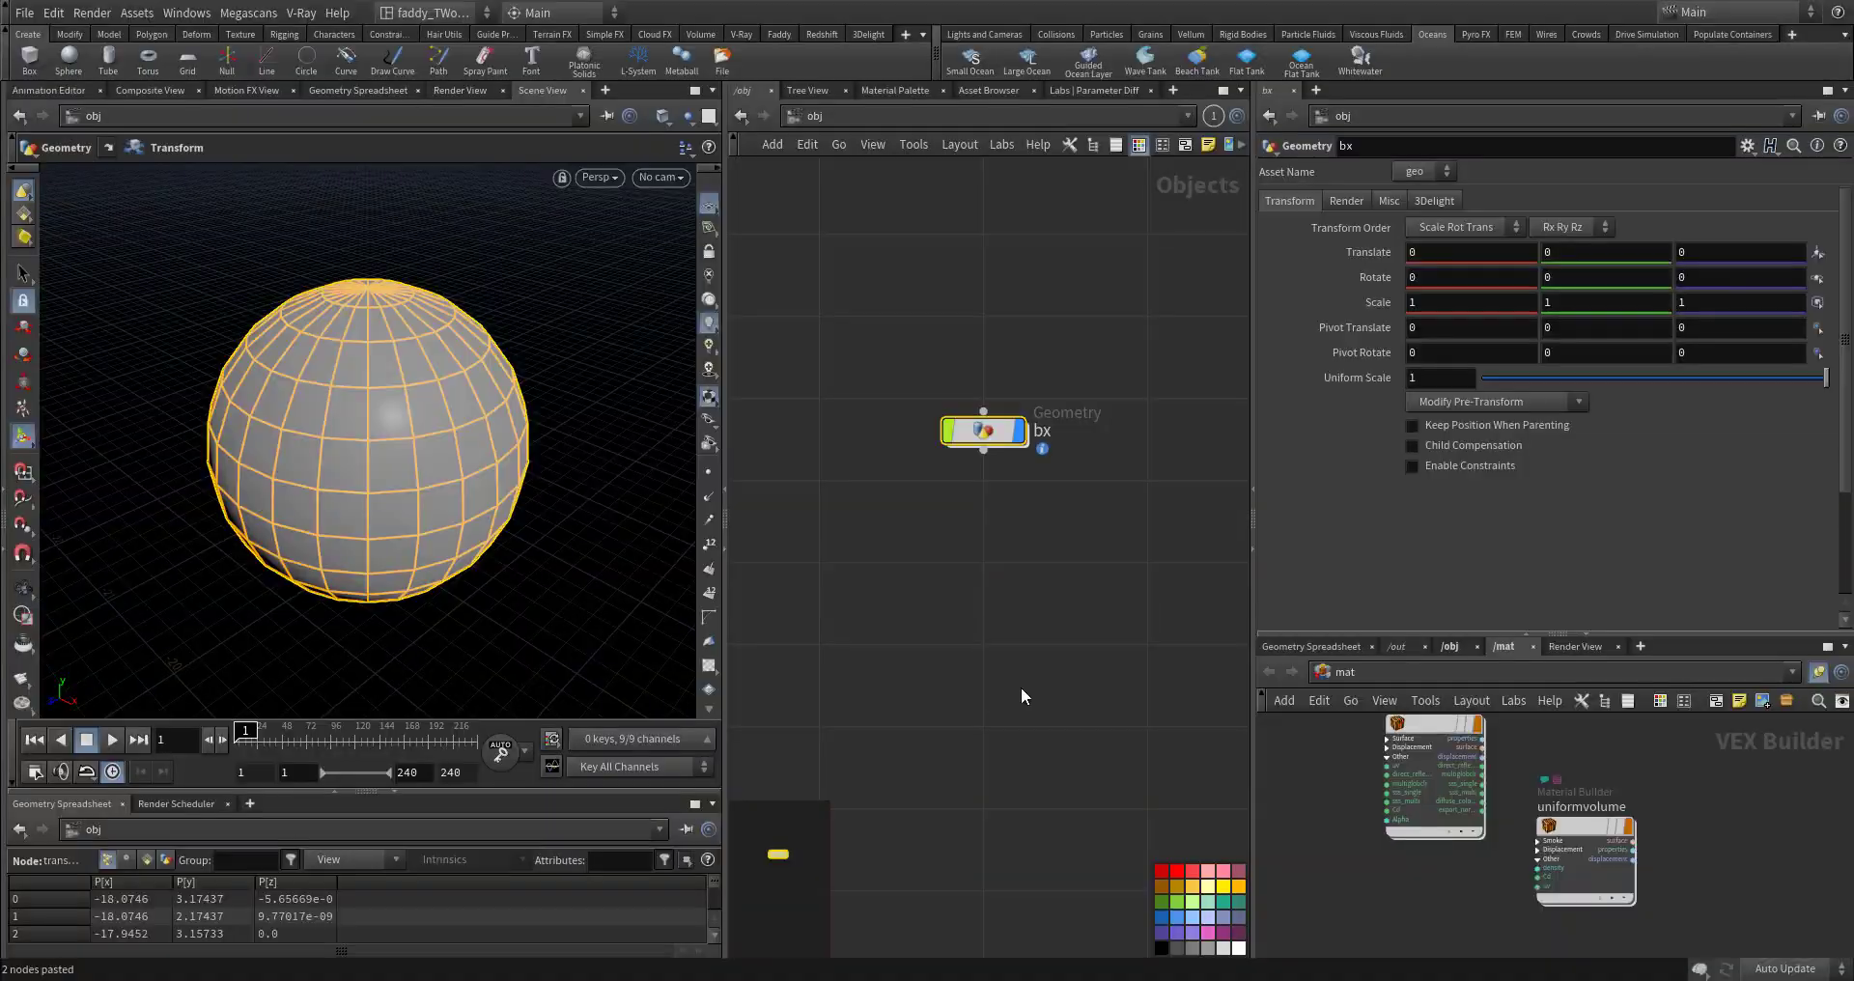
Step: Open the bx geometry network and play back the sphere's keyframed movement from the first frame
middle_click_drag(1029, 672, 1012, 744)
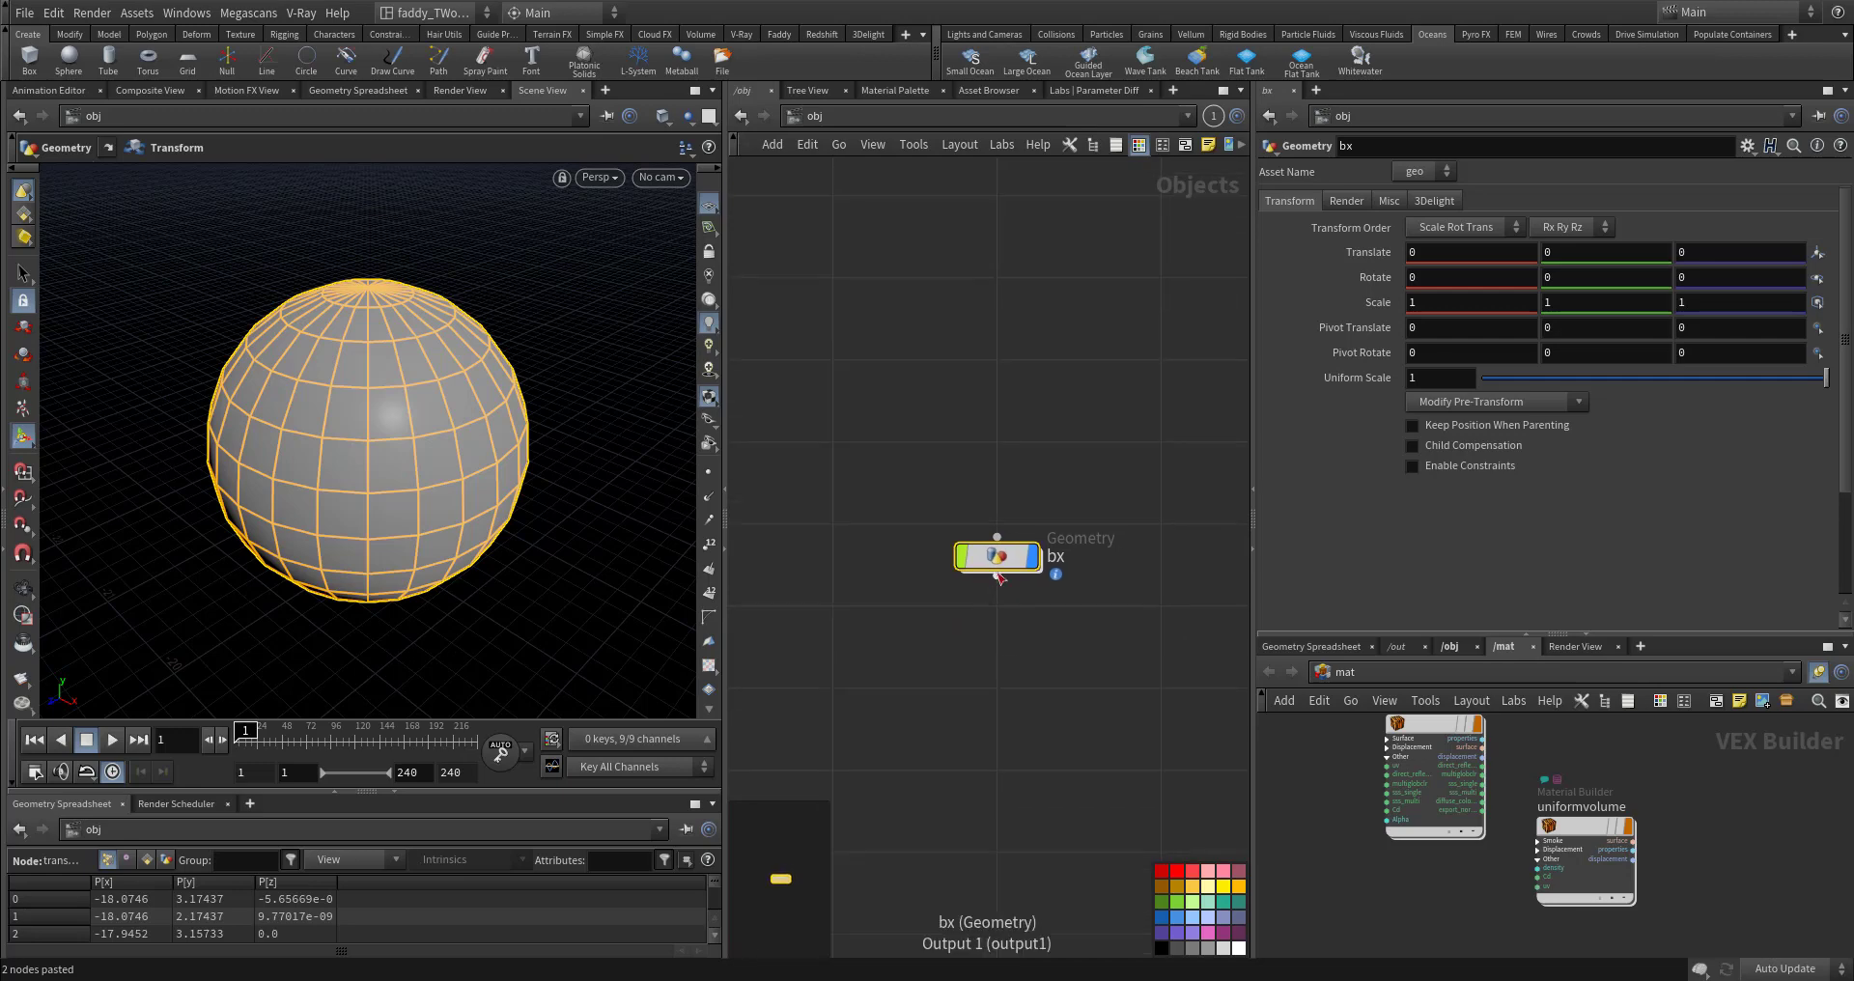
double_click(1000, 568)
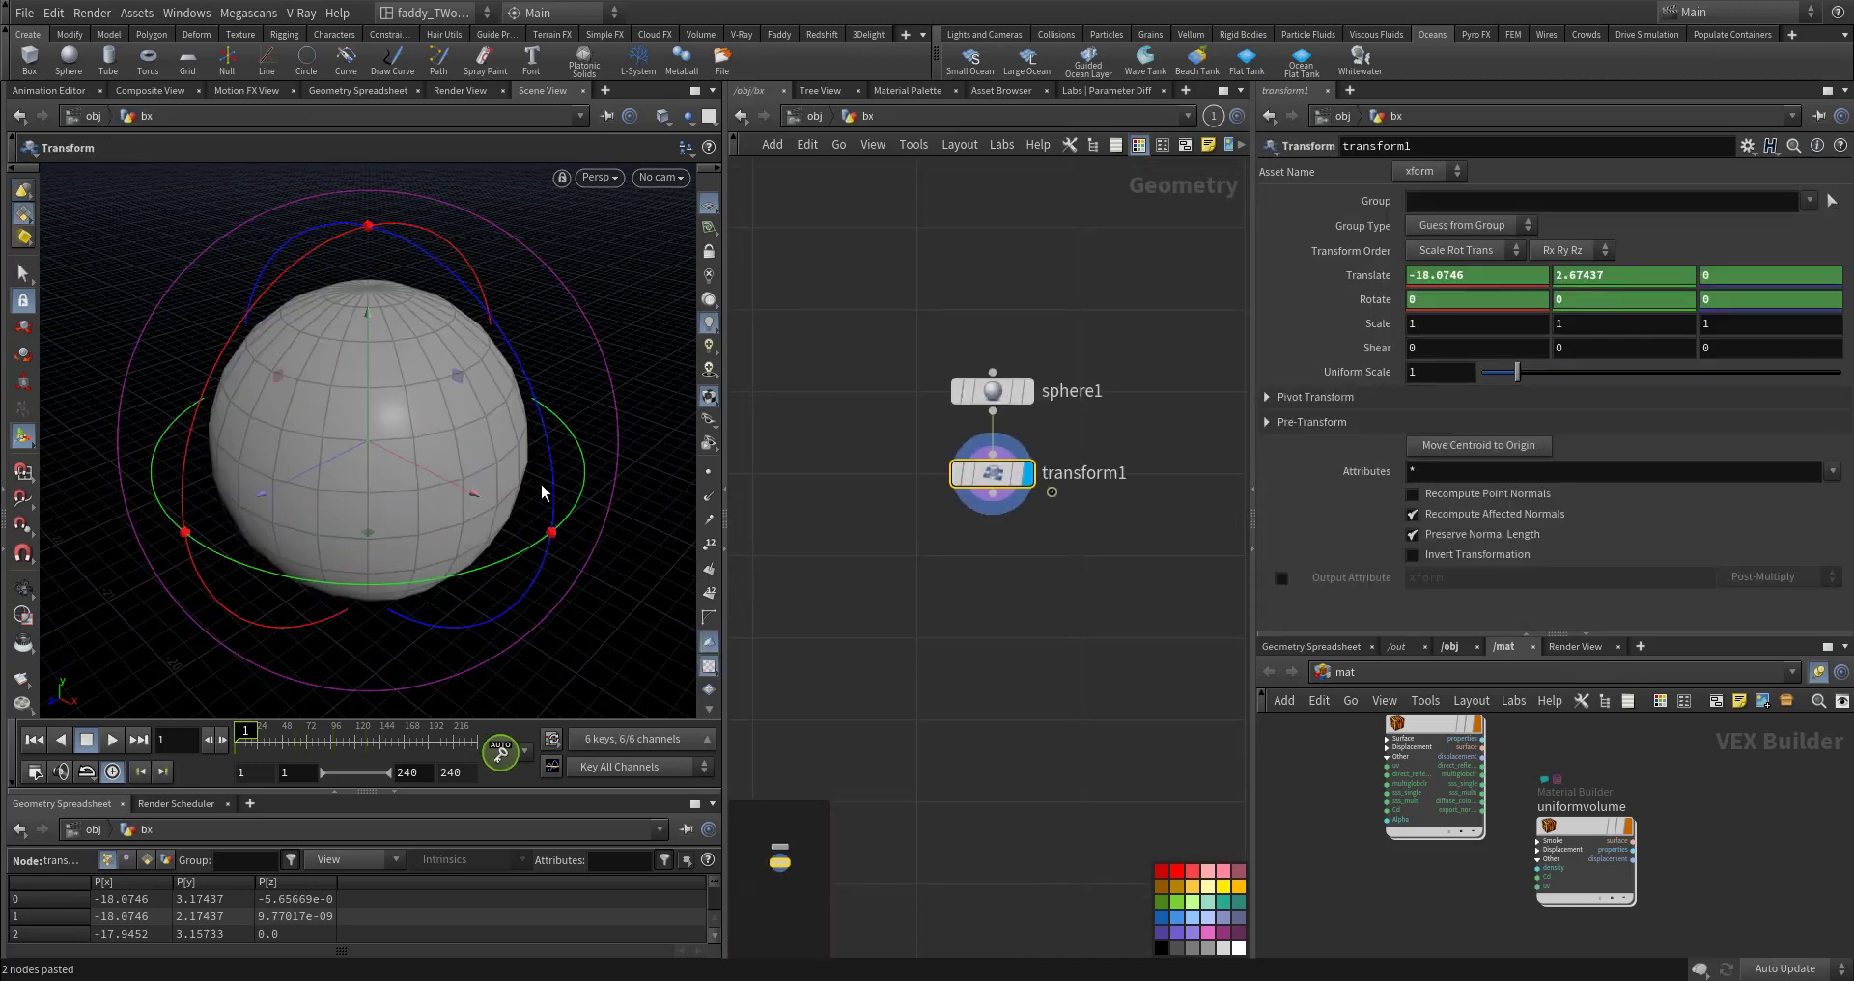
right_click_drag(542, 485, 444, 521, "alt")
left_click_drag(443, 522, 385, 511, "alt")
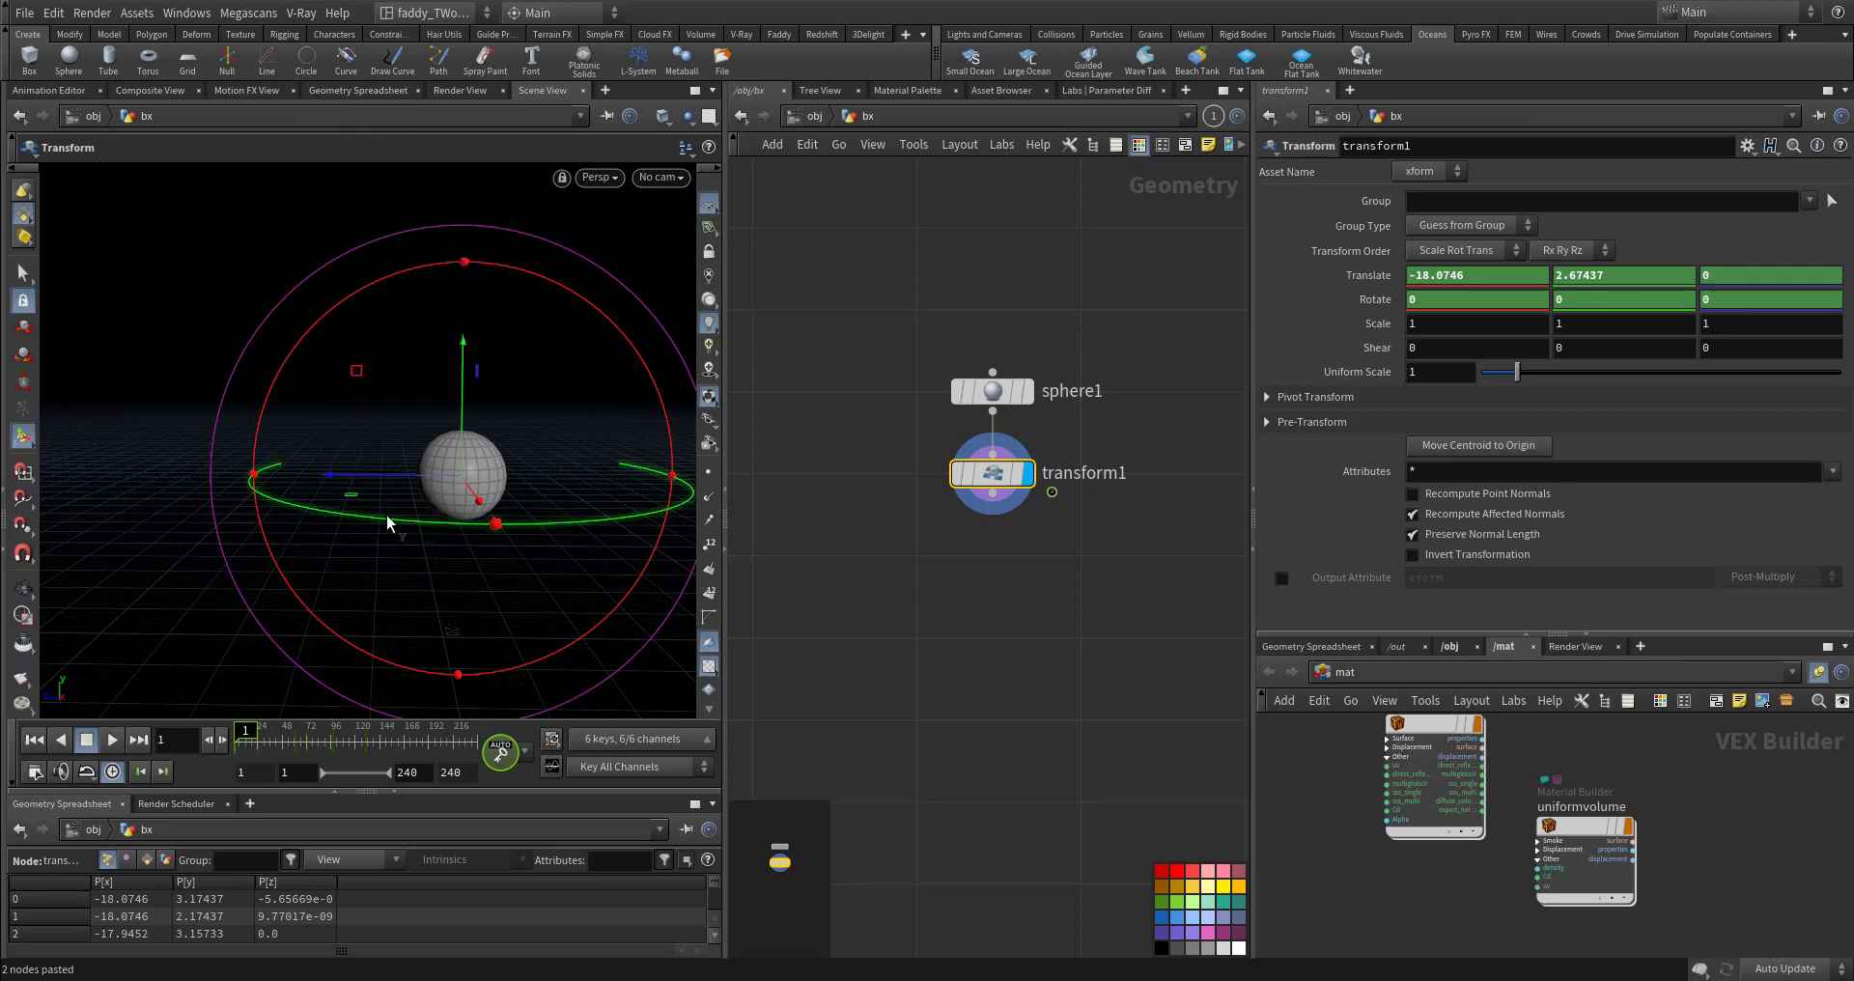
key("Up")
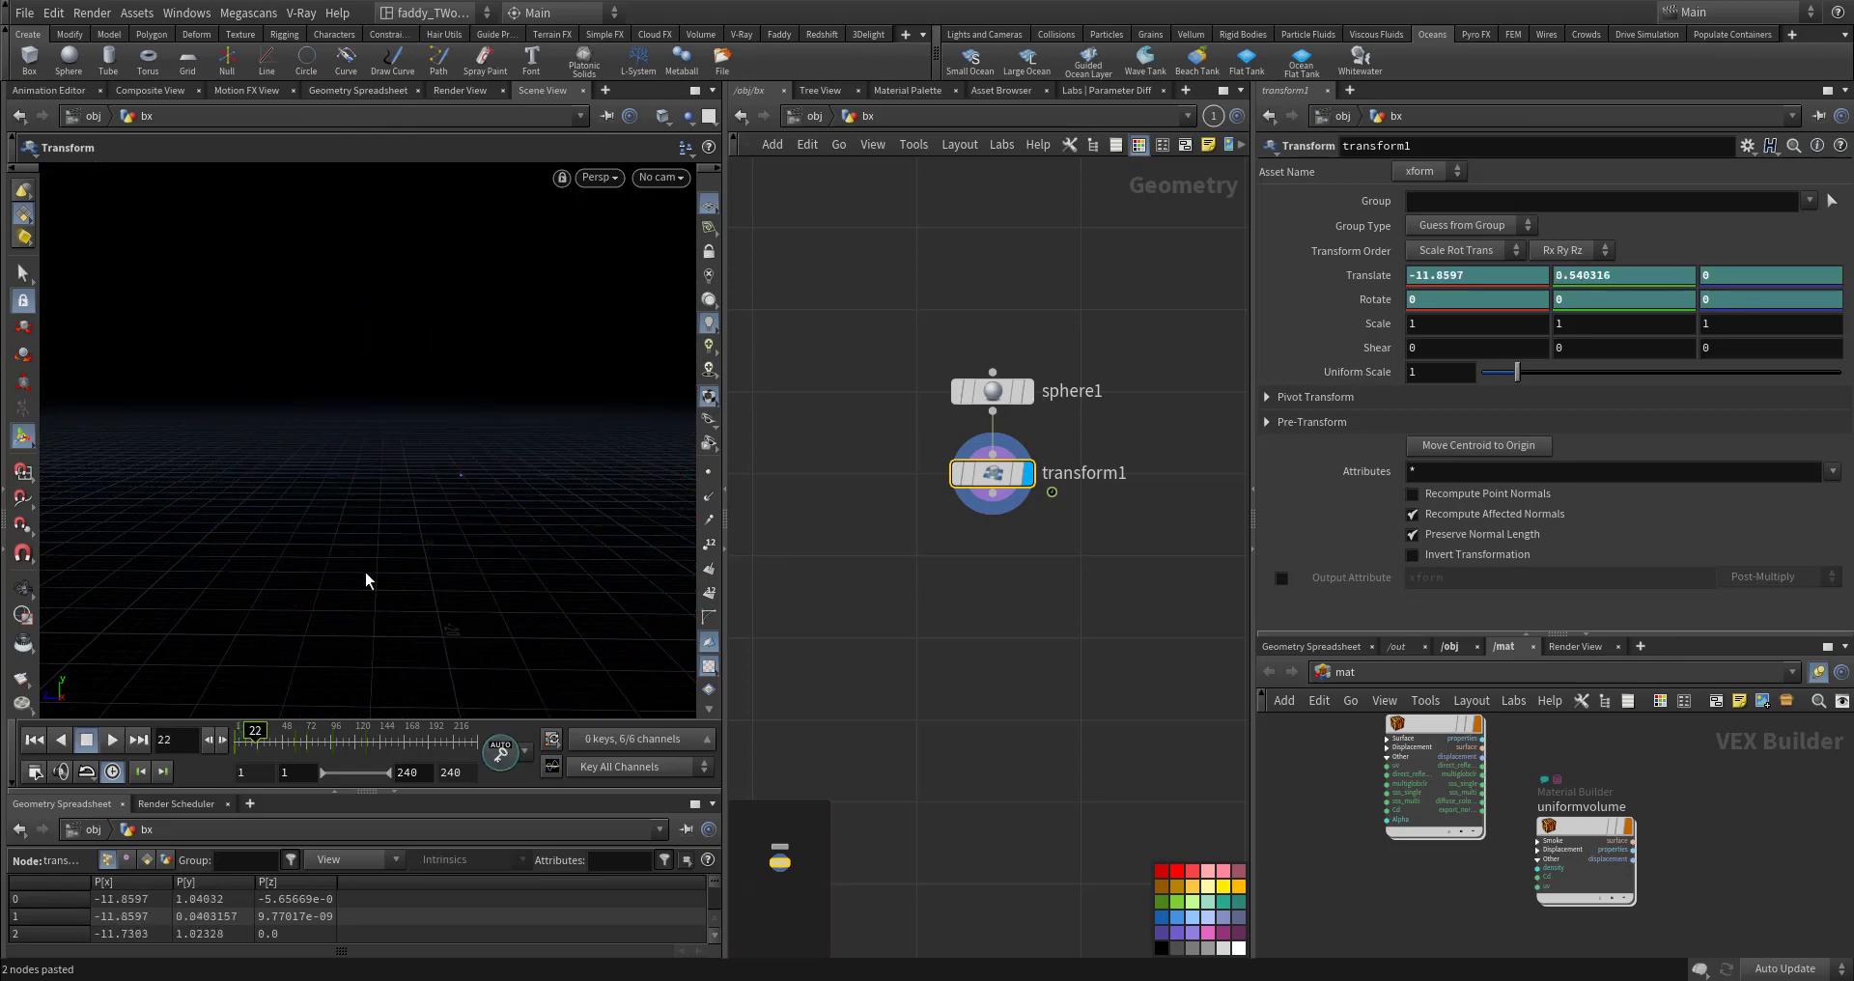
right_click_drag(554, 526, 344, 496, "alt")
left_click_drag(343, 496, 434, 504, "alt")
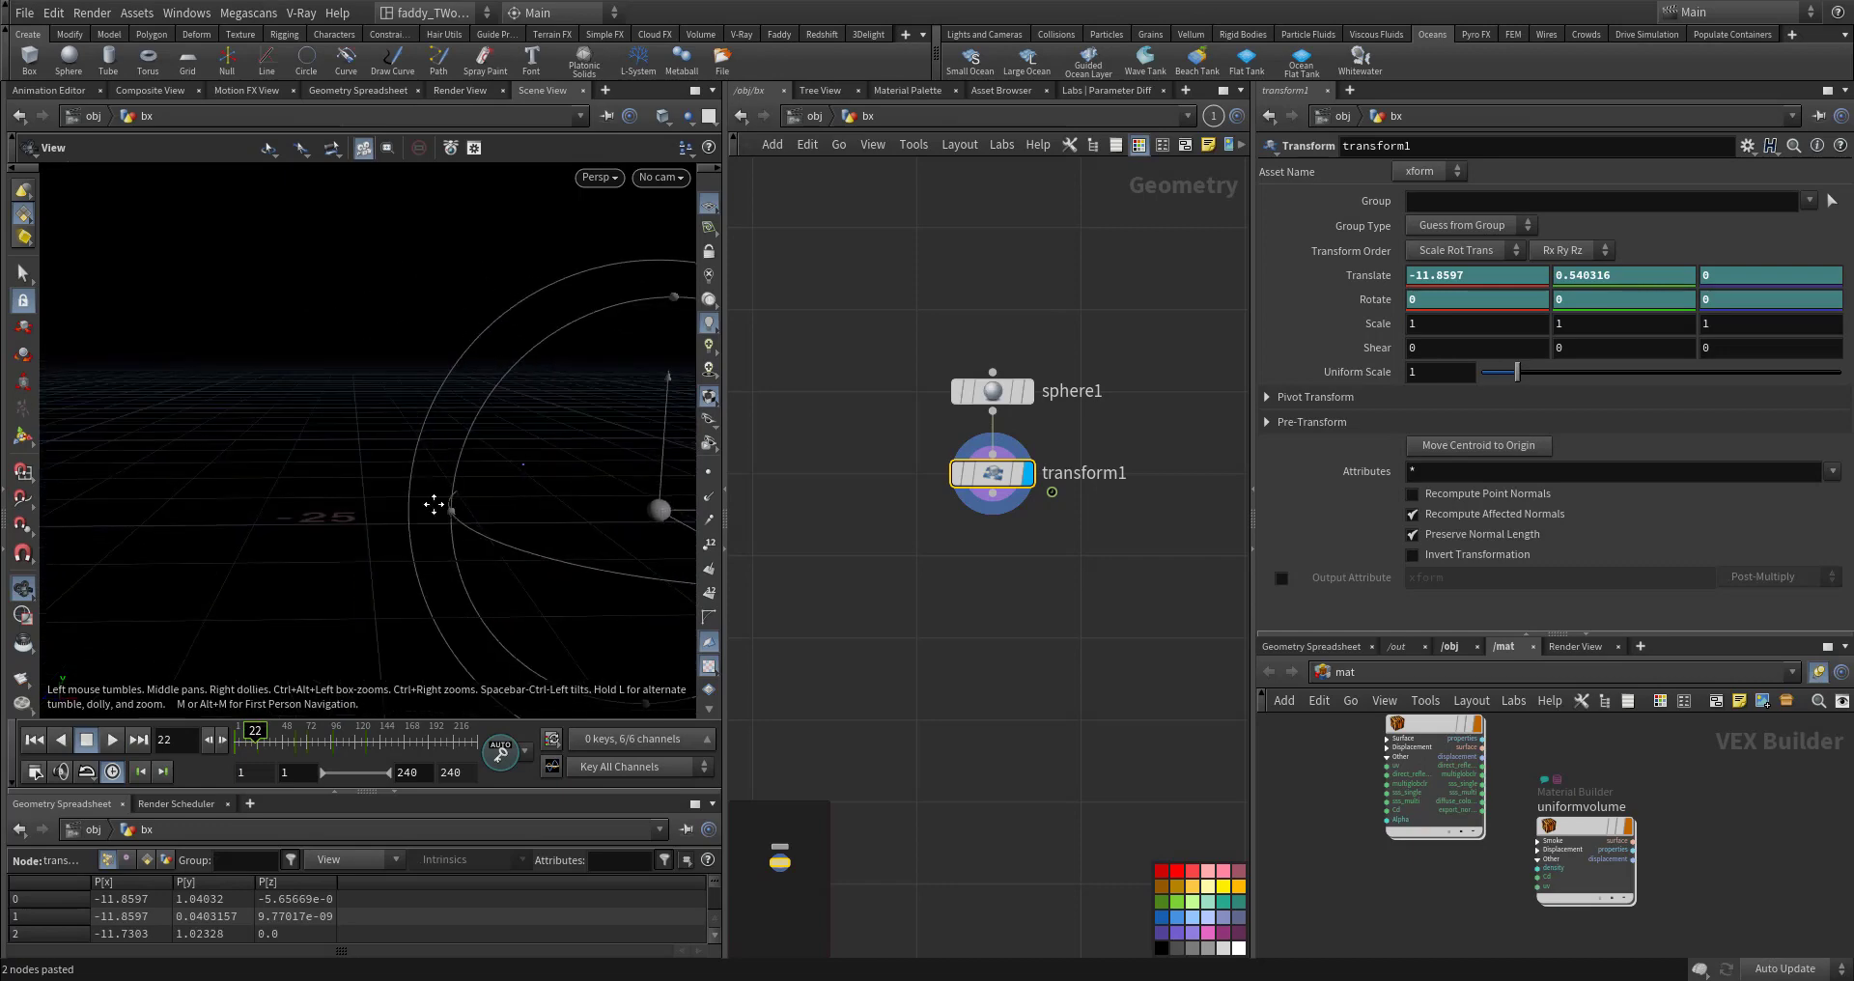
middle_click_drag(434, 504, 113, 525, "alt")
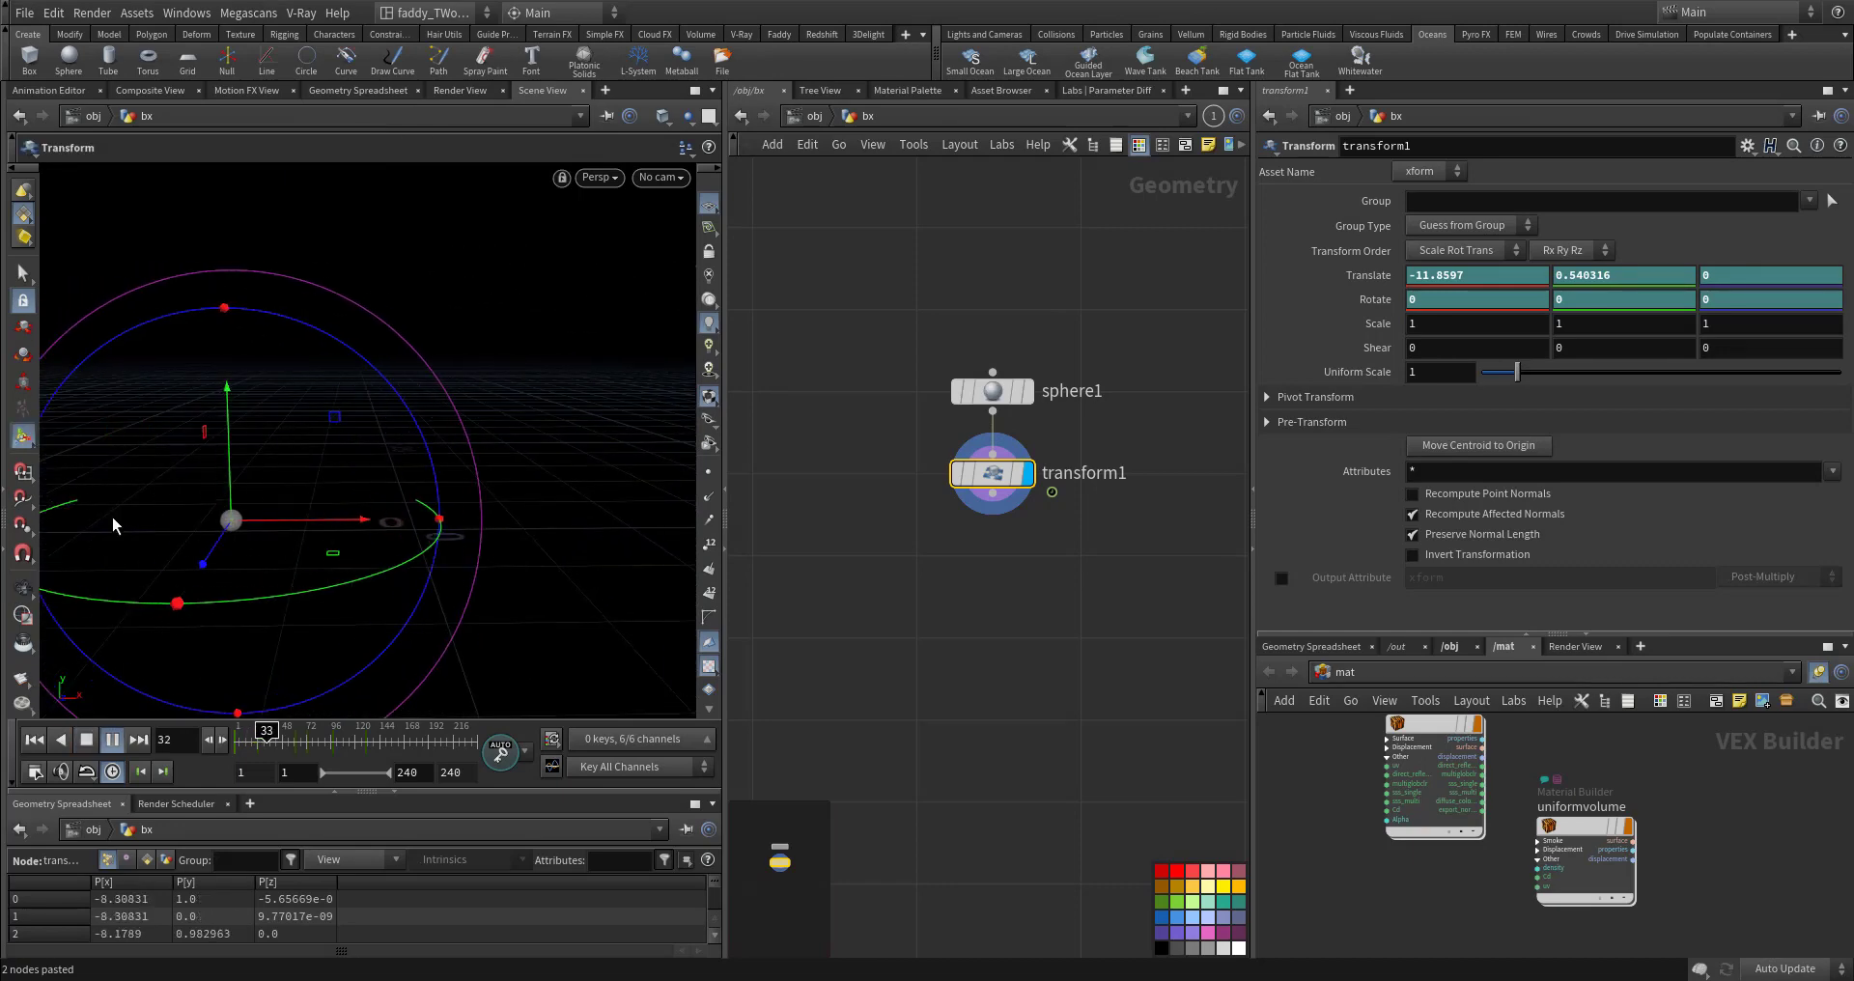
key("ctrl+Up")
key("Up")
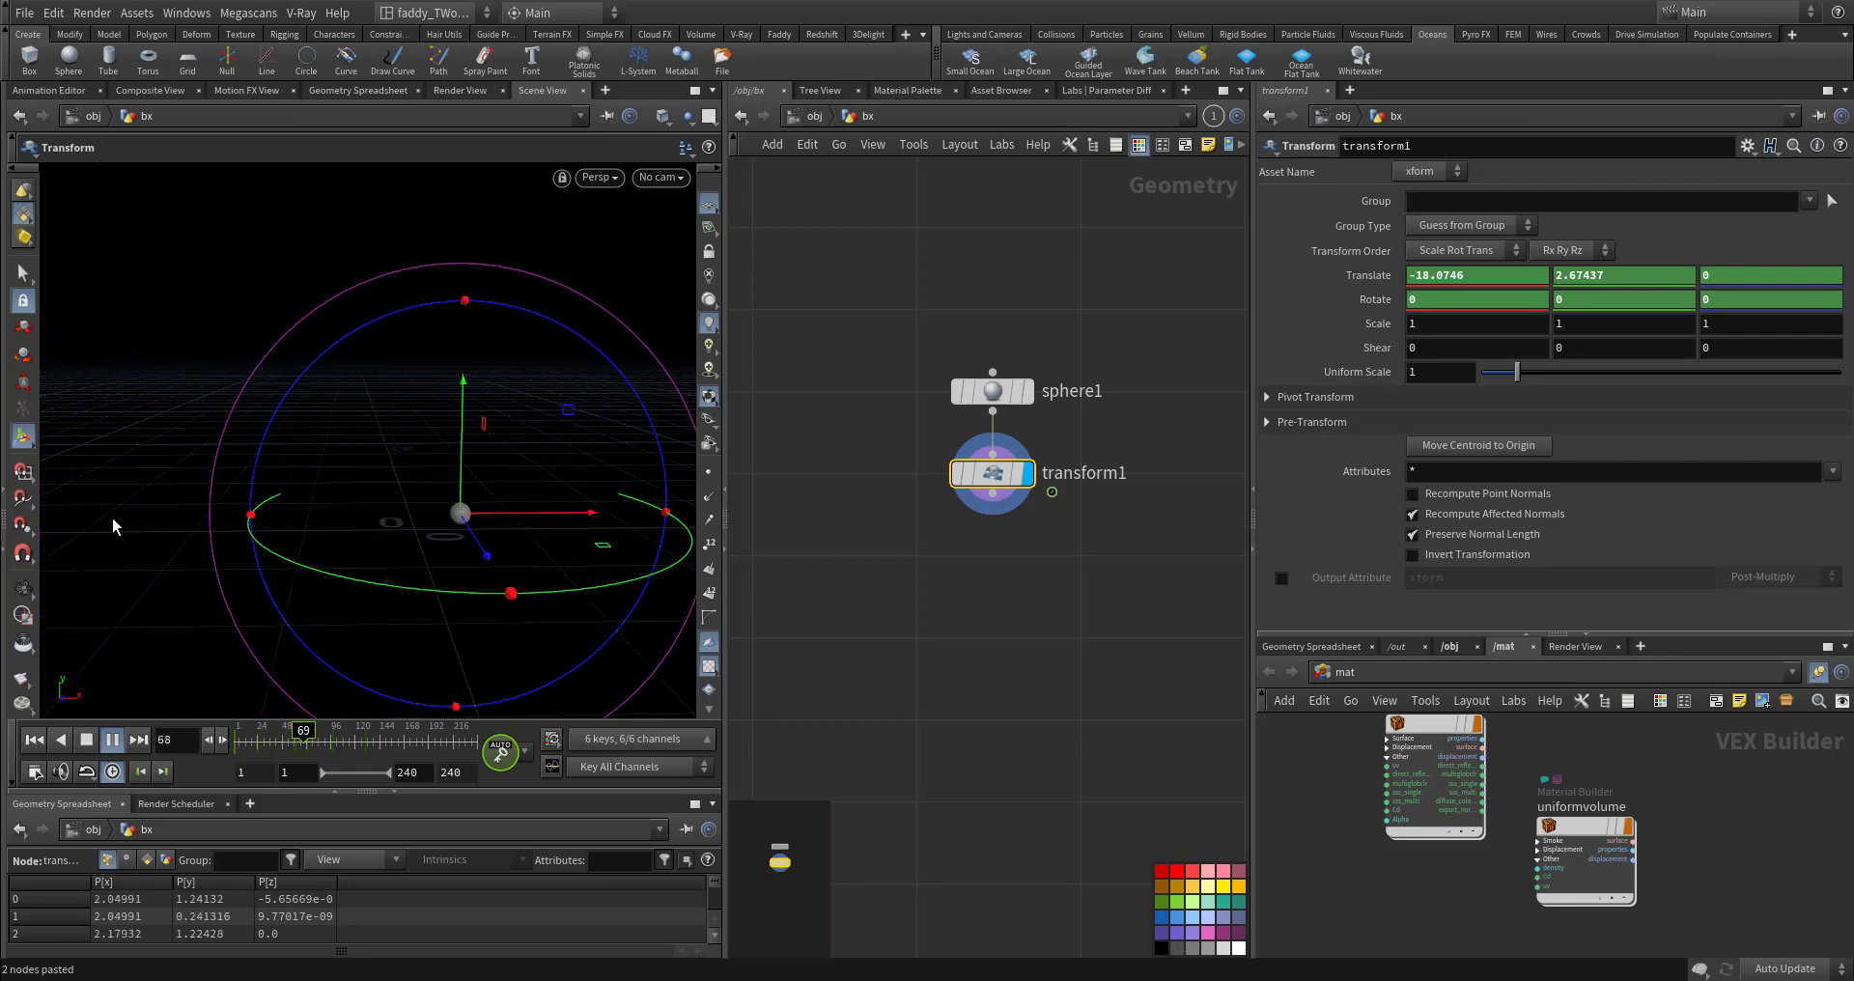
key("ctrl+Up")
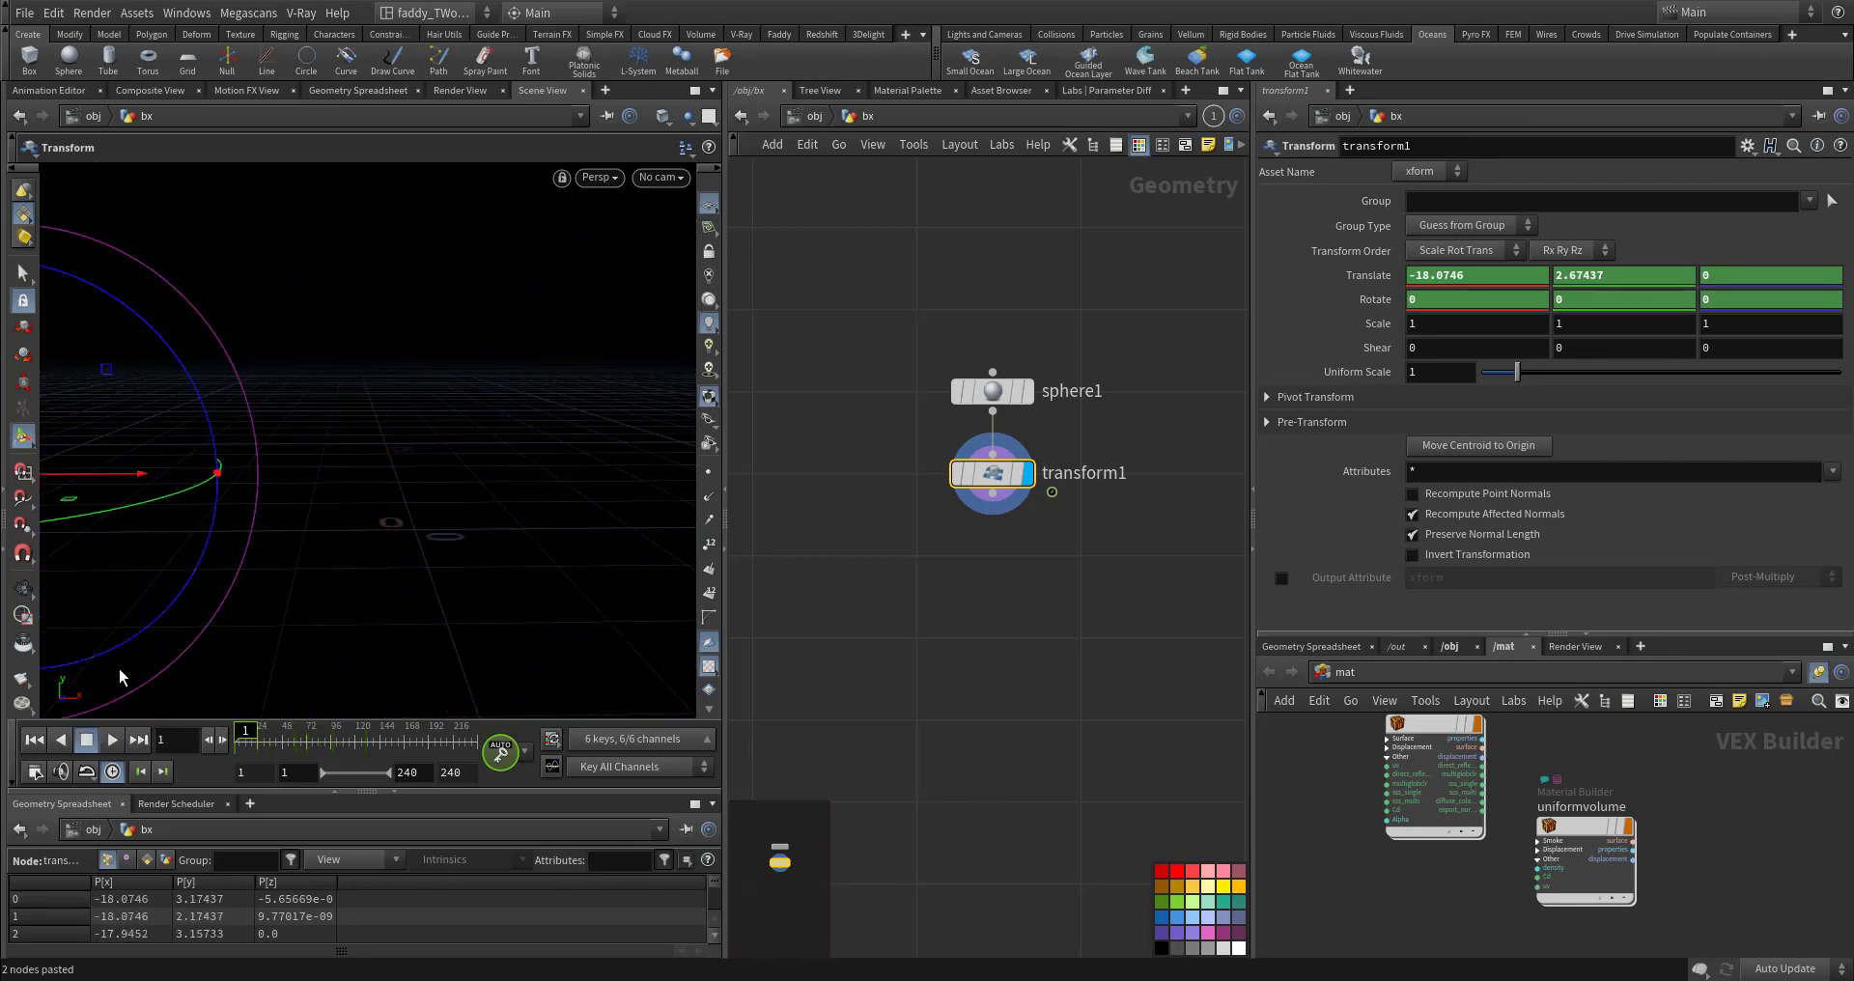
Step: Scrub the timeline to frame 43, replay the sphere's movement from another viewing angle, and return to the first frame
left_click_drag(246, 731, 277, 731)
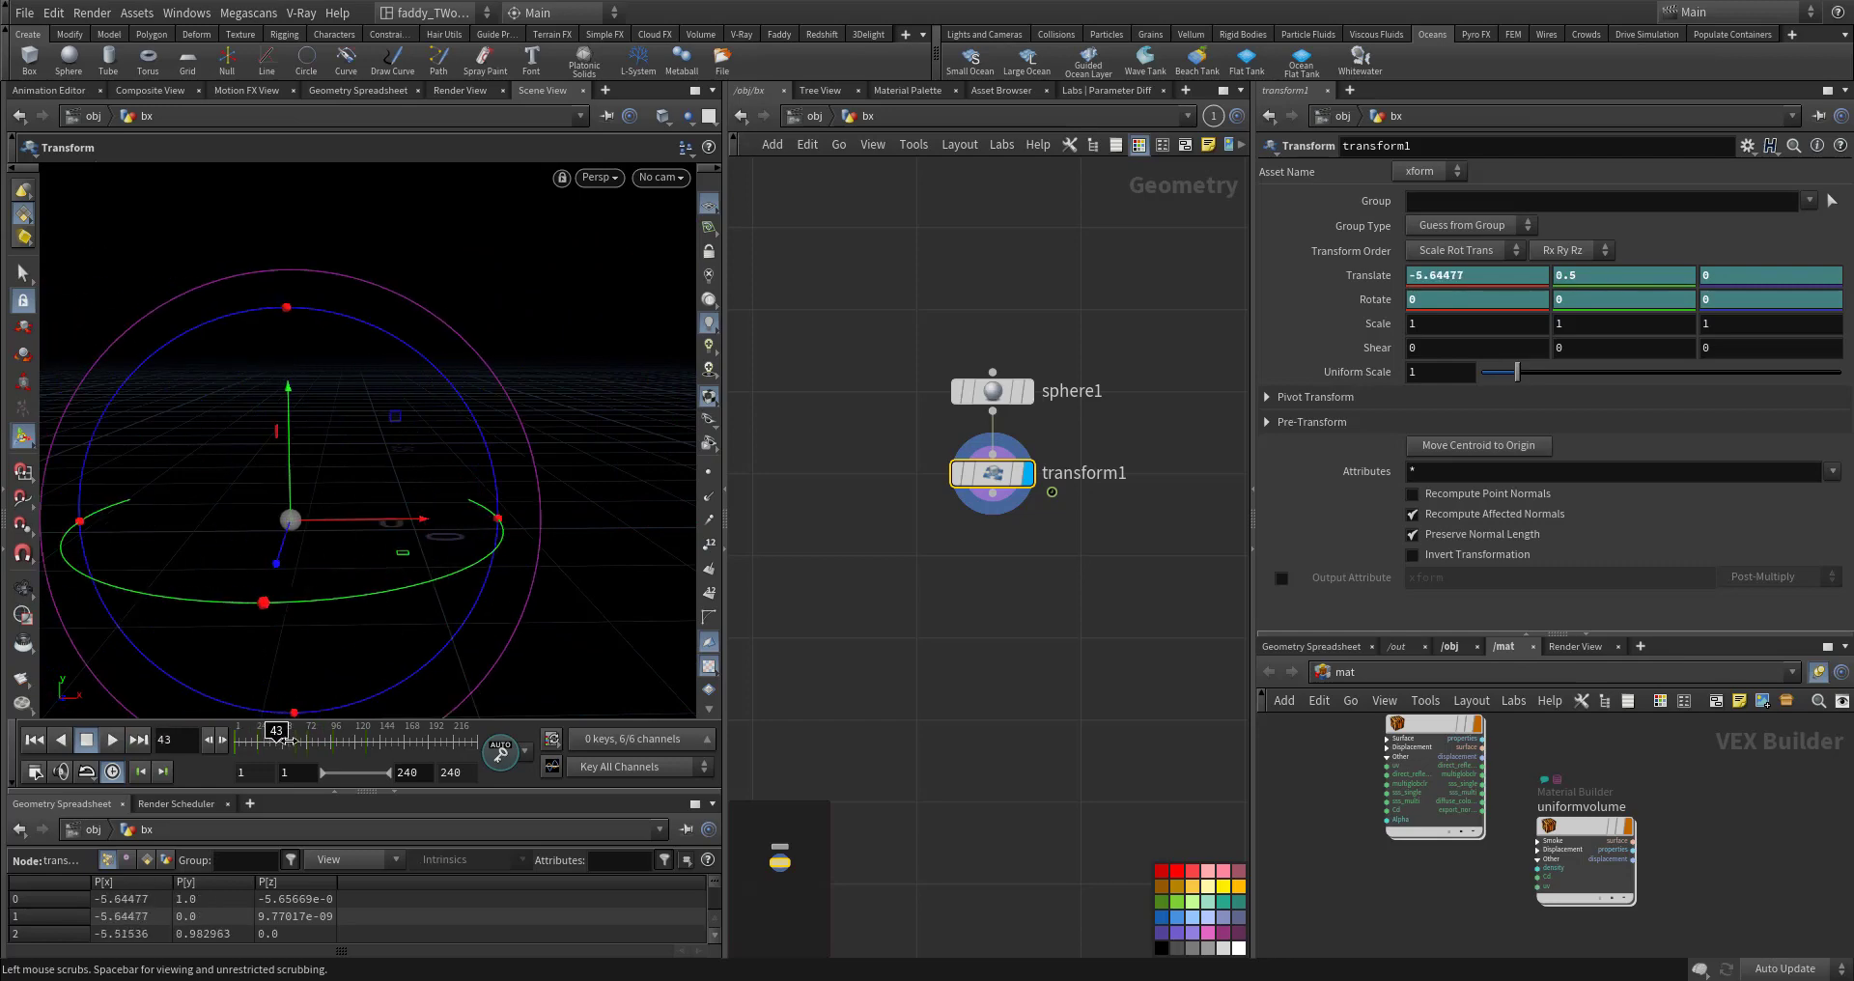
left_click_drag(327, 561, 443, 570, "alt")
key("Return")
key("ctrl+Up")
key("Up")
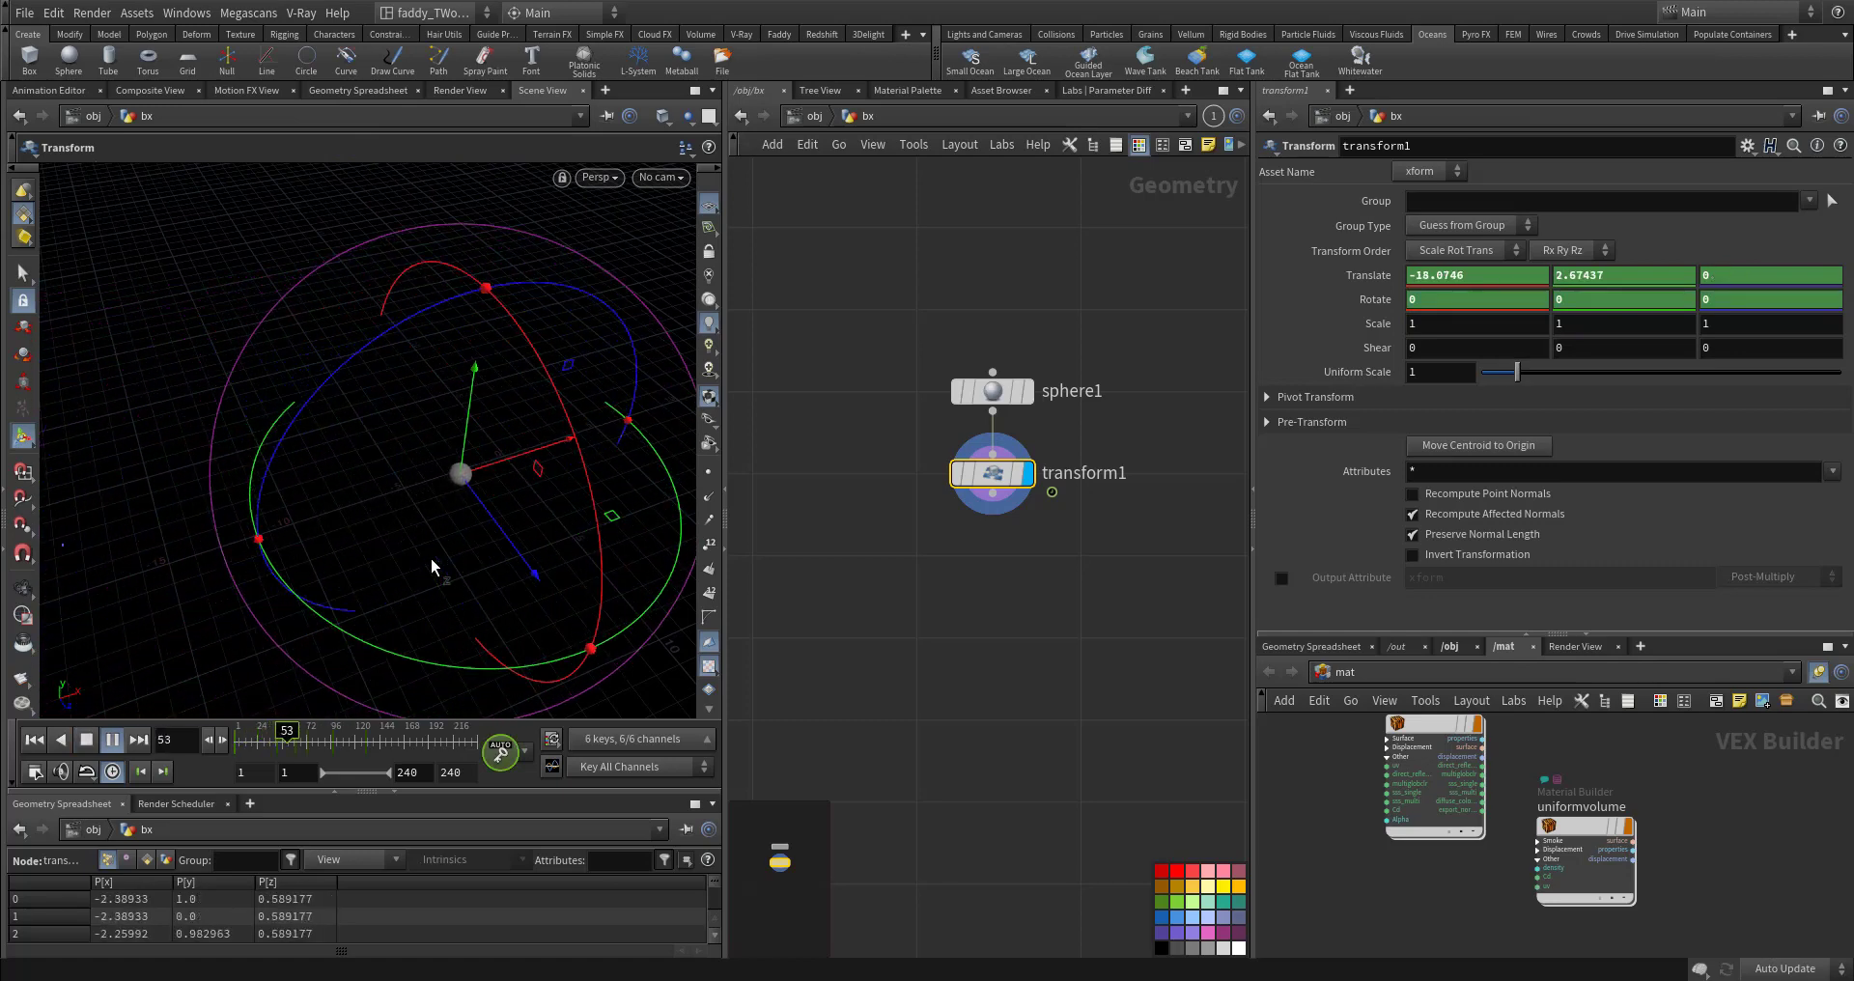
key("ctrl+Up")
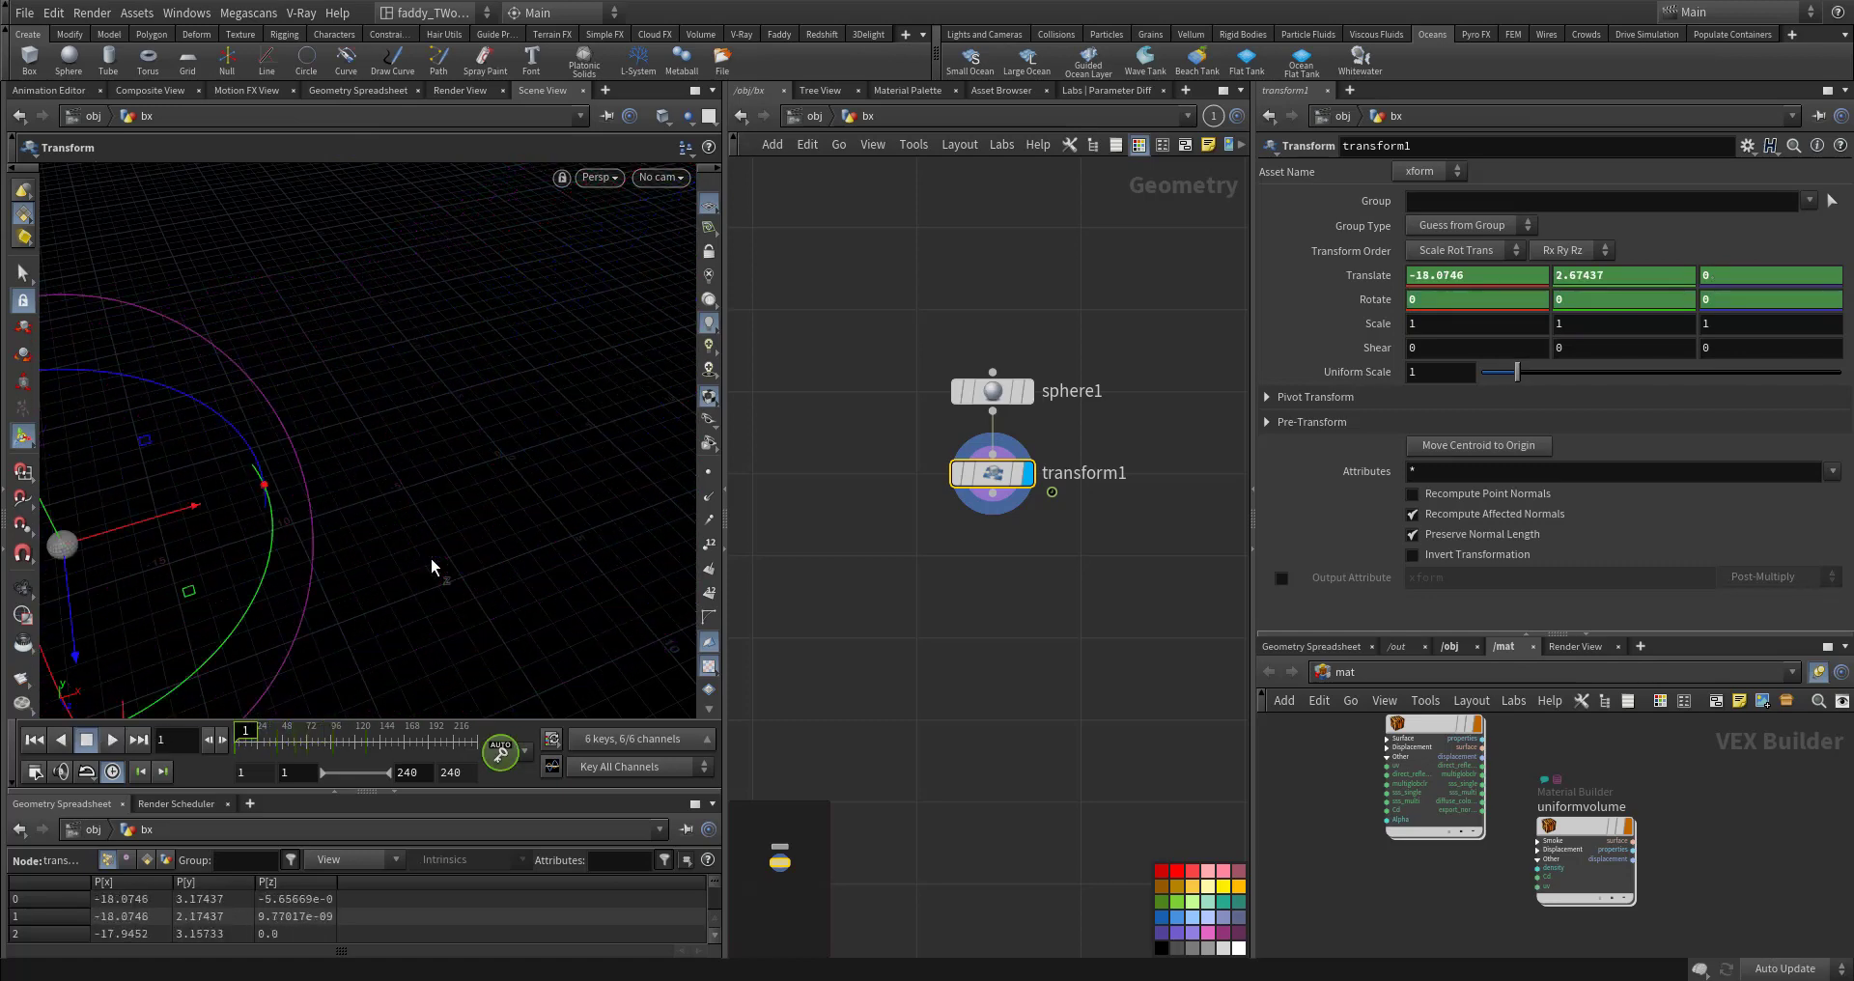
Step: Return to the object level and create a static Flat Tank with no object to follow
left_click(815, 116)
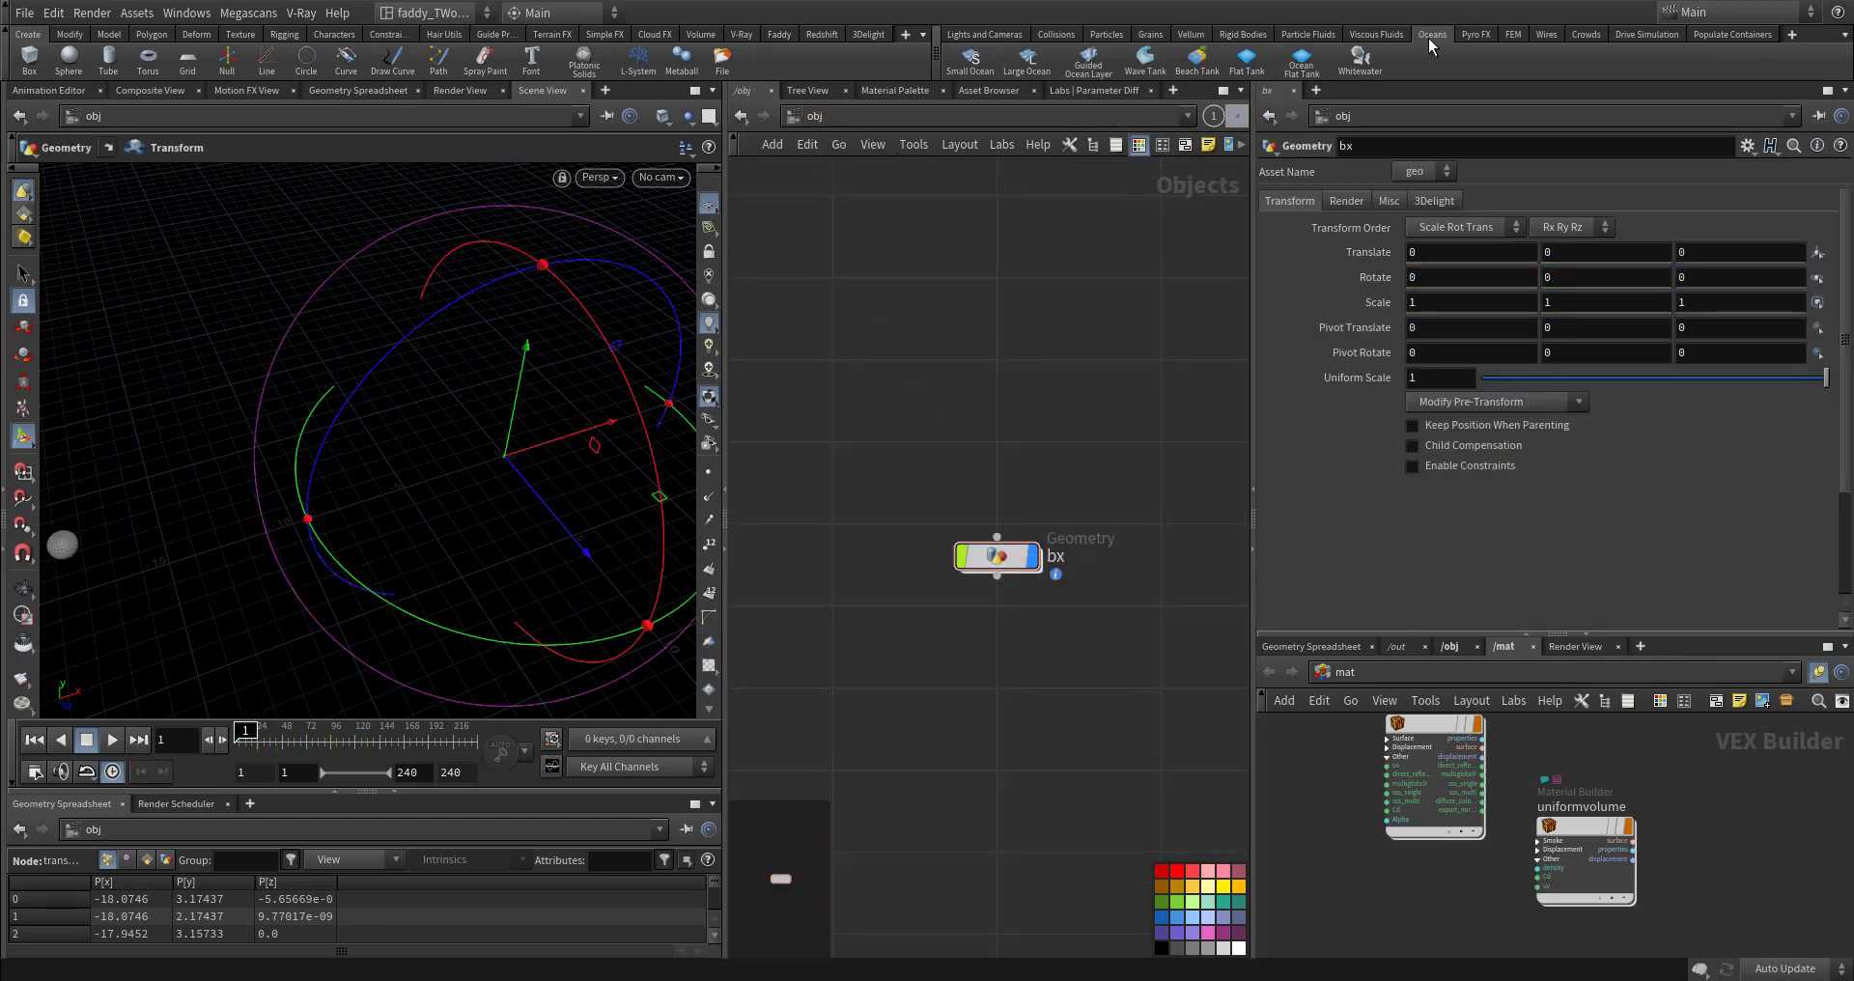
left_click(1246, 64)
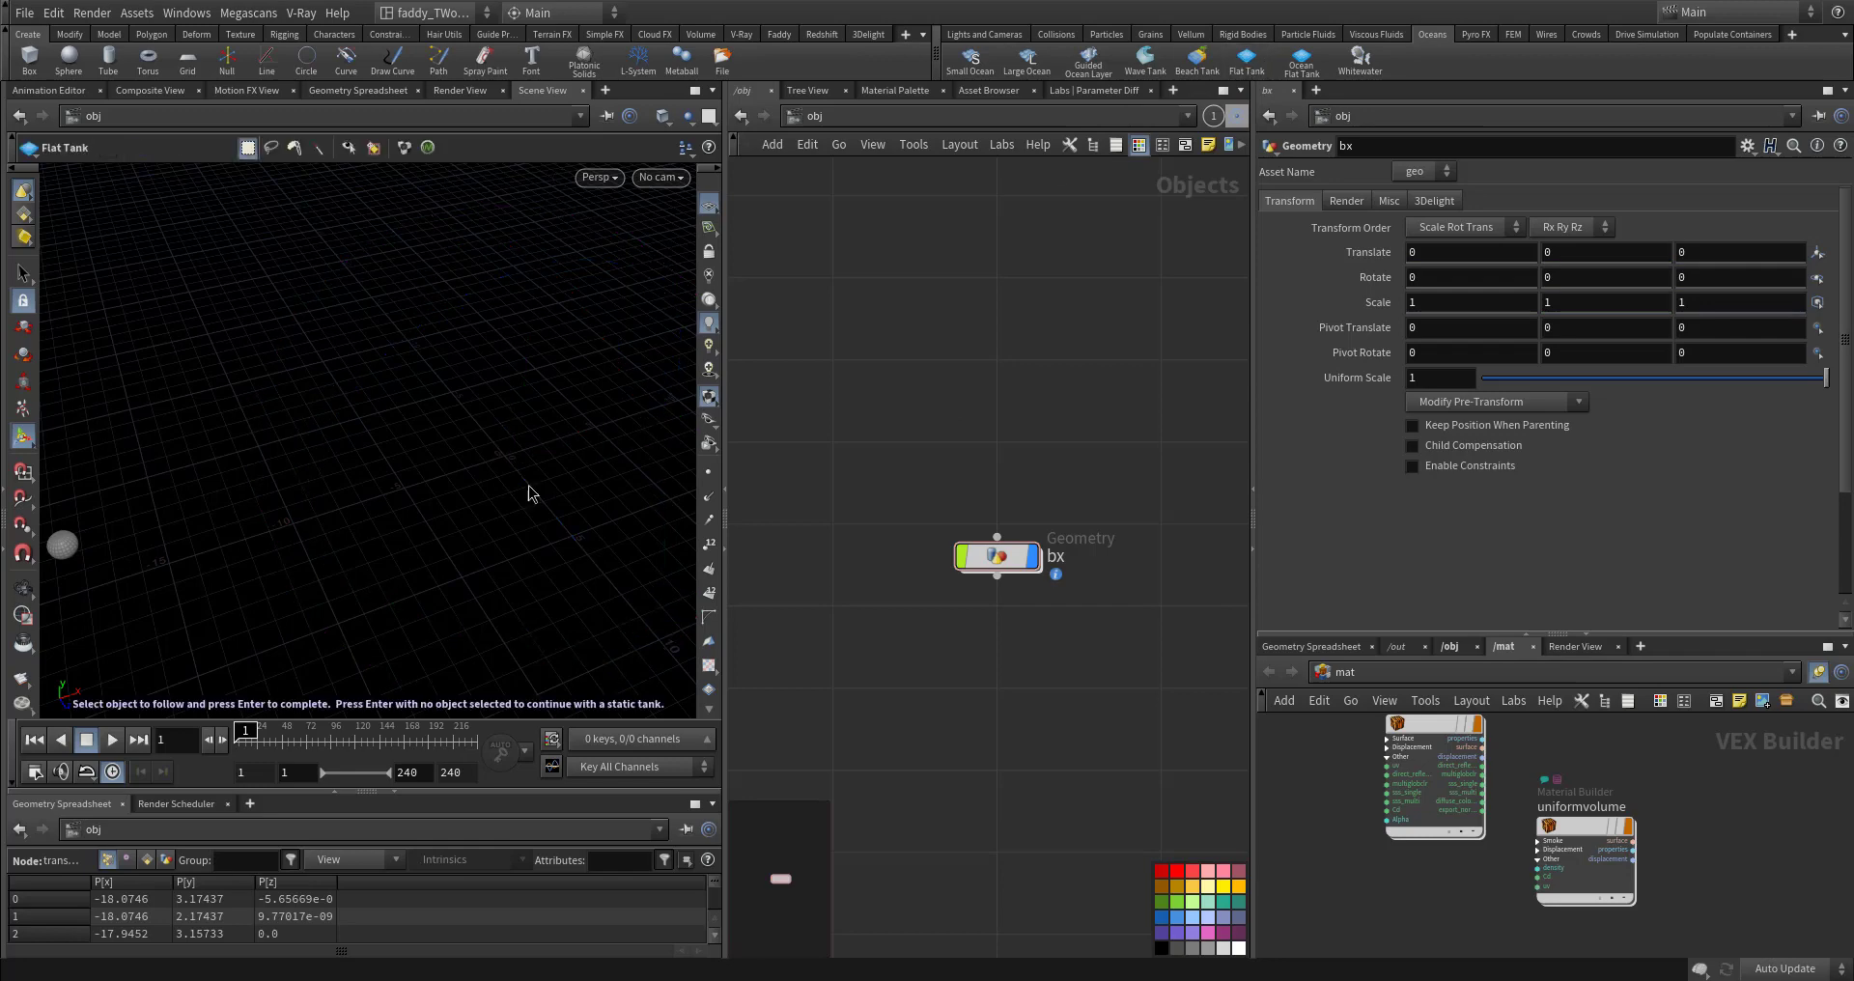
key("Return")
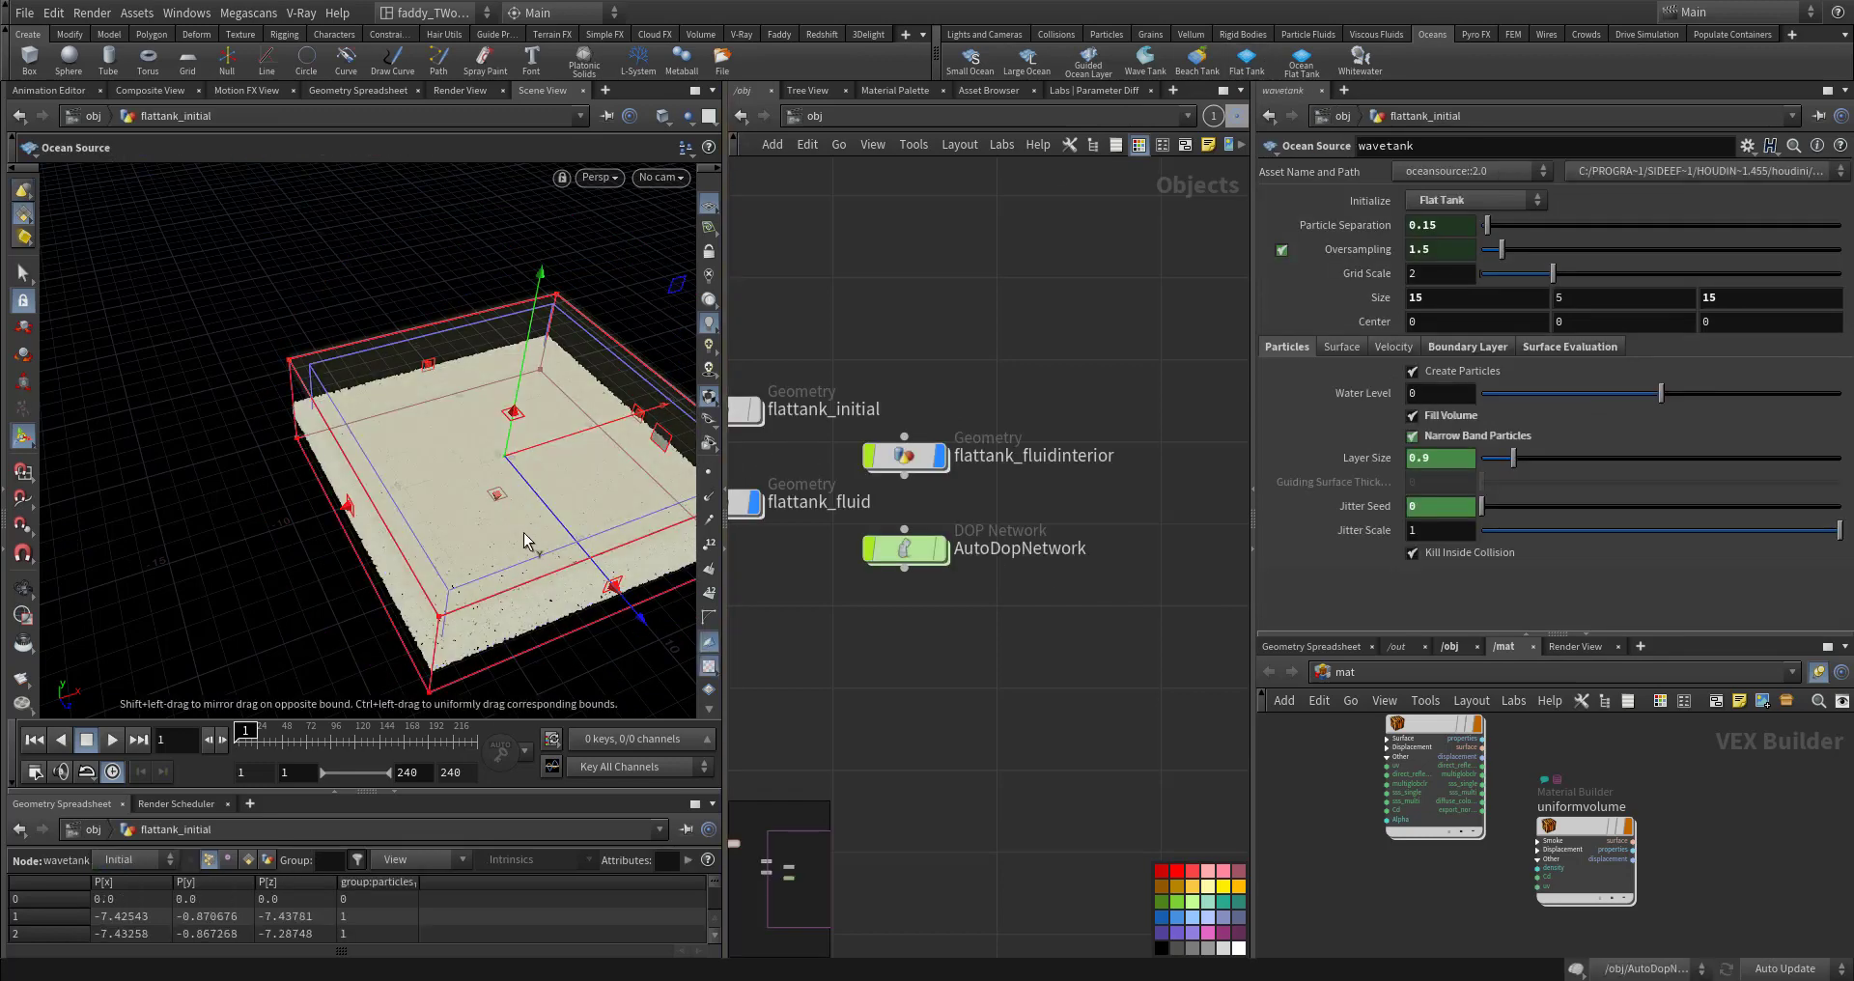
Step: Move the bx geometry node close to the flat tank nodes in the object network
left_click_drag(524, 531, 491, 477)
middle_click_drag(792, 614, 1011, 692)
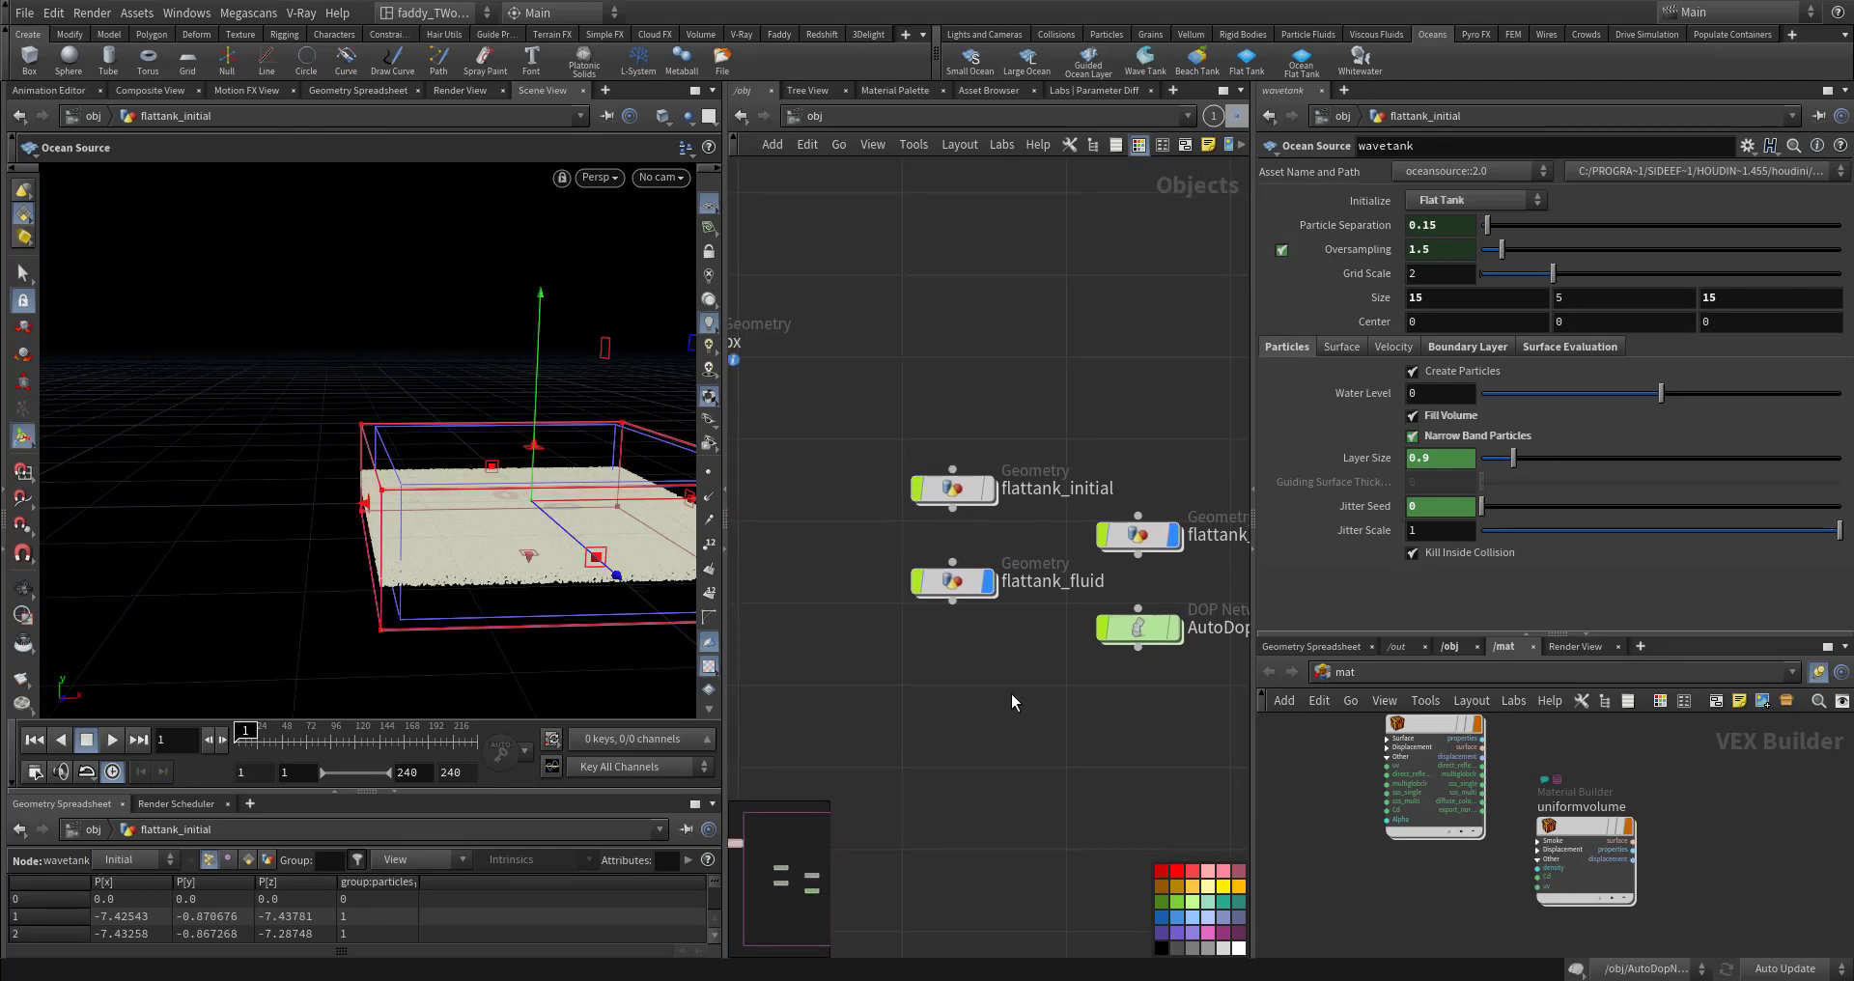
scroll(1011, 693, "down", 3)
middle_click_drag(845, 590, 881, 593)
left_click_drag(819, 456, 988, 462)
middle_click_drag(933, 509, 810, 456)
scroll(843, 468, "up", 2)
Step: Examine the flattank_initial, flattank_fluid, flattank_fluidinterior and AutoDopNetwork nodes in the object network
left_click_drag(963, 537, 965, 541)
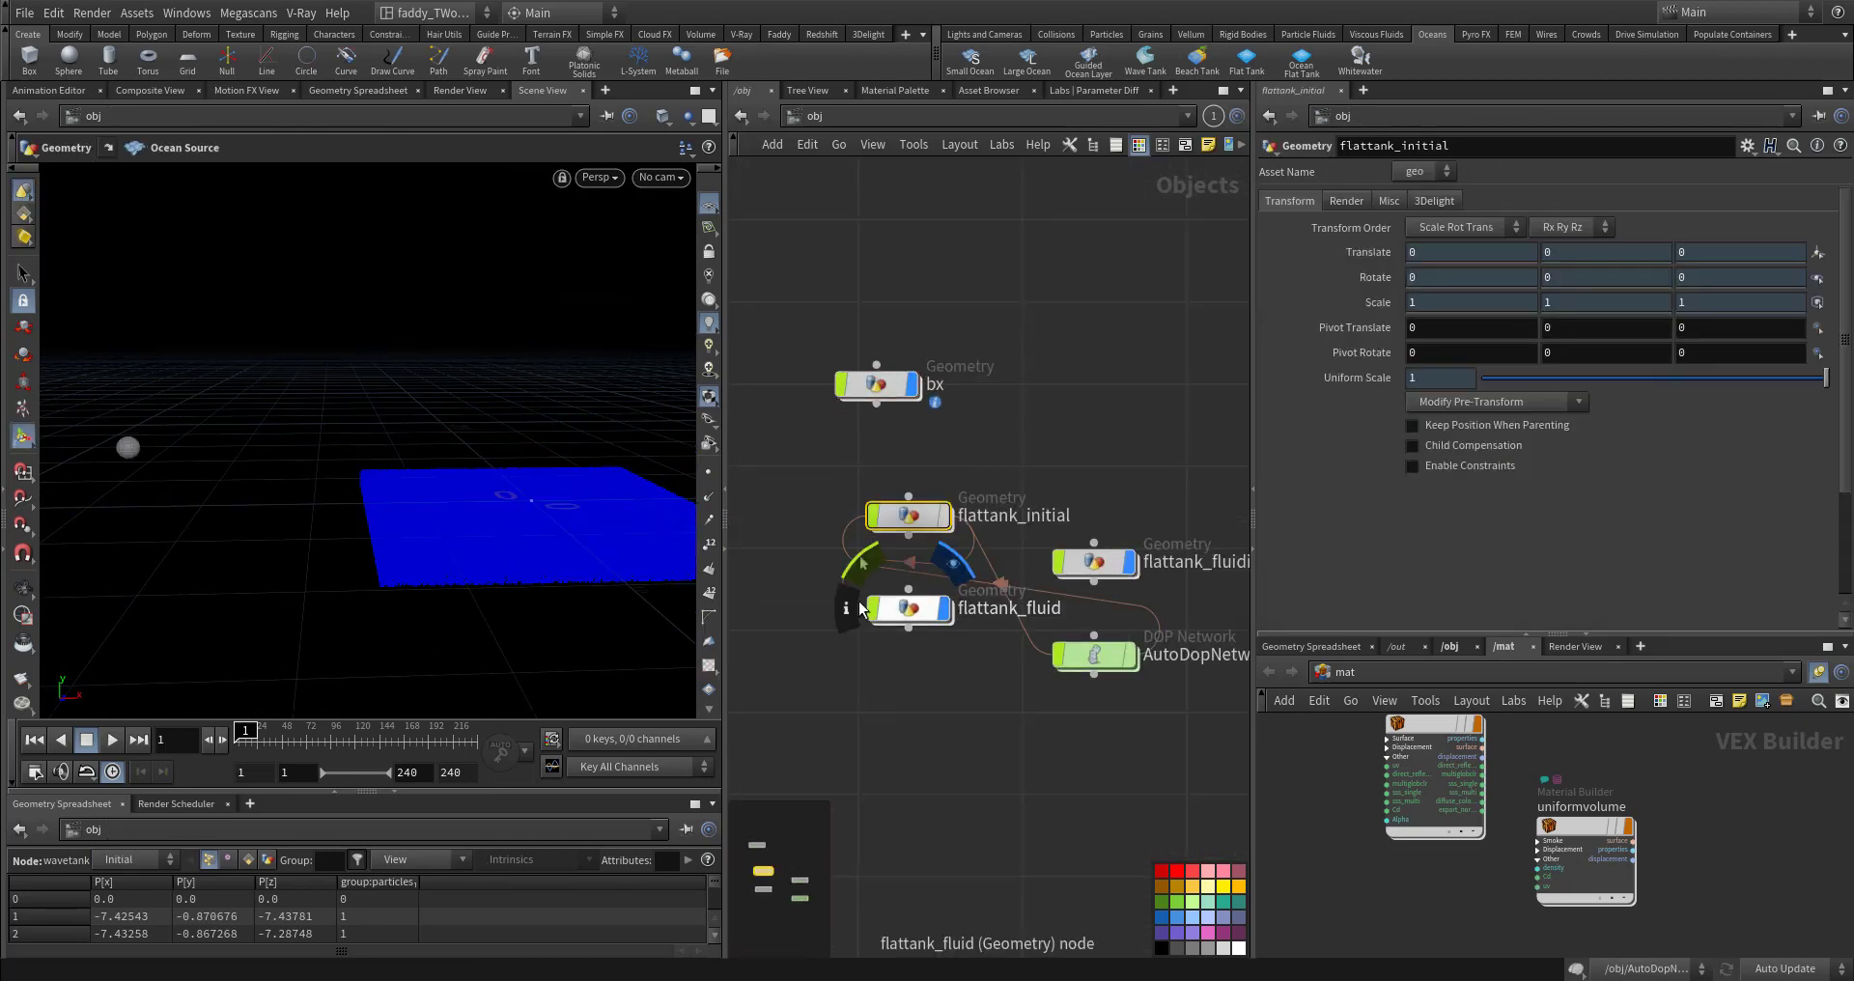
left_click_drag(837, 593, 983, 659)
left_click(1099, 562)
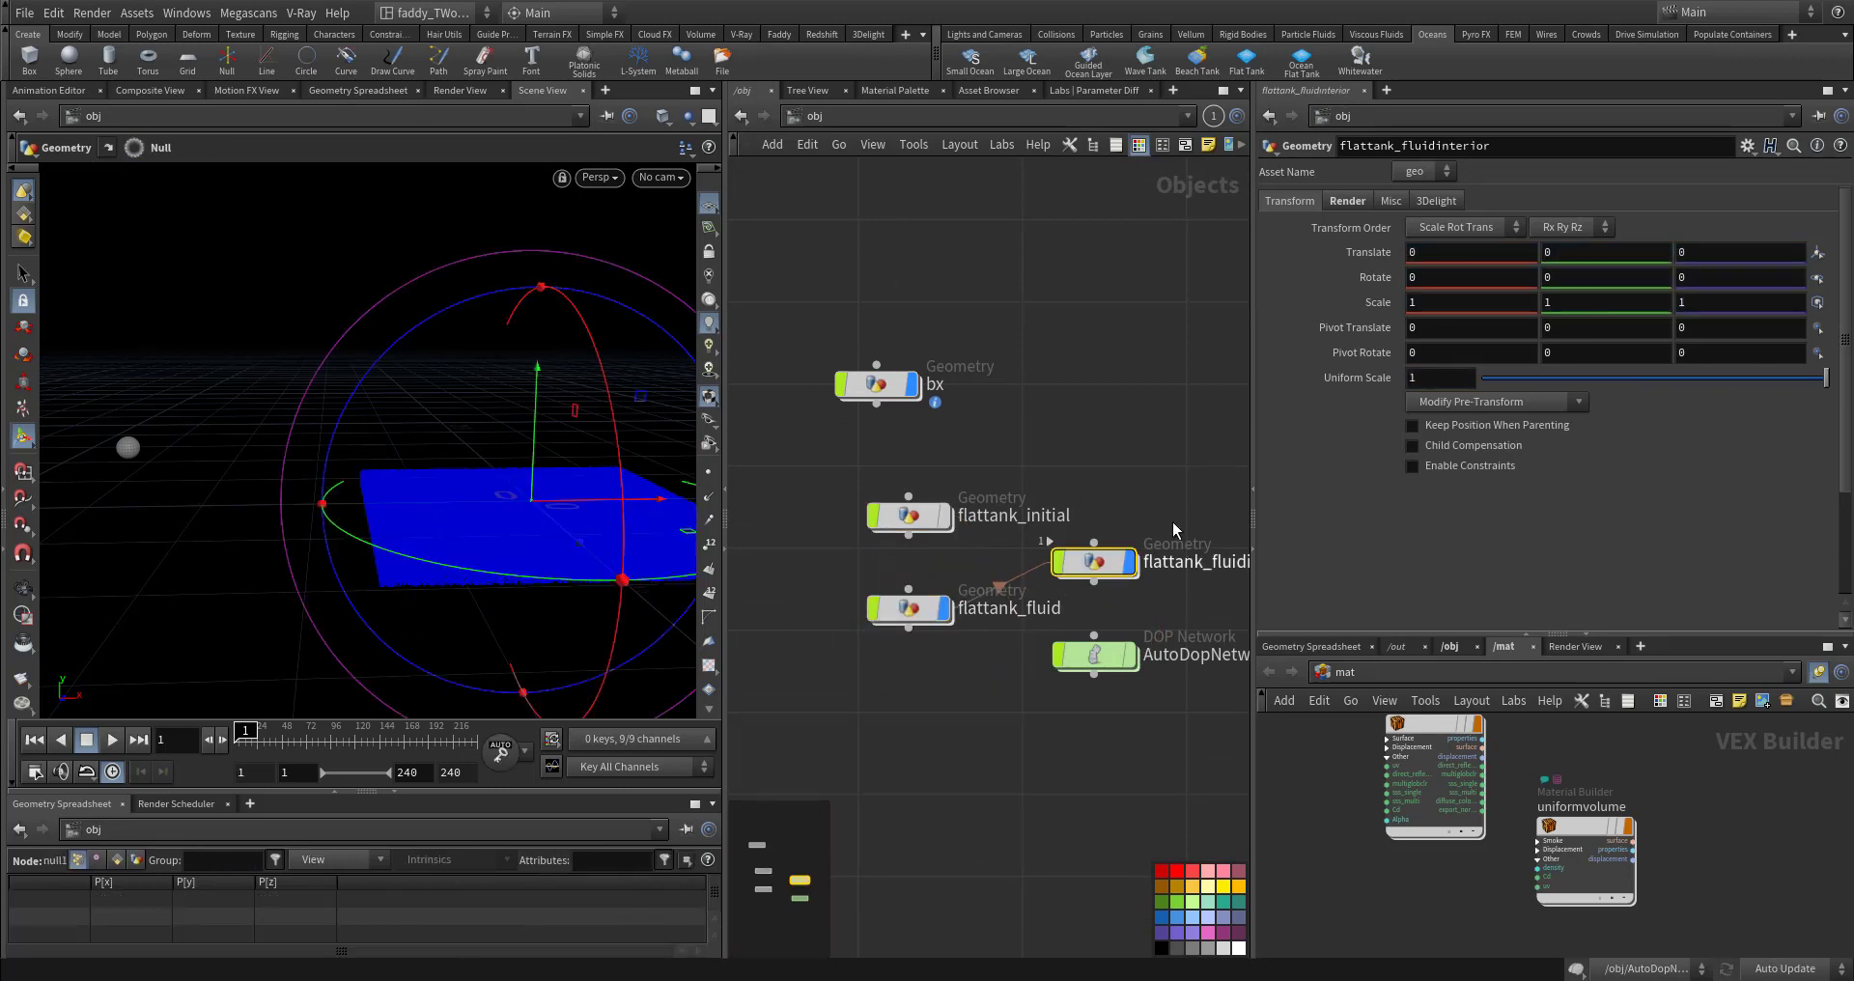
middle_click_drag(1152, 567, 1049, 536)
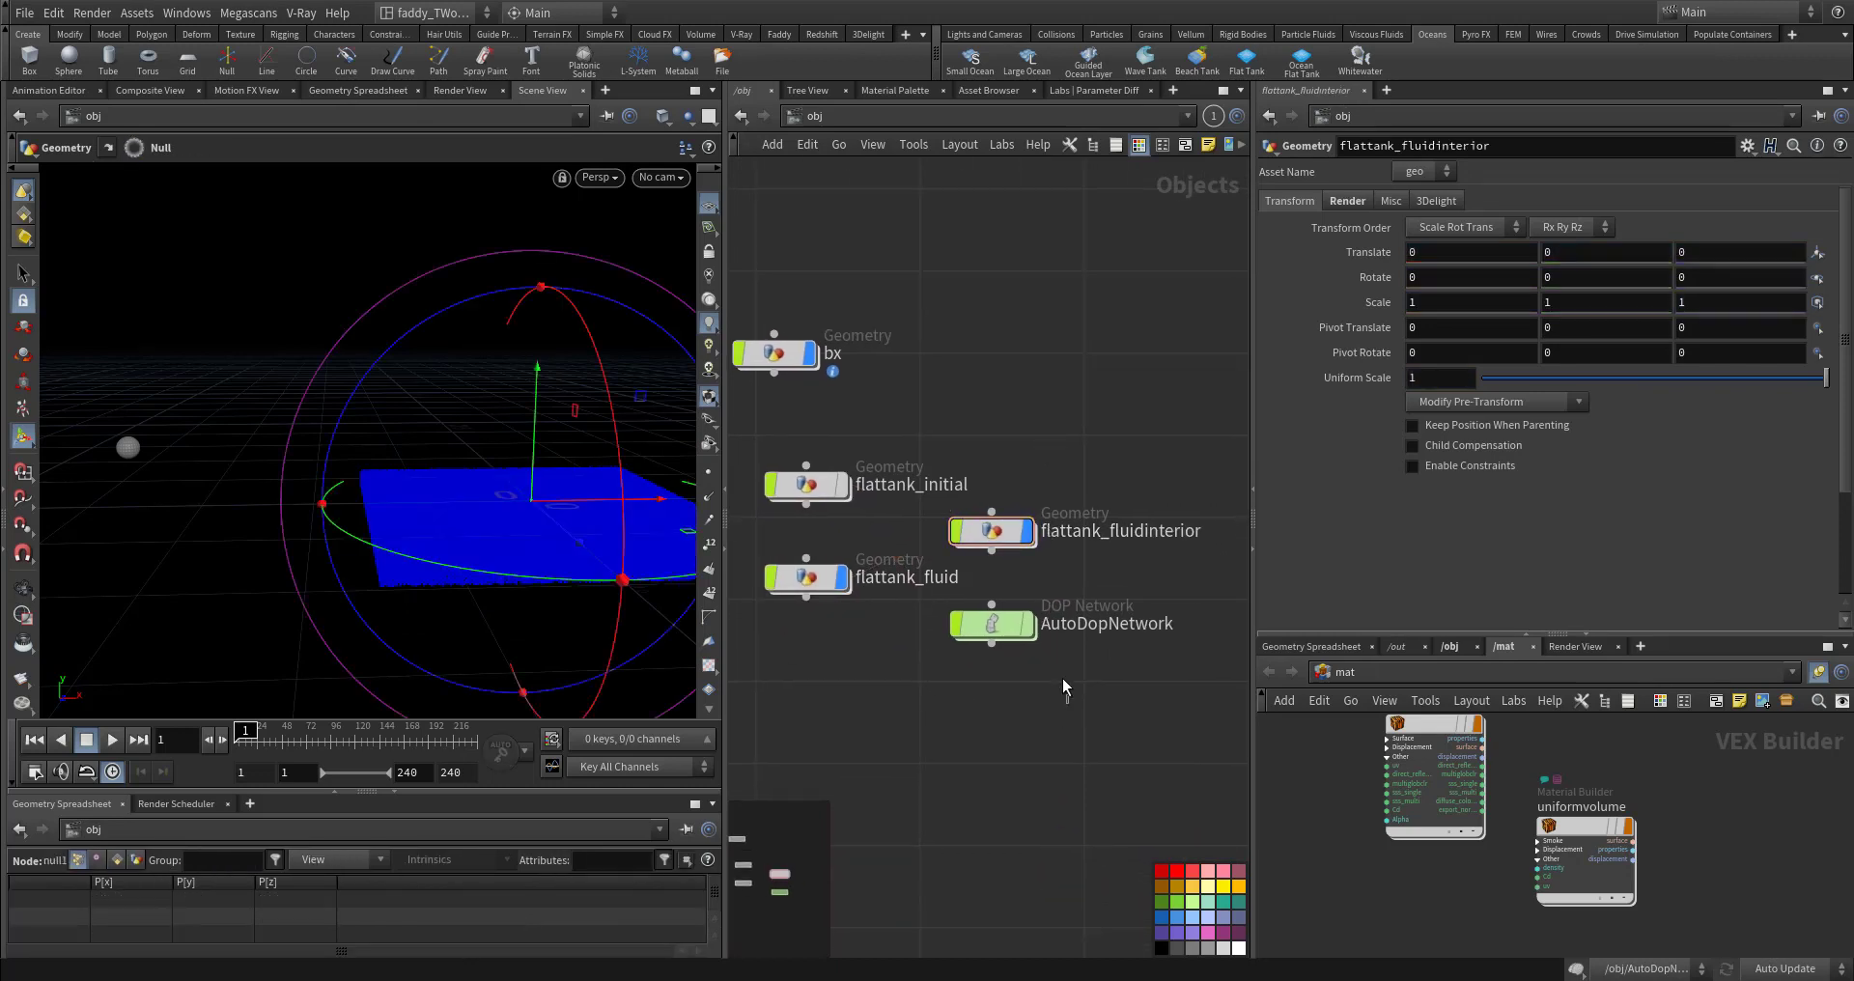
left_click_drag(1062, 679, 940, 615)
middle_click_drag(884, 690, 1016, 755)
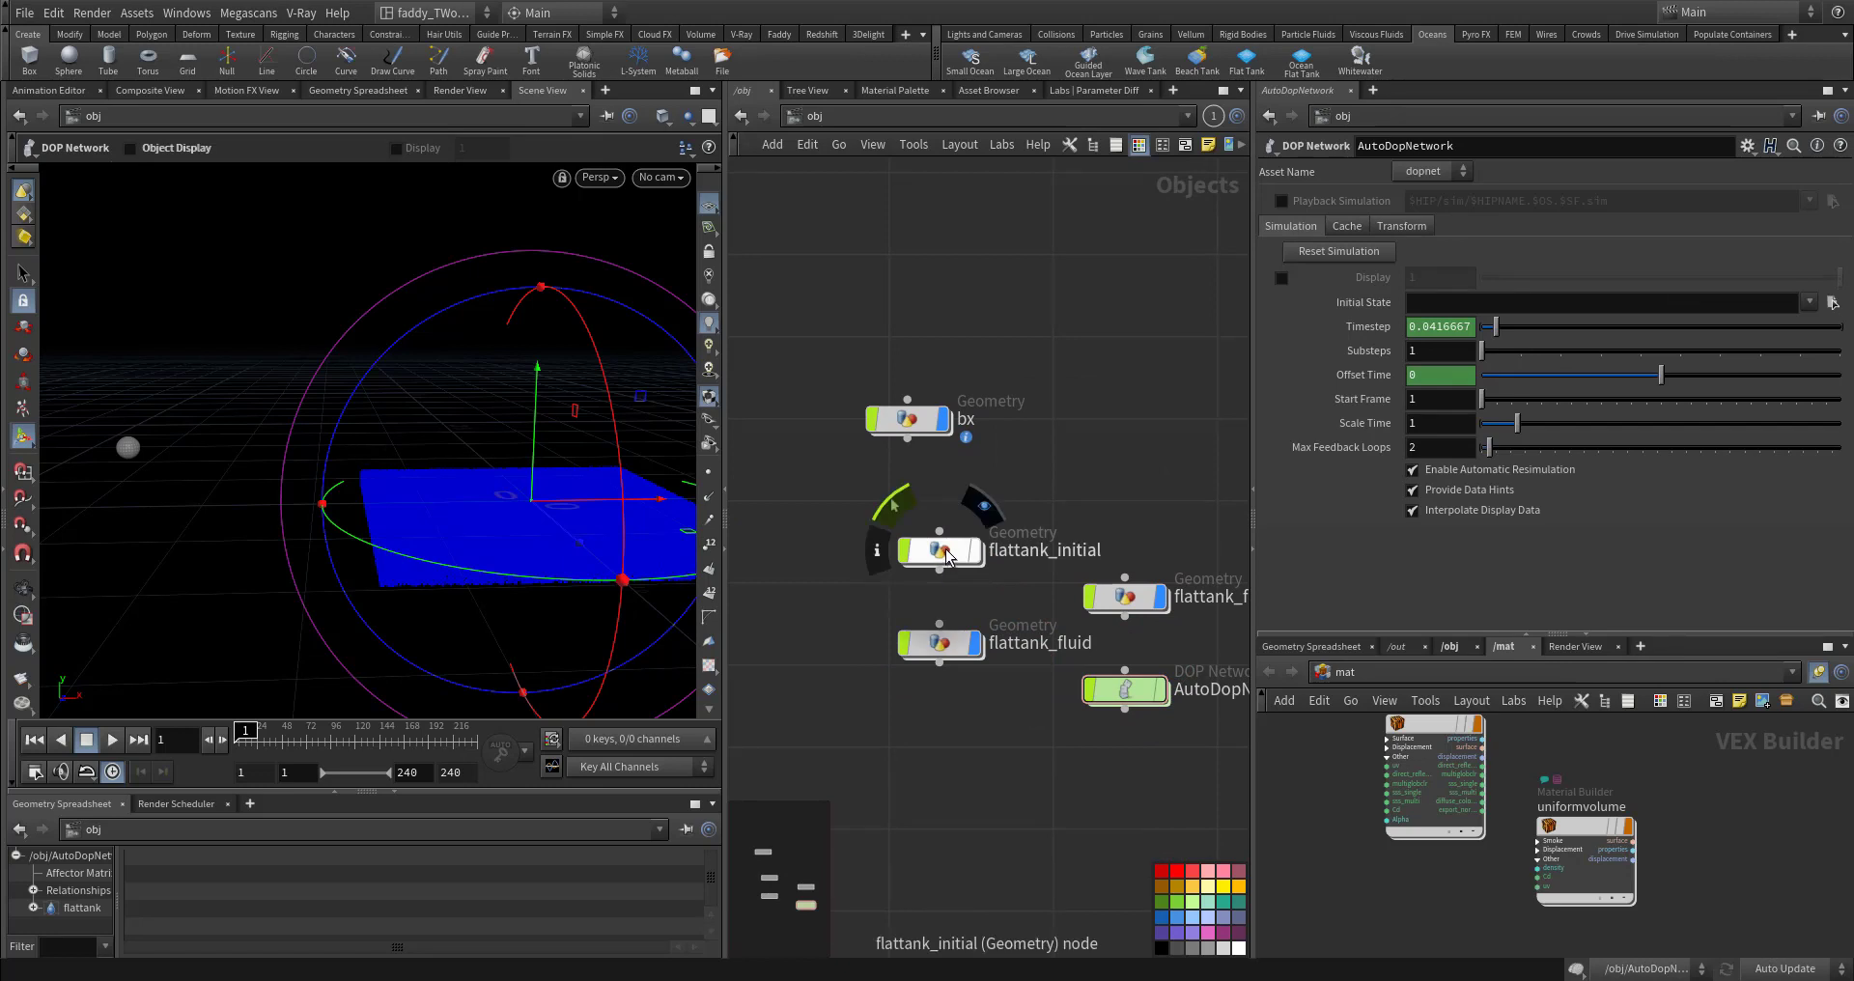
Step: Add a Null node below transform1 inside the bx geometry
double_click(907, 418)
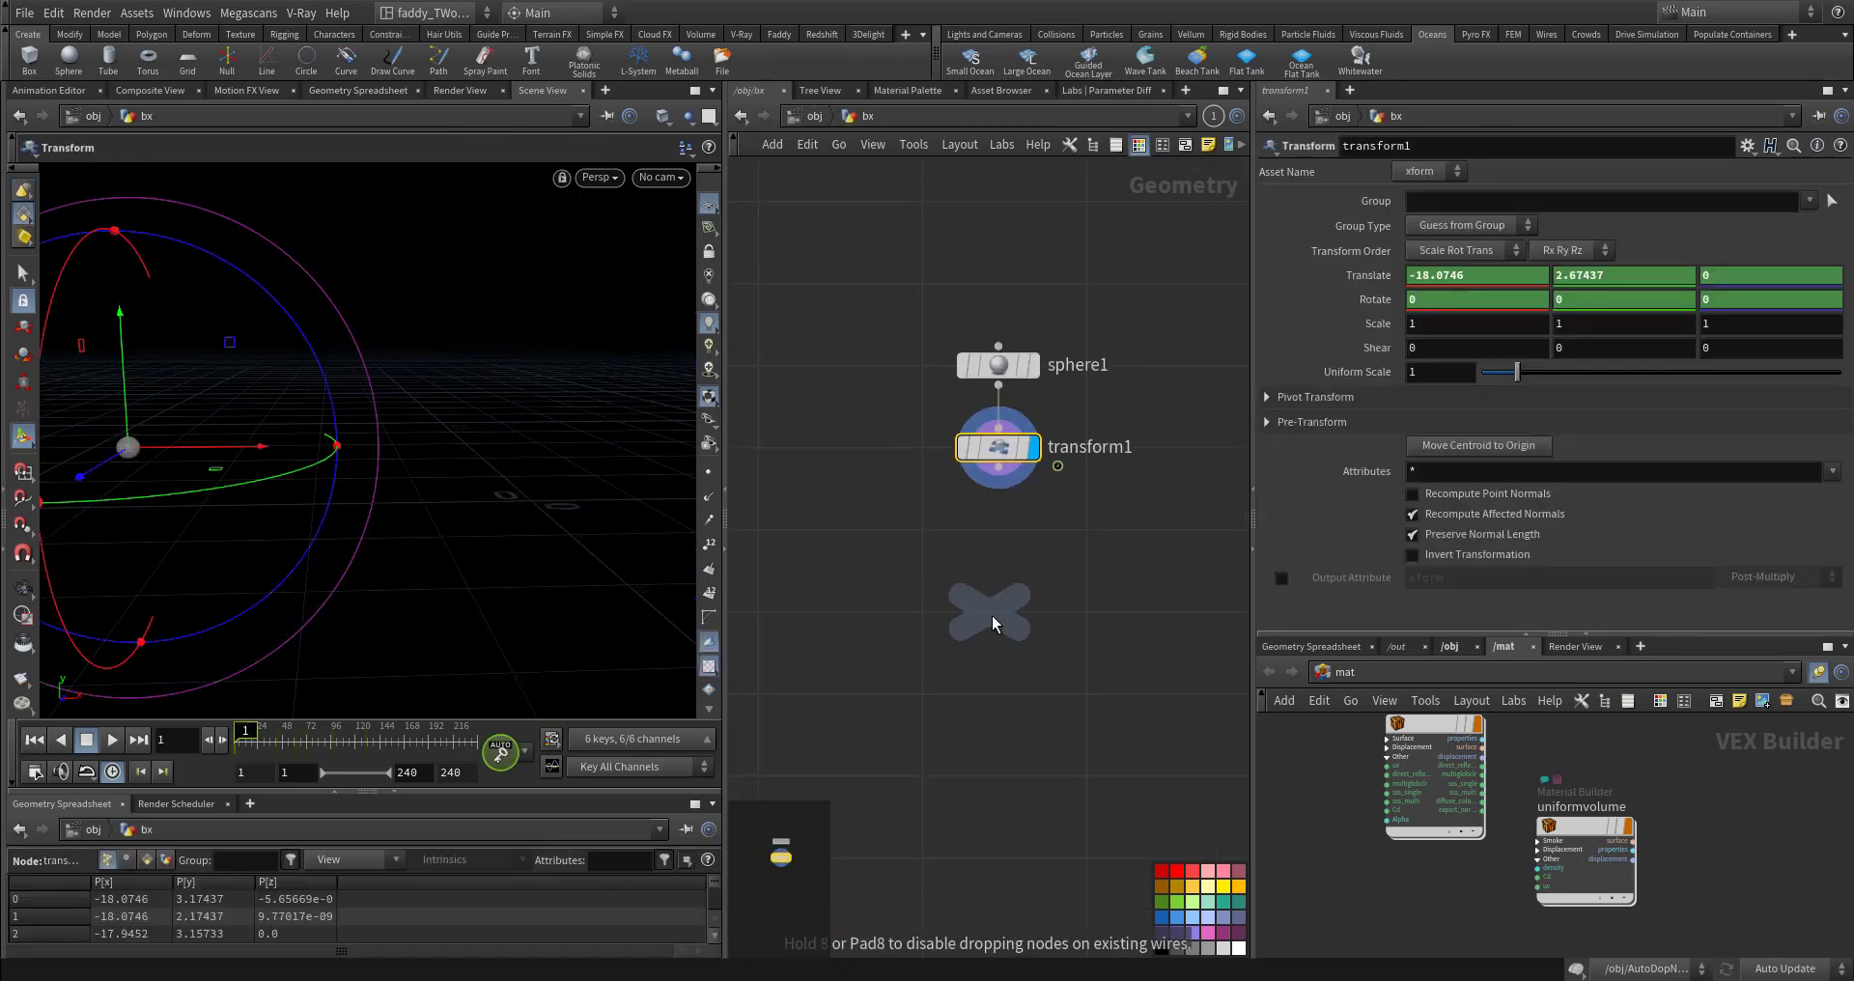
left_click(995, 623)
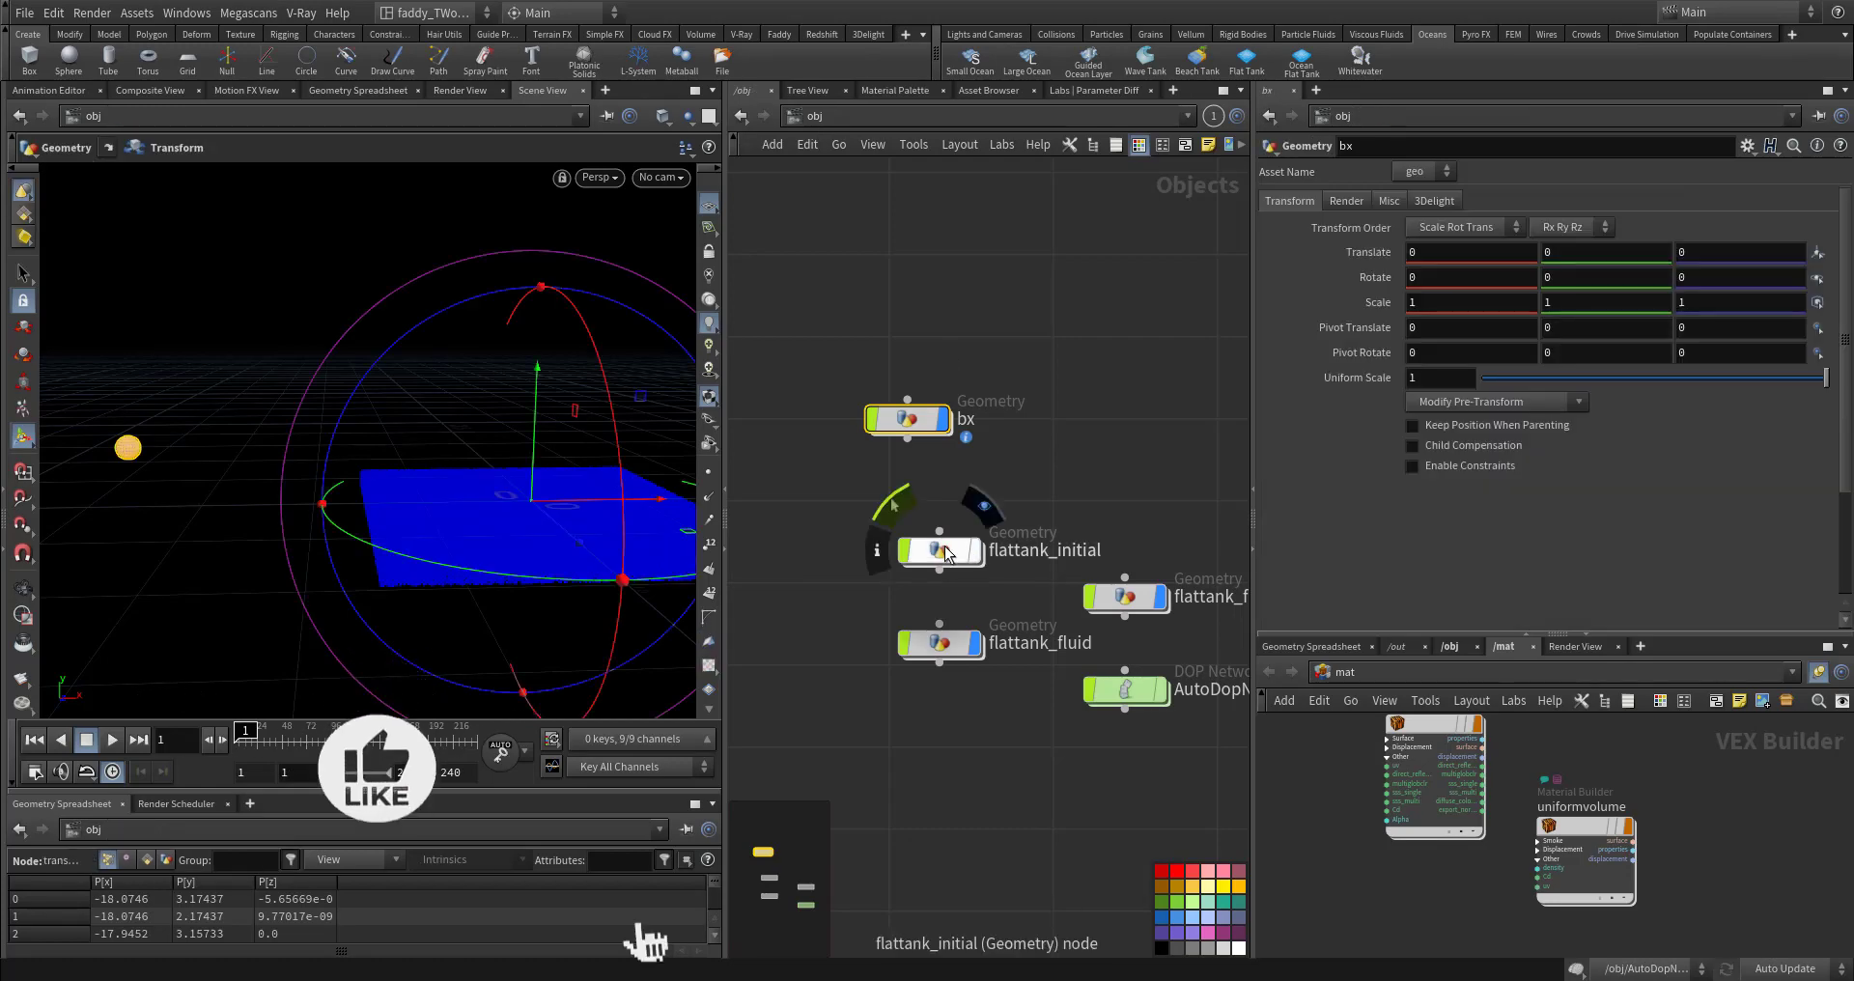
Step: Open flattank_initial and stretch the wavetank toward the sphere to an X size of about 23.27 and X center of about -4.14
double_click(943, 539)
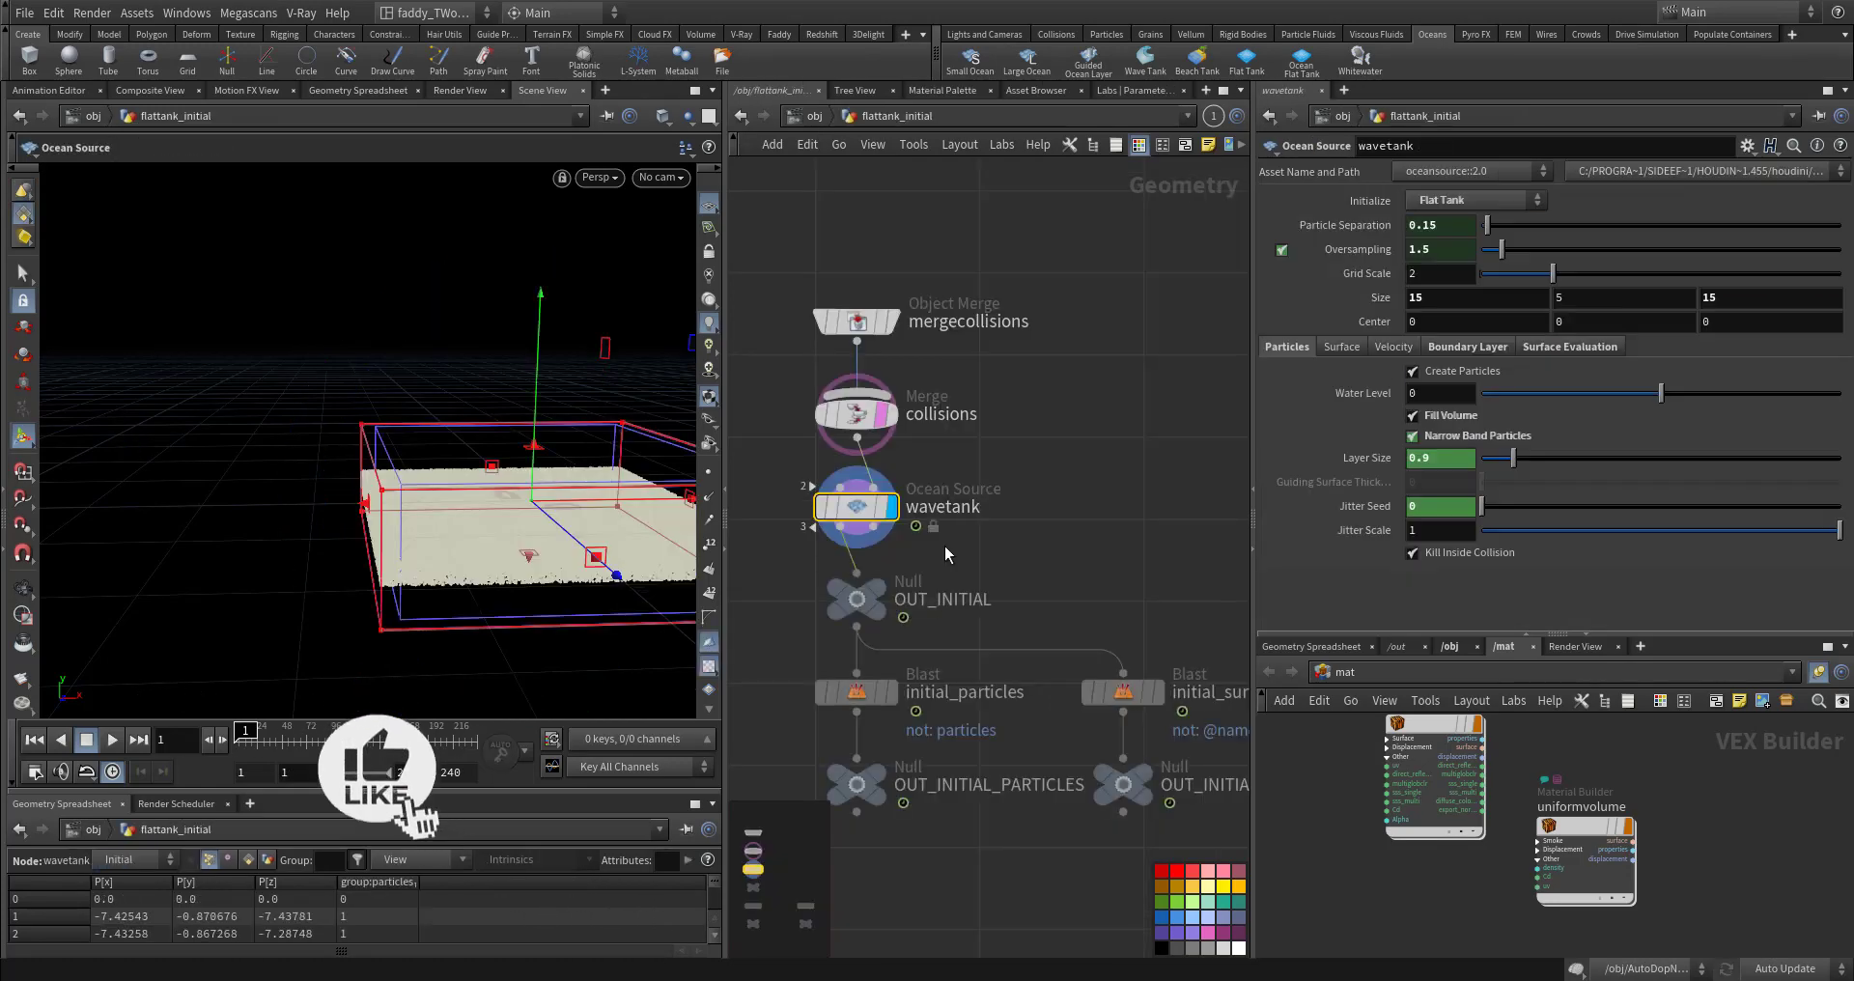
left_click_drag(630, 543, 506, 529)
left_click_drag(333, 472, 161, 476)
Step: Play back the sphere's movement over the stretched tank several times and return to the first frame
key("space")
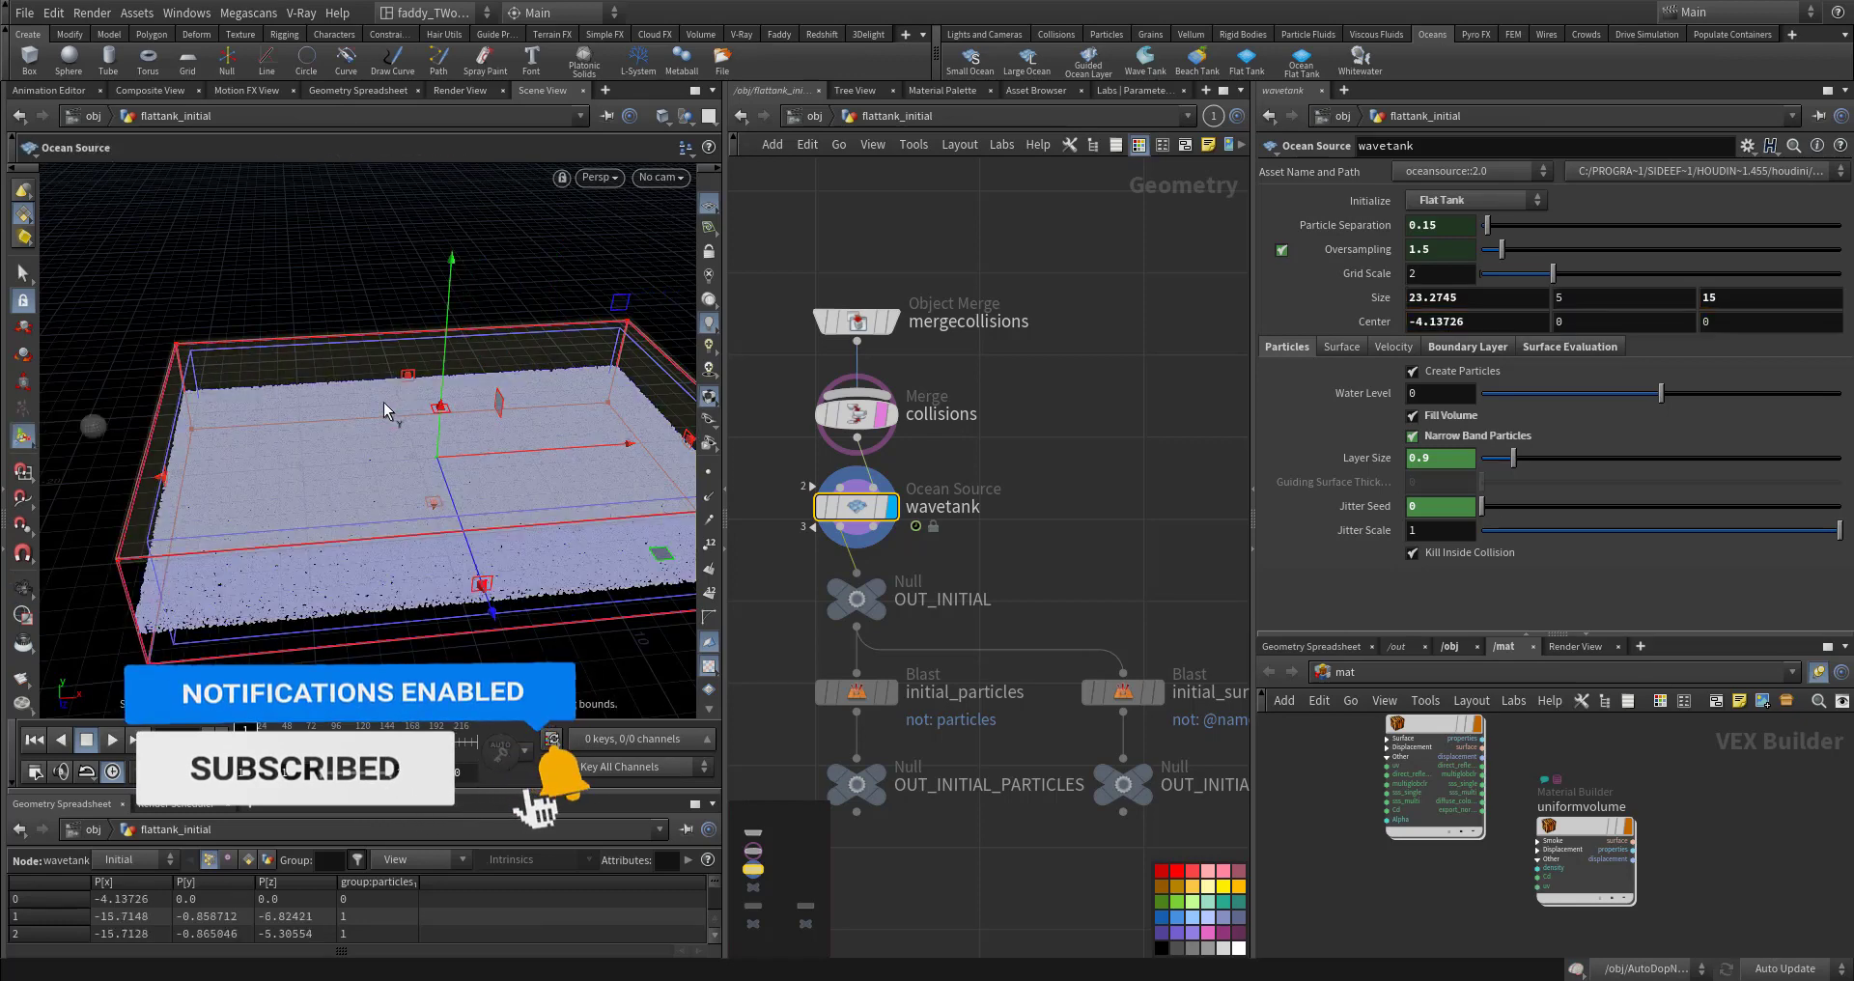
mouse_move(357, 448)
left_mouse_down()
mouse_move(348, 415)
mouse_move(362, 422)
left_mouse_up()
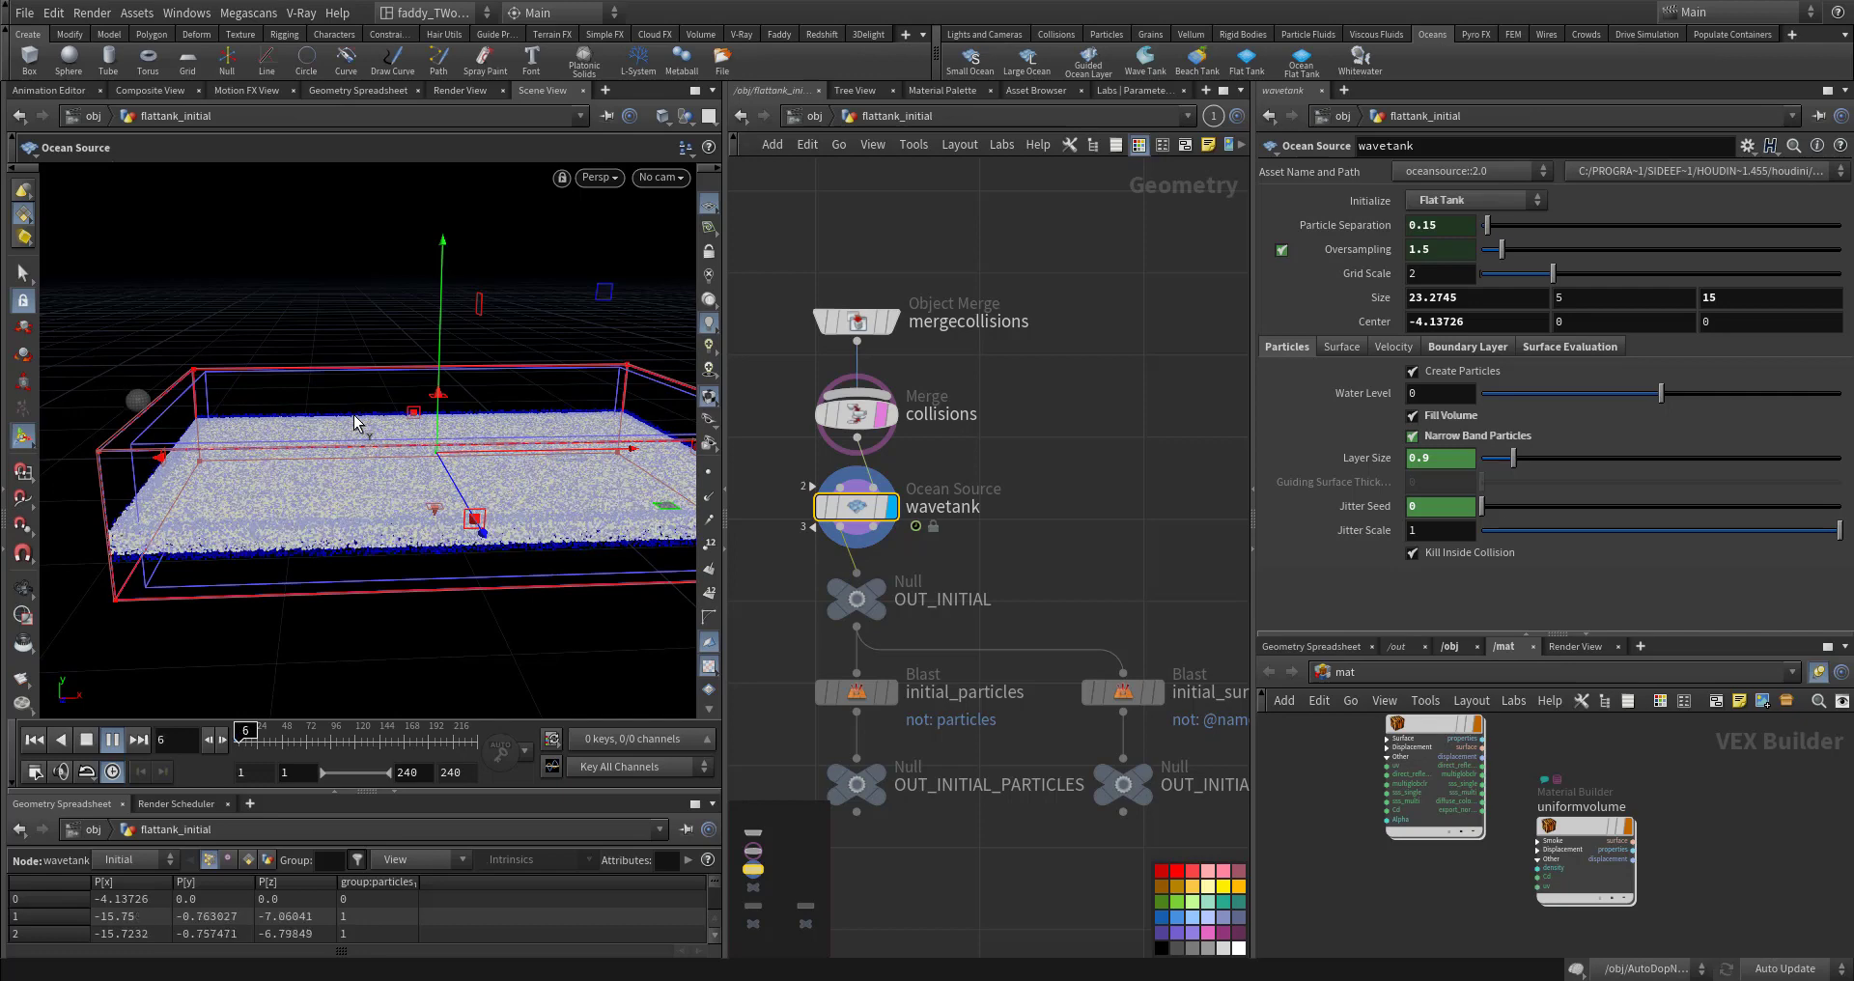
key("ctrl+Up")
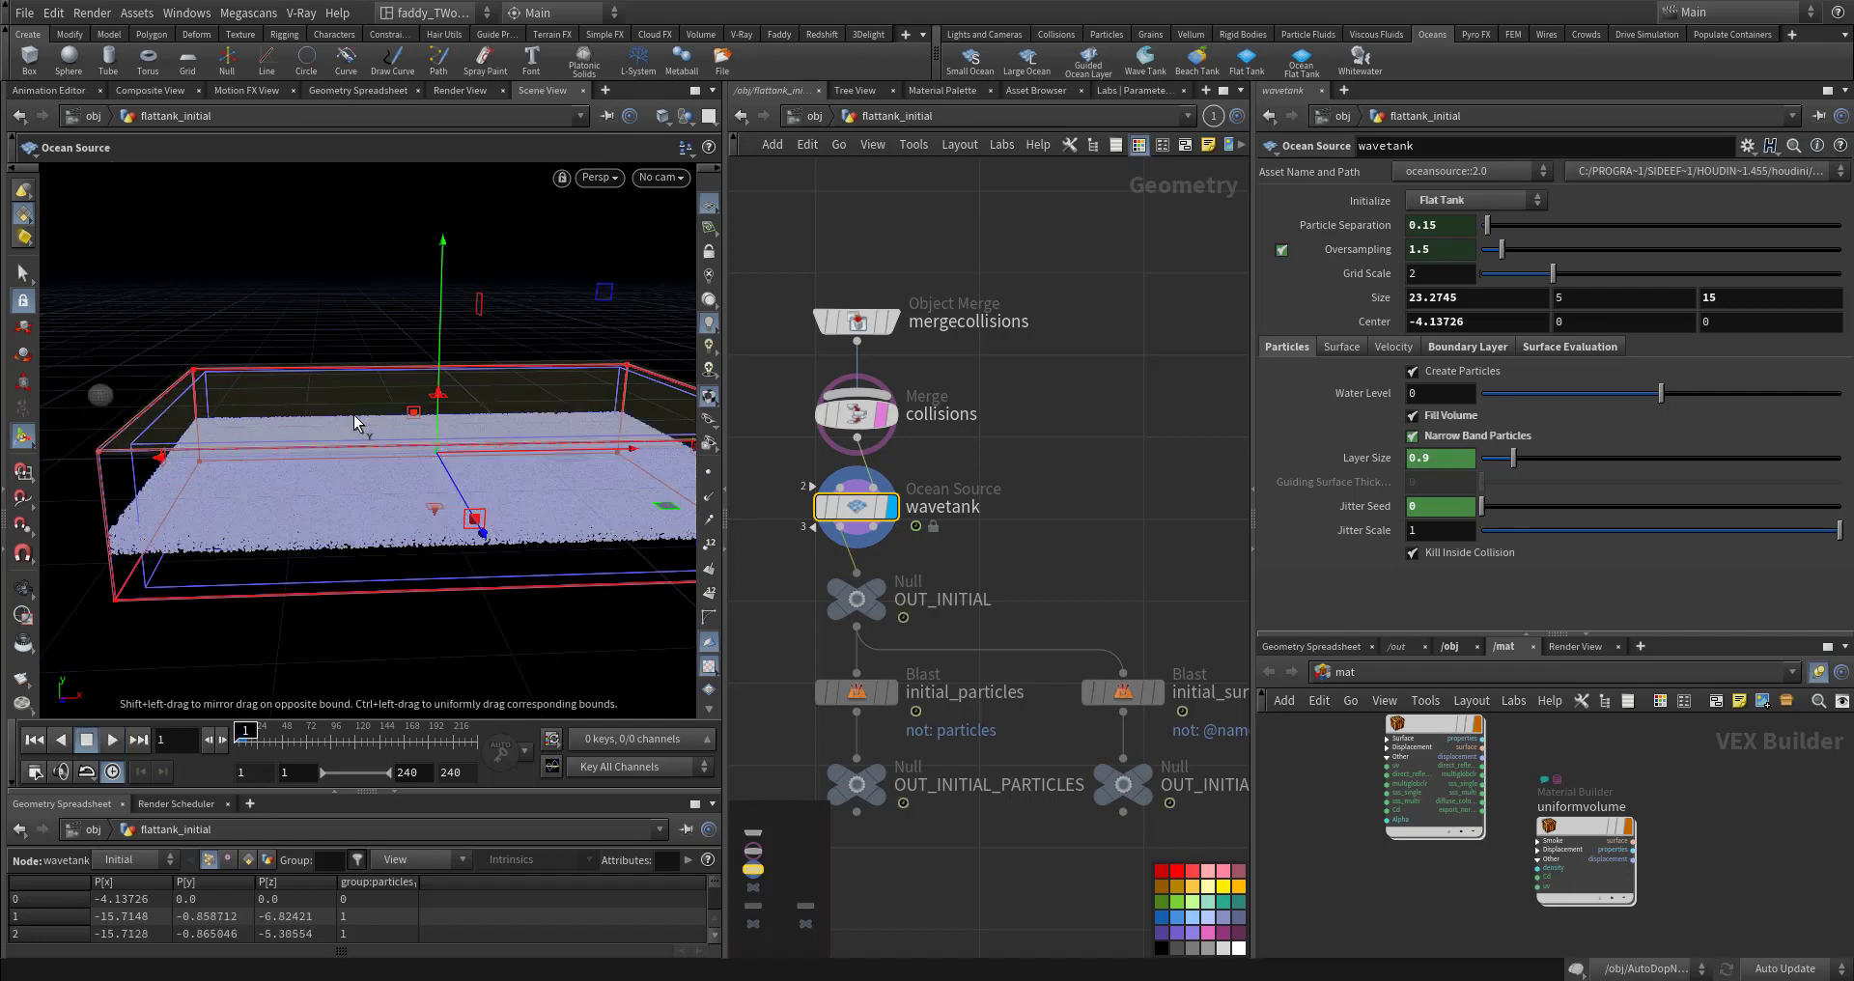
key("Up")
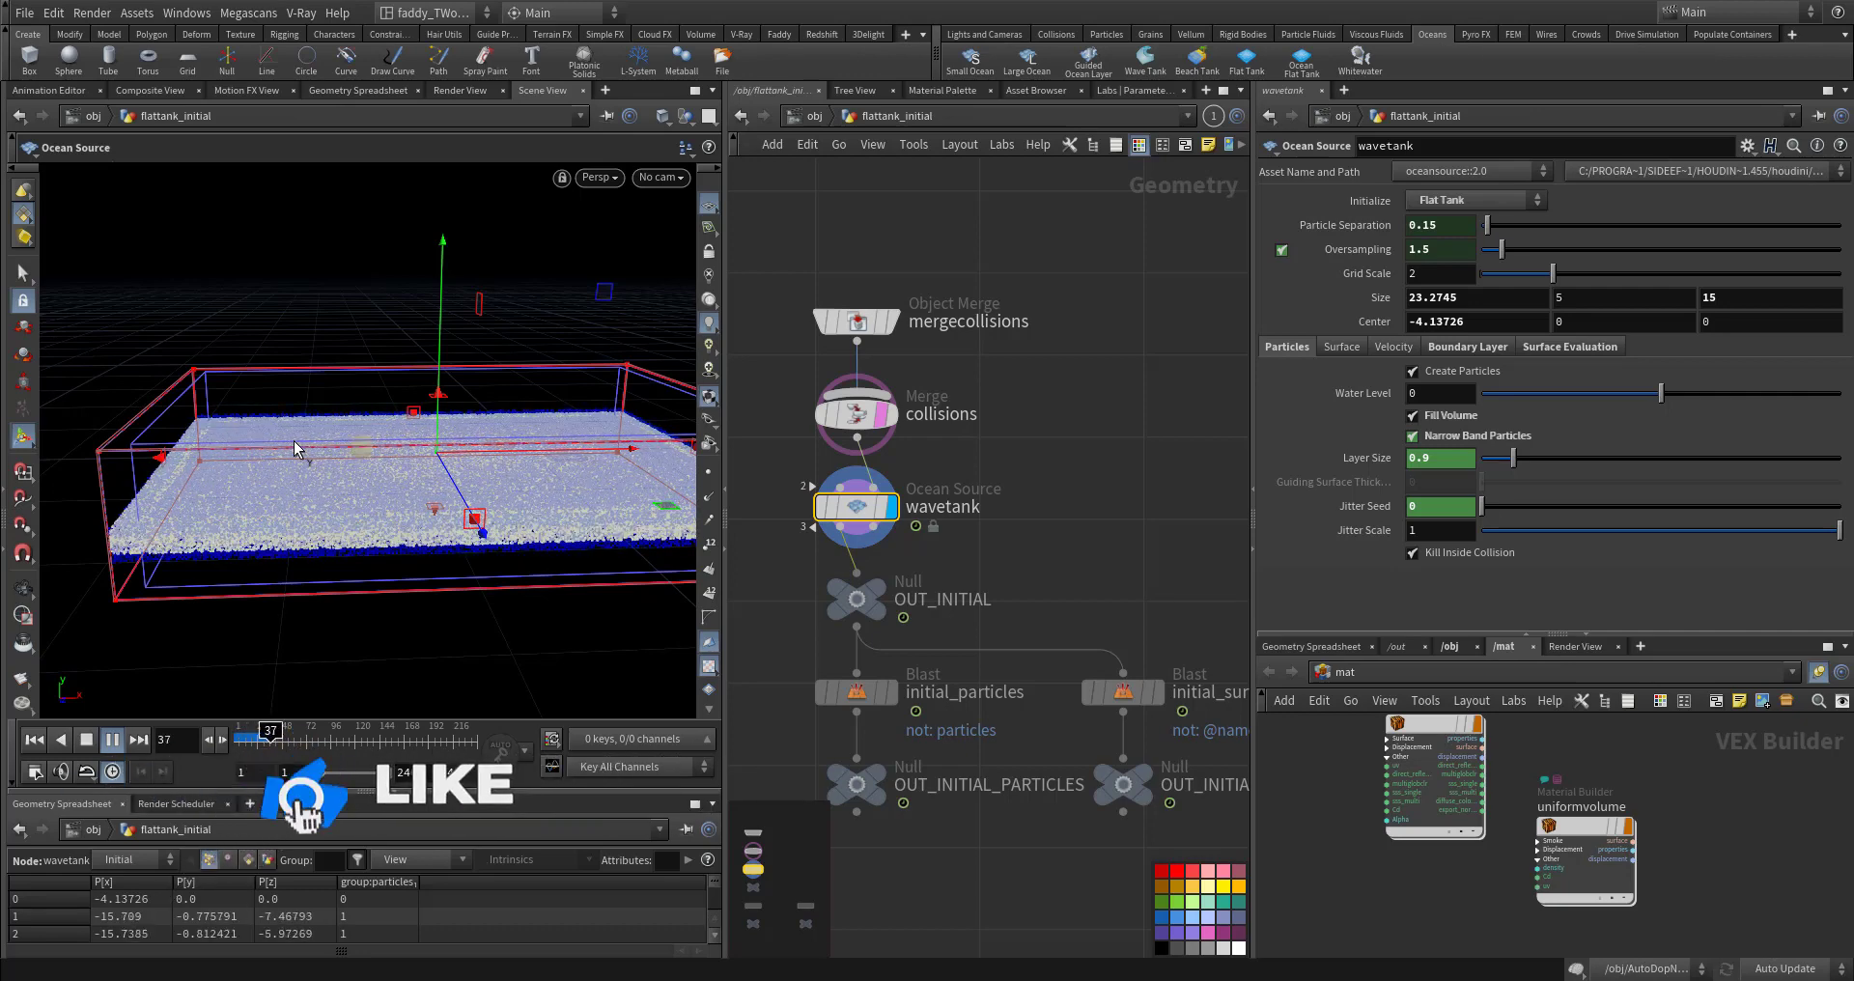
key("ctrl+Up")
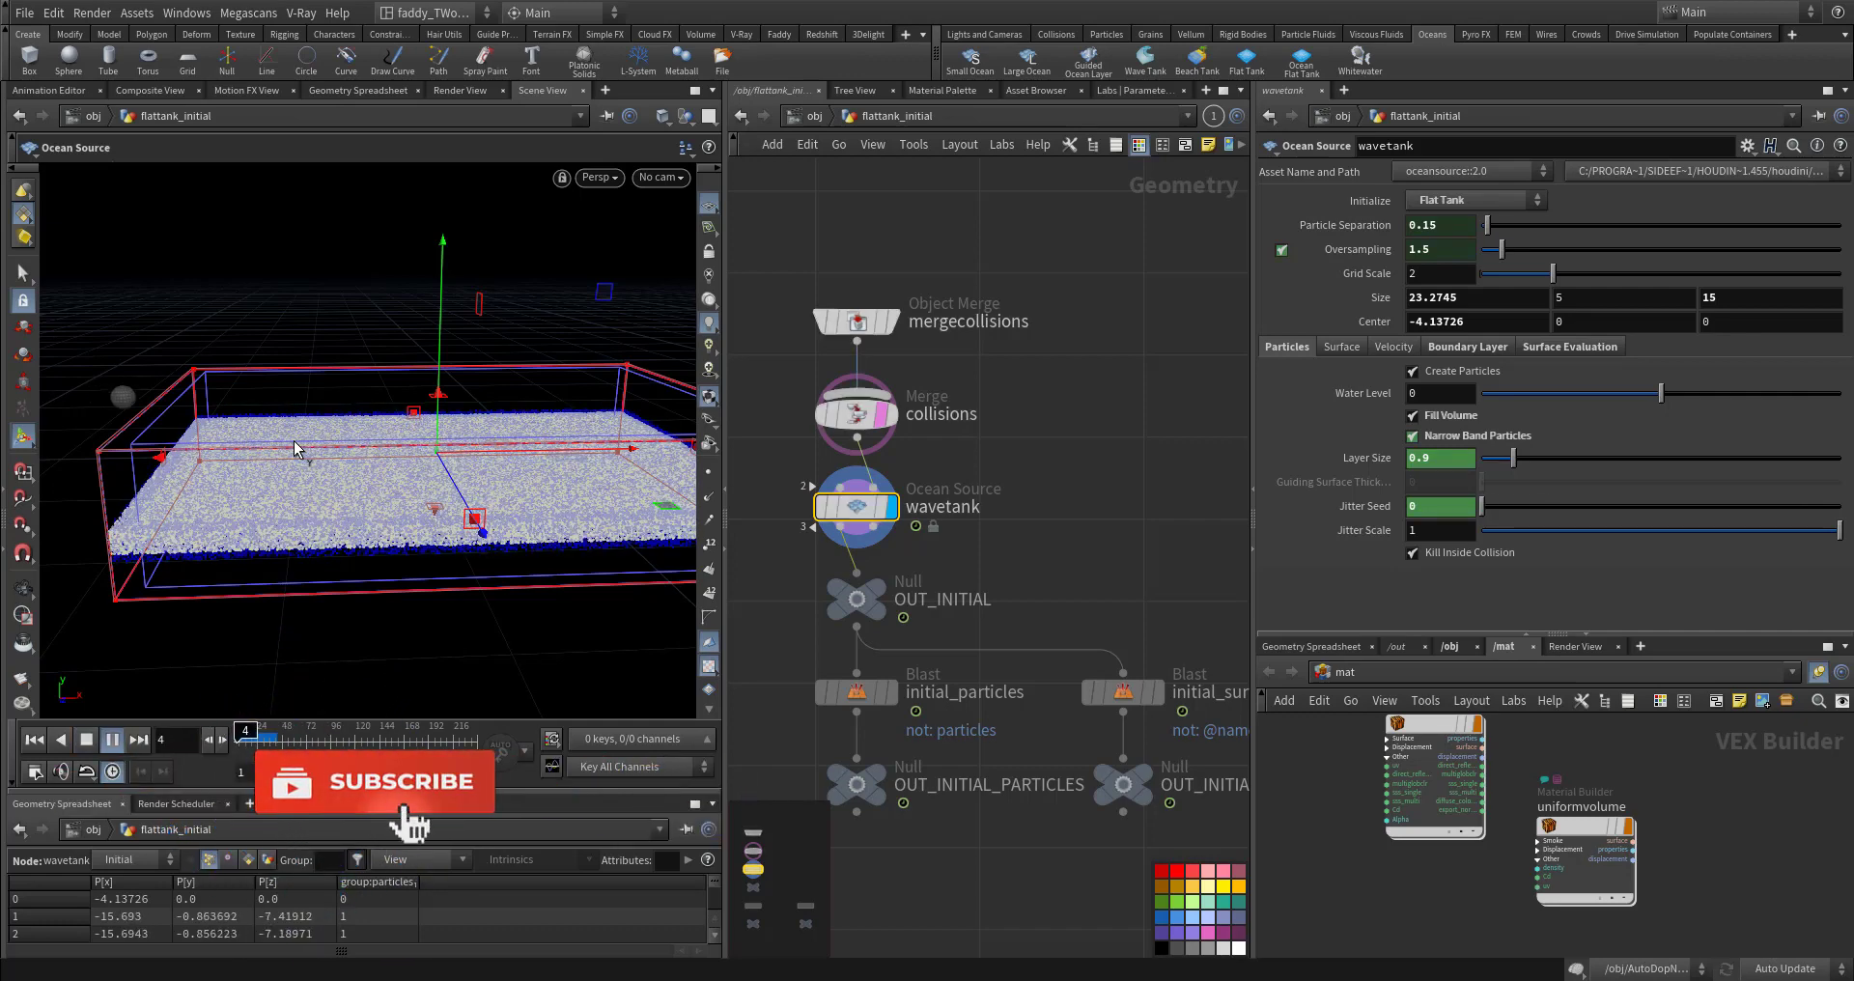
key("ctrl+Up")
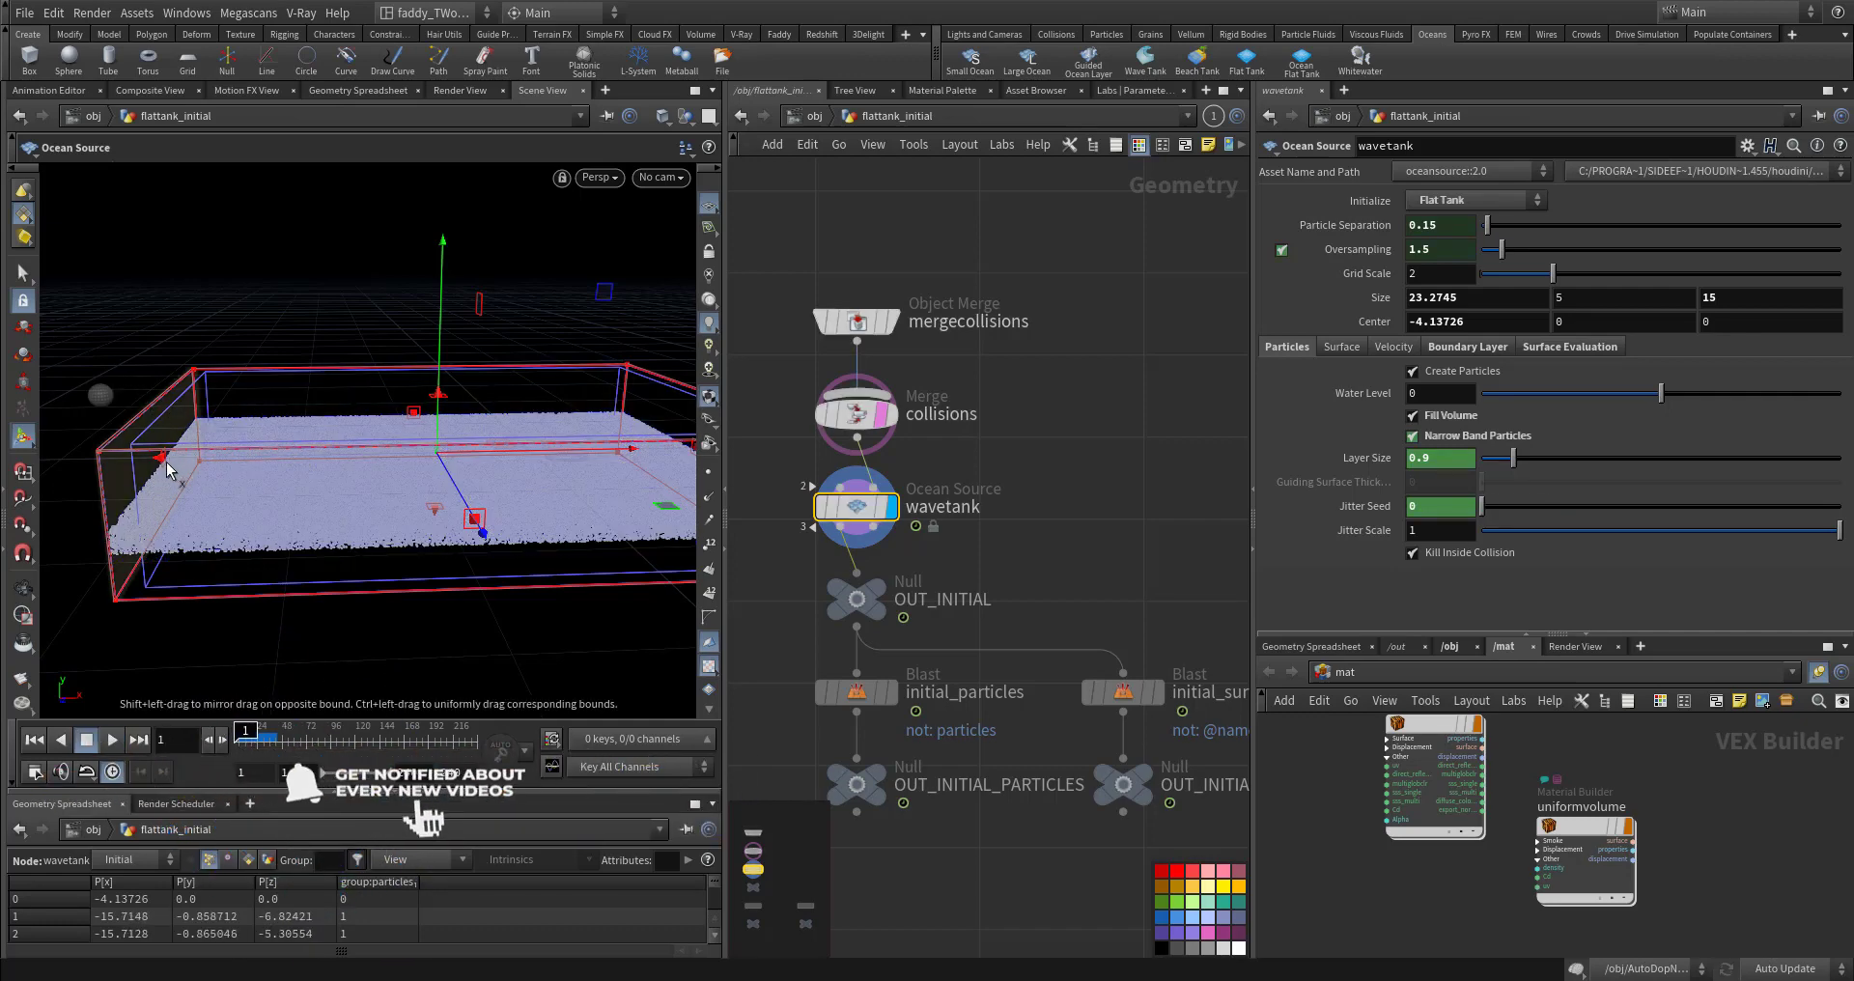
Step: Adjust both X ends of the wavetank to an X size of about 21.85 and X center of about -5.95
left_click_drag(162, 457, 136, 456)
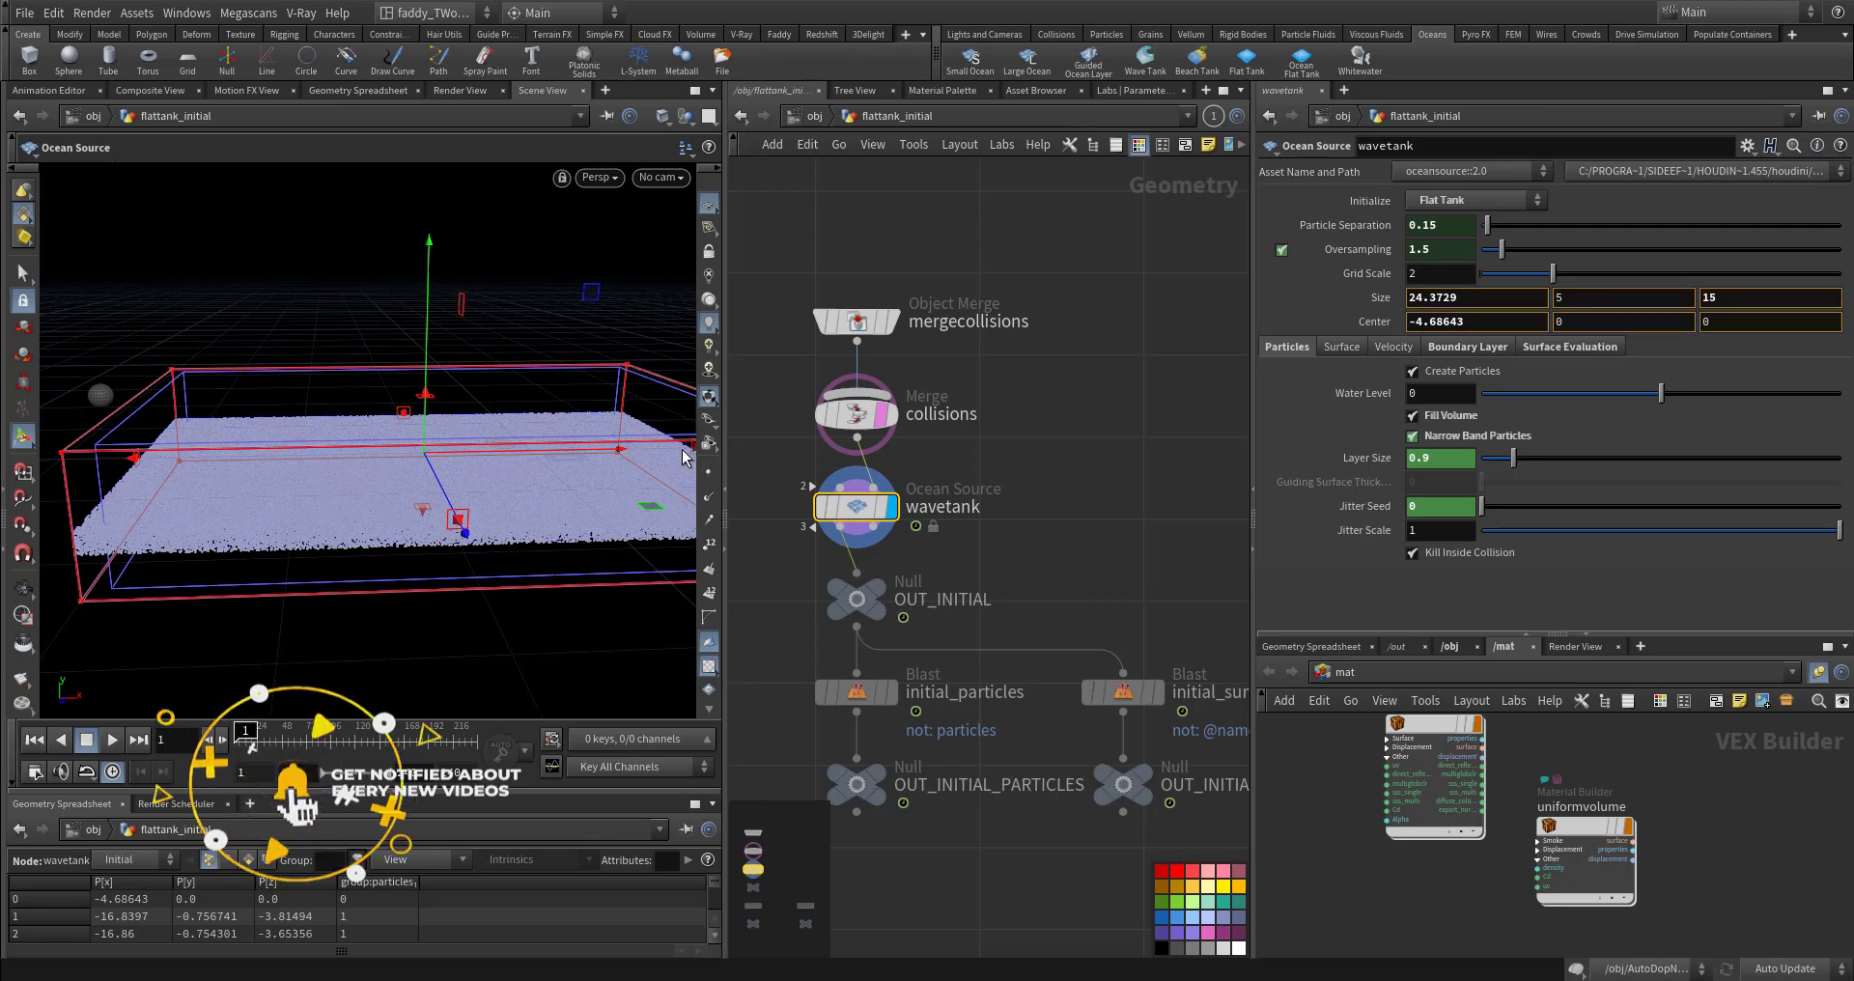
left_click_drag(686, 458, 645, 450)
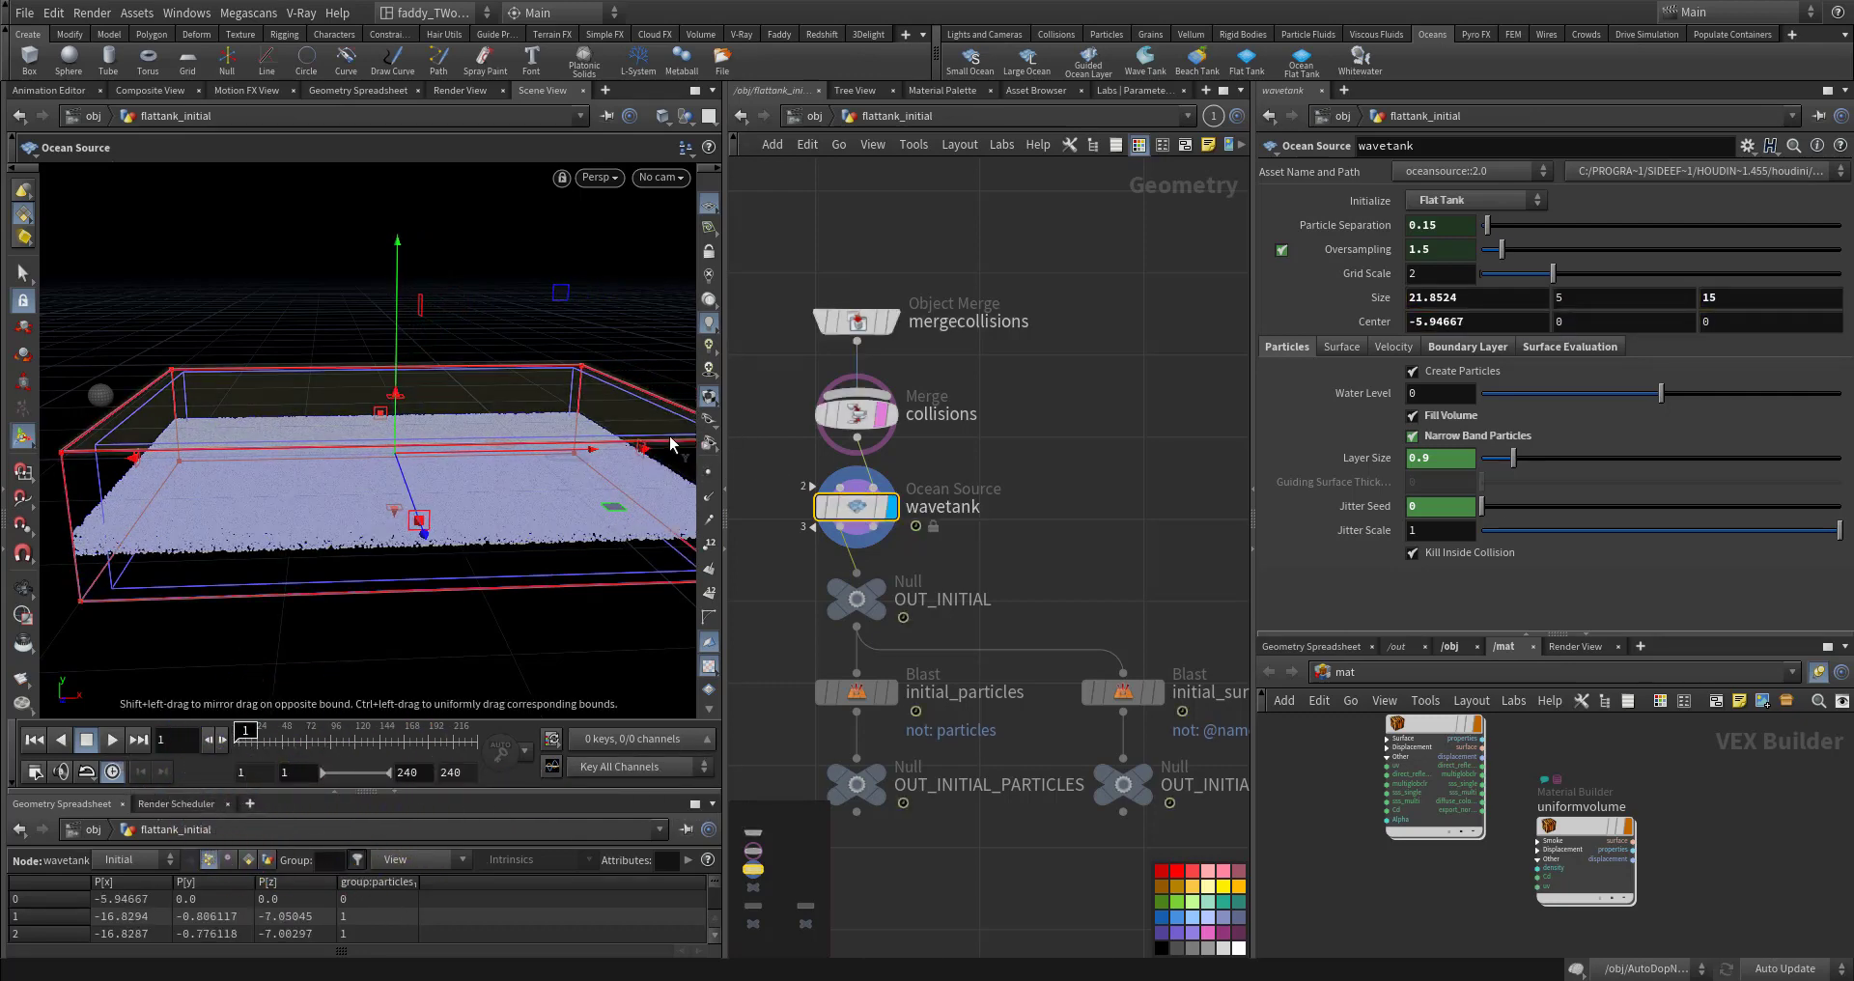
scroll(997, 452, "down", 3)
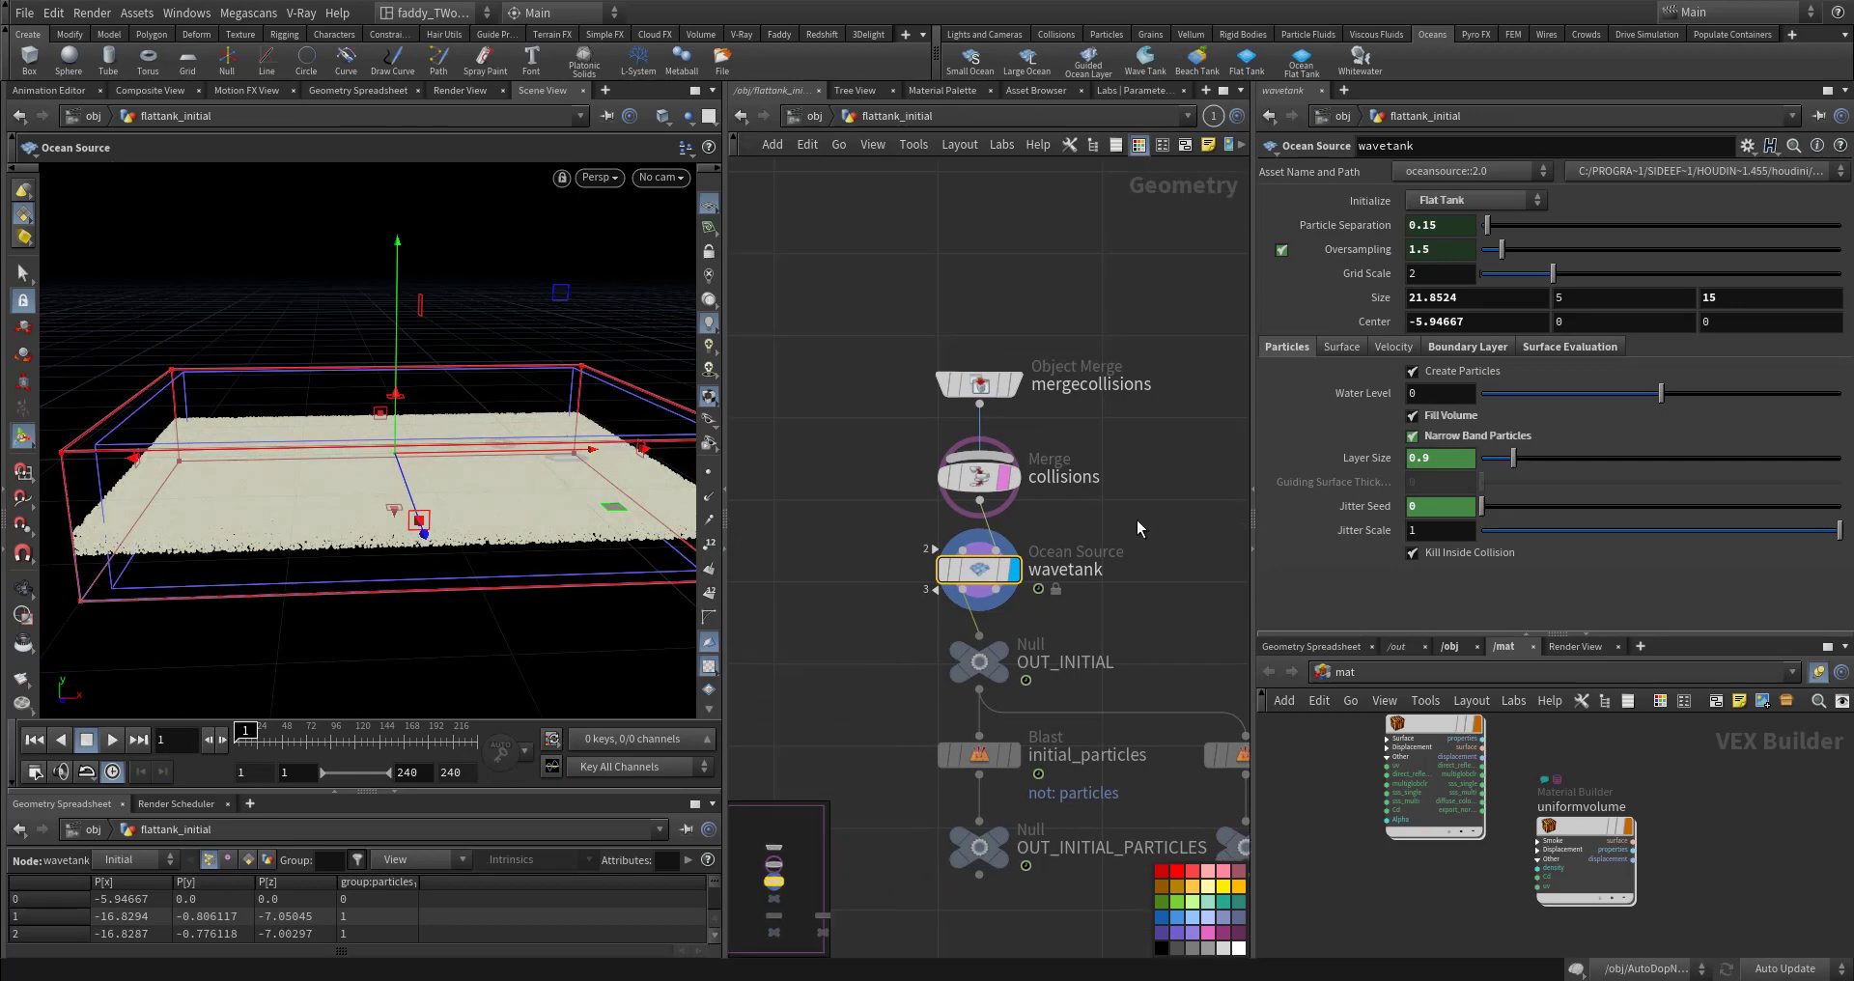
Step: Open AutoDopNetwork from the object level and show the Narrow Band settings of flipsolver1
left_click(814, 116)
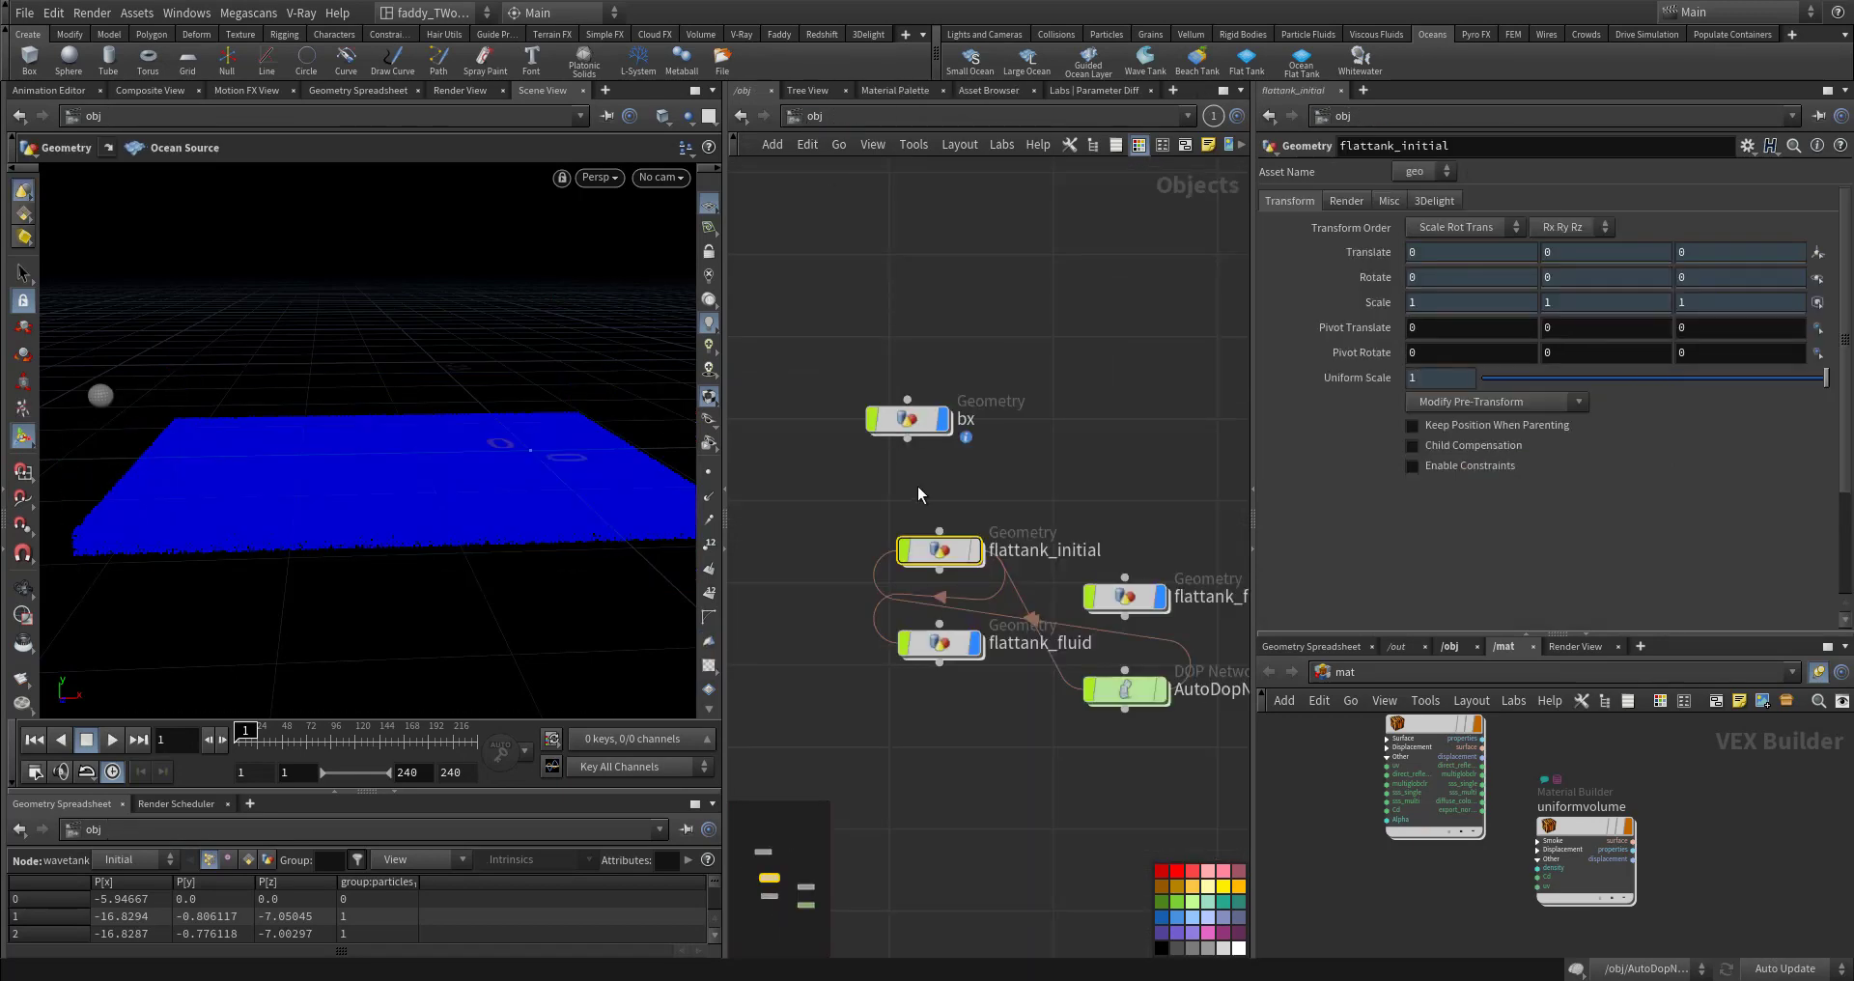
double_click(1109, 599)
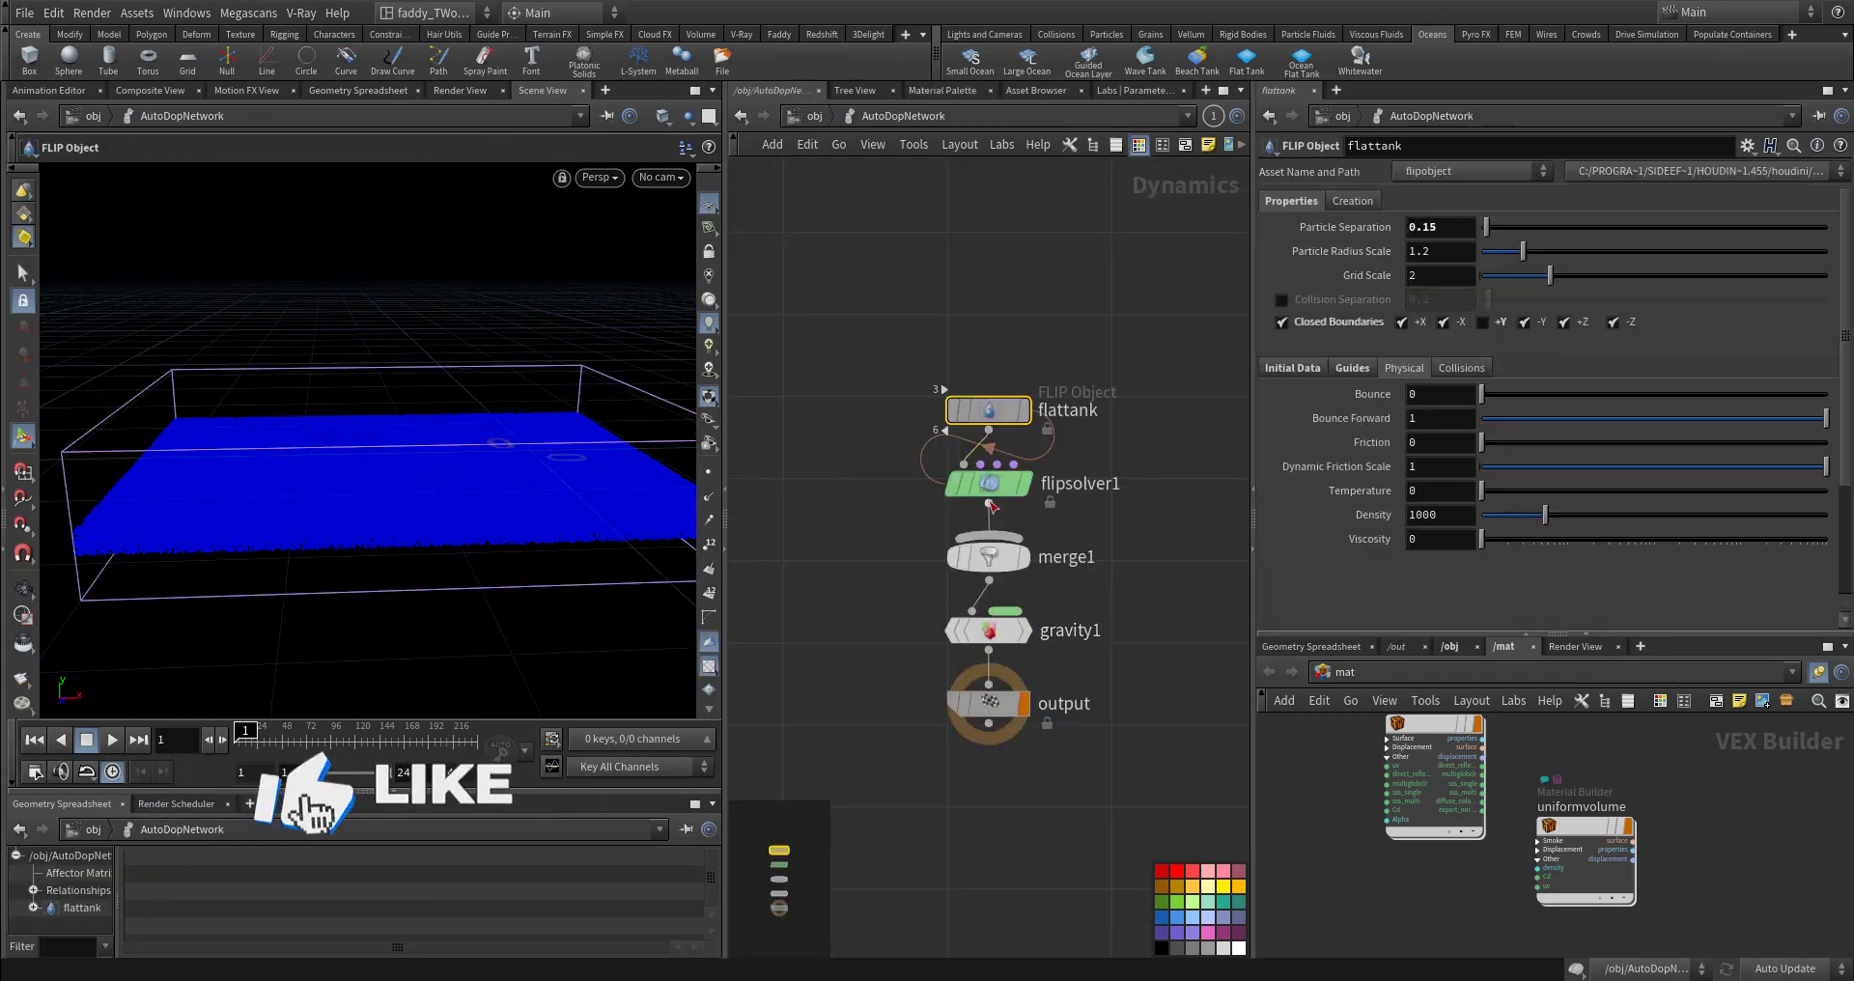
left_click(1110, 486)
left_click(1539, 201)
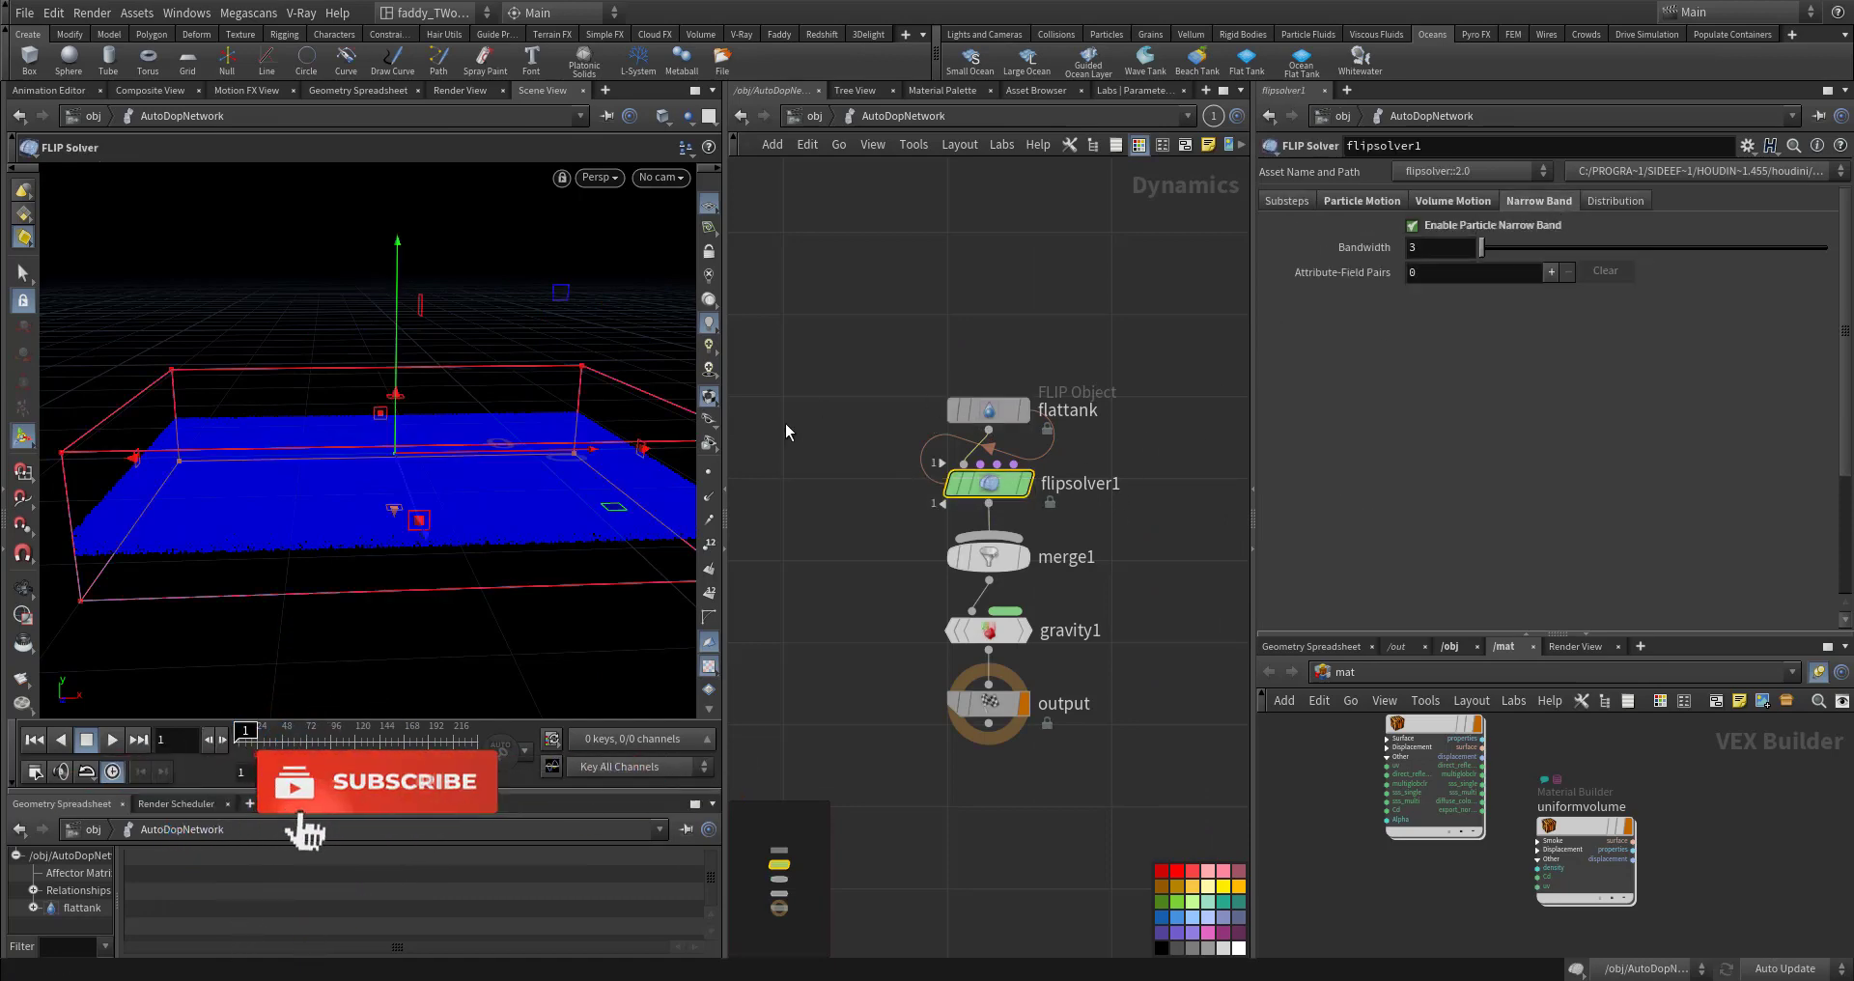
key("Escape")
mouse_move(484, 497)
left_mouse_down()
mouse_move(486, 479)
mouse_move(490, 514)
left_mouse_up()
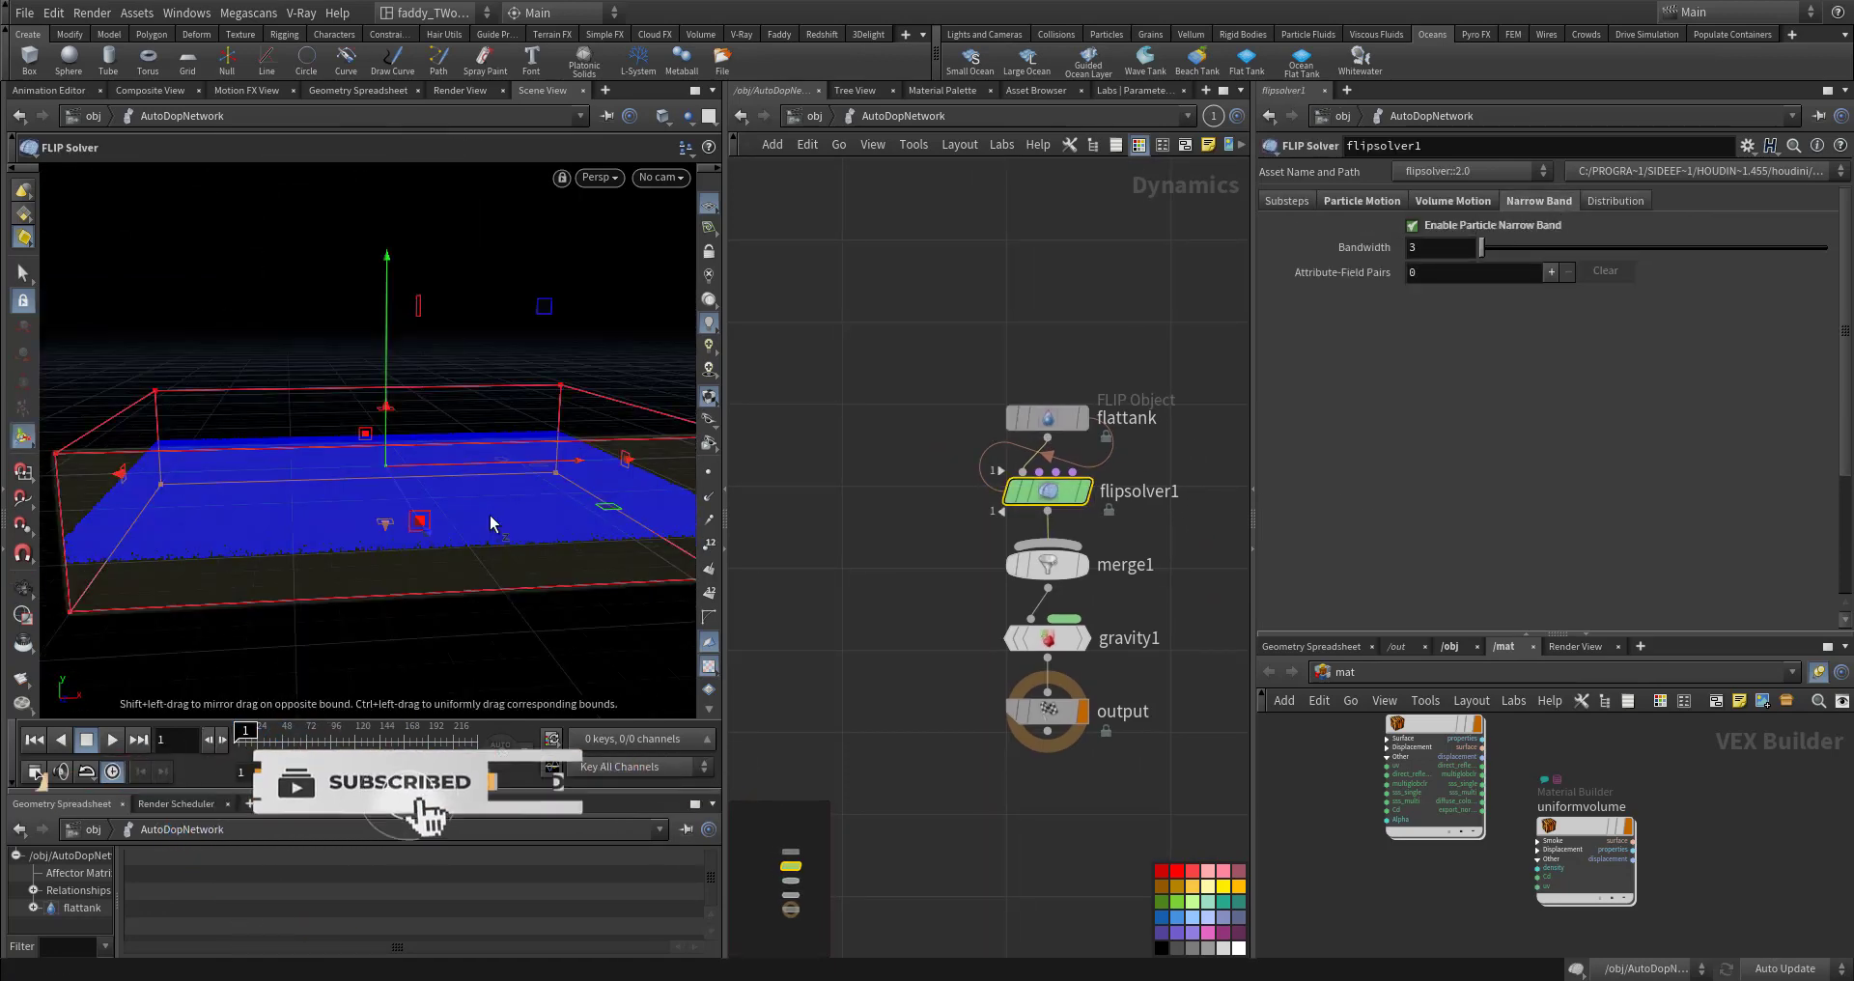
Step: Play back the flat tank fluid simulation twice from the opening frames and return to the first frame
key("Up")
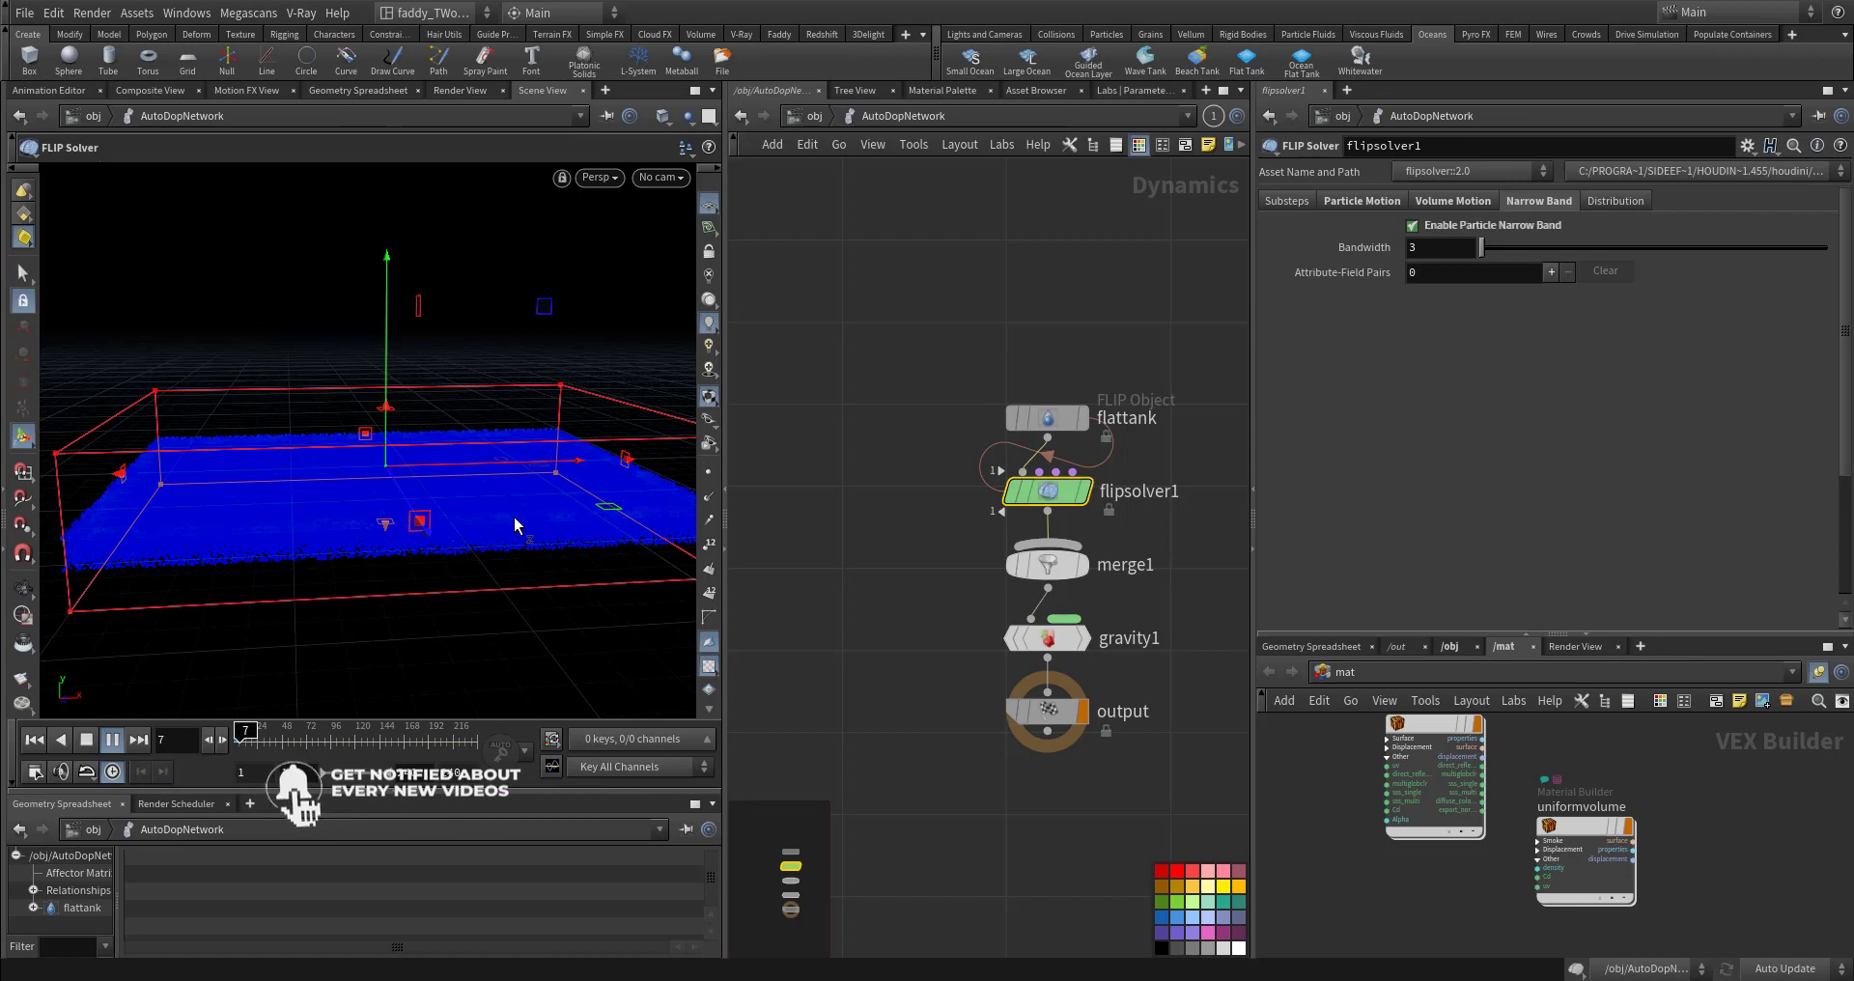
key("Escape")
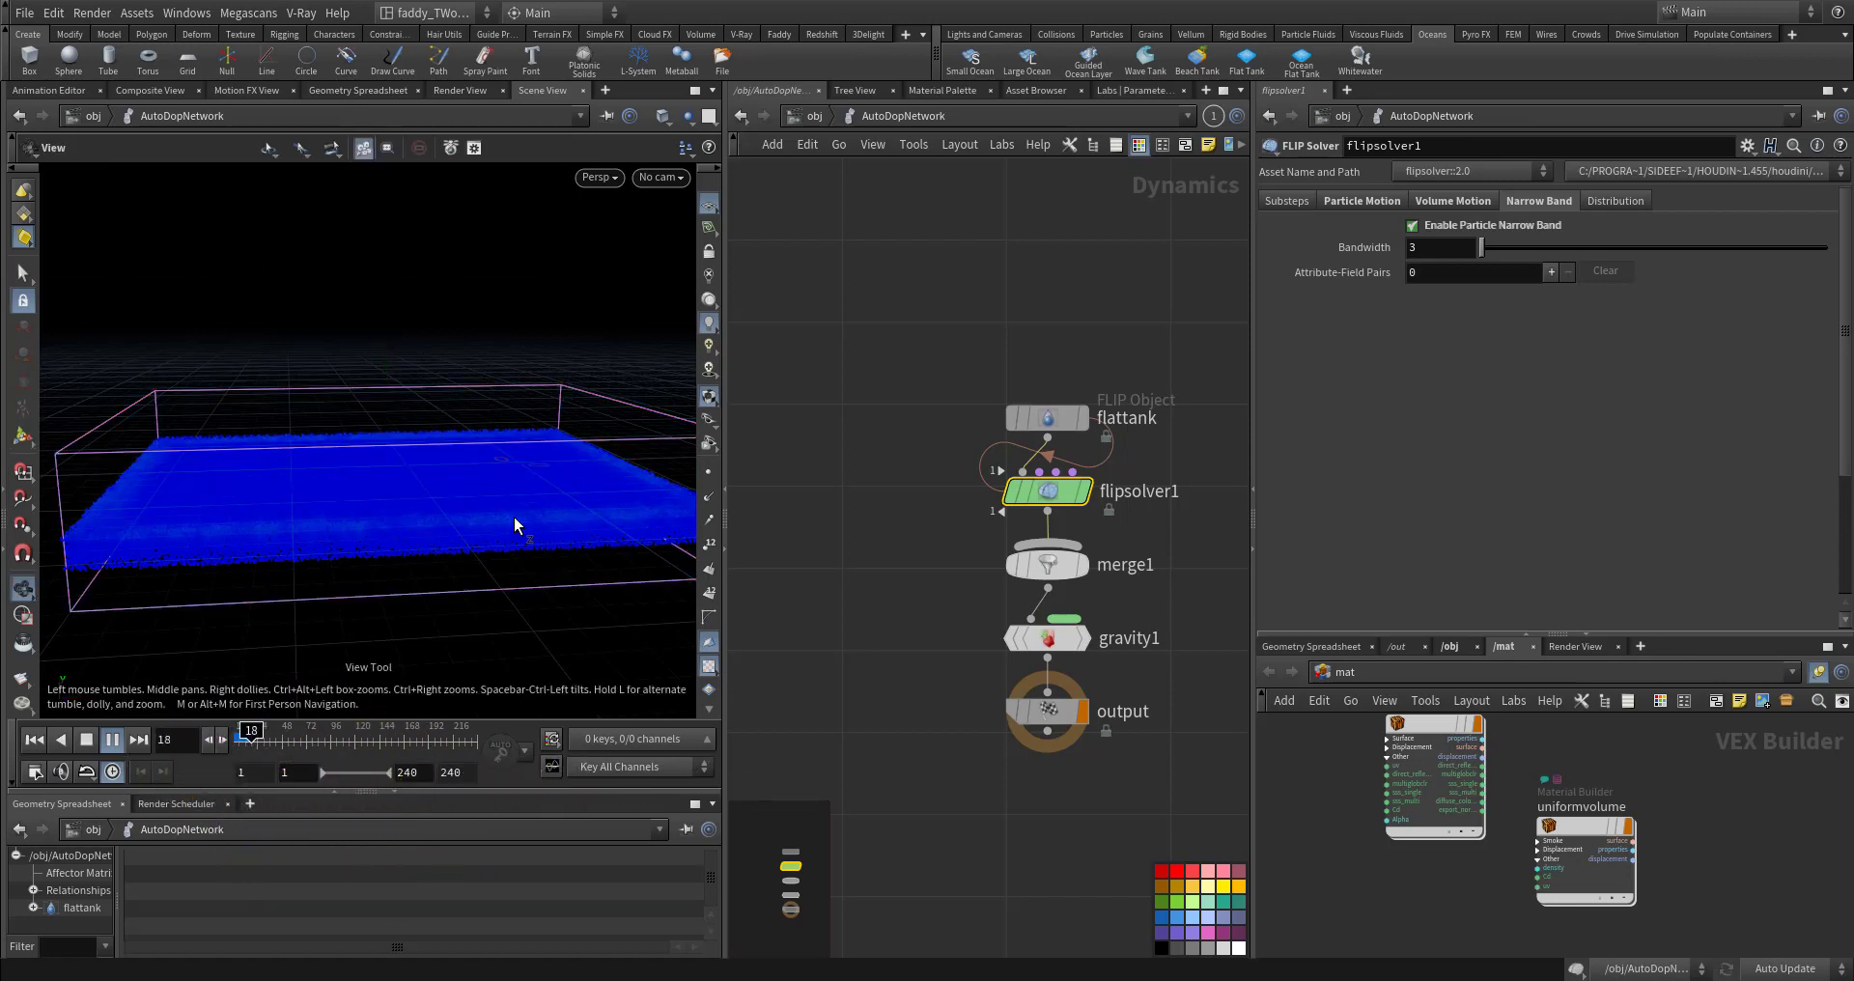
key("ctrl+Up")
key("Up")
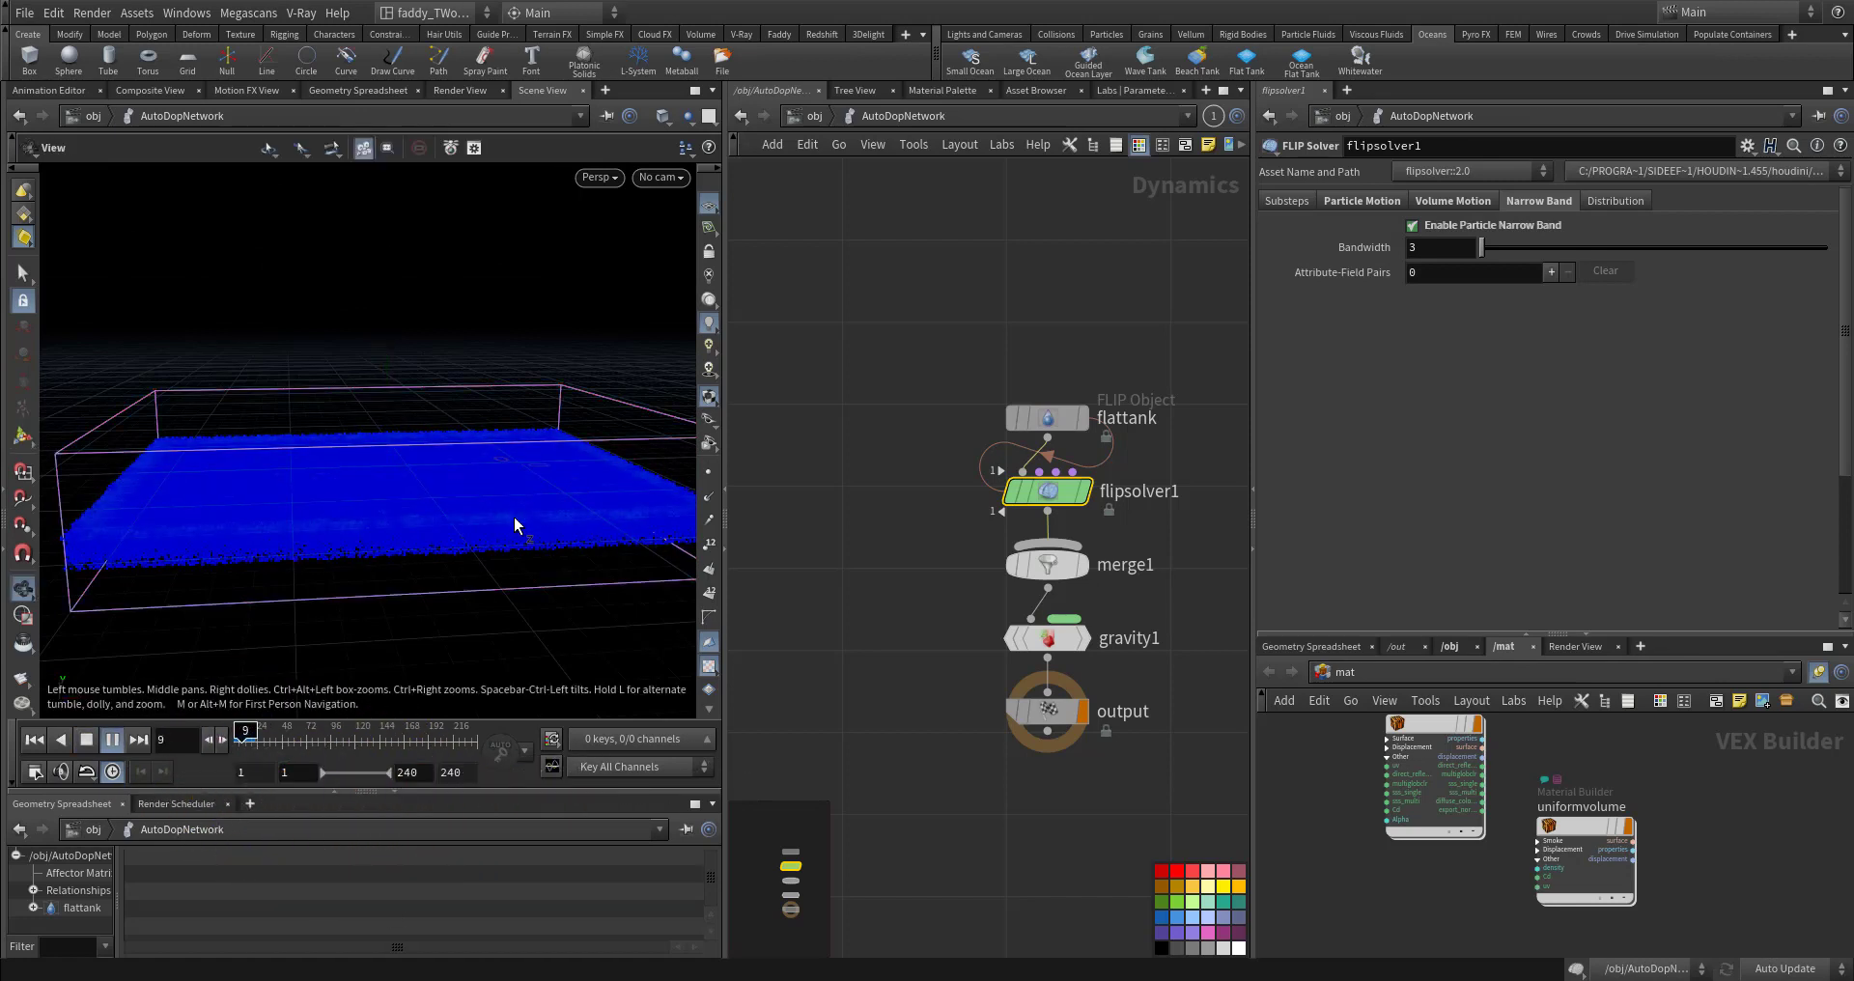
key("ctrl+Up")
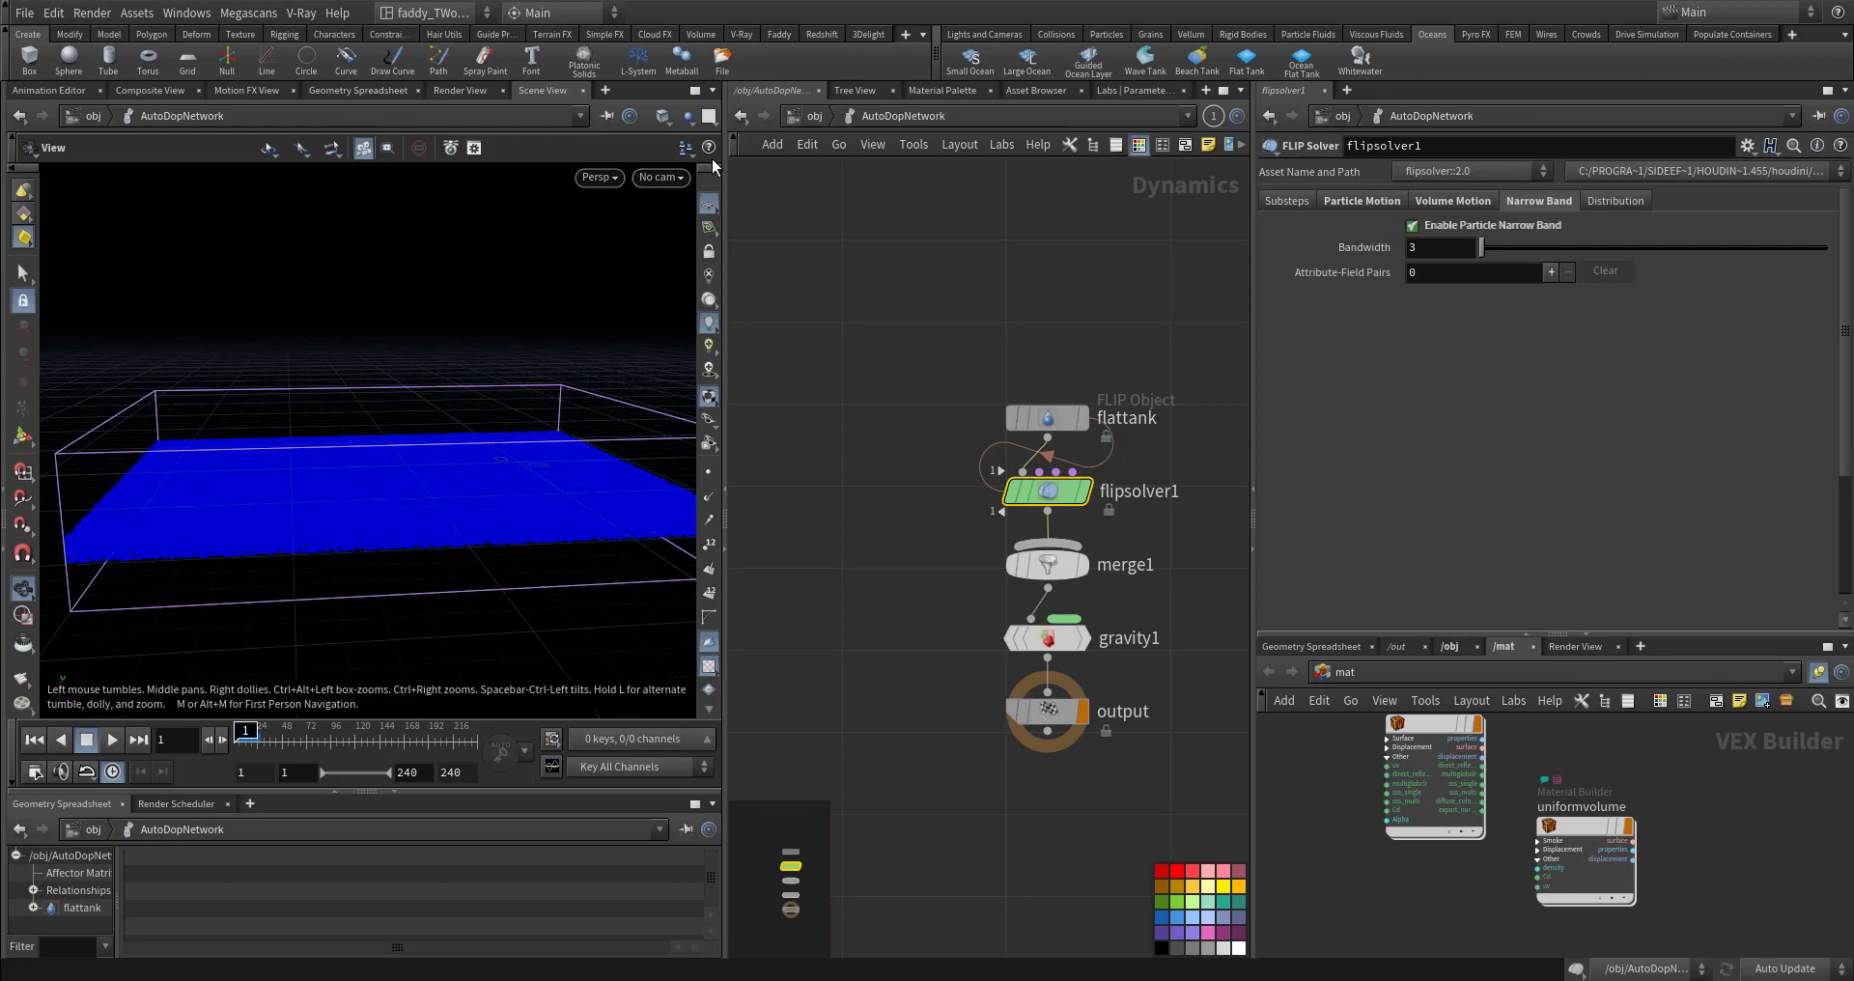
Step: Open the bx geometry network from the object level and move null1 aside, away from the transform1 chain
key("u")
middle_click_drag(830, 417, 957, 487)
double_click(1024, 401)
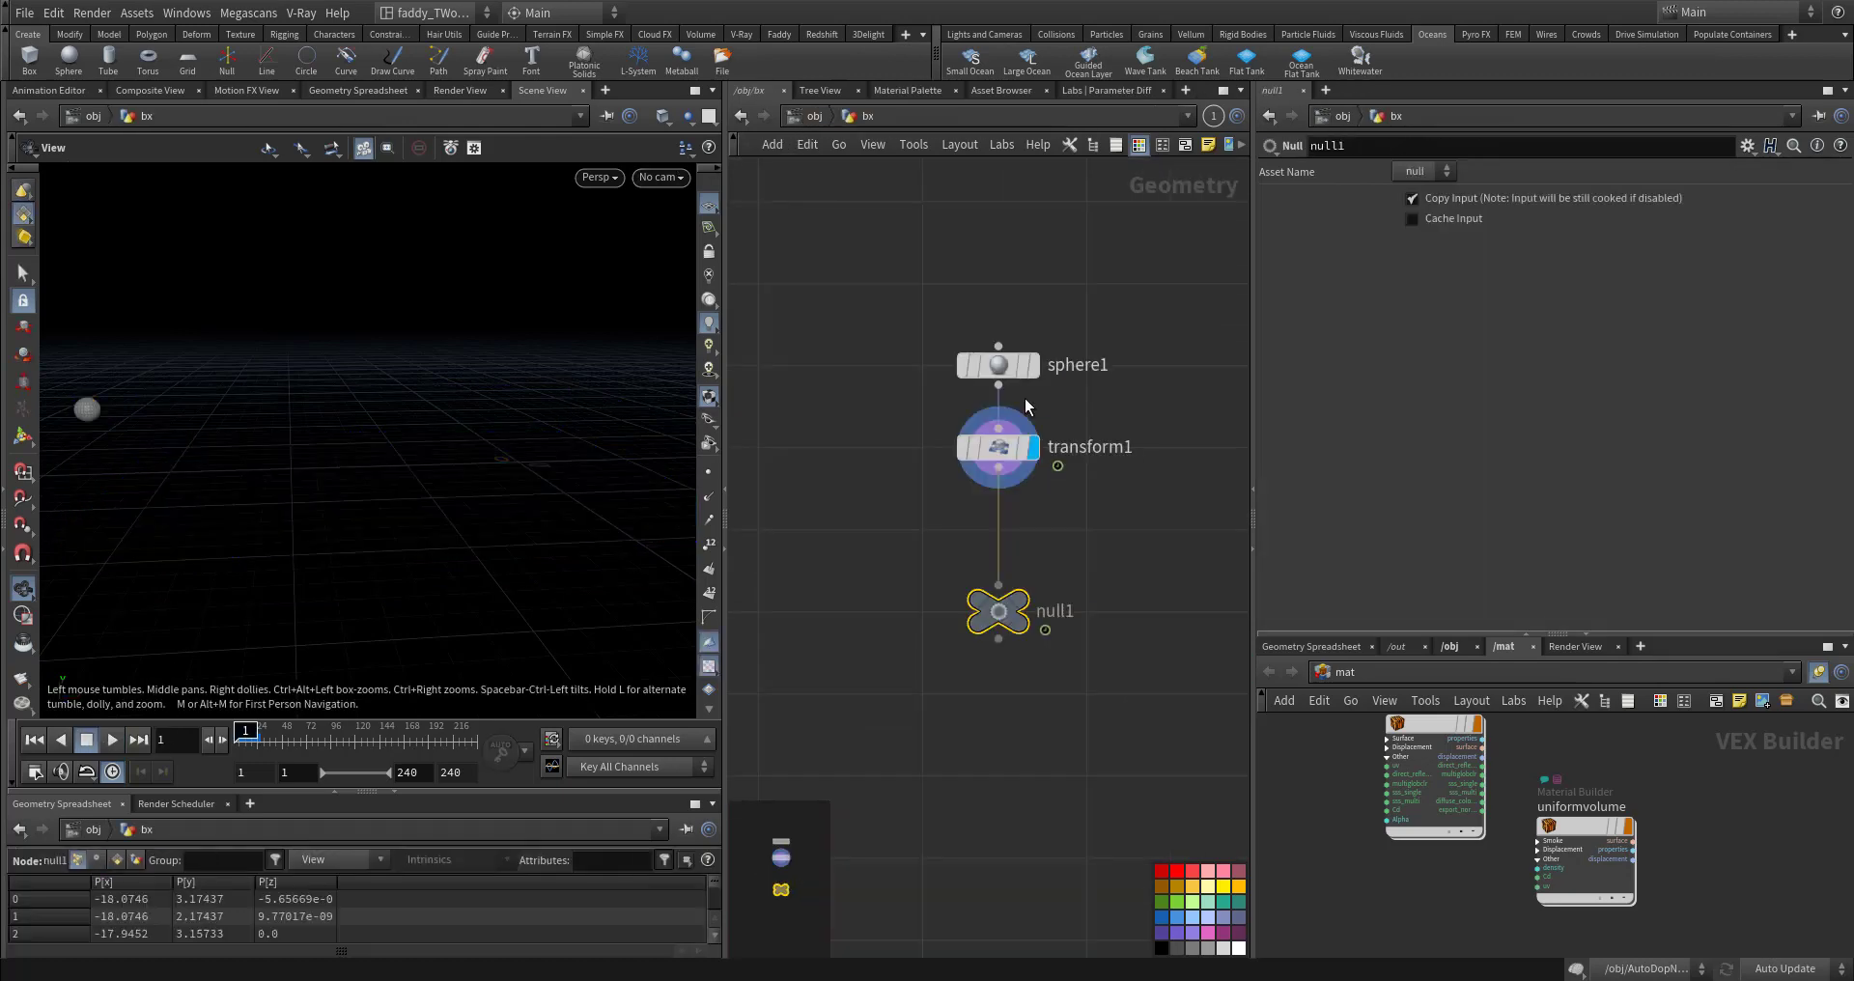
middle_click_drag(901, 580, 956, 499)
left_click_drag(1025, 537, 1144, 697)
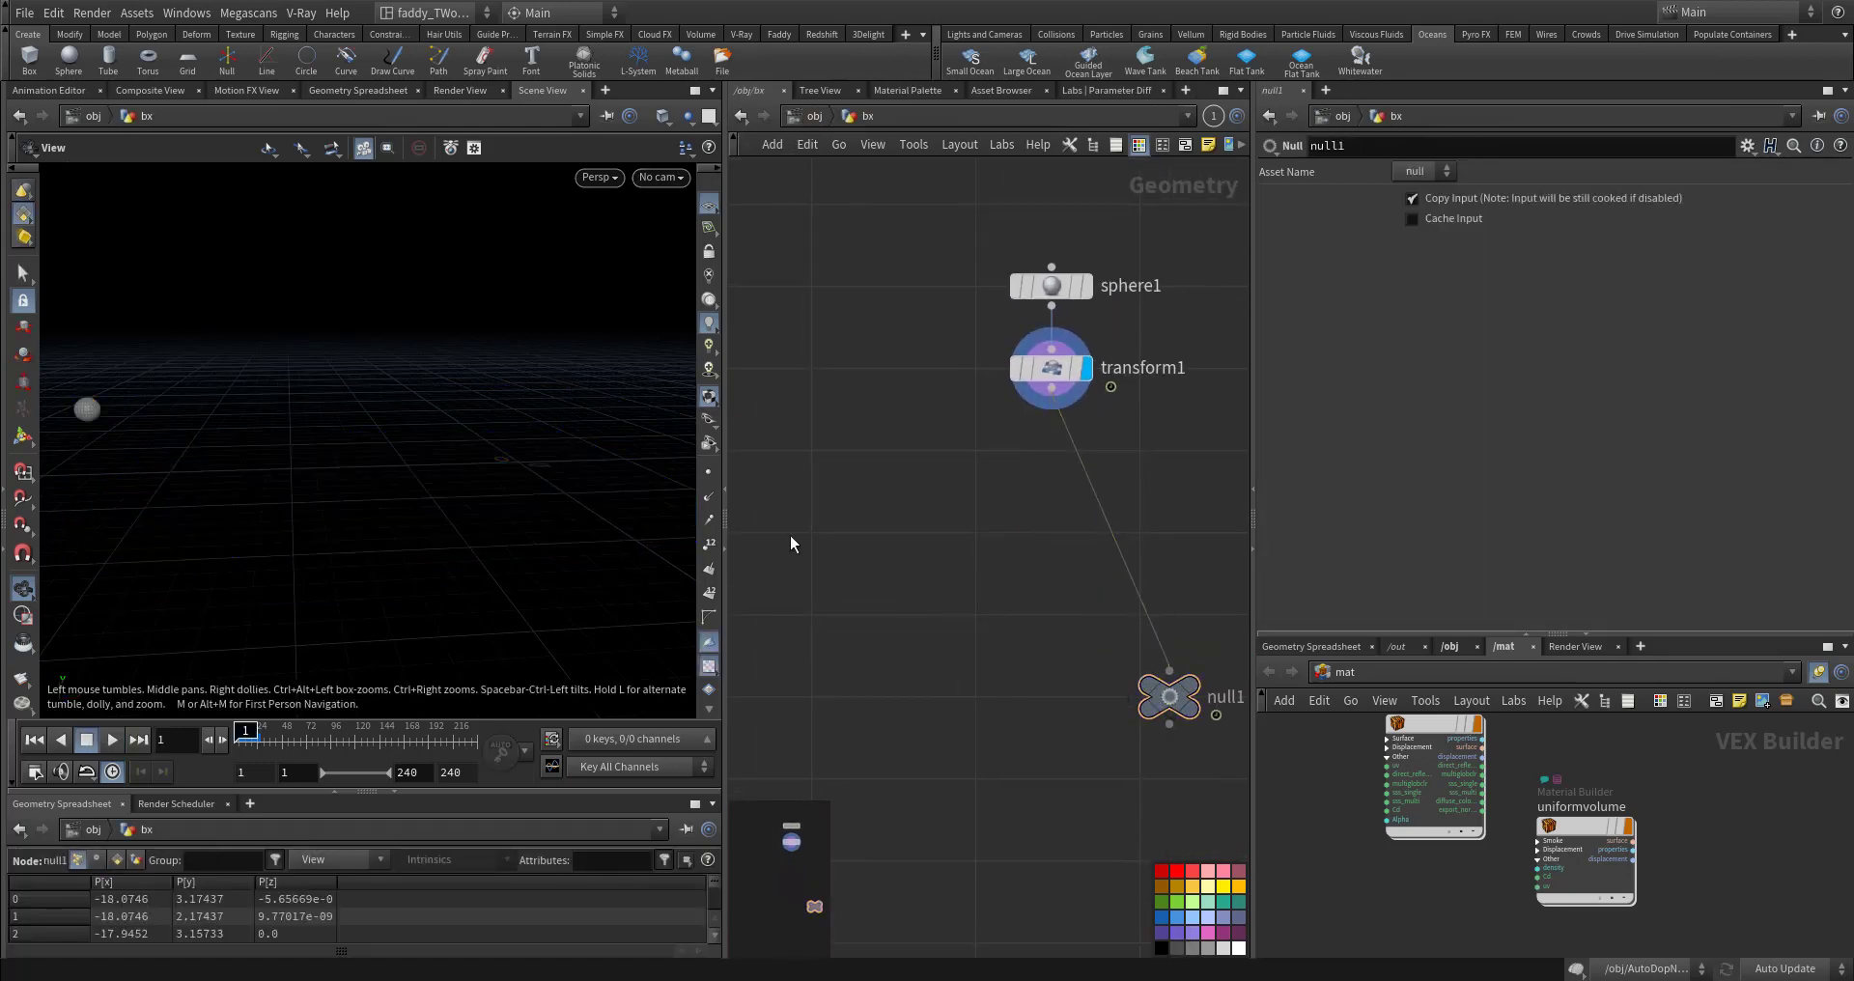
Step: Add a Trail node fed by transform1, display it, and set its Result Type to Compute Velocity
key("Tab")
type("trai")
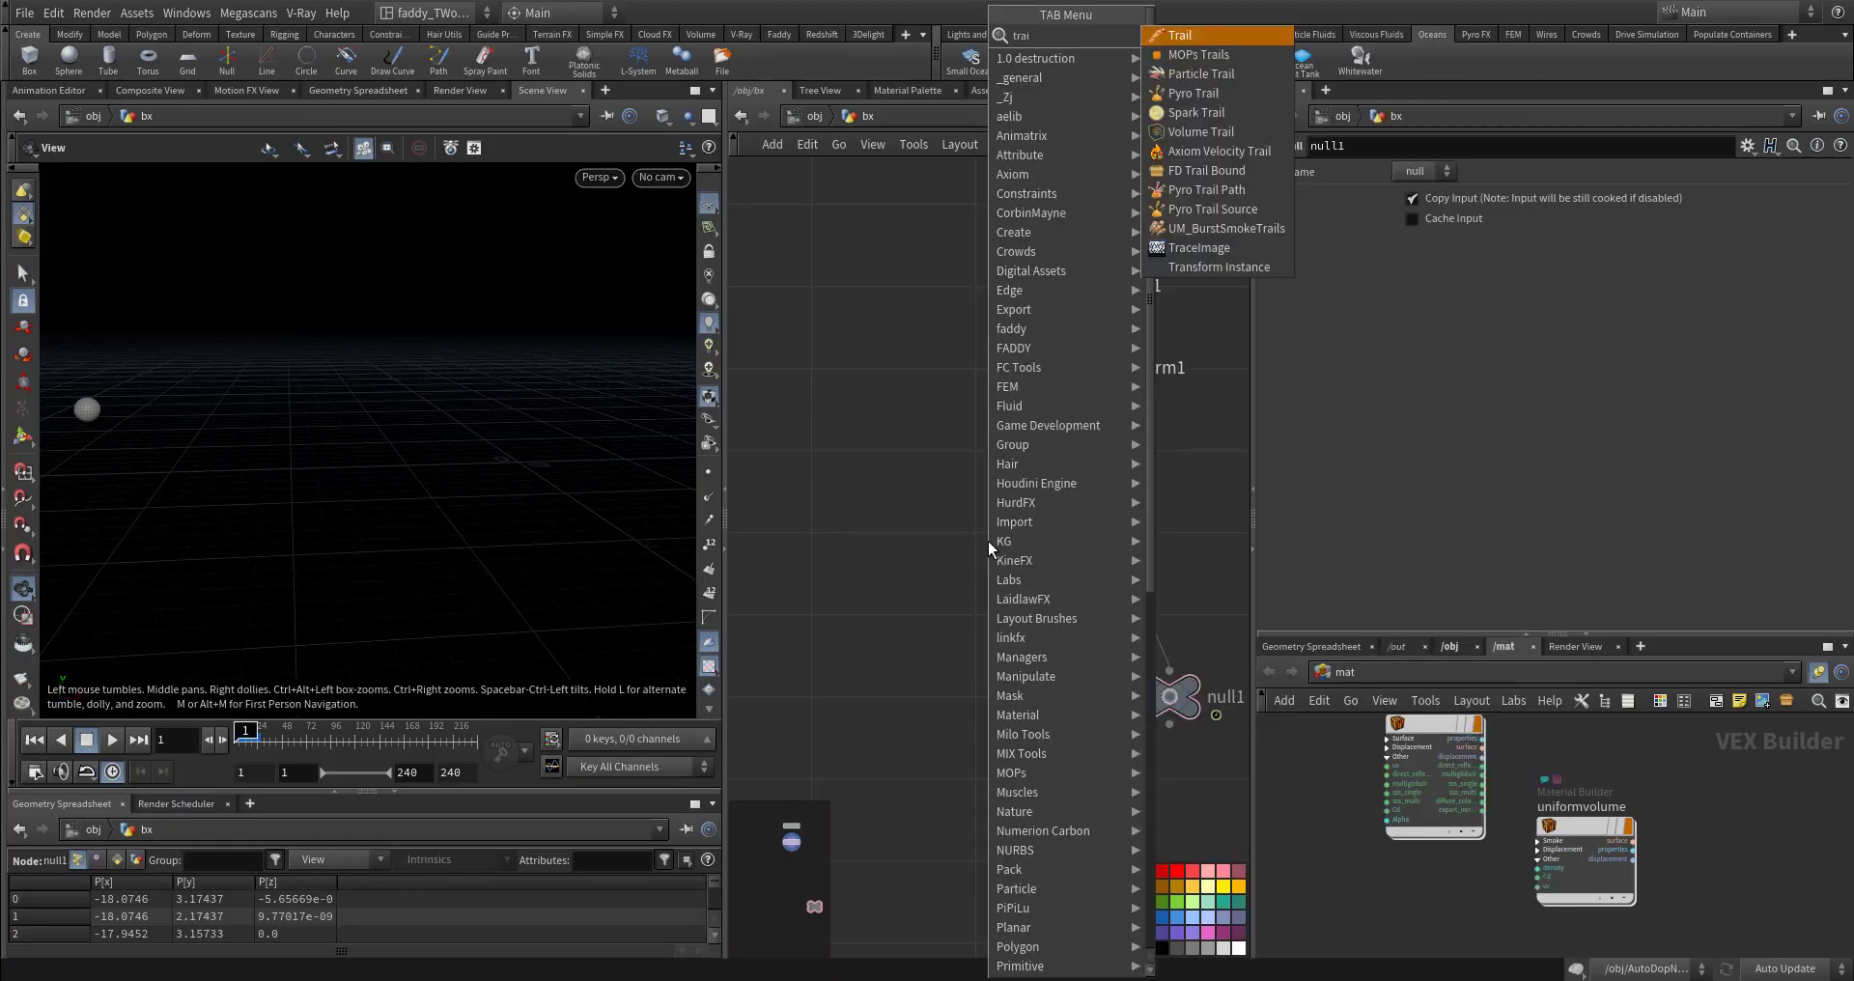
key("Return")
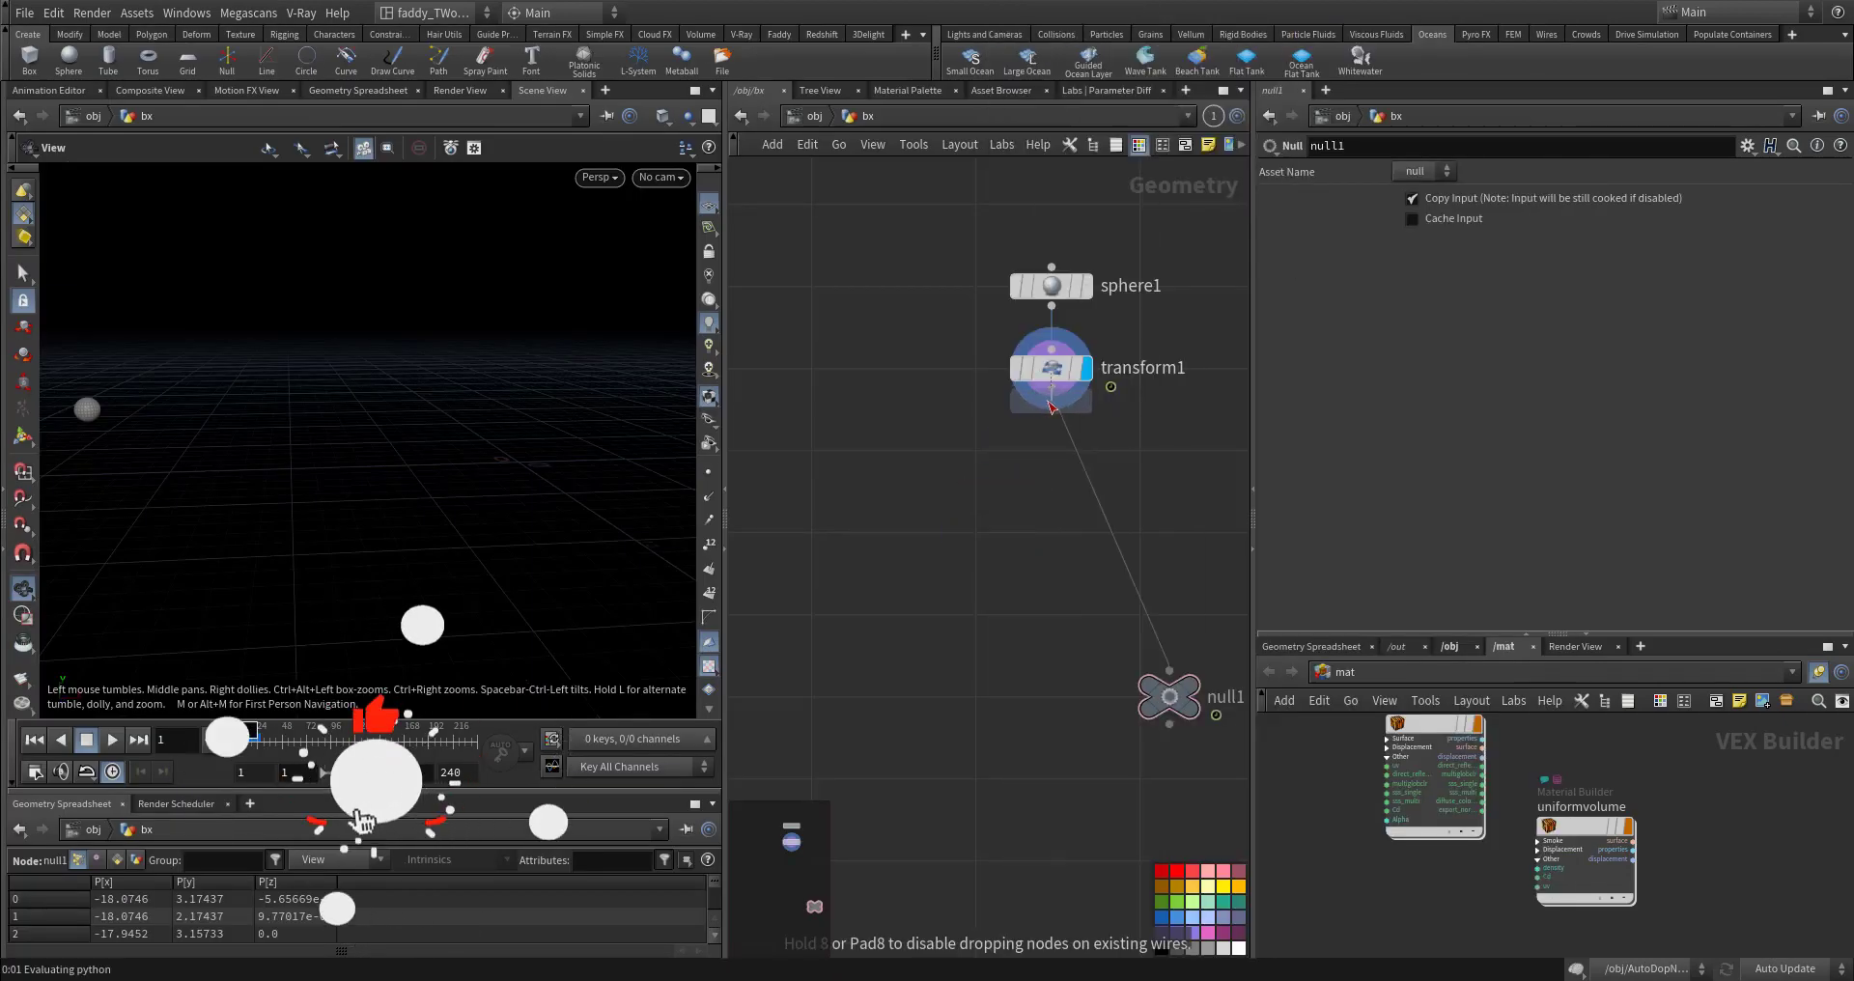
left_click(1080, 466)
left_click_drag(1089, 468, 1013, 504)
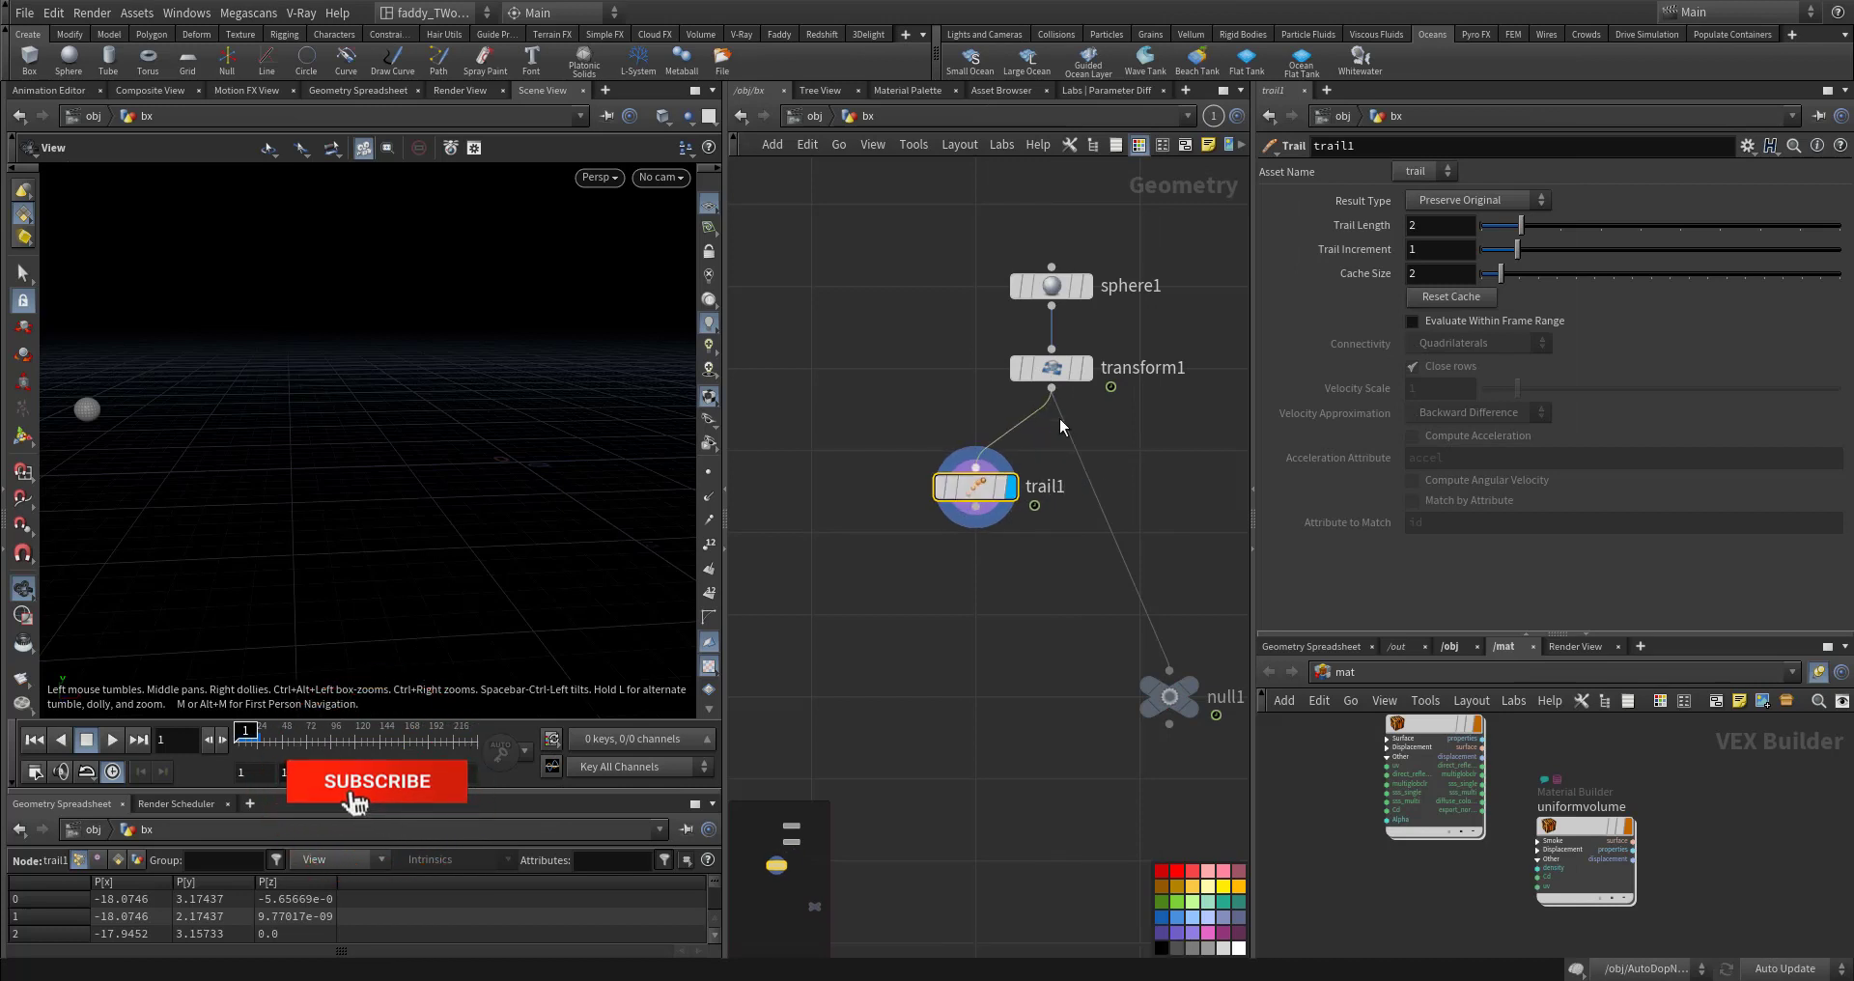
left_click(1475, 200)
left_click(1463, 279)
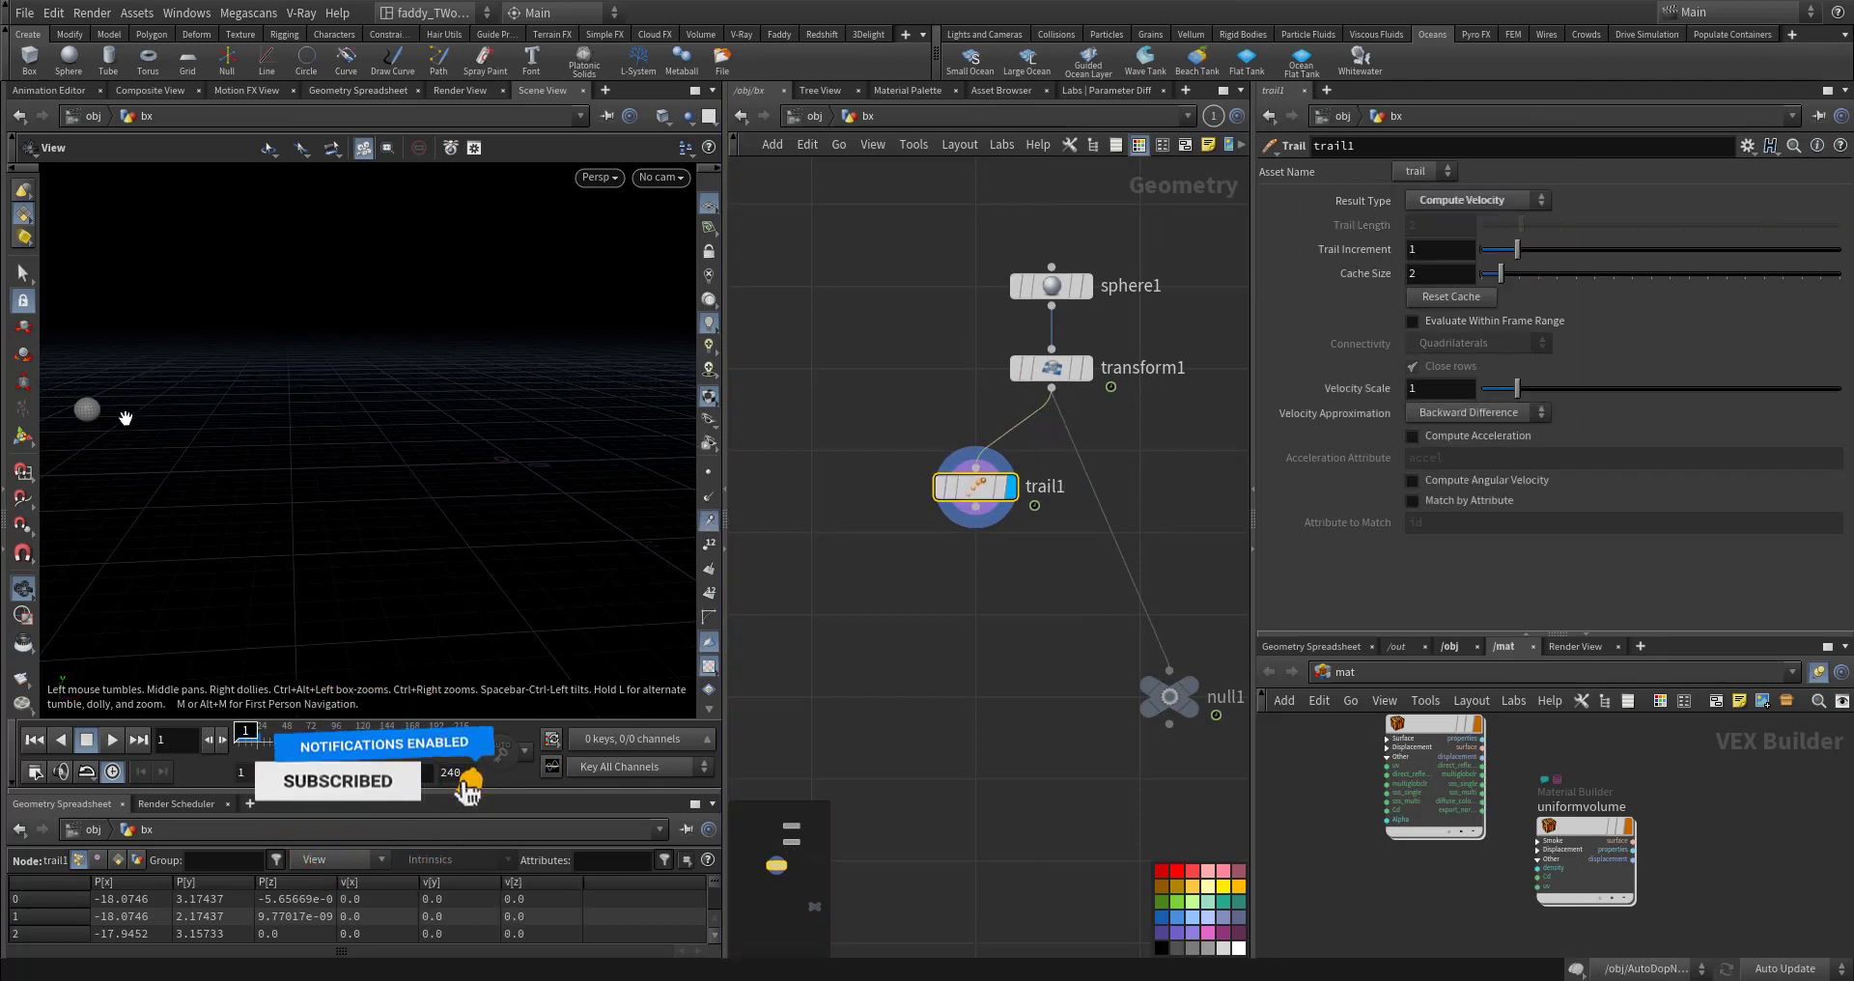
Step: Examine the velocity vectors on the moving sphere close up during playback, return to the first frame, and check trail1's node information
right_click_drag(130, 421, 212, 438)
middle_click_drag(211, 438, 318, 467)
right_click_drag(201, 451, 405, 458)
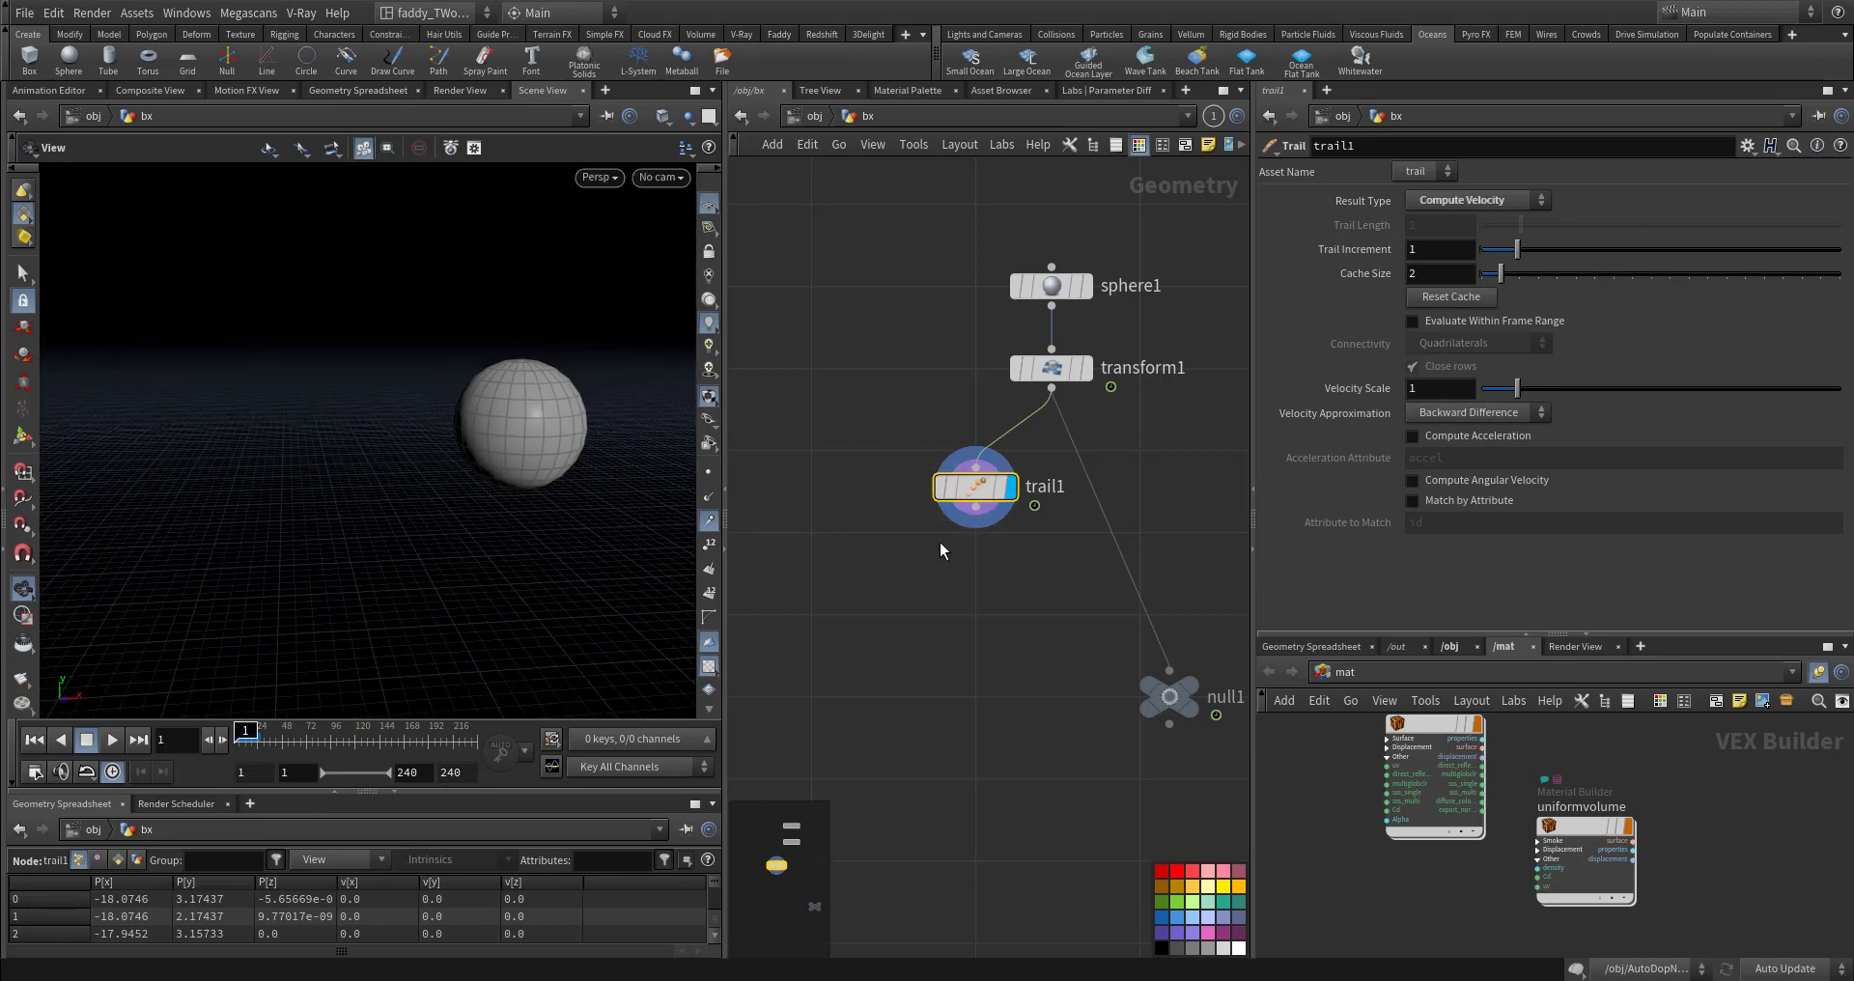
key("Right")
key("Up")
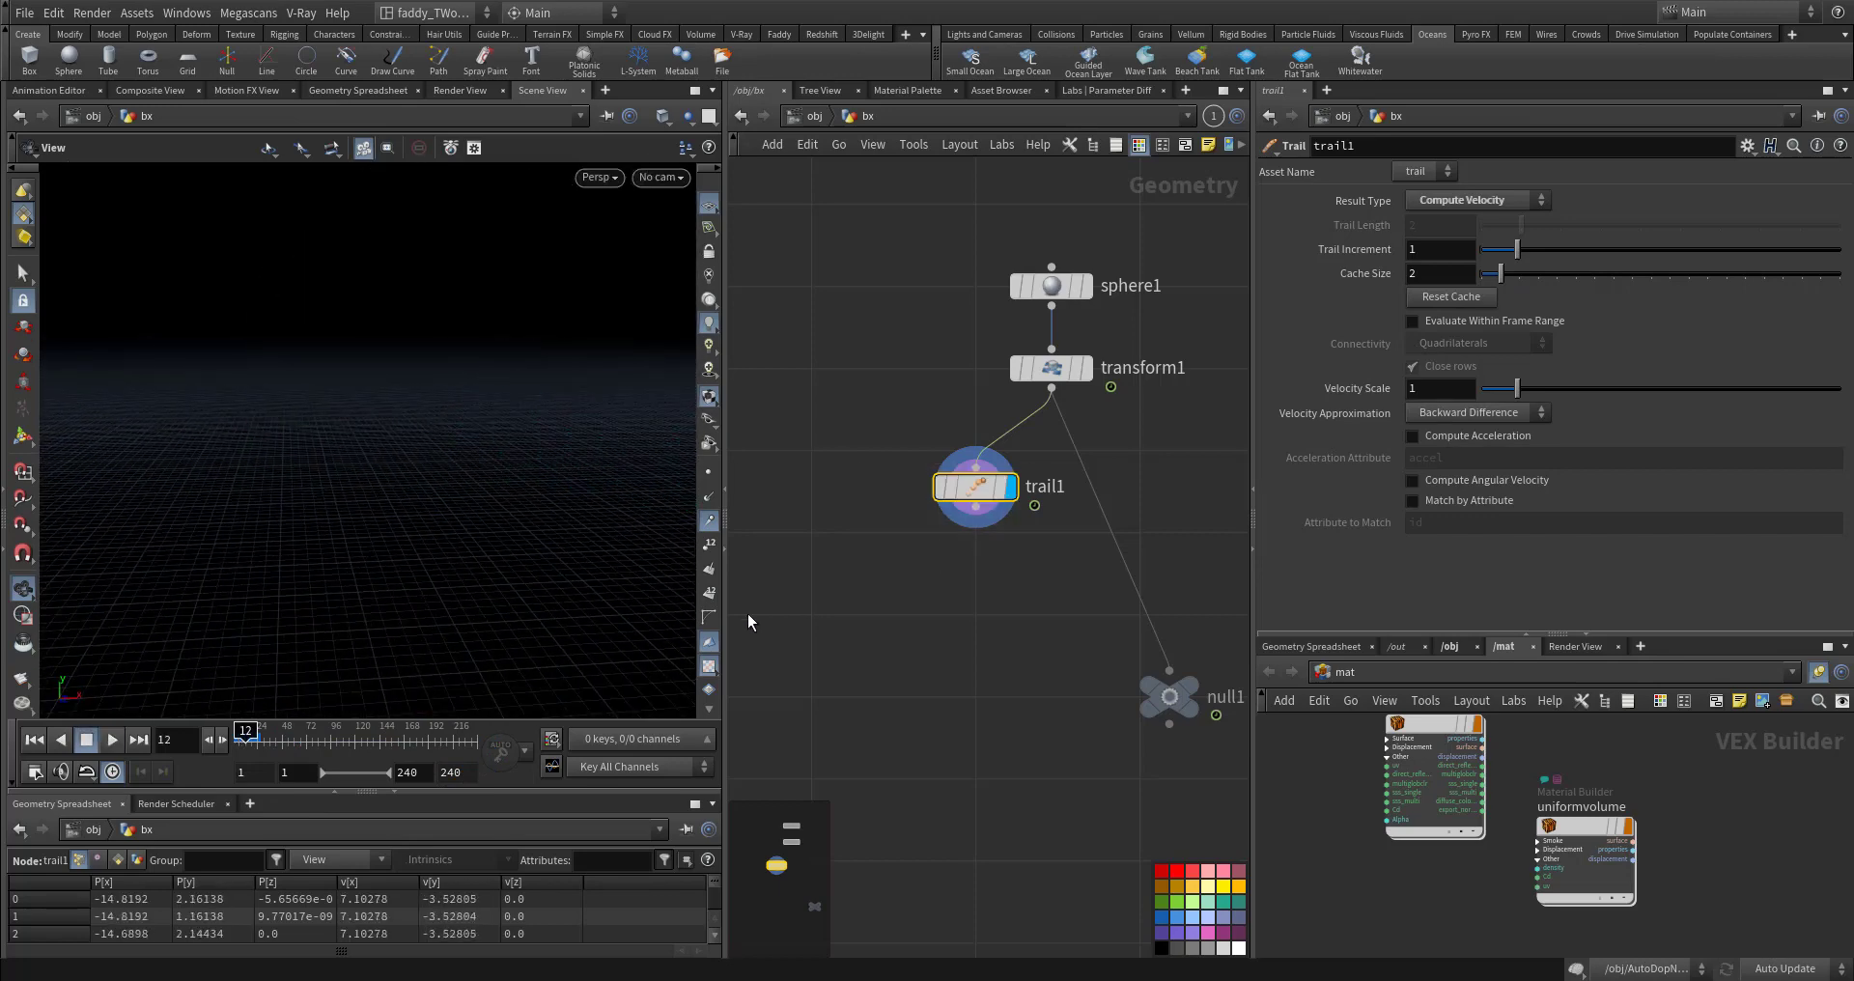
right_click_drag(541, 604, 373, 583)
middle_click_drag(372, 583, 357, 451)
right_click_drag(356, 451, 221, 461)
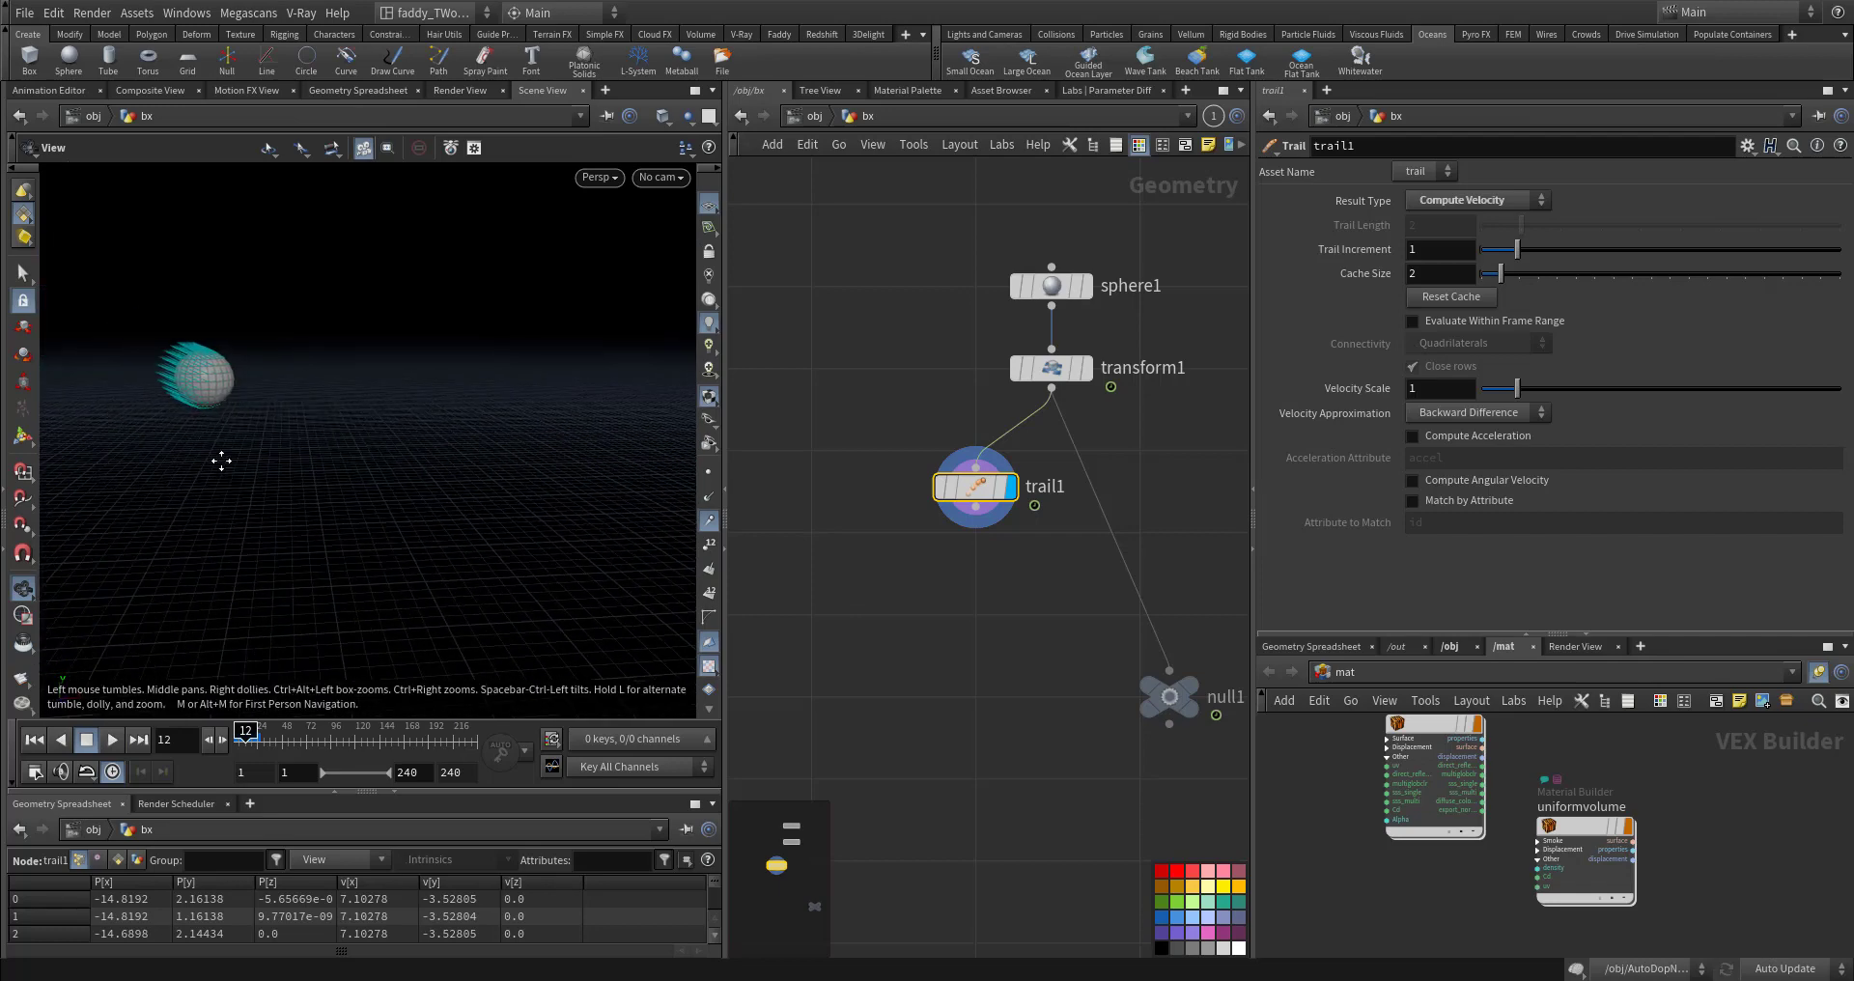
key("Up")
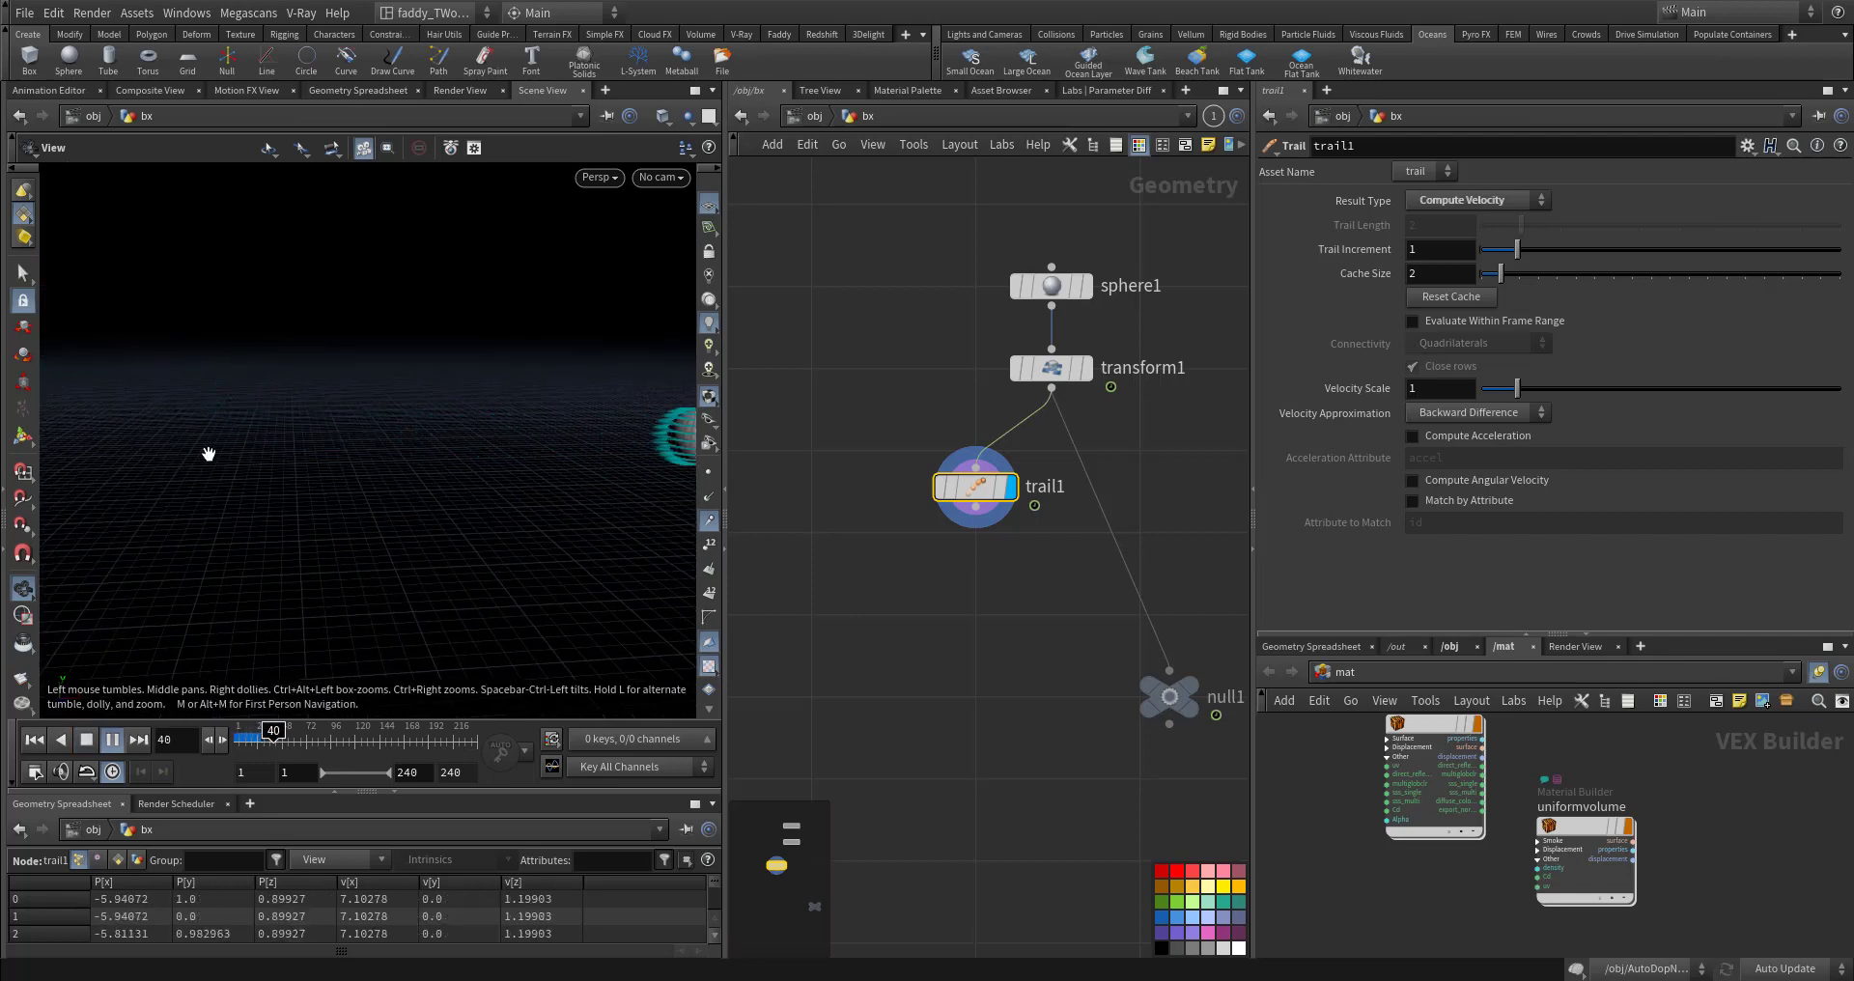
key("ctrl+Up")
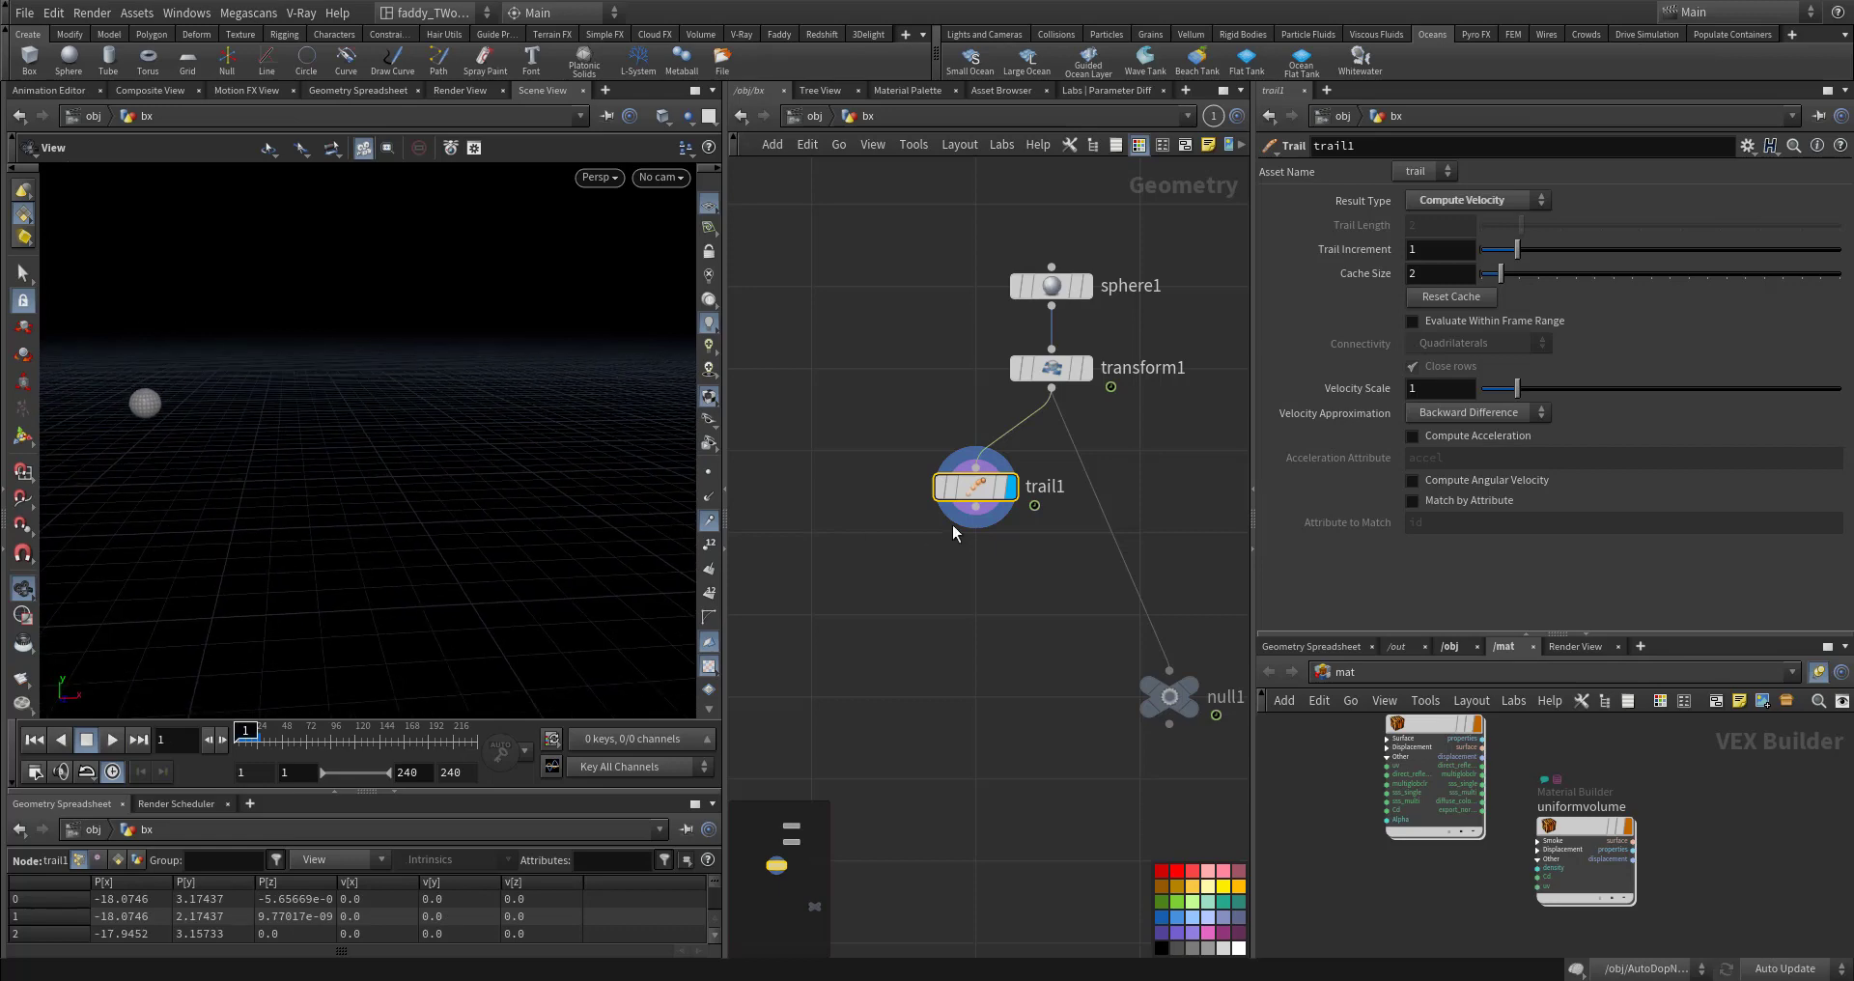
middle_click(966, 486)
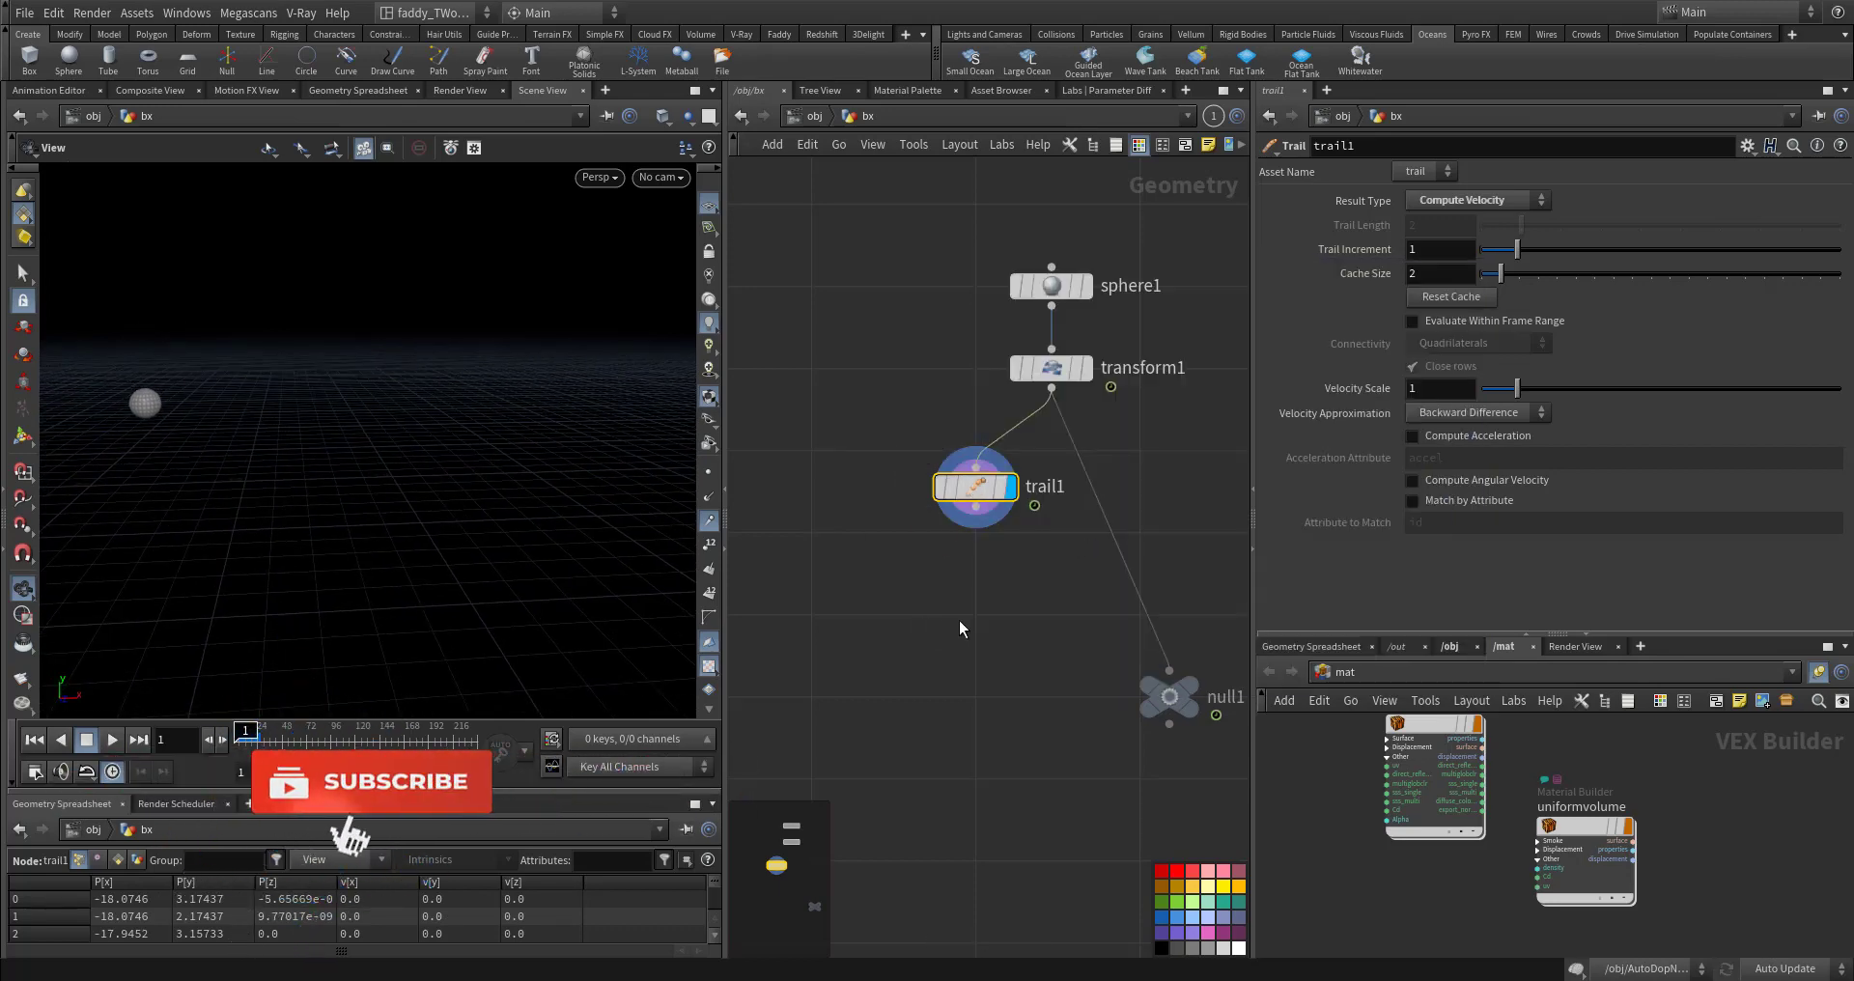
Step: Add a Null below trail1, connect it to trail1's output, and rename it OUT_VEL
key("Tab")
type("null")
key("Return")
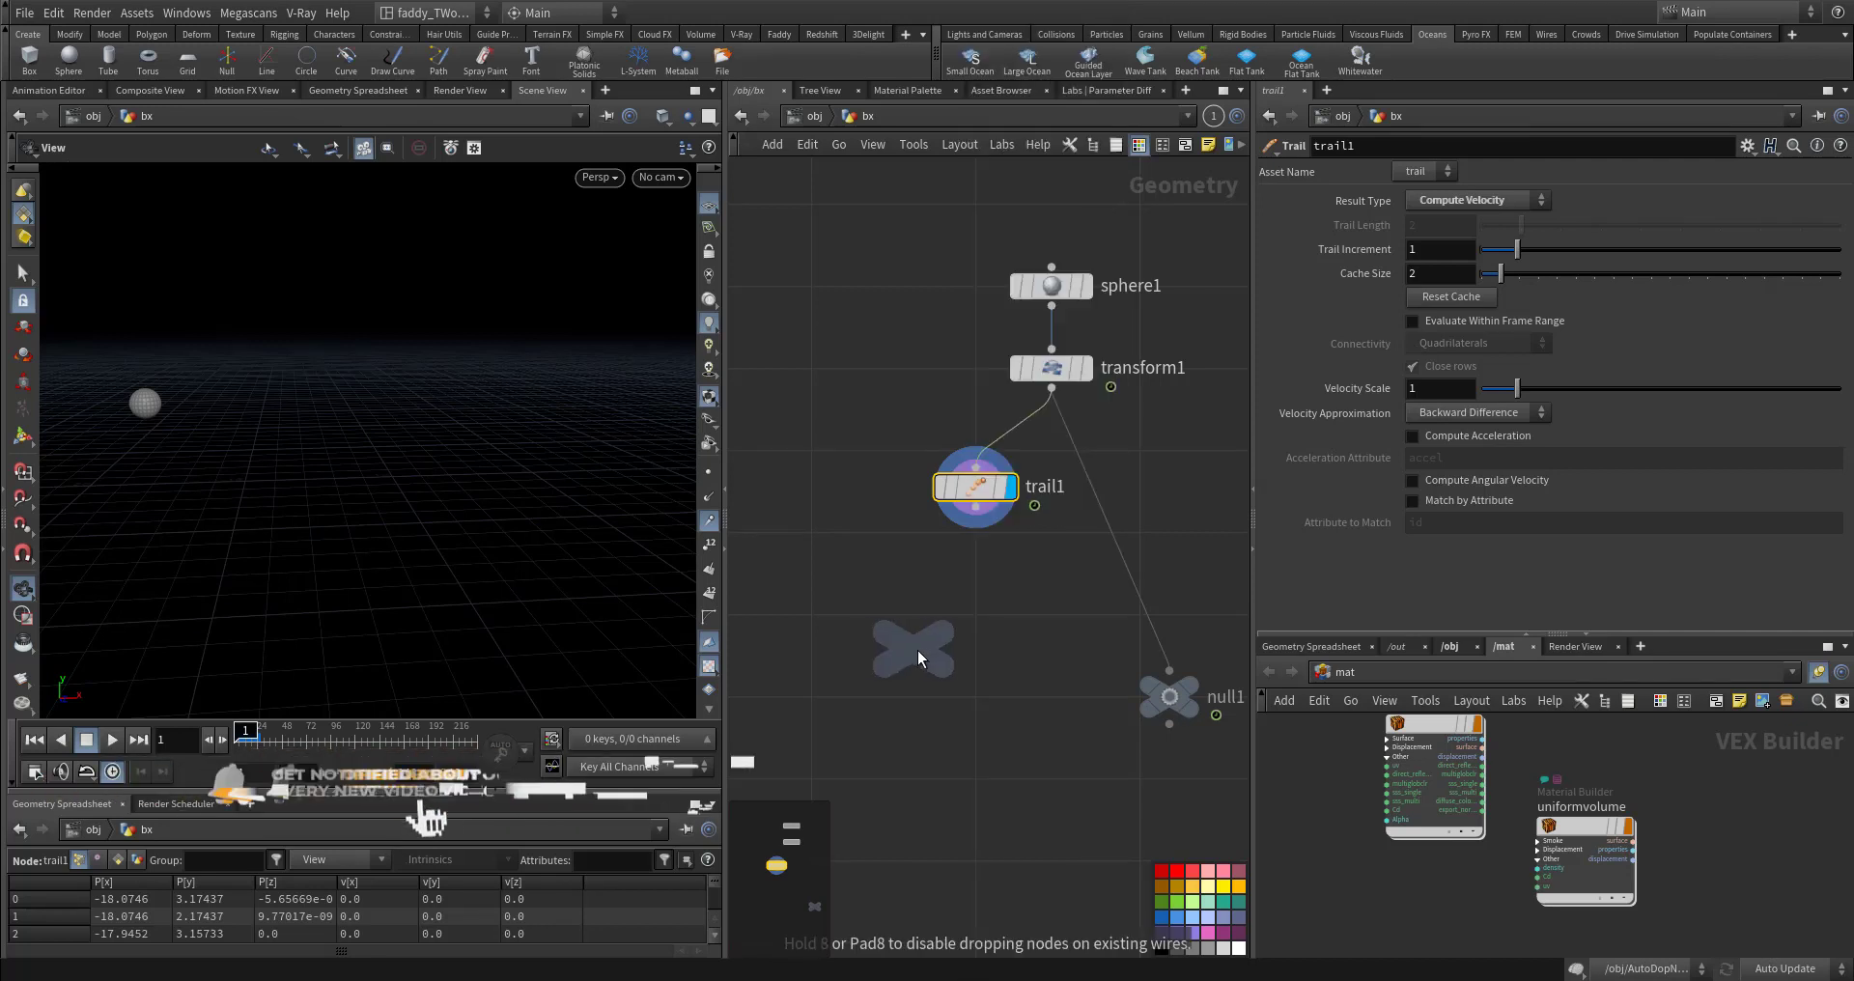
left_click(955, 672)
left_click_drag(947, 653, 976, 510)
double_click(1006, 680)
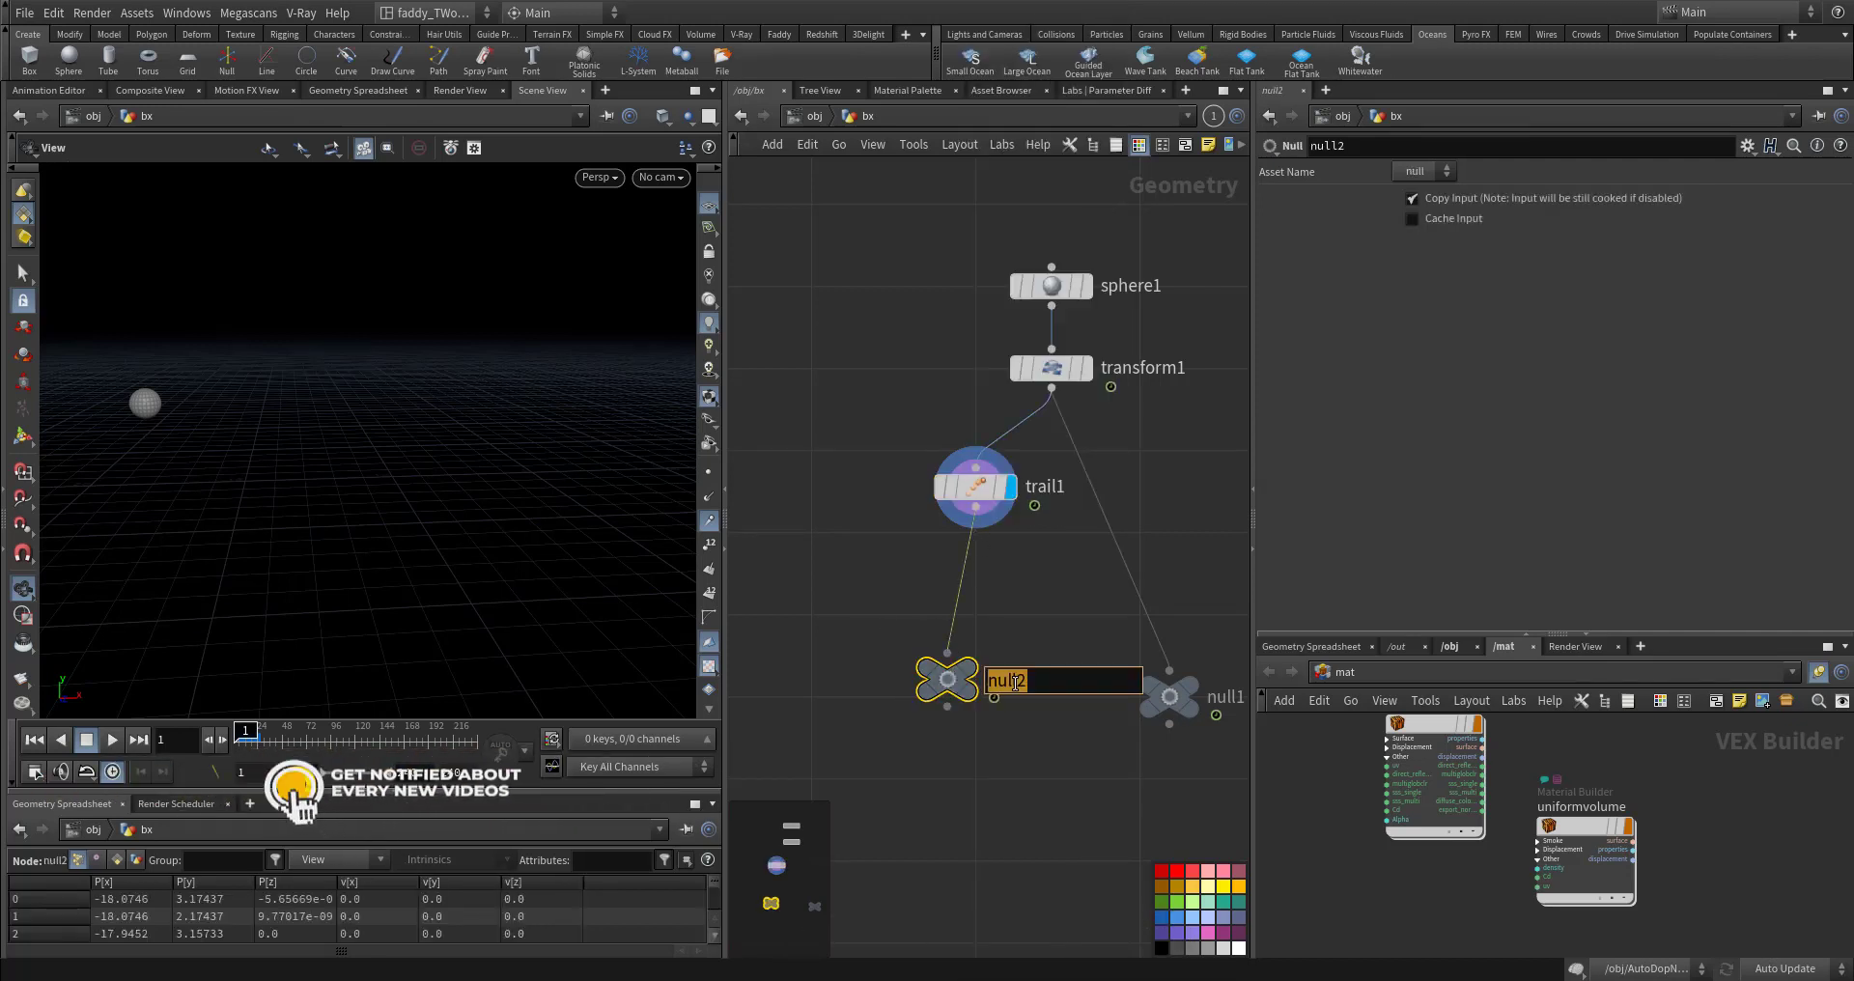
type("OUT_VEL")
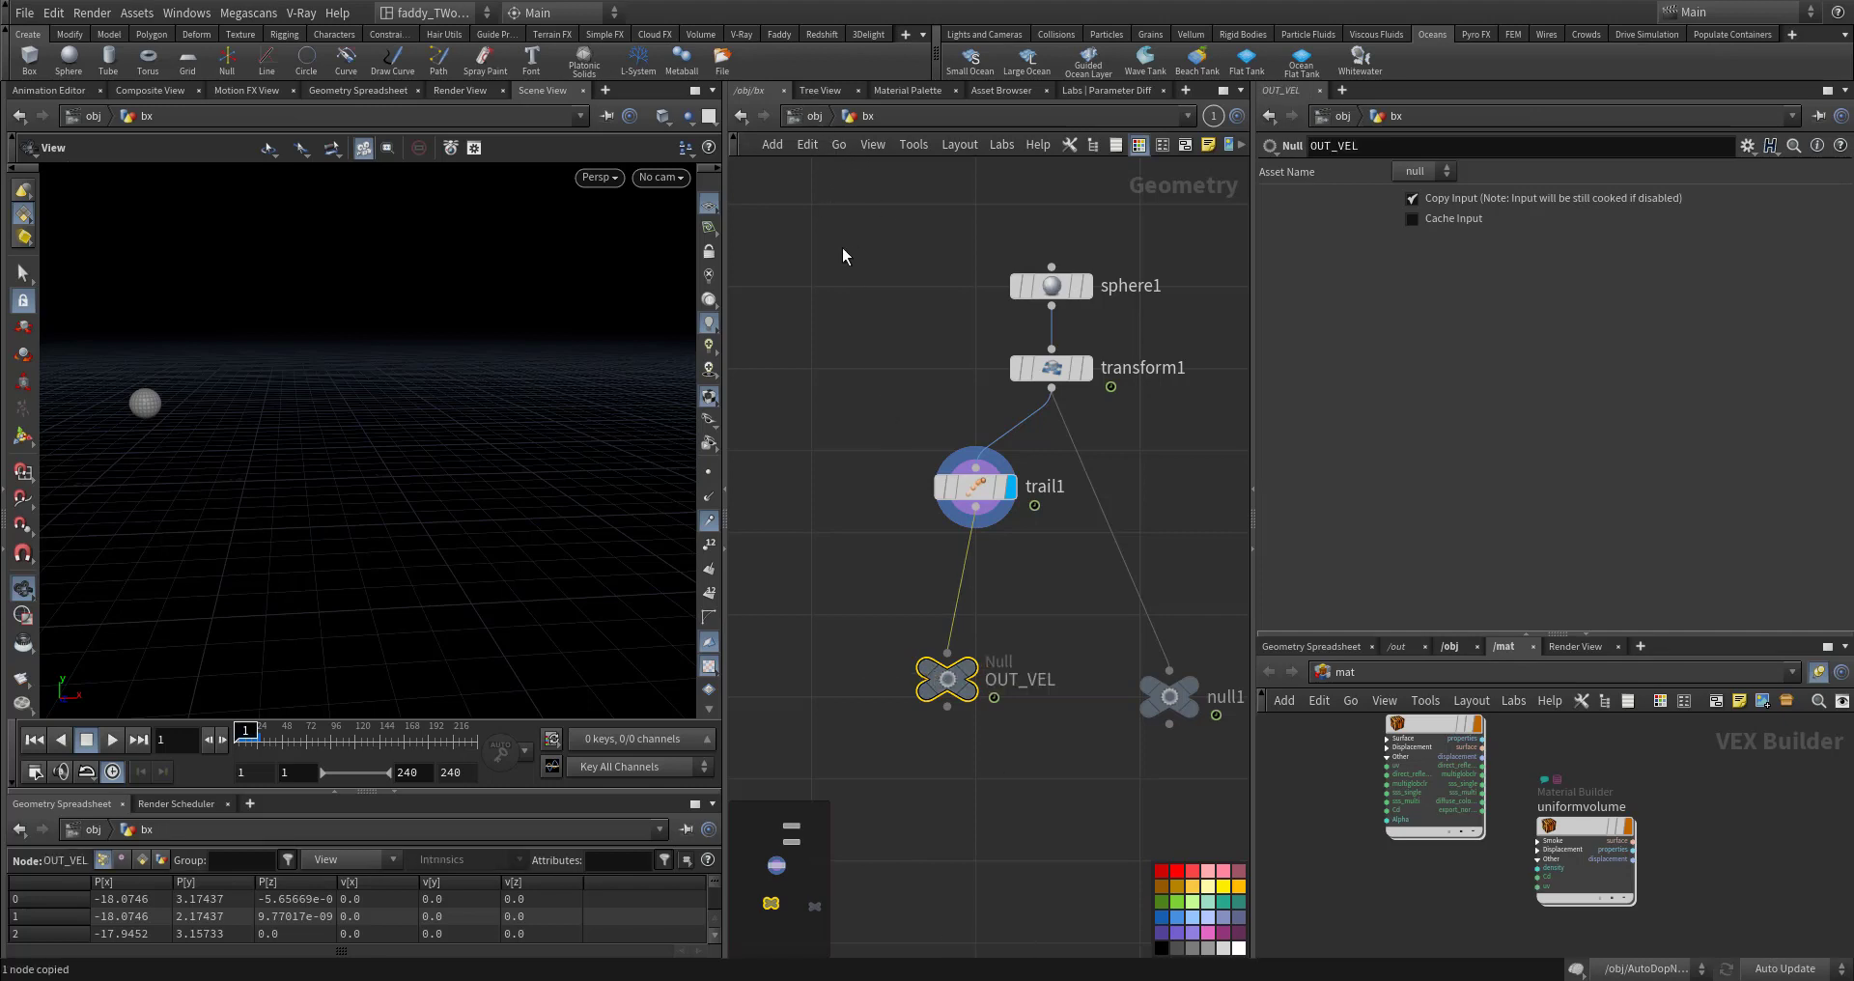
Step: Return to the object level, open AutoDopNetwork, and lay out its nodes
left_click(807, 122)
middle_click_drag(1051, 718, 889, 666)
double_click(1088, 616)
key("l")
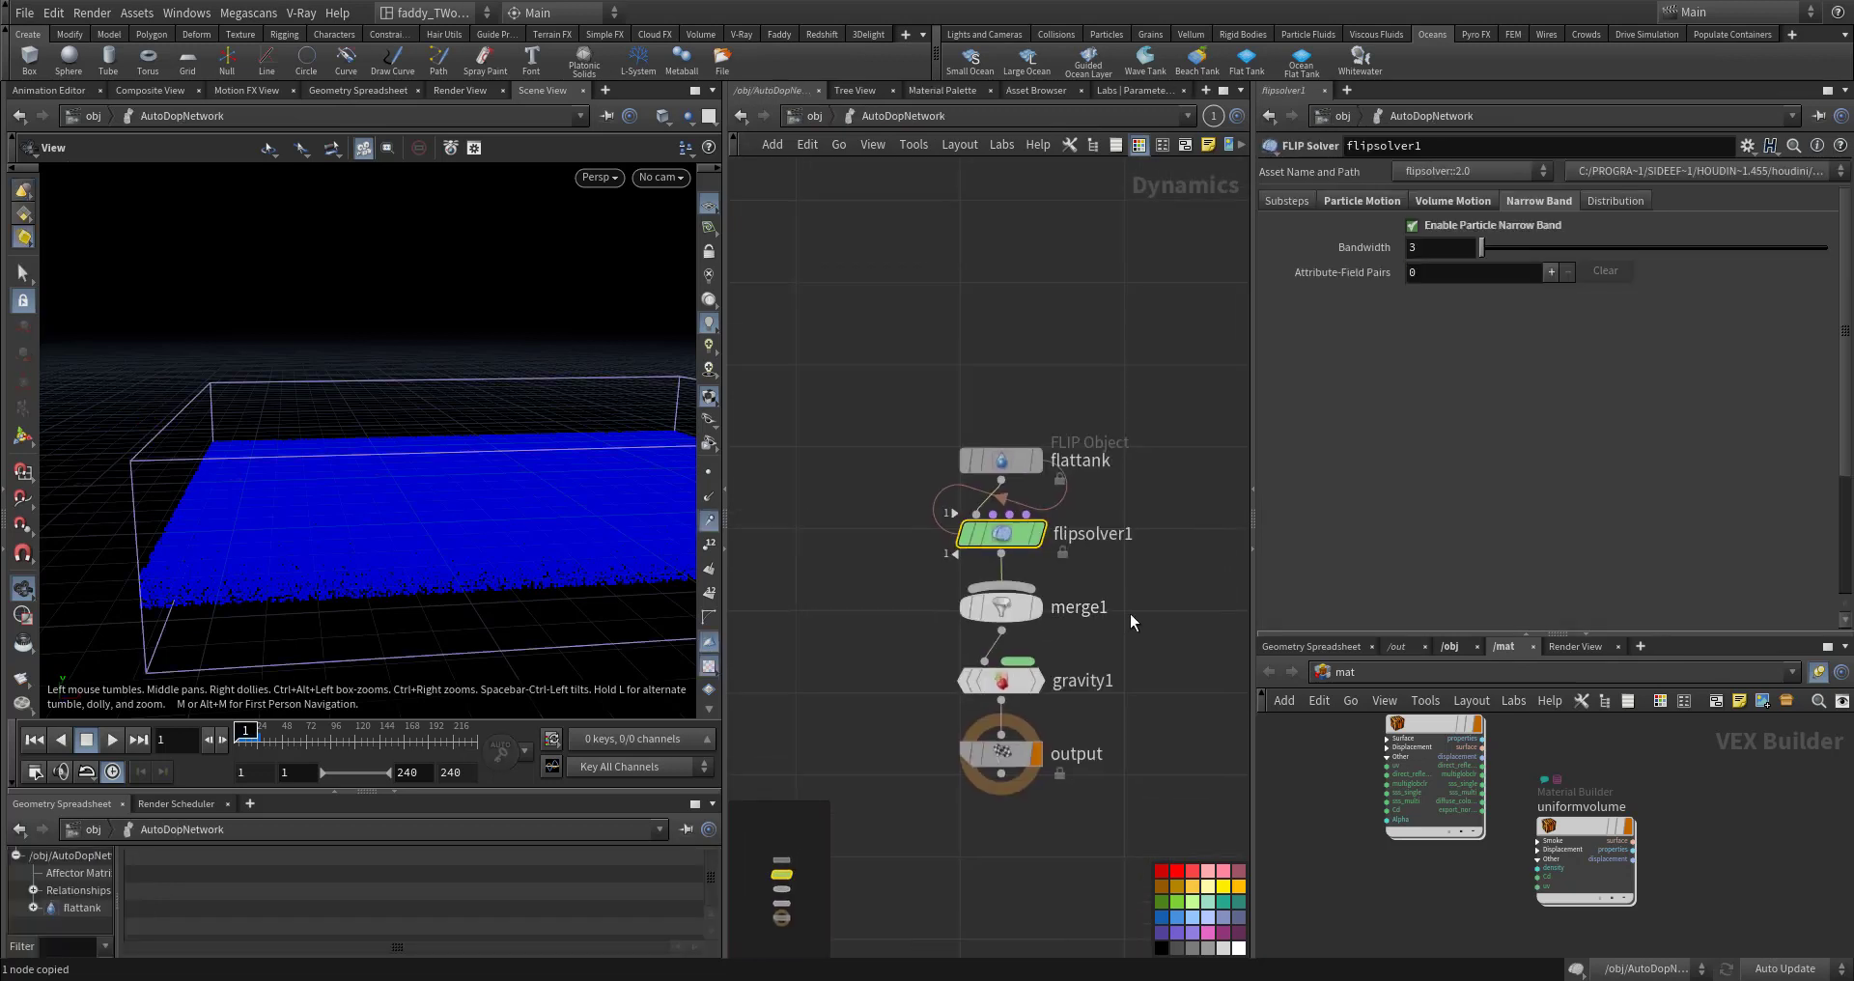
Step: Add a Volume Source node and connect its output to the Volume Velocity input of flipsolver1
key("Tab")
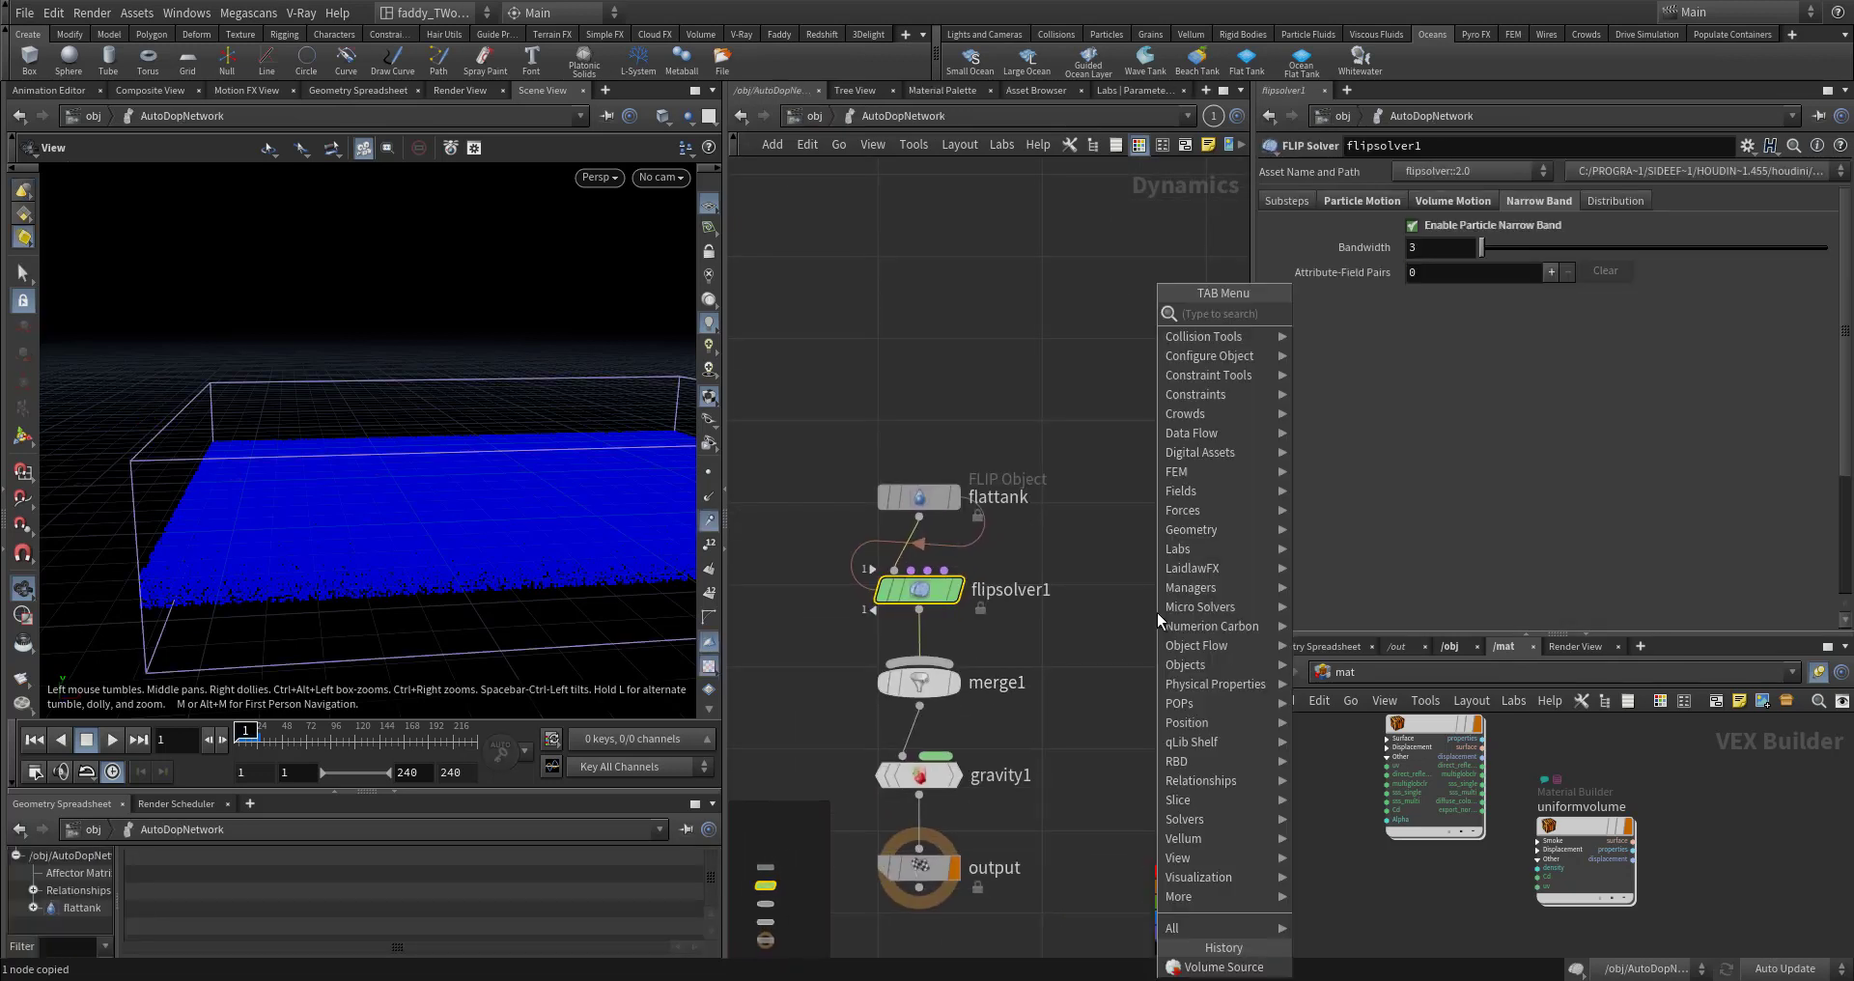
type("volsou")
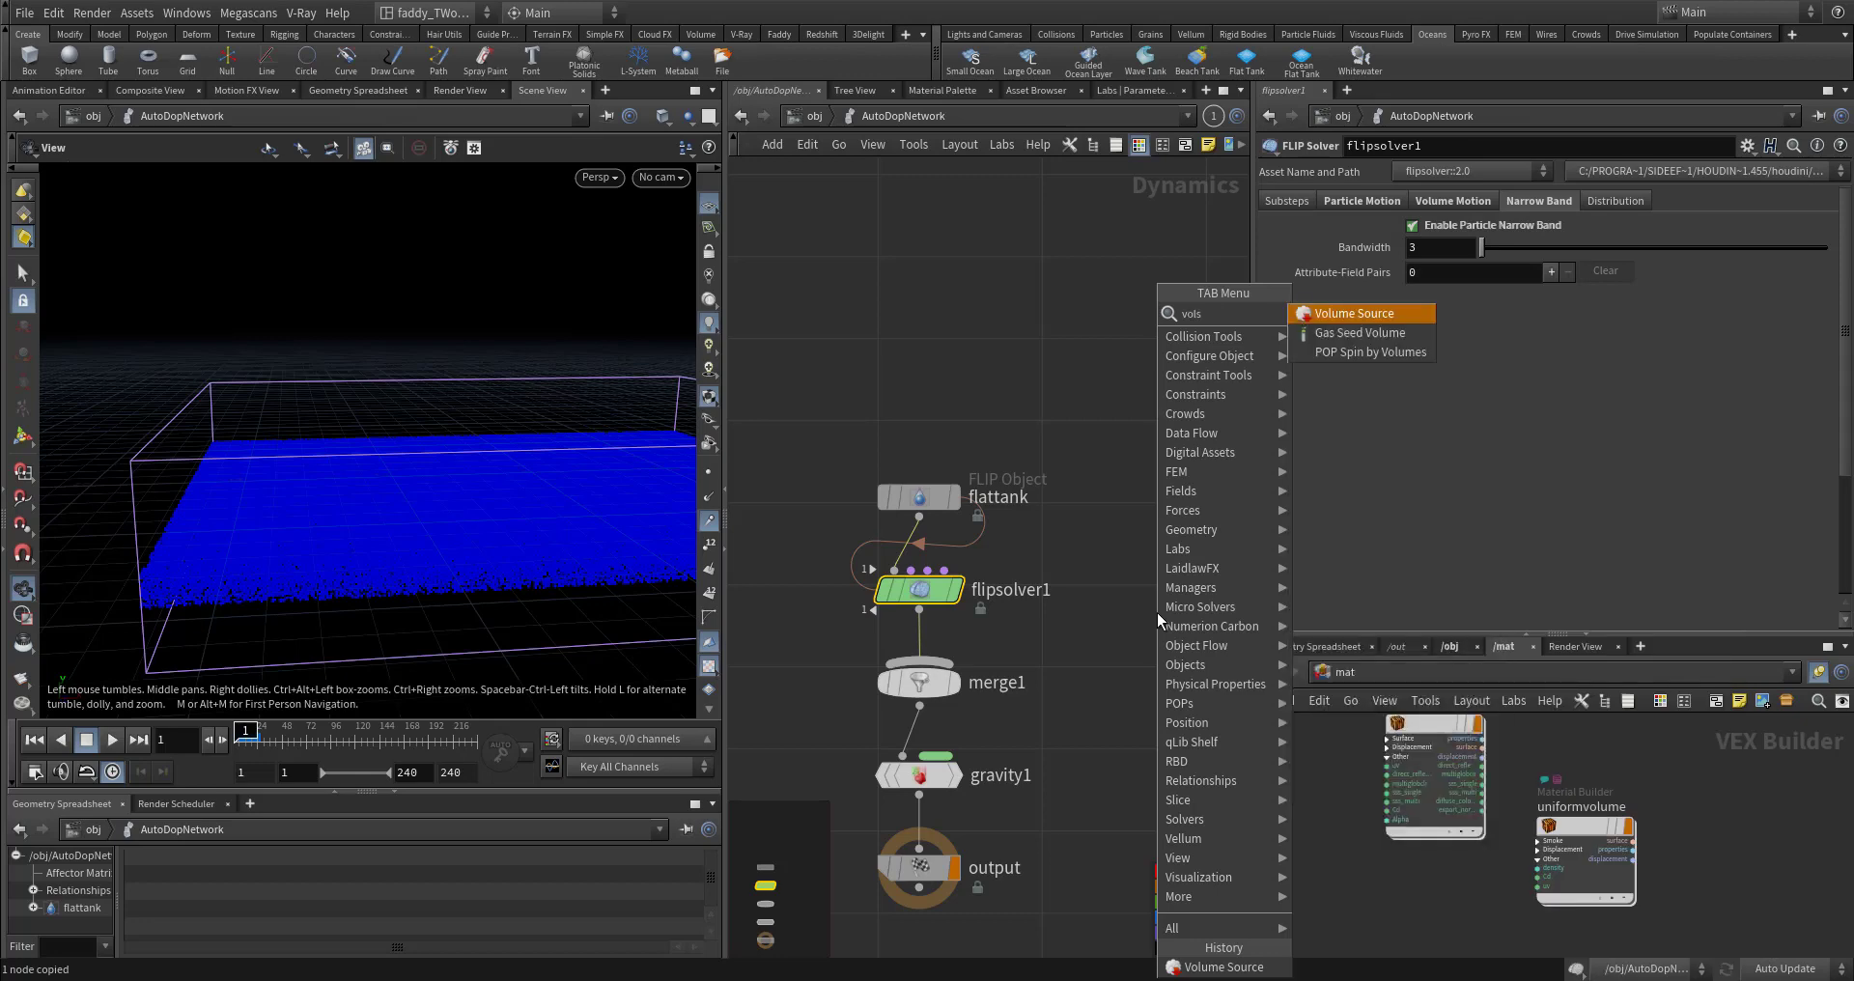
left_click(1354, 313)
left_click(1130, 430)
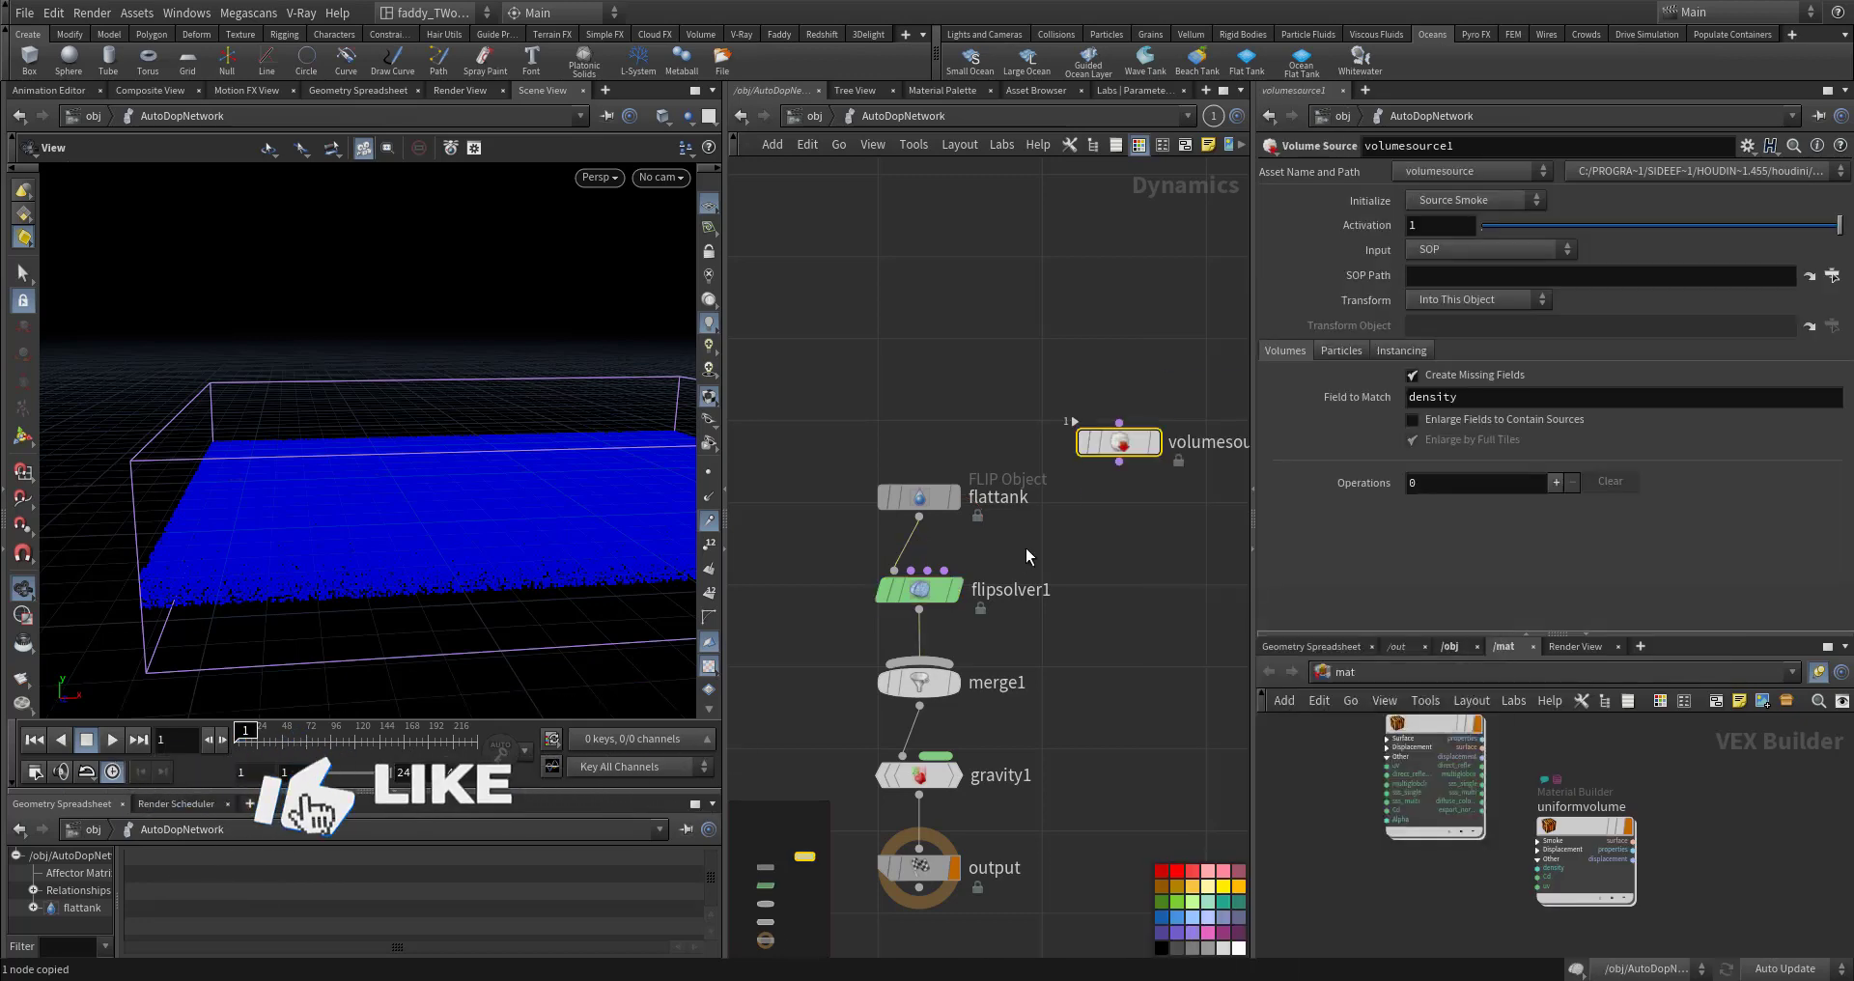
scroll(1034, 536, "up", 4)
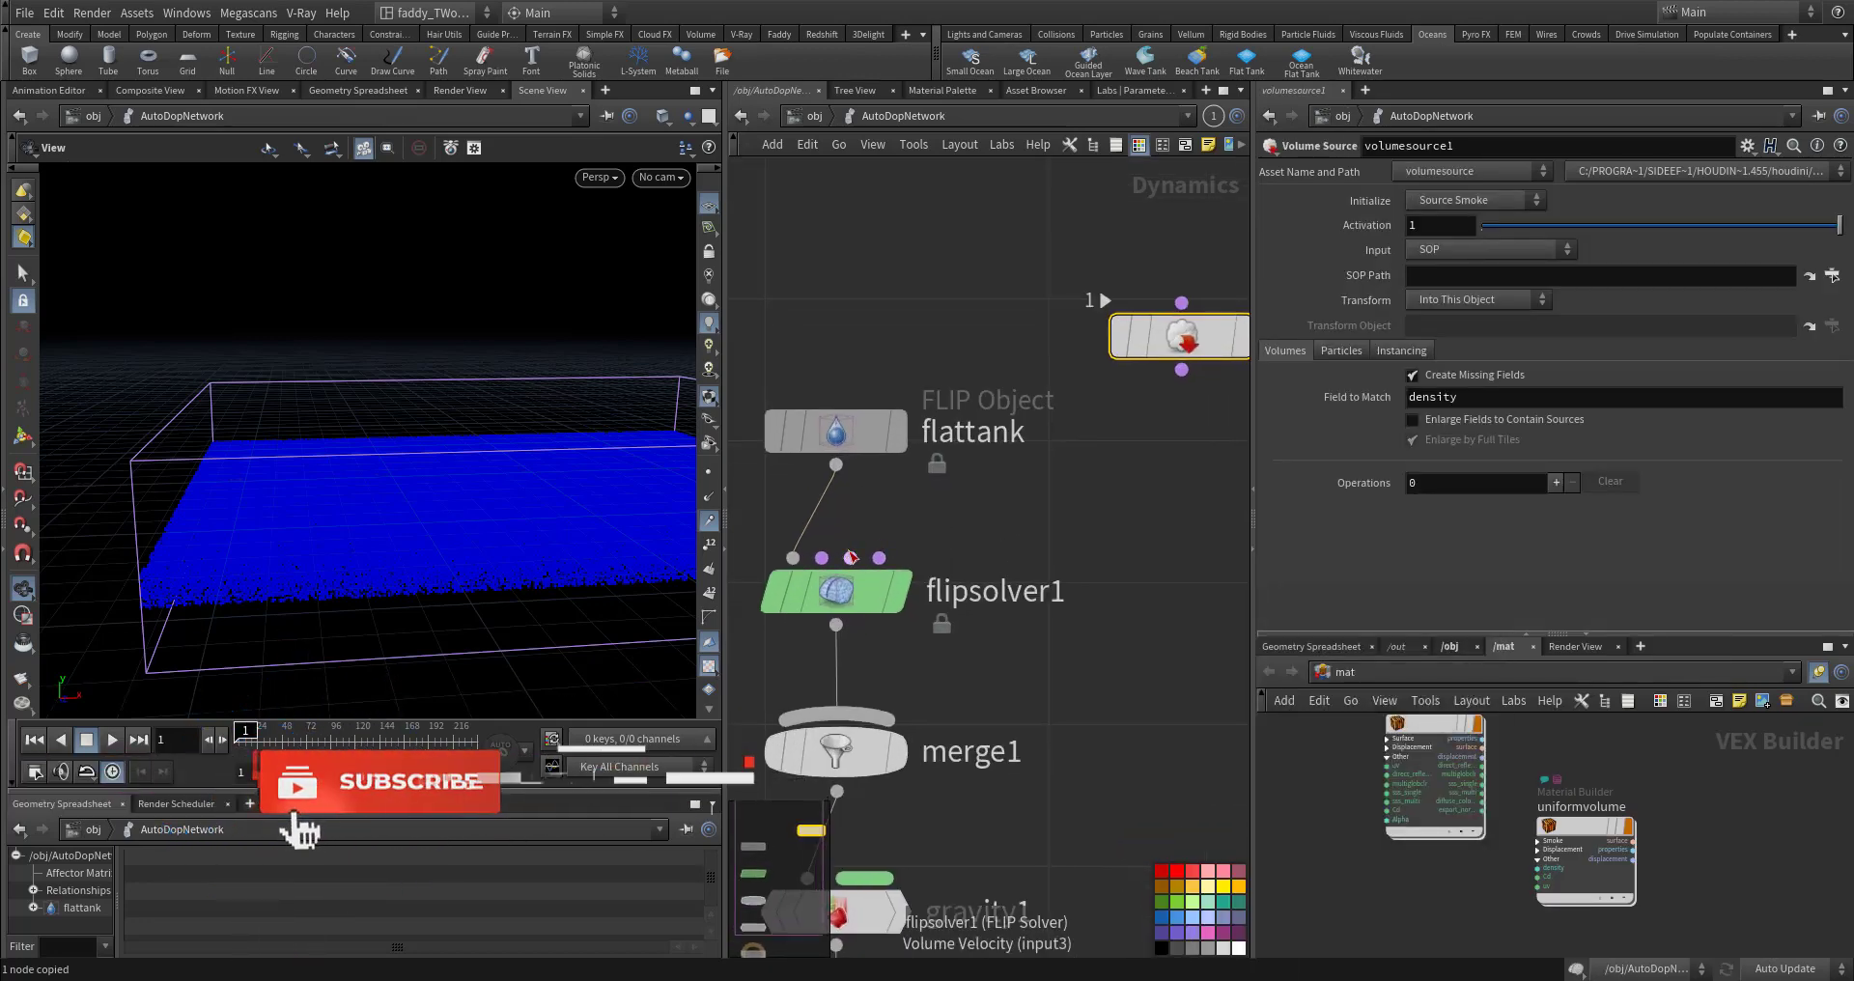
left_click_drag(850, 557, 1181, 372)
Step: Set volumesource1's SOP Path to /obj/bx/OUT_VEL and add one Vector operation from source volume v to target field vel
left_click(1423, 275)
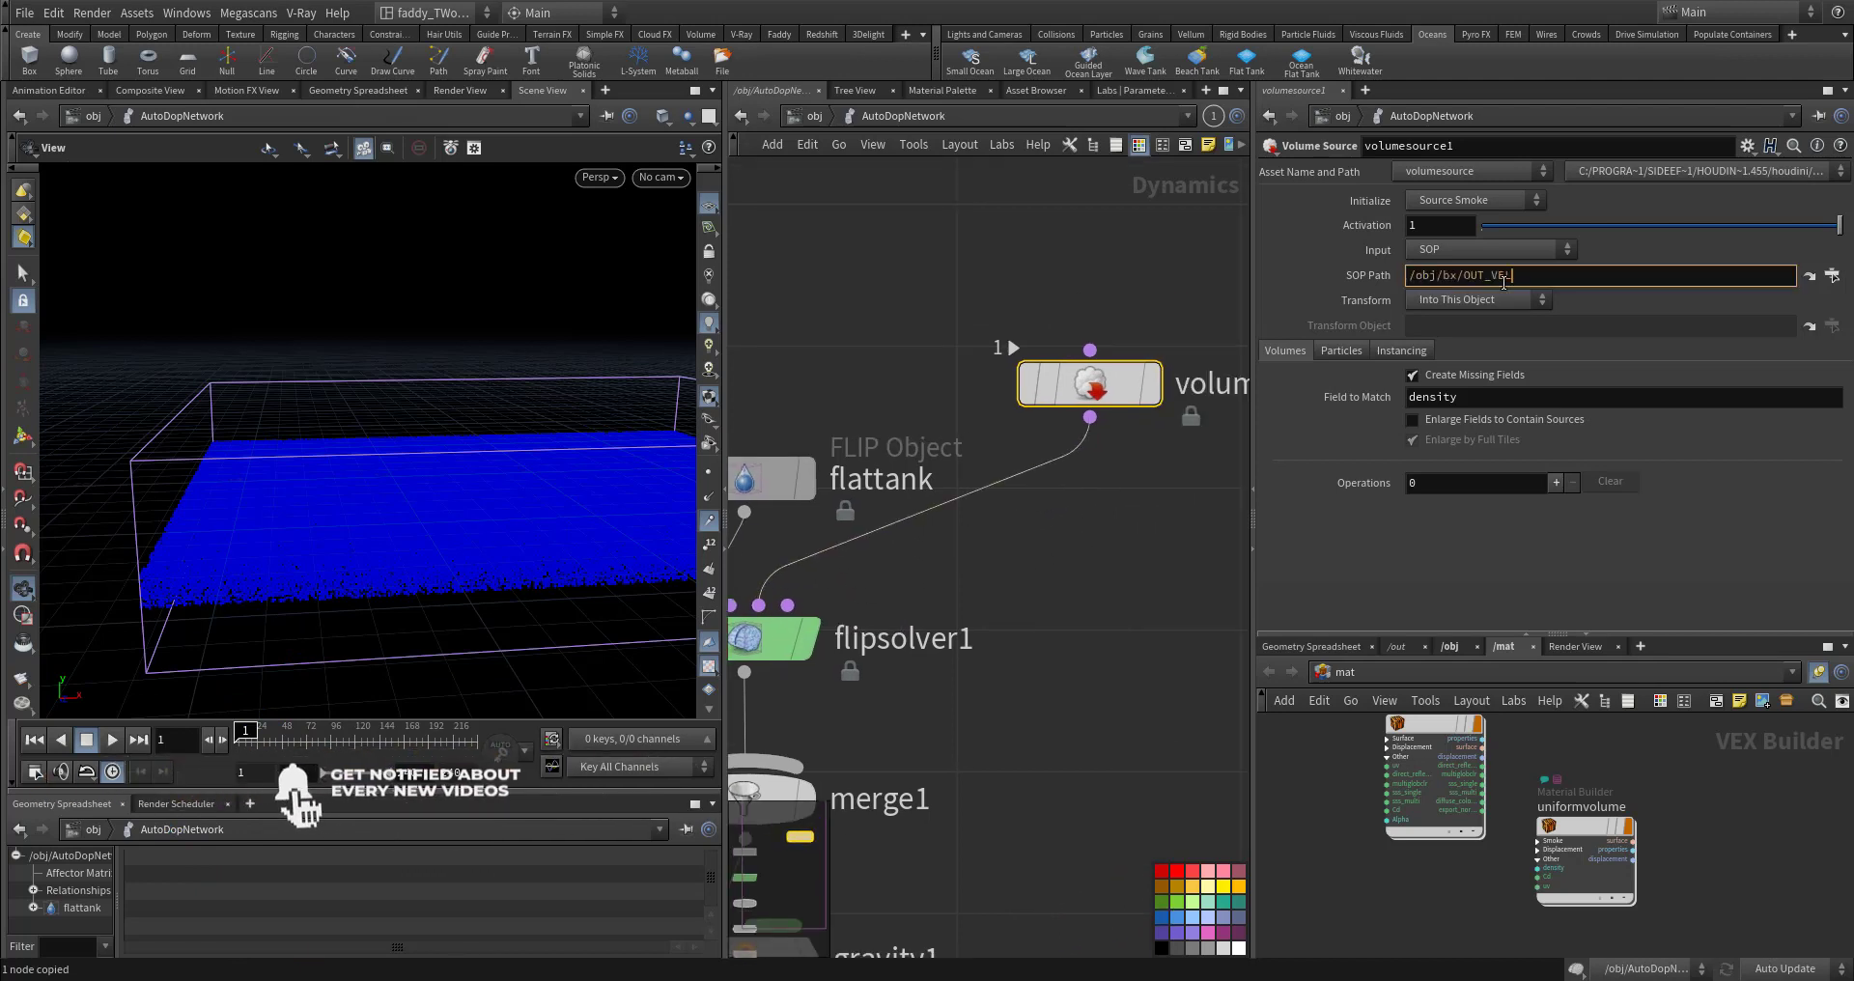
key("Return")
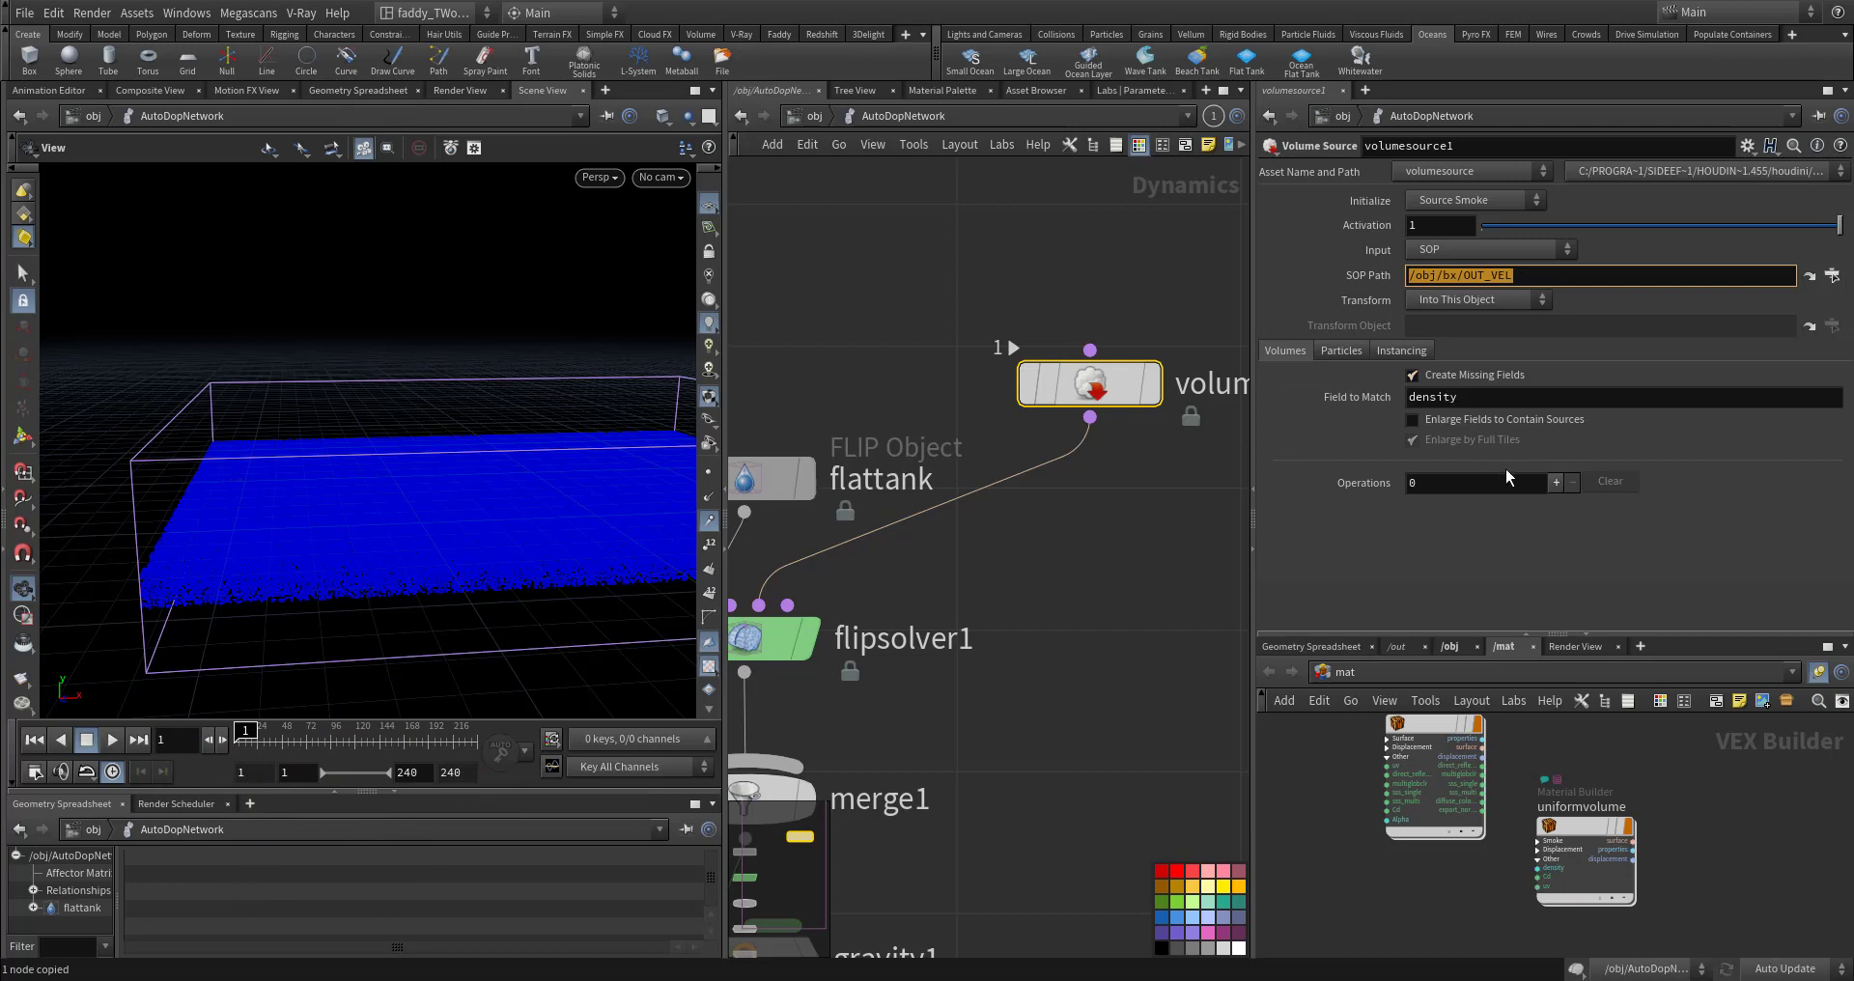
left_click(1554, 482)
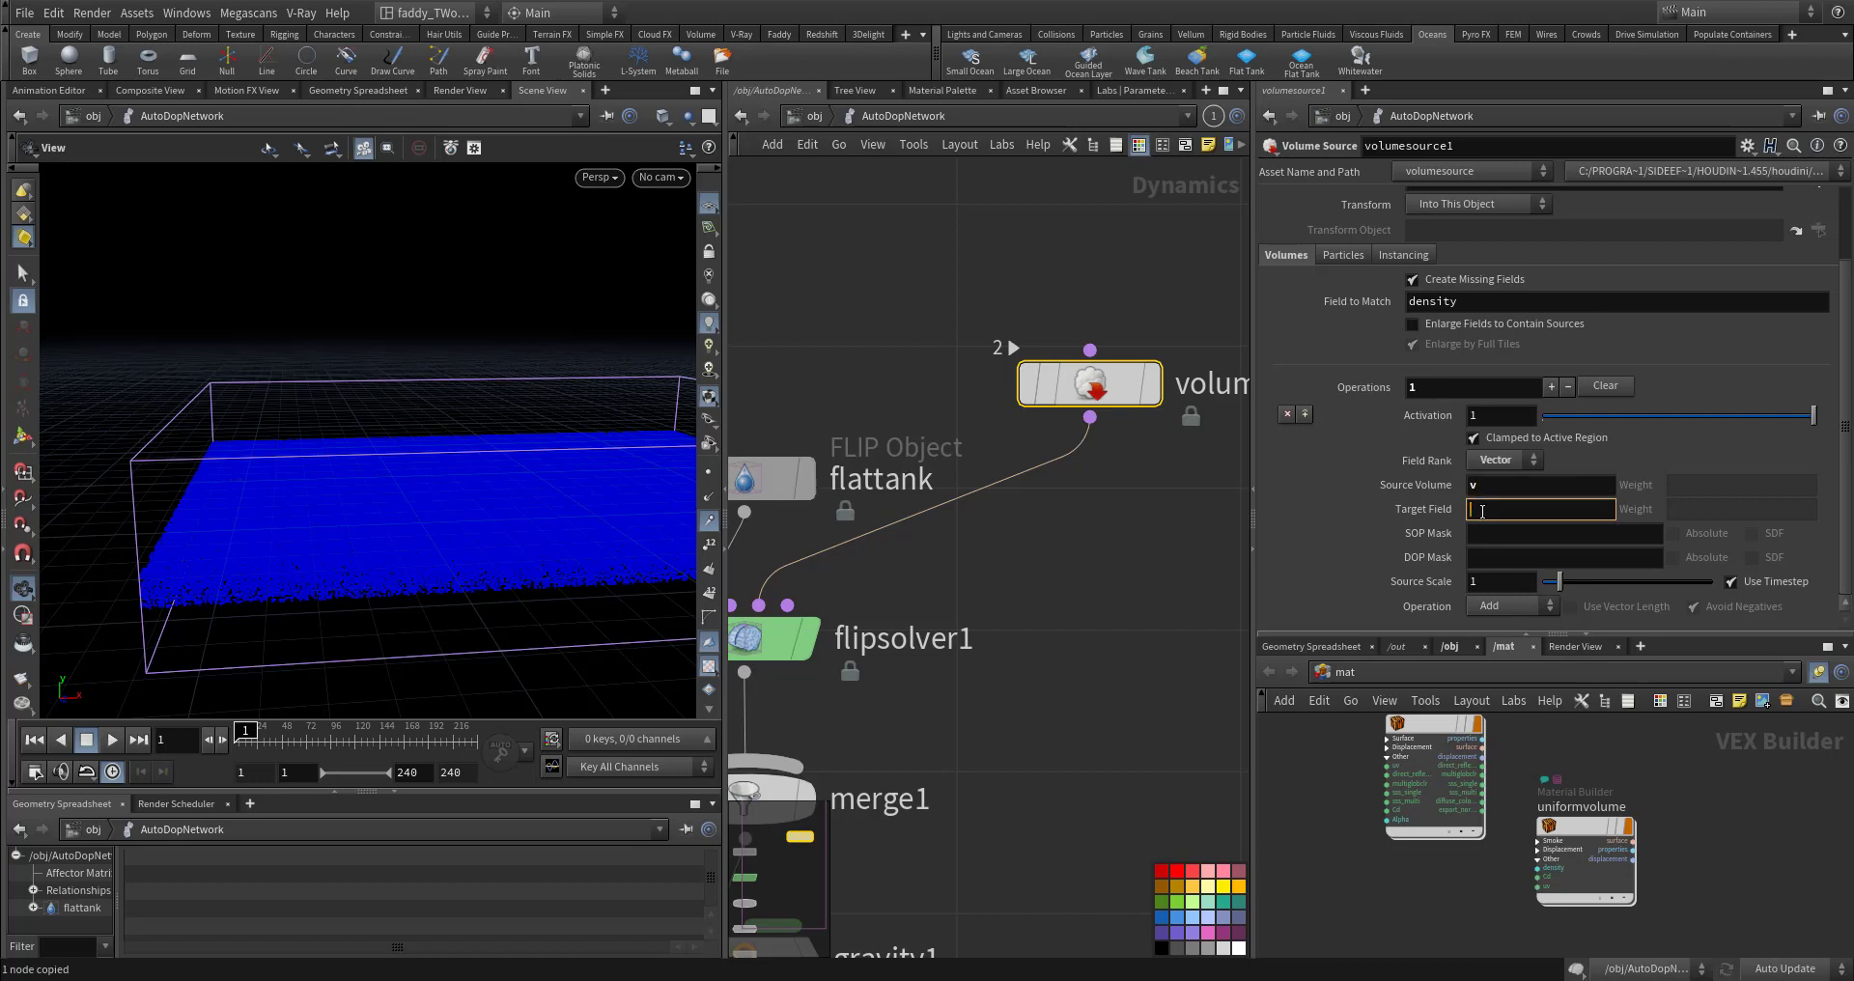
left_click(1147, 605)
Step: Review the fluid playback, return to the first frame, and set the velocity operation's Source Scale to 10
left_click_drag(583, 480, 461, 489)
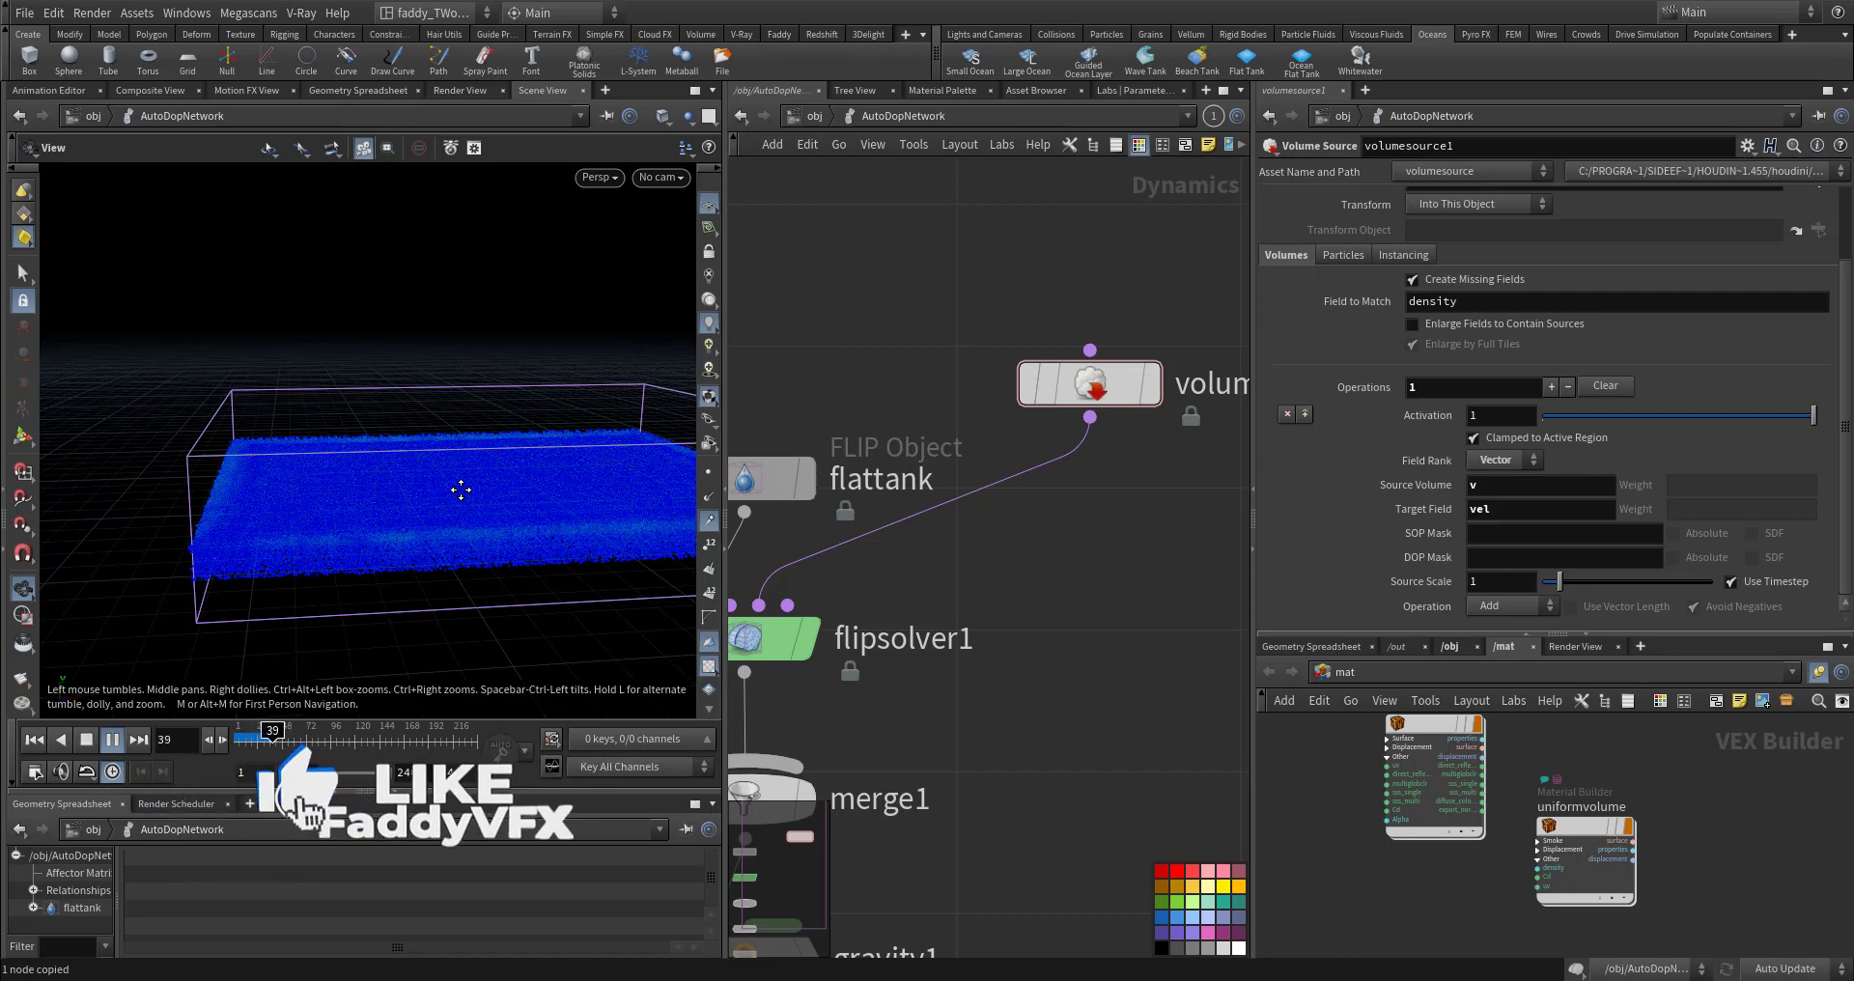
key("ctrl+Up")
middle_click_drag(1101, 551, 1149, 525)
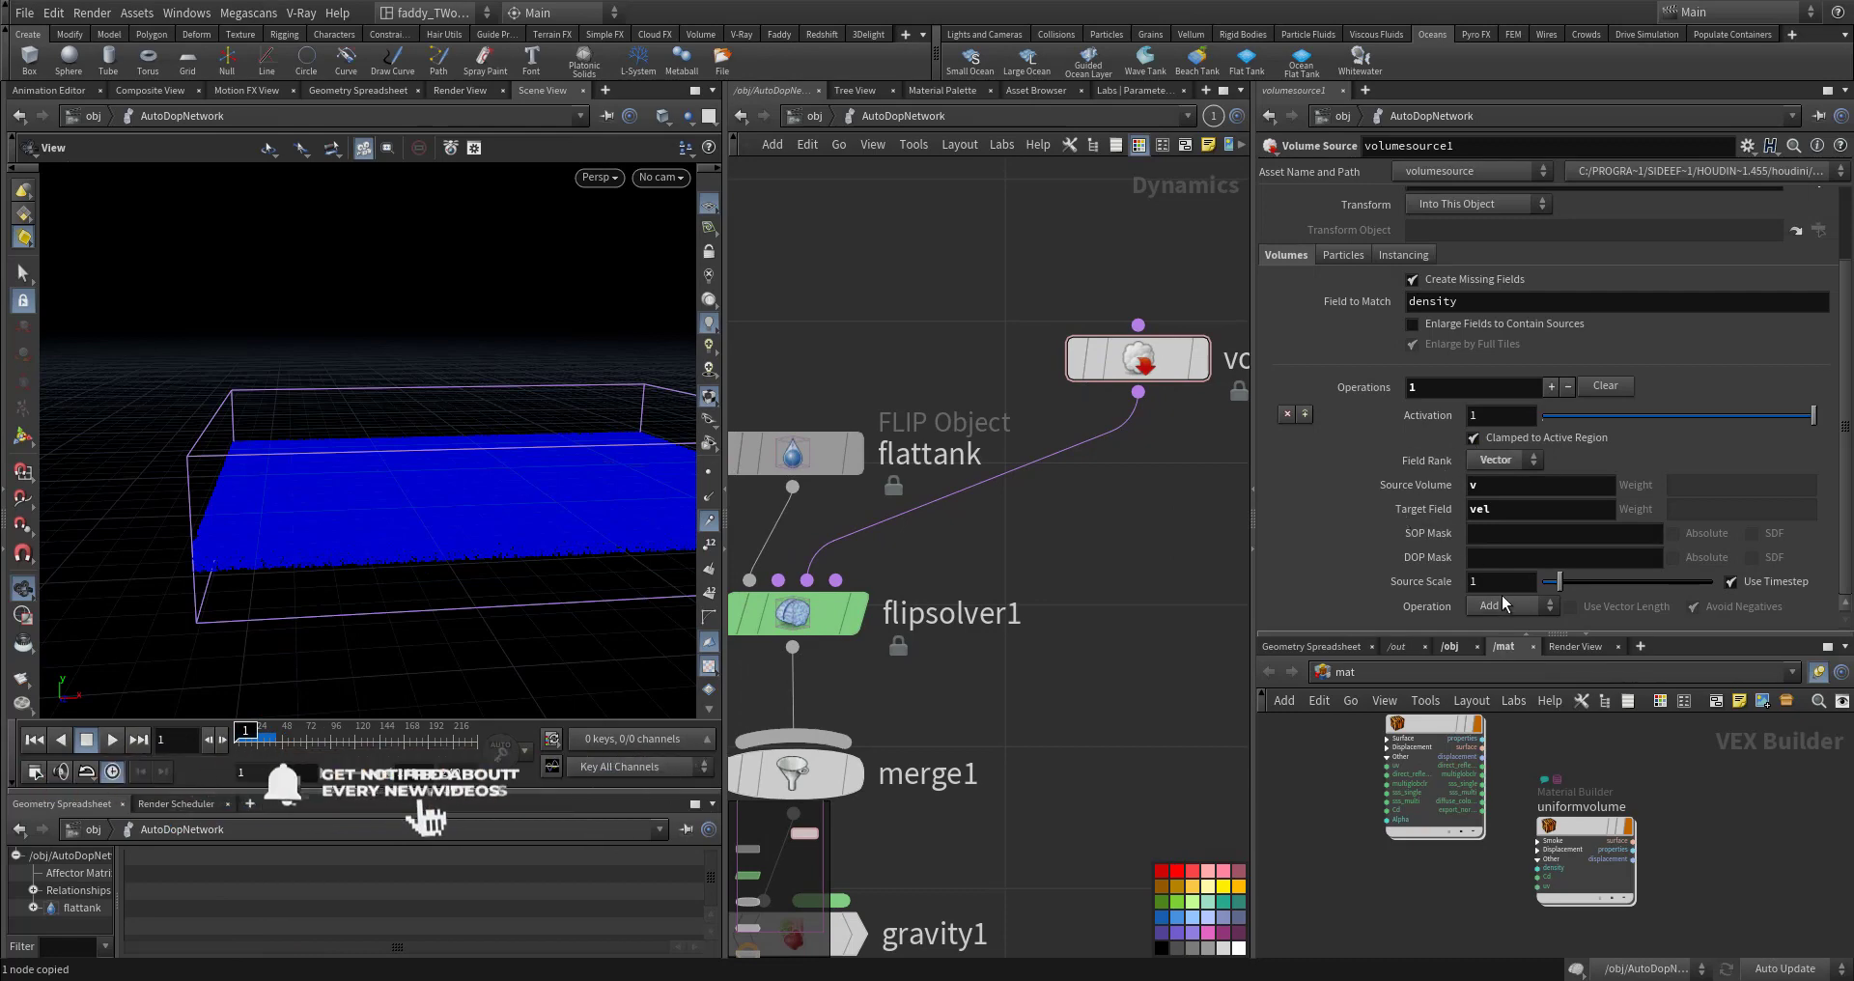
type("0")
key("Return")
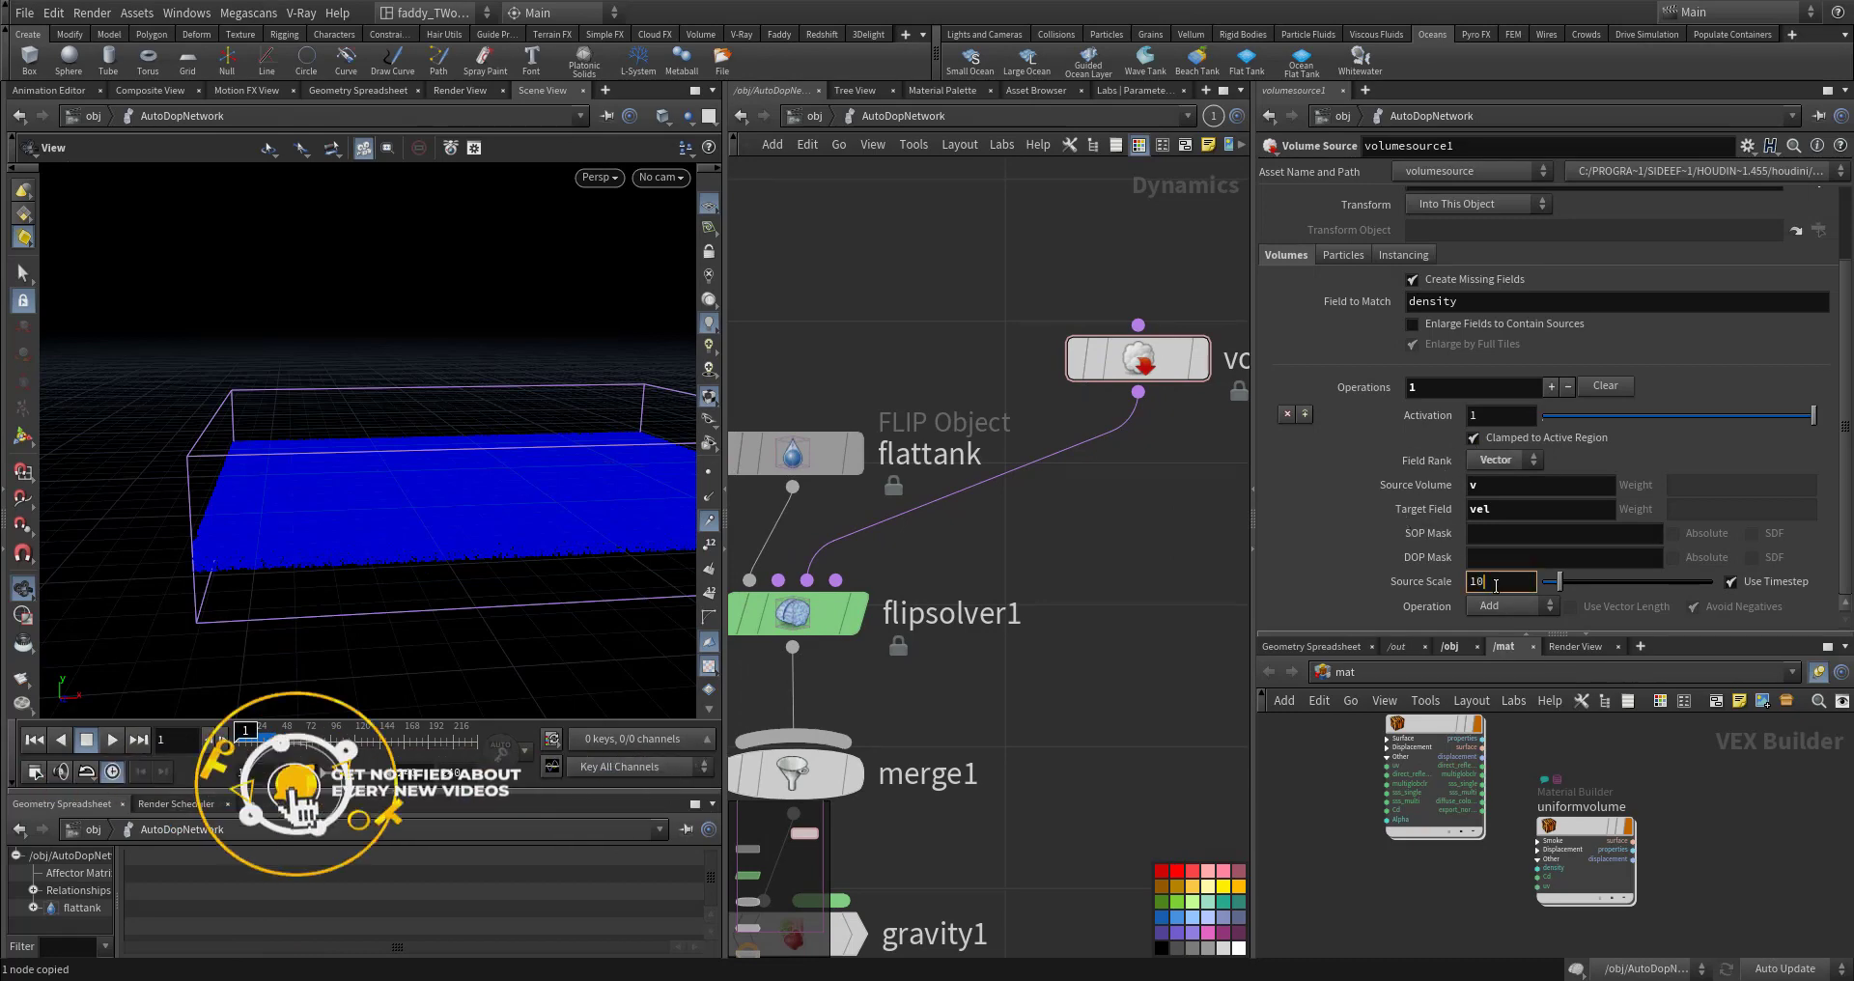
Step: Show the Velocity guide of the flattank FLIP object alongside its particles
left_click(792, 467)
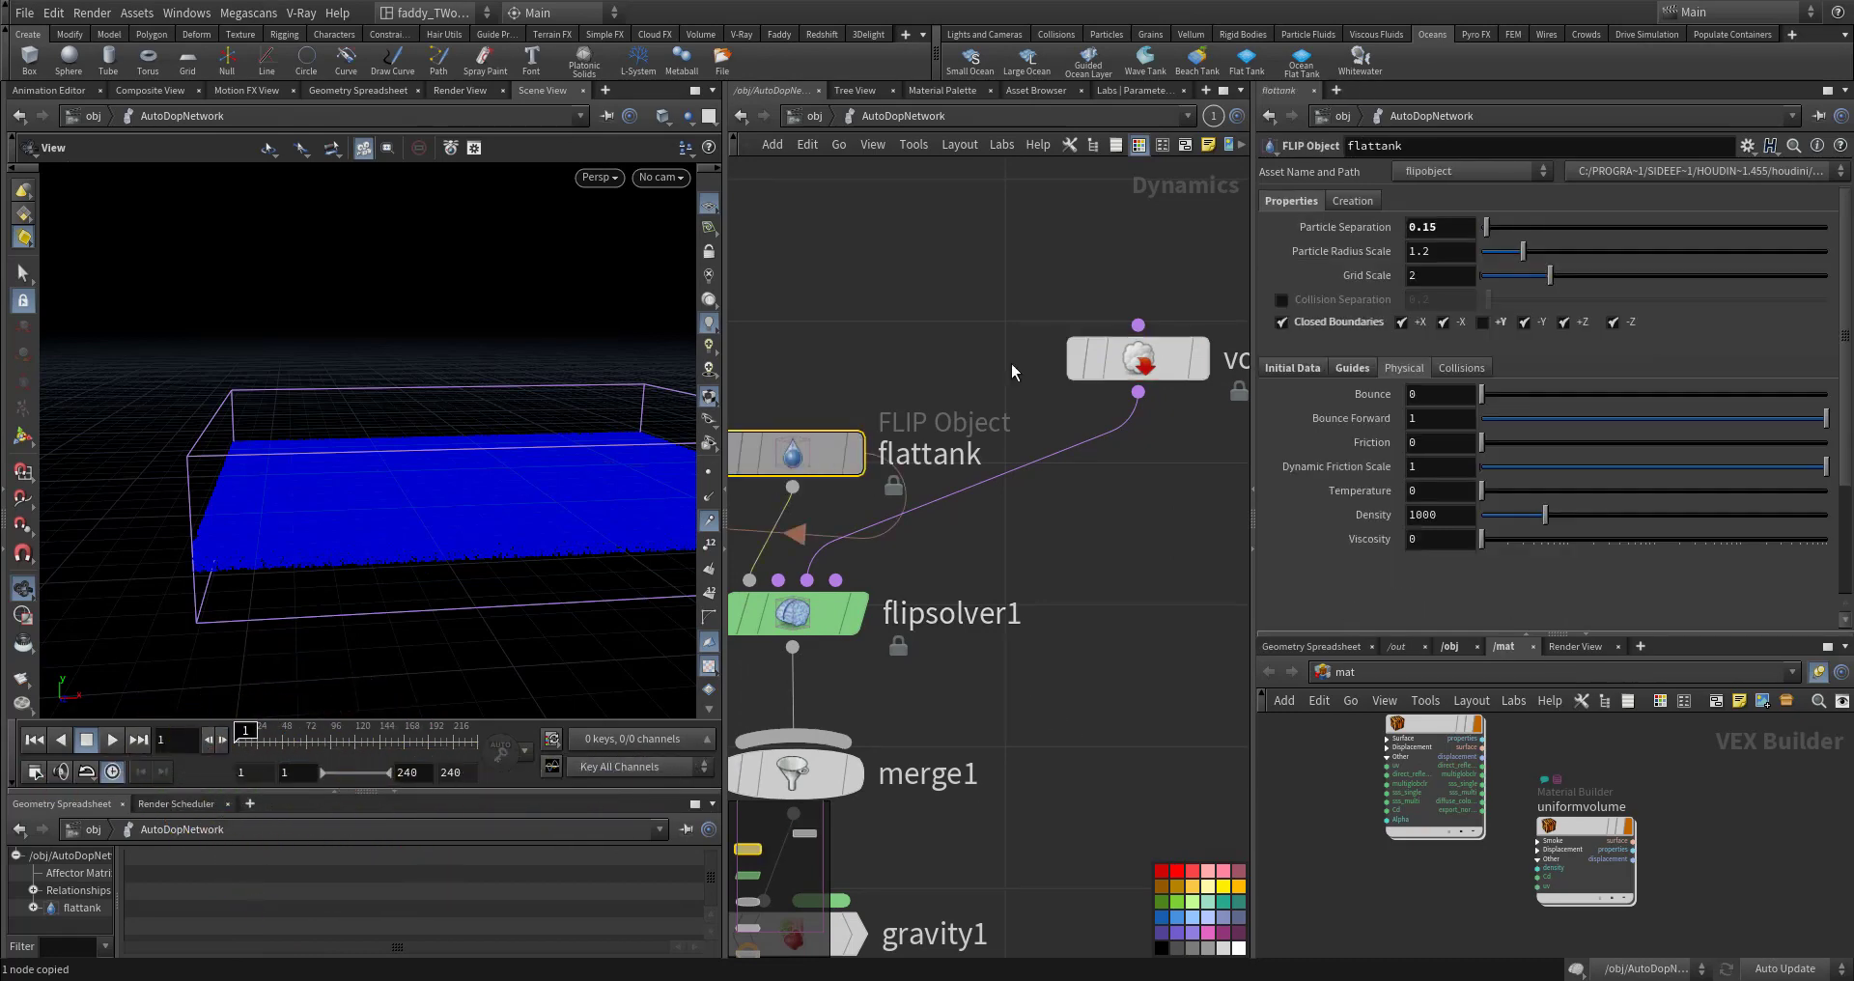
left_click(1351, 368)
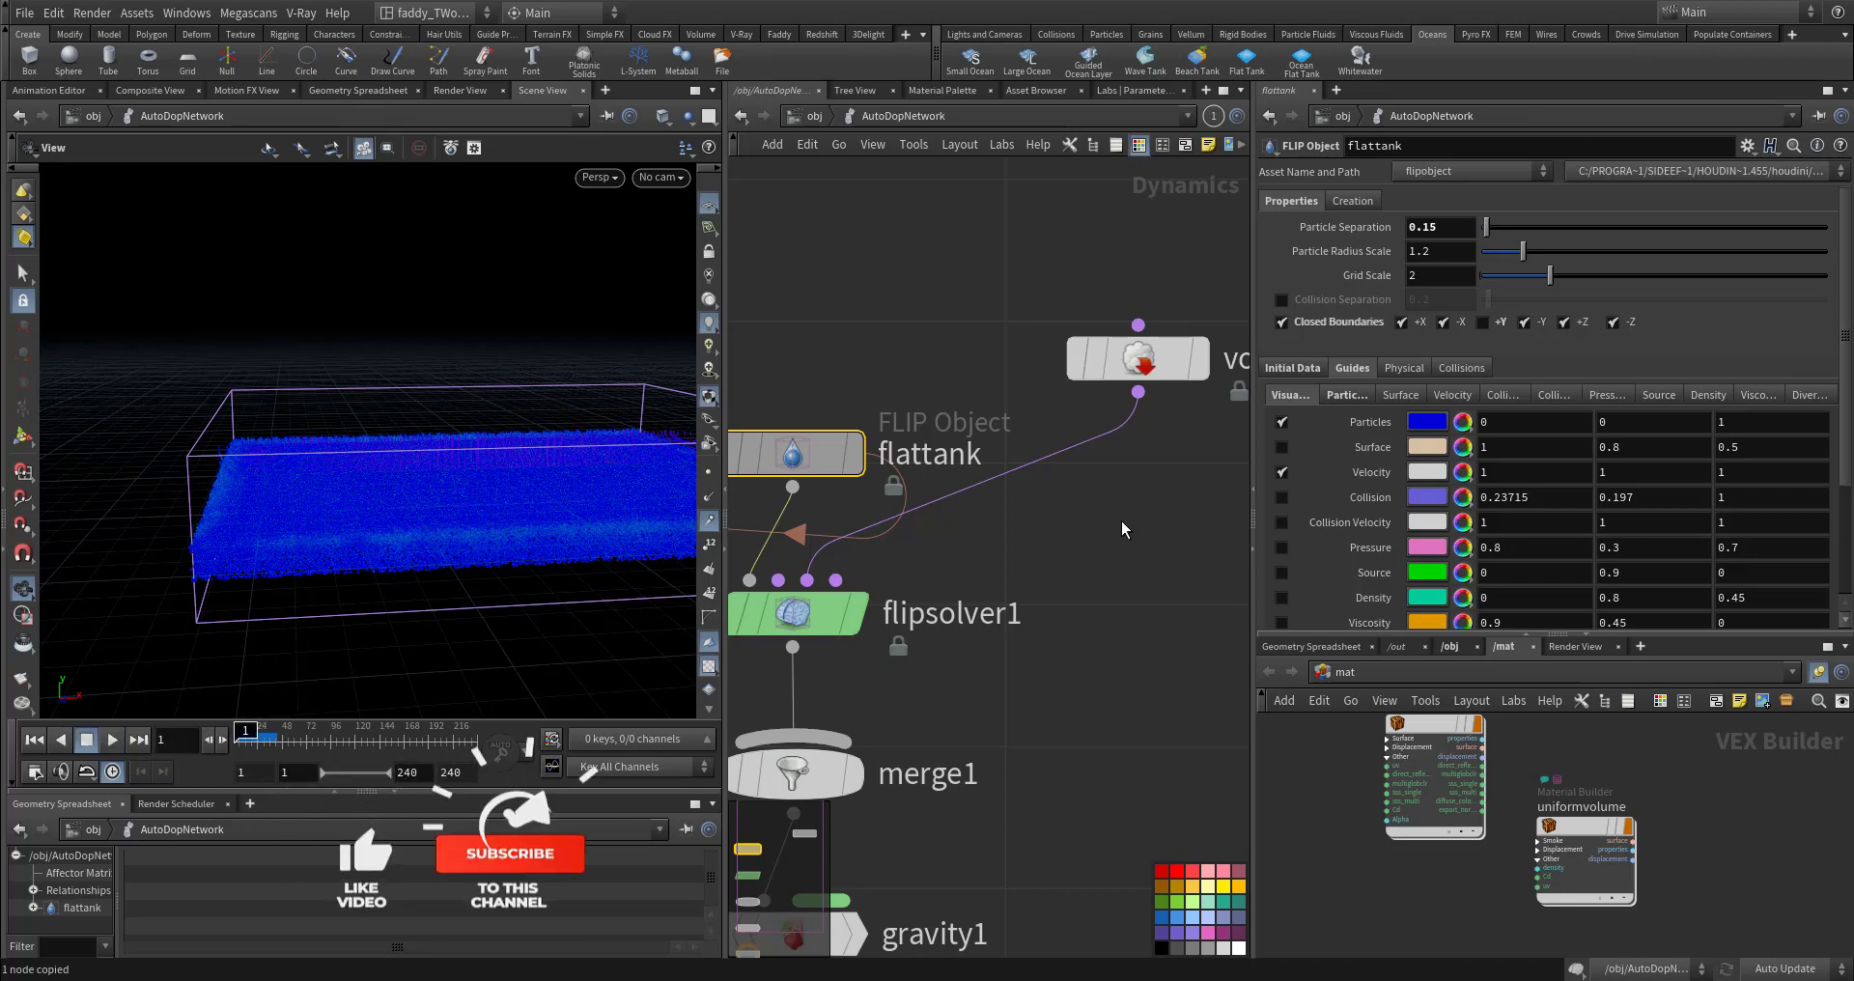
Step: In the bx geometry network, insert a VDB from Polygons node between trail1 and the OUT_VEL null
key("1")
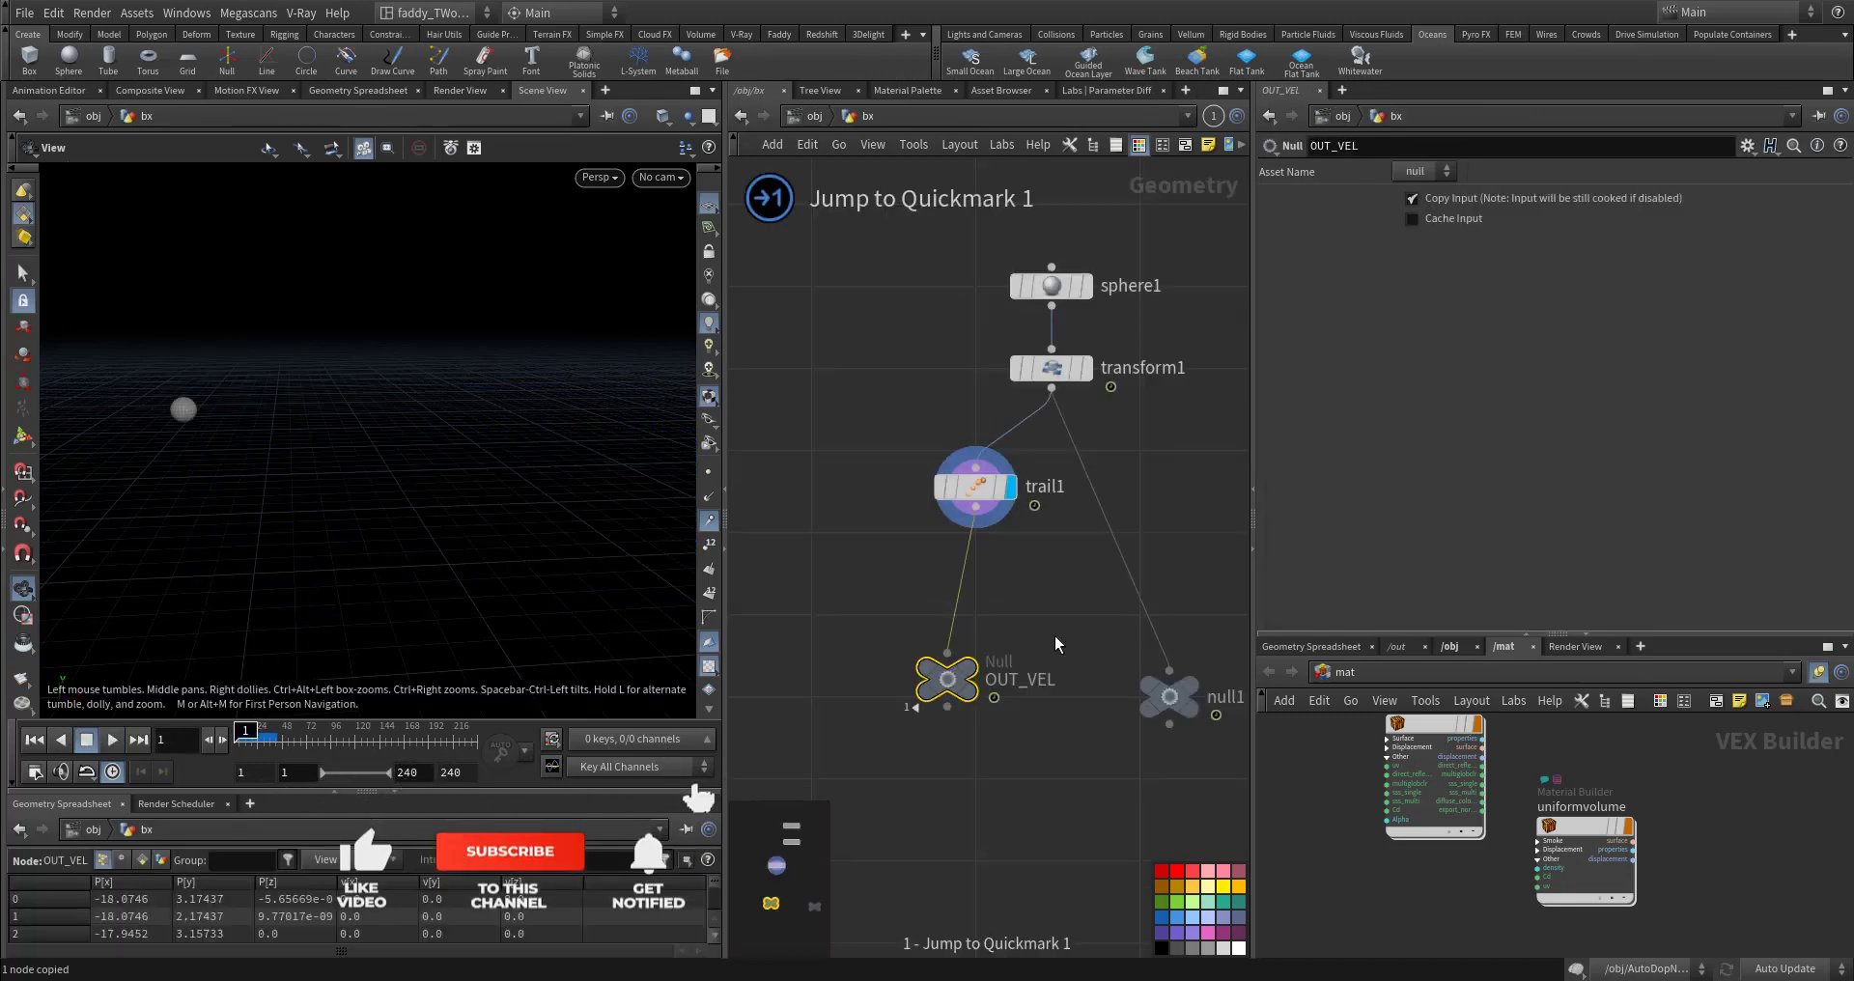
middle_click_drag(894, 463, 1177, 528)
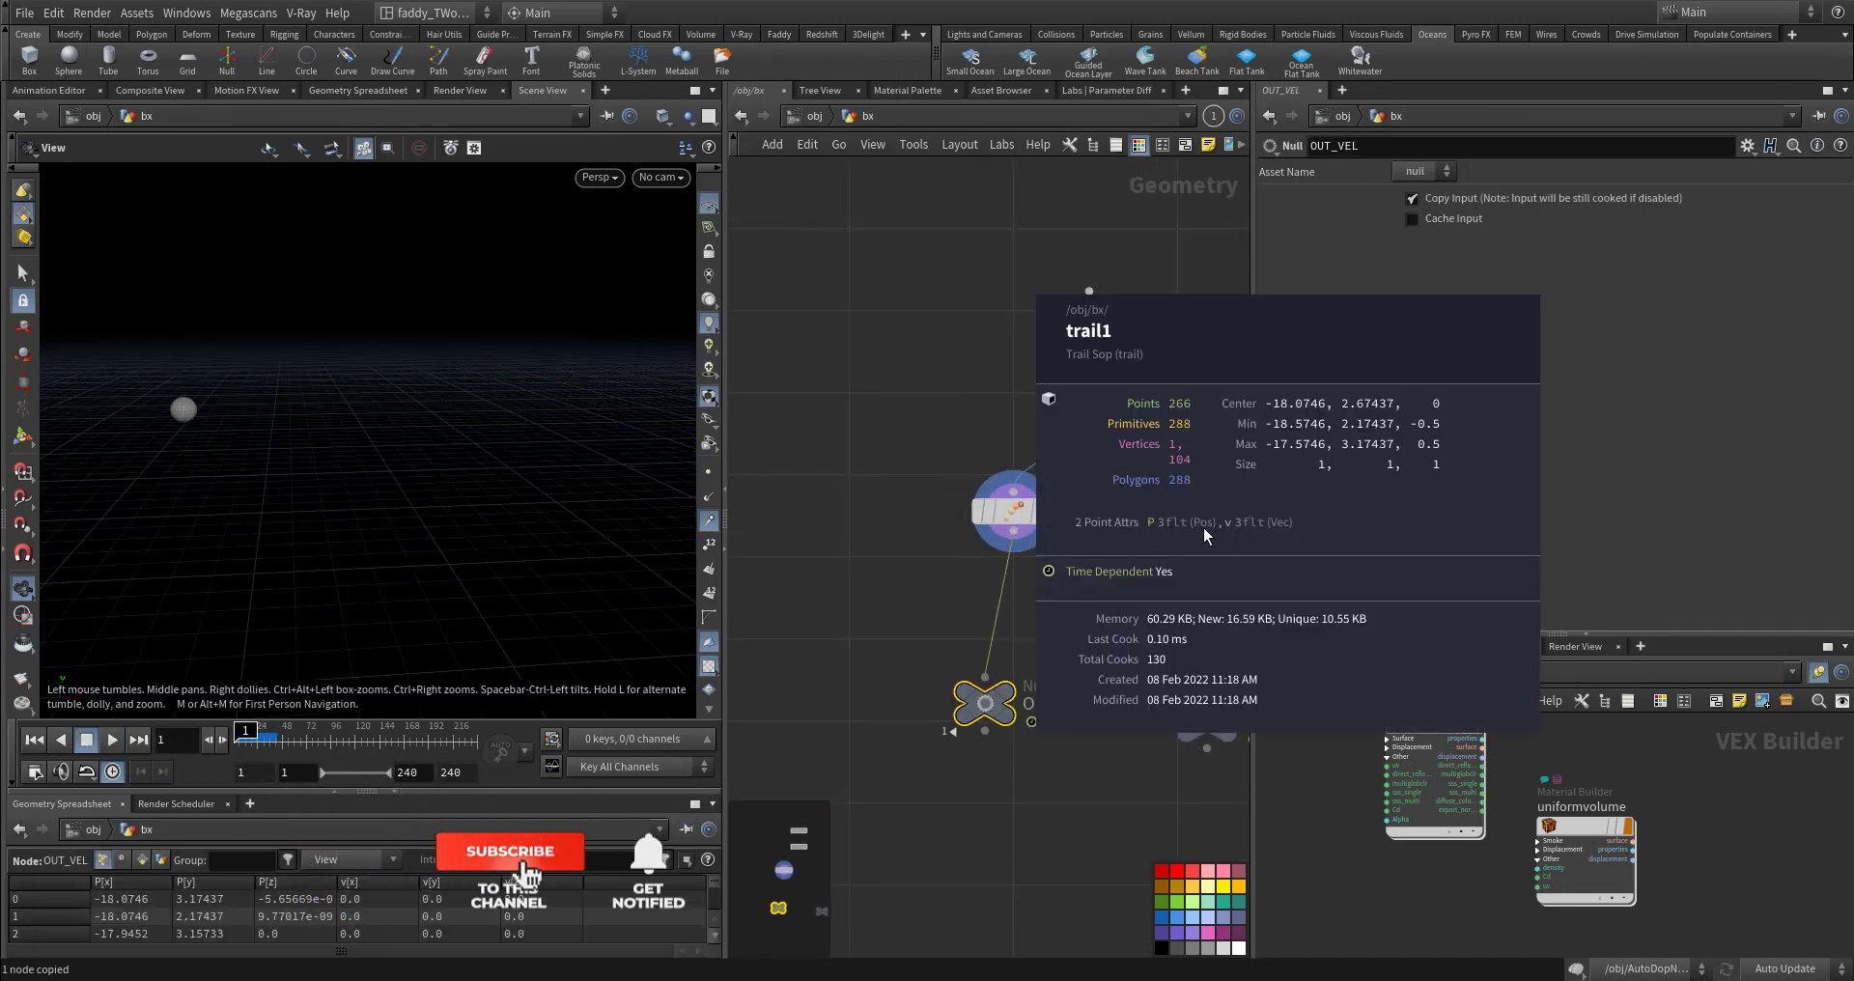
key("Tab")
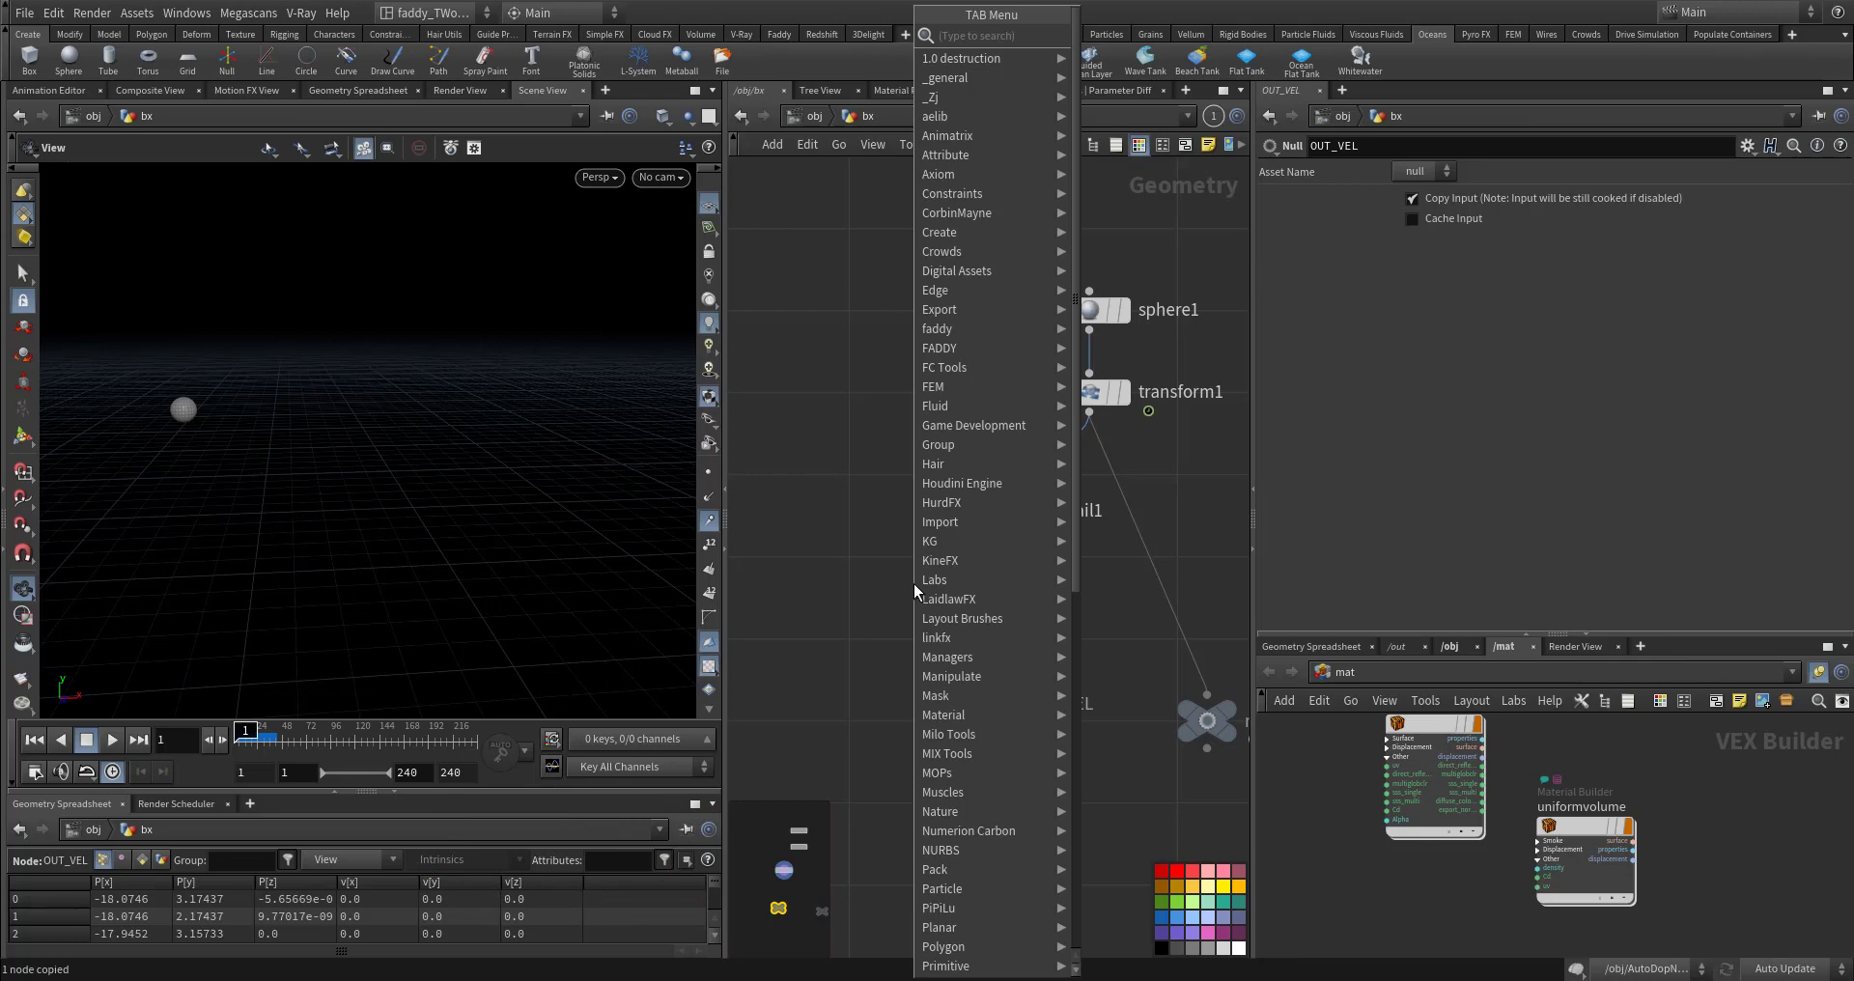
type("v")
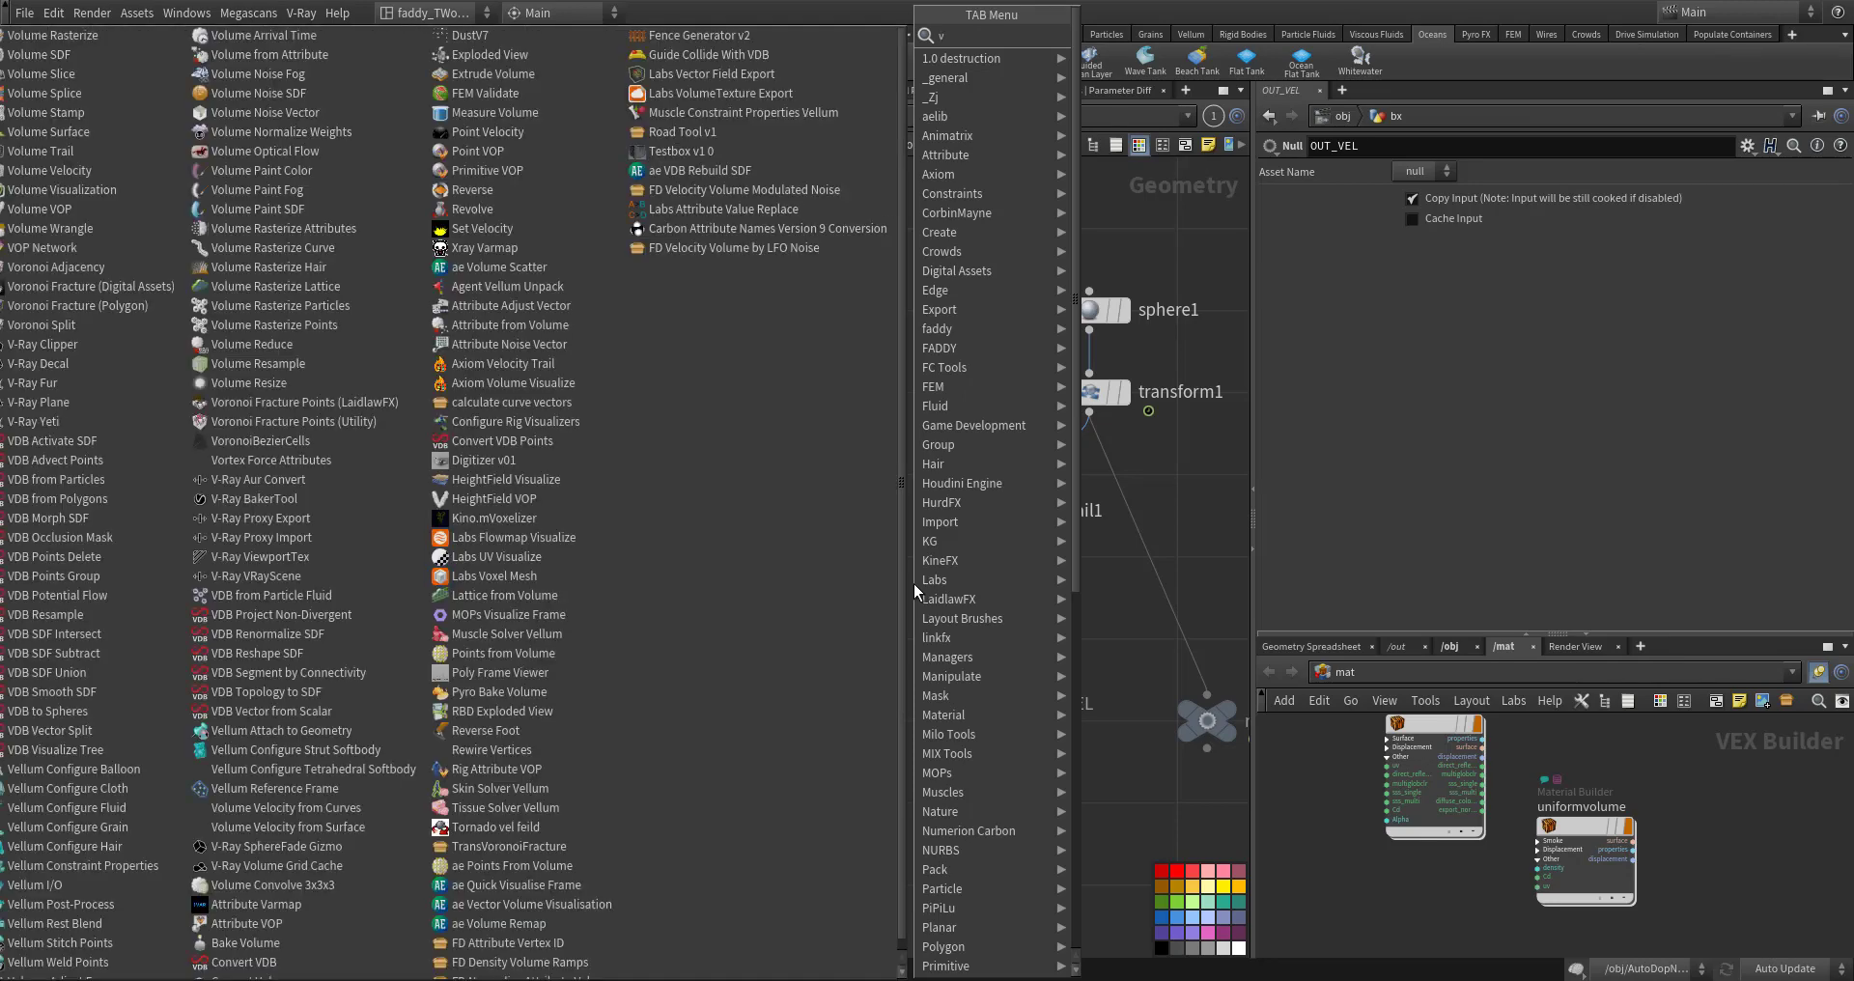
type("db from po")
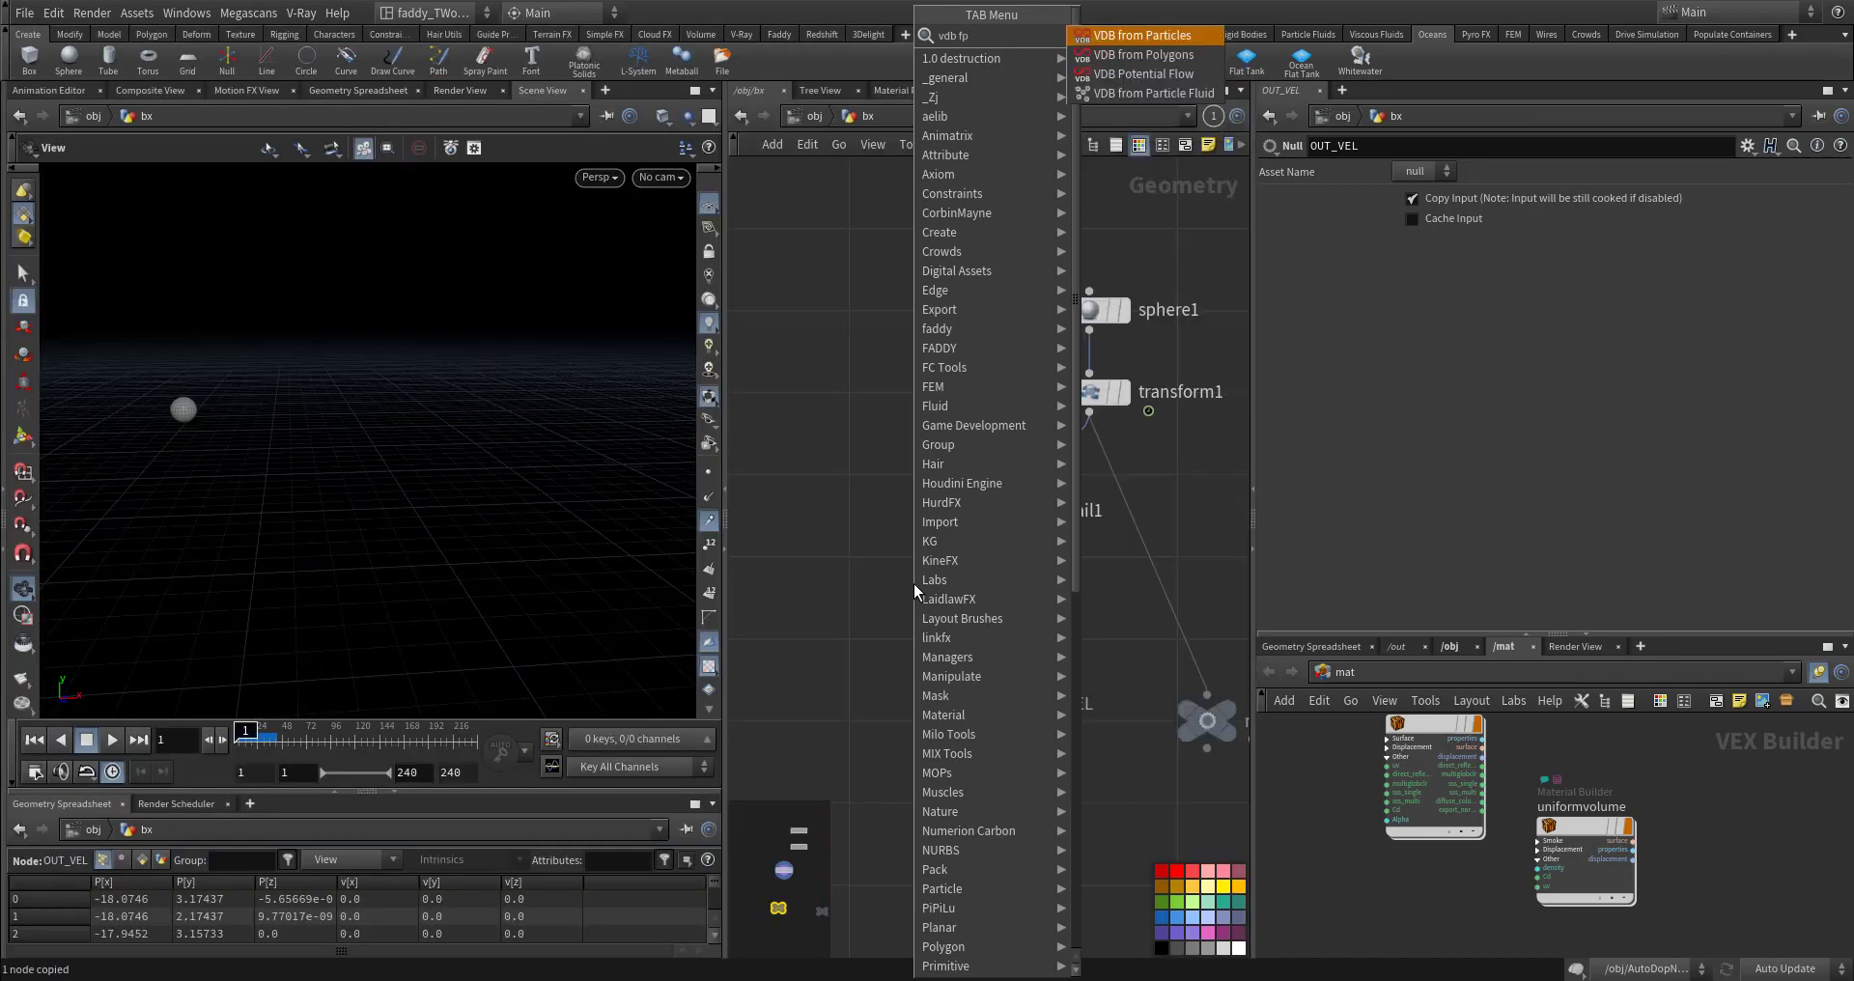
key("Return")
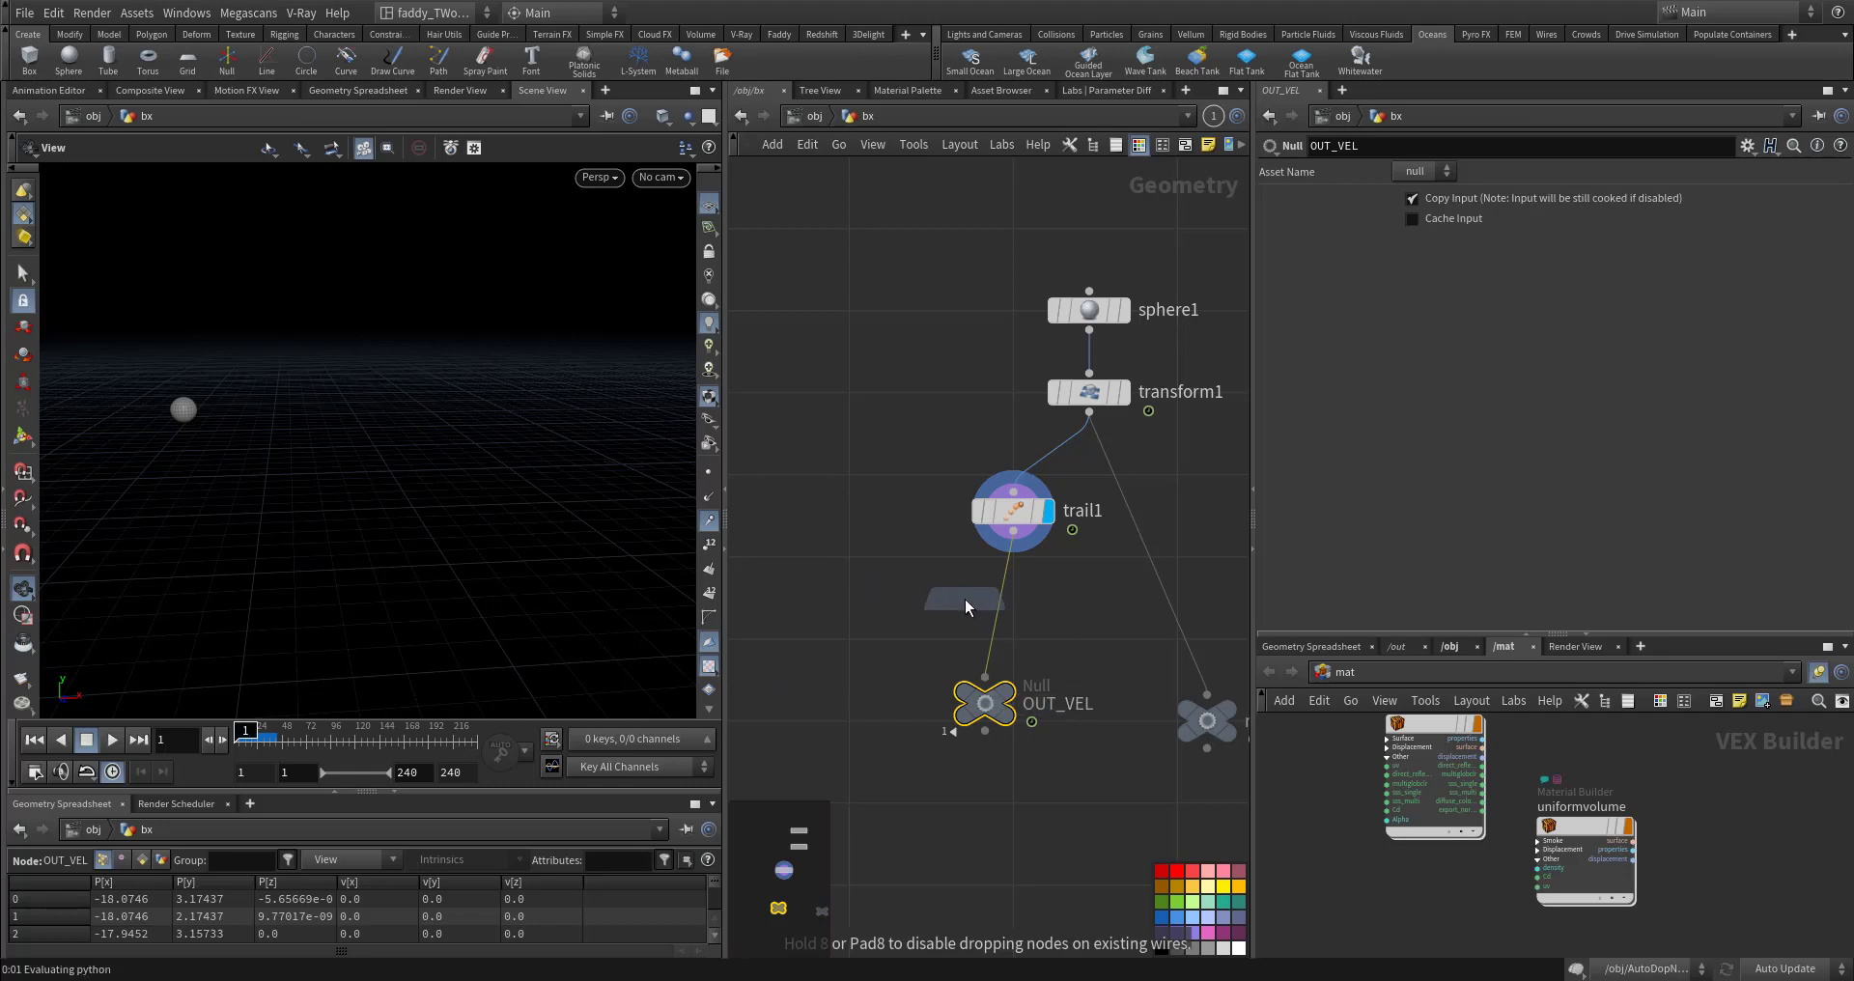
left_click(1005, 604)
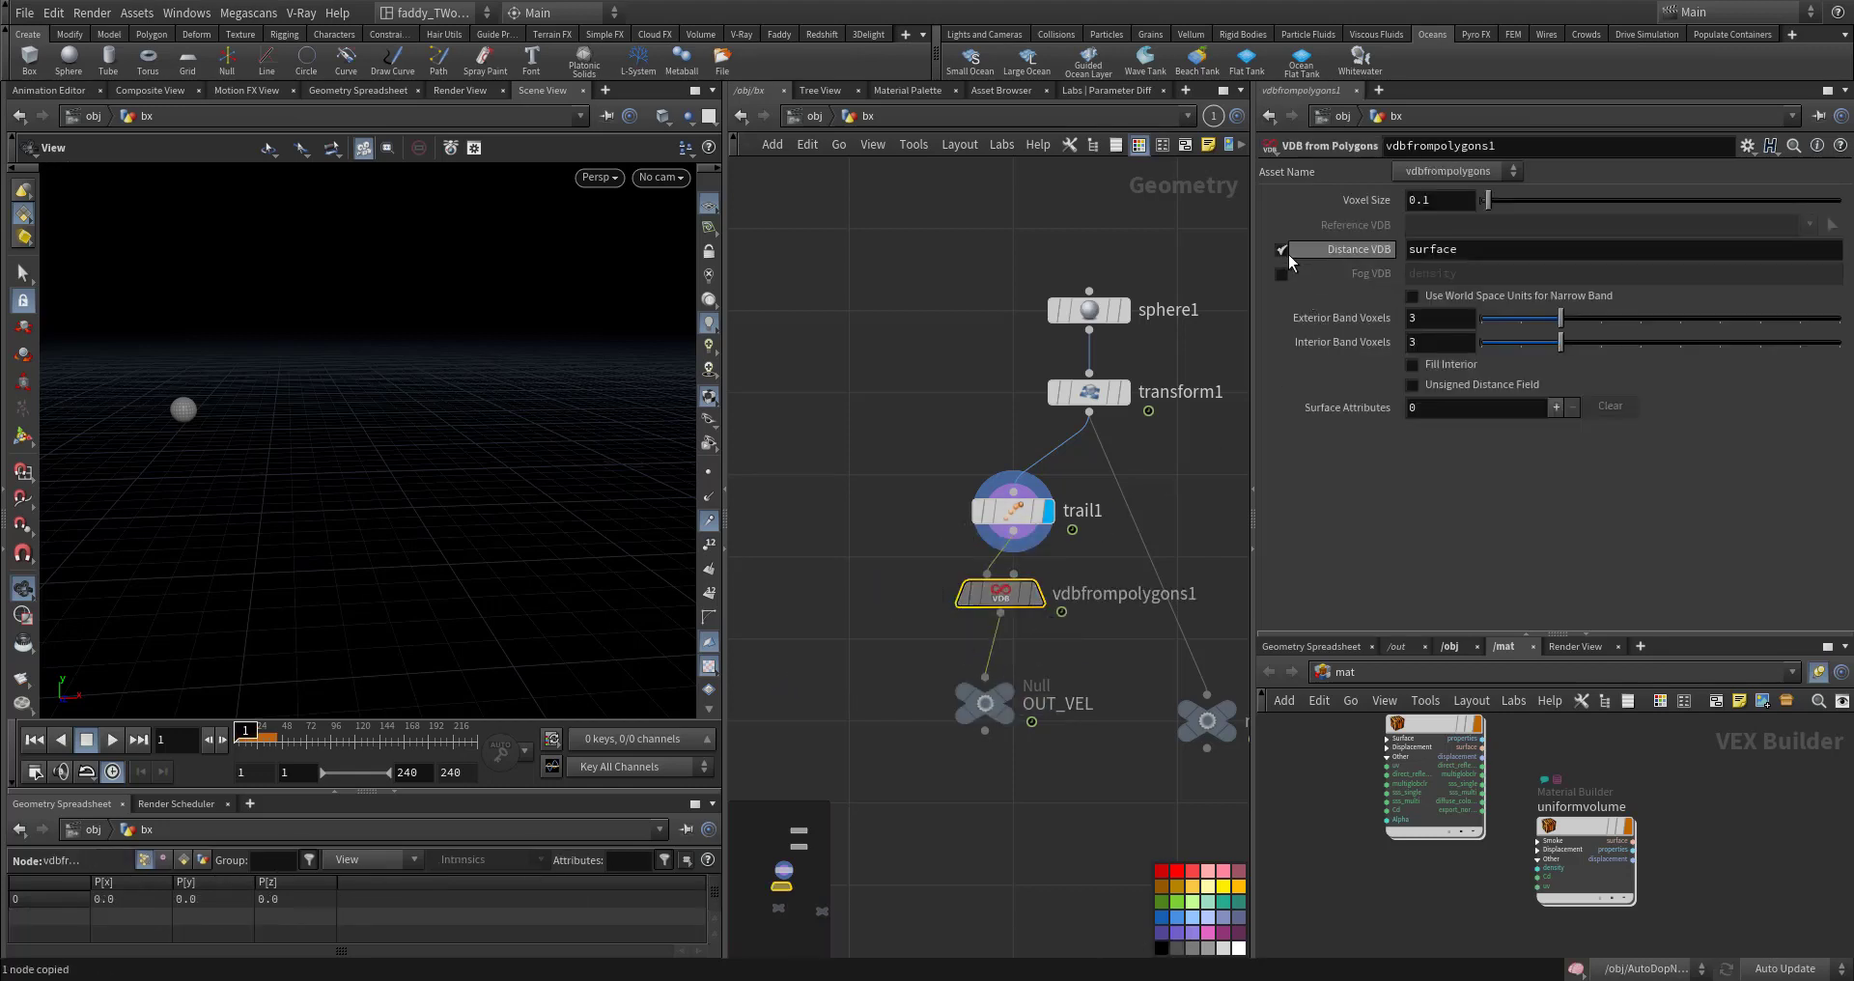
Step: Output a Fog VDB instead of a Distance VDB, and add surface attribute point.v as VDB v with Displacement/Velocity/Acceleration vector type
left_click(1282, 251)
left_click(1282, 273)
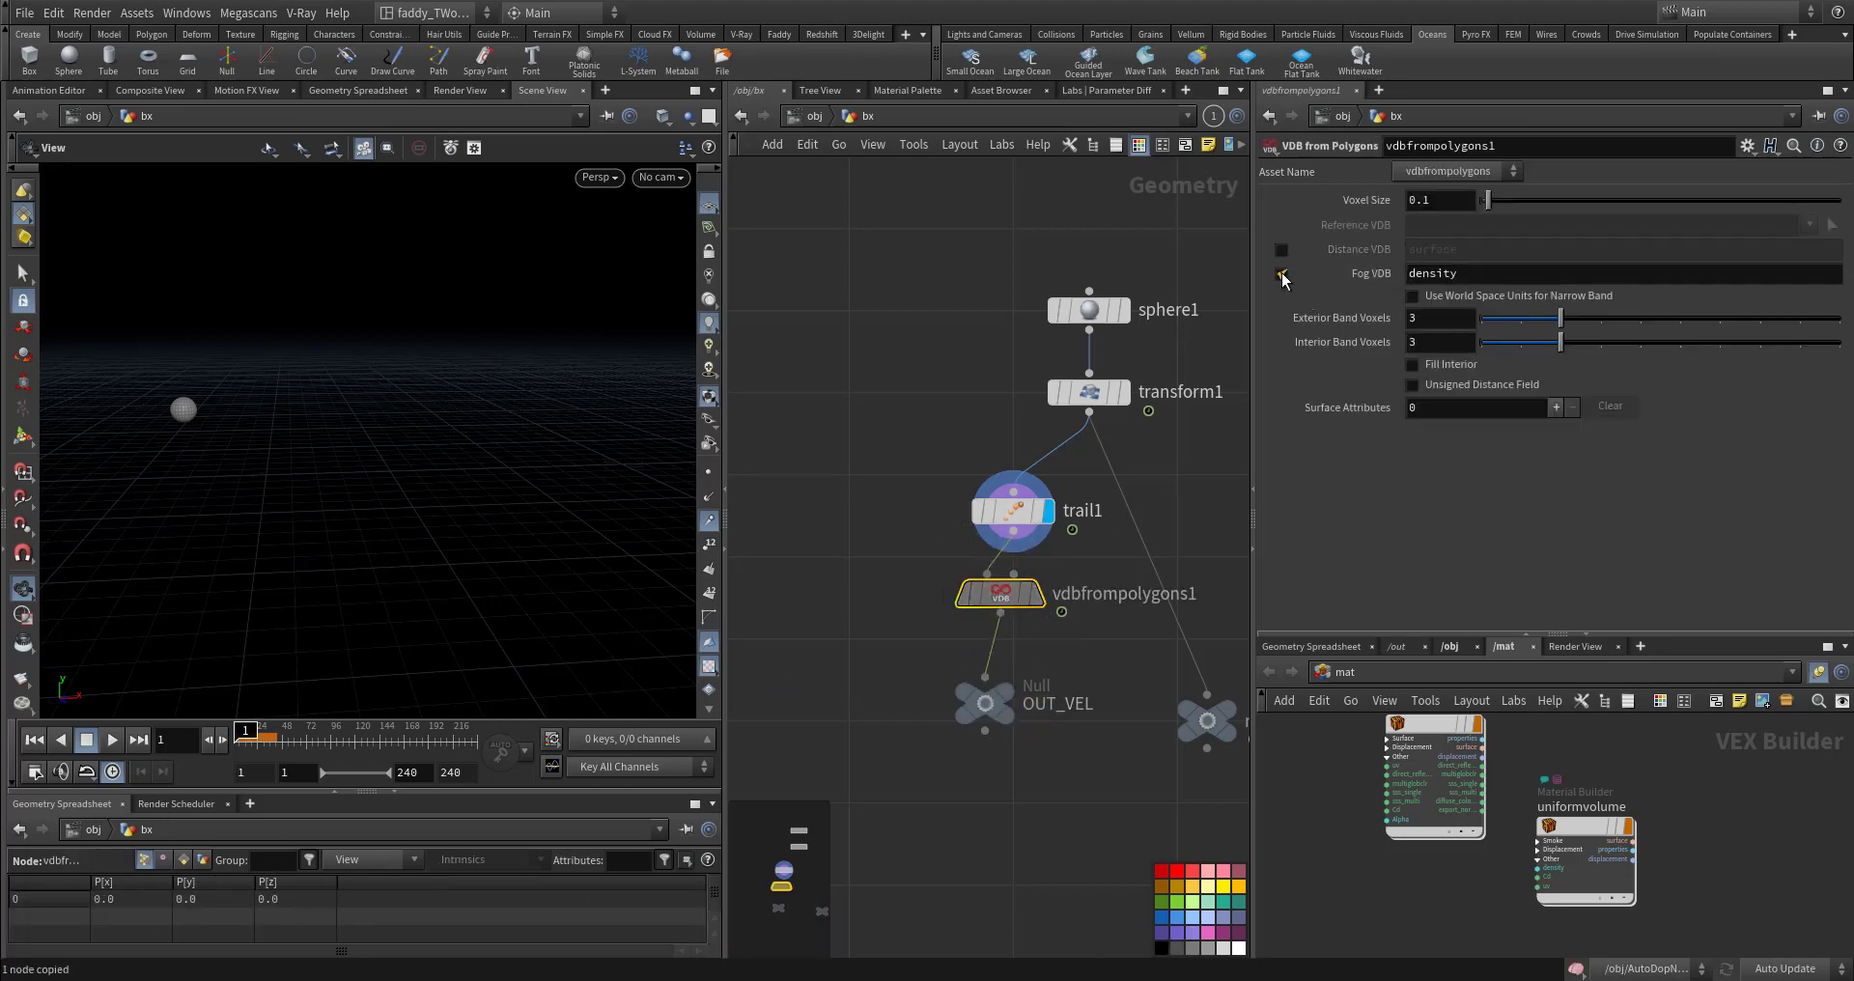
left_click(1554, 407)
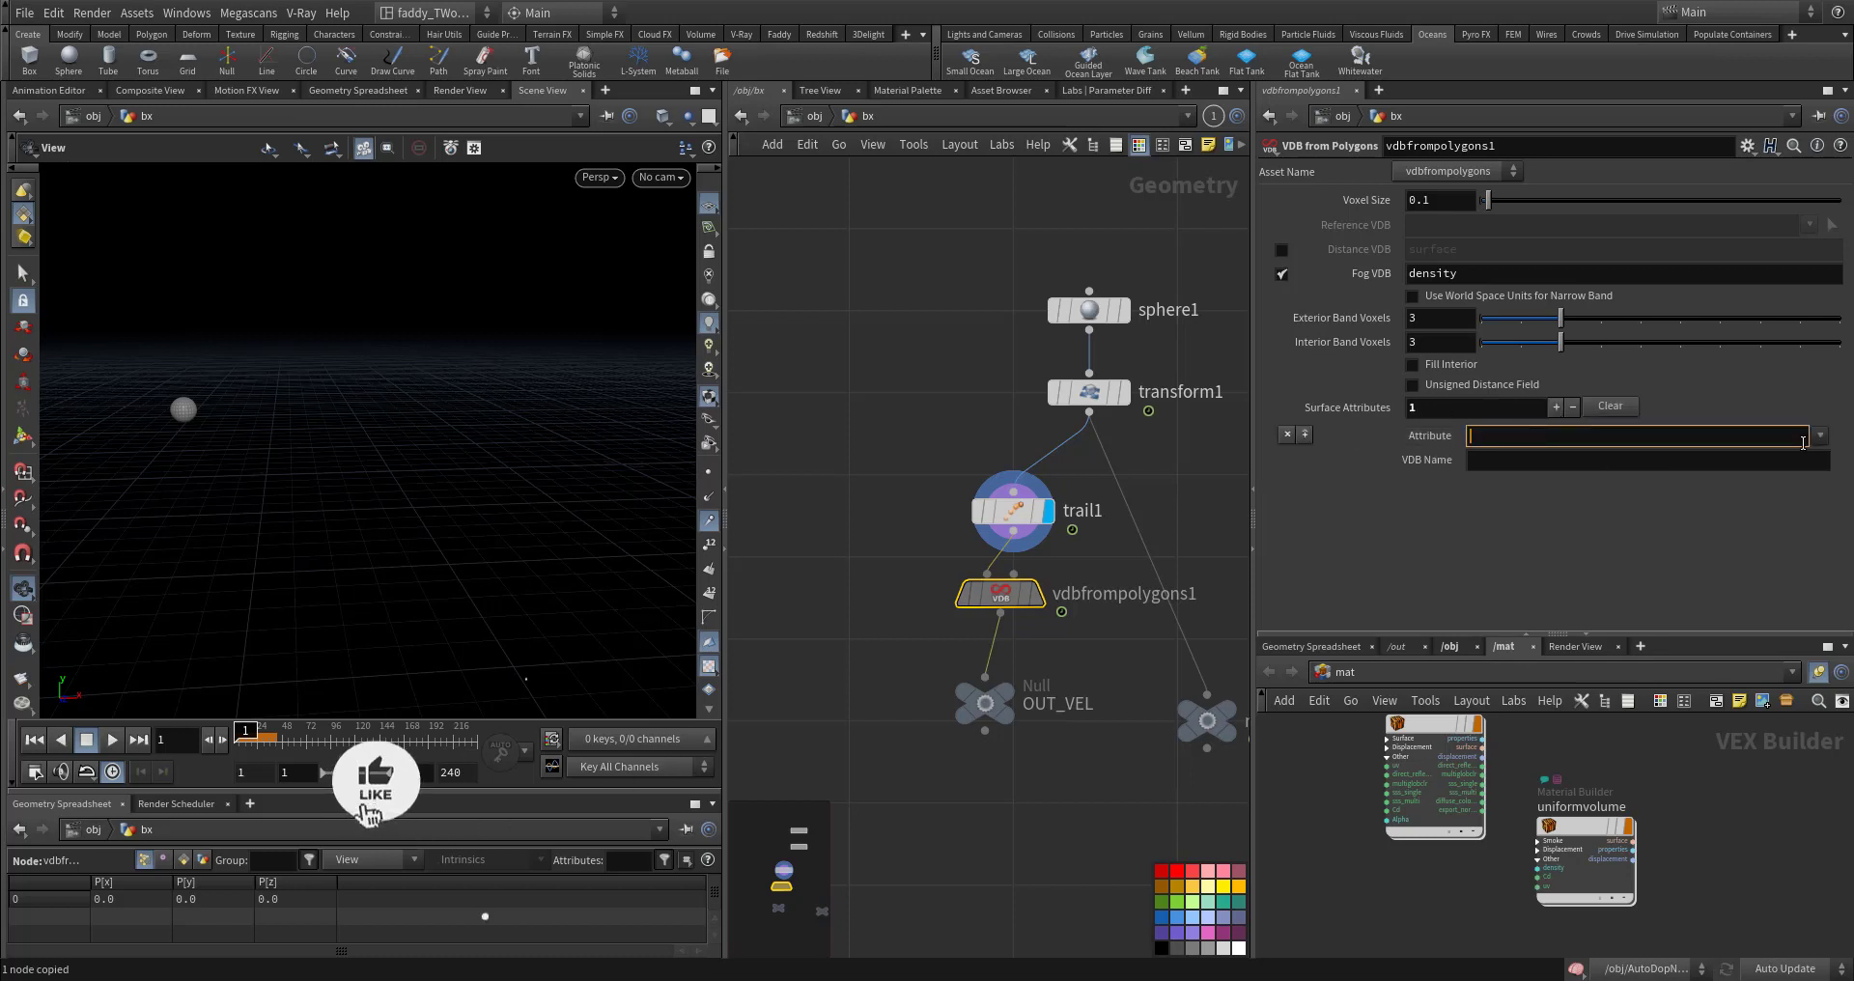
left_click(1819, 435)
left_click(1709, 460)
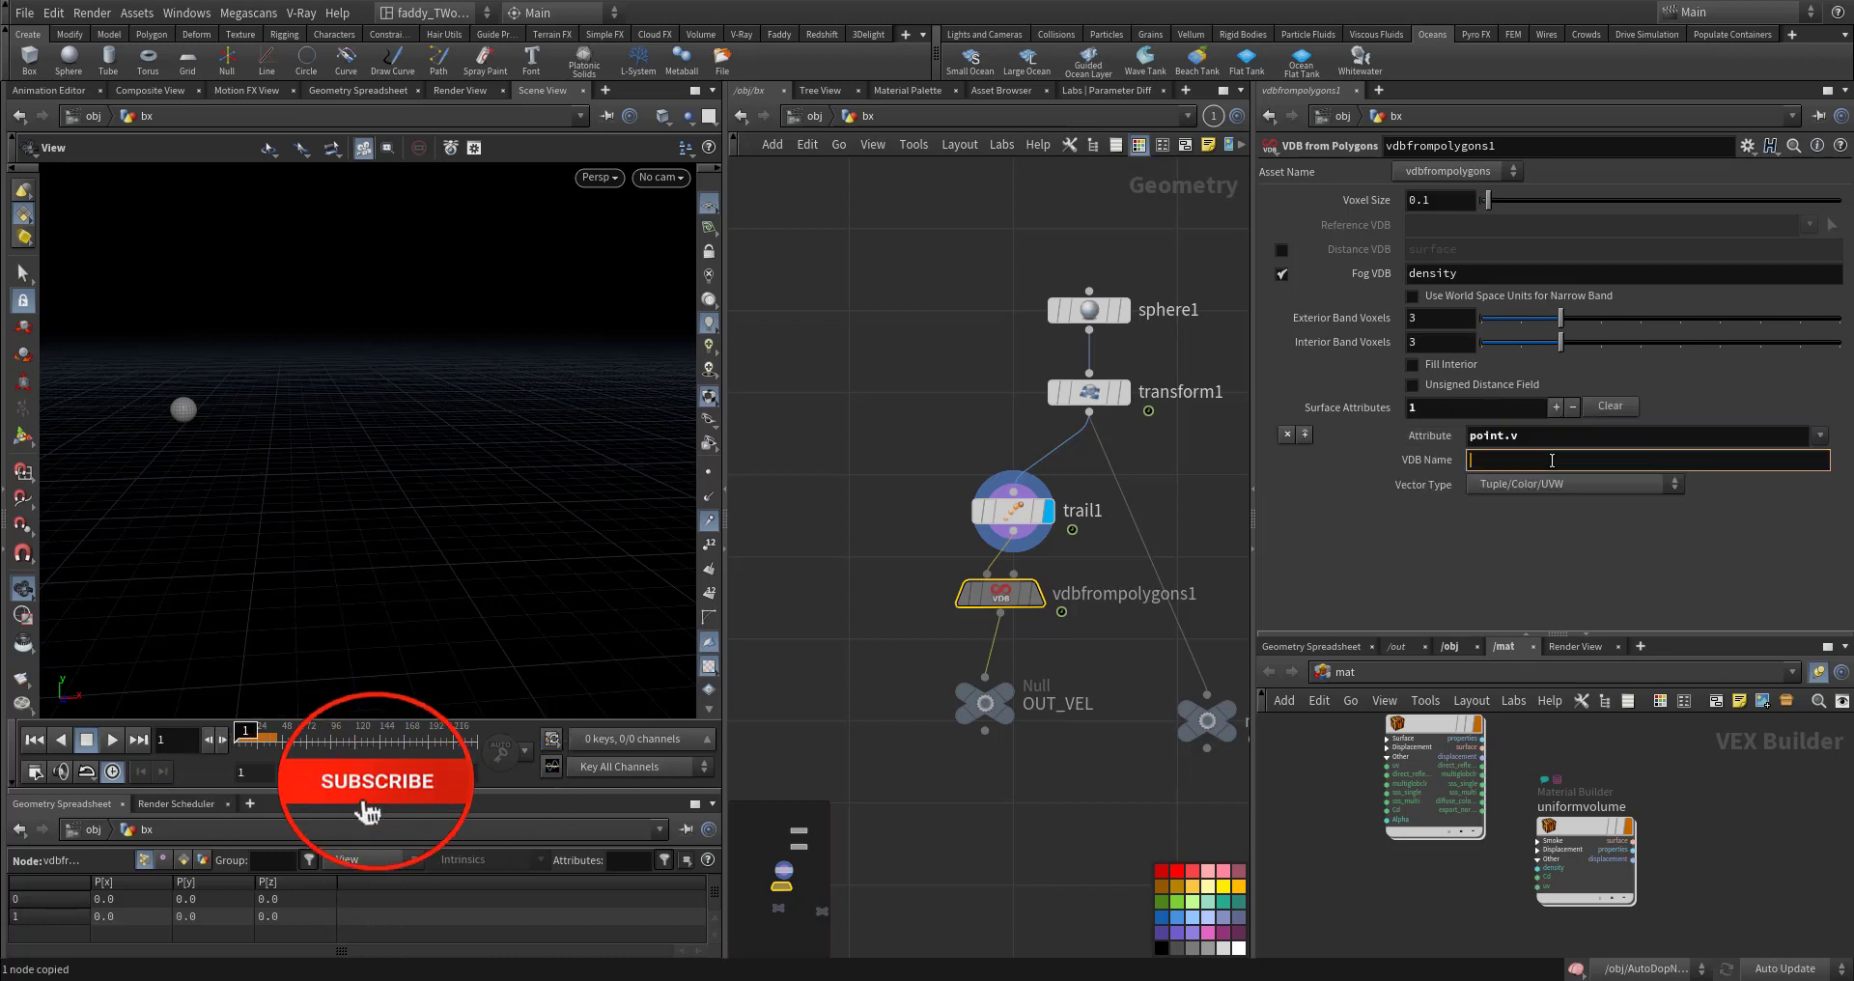
left_click(1545, 461)
type("v")
left_click(1545, 486)
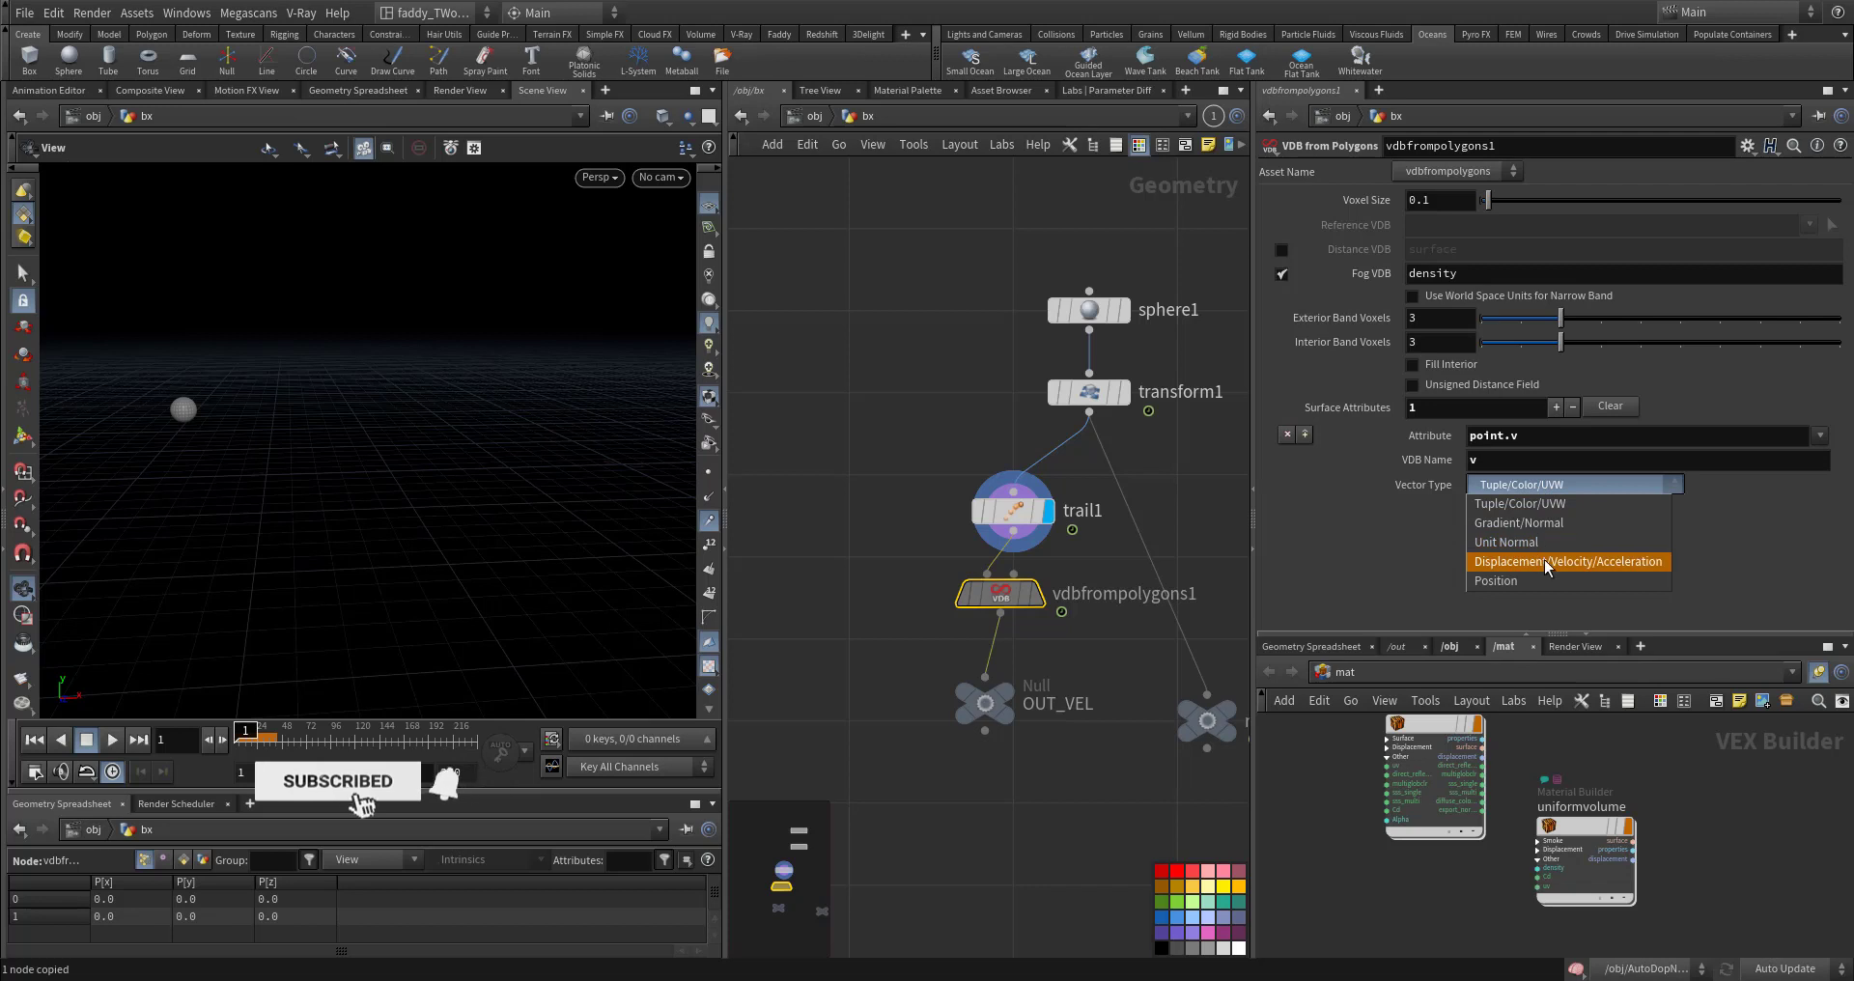
left_click(1536, 567)
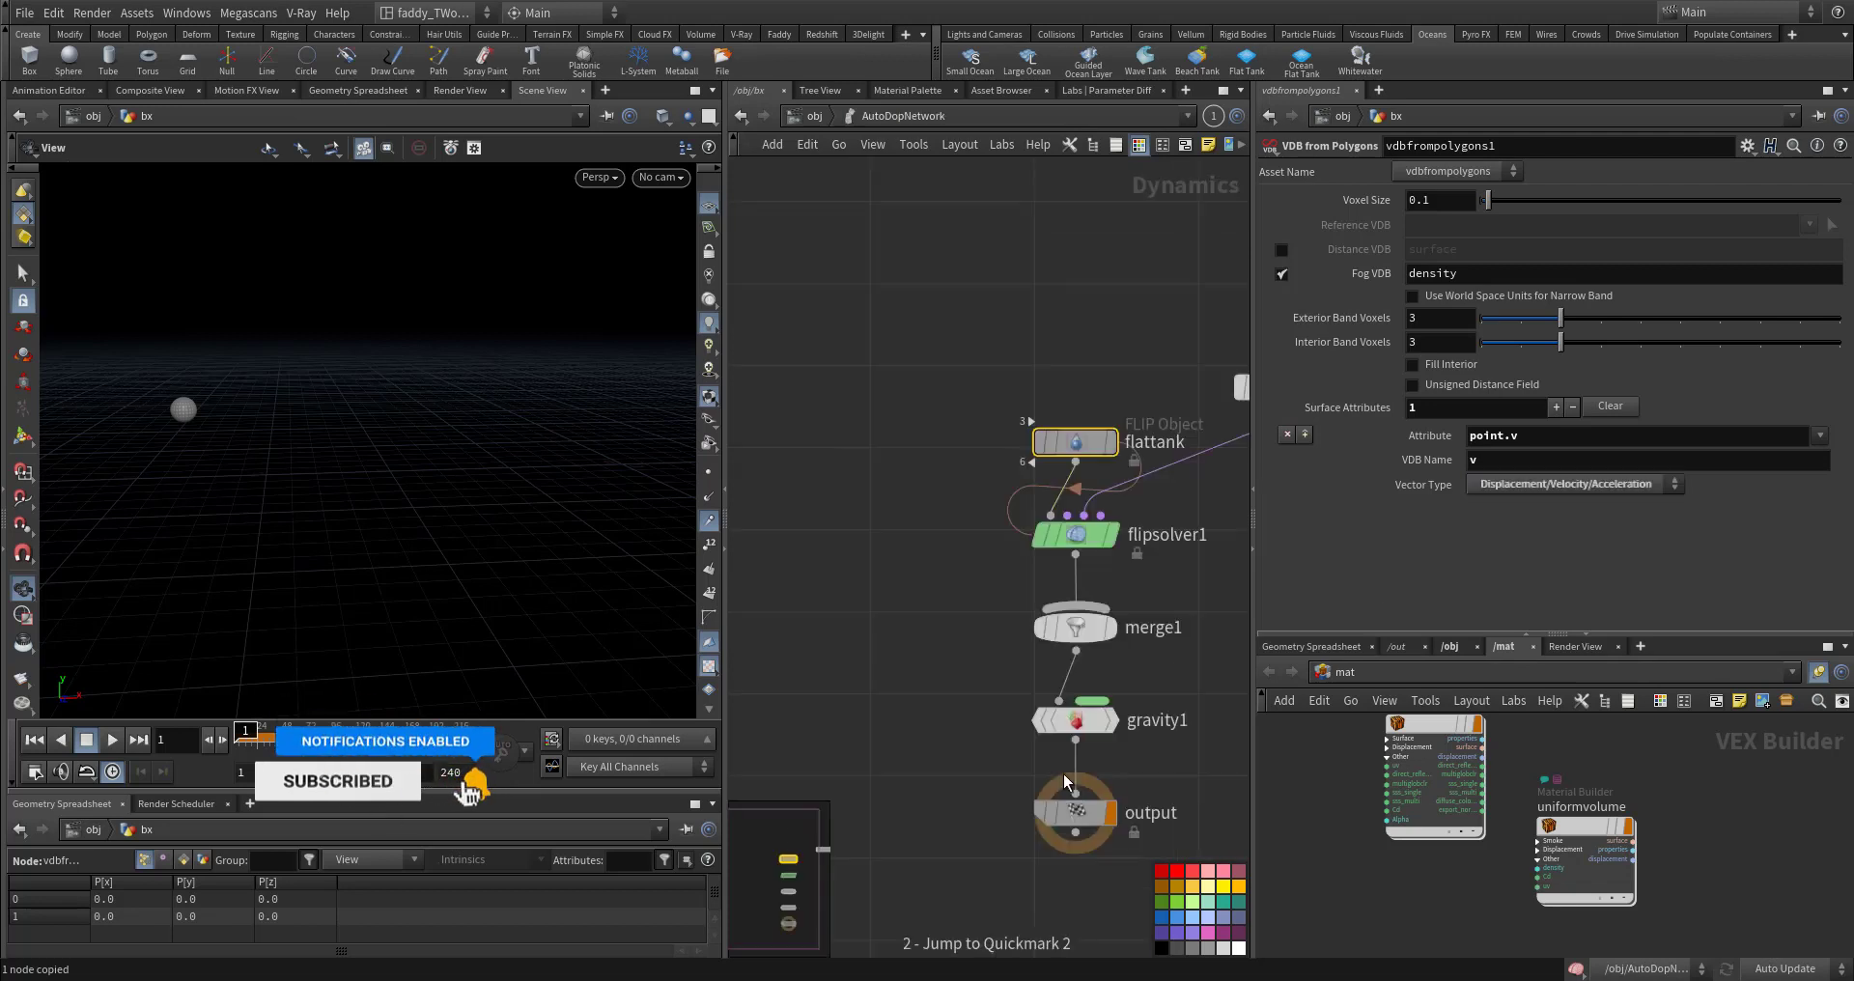
Step: Return to AutoDopNetwork, select volumesource1, play the simulation to check the velocity's effect, and go back to the first frame
key("2")
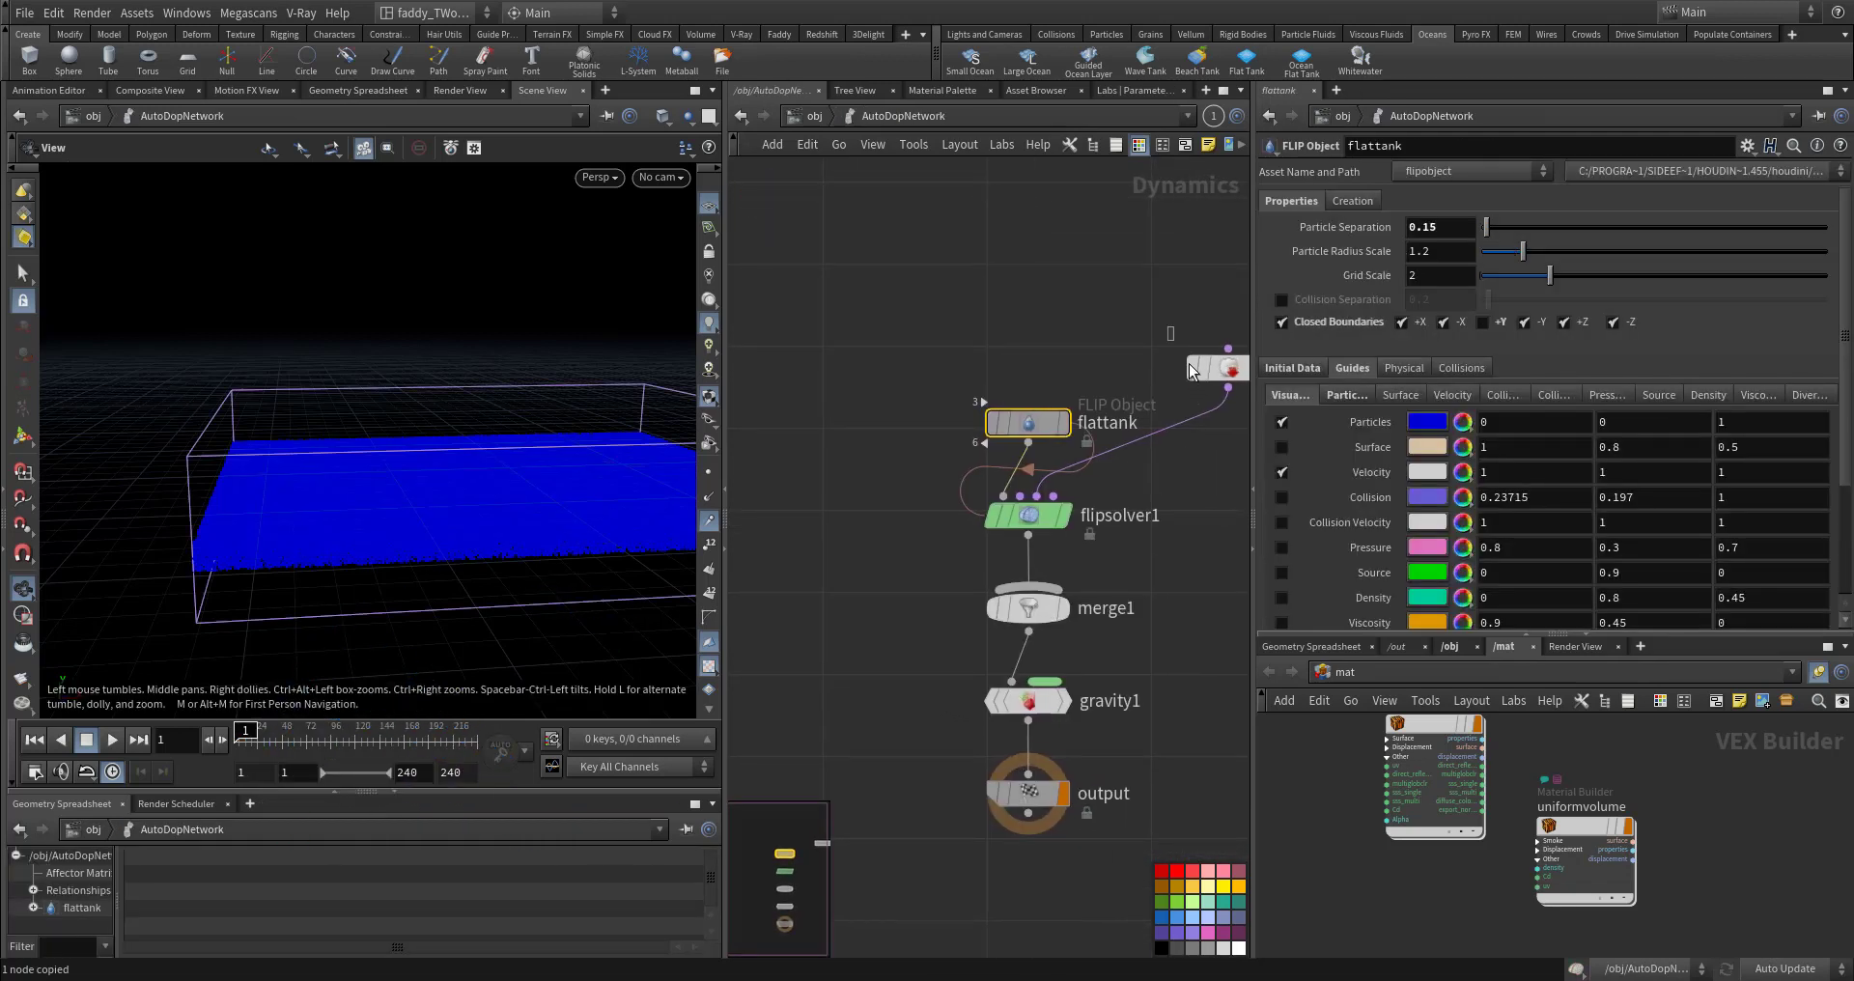
left_click(1195, 369)
middle_click_drag(1063, 327, 982, 313)
key("Up")
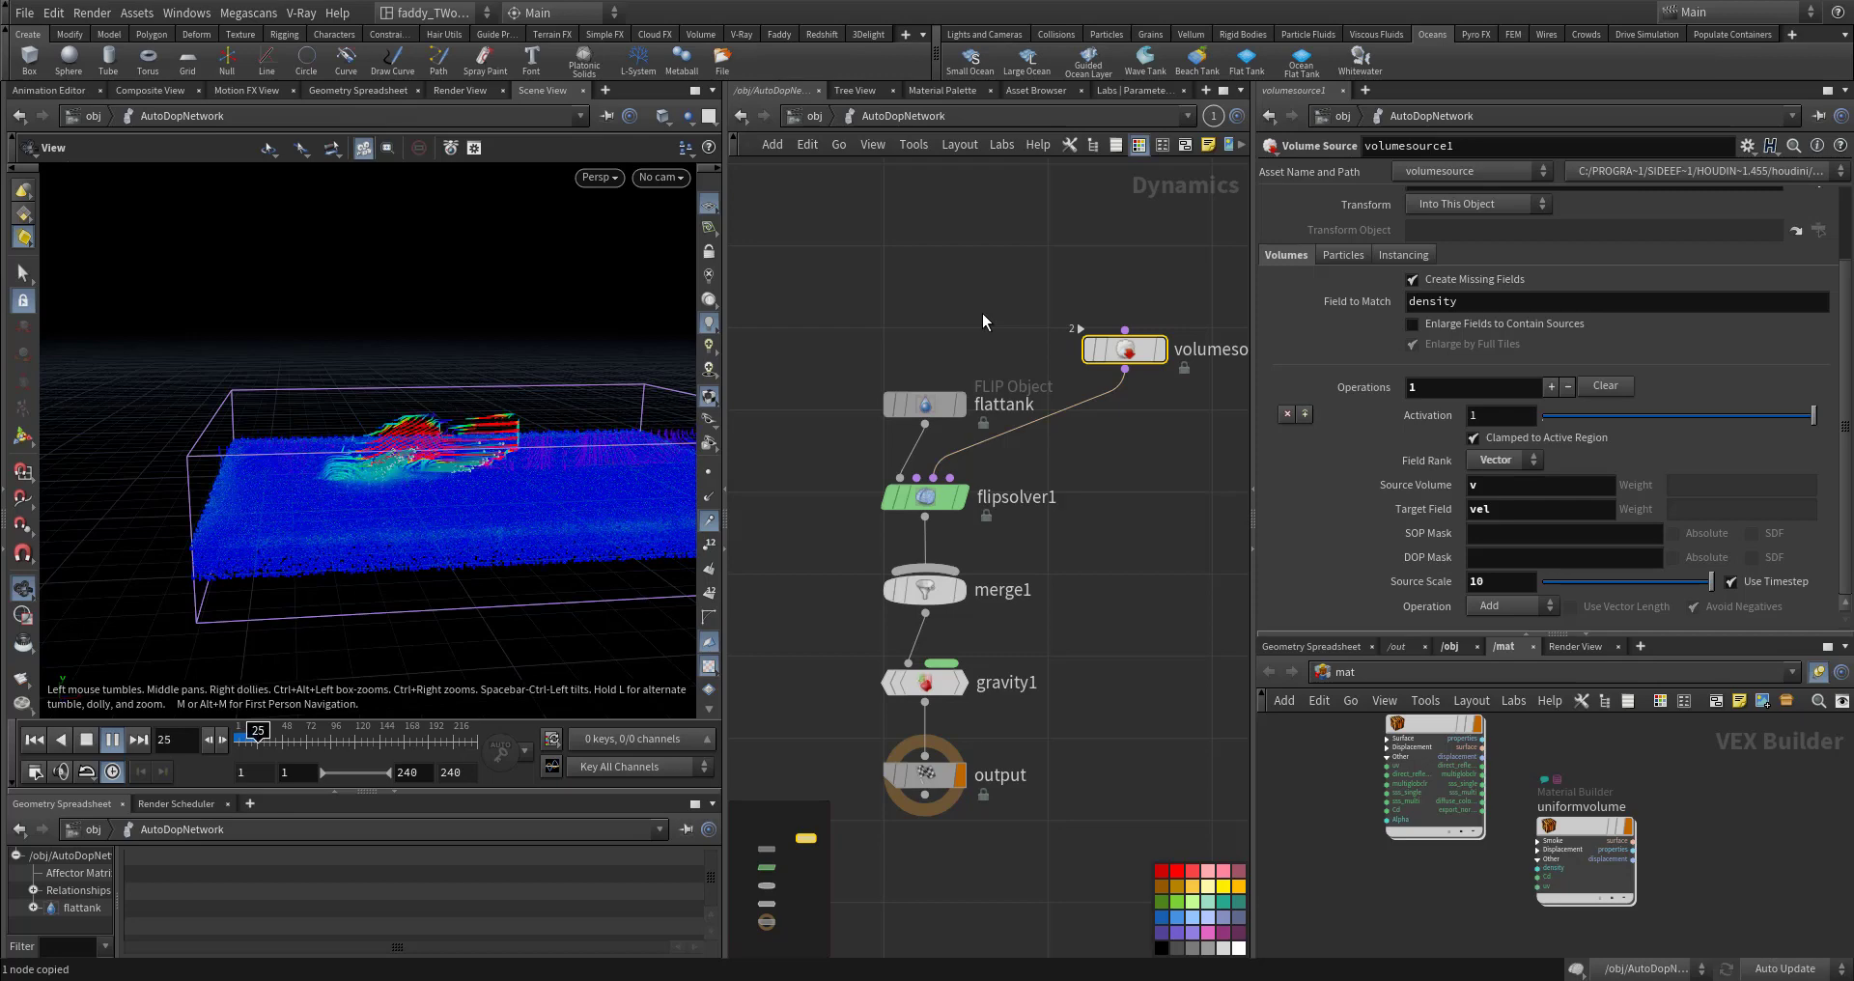
key("ctrl+Up")
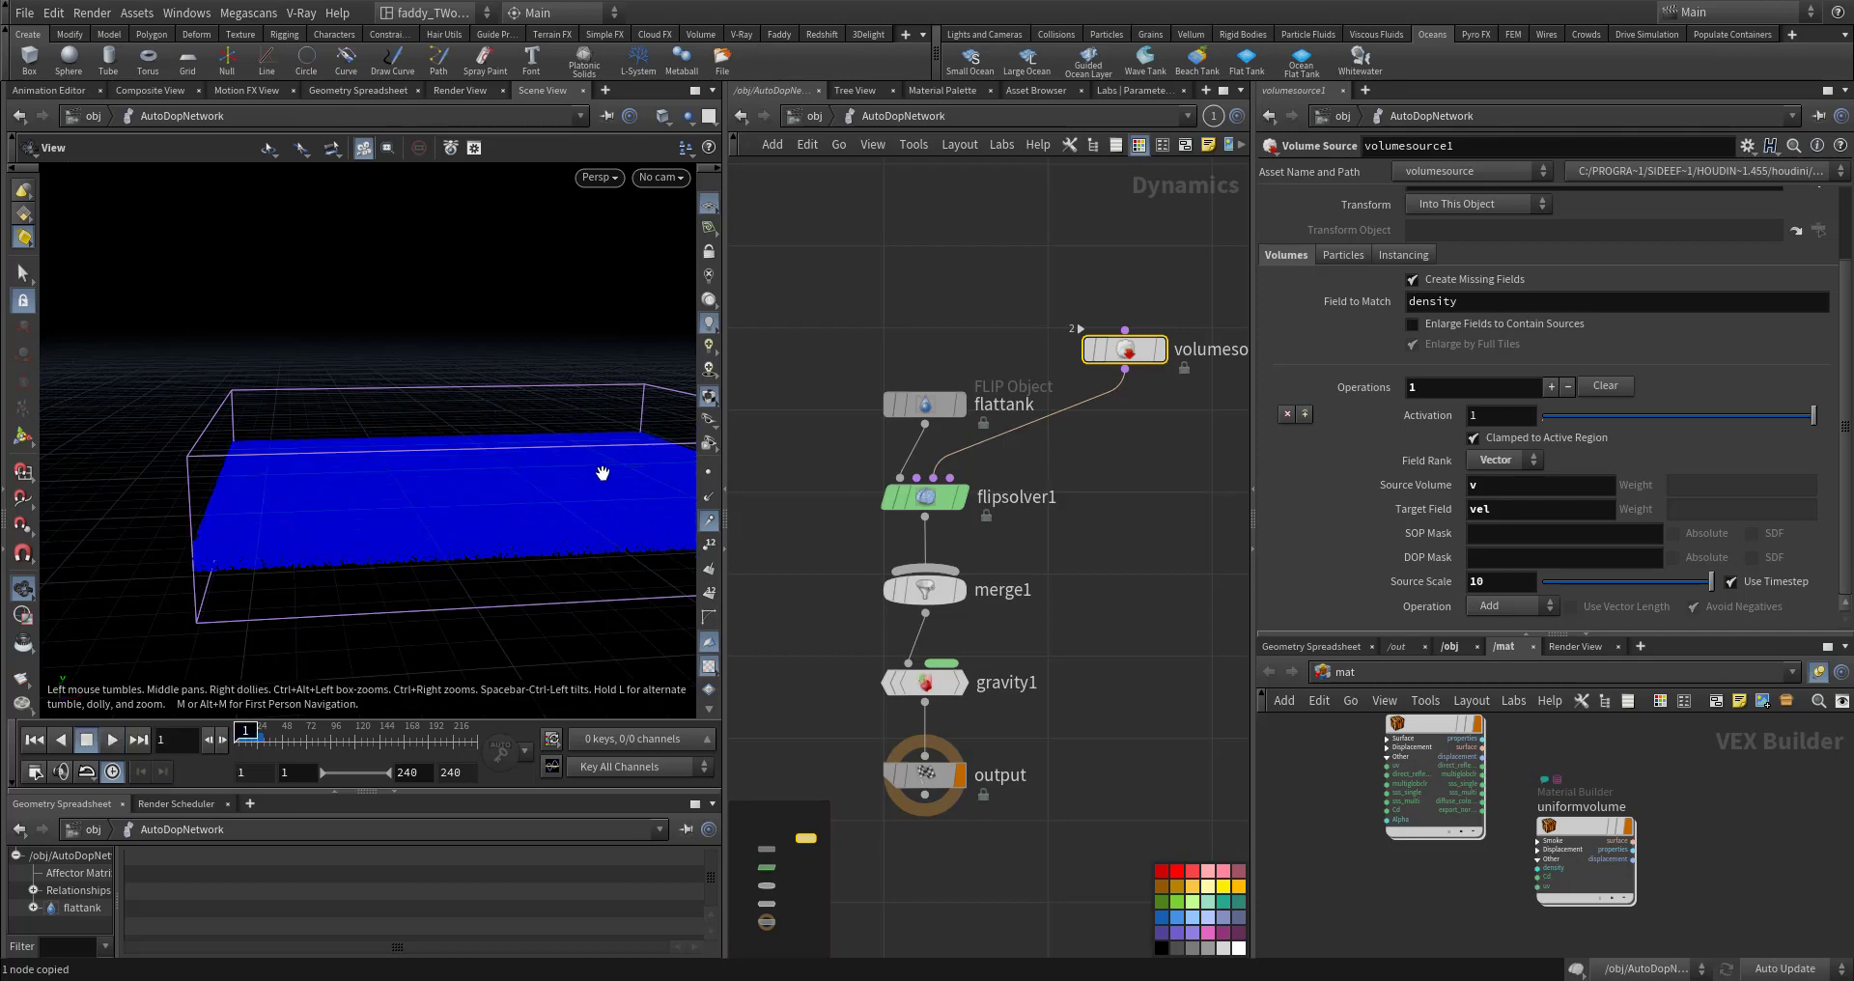
Step: Enlarge the scene view and replay the simulation from several angles to examine the velocity field above the water, ending at the first frame
left_click(695, 90)
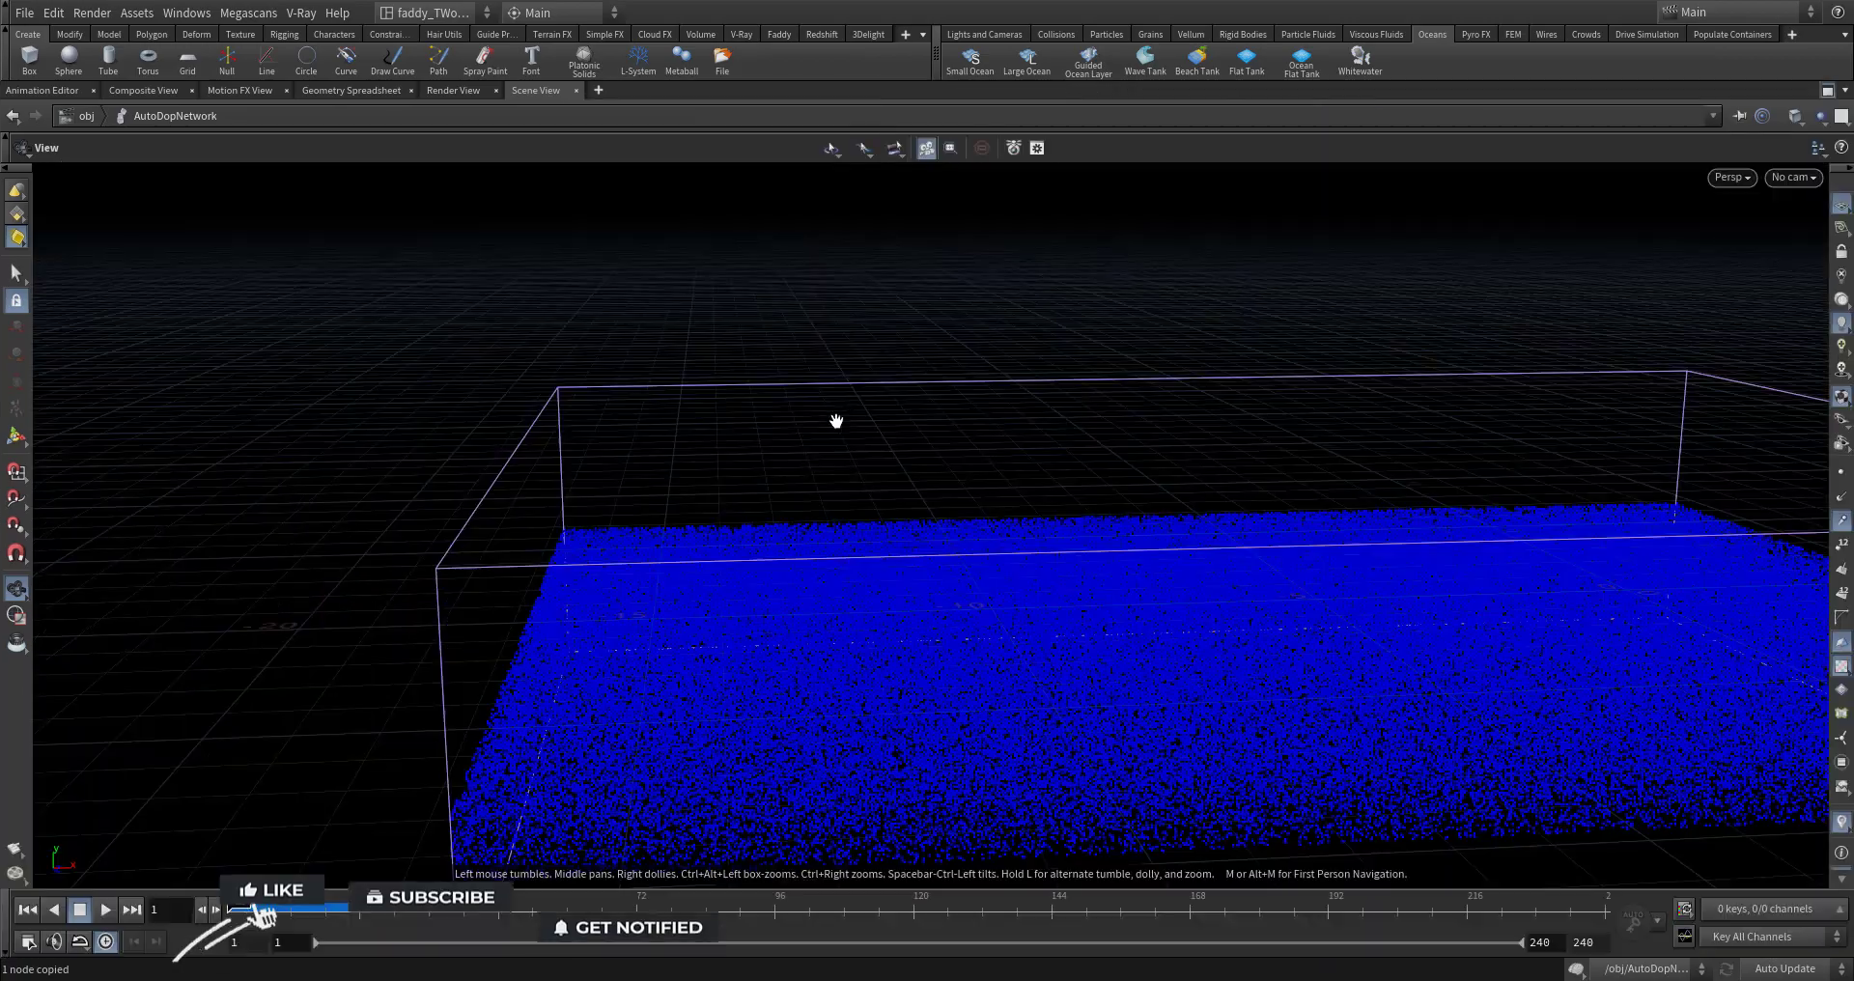
left_click_drag(870, 474, 1583, 817)
key("Up")
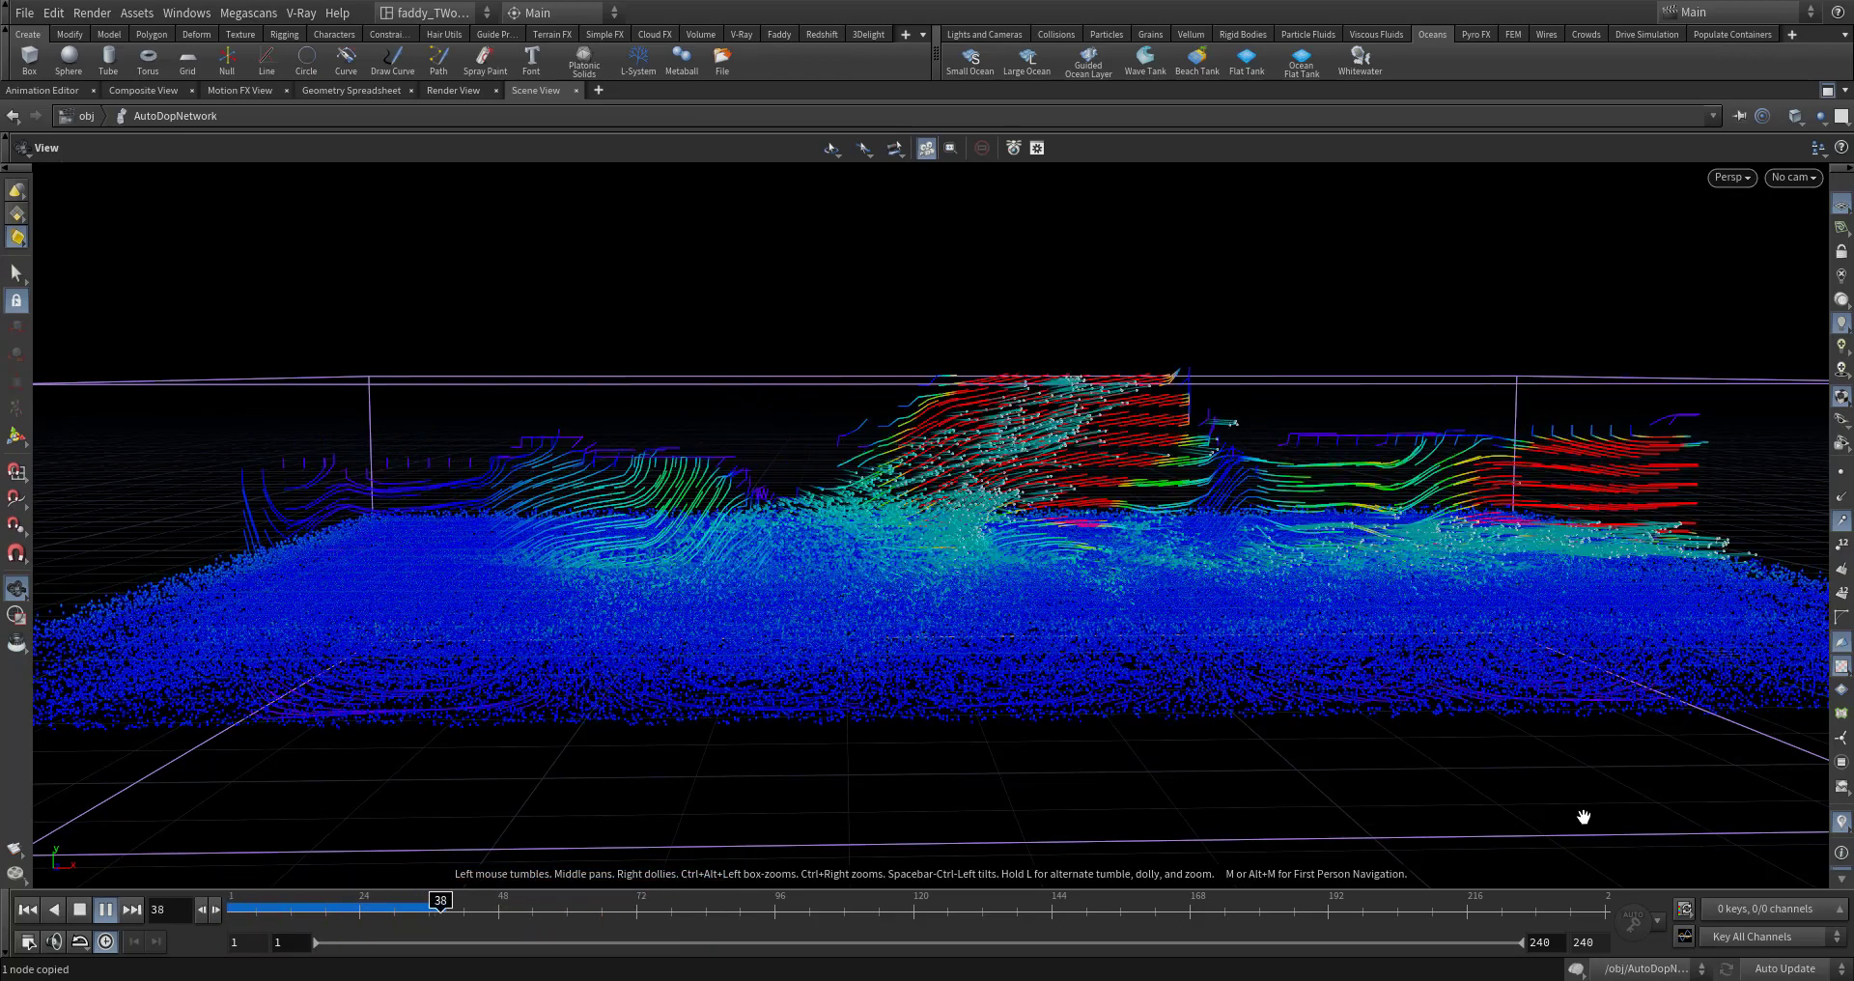
key("ctrl+Up")
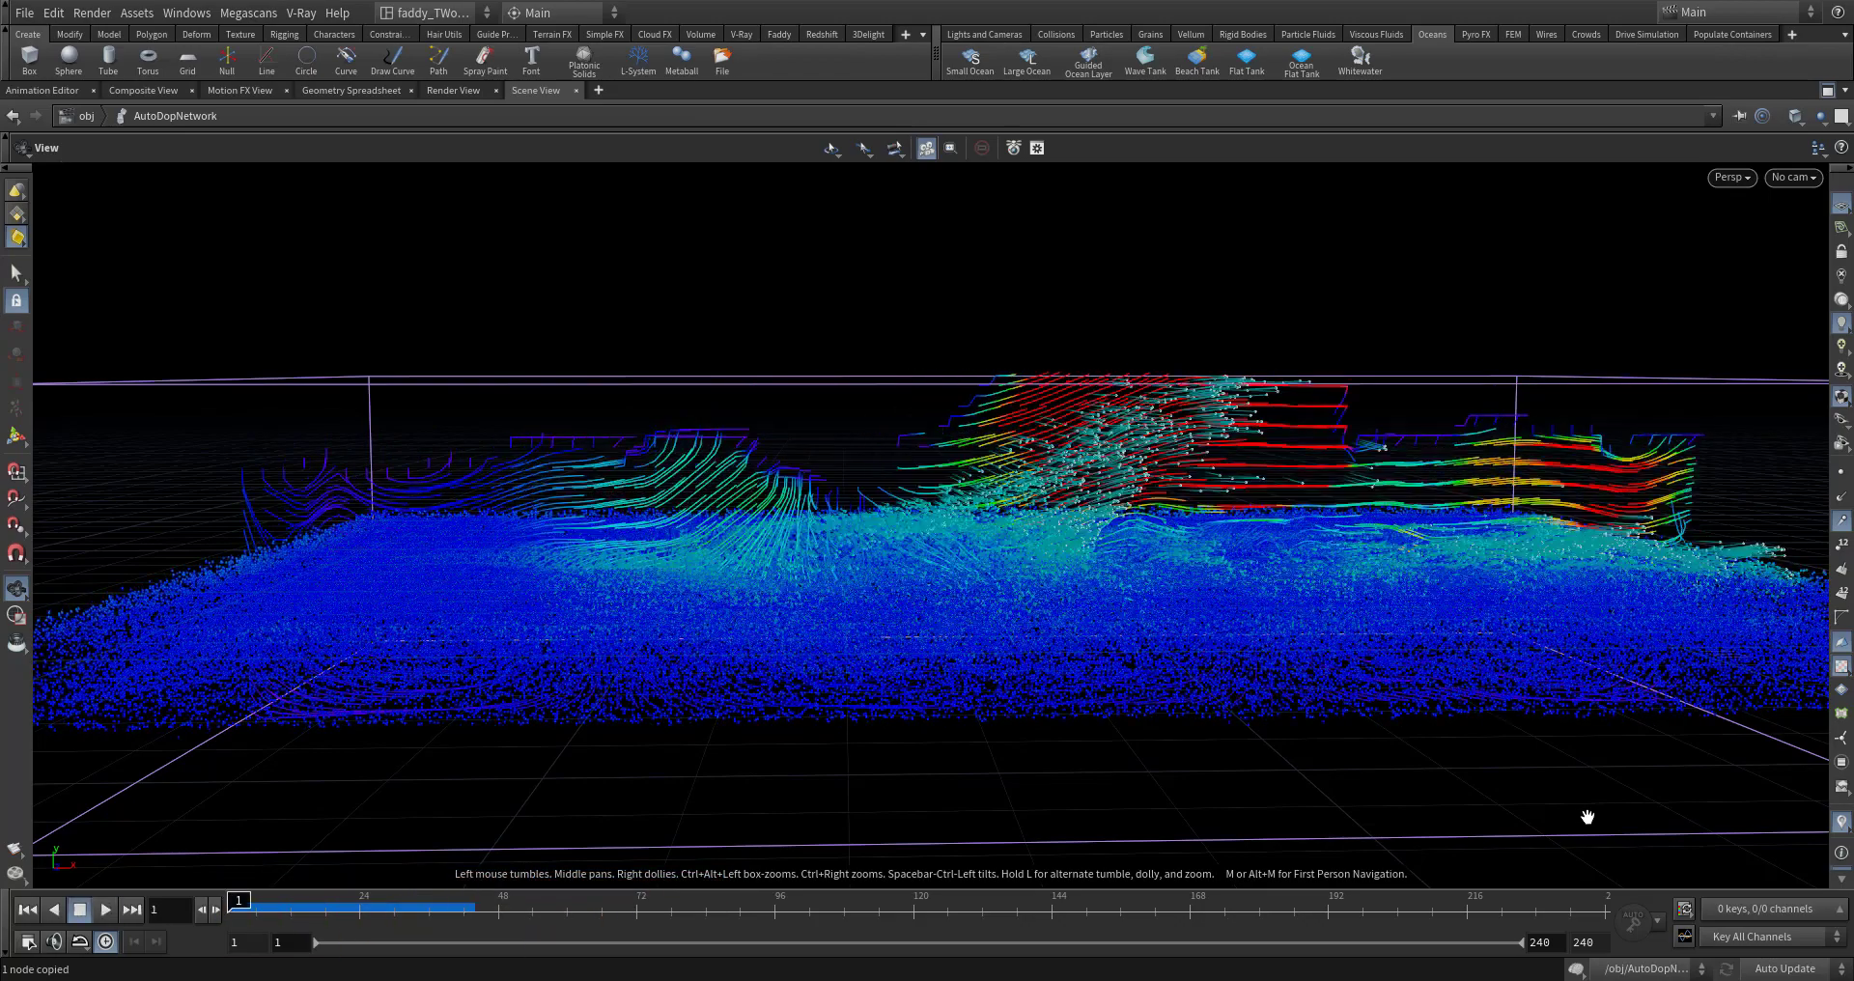
key("Up")
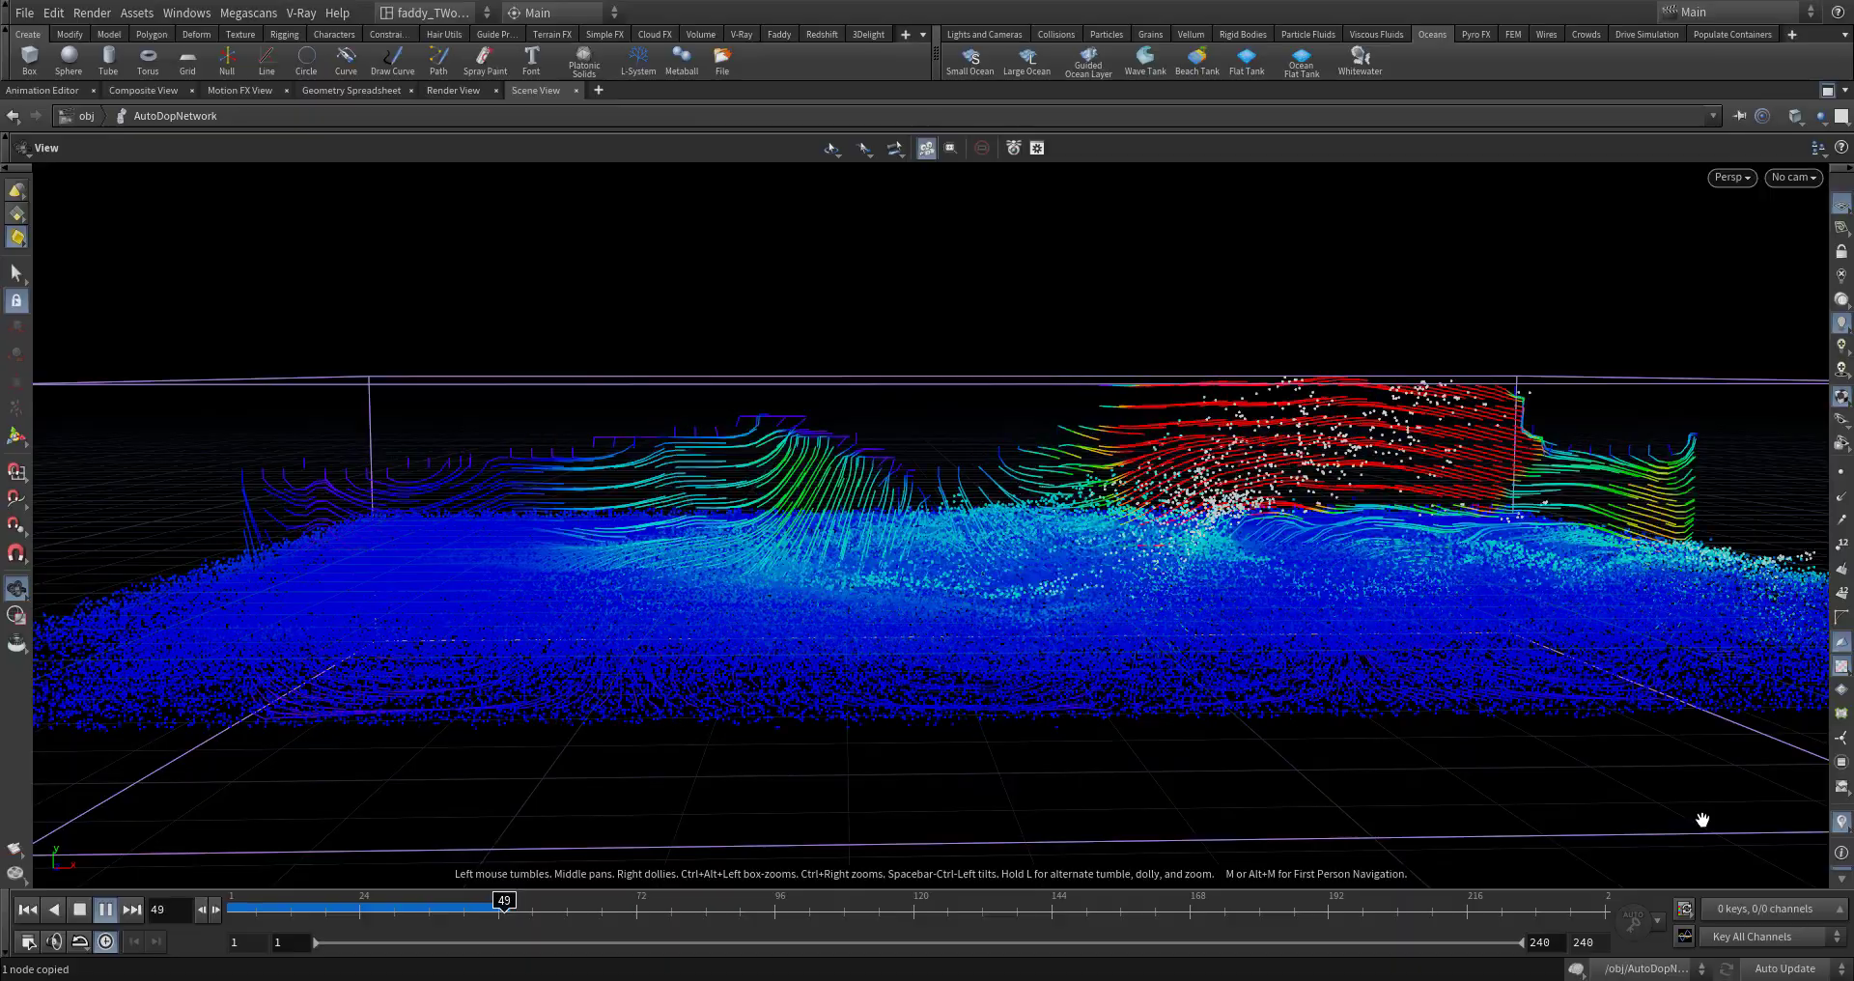
key("Up")
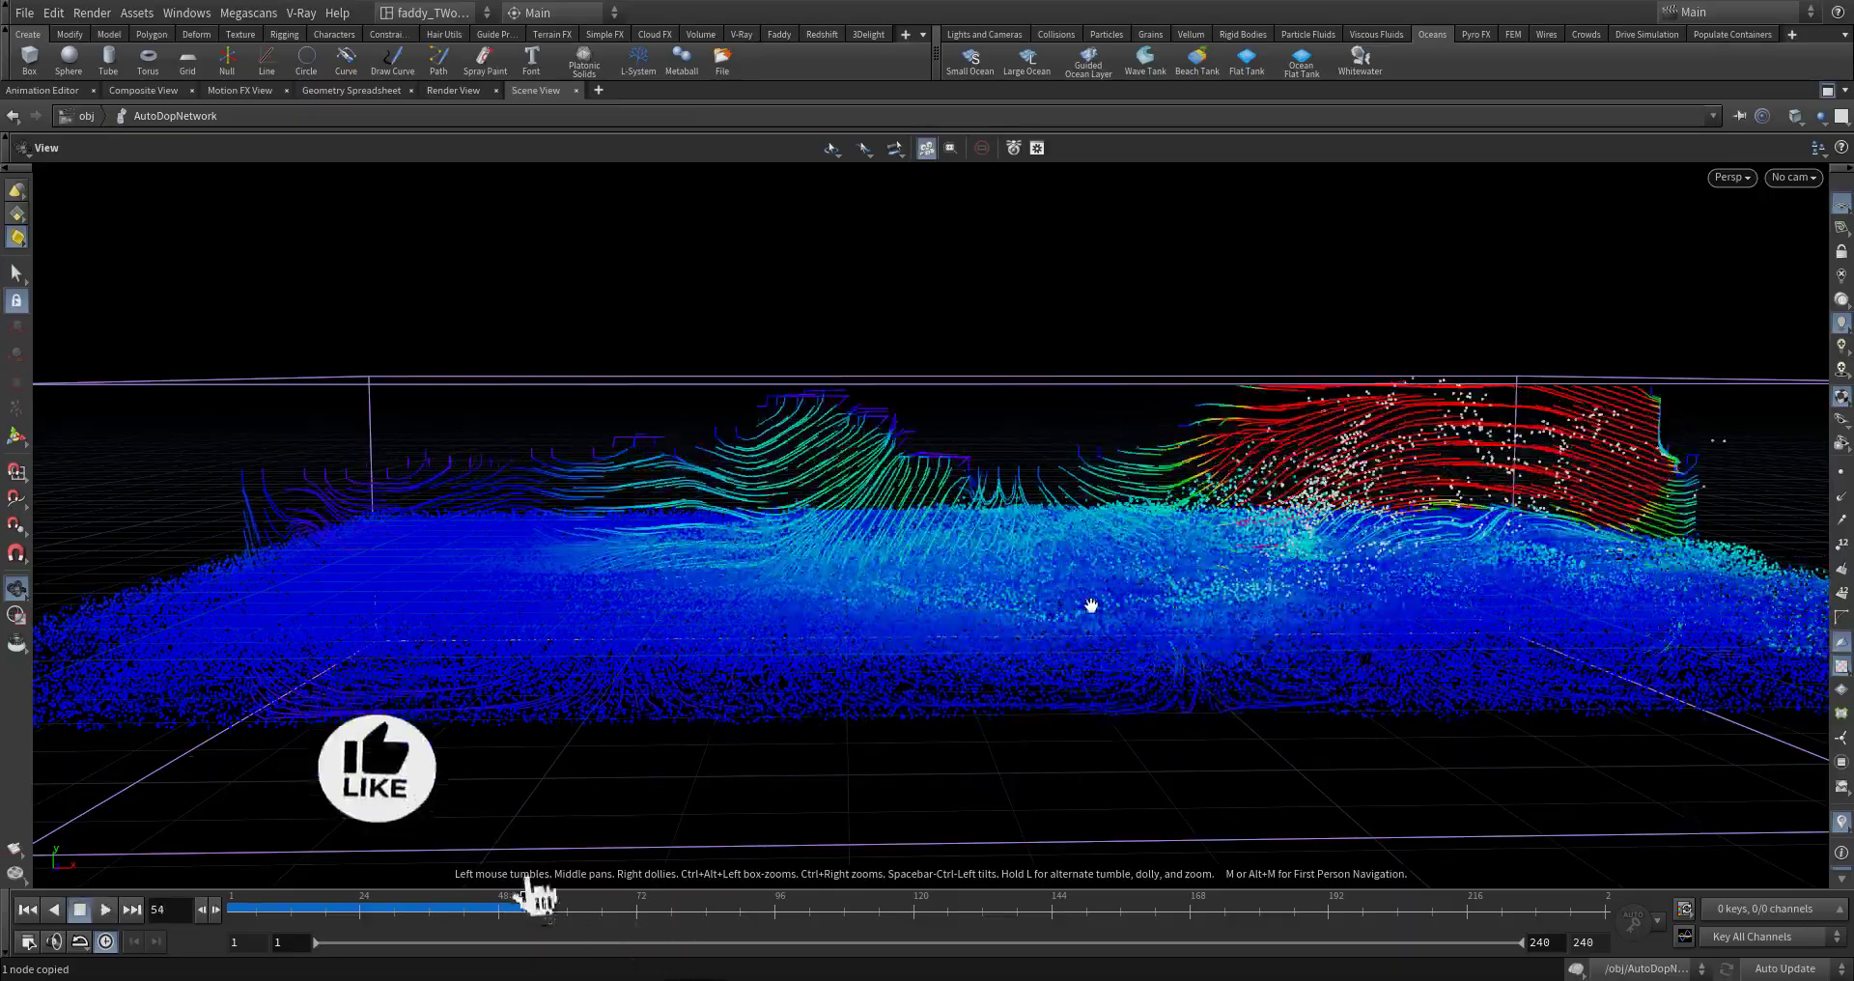
left_click_drag(1092, 604, 1149, 704)
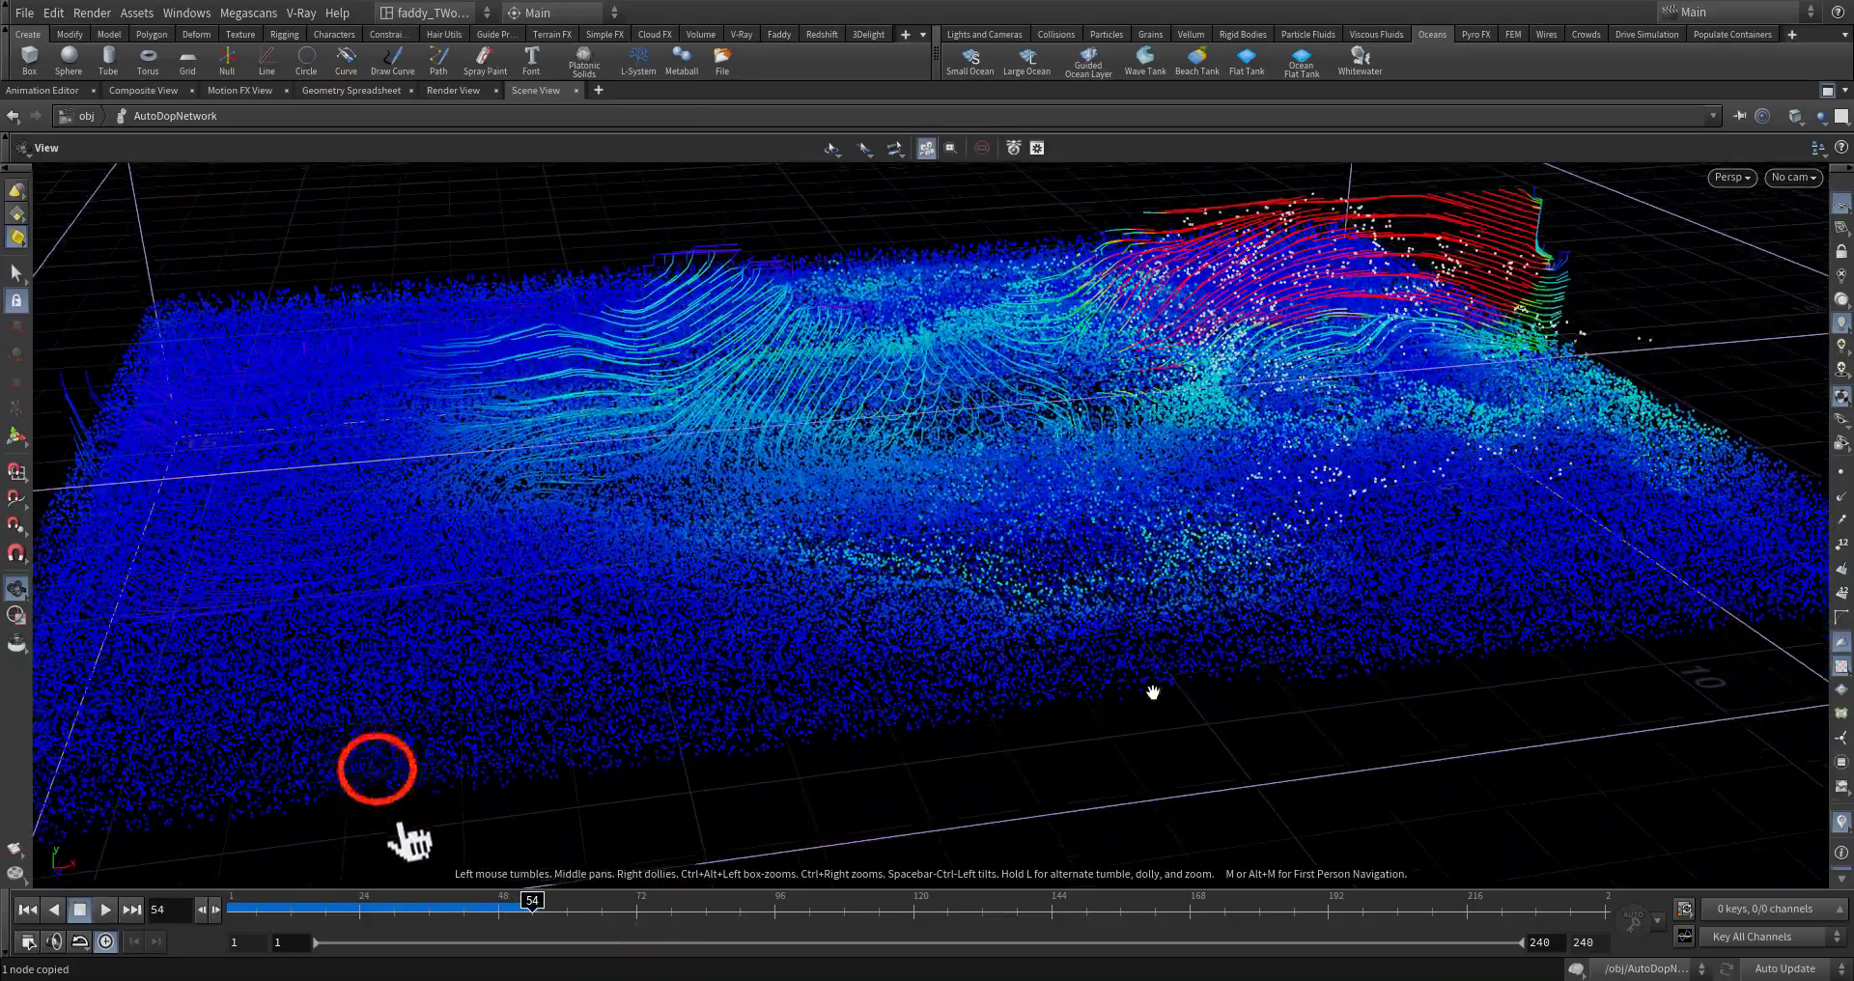
key("ctrl+Up")
key("Up")
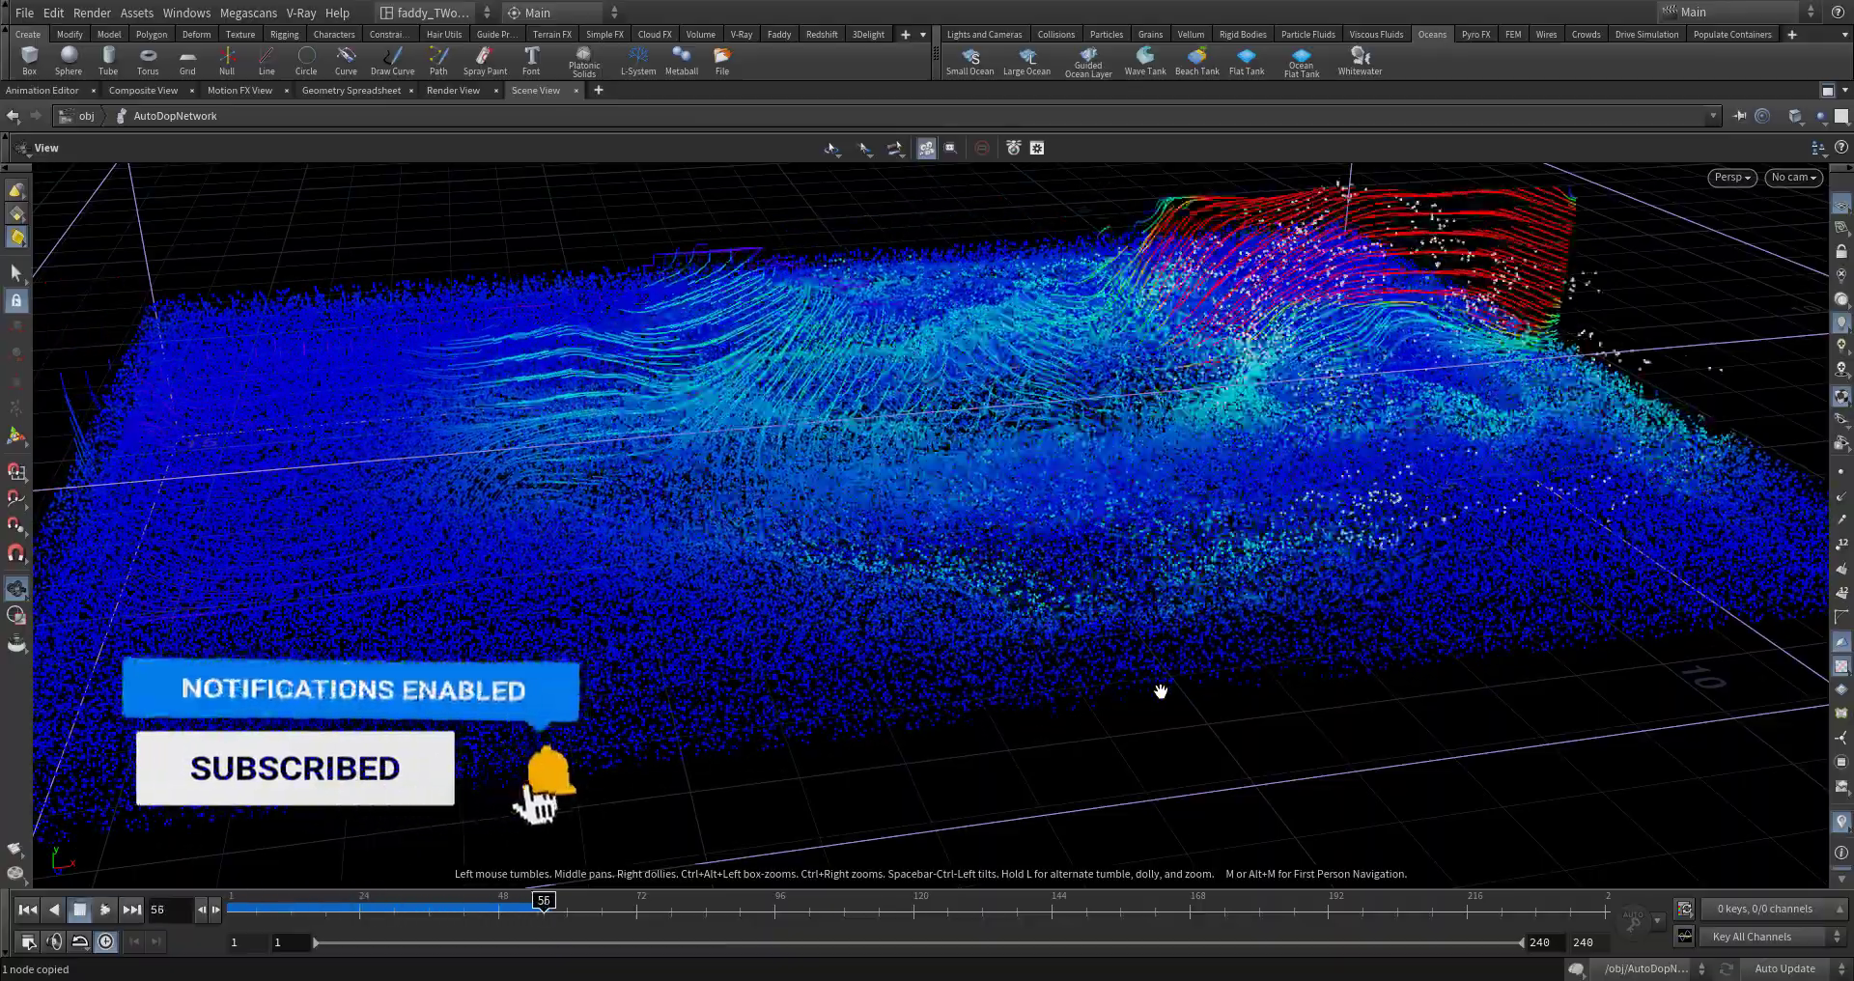
key("Up")
key("ctrl+Up")
Step: Restore the multi-pane layout, set volumesource1's DOP Mask to surface, and test playback before returning to the first frame
left_click(1827, 91)
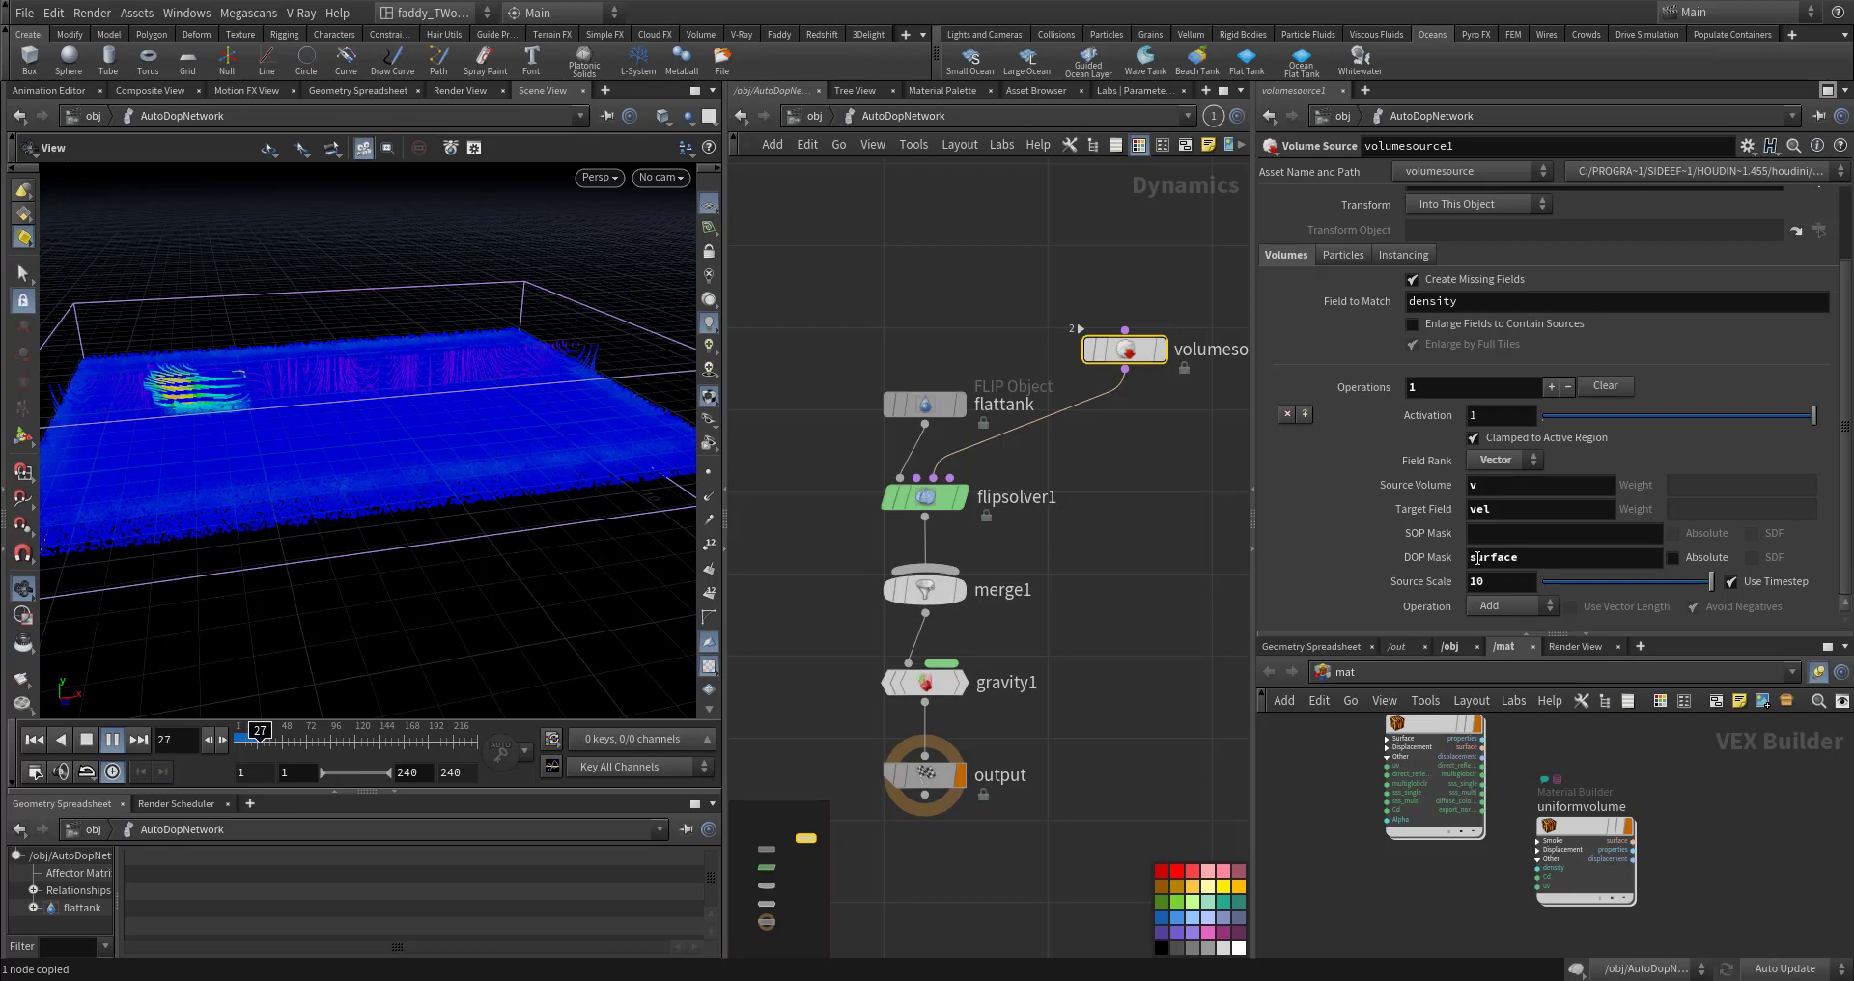
key("ctrl+Up")
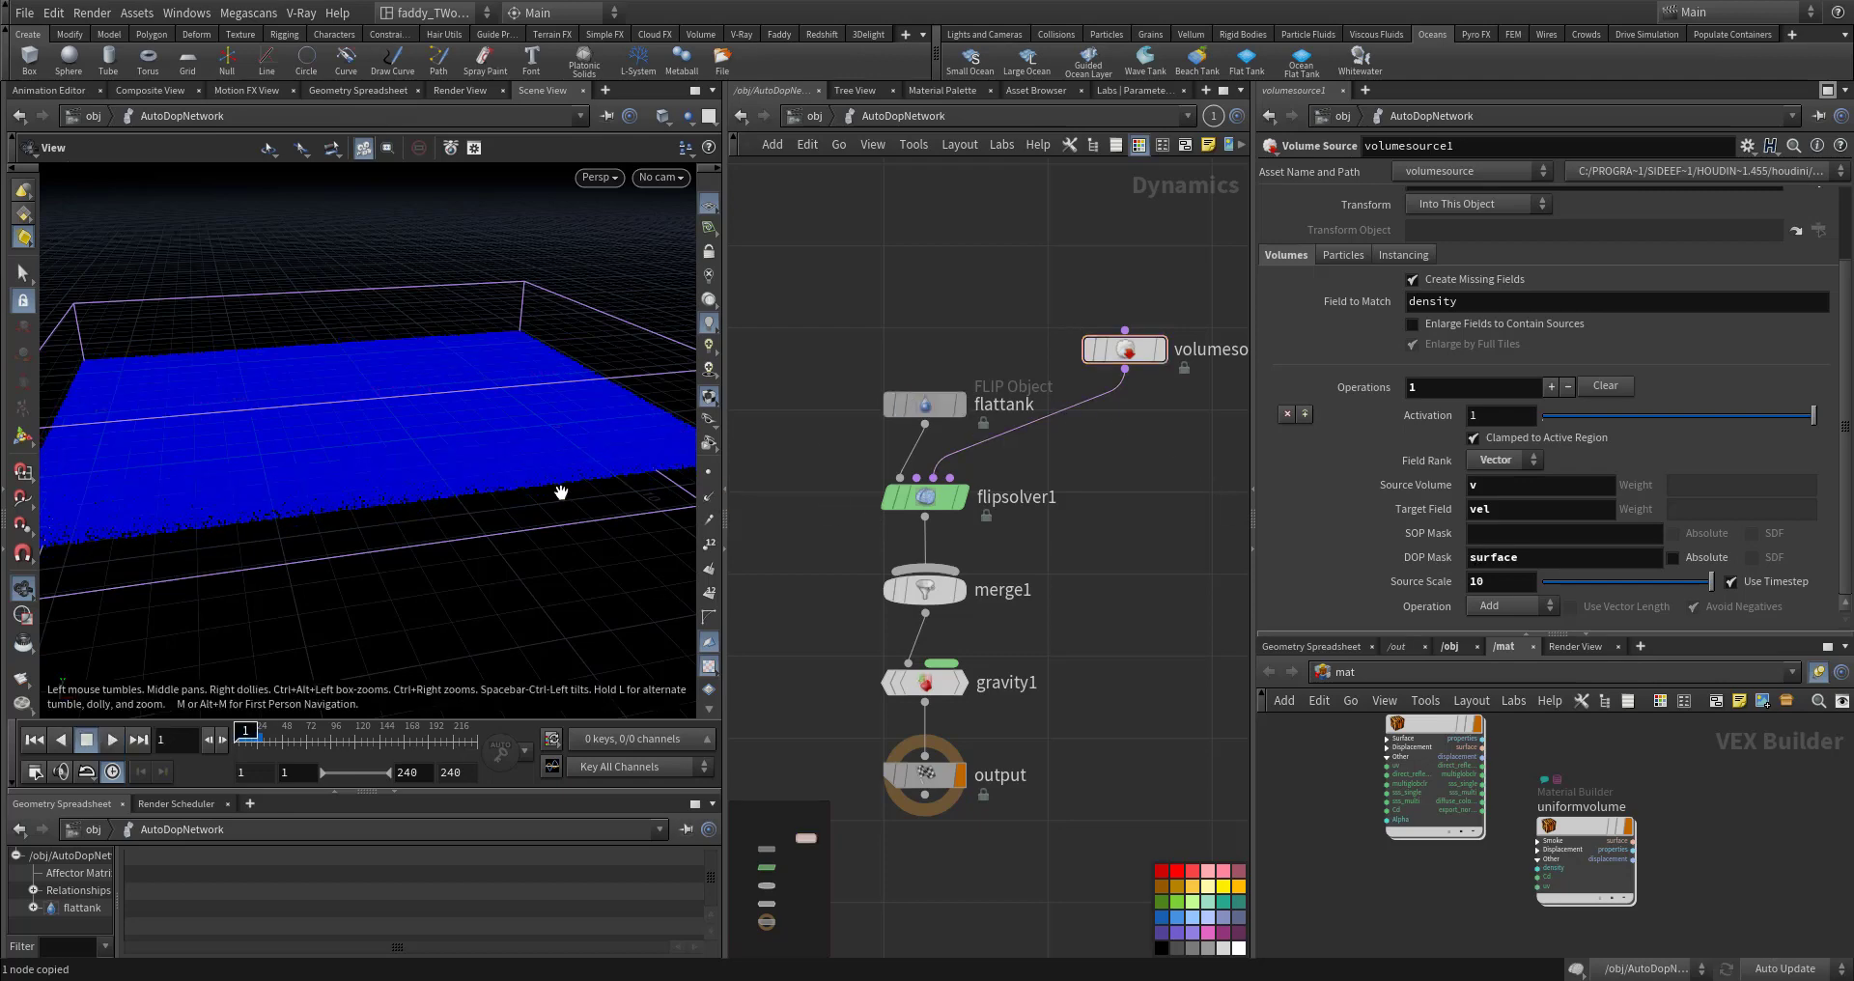
Step: Select flipsolver1 and lengthen its volume limits box along X using the viewport handles
key("Return")
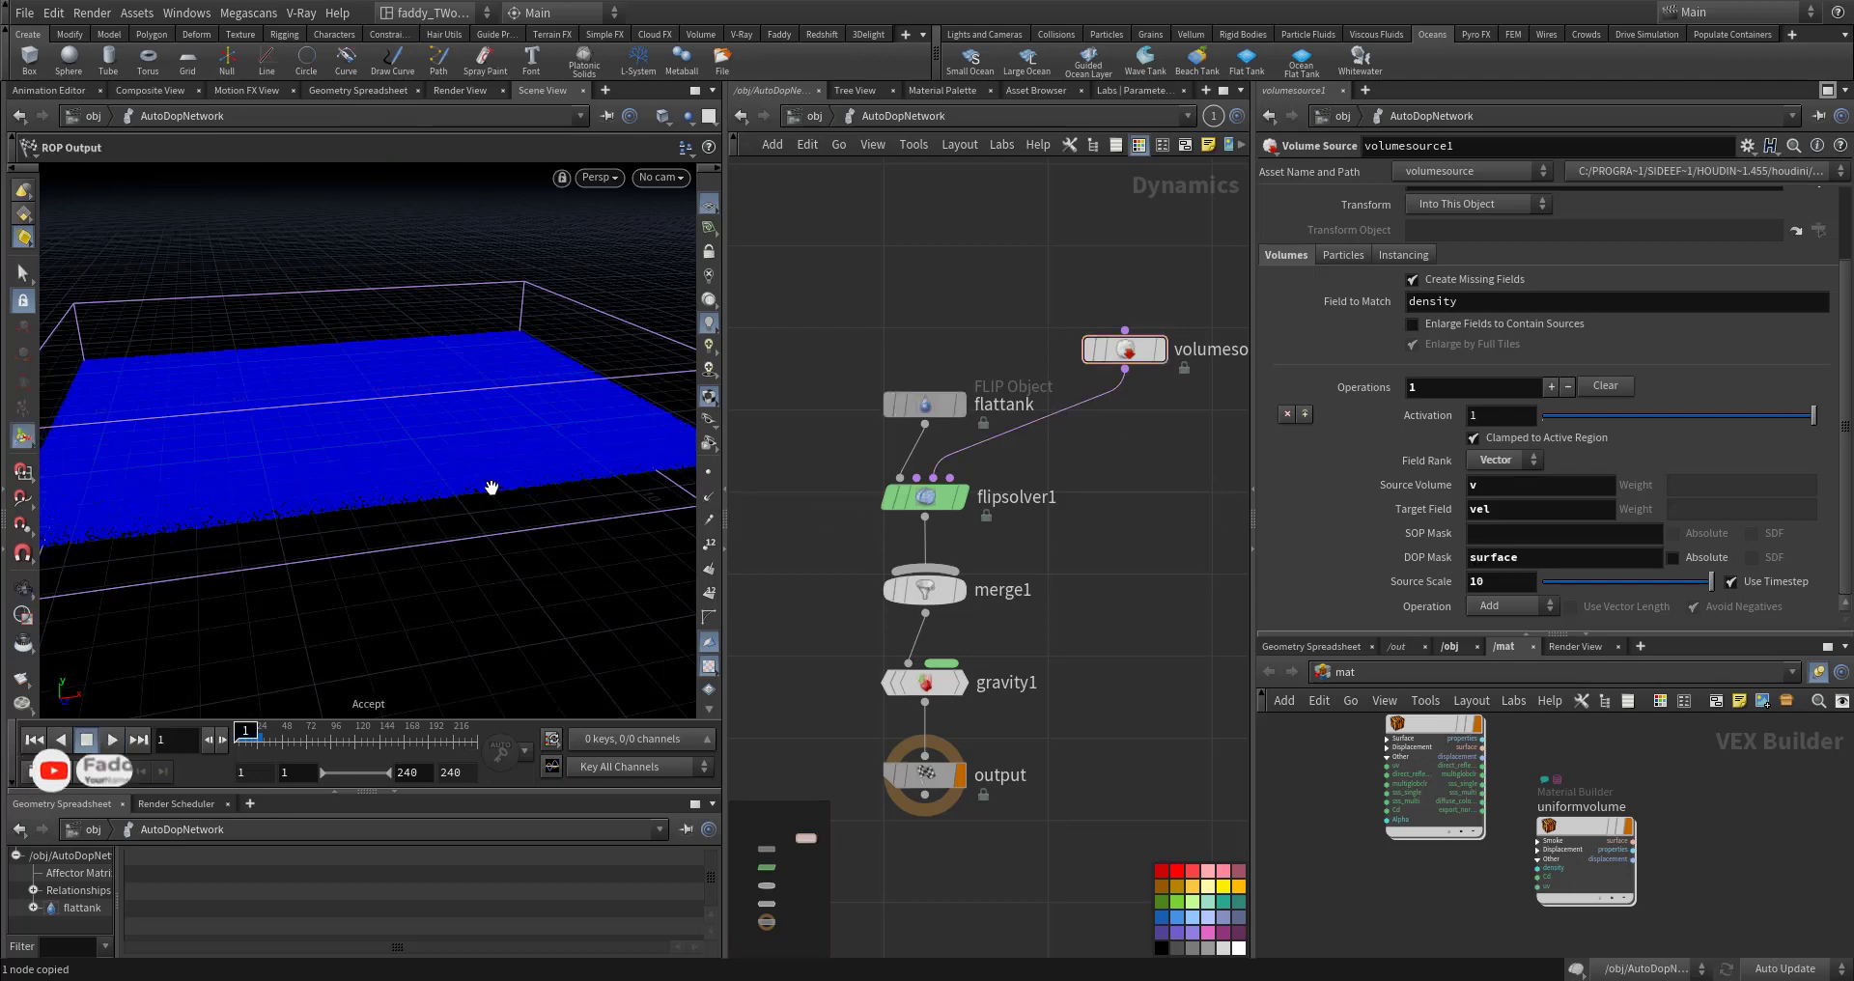
left_click(893, 502)
left_click_drag(147, 452, 108, 421, "alt")
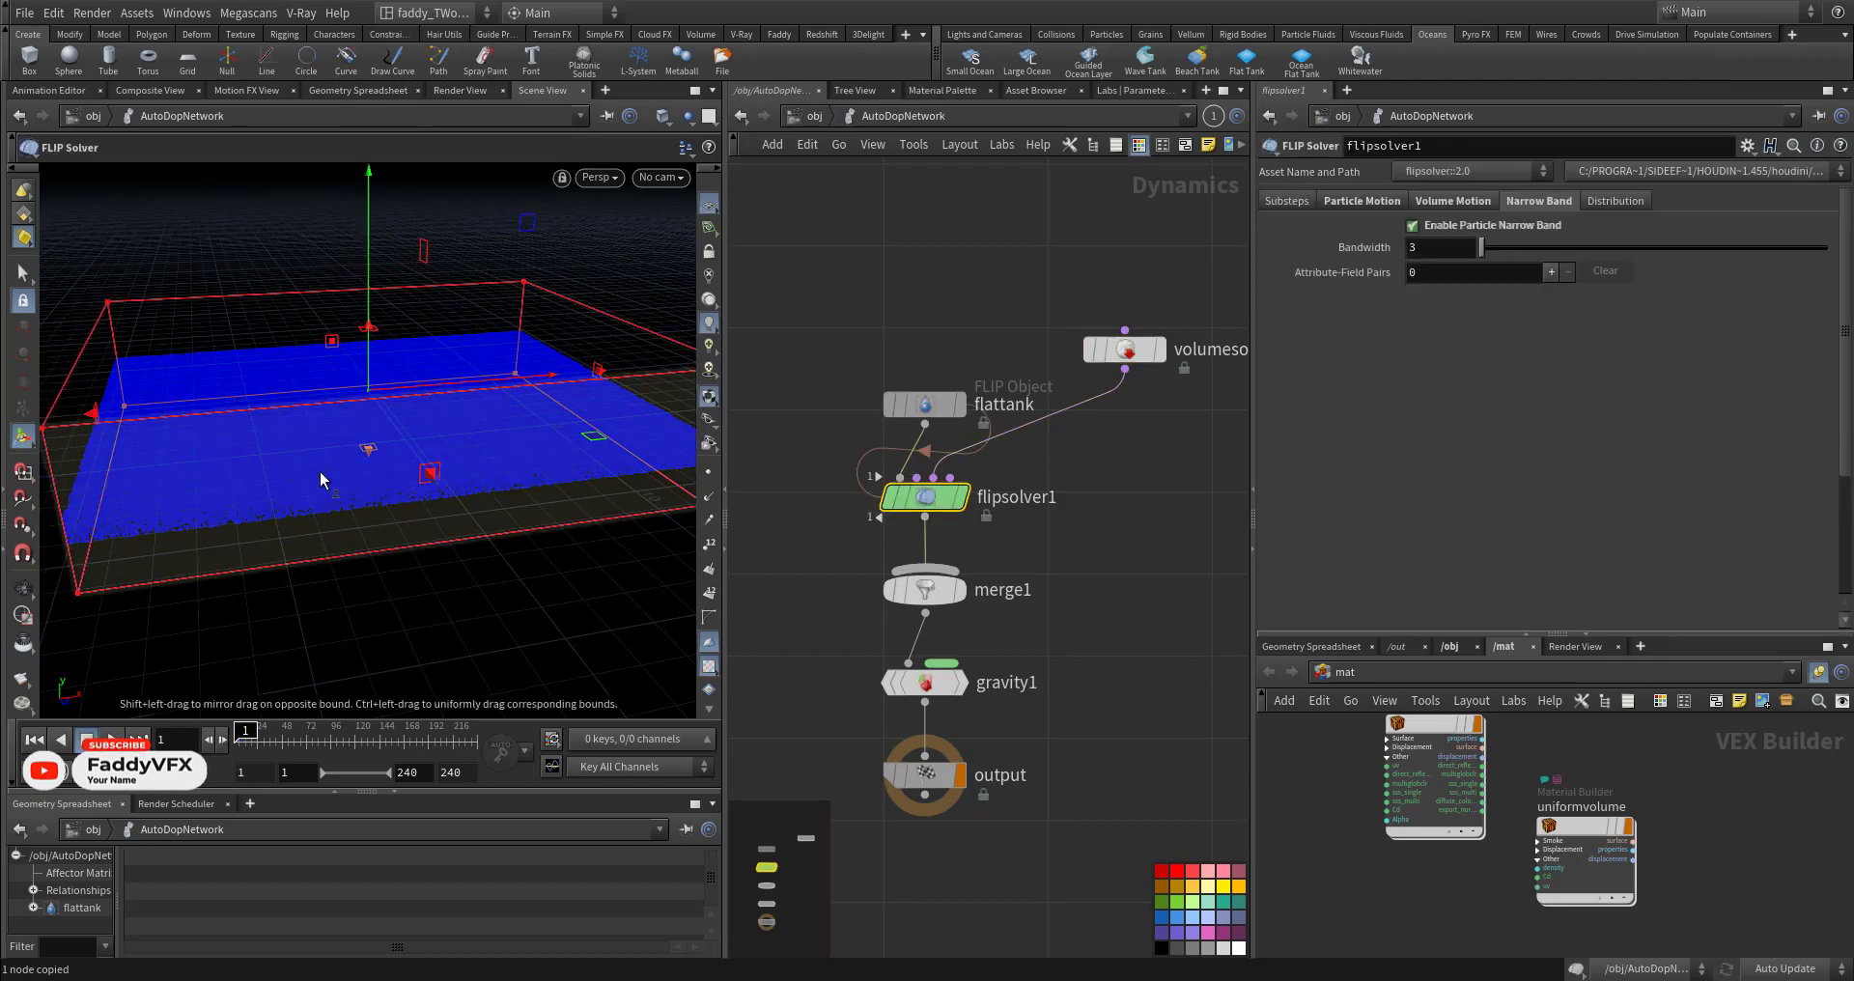
middle_click_drag(344, 461, 359, 446)
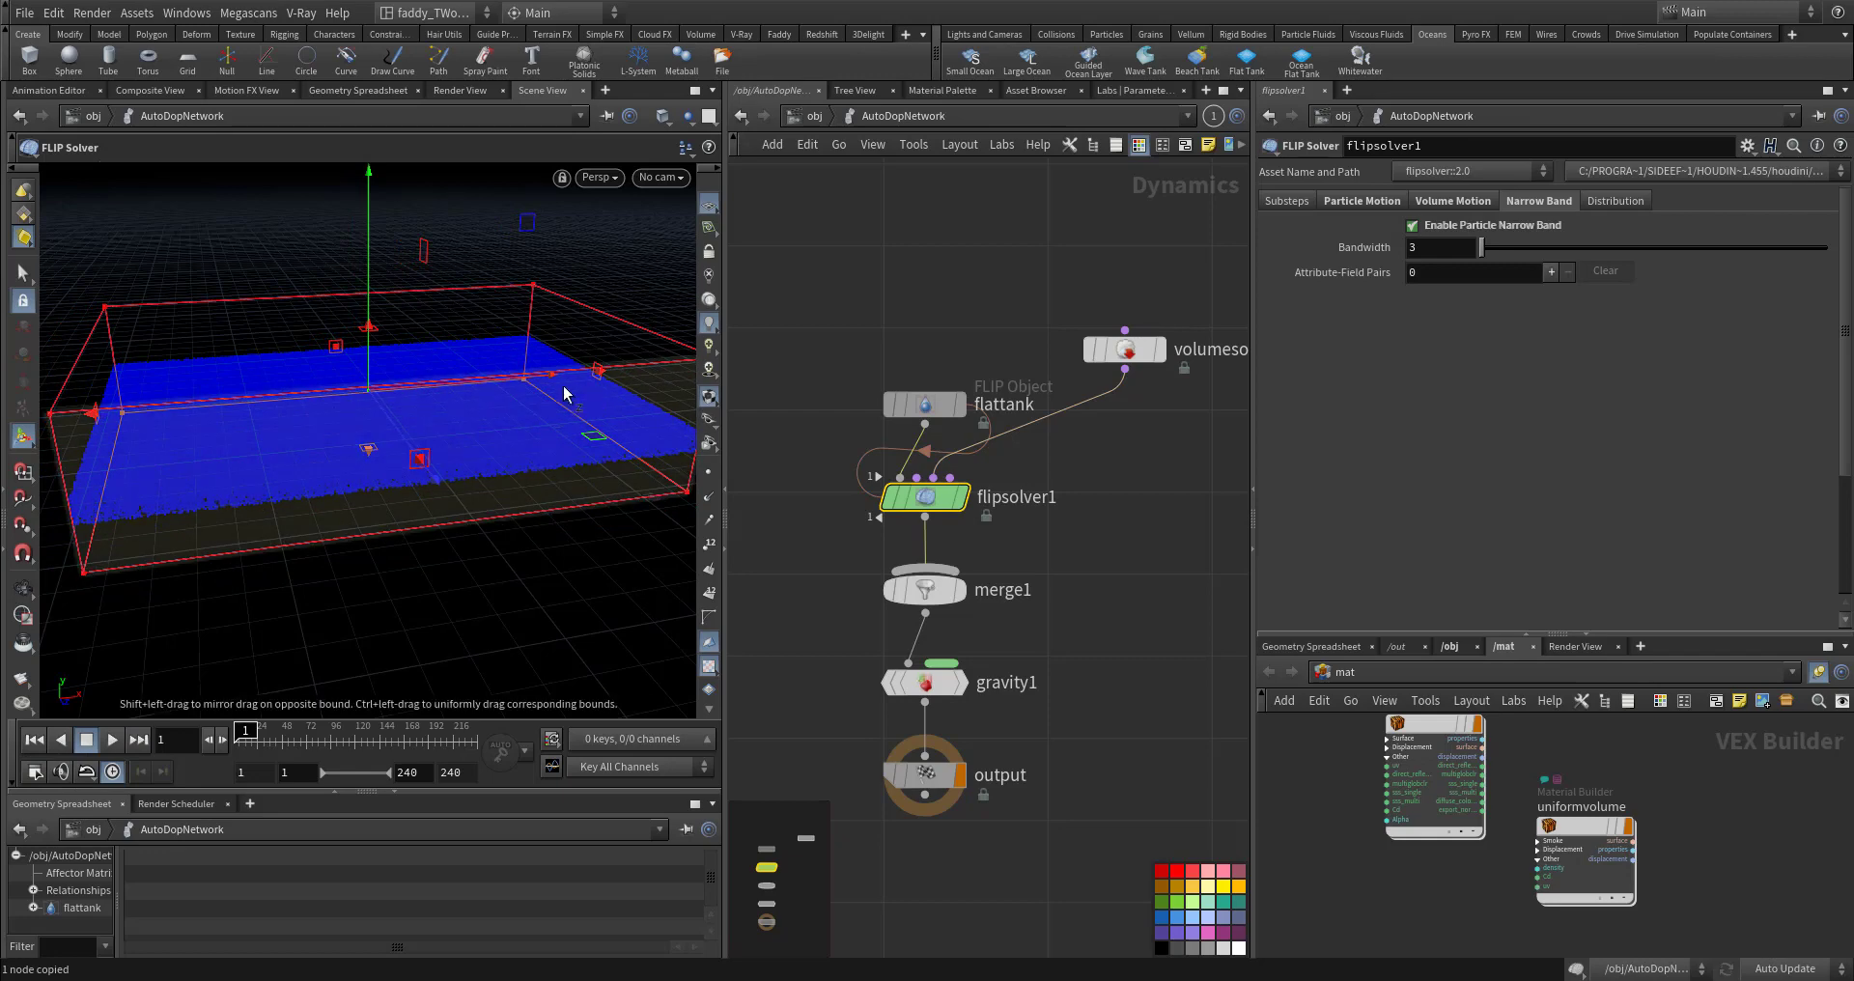
left_click_drag(638, 387, 671, 384)
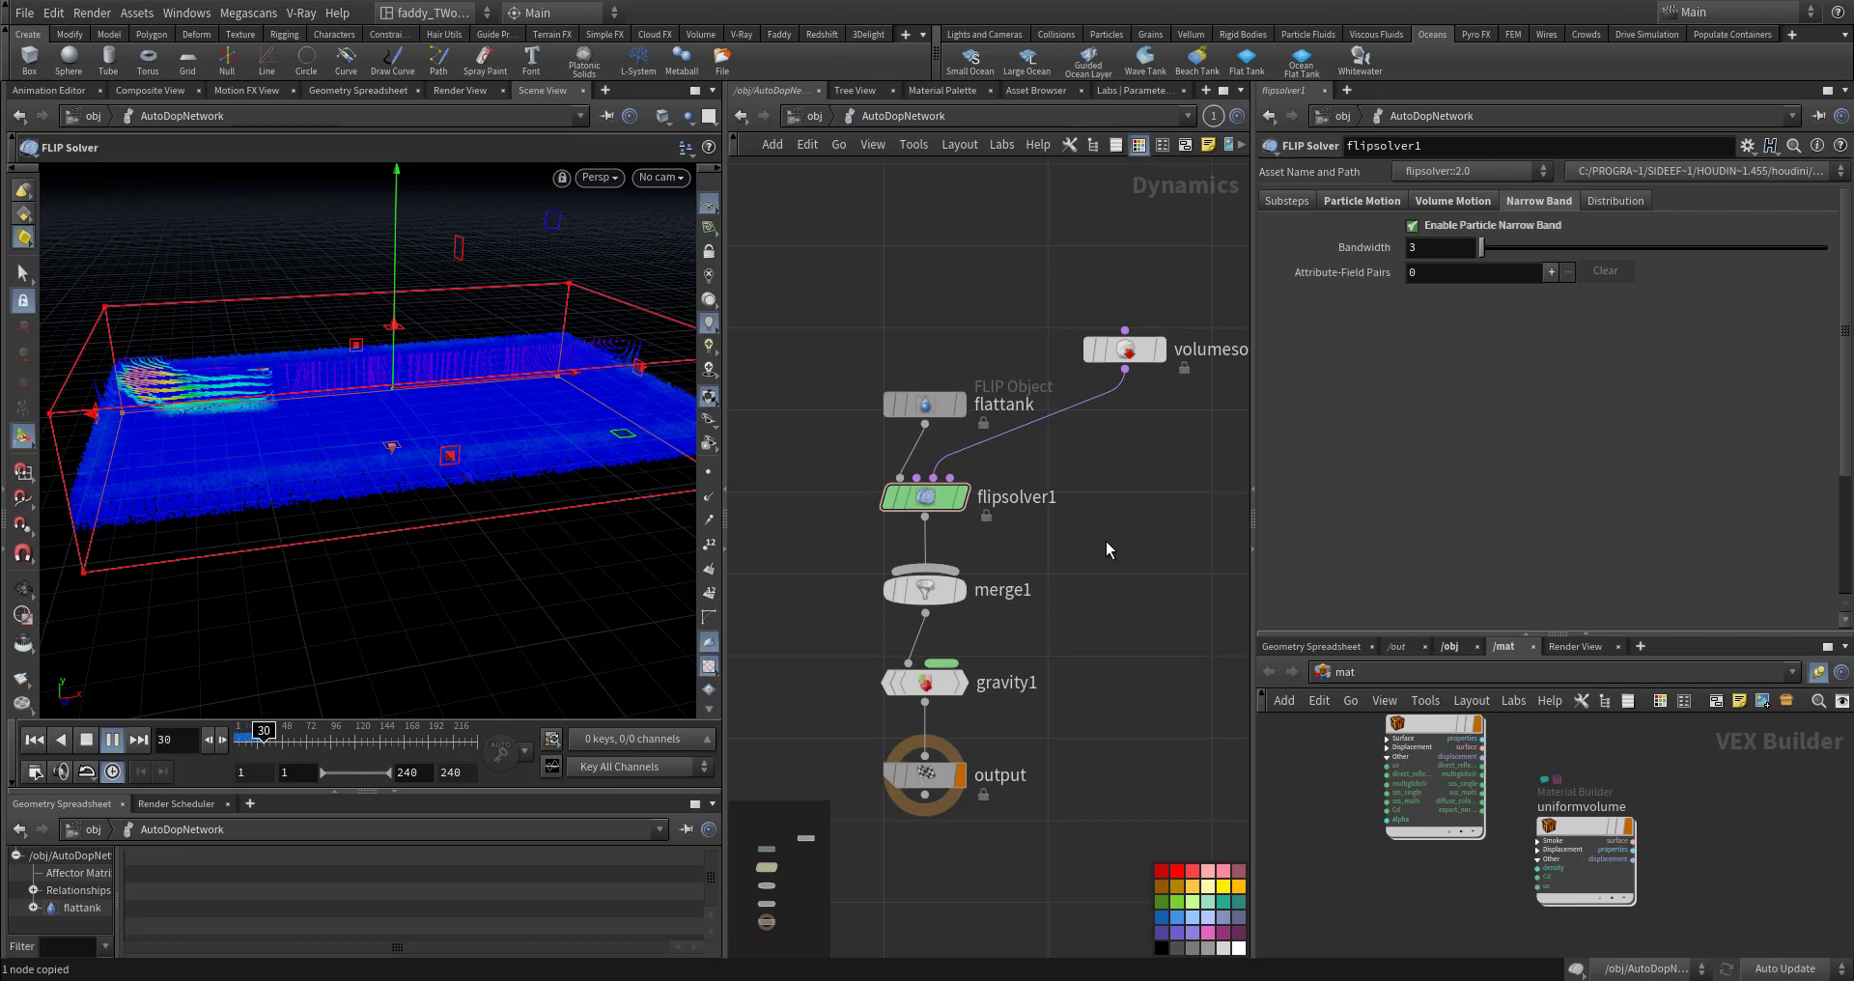
Step: Play the simulation in an enlarged scene view to inspect the masked velocity, then return to the first frame and the multi-pane layout
key("Escape")
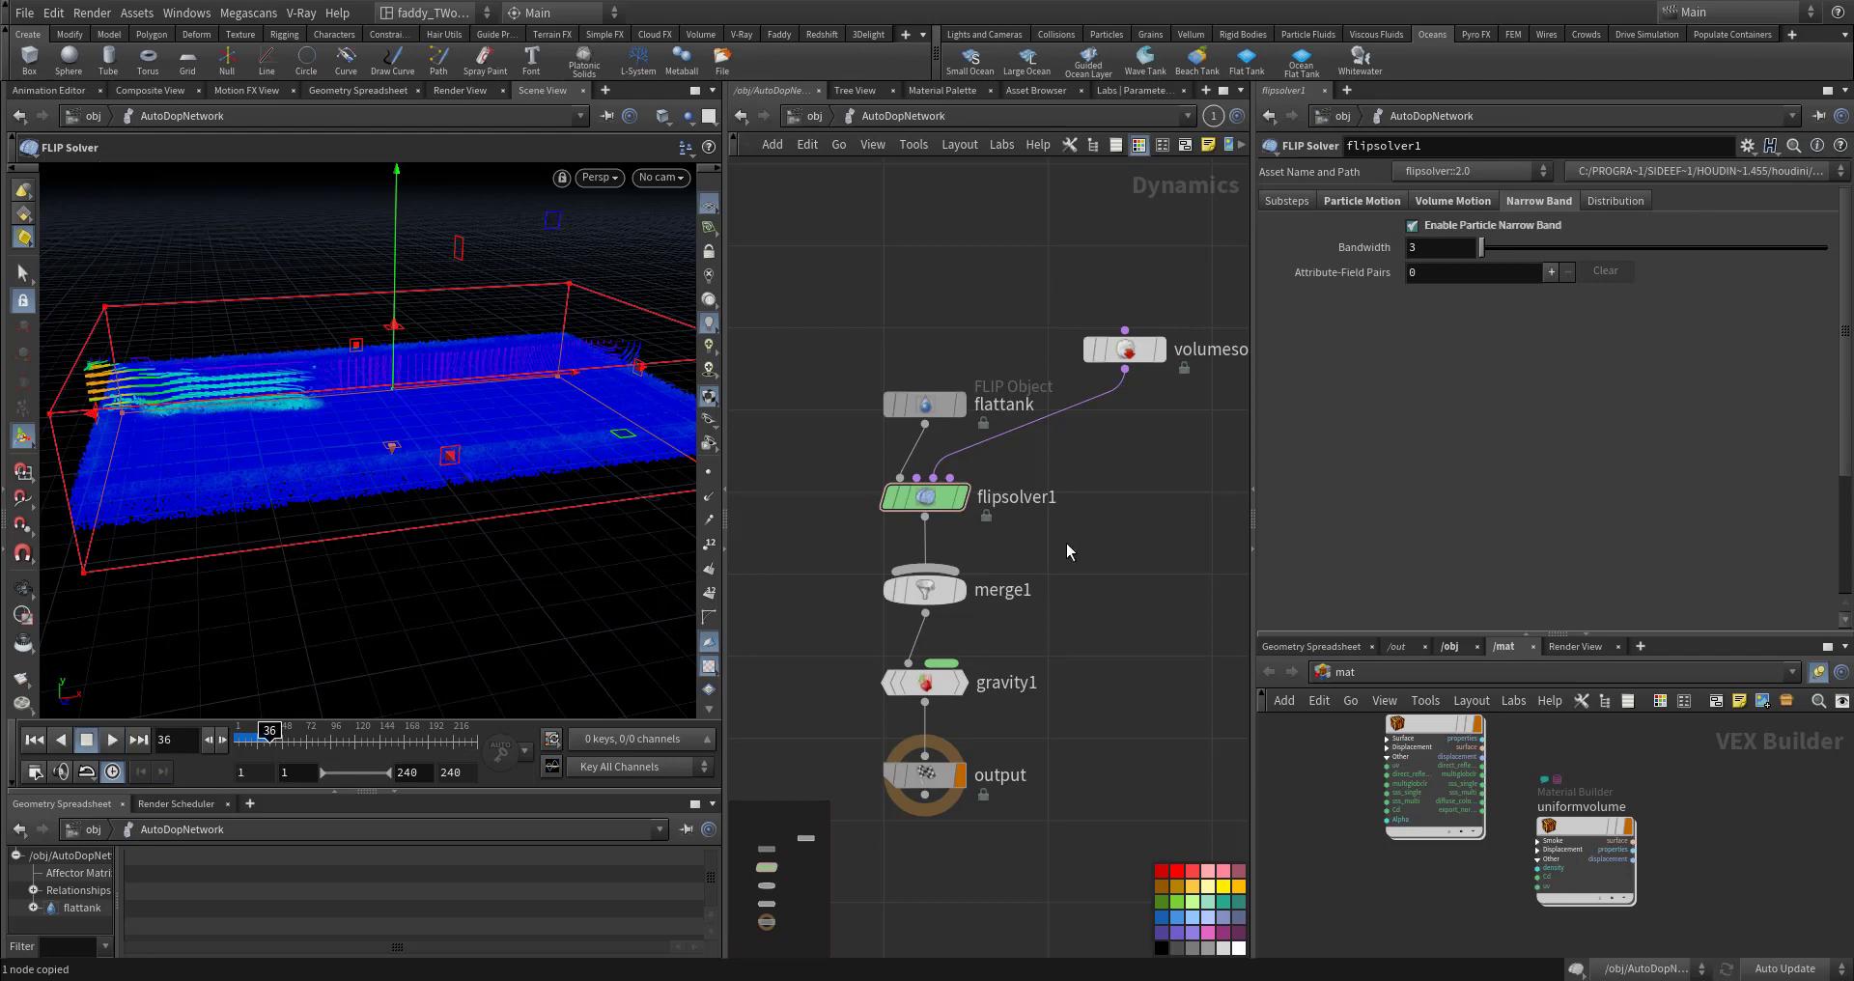
left_click_drag(406, 492, 385, 476, "alt")
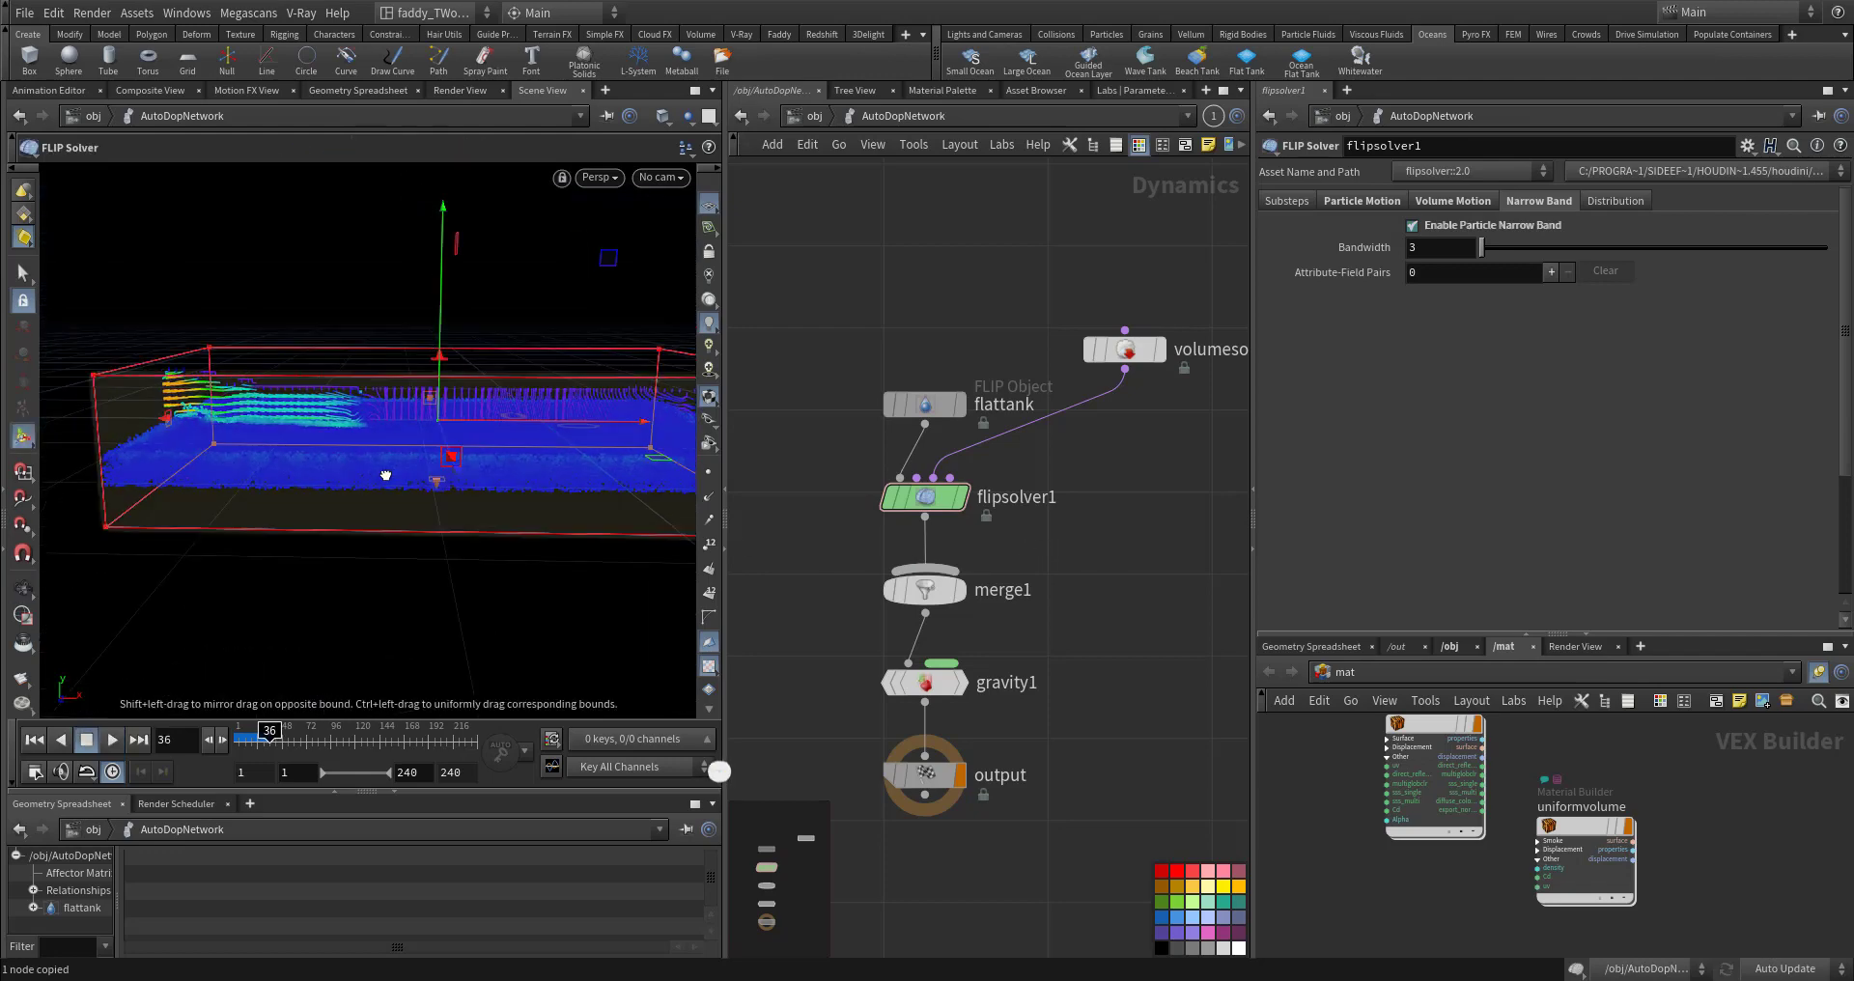
key("ctrl+b")
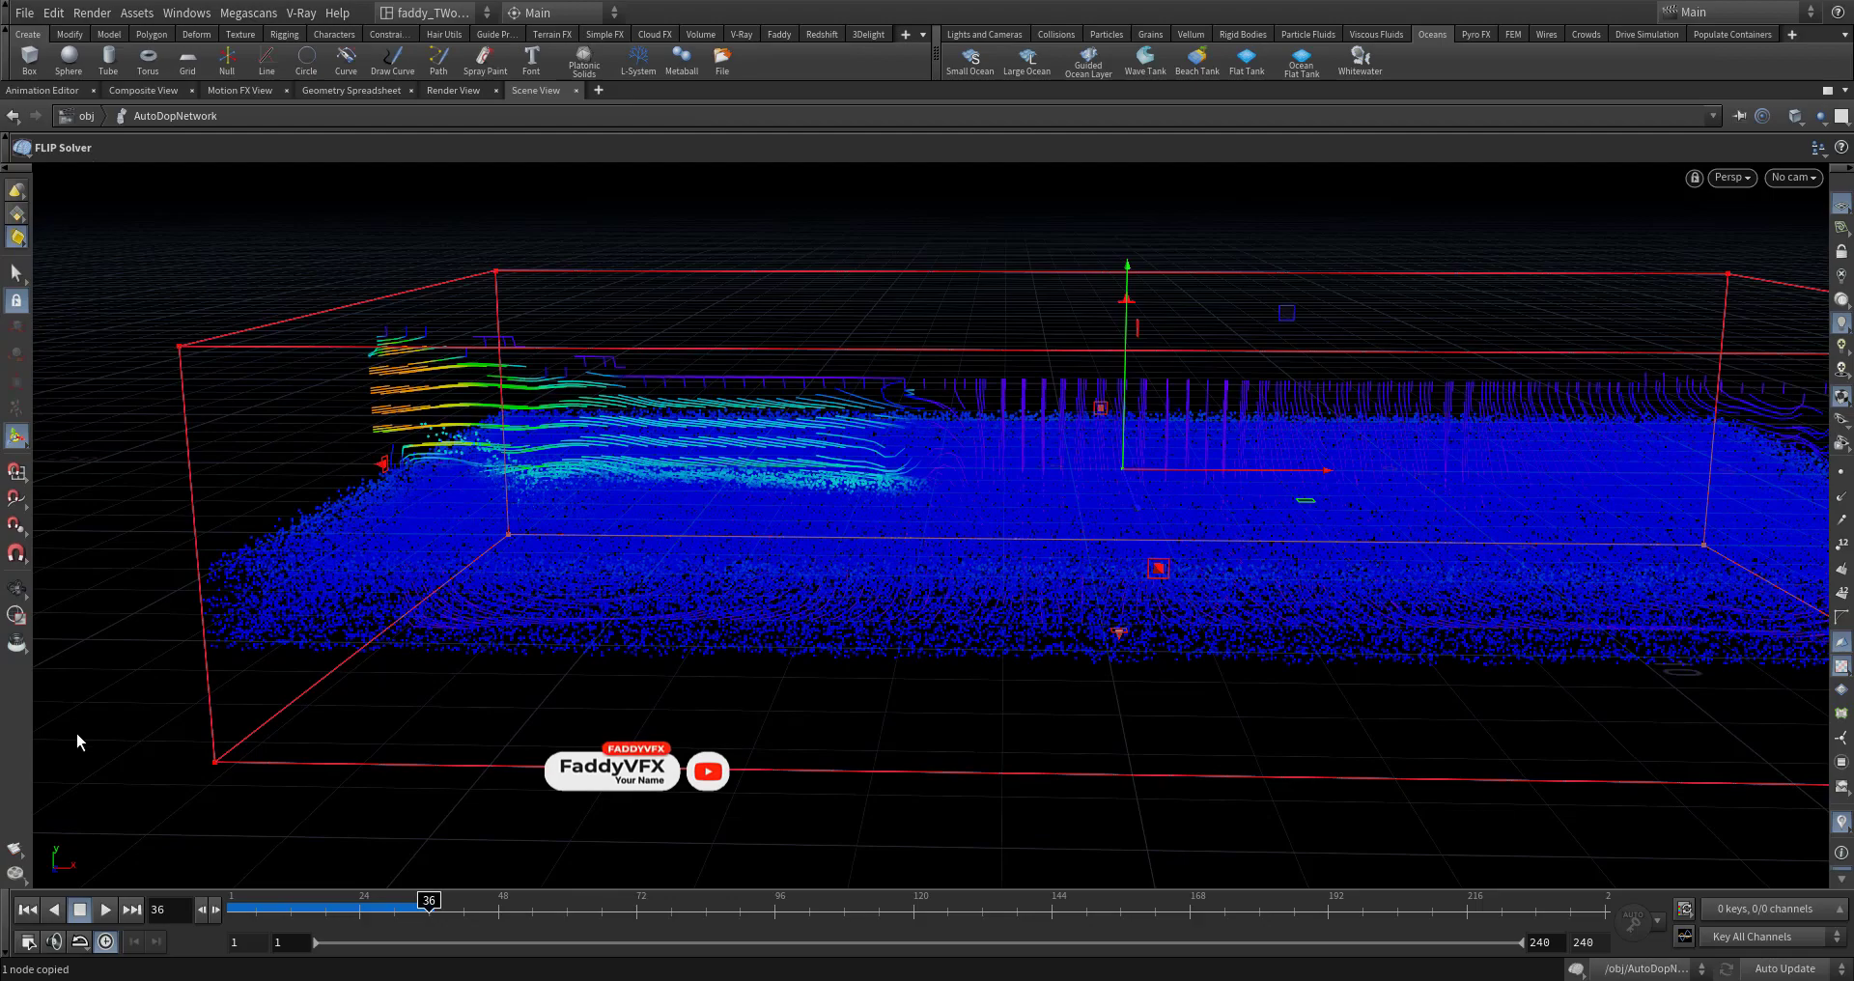
key("Up")
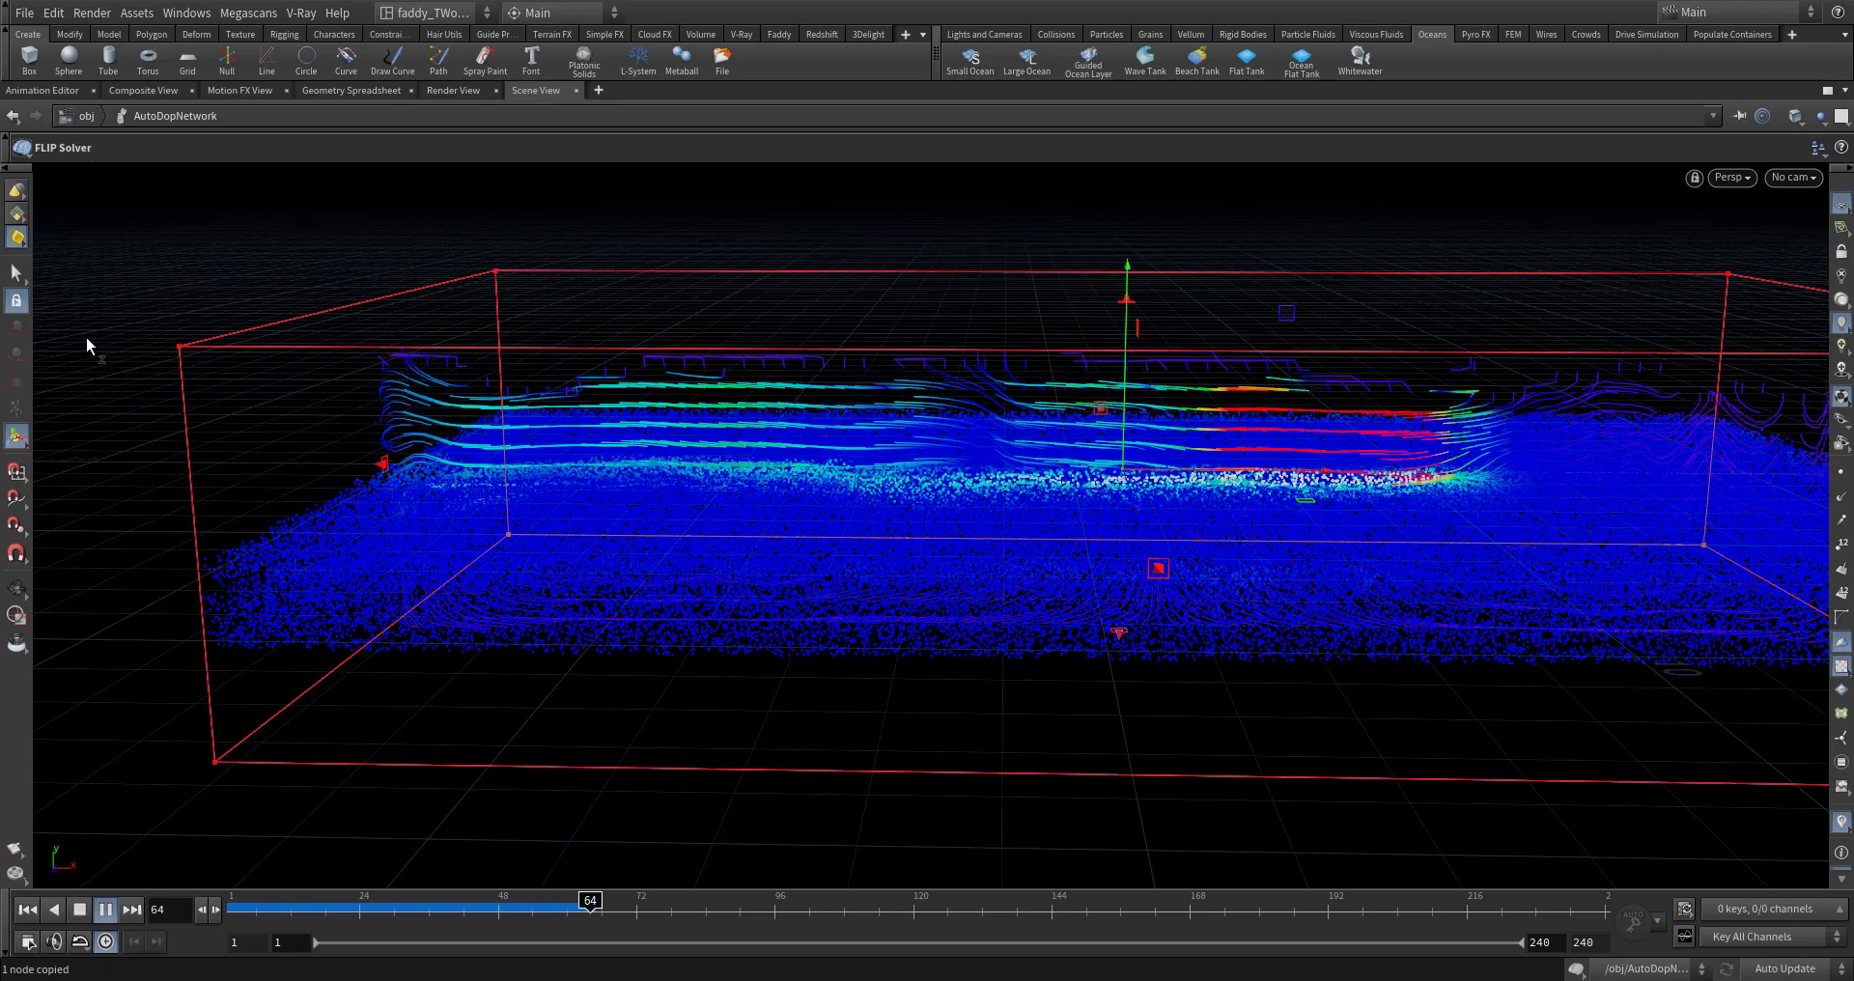
key("Up")
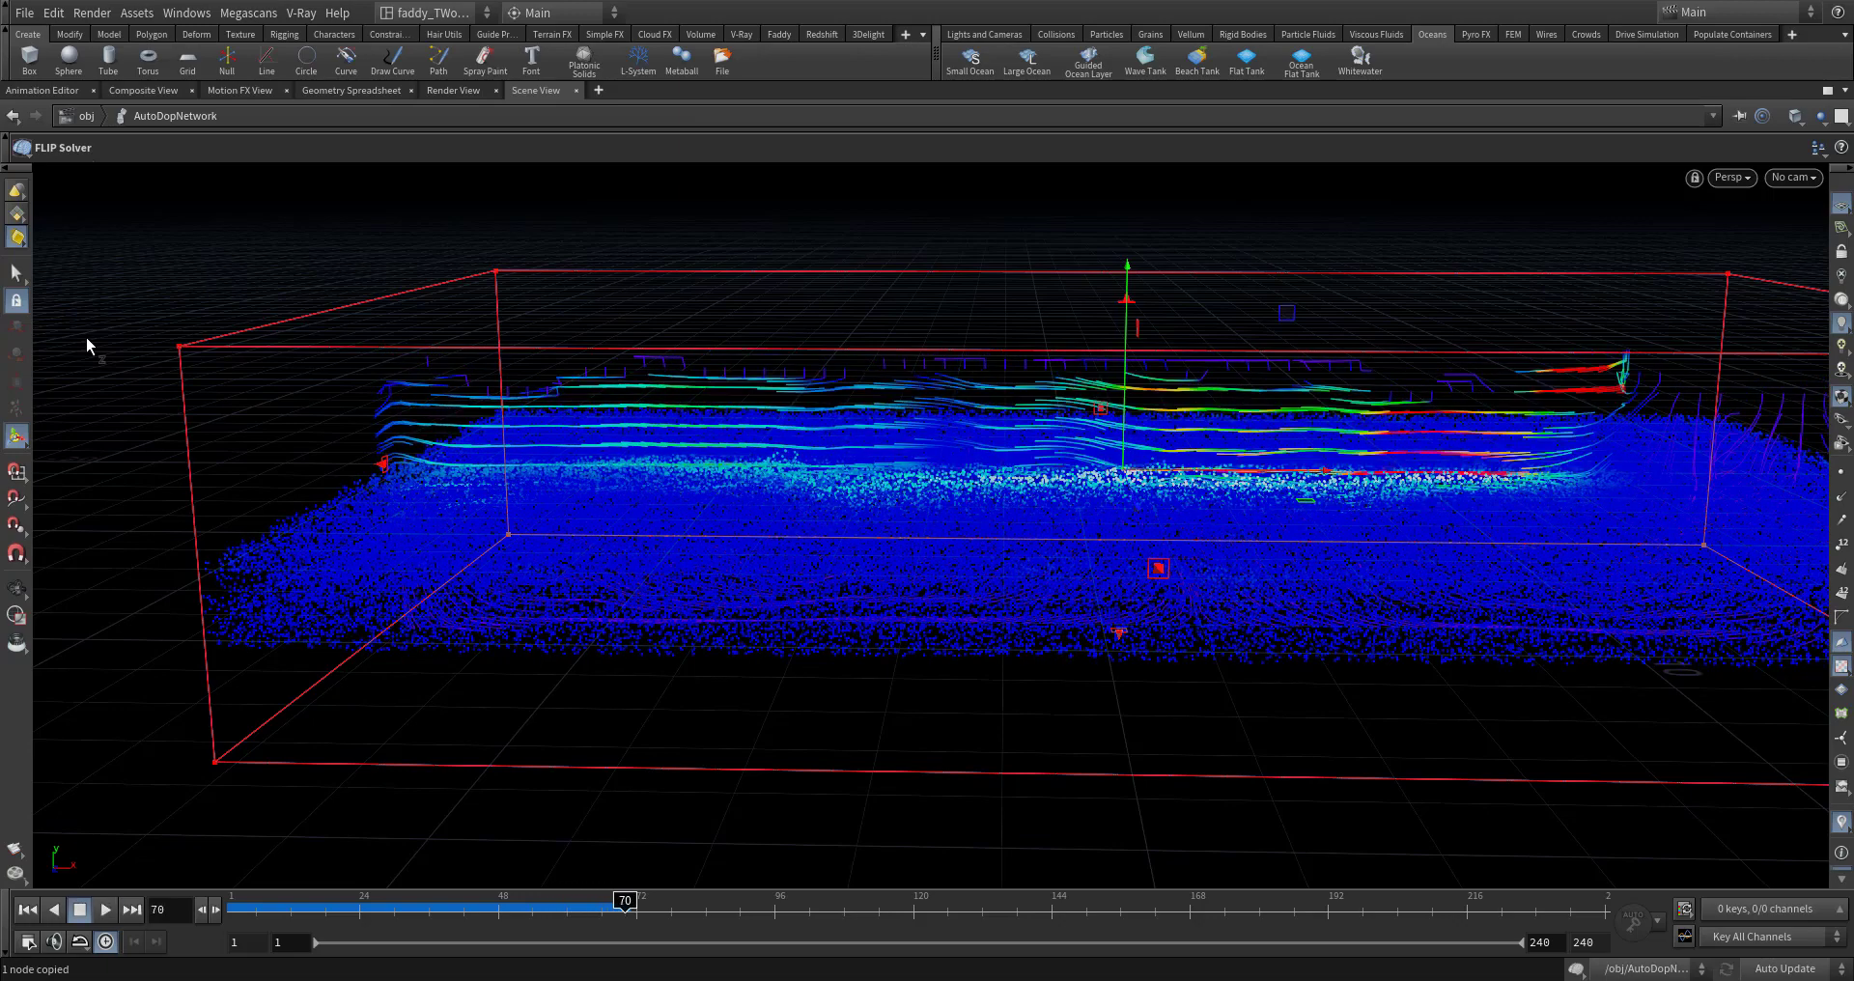
key("ctrl+Left")
left_click(1828, 91)
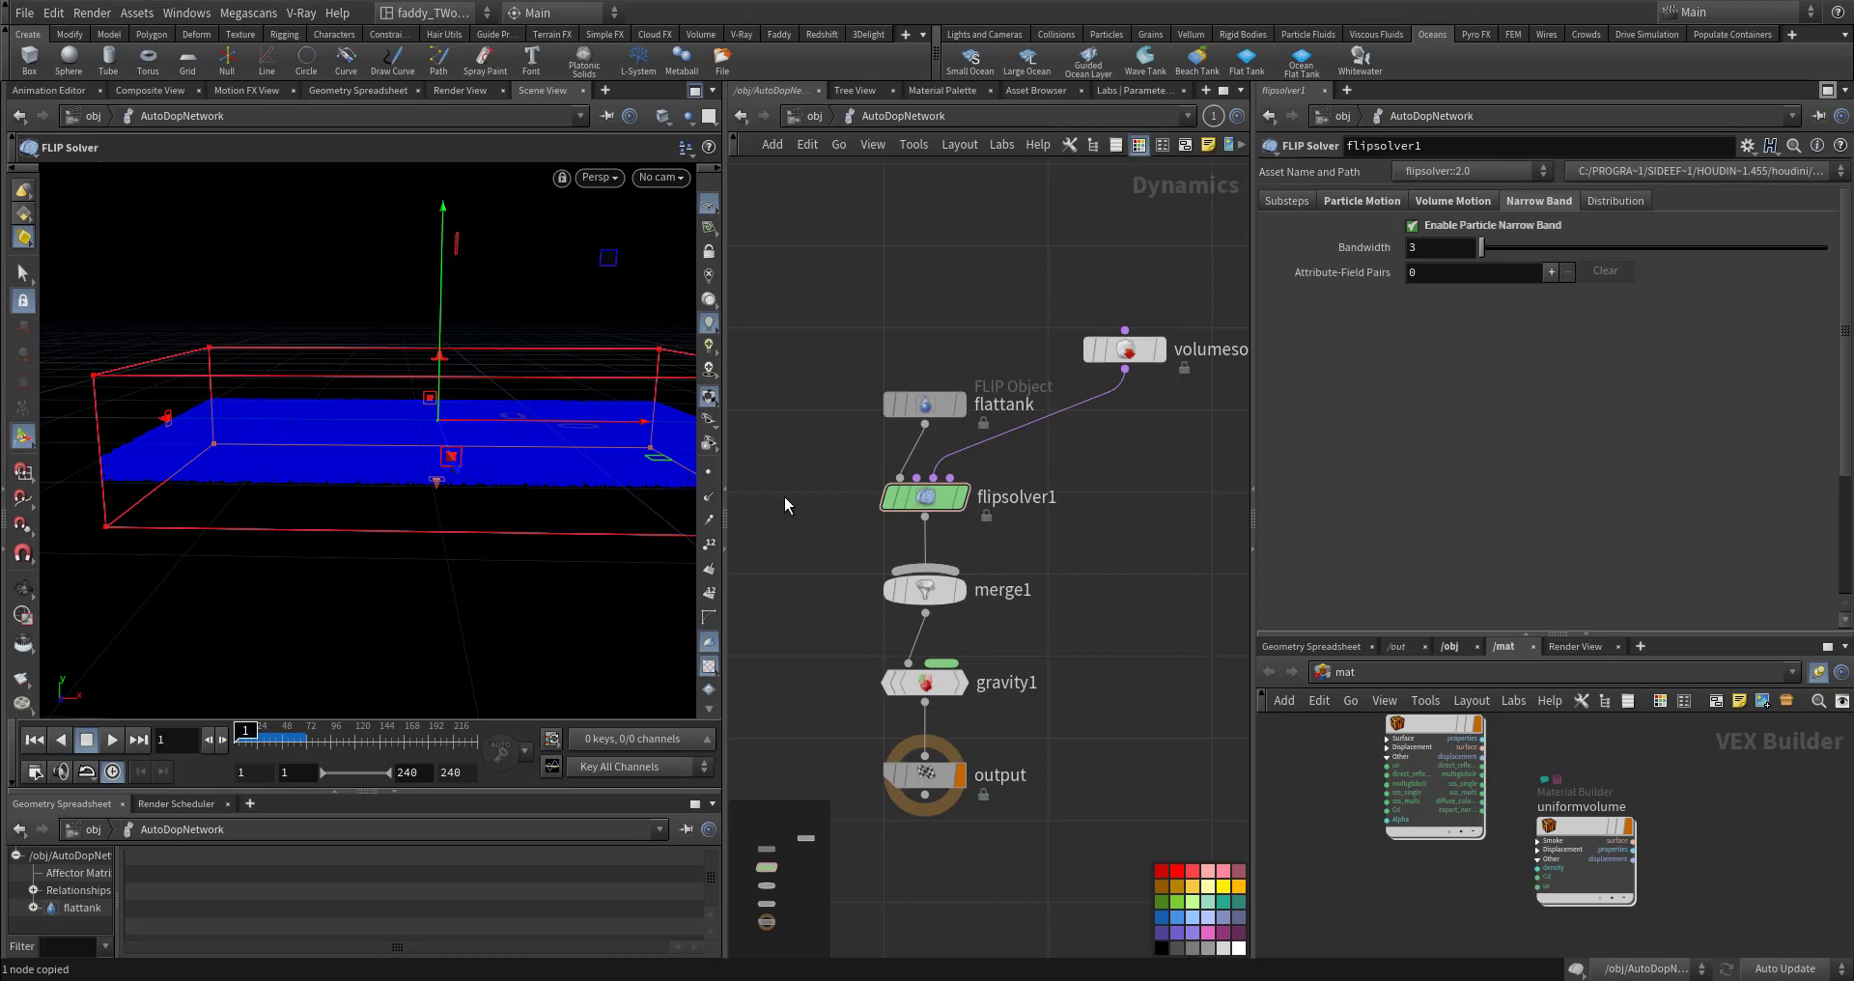
Step: Return to the bx geometry network and move vdbfrompolygons1 and OUT_VEL further down to make room under trail1
key("1")
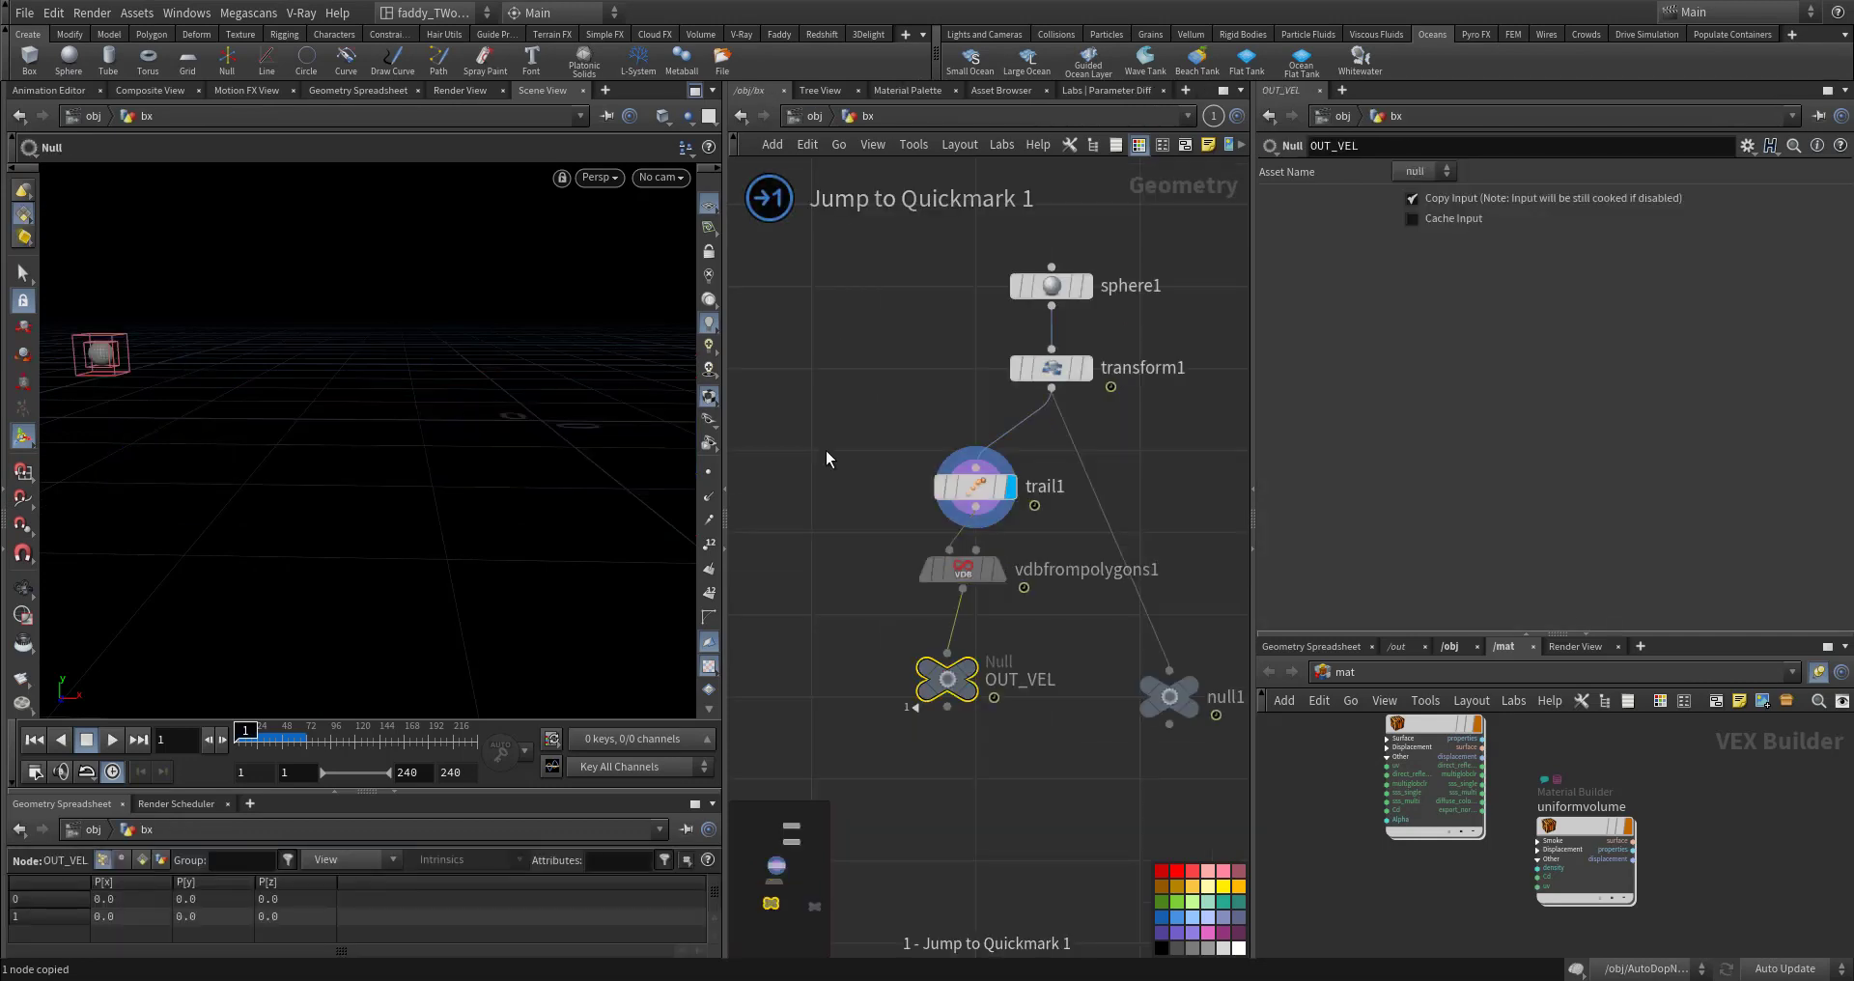
middle_click_drag(902, 497, 952, 559)
scroll(952, 559, "up", 2)
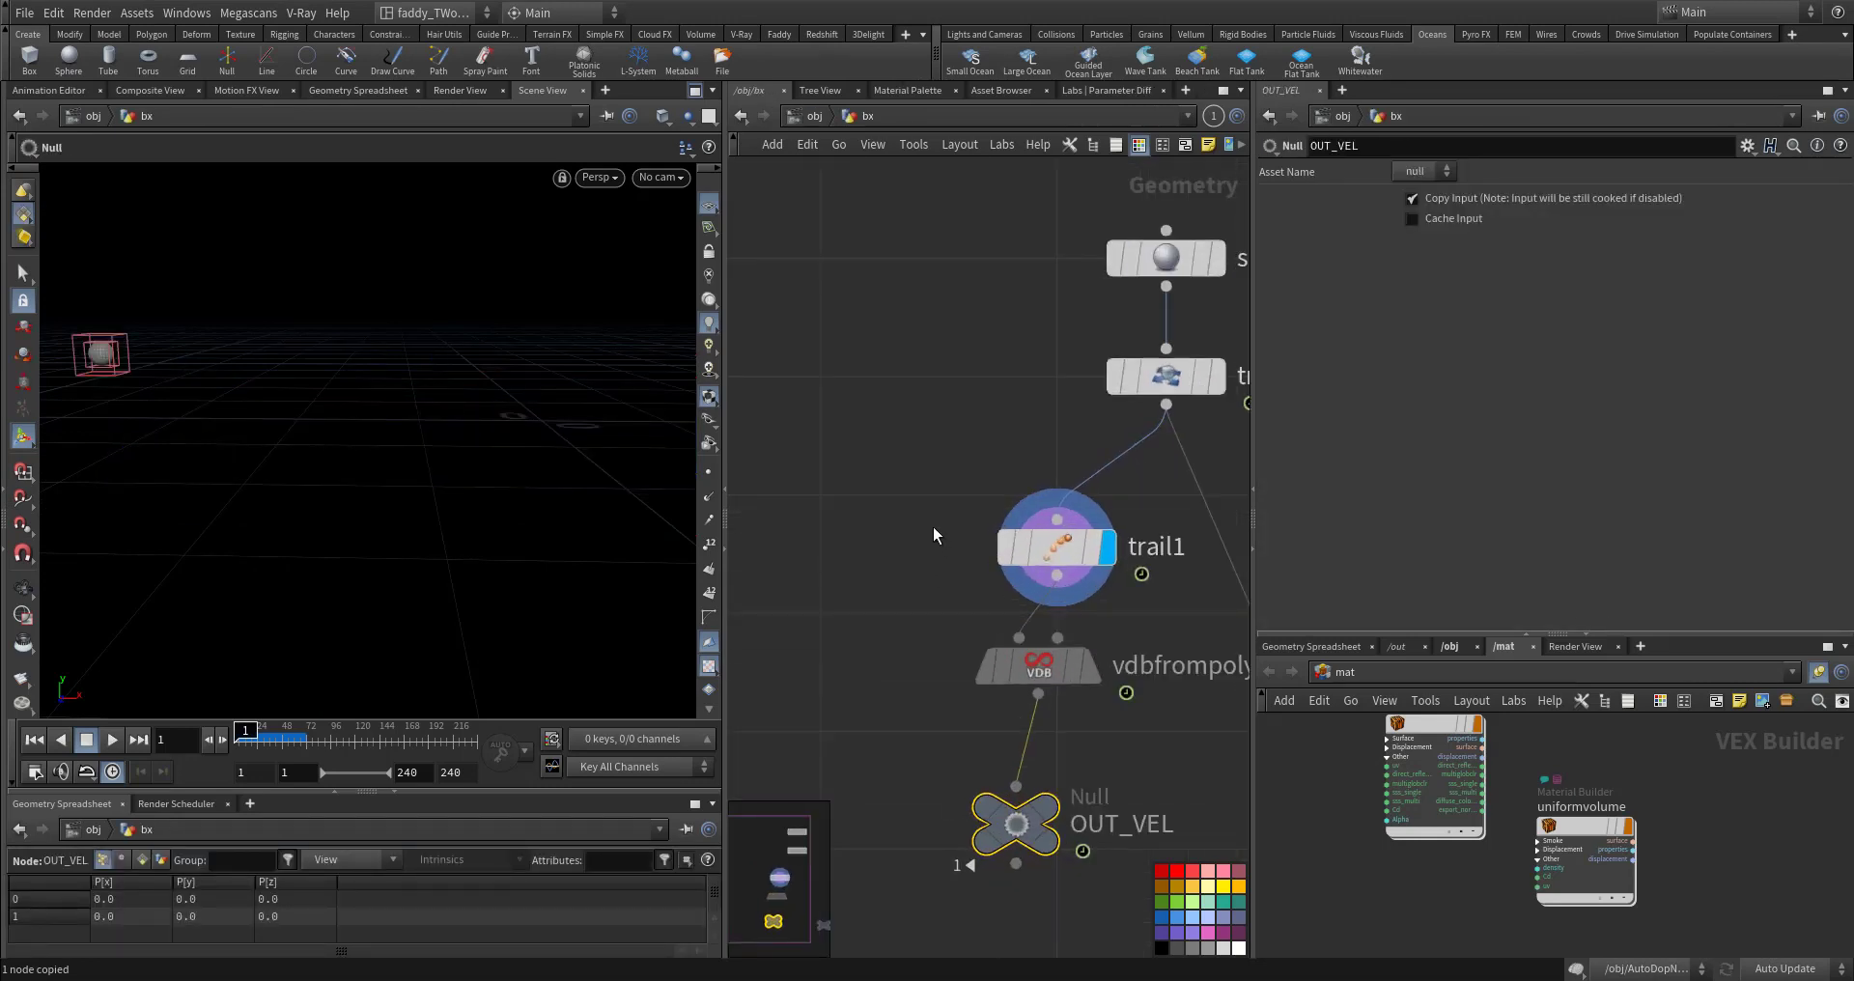
middle_click_drag(914, 494, 844, 386)
left_click_drag(980, 570, 958, 635)
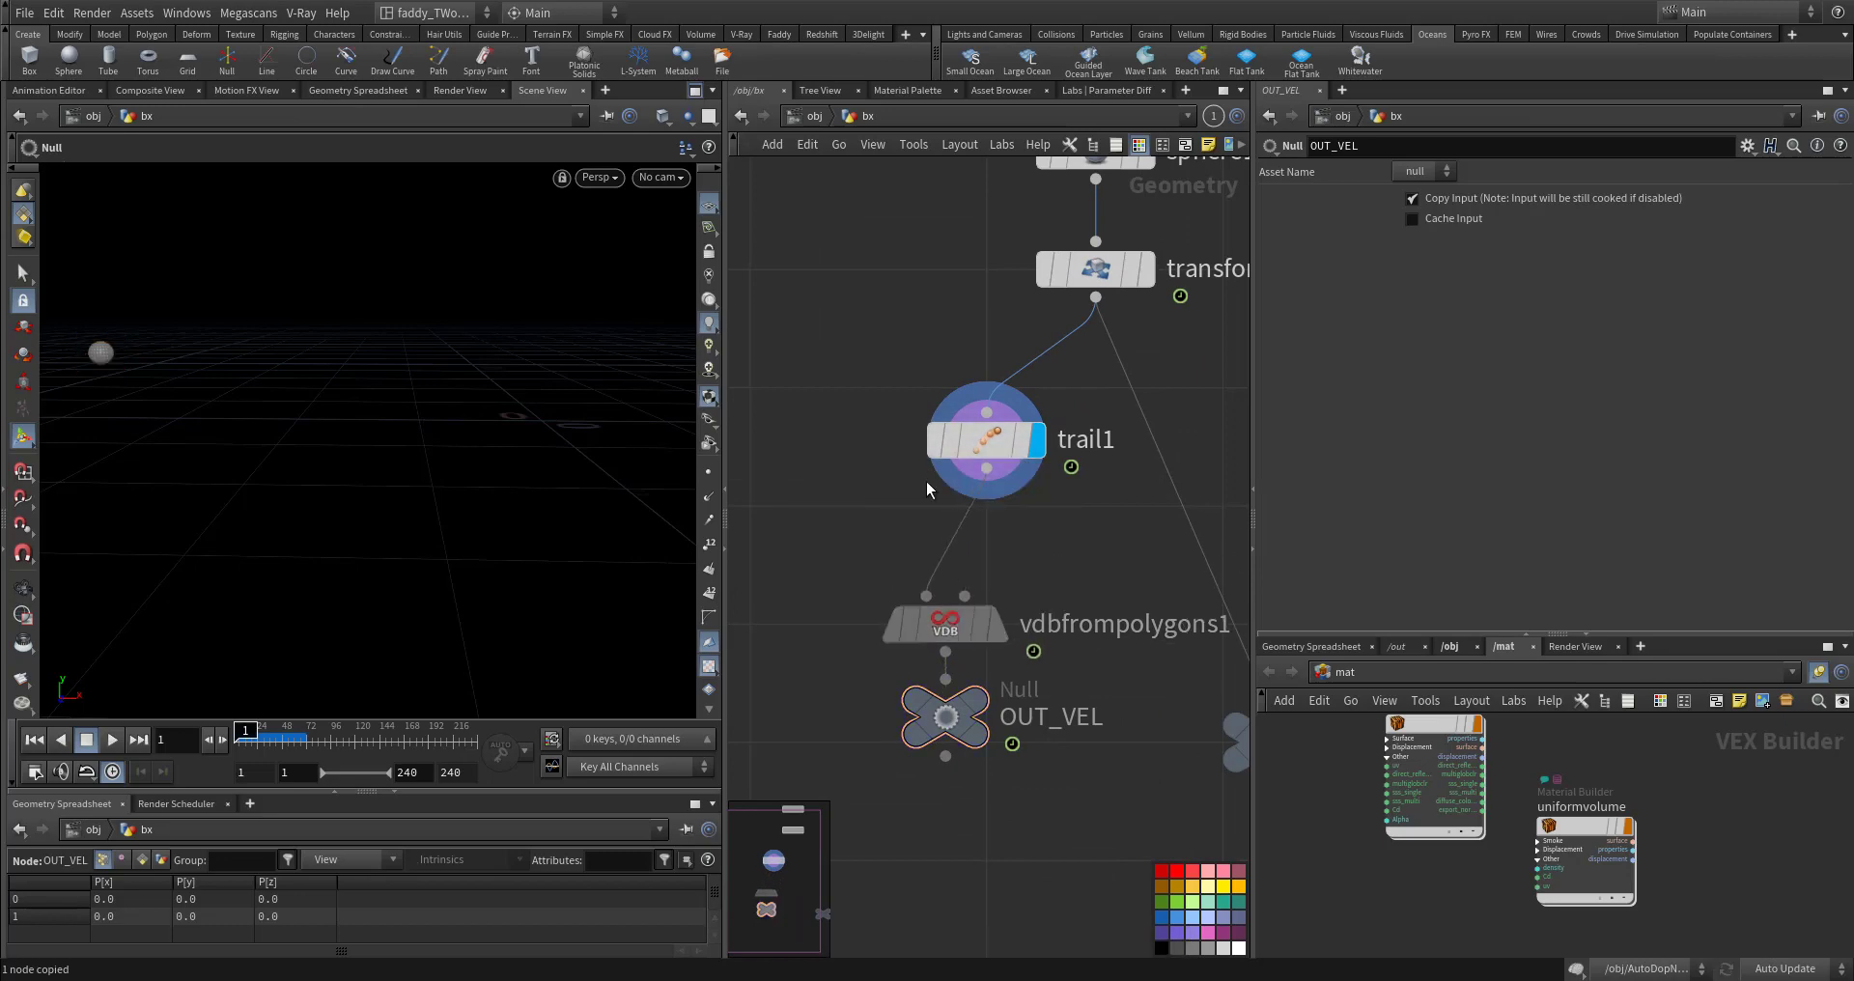
Step: Insert a Point VOP node on the wire between trail1 and vdbfrompolygons1
middle_click(987, 442)
key("Tab")
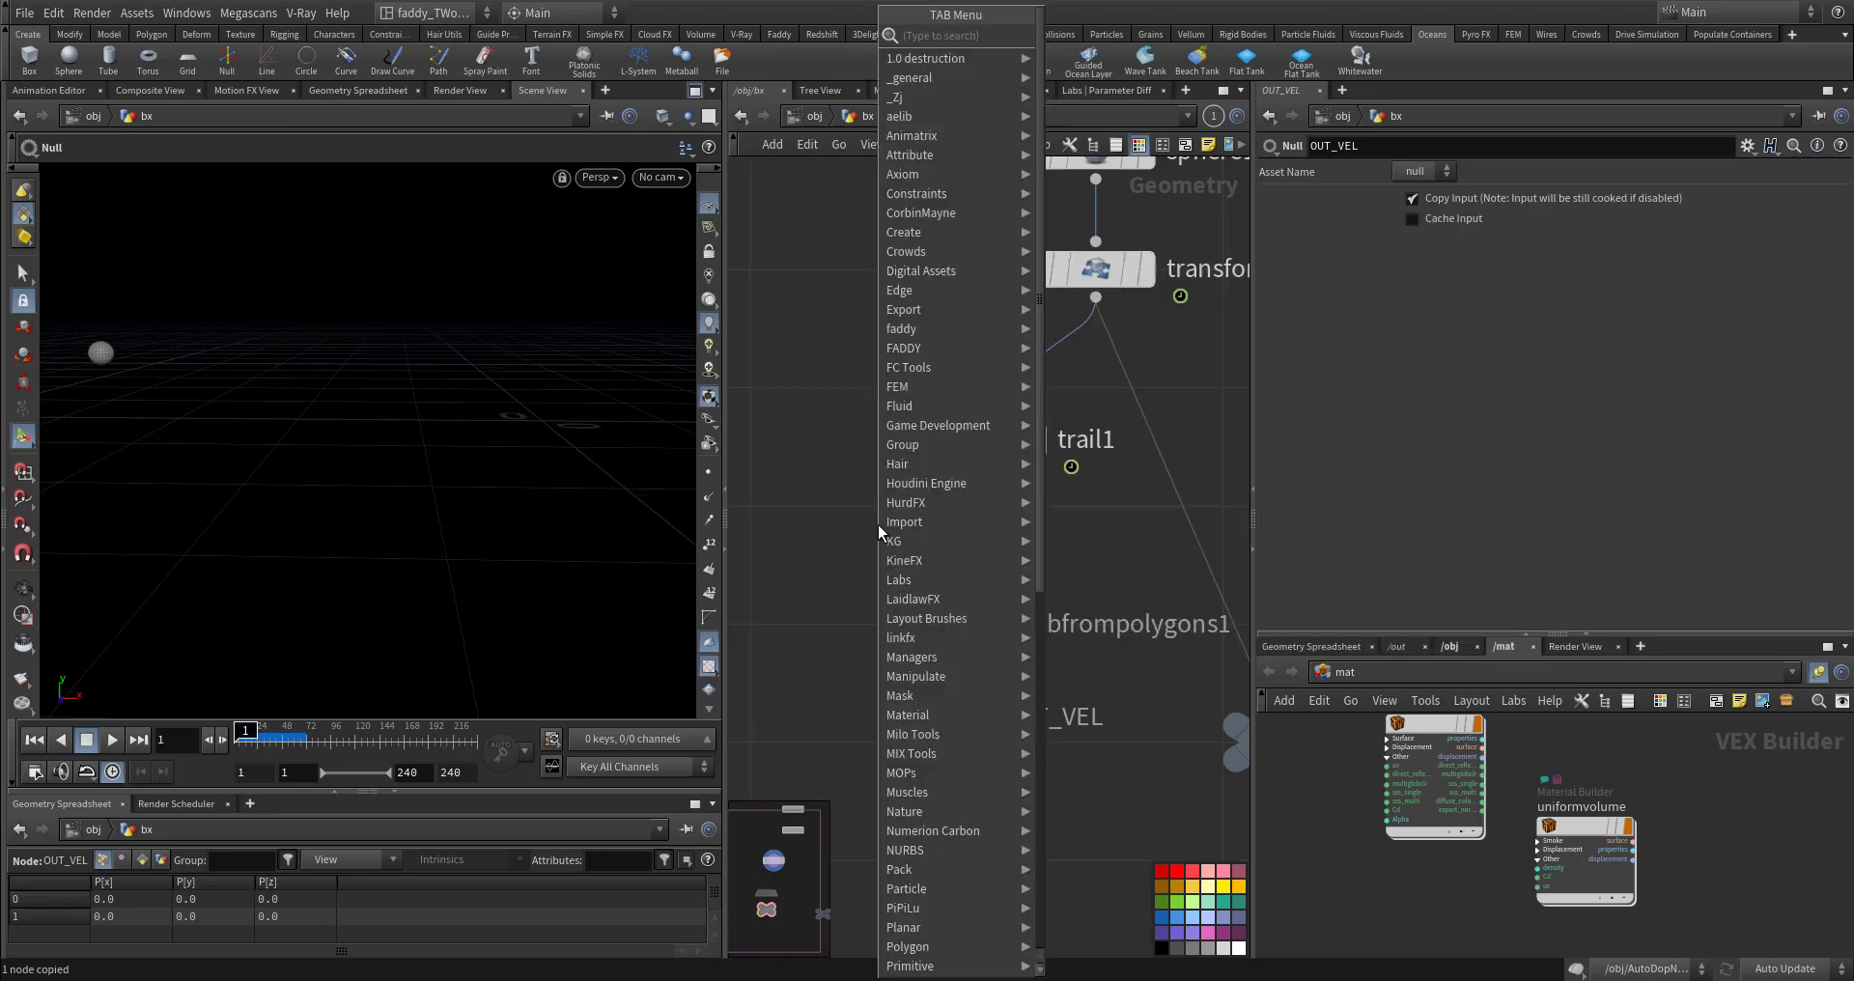
type("vop")
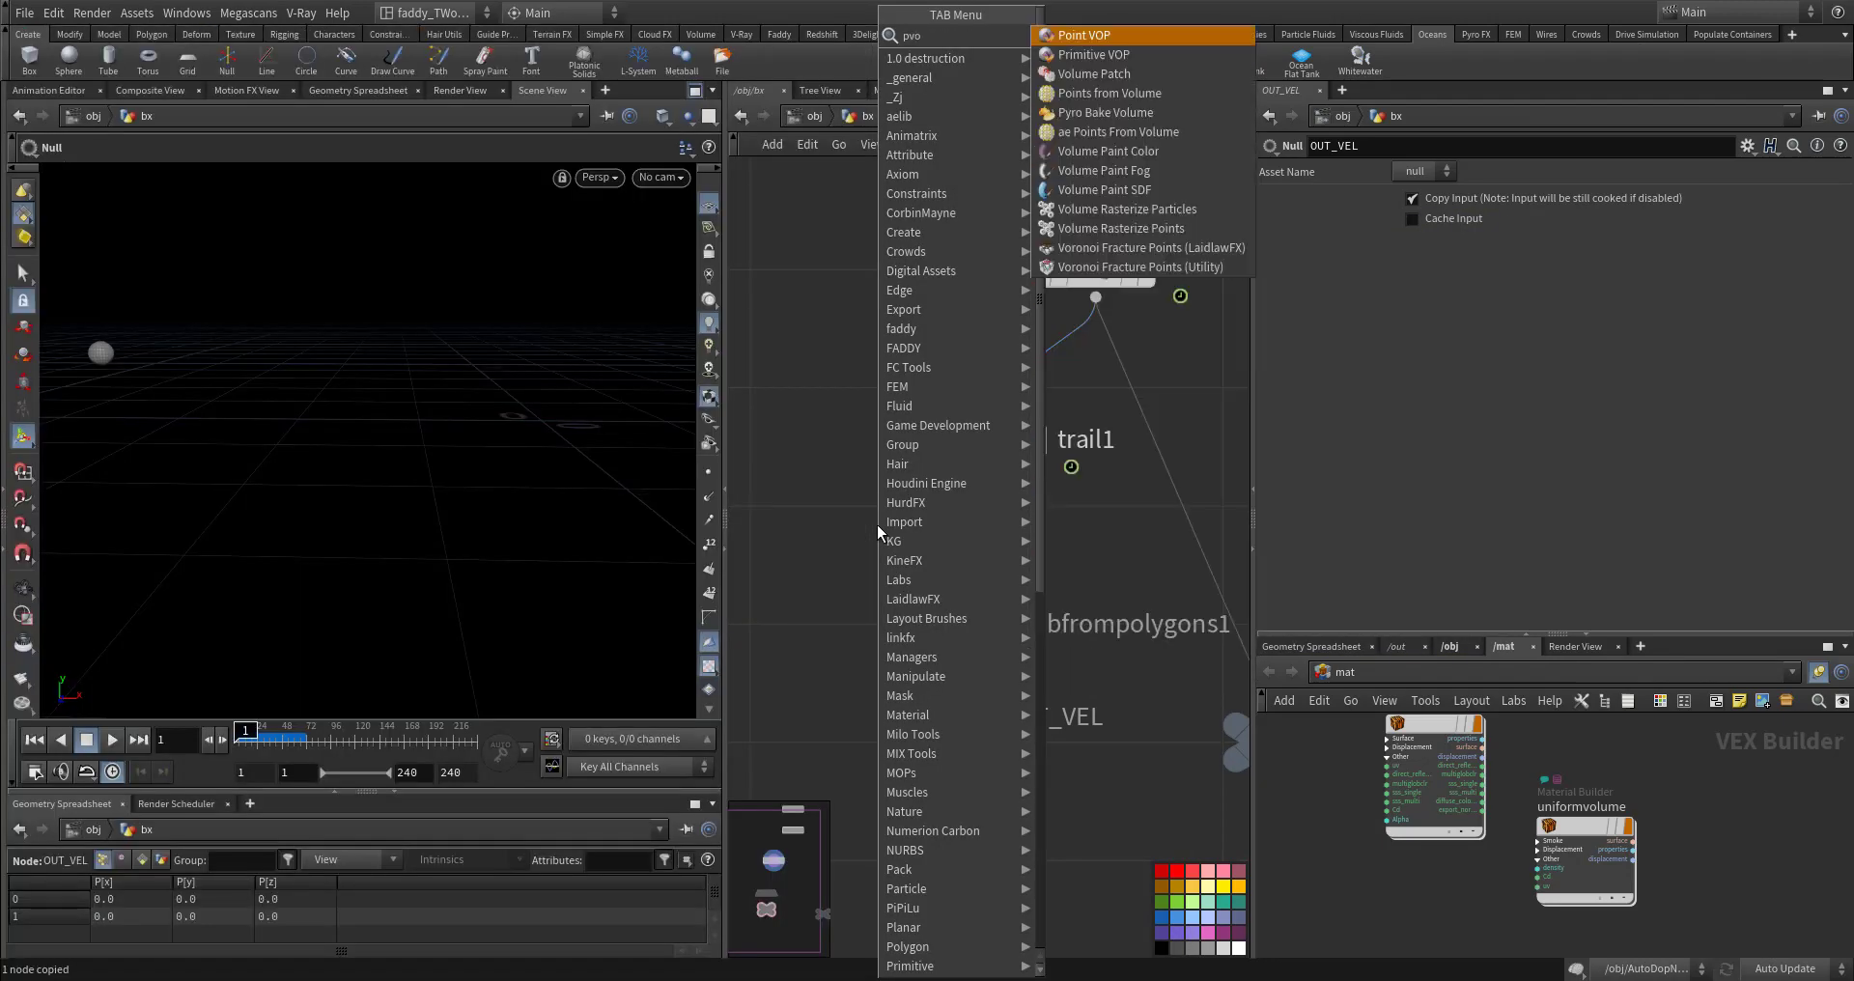
key("Return")
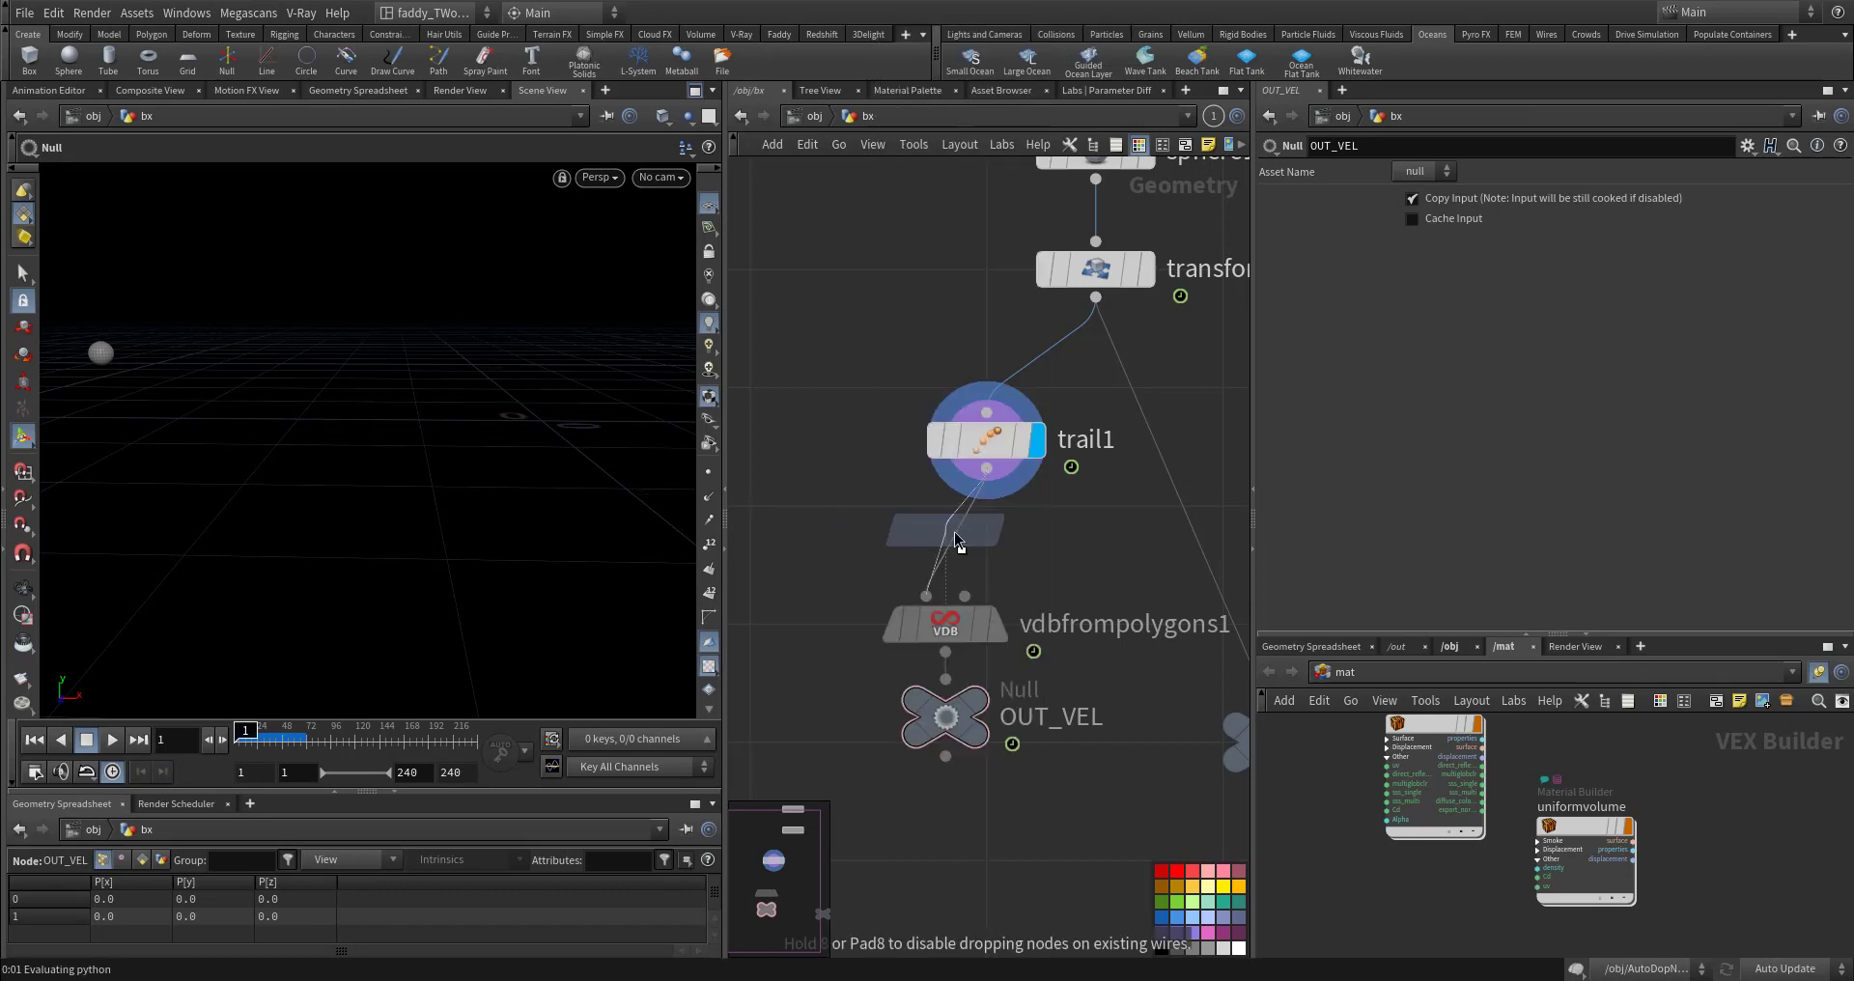
left_click(953, 531)
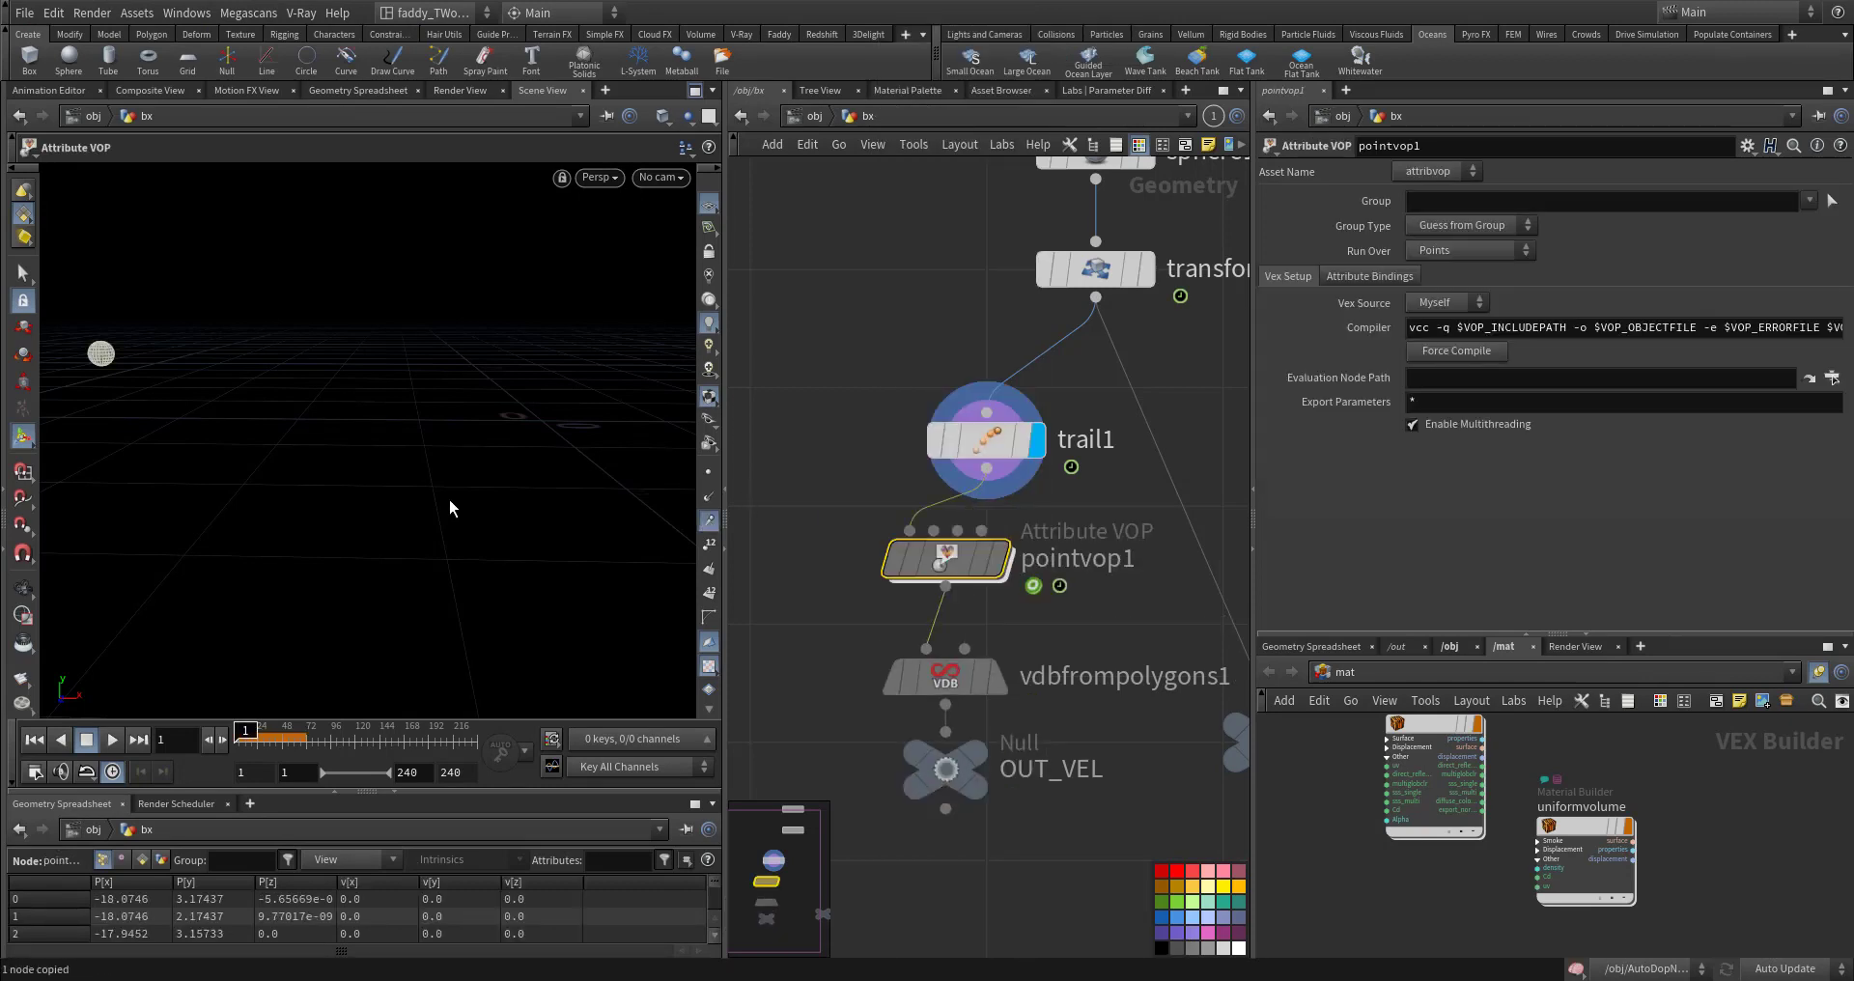
Step: Set the viewport's Scale Vectors guide size to 5 and scrub to frame 19 to check the sphere's velocity trails
key("d")
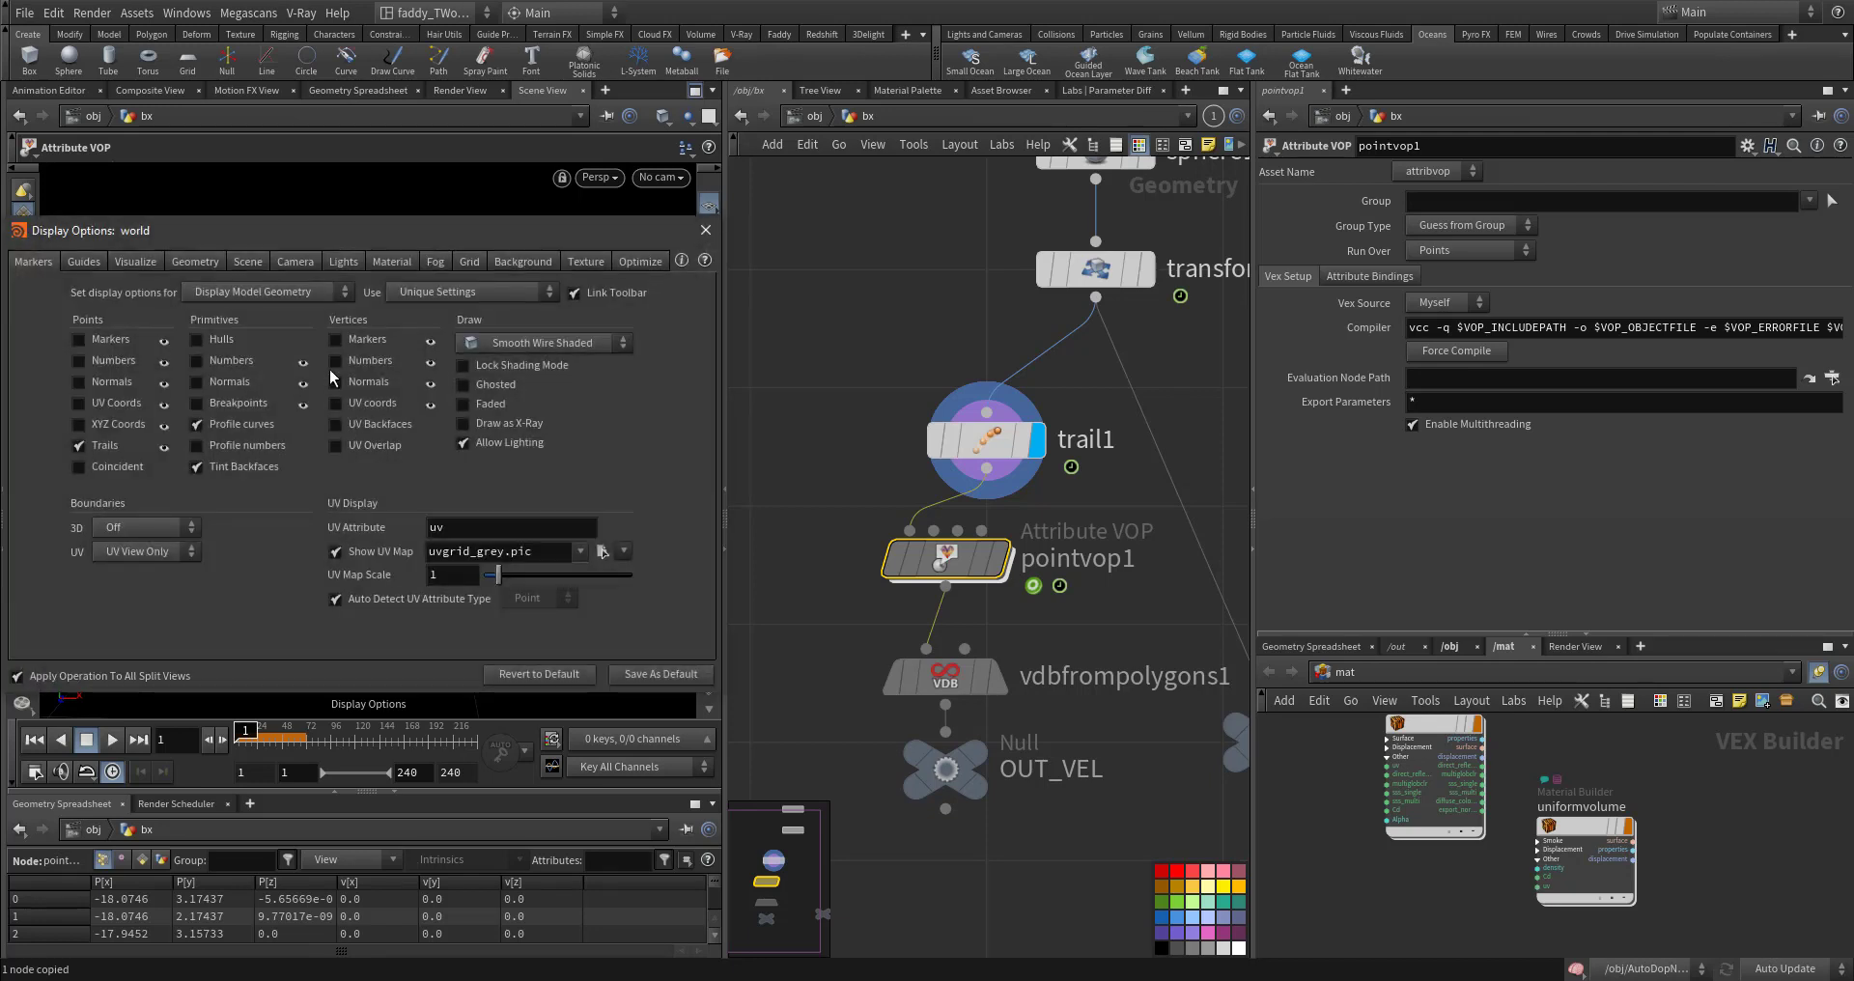
left_click_drag(359, 235, 570, 371)
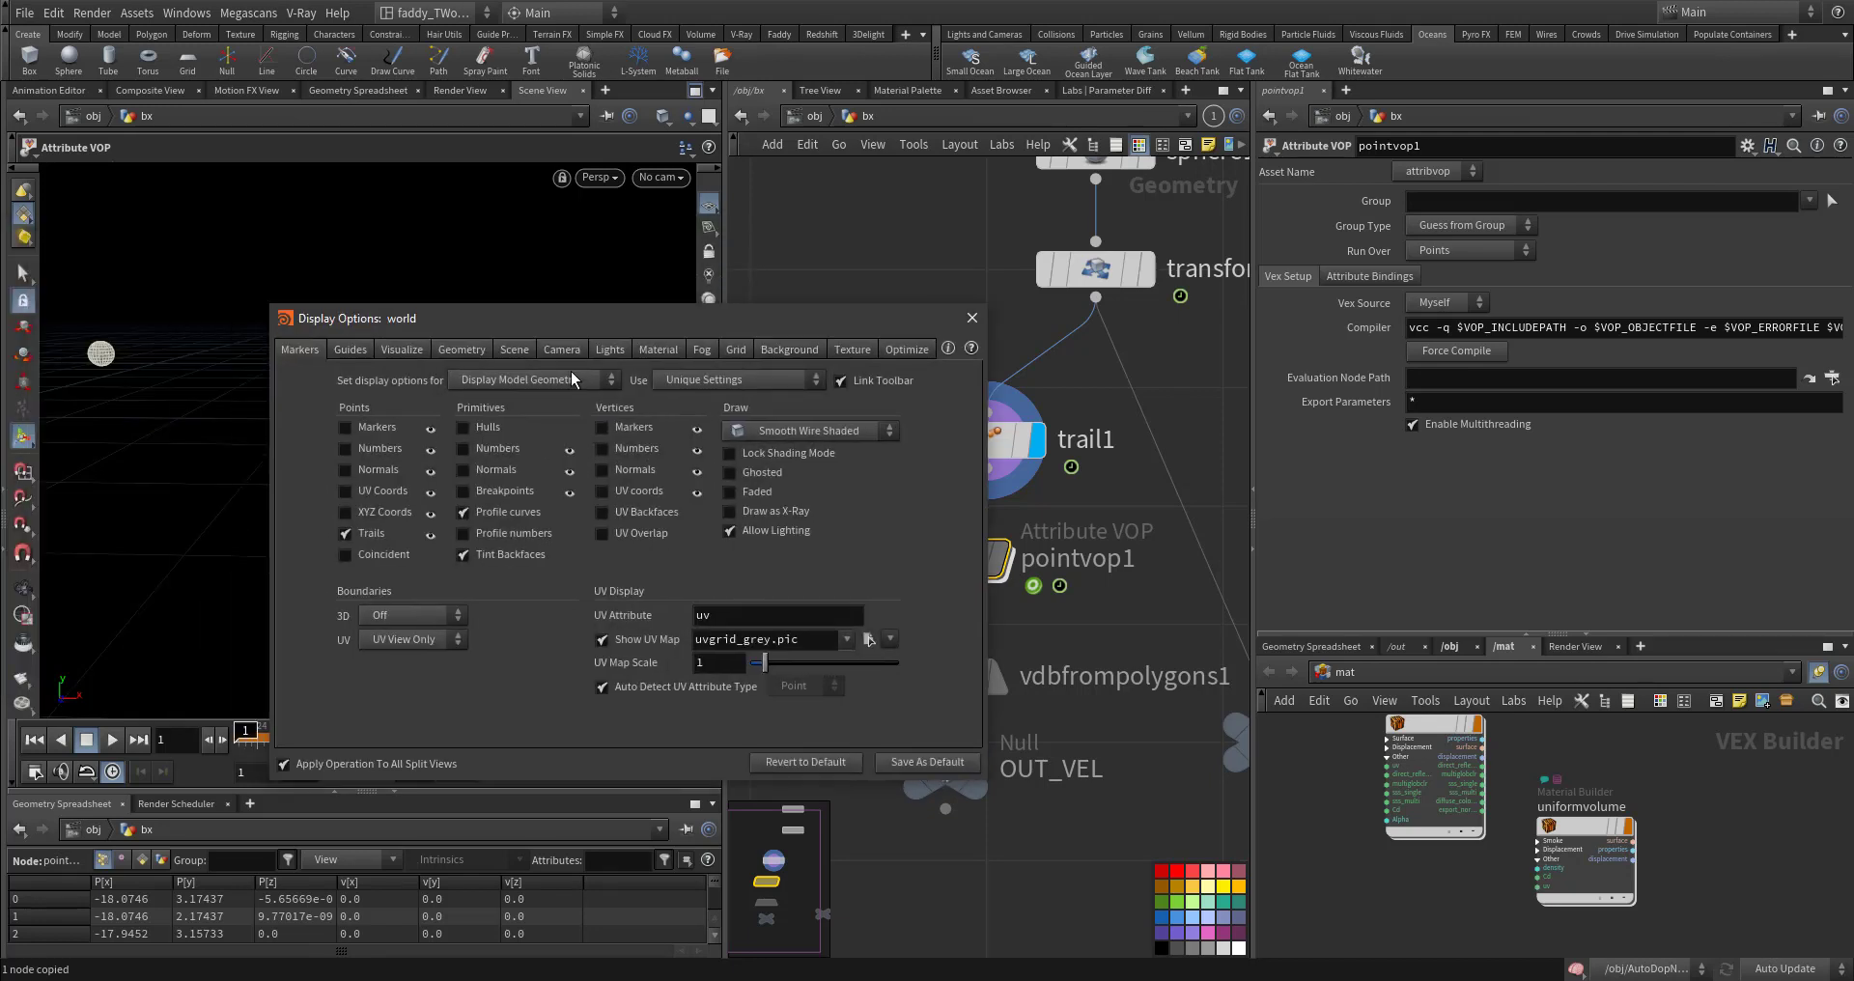
left_click(461, 349)
left_click(419, 350)
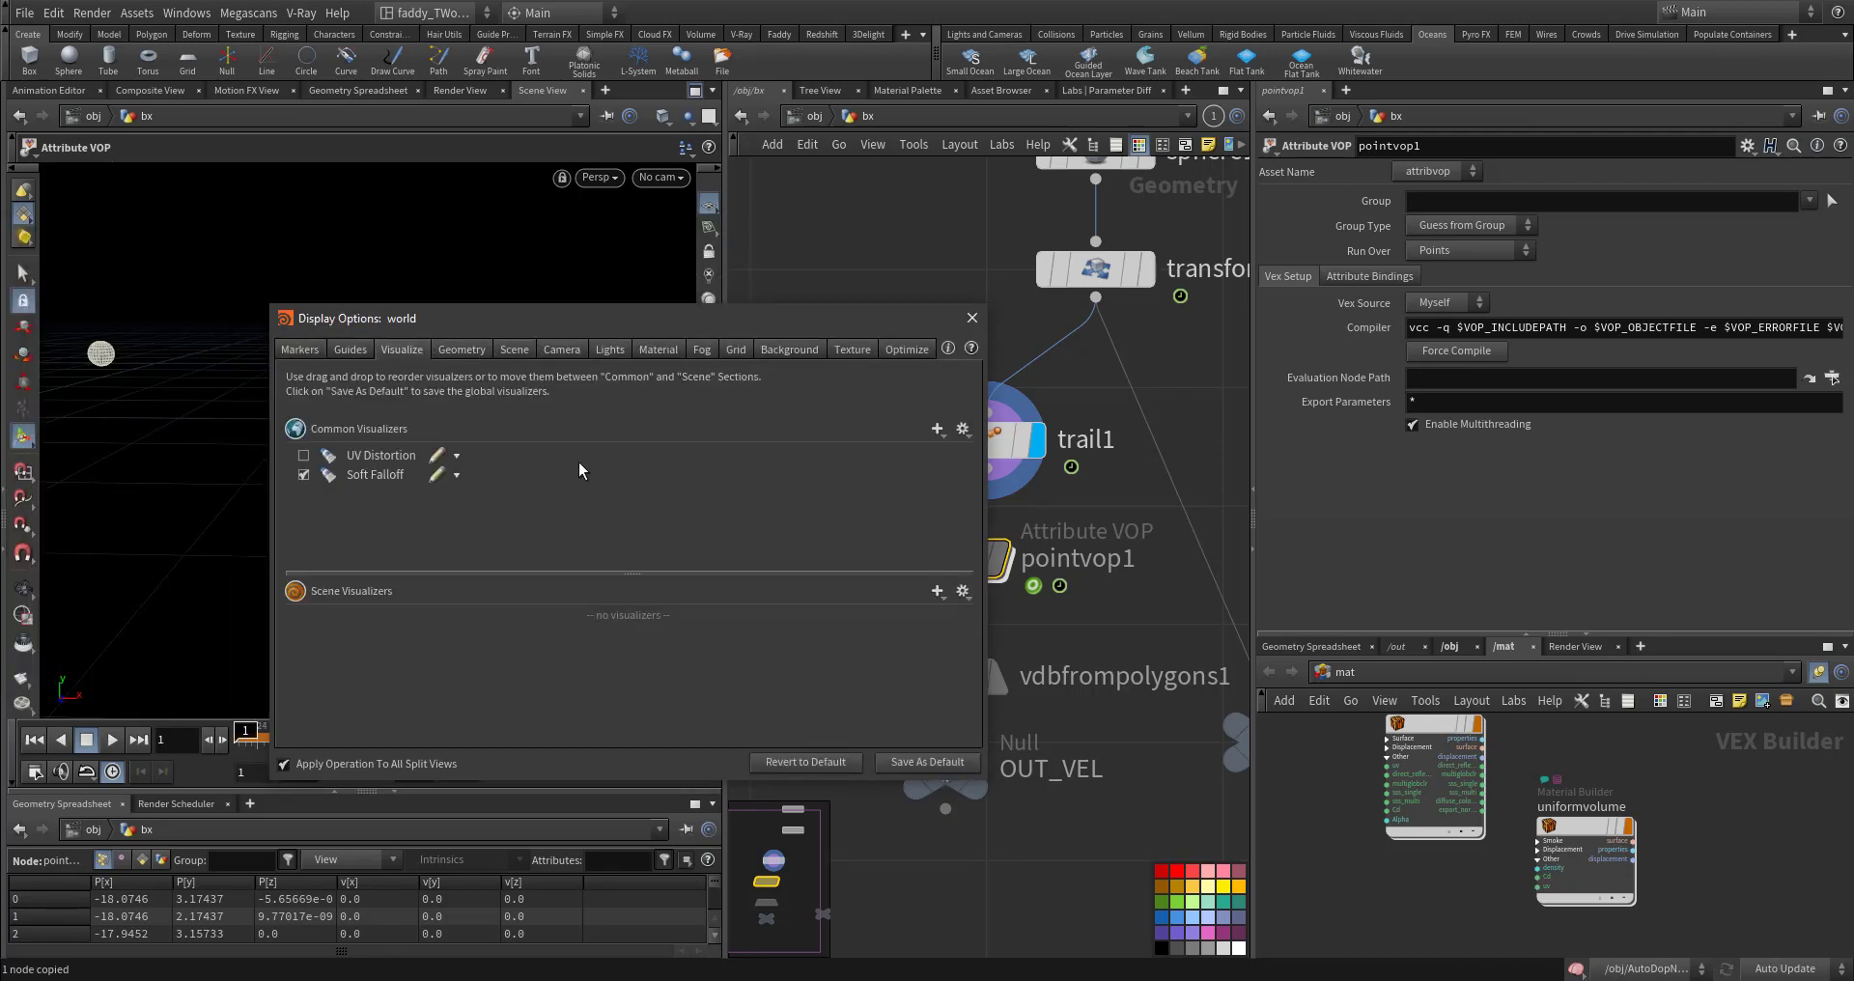
left_click(350, 350)
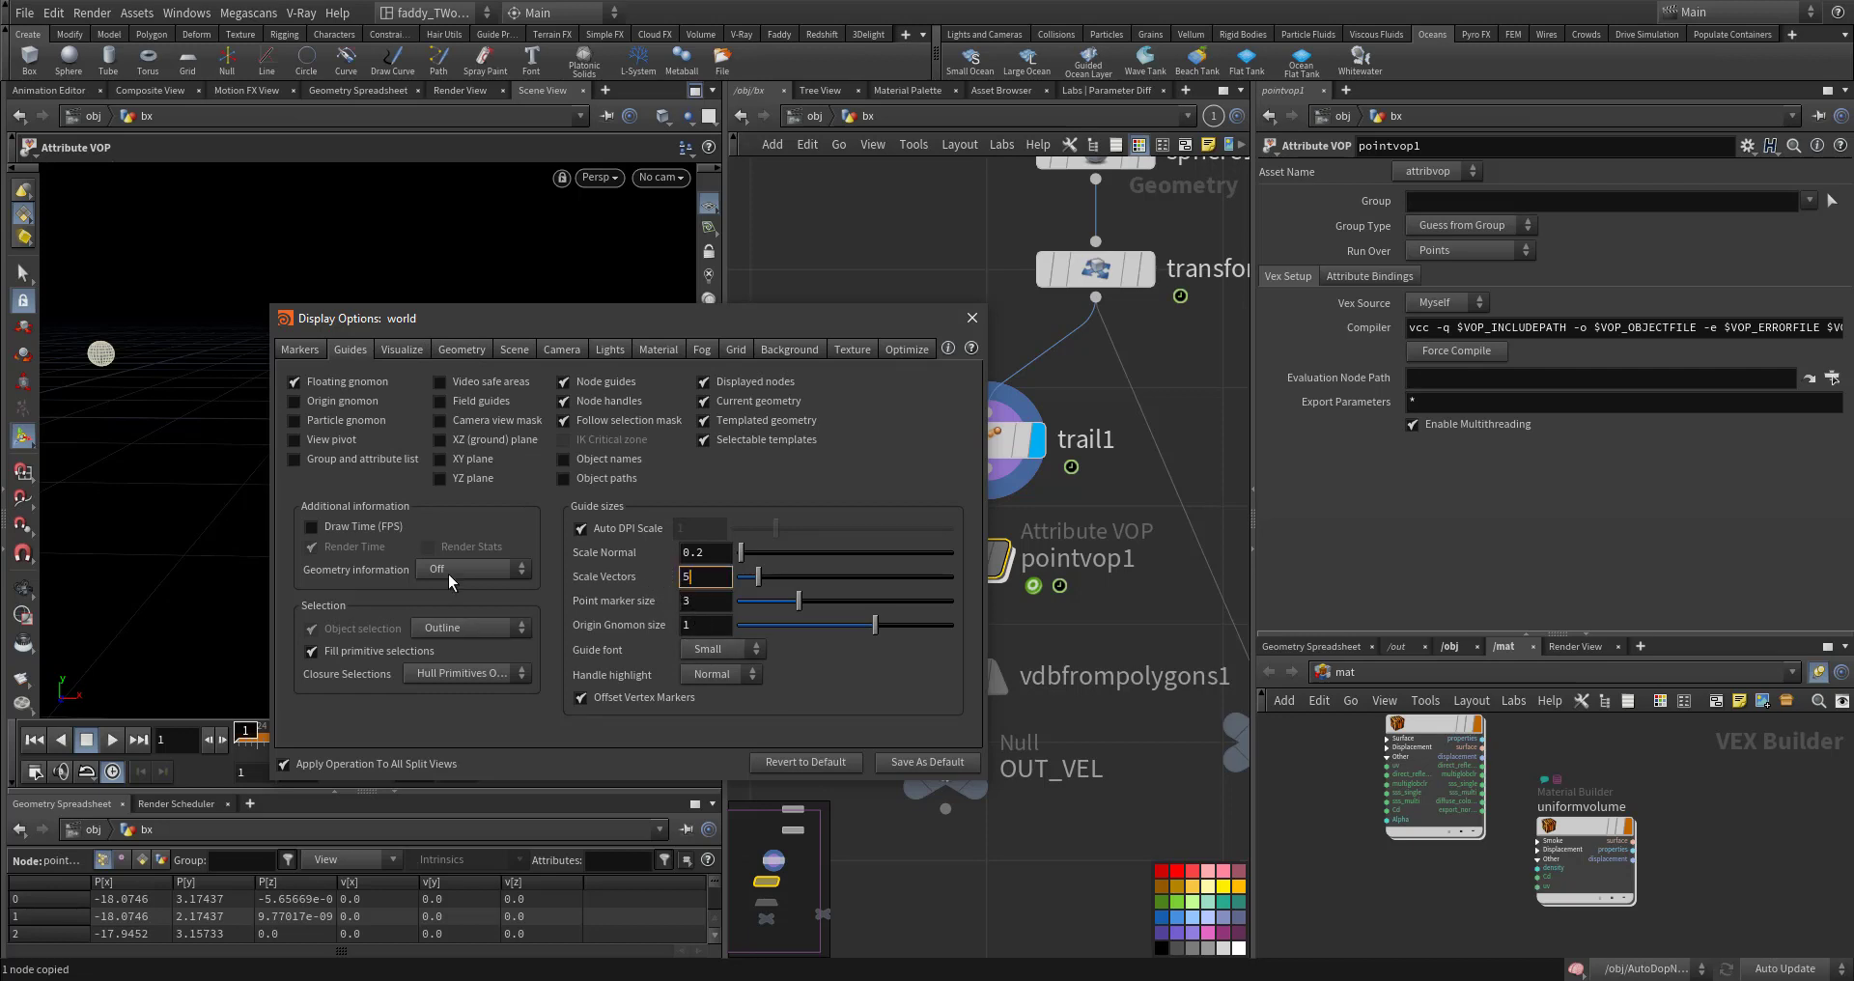
left_click_drag(614, 329, 808, 316)
left_click(253, 731)
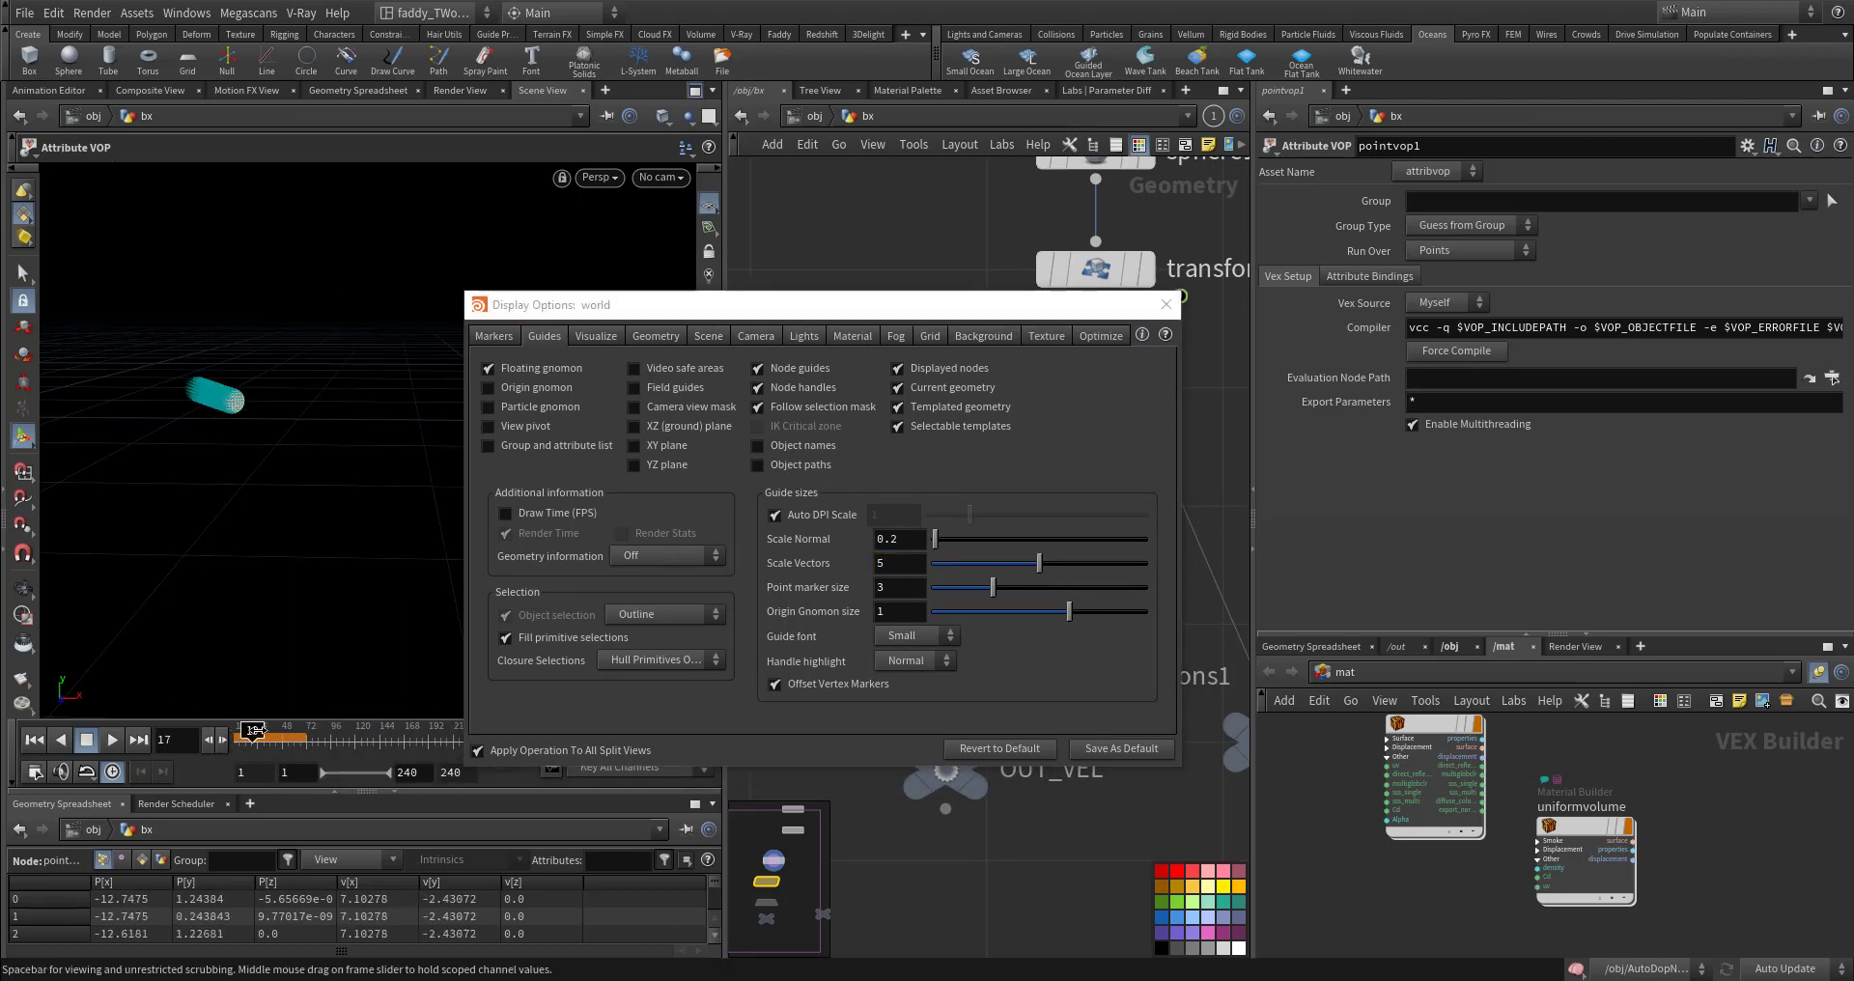
left_click(1161, 307)
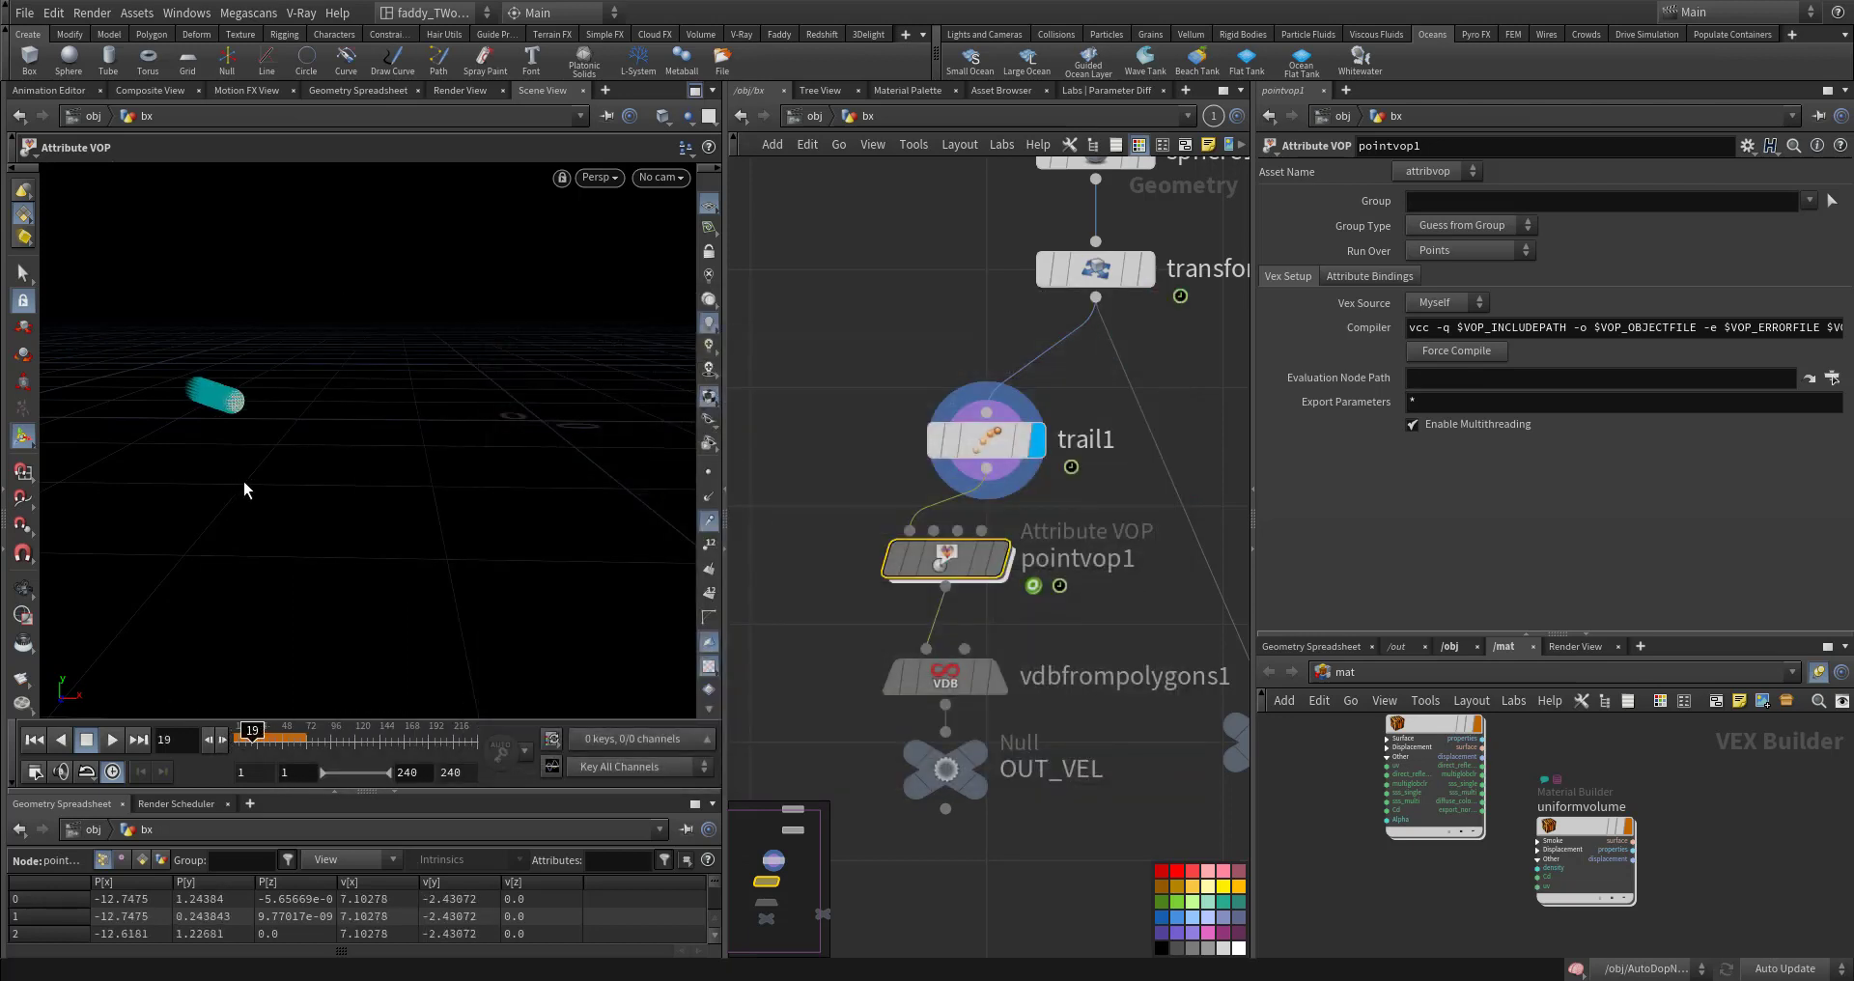
Step: Scrub to frame 28 and examine the sphere's velocity trails from a closer, higher angle
middle_click_drag(259, 469, 314, 502, "alt")
right_click_drag(273, 457, 376, 537, "alt")
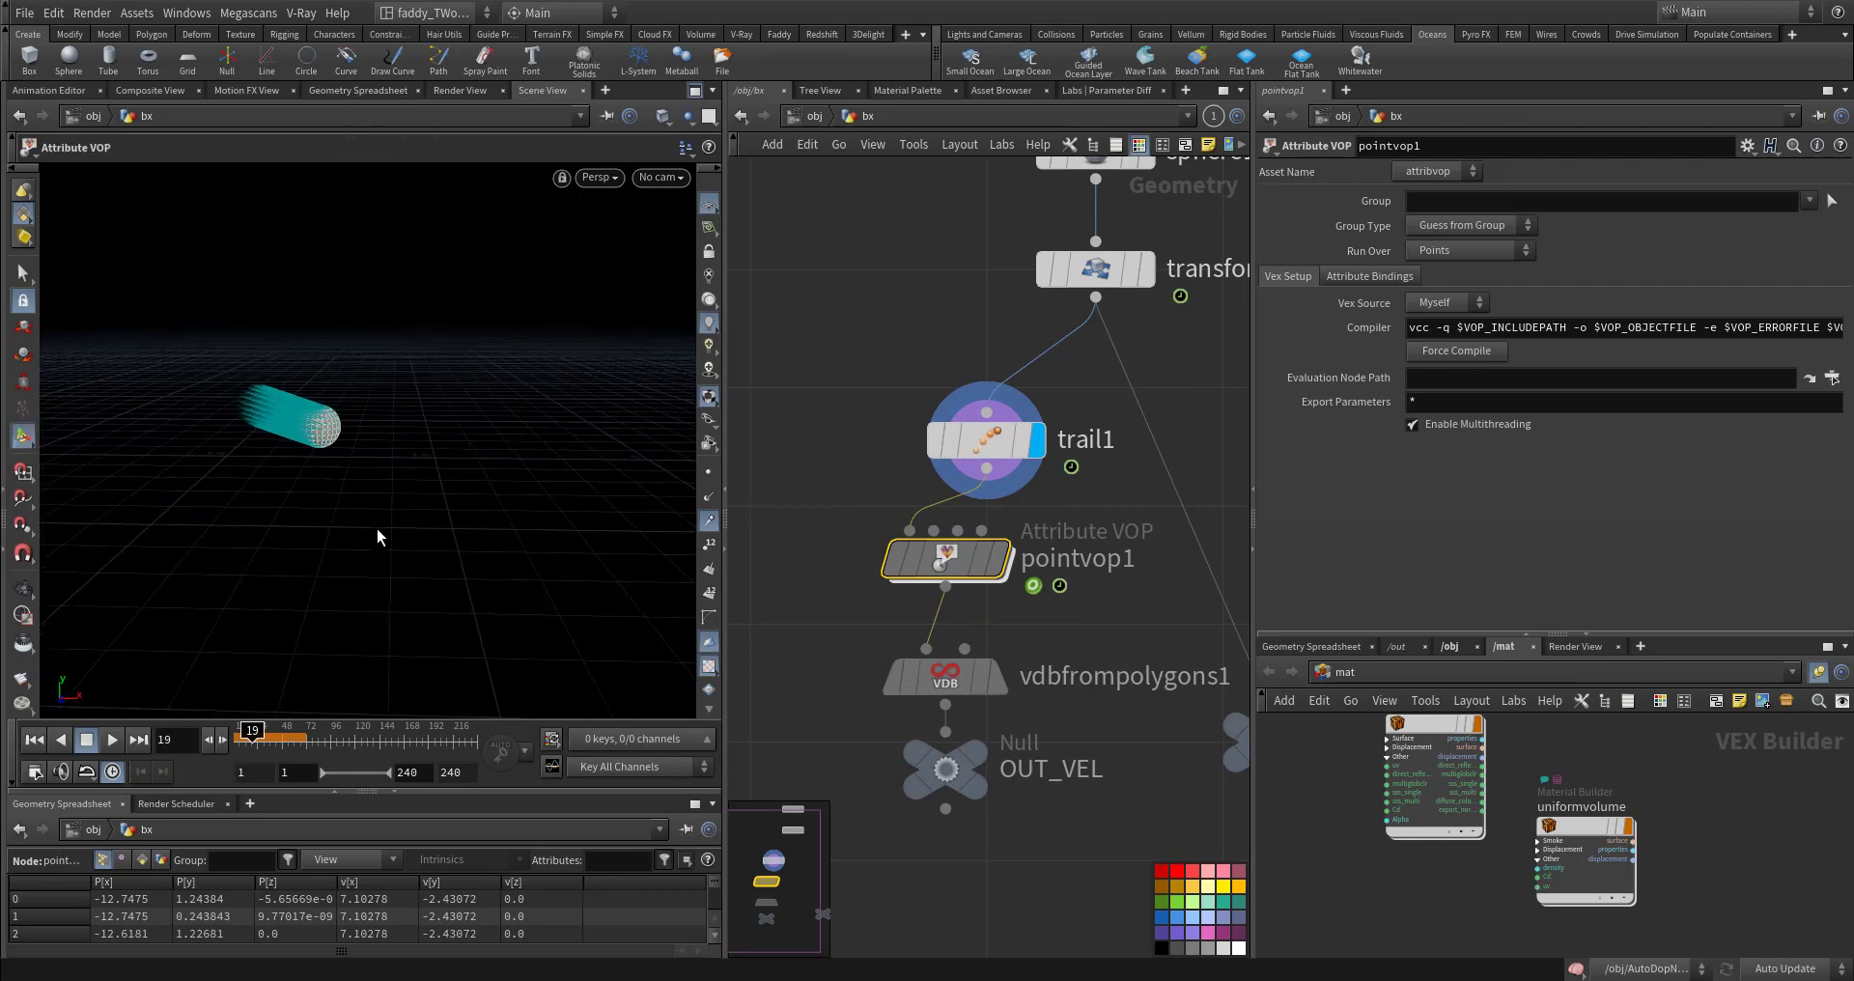
left_click_drag(253, 734, 263, 734)
left_click_drag(405, 454, 384, 346, "alt")
middle_click_drag(384, 346, 438, 561, "alt")
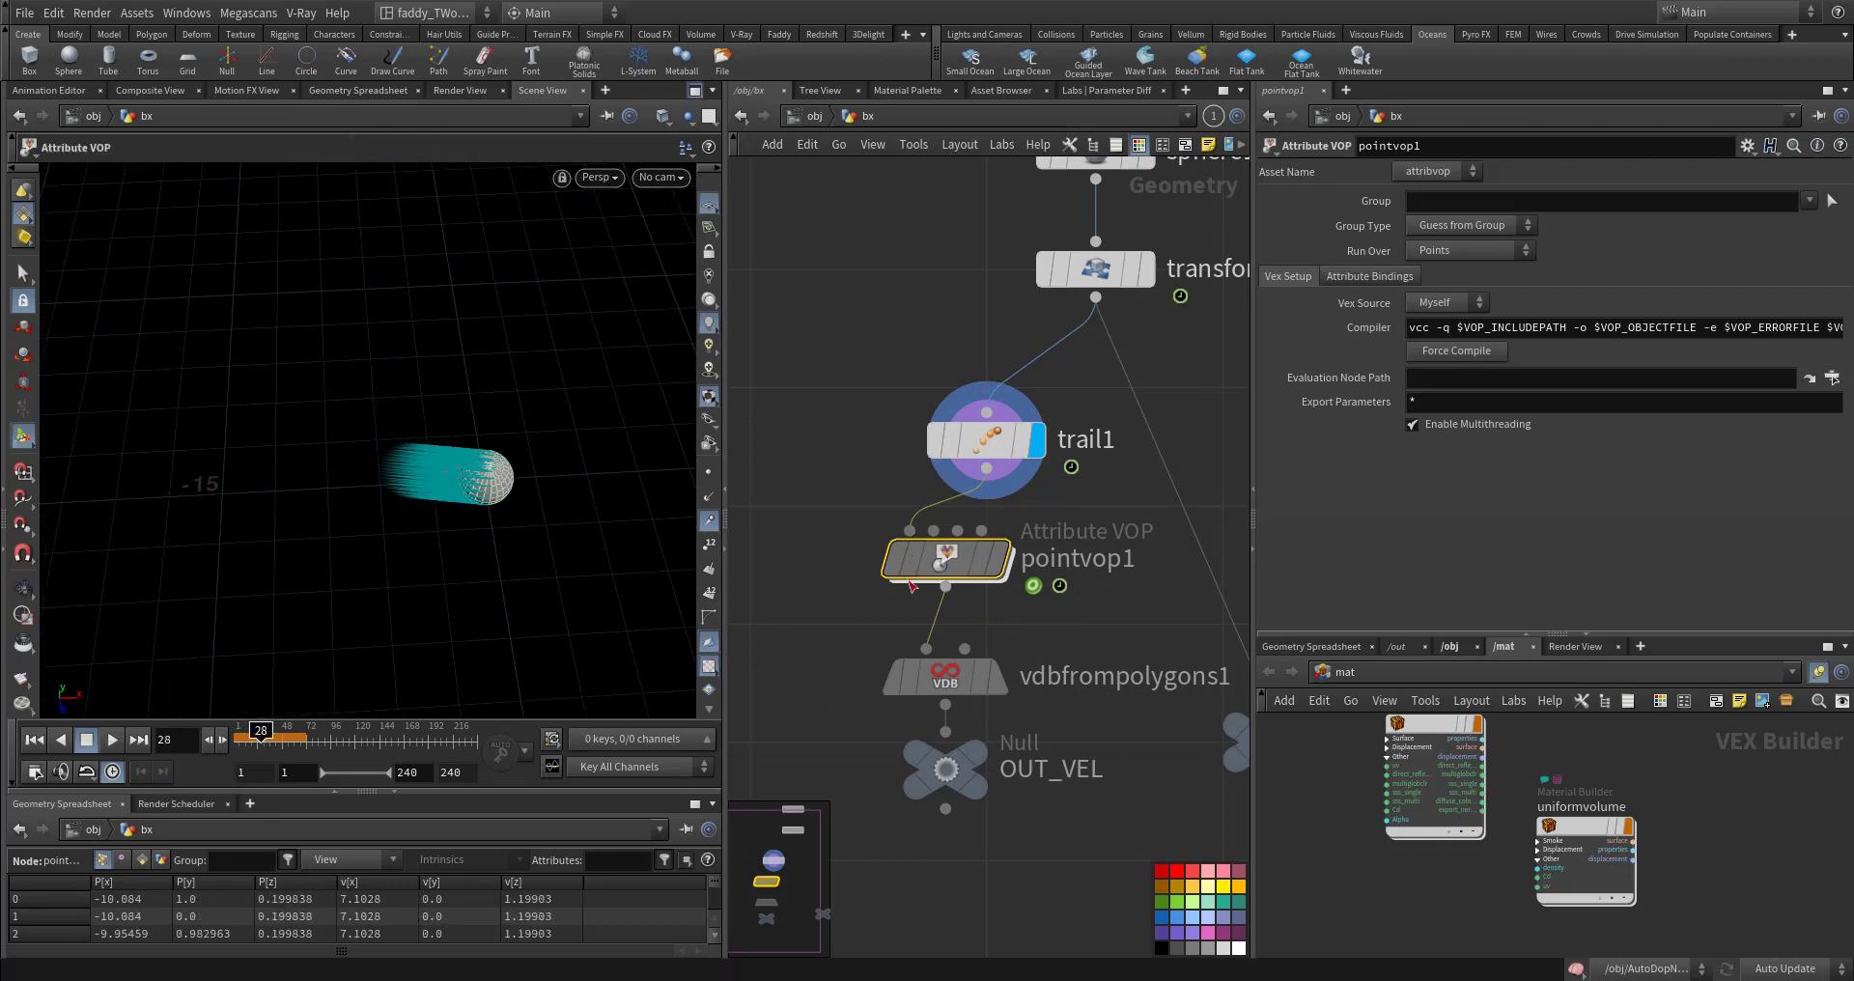
Step: Inside pointvop1, wire geometryvopglobal1's v output to geometryvopoutput1's v input and move the global node away from the output node
double_click(988, 563)
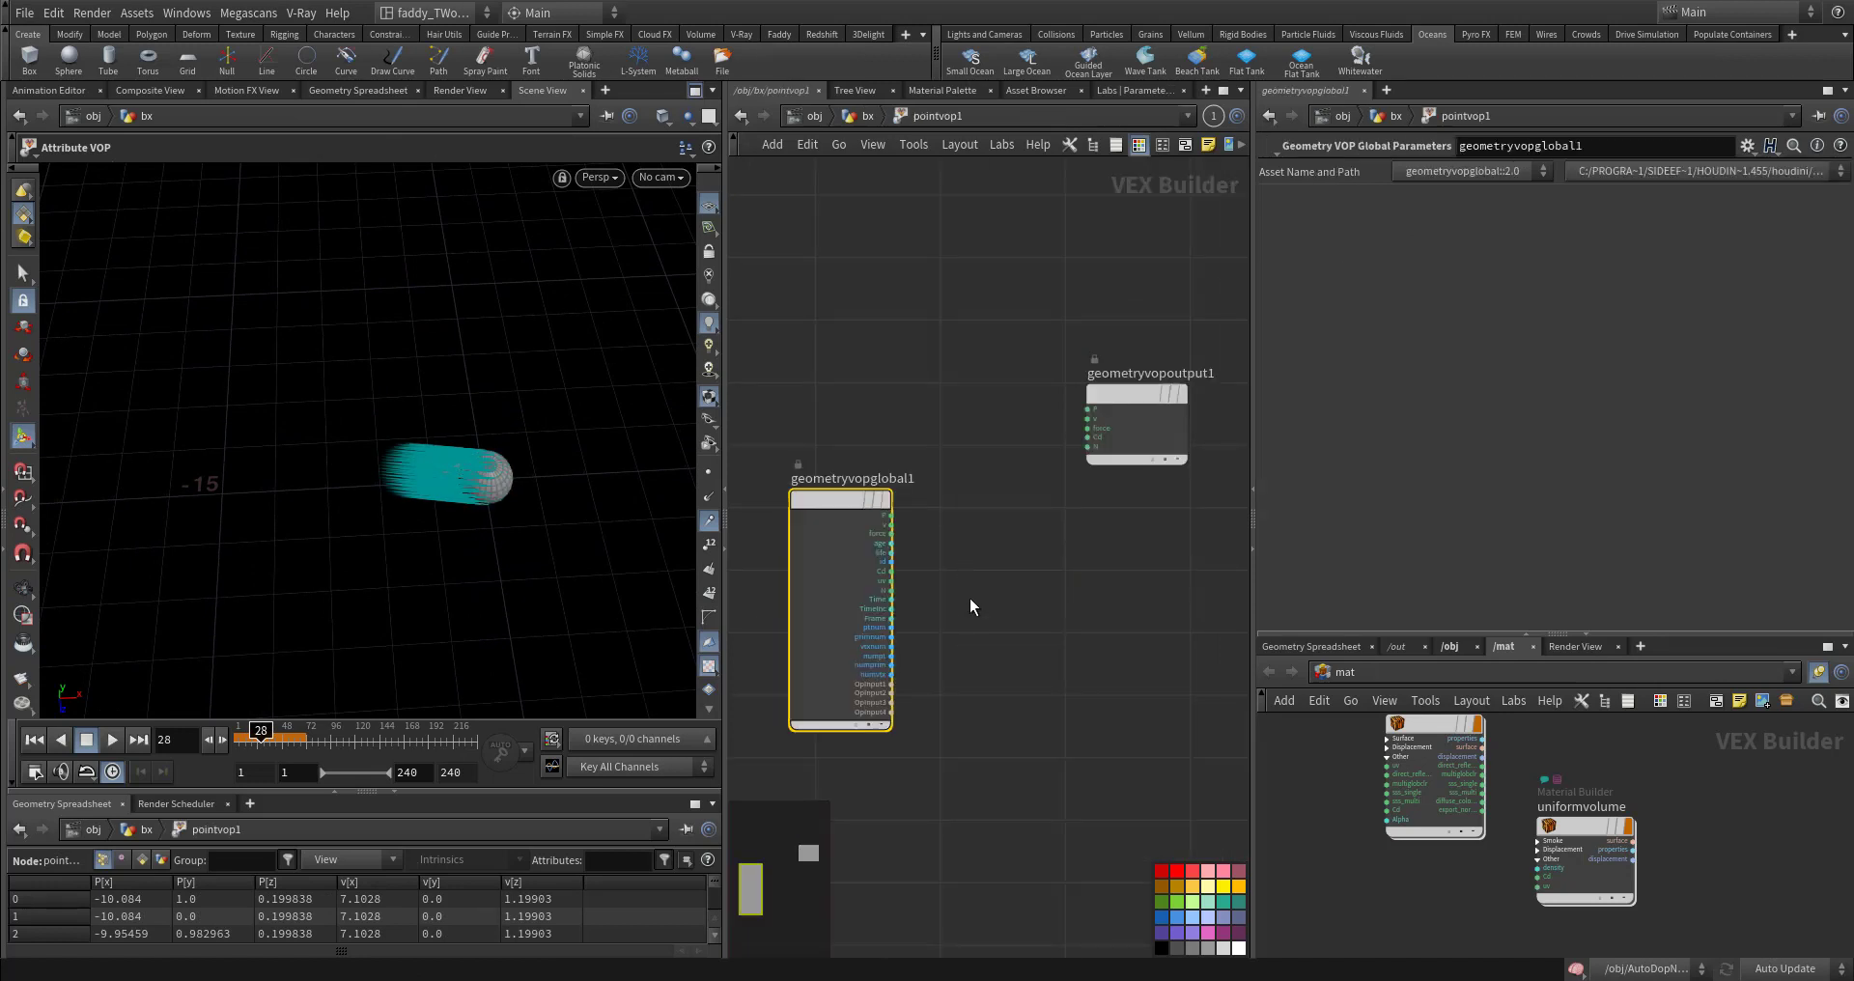
scroll(1005, 676, "up", 5)
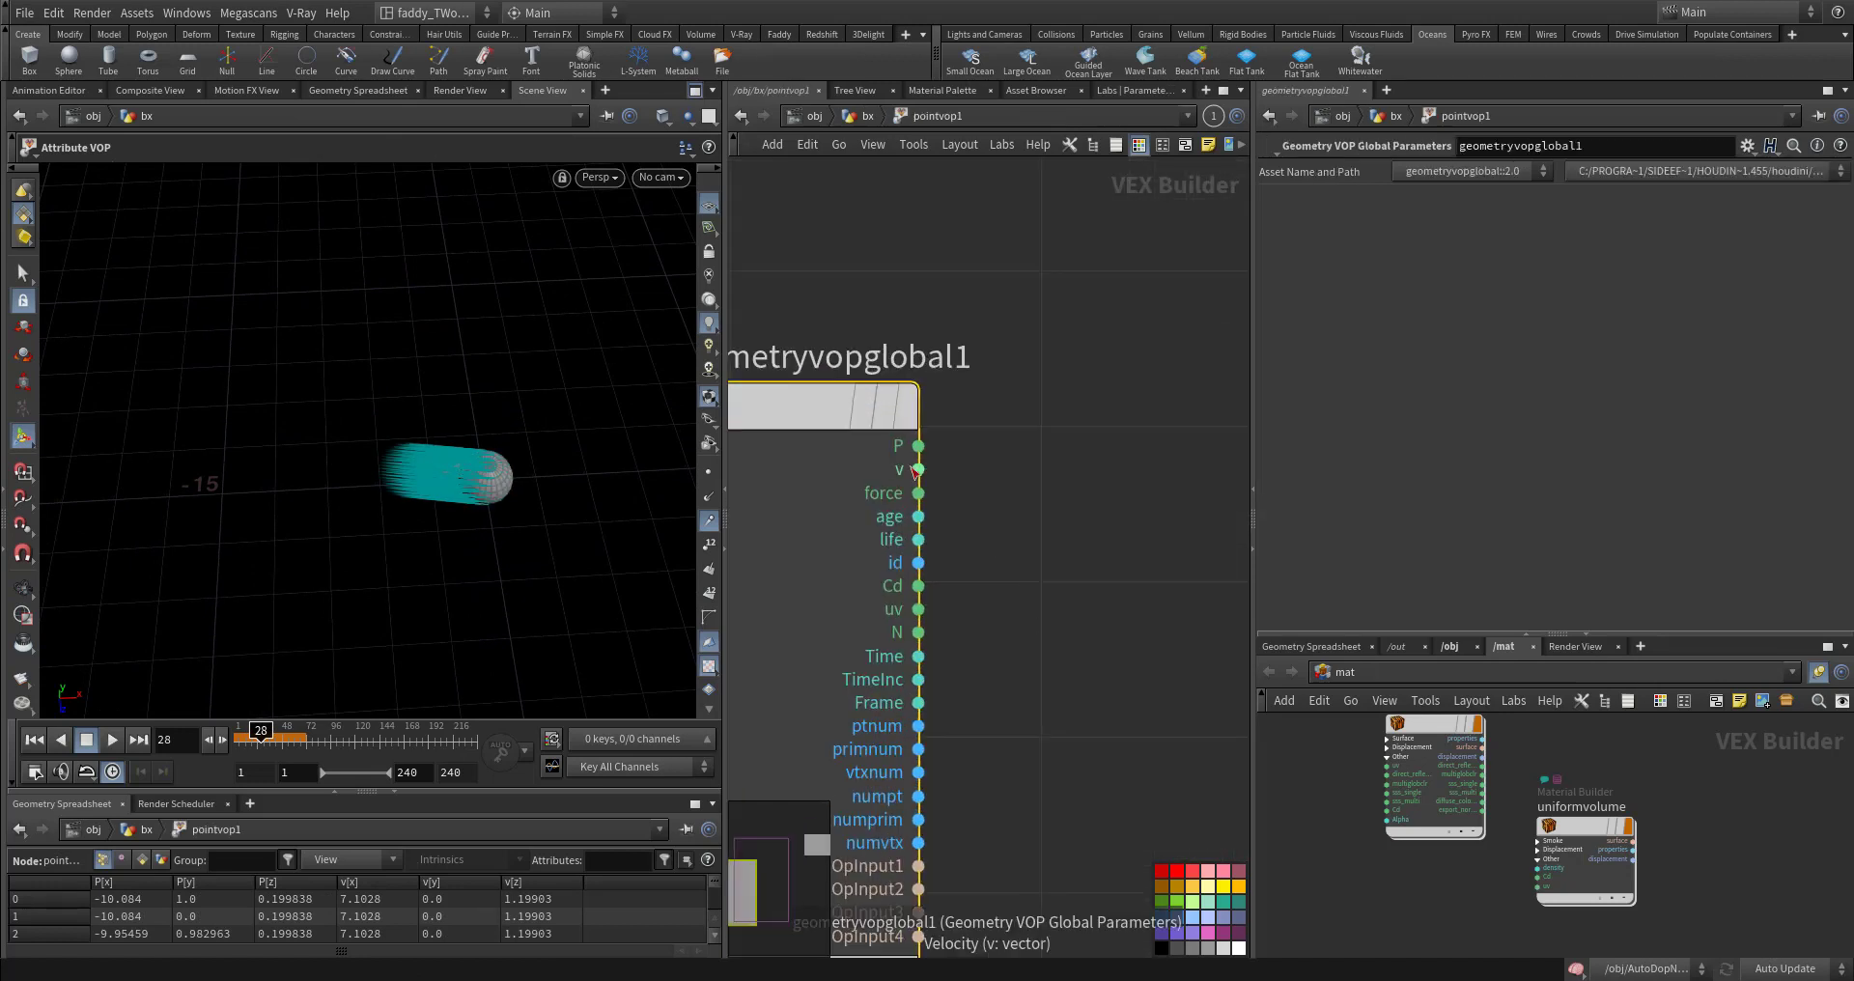
left_click(918, 471)
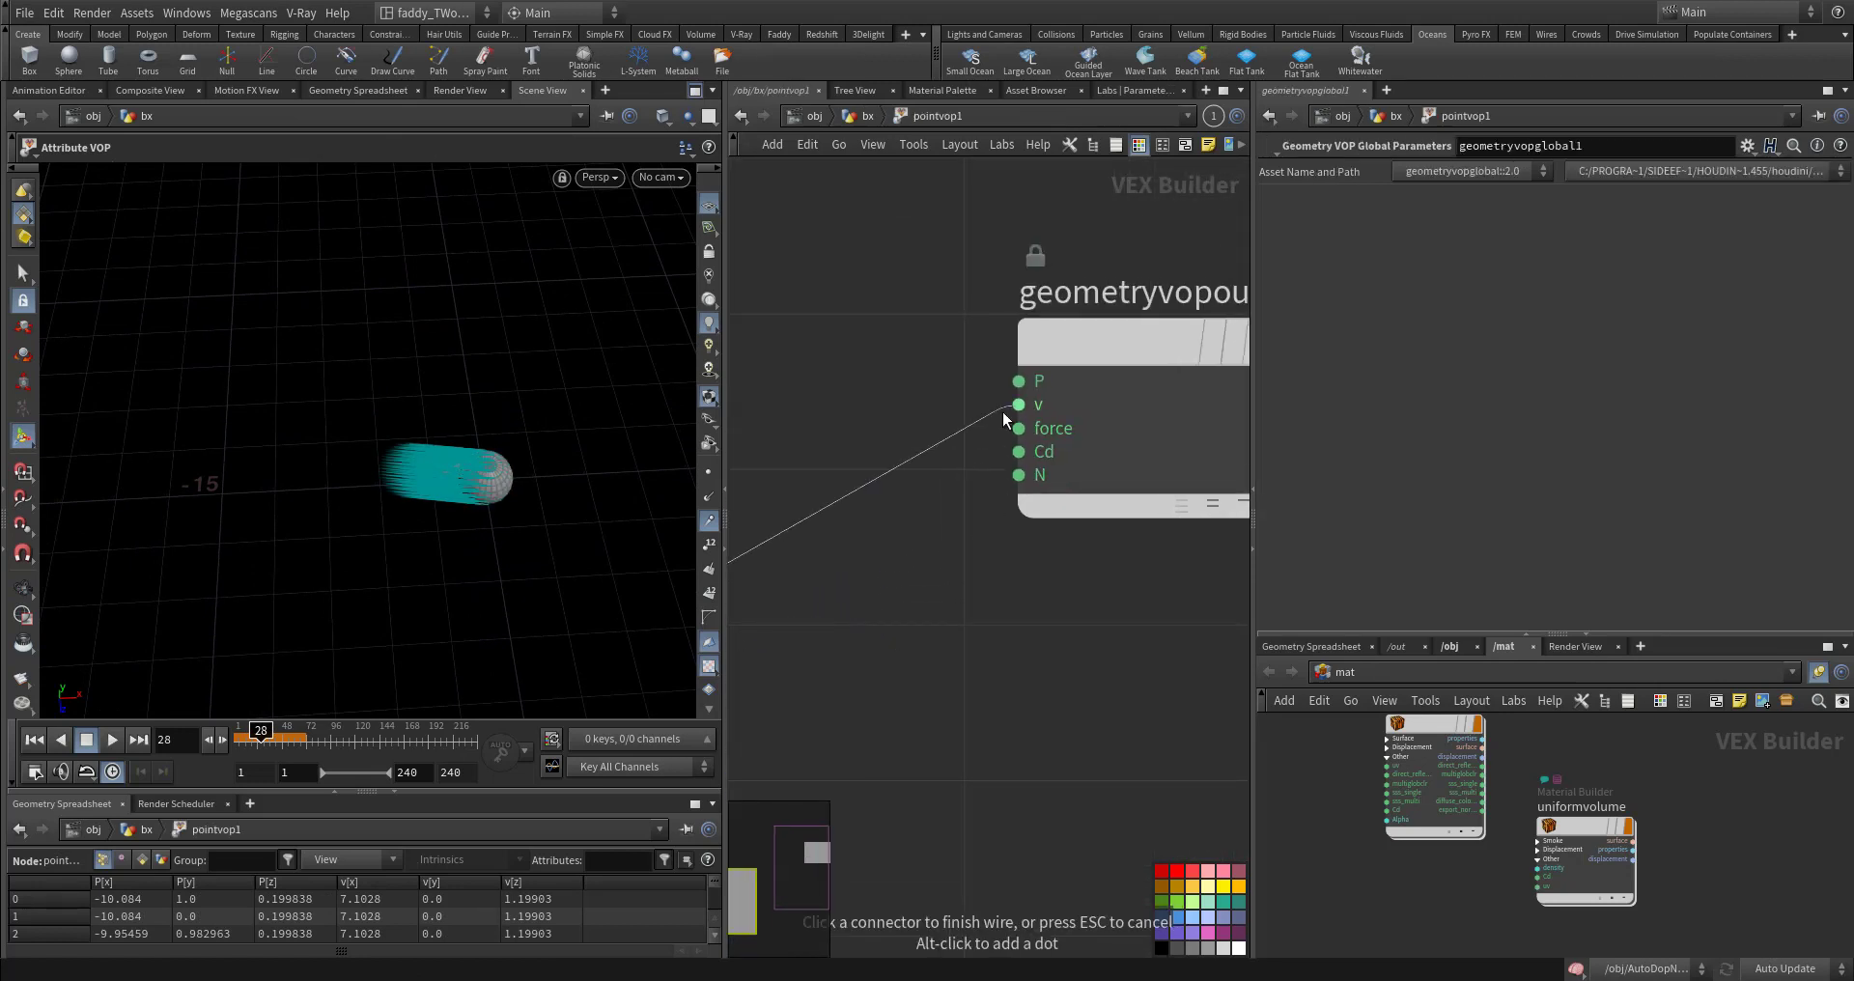
left_click(1018, 405)
middle_click_drag(884, 646, 1110, 550)
middle_click_drag(926, 602, 1022, 550)
scroll(1013, 620, "down", 5)
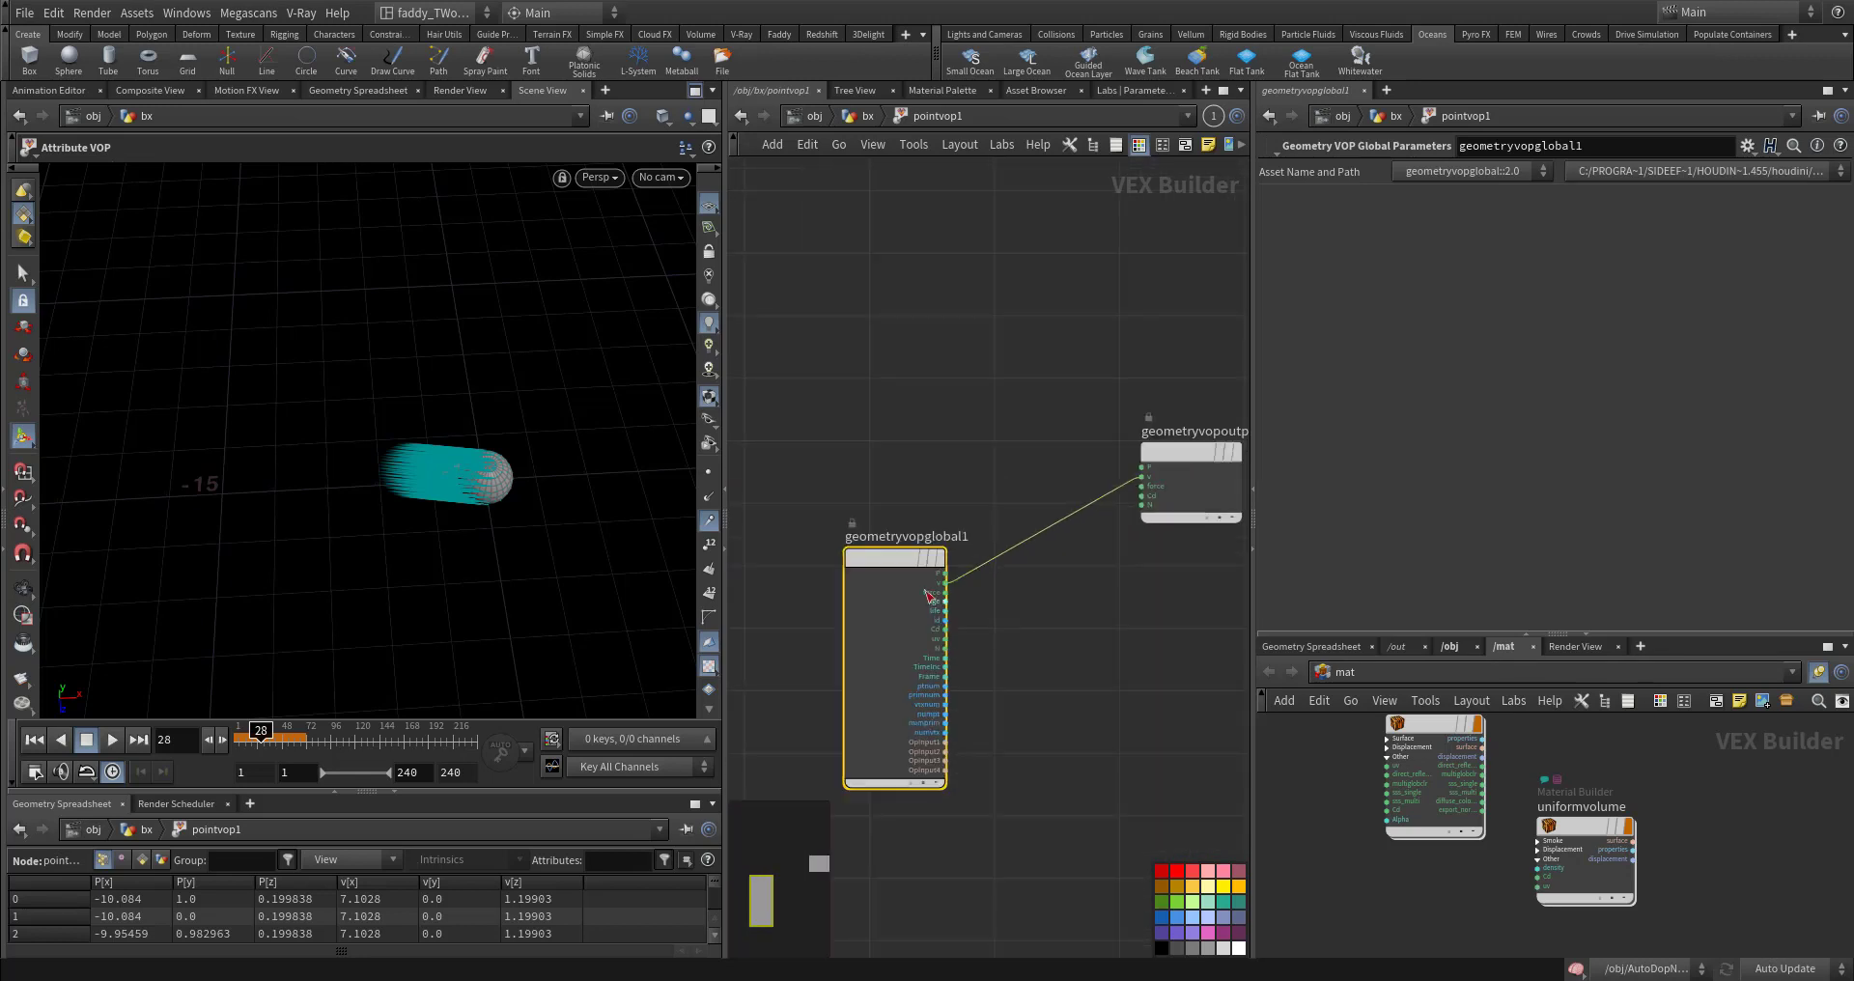
left_click_drag(891, 568, 801, 523)
middle_click_drag(963, 606, 992, 651)
scroll(989, 640, "up", 5)
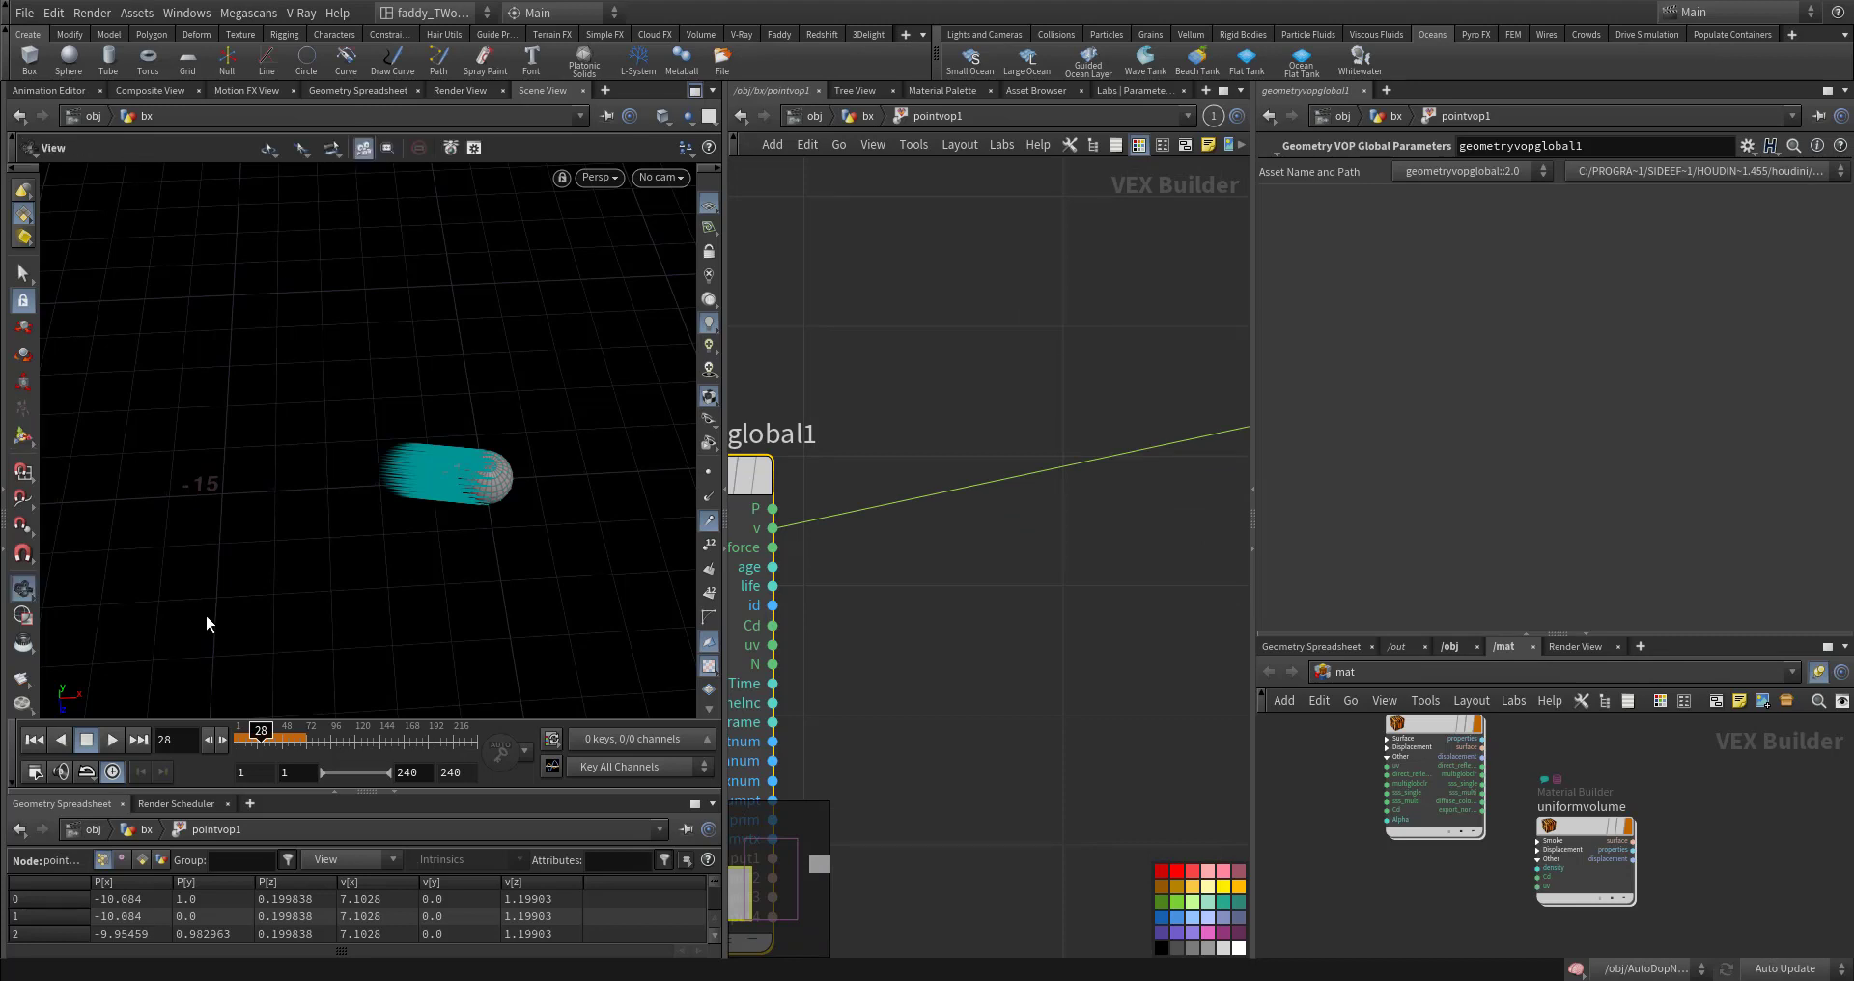
Step: Insert a Vector to Float node on the v wire between geometryvopglobal1 and geometryvopoutput1
left_click_drag(206, 614, 201, 645, "alt")
middle_click_drag(201, 645, 221, 556, "alt")
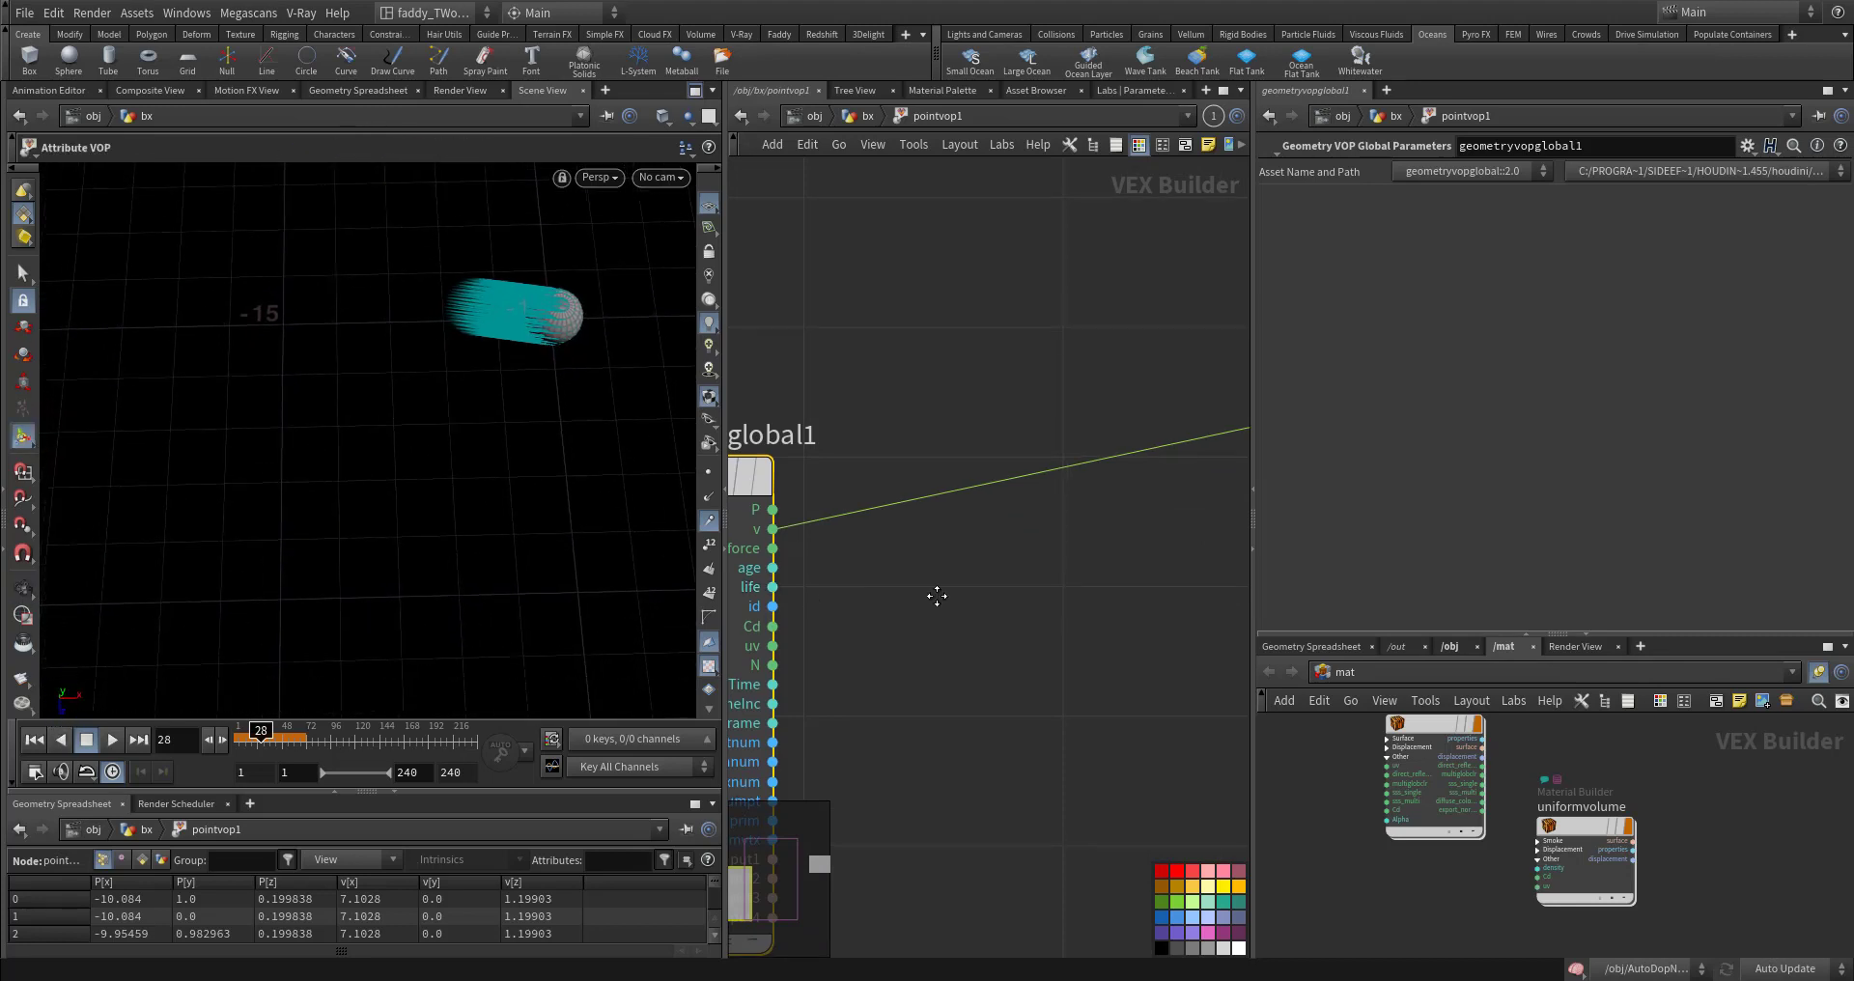
scroll(887, 659, "down", 3)
middle_click_drag(937, 596, 988, 635)
key("Tab")
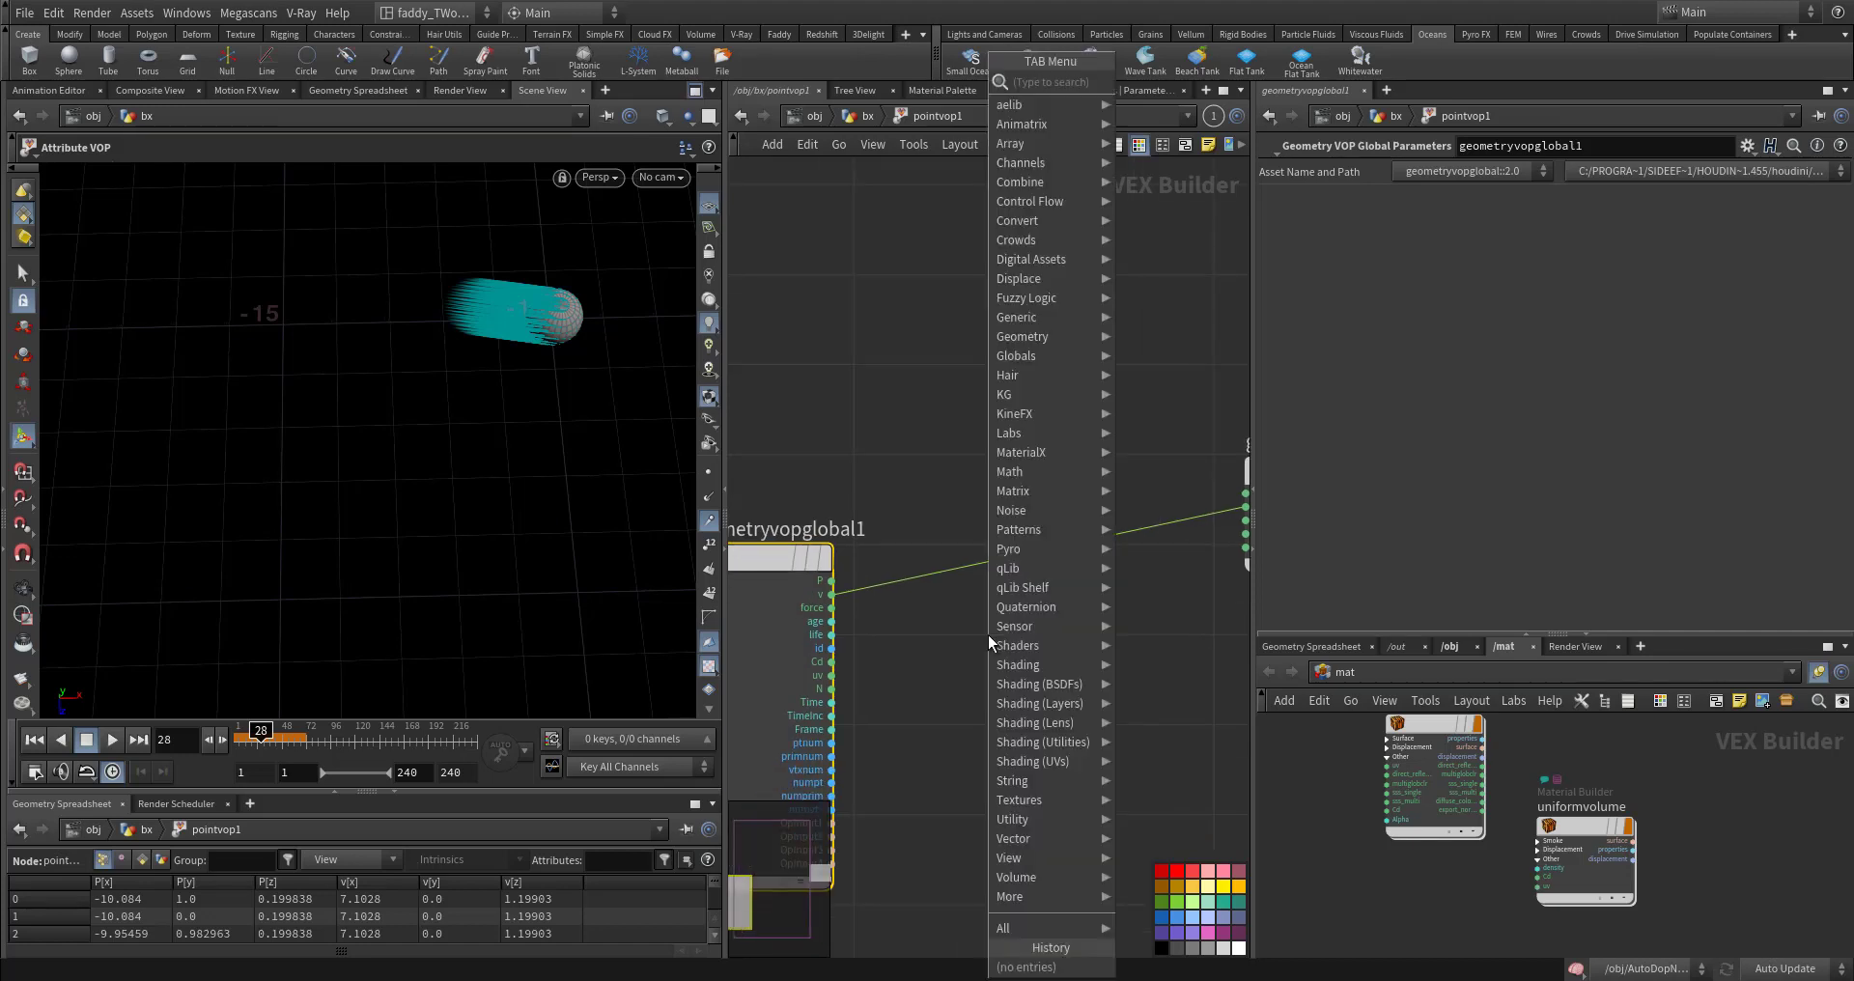
type("vtf")
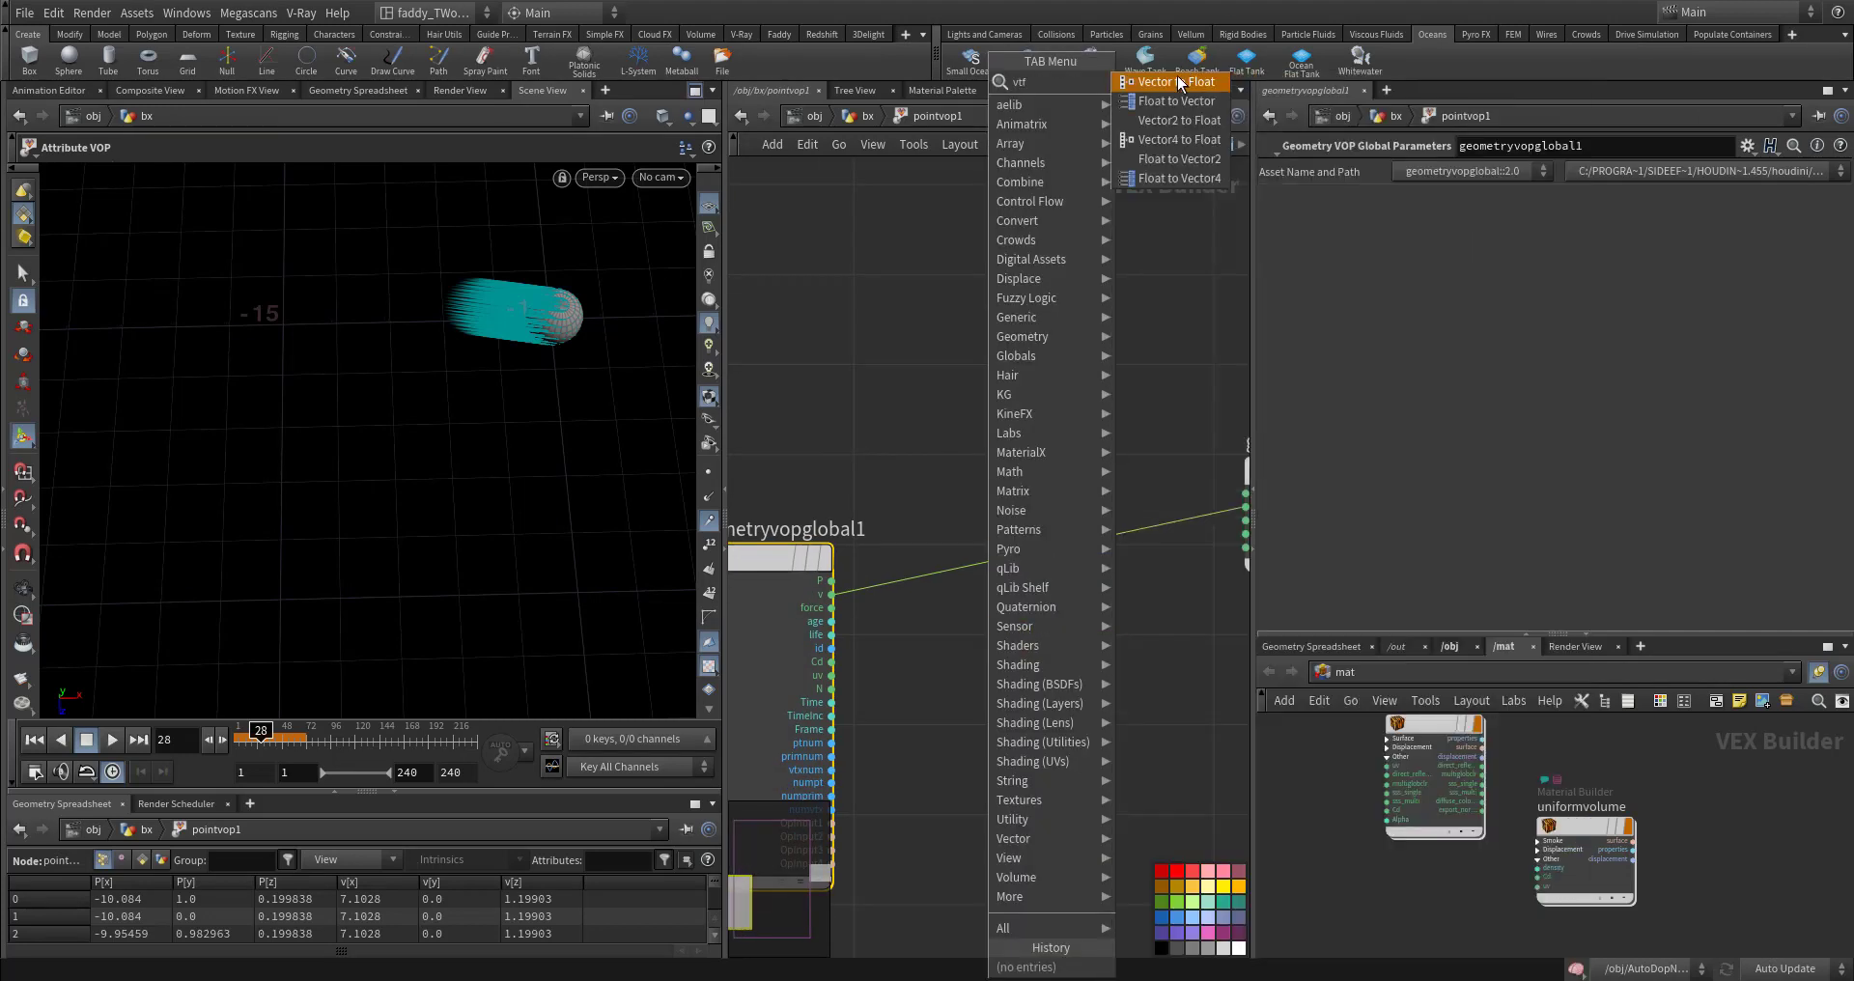
left_click(1176, 81)
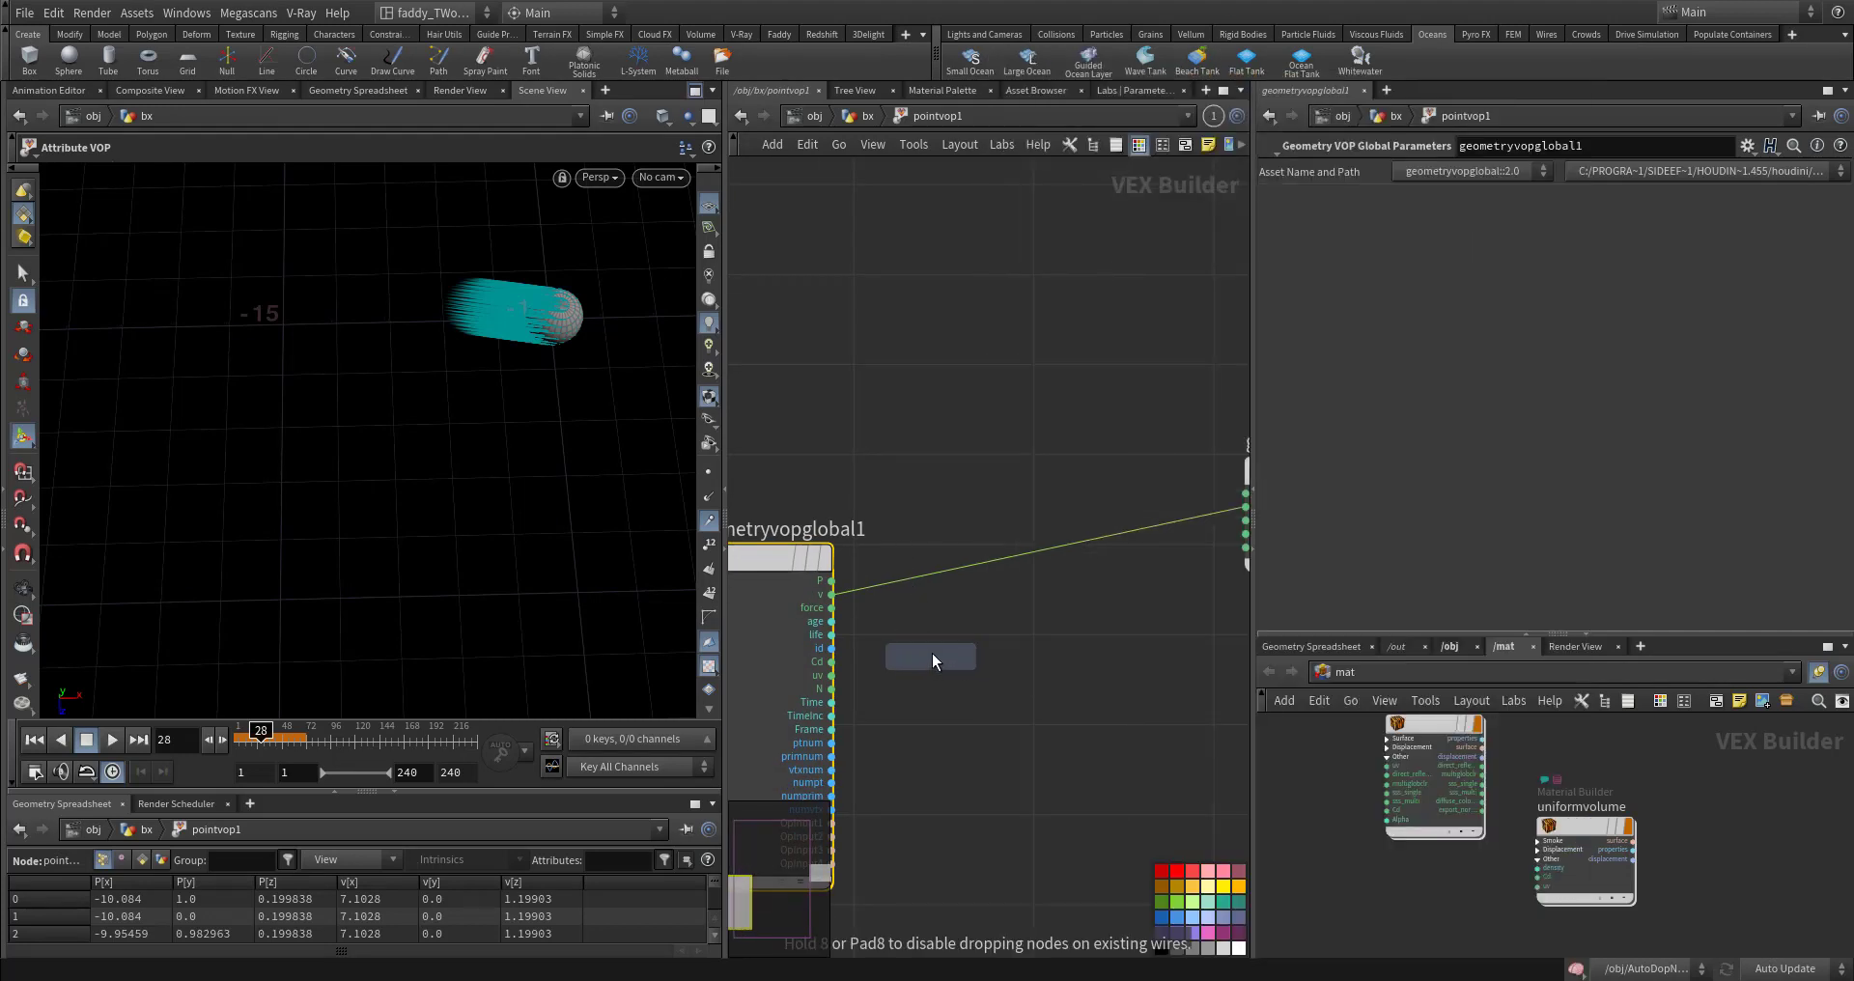
left_click(913, 592)
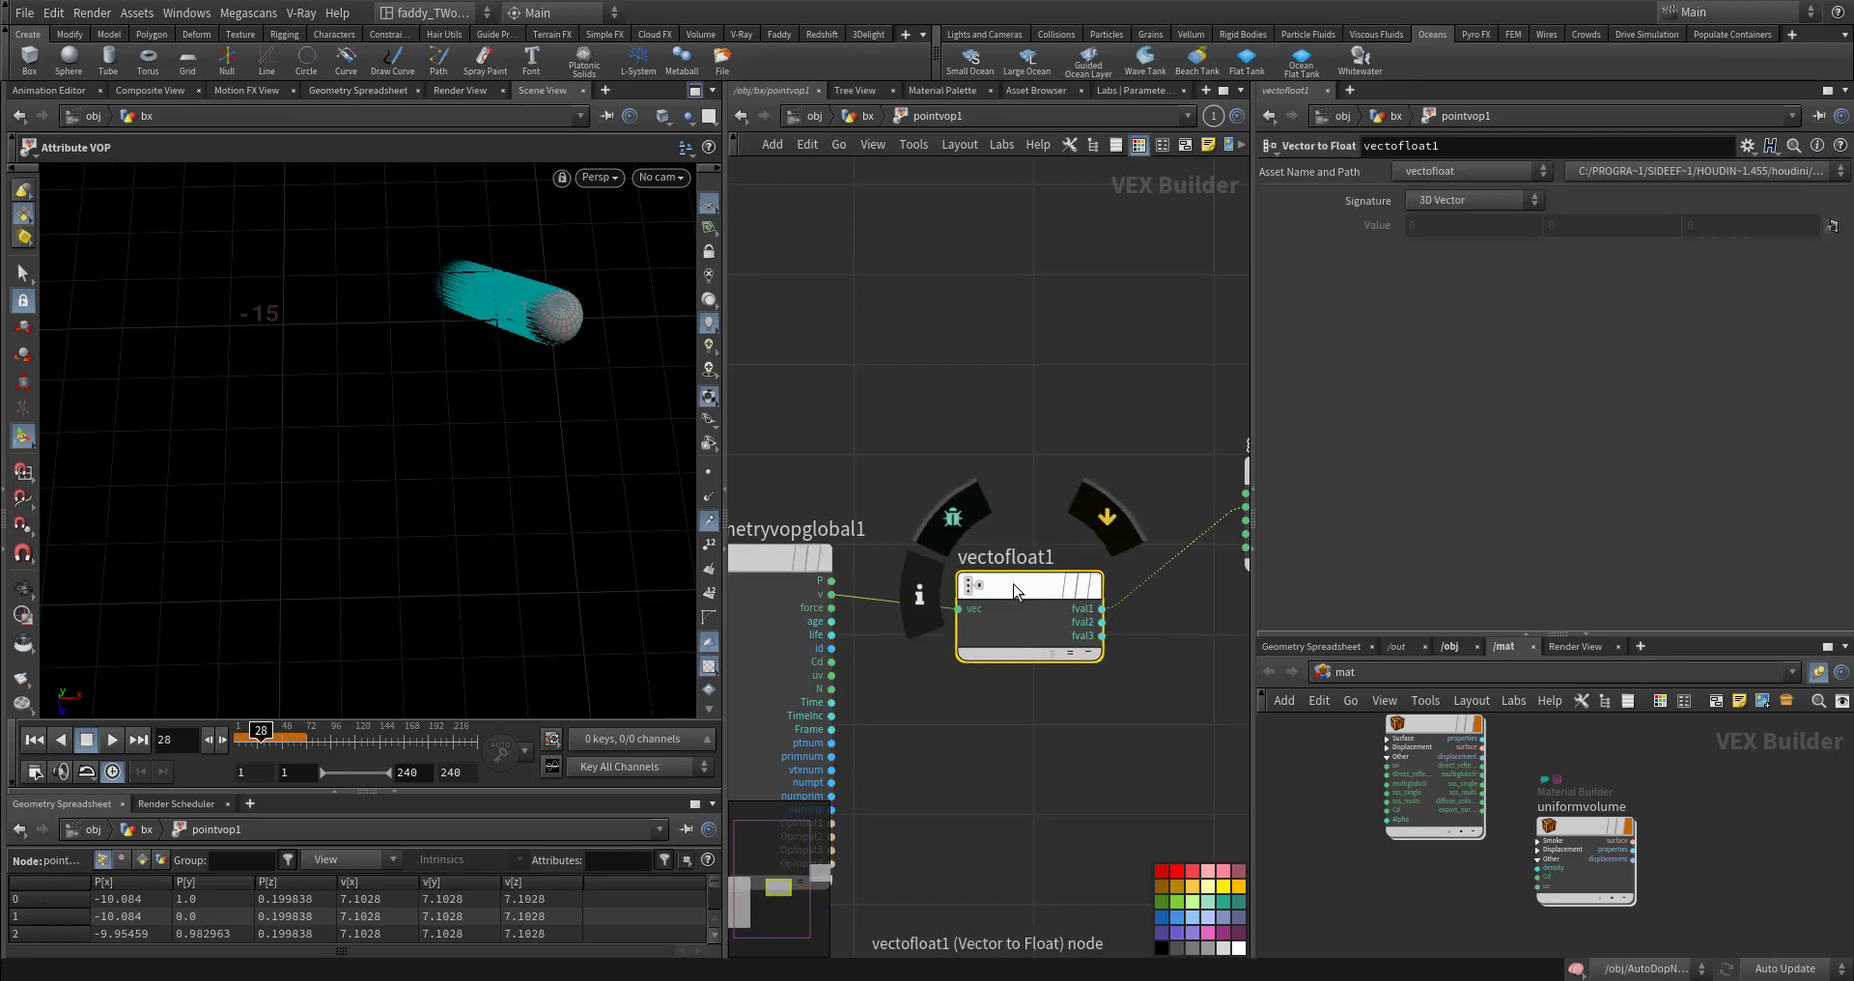
Step: Make room in the VOP network and add a Float to Vector node between vectofloat1 and geometryvopoutput1
middle_click_drag(1201, 645, 950, 645)
left_click_drag(1065, 500, 1174, 502)
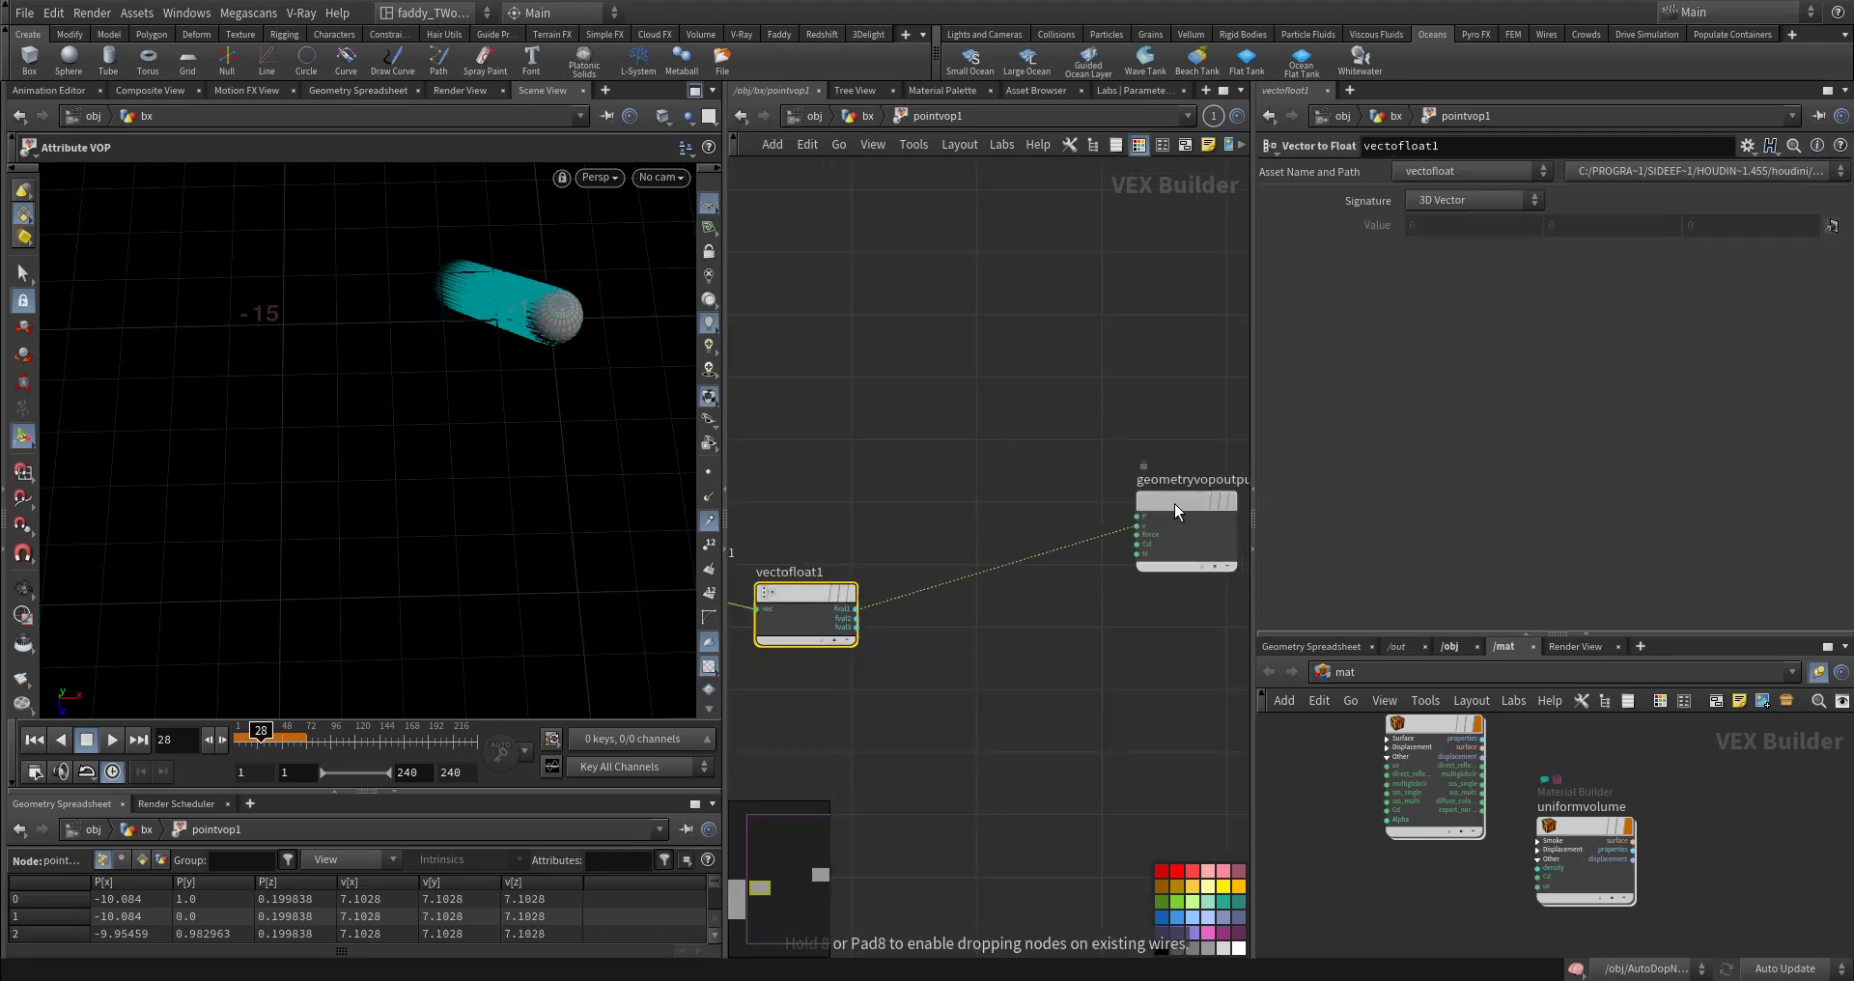
left_click_drag(692, 467, 660, 467)
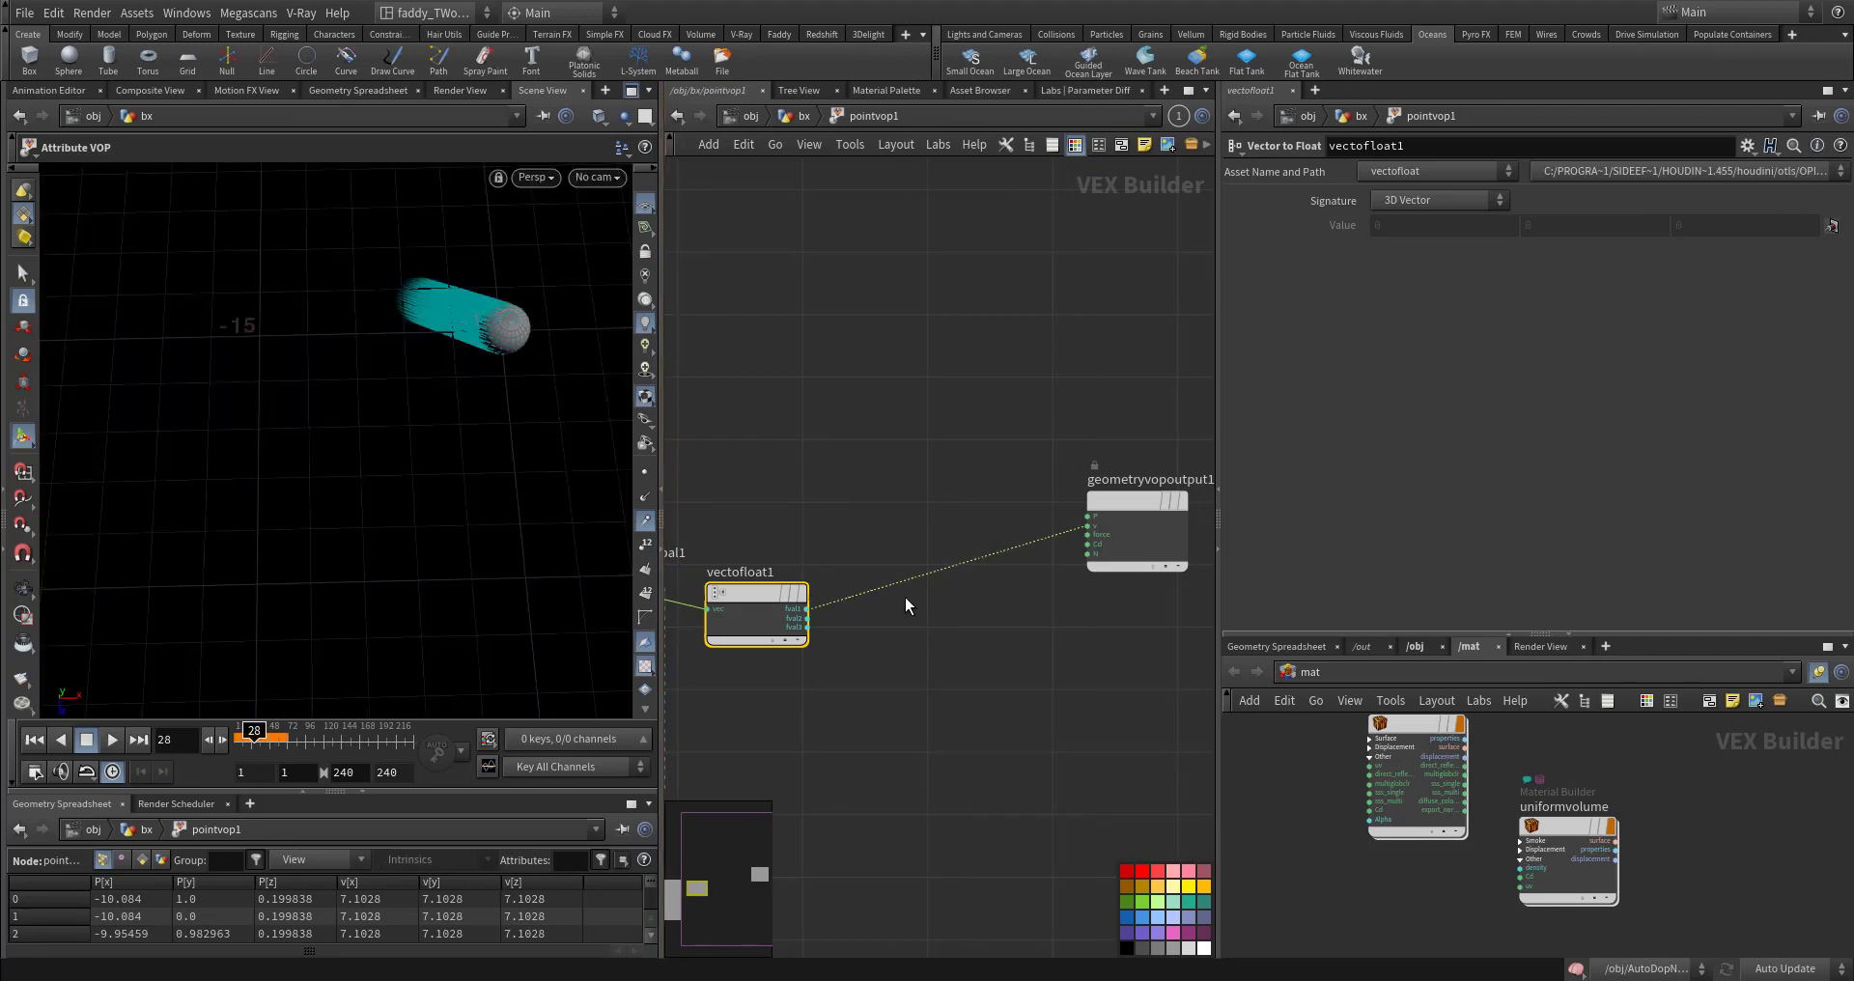
key("Tab")
type("ftv")
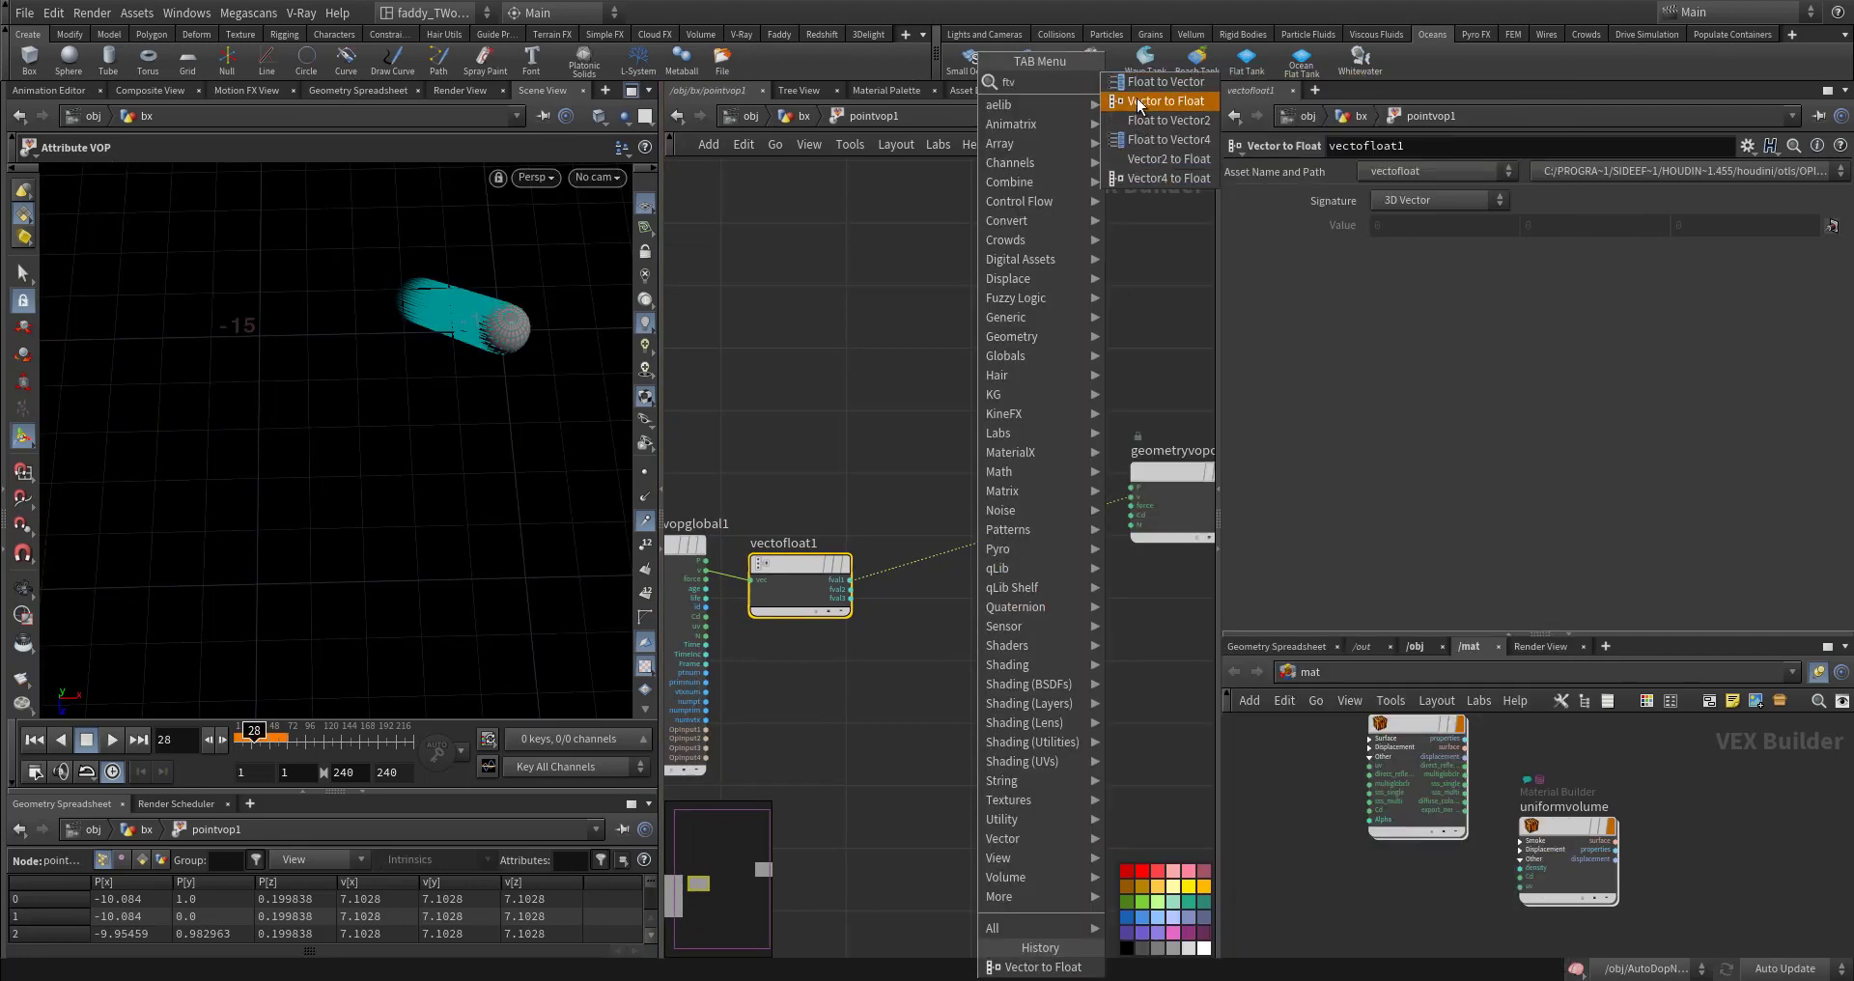
left_click(1140, 85)
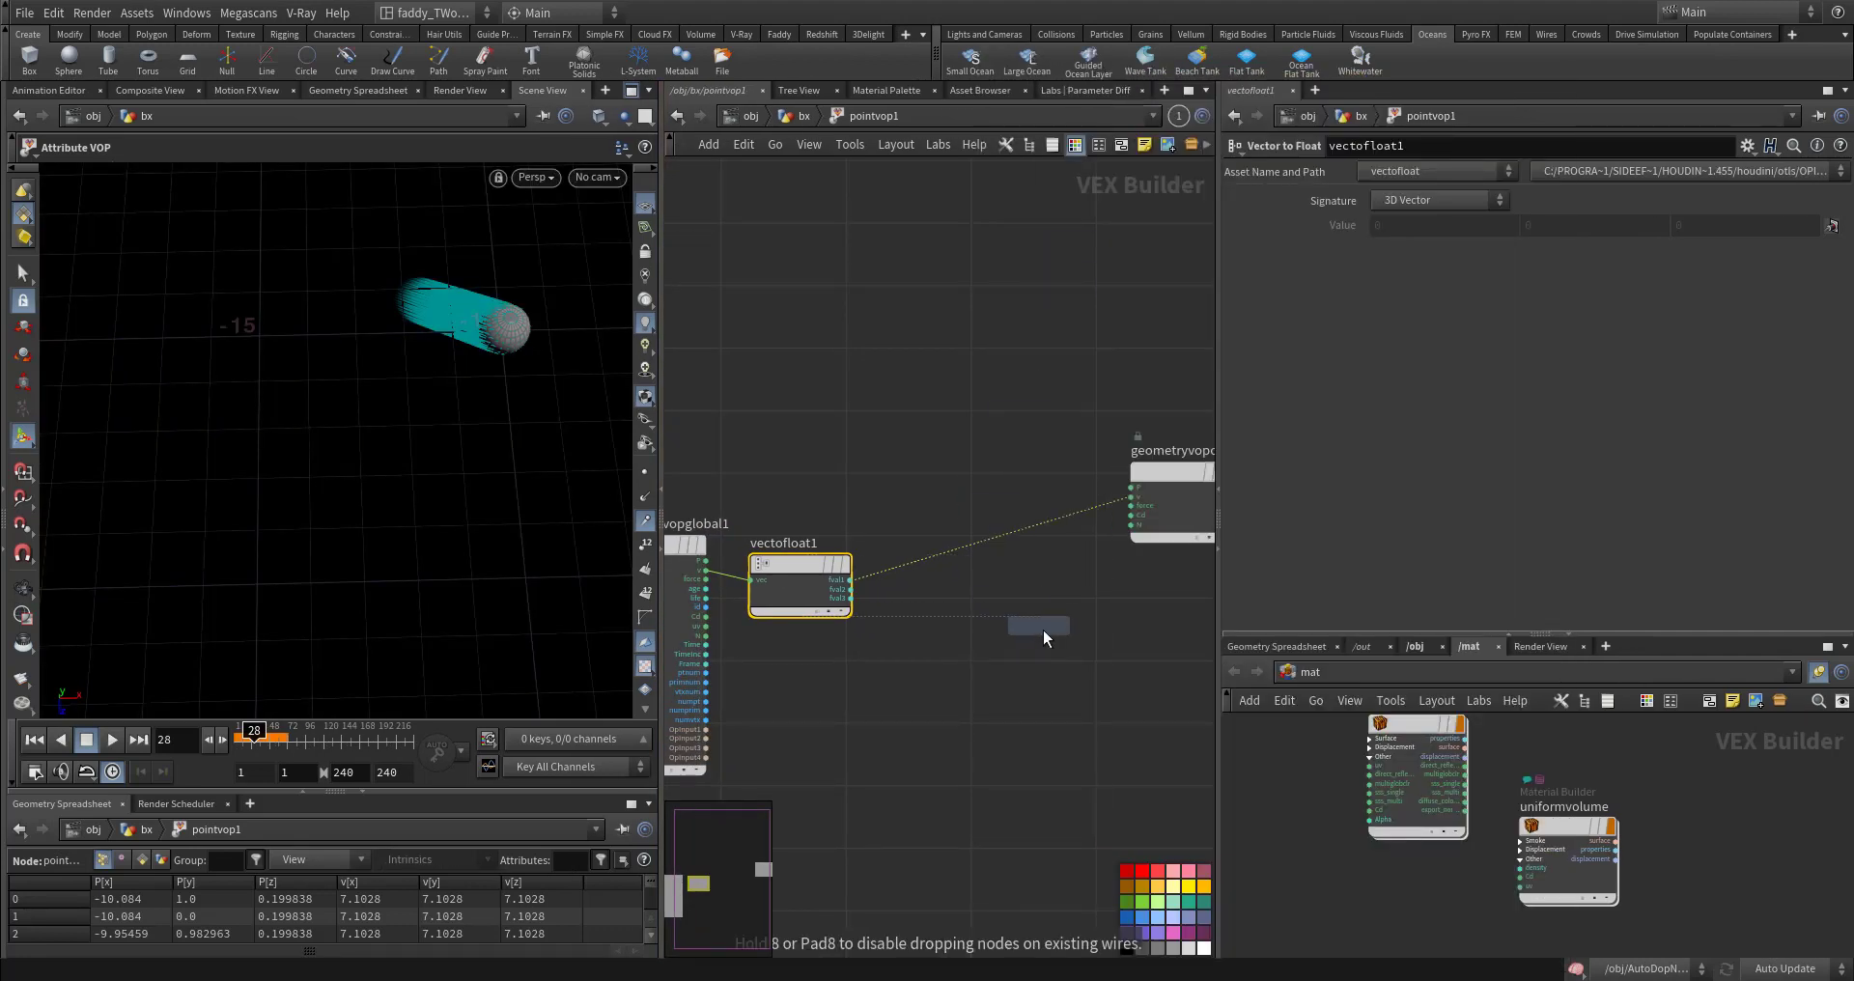
left_click(1043, 630)
scroll(1028, 637, "up", 3)
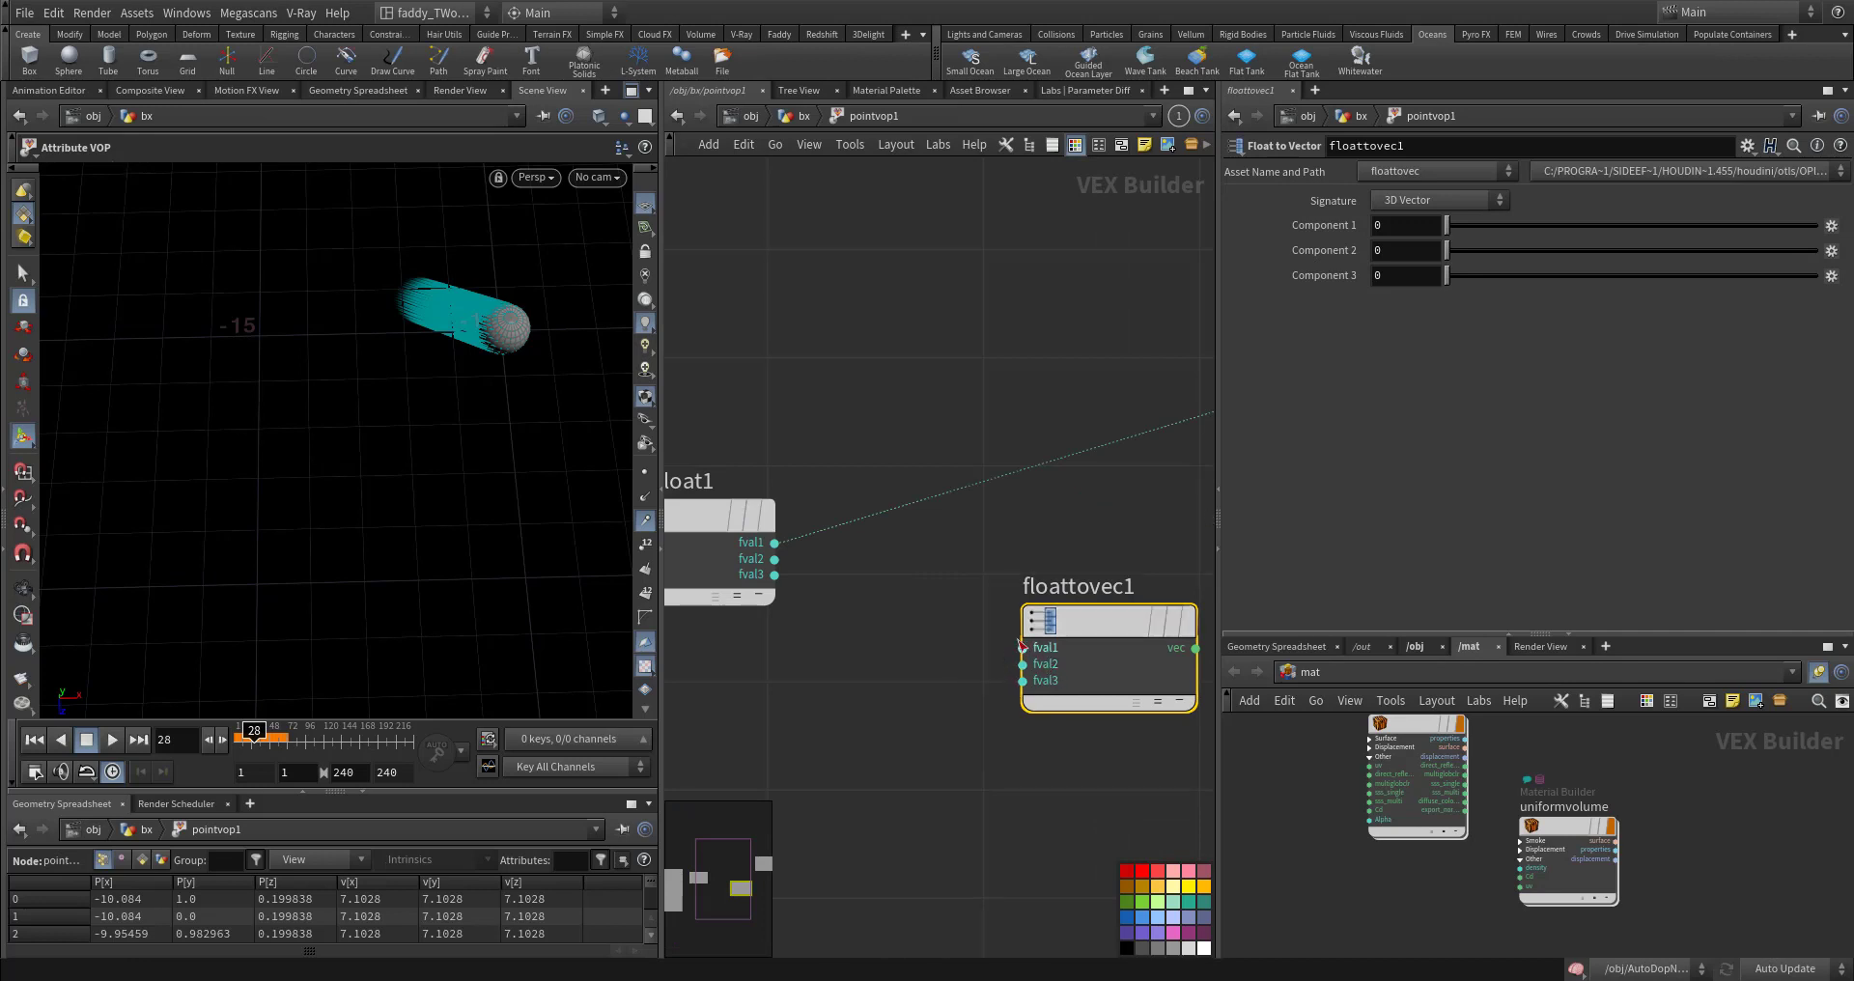
Step: Wire vectofloat1's fval1, fval2 and fval3 outputs to the matching inputs of floattovec1
left_click(1021, 646)
left_click(775, 543)
left_click(775, 559)
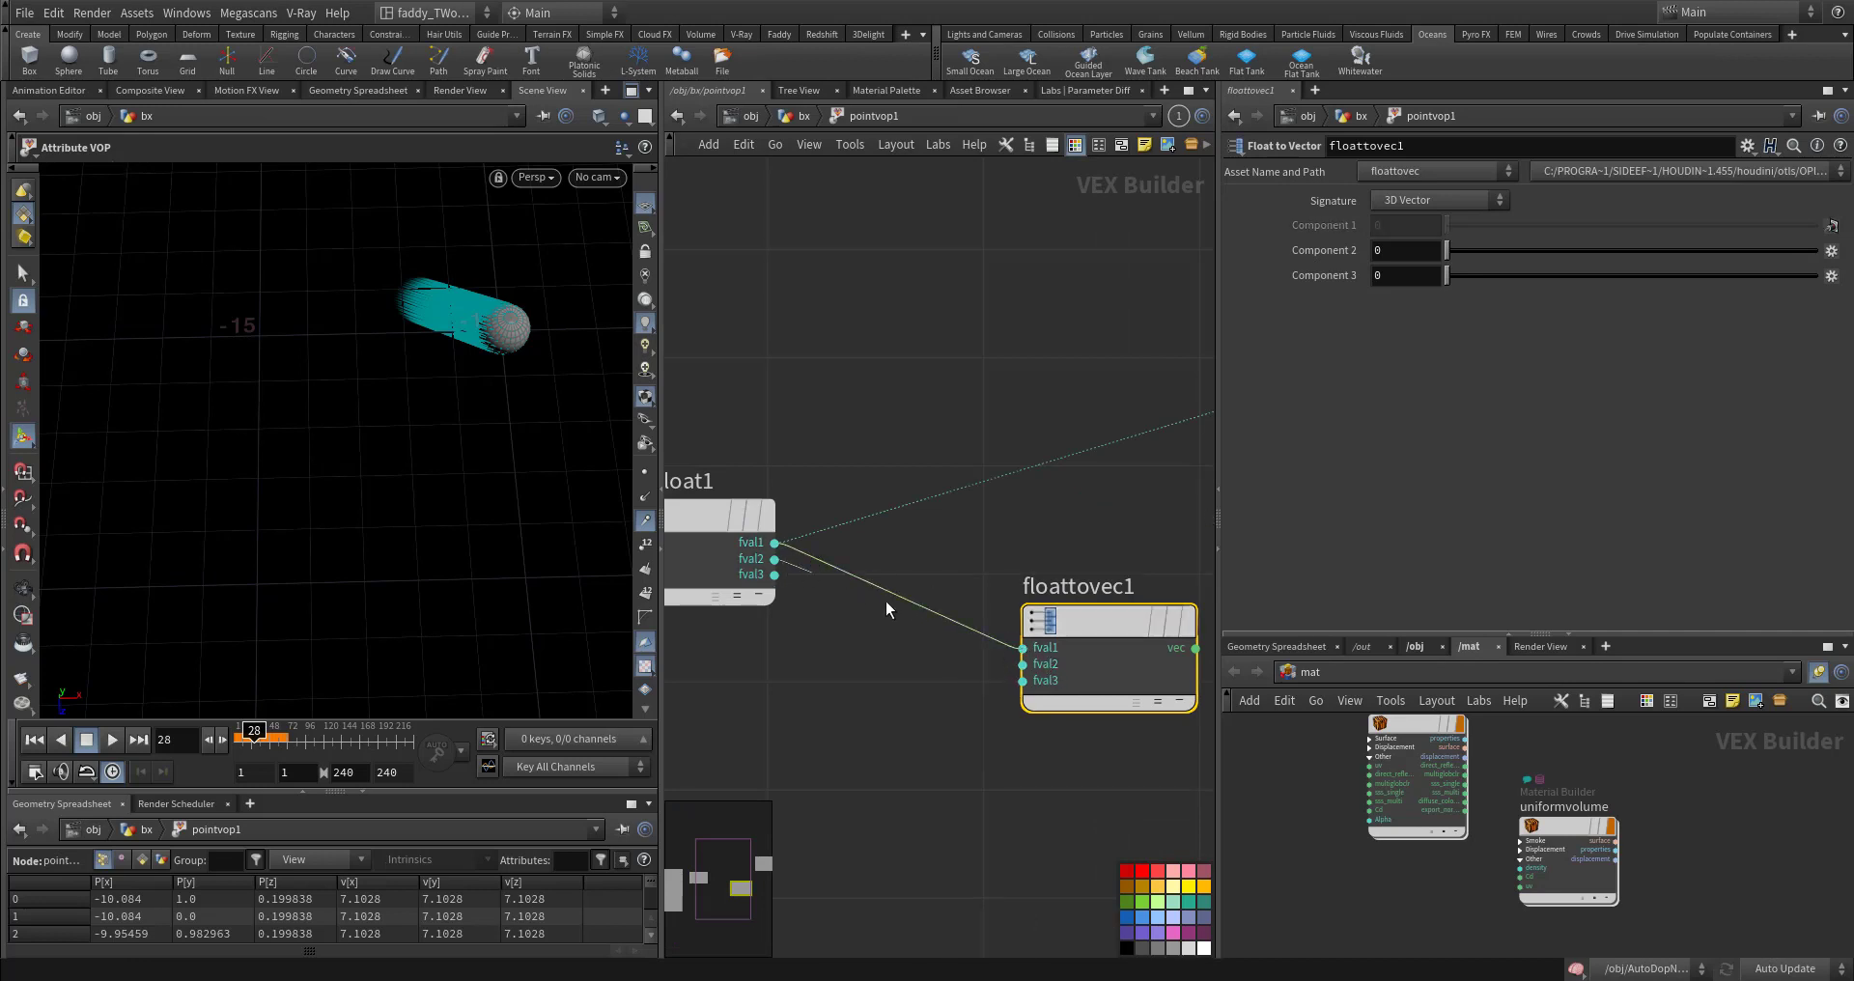
left_click(1022, 665)
left_click(1022, 681)
left_click(775, 575)
Step: Connect floattovec1's vec output to geometryvopoutput1's v input, replacing the direct wire from vectofloat1
middle_click_drag(1017, 559, 683, 616)
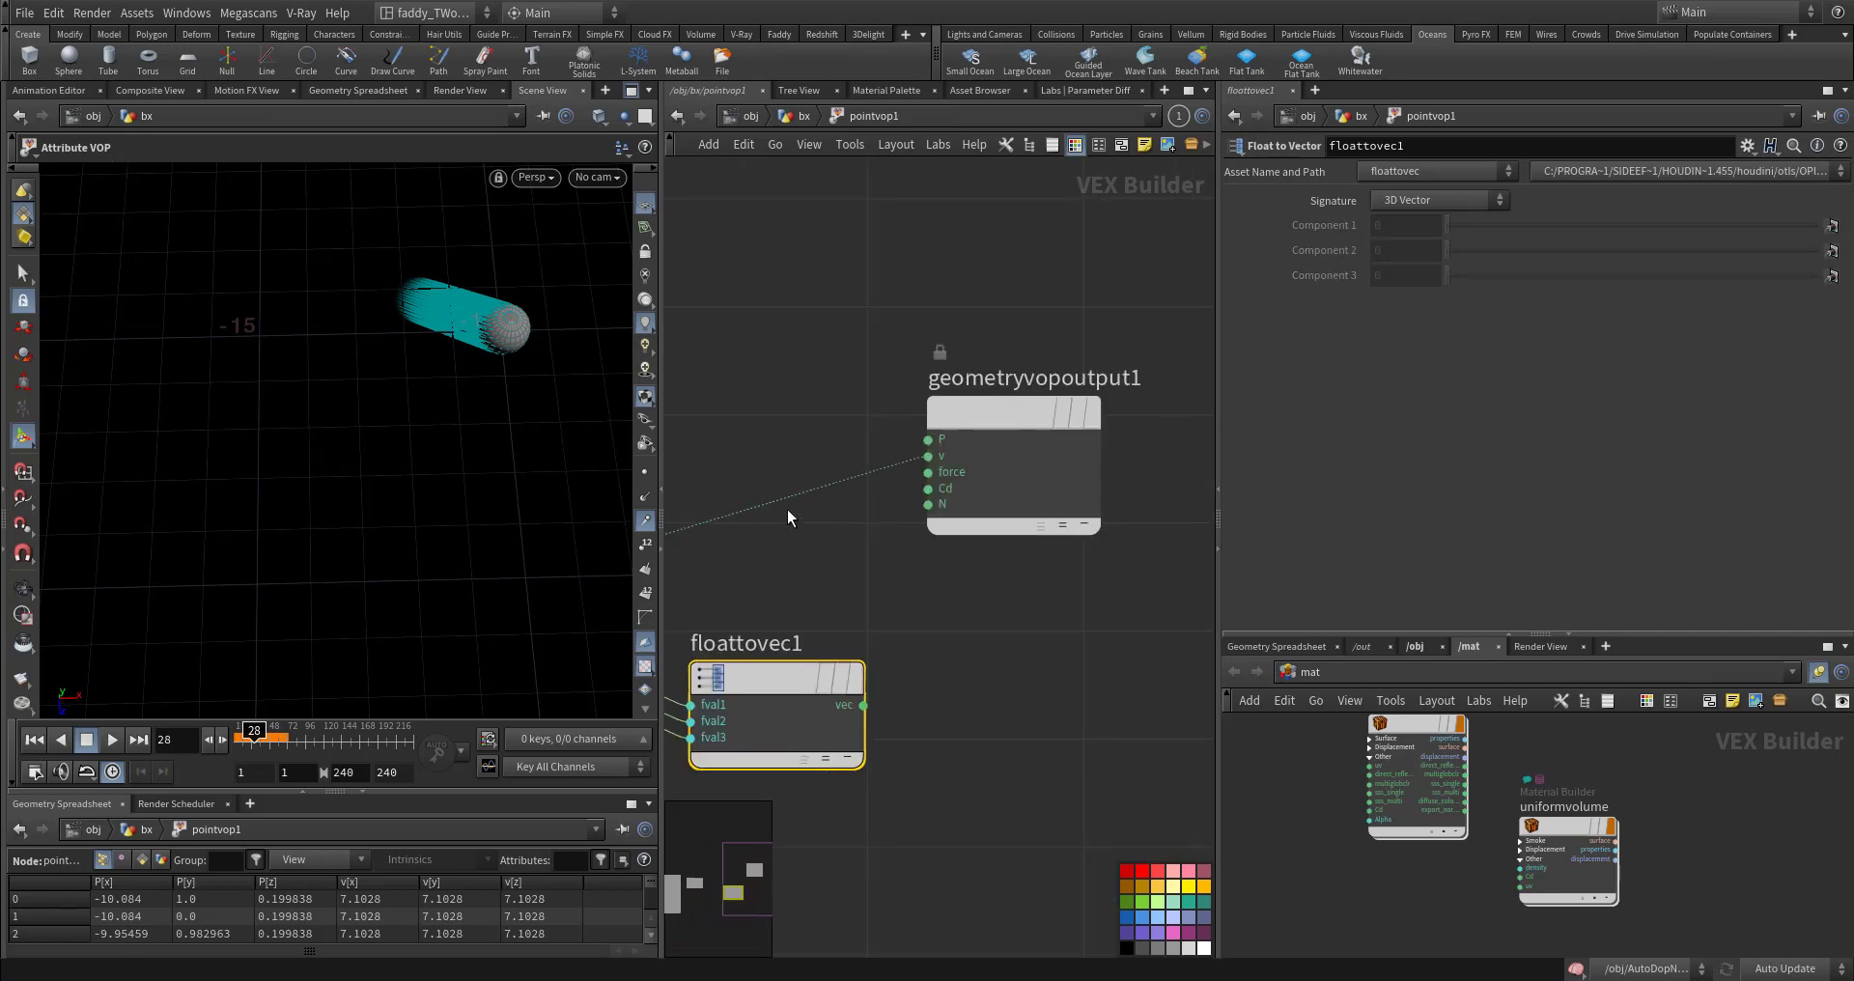
left_click(864, 705)
left_click(928, 455)
middle_click_drag(744, 565, 997, 542)
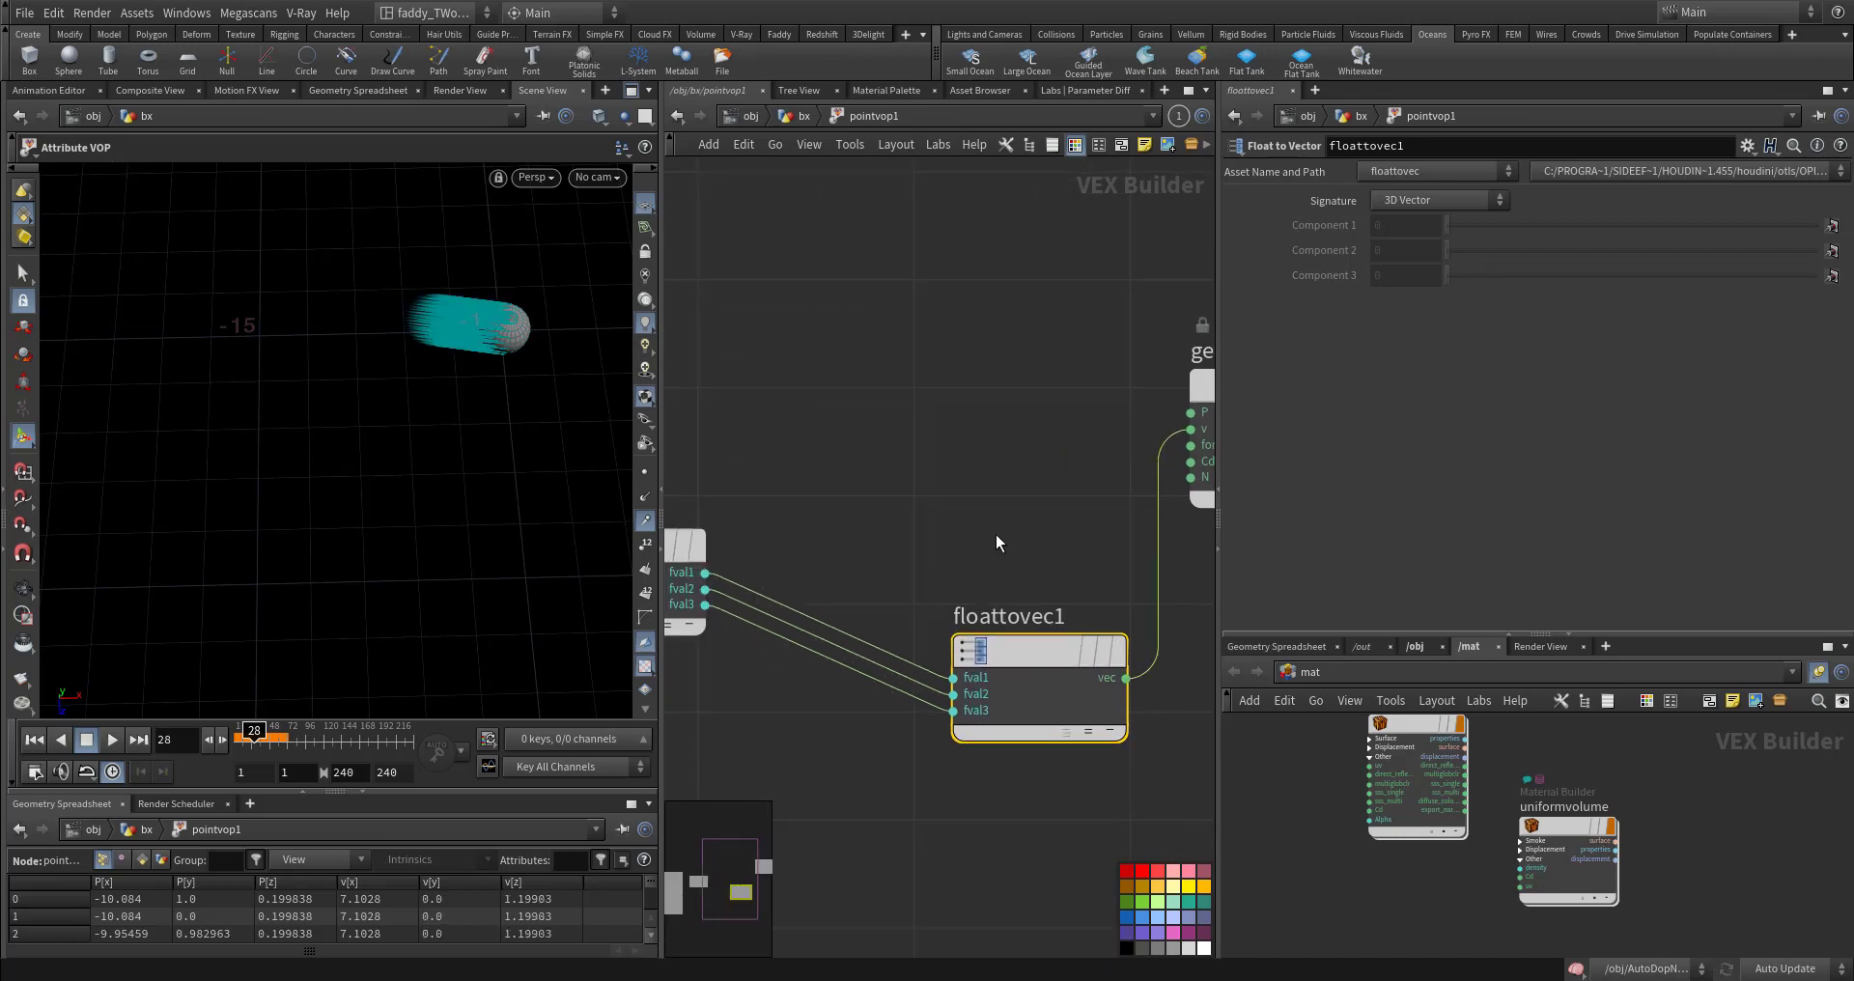
Step: Move geometryvopoutput1 and floattovec1 further from vectofloat1 to leave space on the component wires
scroll(958, 540, "down", 8)
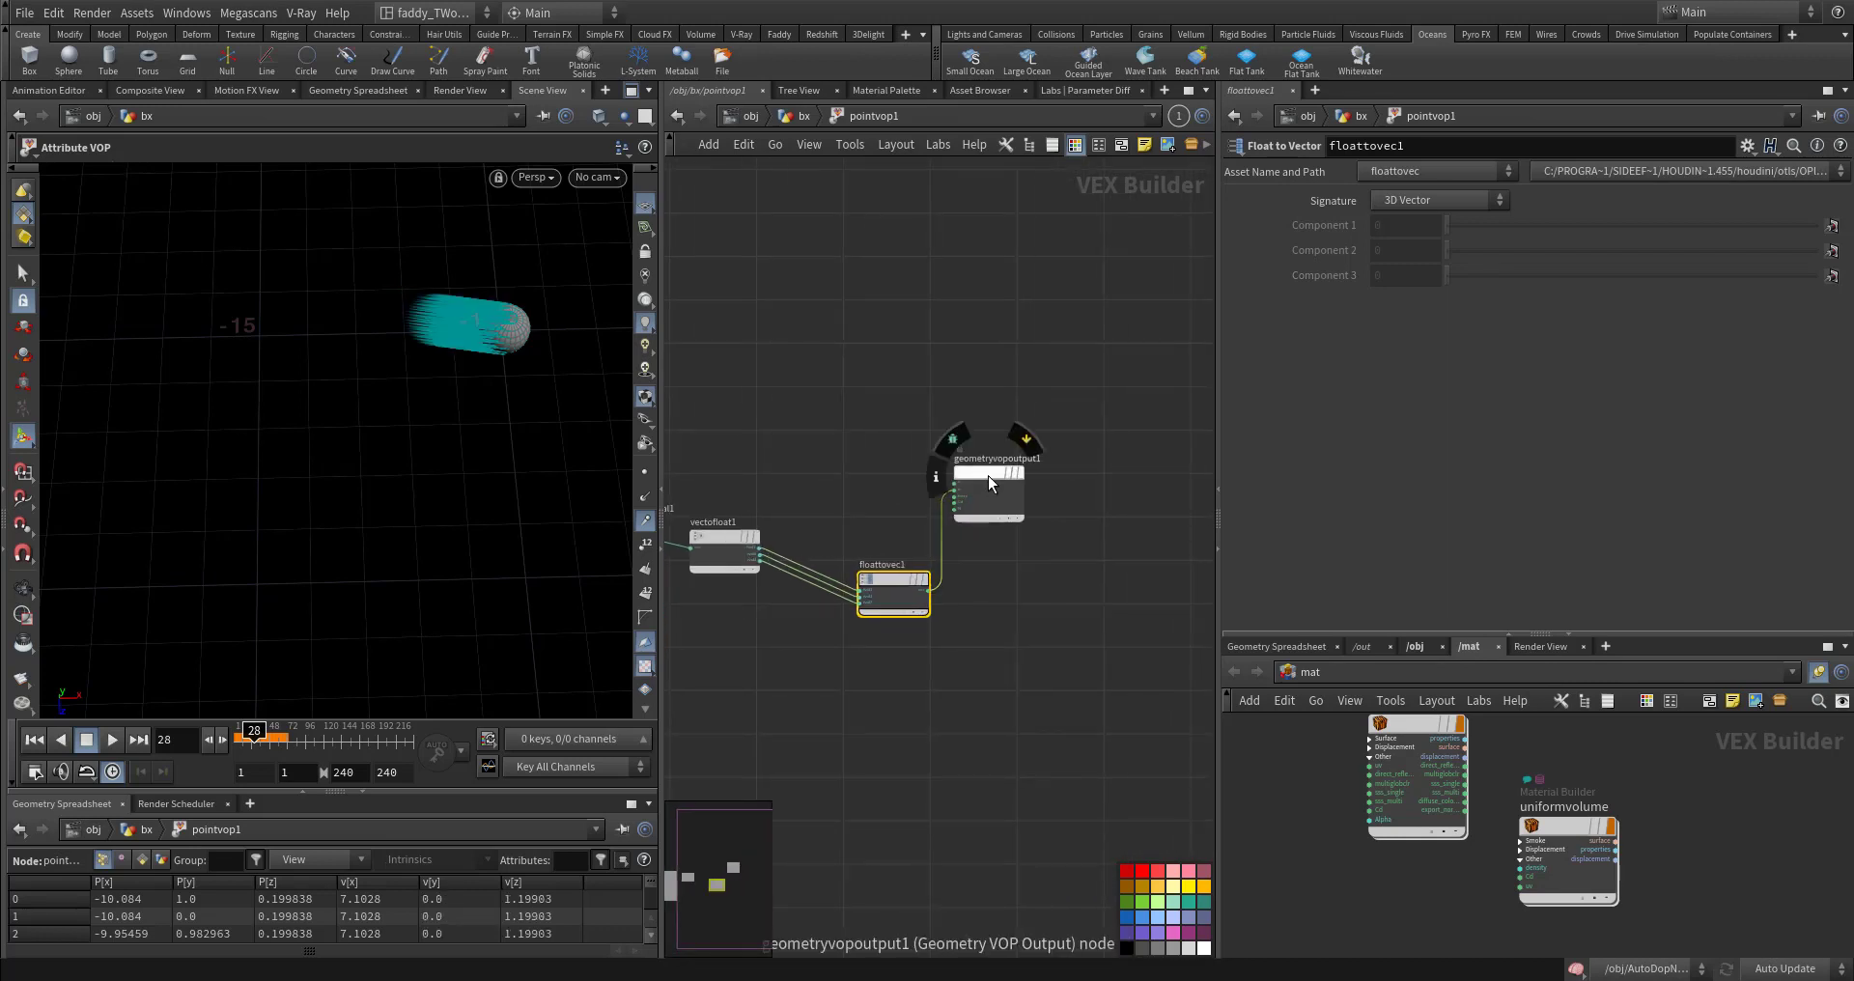
left_click_drag(988, 483, 1161, 442)
left_click_drag(894, 583, 1000, 505)
middle_click_drag(921, 576, 1060, 638)
scroll(912, 626, "up", 4)
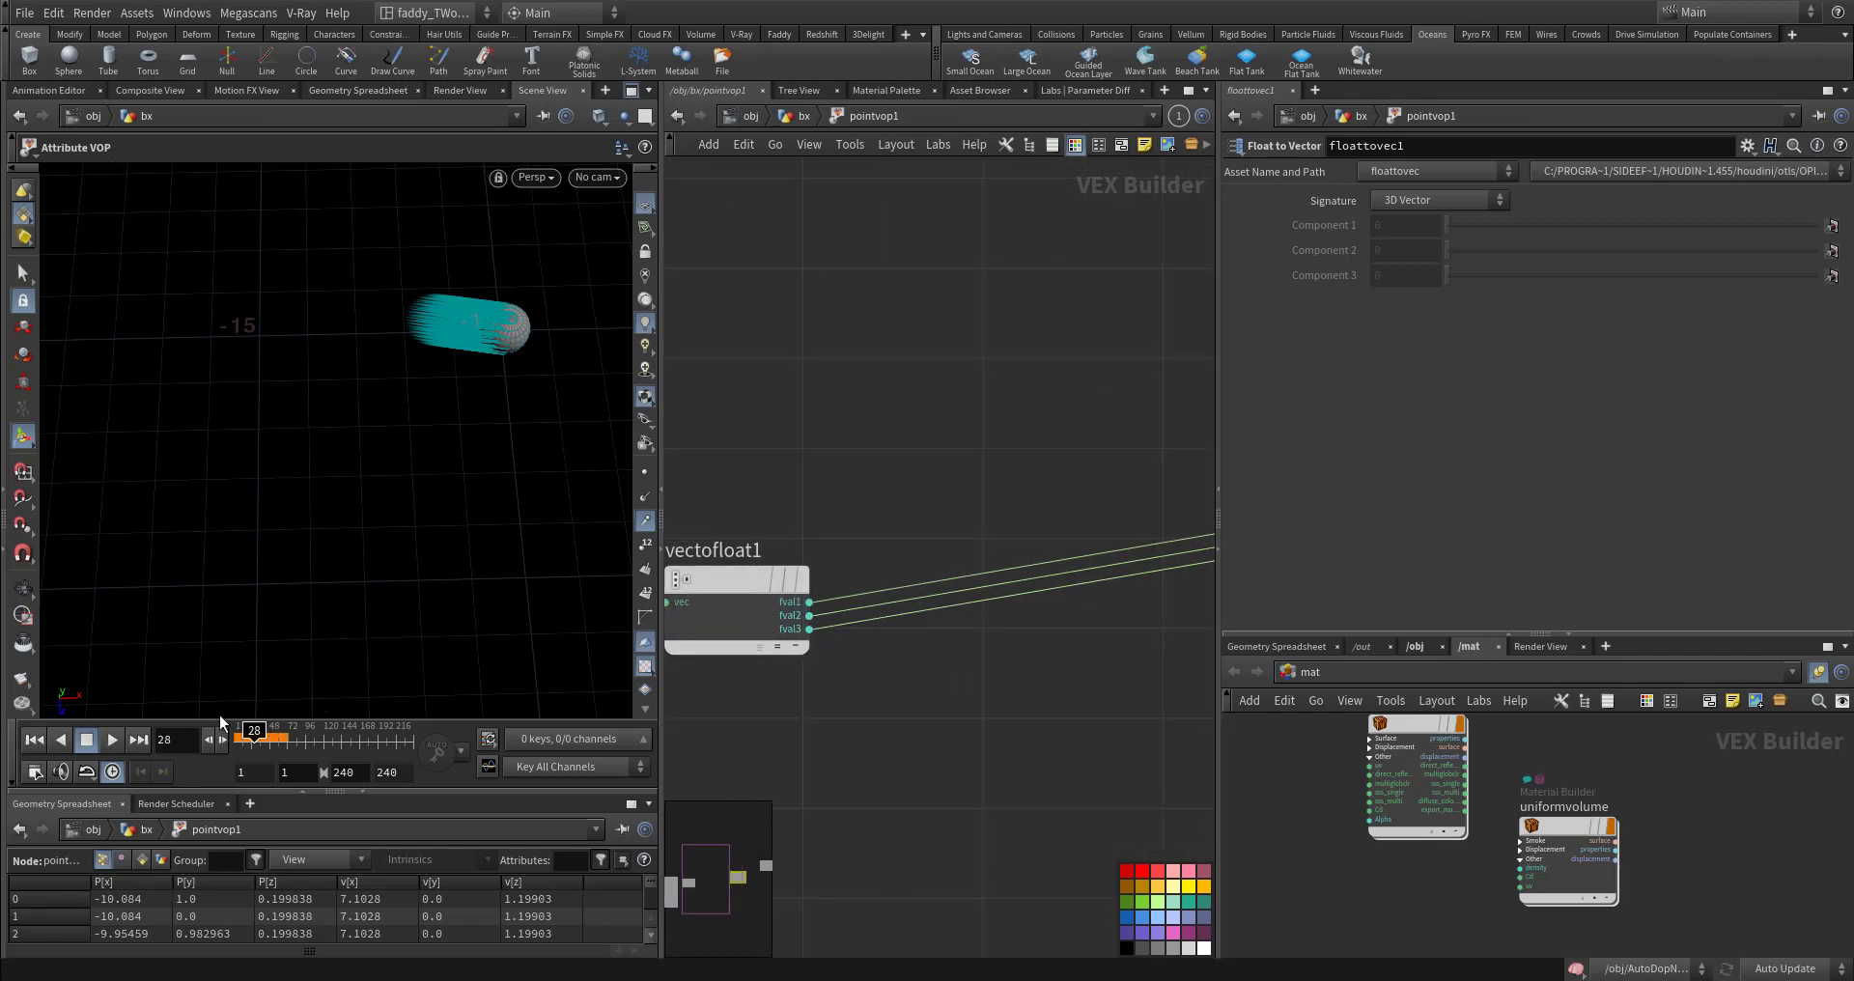
Step: Add a Multiply node below floattovec1 and connect vectofloat1's fval3 output to its input1
key("Tab")
type("n")
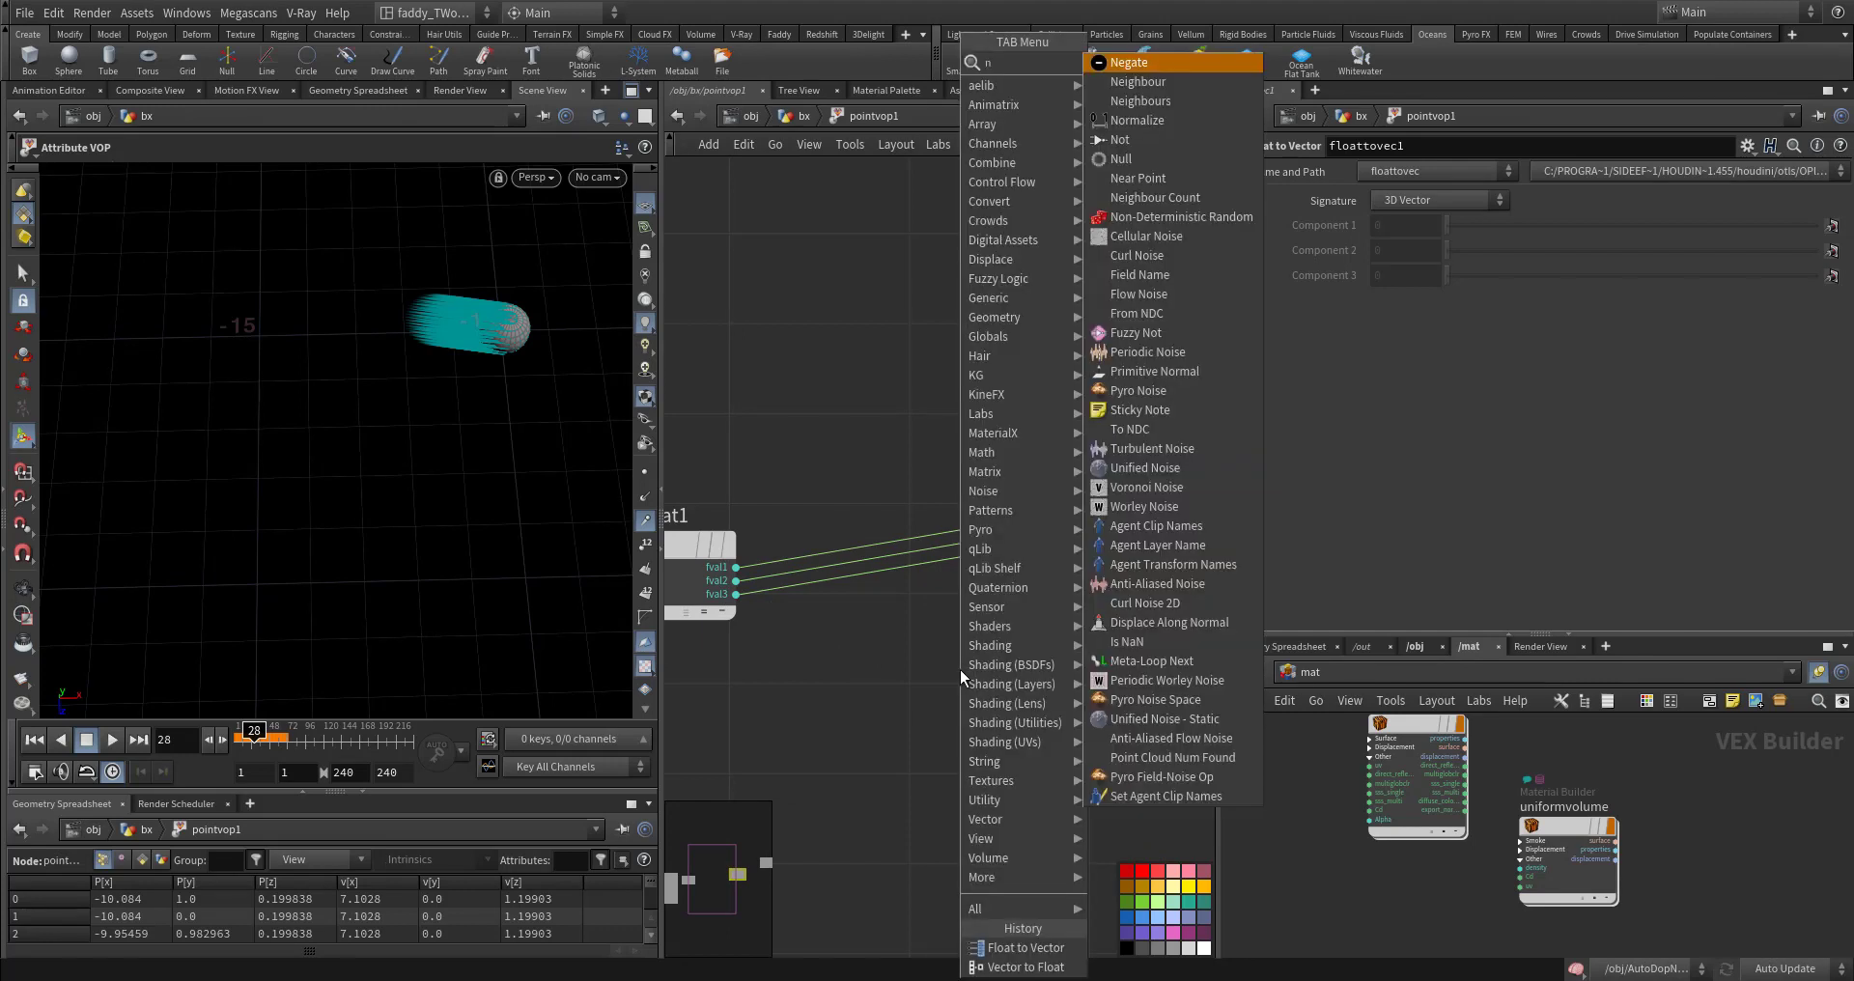
key("BackSpace")
type("mul")
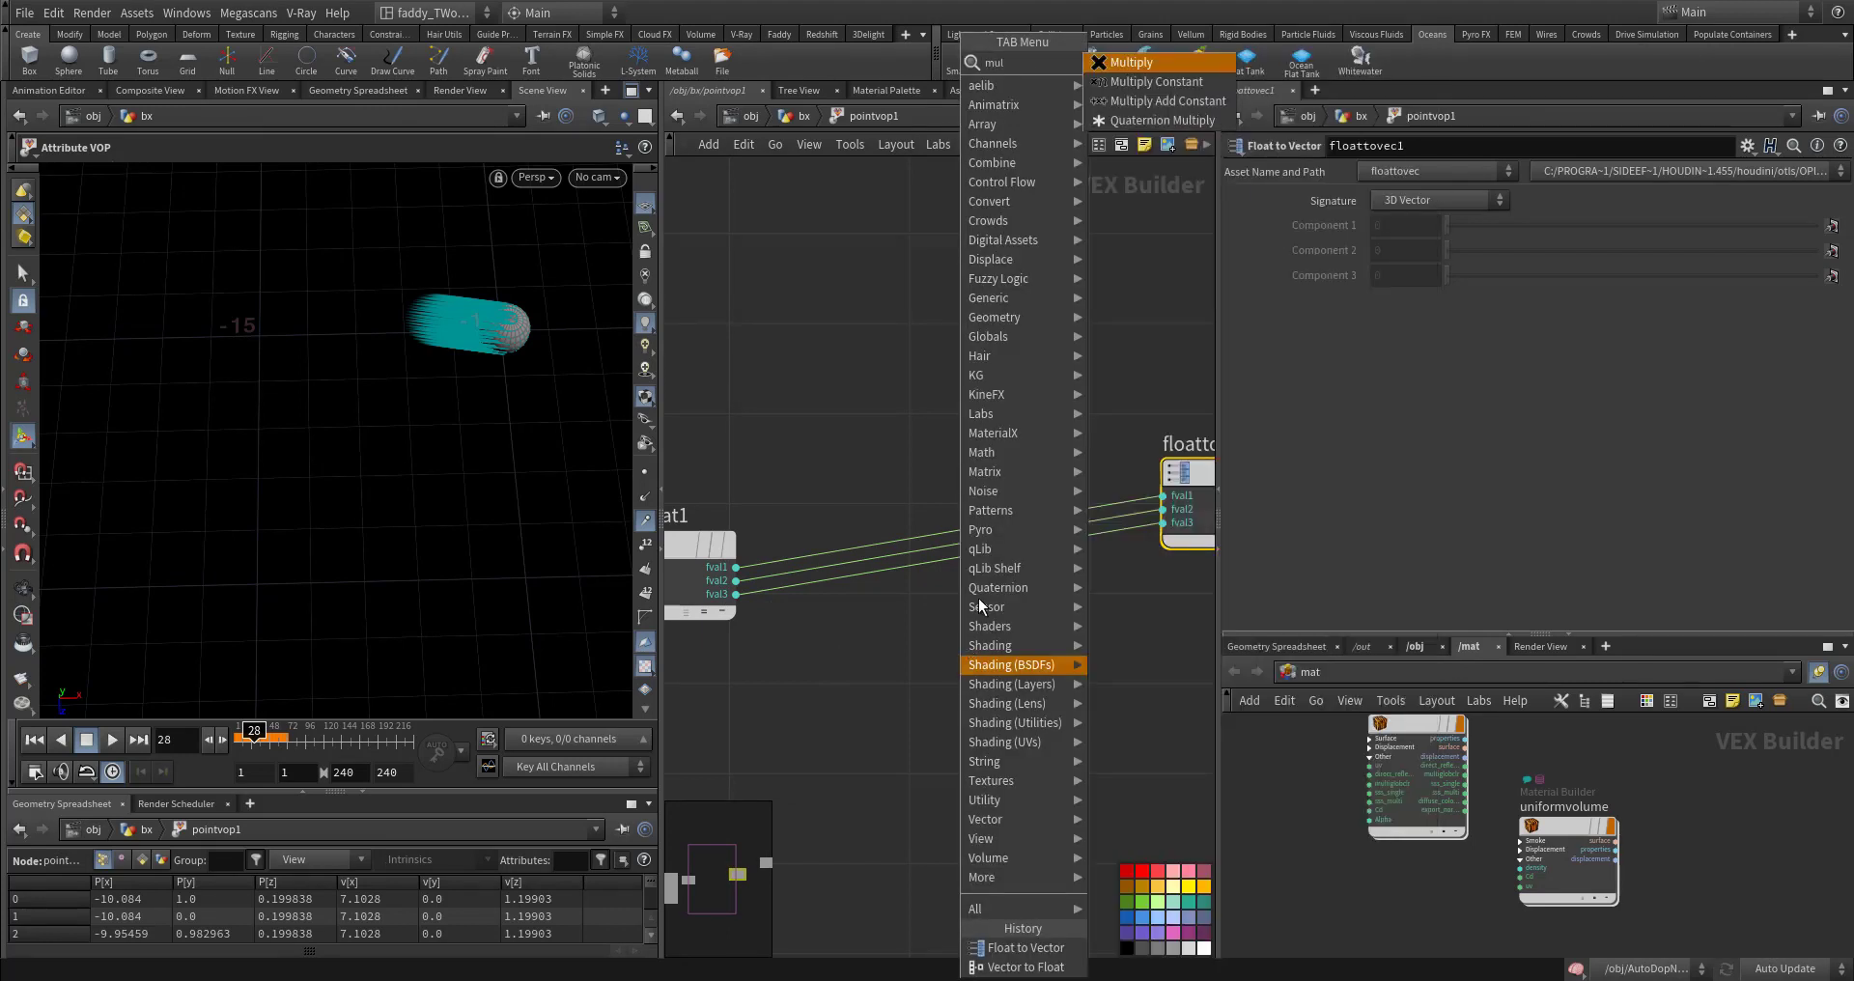
left_click(1115, 68)
left_click(1070, 658)
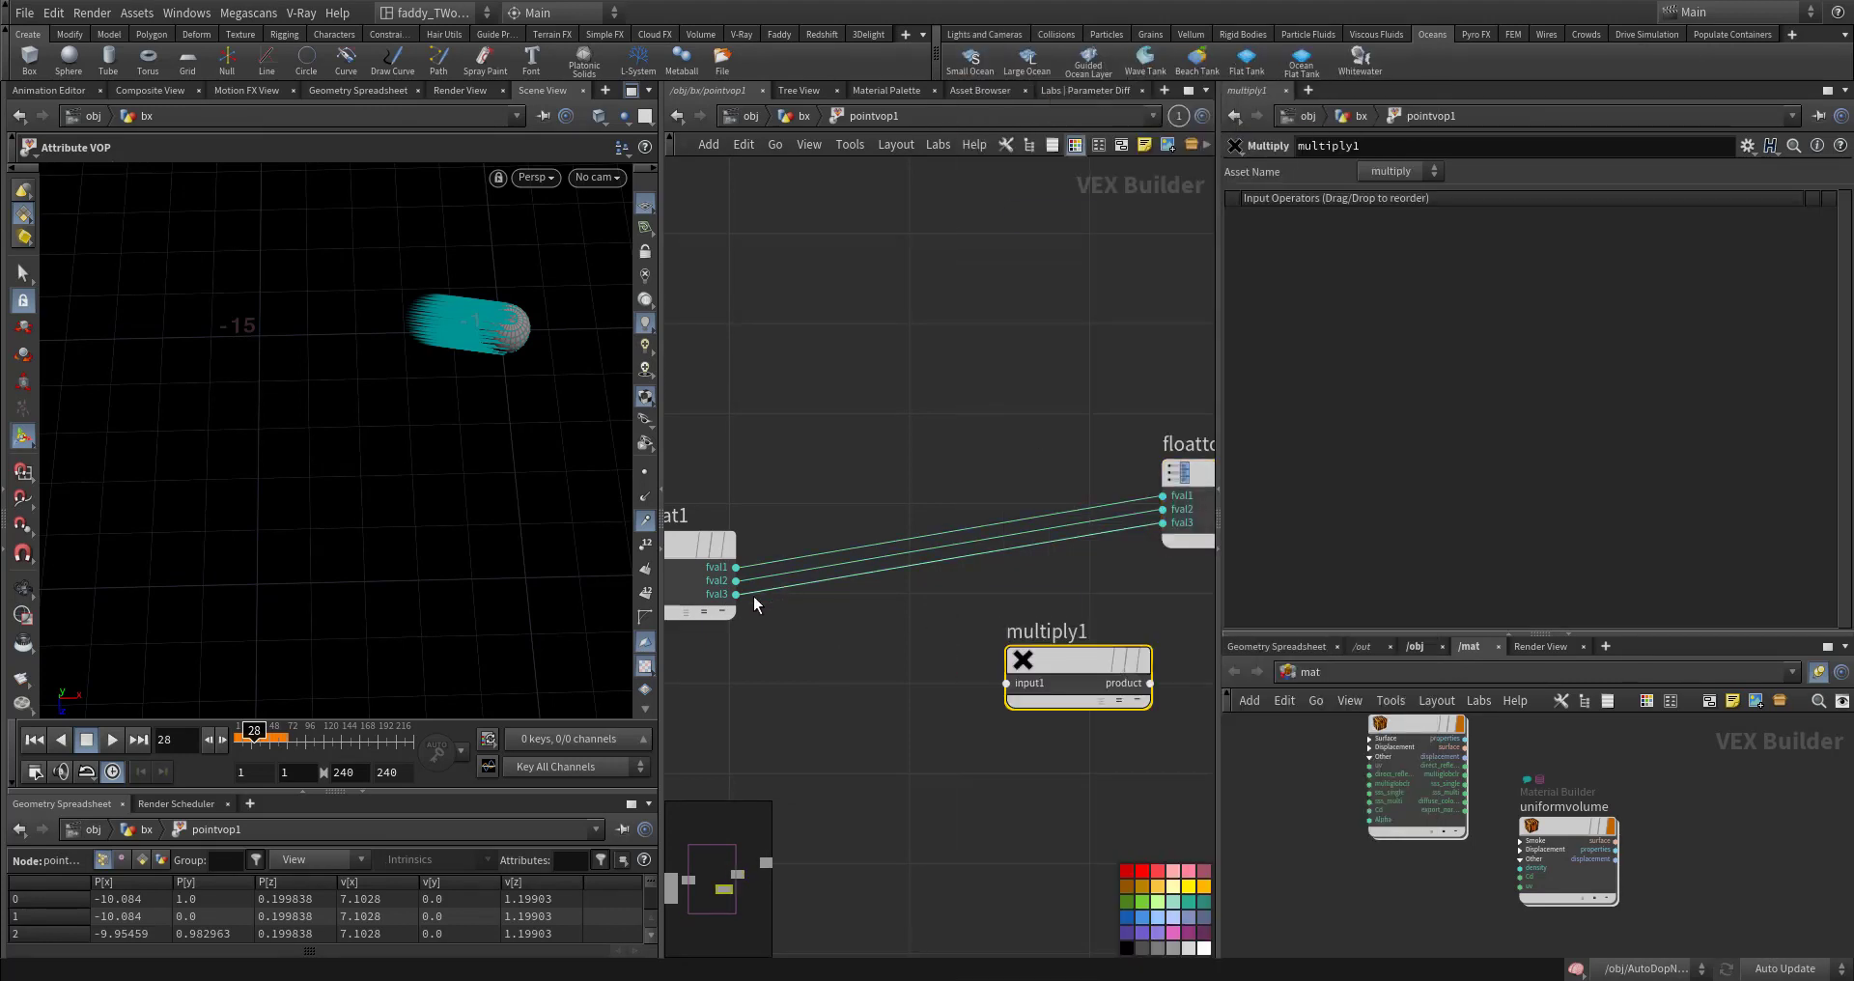
left_click_drag(736, 595, 1006, 682)
Step: Duplicate vectofloat1 below itself and feed the copy's vec input from geometryvopglobal1's N output
middle_click_drag(920, 722, 1087, 632)
left_click_drag(883, 456, 882, 640, "alt")
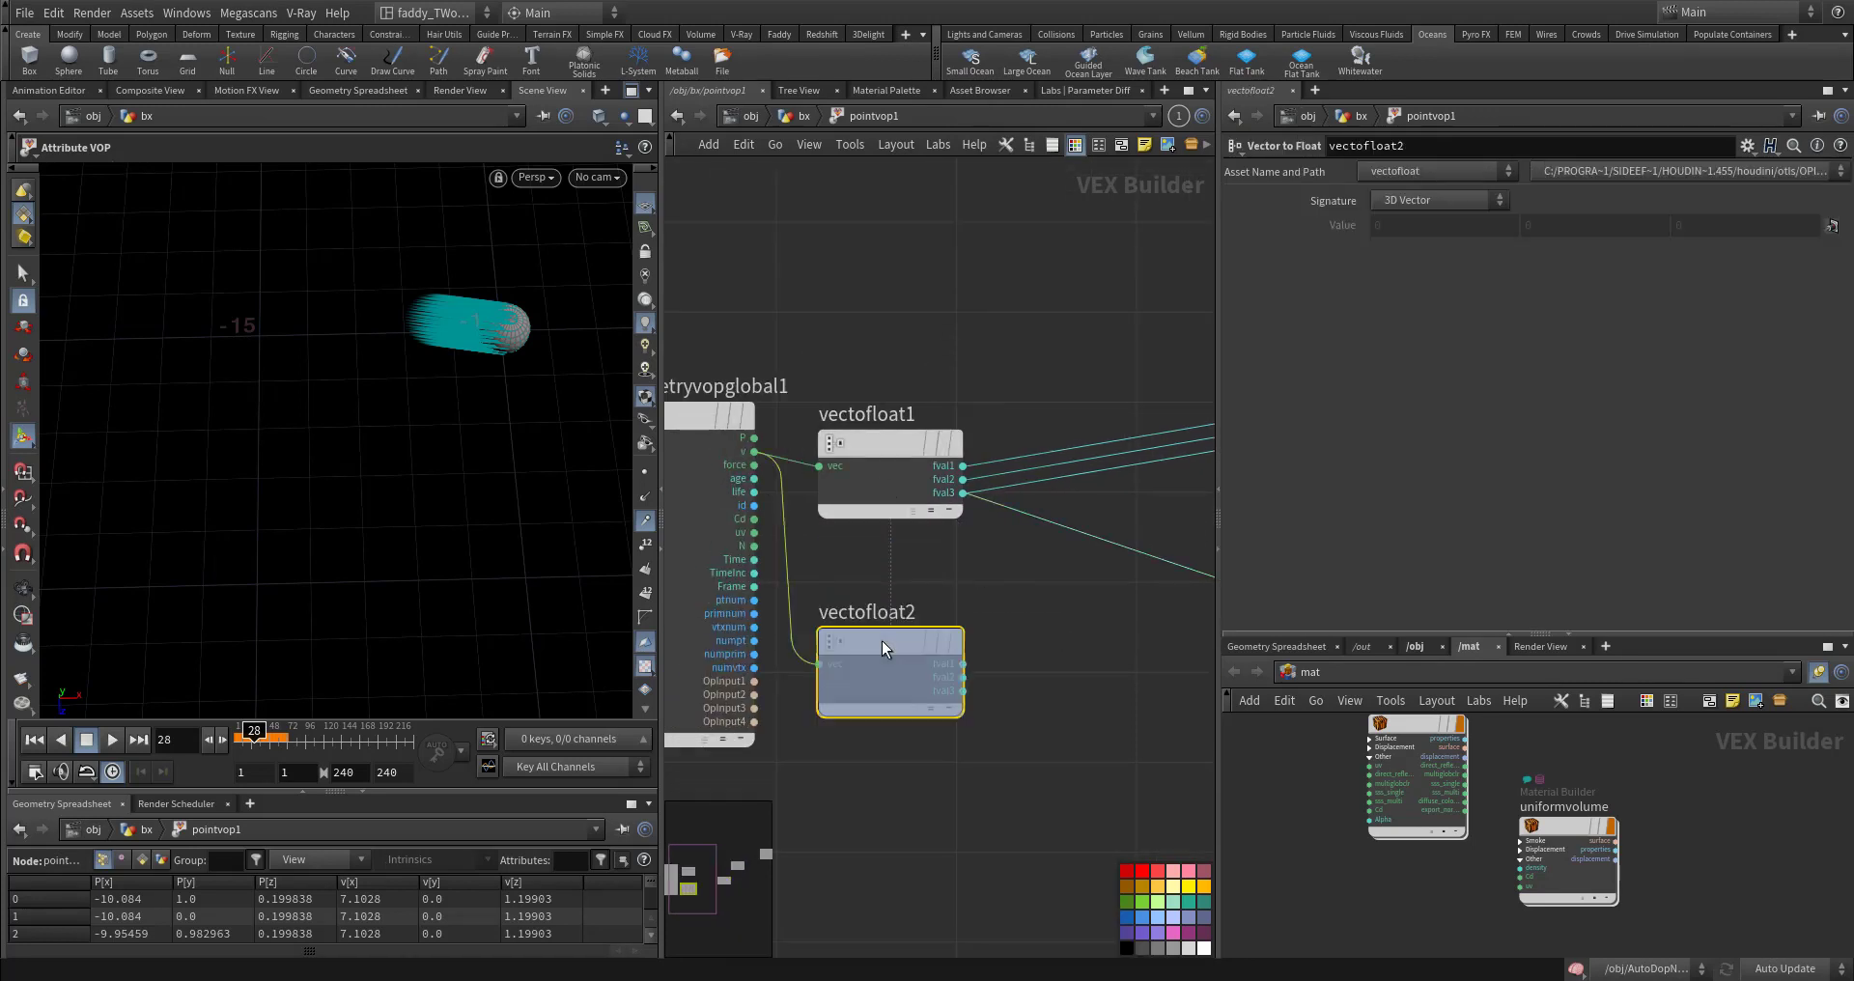
middle_click_drag(764, 507, 877, 522)
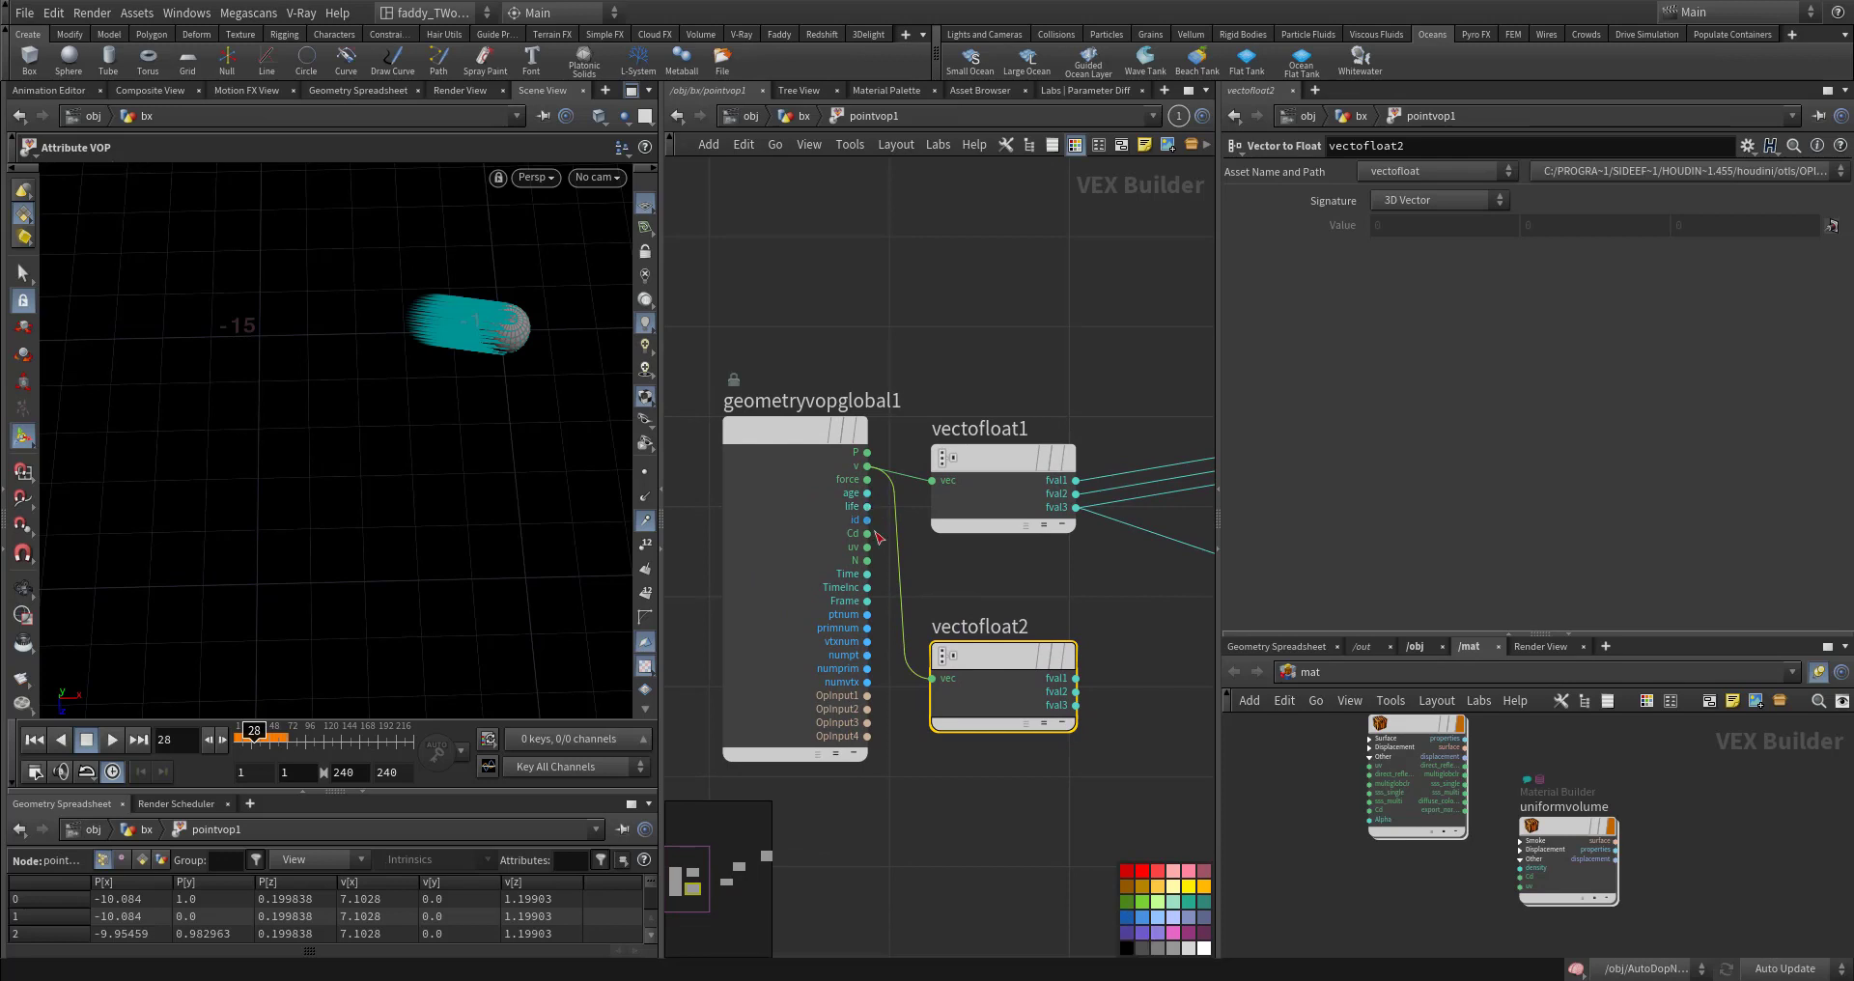
left_click(867, 560)
left_click(932, 678)
Step: Connect vectofloat2's fval3 output to multiply1's input2, and multiply1's product to floattovec1's fval3 input
middle_click_drag(1106, 604, 811, 686)
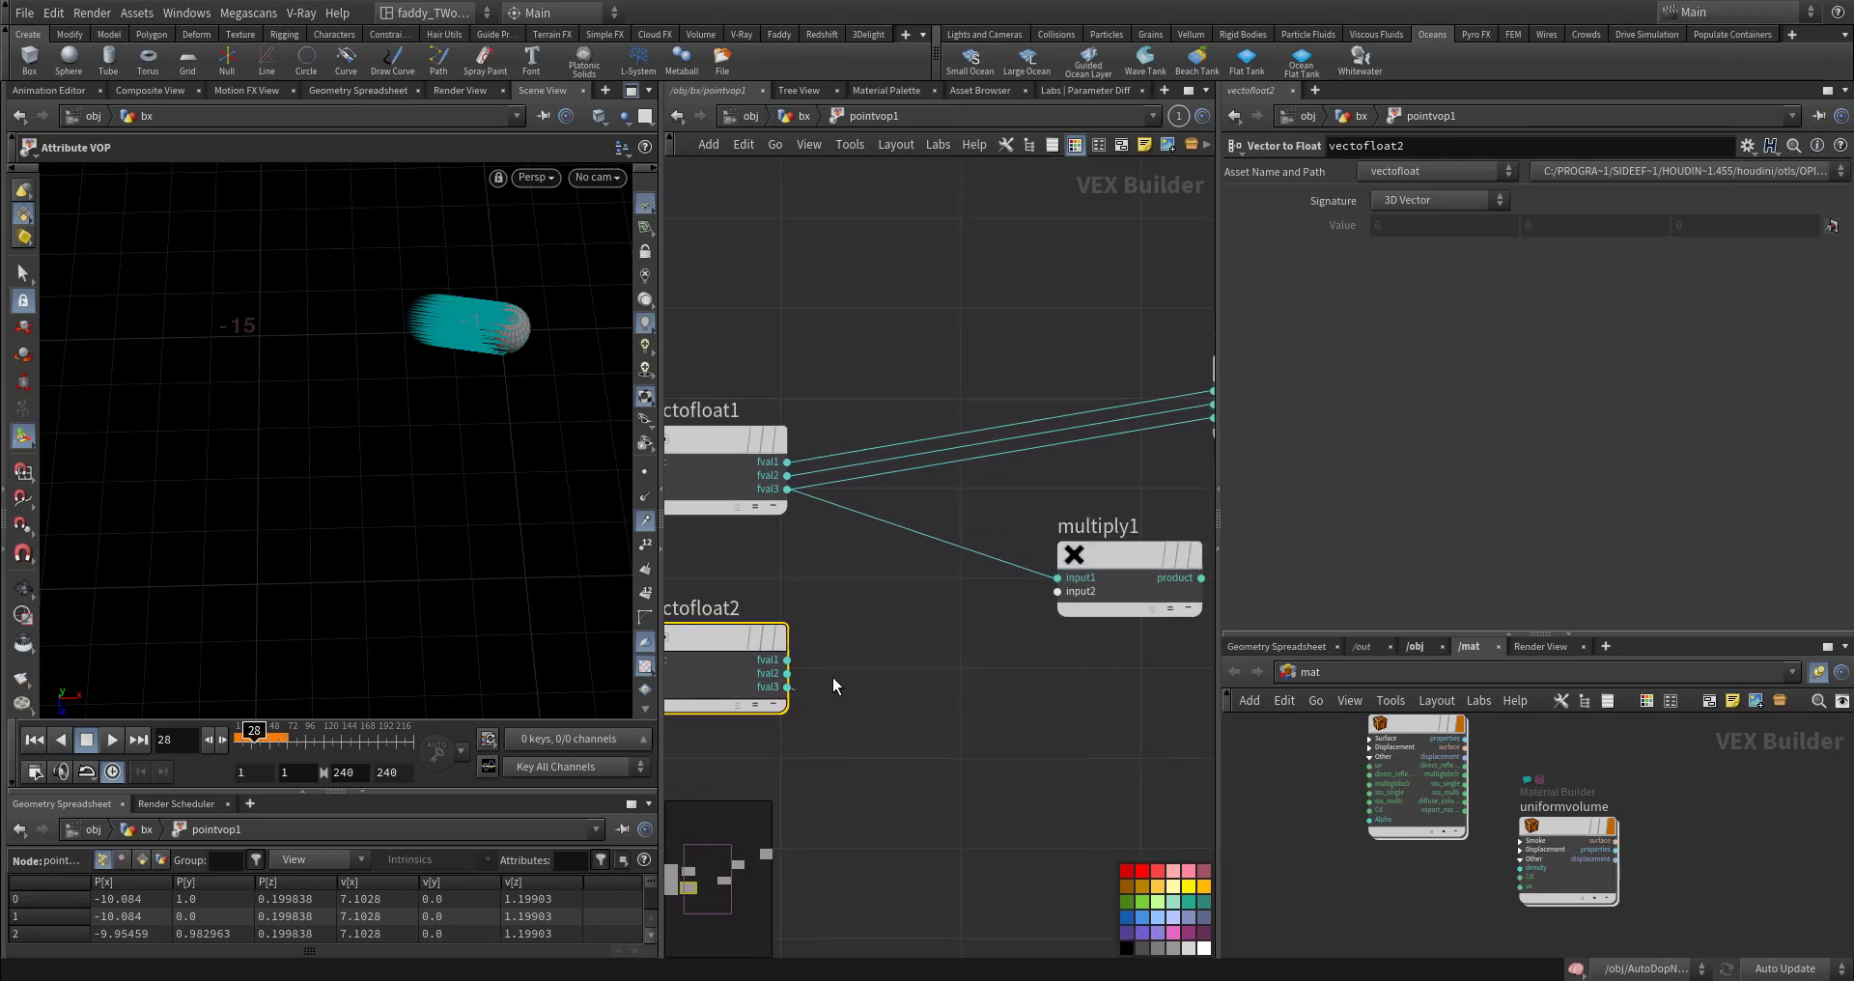
left_click(1058, 591)
middle_click_drag(995, 679, 731, 712)
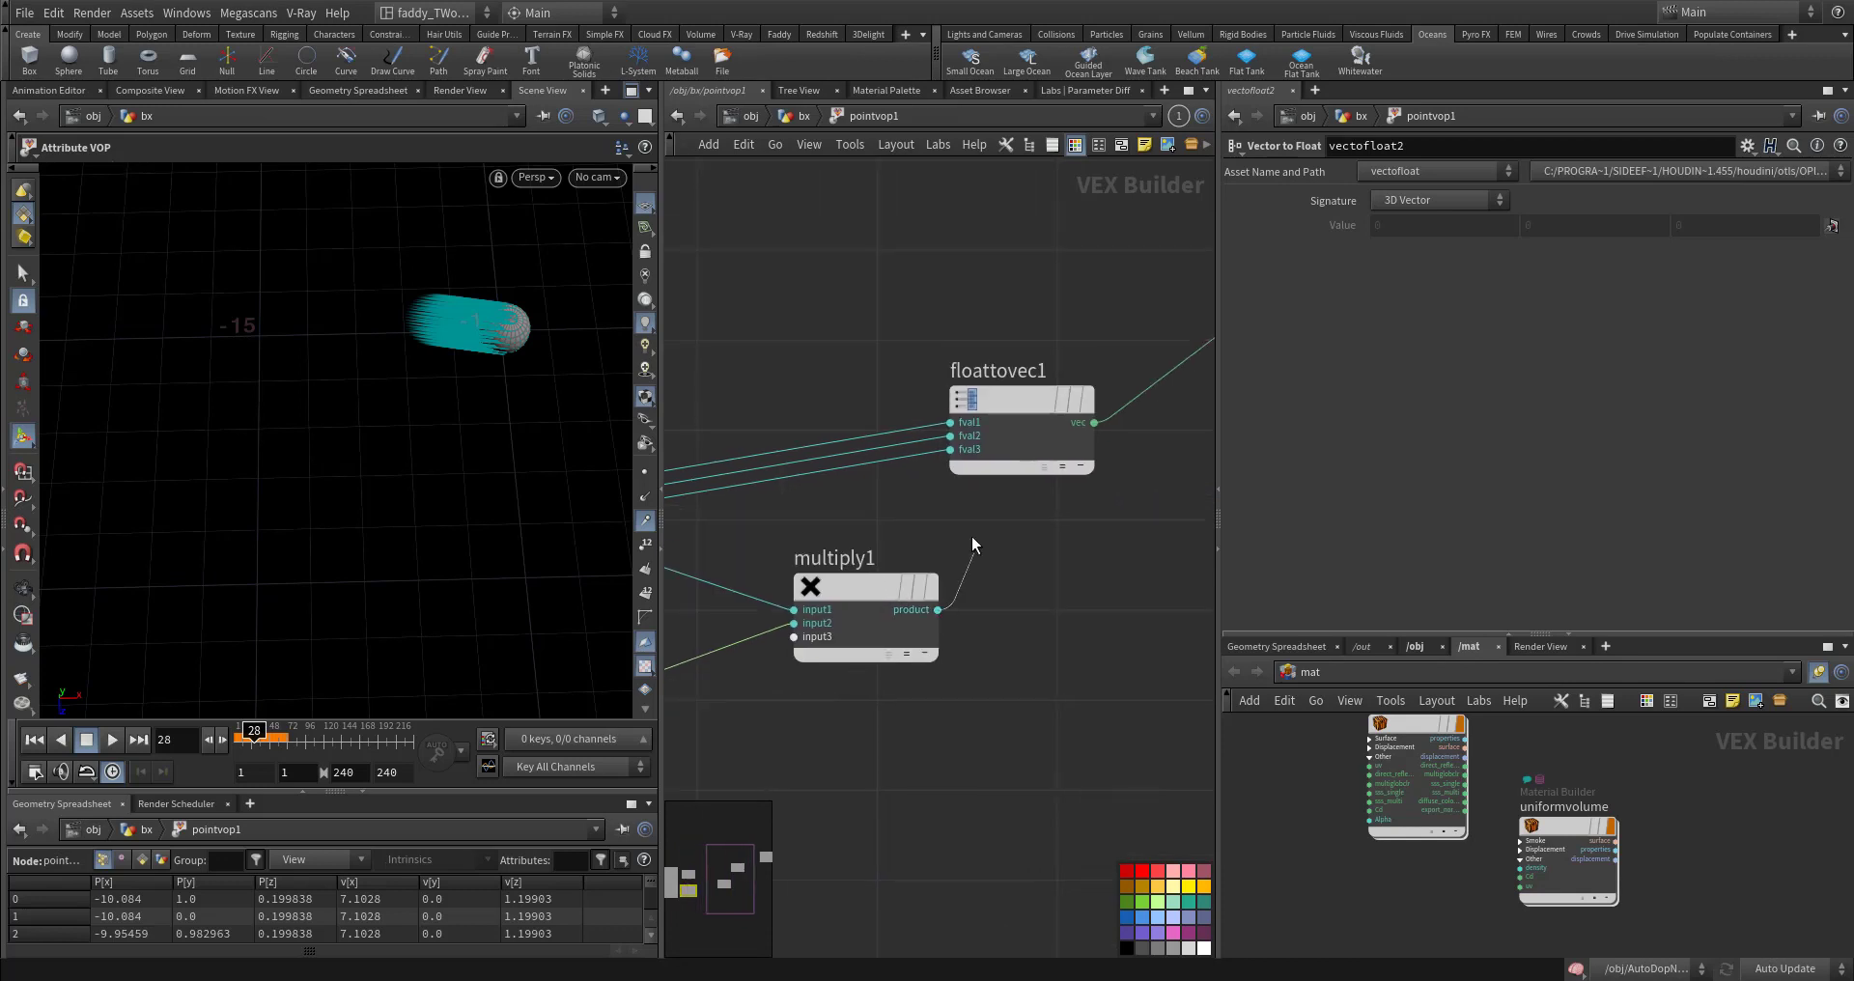
left_click(950, 449)
middle_click_drag(977, 669, 1033, 645)
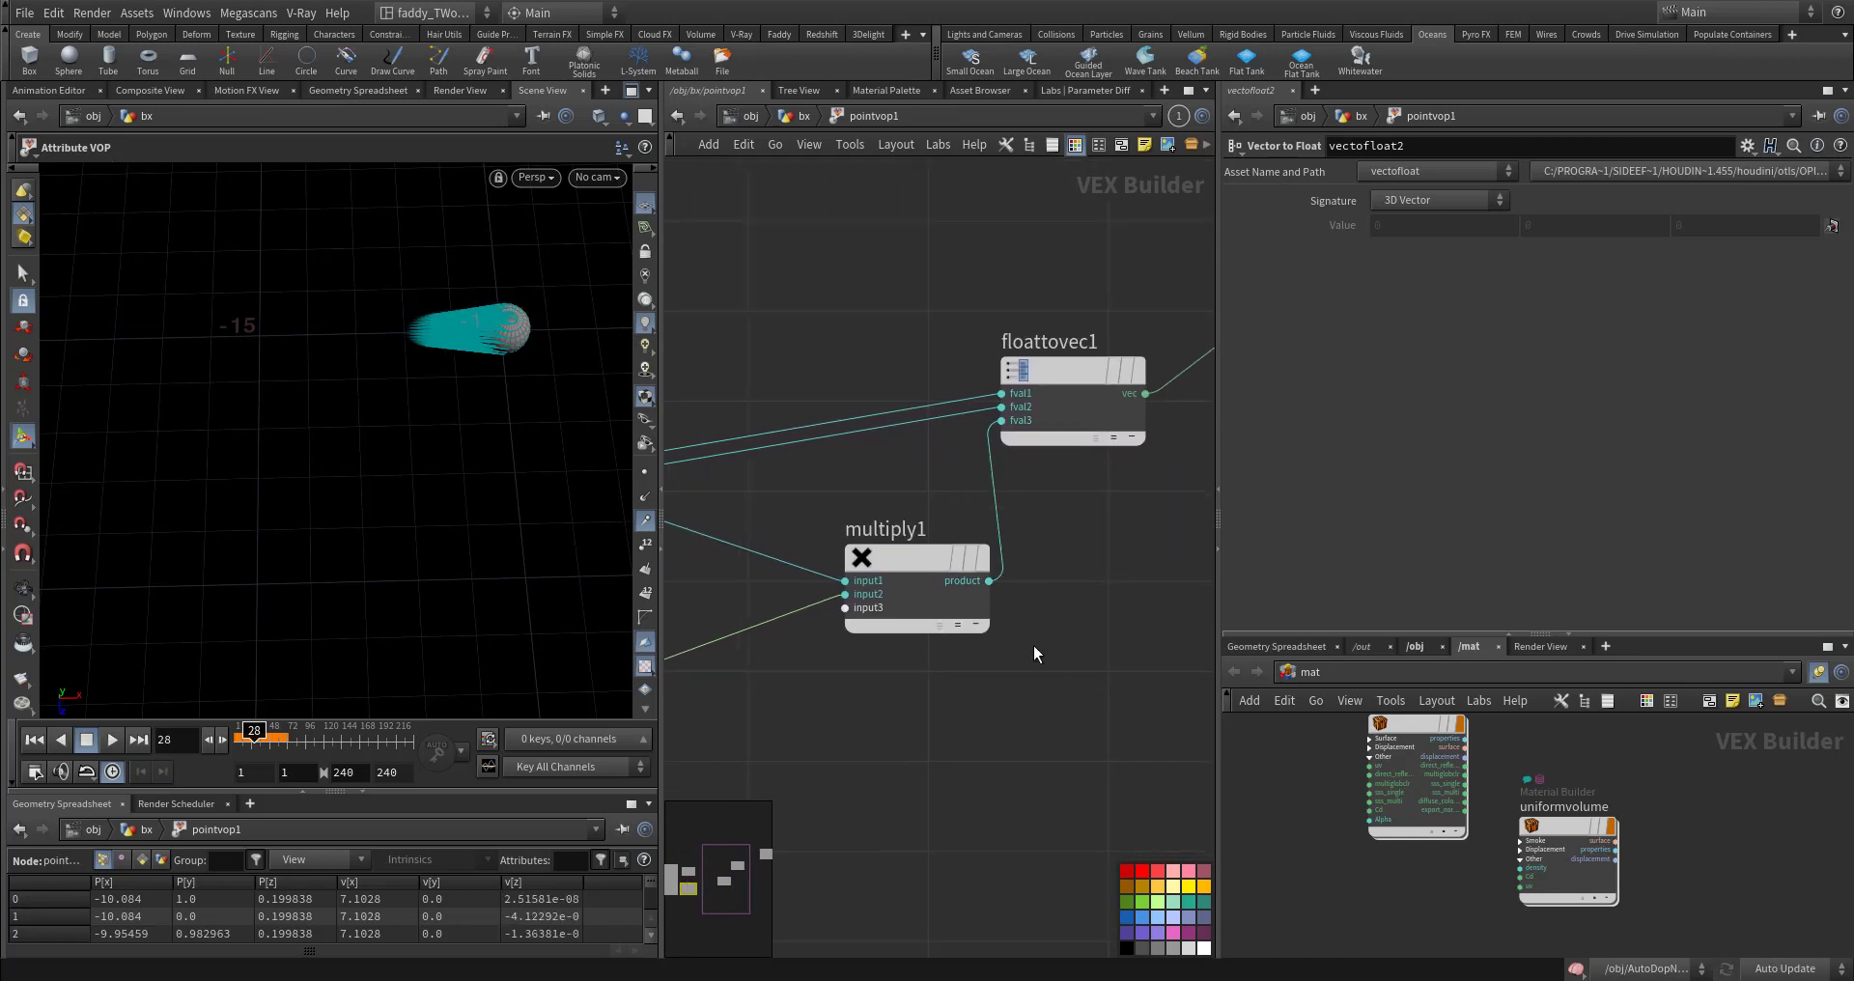
Step: Swap the order of multiply1's two input operators and restore vectofloat1 as the first
left_click(908, 566)
middle_click_drag(840, 695, 941, 639)
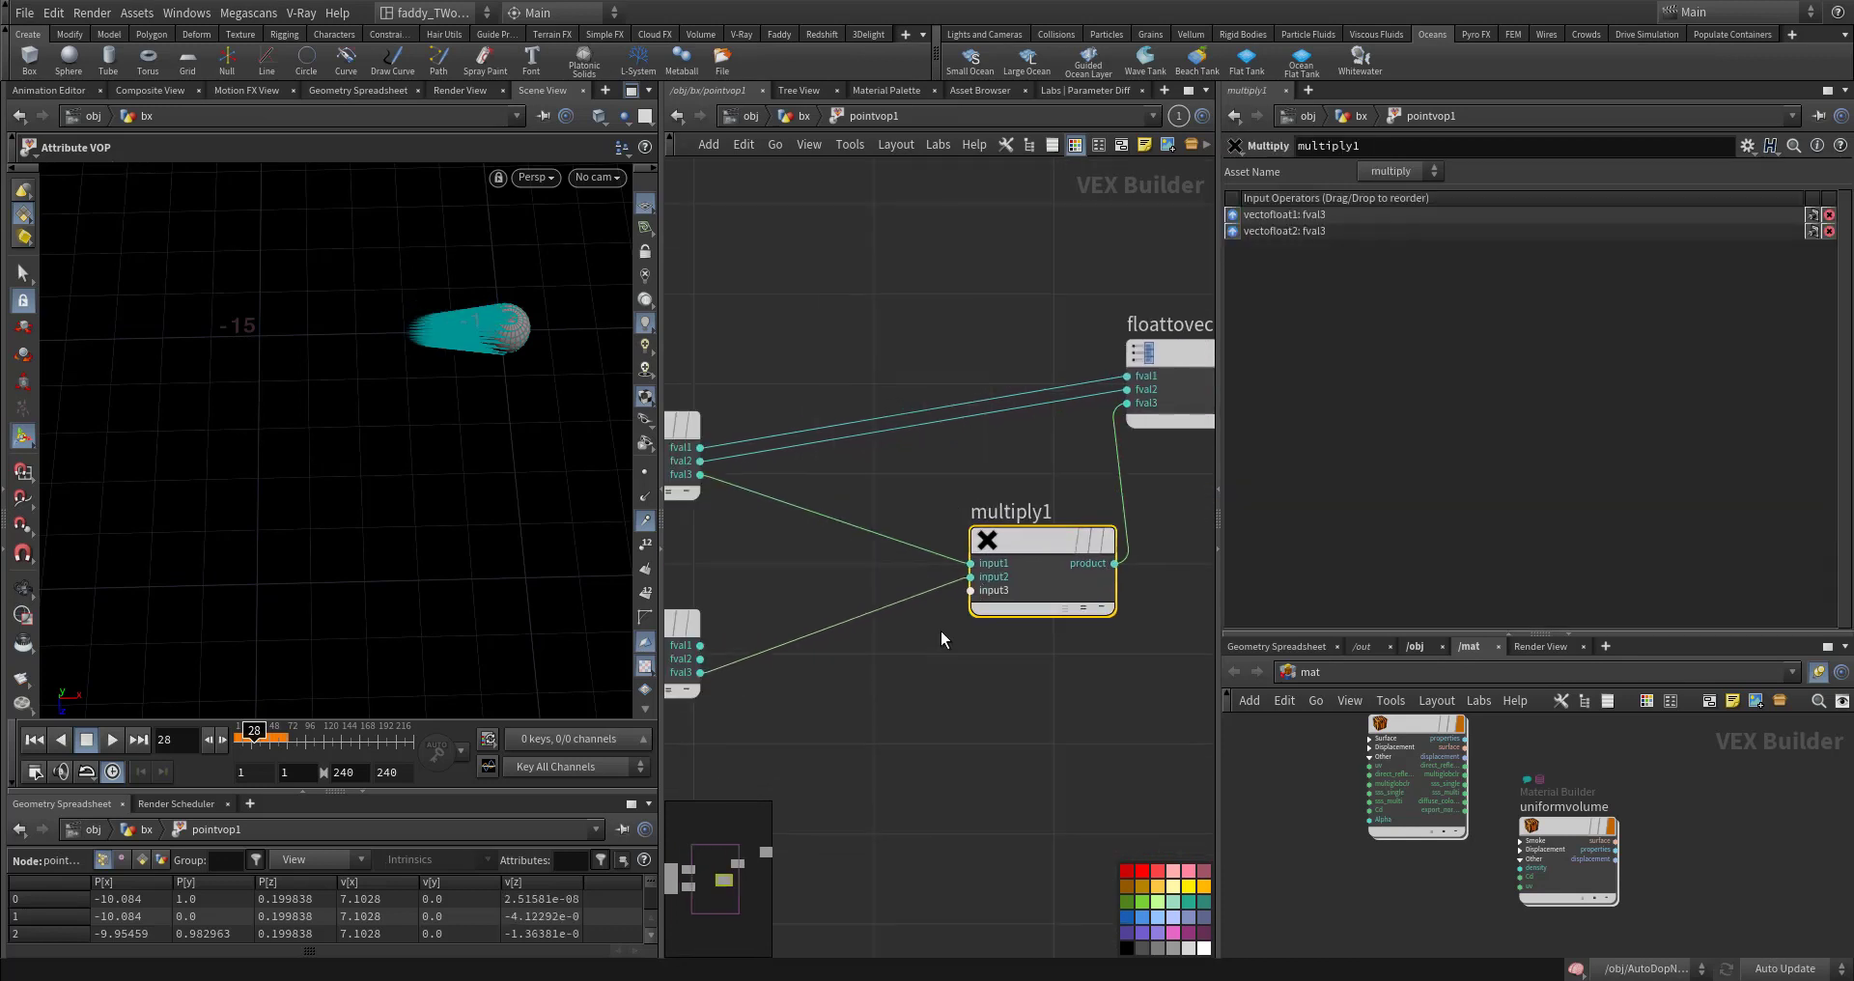
left_click(1231, 234)
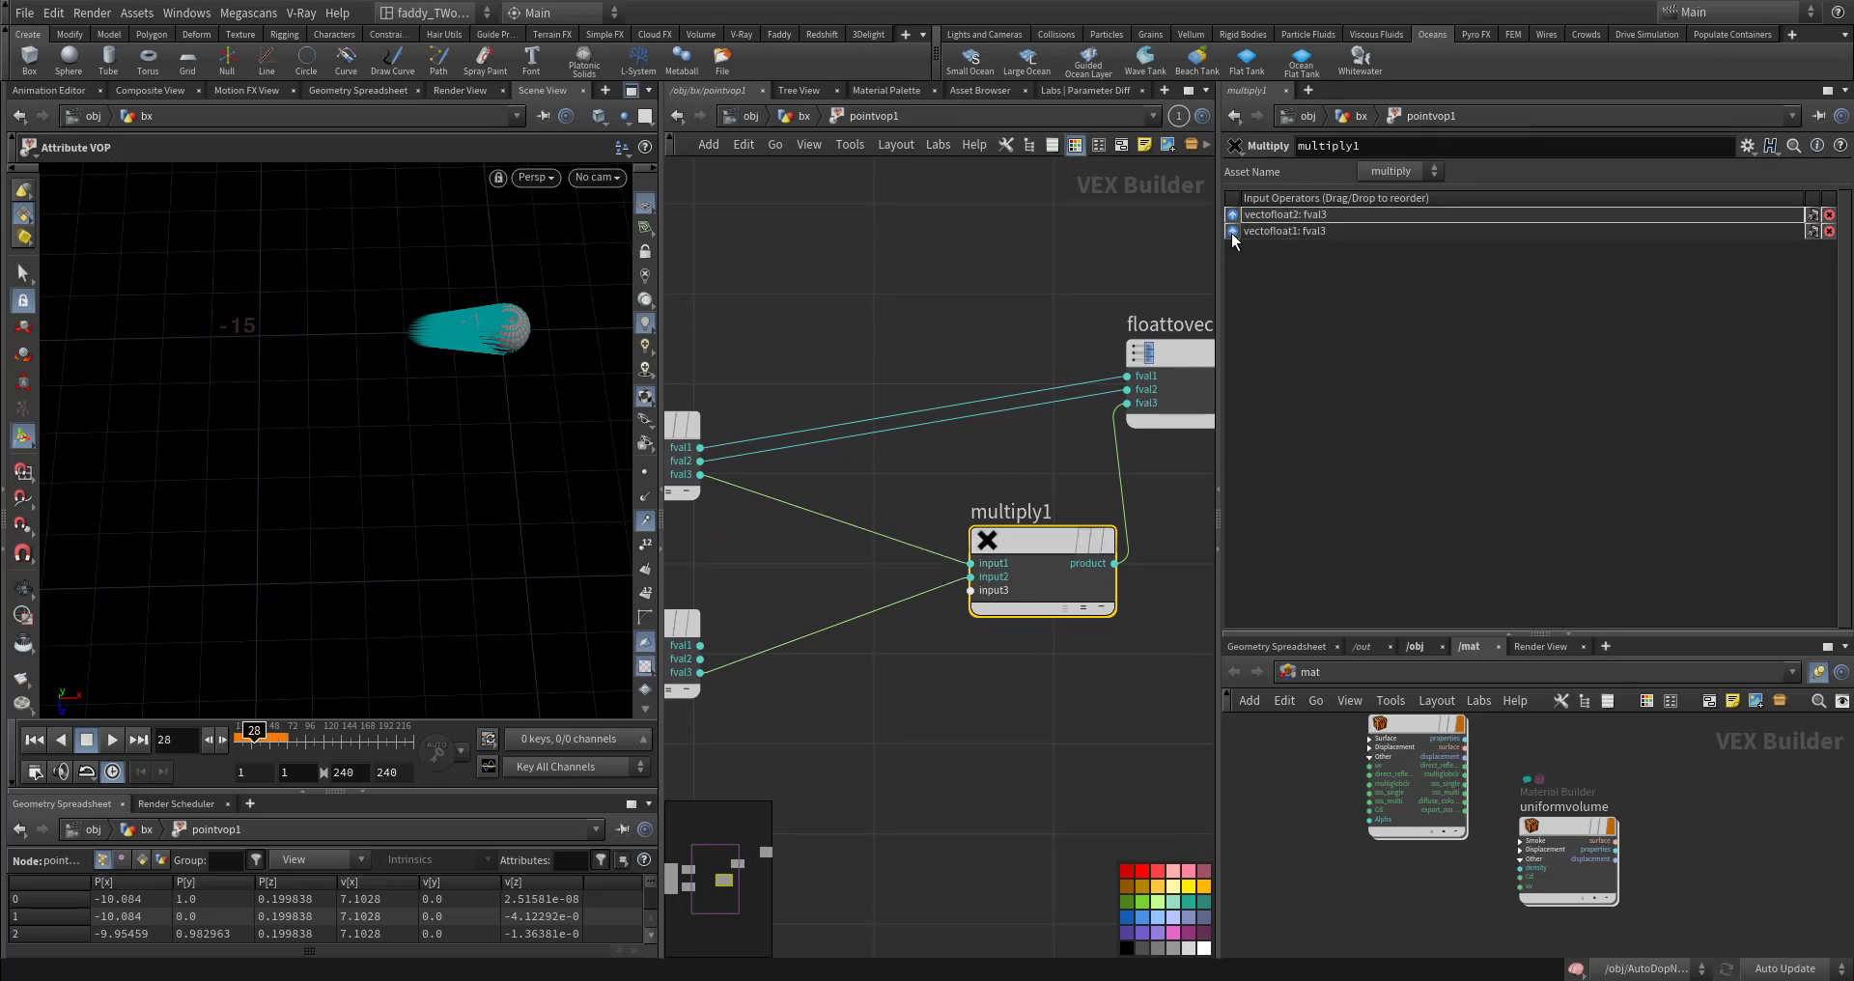
left_click(1232, 233)
Step: Move the playhead to frame 19 to check the sphere's velocity trails
middle_click_drag(946, 496, 845, 504)
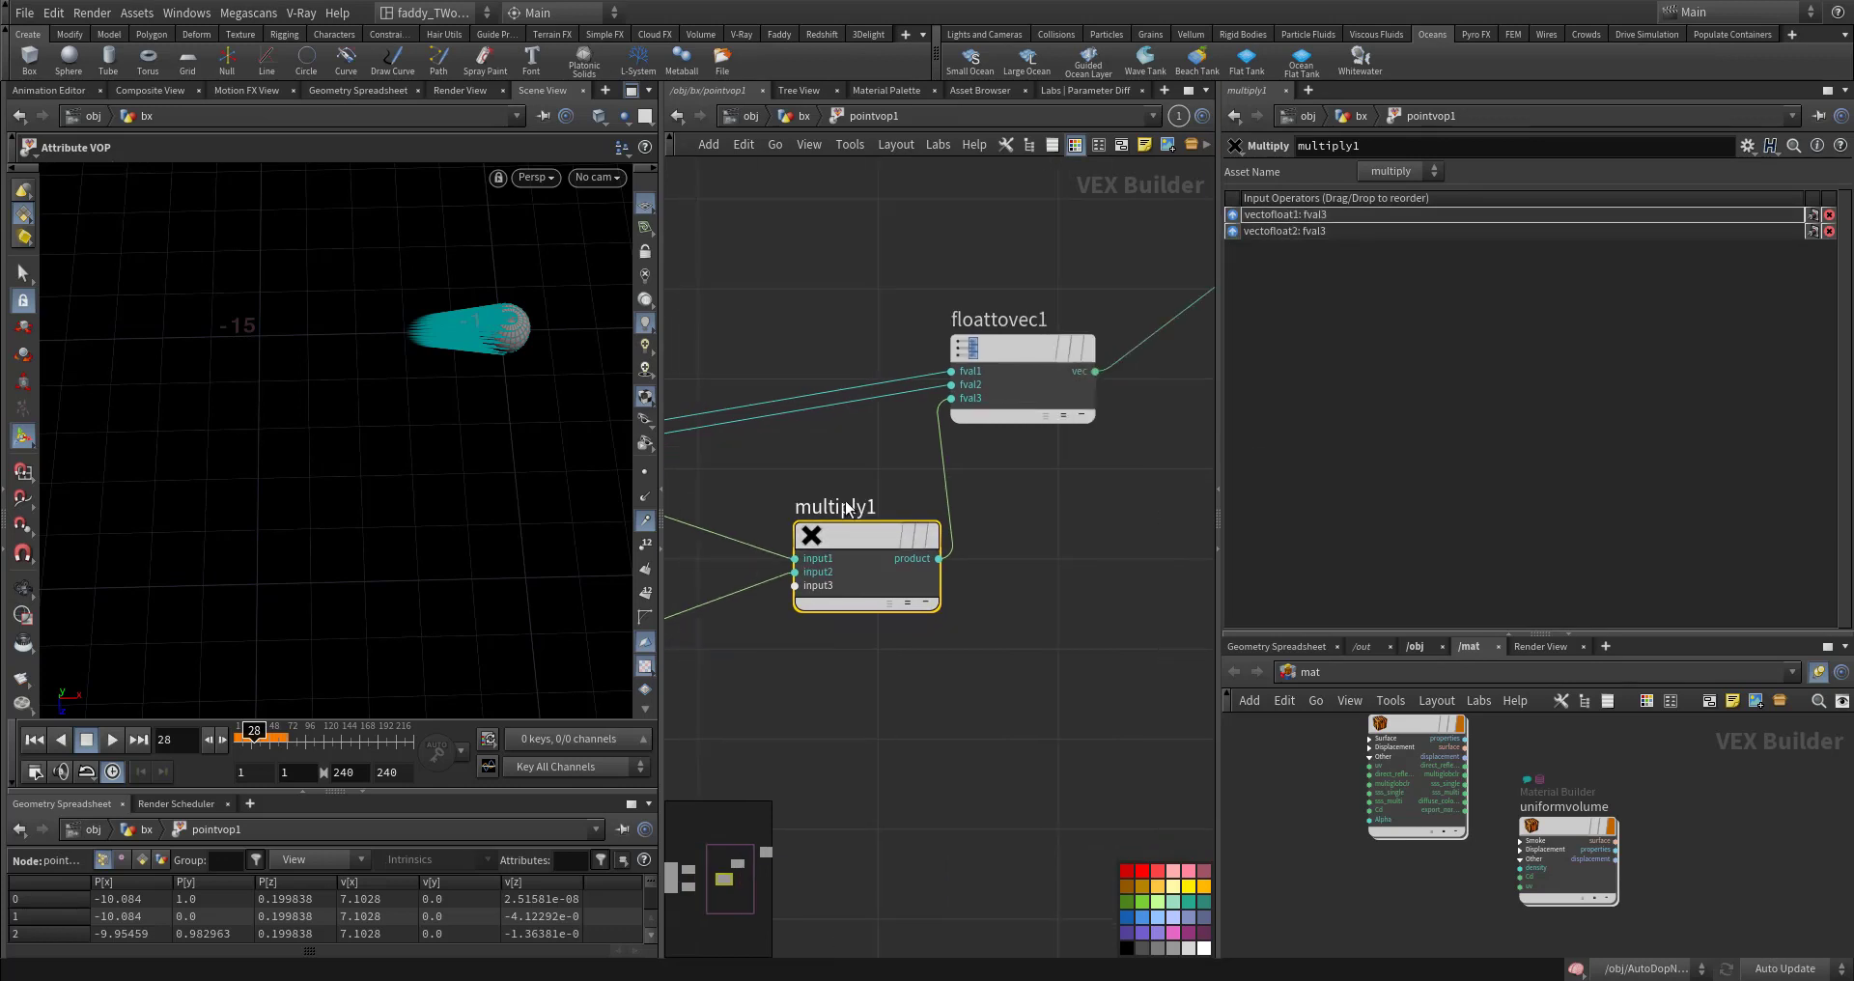
left_click_drag(253, 732, 247, 736)
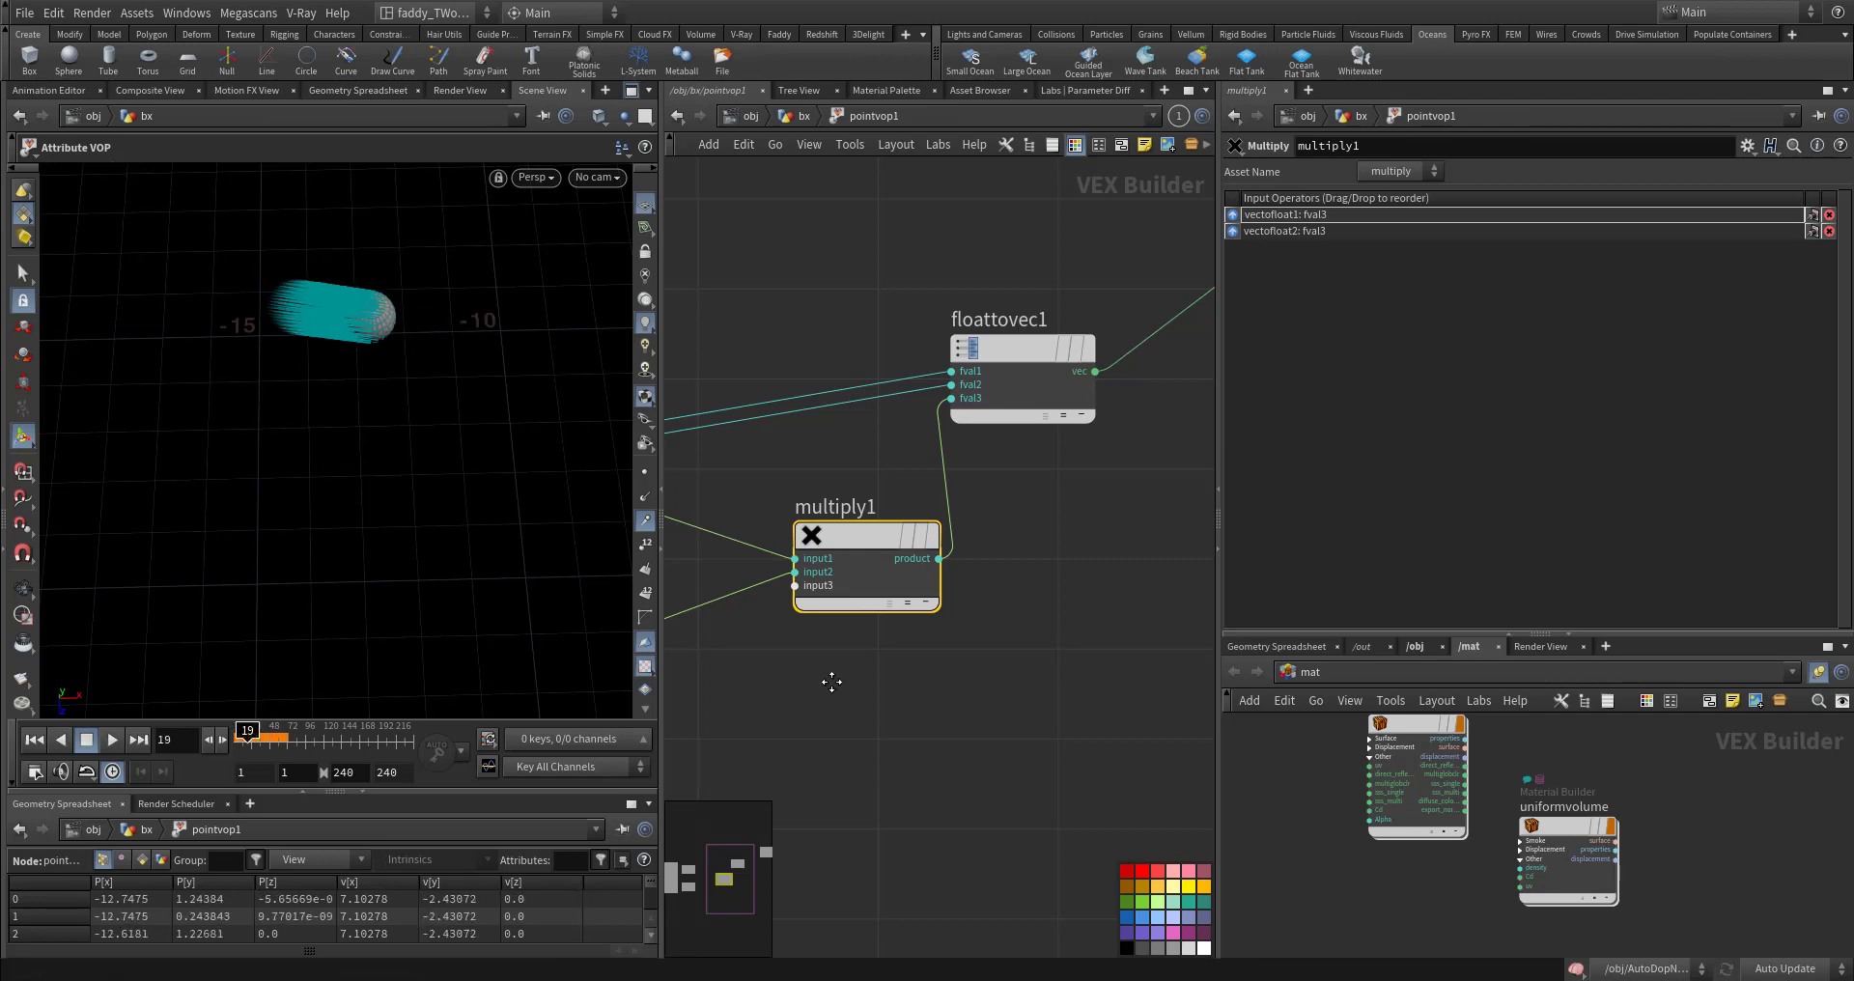
Step: Try feeding multiply1's input3 from a float Constant, adjust its default value, and delete the constant node
middle_click_drag(832, 683, 885, 669)
left_click(851, 573)
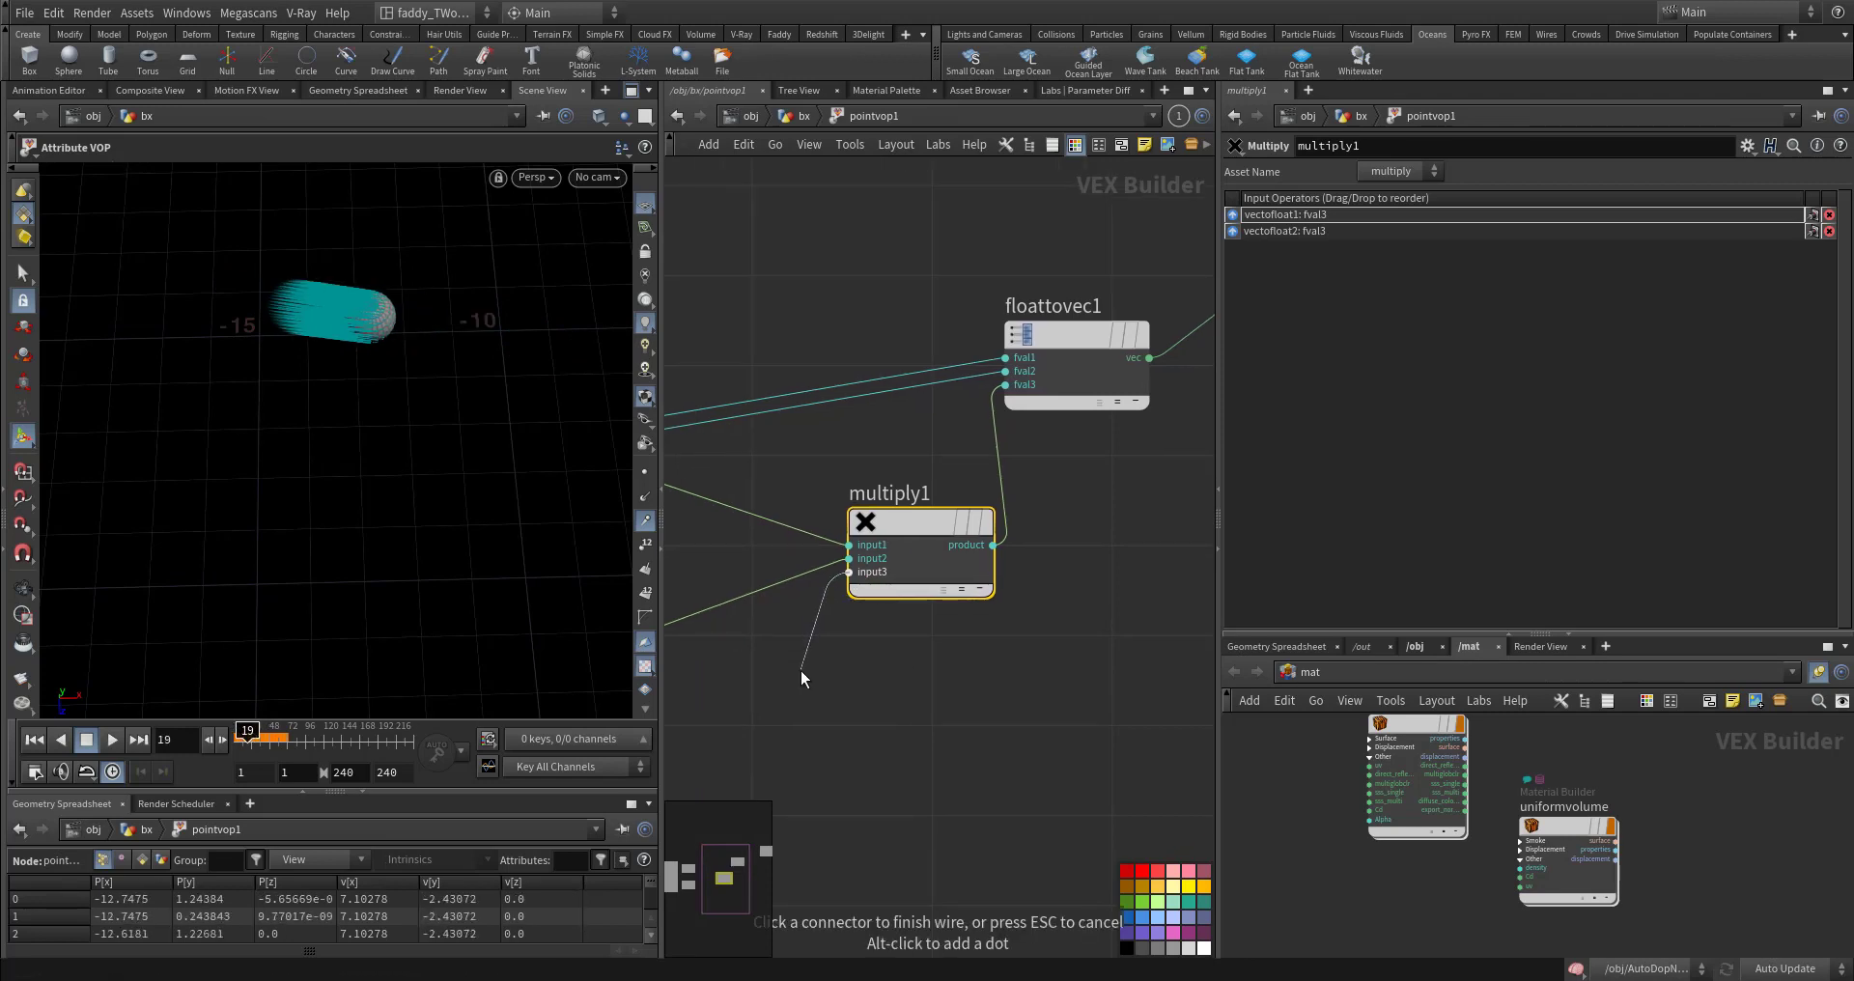
right_click(872, 572)
right_click(865, 577)
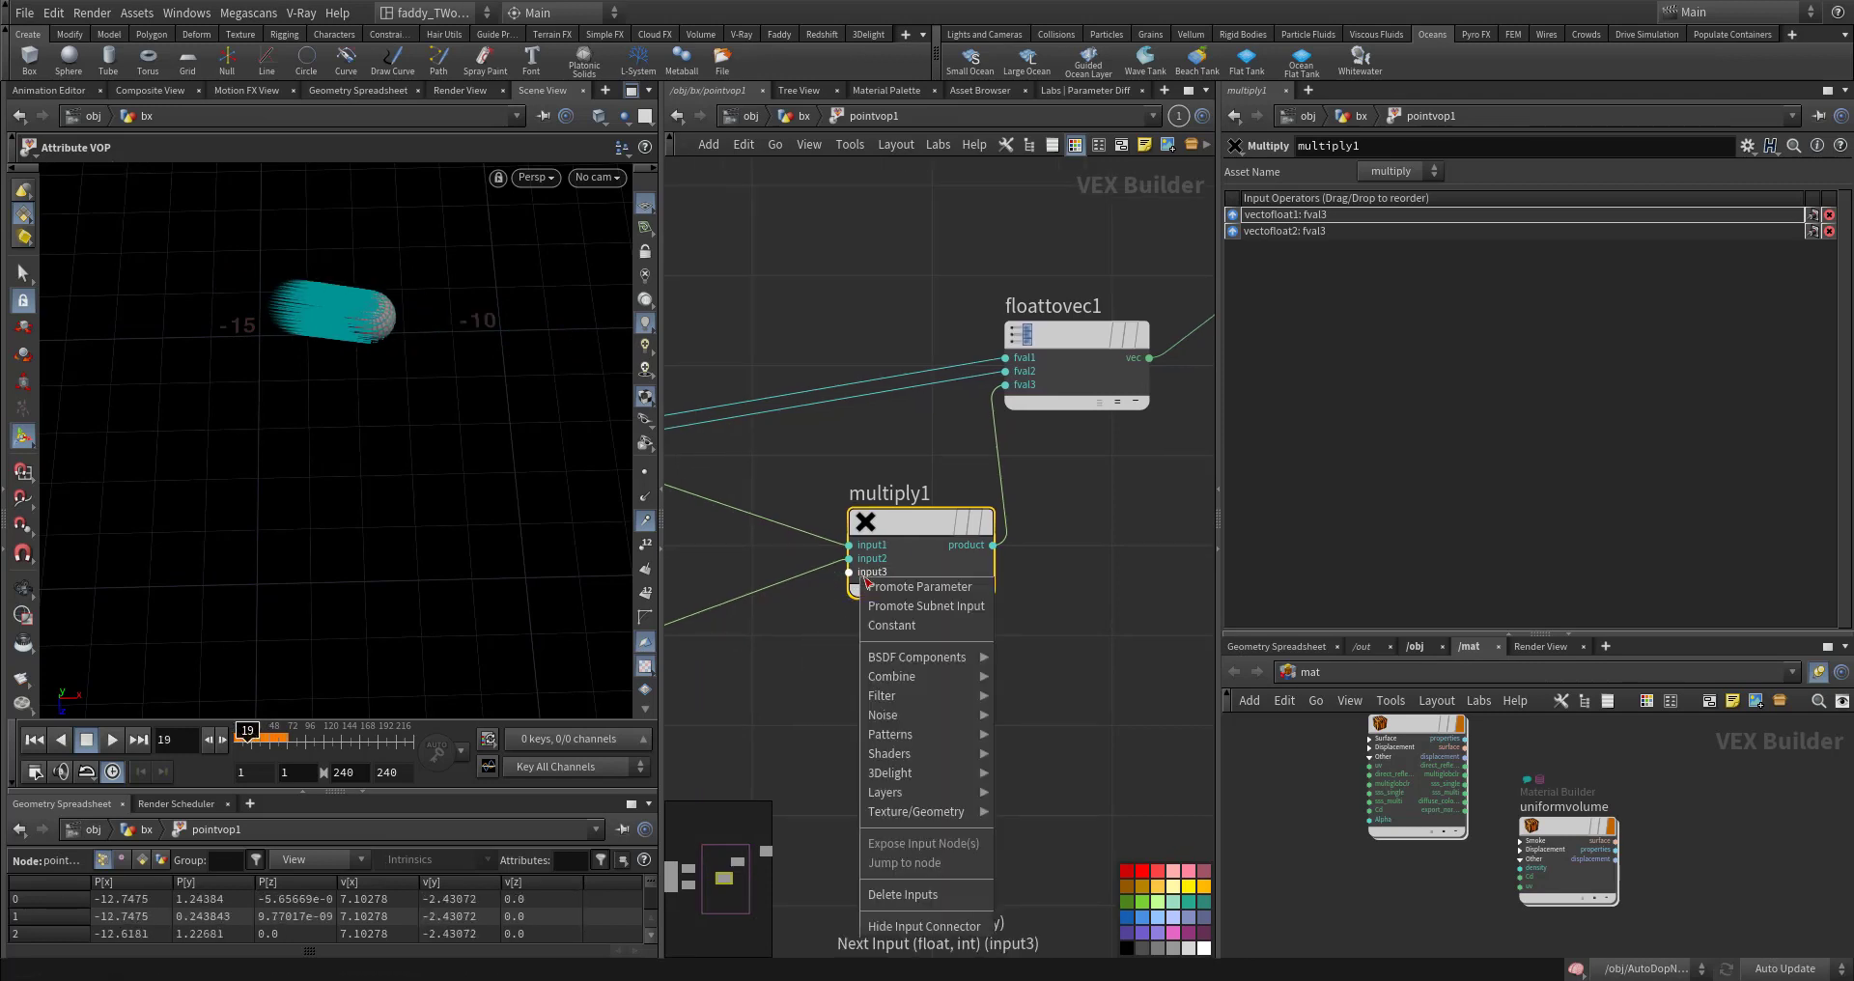
left_click(915, 626)
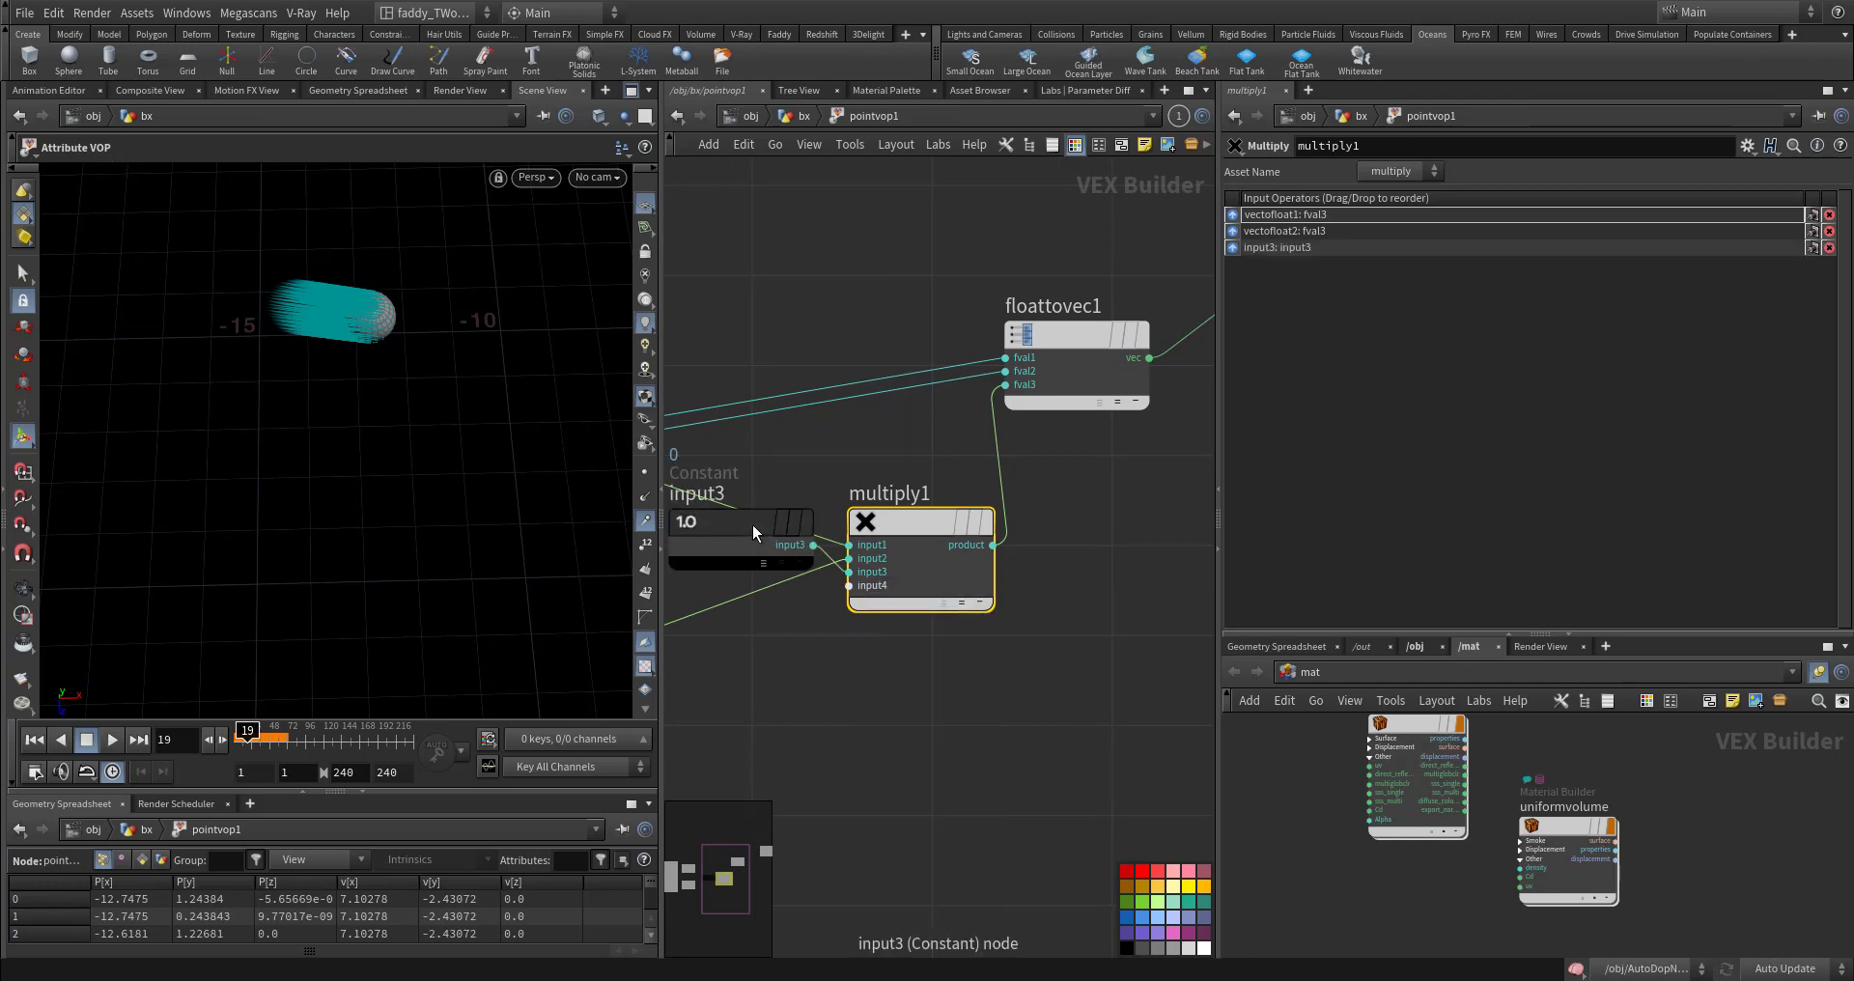
left_click_drag(752, 524, 773, 716)
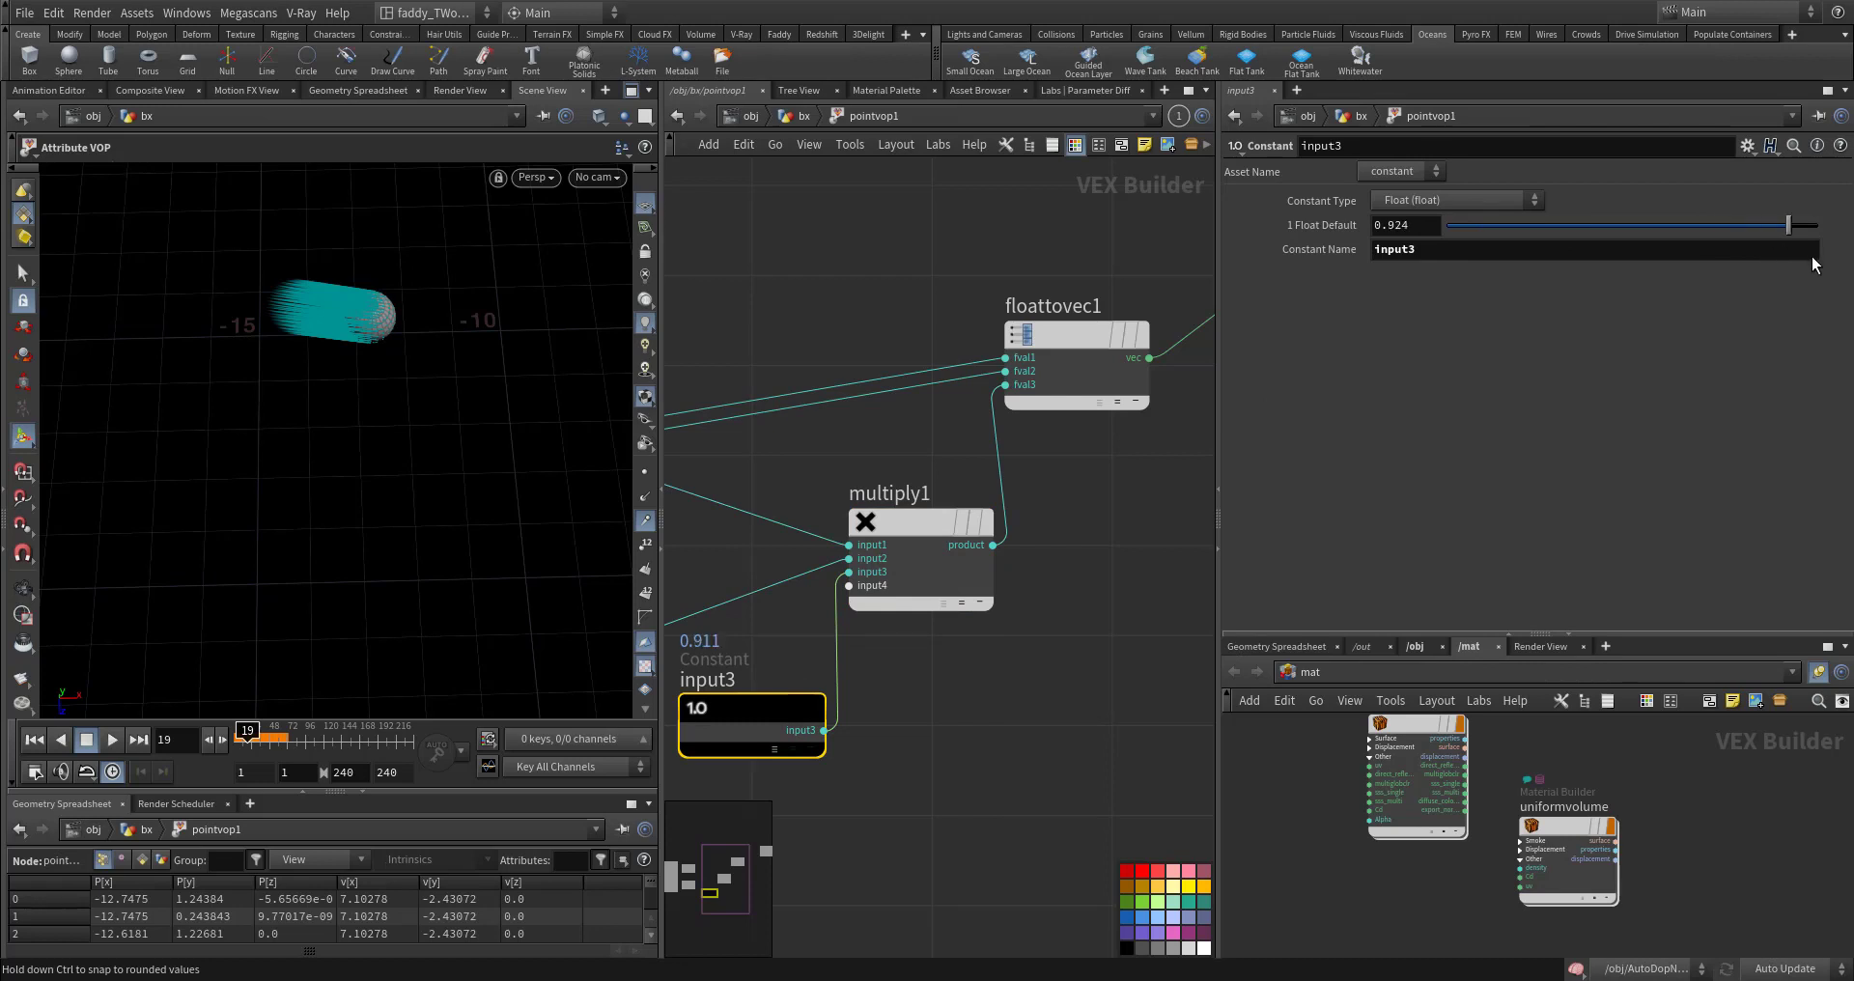
middle_click_drag(1398, 230, 1397, 225)
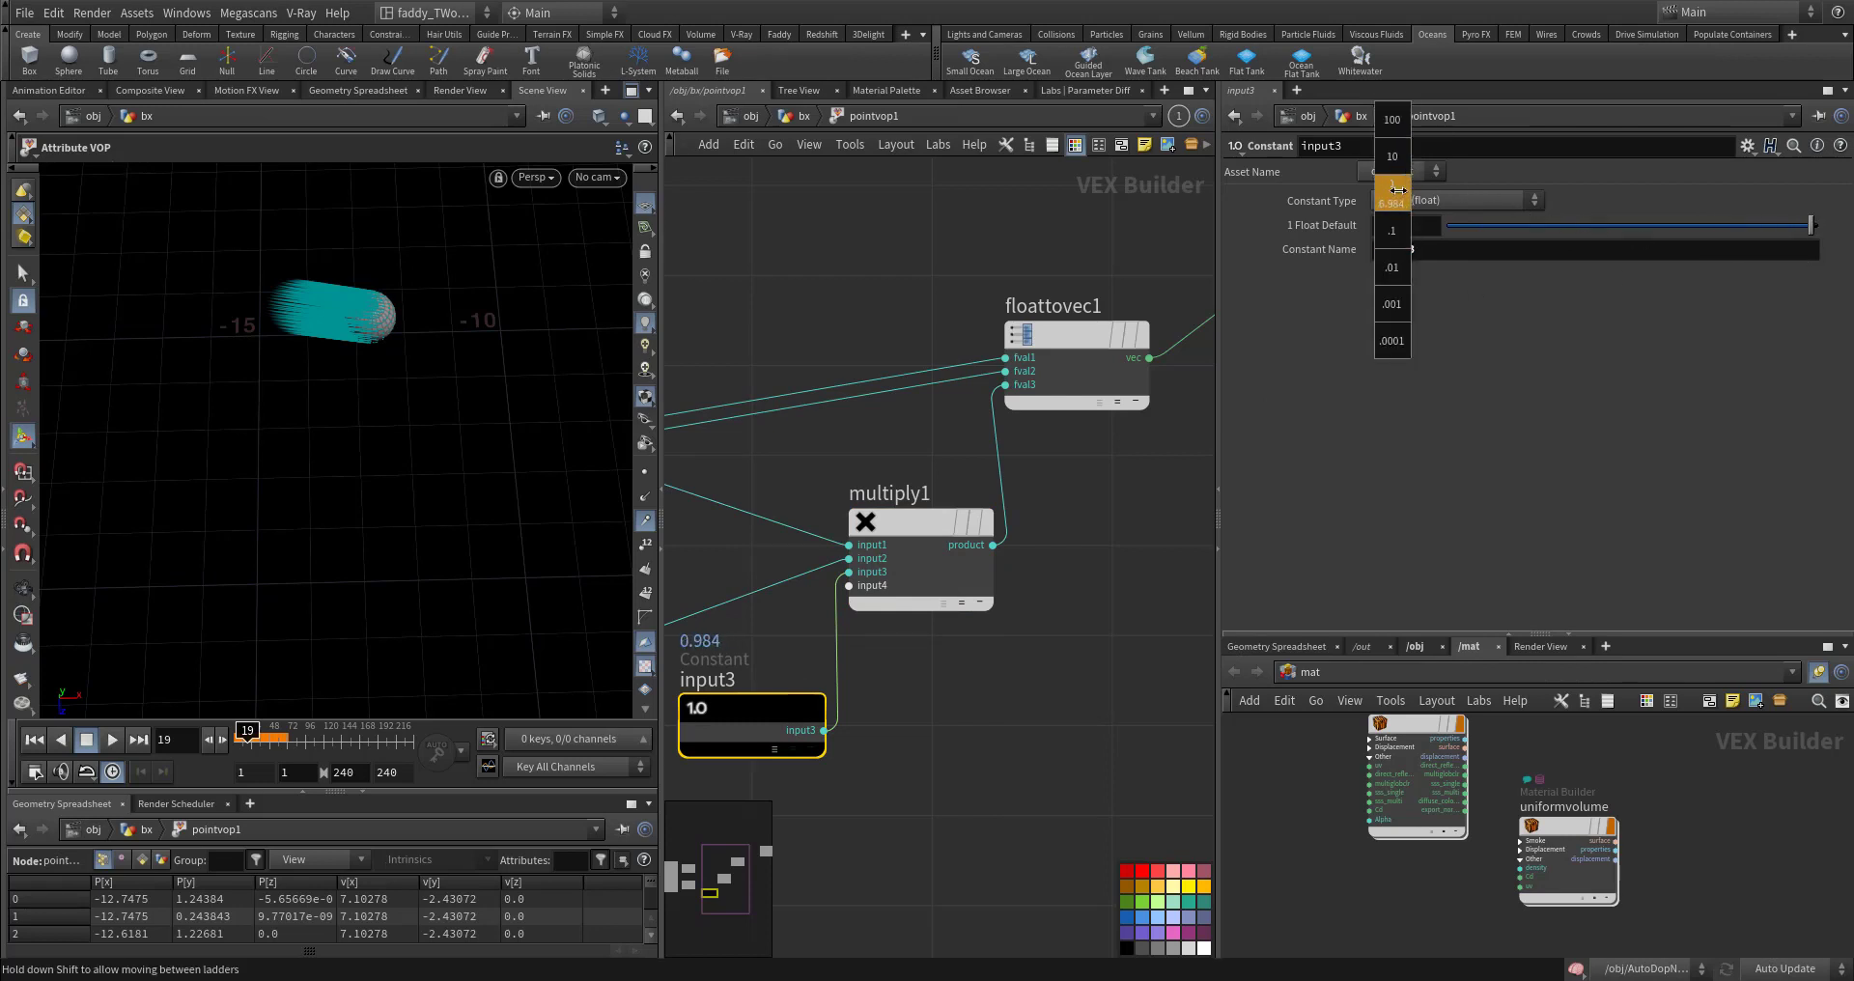
middle_click_drag(1398, 191, 1397, 192)
key("Delete")
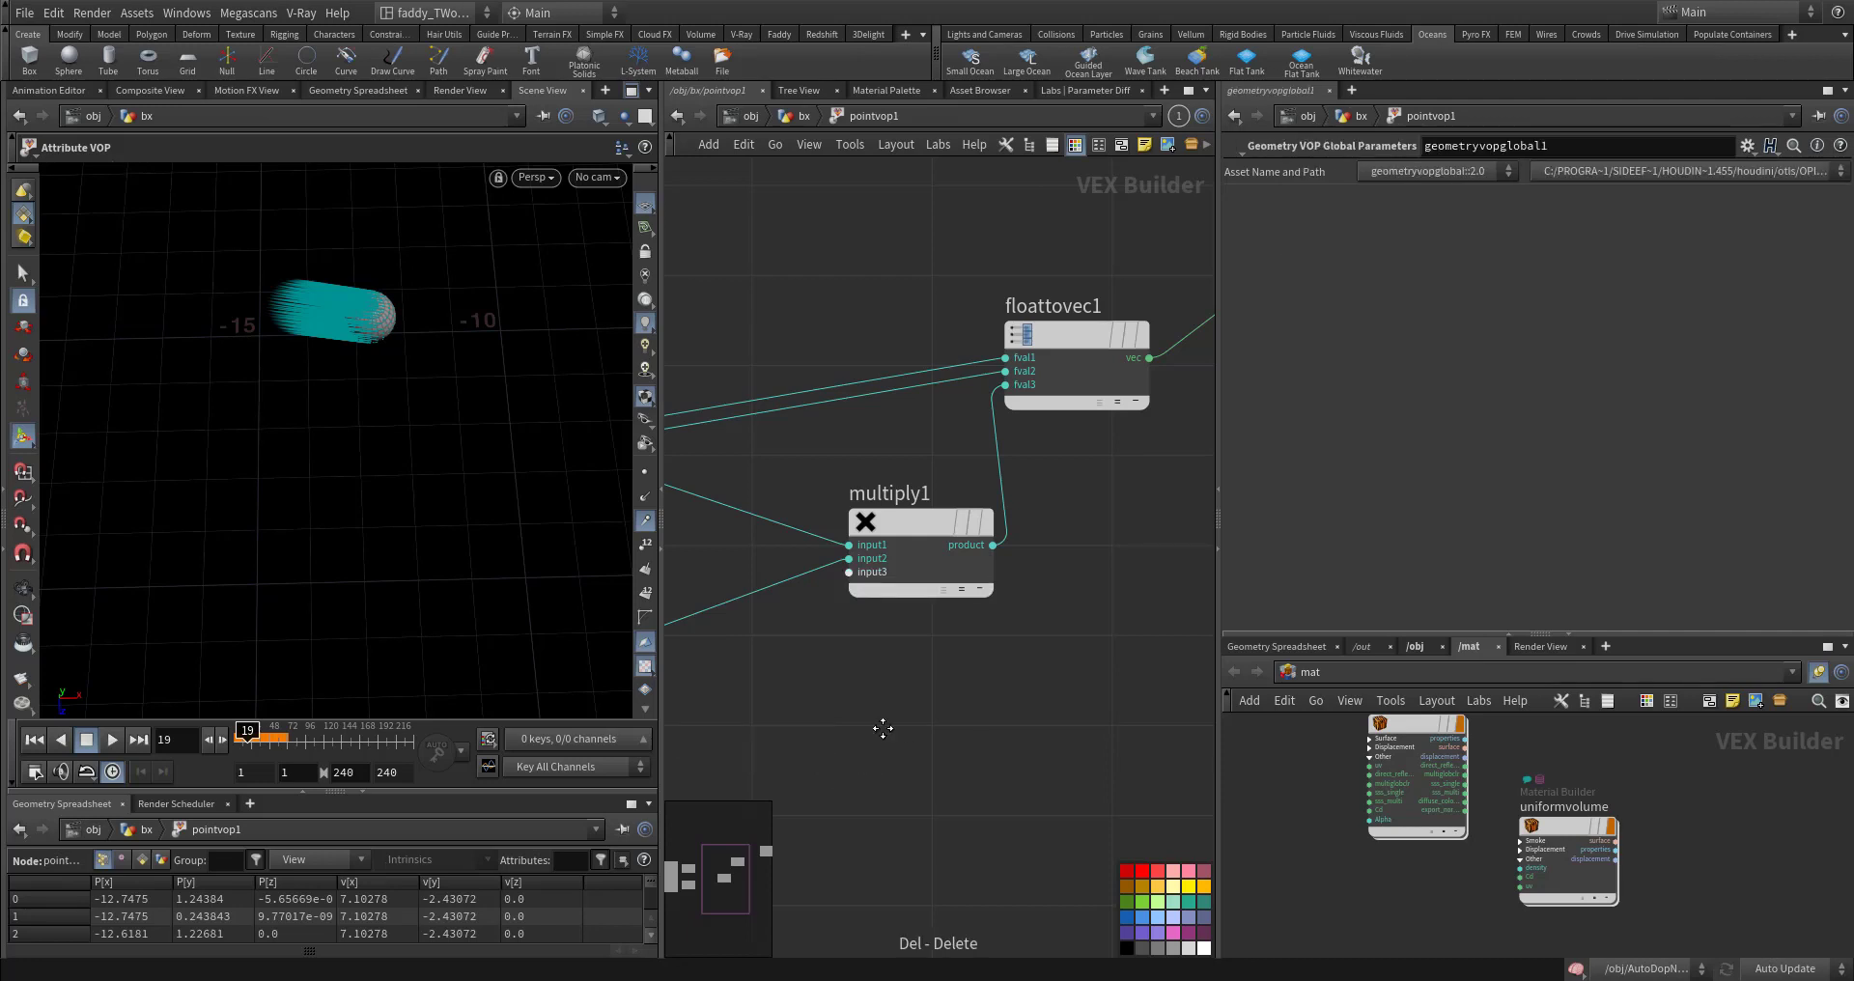
Step: Add a Cross Product node below multiply1
middle_click_drag(882, 729, 1013, 681)
key("Tab")
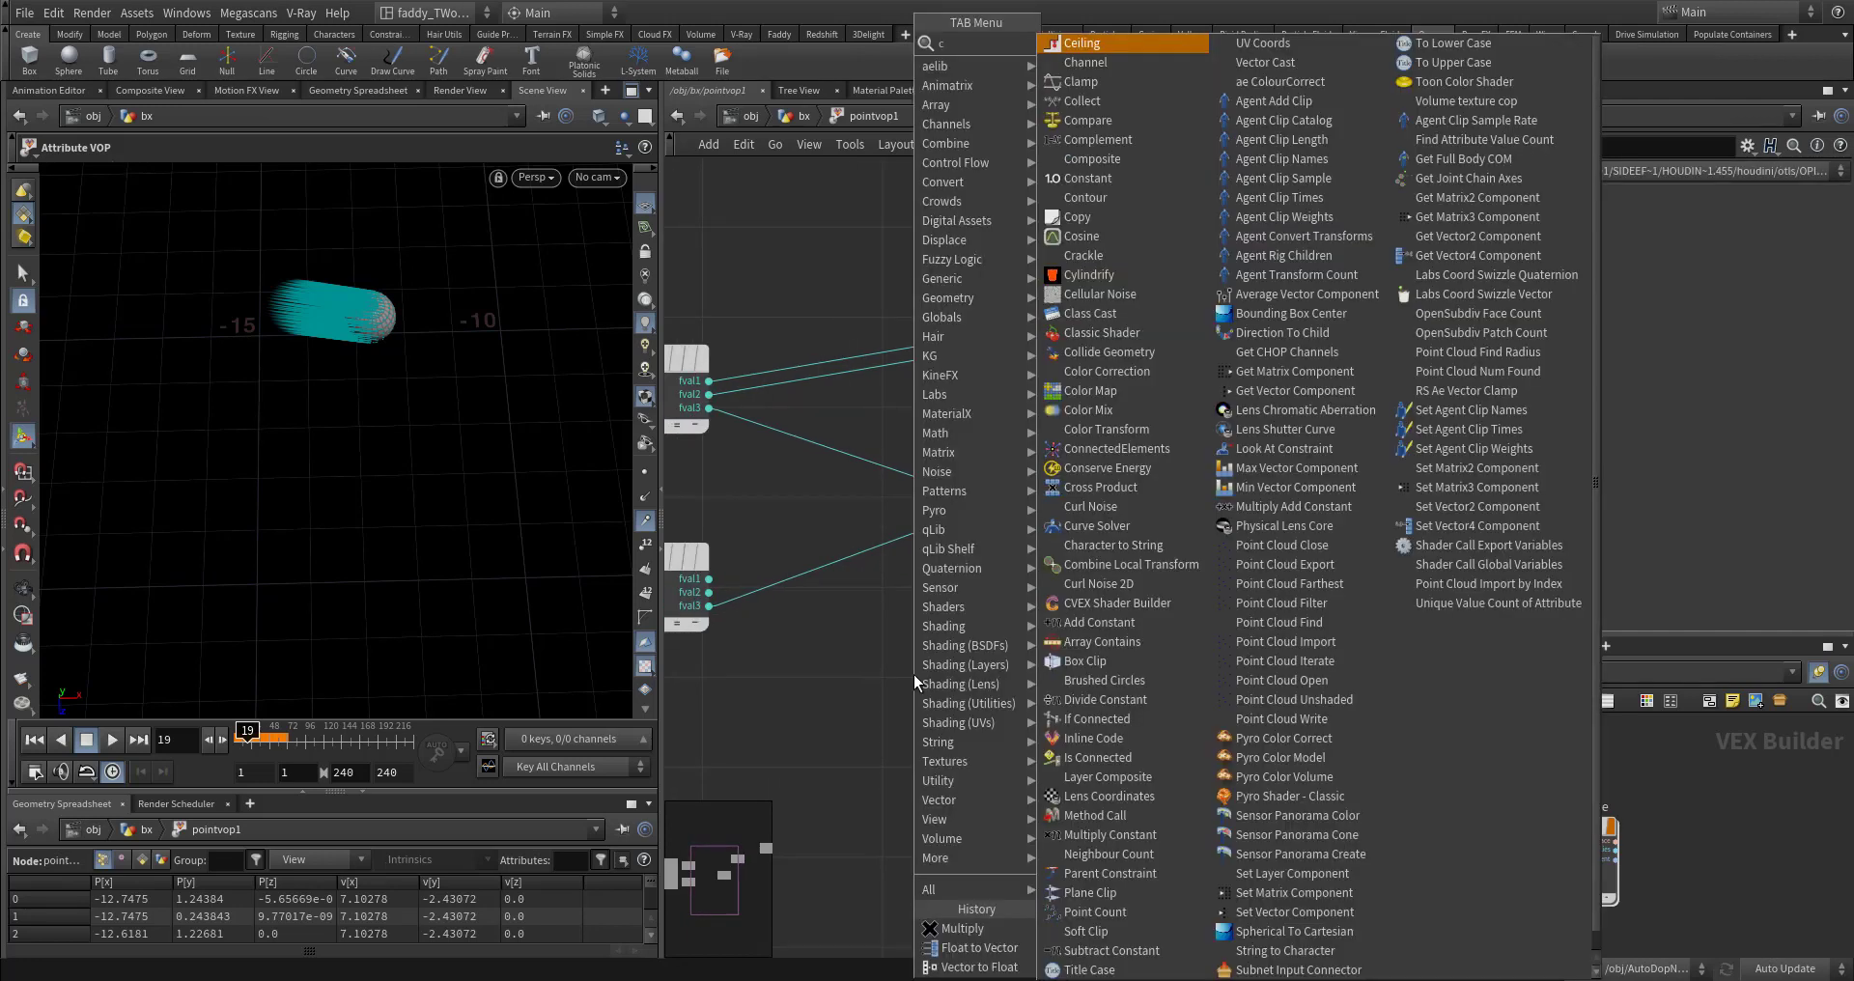
type("cro")
left_click(1093, 40)
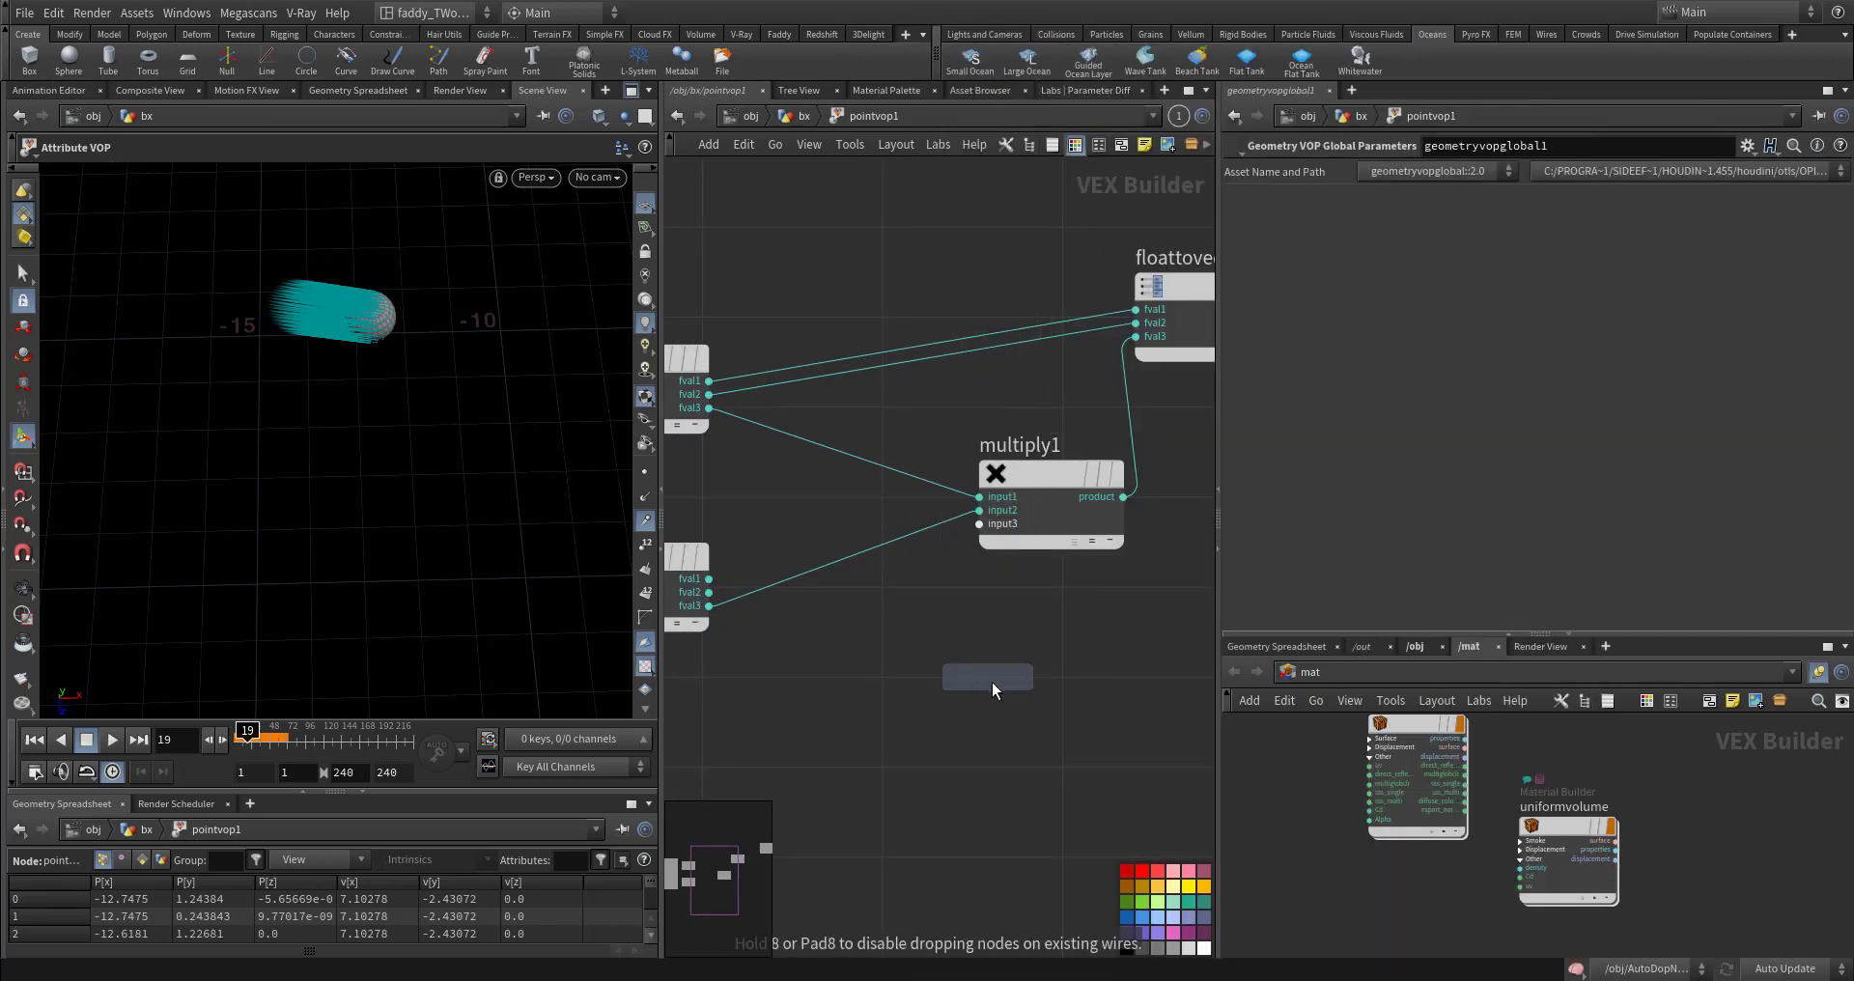
middle_click_drag(993, 681, 1082, 651)
left_click(1098, 628)
Step: Try to feed cross1's vec1 from vectofloat1's fval3 output and its vec2 from vectofloat2's fval3 output
left_click(1030, 639)
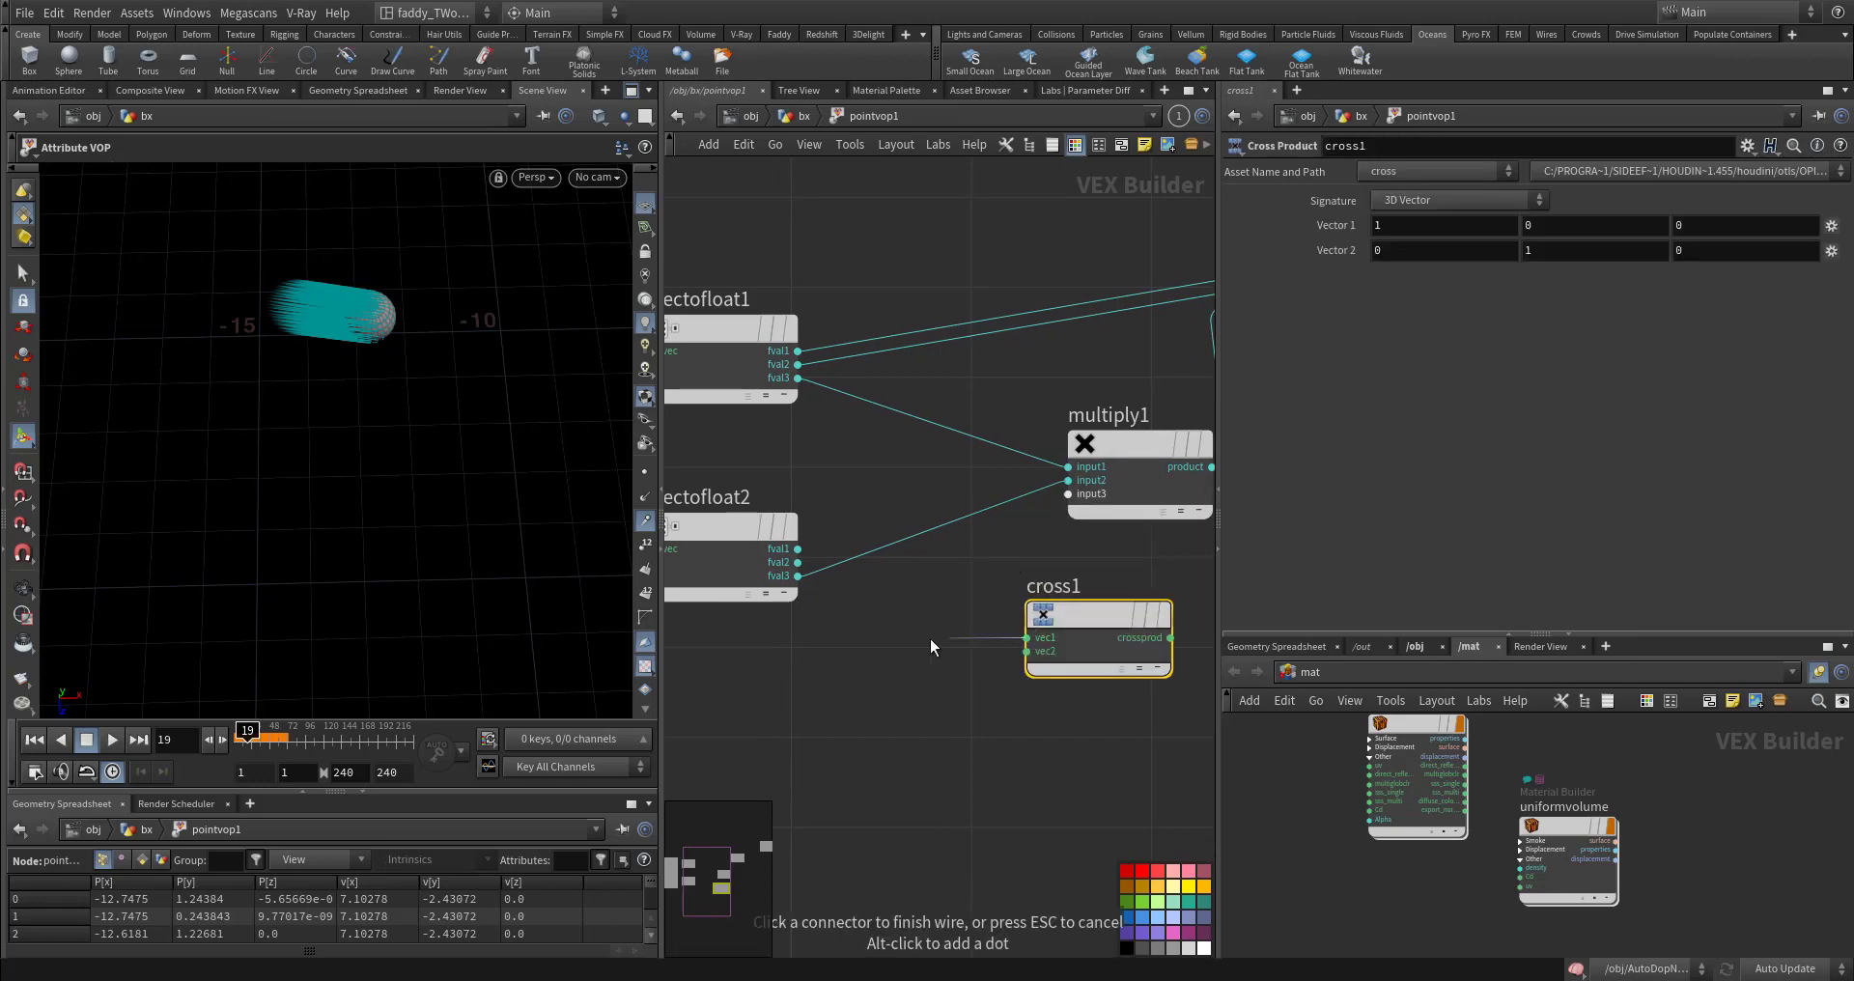
middle_click_drag(930, 640, 1051, 668)
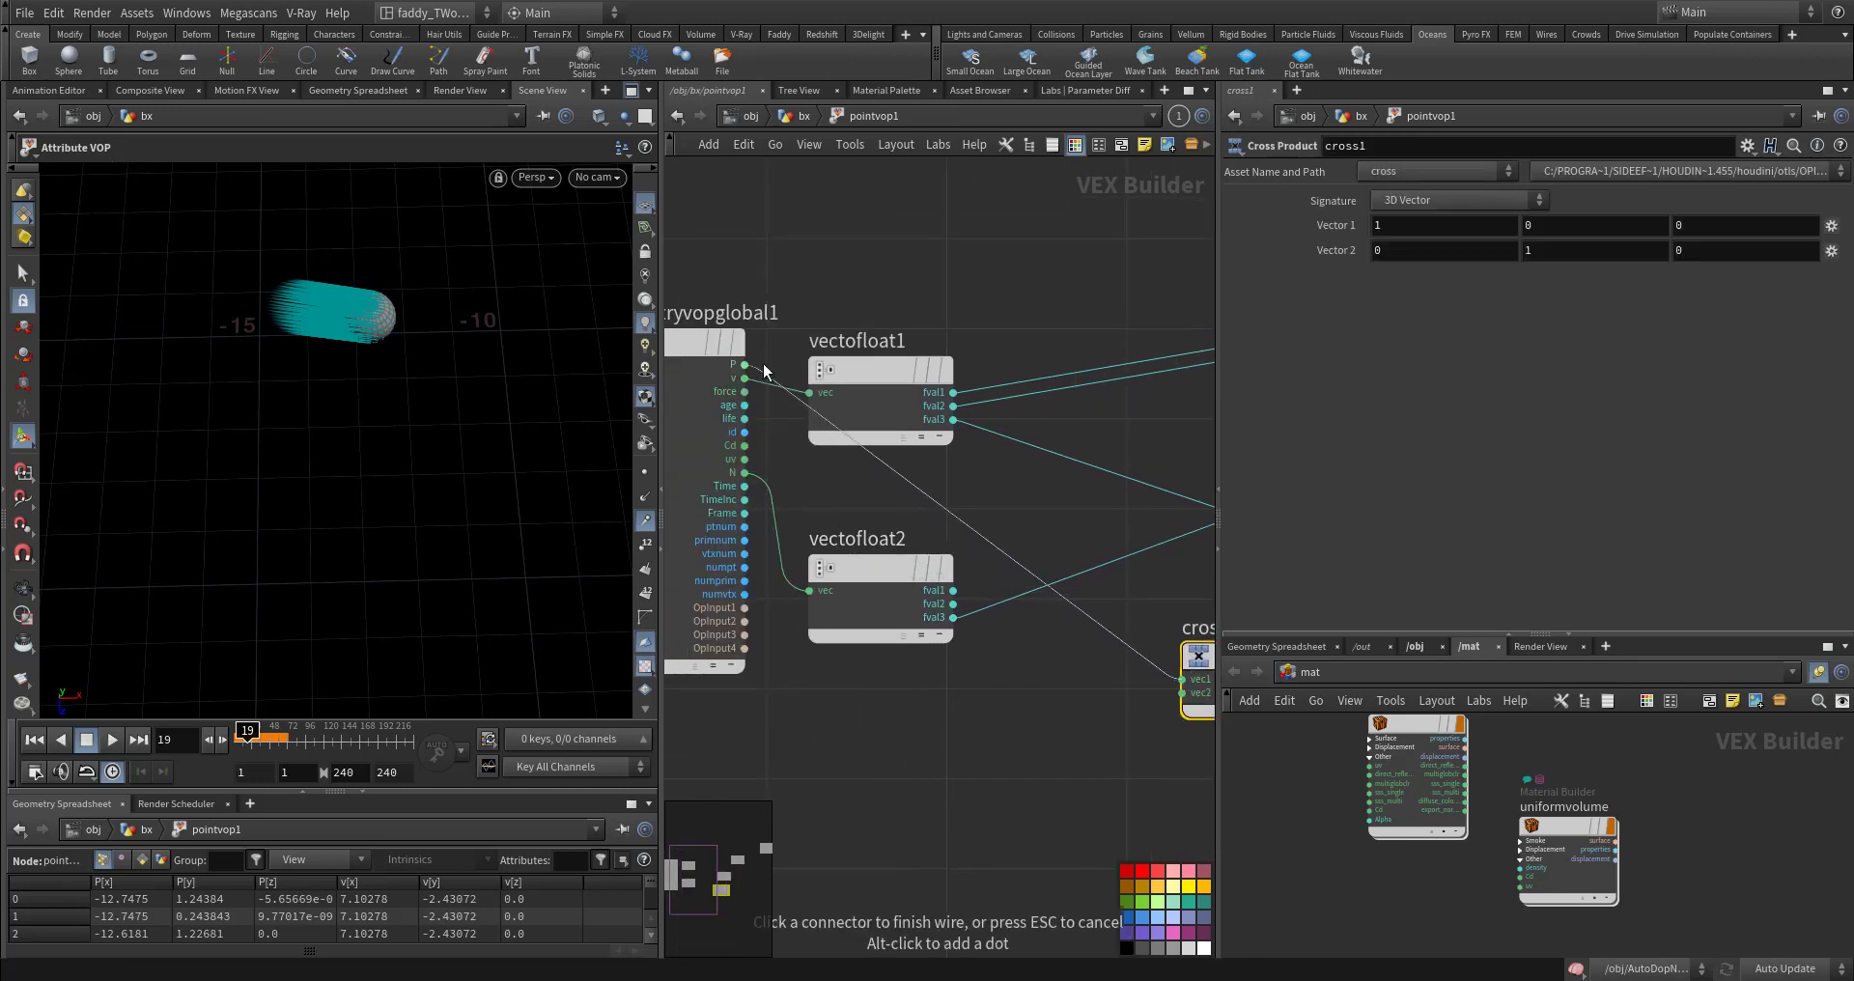
middle_click_drag(879, 516, 824, 485)
left_click(867, 417)
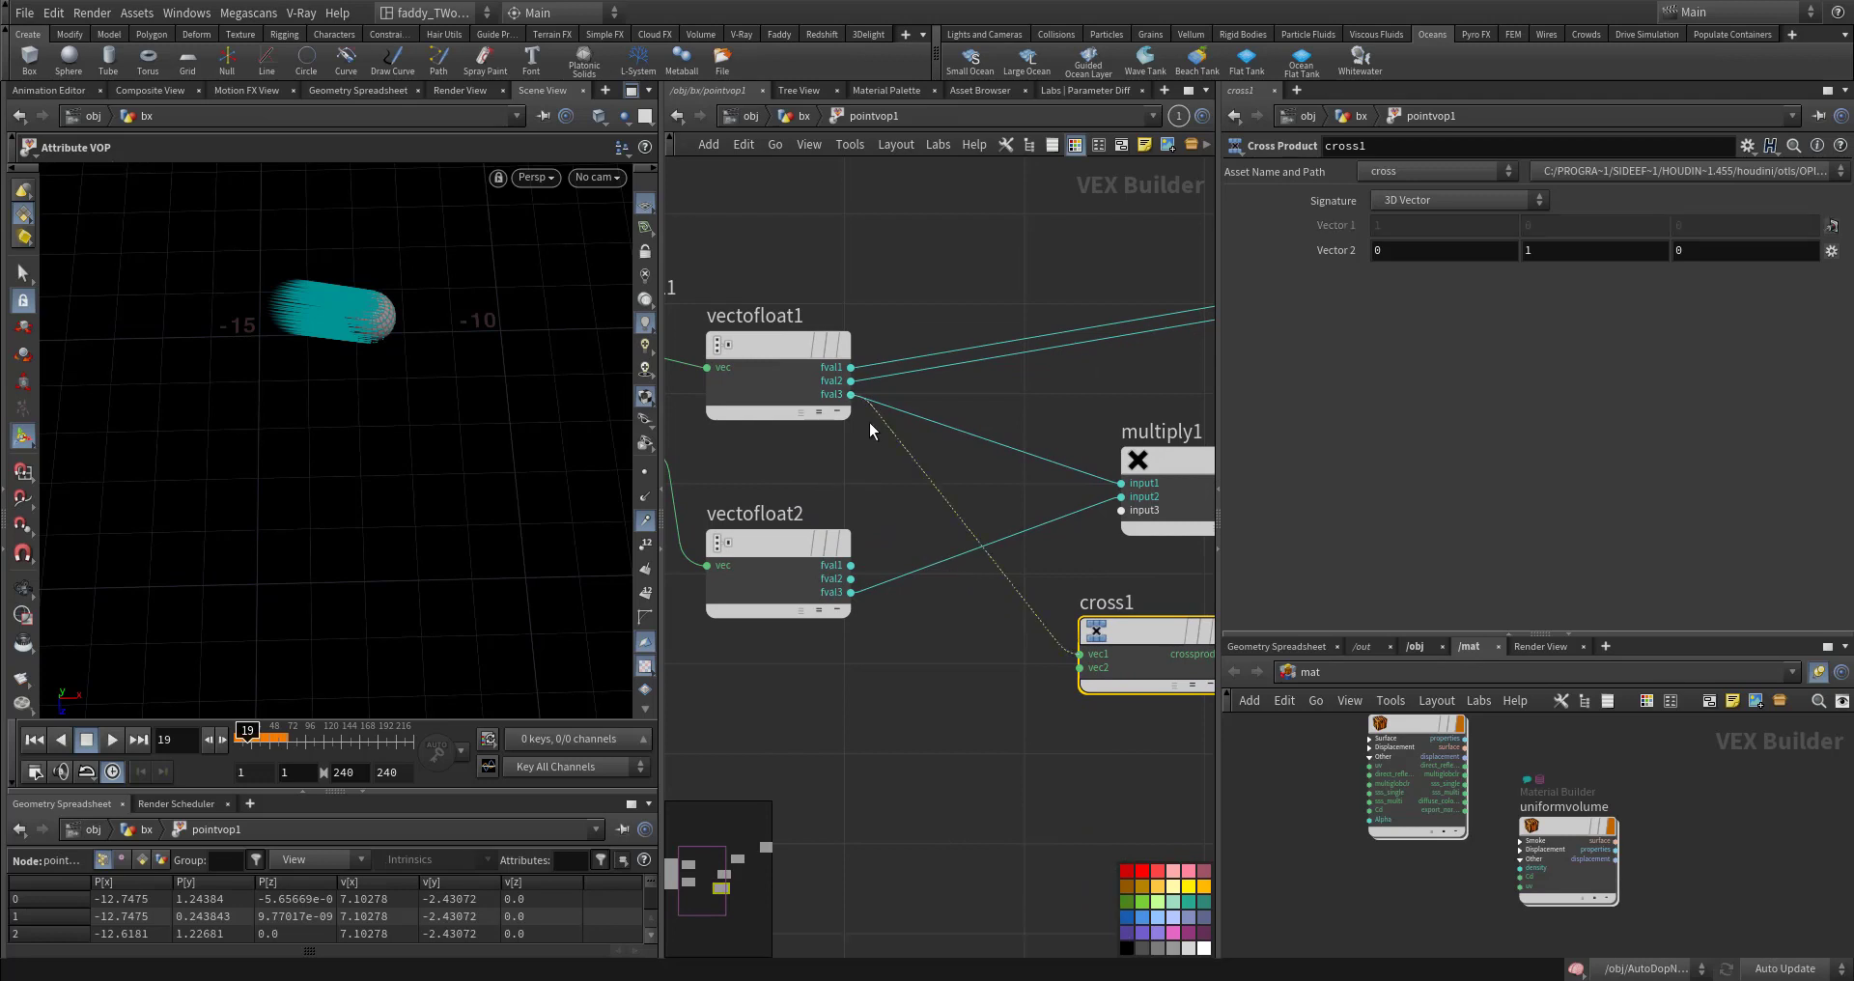
middle_click_drag(869, 421, 765, 489)
left_click(972, 608)
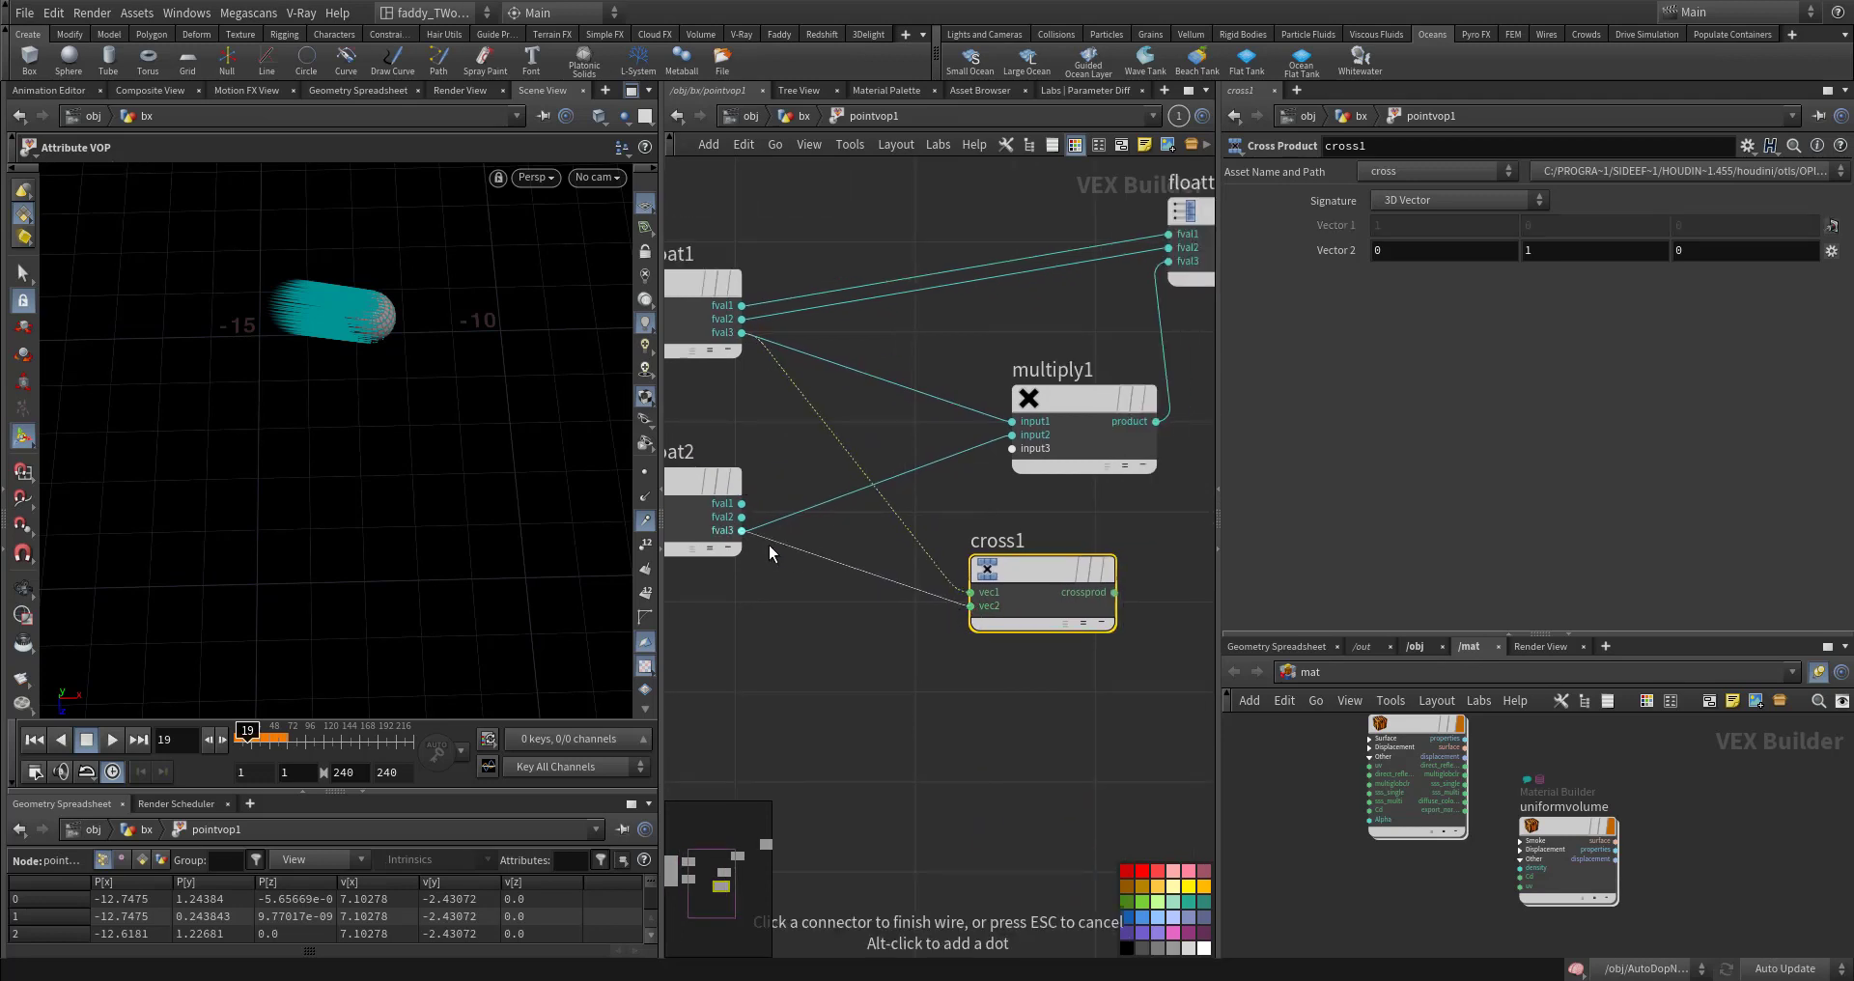
left_click(768, 545)
Step: Connect cross1's crossprod output to multiply1's input2 and shift multiply1 slightly away from vectofloat1
middle_click_drag(1119, 622, 1012, 628)
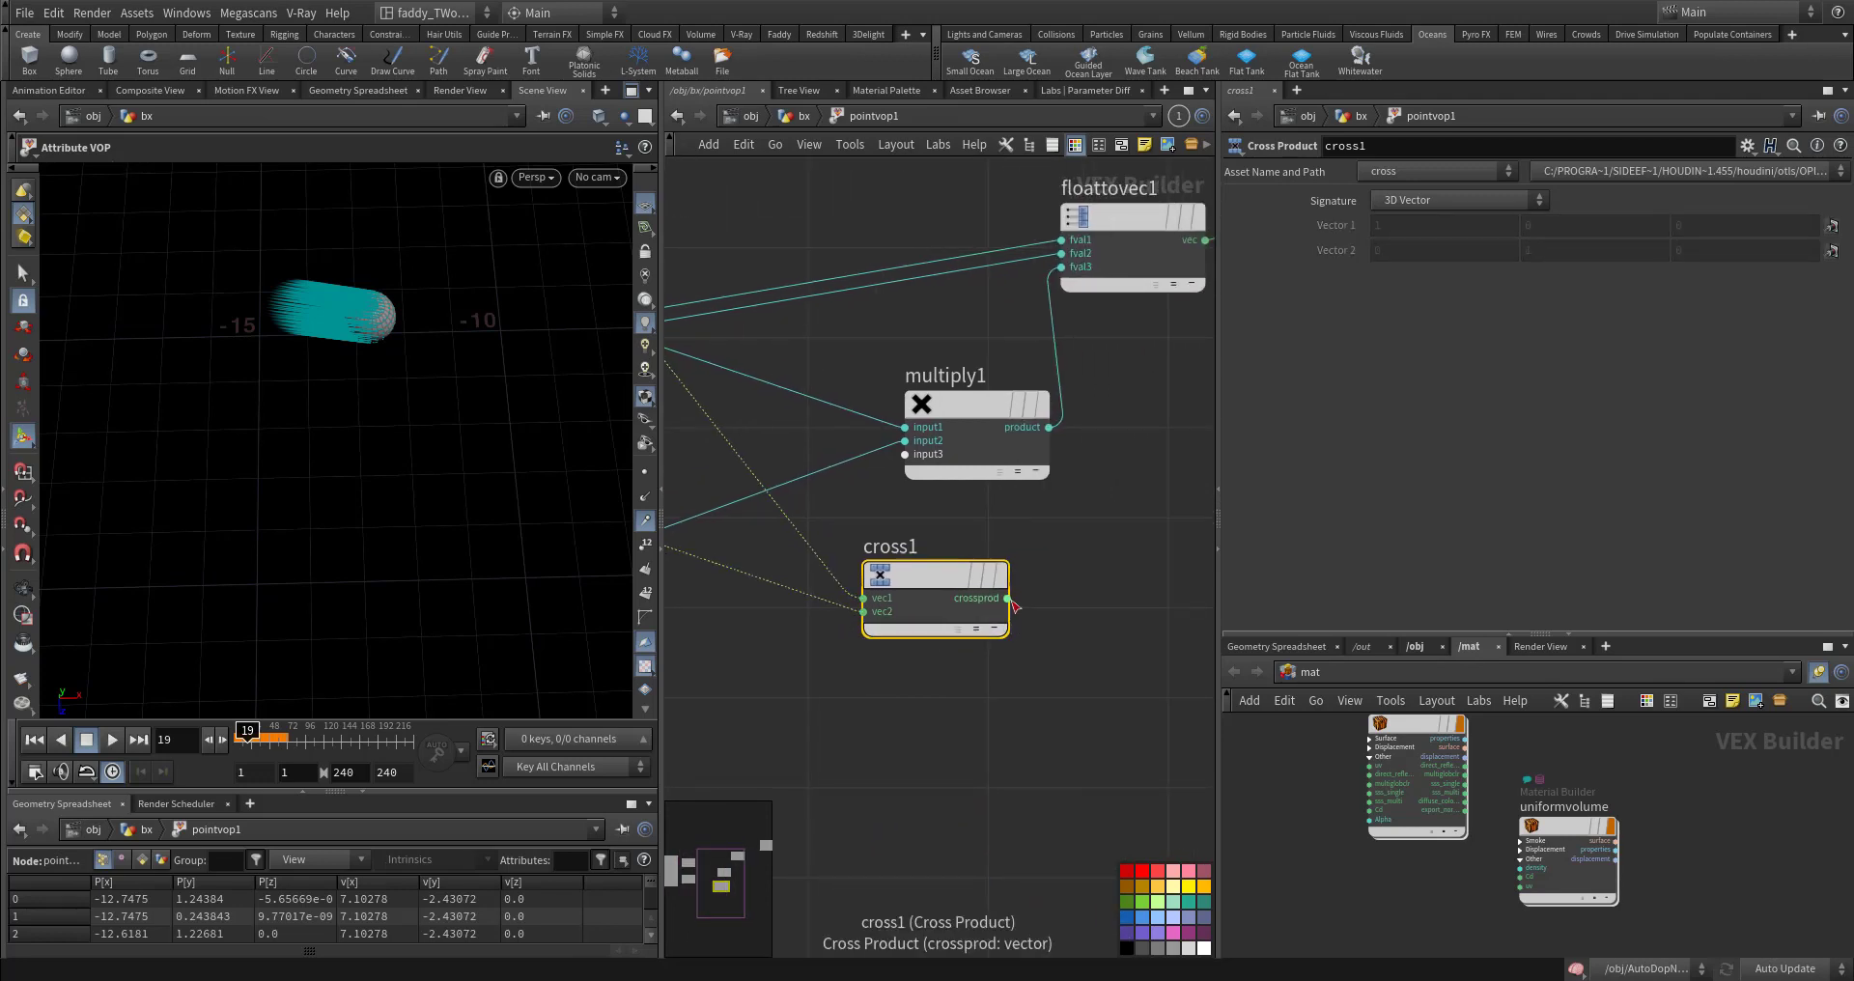
left_click(1007, 599)
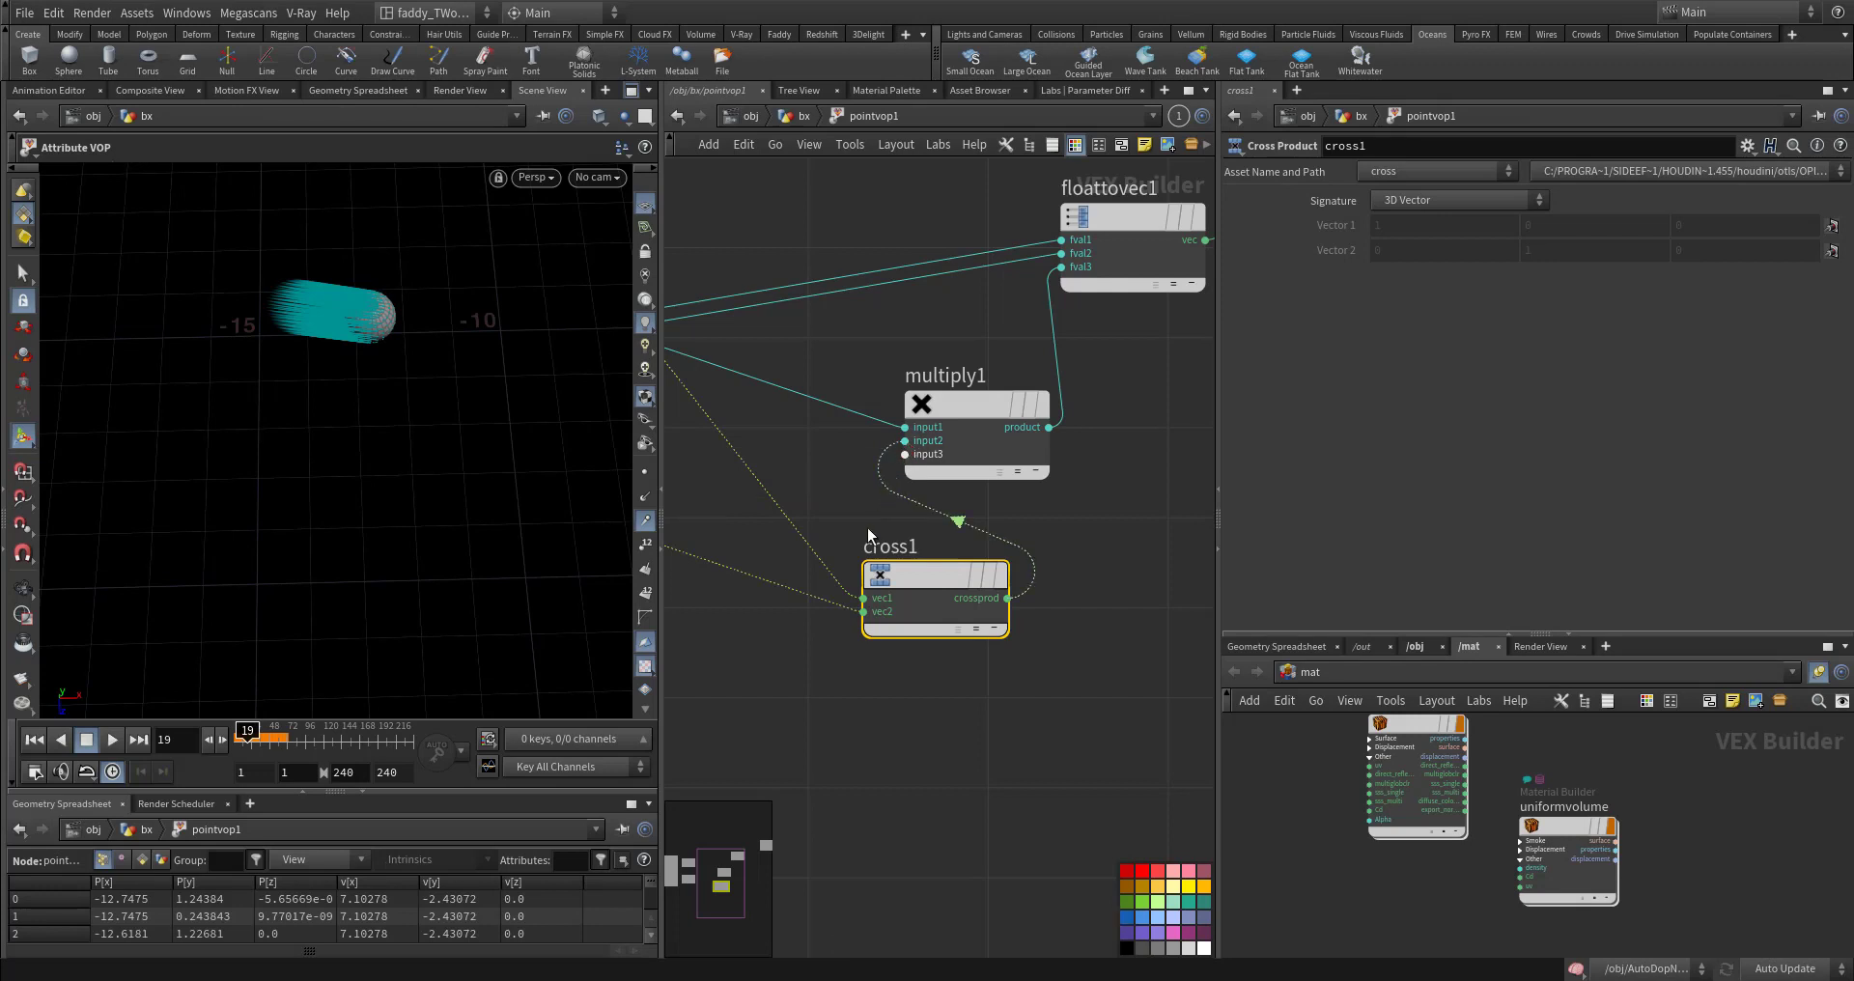
left_click_drag(988, 406, 1039, 398)
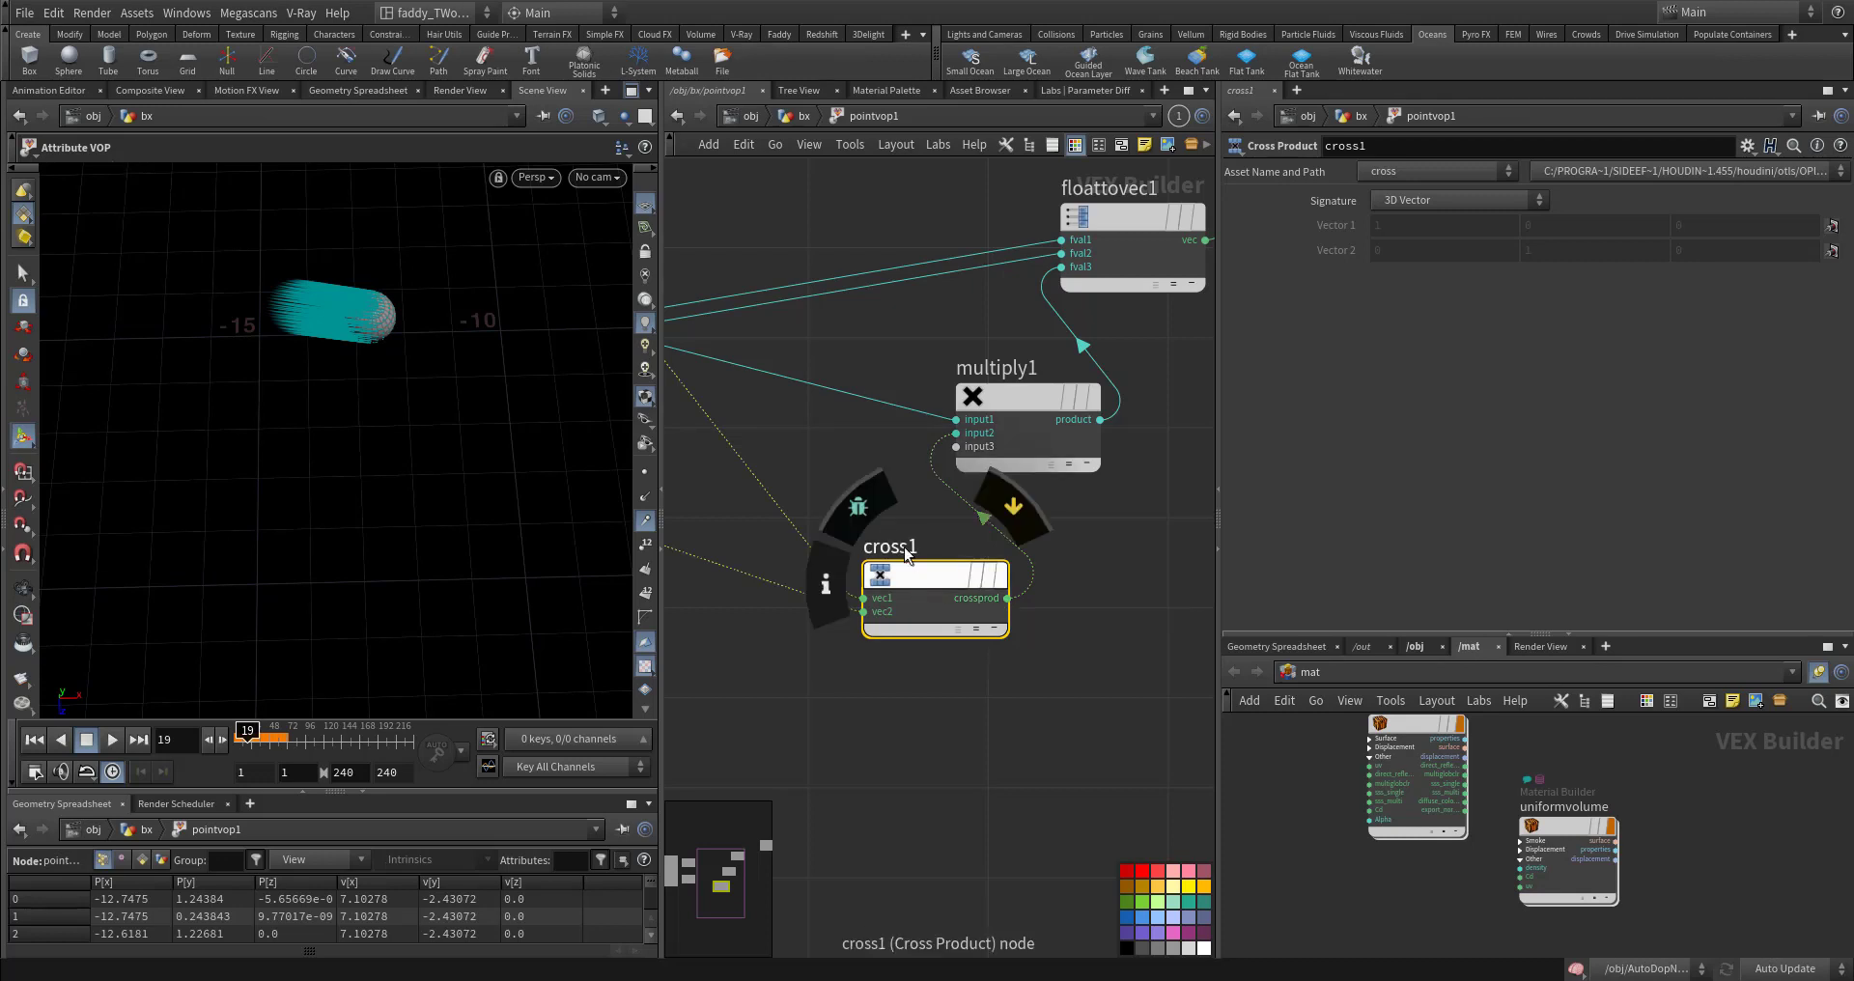
middle_click_drag(878, 507, 1125, 707)
left_click_drag(964, 653, 840, 682)
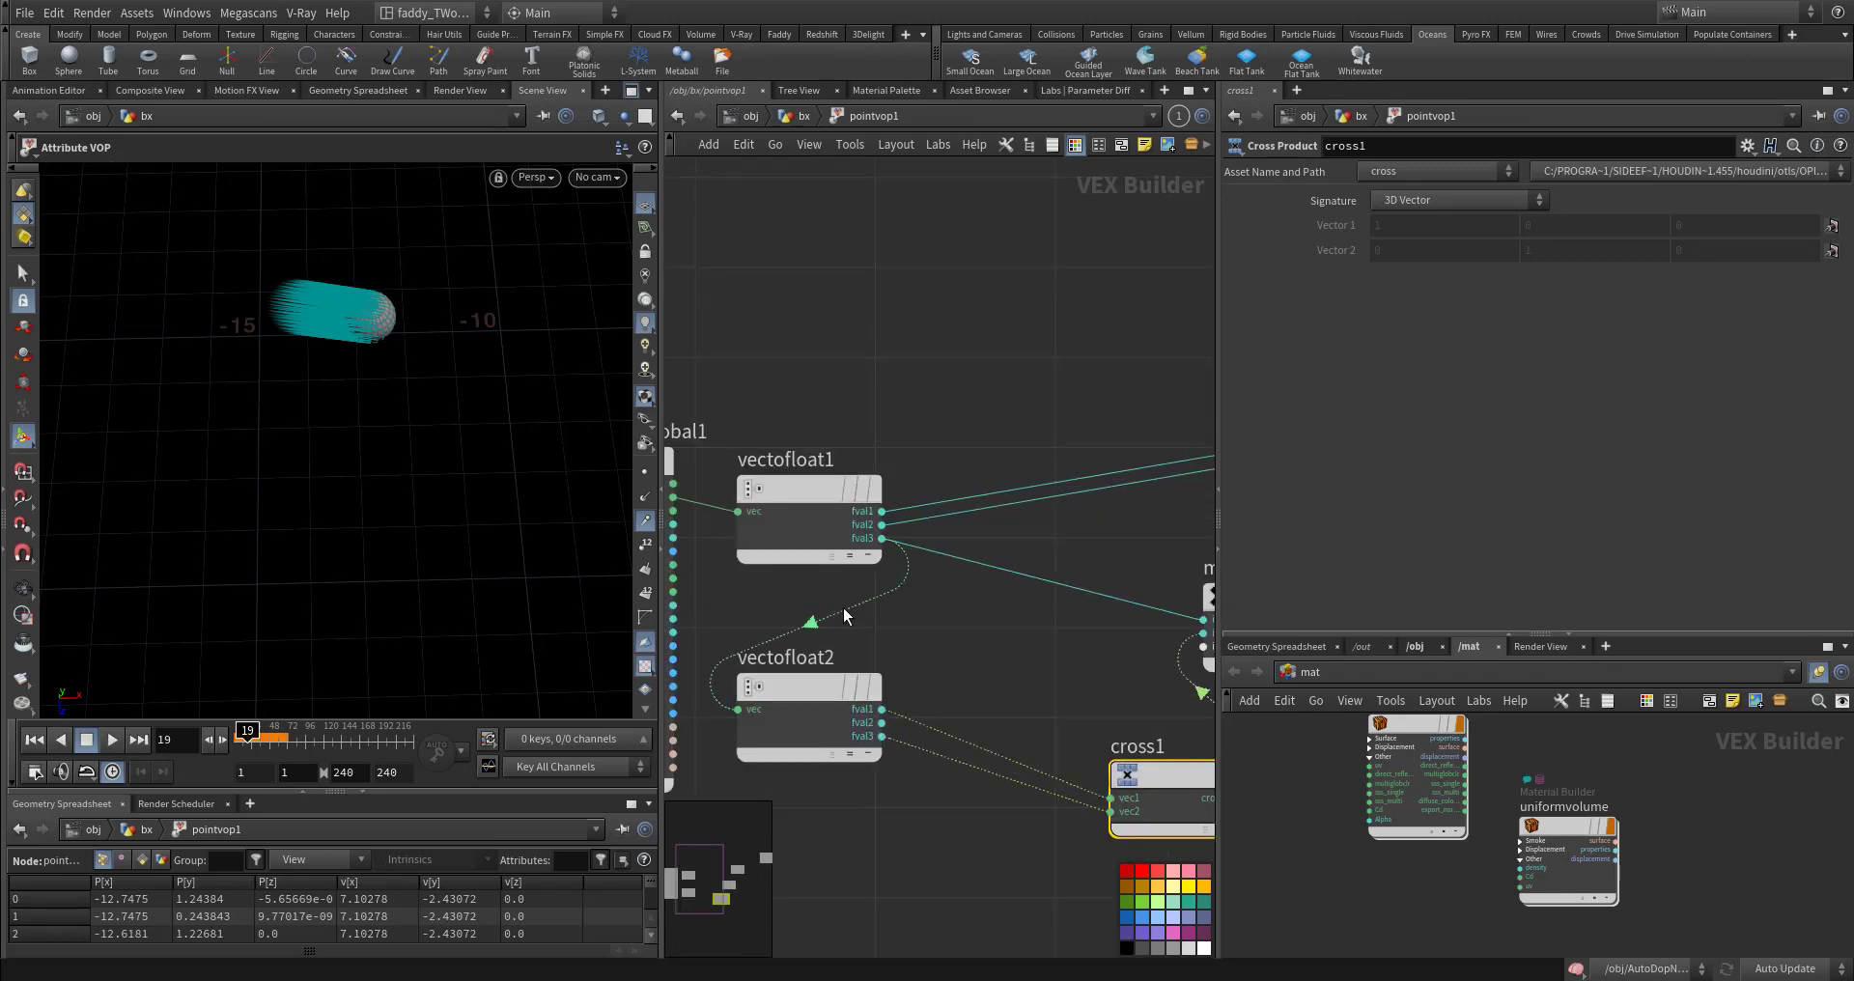
middle_click_drag(785, 587, 796, 509)
Step: Rewire cross1's vec1 input to geometryvopglobal1's v output and its vec2 input to the N output
left_click(881, 577)
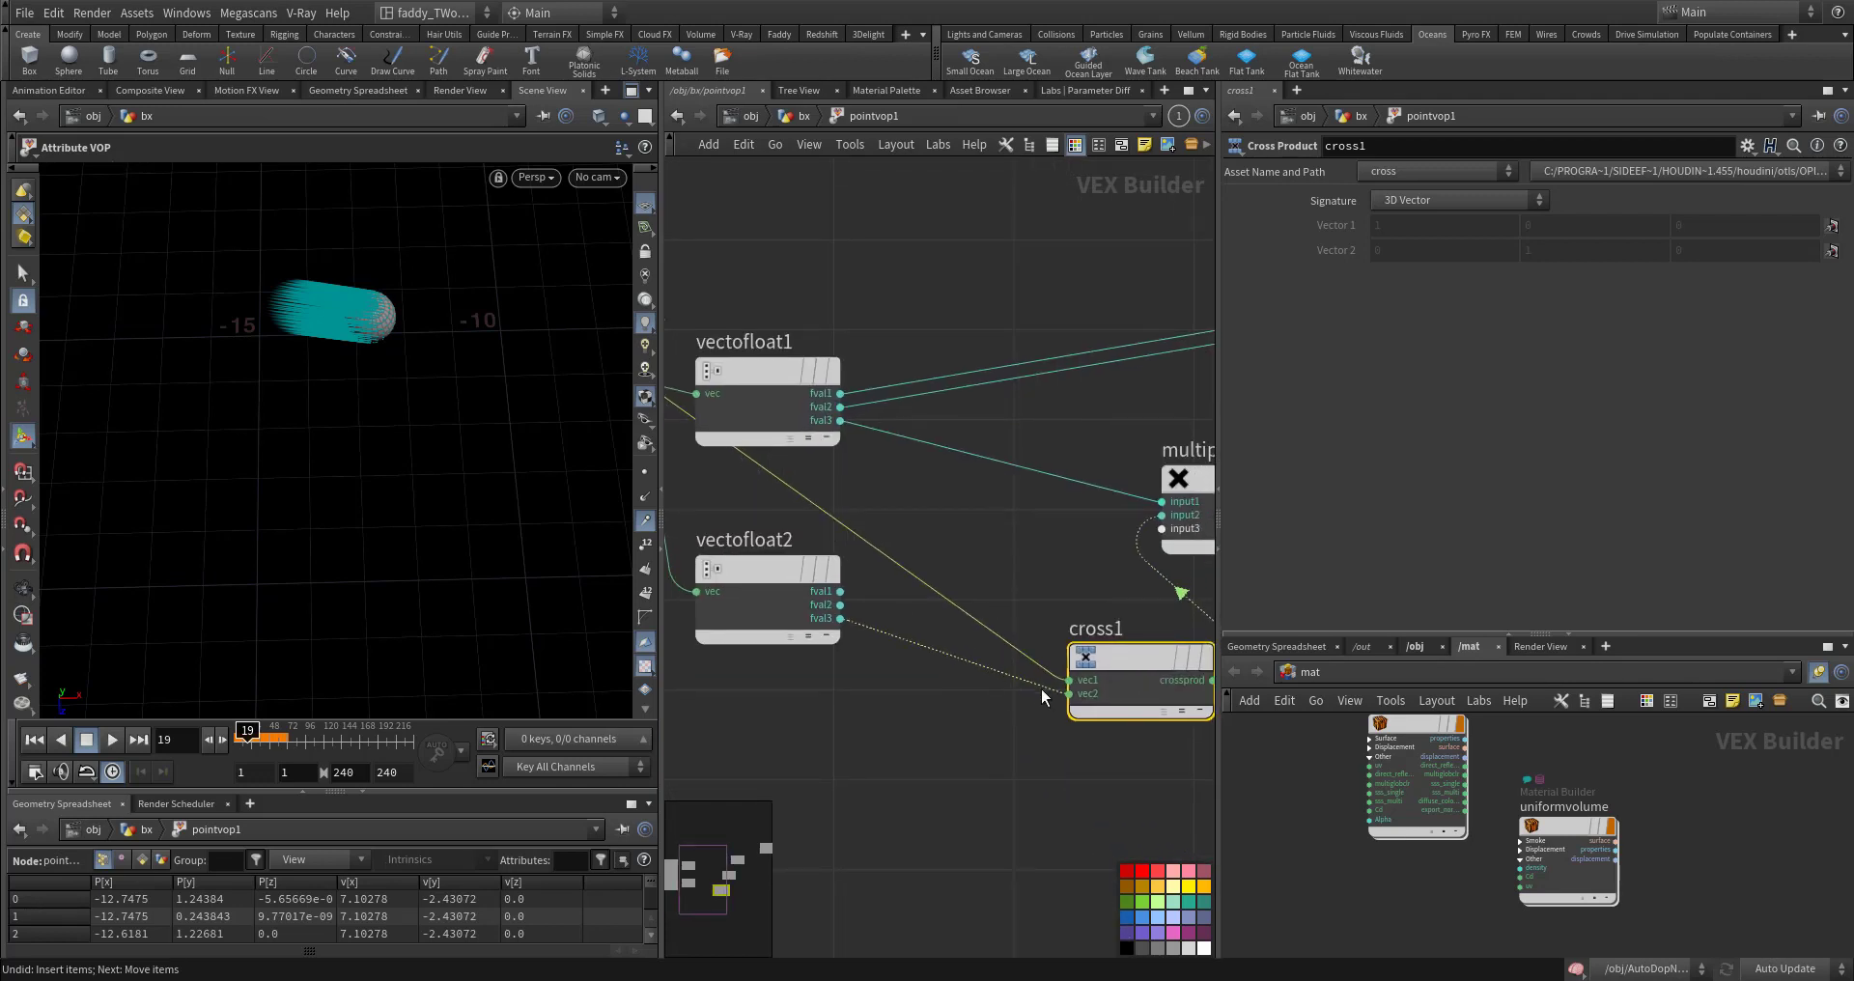
left_click(1068, 693)
middle_click_drag(1015, 731, 1195, 803)
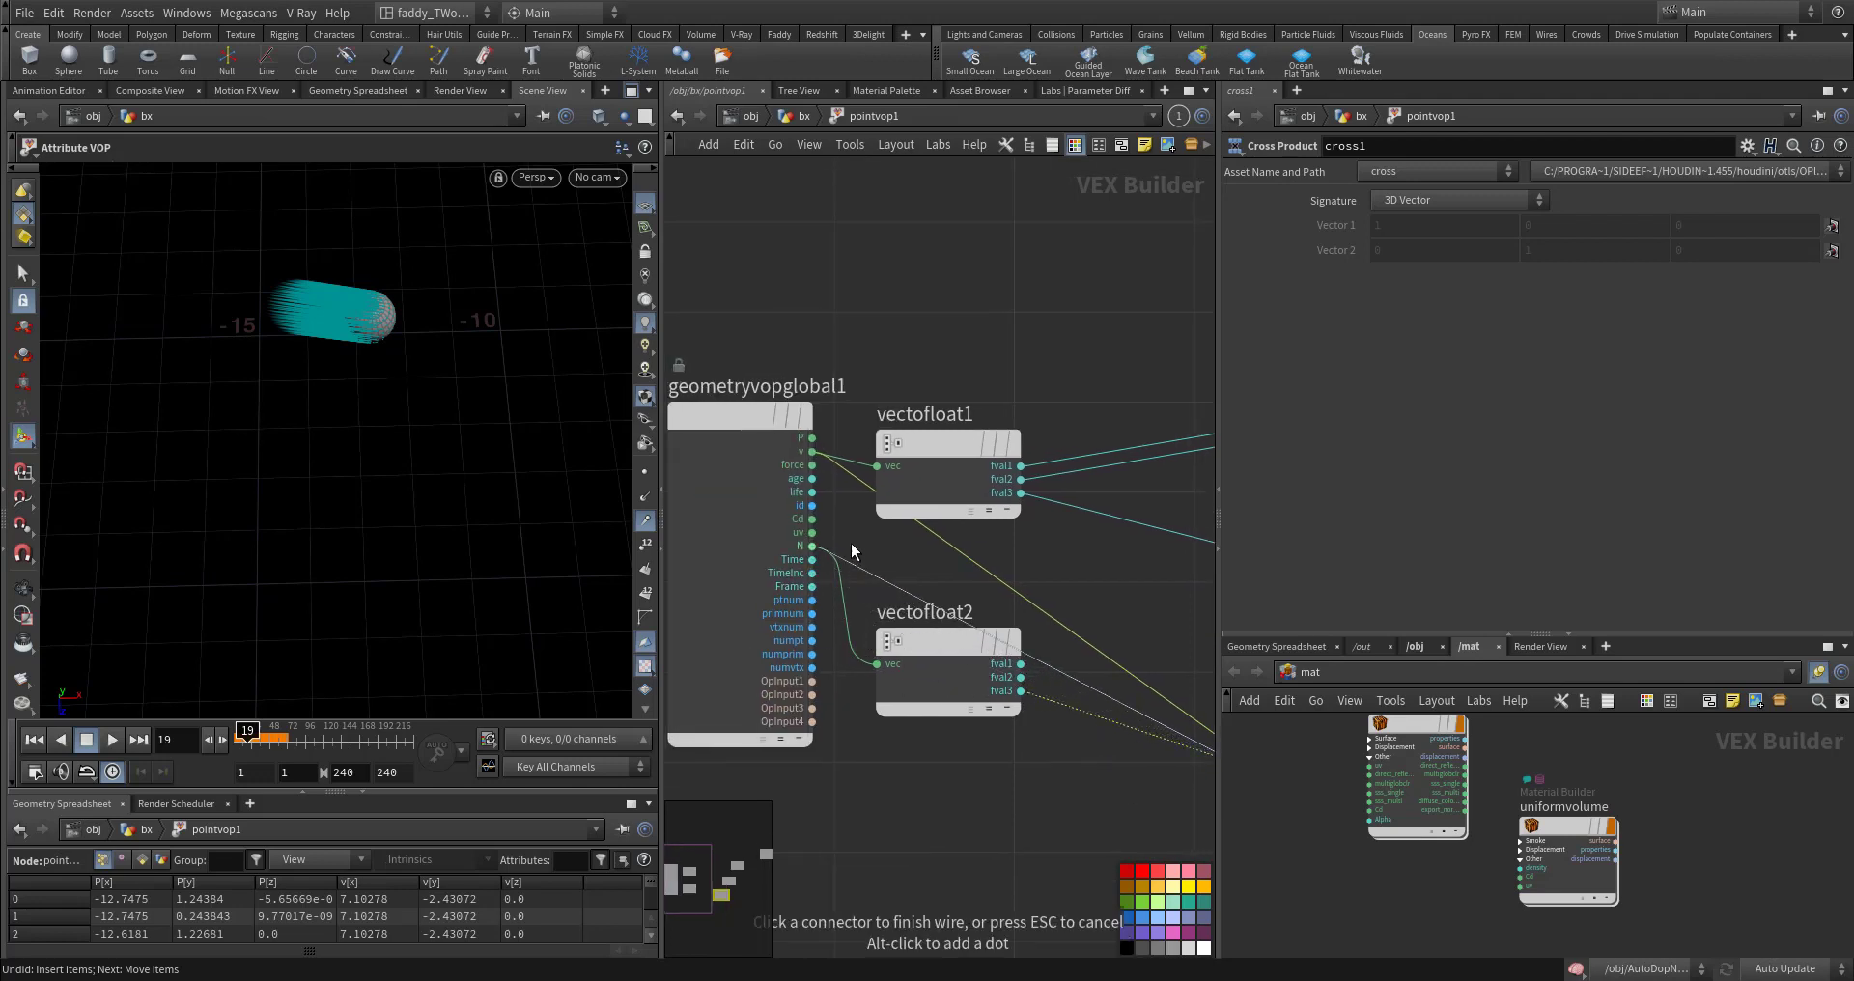
left_click(851, 544)
Step: Move vectofloat2 past cross1 and connect cross1's crossprod output to its vec input
middle_click_drag(1047, 822, 879, 730)
left_click_drag(823, 591, 1088, 807)
middle_click_drag(952, 705, 787, 618)
left_click_drag(864, 676, 1163, 687)
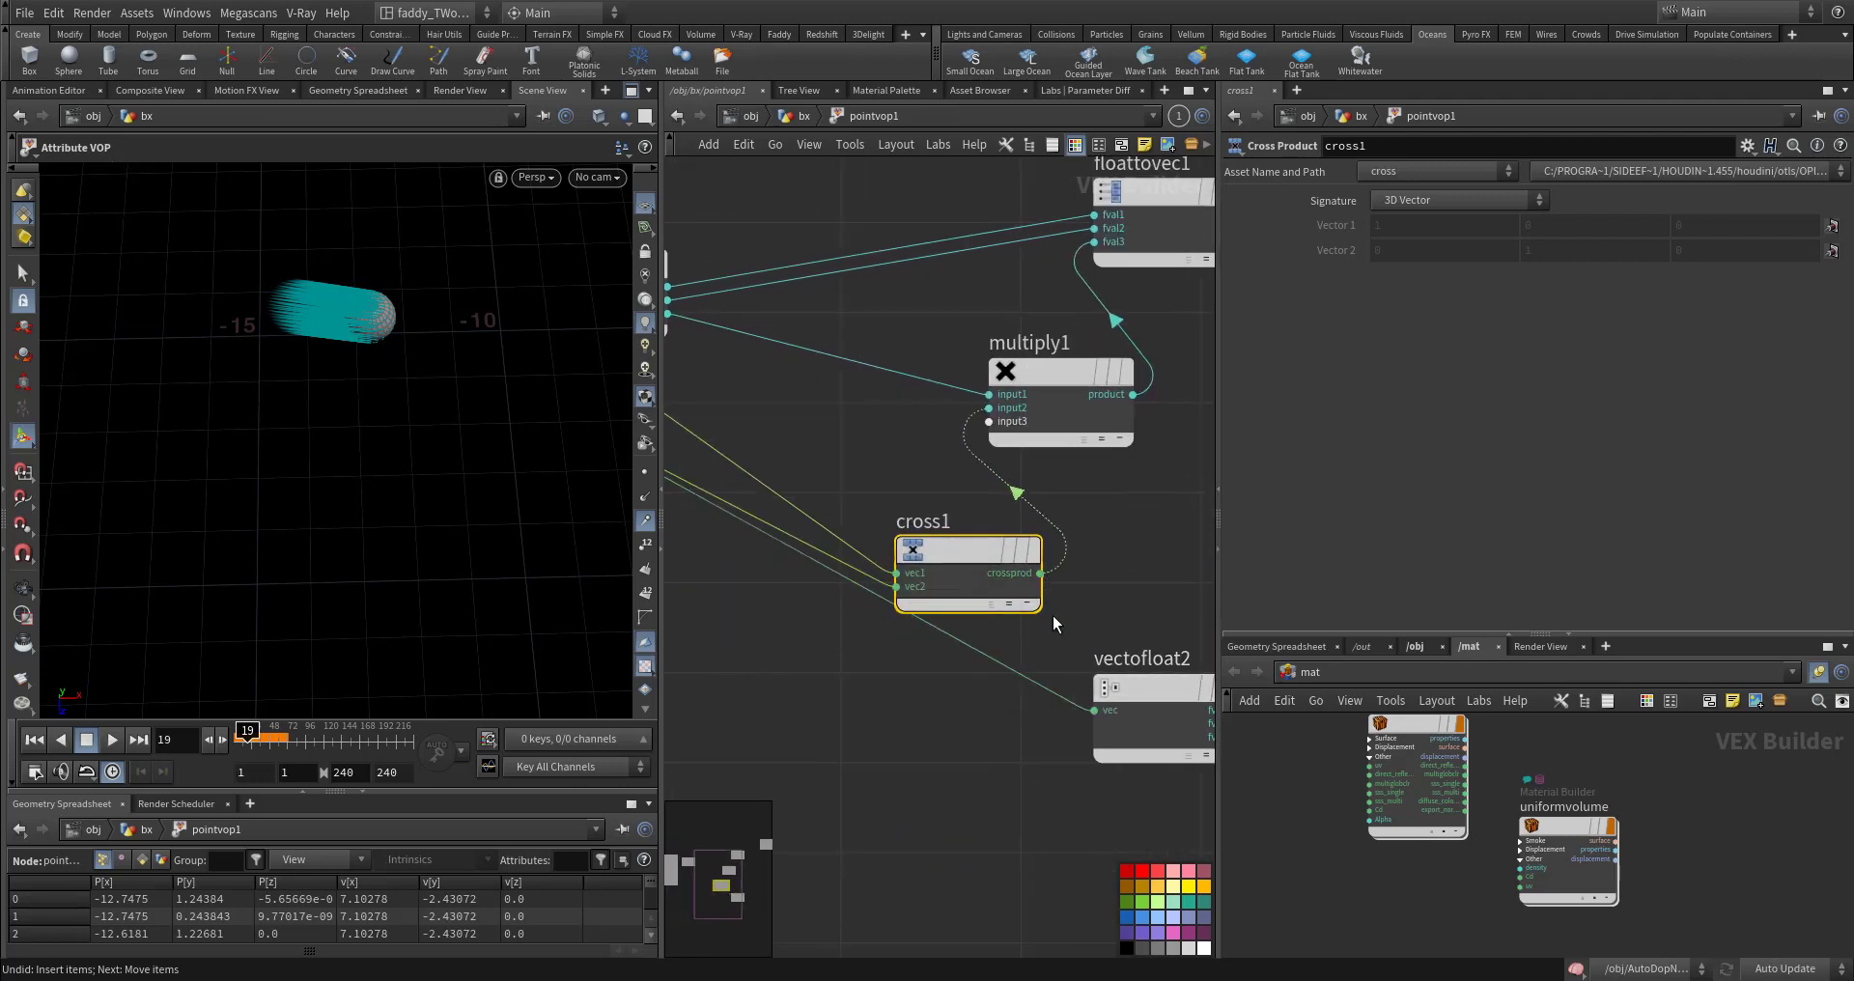
left_click(1040, 572)
left_click(1064, 714)
Step: Connect vectofloat2's fval3 output to multiply1's input2, replacing the direct cross product wire, and select multiply1 to review its inputs
middle_click_drag(1030, 744, 843, 761)
left_click(1051, 753)
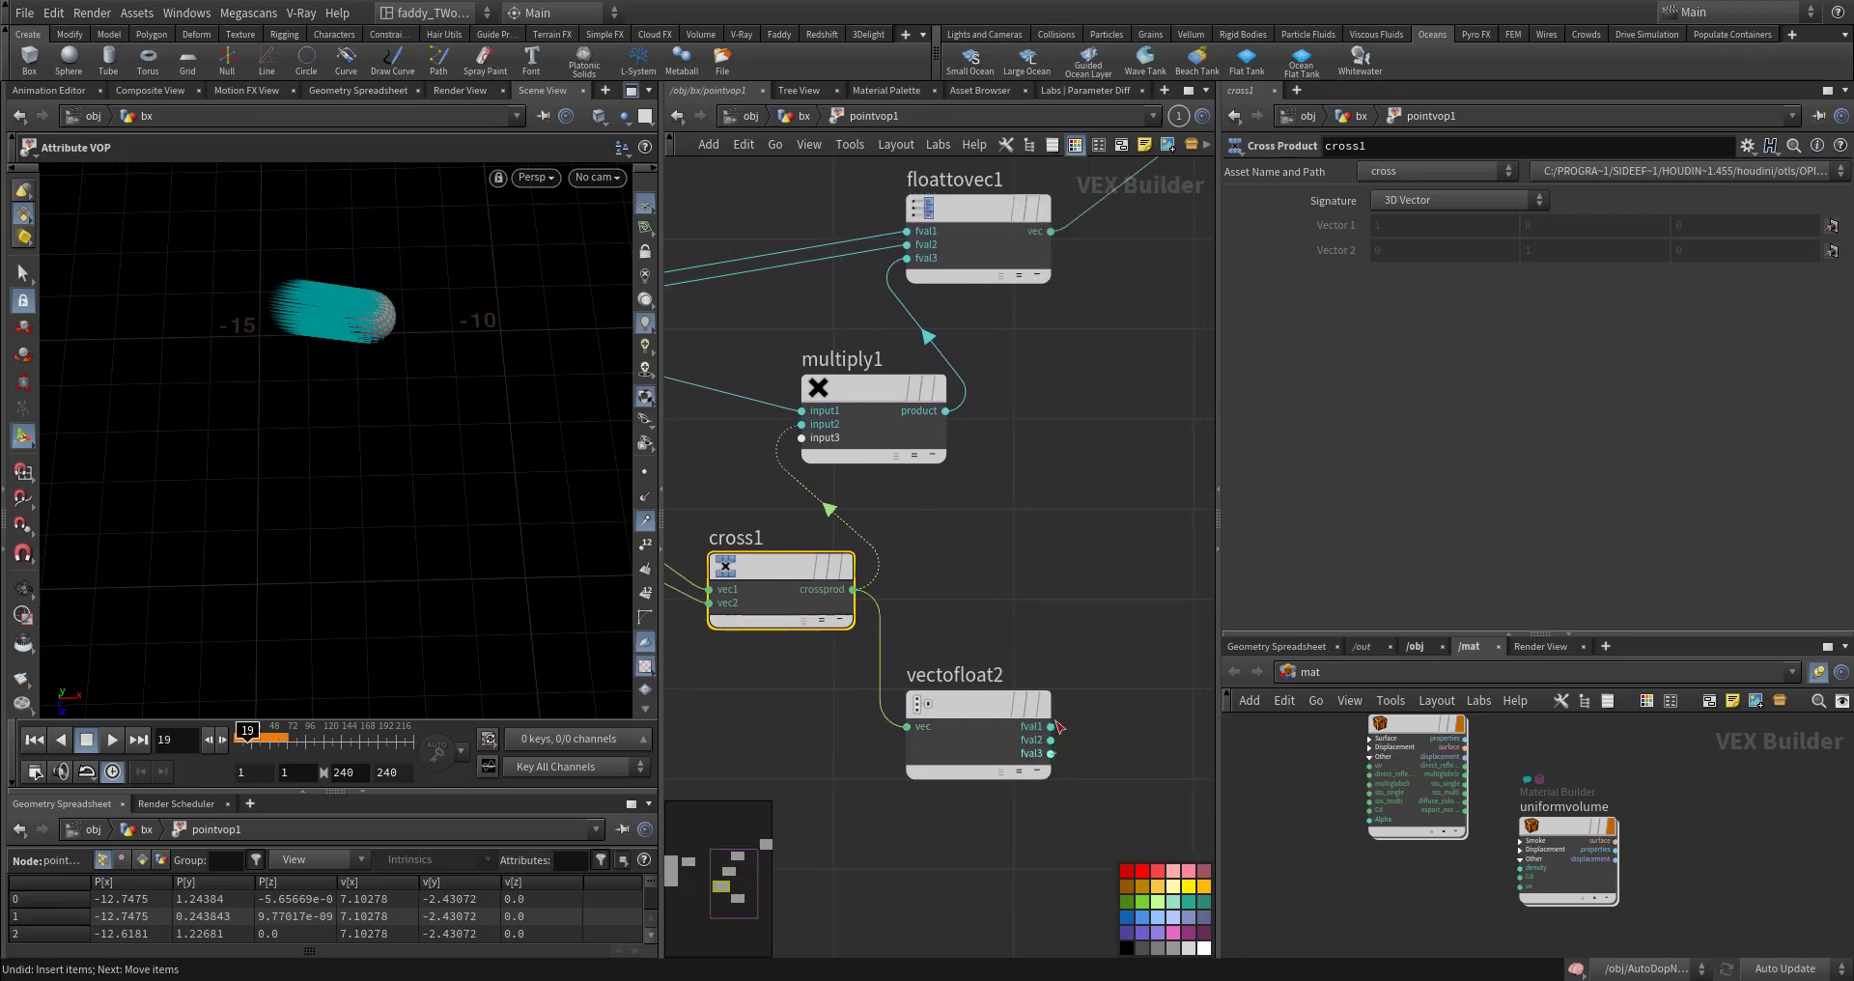
left_click(801, 425)
middle_click_drag(944, 561, 993, 607)
left_click(908, 454)
middle_click_drag(1112, 715, 1191, 639)
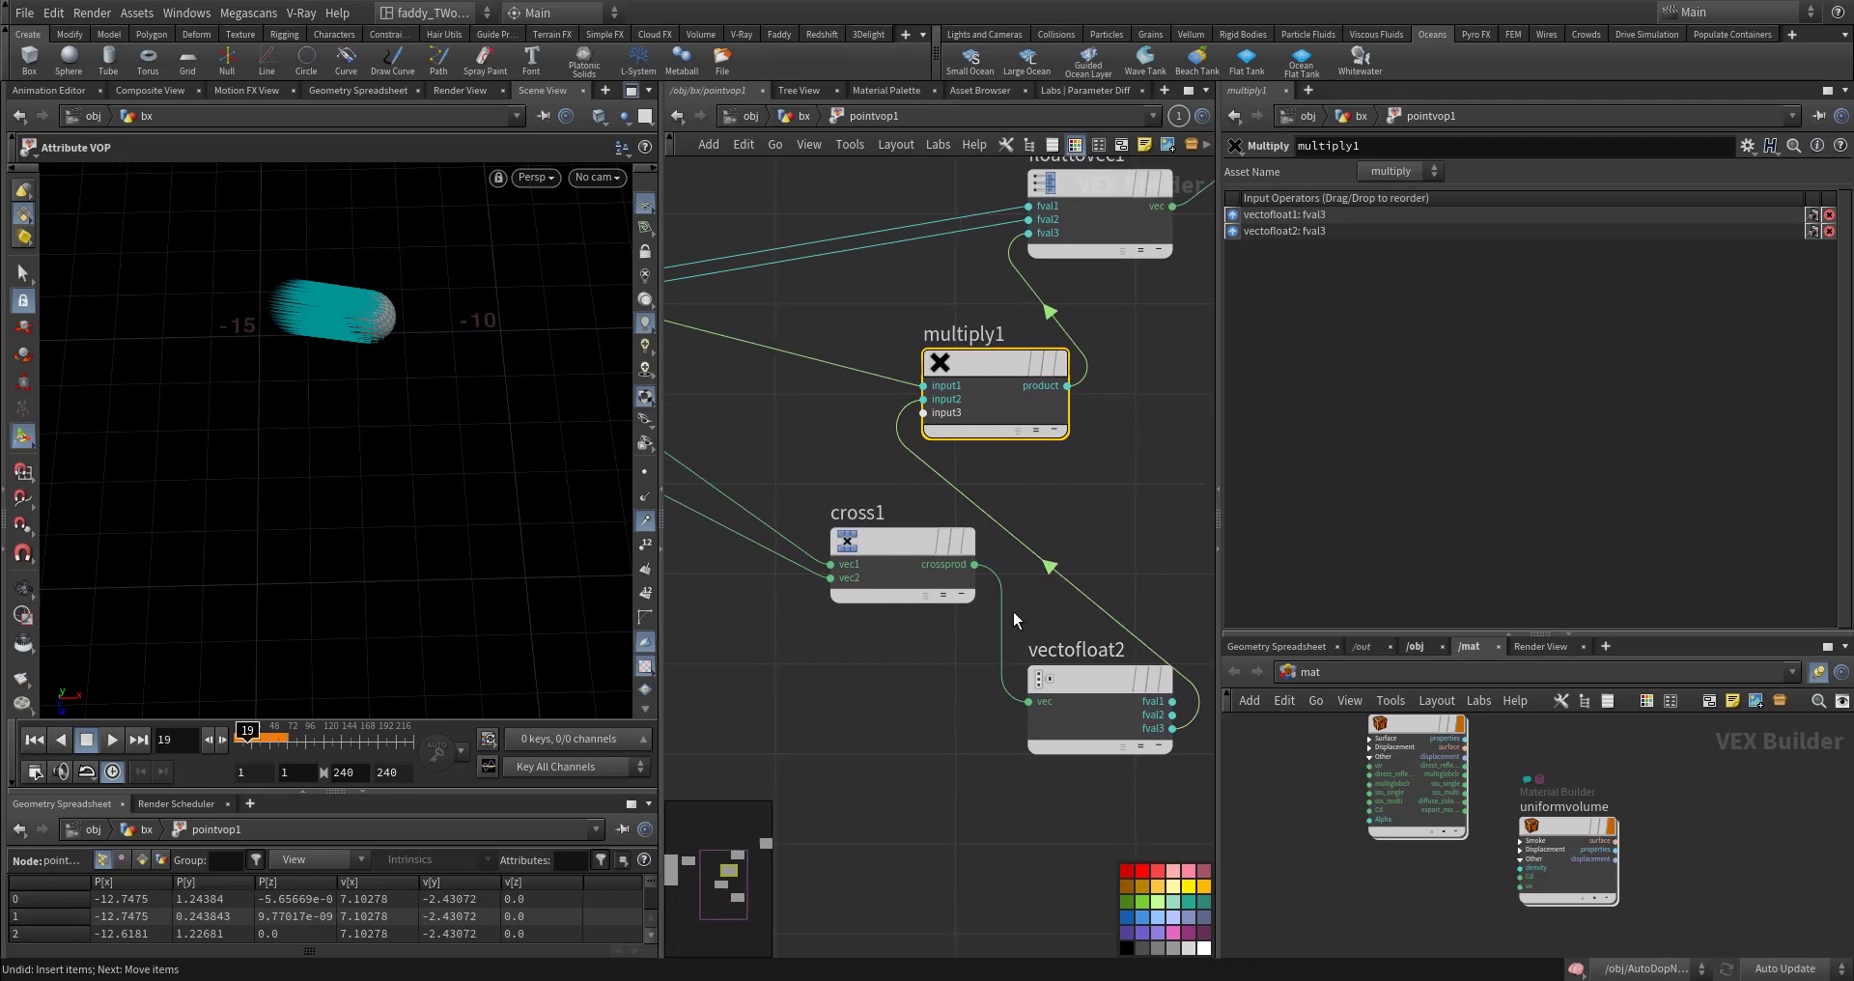
Step: Move cross1 farther from multiply1 and switch its vec2 source from geometryvopglobal1's N output to P
left_click_drag(888, 558, 784, 653)
middle_click_drag(727, 549, 982, 652)
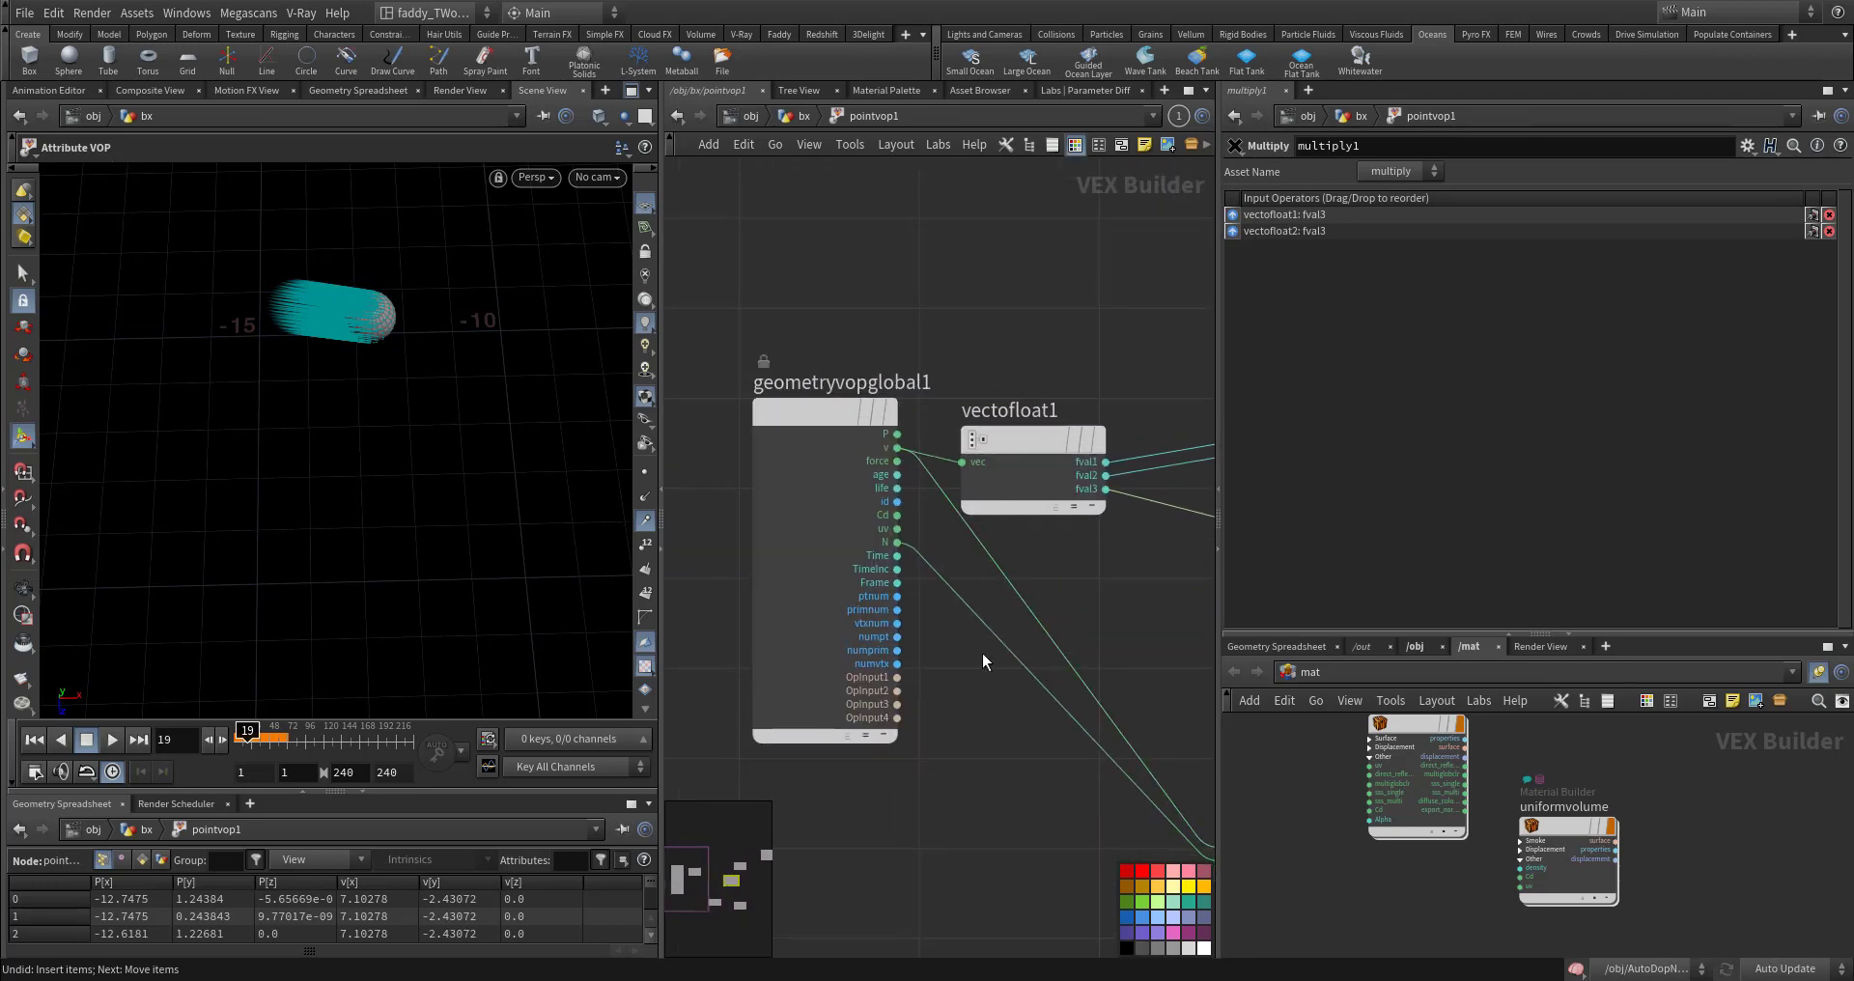
left_click(918, 557)
left_click(902, 436)
middle_click_drag(935, 614, 883, 544)
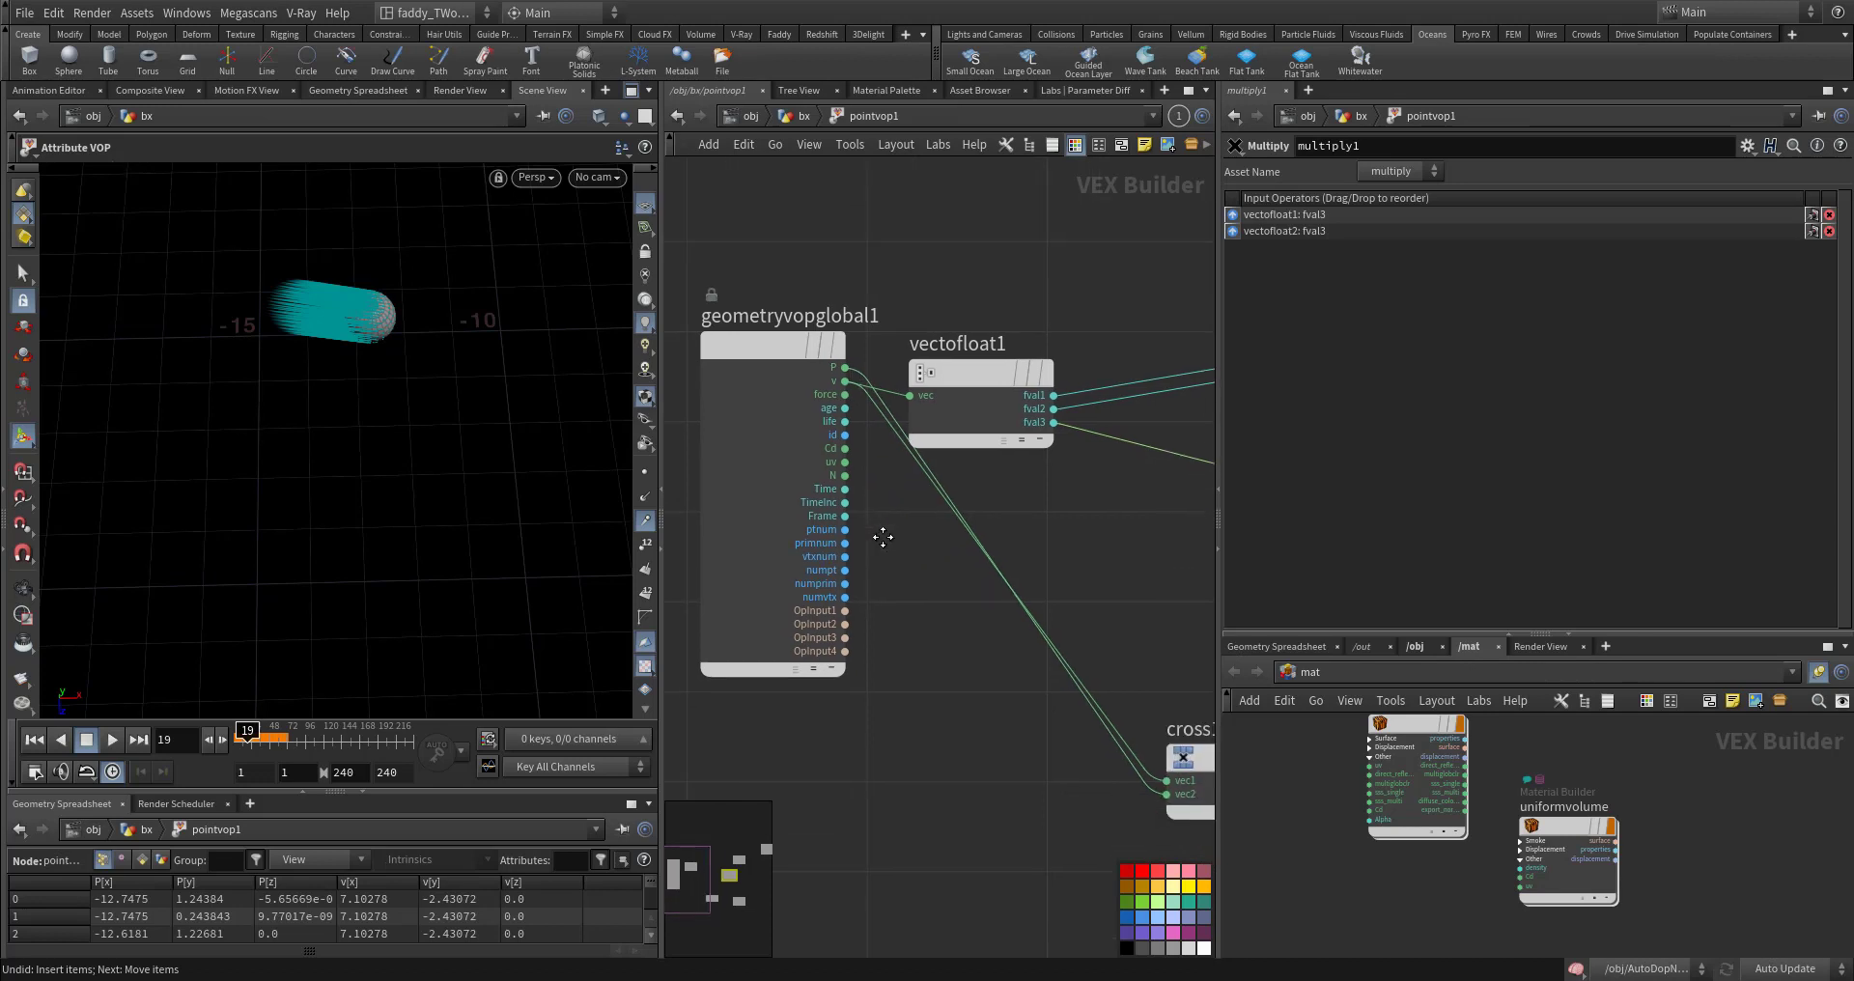
Step: Undo the last cross1 rewire and switch cross1's vec1 source from geometryvopglobal1's v output to P, with N feeding vec2
key("ctrl+z")
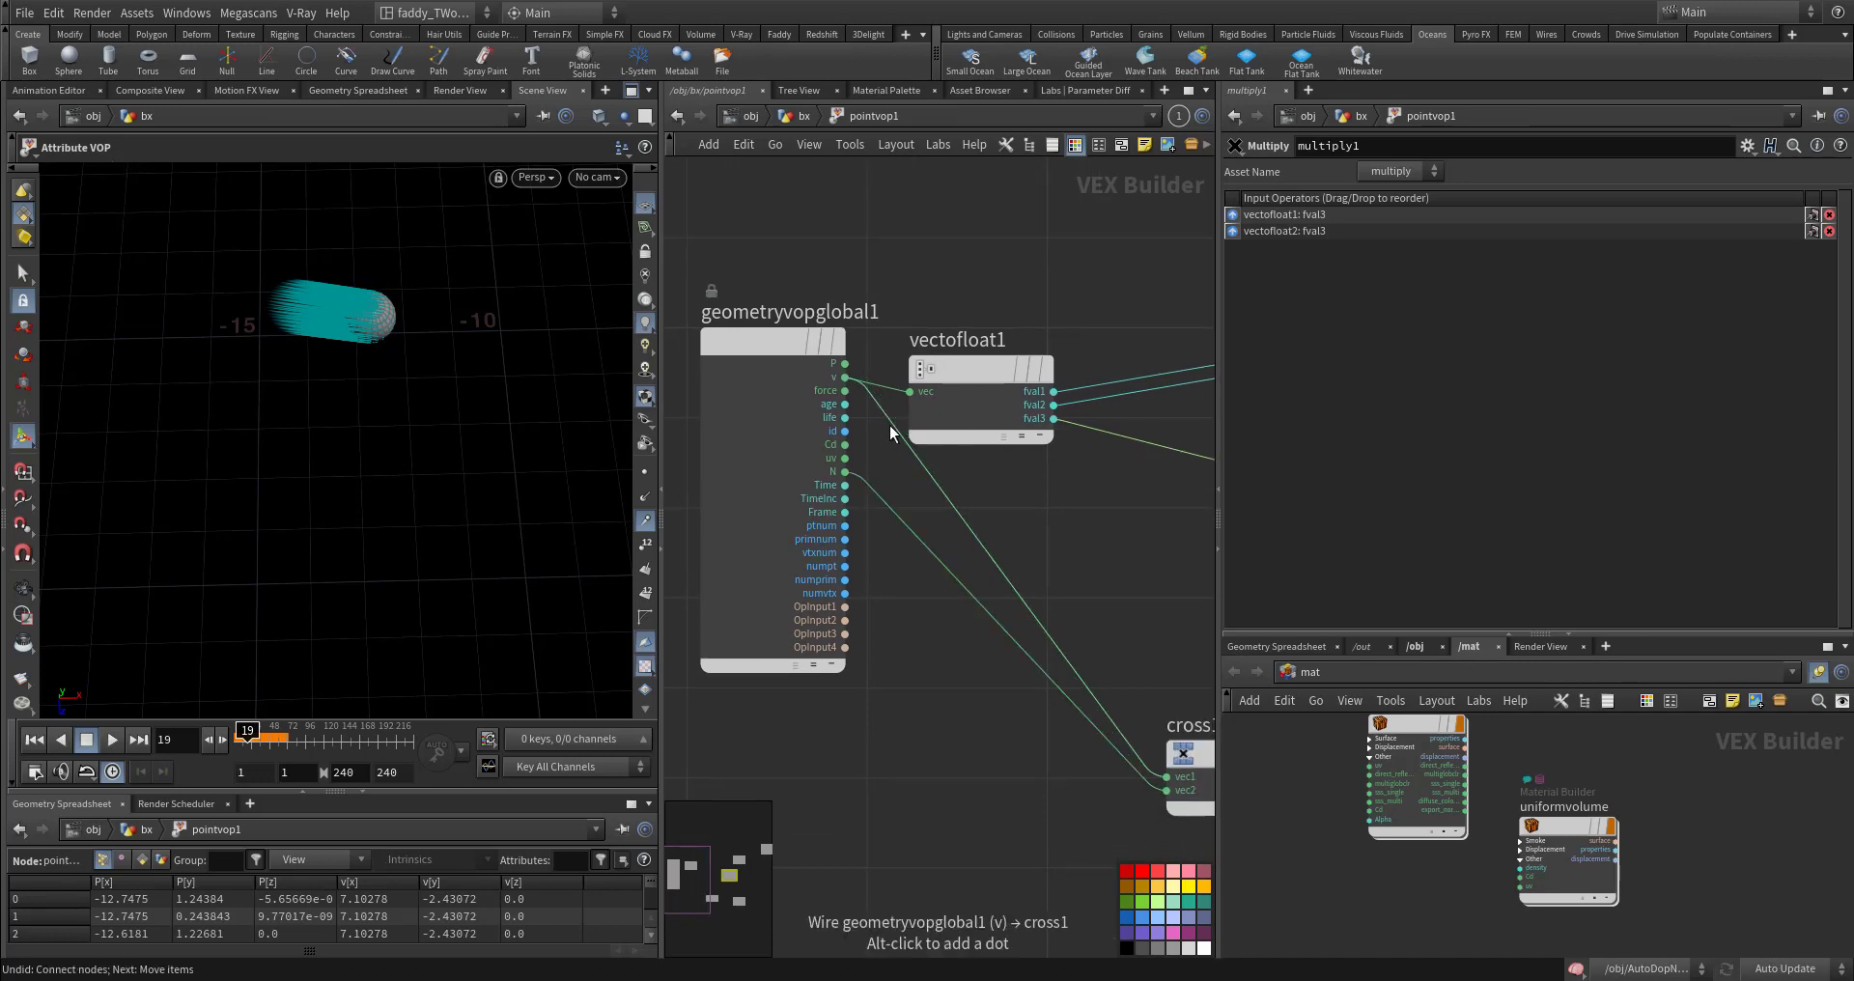
left_click(884, 421)
left_click(854, 362)
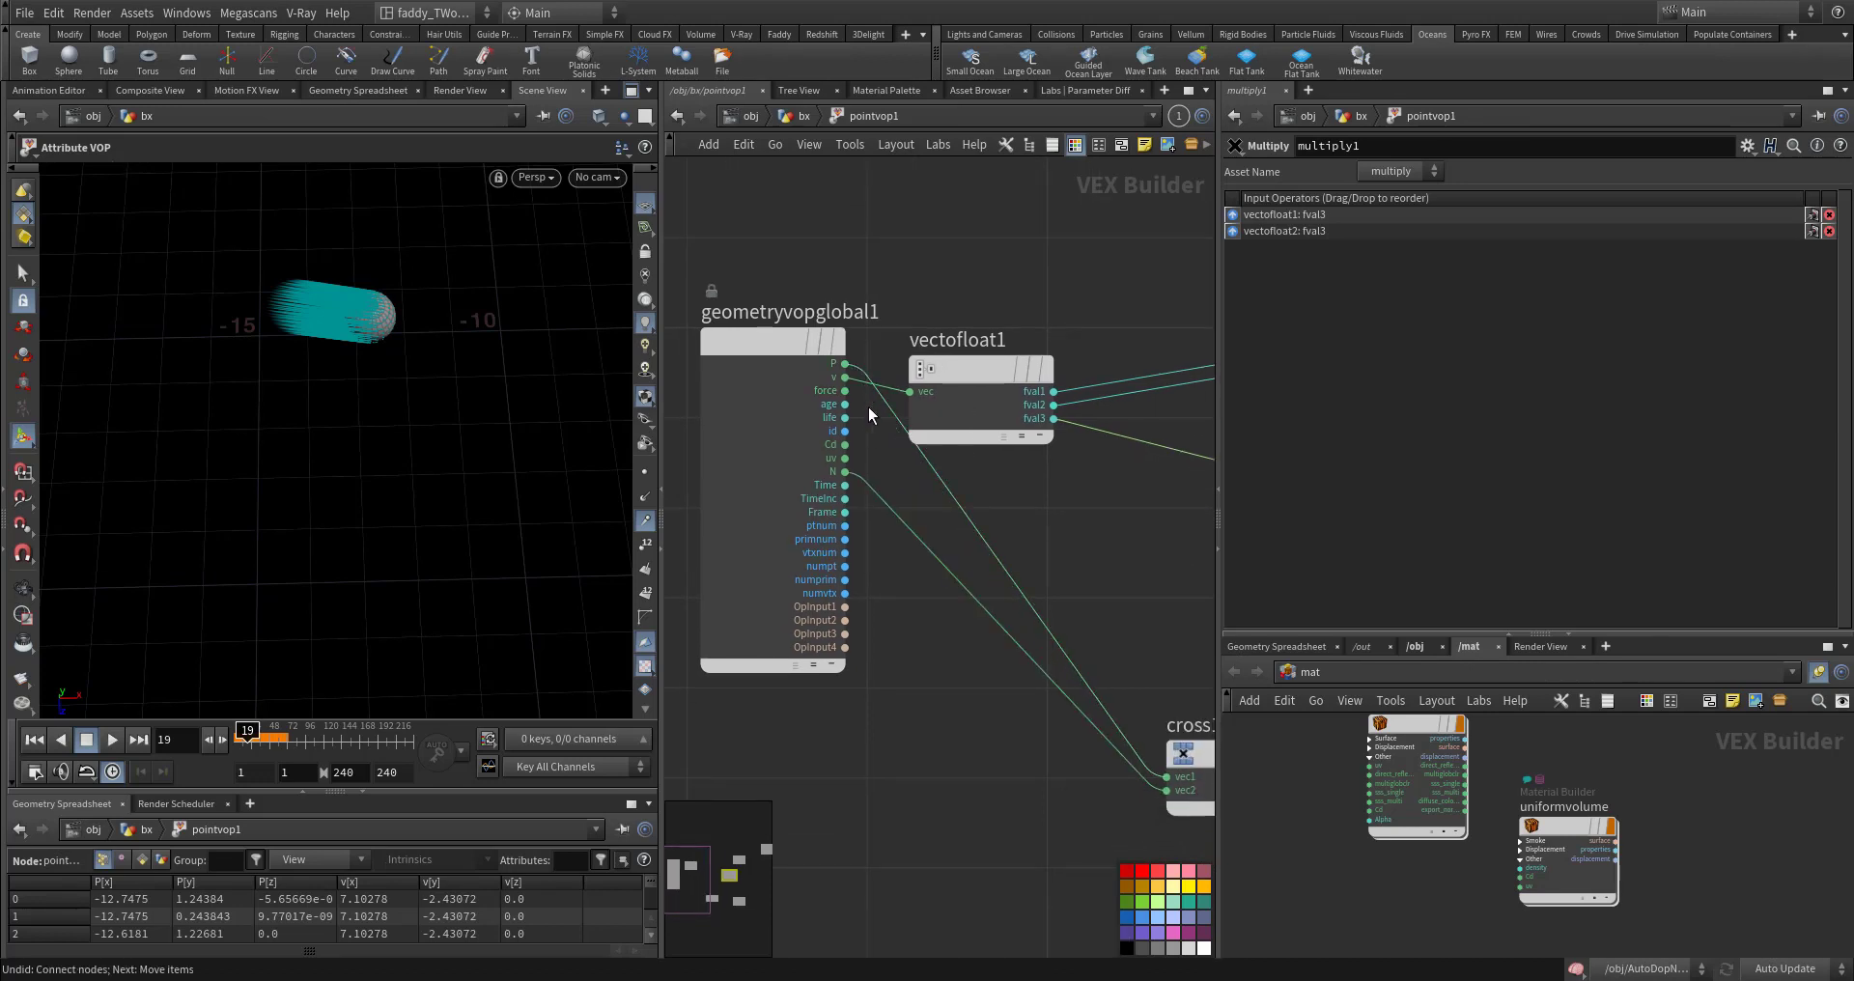
Step: Review the wiring from cross1 through multiply1 and floattovec1 to the output, play the sphere animation and return to frame 1
middle_click_drag(986, 589, 849, 664)
left_click_drag(1013, 502, 928, 516)
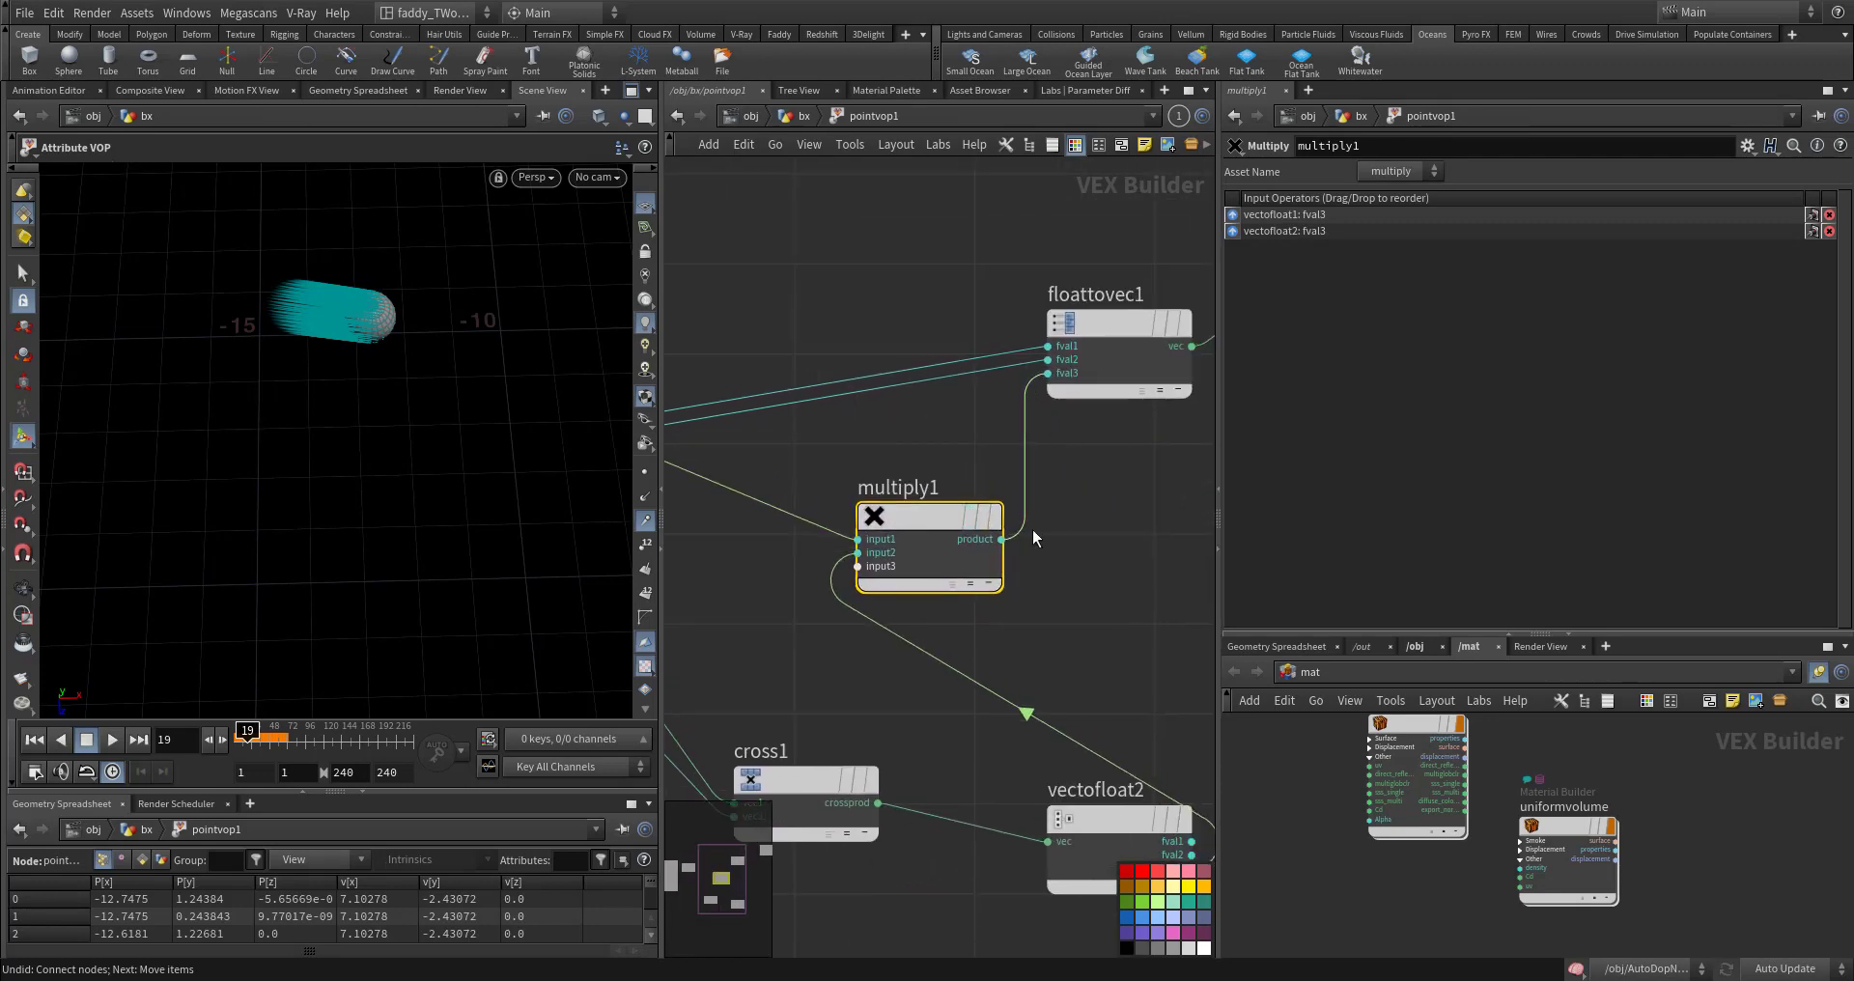
middle_click_drag(1034, 531, 847, 618)
left_click_drag(937, 418, 997, 465)
middle_click_drag(1015, 651, 958, 657)
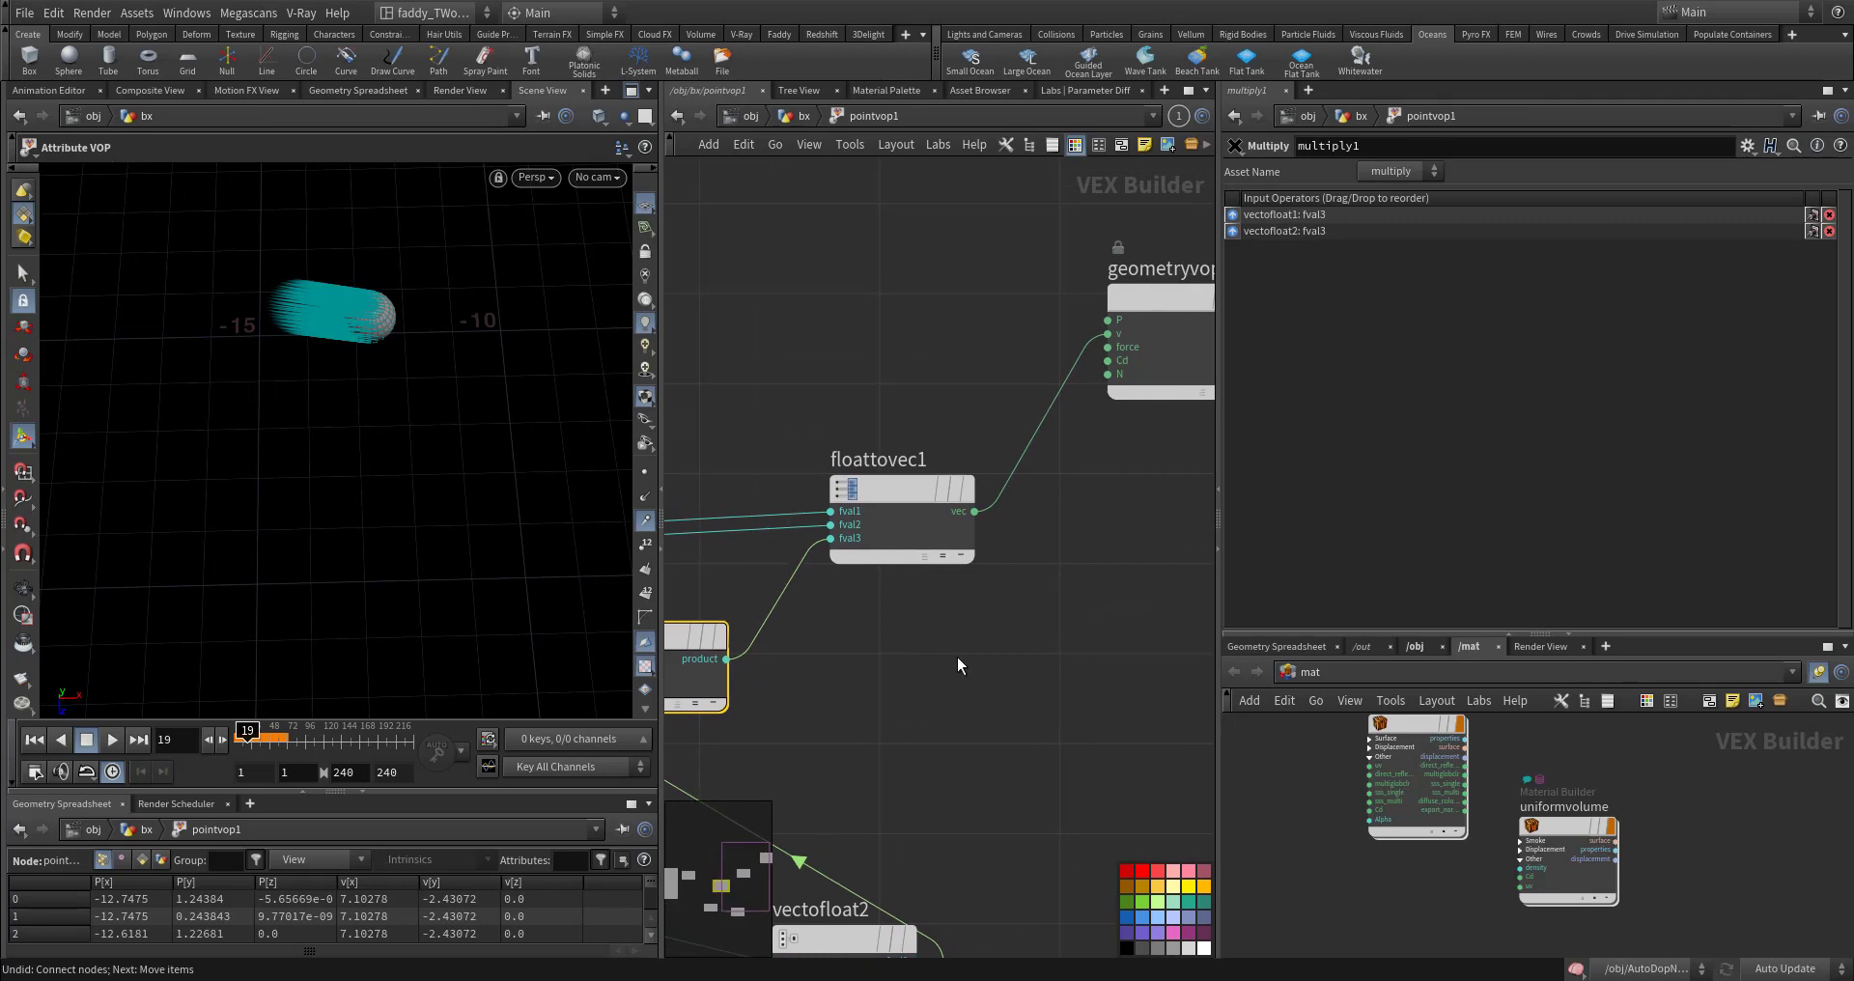
key("Up")
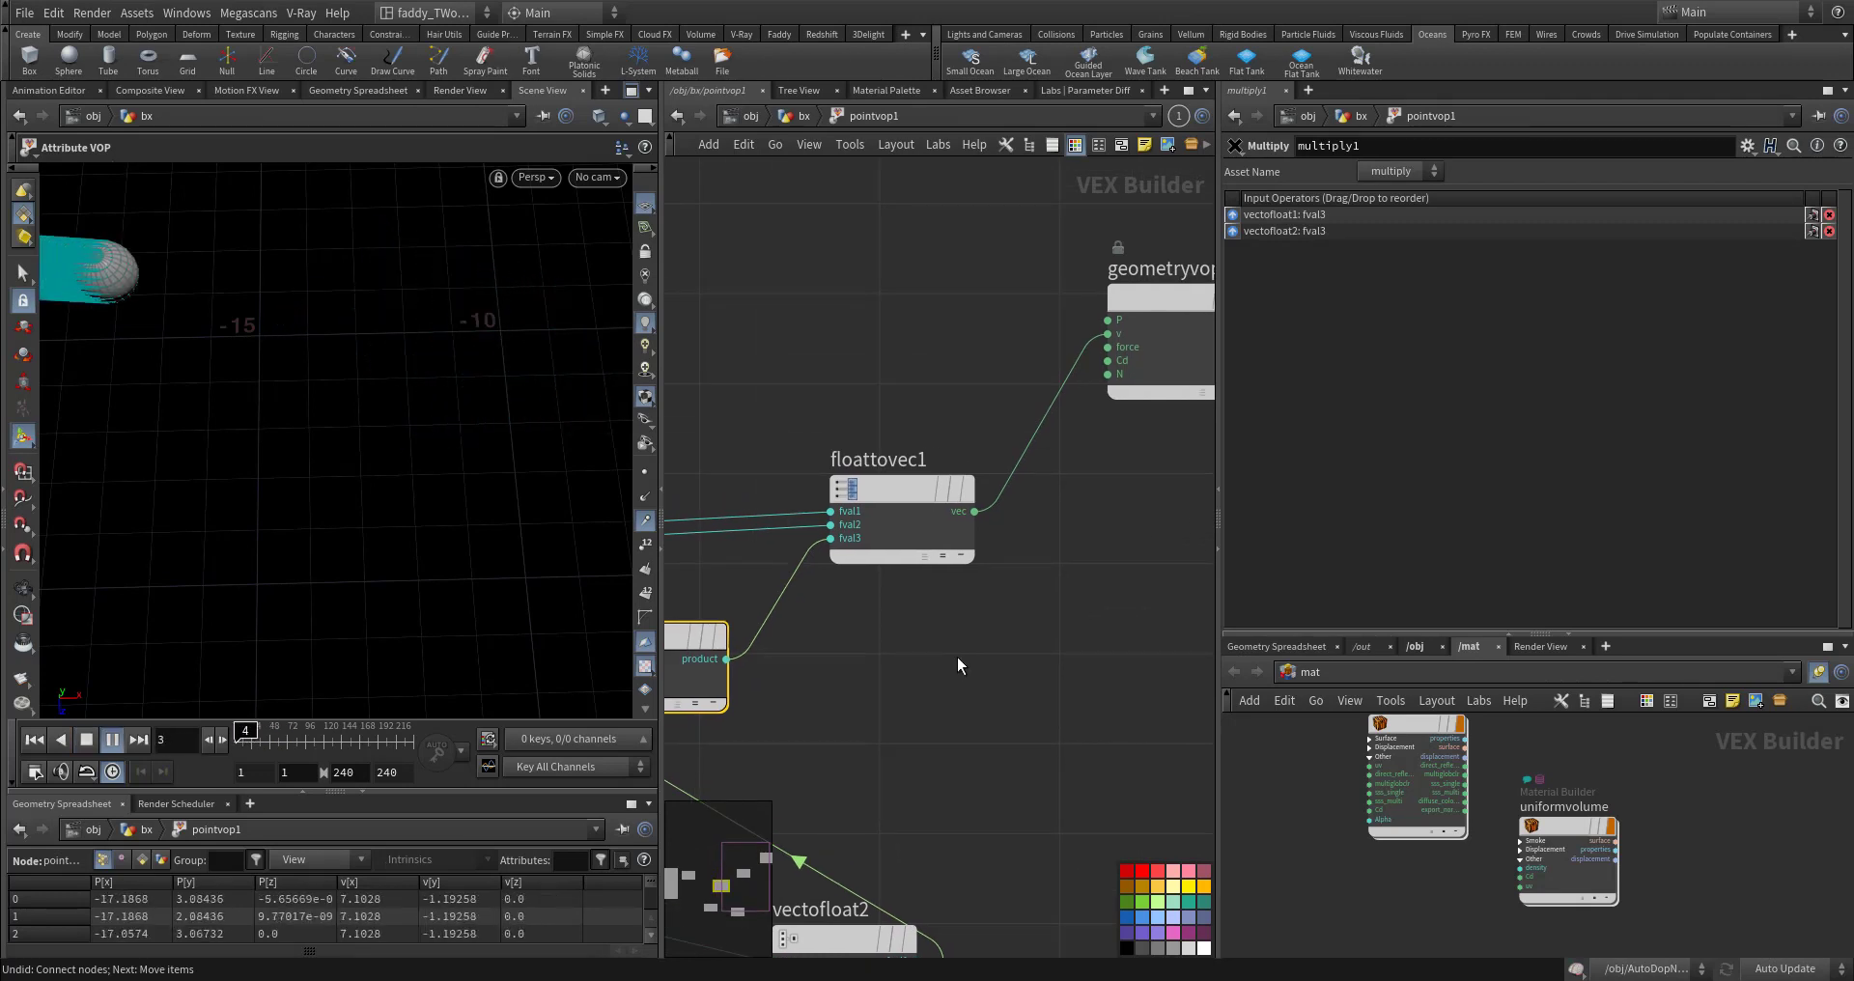
key("ctrl+Up")
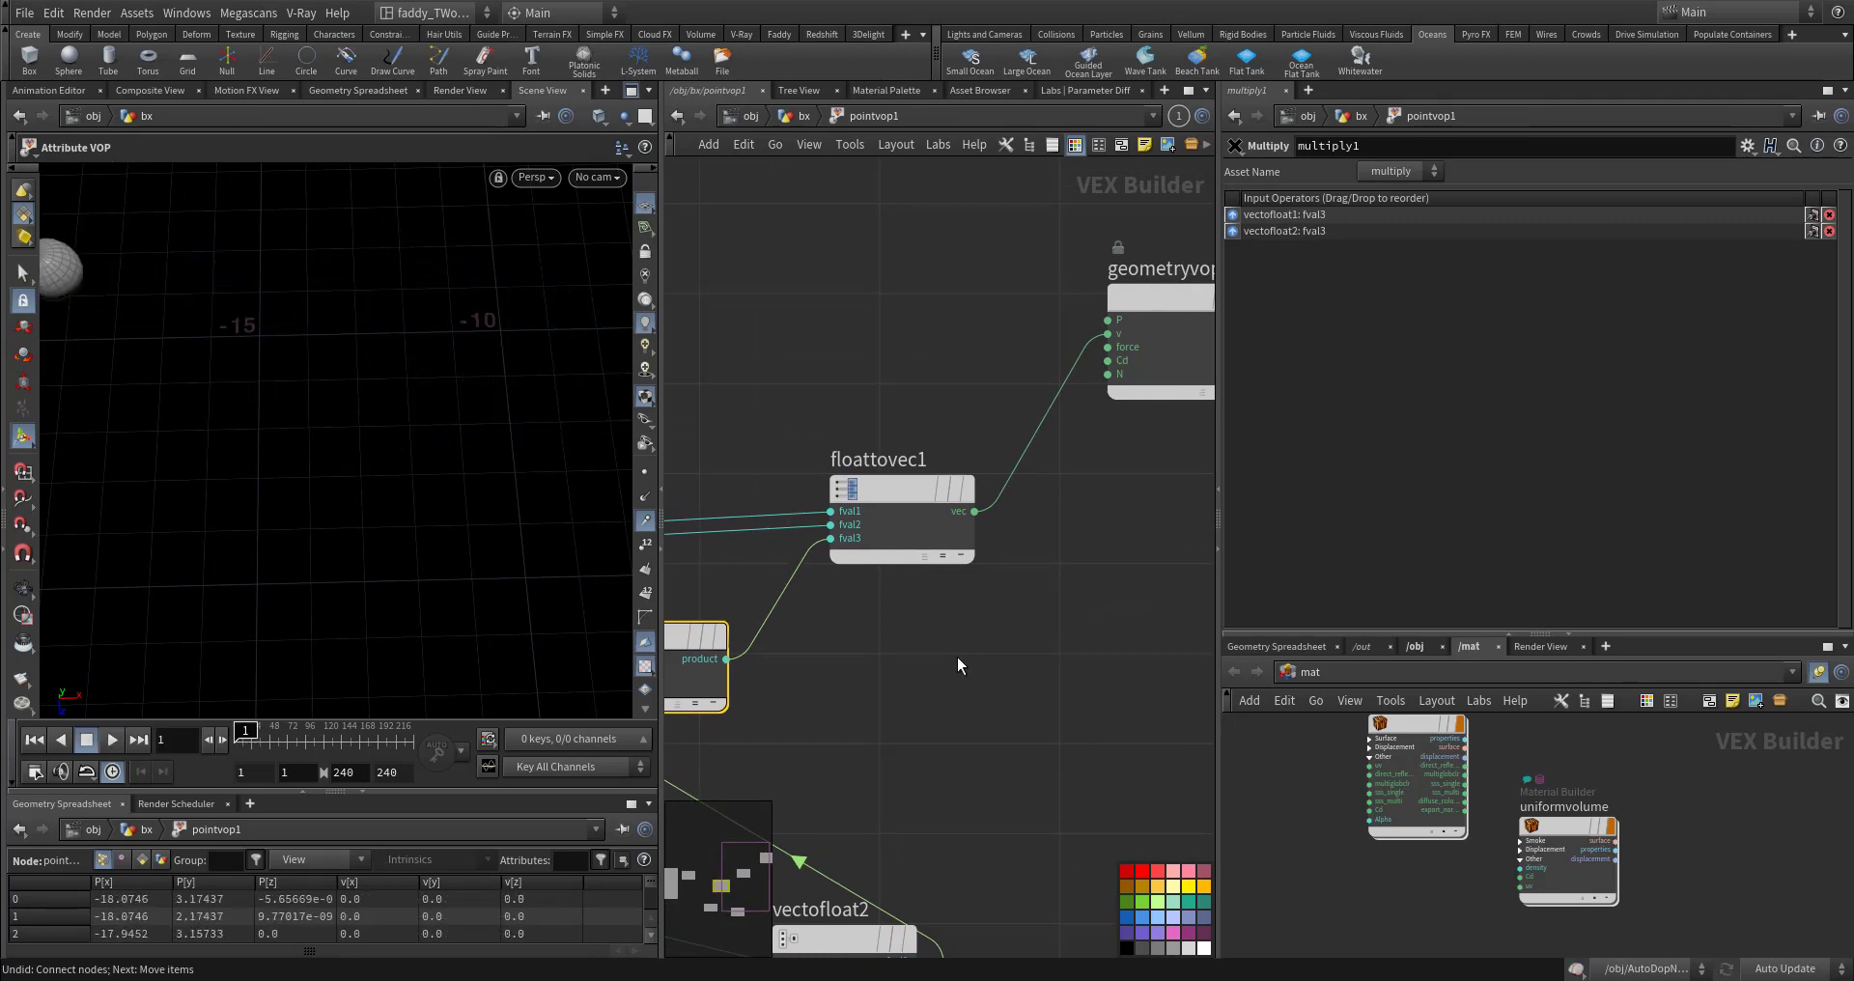
Step: Switch to the AutoDopNetwork and play the flat tank simulation from a wide, low side view
key("2")
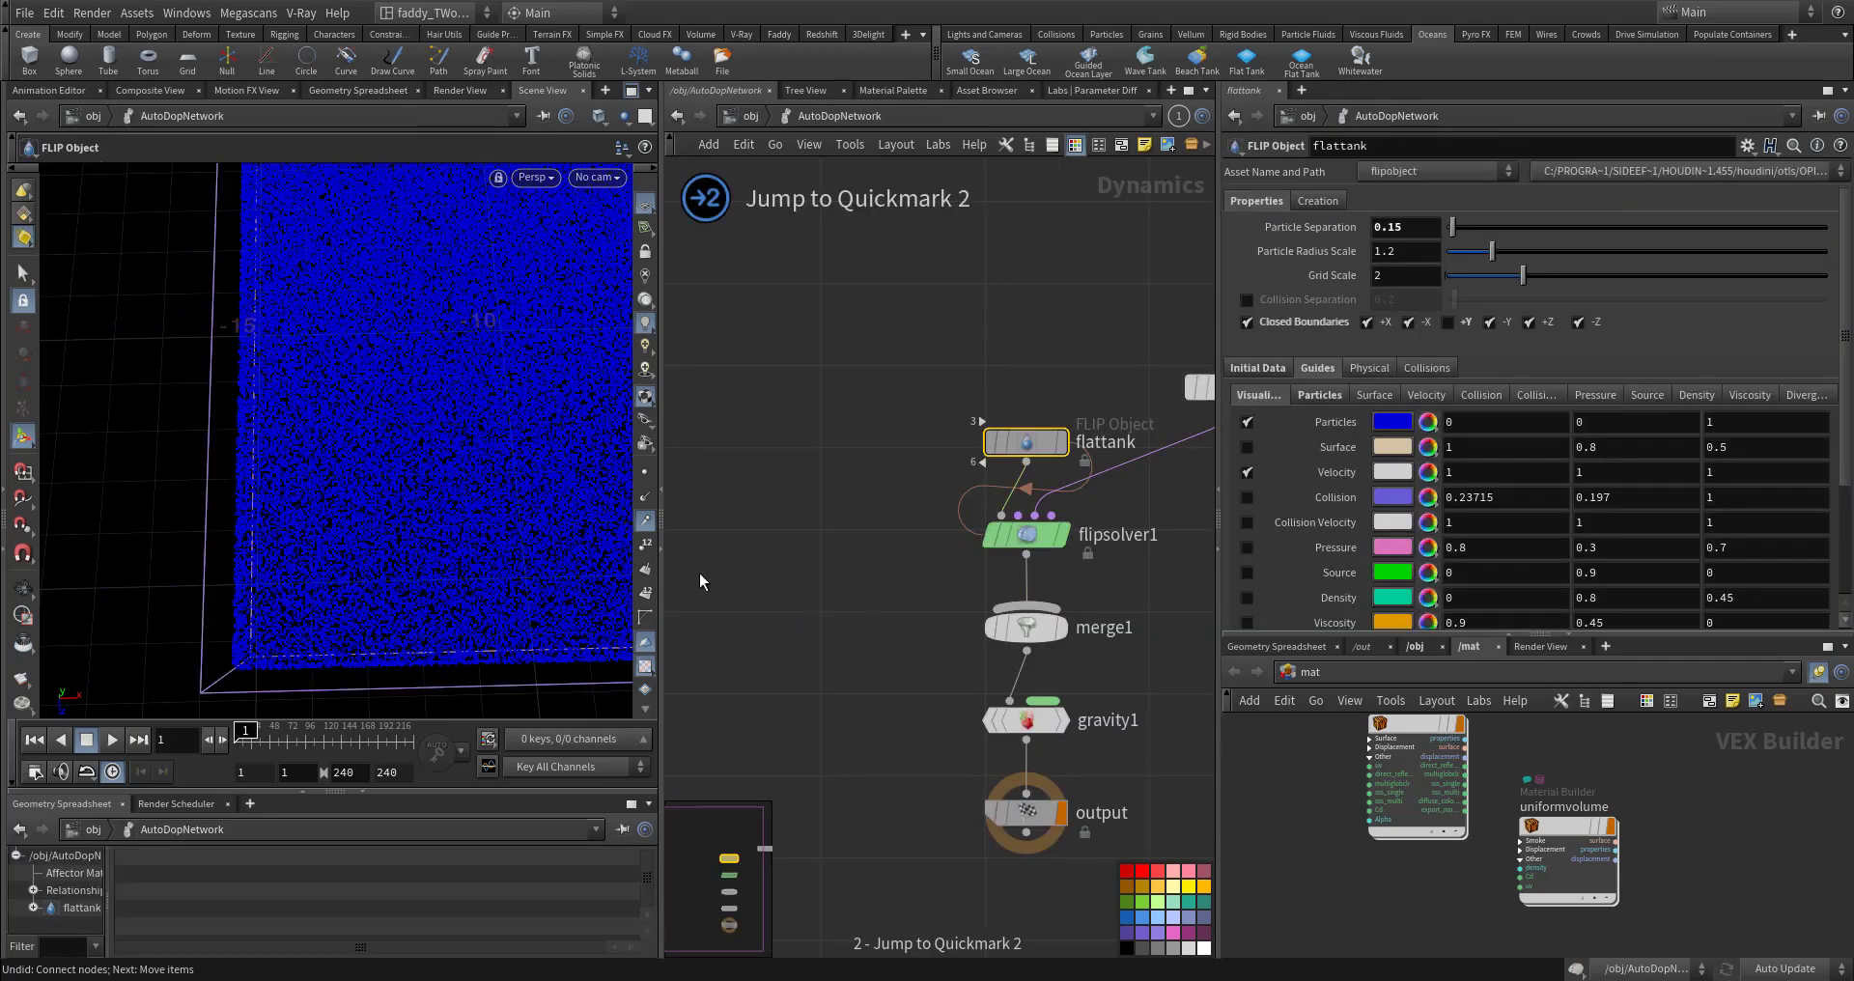
right_click_drag(512, 498, 497, 542, "alt")
left_click_drag(497, 542, 369, 447, "alt")
key("Return")
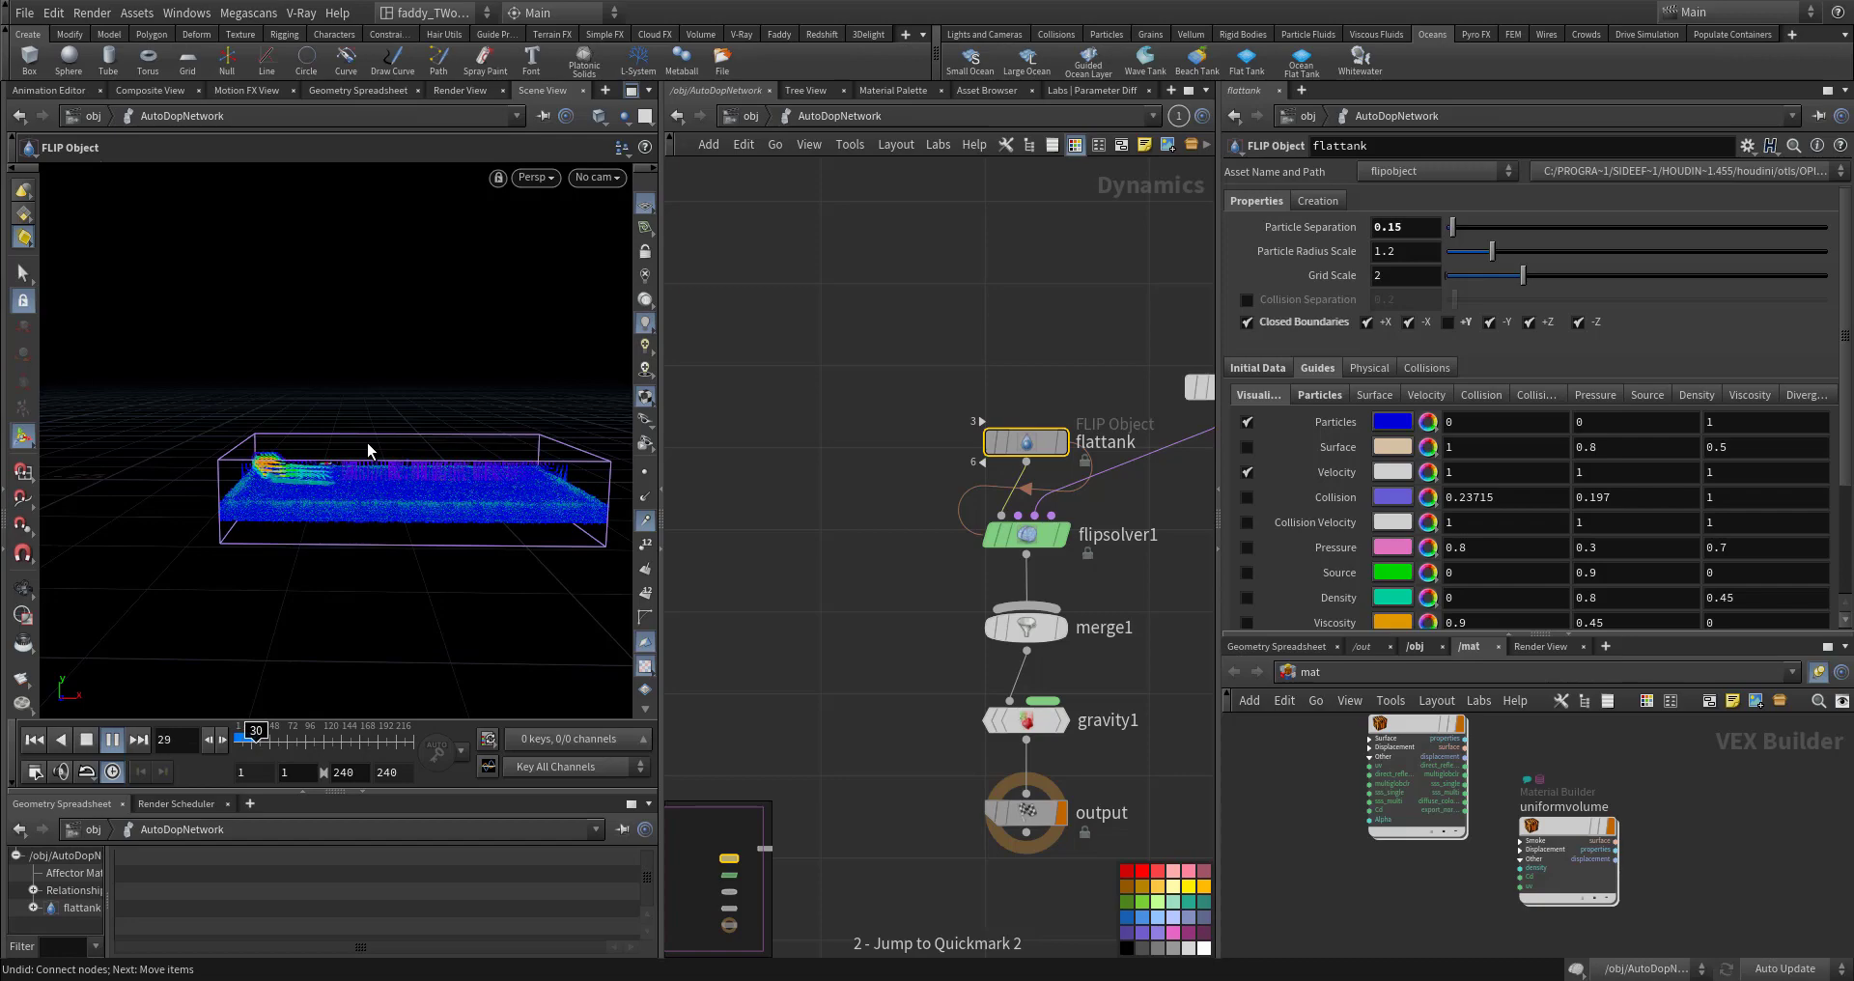
Step: Maximize the viewport, frame the whole tank from slightly above and replay the simulation from frame 1
key("ctrl+b")
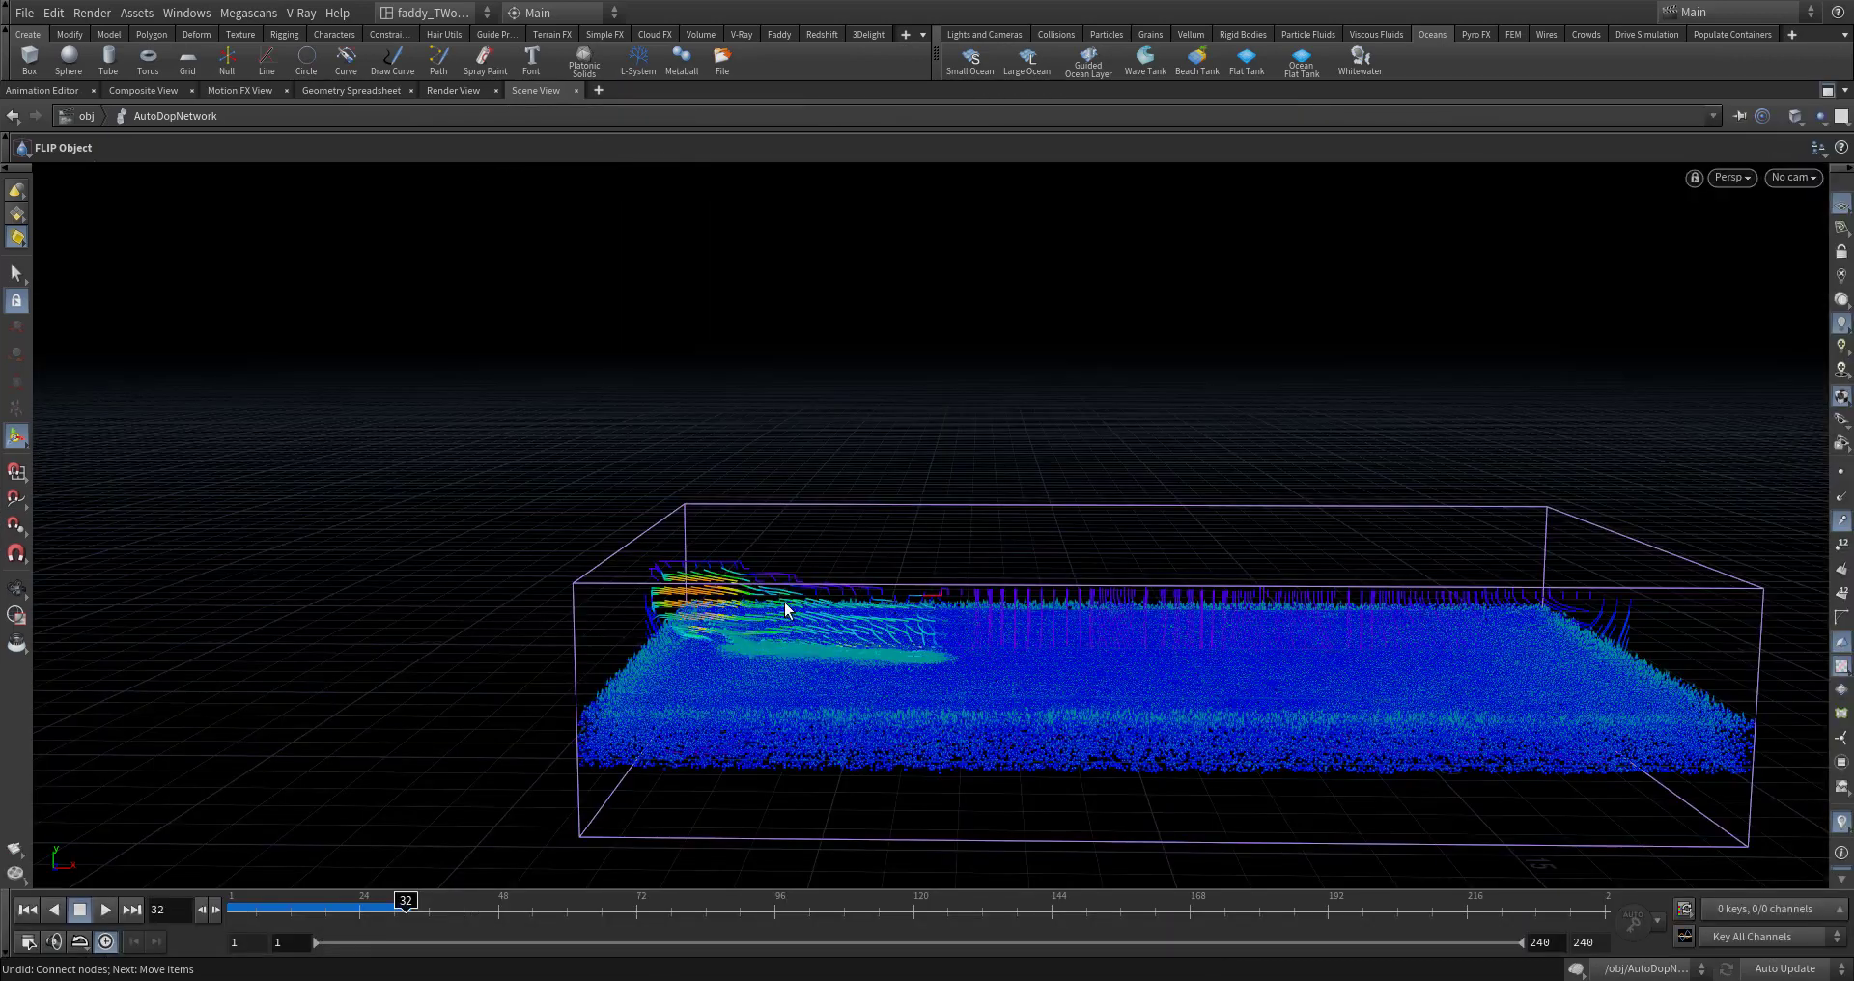
middle_click_drag(857, 623, 679, 542, "alt")
left_click_drag(679, 543, 878, 647, "alt")
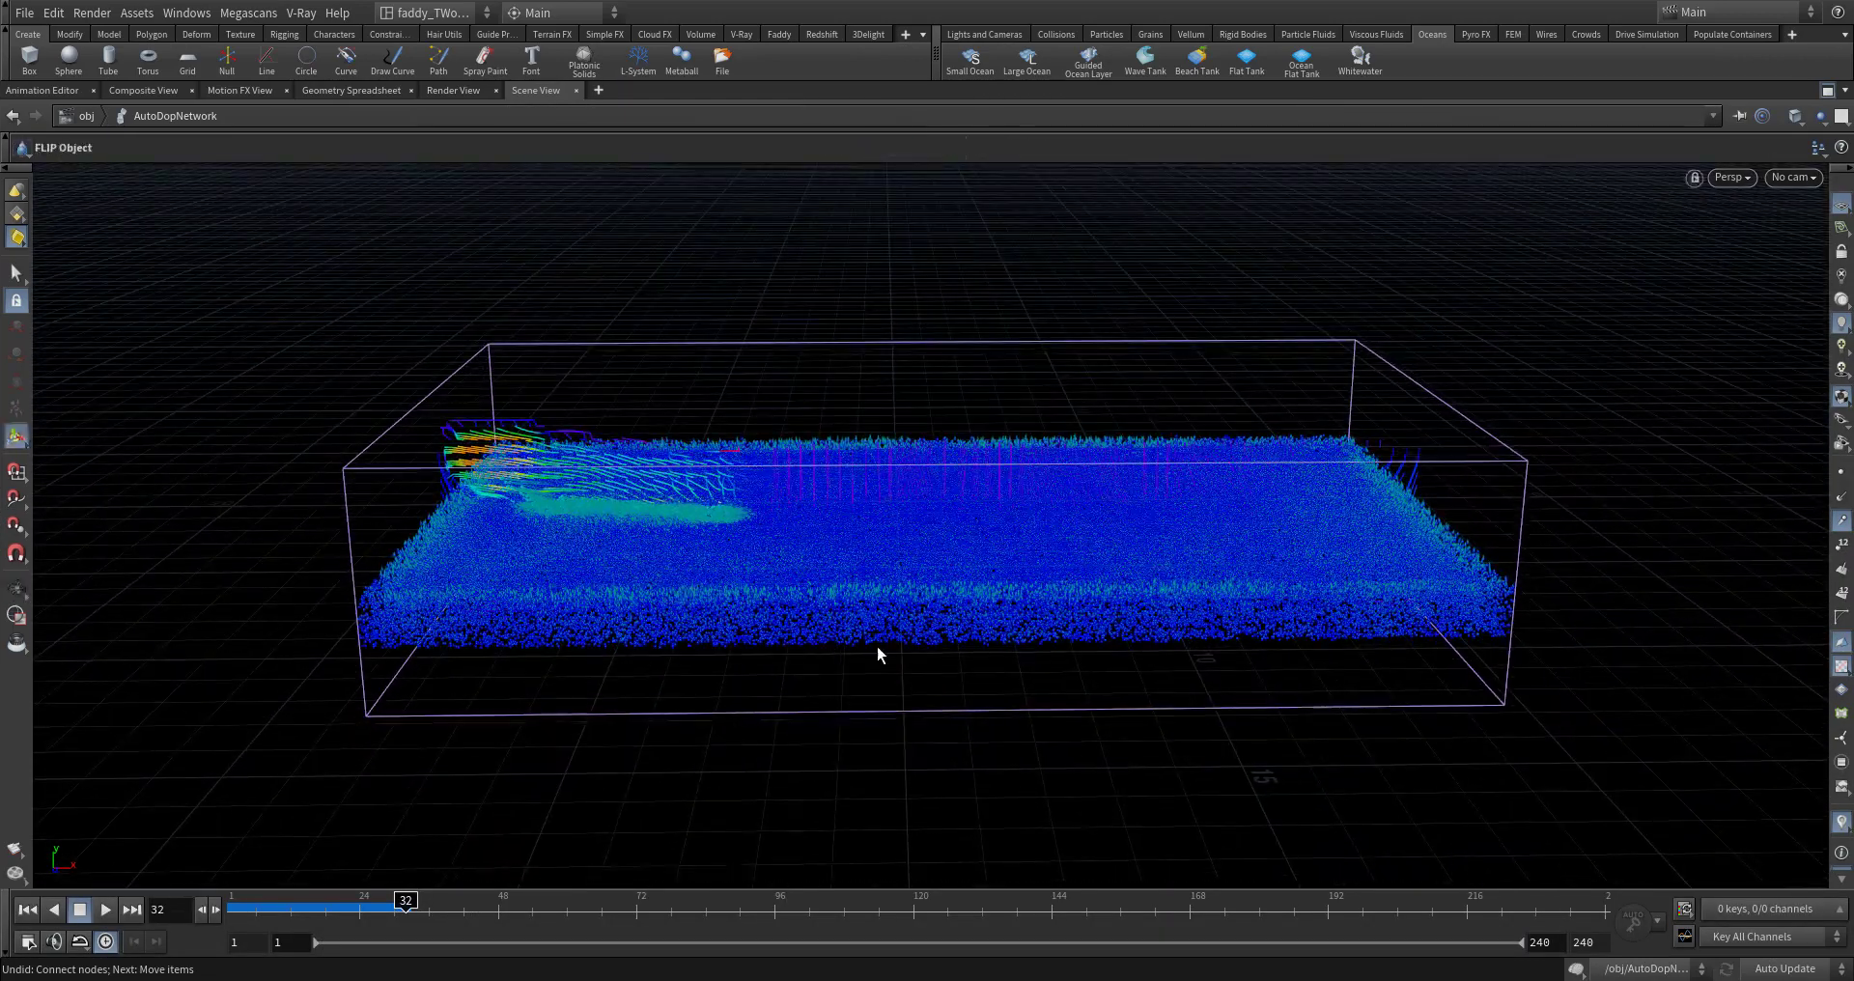
left_click_drag(1315, 791, 1300, 772, "alt")
key("ctrl+Up")
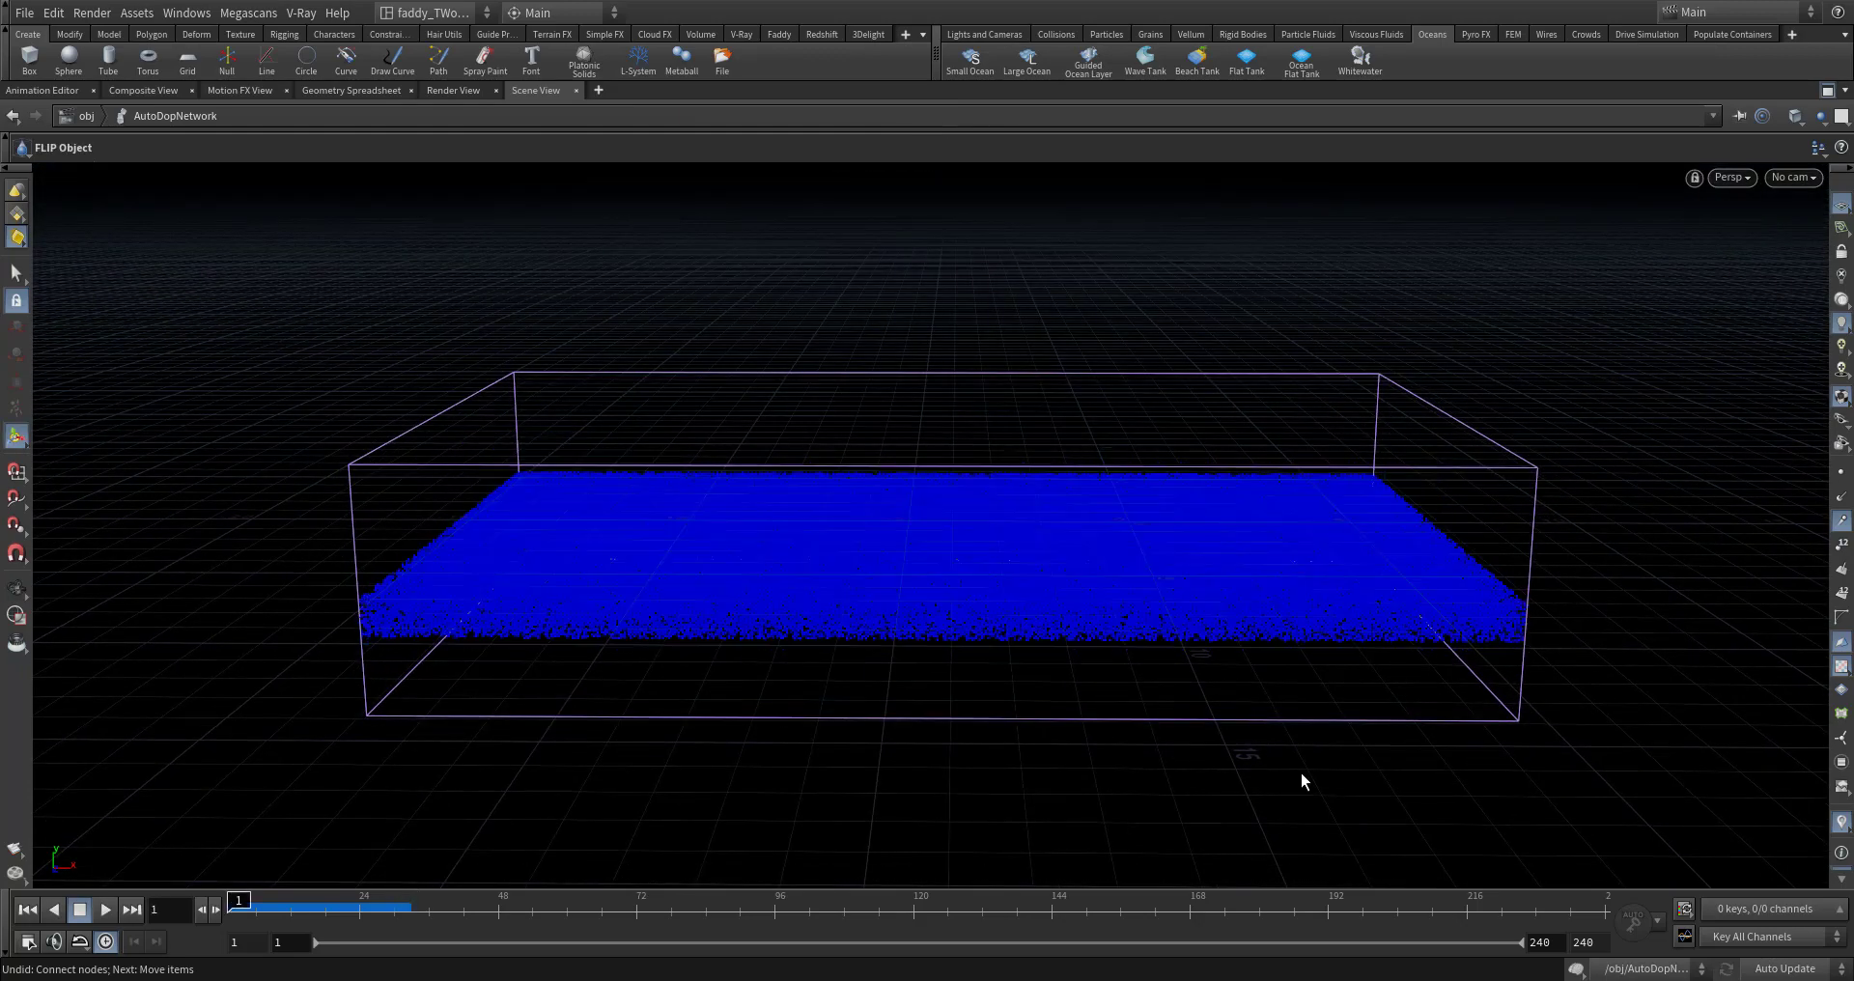
key("Up")
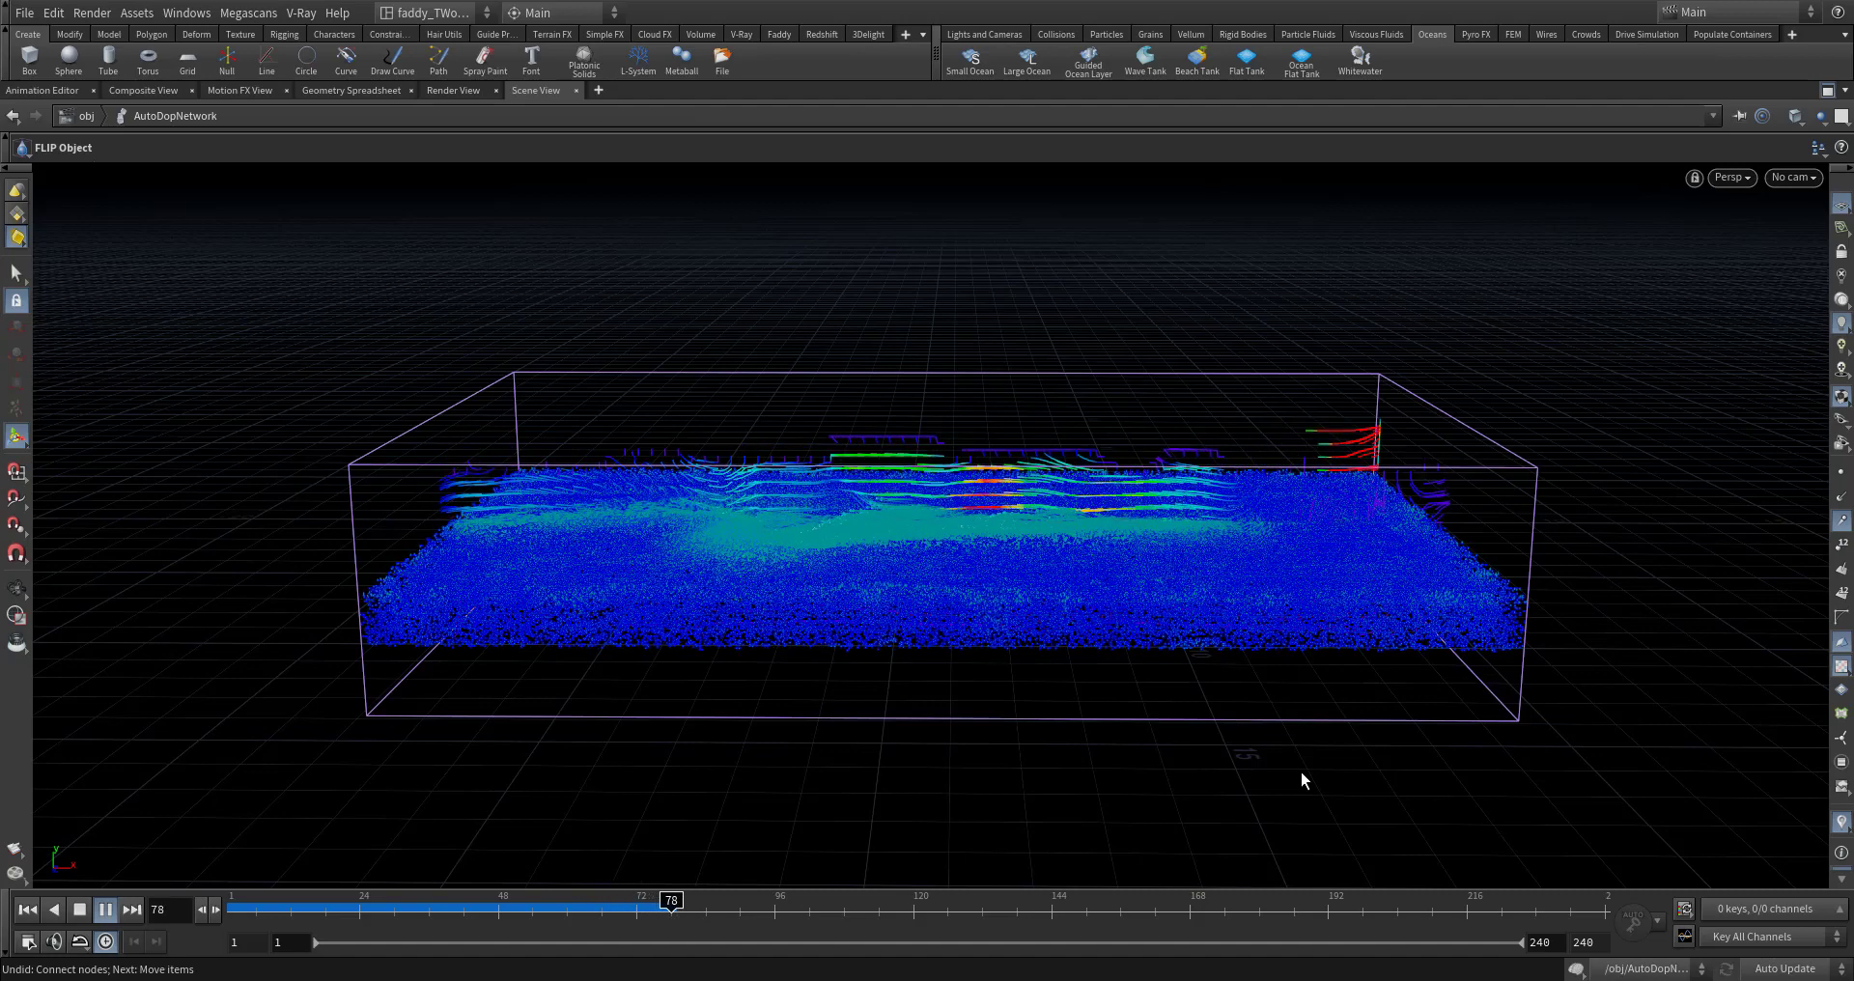
key("ctrl+Up")
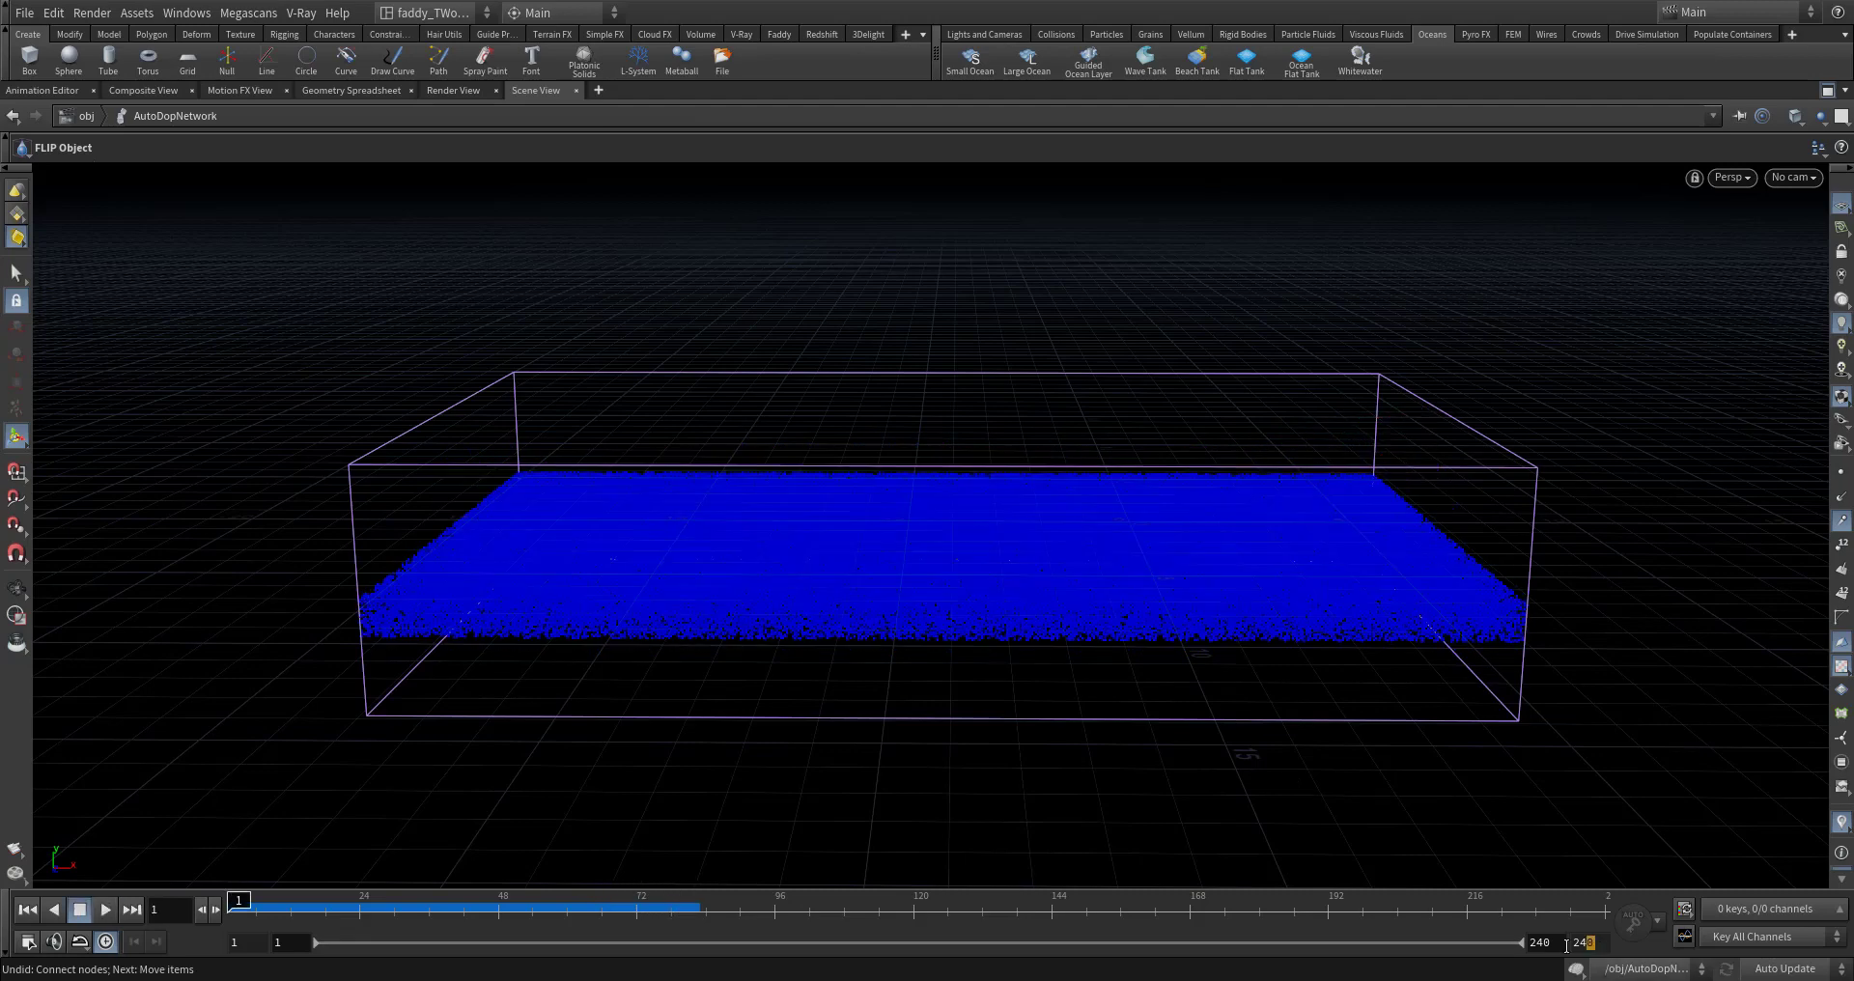
Step: Set the timeline's end frame to 100 and play the simulation from frame 1 to frame 64
left_click_drag(1566, 946, 1483, 937)
key("Return")
key("Up")
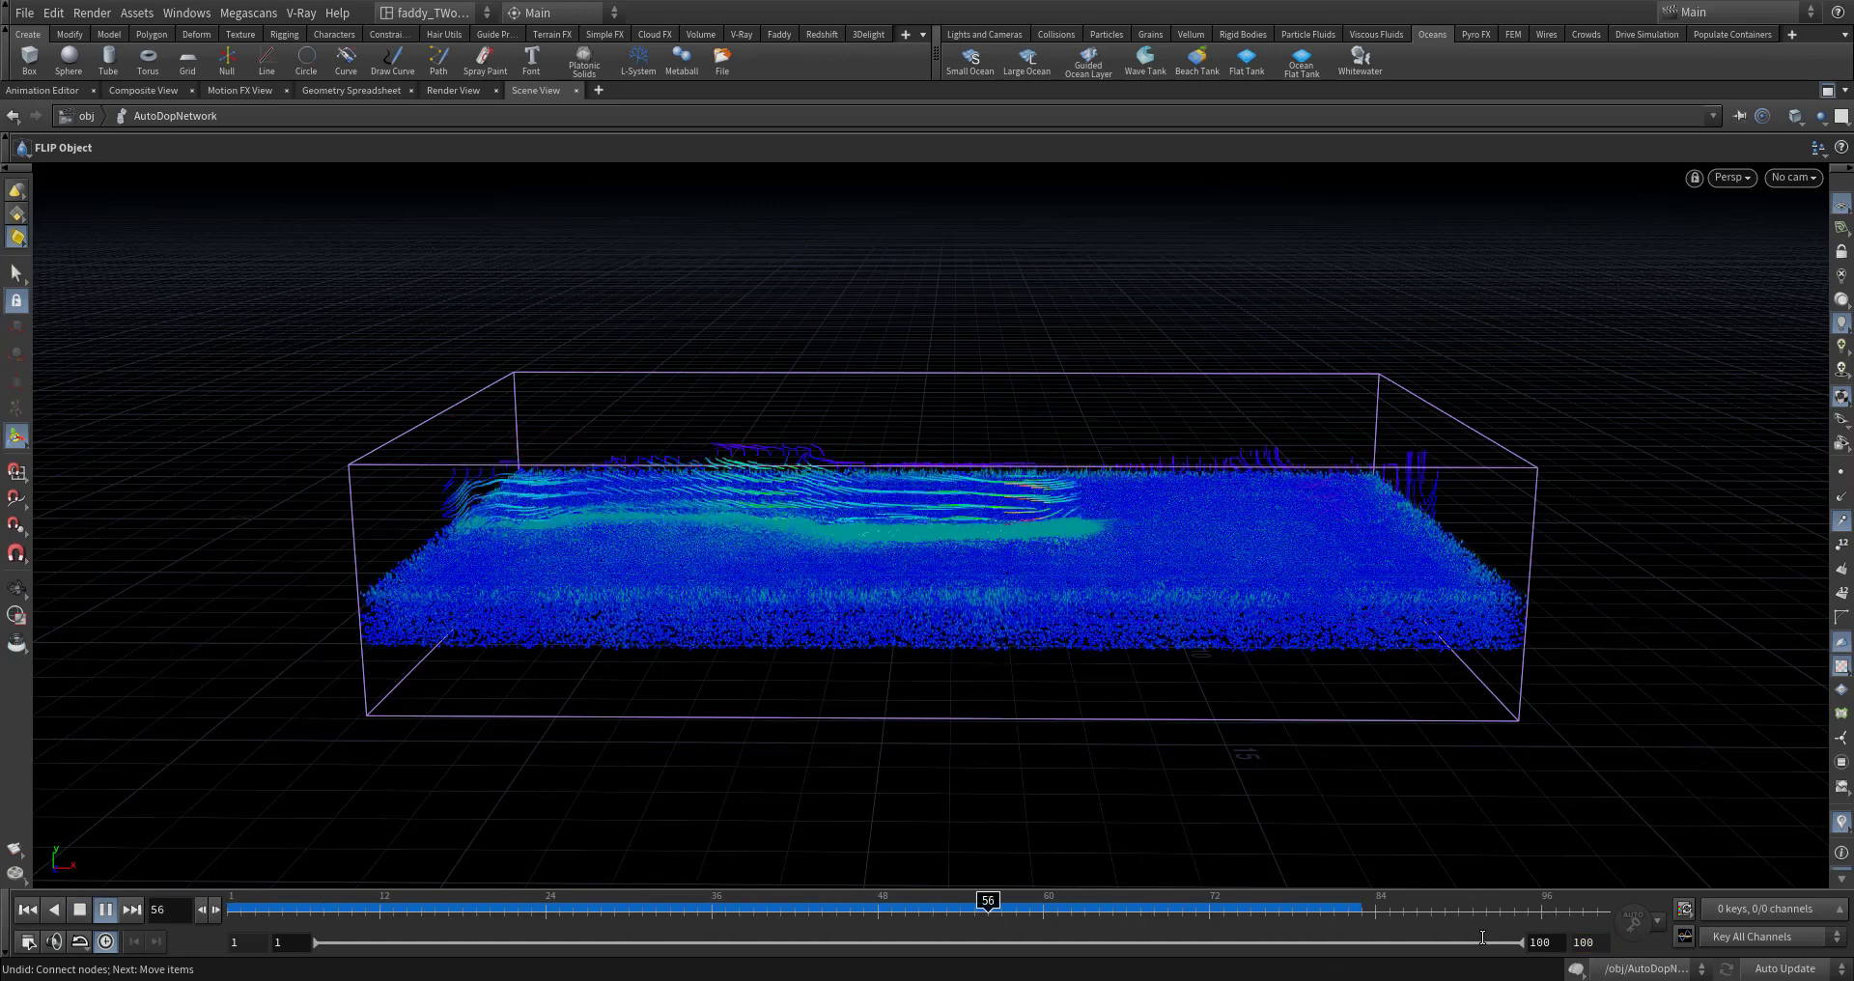
key("Up")
Step: Examine the velocity streamlines above the tank at frame 64 from a closer, lower side view
key("Escape")
left_click_drag(976, 629, 974, 575)
middle_click_drag(979, 634, 981, 689)
right_click_drag(999, 658, 1071, 683)
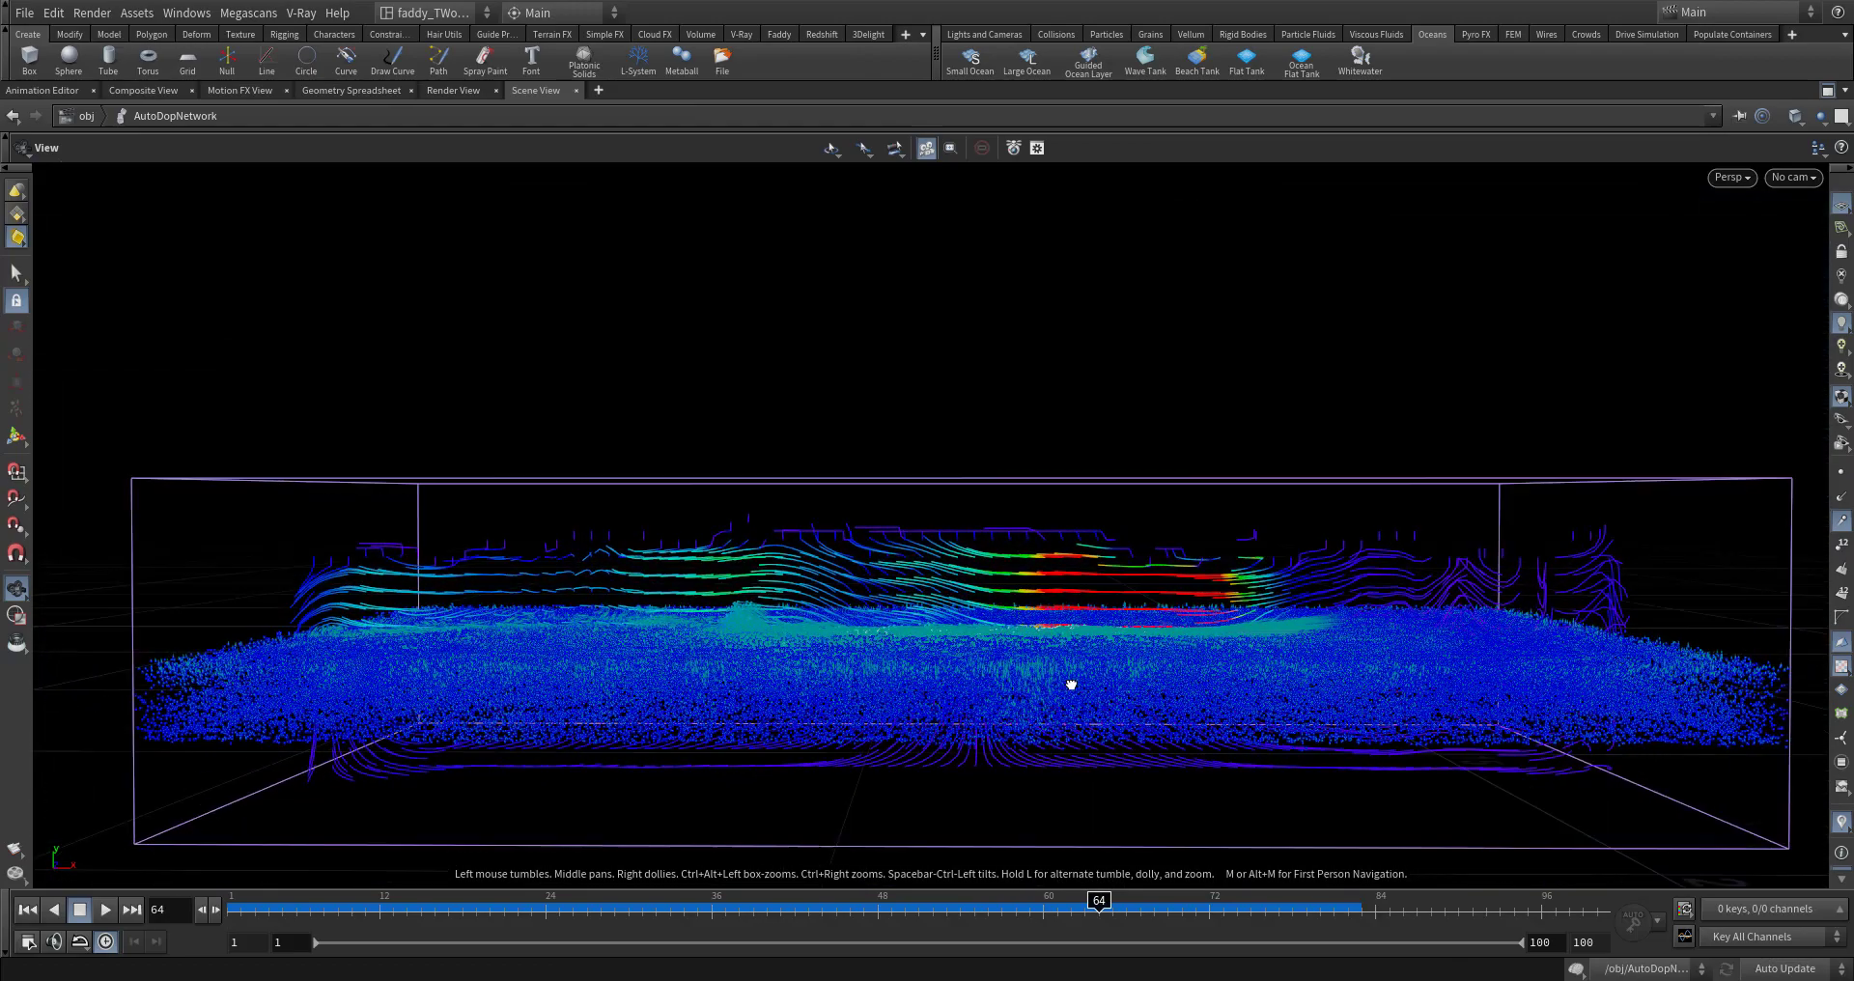
left_click_drag(1072, 683, 1055, 707)
middle_click_drag(1055, 708, 1058, 754)
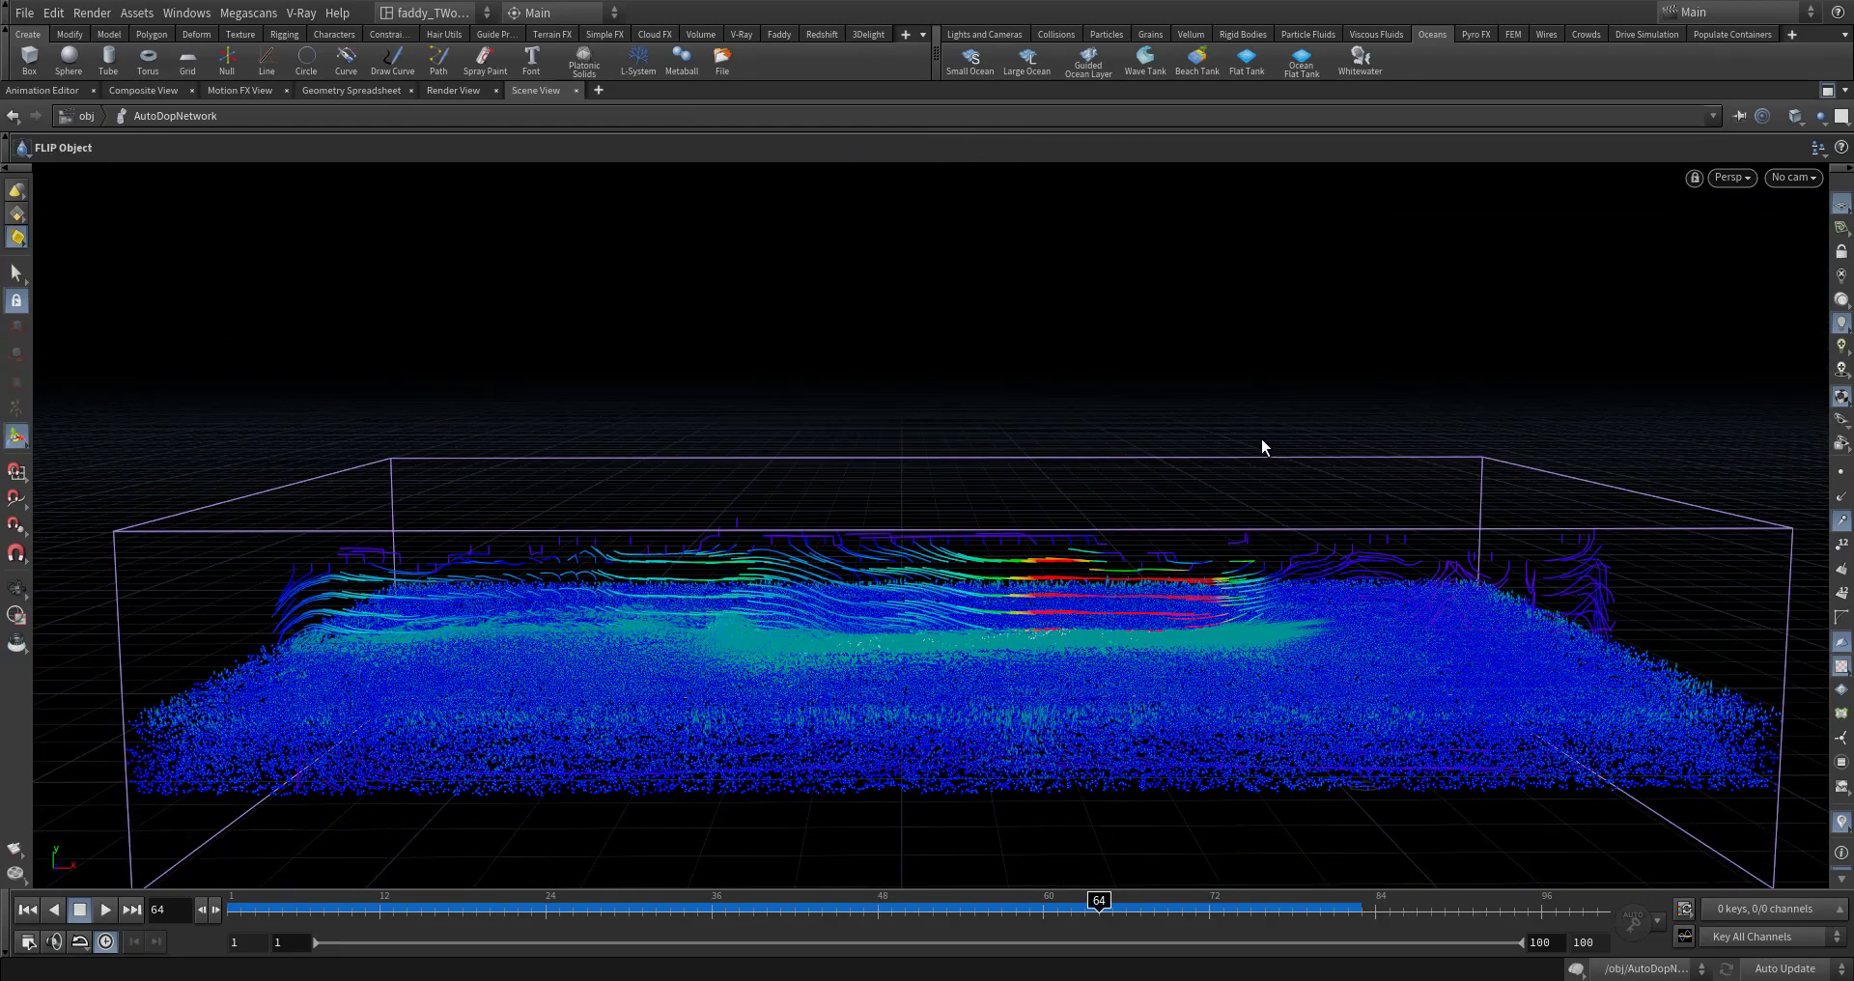
Step: Hide flattank's Velocity guide and the particles' velocity trails, playing the simulation on to frame 92 in the maximized viewport
key("ctrl+b")
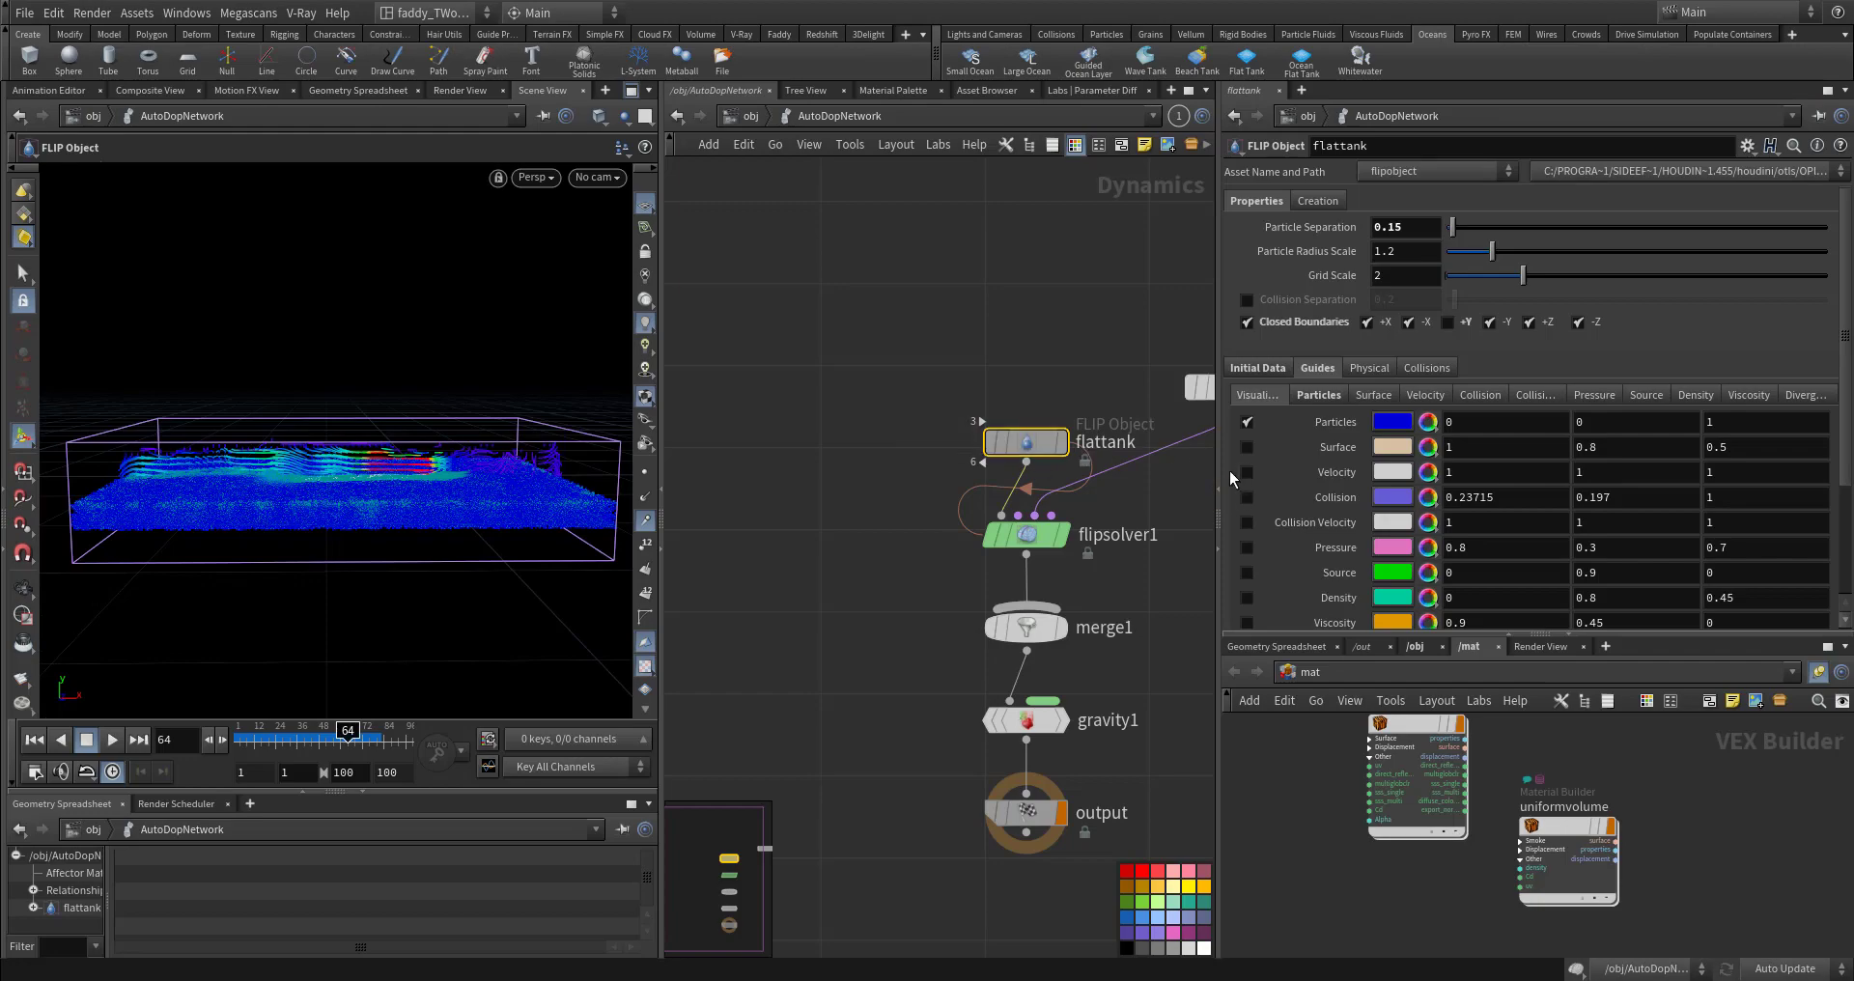
key("ctrl+b")
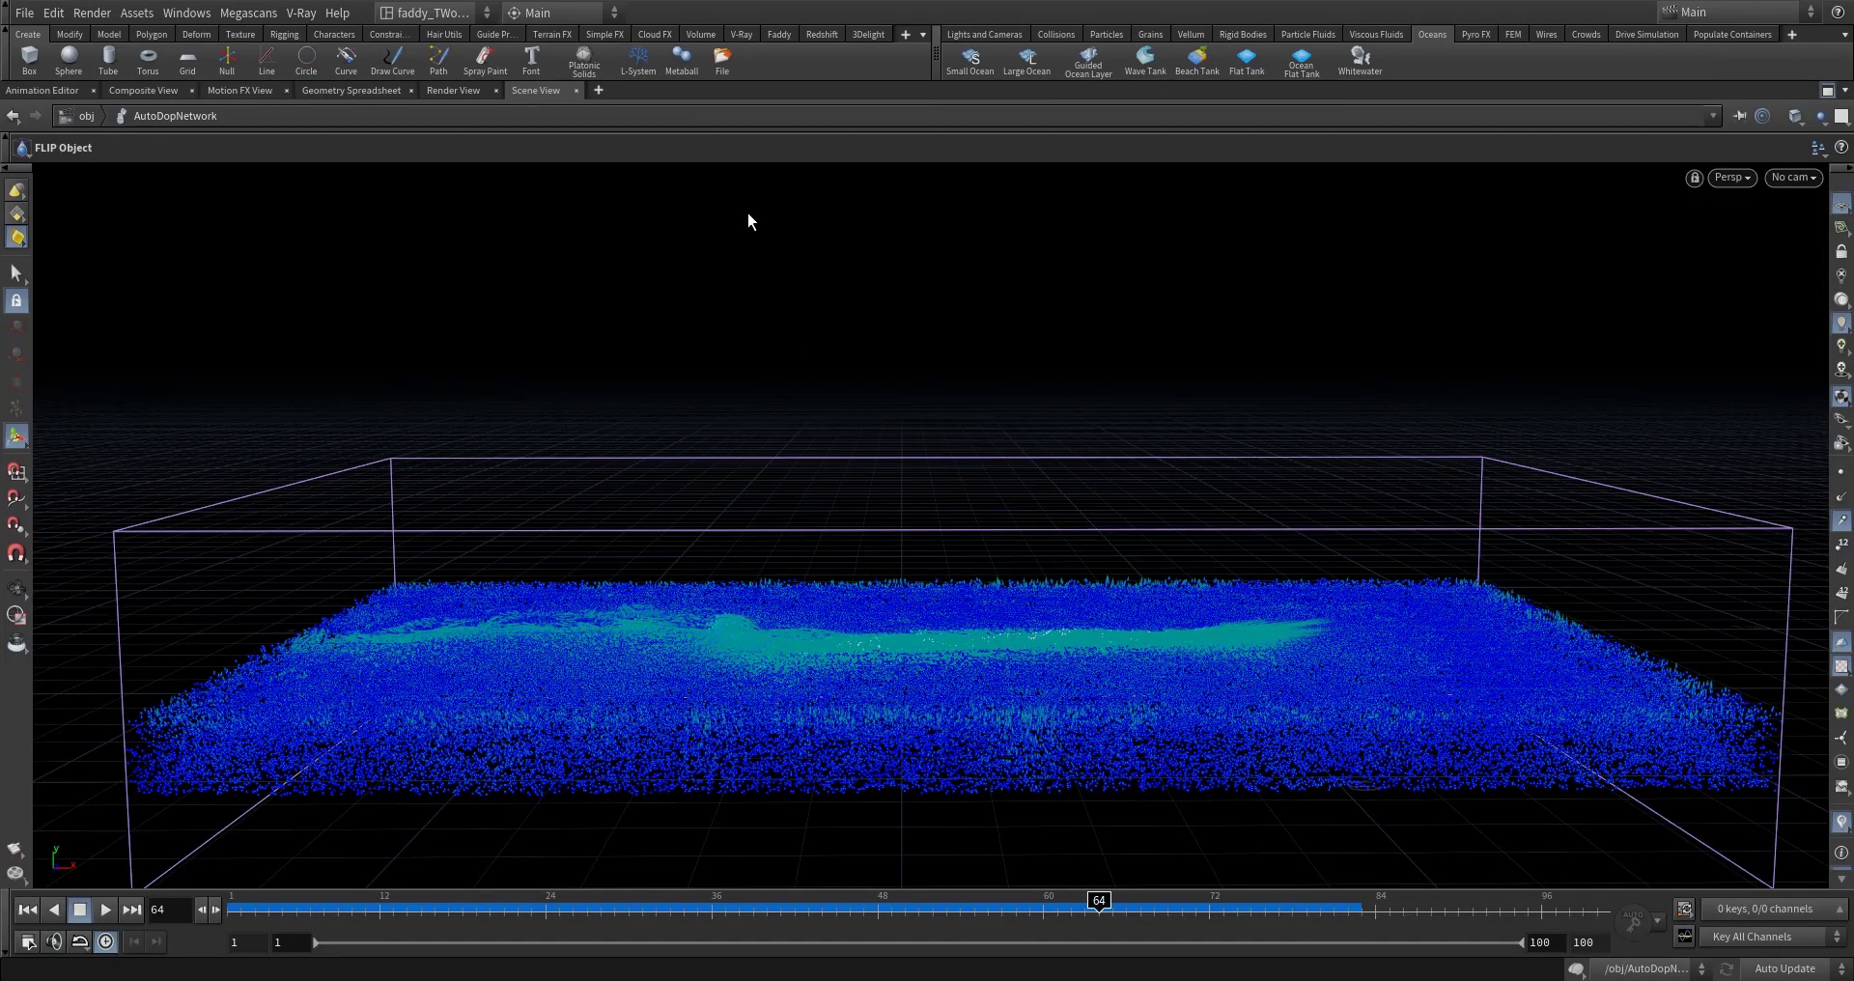
key("Up")
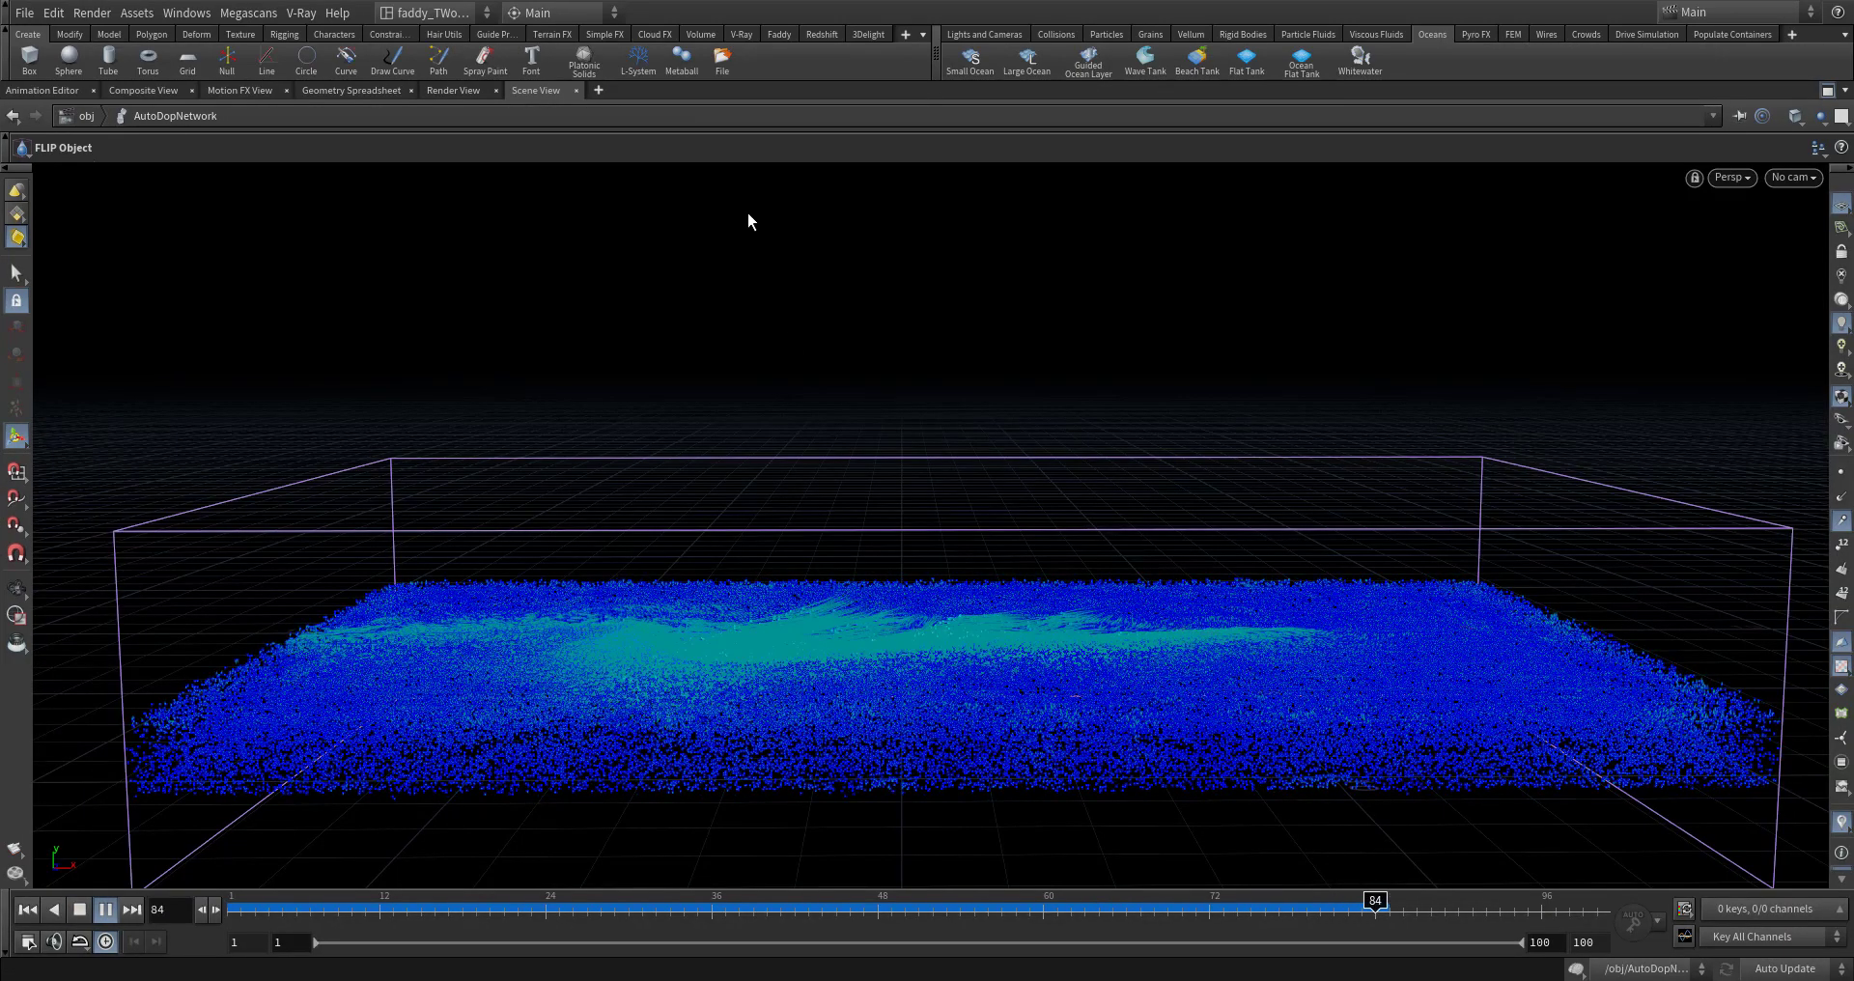
key("ctrl+Left")
key("Up")
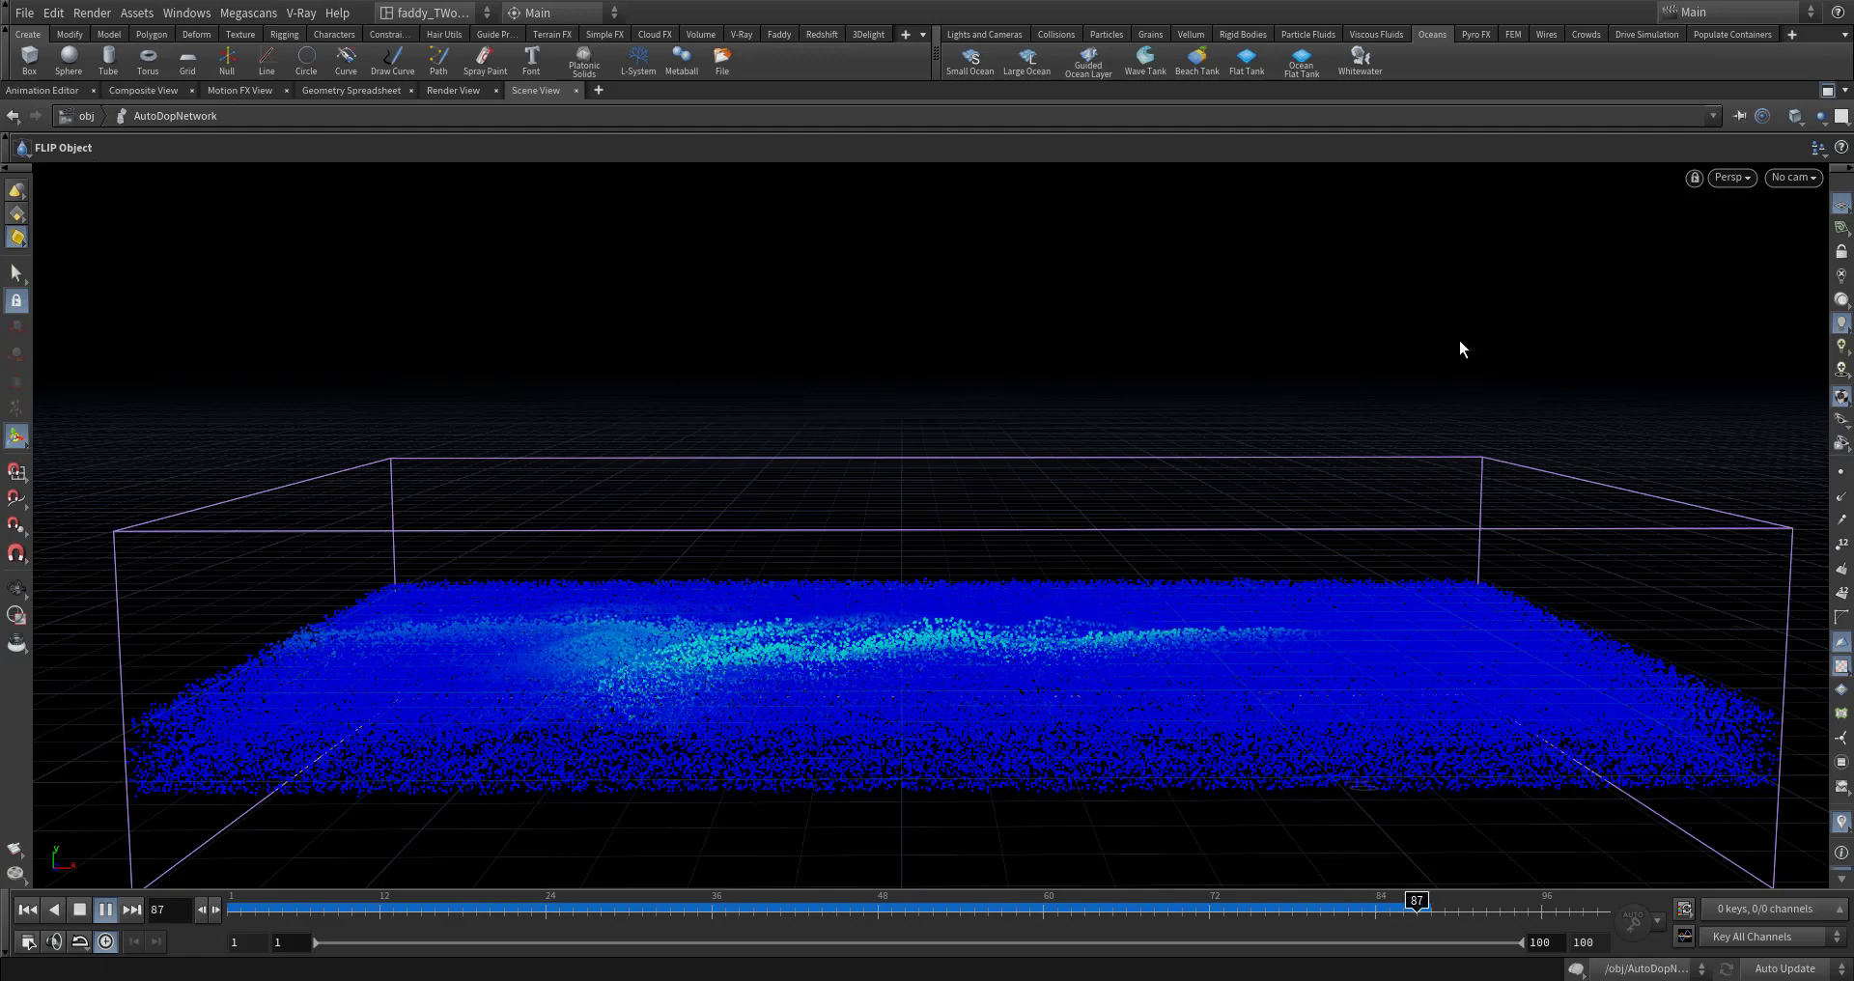
key("Up")
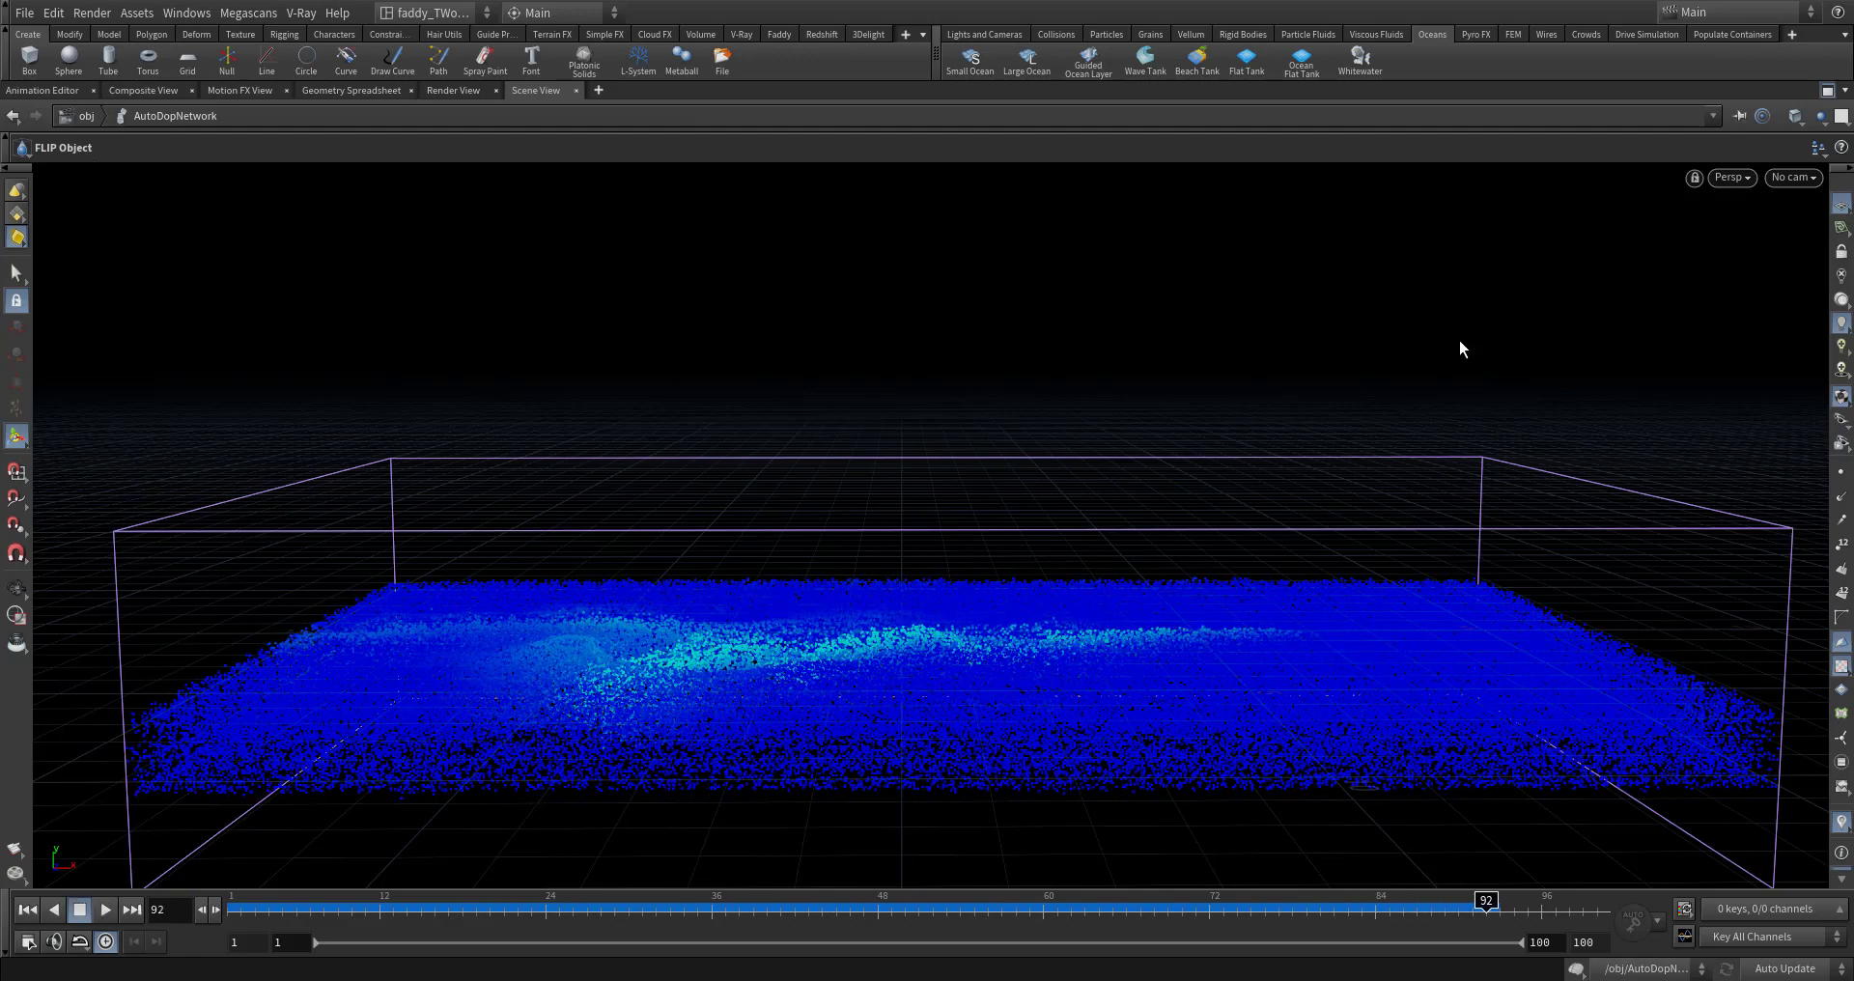
Step: Replay the simulation from frame 1 in a raised three-quarter view of the tank and rewind it
key("ctrl+Up")
key("Up")
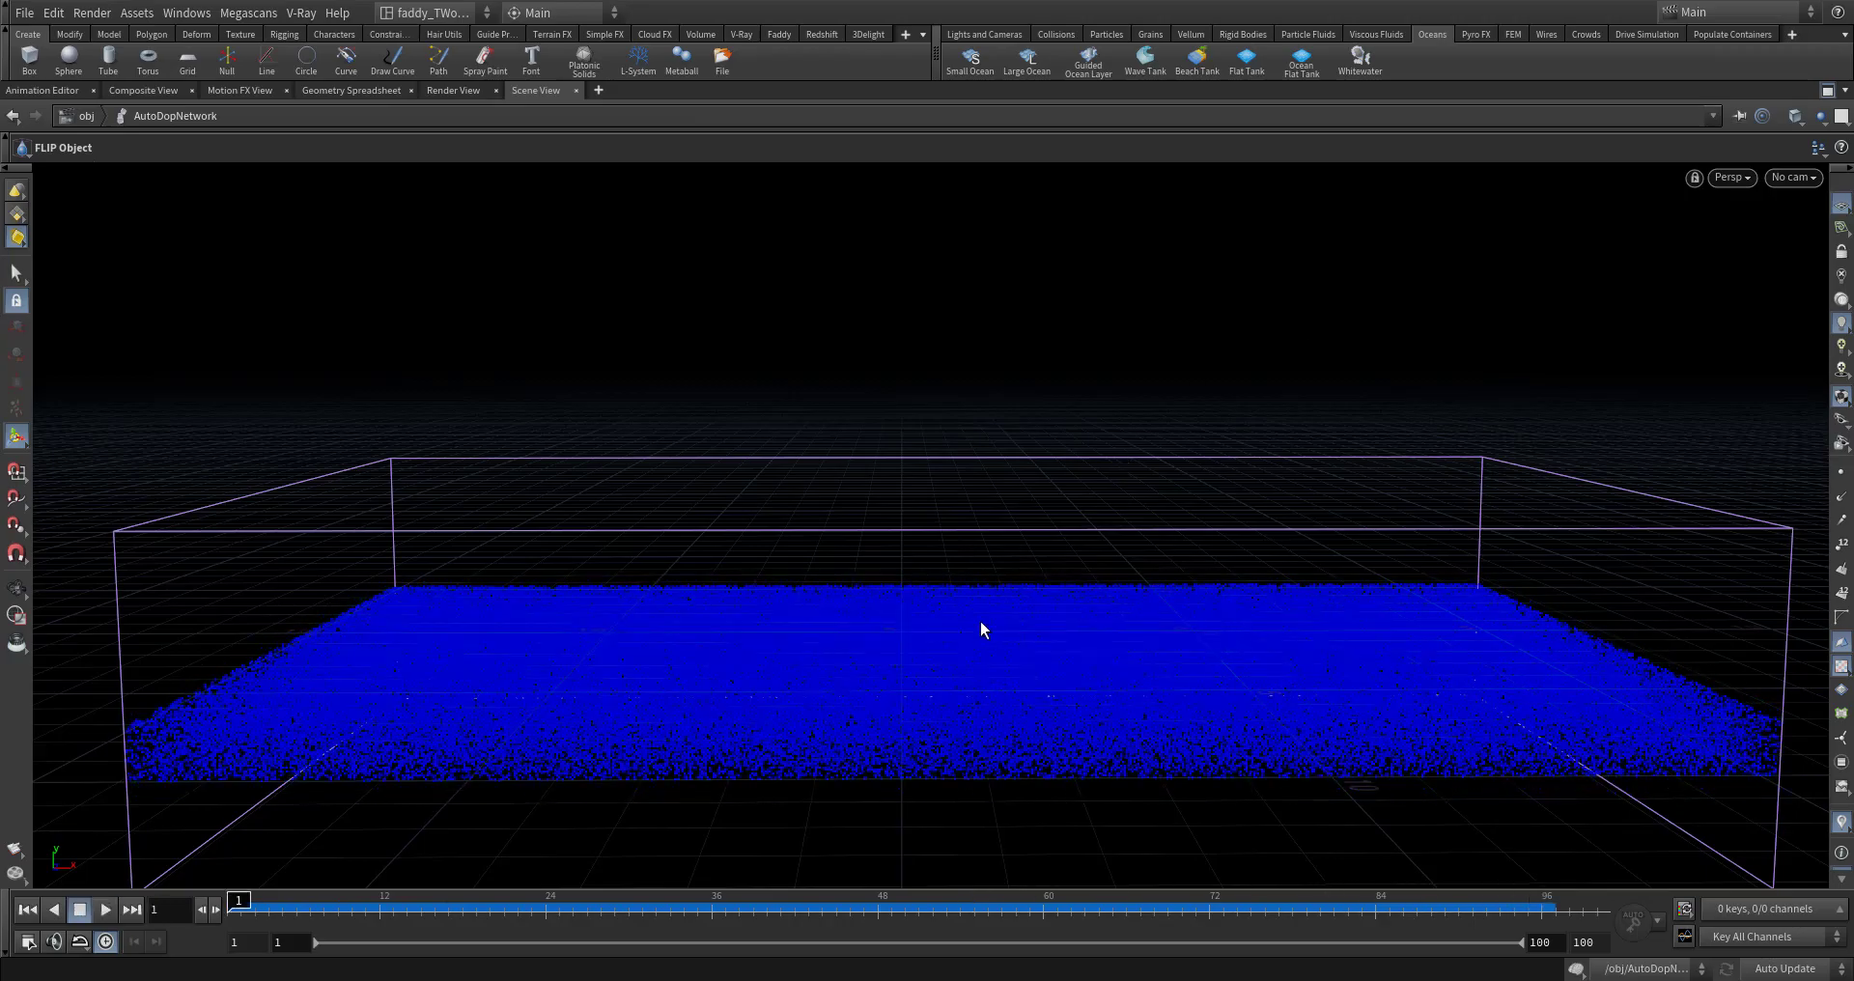
key("Escape")
left_click_drag(898, 599, 1084, 662)
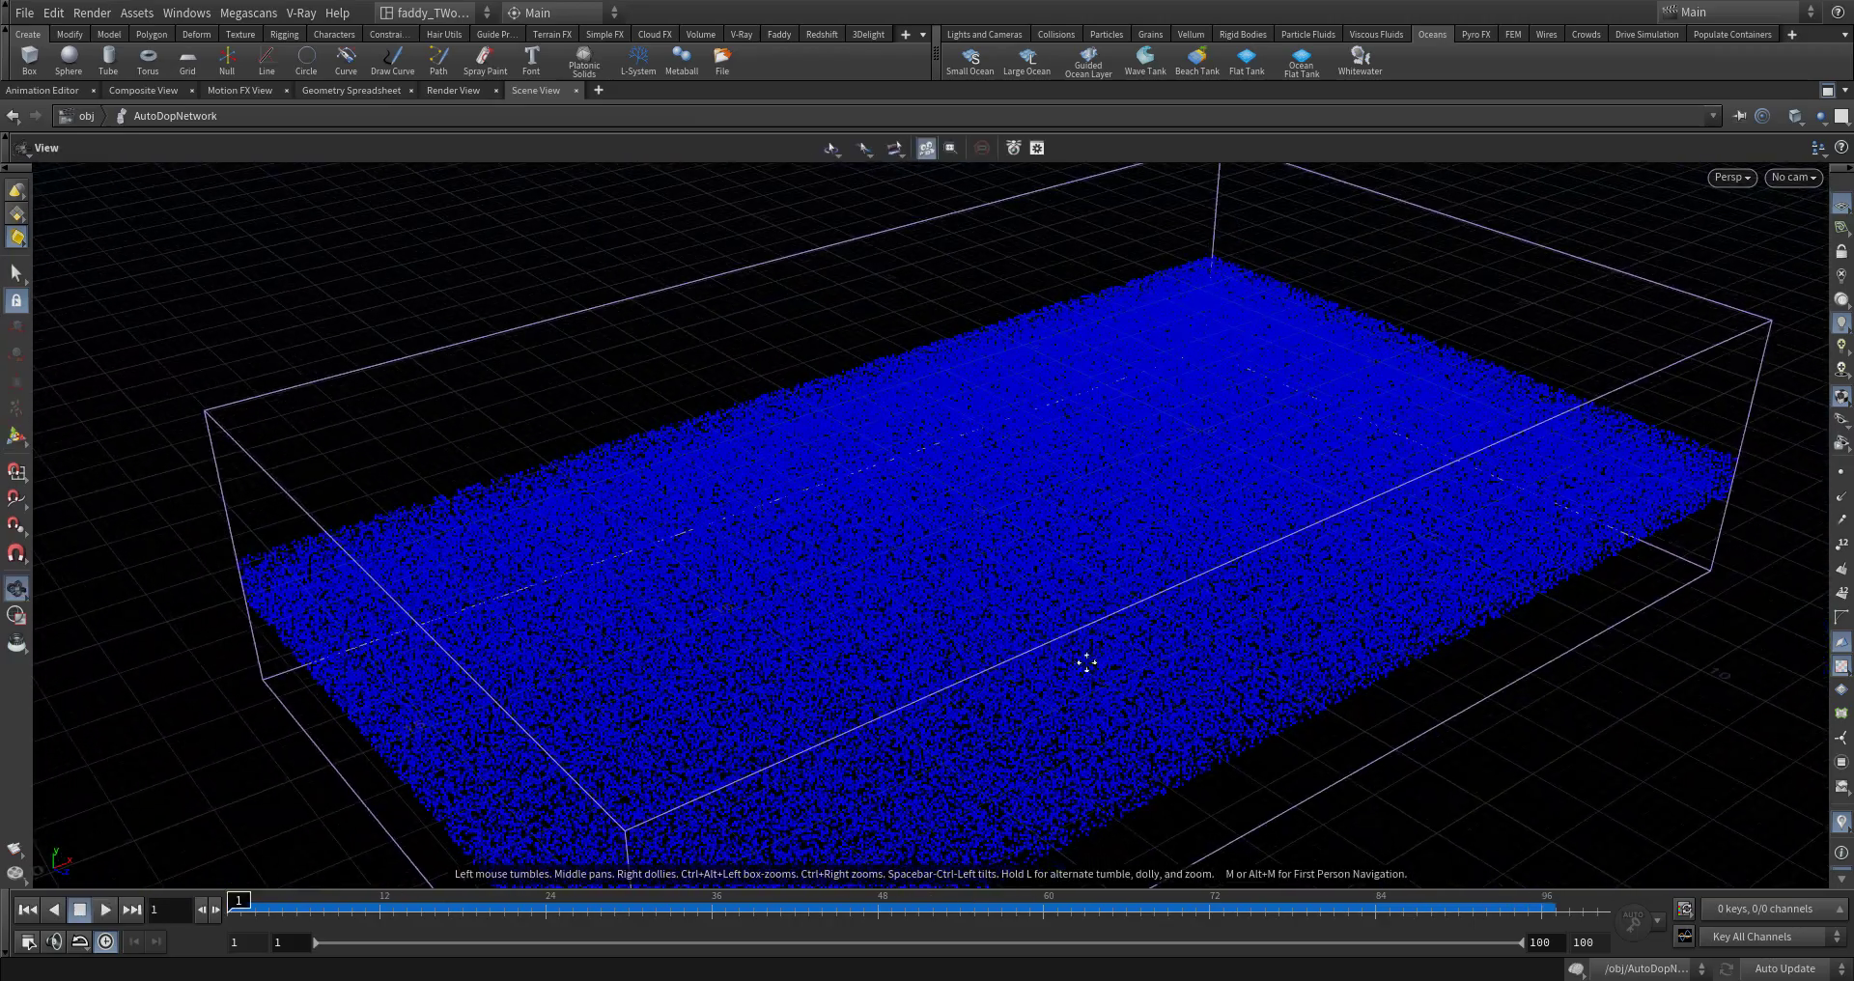
middle_click_drag(1084, 662, 1013, 698, "alt")
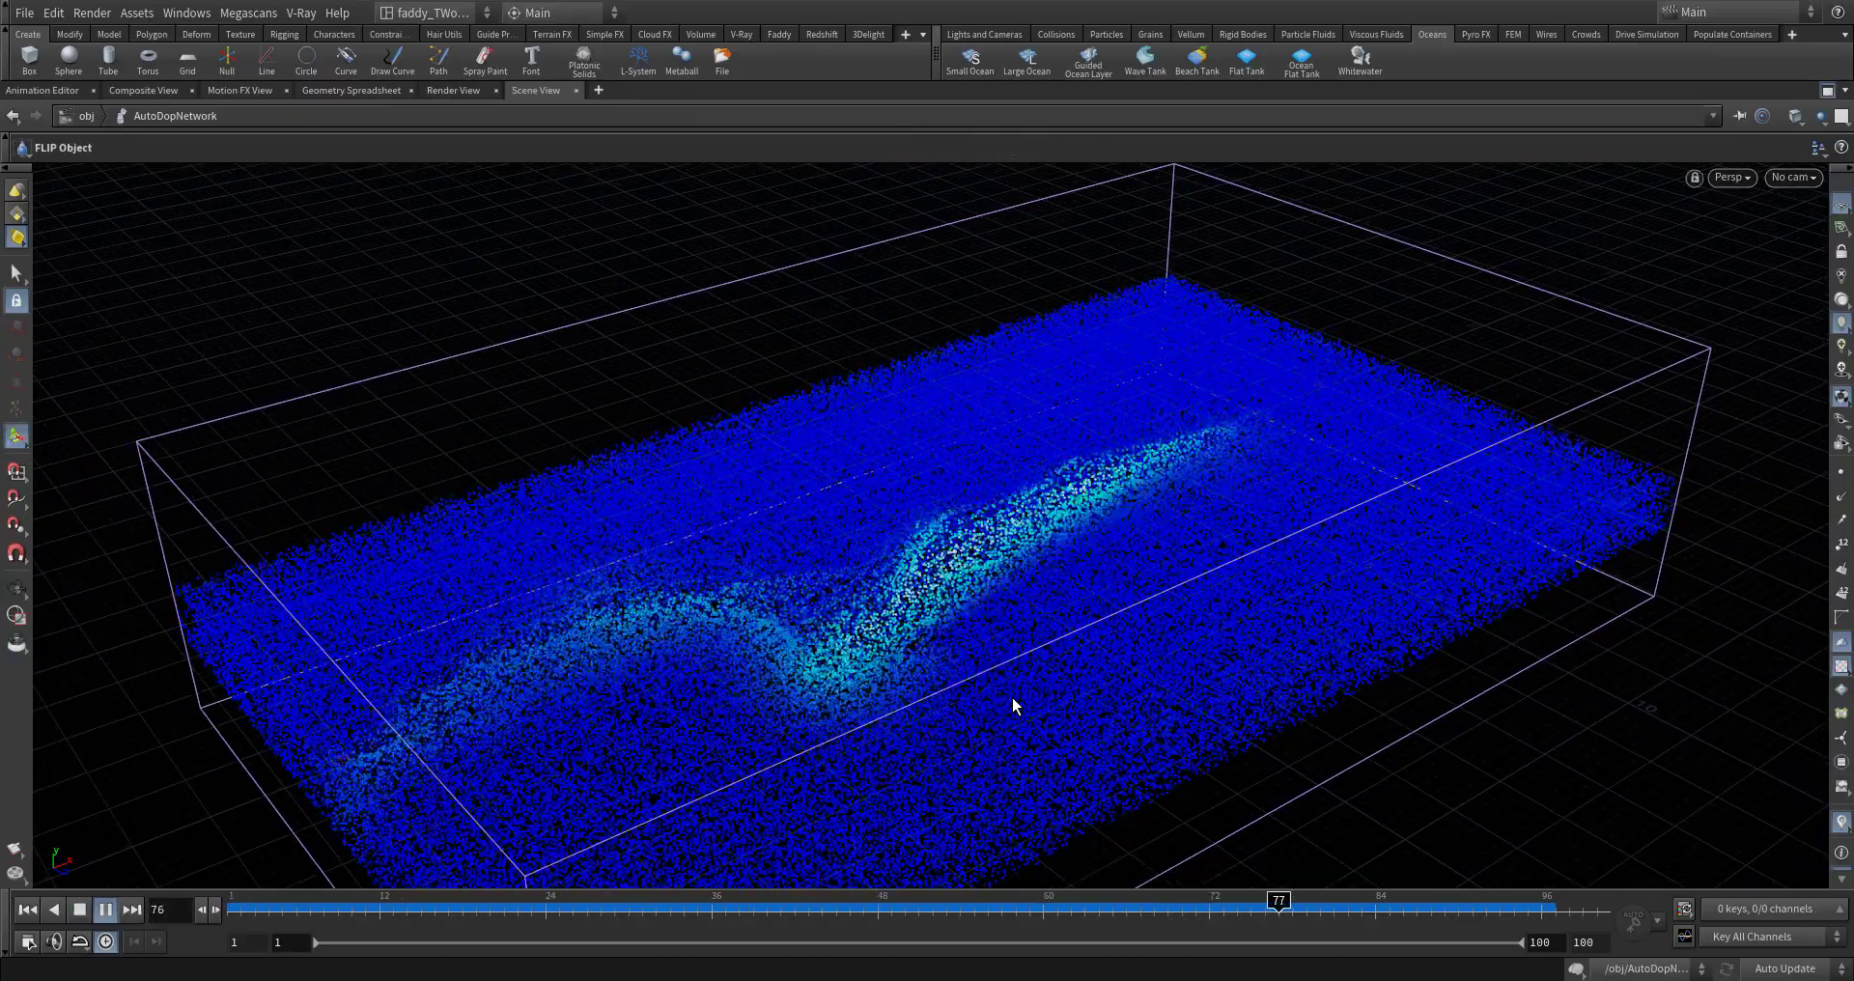
key("ctrl+Up")
Step: Return to the pointvop1 network in bx and scrub to frame 53 to inspect the sphere's velocity trails up close
key("ctrl+b")
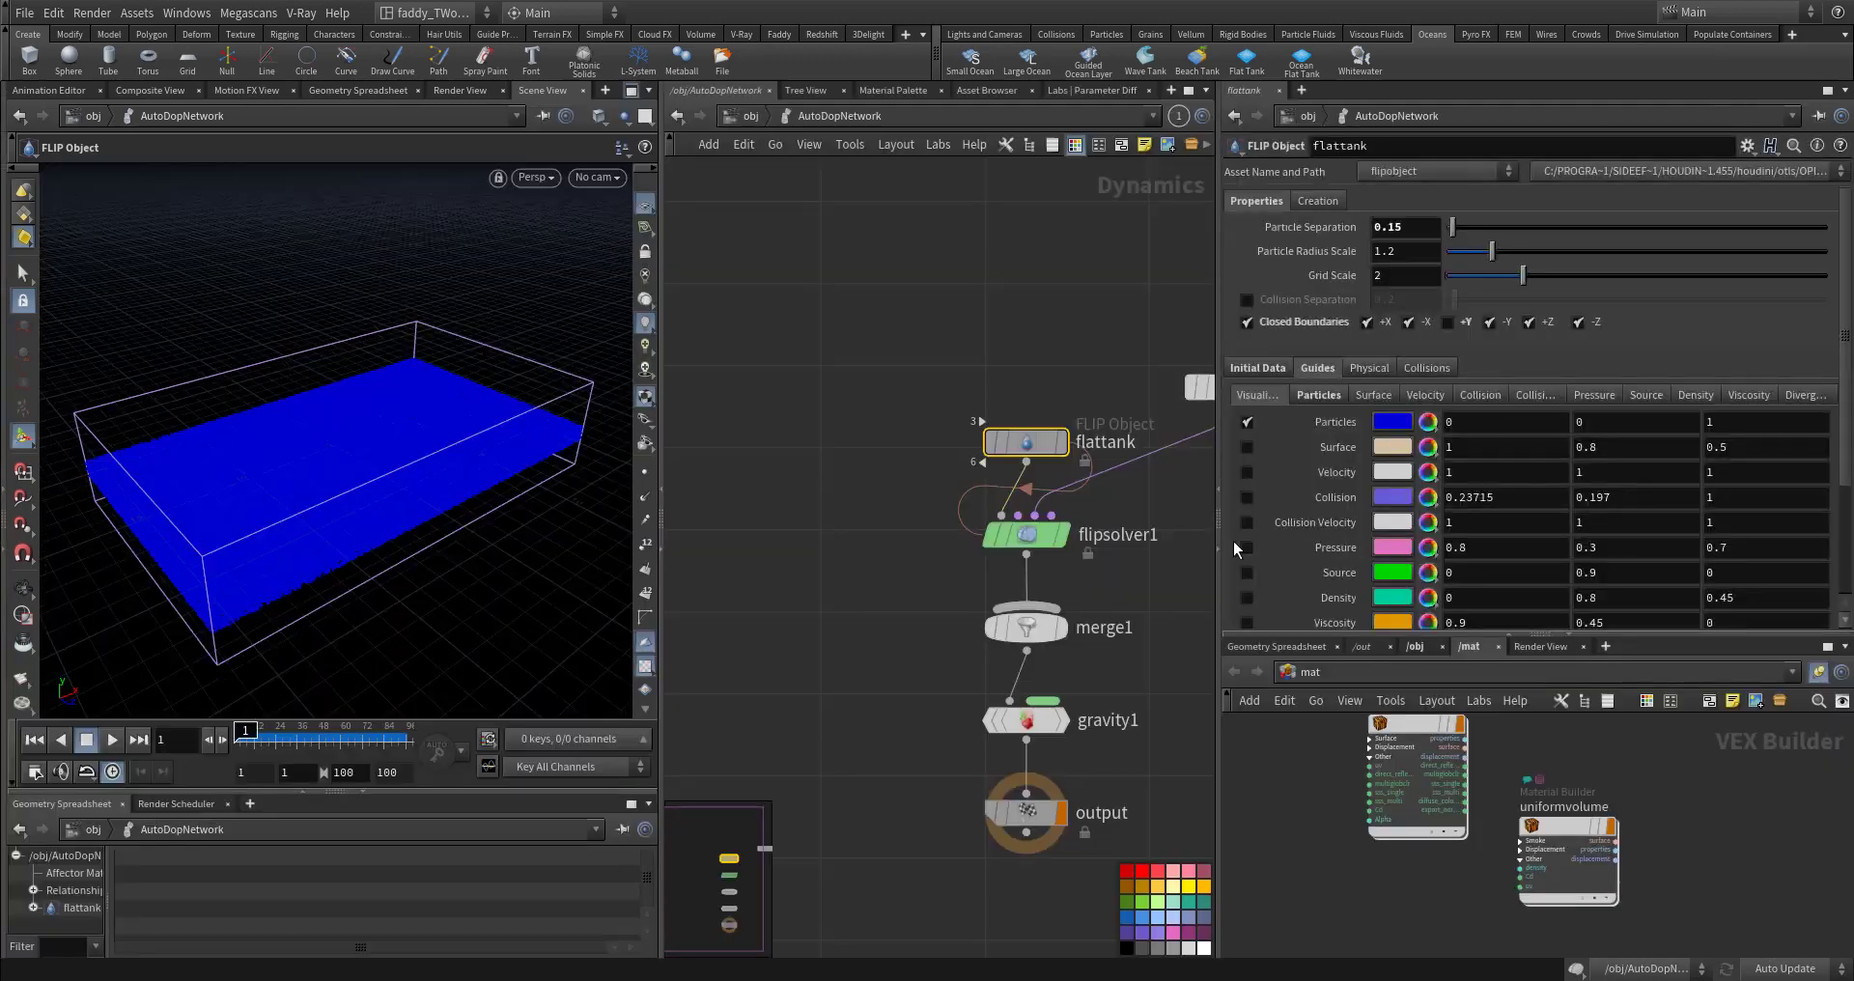
key("1")
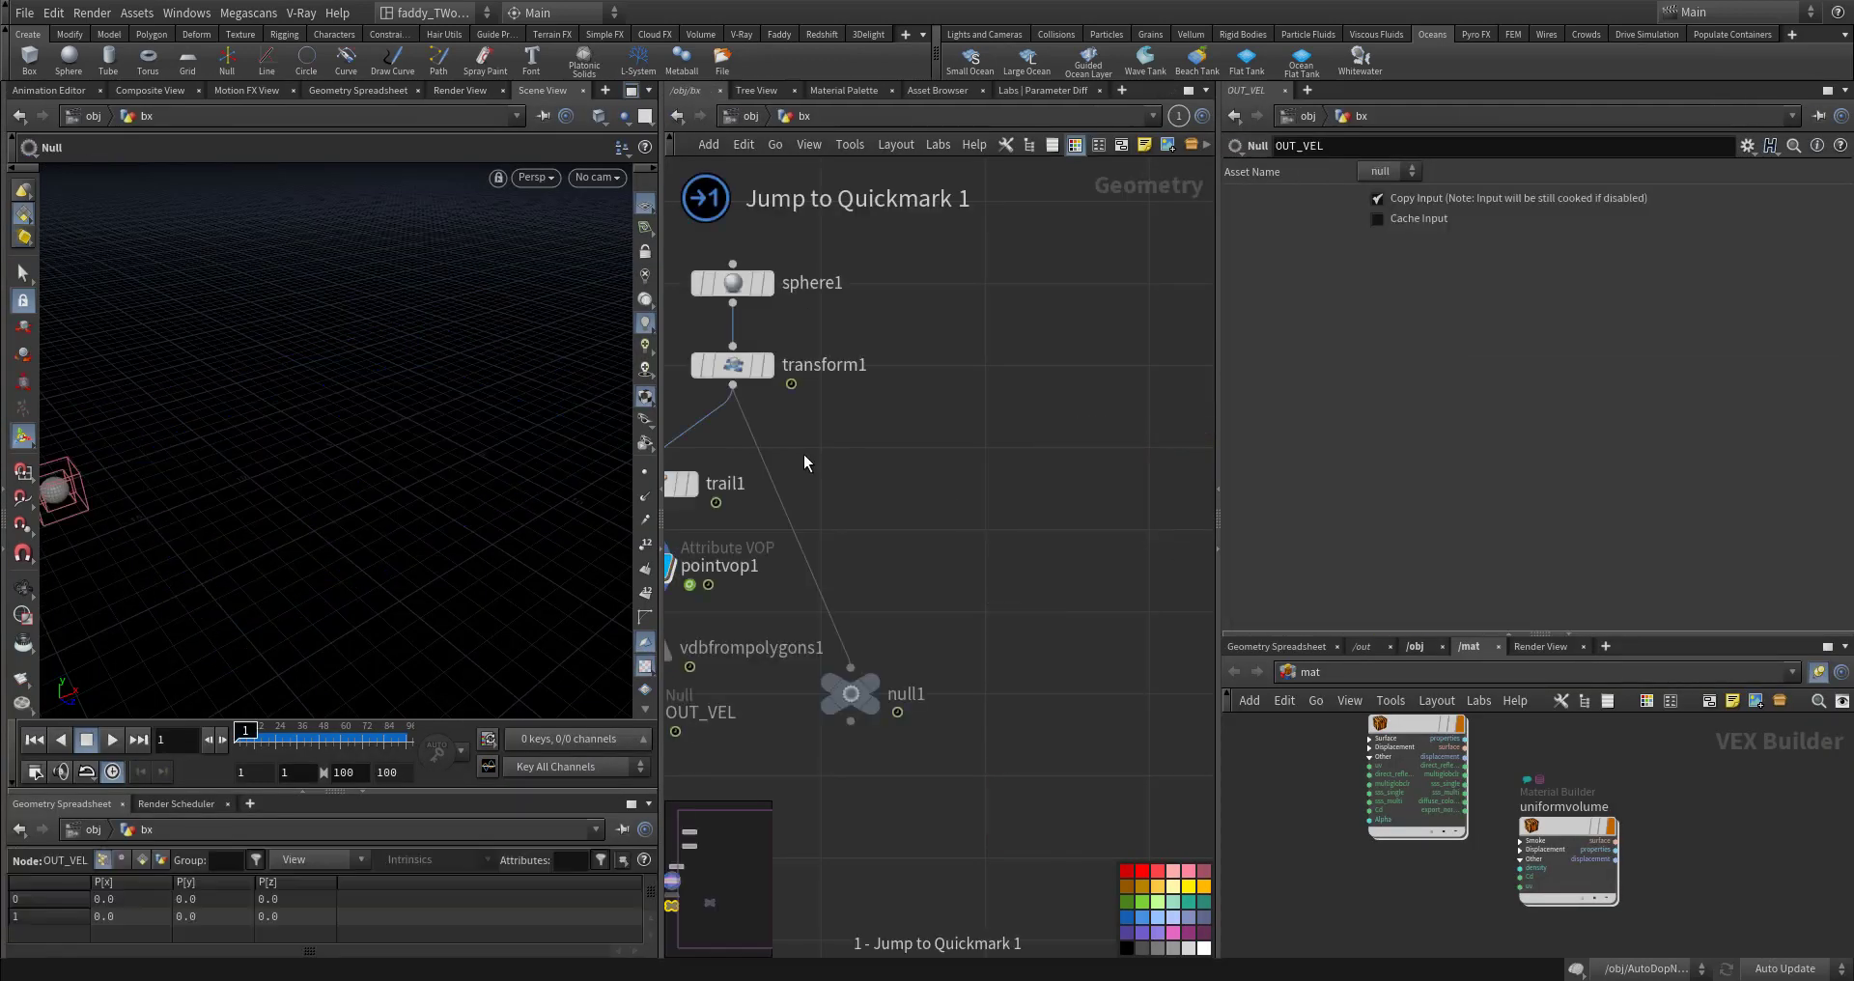
double_click(961, 524)
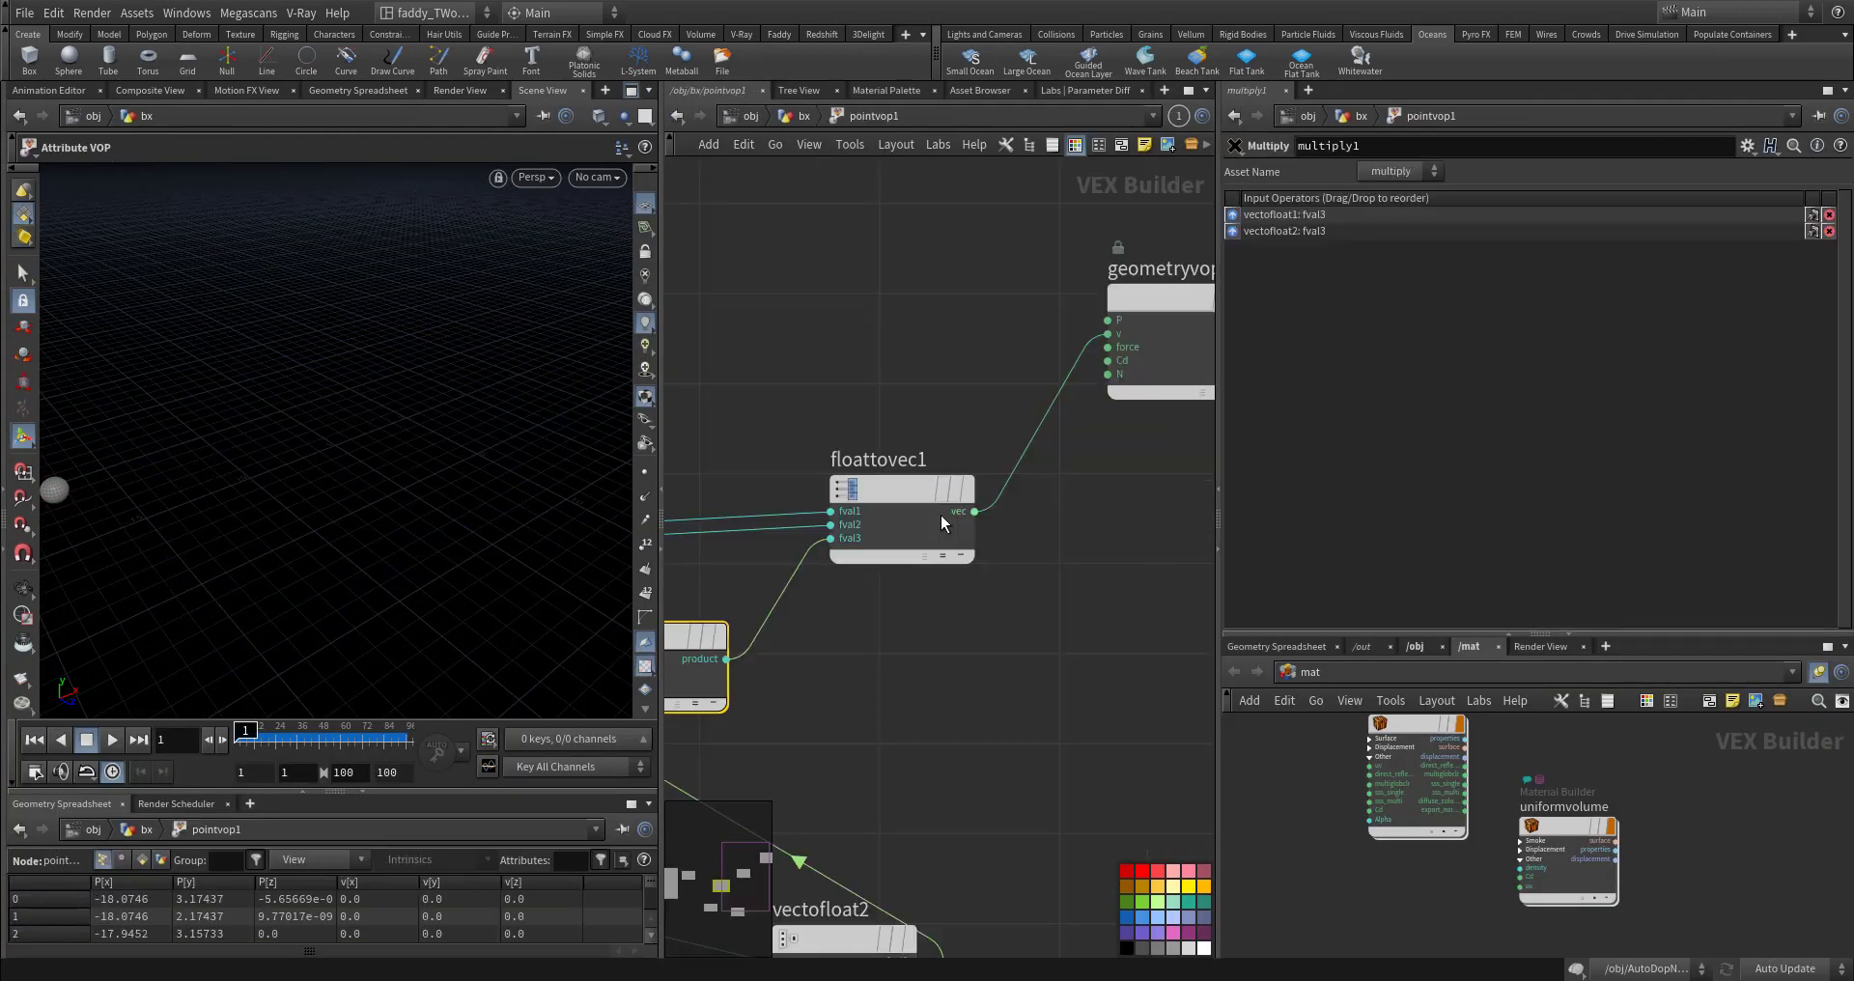
left_click_drag(529, 510, 586, 481, "alt")
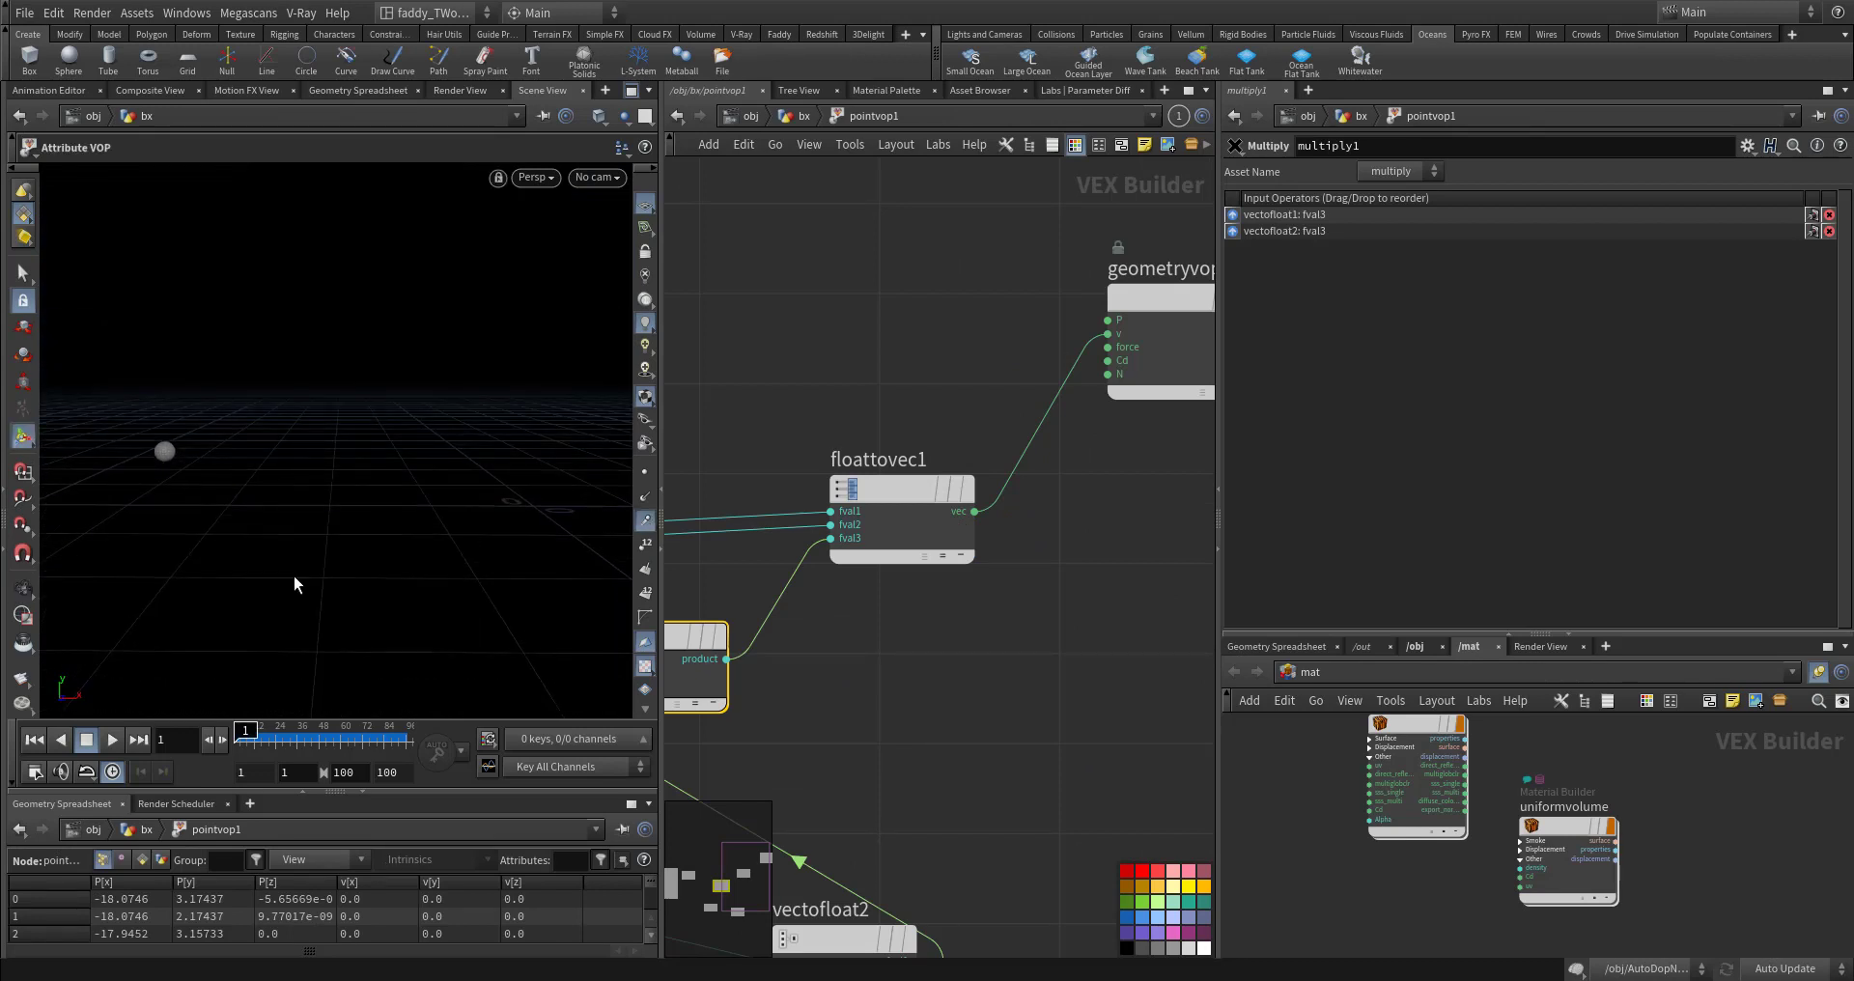
left_click_drag(268, 736, 349, 742)
left_click_drag(406, 530, 381, 530, "alt")
middle_click_drag(381, 530, 344, 590, "alt")
right_click_drag(483, 544, 653, 452, "alt")
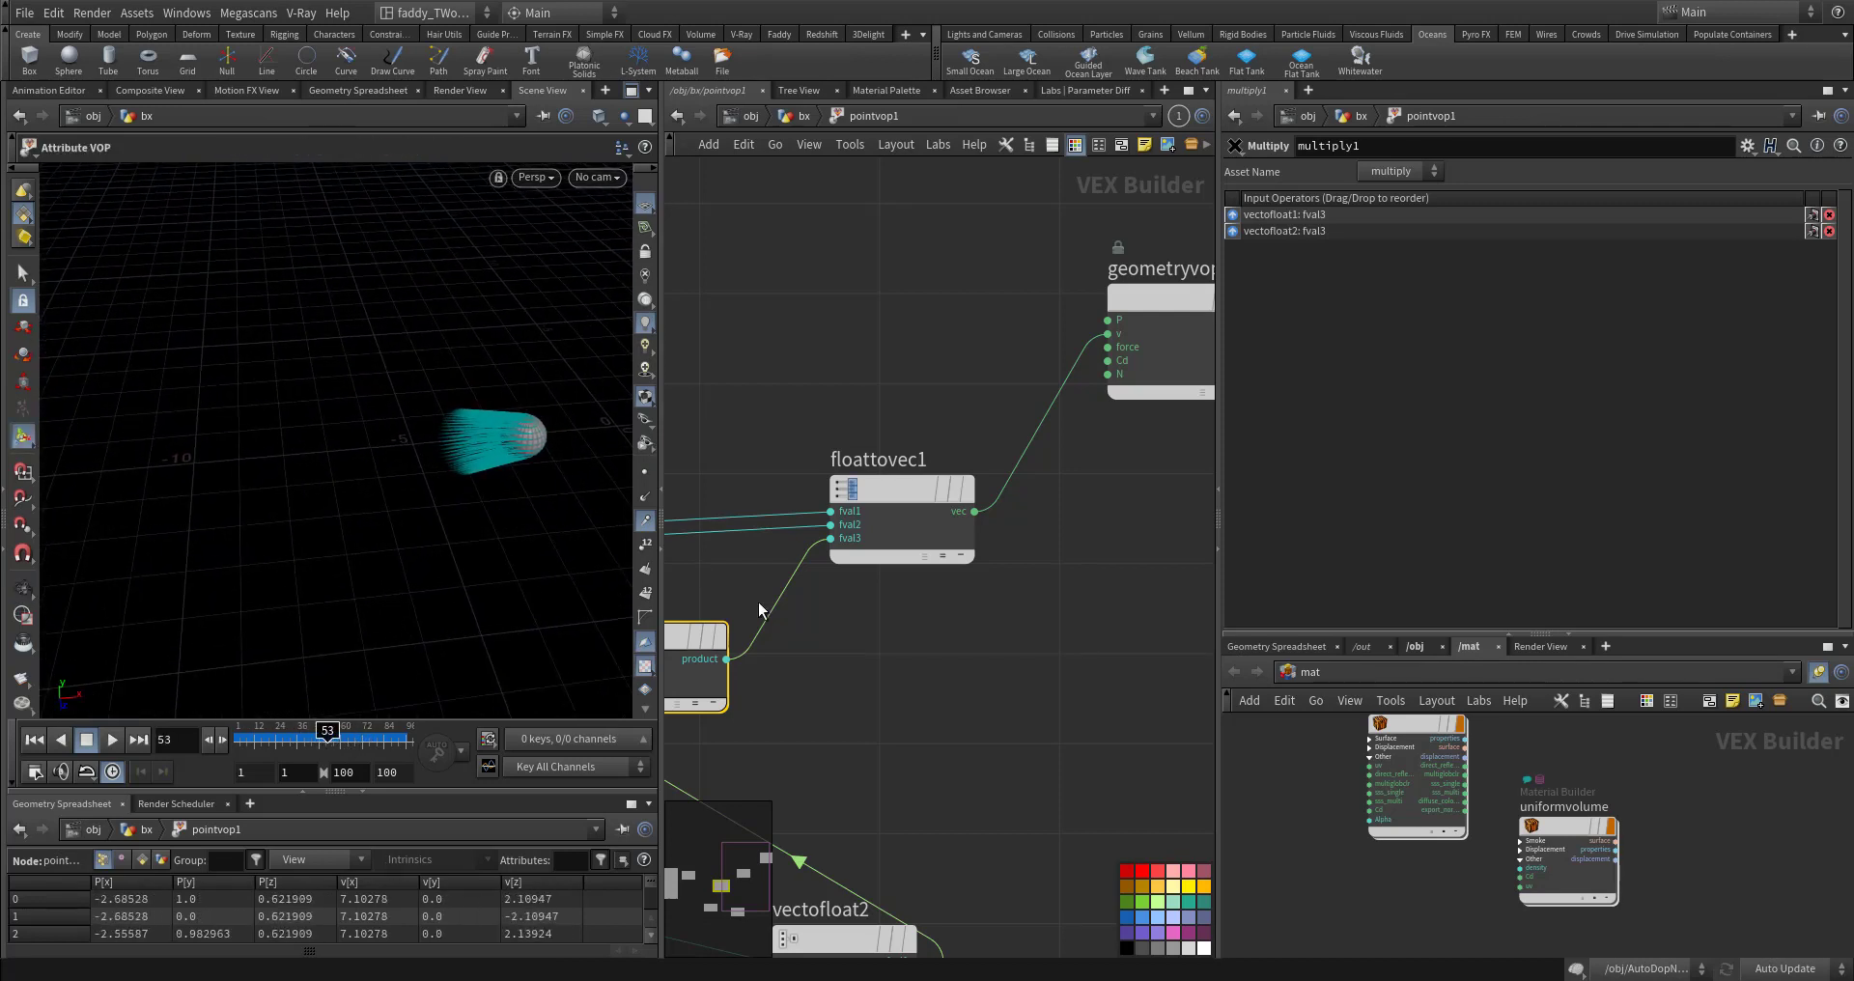
Step: Try connecting multiply1's product to floattovec1's fval2 input, check the sphere's trails at frame 38, and undo the connection
middle_click_drag(899, 722, 1121, 578)
left_click_drag(846, 496, 916, 500)
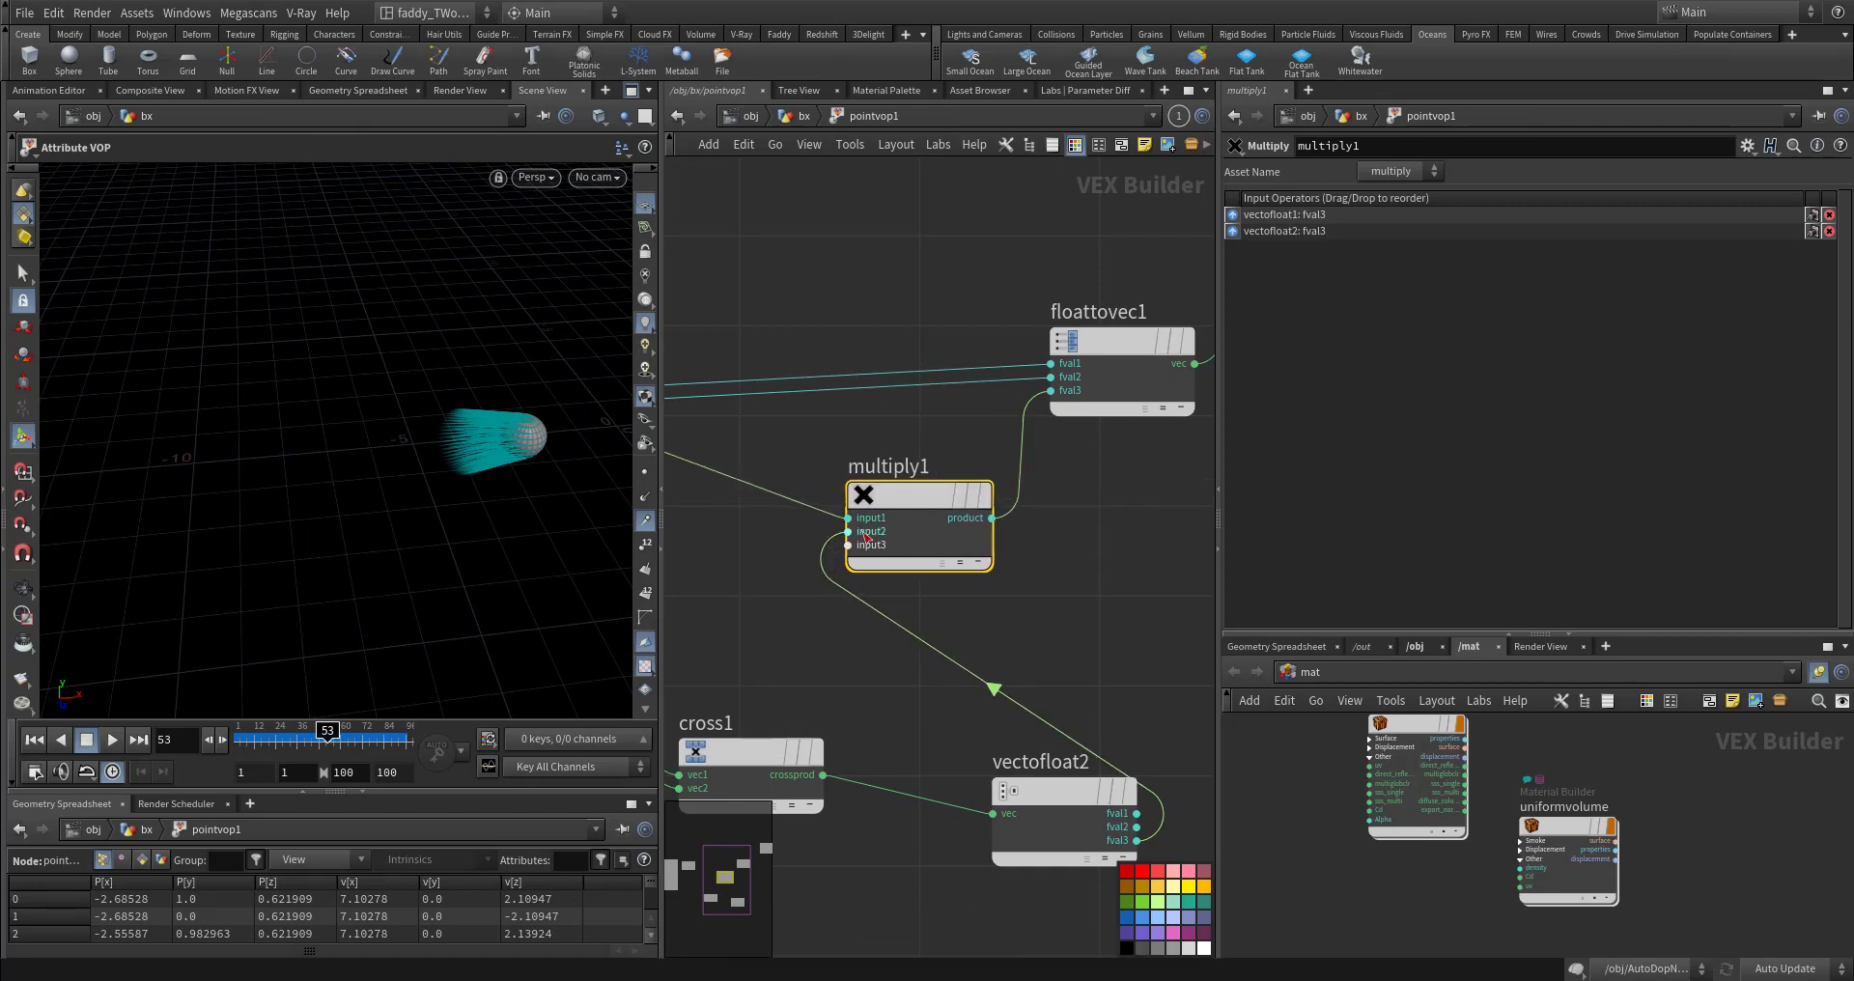
middle_click_drag(1091, 538, 1005, 650)
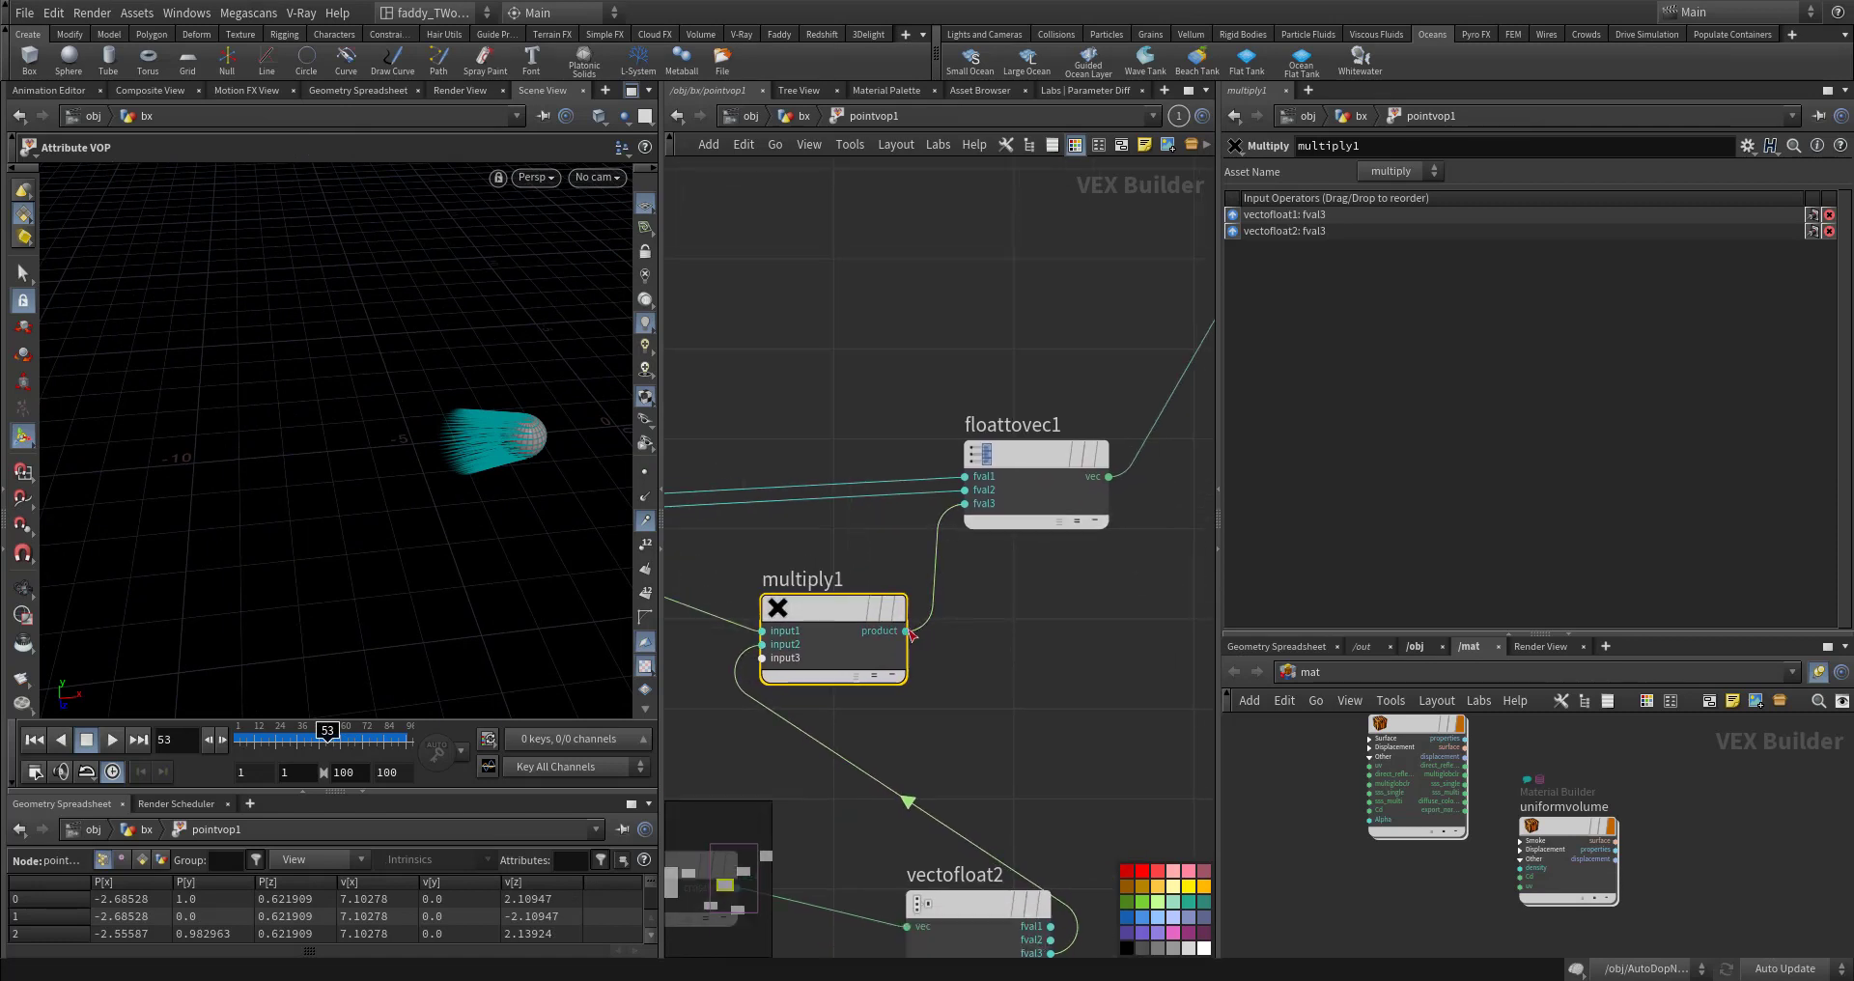
left_click(914, 630)
left_click(950, 487)
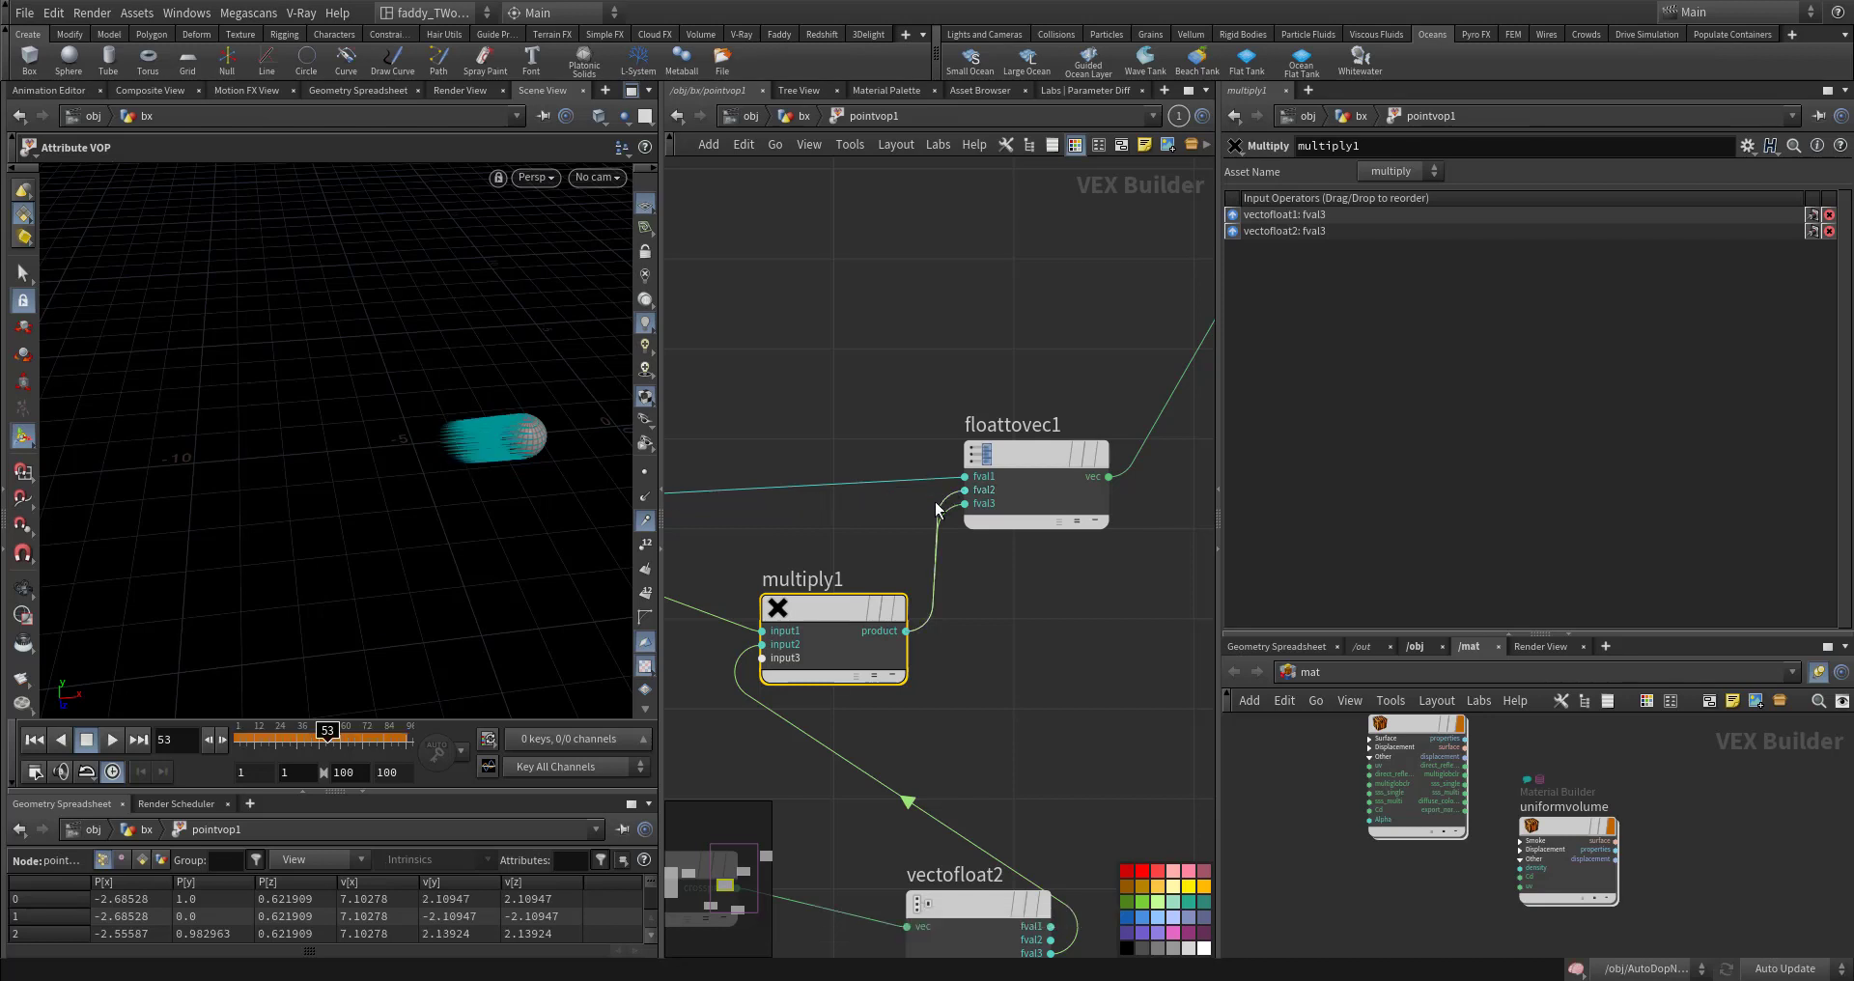
mouse_move(309, 743)
left_mouse_down()
mouse_move(263, 742)
mouse_move(348, 731)
mouse_move(269, 731)
mouse_move(301, 731)
left_mouse_up()
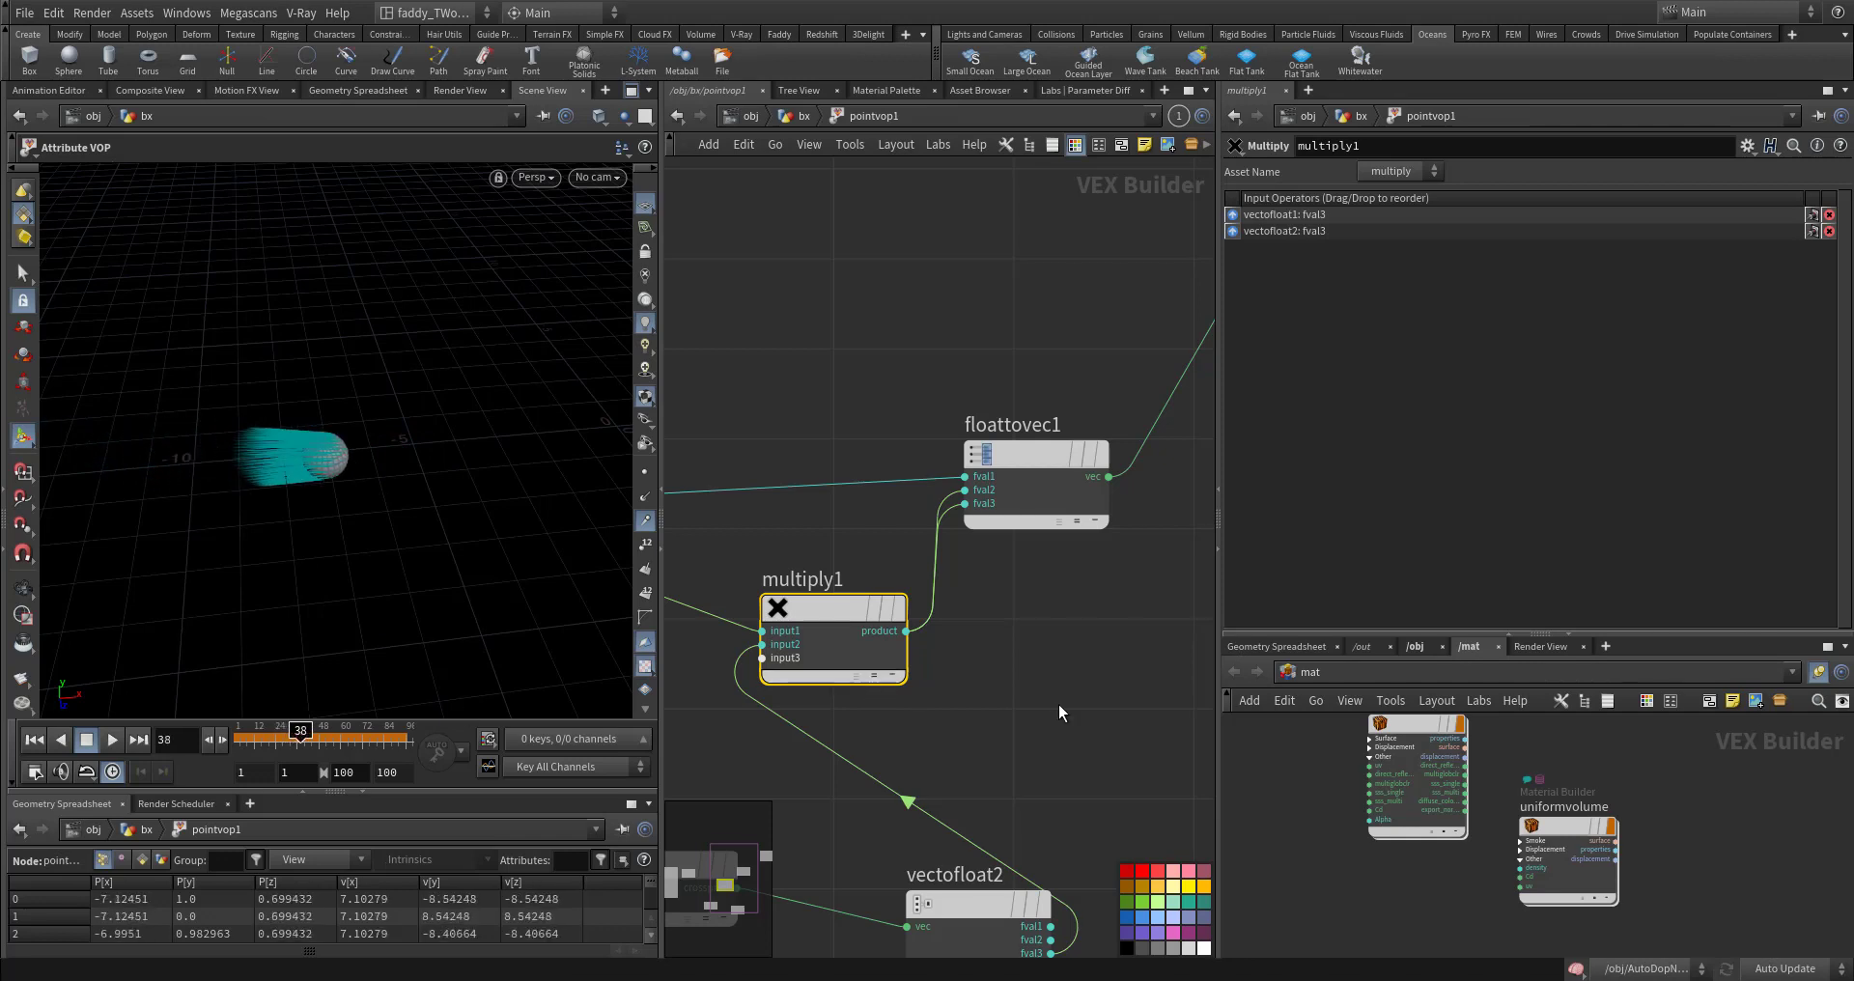
key("ctrl+z")
Step: Try inserting an Anti-Aliased Noise node on the wire from vectofloat2 to multiply1
middle_click_drag(1062, 687, 1118, 645)
key("Tab")
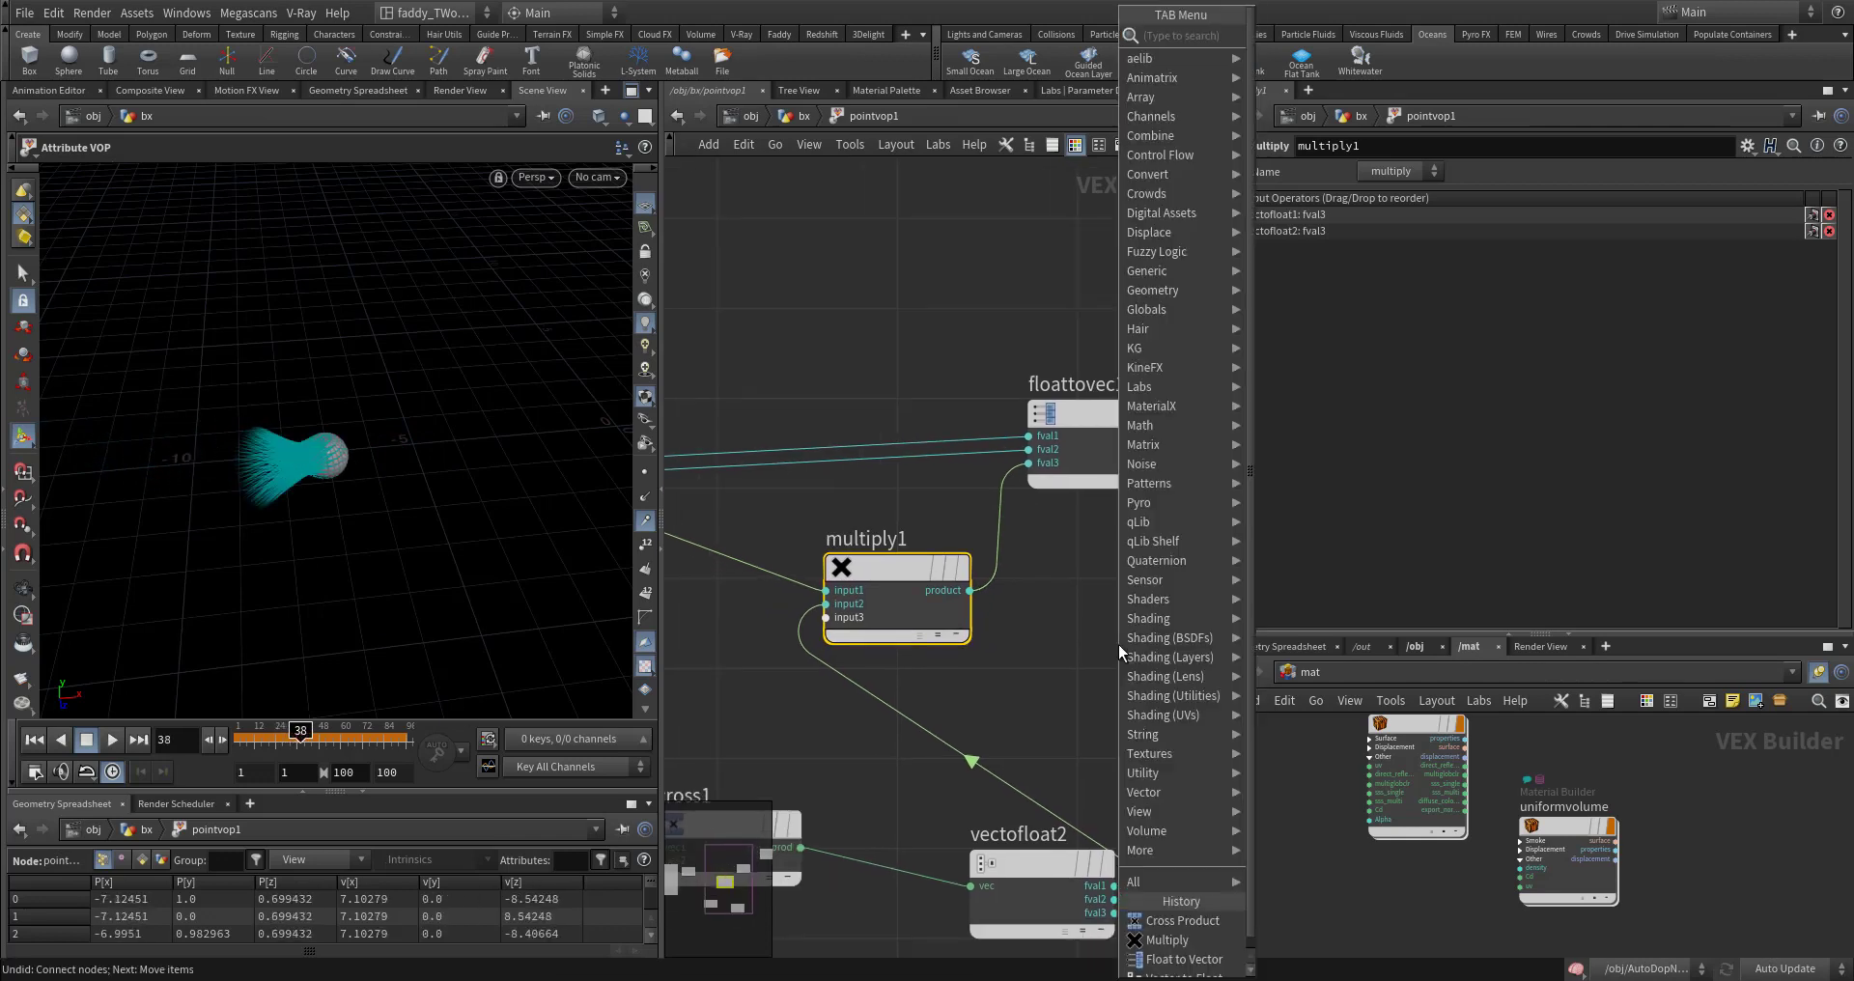
type("aa")
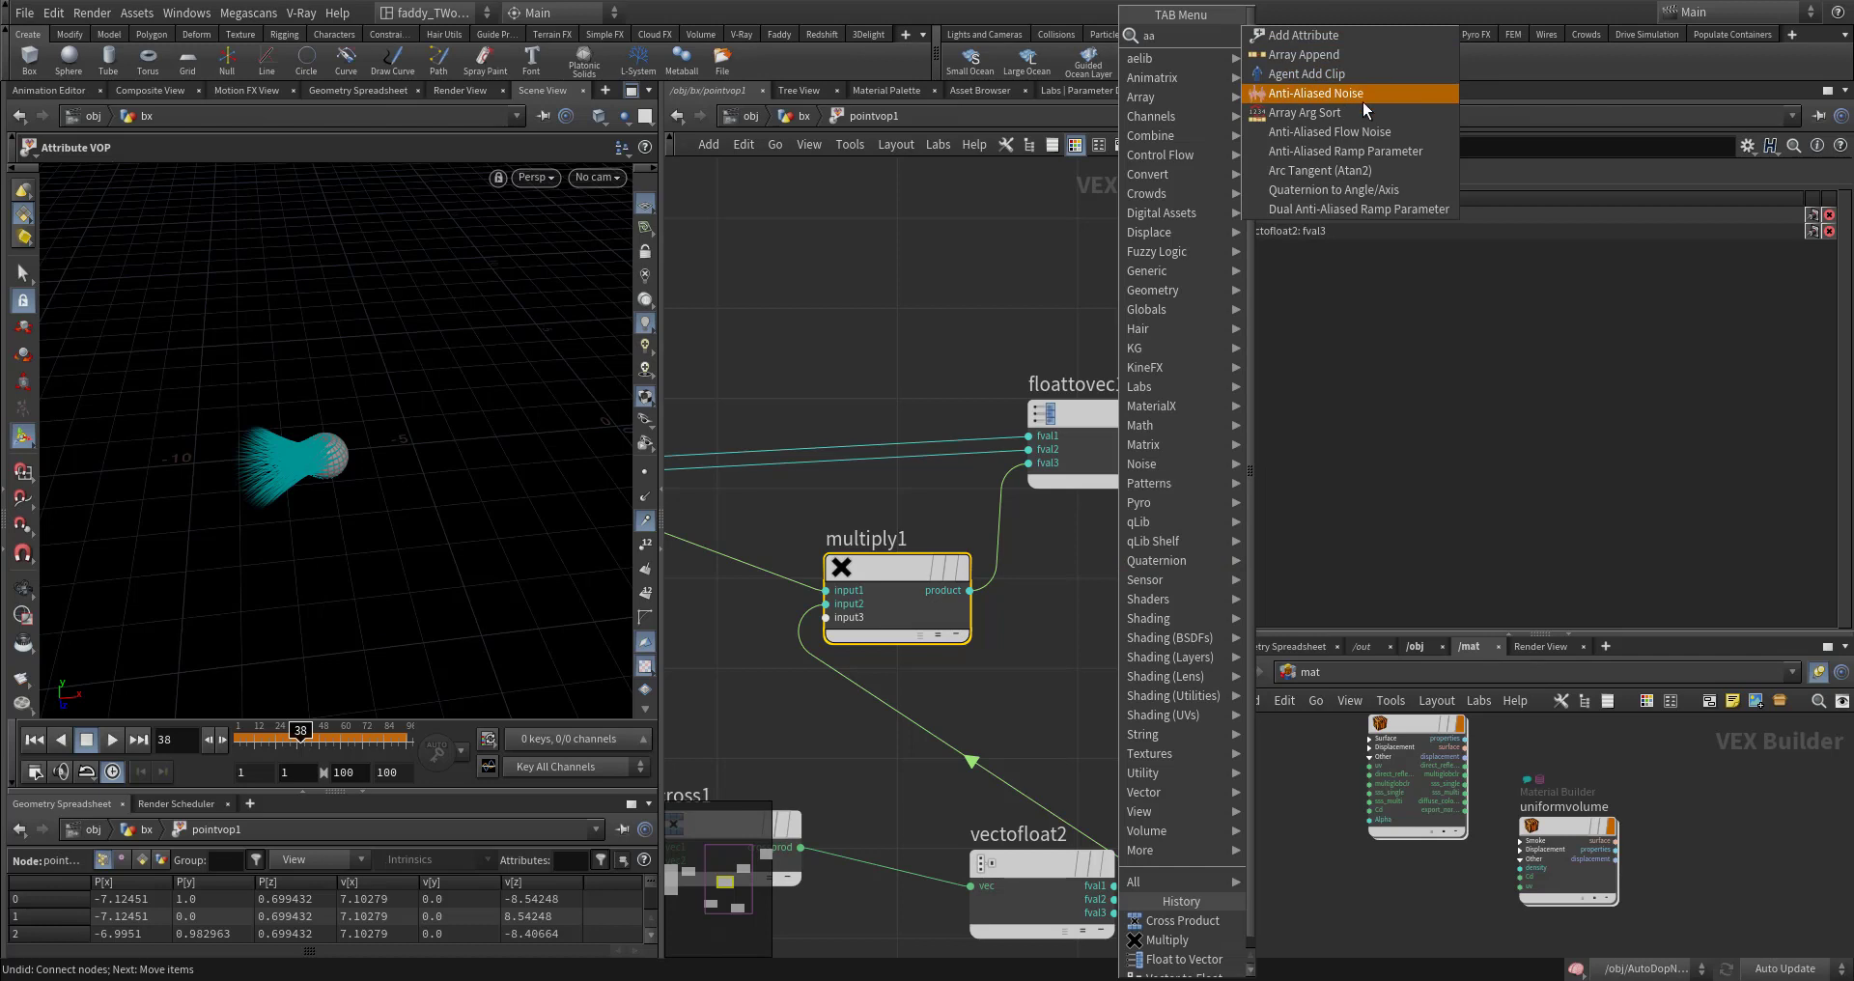
left_click(1363, 96)
middle_click_drag(1079, 645, 1076, 564)
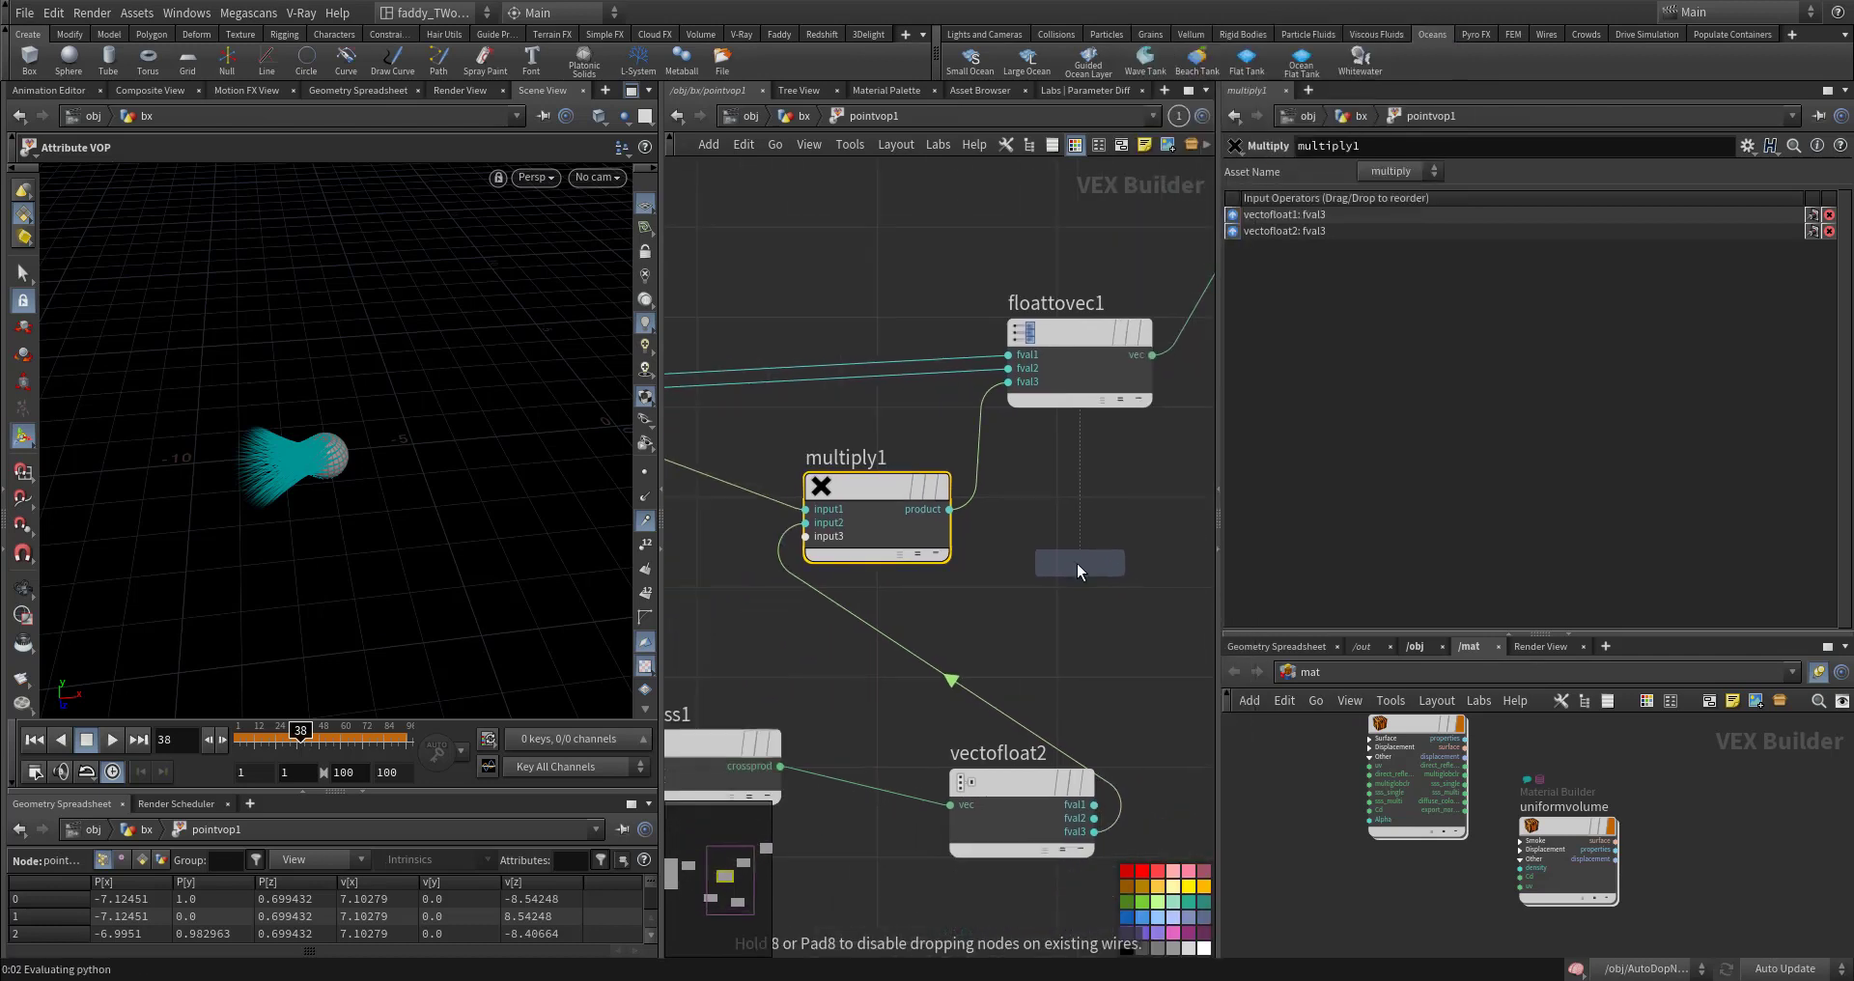
left_click(922, 664)
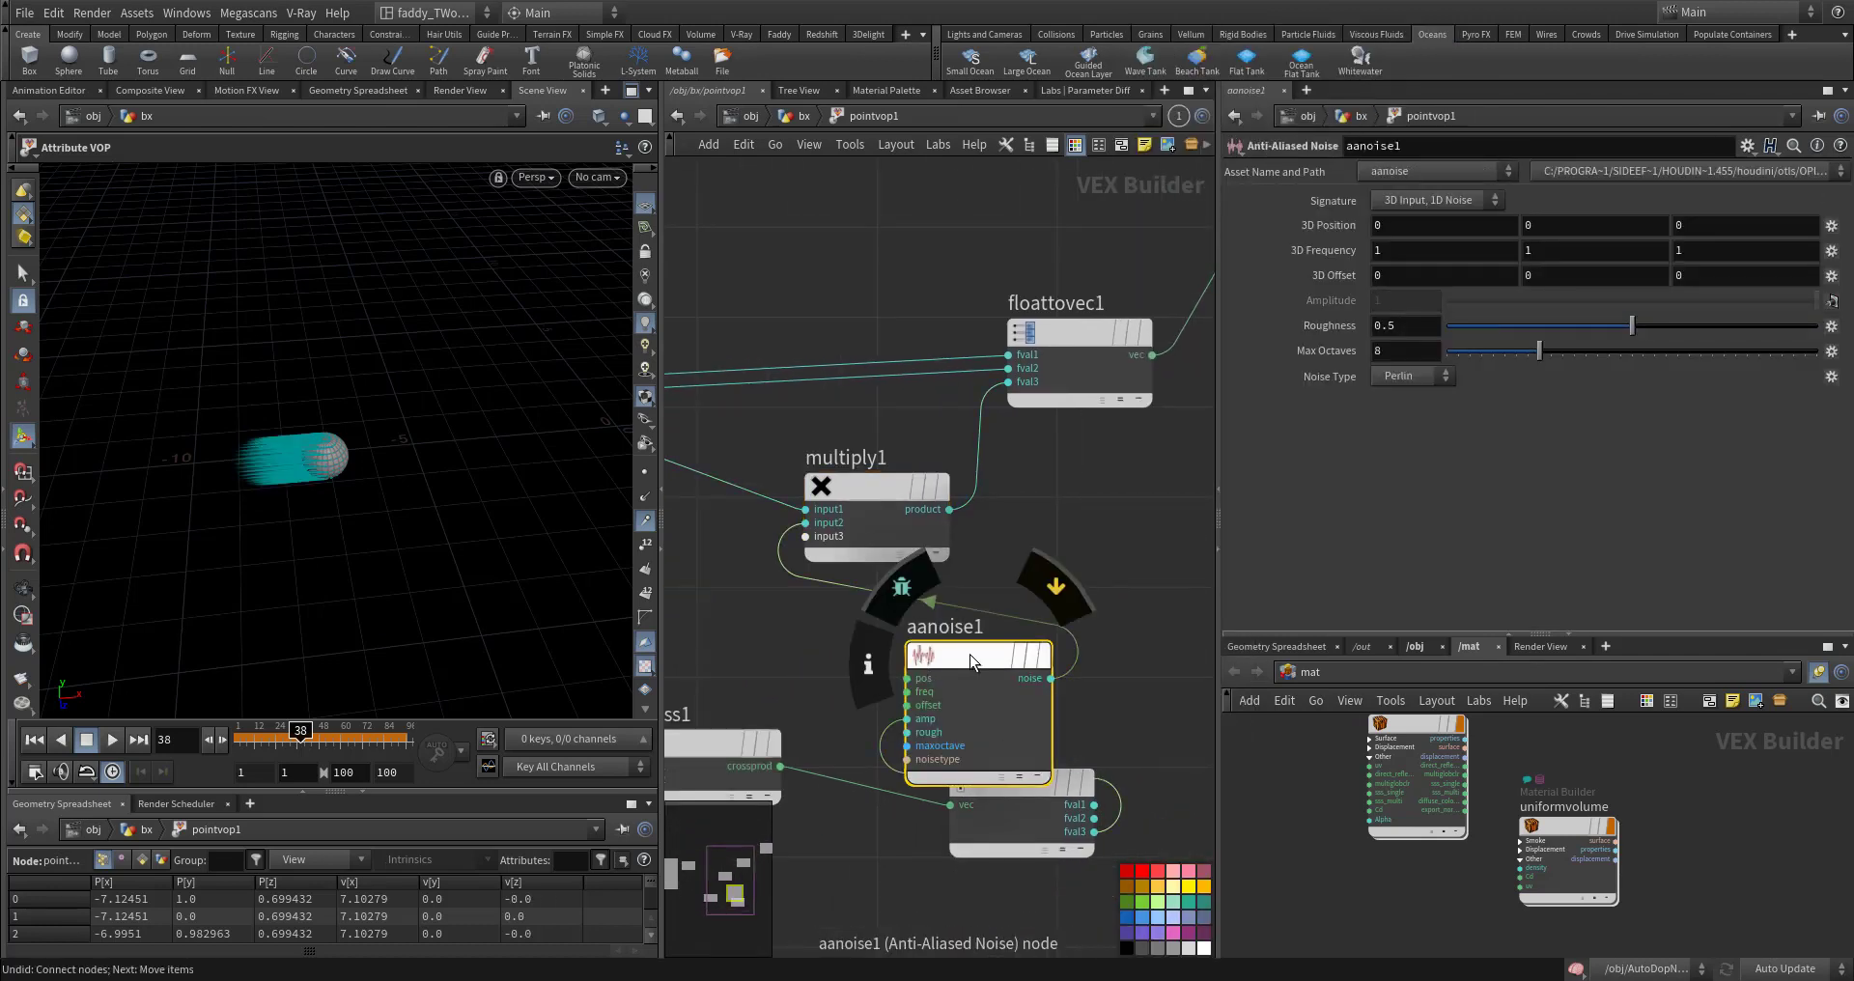
Step: Move the noise node clear of vectofloat2, set its 3D Position to 0.9 and 3D Frequency to 1.3 on all axes, and rewind to frame 1
left_click_drag(972, 661, 1062, 621)
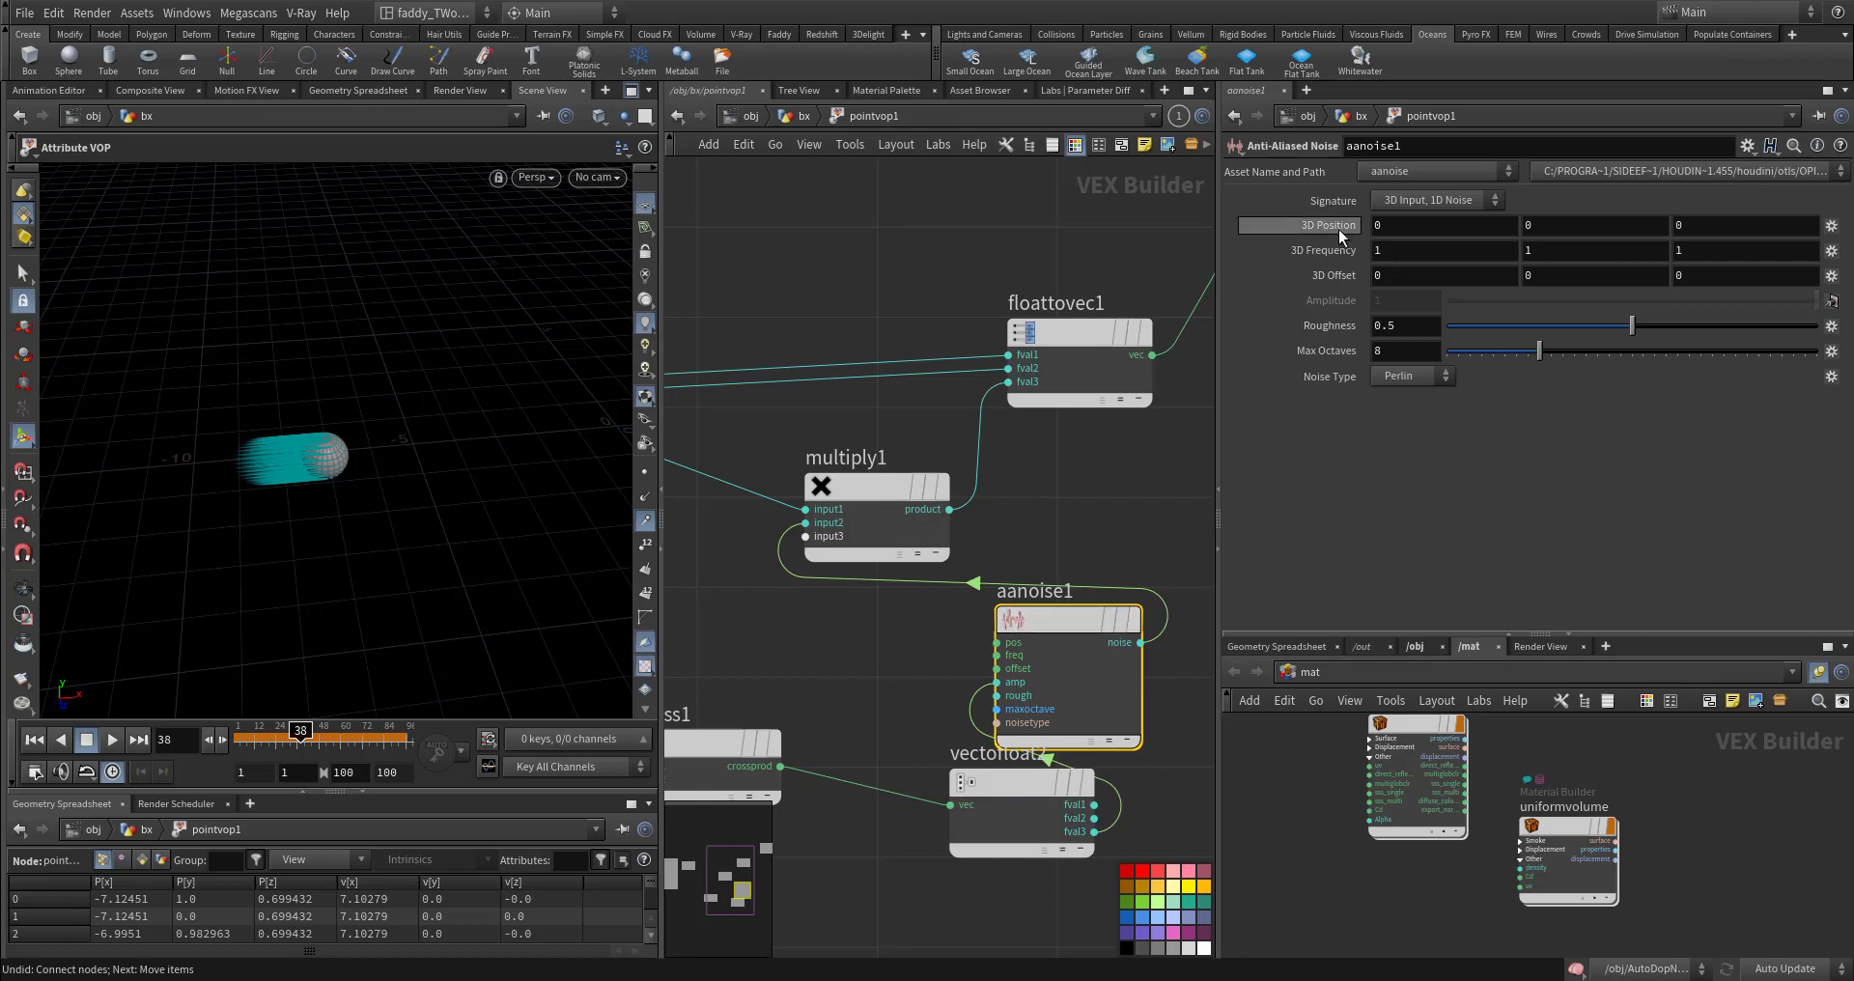
middle_click_drag(1338, 228, 1292, 259)
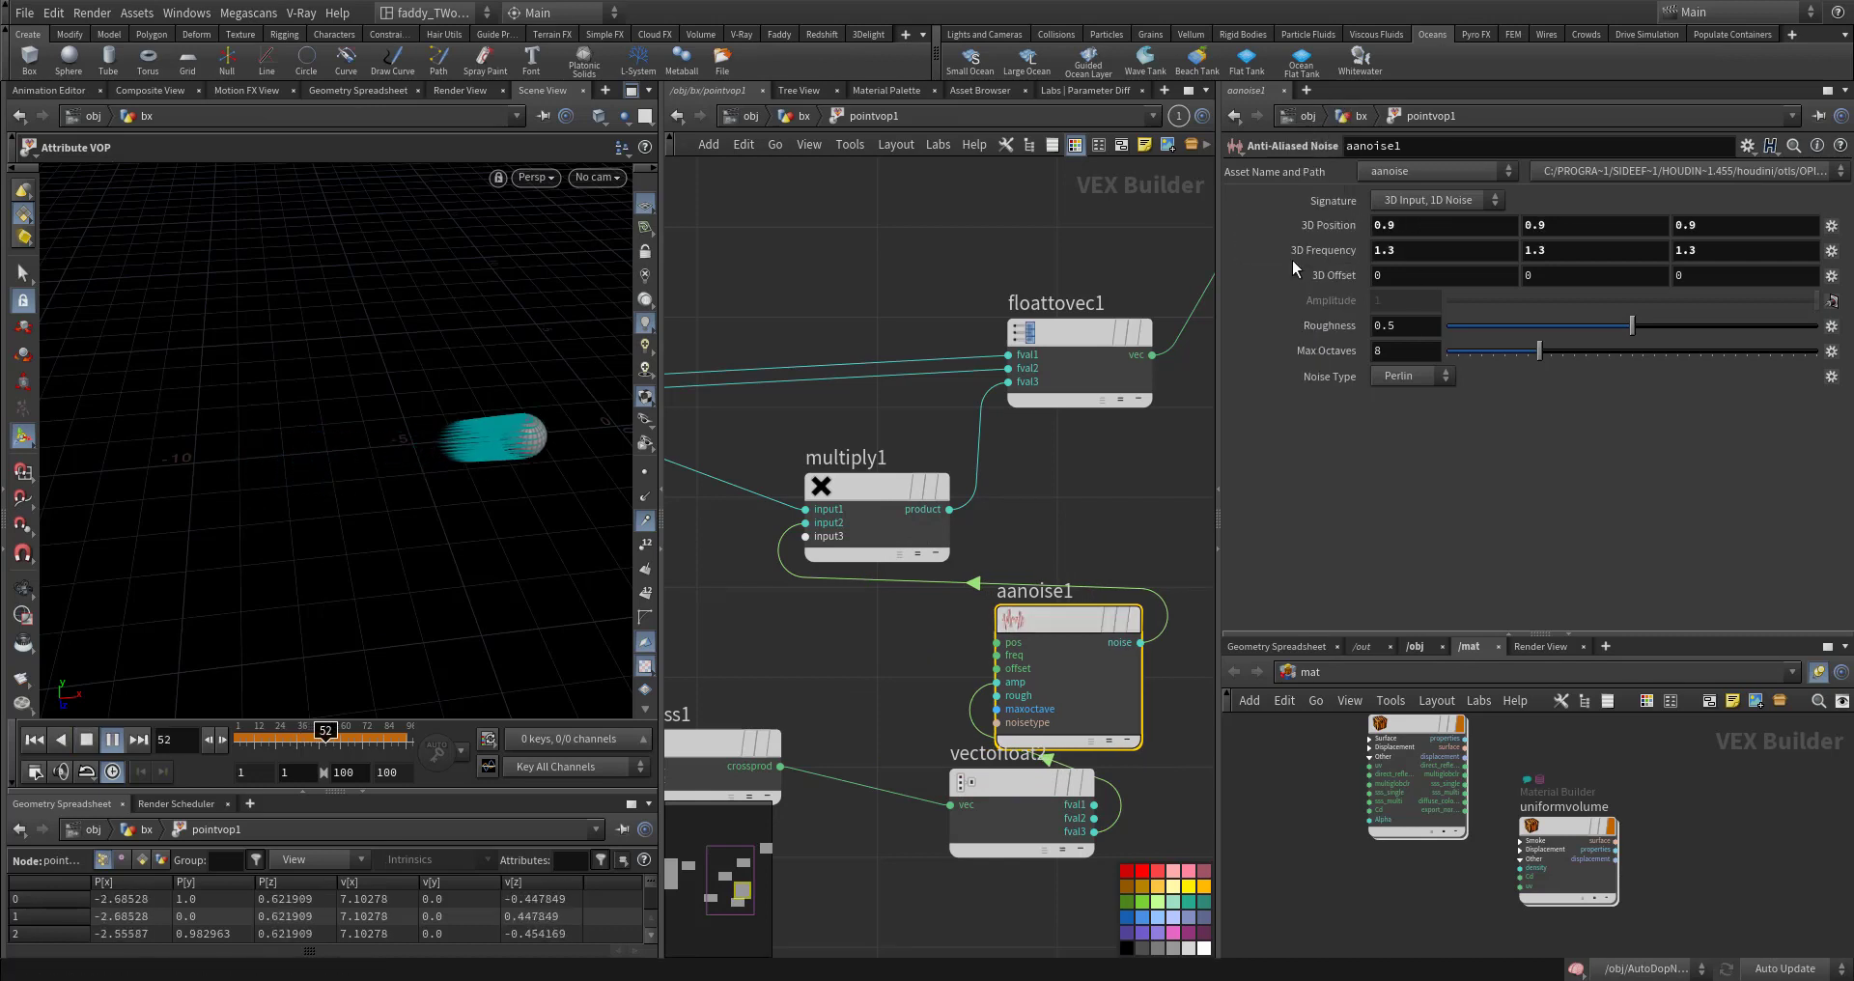
key("ctrl+Up")
Step: Delete cross1, vectofloat2, aanoise1 and multiply1 so that vectofloat1 feeds floattovec1 directly
scroll(878, 656, "down", 4)
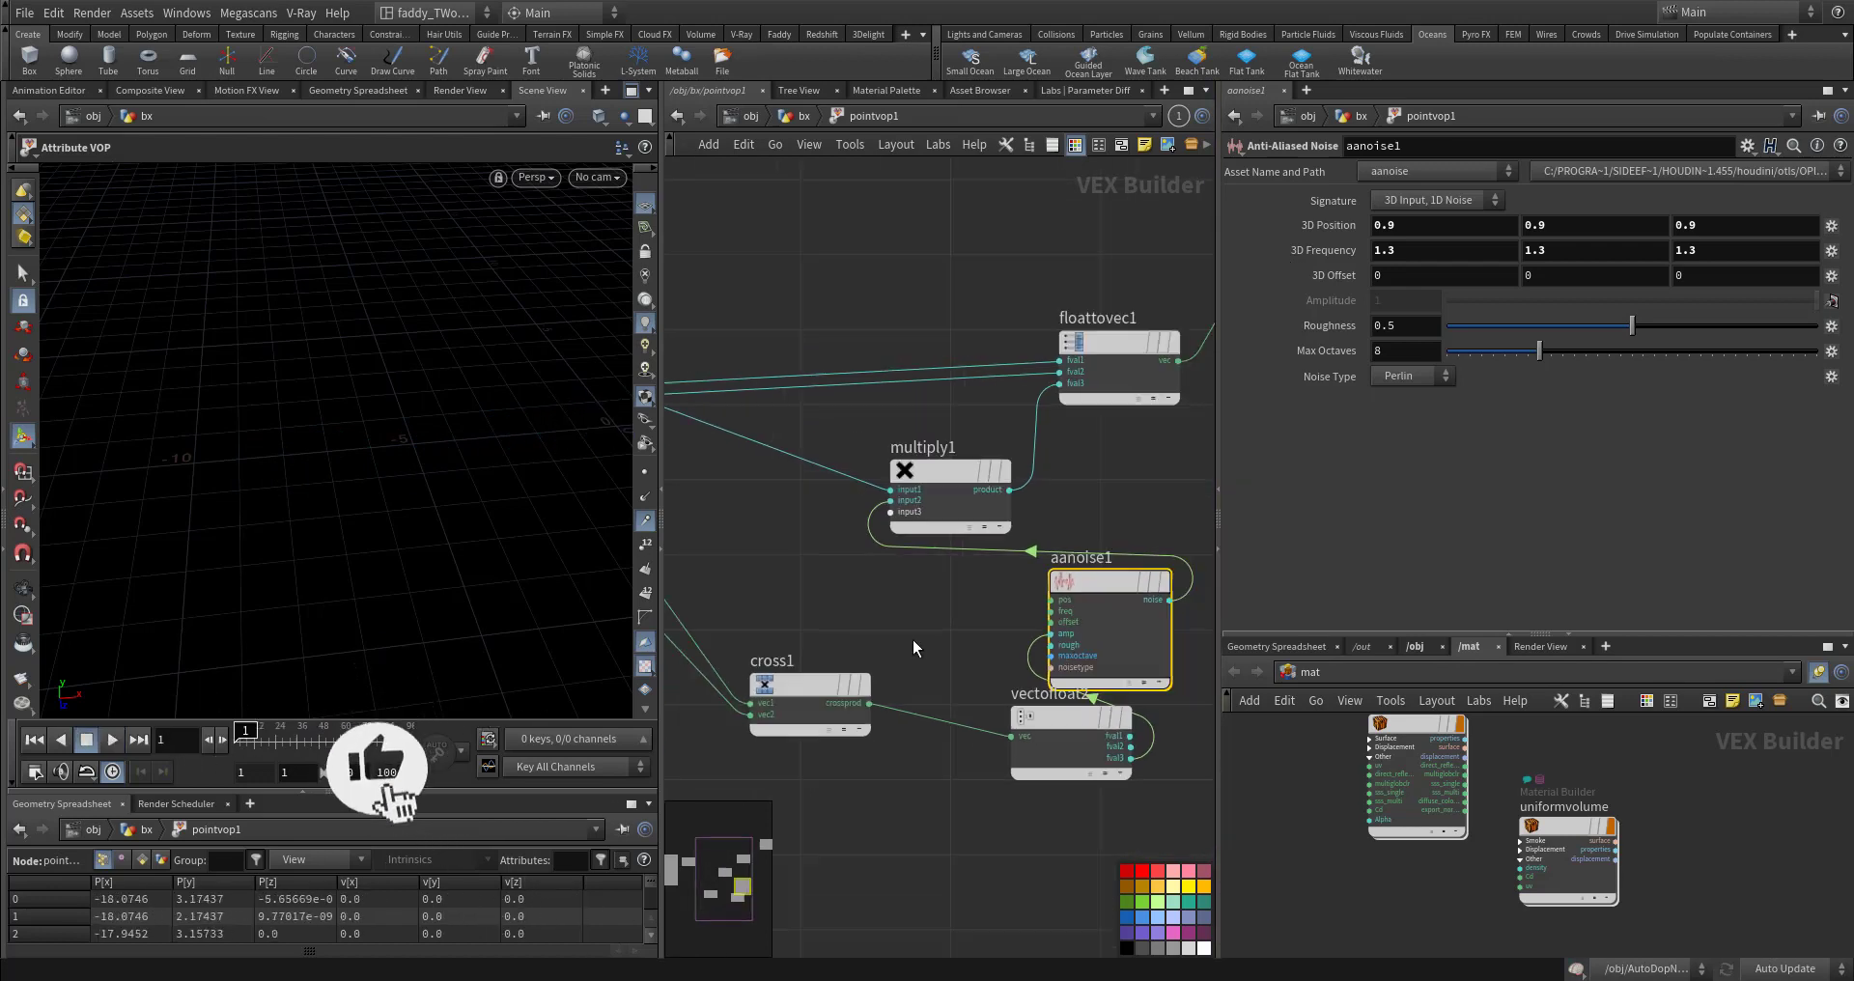
left_click_drag(1125, 774, 832, 626)
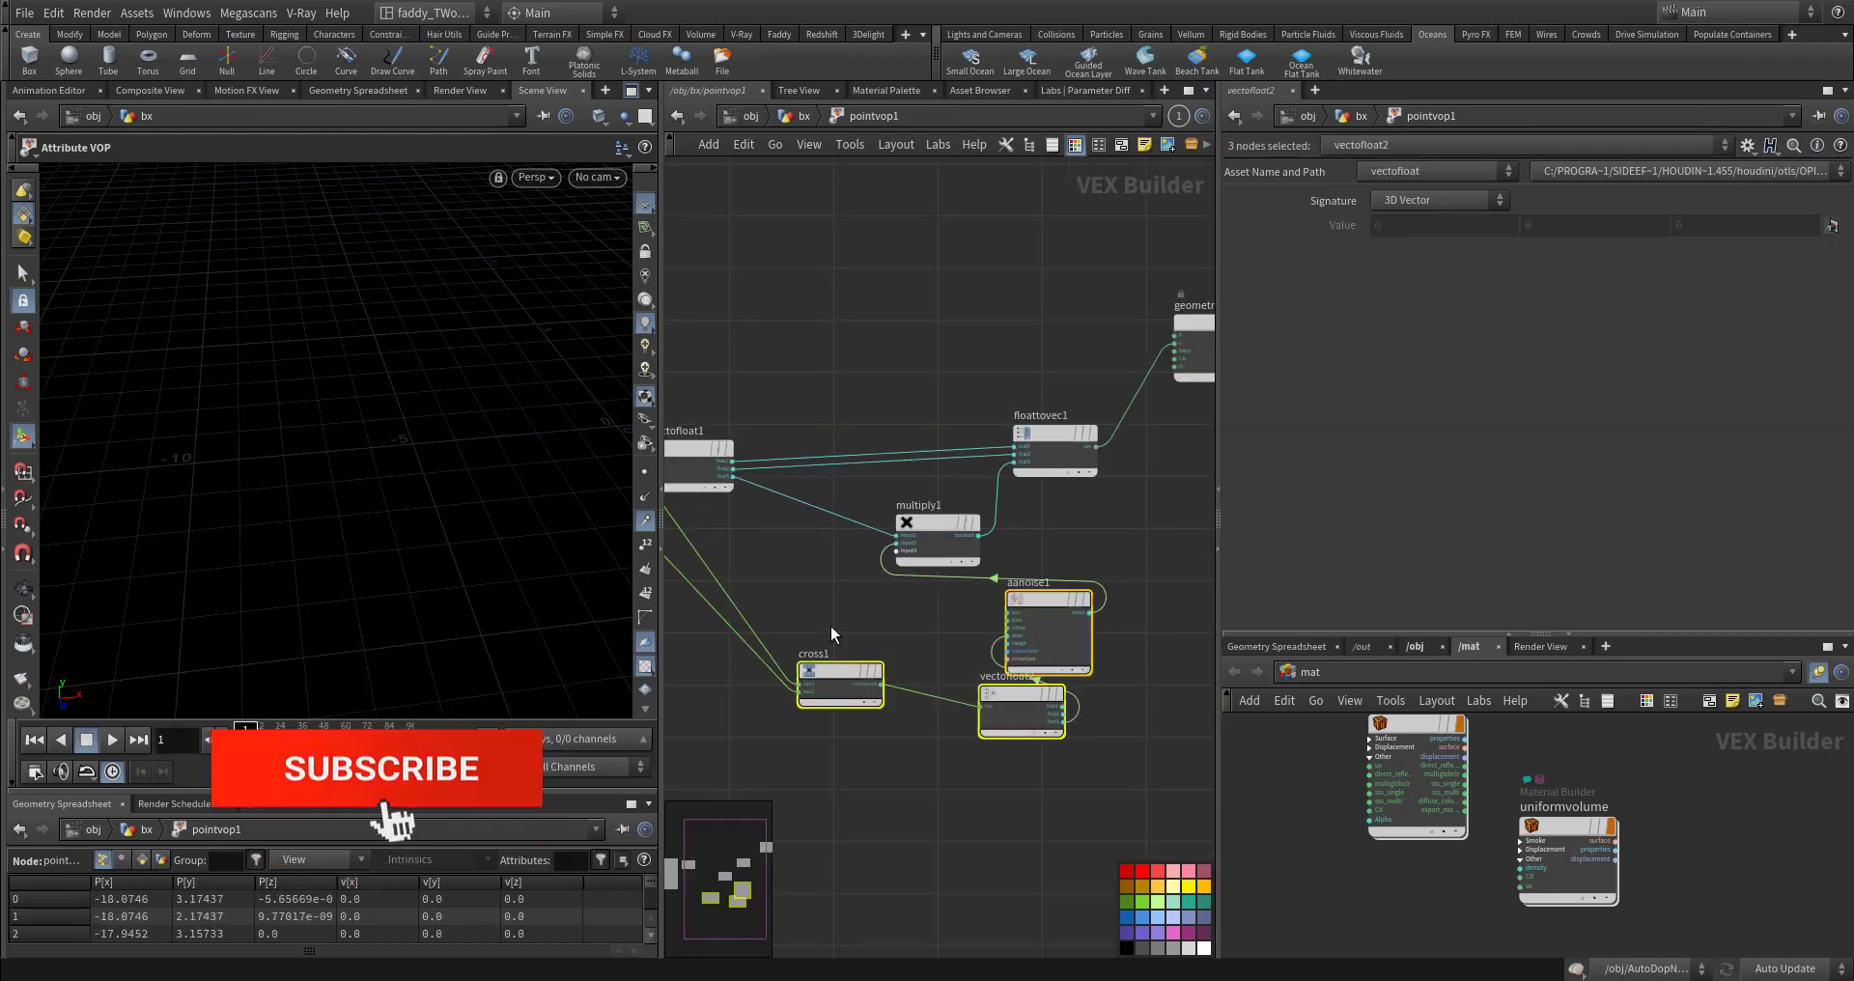
key("Delete")
middle_click_drag(945, 587, 1007, 722)
left_click(875, 674)
left_click(906, 716)
scroll(900, 714, "up", 3)
key("Delete")
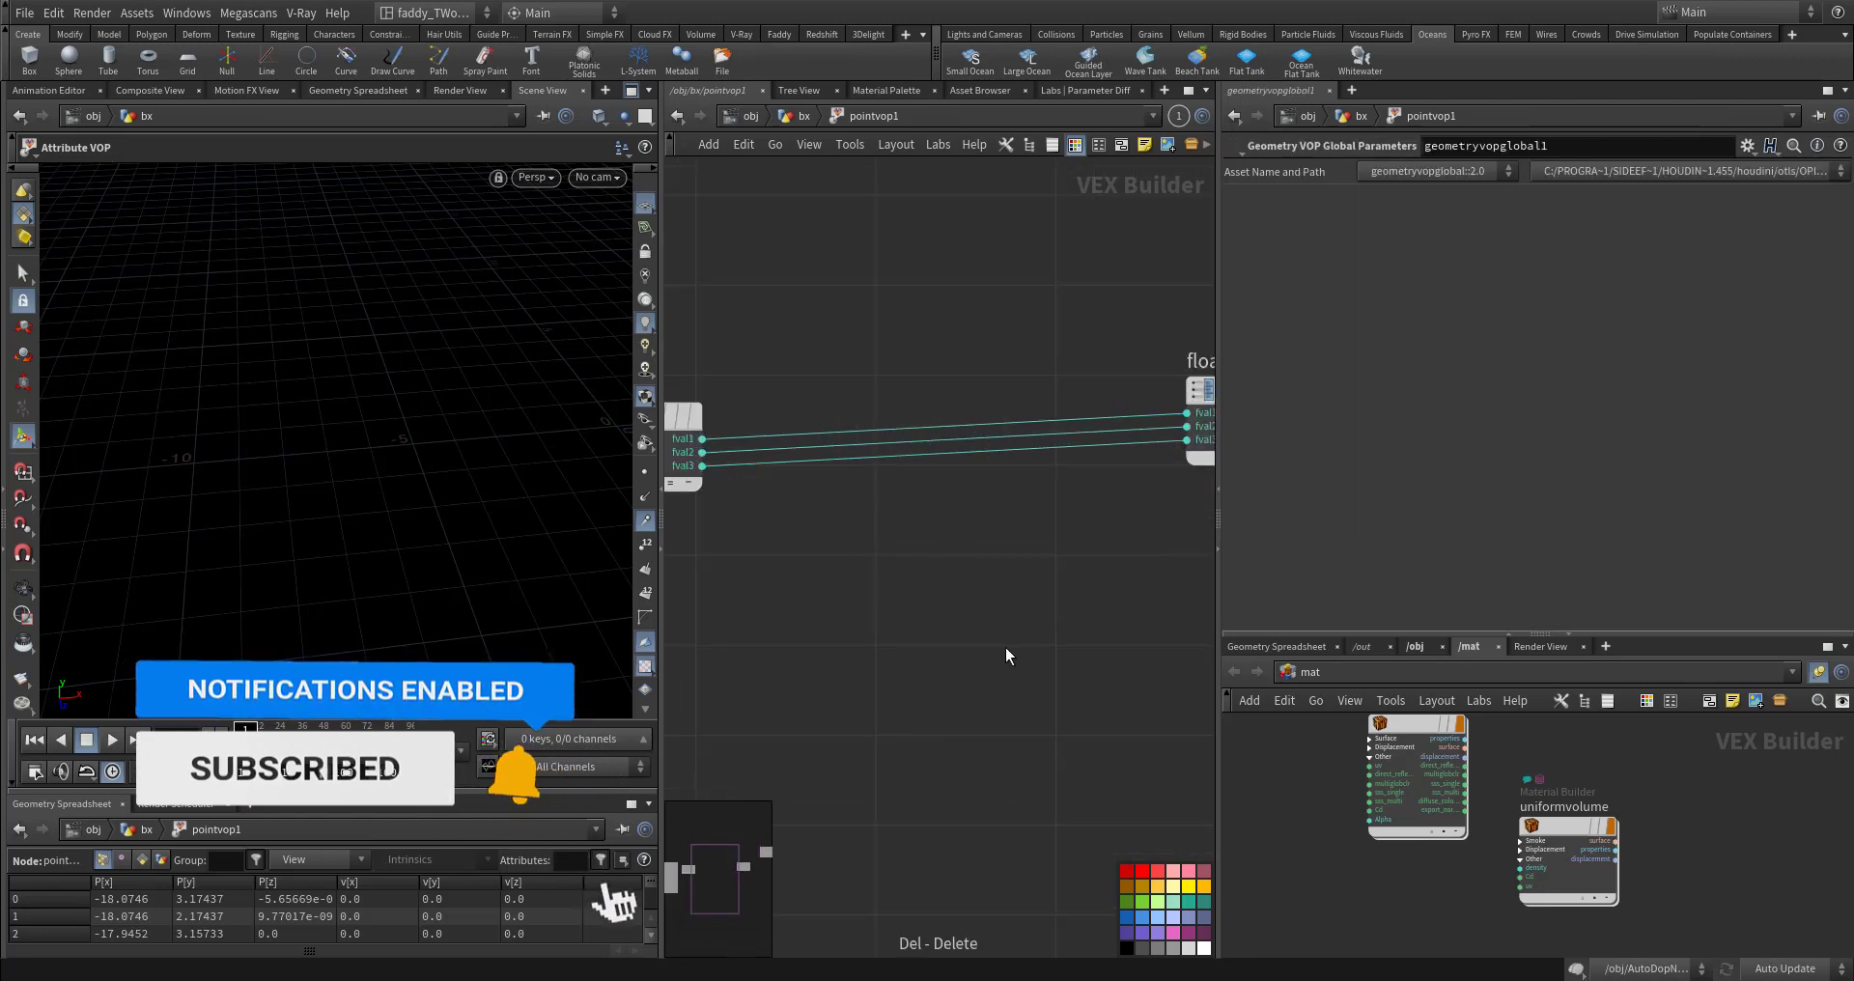
Step: Insert an Anti-Aliased Noise node on the fval3 wire between vectofloat1 and floattovec1, placed below the wires
middle_click_drag(954, 515, 925, 577)
key("Tab")
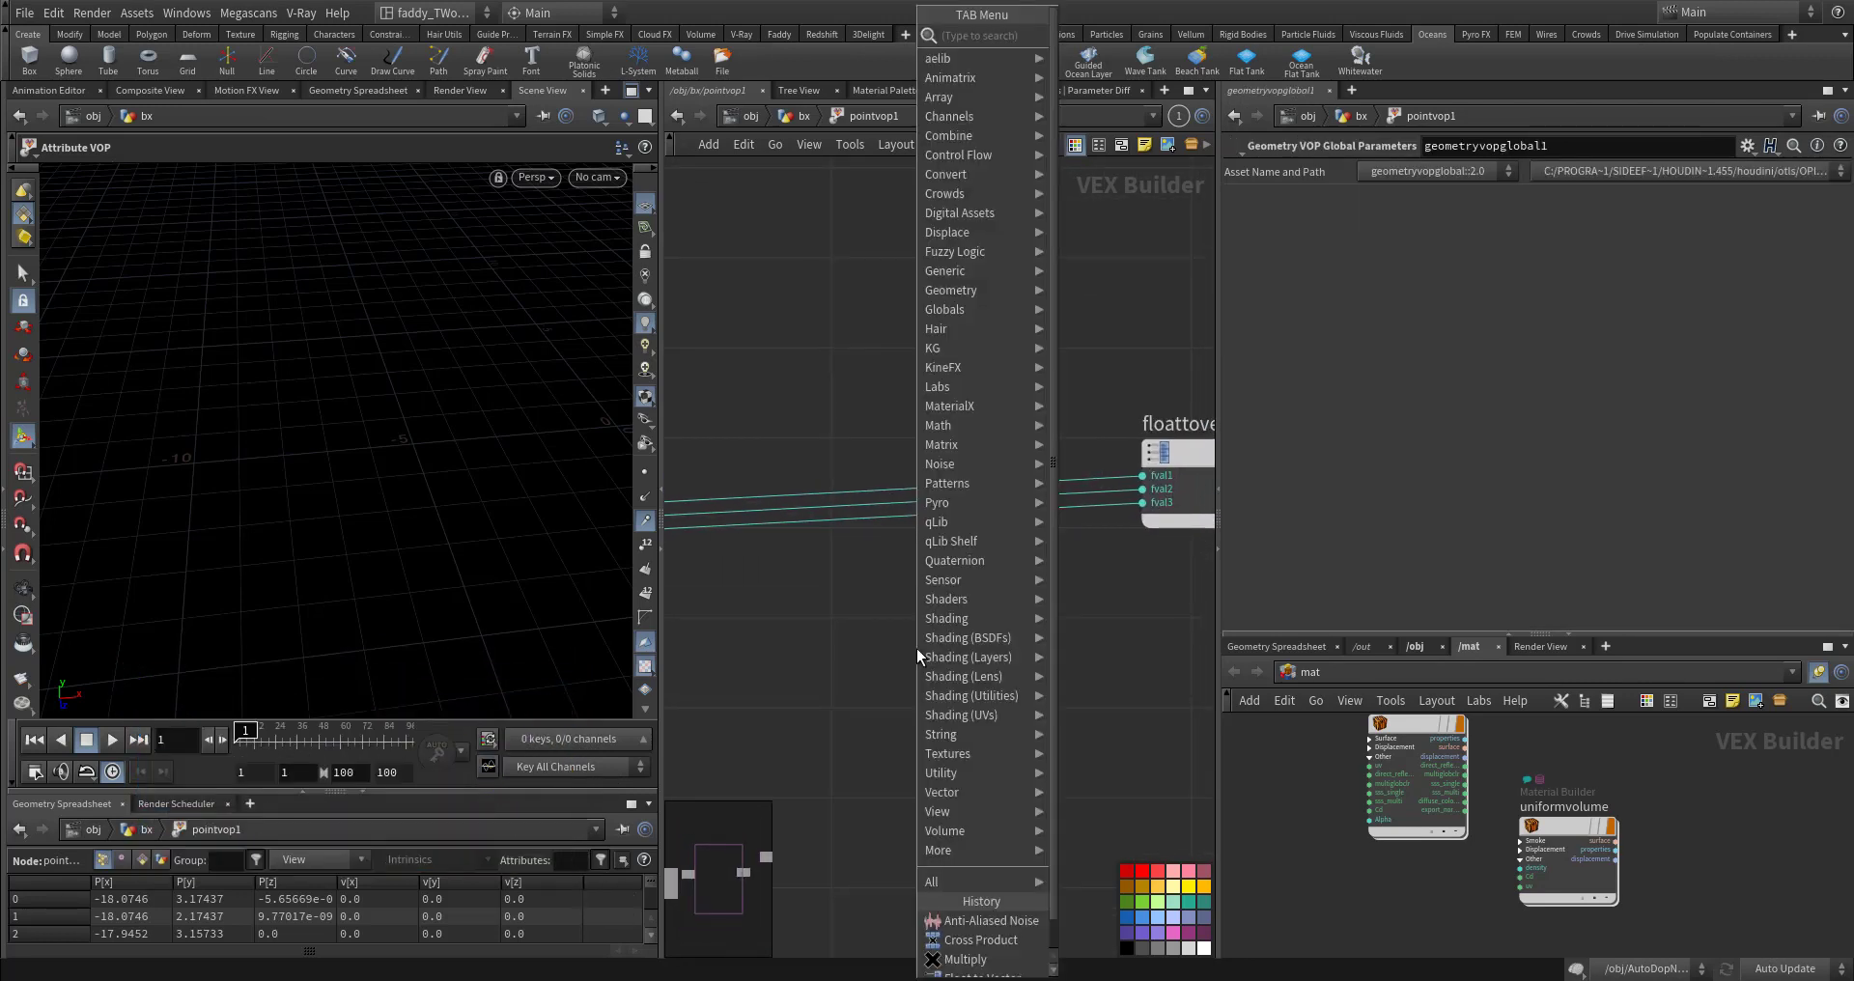
type("aa")
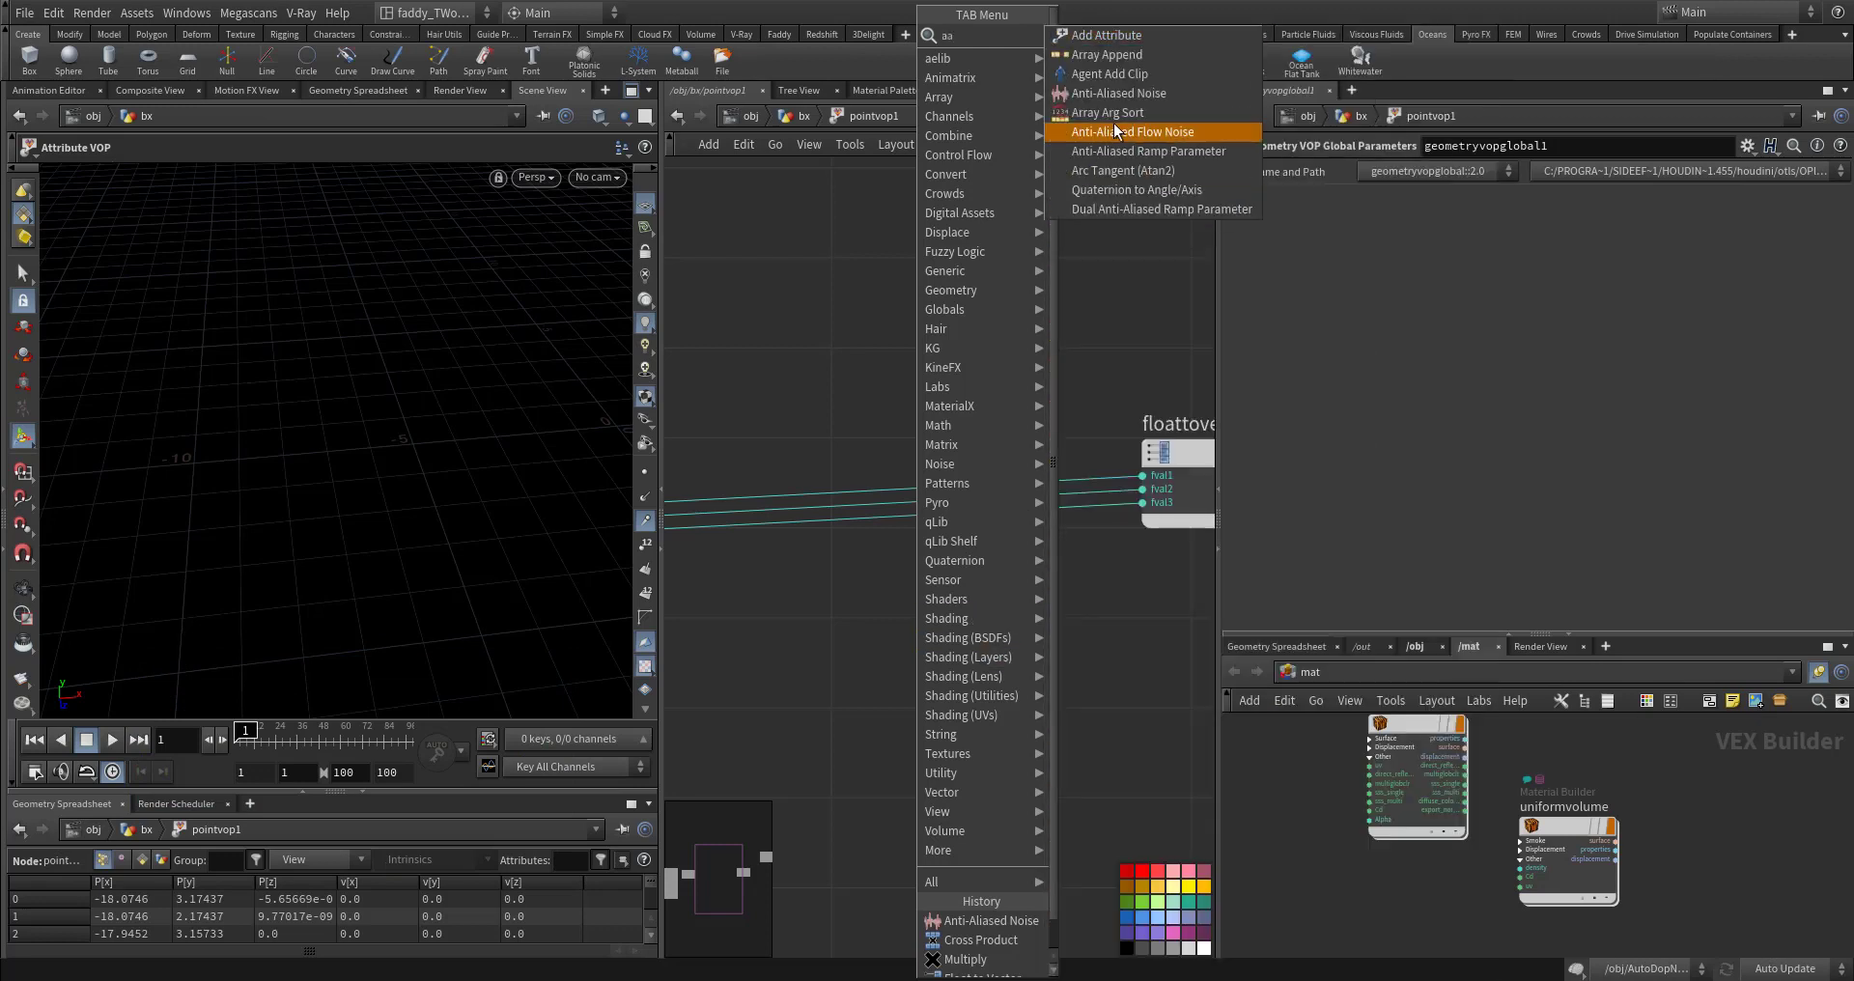
left_click(1161, 94)
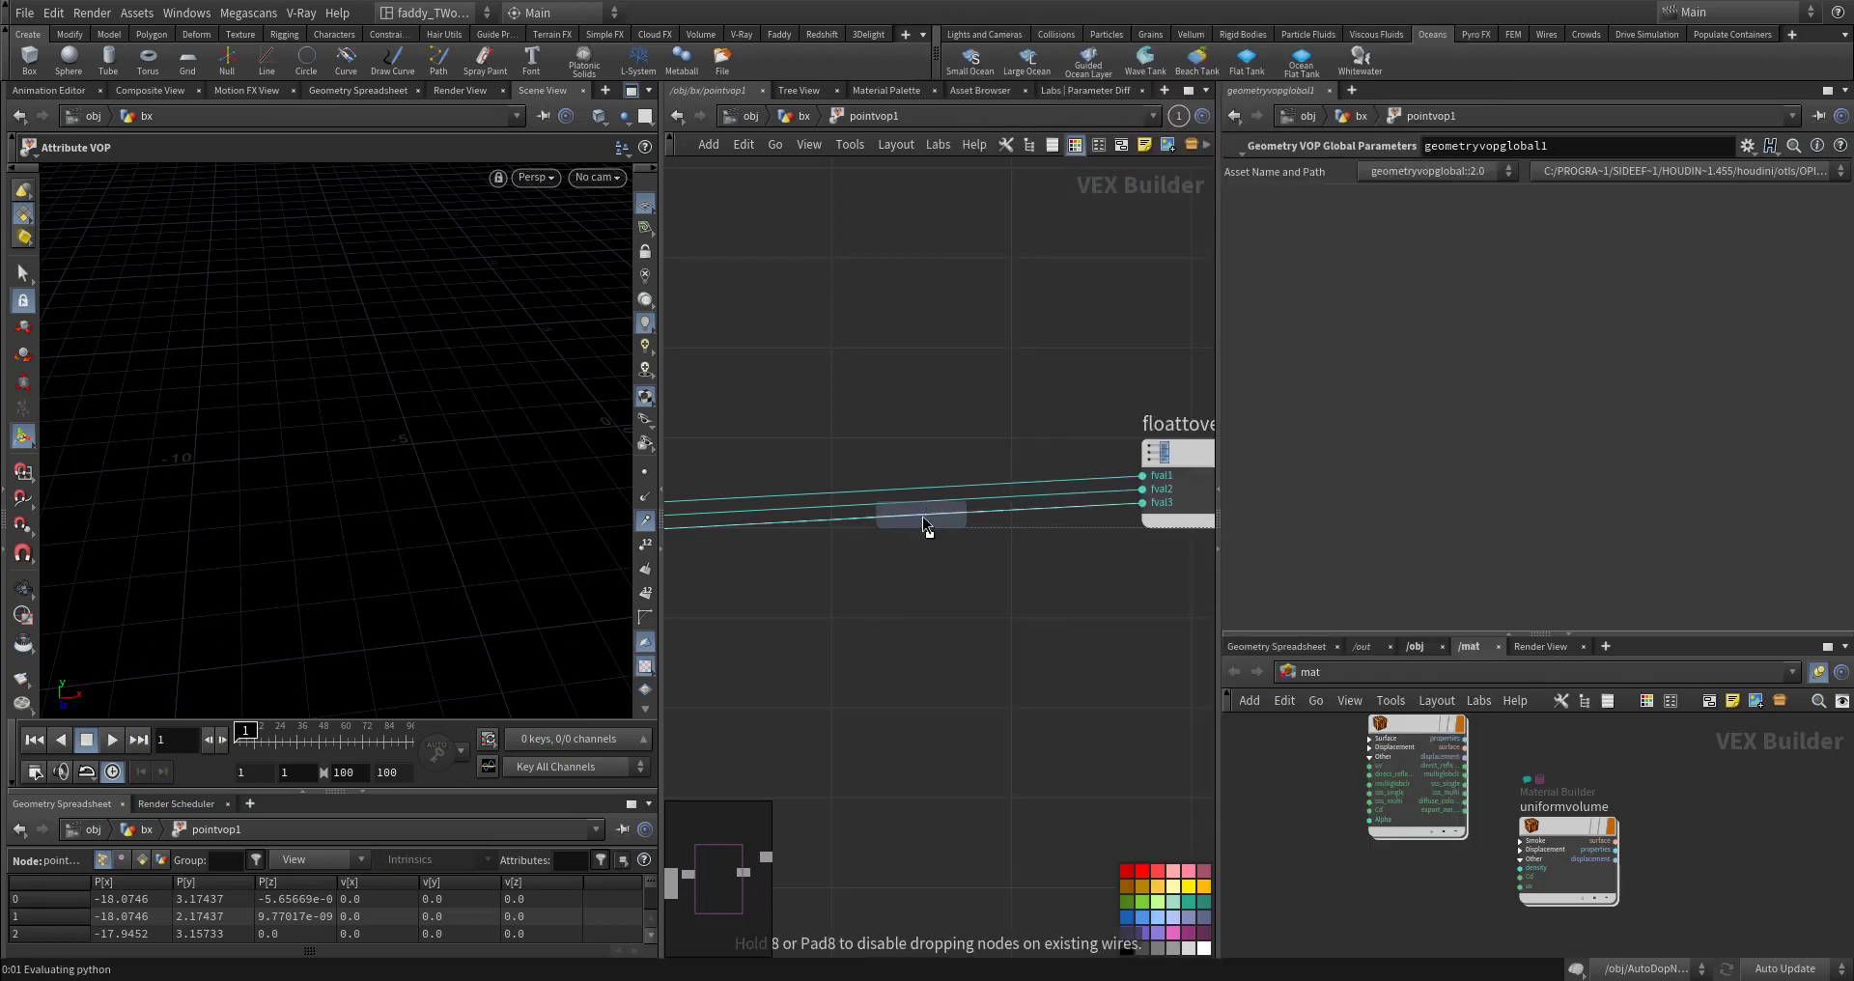
left_click(922, 528)
left_click_drag(912, 527, 950, 645)
Step: Connect the global parameters' position output to aanoise1's pos input and play the animation to frame 39
left_click(888, 653)
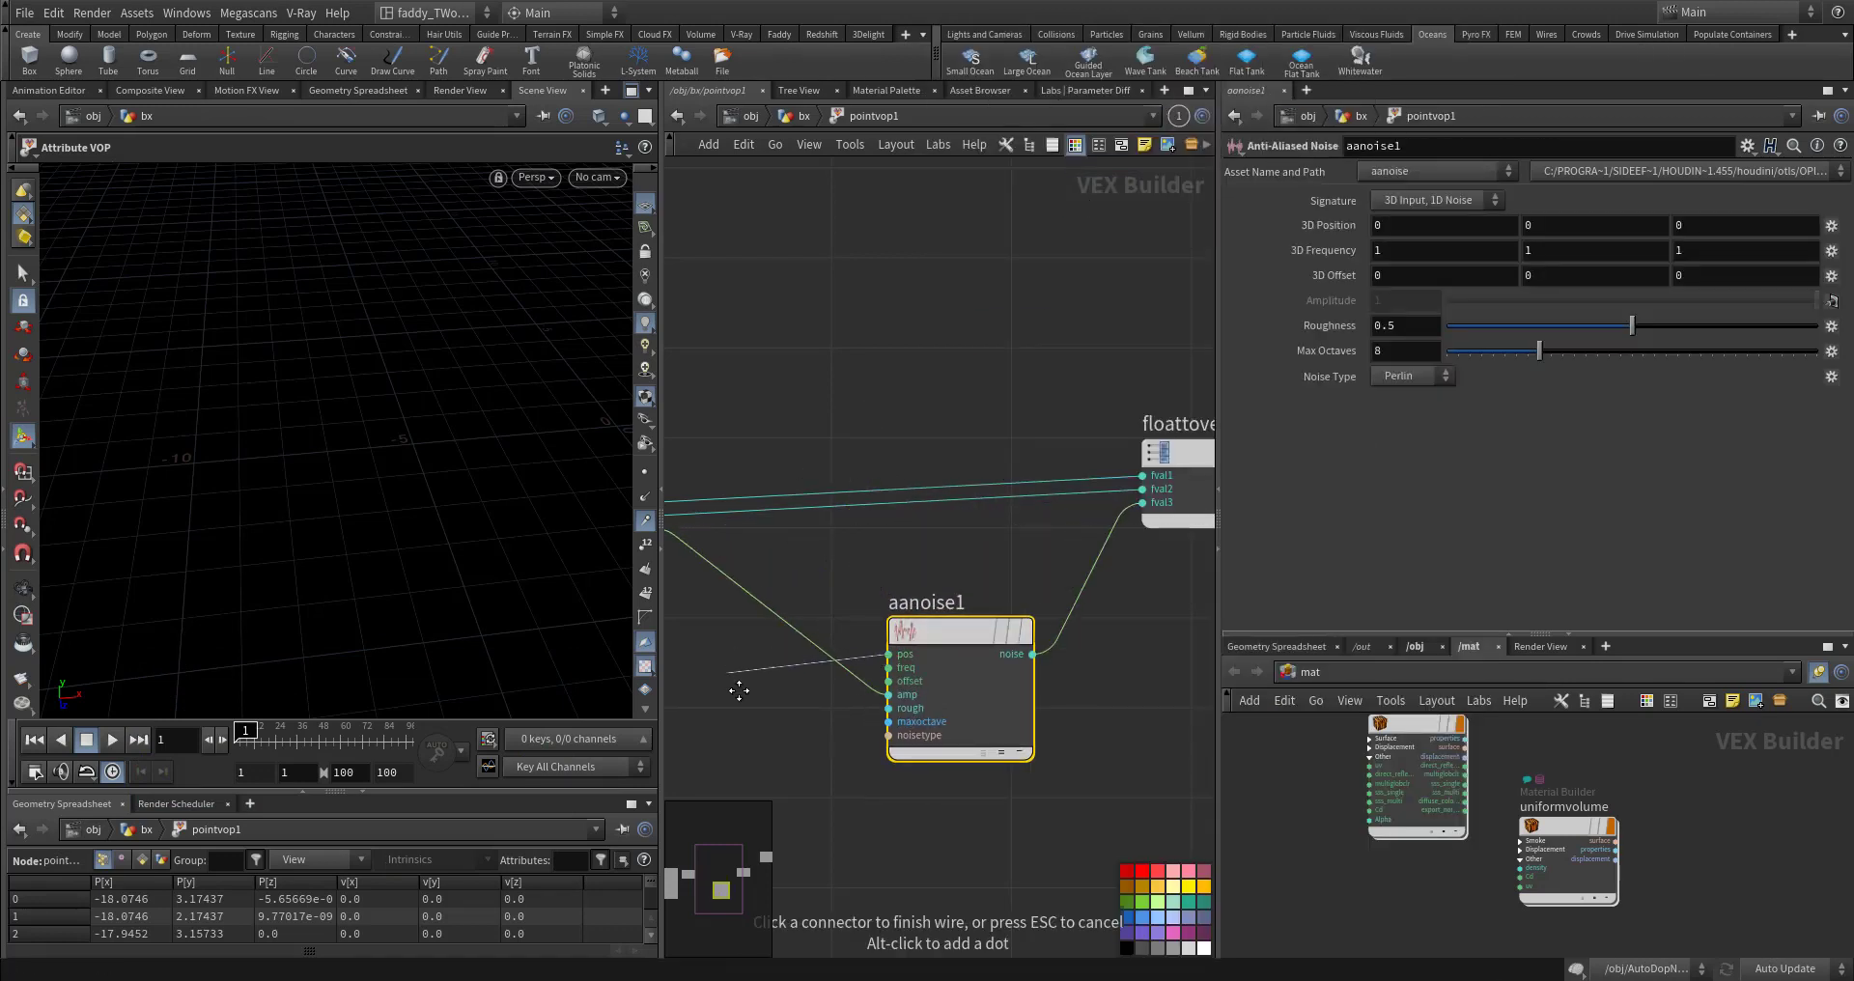
middle_click_drag(730, 676, 1135, 805)
left_click(886, 608)
middle_click_drag(1060, 497, 532, 365)
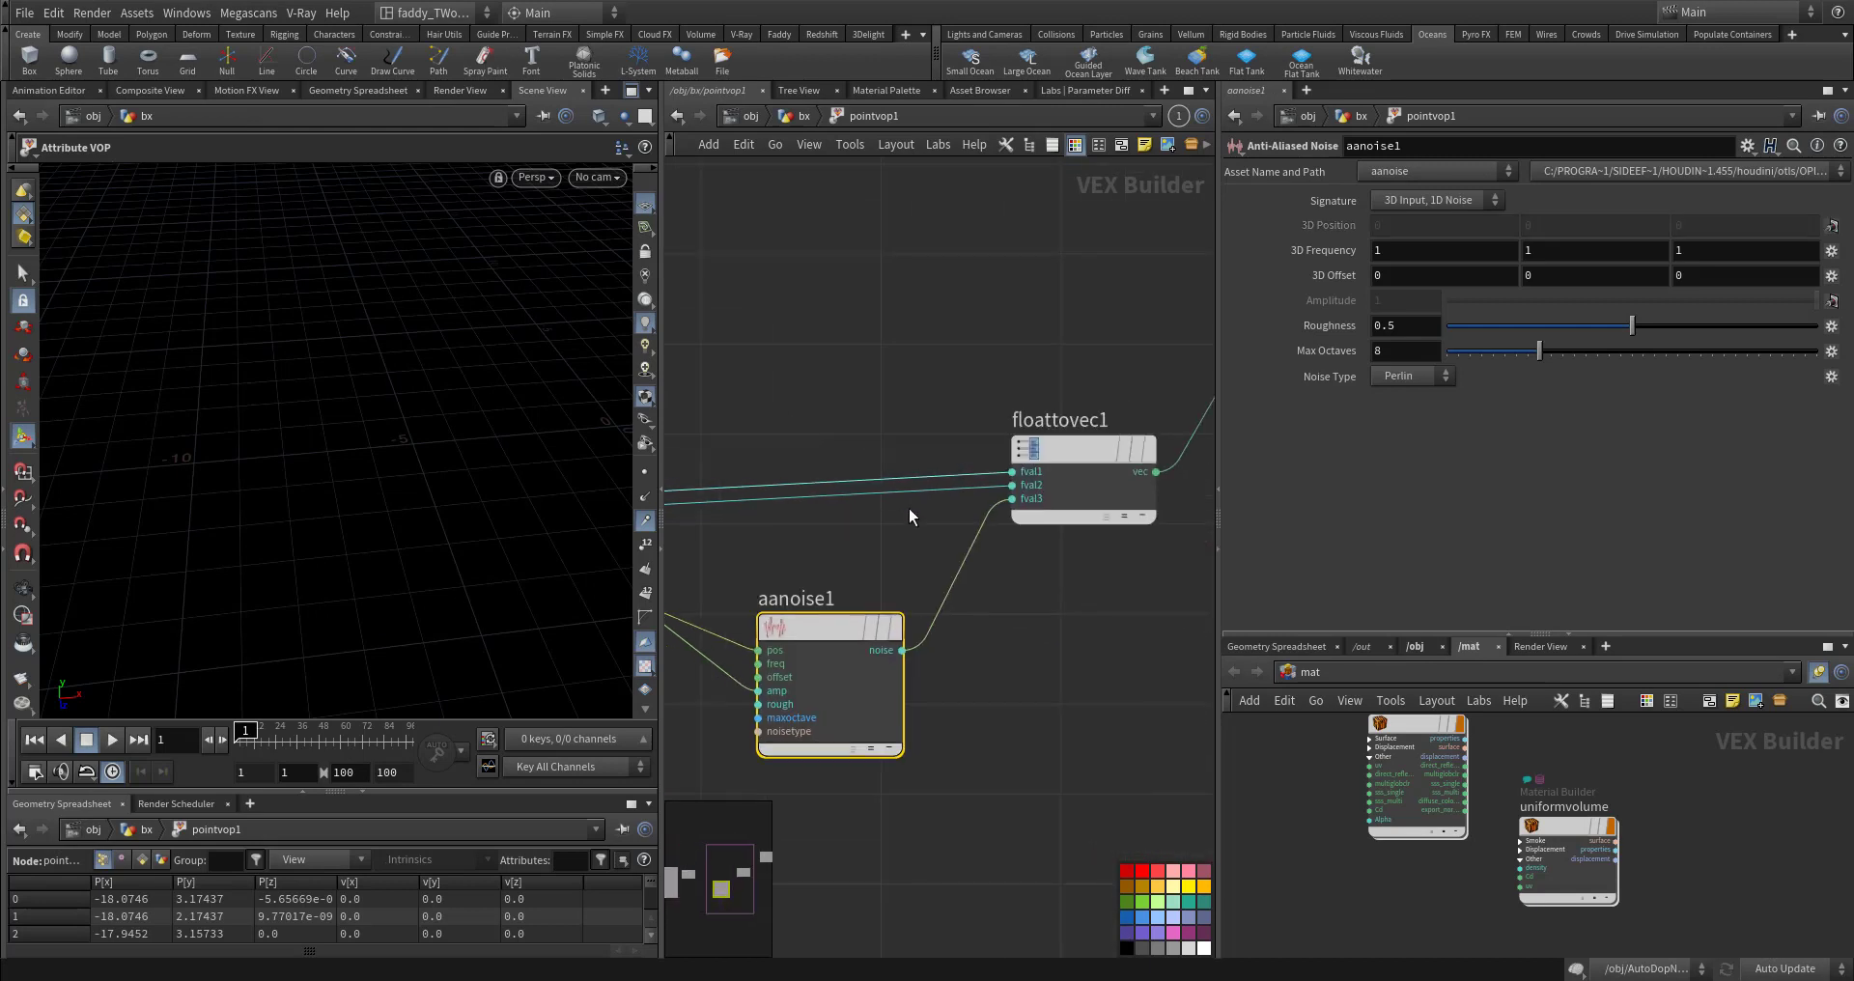
key("Up")
key("Up")
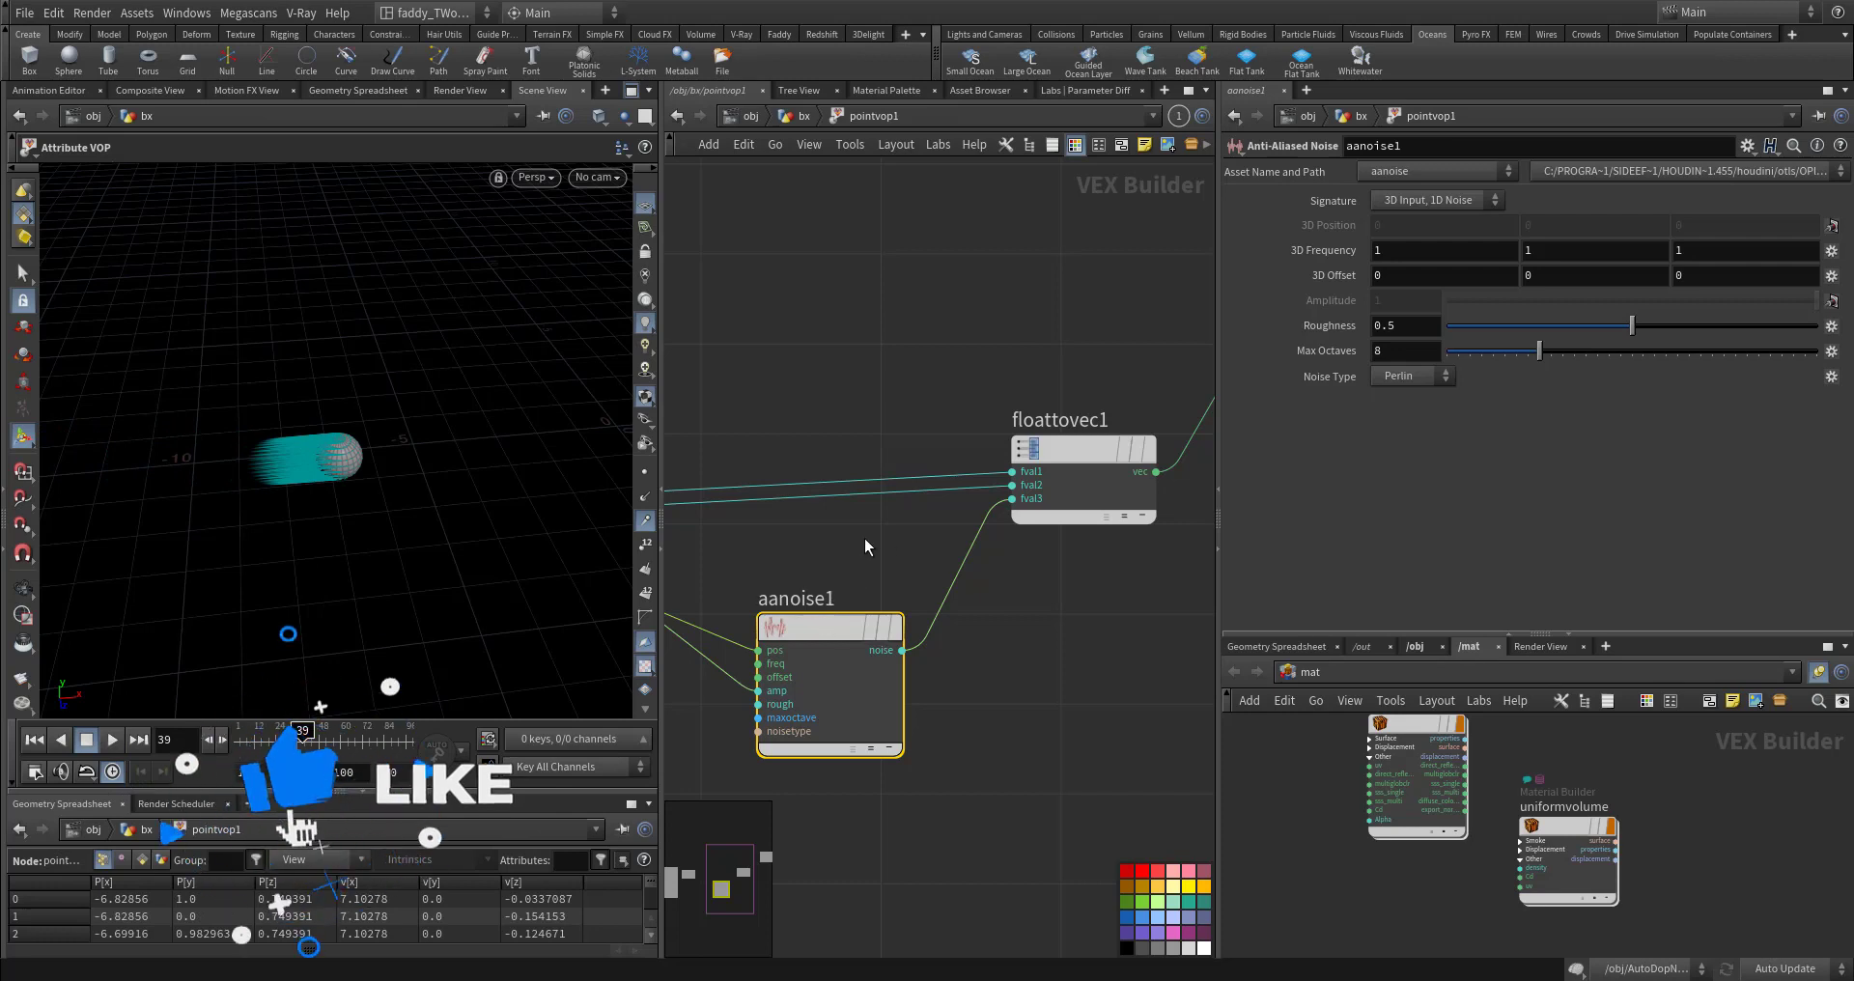
Step: Set the third component of aanoise1's 3D Frequency to 29.2, checking the sphere's velocity trails up close
mouse_move(1395, 250)
middle_mouse_down()
mouse_move(1415, 241)
mouse_move(1390, 242)
middle_mouse_up()
middle_click_drag(1686, 248, 363, 495)
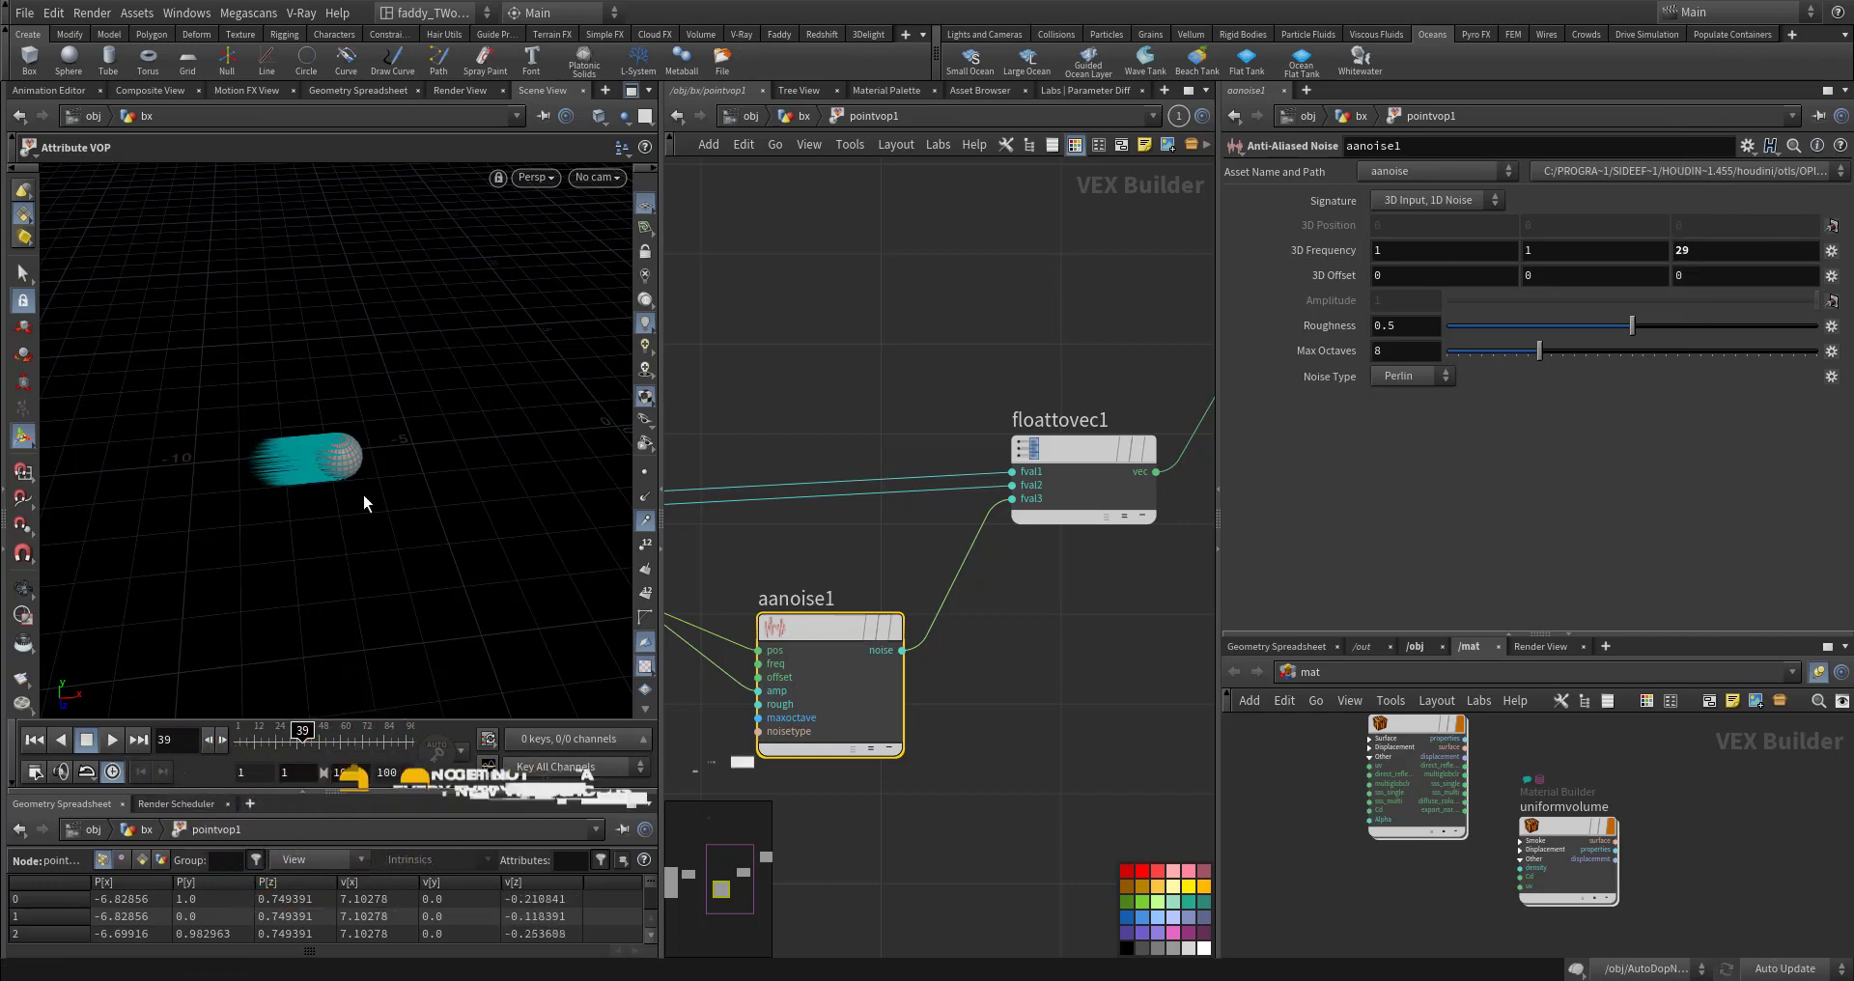
left_click_drag(356, 483, 356, 571, "alt")
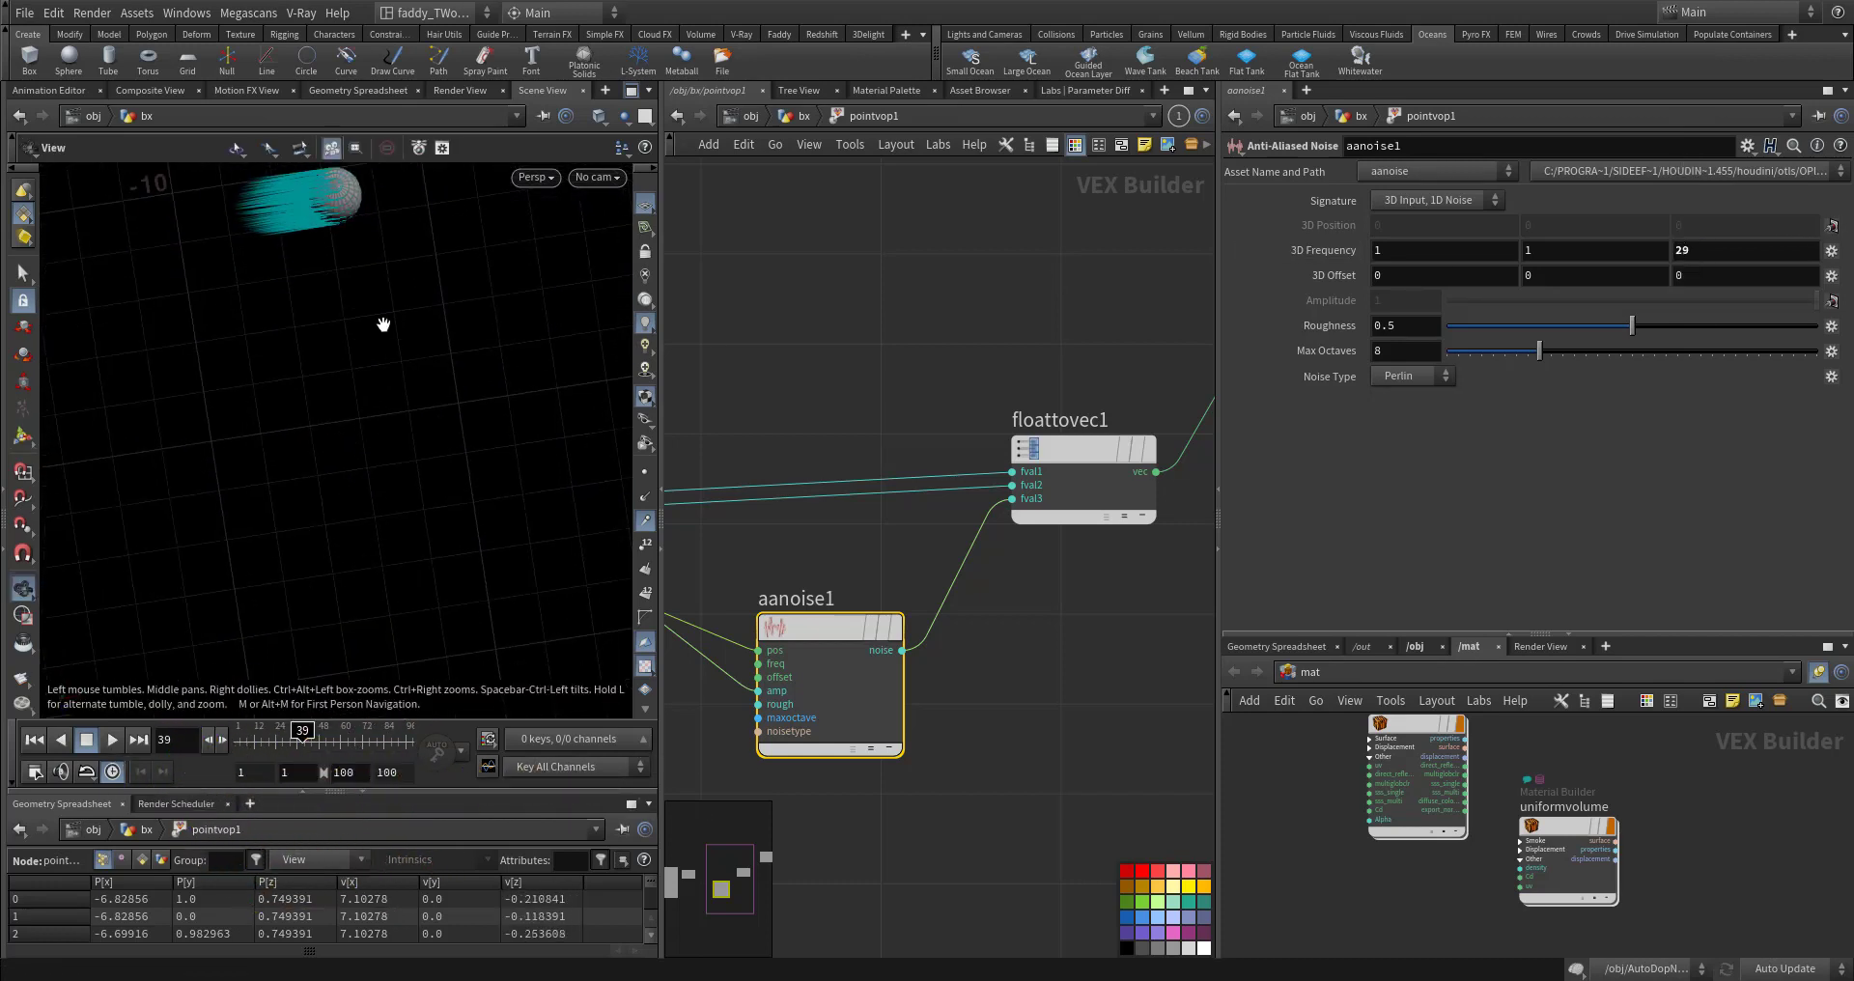
middle_click_drag(380, 322, 426, 579, "alt")
right_click_drag(426, 579, 476, 318, "alt")
middle_click_drag(396, 396, 410, 436, "alt")
middle_click_drag(1712, 256, 1749, 261)
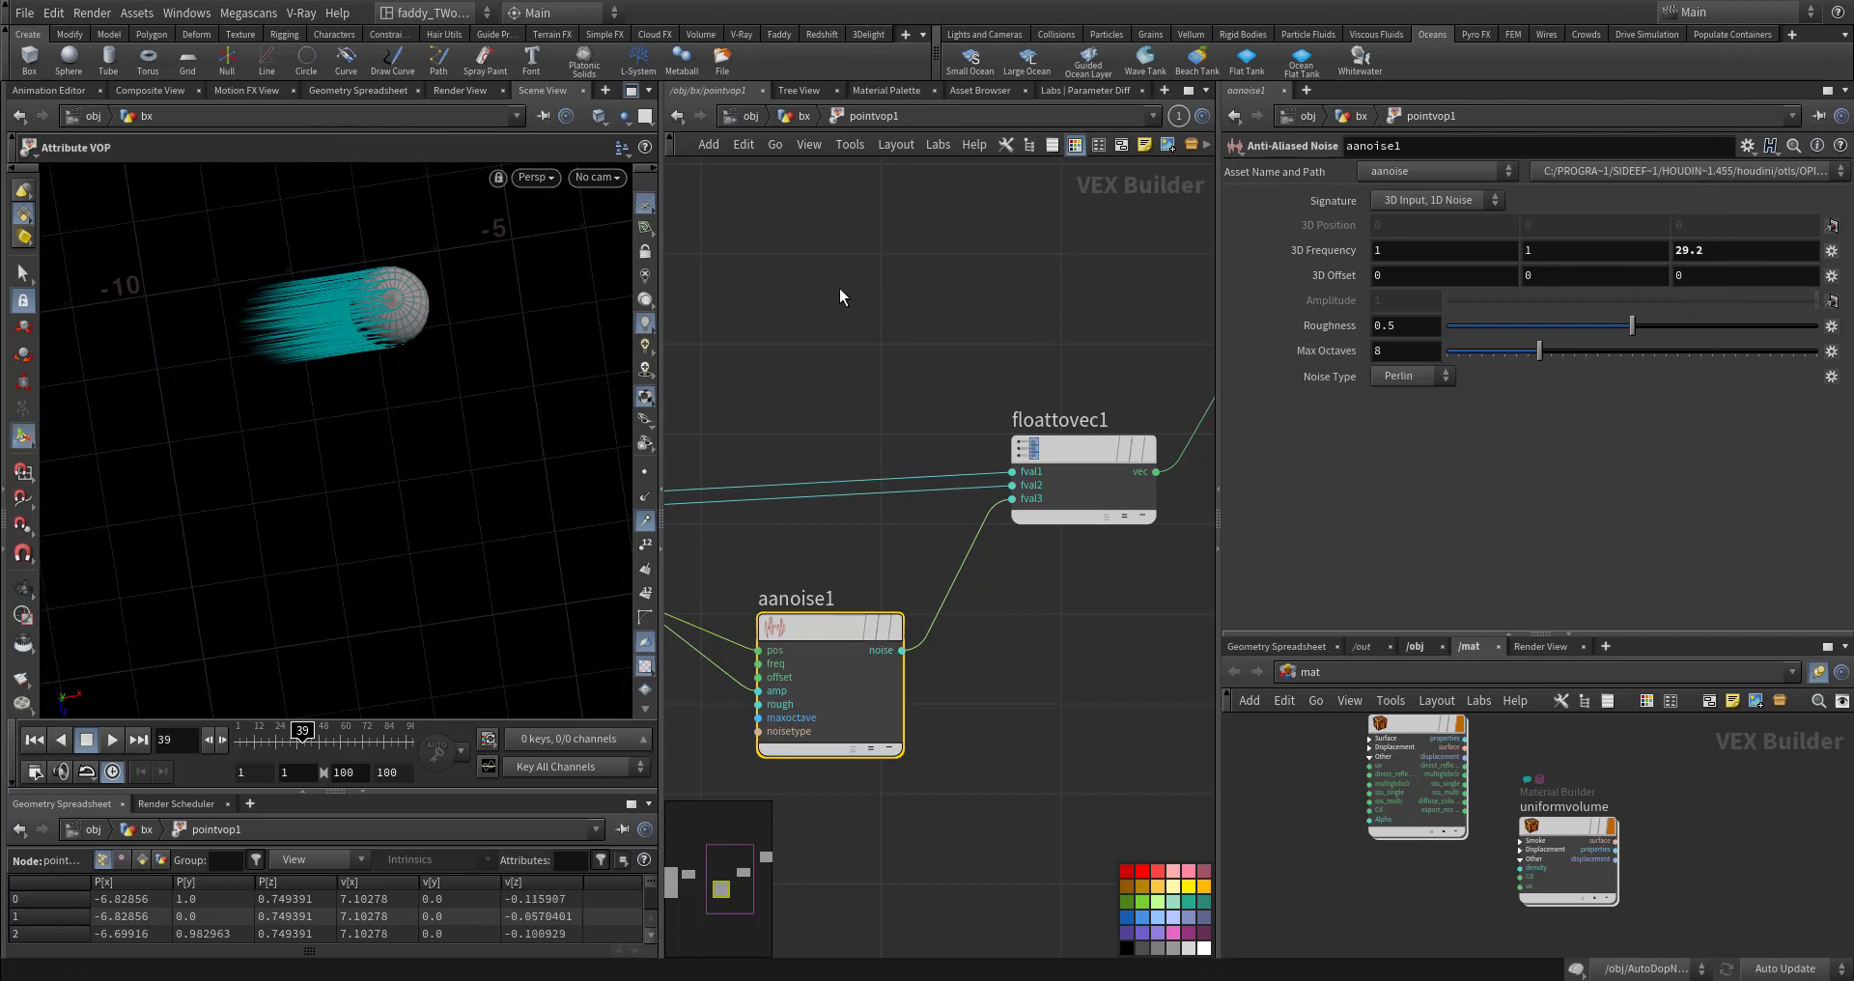
Step: Return to the bx network and insert an Attribute Wrangle between transform1 and trail1
left_click(801, 118)
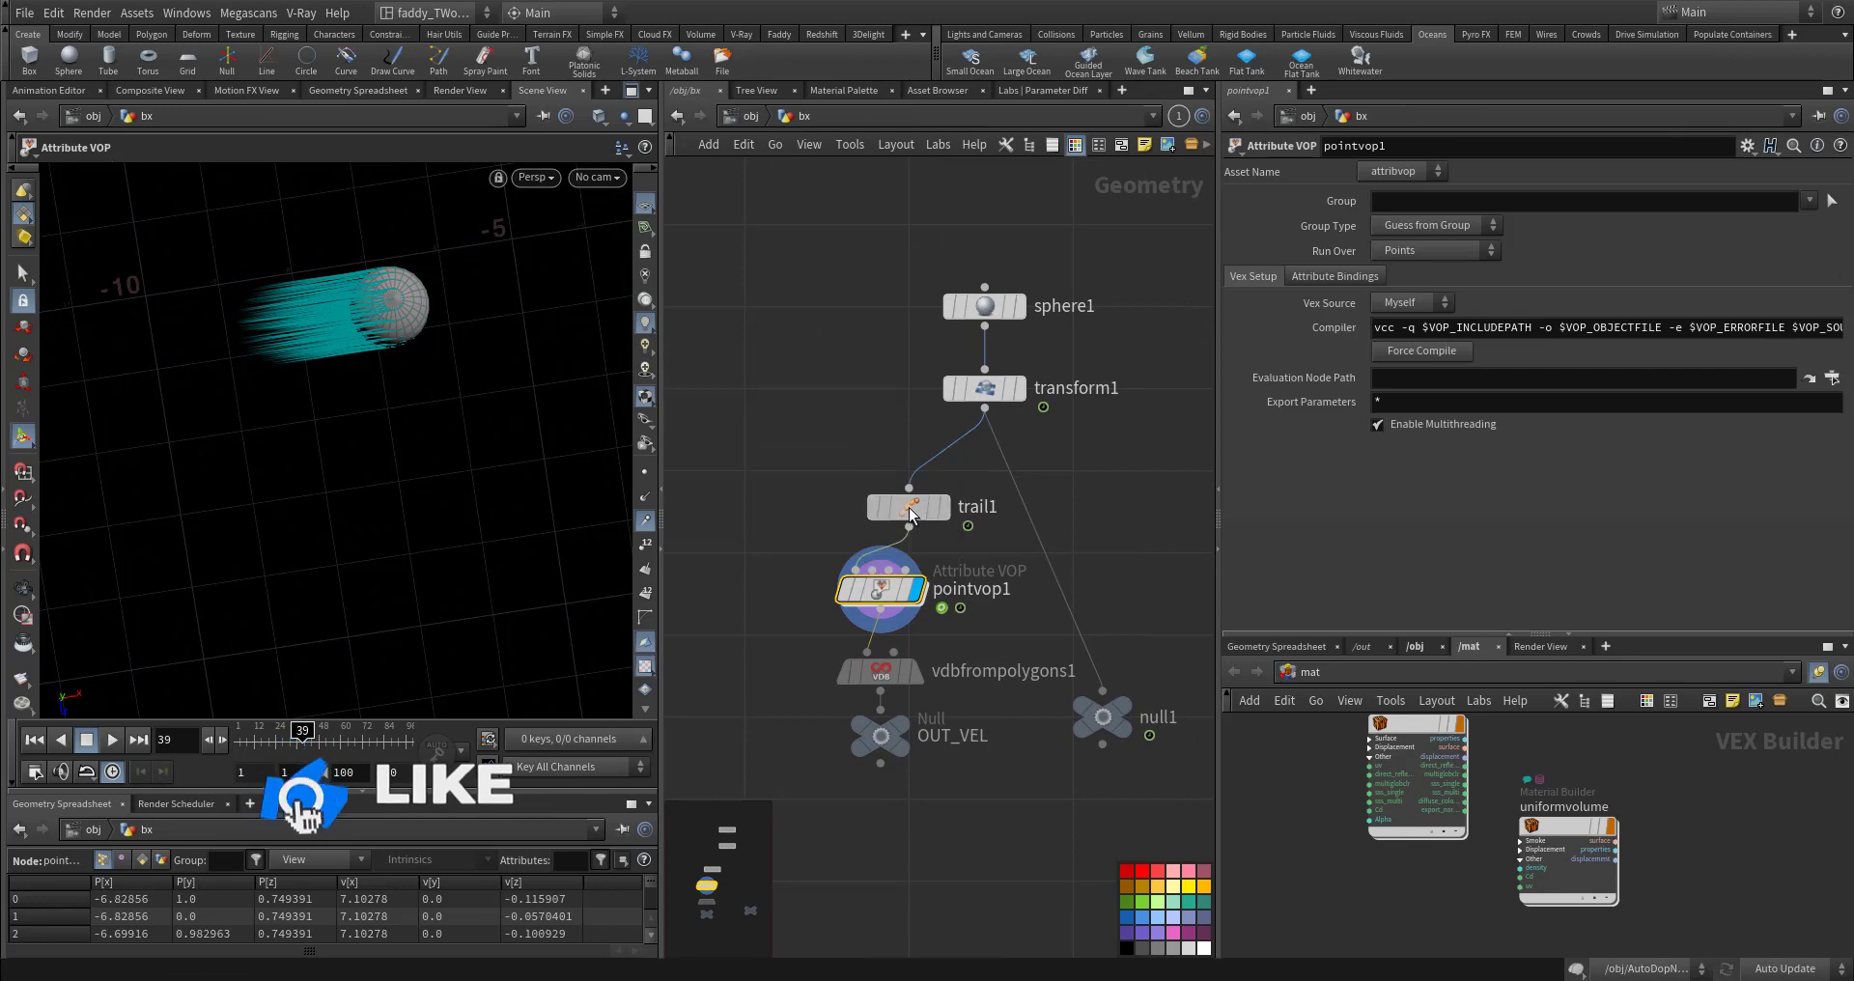
left_click(903, 506)
key("Tab")
key("Return")
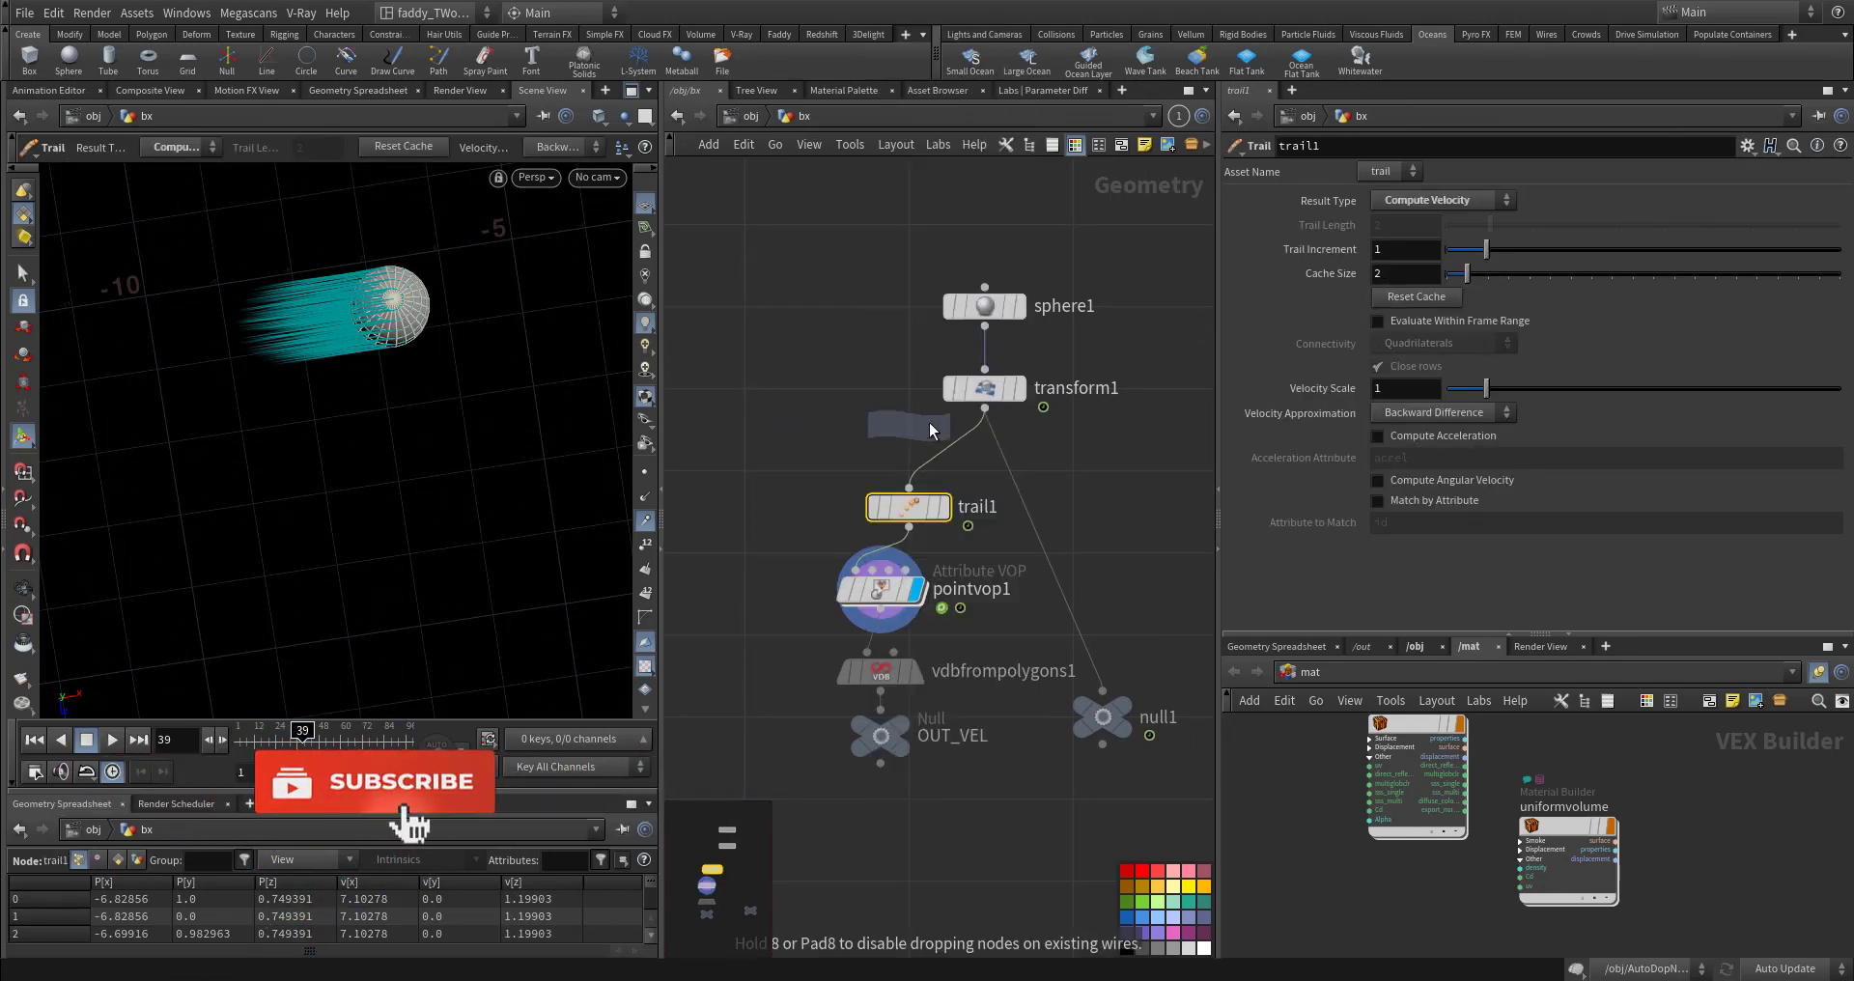
left_click(937, 465)
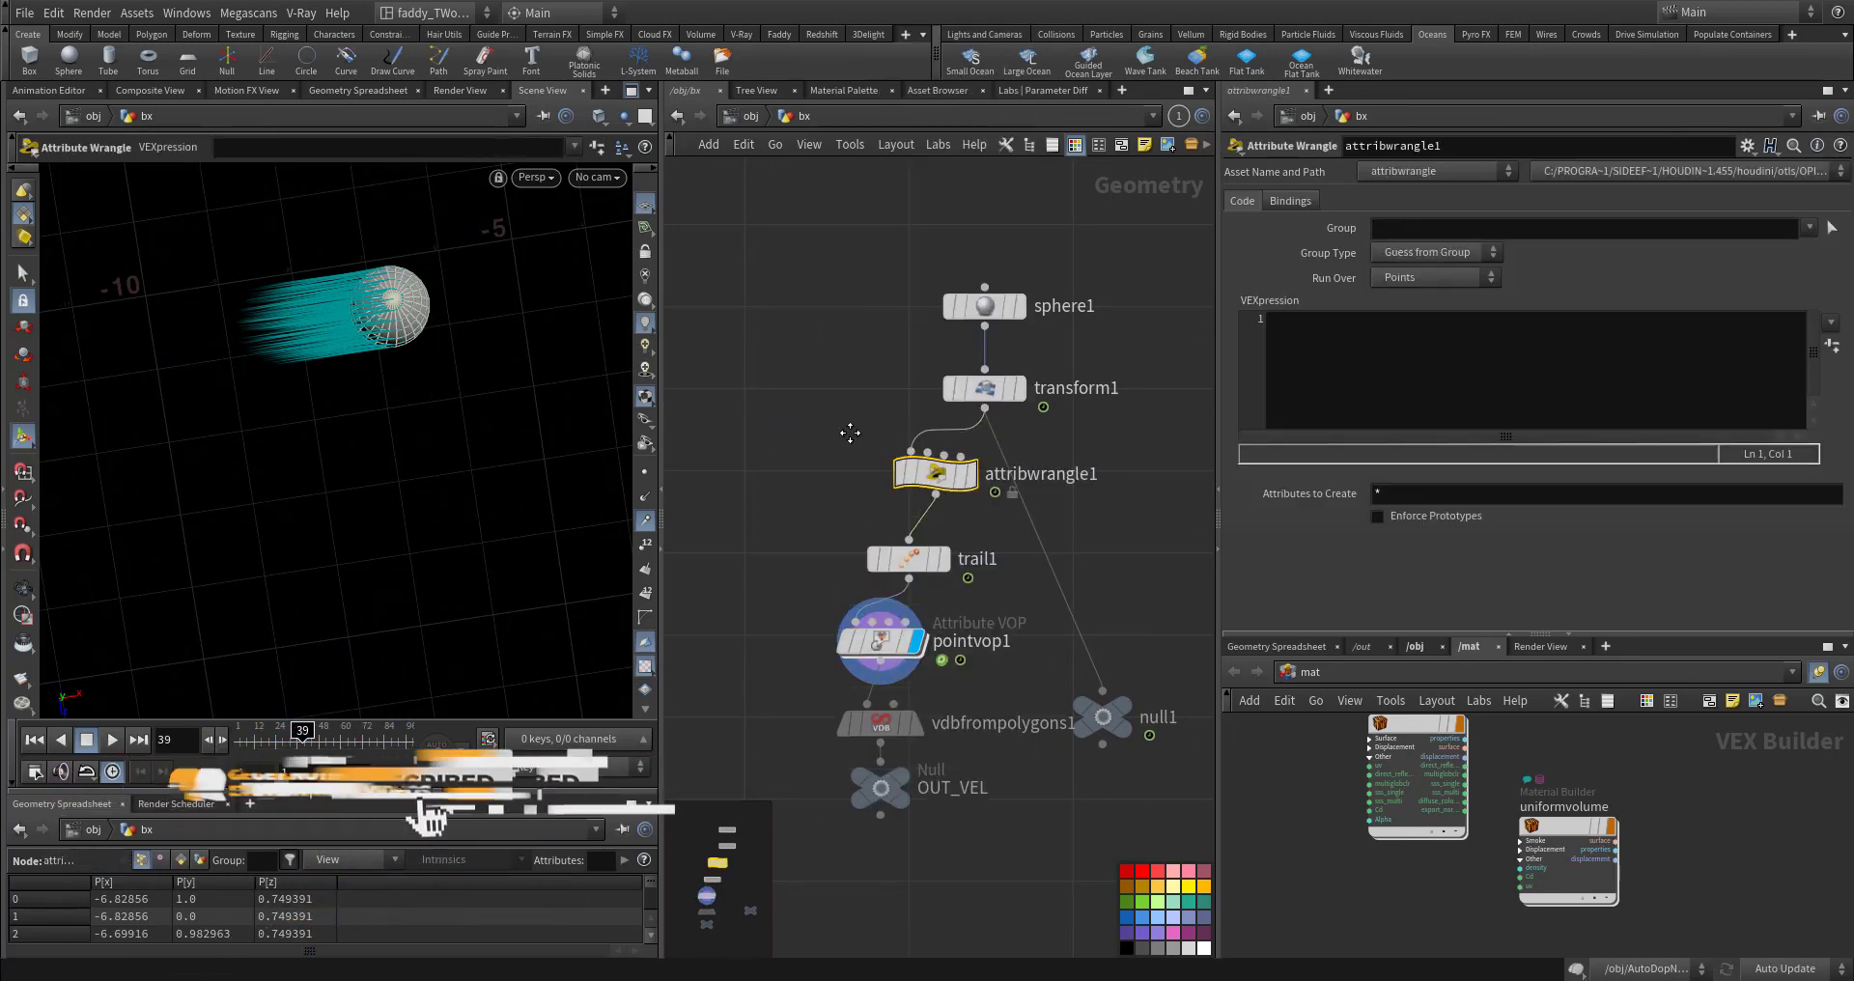
Step: Enter the VEXpression lines "@N=@N;" and "@v=@N;" in attribwrangle1 and display that node
left_click(1329, 367)
type("@N=@N;")
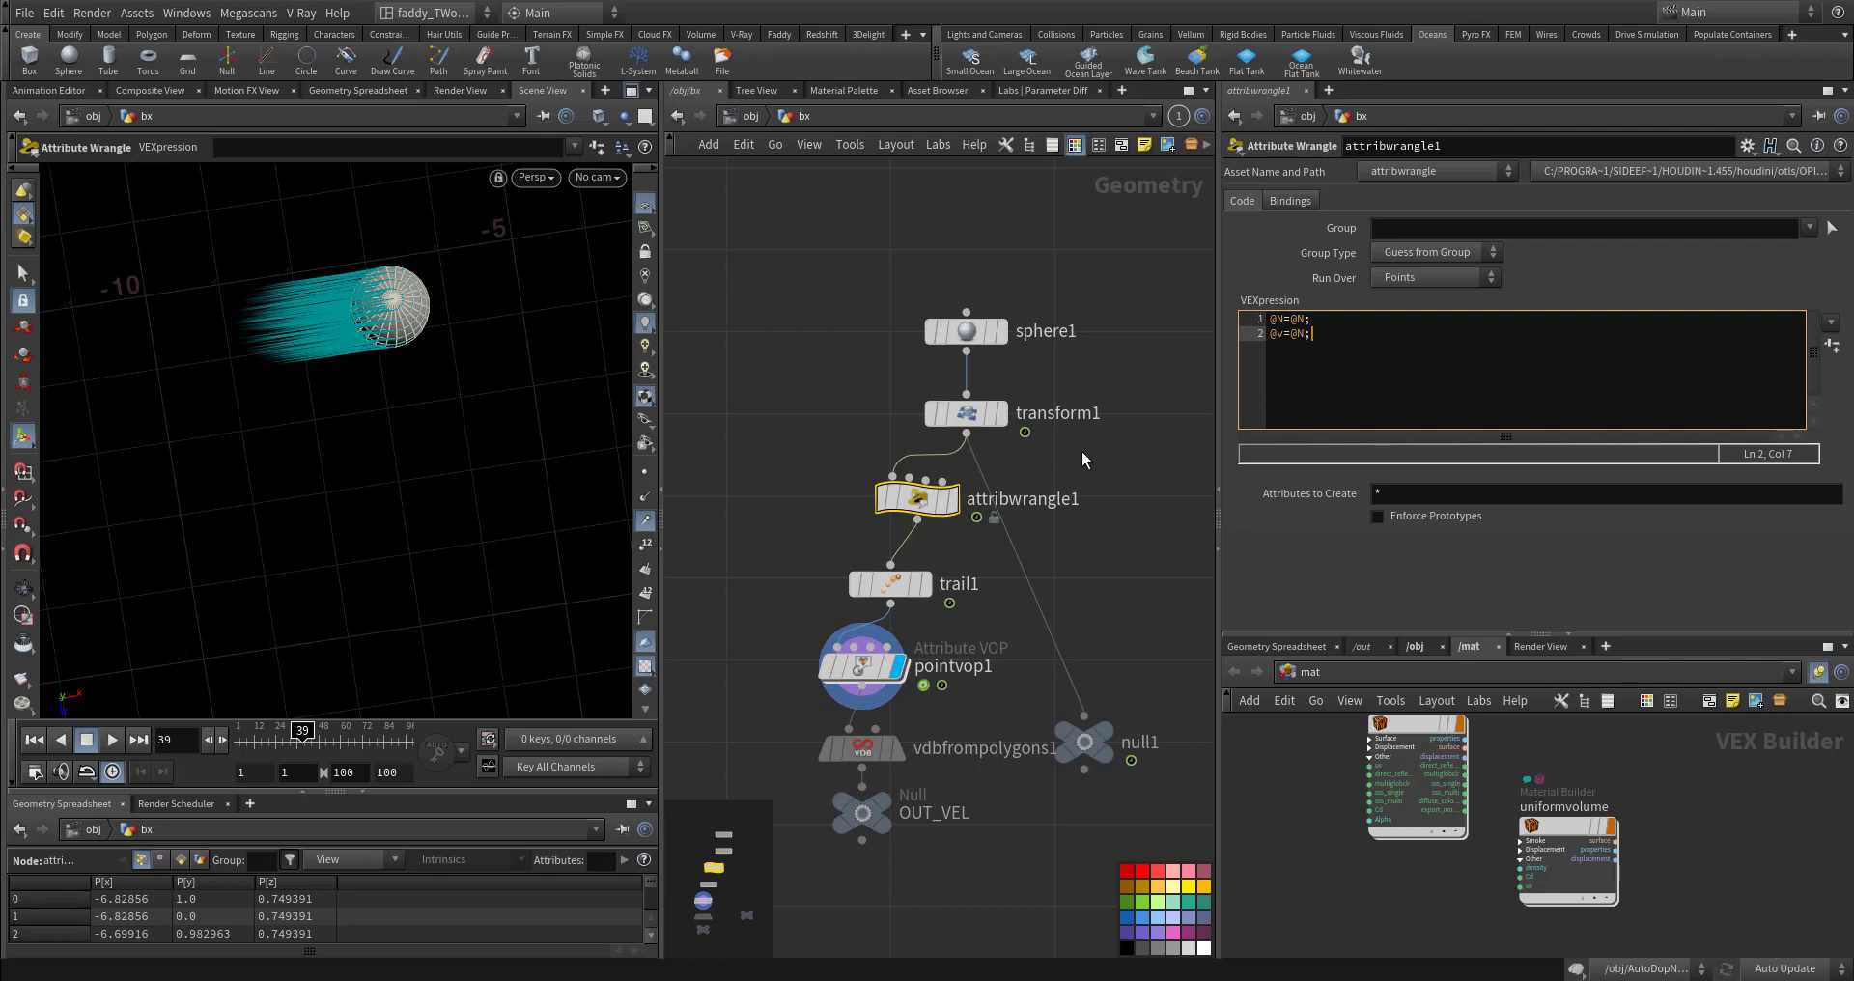
left_click(959, 496)
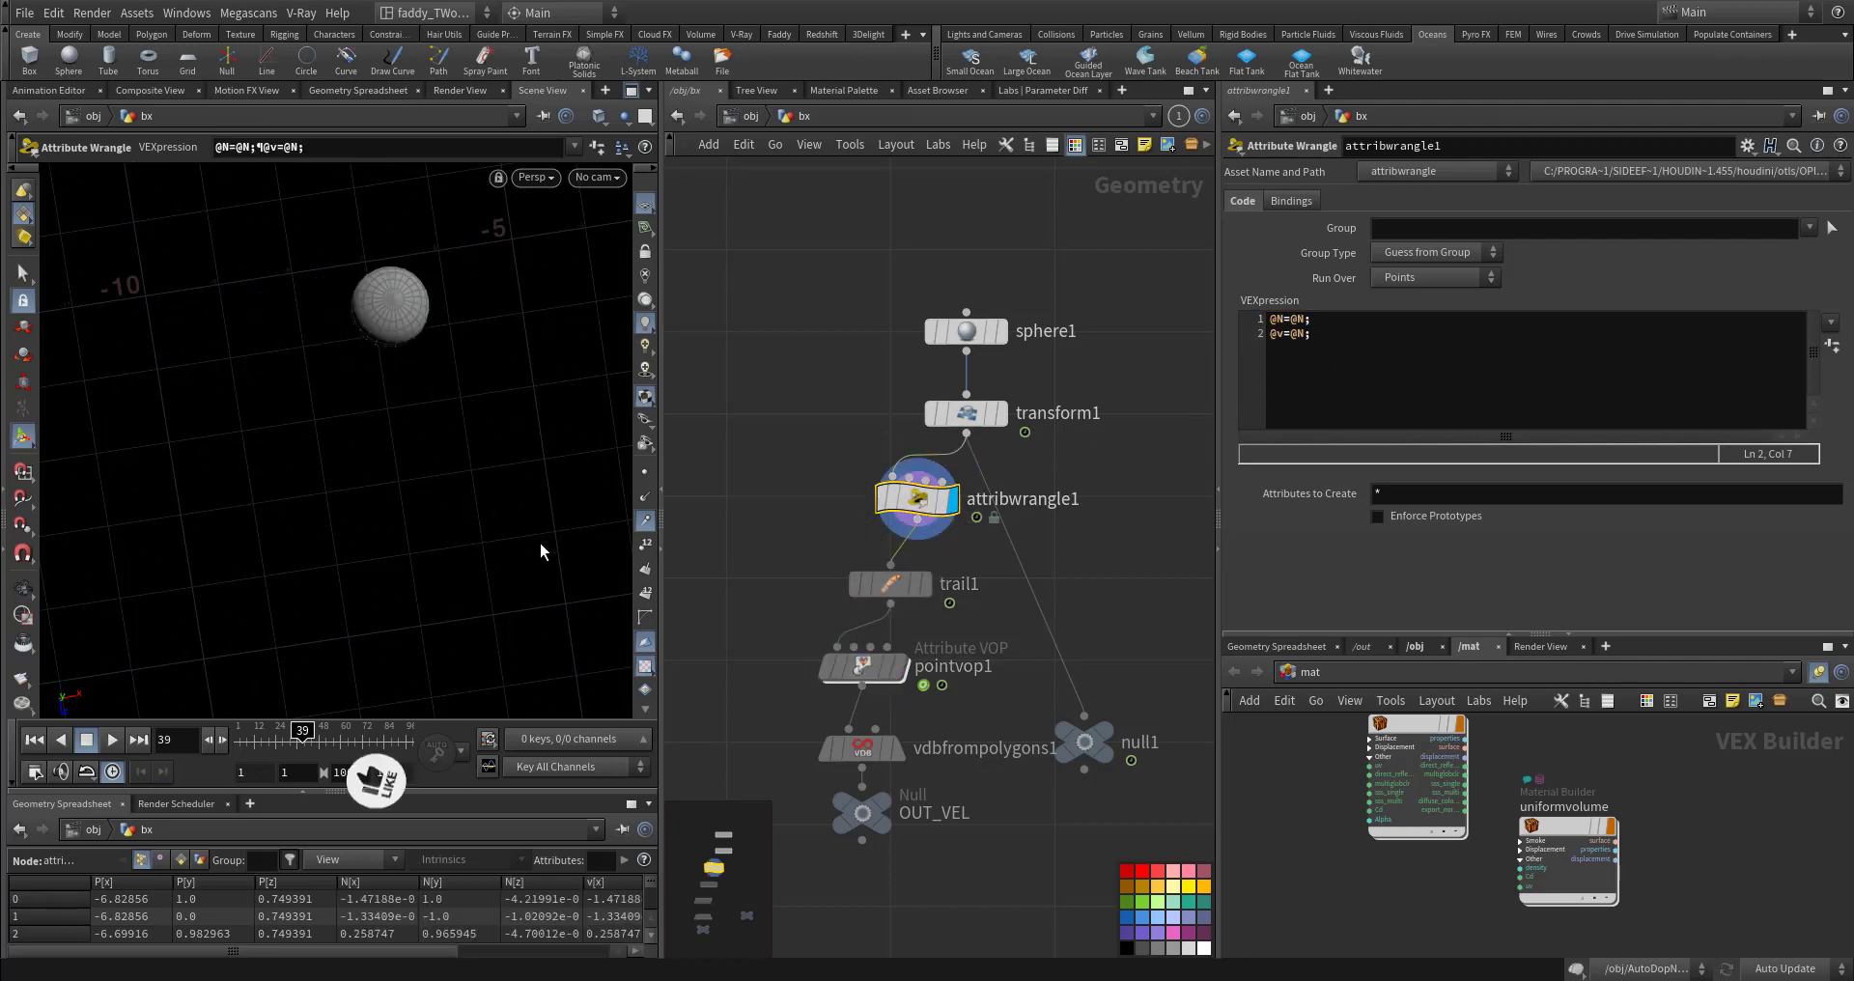
Step: Scrub to frame 43, check attribwrangle1's node info, and inspect the sphere's point normals up close before hiding them
left_click_drag(302, 733, 303, 721)
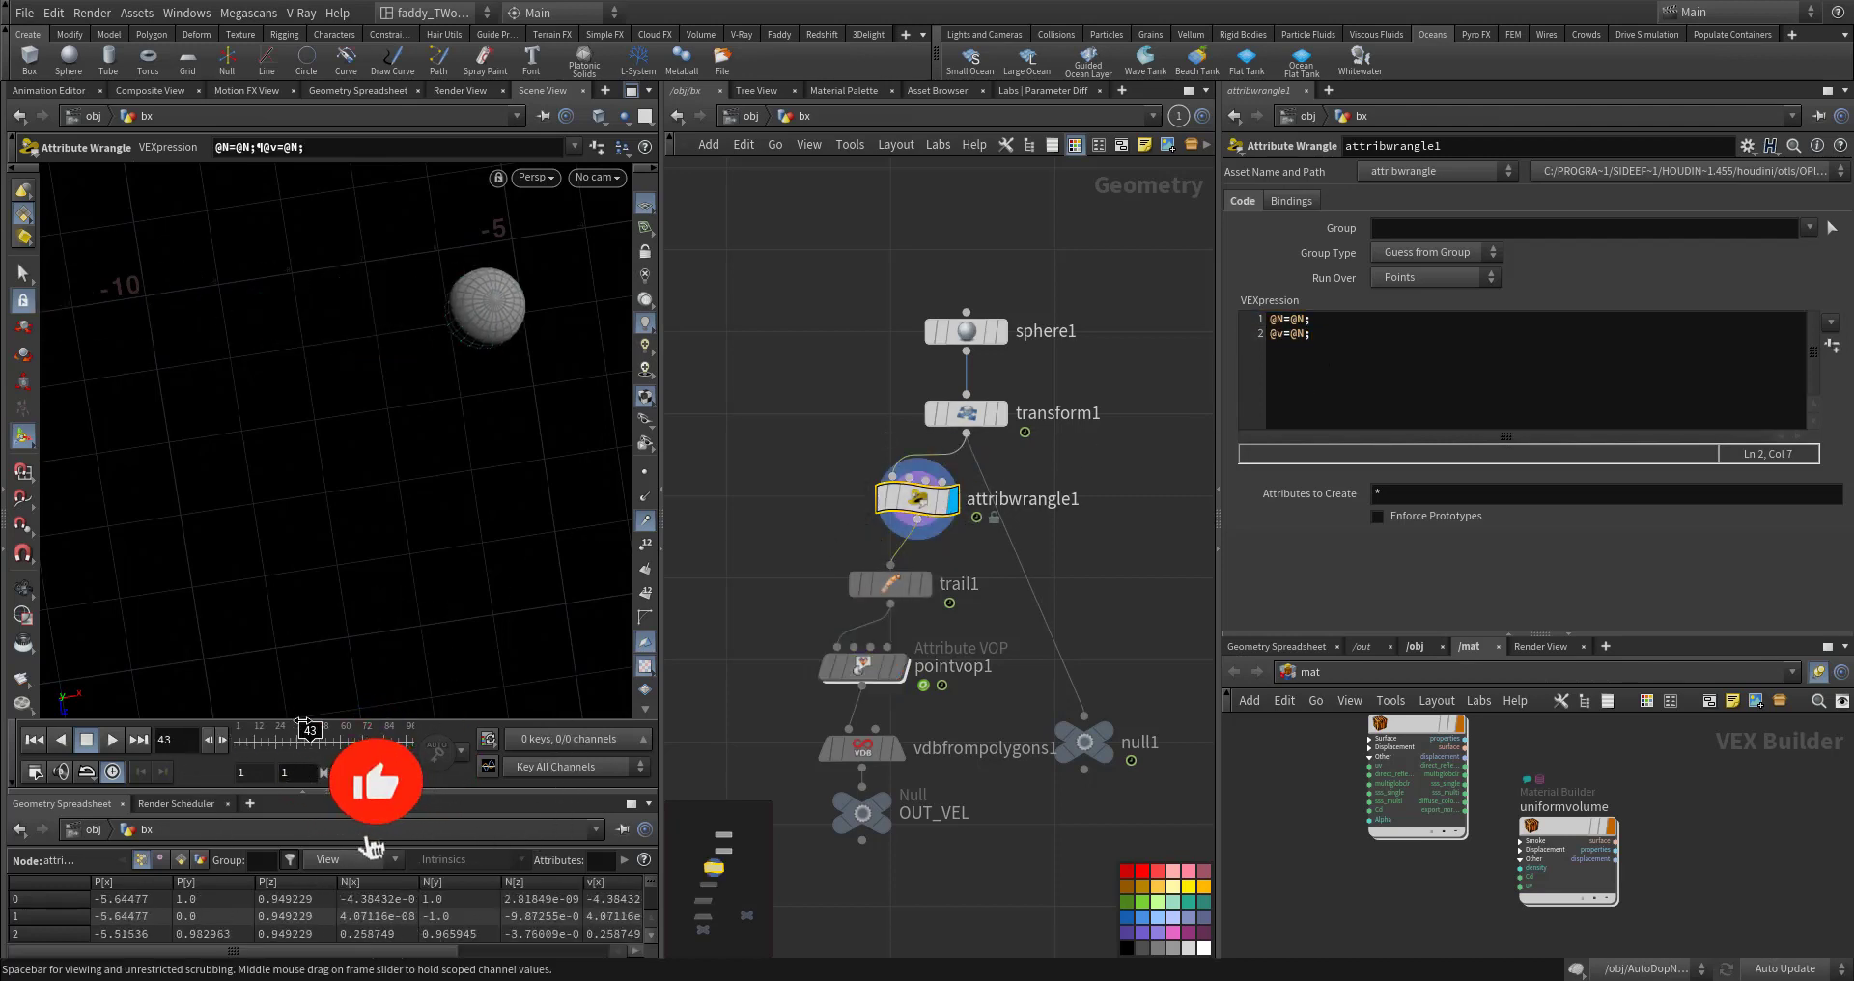
middle_click(916, 497)
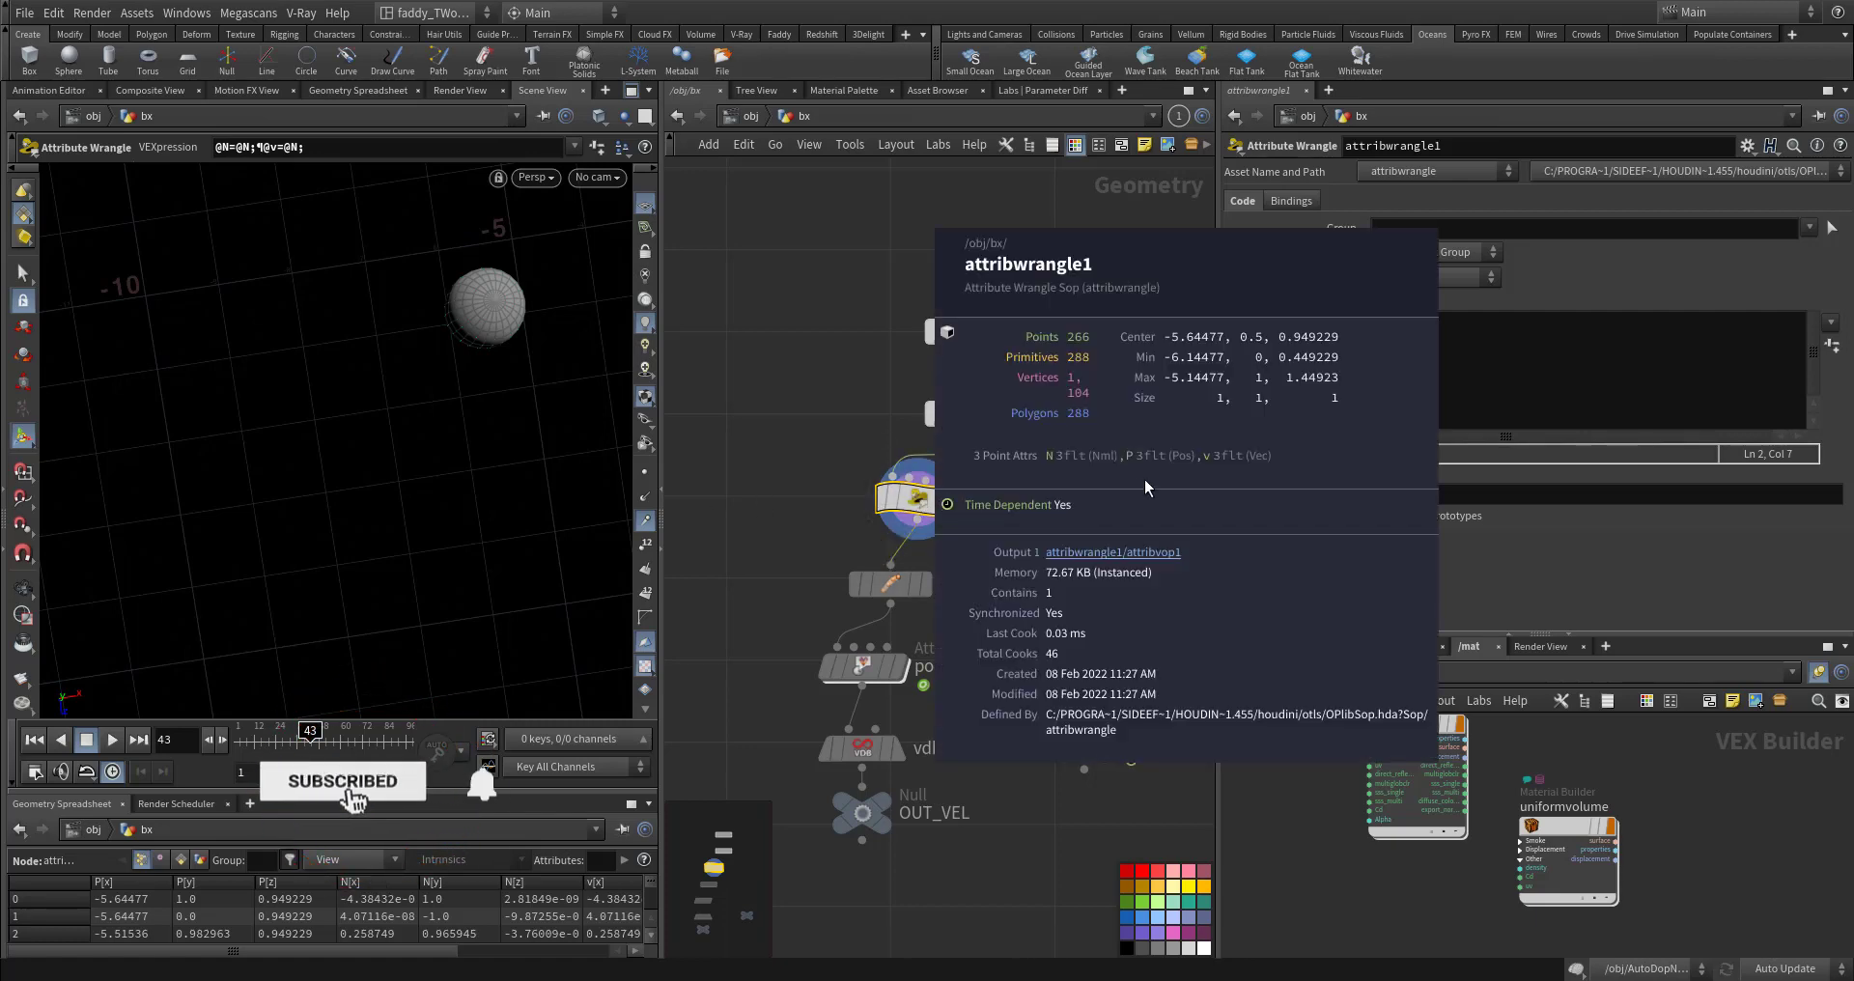
left_click_drag(394, 372, 459, 492, "alt")
middle_click_drag(386, 358, 355, 316, "alt")
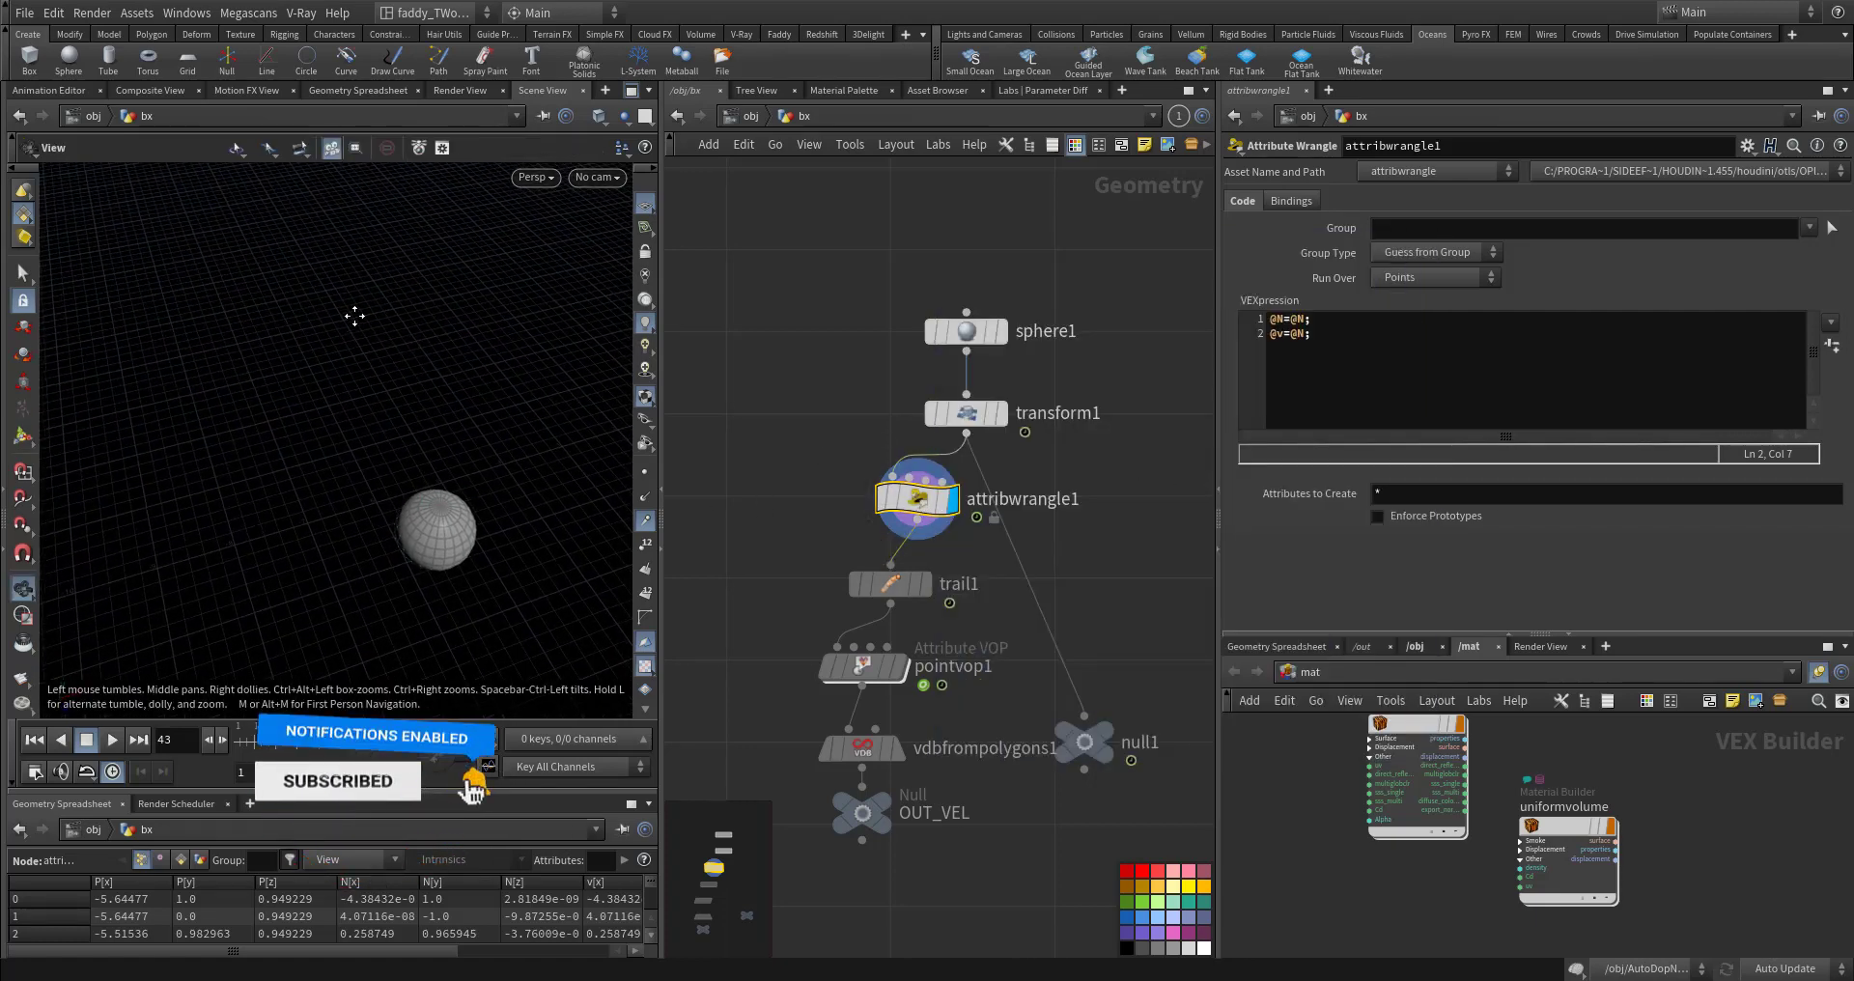
right_click_drag(396, 560, 645, 512, "alt")
left_click(643, 500)
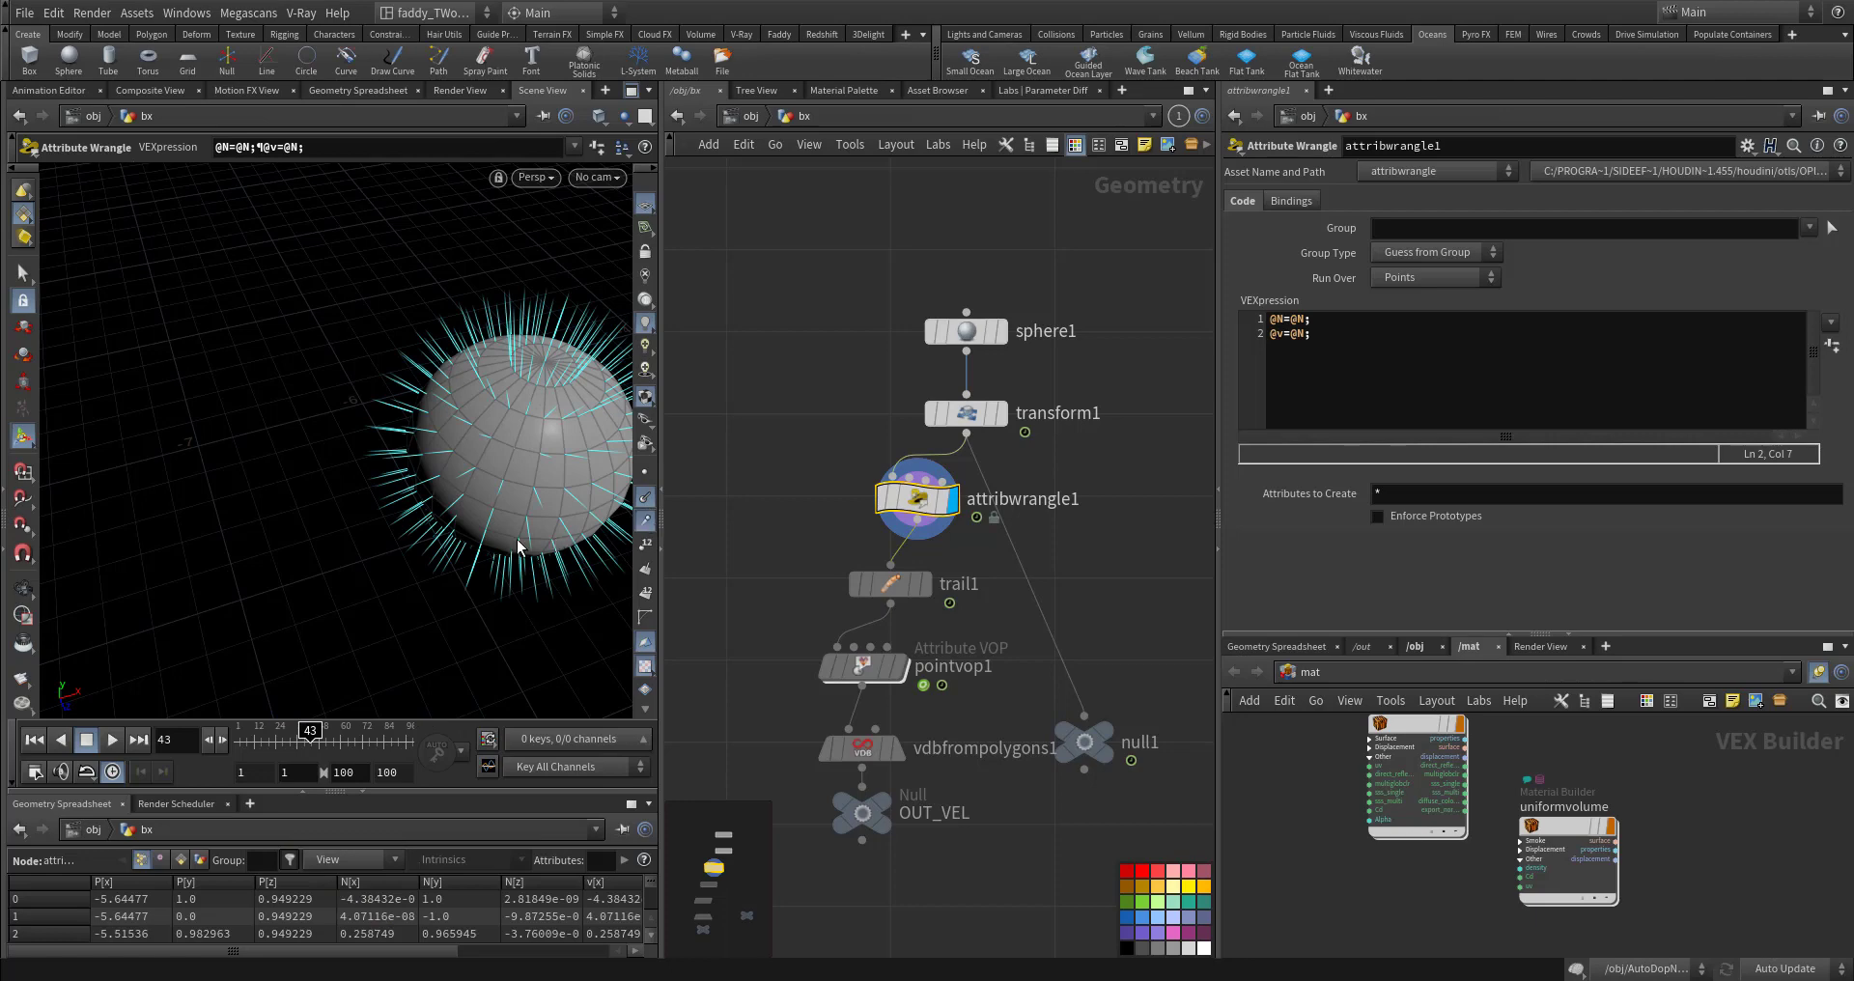
middle_click_drag(518, 547, 382, 508, "alt")
left_click(643, 499)
Step: Display trail1, bypass it, and check its point attributes in the node info
middle_click_drag(818, 600, 795, 527)
left_click(903, 512)
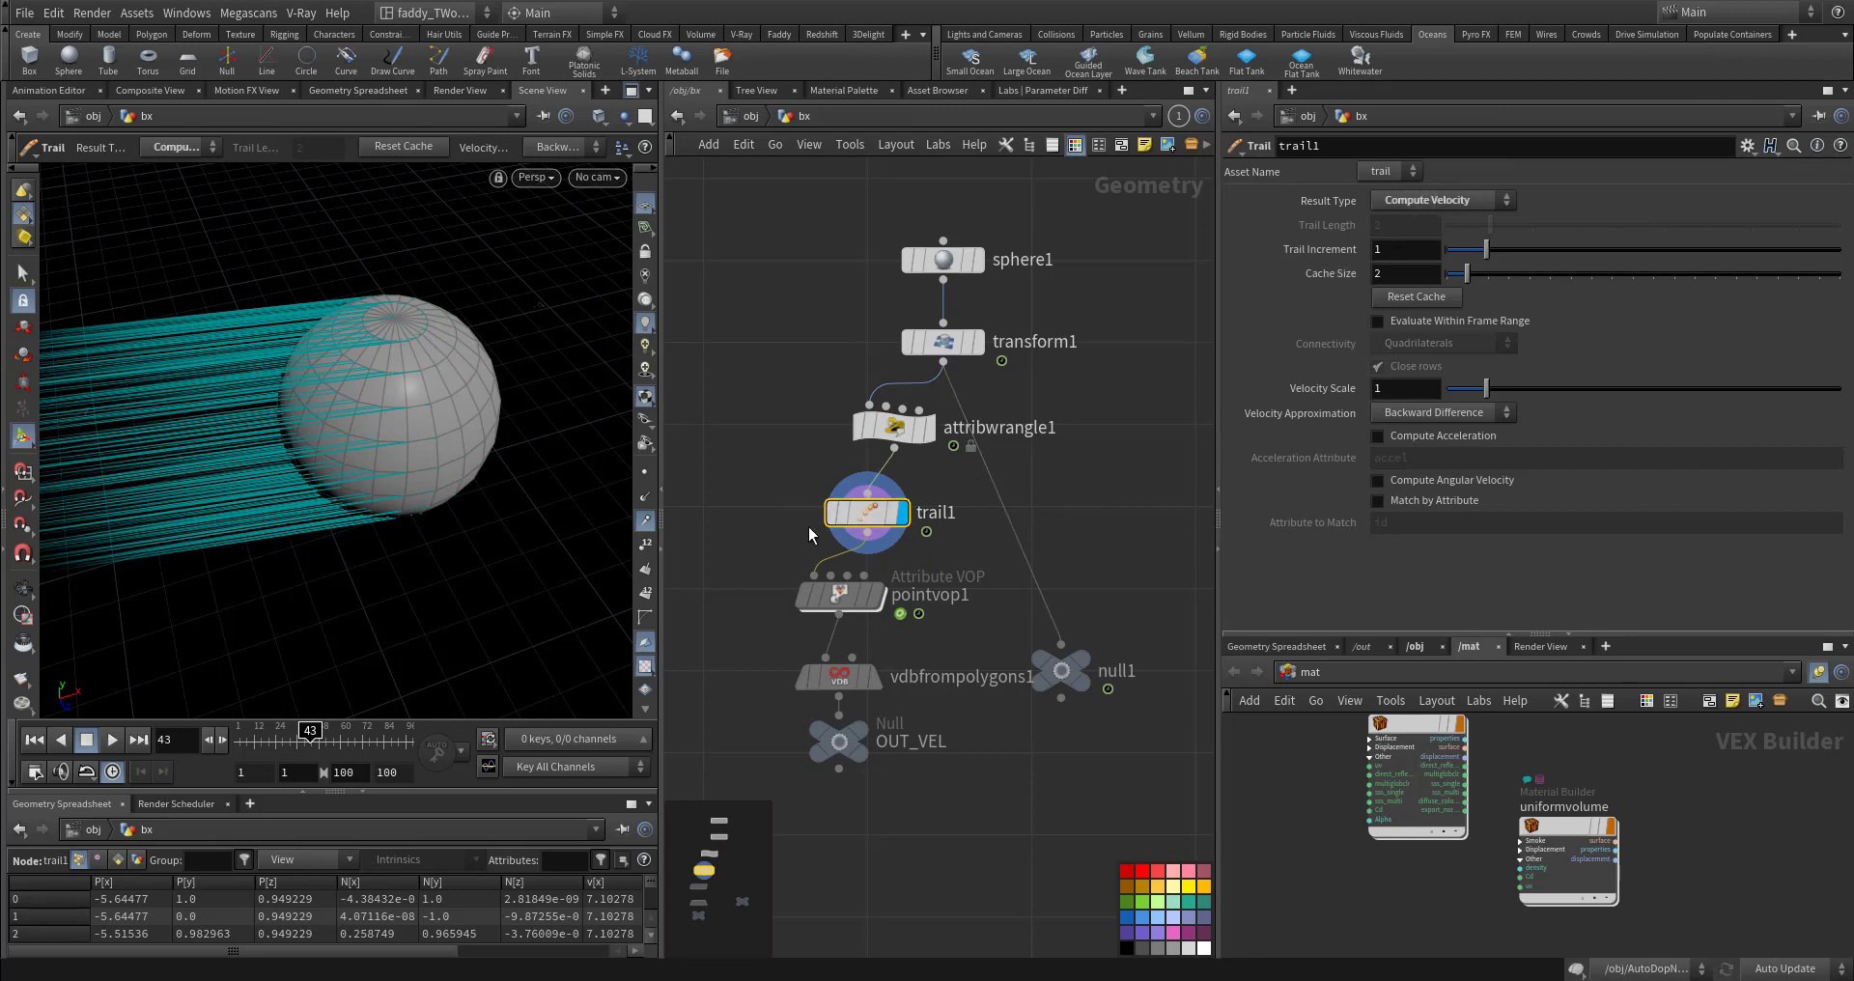
mouse_move(845, 532)
left_click(819, 485)
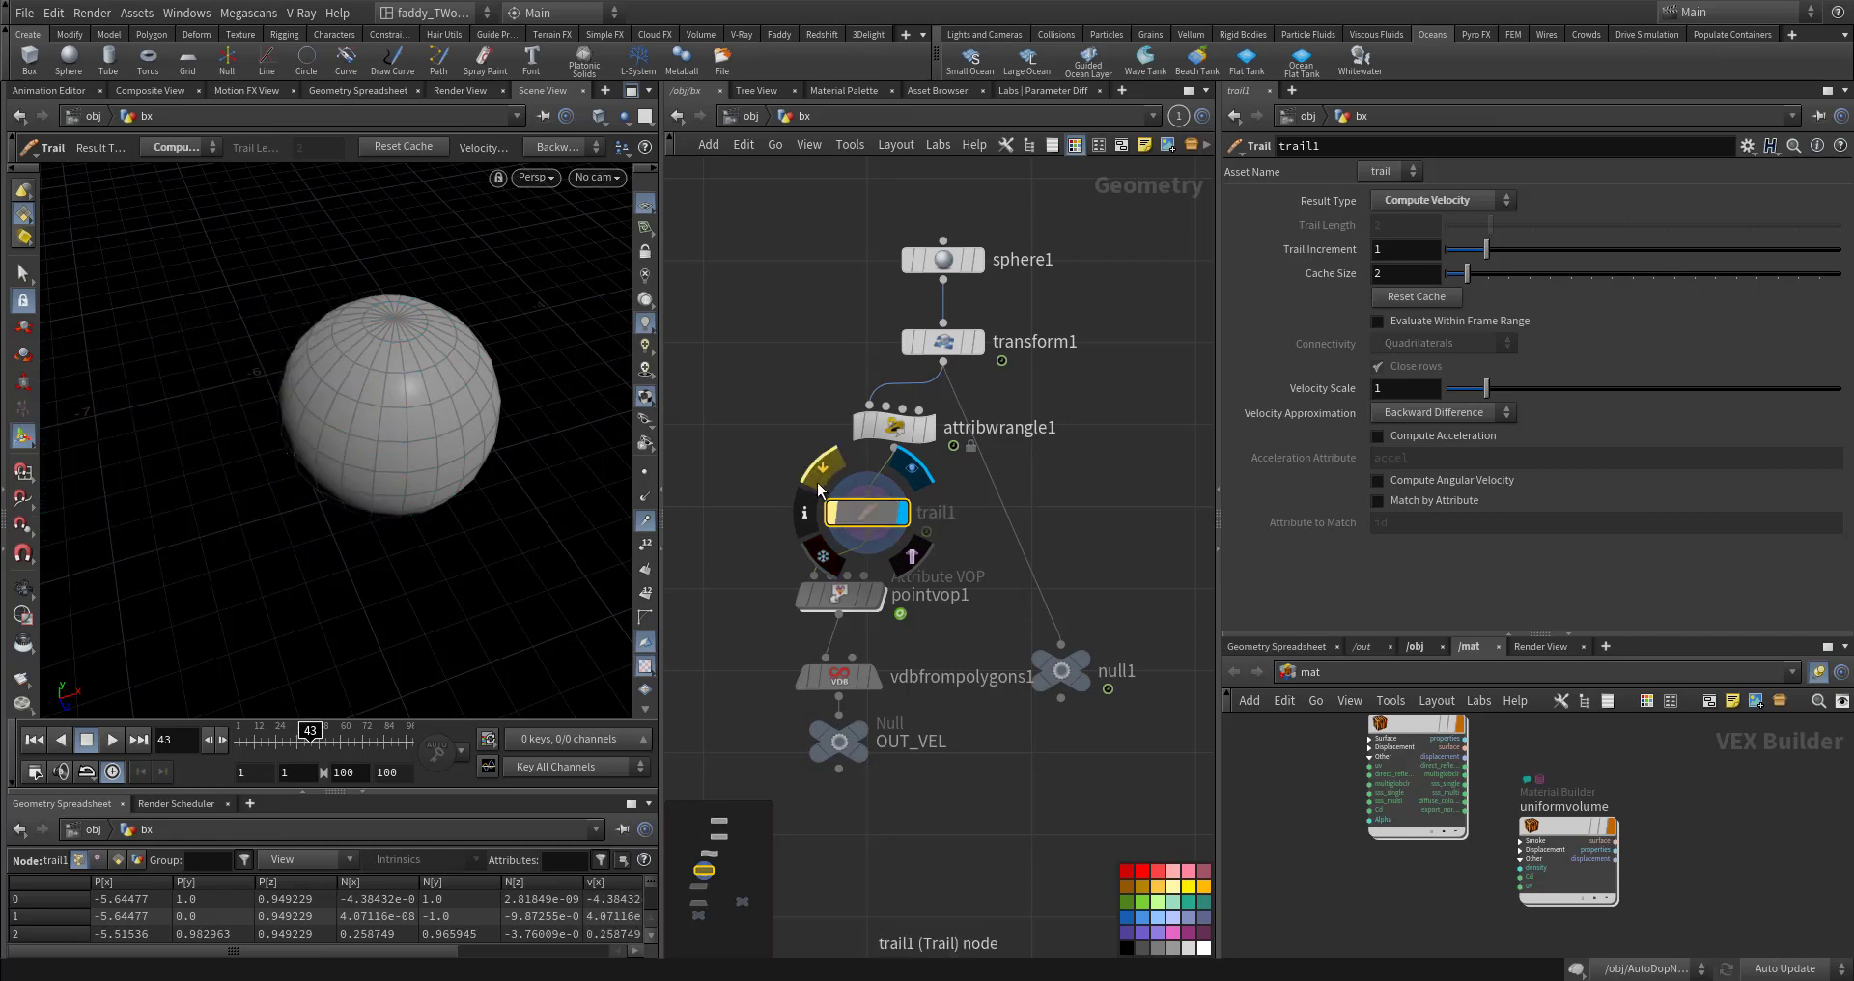
middle_click(866, 522)
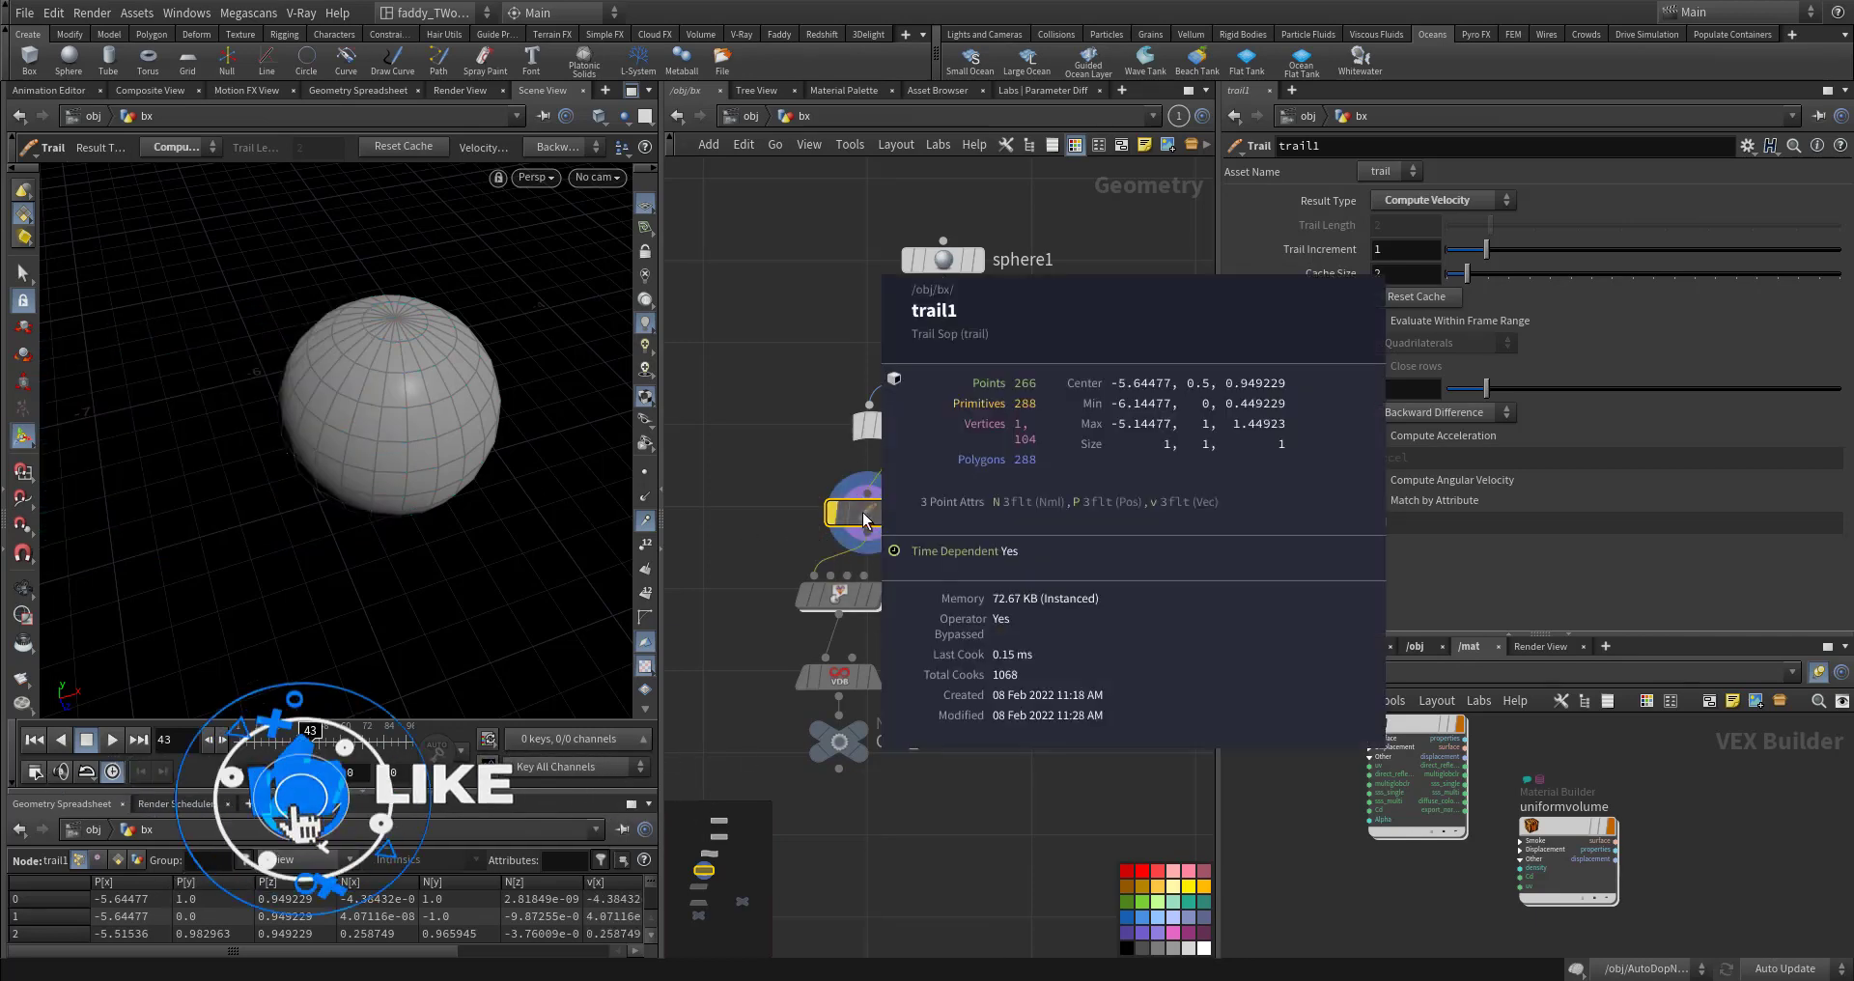
Step: Open the pointvop1 network, inspect the sphere from another angle, and rewind the animation to frame 1
double_click(837, 594)
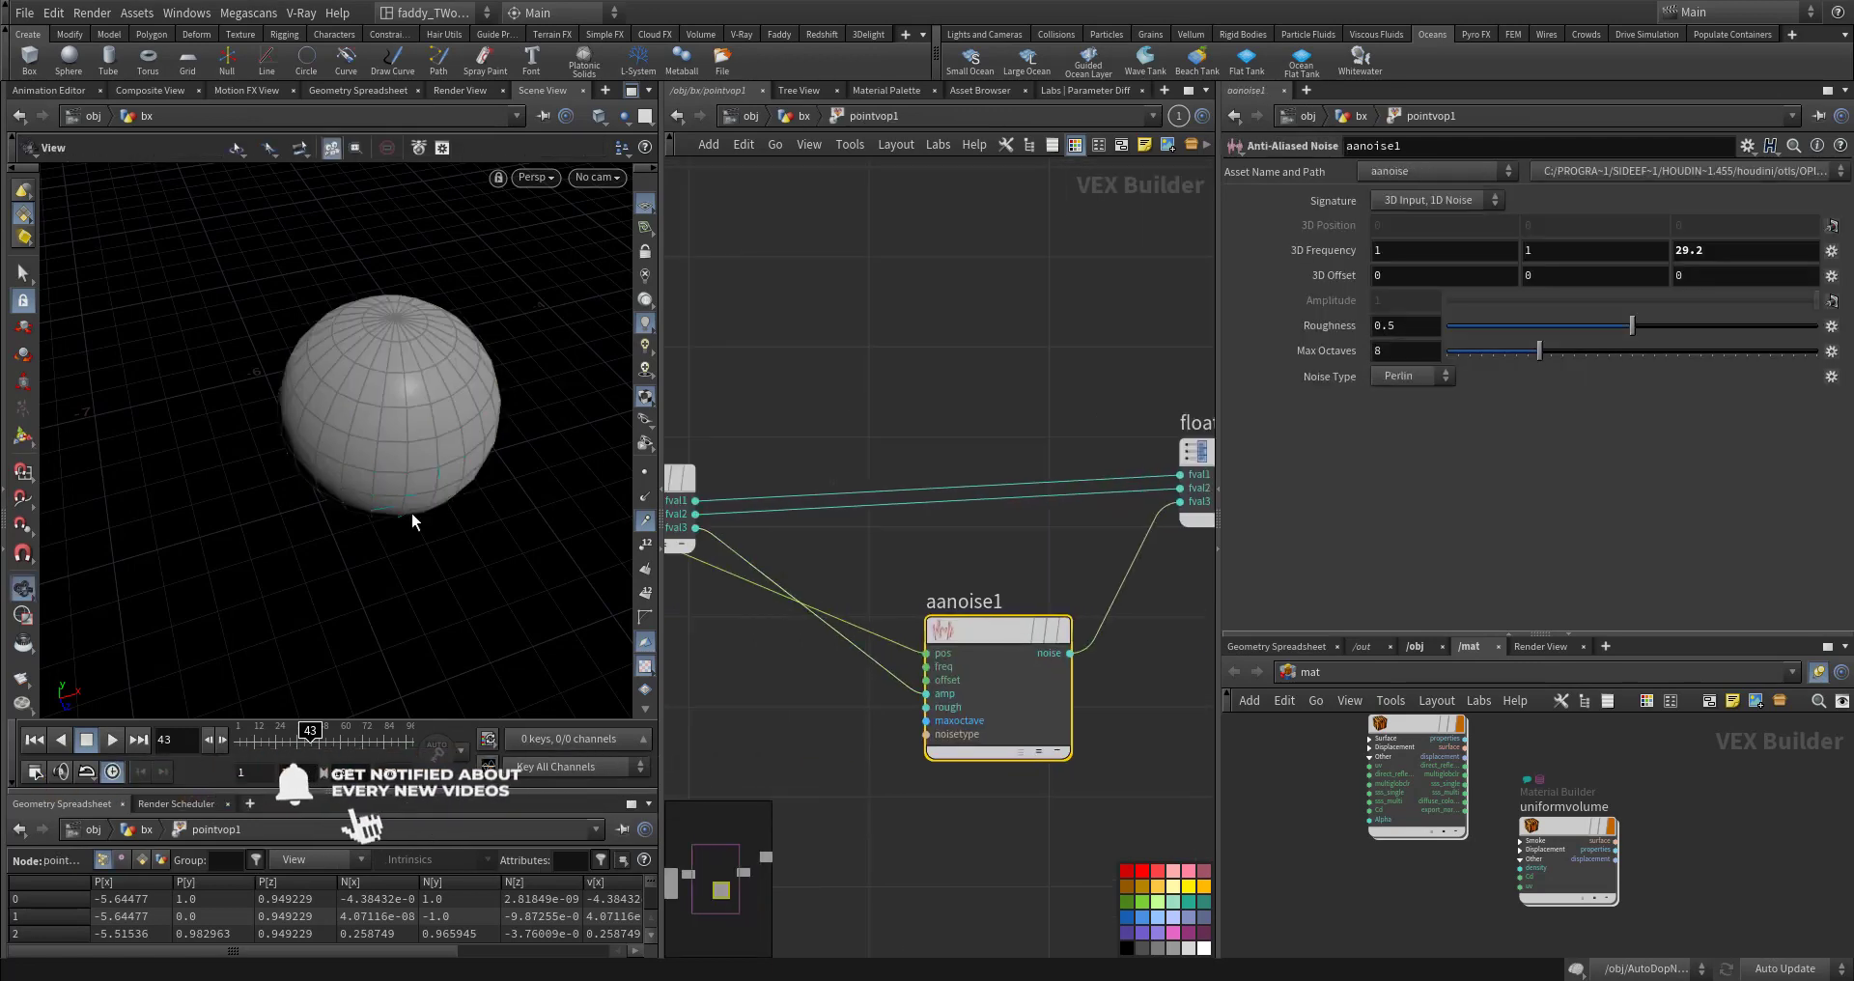
mouse_move(411, 513)
left_mouse_down("alt")
mouse_move(393, 443)
mouse_move(380, 511)
left_mouse_up("alt")
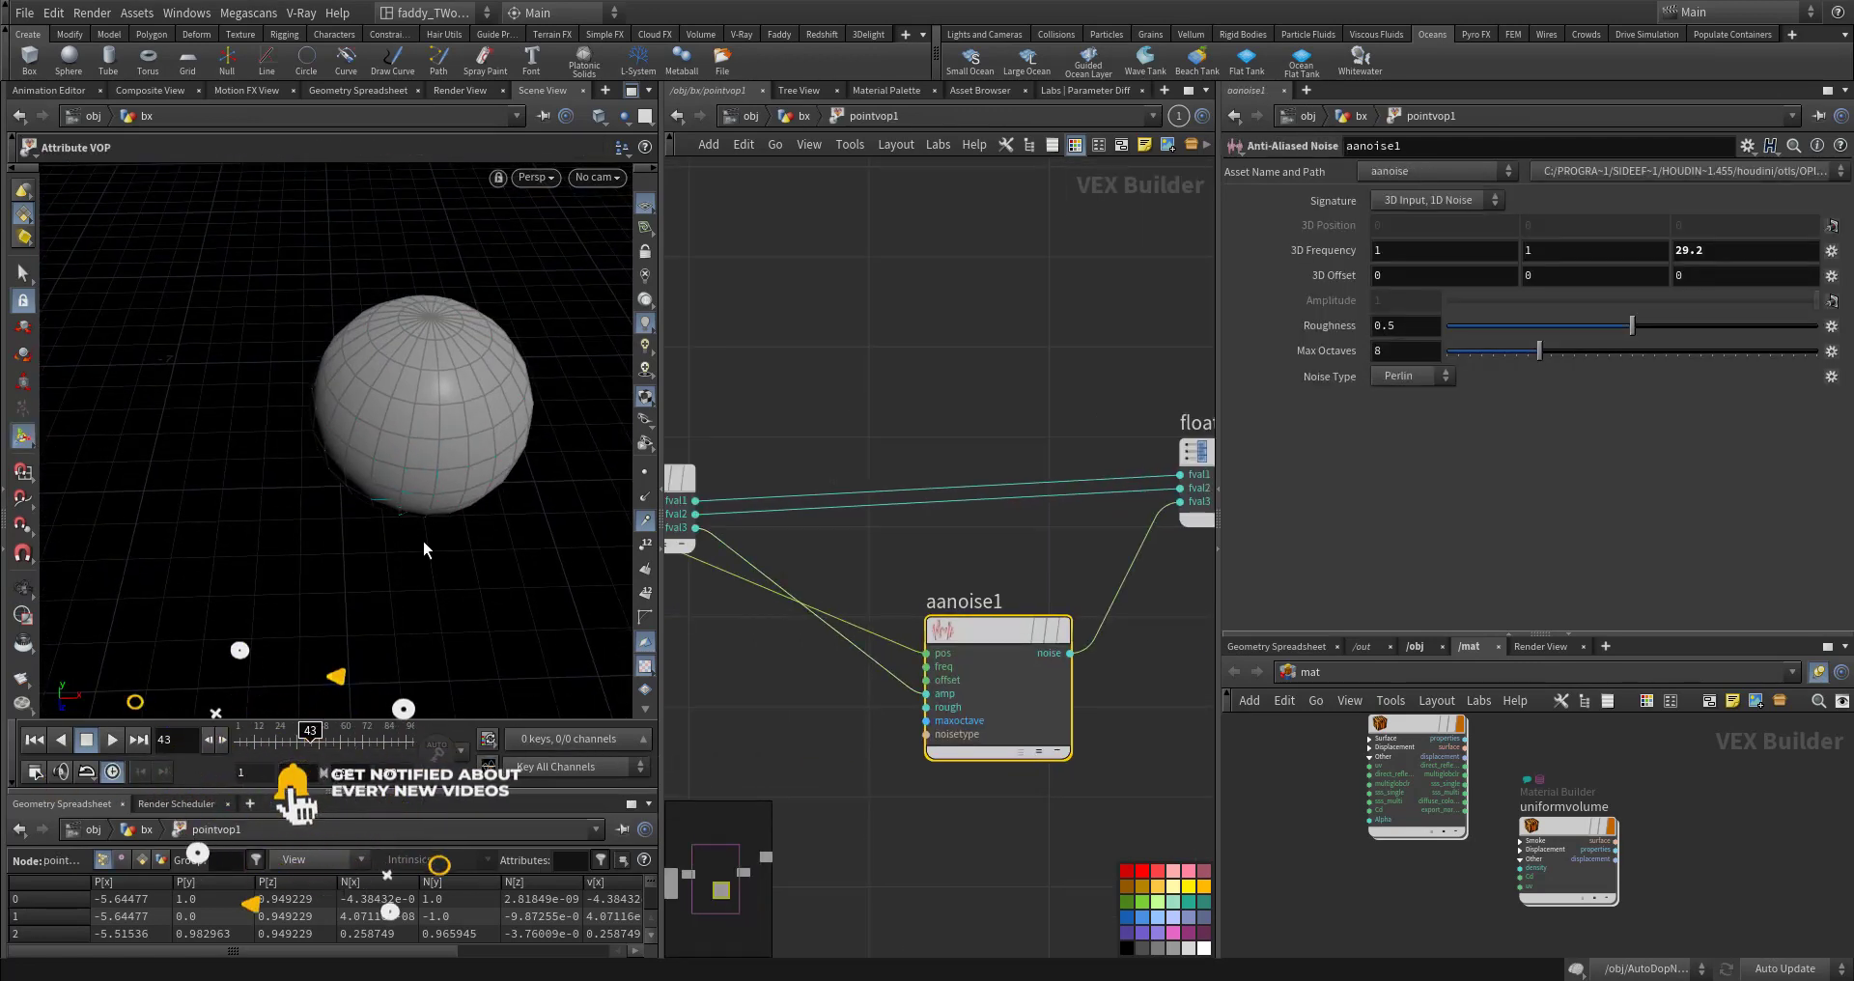
key("Up")
key("ctrl+Up")
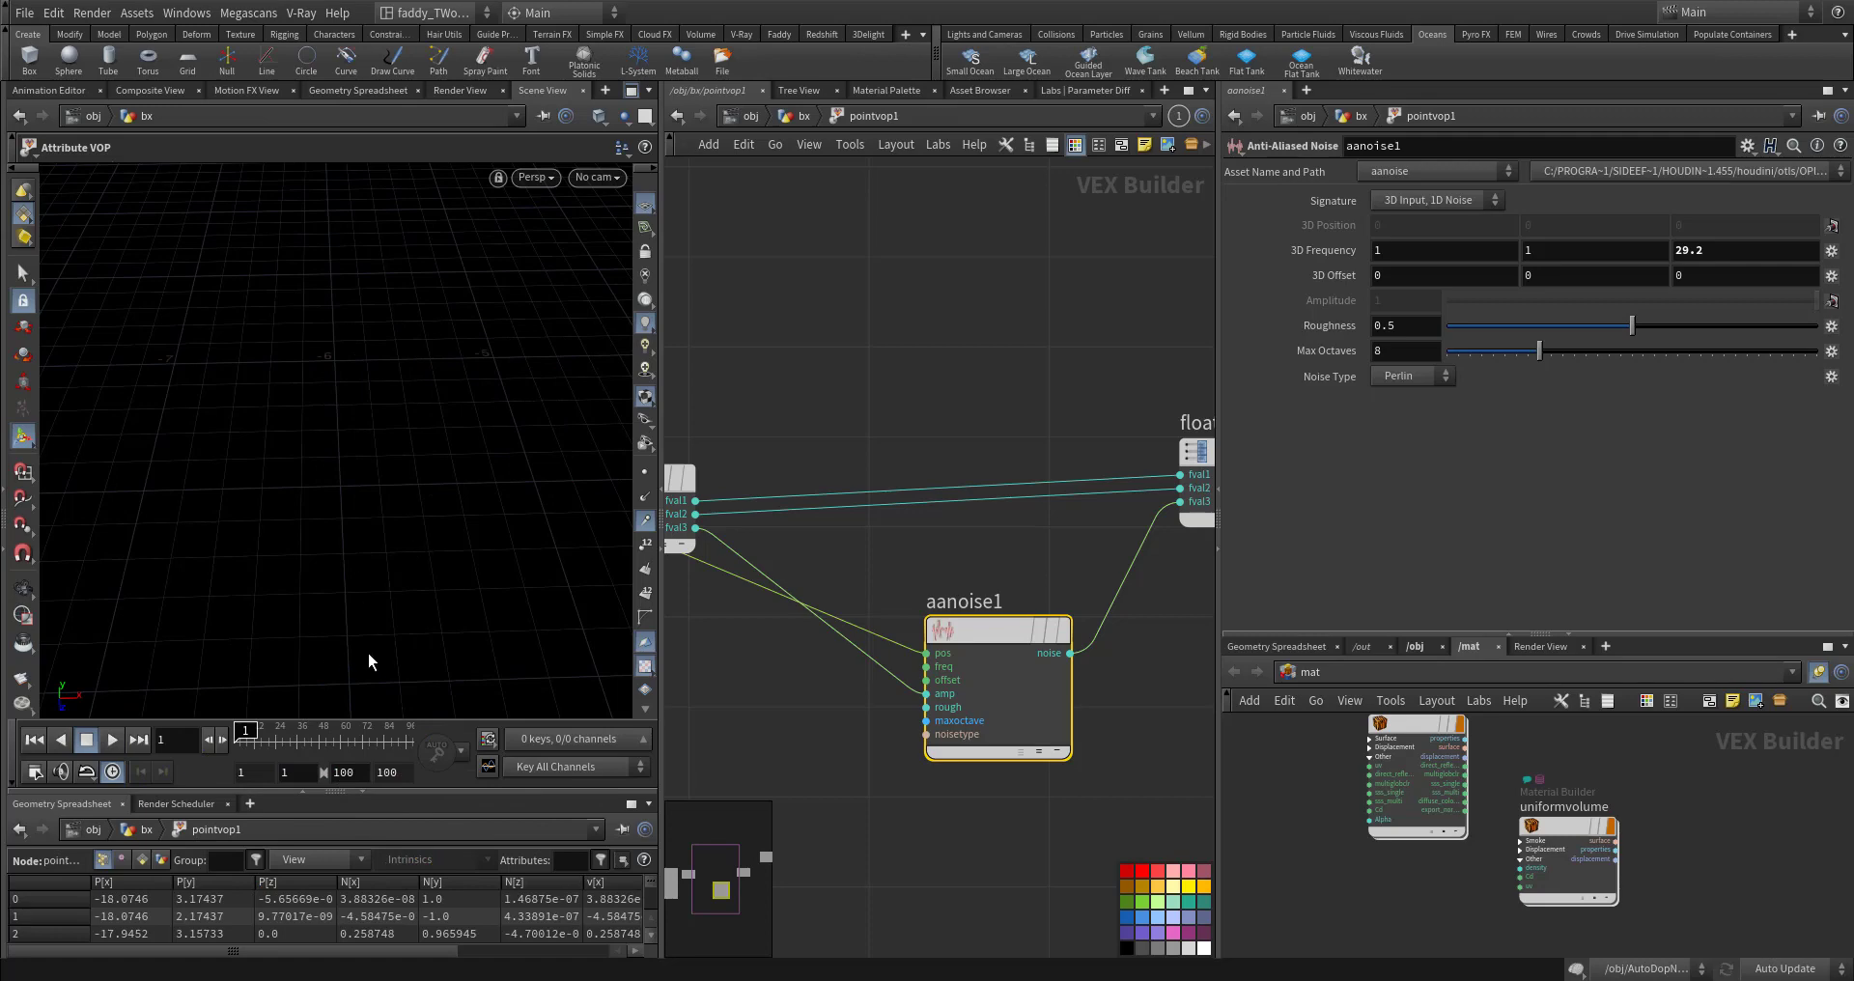
Step: Show the whole tank in the AutoDopNetwork, play the simulation, and rewind it to frame 1
key("2")
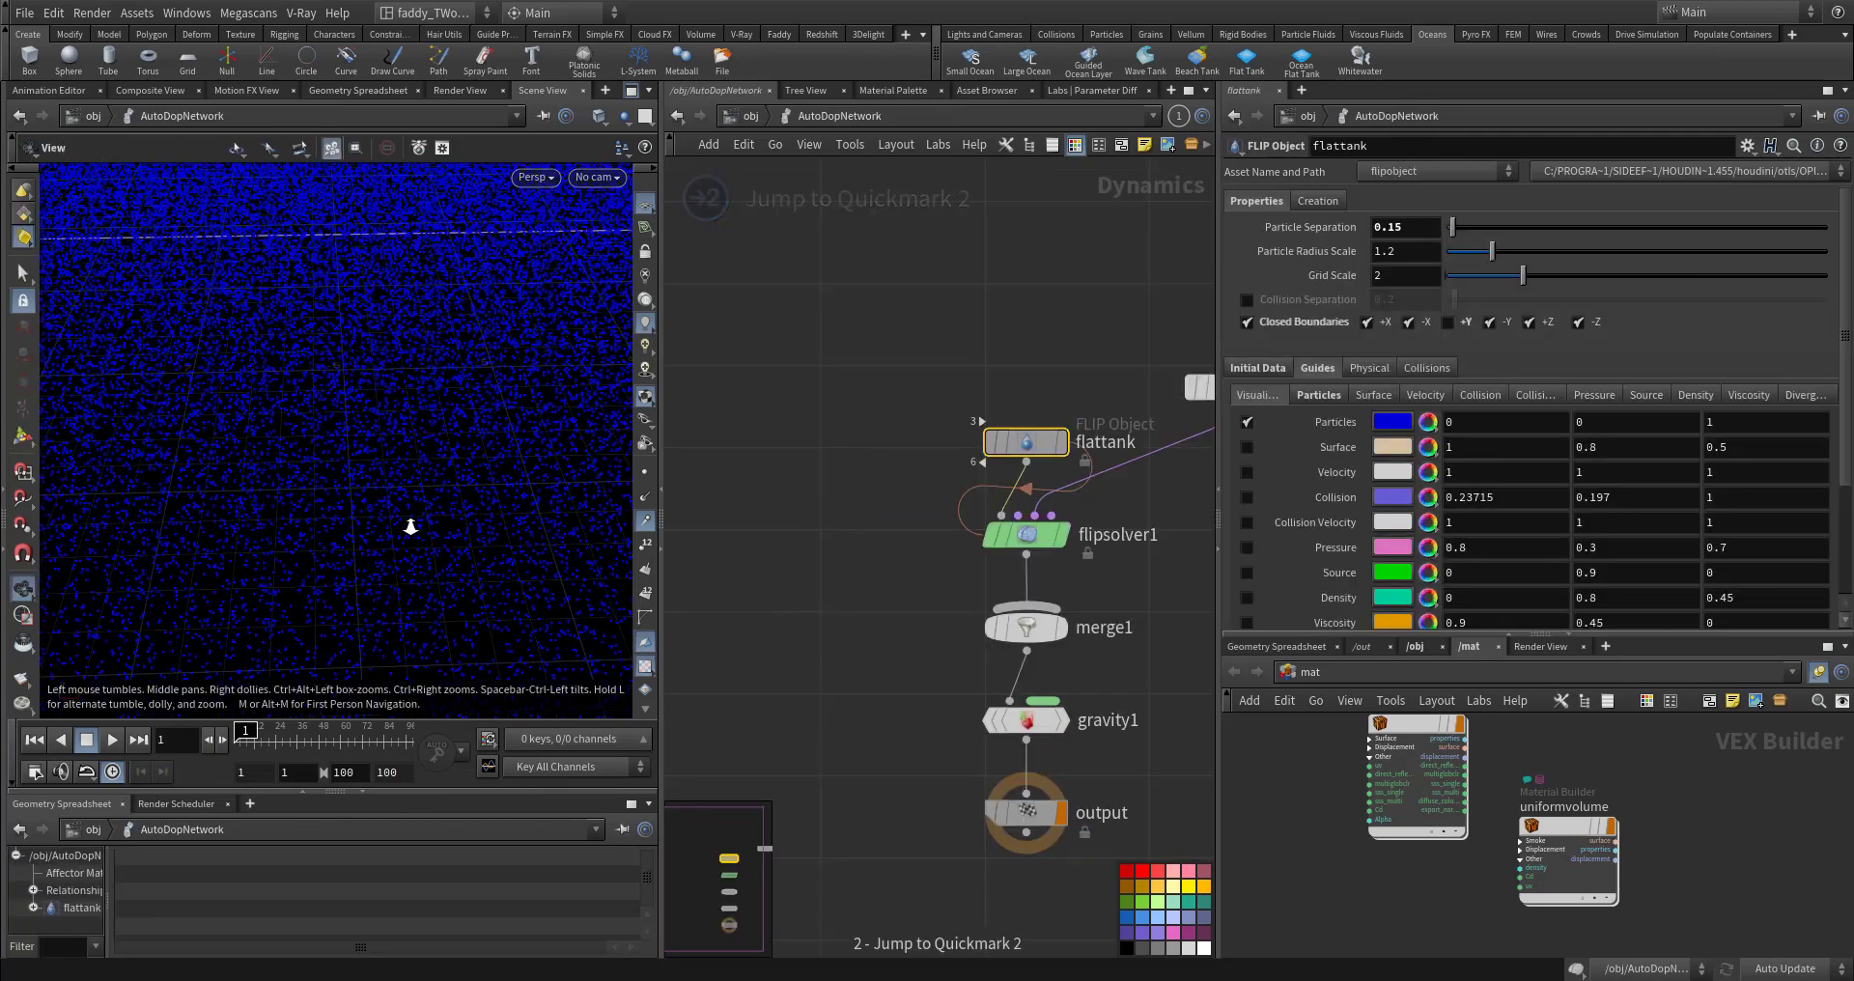
left_click_drag(530, 641, 190, 573, "alt")
key("space+h")
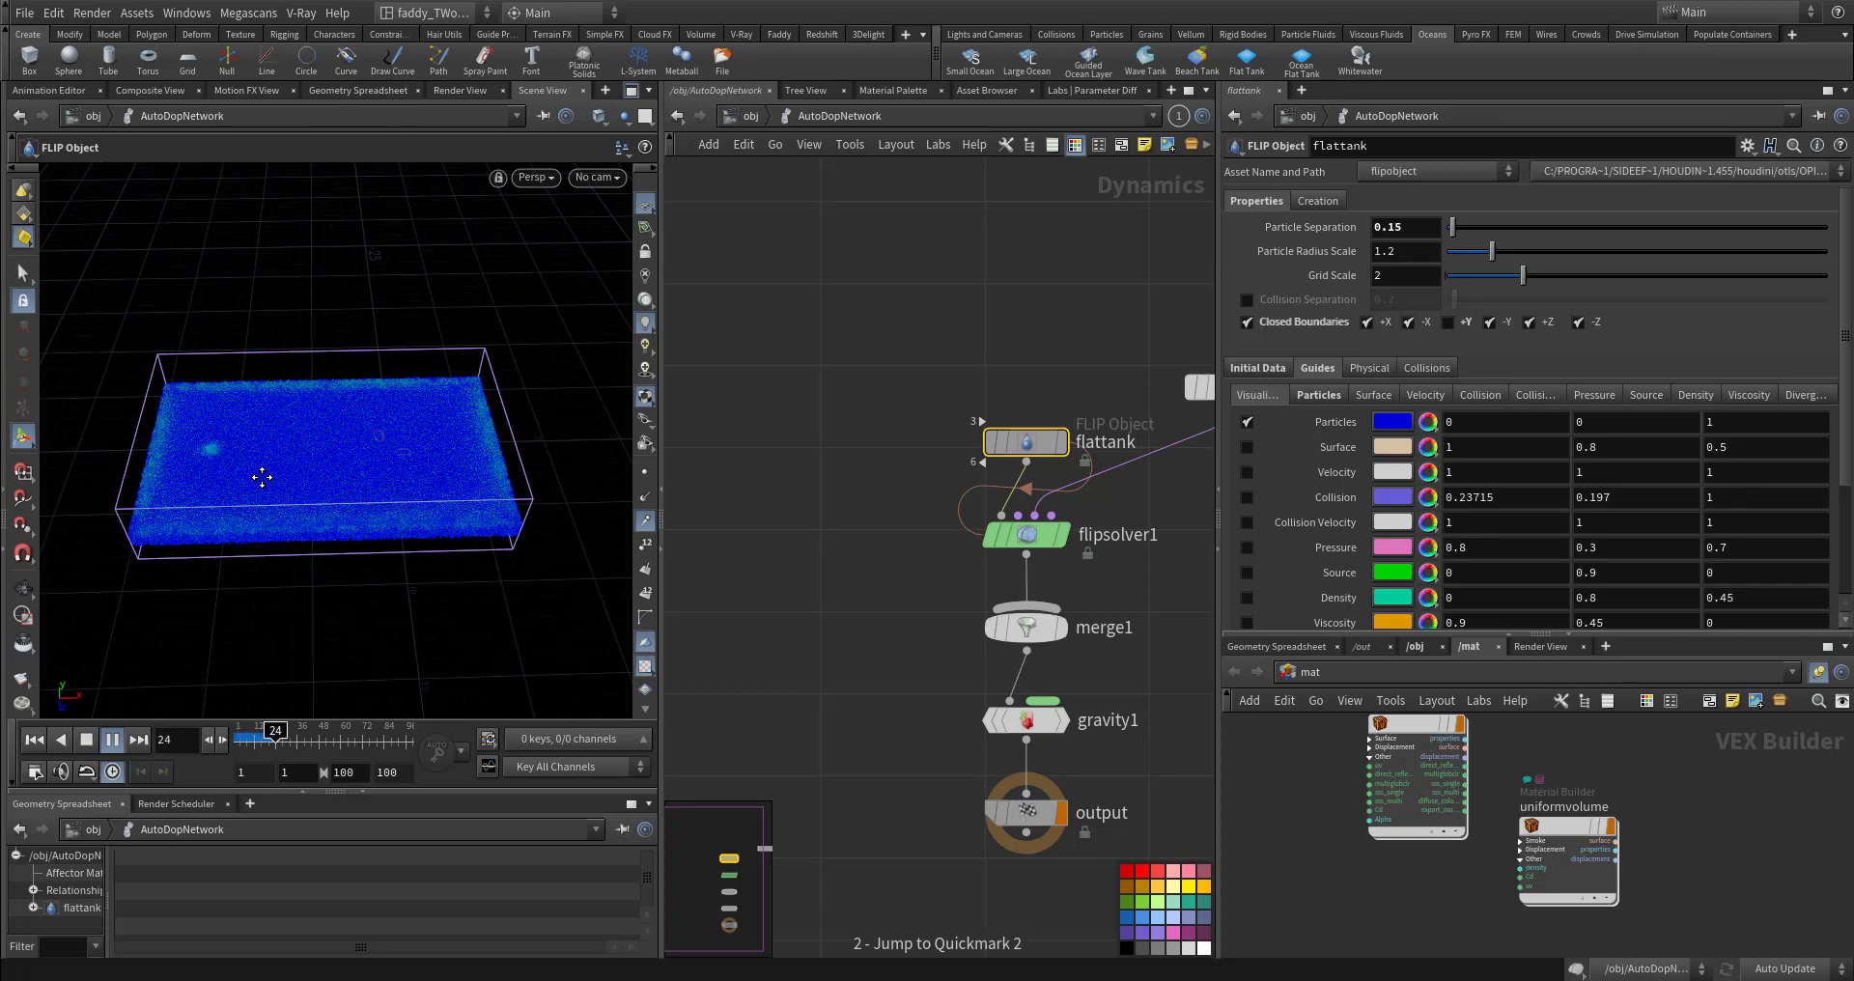
key("ctrl+Up")
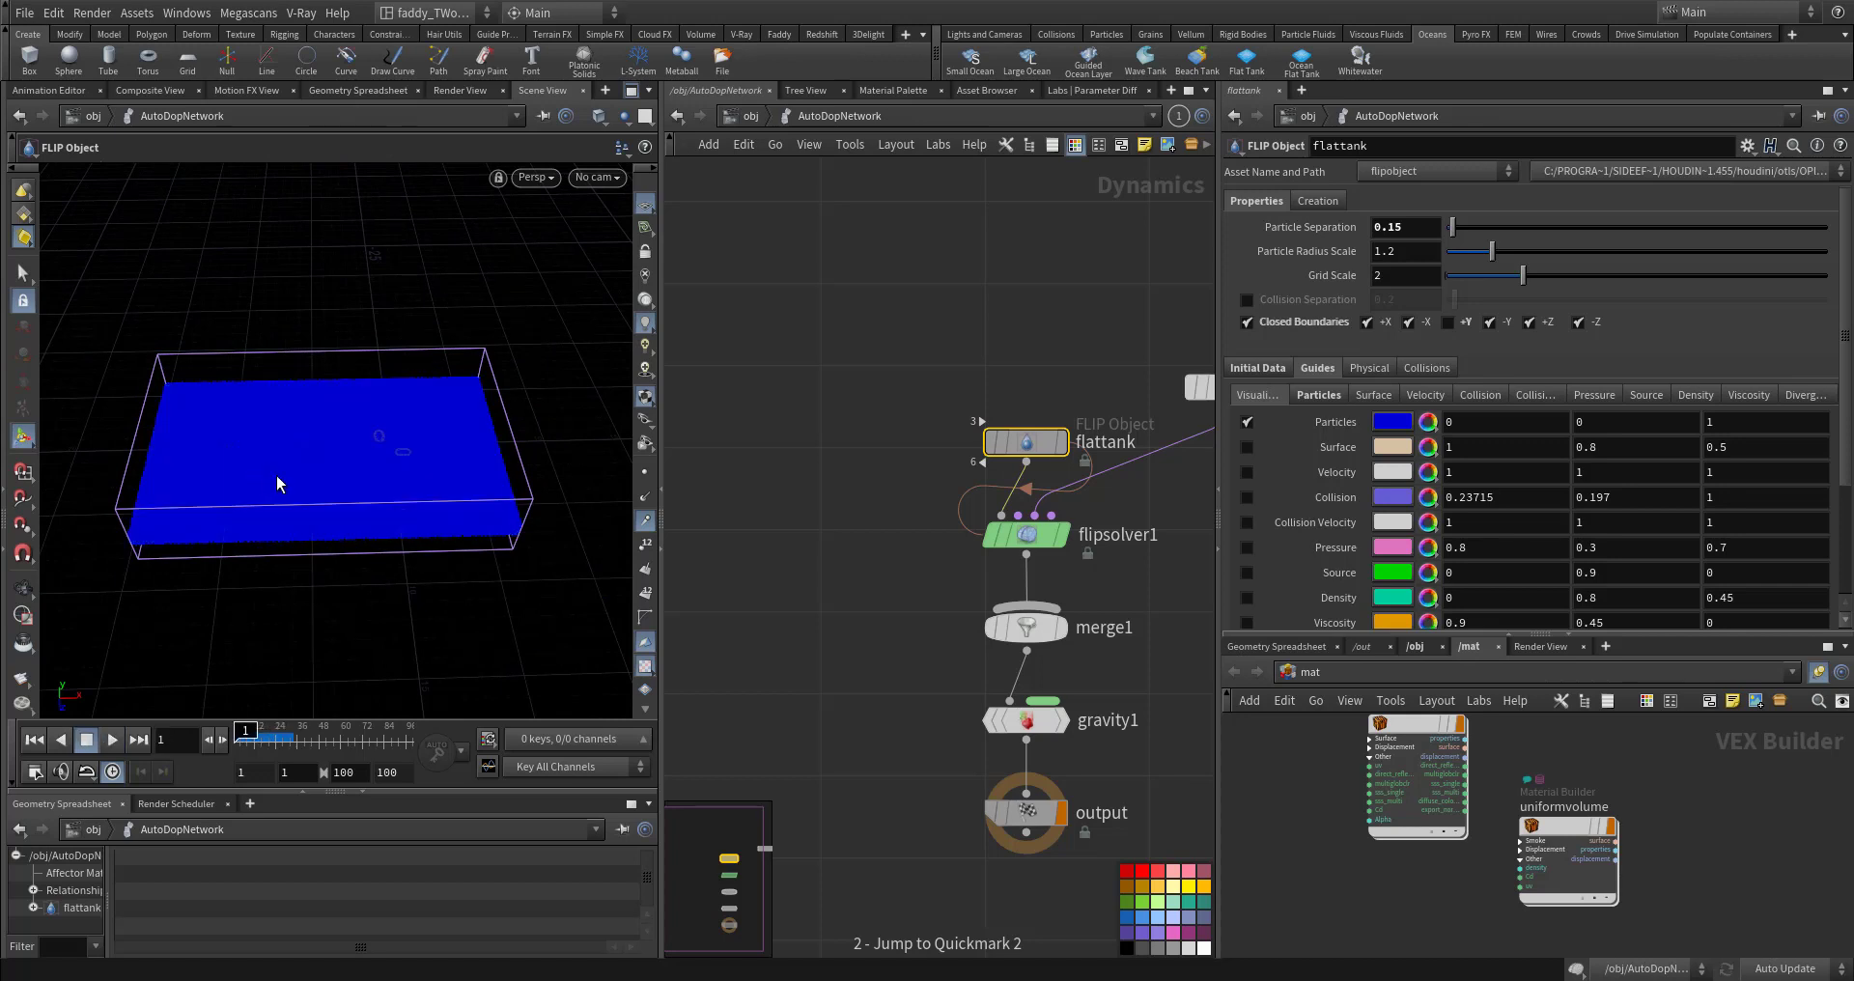
Step: Reopen the pointvop1 network and insert a Multiply node between floattovec1 and the geometry output's v input
key("1")
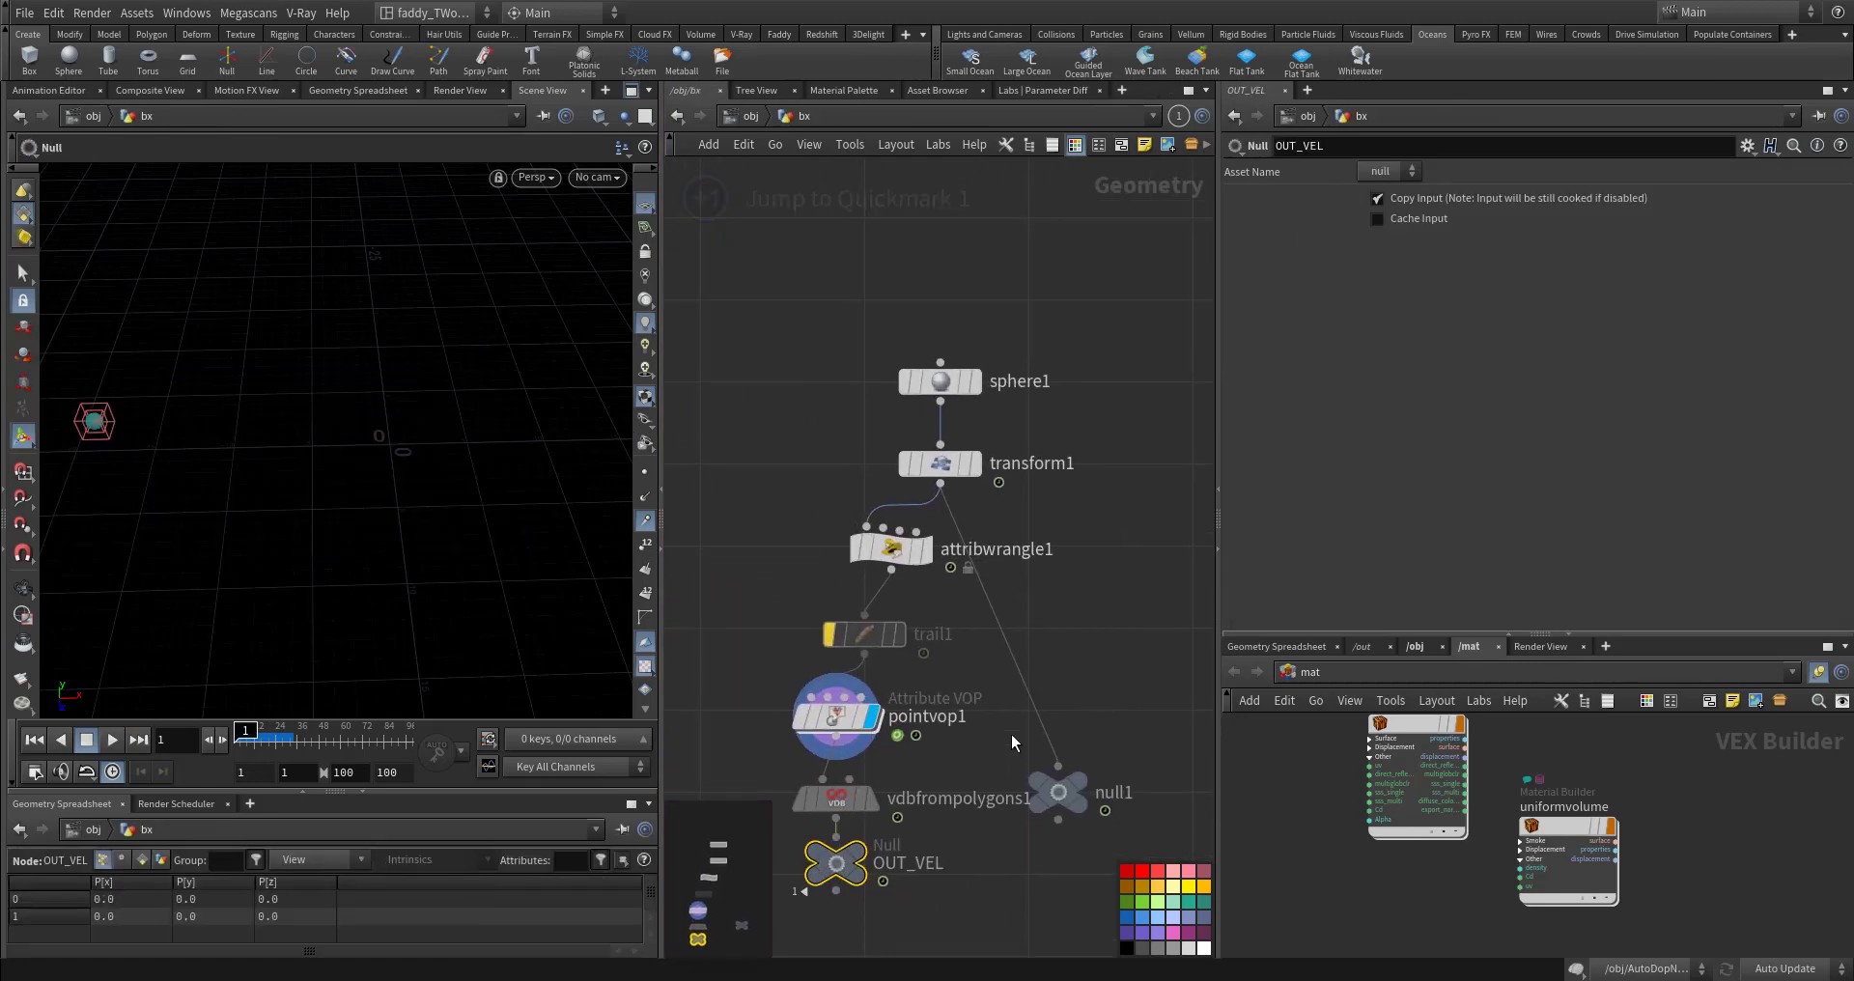
double_click(896, 653)
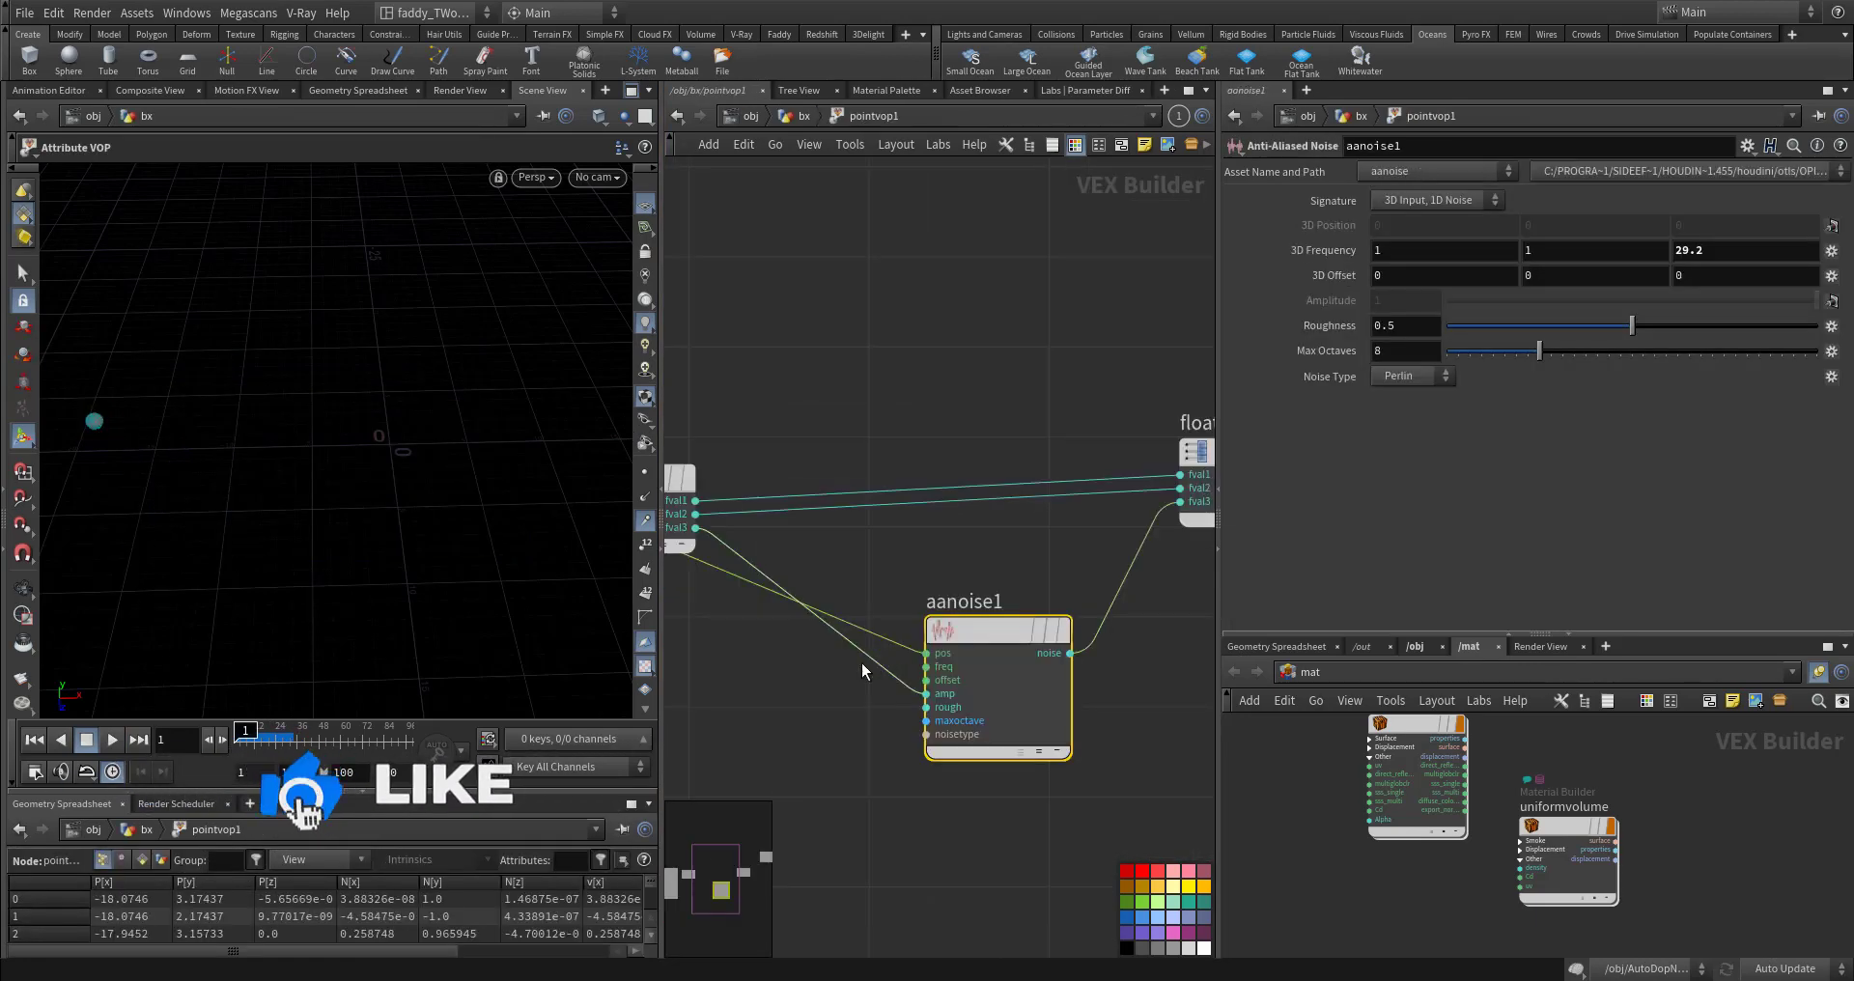
middle_click_drag(834, 684, 838, 635)
middle_click_drag(902, 708, 736, 737)
middle_click_drag(1030, 646, 1051, 683)
key("Tab")
type("mu")
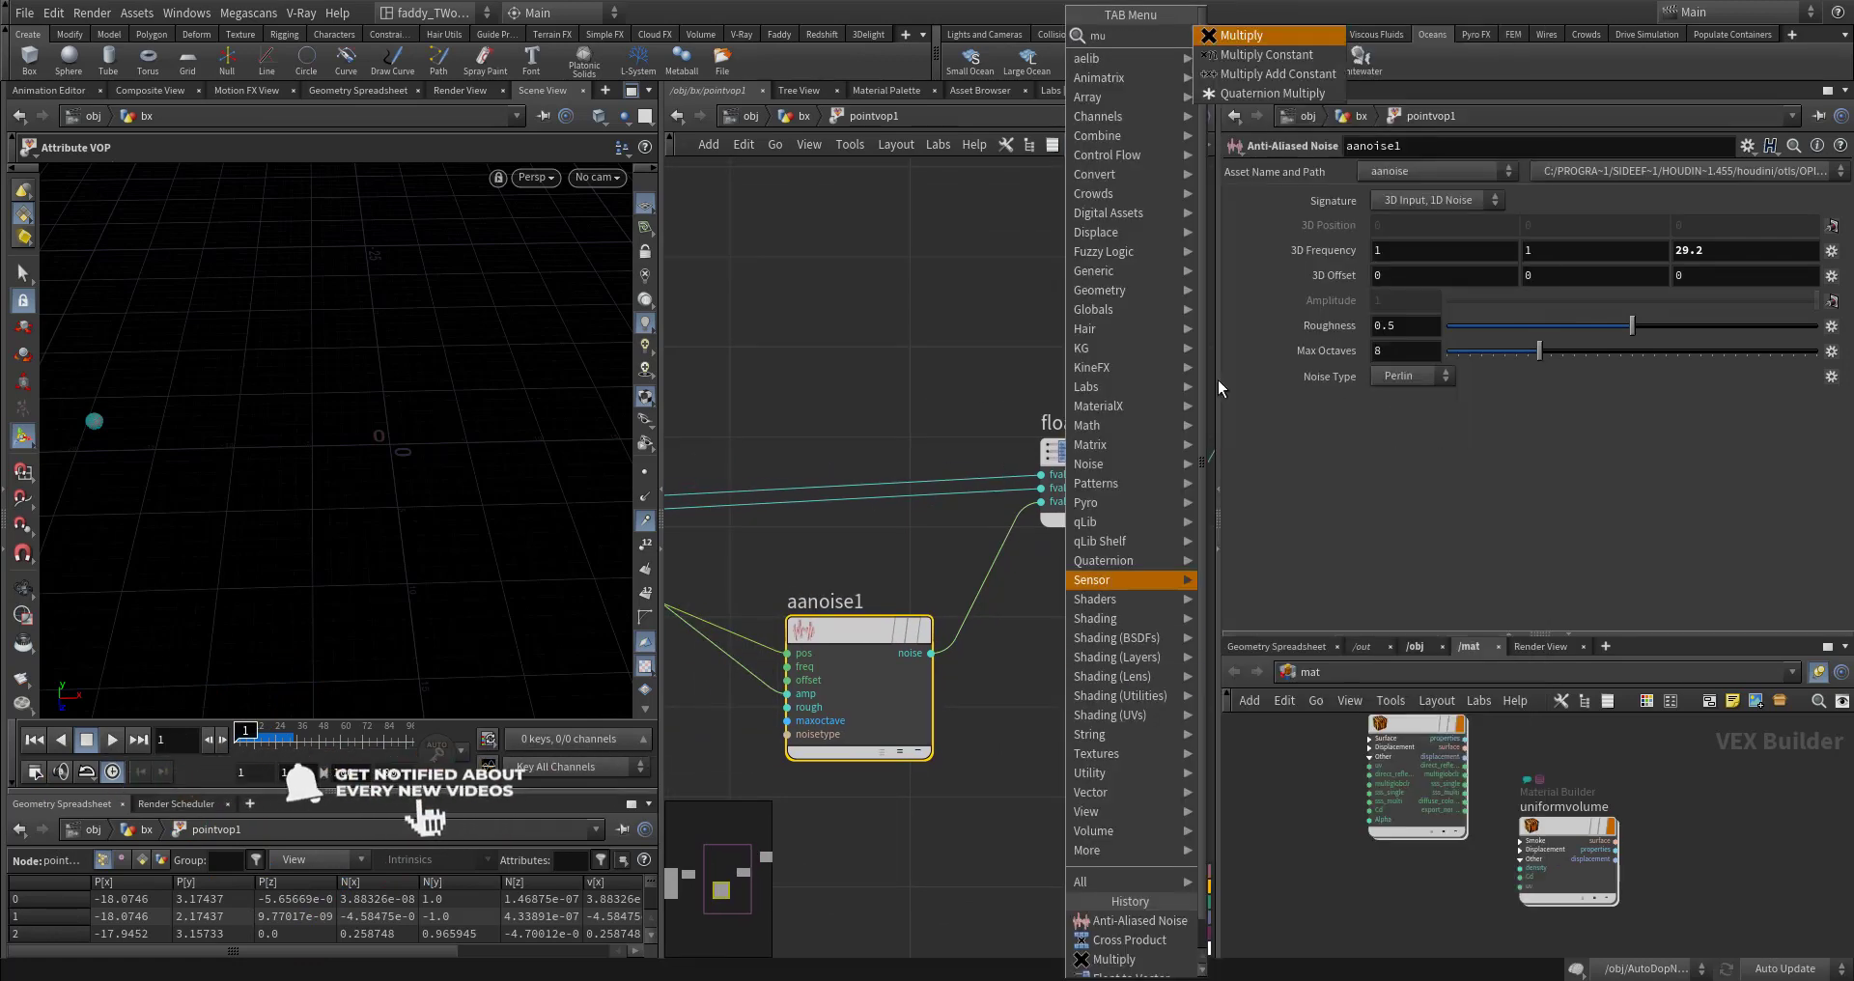
left_click(1282, 42)
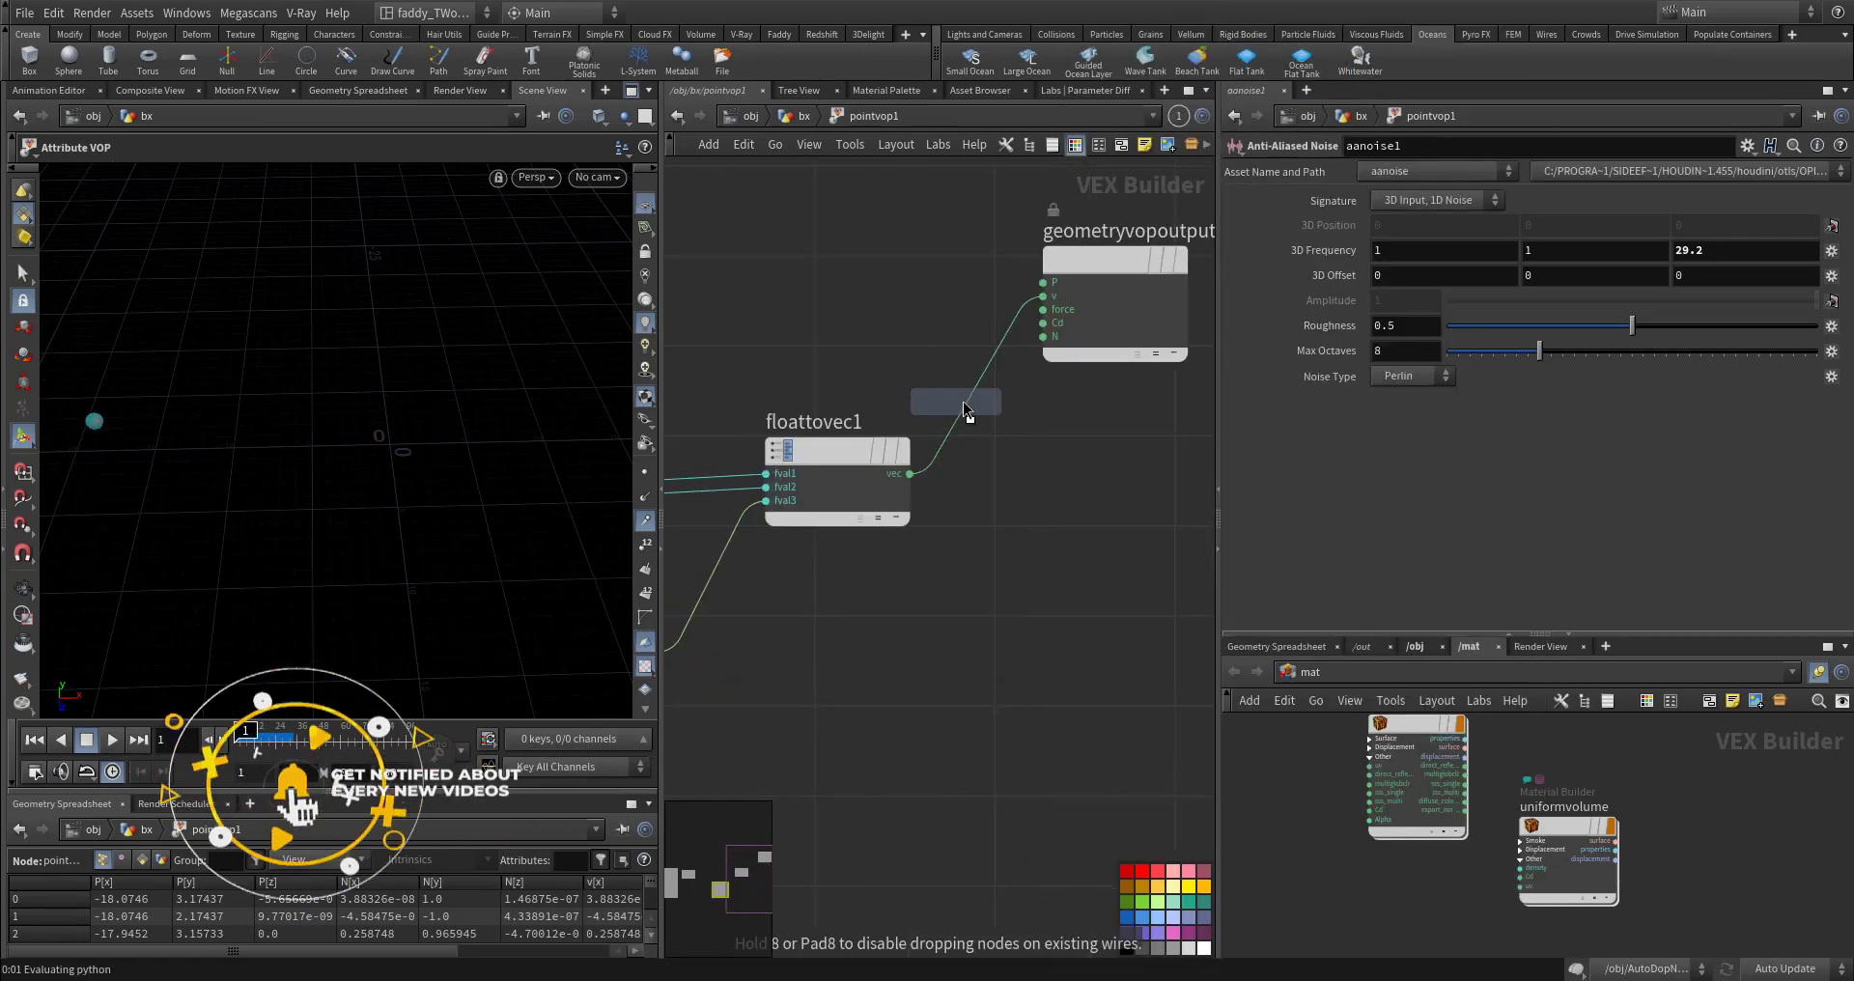
left_click(969, 411)
Step: Add a float constant to multiply1's second input and set its default value to 10
right_click(1040, 435)
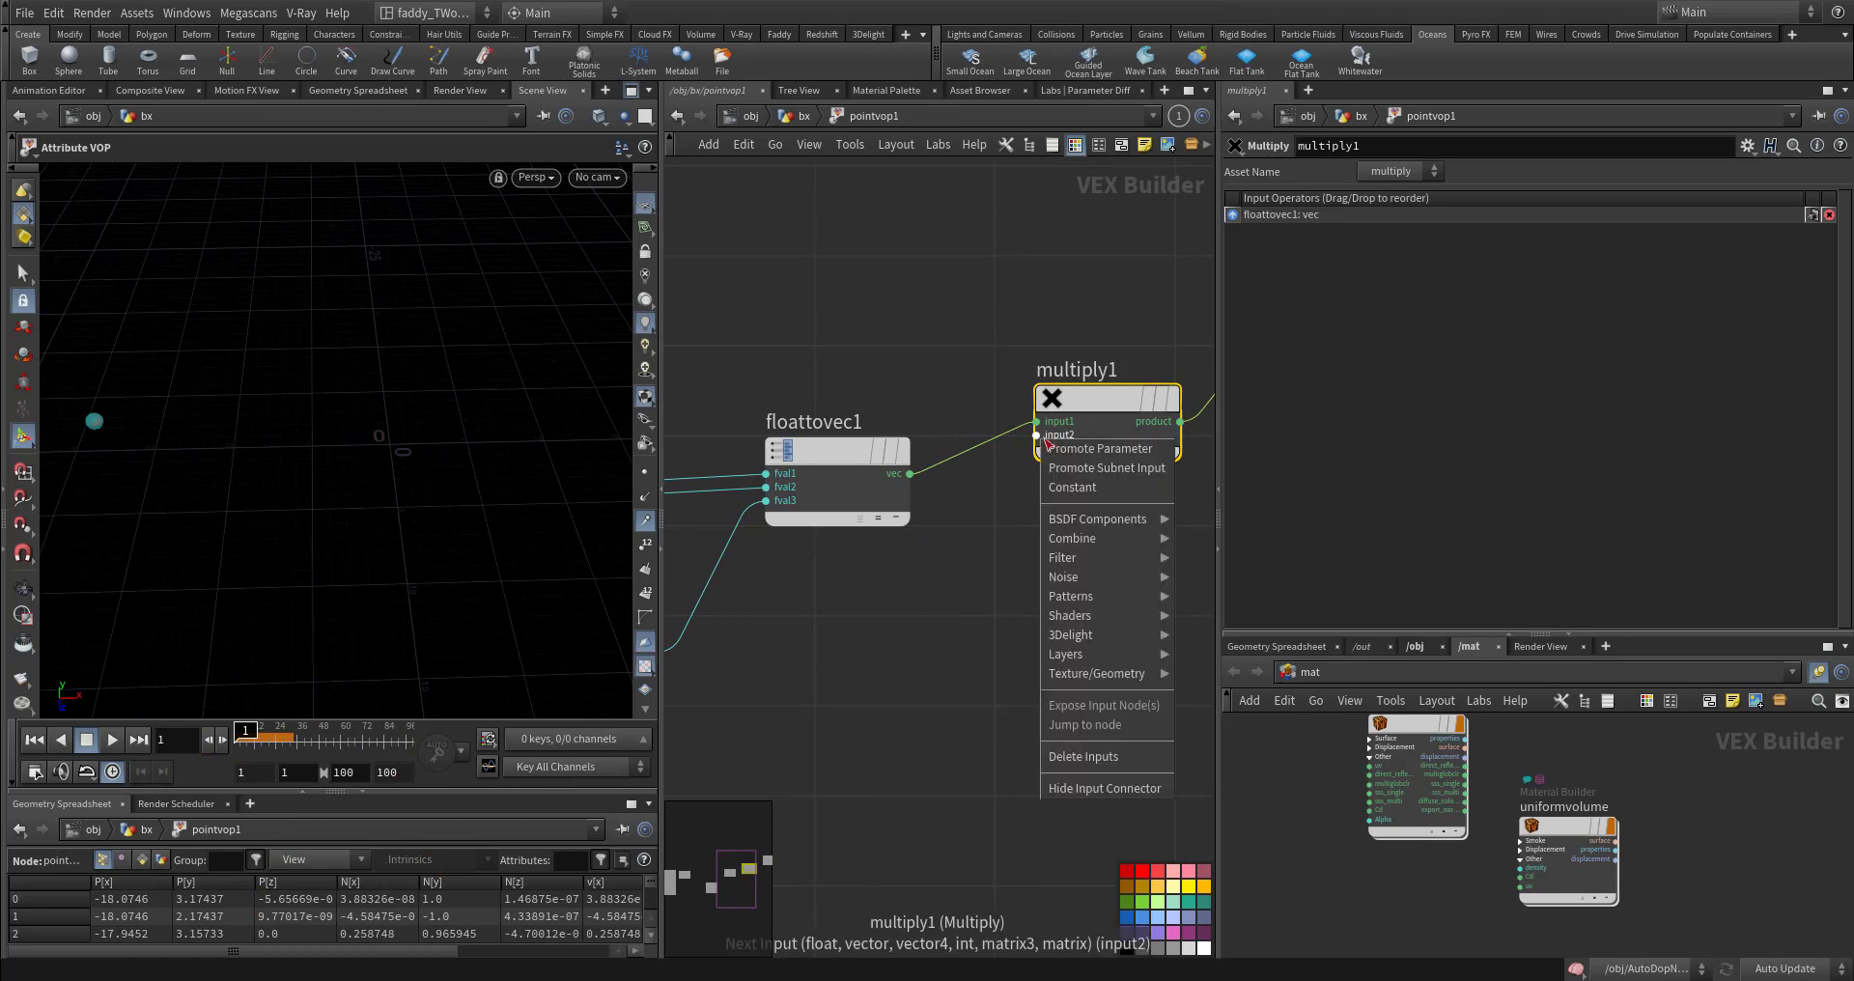
left_click(1064, 483)
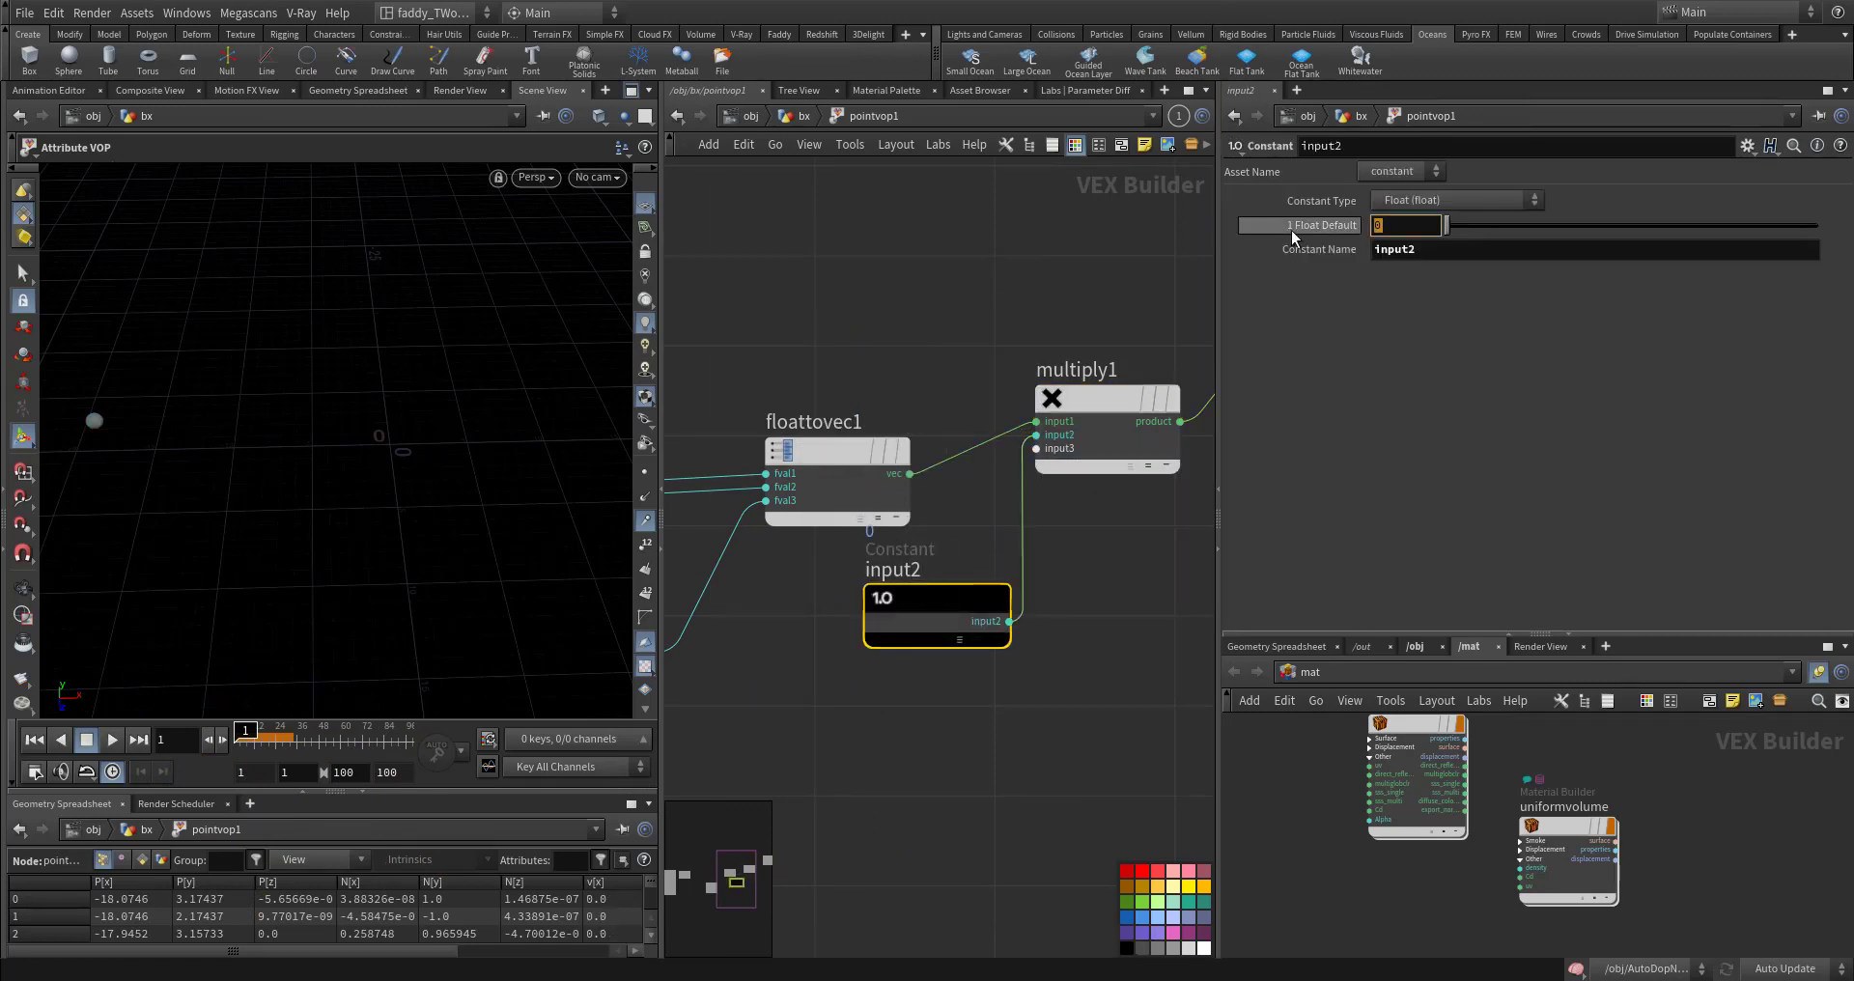
type("10")
key("Return")
Step: Return to the AutoDopNetwork, play the tank simulation with the multiplied velocity, and rewind it to frame 1
key("3")
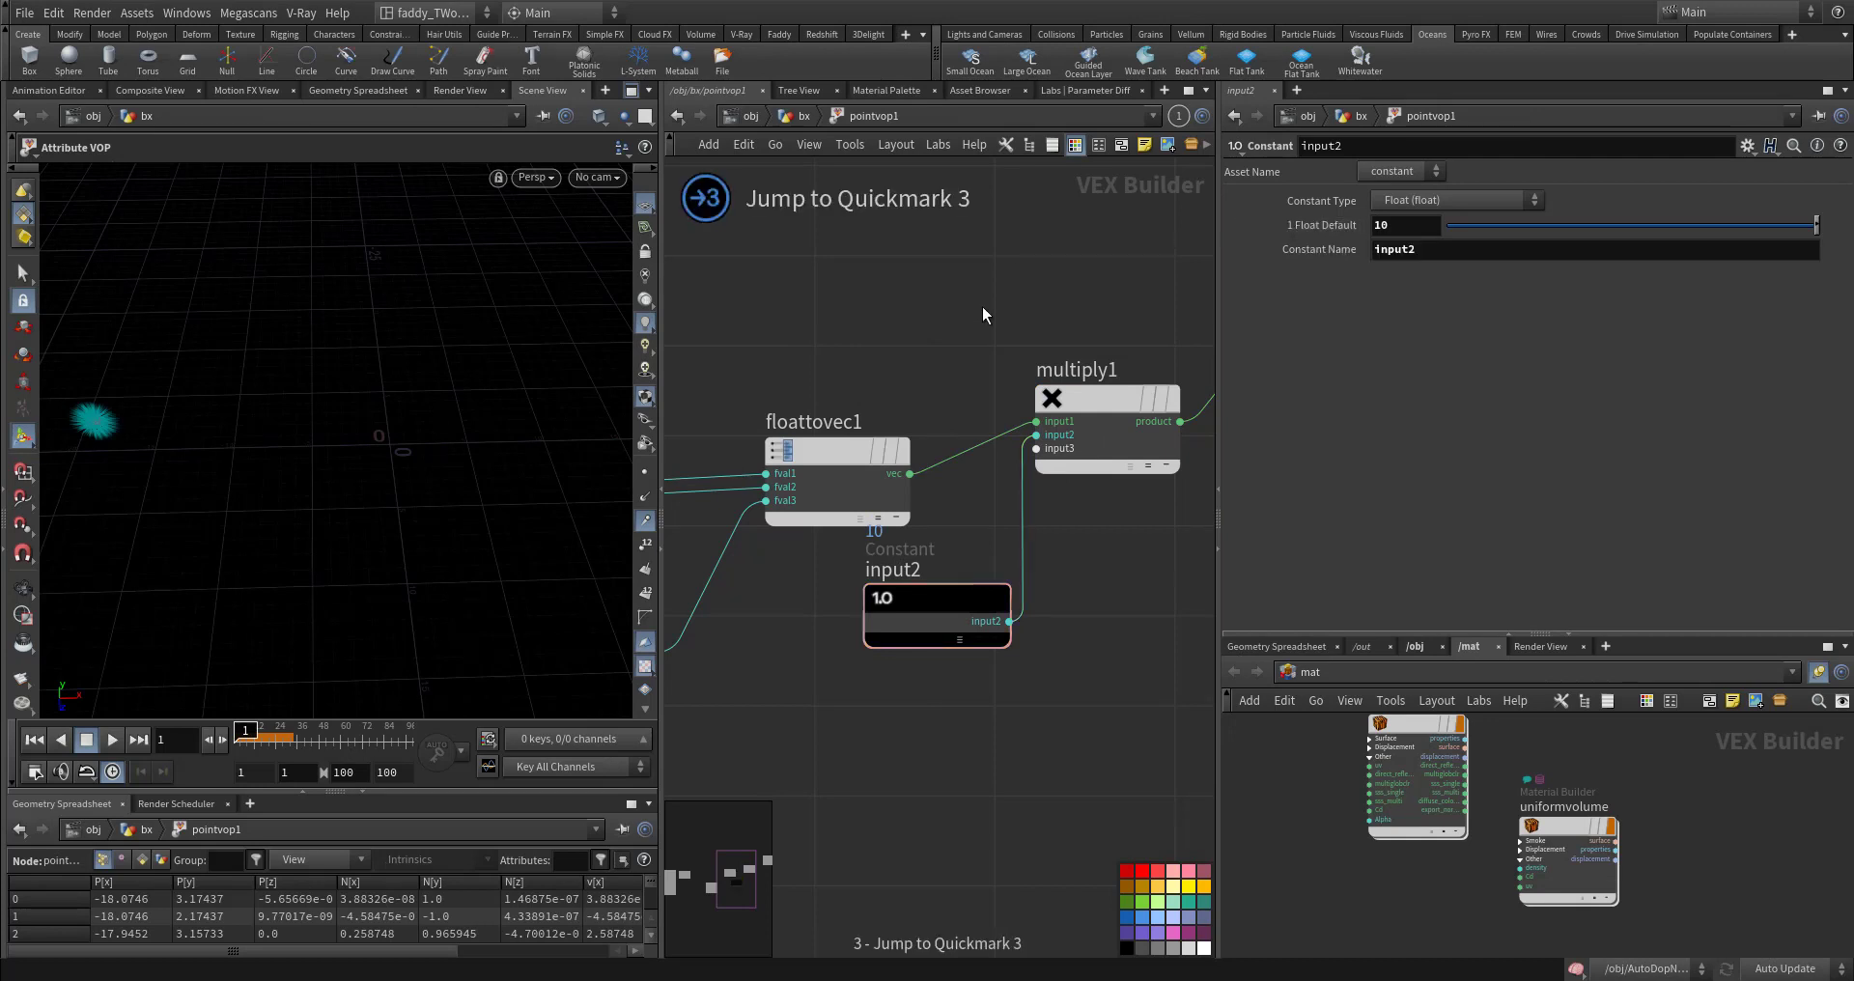
key("2")
key("Up")
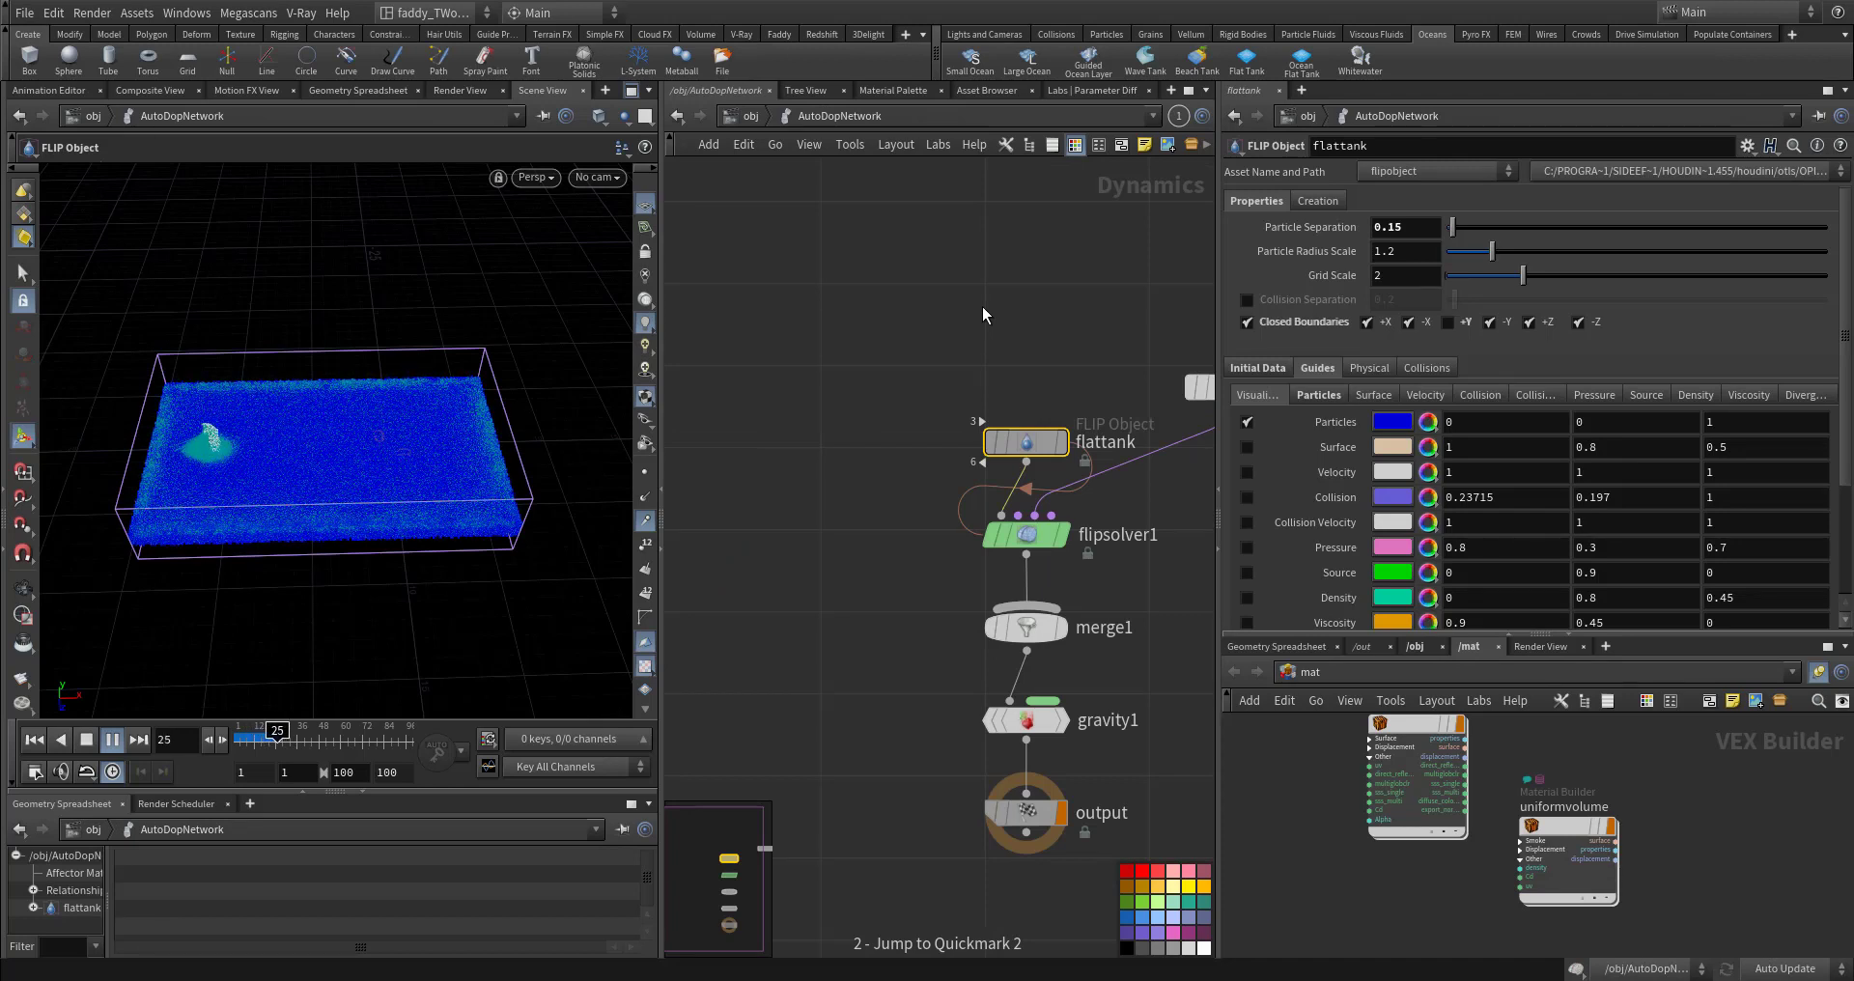
key("ctrl+Up")
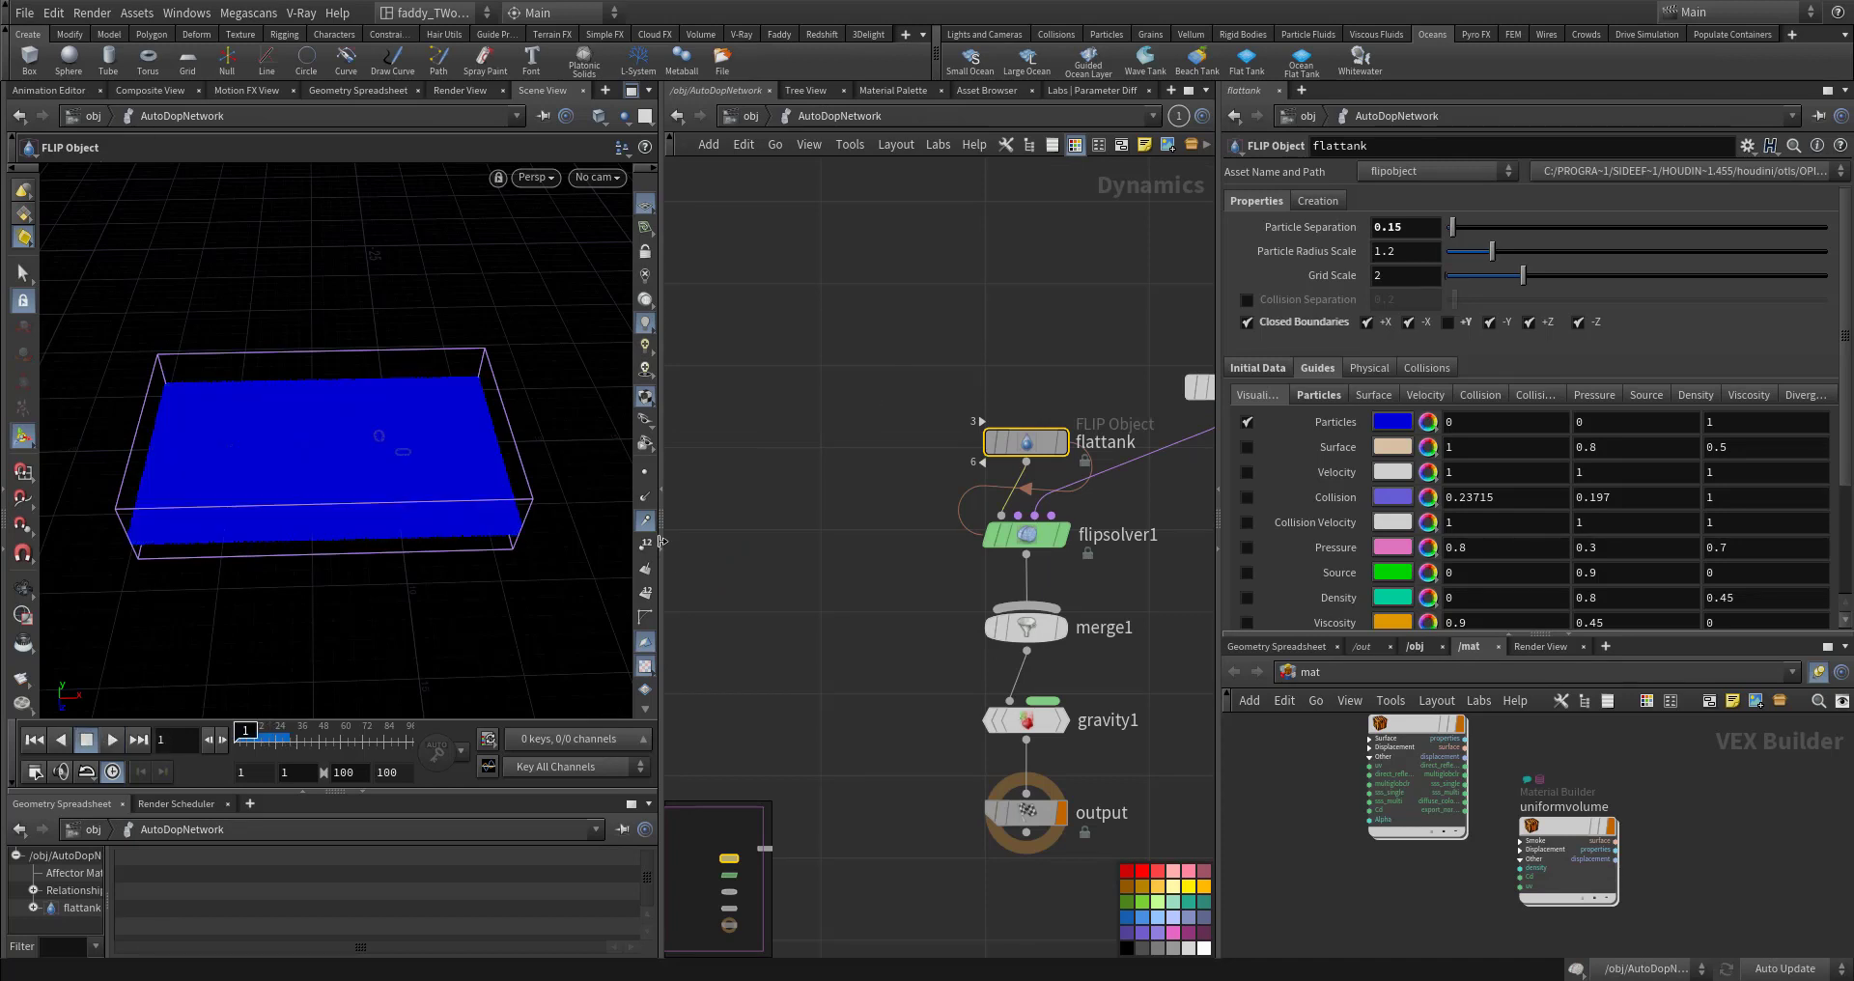
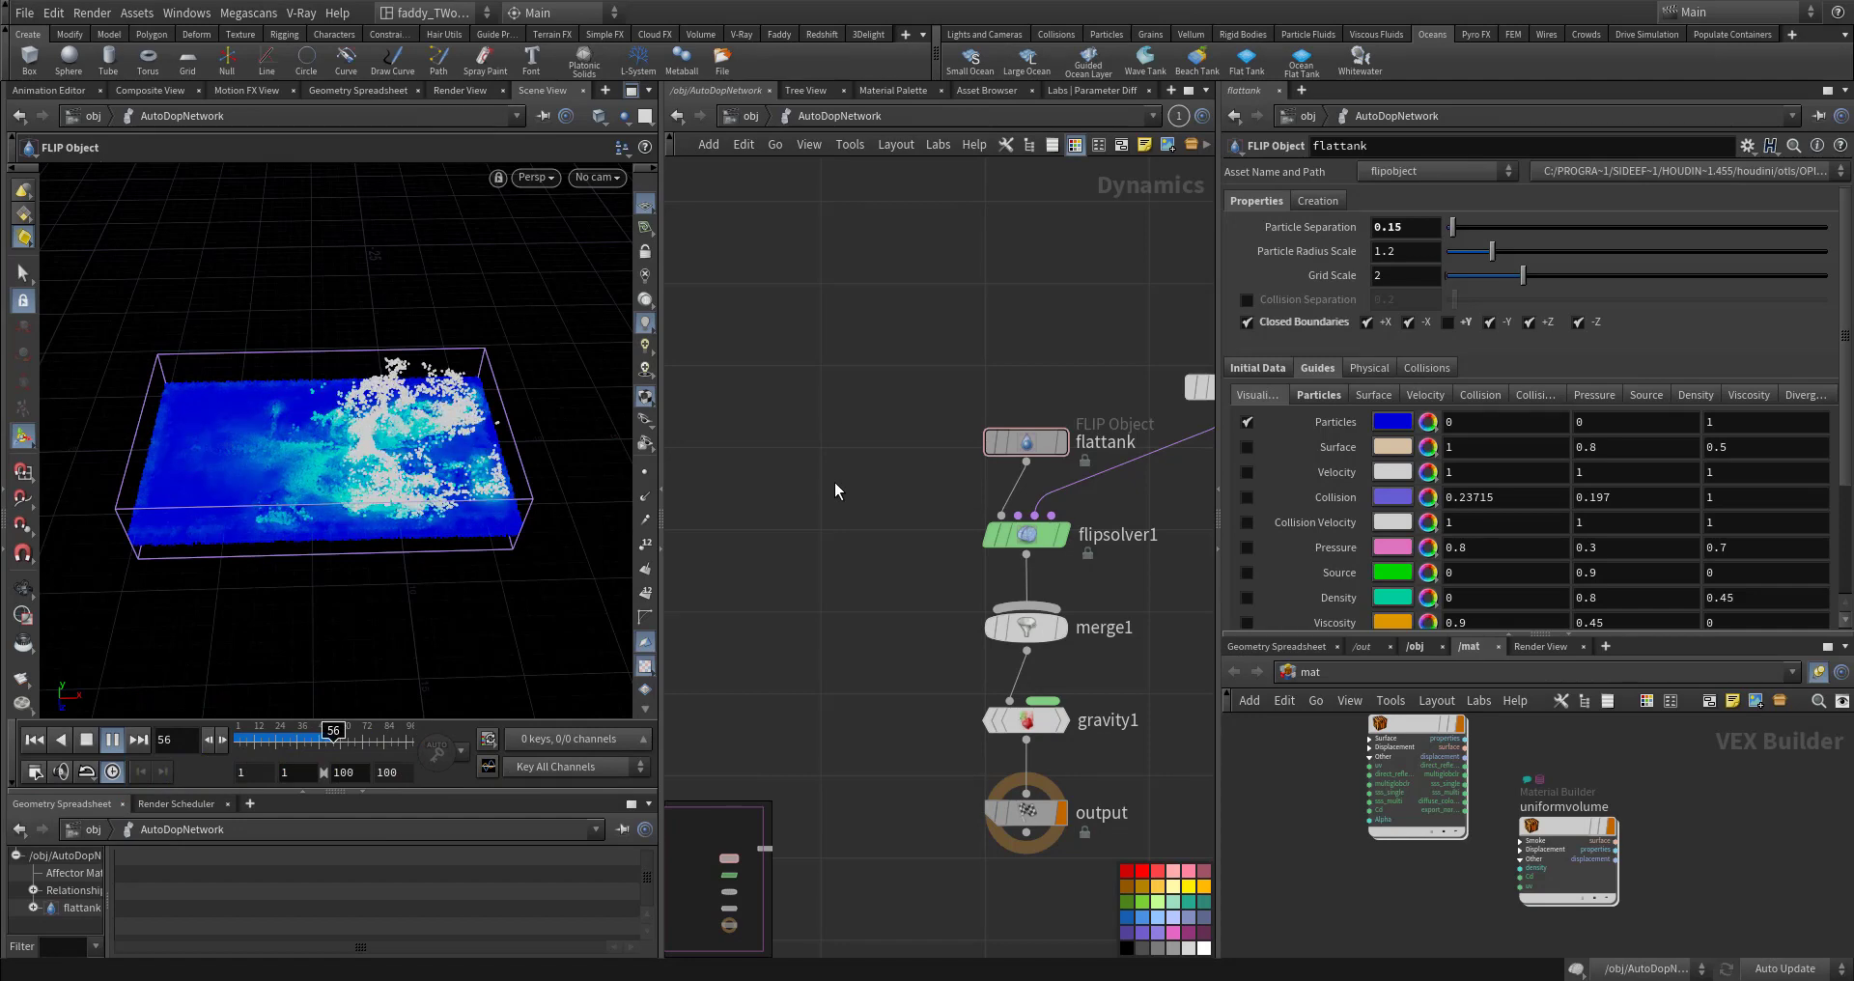
key("ctrl+Up")
Step: Set the input2 constant in pointvop1 to 2 and return to the AutoDopNetwork simulation
key("1")
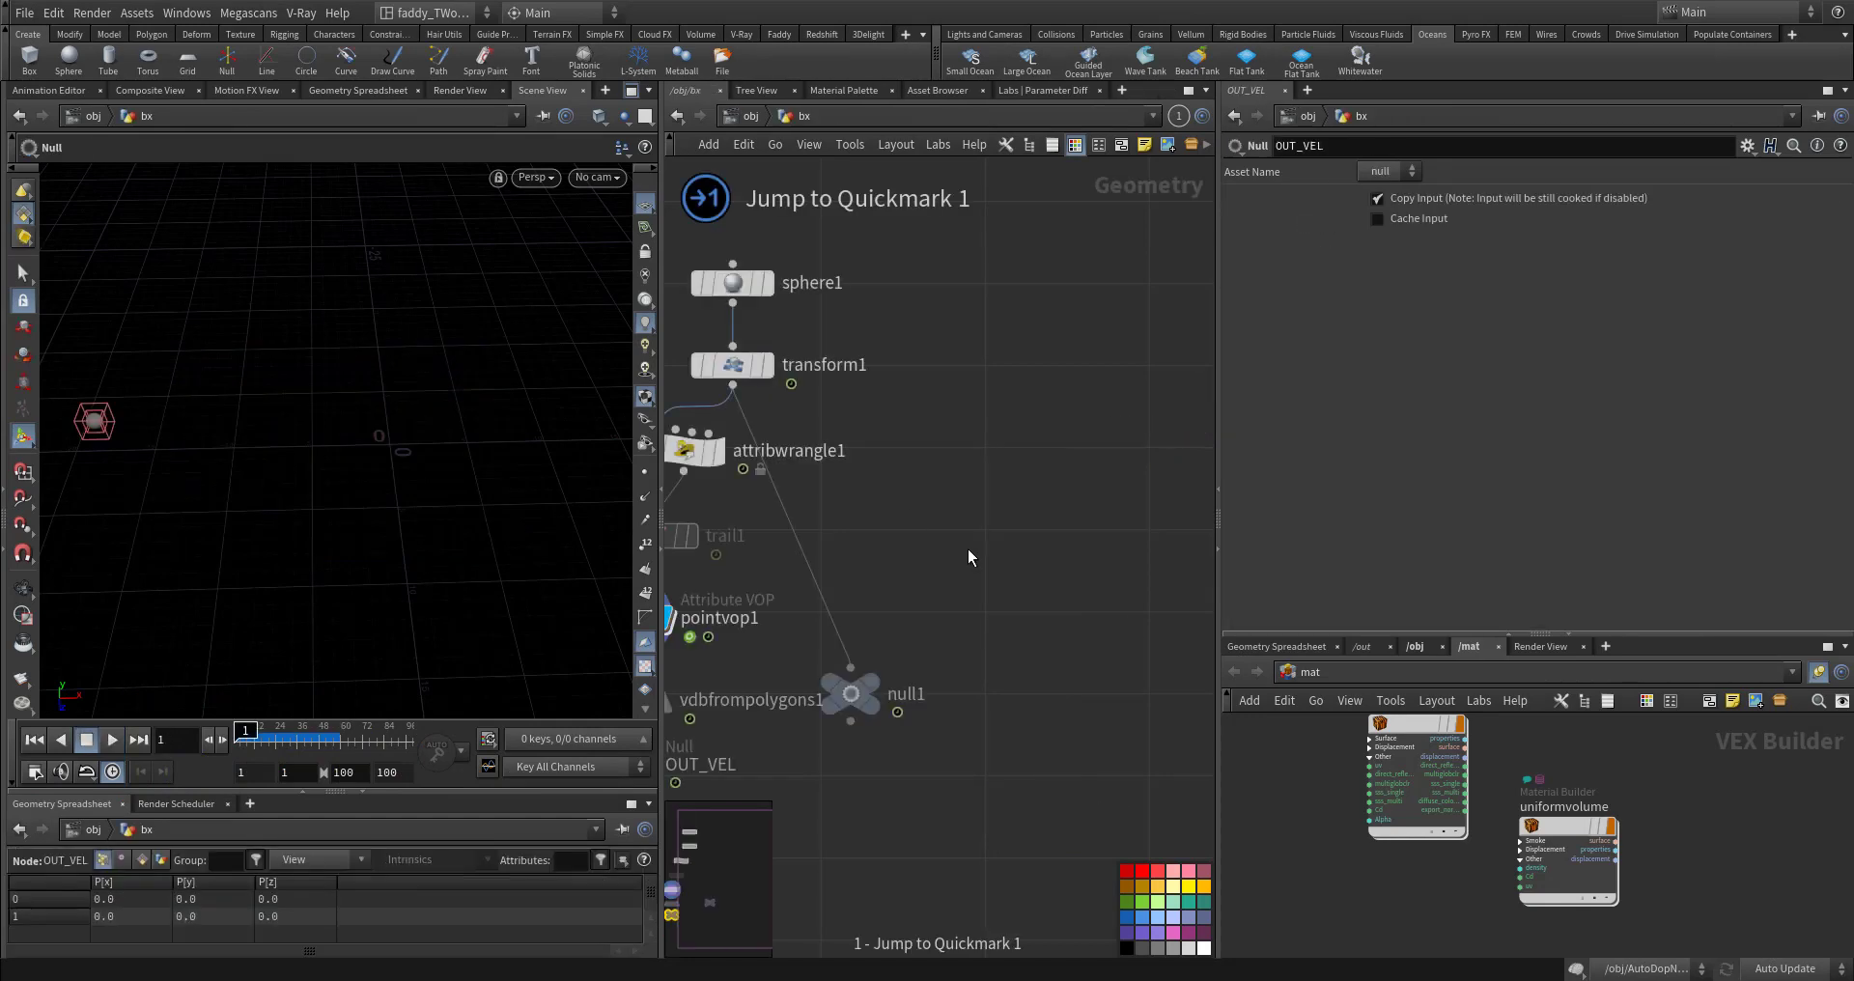
left_click(799, 664)
double_click(800, 664)
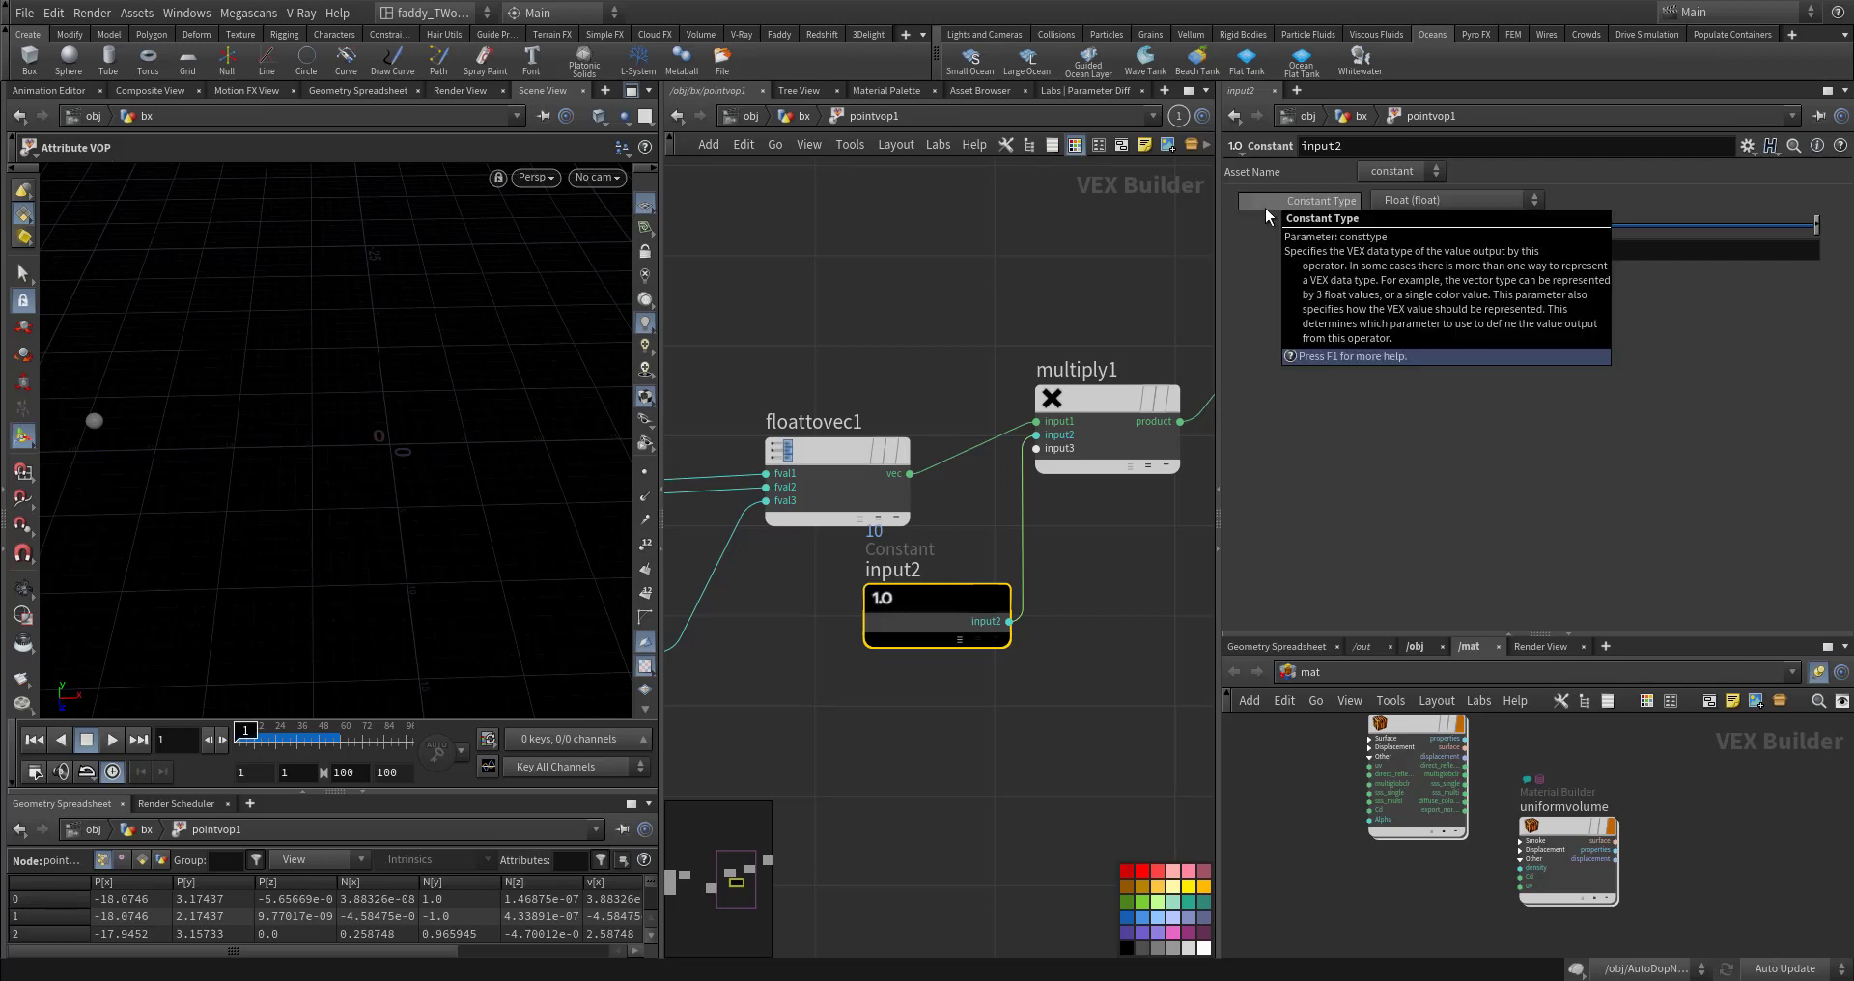
key("2")
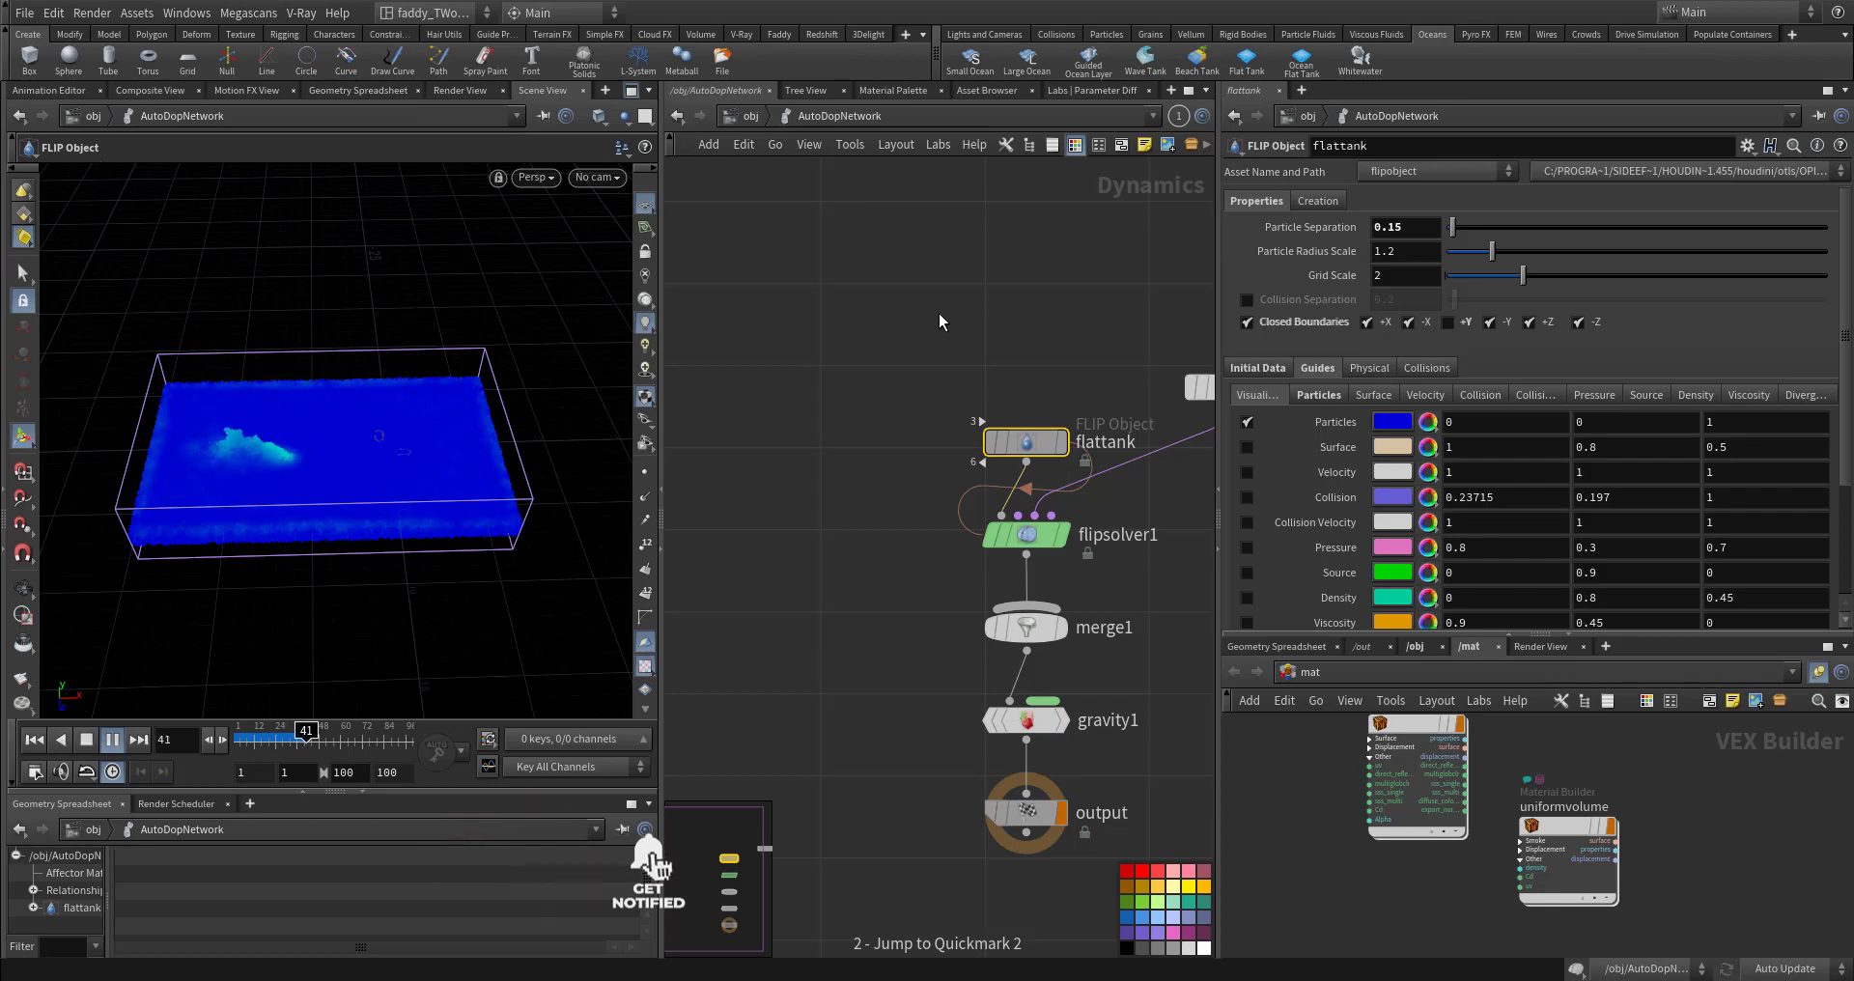
Step: Inspect the disturbed fluid surface up close from several angles during the simulation, and rewind to frame 1
key("Escape")
scroll(270, 442, "up", 3)
left_click_drag(270, 442, 392, 438)
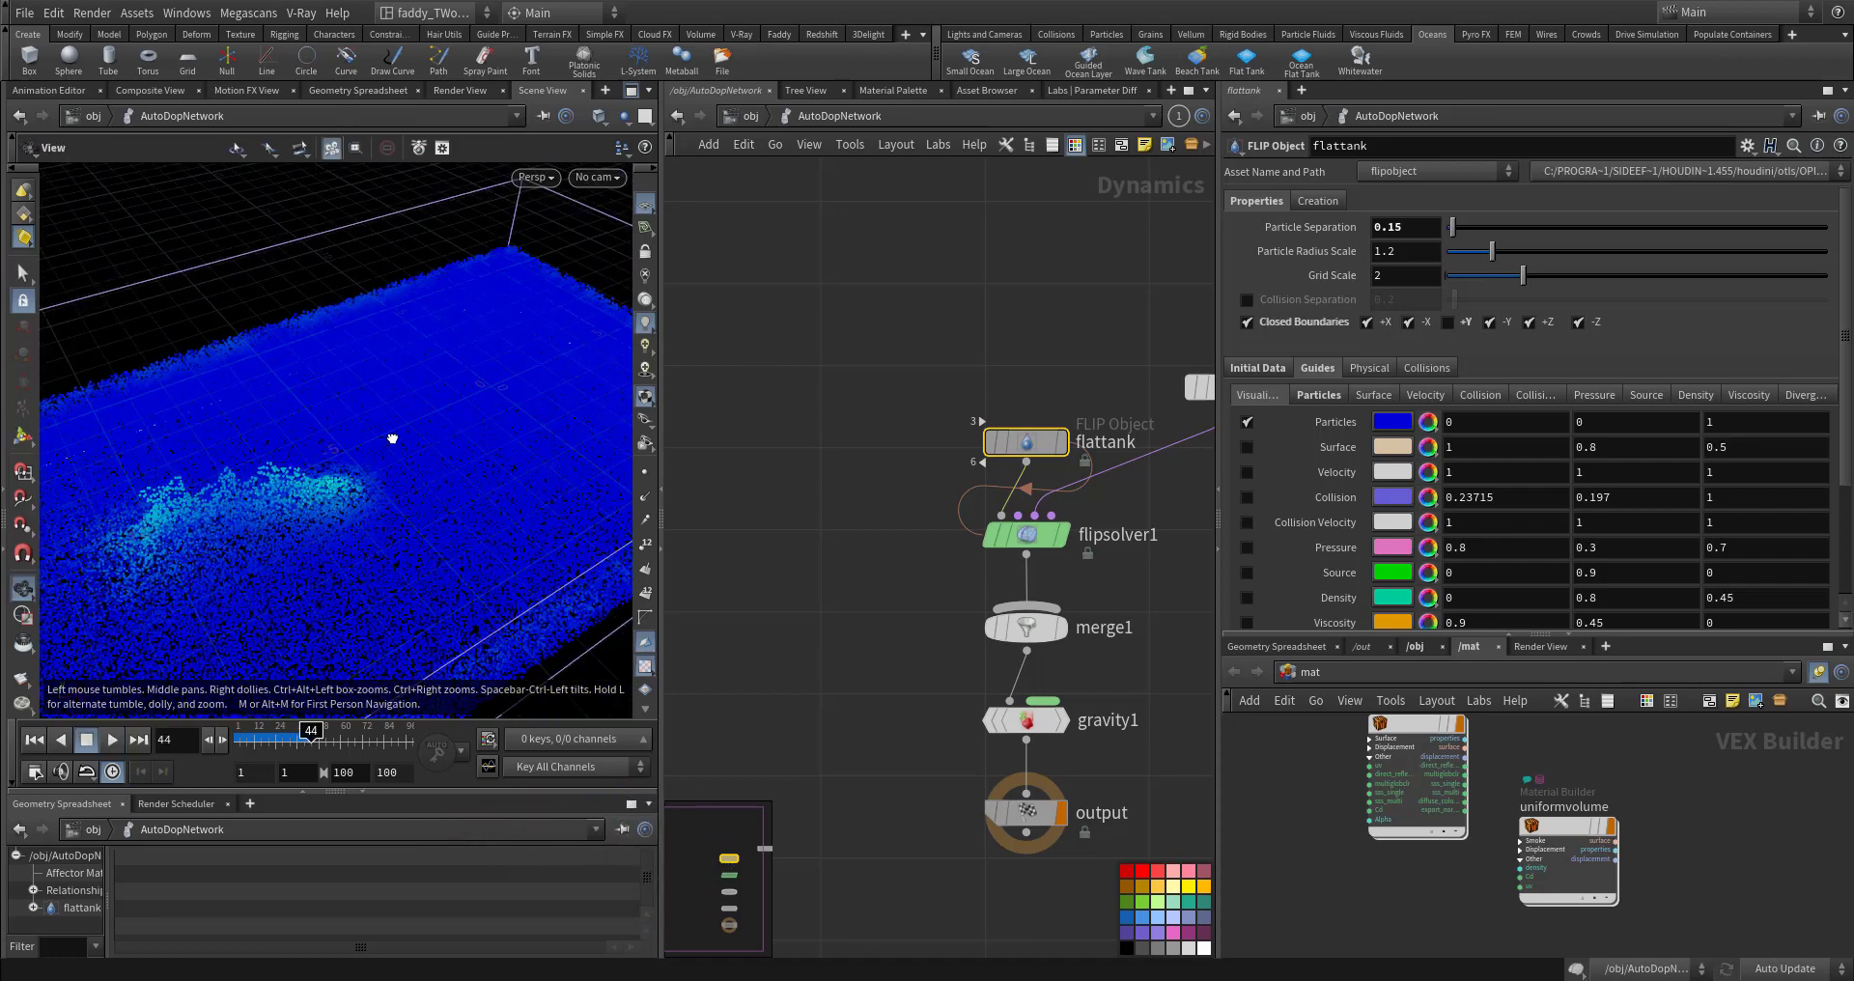
right_click_drag(392, 438, 249, 471)
left_click_drag(249, 472, 279, 430)
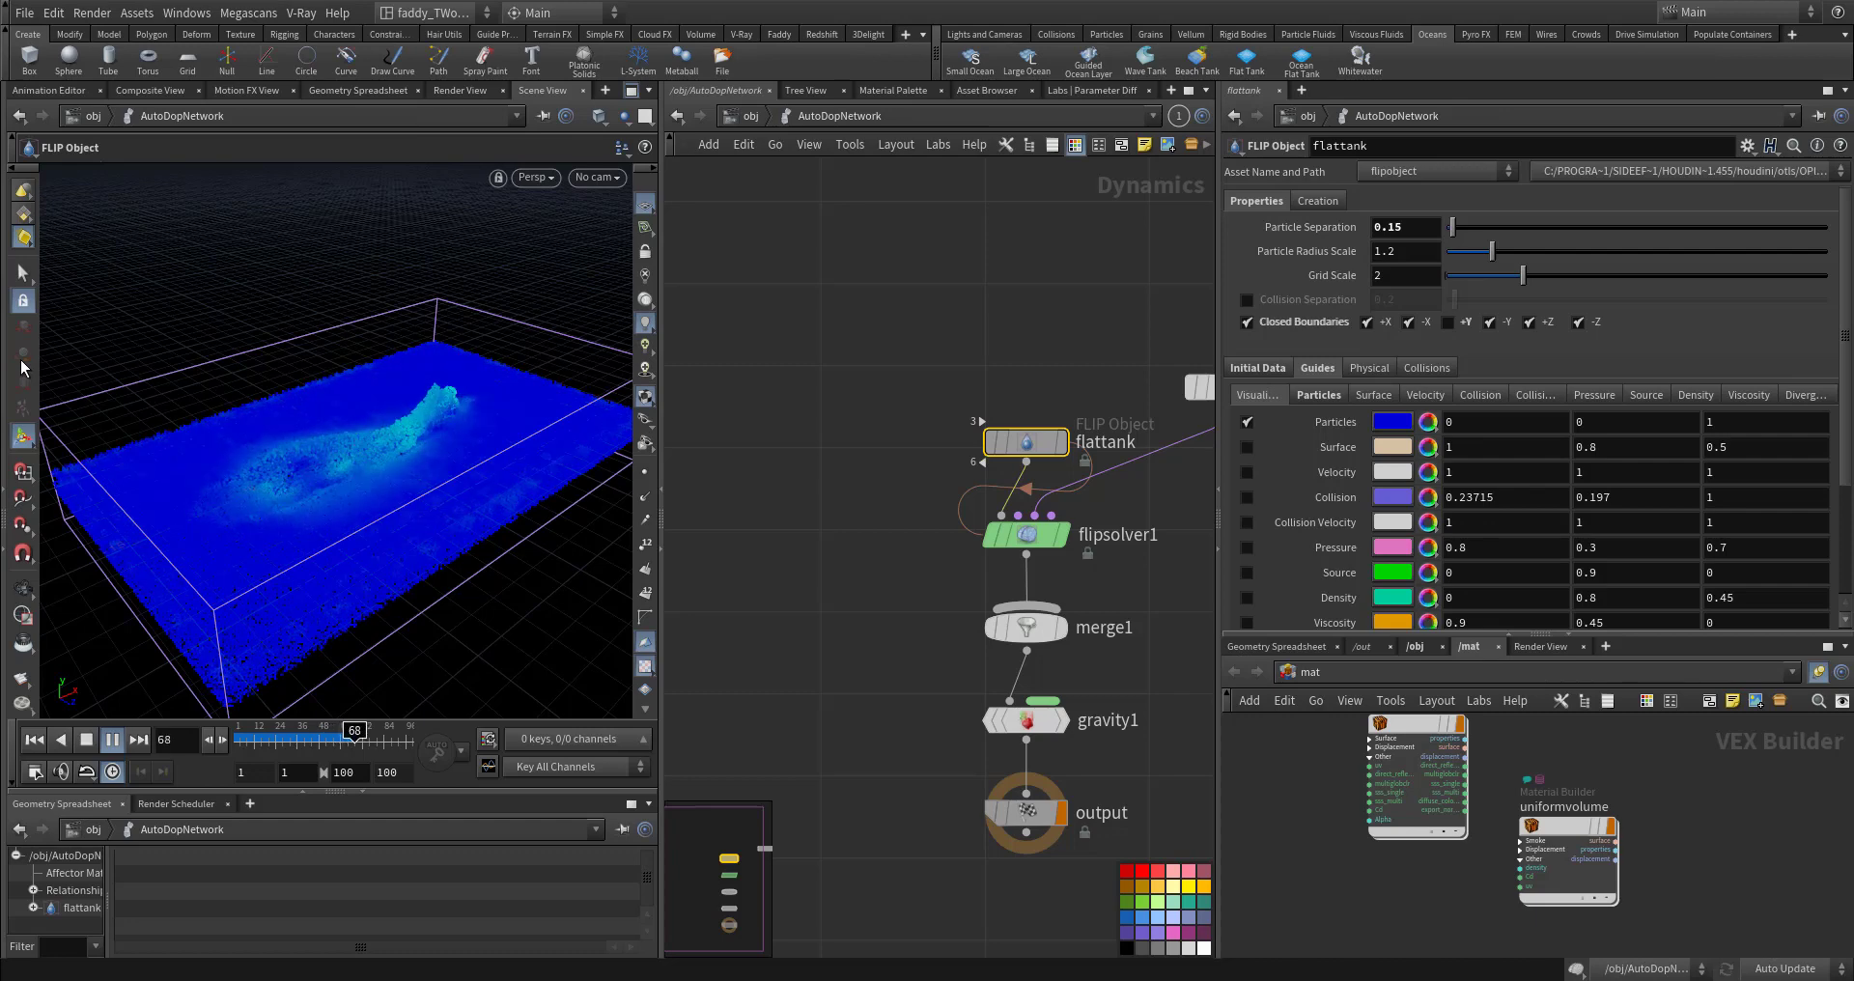
key("ctrl+Up")
Step: Reopen the pointvop1 network and set the third 3D Frequency component of aanoise1 to 30
left_click(753, 114)
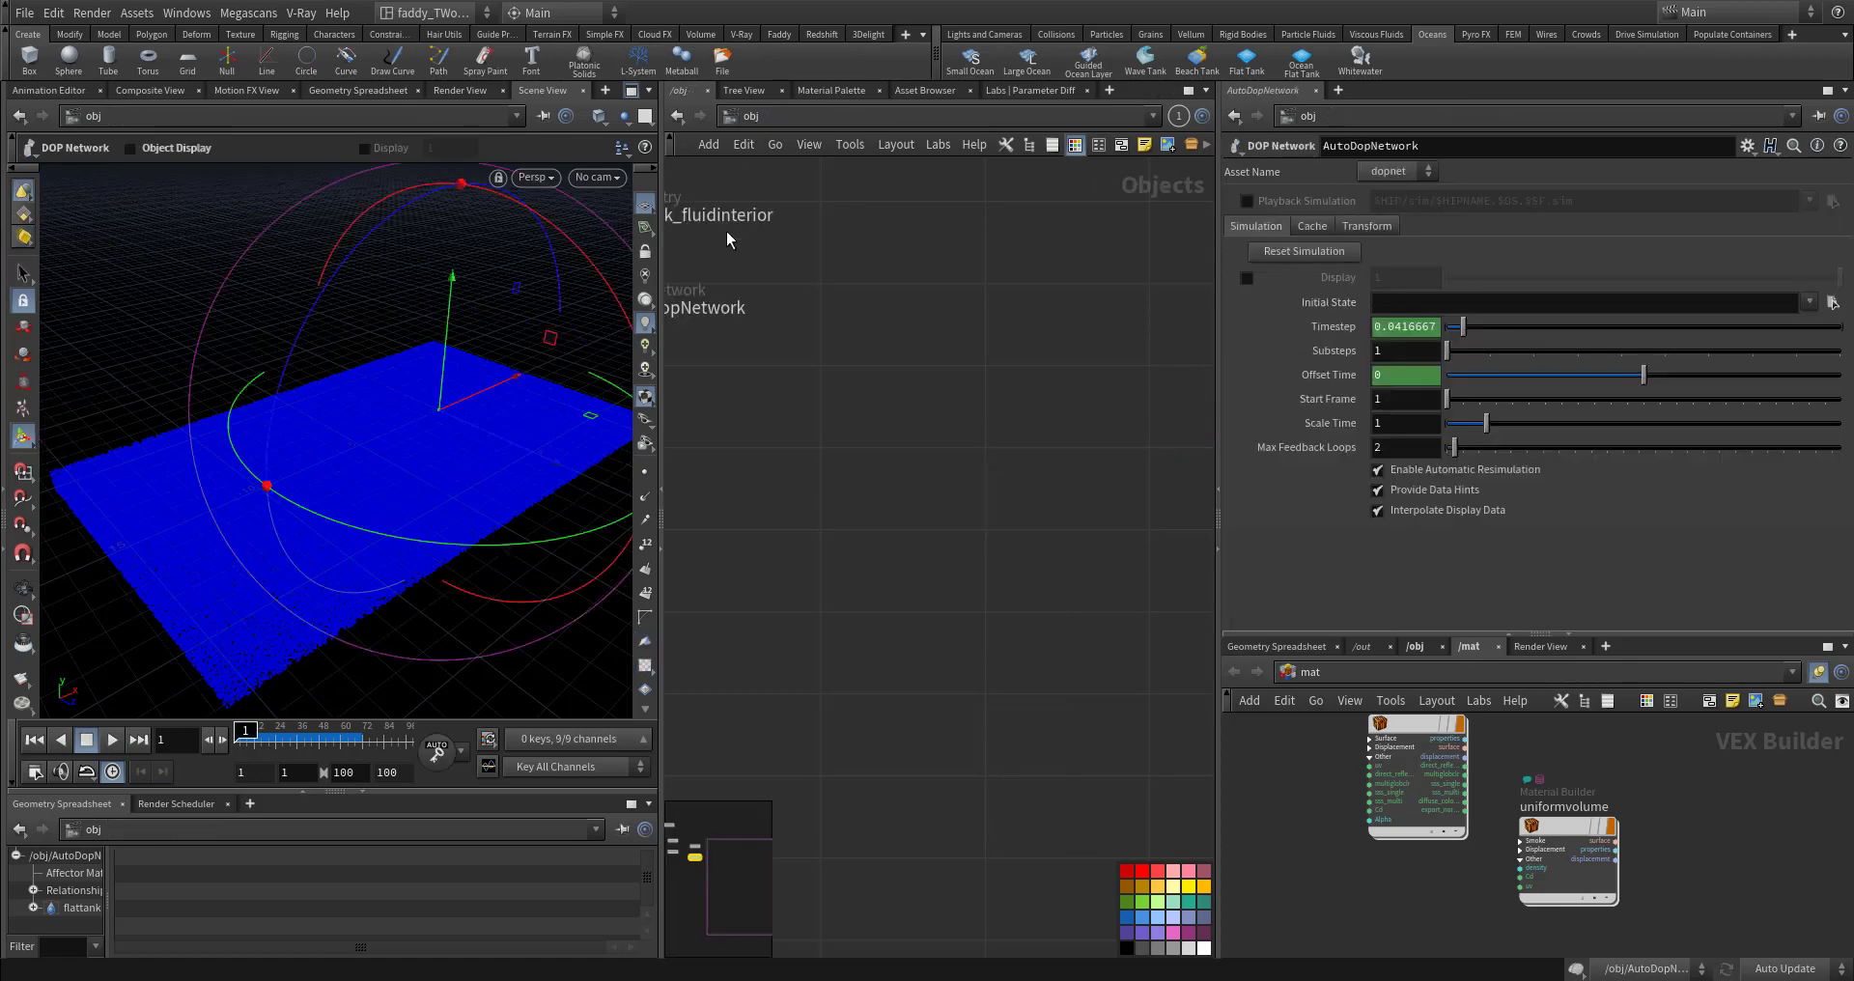
key("1")
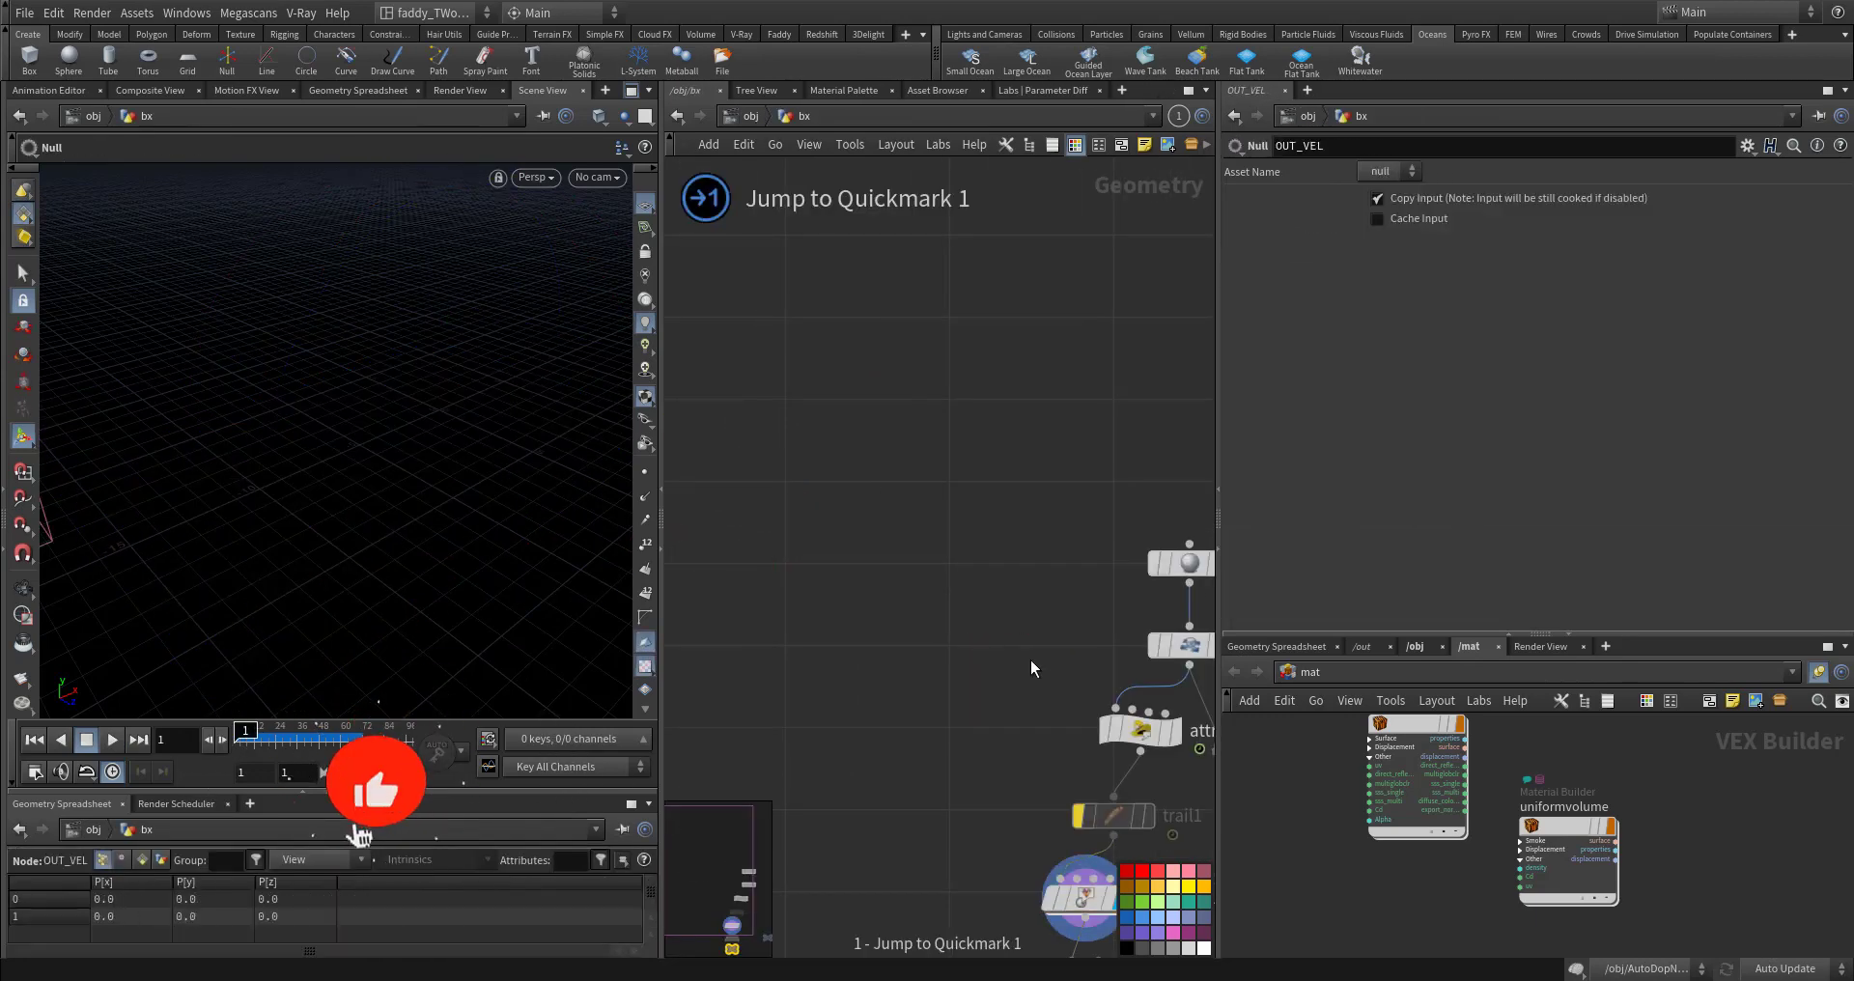
double_click(790, 548)
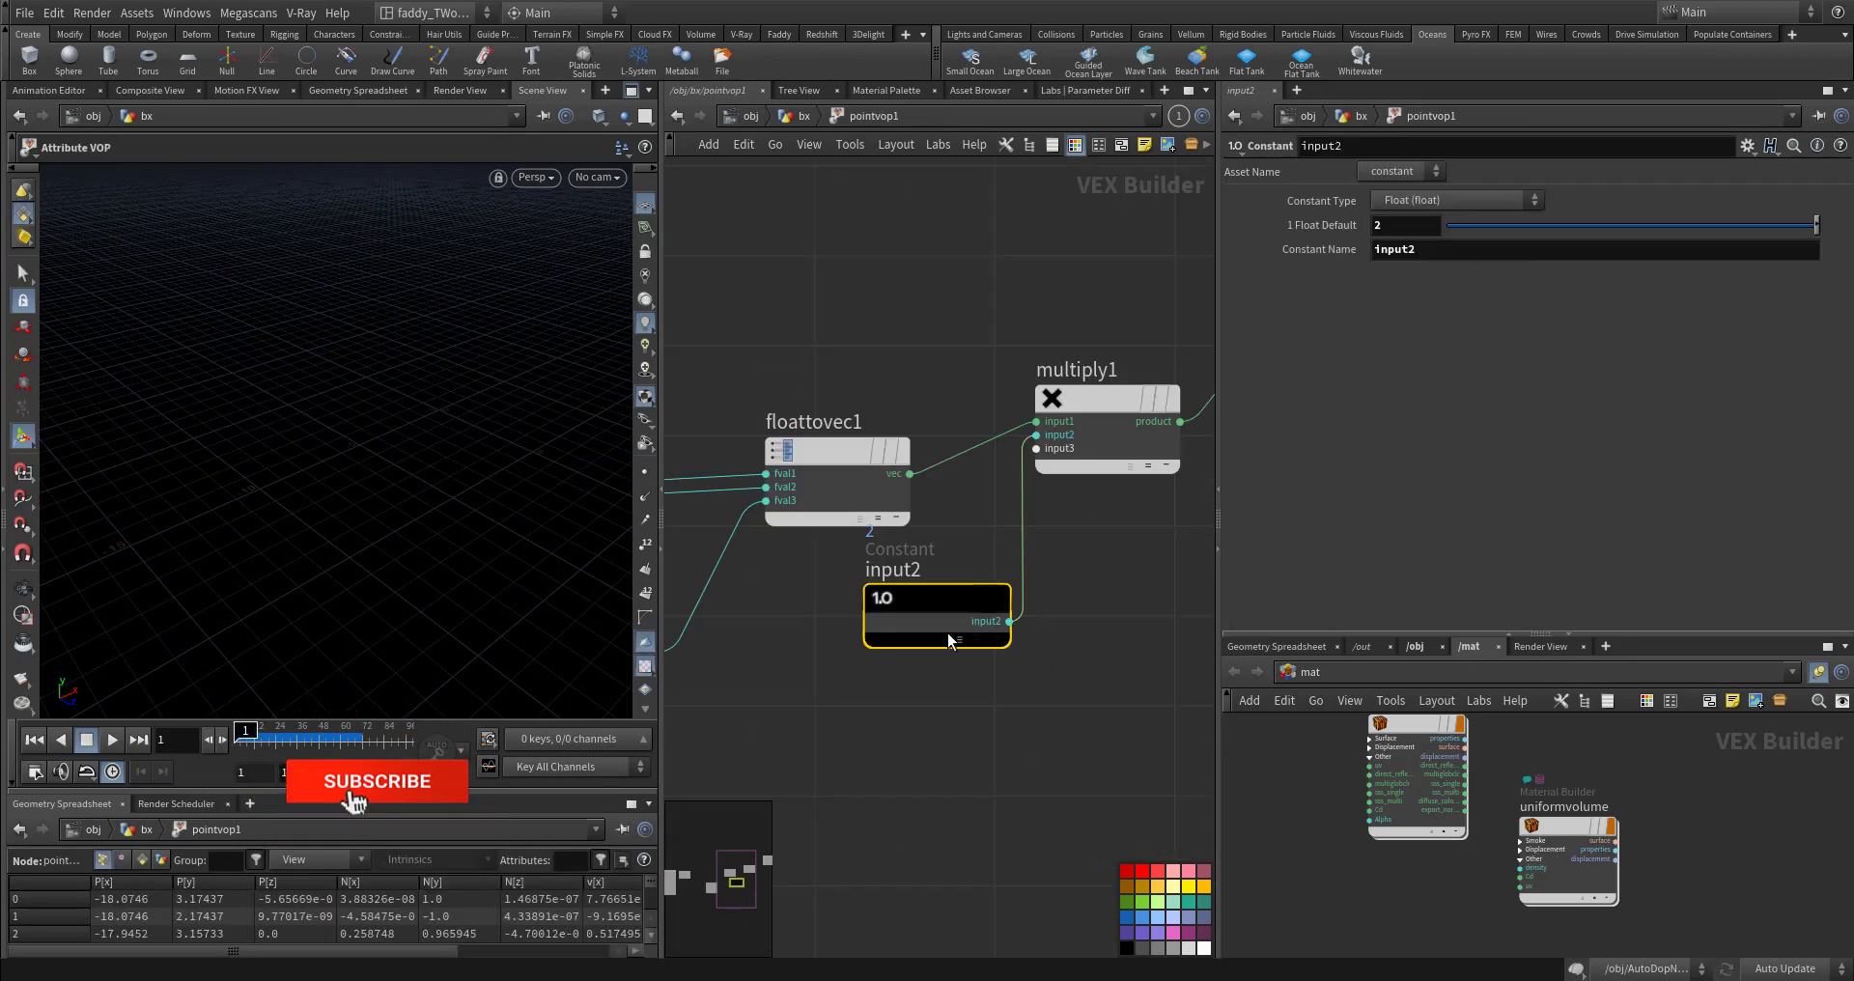
scroll(1068, 693, "down", 3)
scroll(1003, 665, "up", 3)
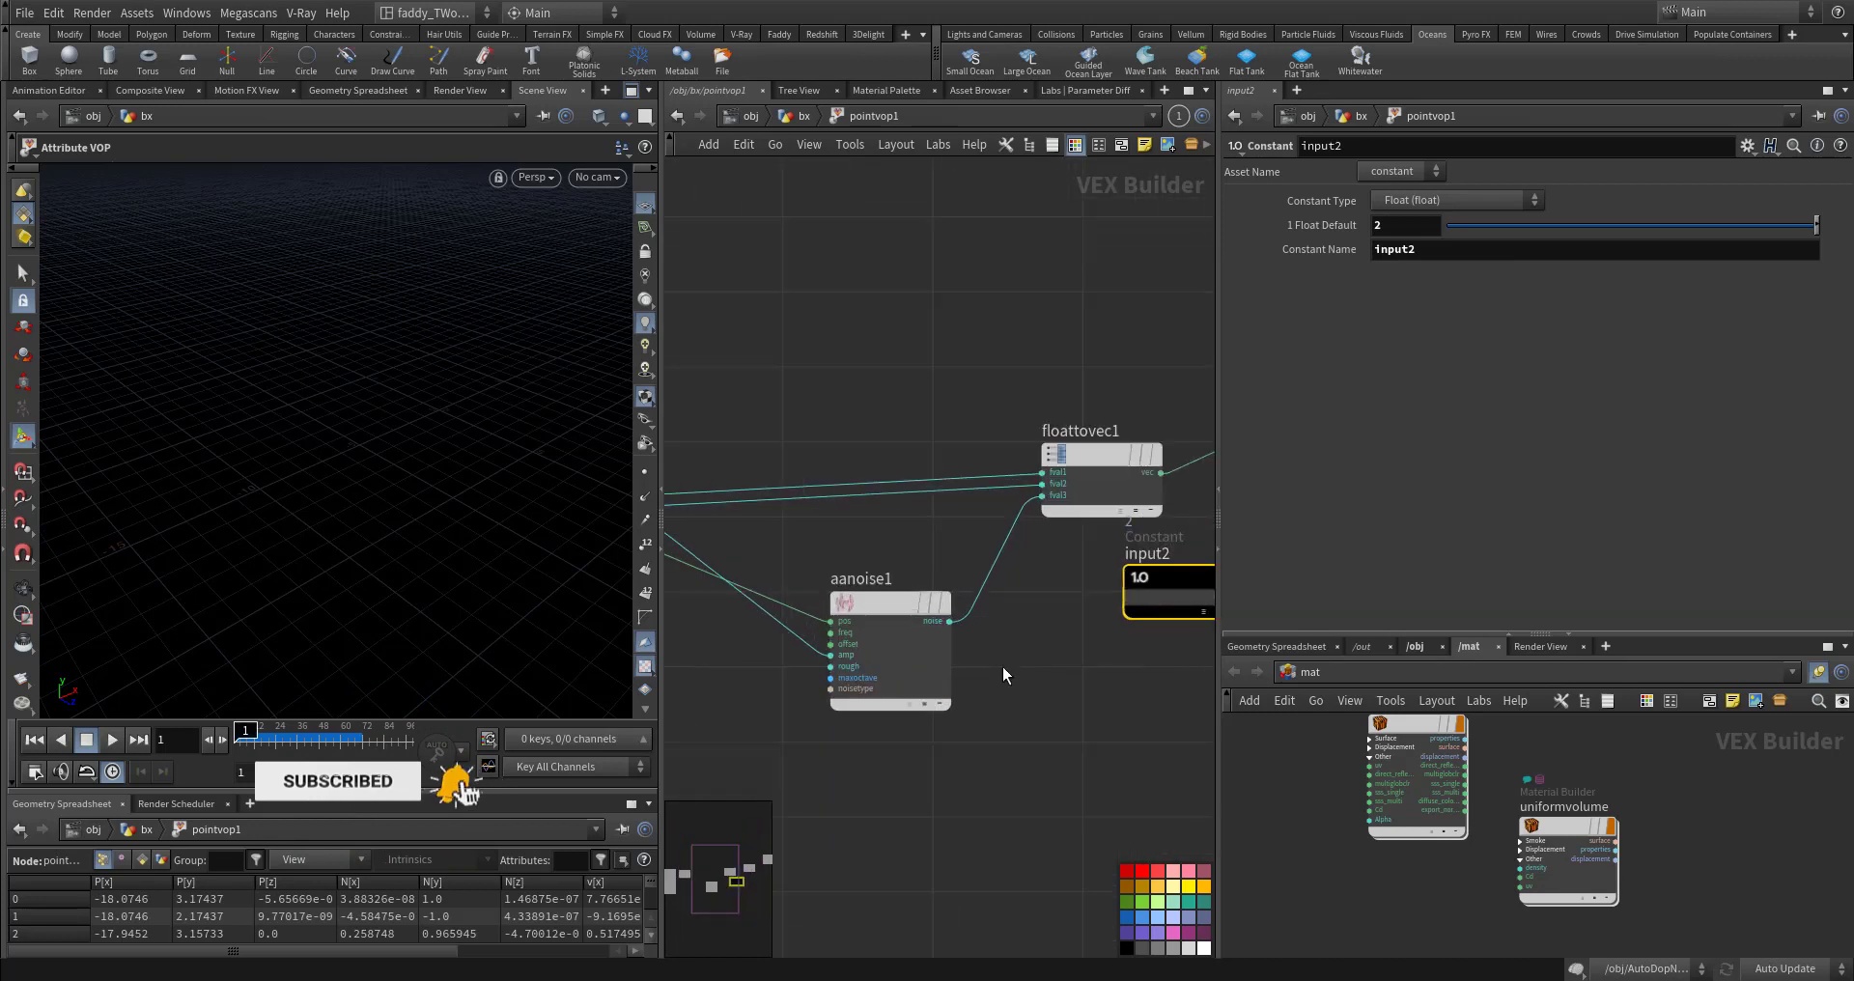
left_click(883, 599)
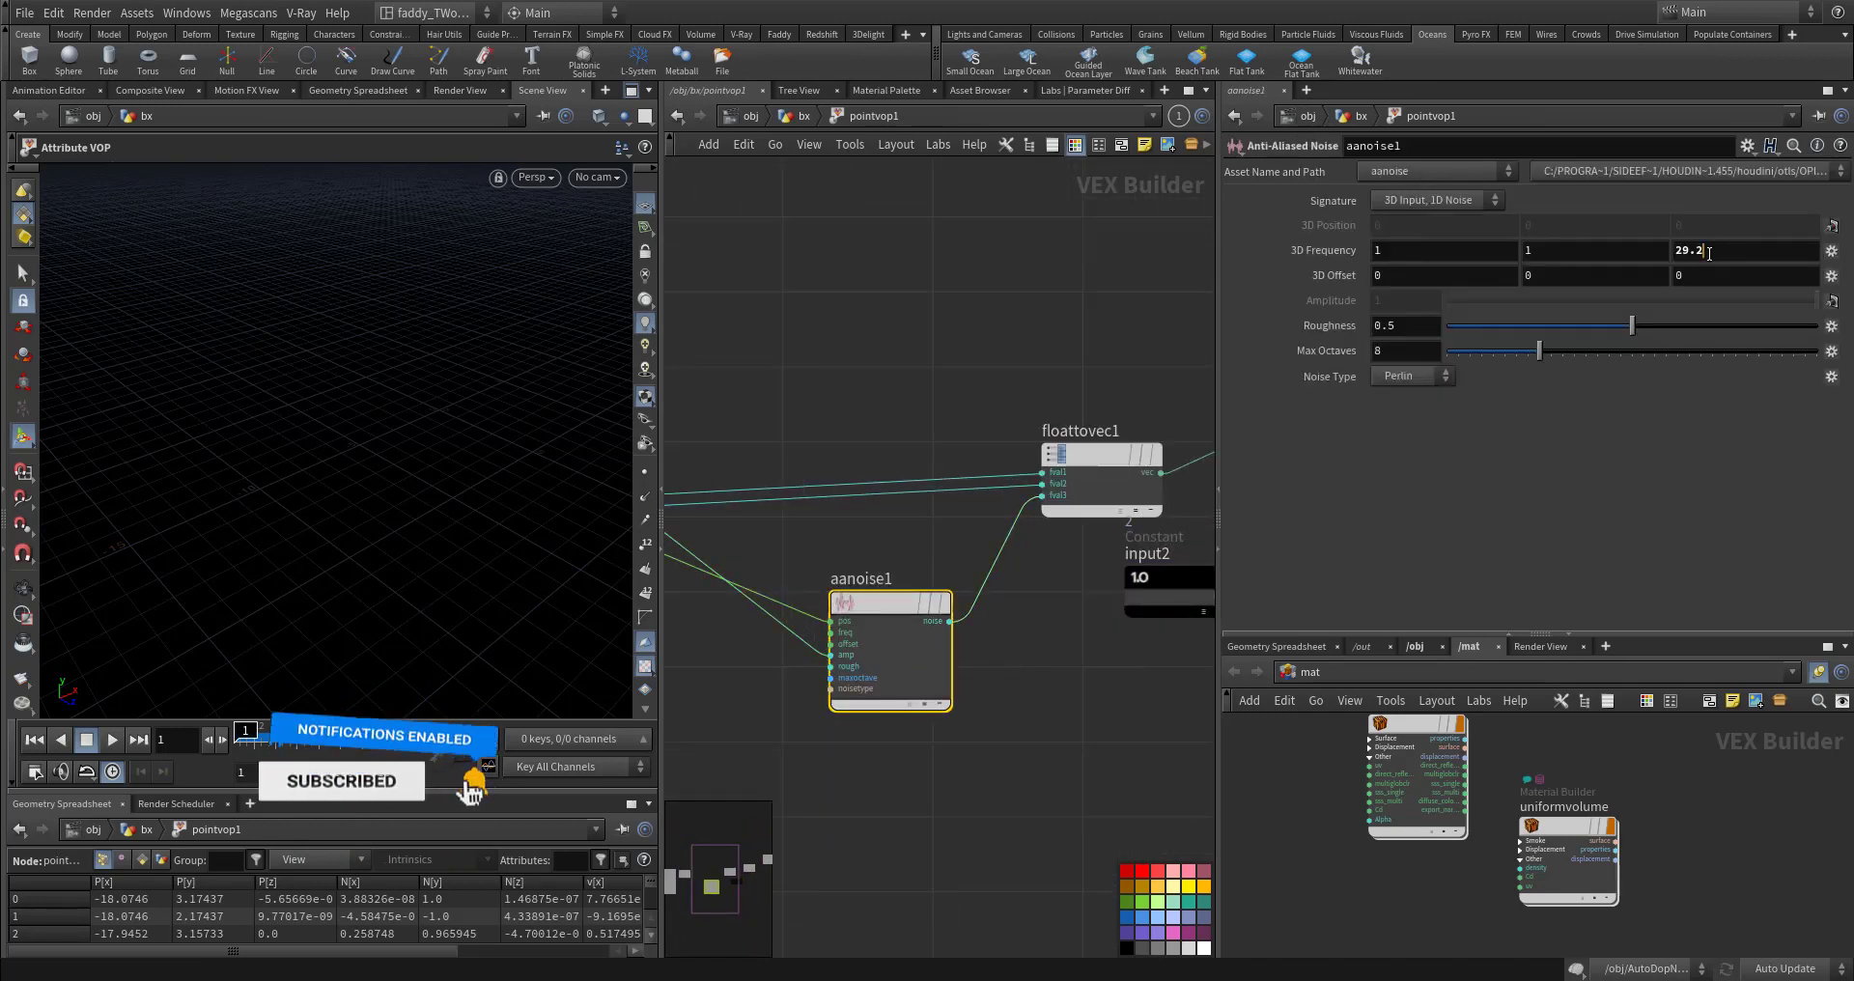
left_click_drag(1703, 250, 1589, 233)
type("30")
key("Return")
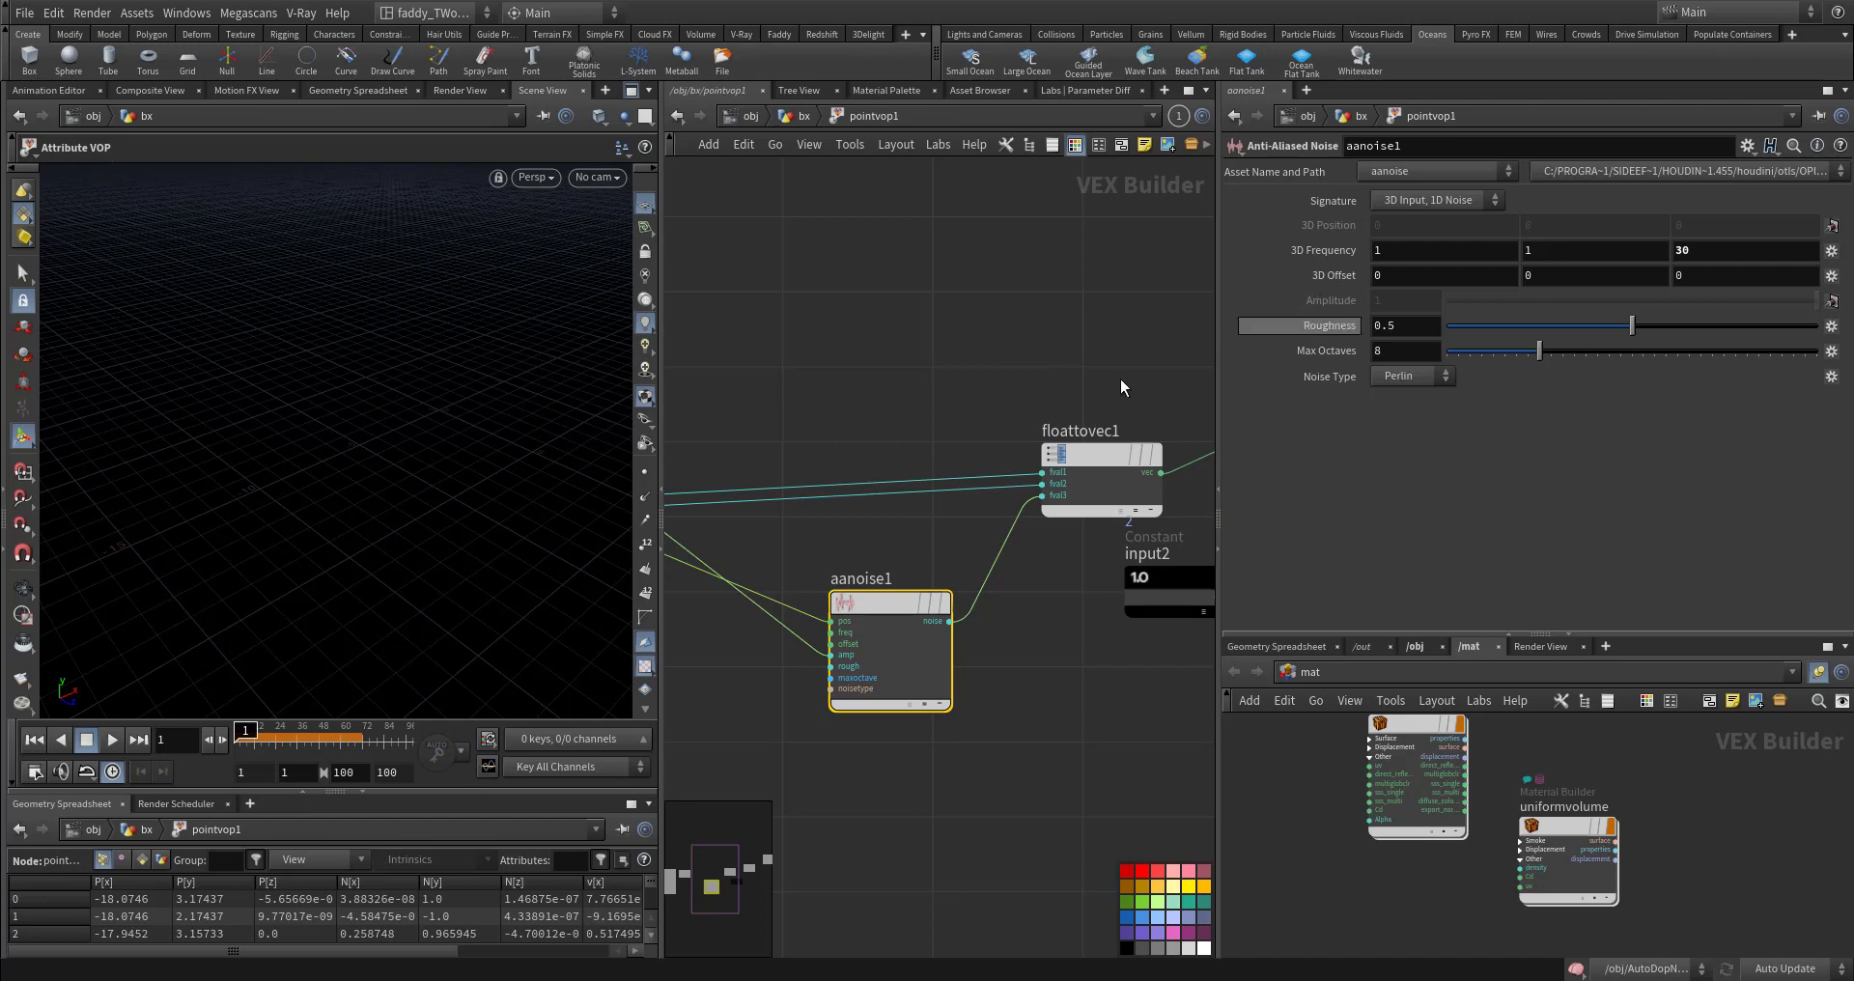
Step: Add a Constant node below vectofloat1, change its type to 3 Floats (vector), and set its value to 0, -2, 0
middle_click_drag(811, 403, 889, 317)
middle_click_drag(755, 606, 931, 545)
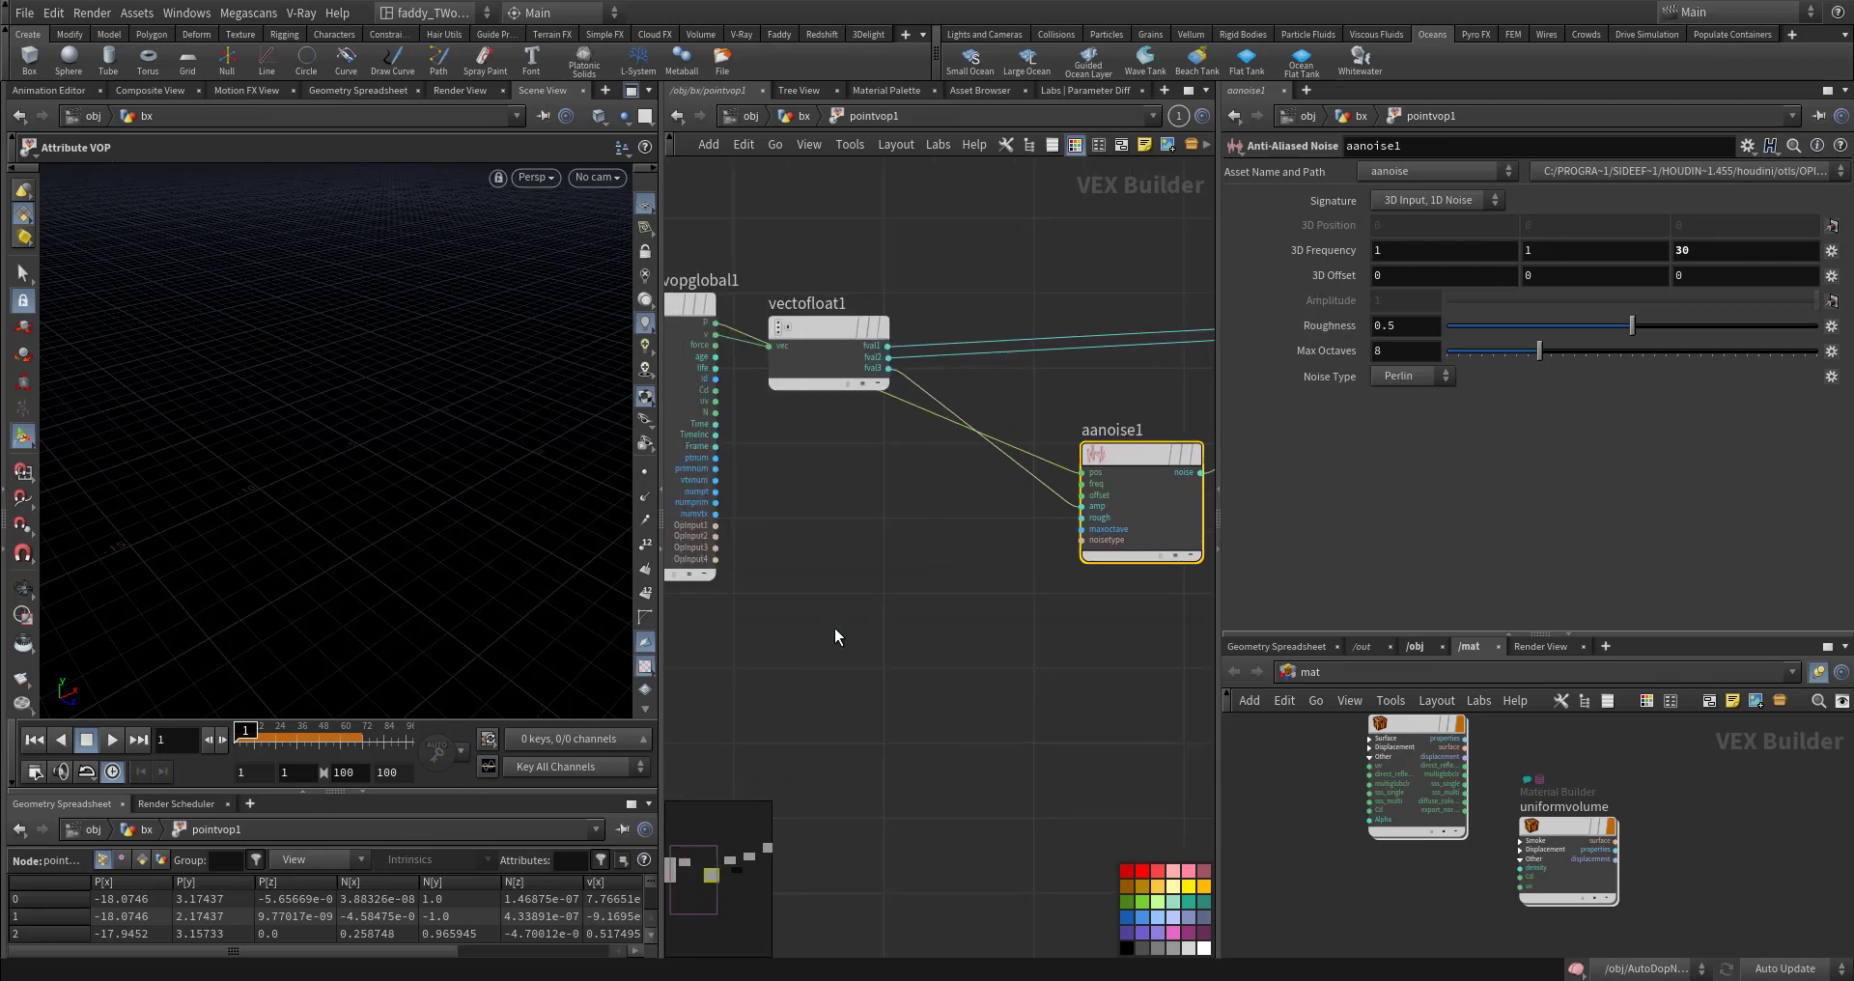
key("Tab")
type("con")
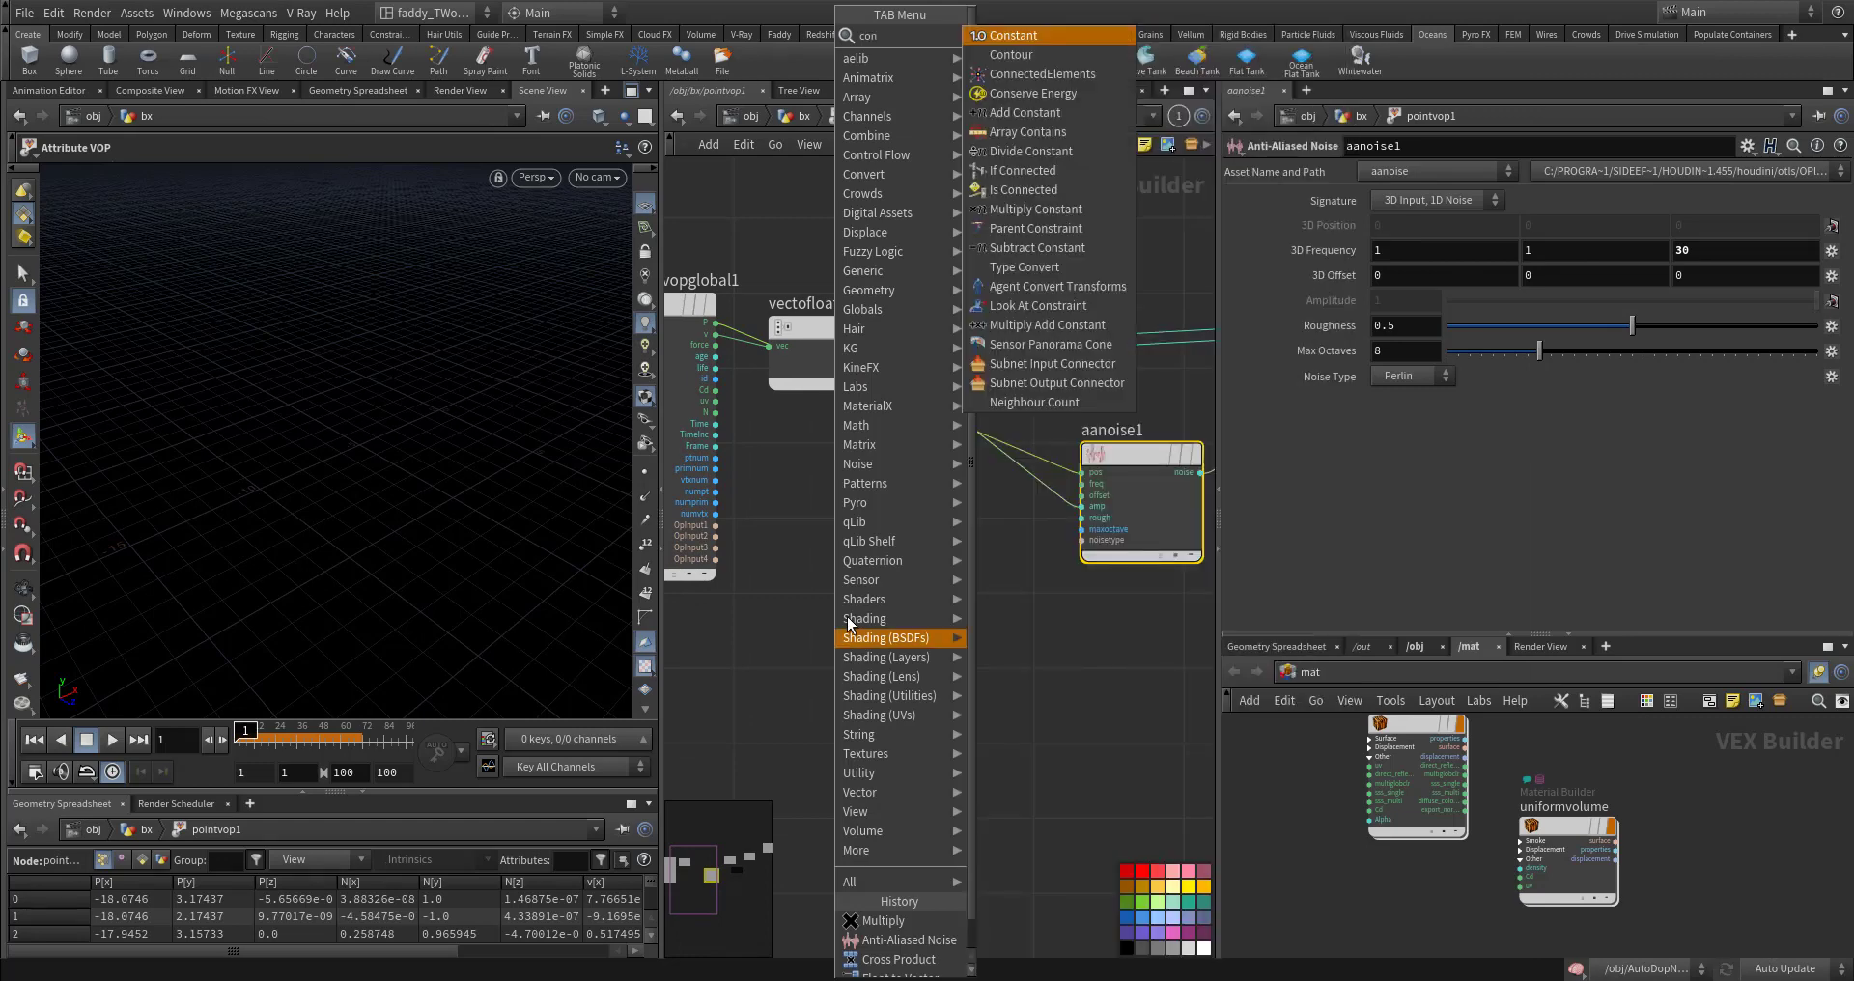
left_click(1075, 36)
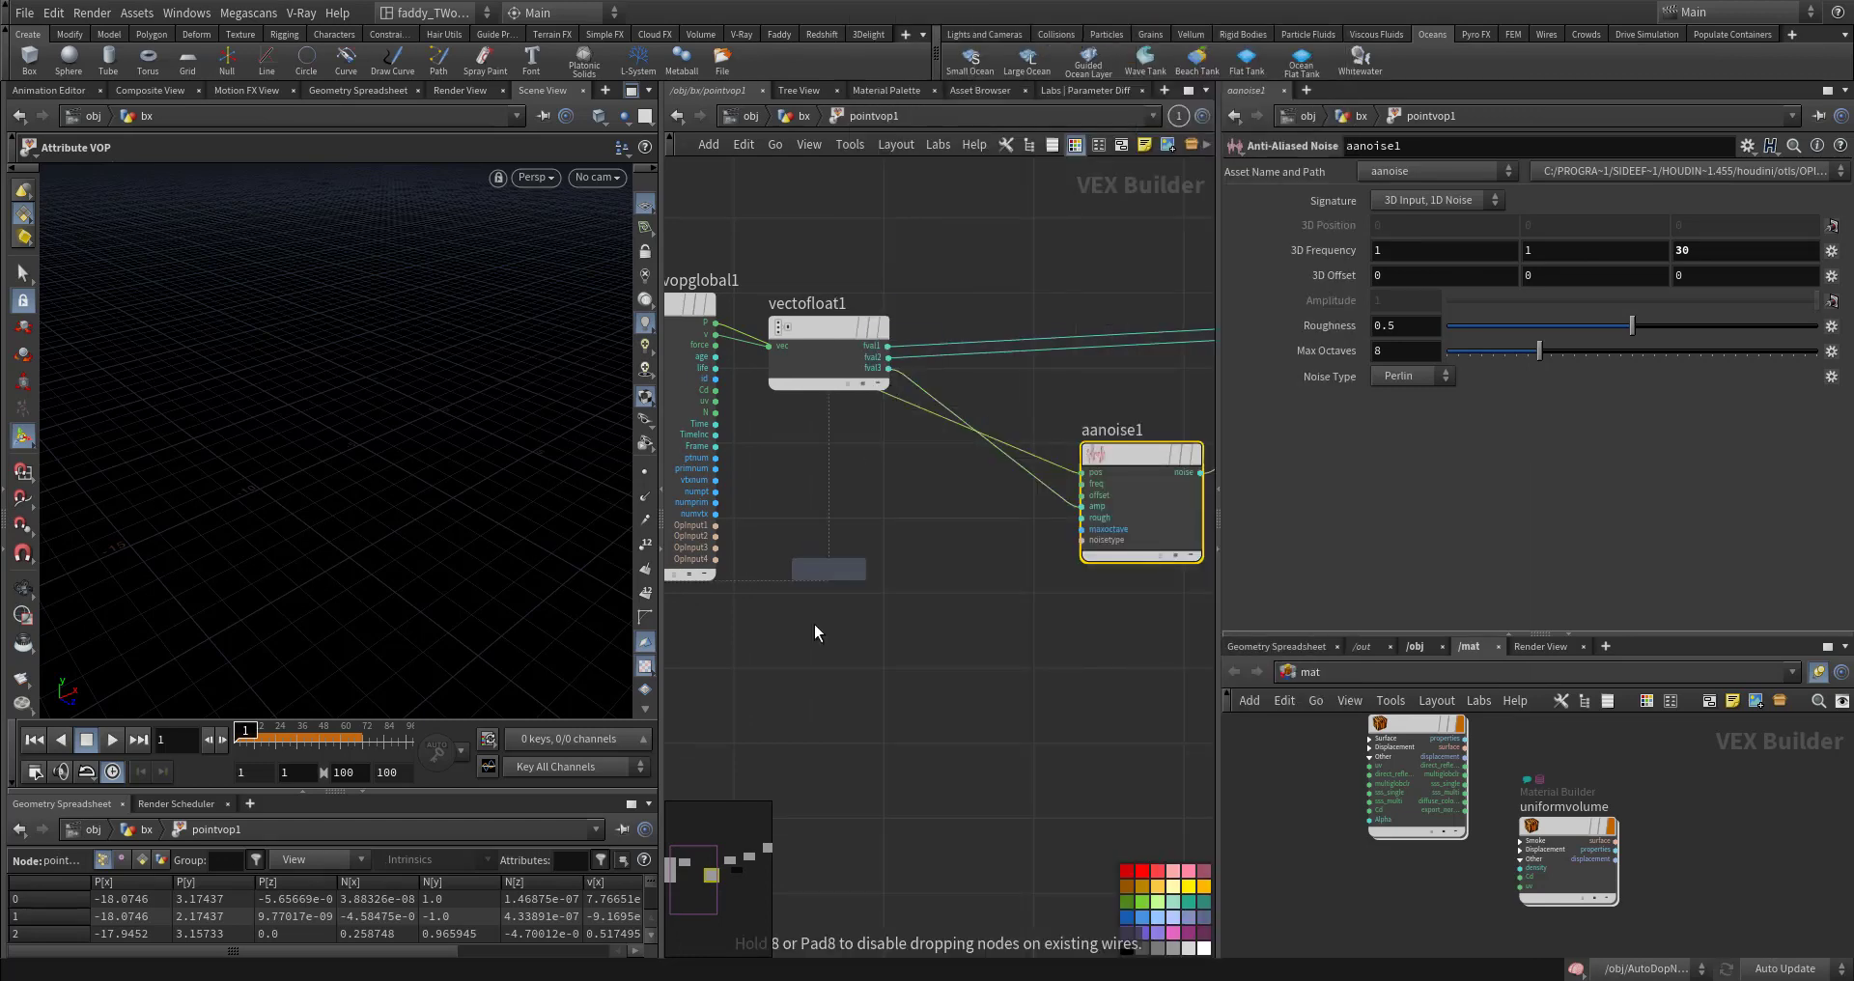
left_click(865, 687)
left_click(1458, 201)
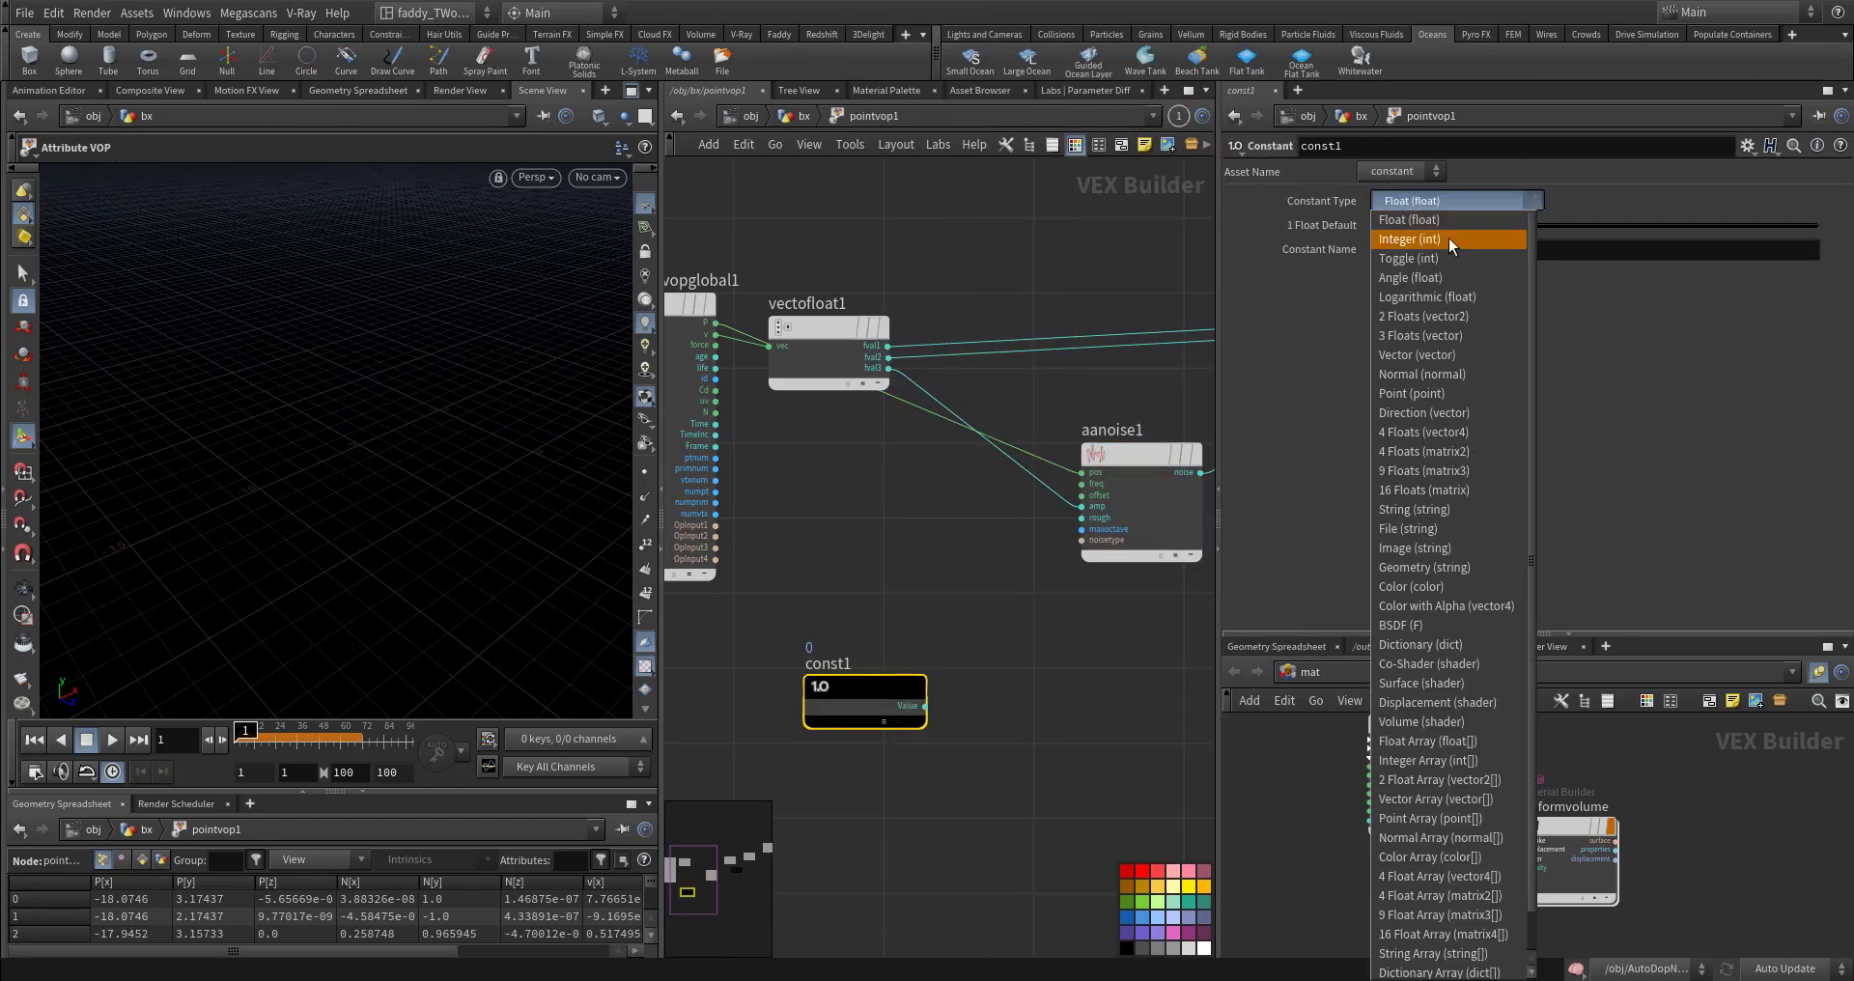
left_click(1470, 334)
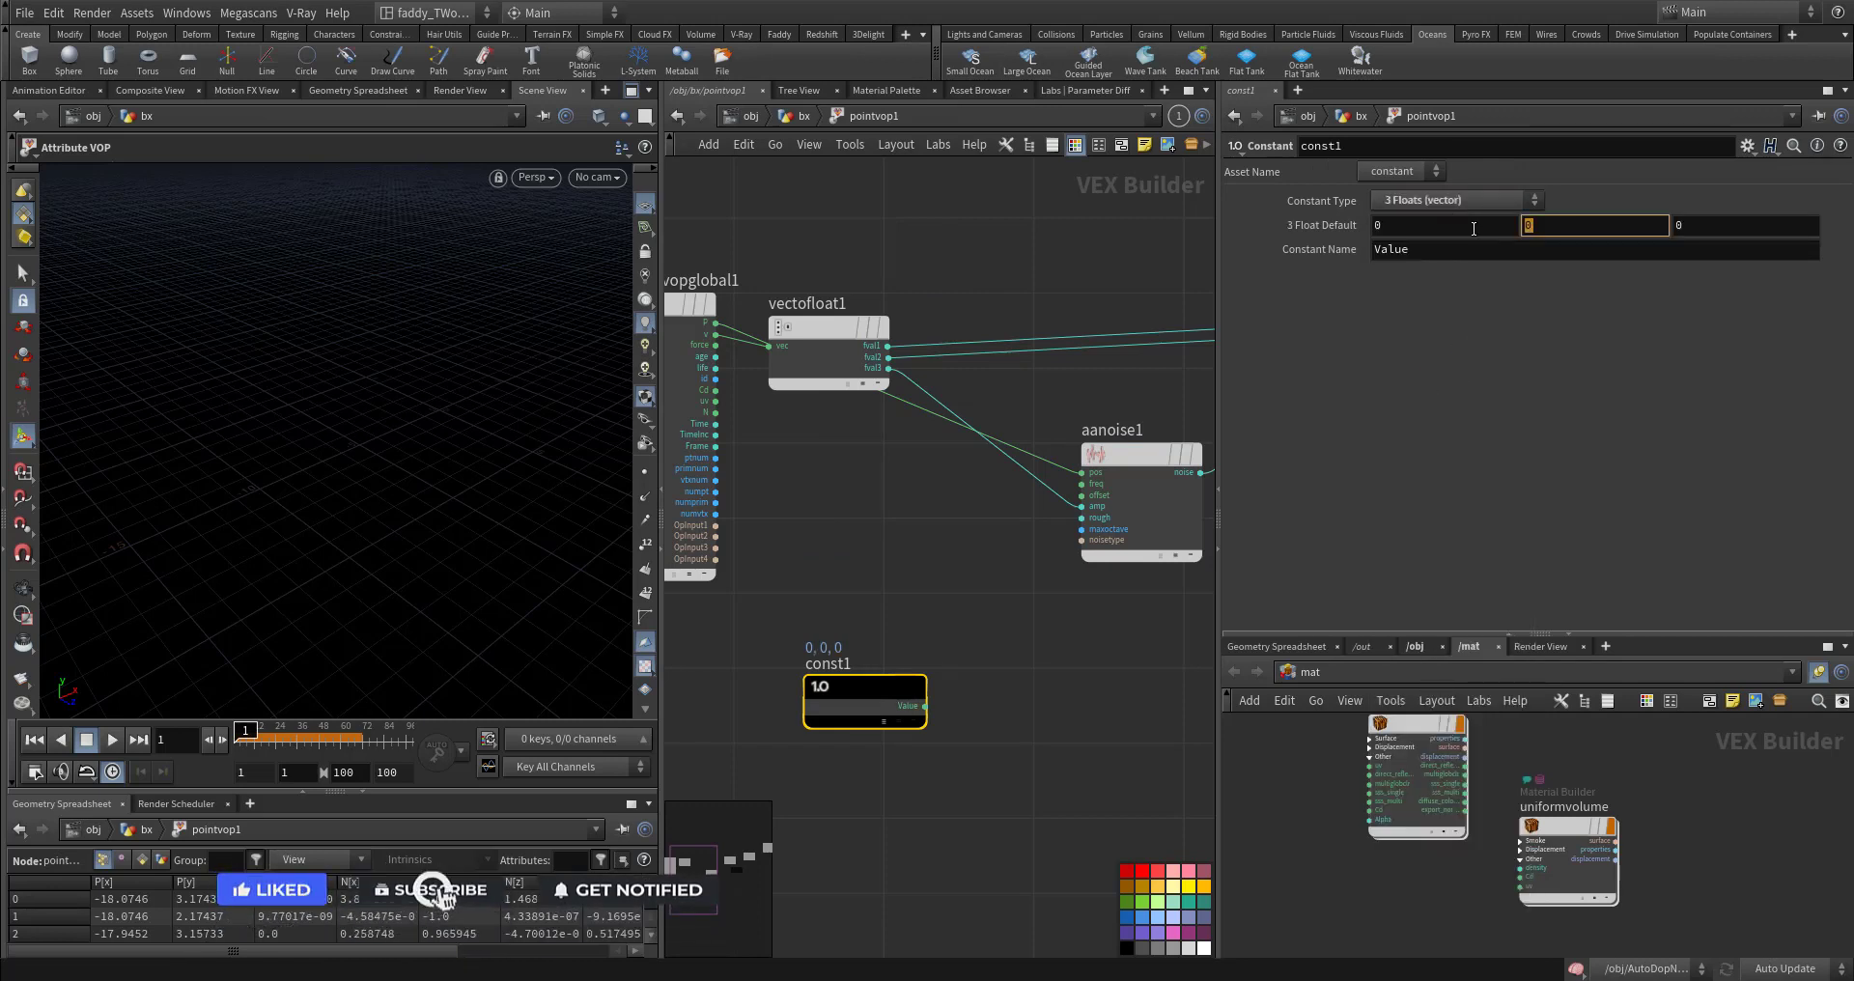
type("-2")
key("Tab")
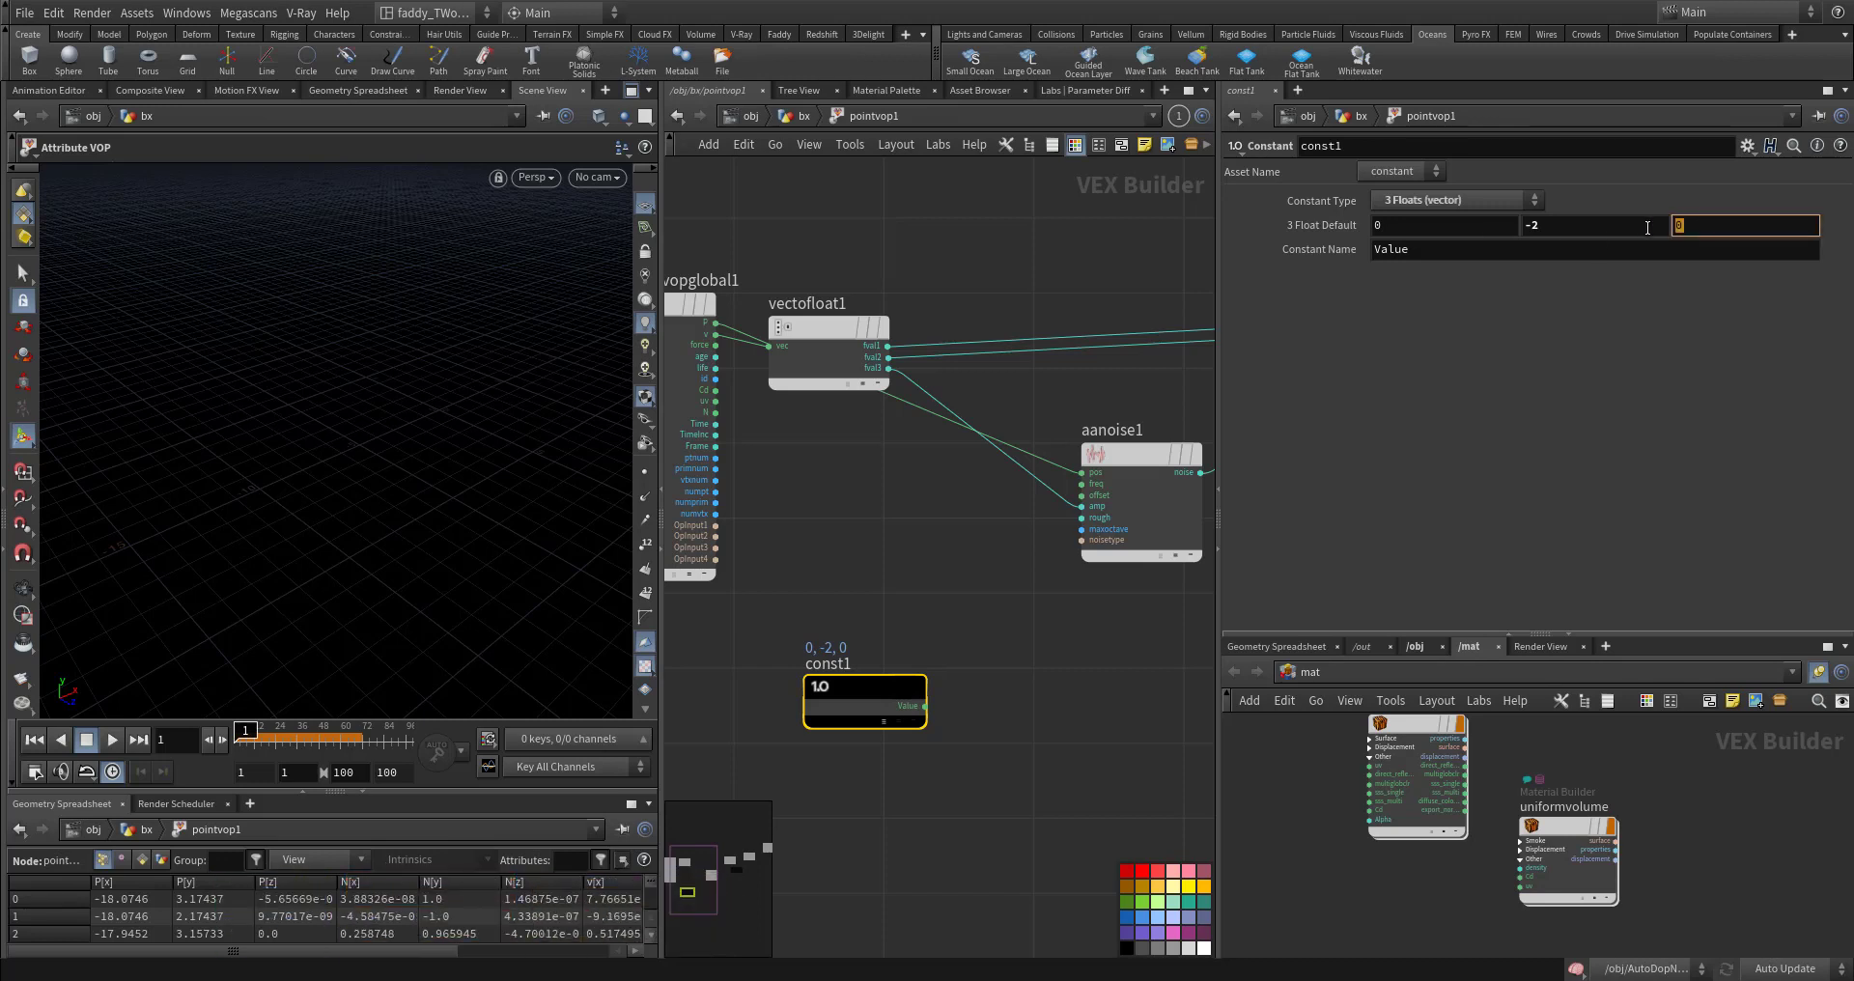
Step: Wire the const1 vector into multiply1's third input
left_click(883, 612)
middle_click_drag(1030, 629, 782, 599)
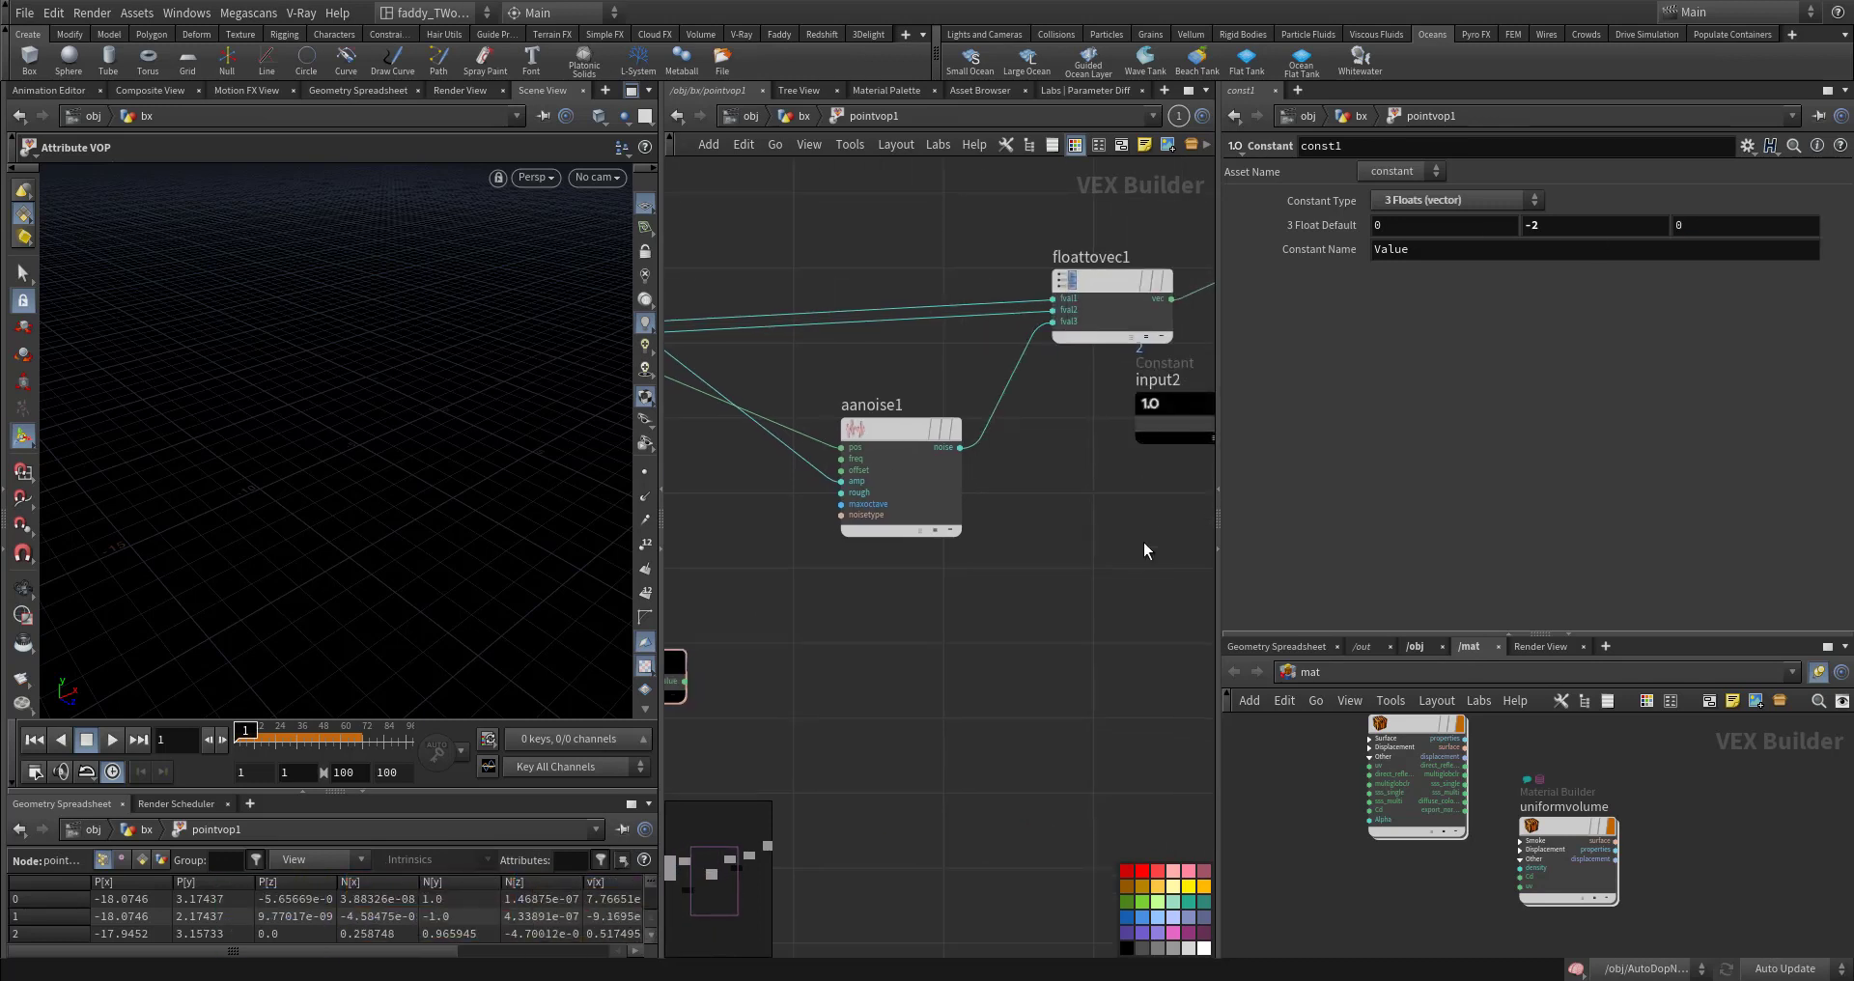
middle_click_drag(1143, 542, 911, 533)
left_click(1045, 273)
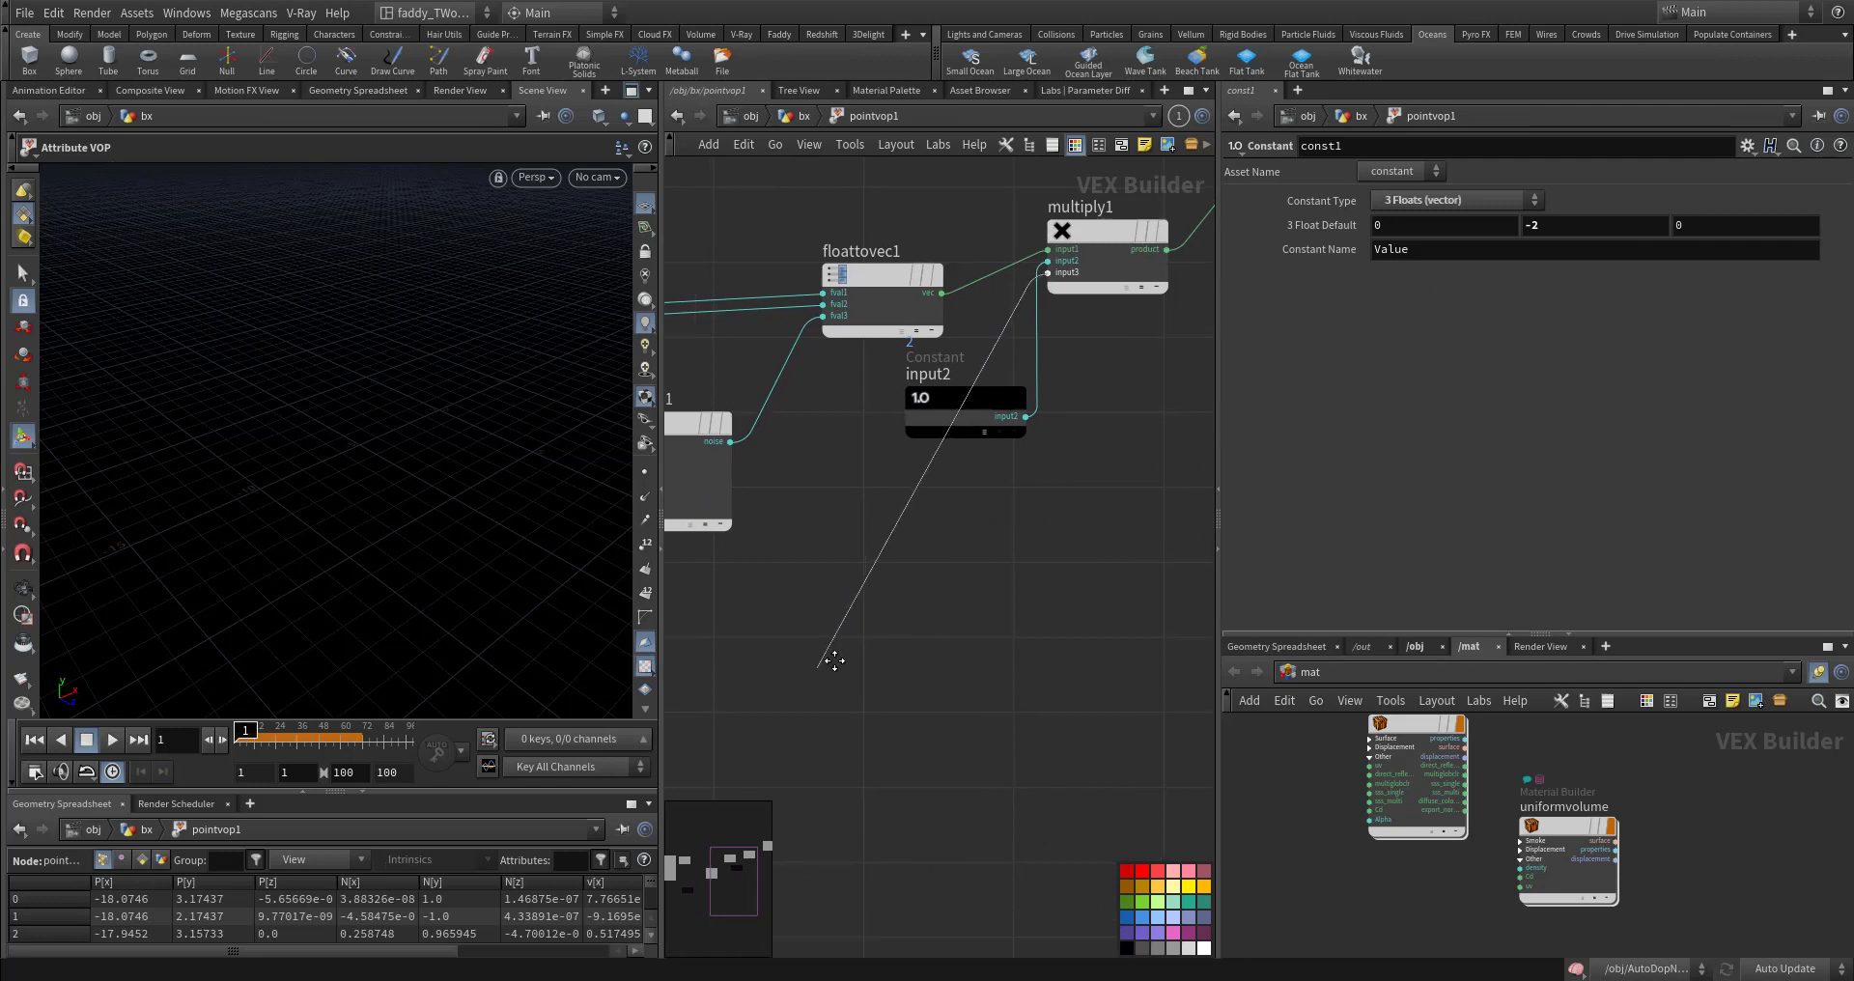
middle_click_drag(831, 658, 1086, 568)
left_click(707, 587)
middle_click_drag(846, 599, 921, 657)
key("Tab")
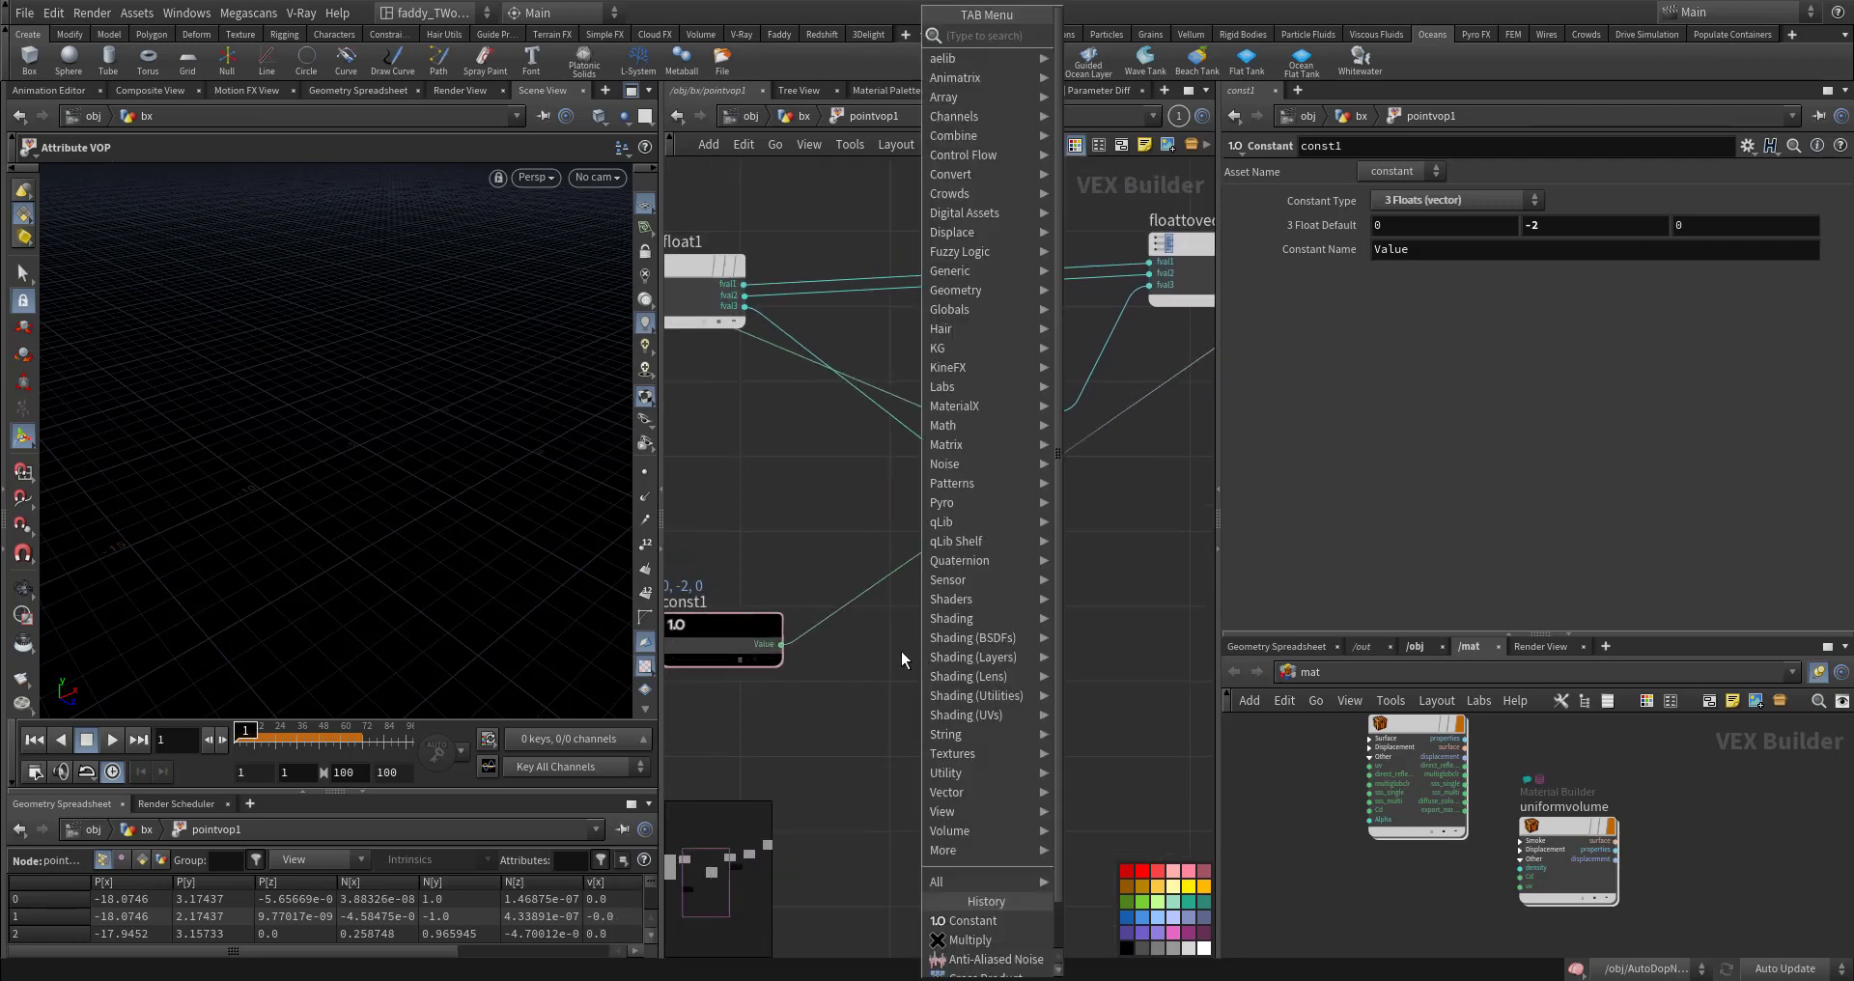
left_click(805, 510)
middle_click_drag(804, 510, 892, 546)
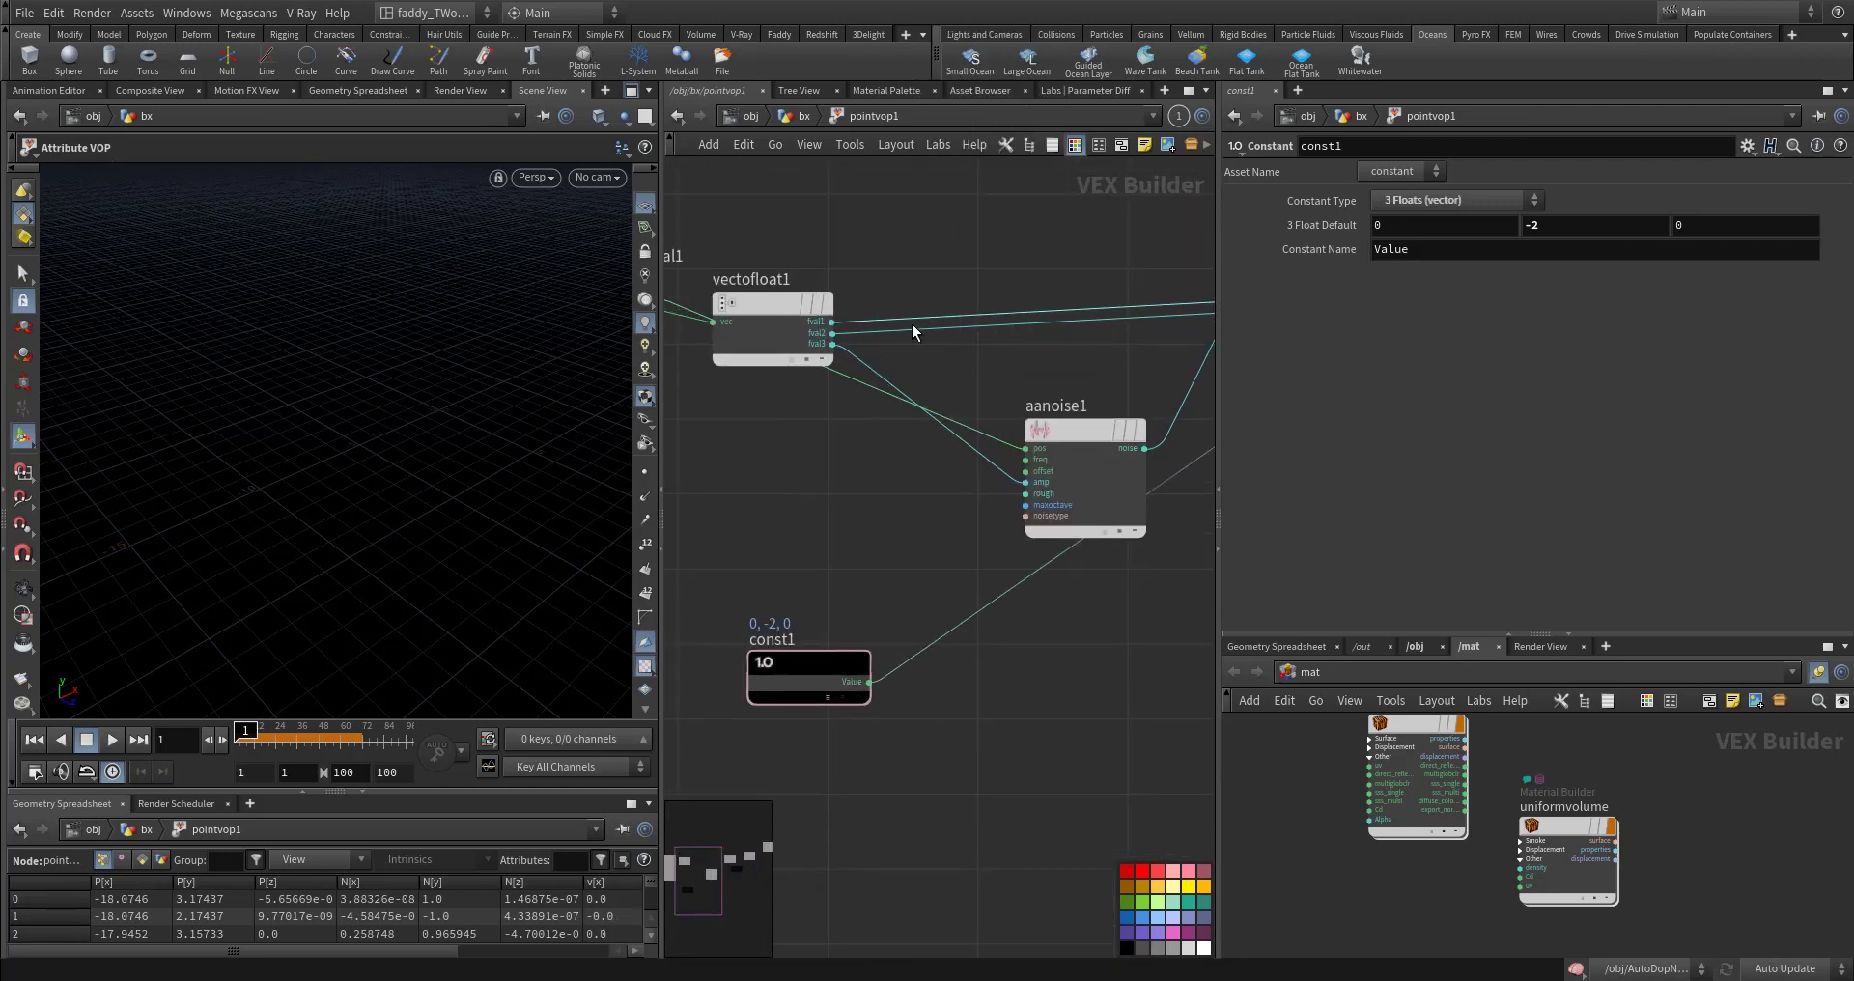
Step: Play the tank simulation in the AutoDopNetwork with the new vector multiplier, pause it, and activate the view tool
key("2")
key("Up")
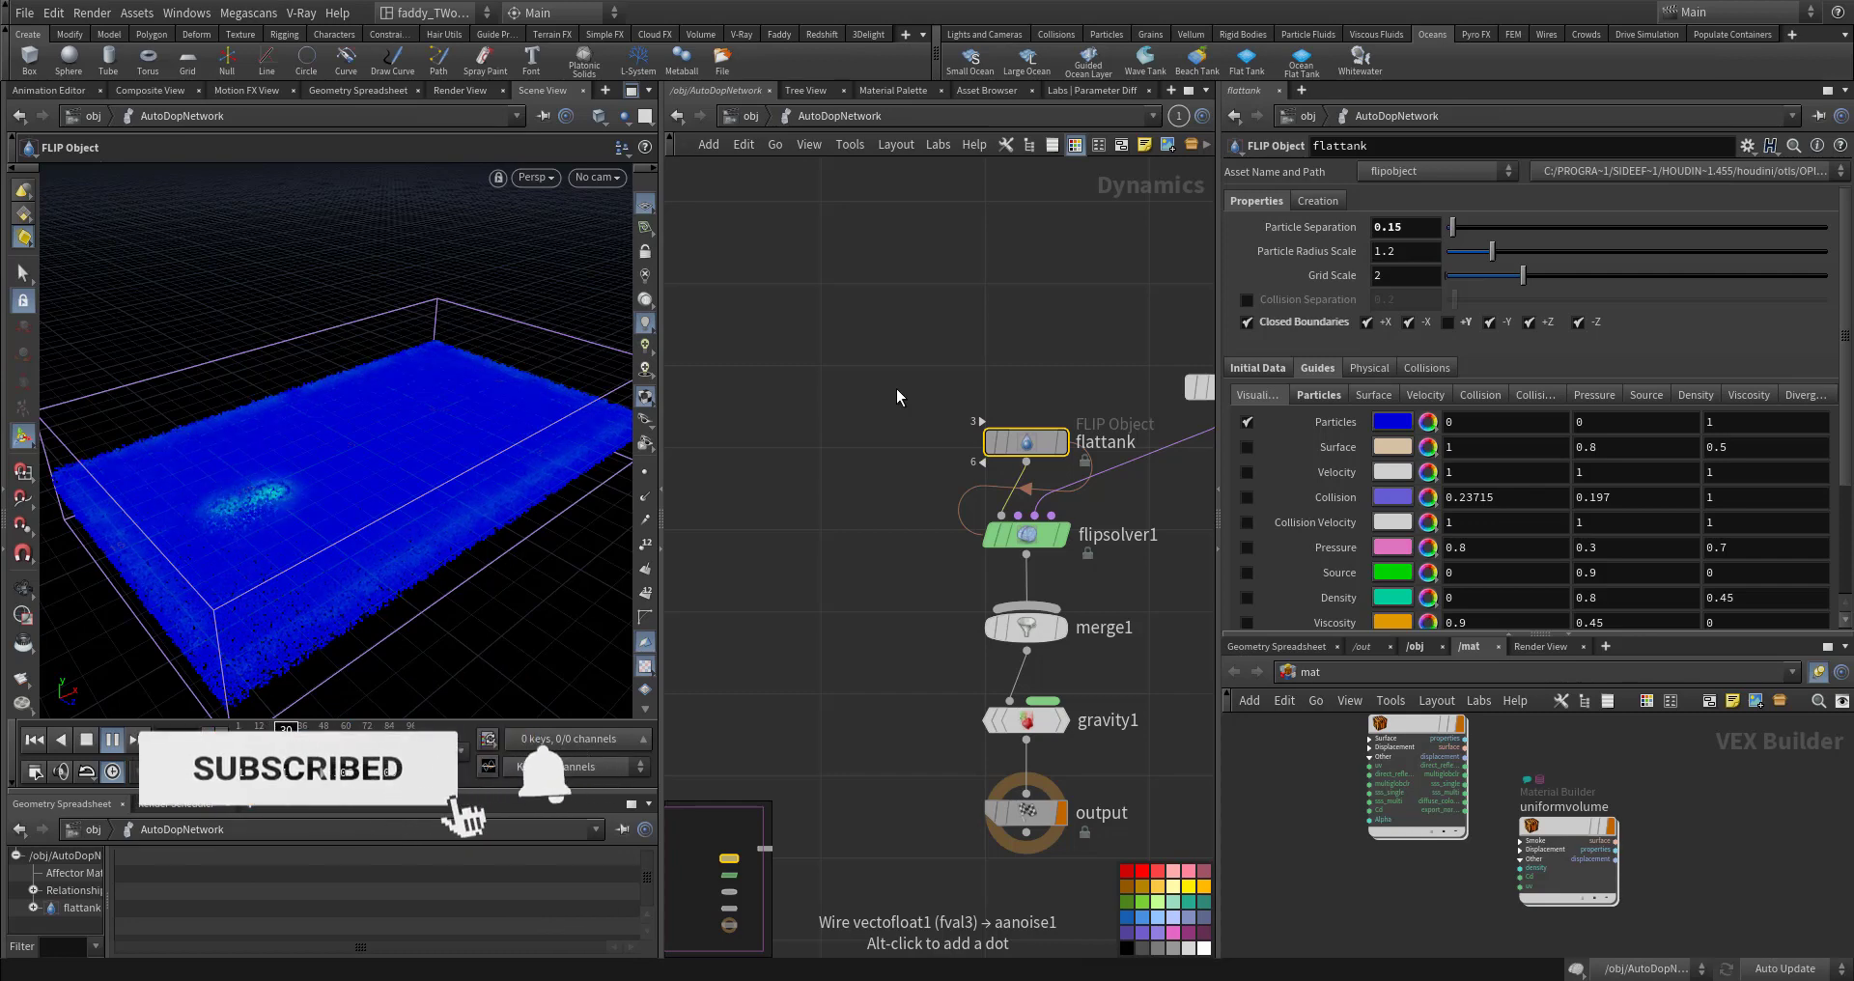
key("Up")
left_click(29, 591)
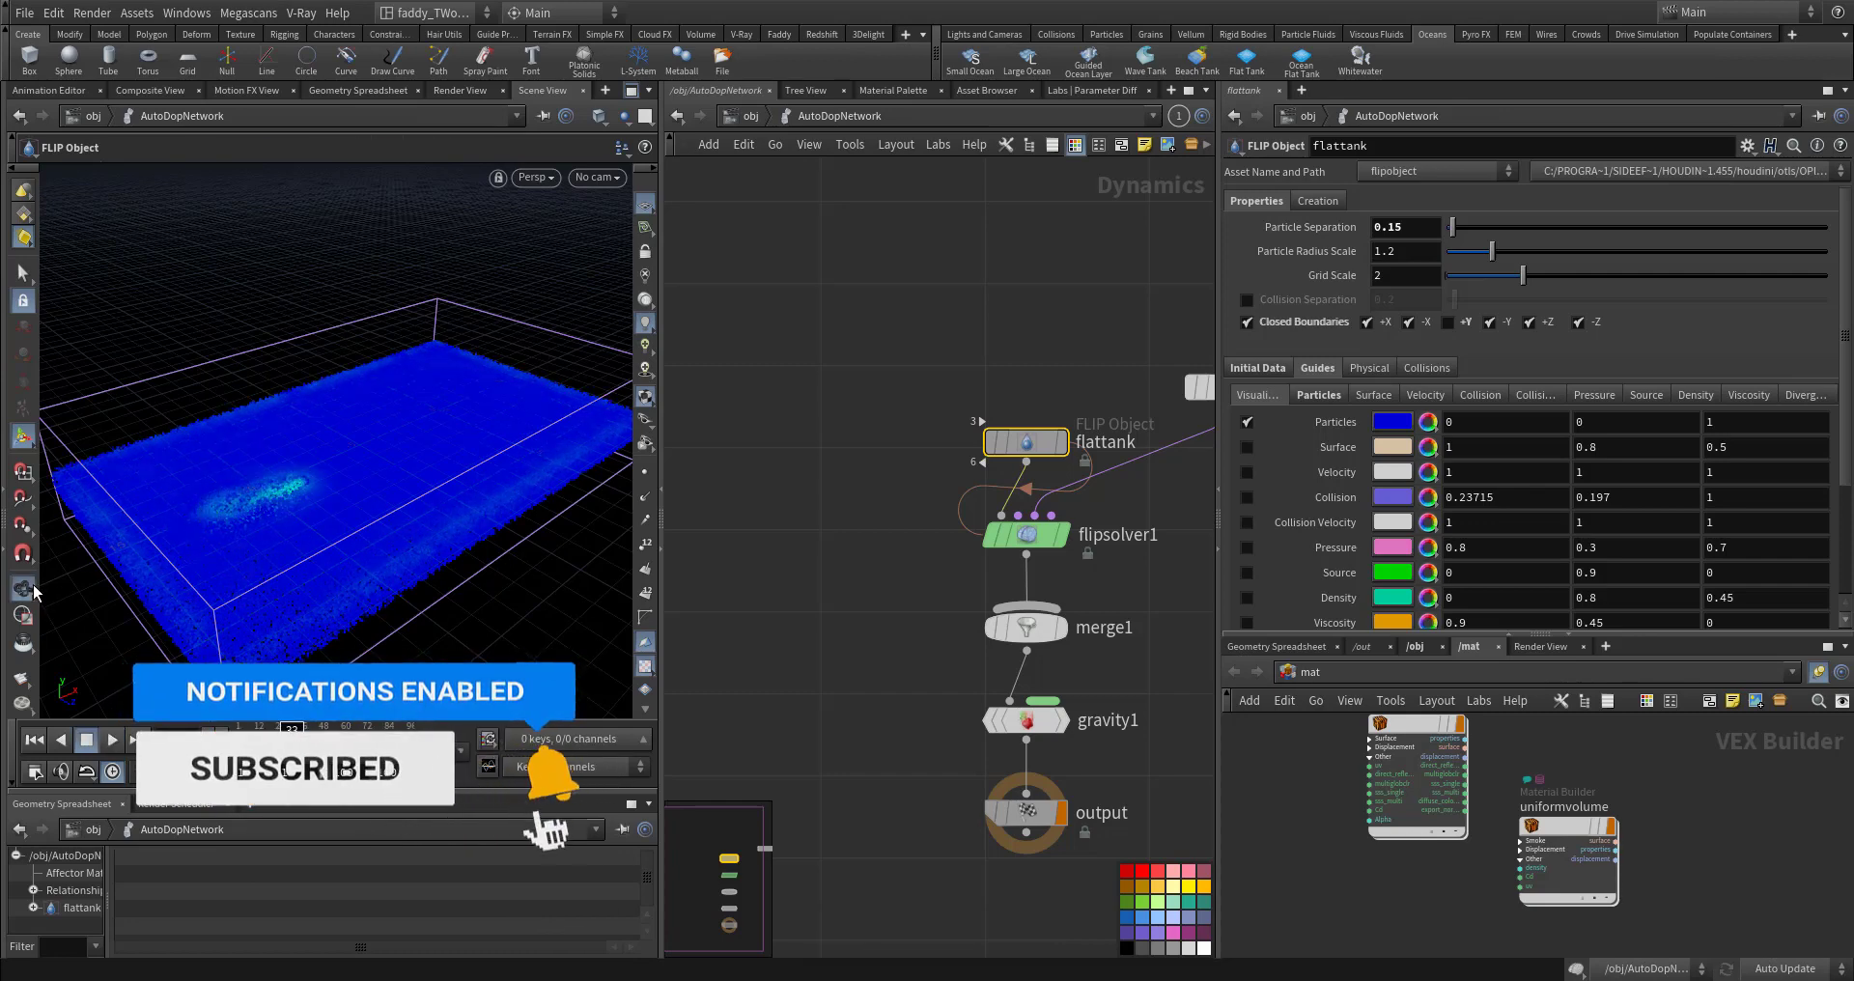
Step: Examine the FLIP tank particle simulation from several angles while it plays, and return to the first frame
right_click_drag(371, 463, 457, 480)
left_click_drag(457, 480, 323, 537)
right_click_drag(323, 538, 206, 572)
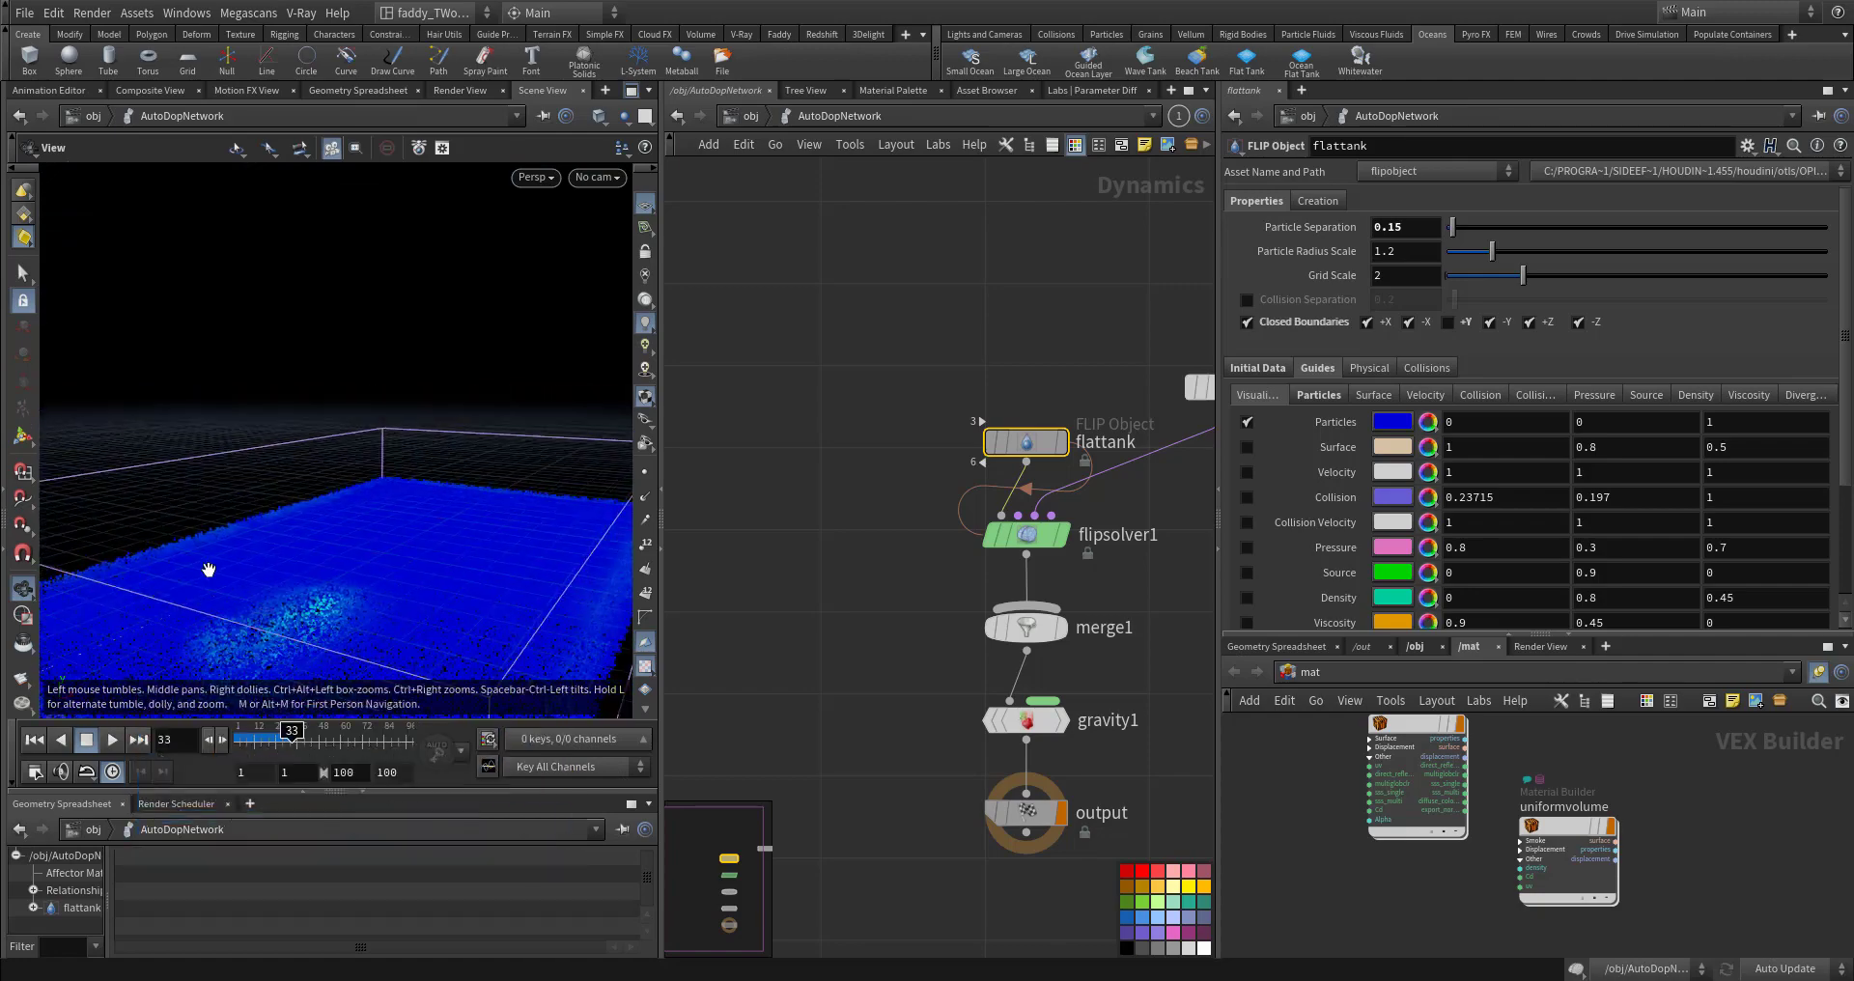
middle_click_drag(207, 571, 335, 535)
left_click_drag(335, 535, 290, 567)
middle_click_drag(290, 567, 377, 393)
left_click_drag(377, 393, 386, 444)
middle_click_drag(387, 444, 331, 550)
left_click_drag(331, 551, 350, 517)
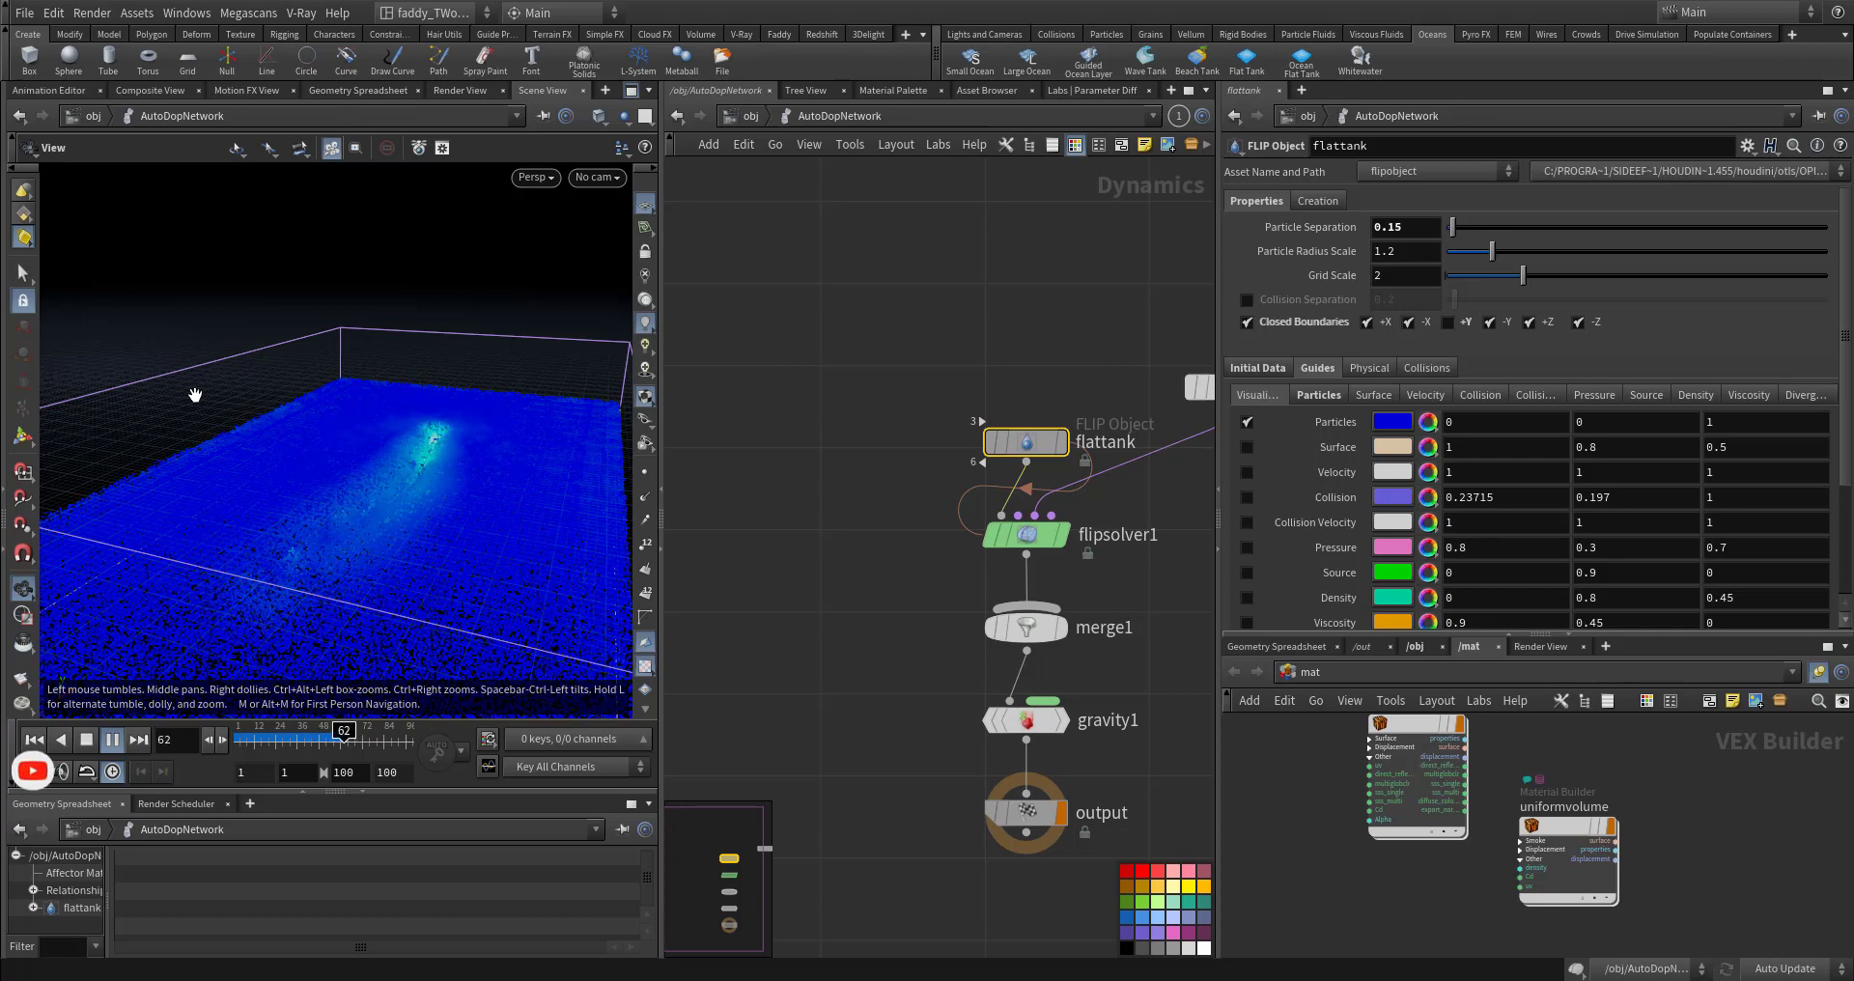
key("ctrl+Up")
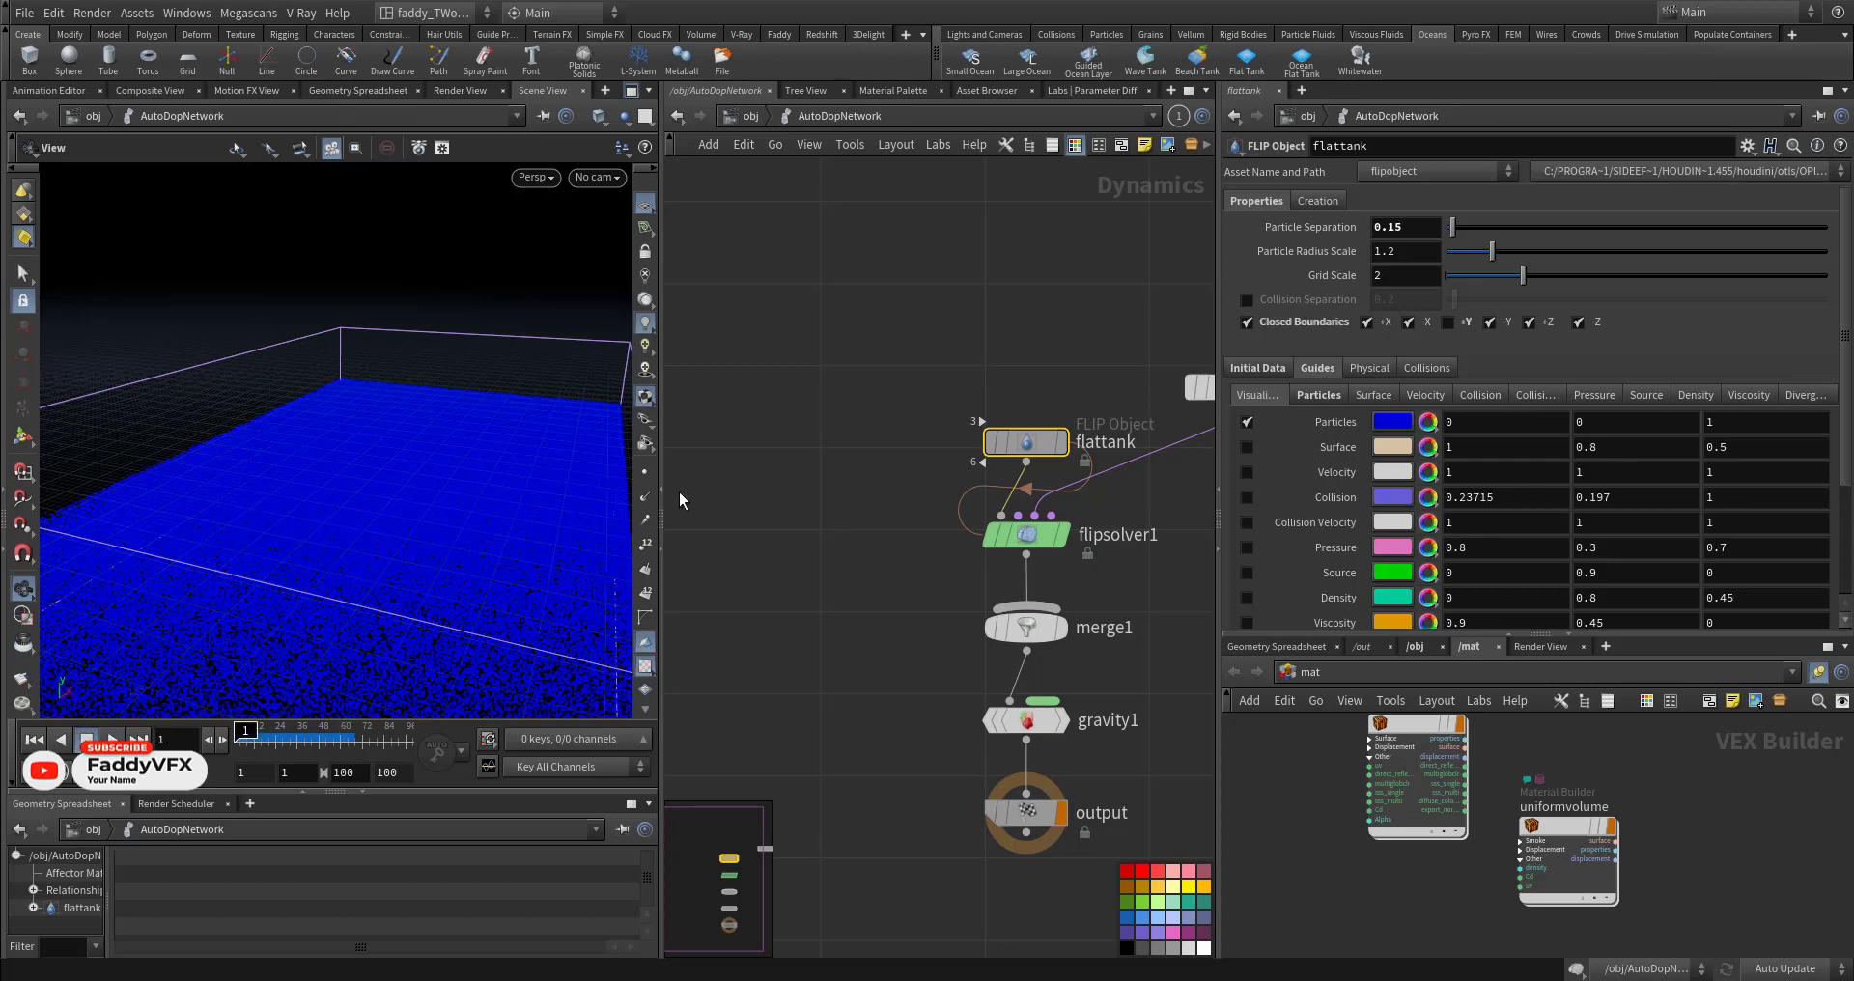
Step: Open the pointvop1 network inside the bx object and add a Random node near const1
key("2")
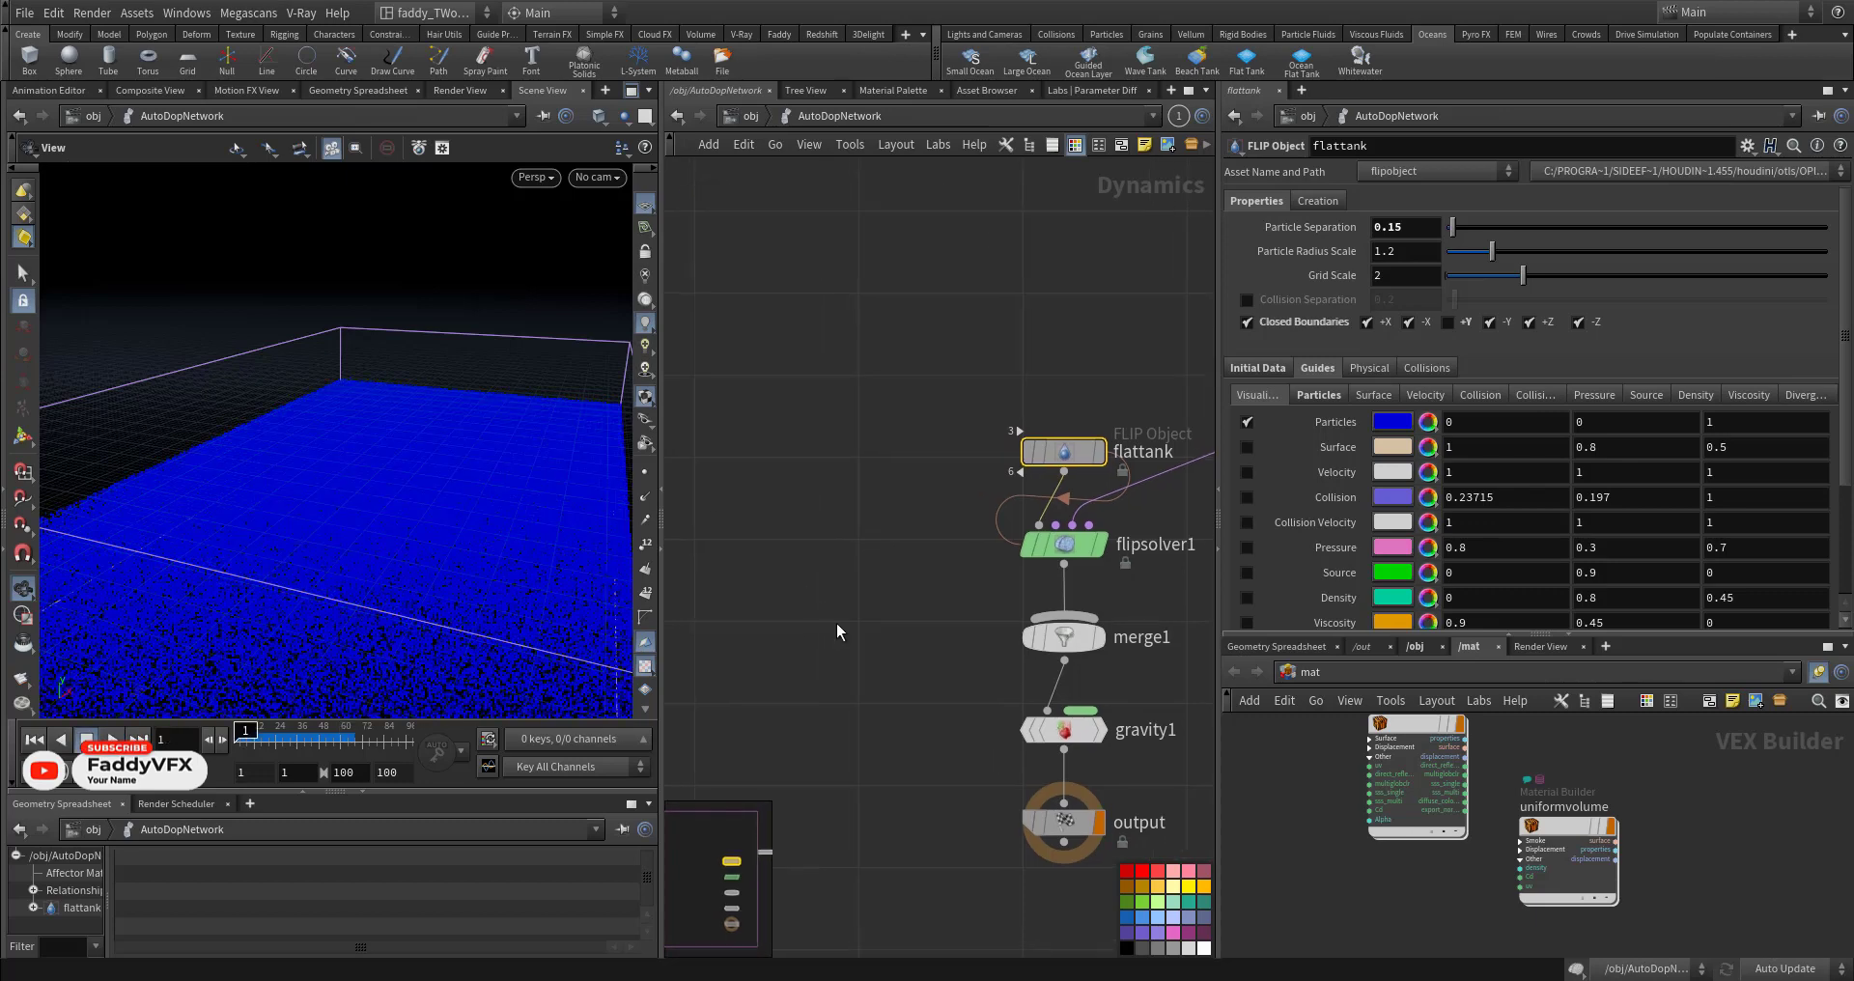
key("1")
double_click(864, 637)
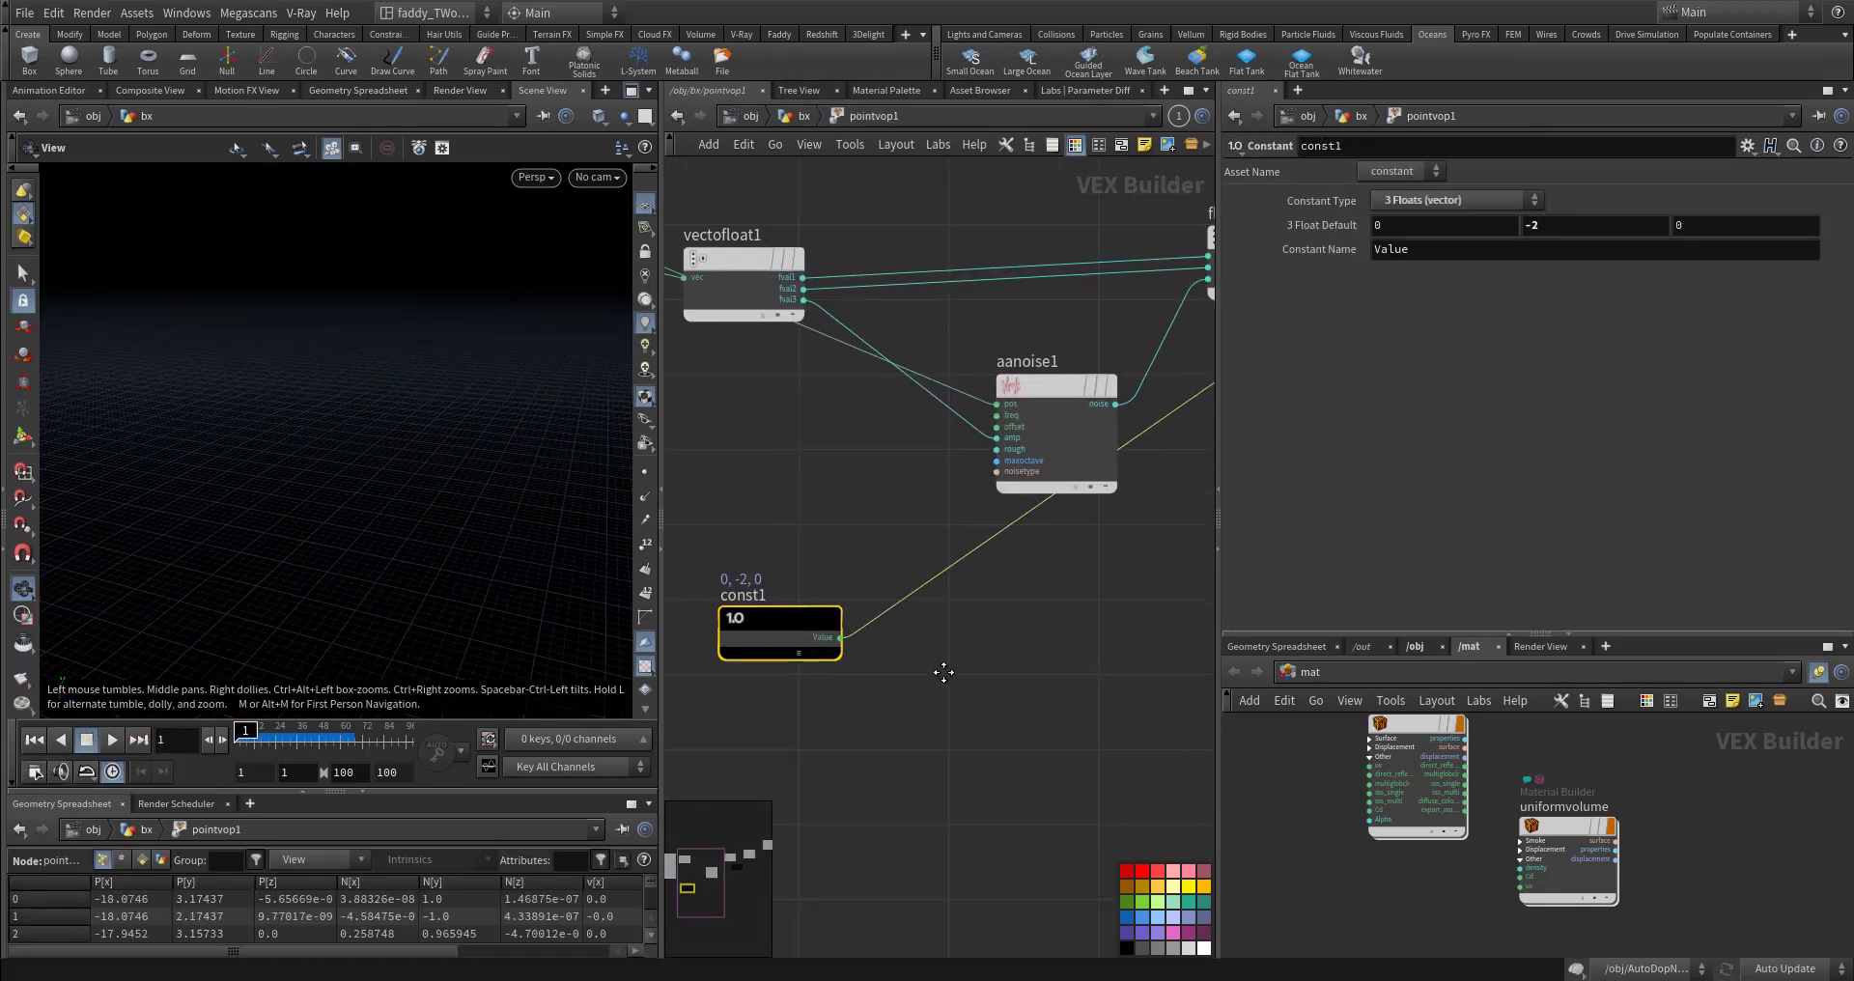
key("Tab")
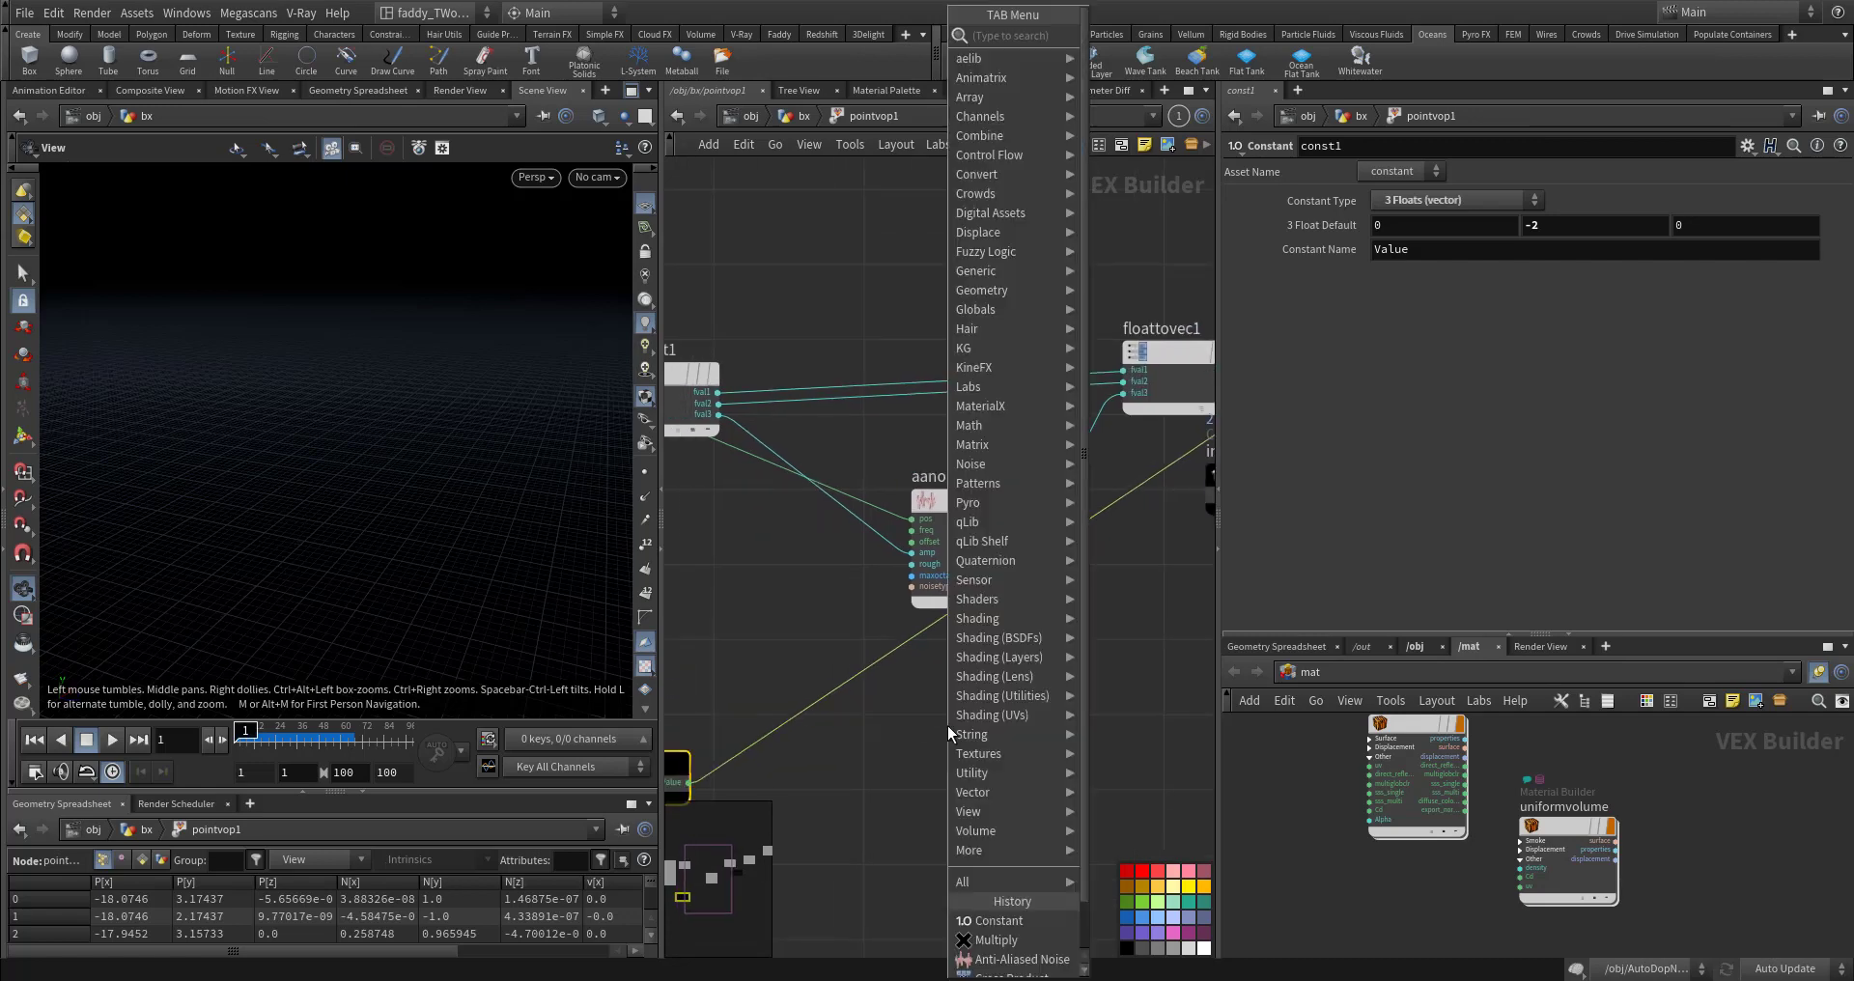
type("ran")
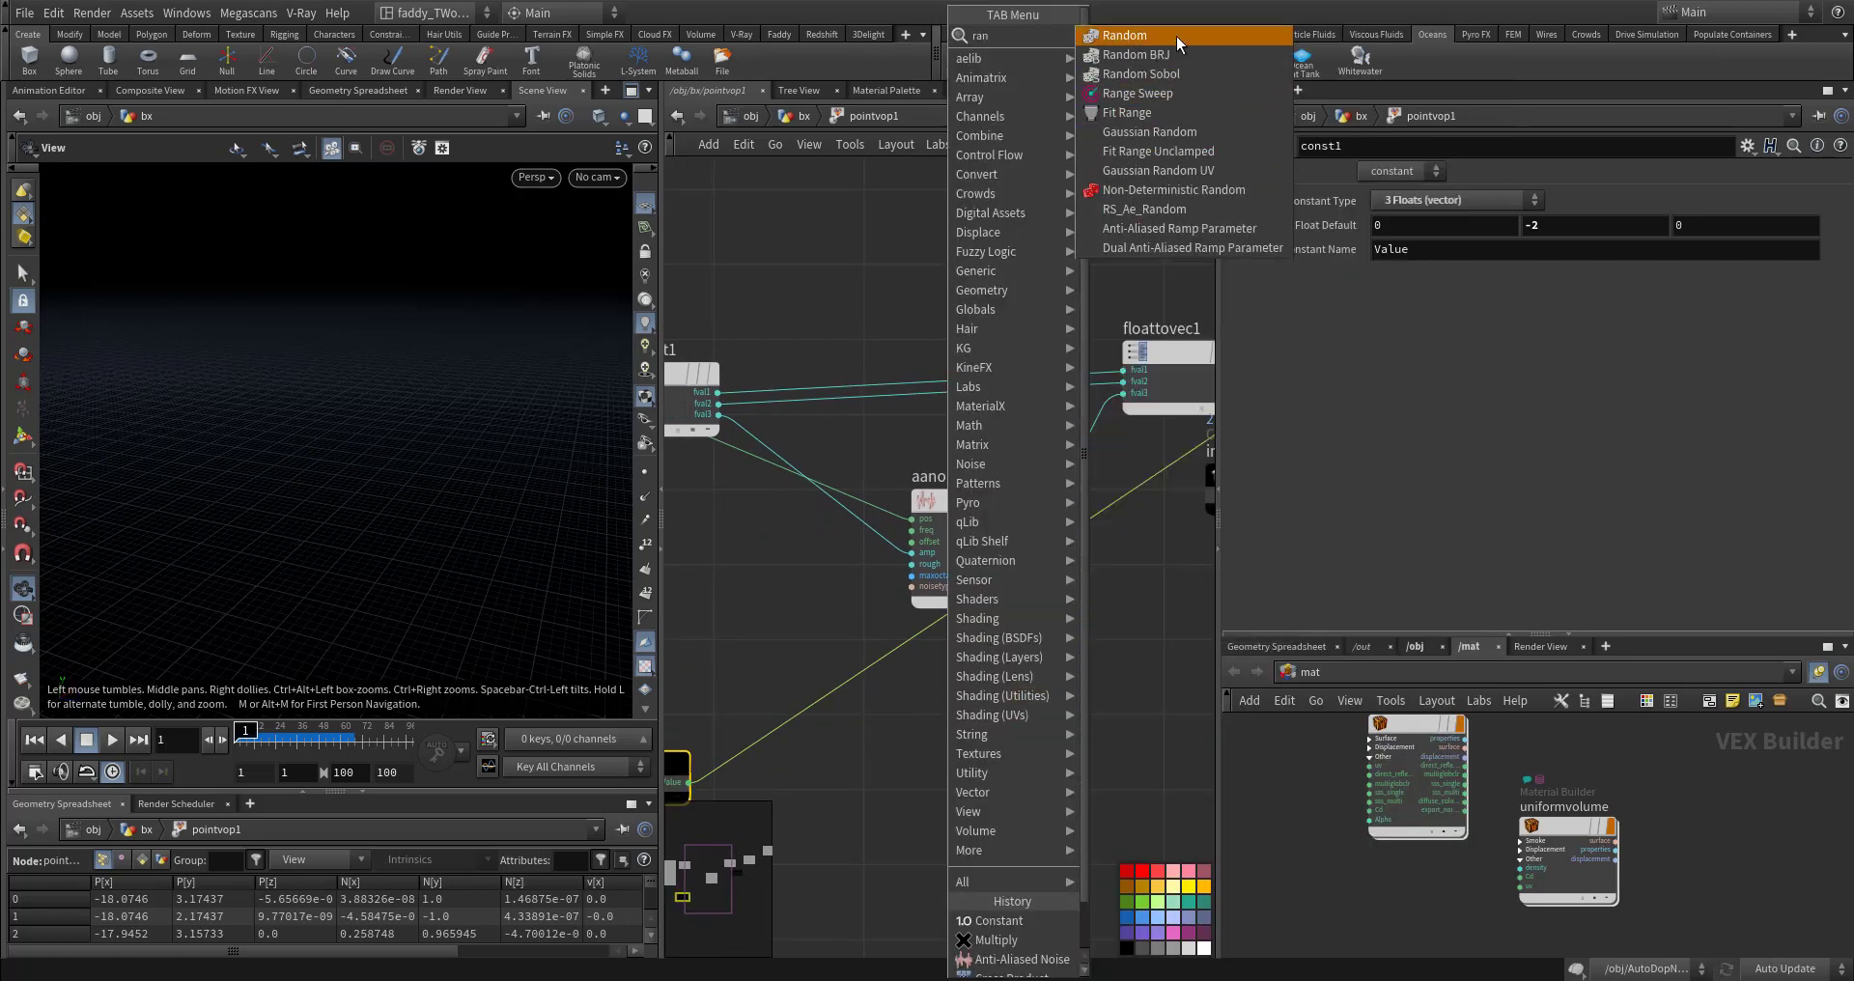
left_click(1178, 37)
left_click(936, 751)
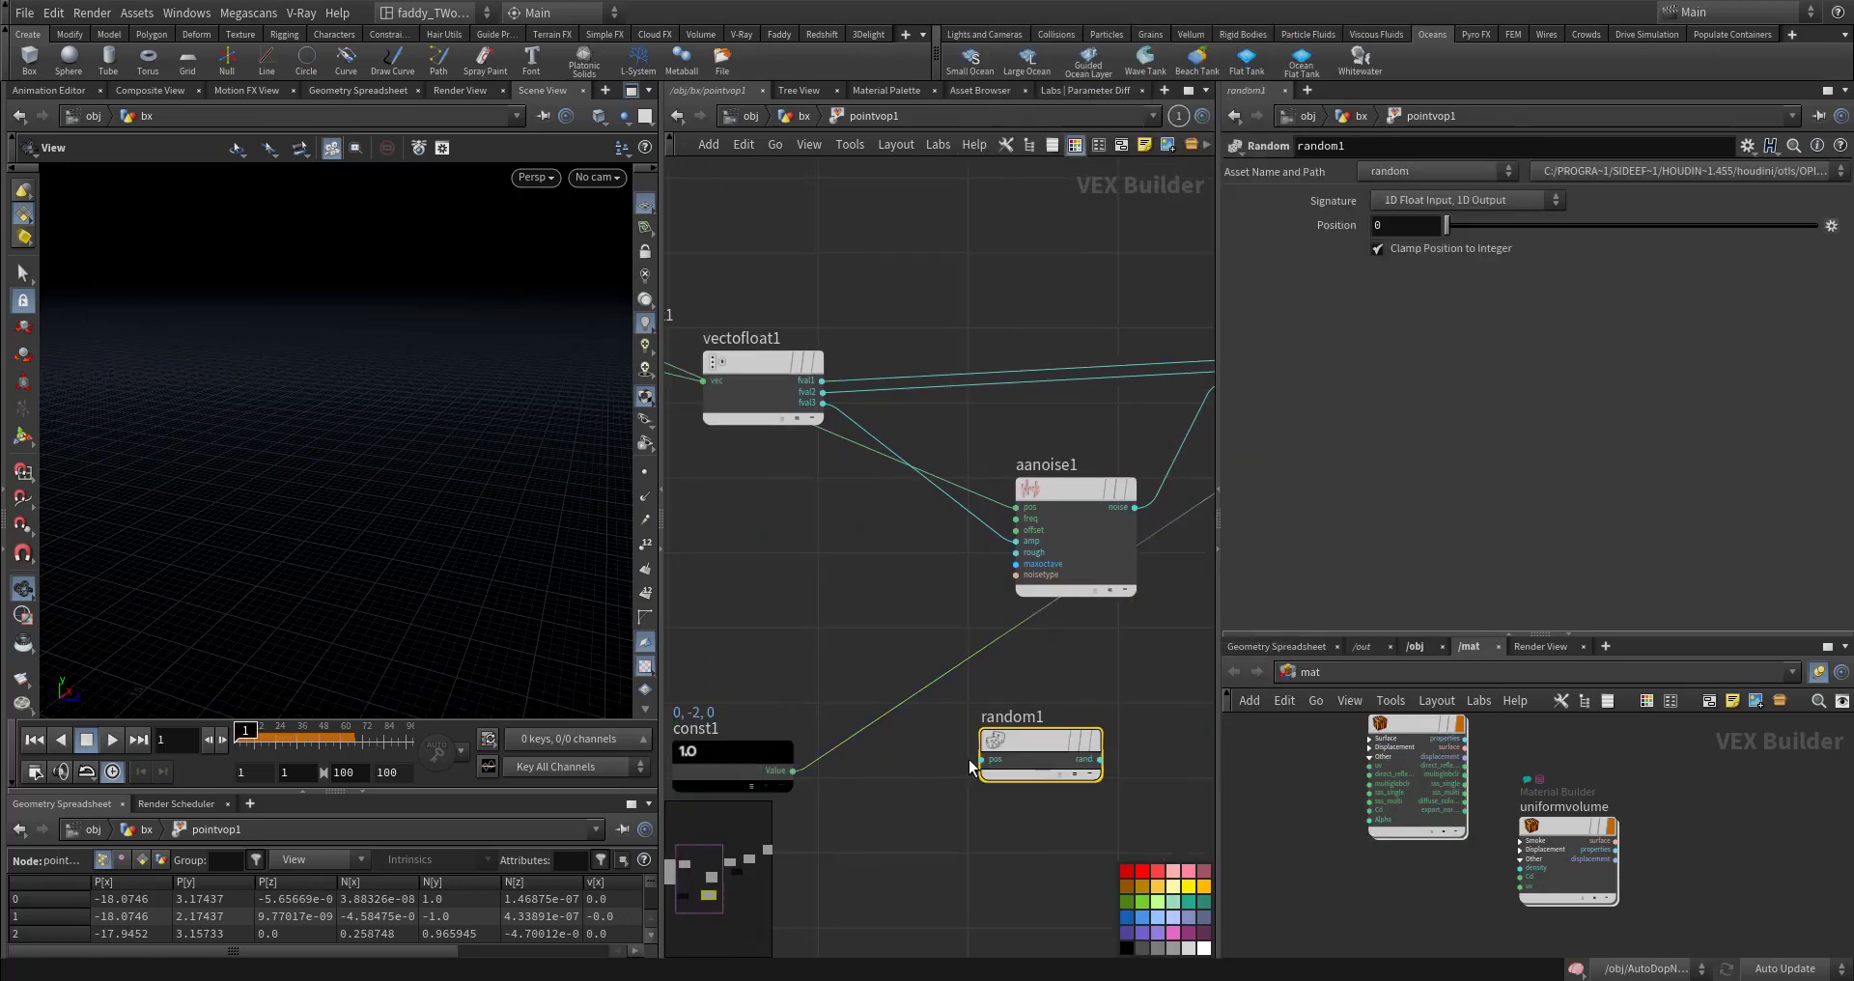
Step: Connect the P output of geometryvopglobal1 to the pos input of random1 and reposition random1
left_click(984, 761)
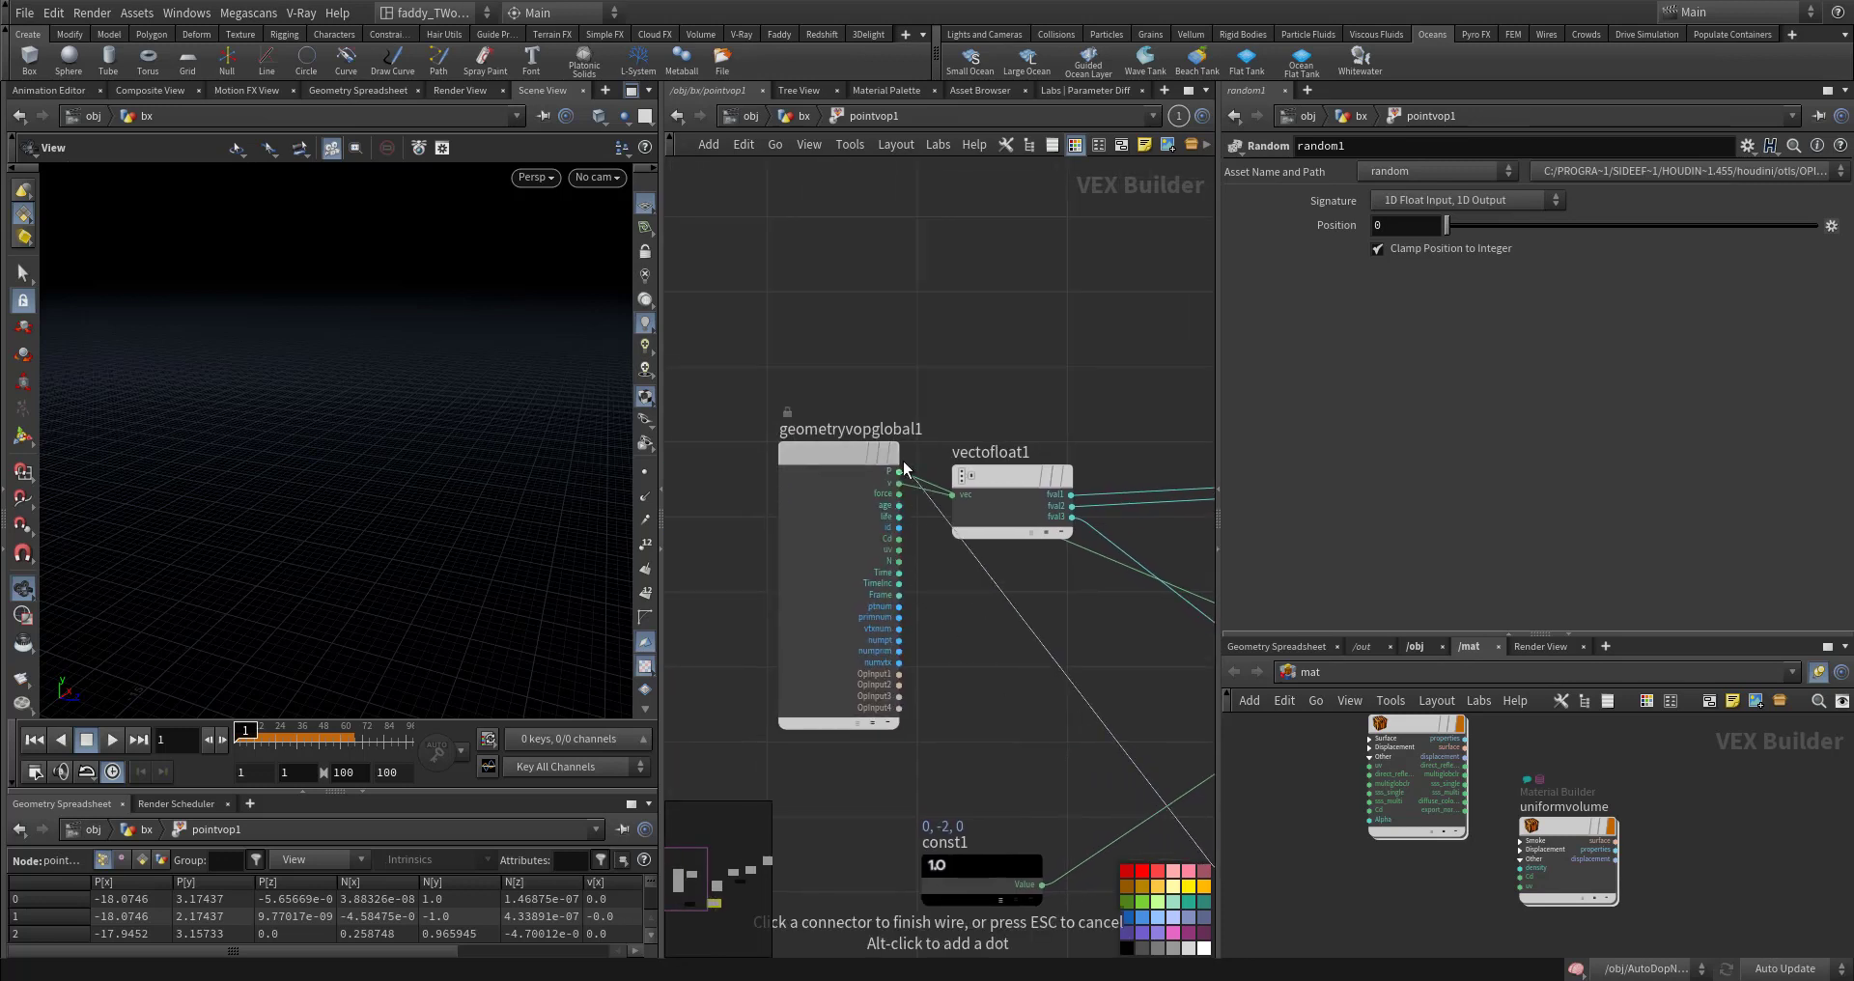
left_click(899, 471)
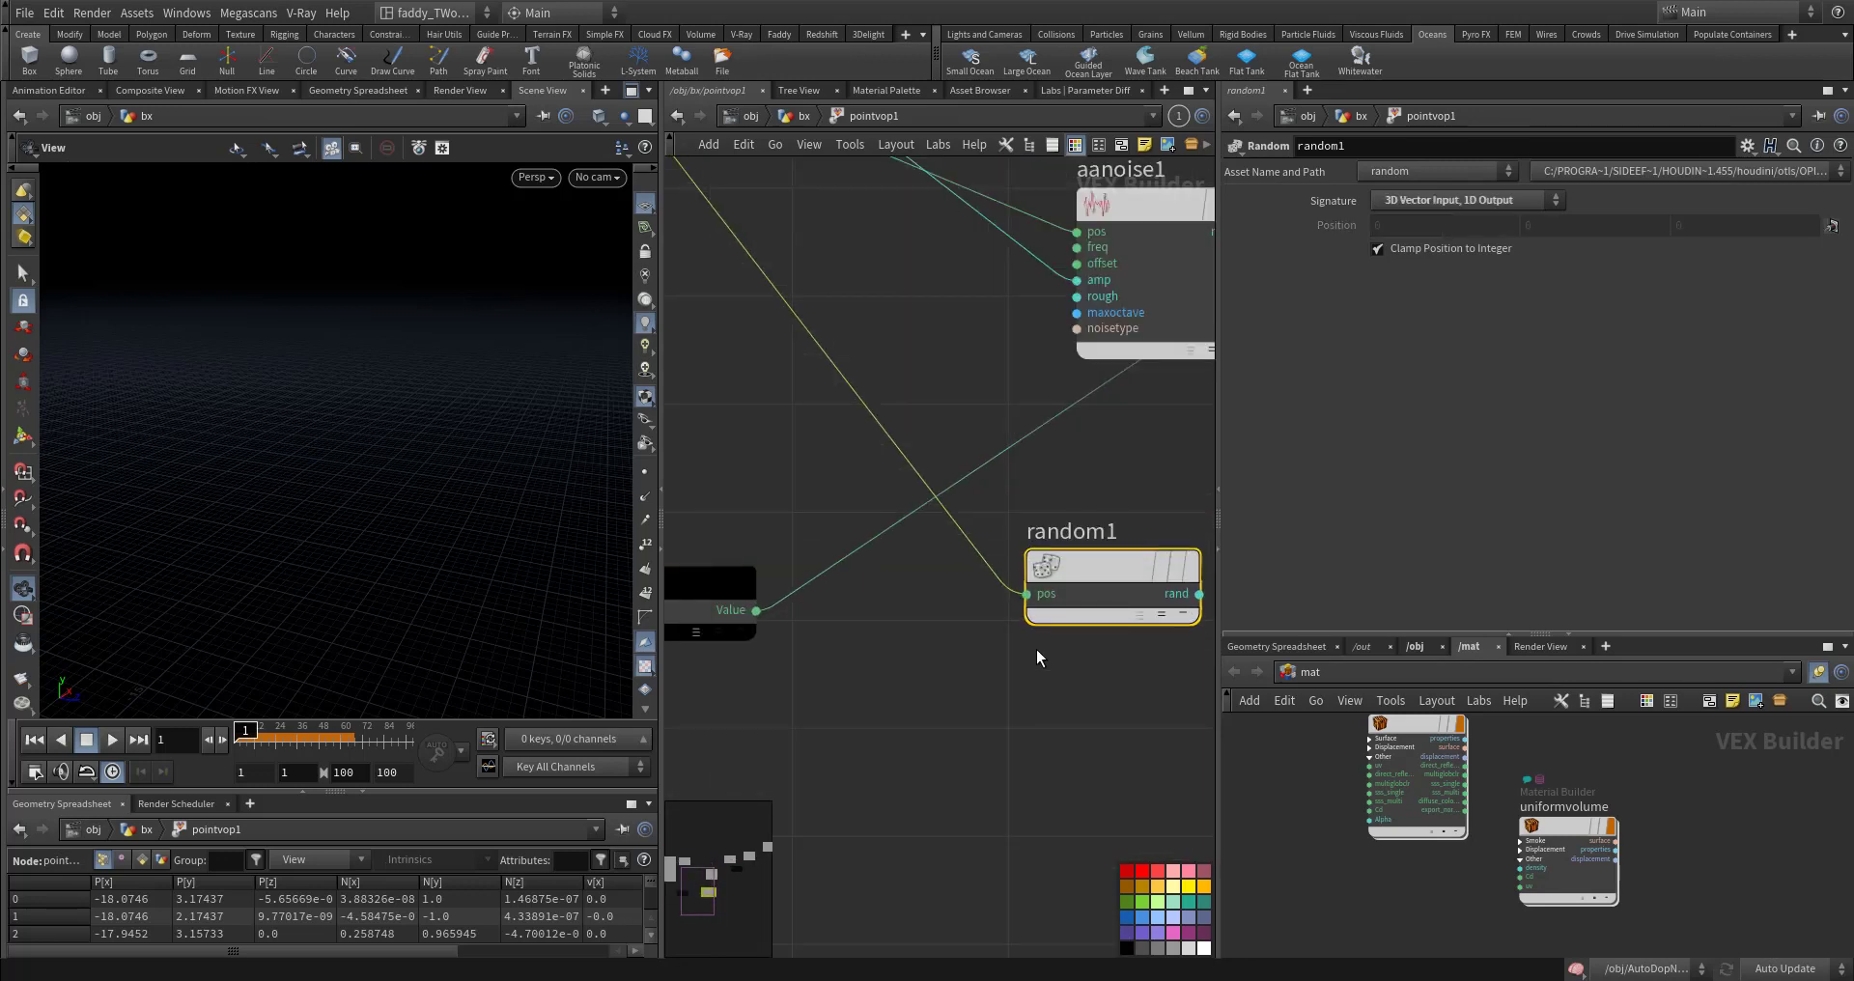
left_click_drag(1086, 570, 1135, 532)
Step: Insert a Multiply node on the wire leaving const1 and feed random1's output into its second input
middle_click_drag(933, 668, 601, 702)
middle_click_drag(964, 565, 963, 715)
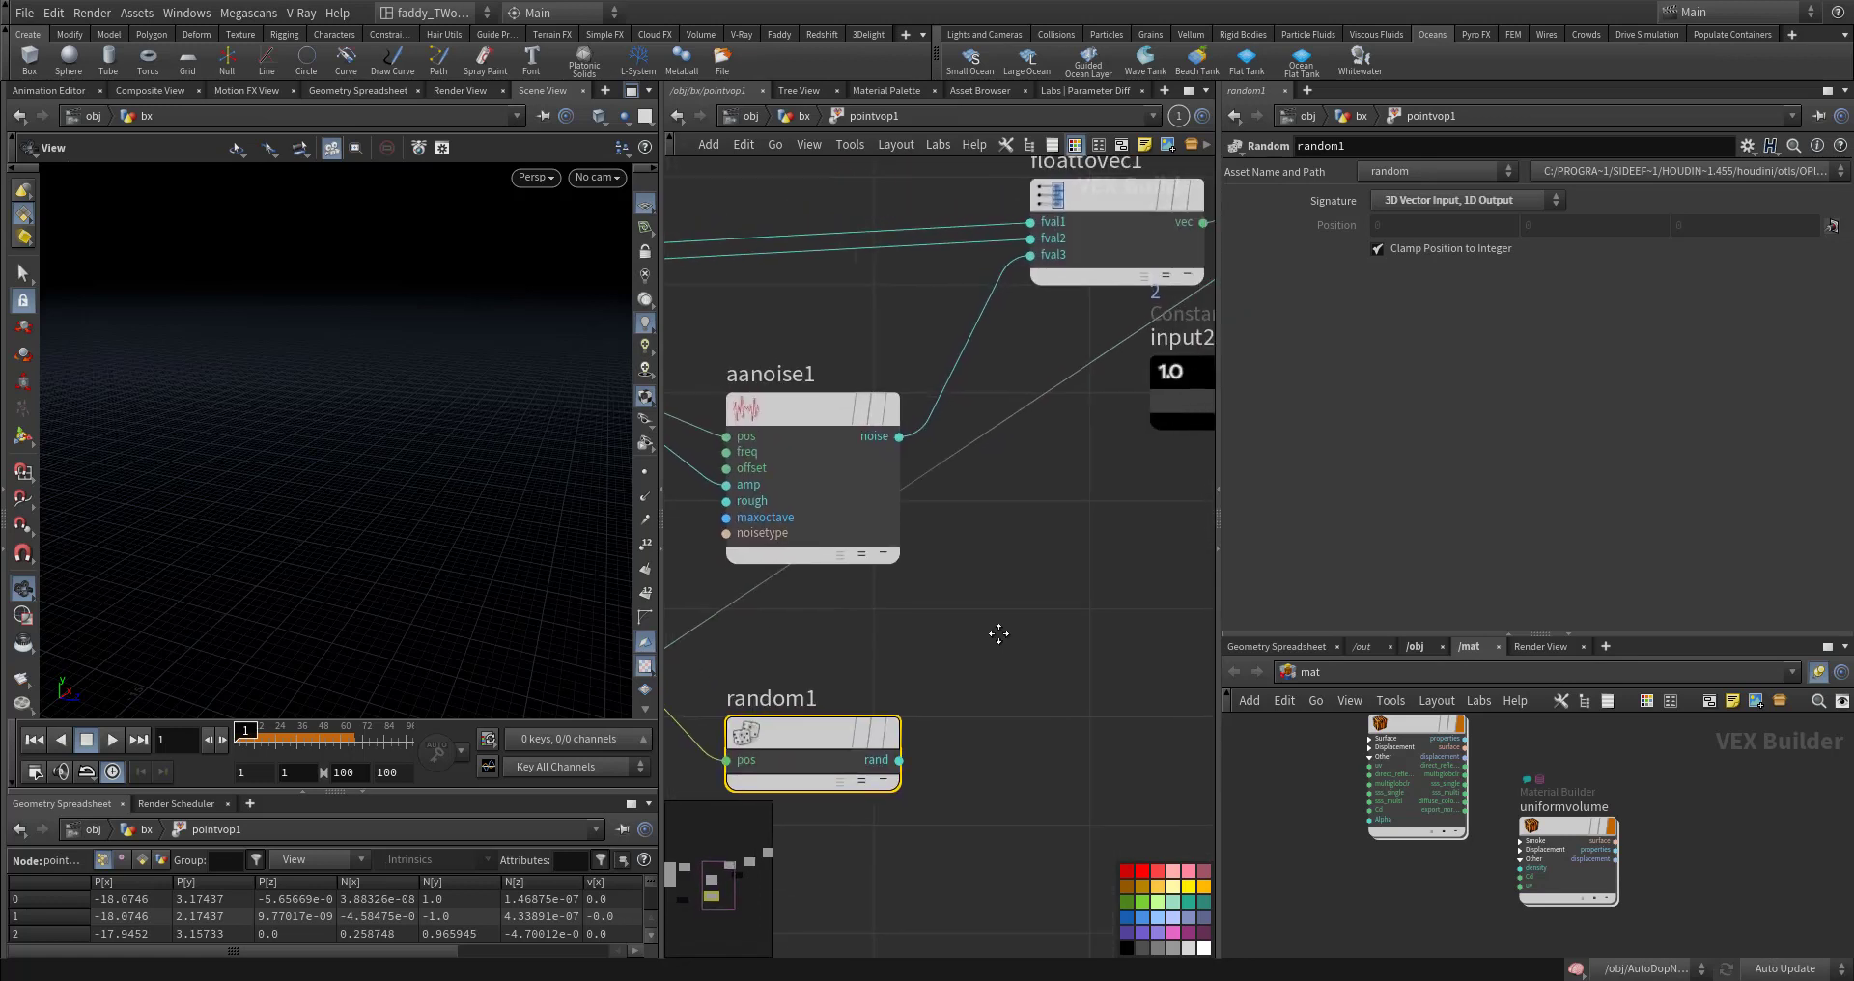
key("Tab")
type("mu")
left_click(1147, 35)
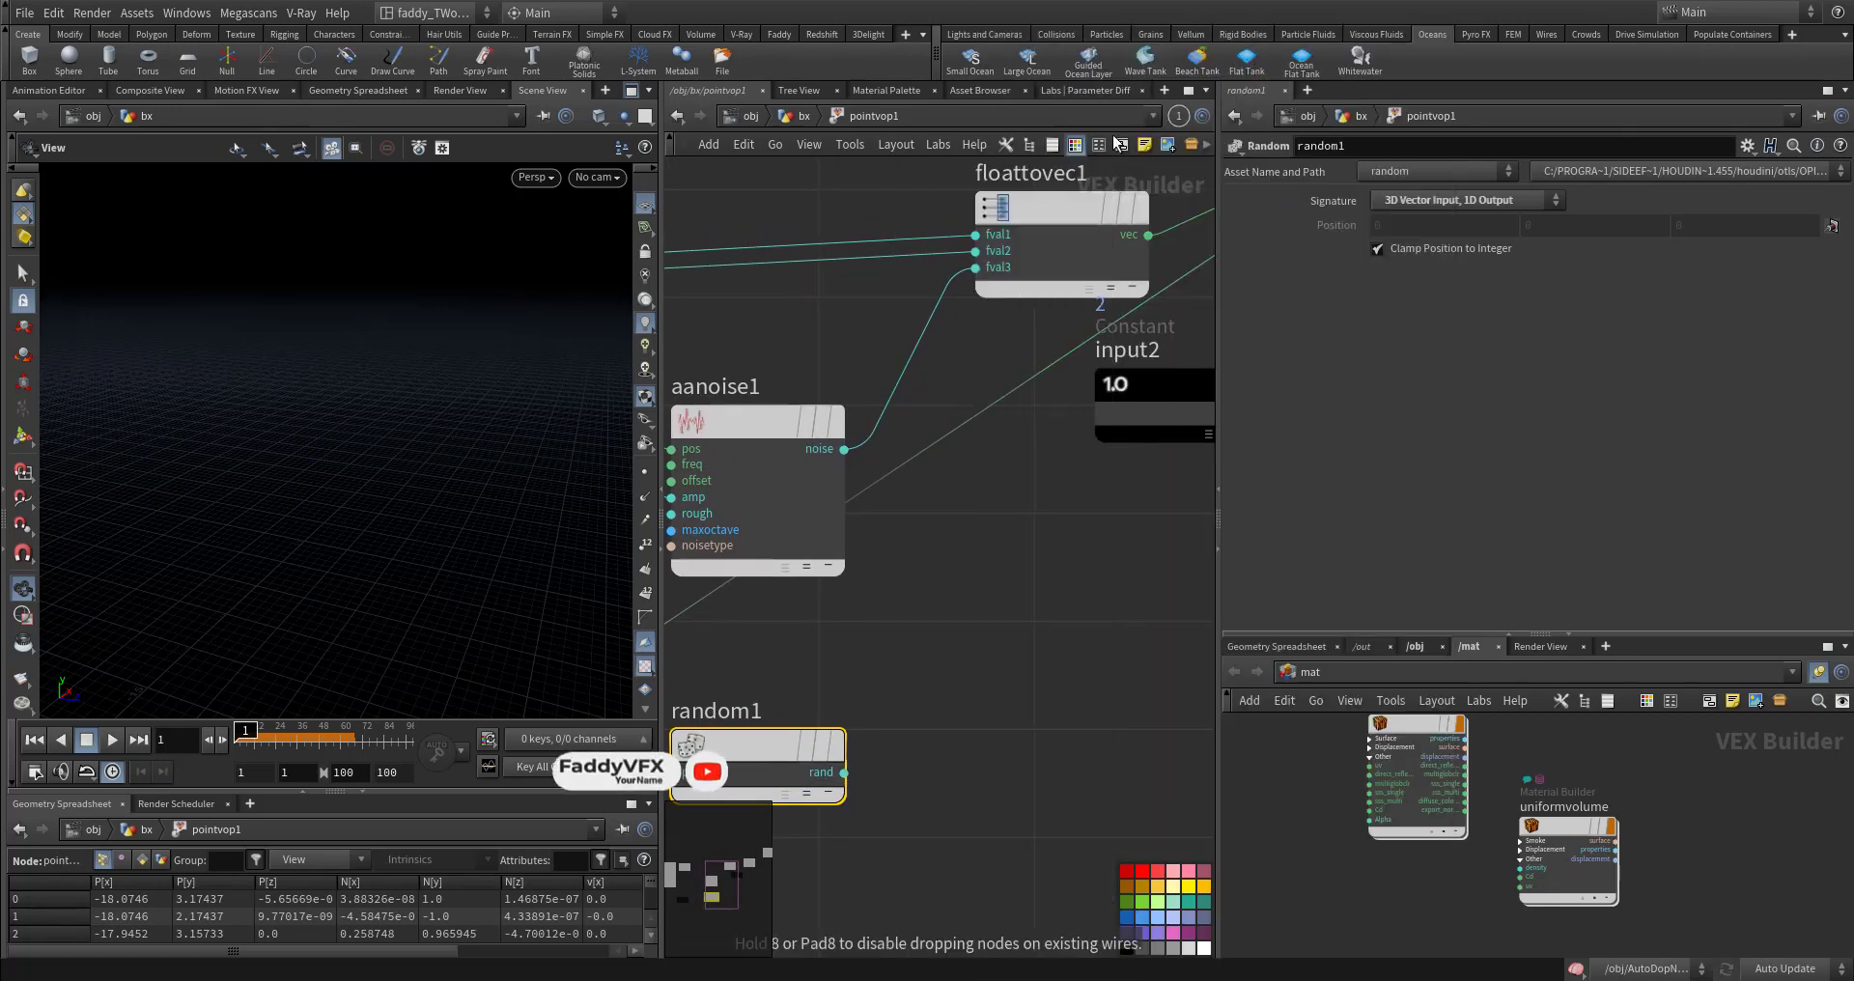
left_click(941, 461)
left_click_drag(942, 460, 1078, 624)
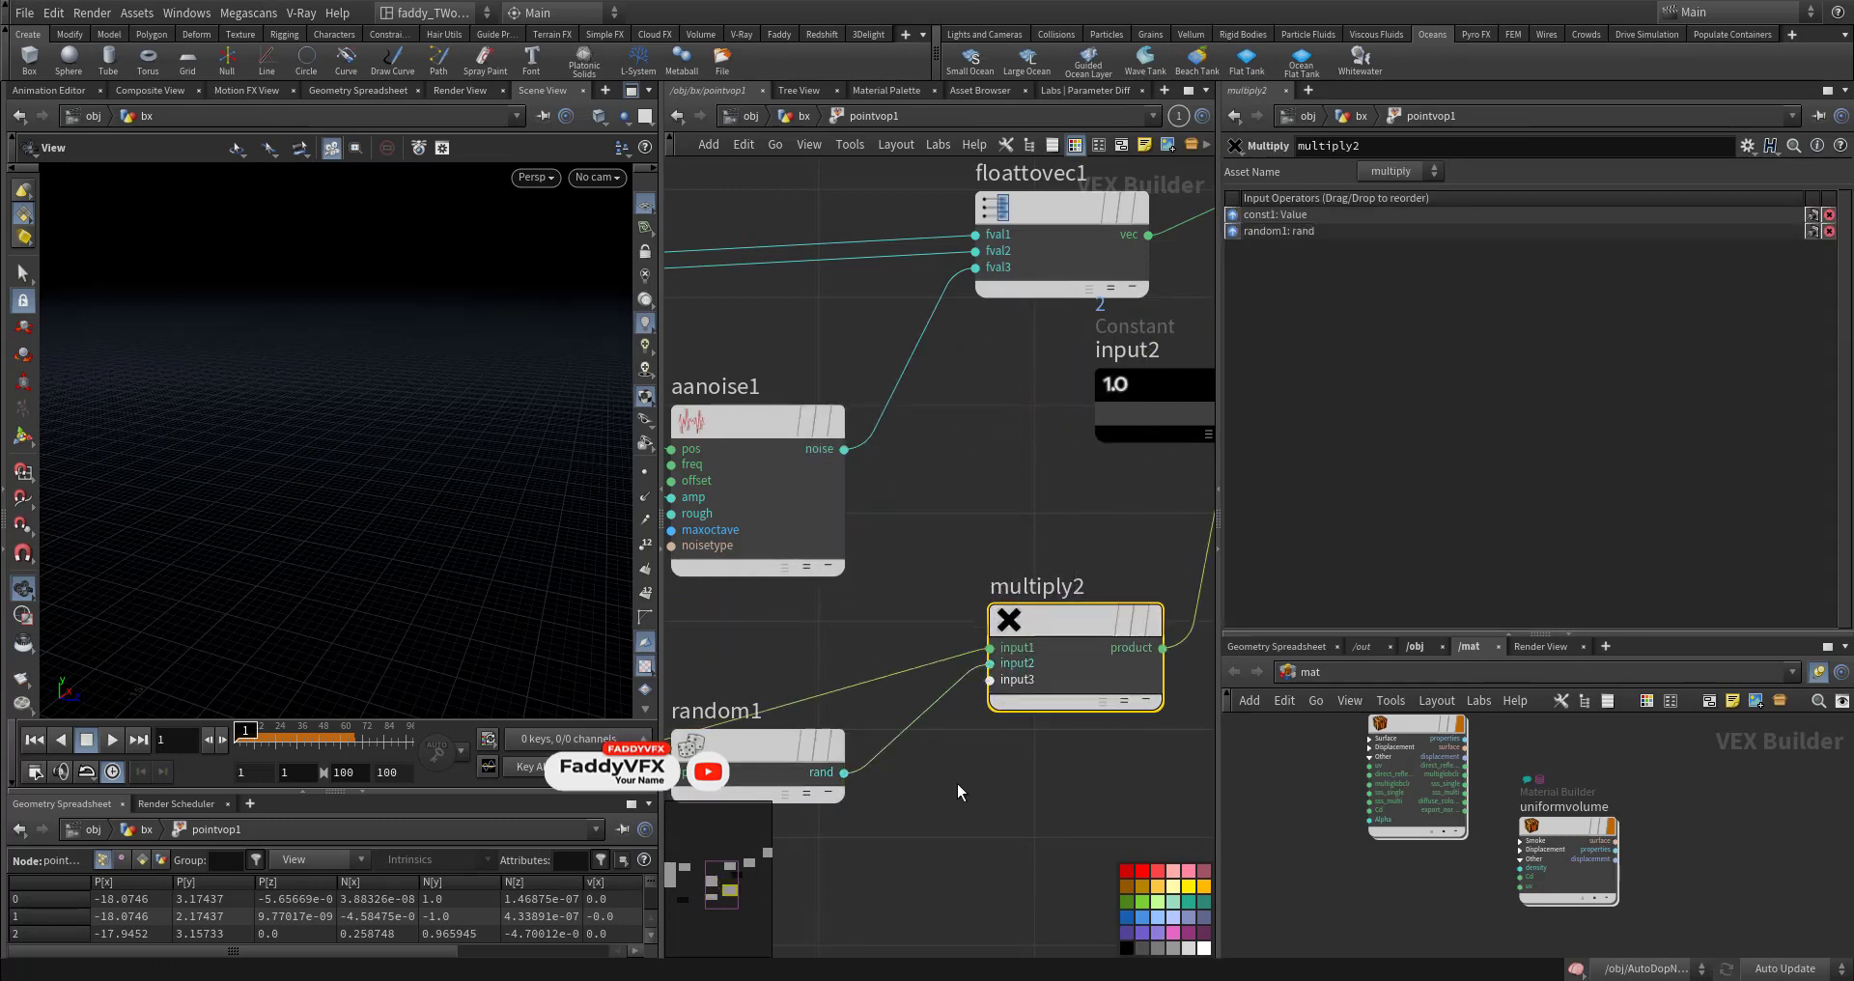
middle_click_drag(956, 694, 786, 681)
Step: Go to the AutoDopNetwork and play the FLIP simulation to check the effect of the randomized velocity
key("2")
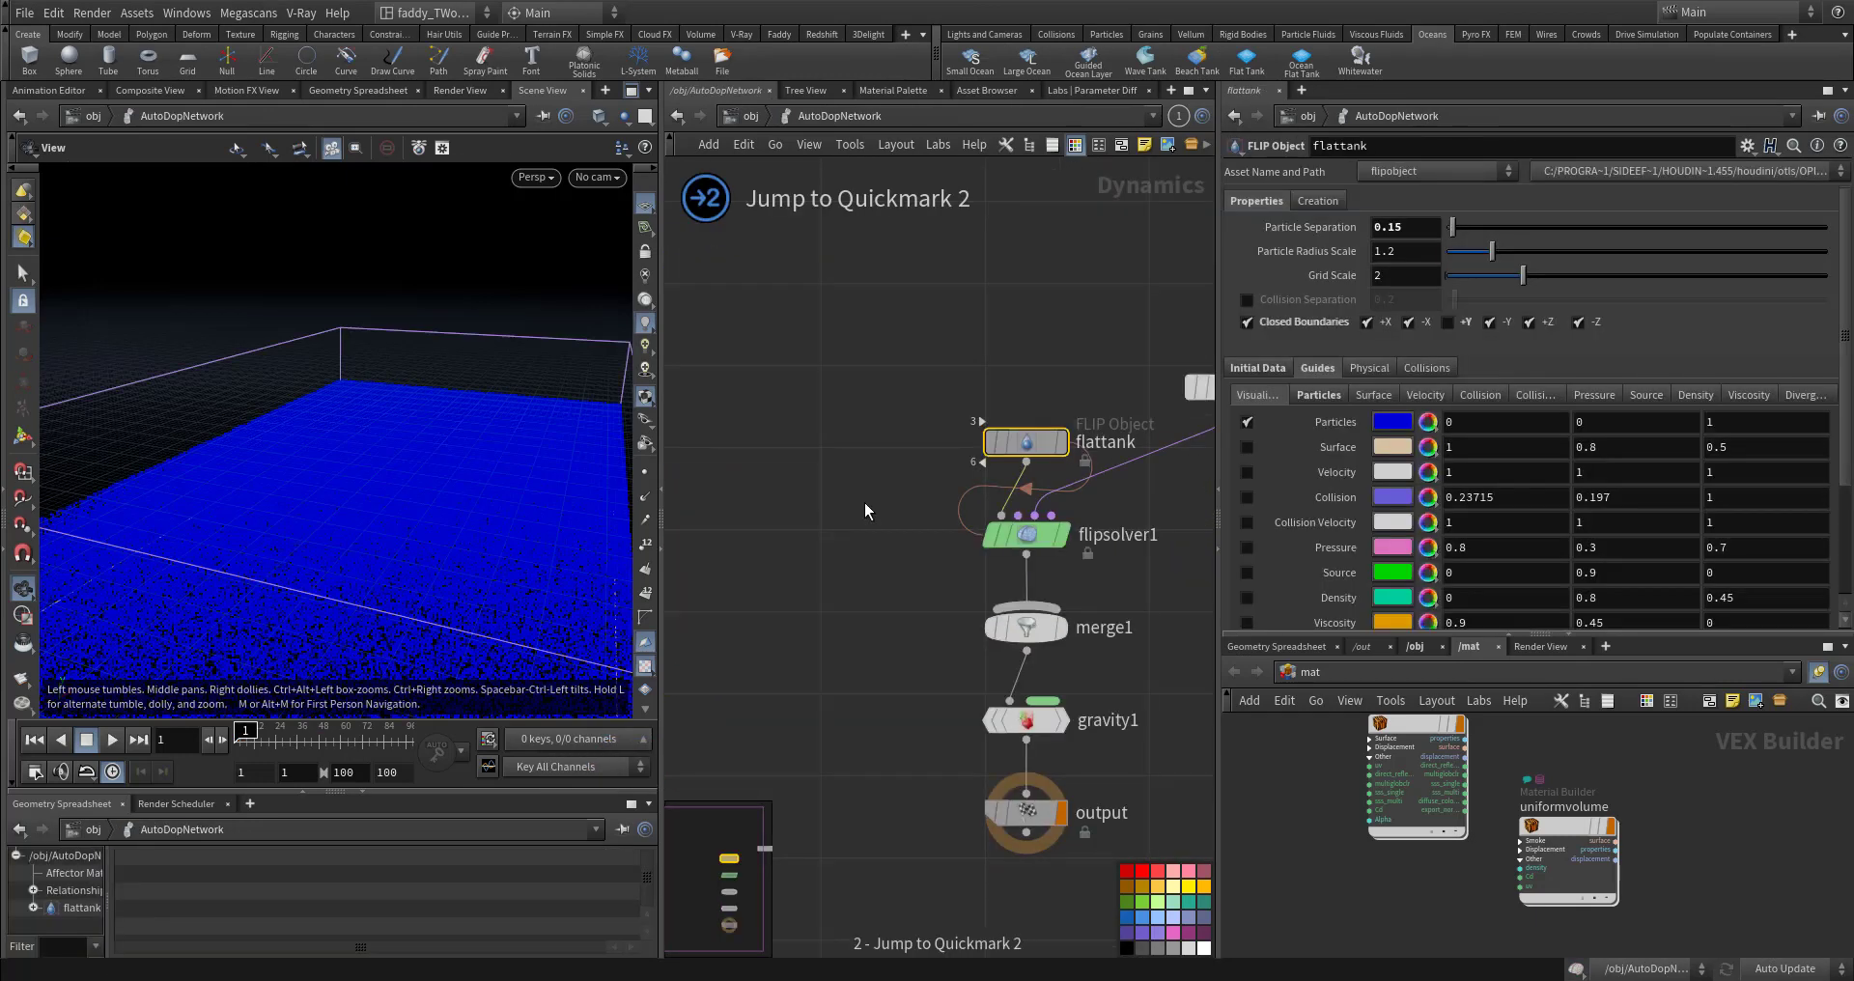
key("Up")
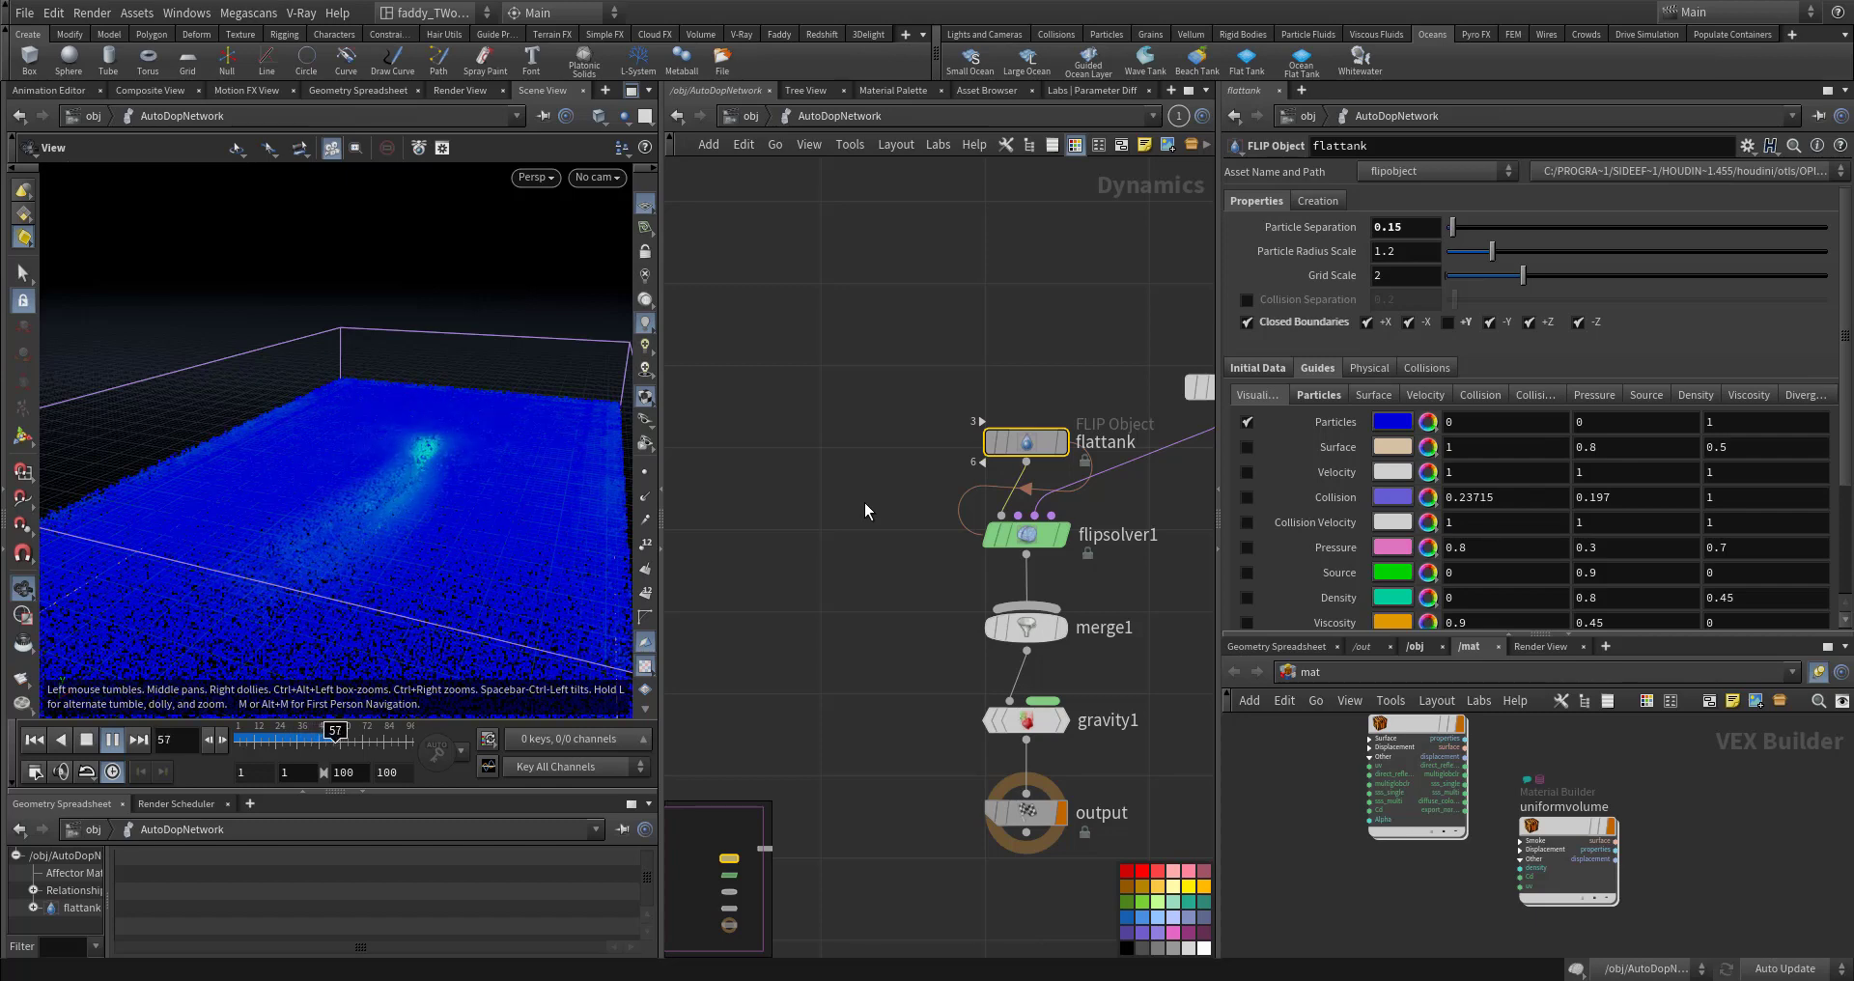
key("2")
Step: Return to the pointvop1 network, move to frame 17 and display the velocity trails on the sphere's points
key("1")
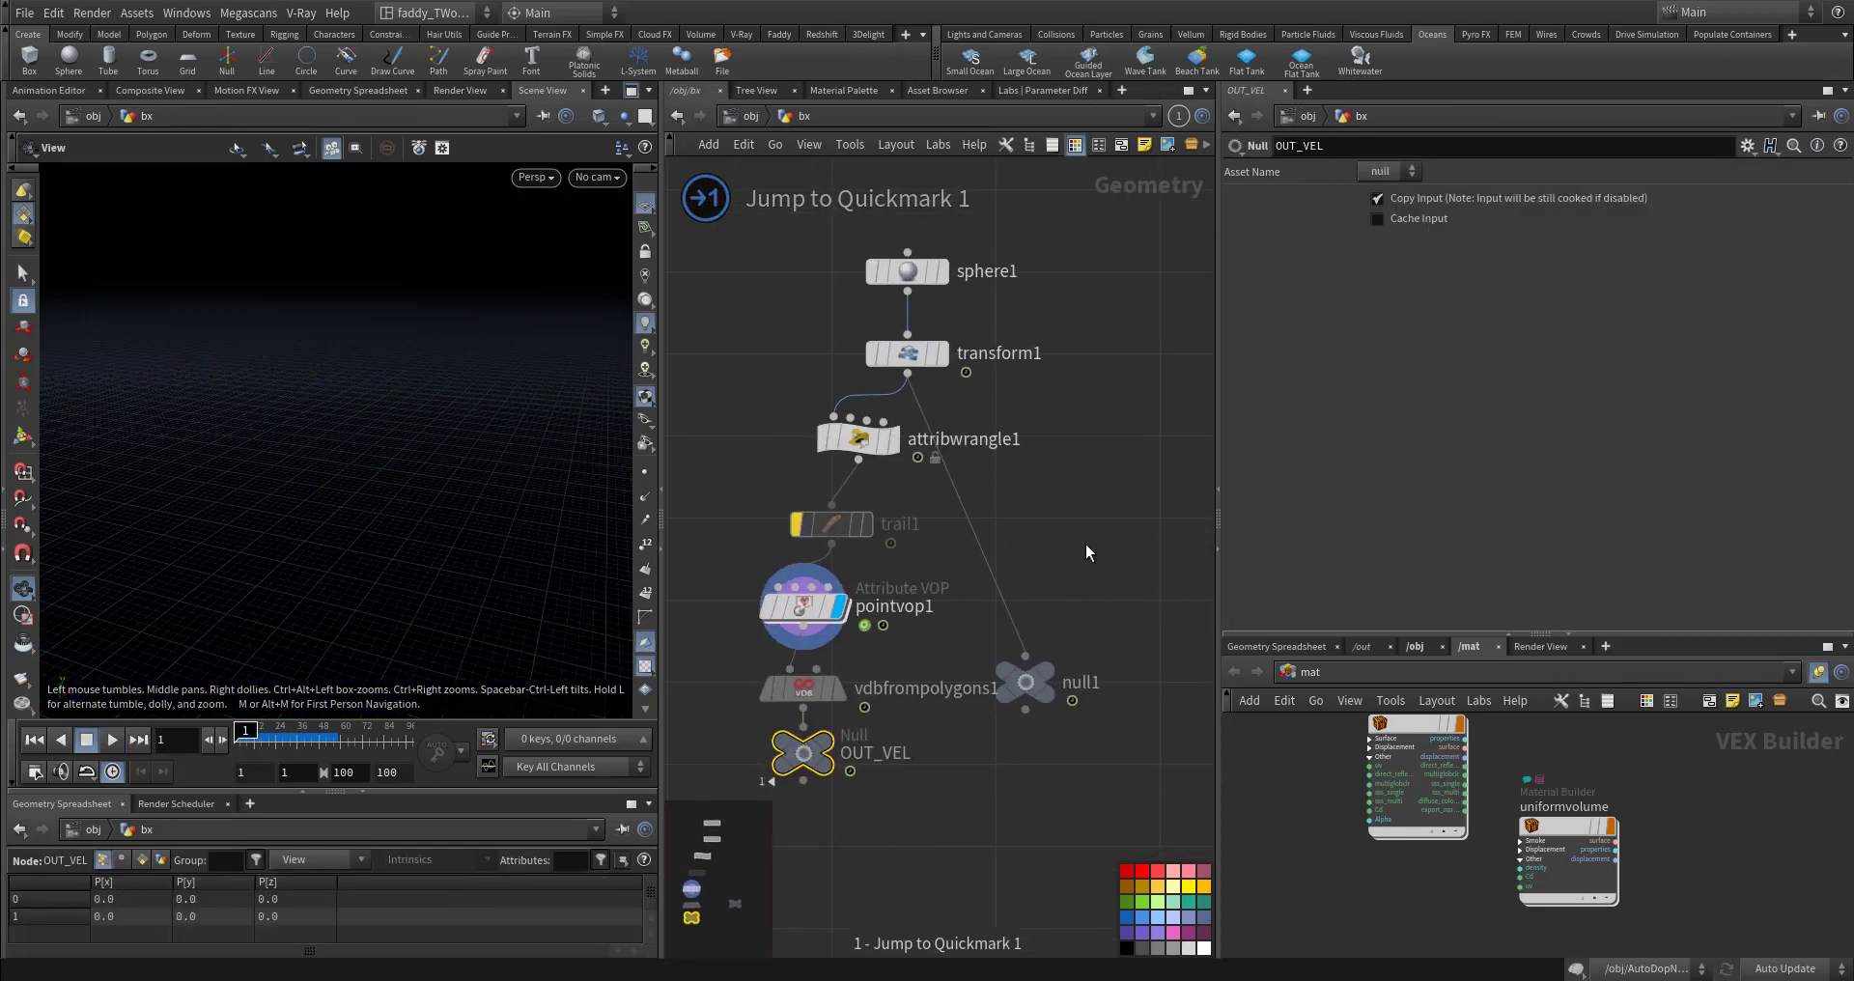
double_click(801, 608)
left_click_drag(234, 742, 263, 742)
right_click_drag(219, 608, 706, 558)
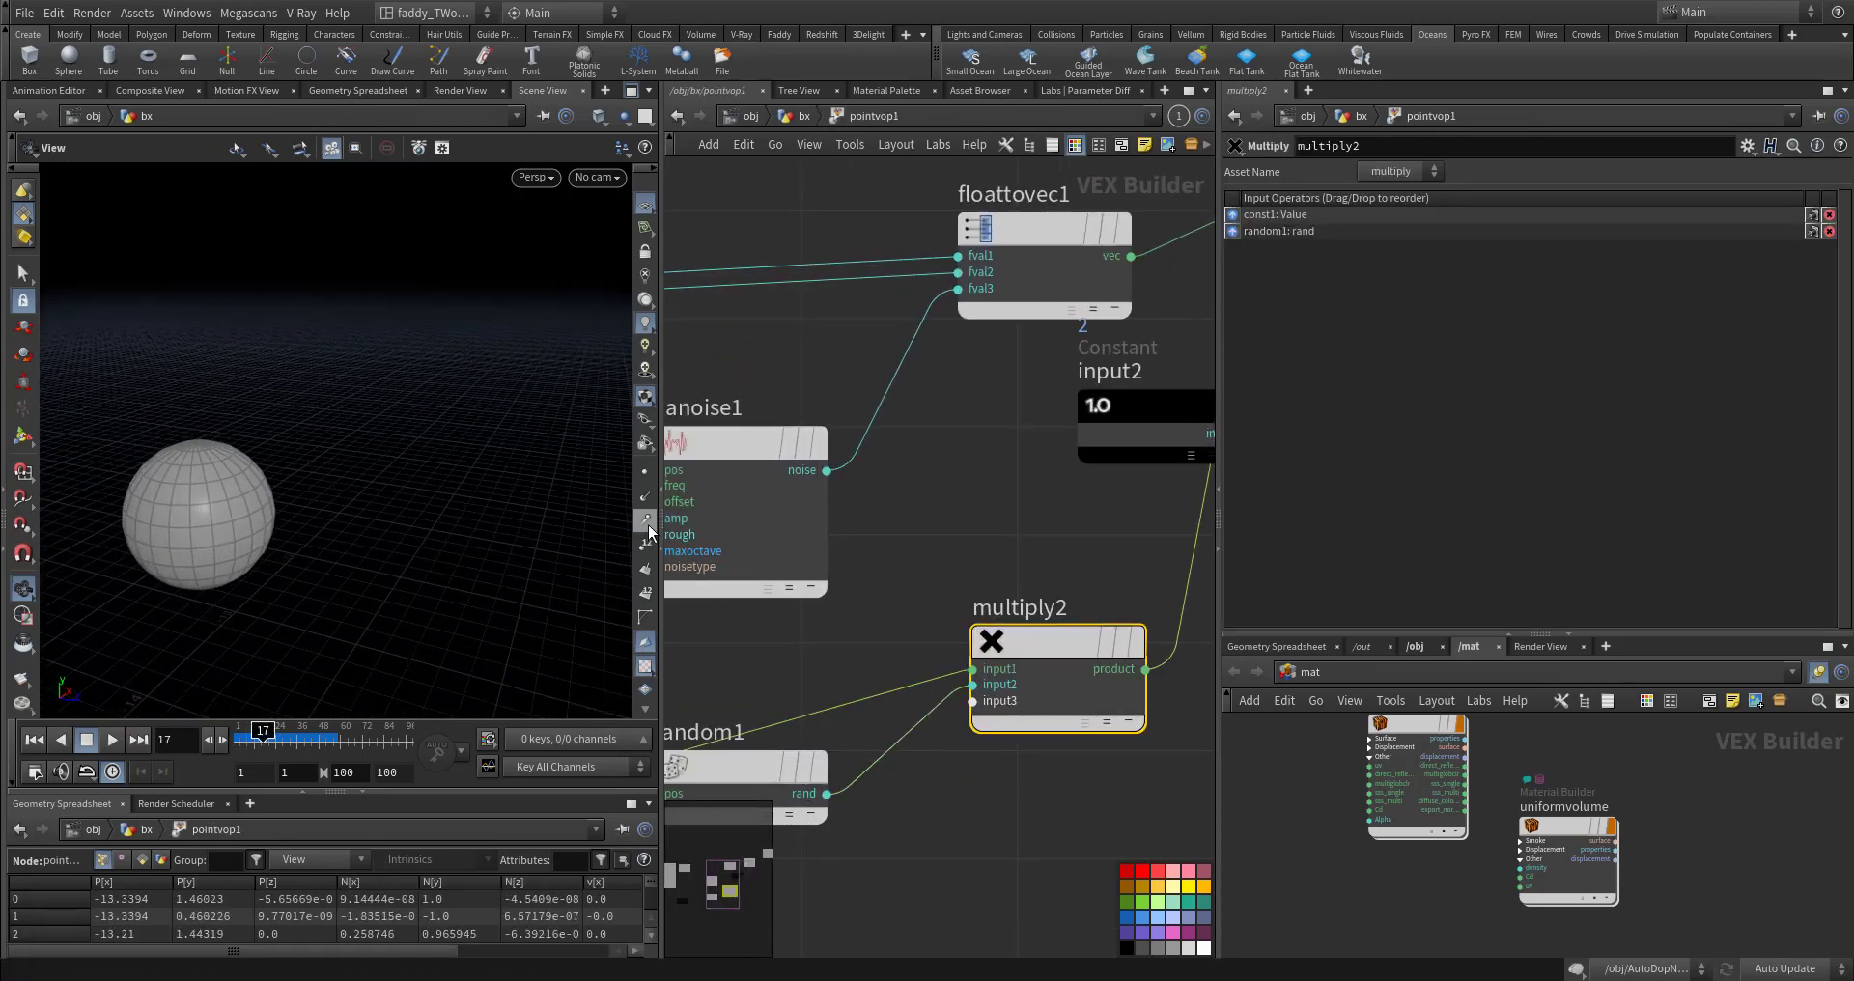
left_click(647, 522)
left_click_drag(385, 551, 253, 481)
Step: Add a Cross Product node in the empty area above the existing VOP nodes
middle_click_drag(716, 605, 540, 542)
scroll(912, 700, "down", 3)
key("Tab")
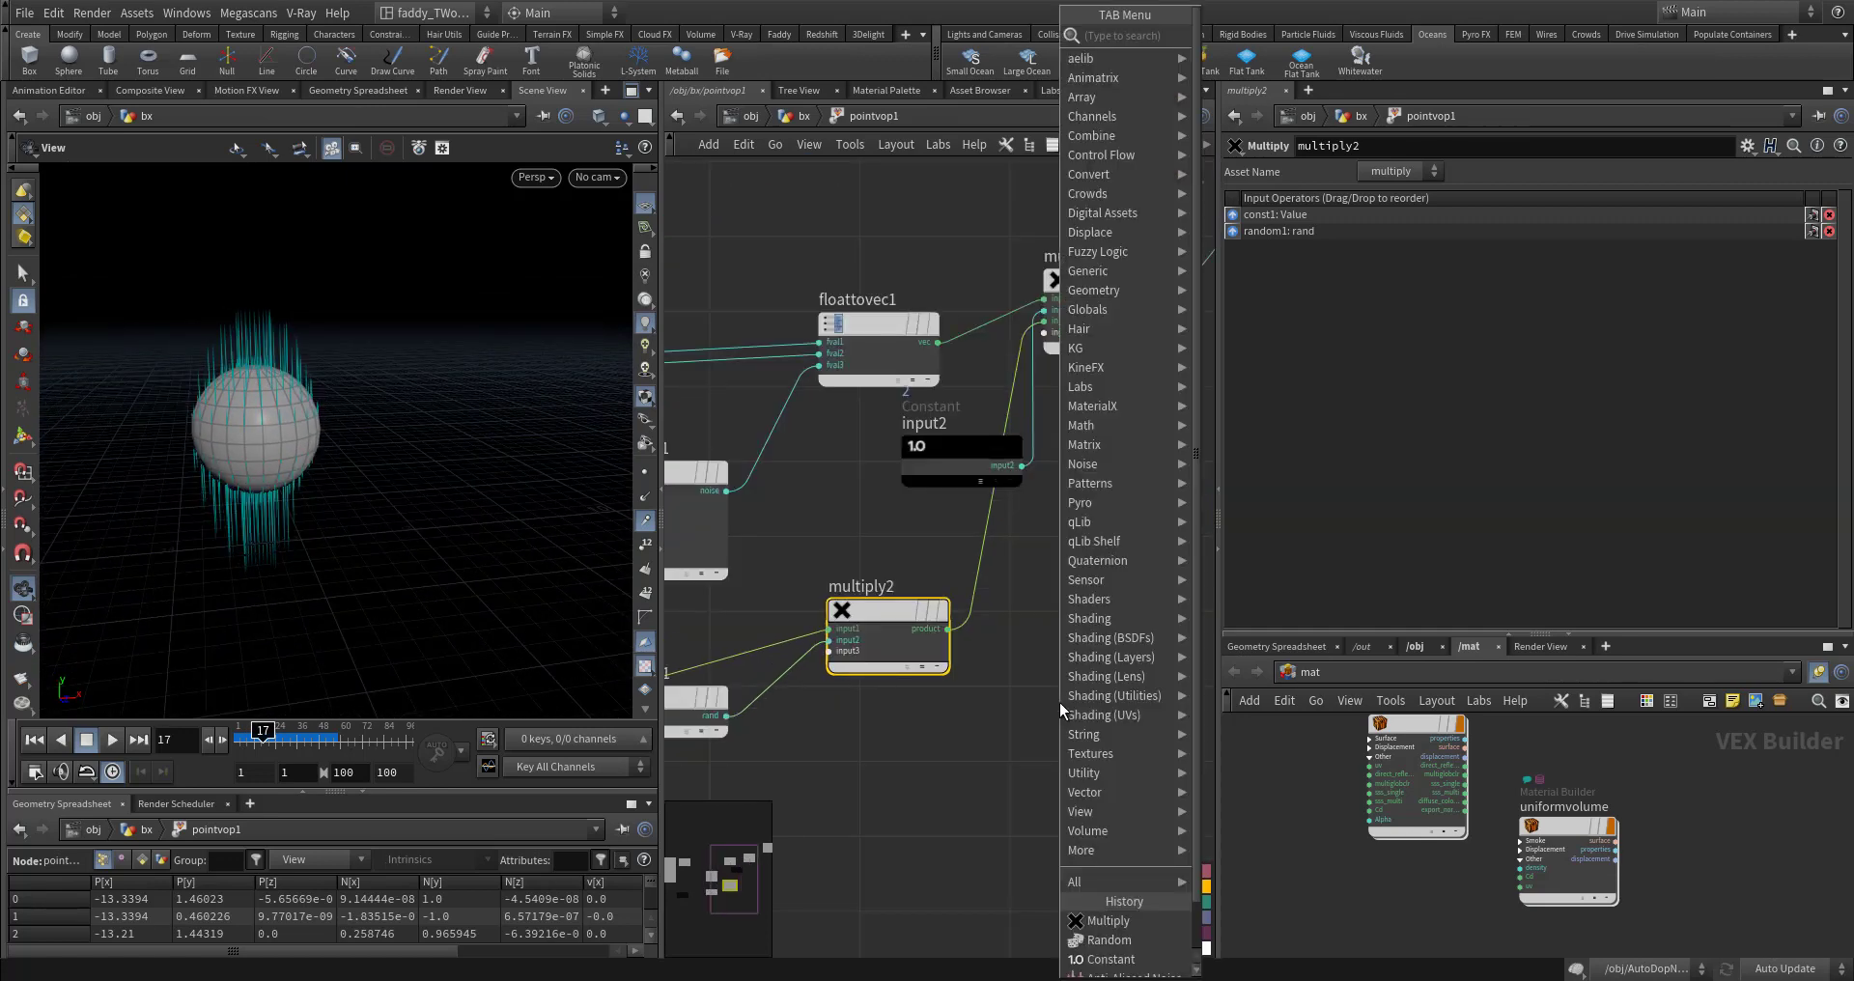
type("cro")
left_click(1231, 41)
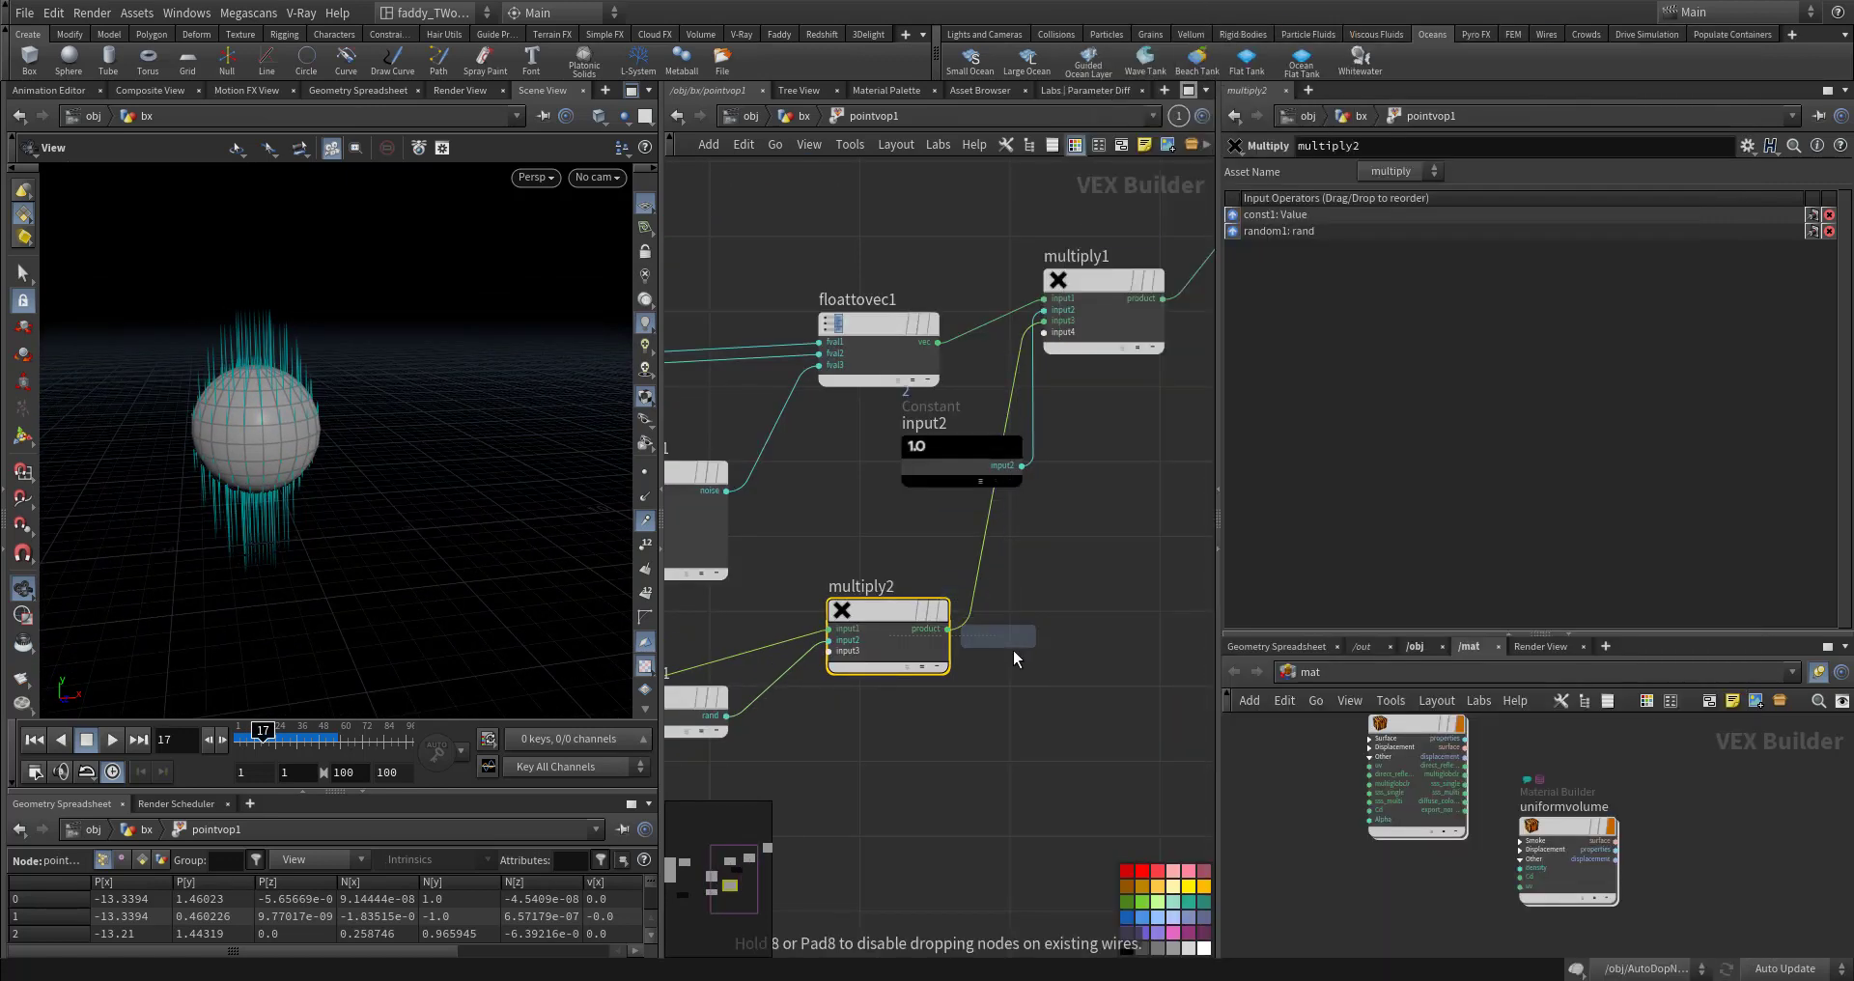
scroll(1055, 652, "down", 3)
middle_click_drag(886, 422, 991, 644)
left_click(976, 480)
scroll(919, 572, "up", 1)
middle_click_drag(838, 574, 987, 535)
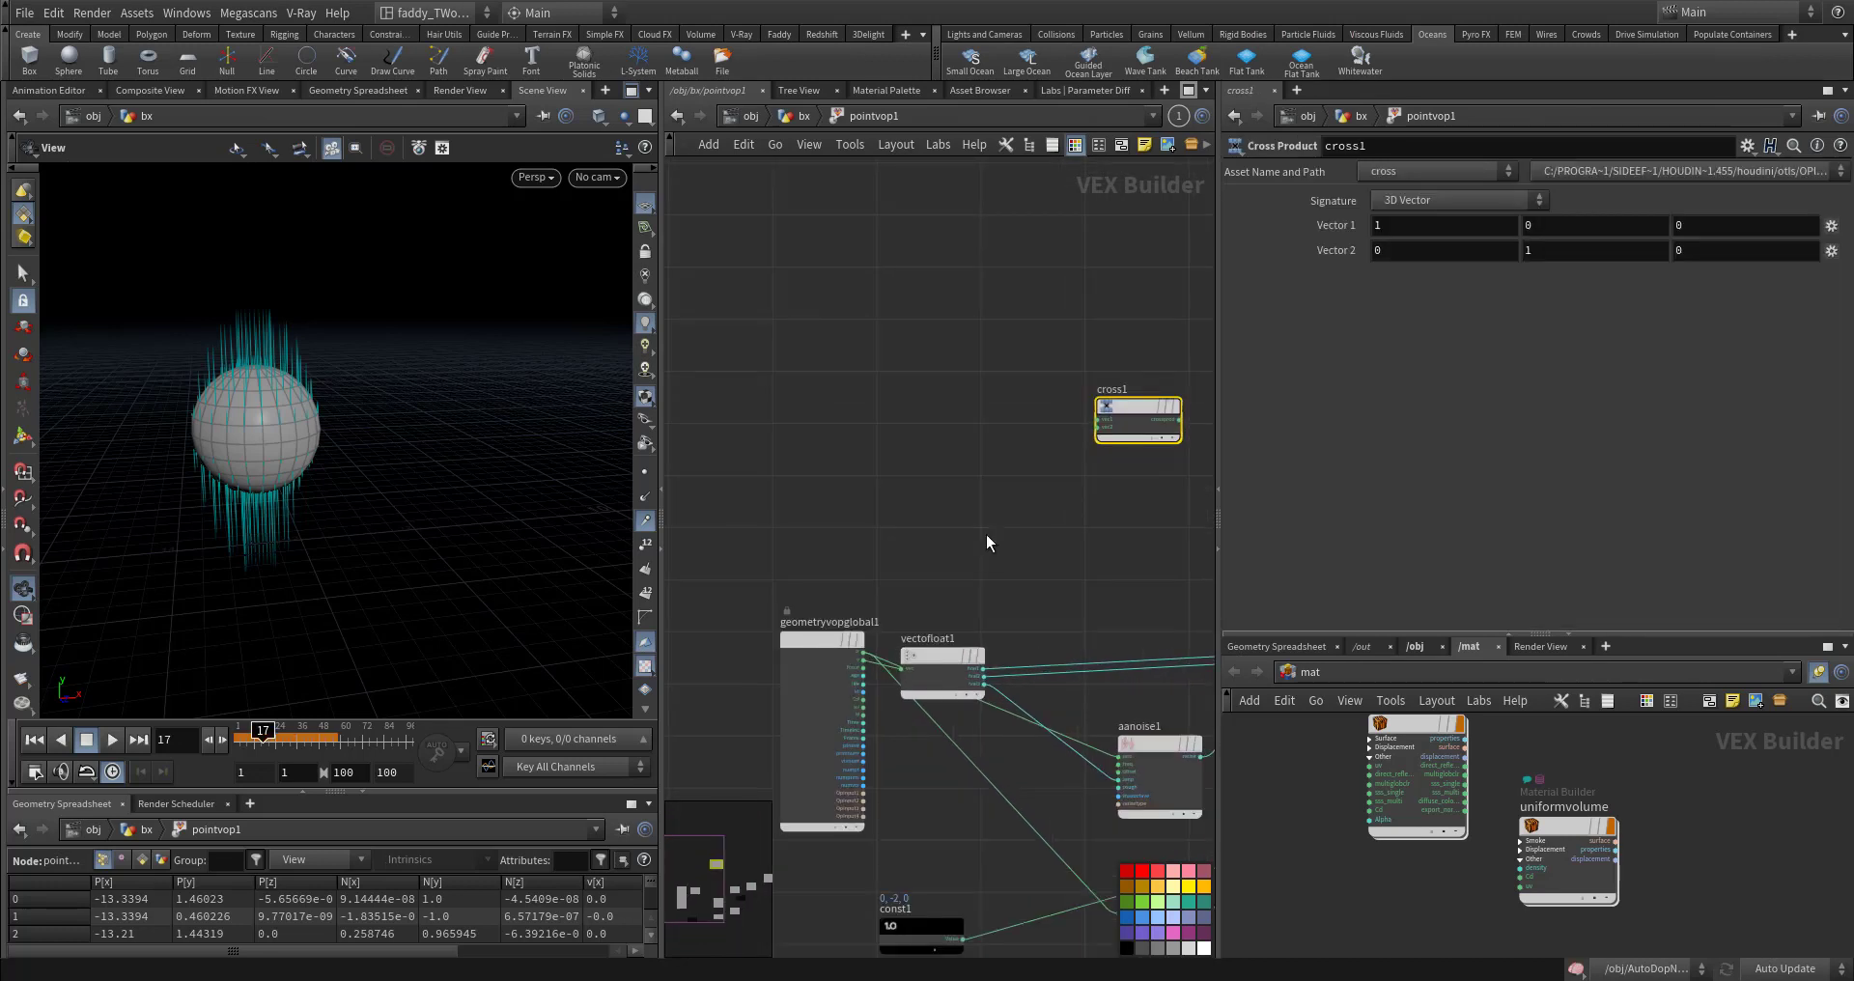
Step: Connect the v output of geometryvopglobal1 to the vec1 input of cross1
scroll(987, 535, "up", 2)
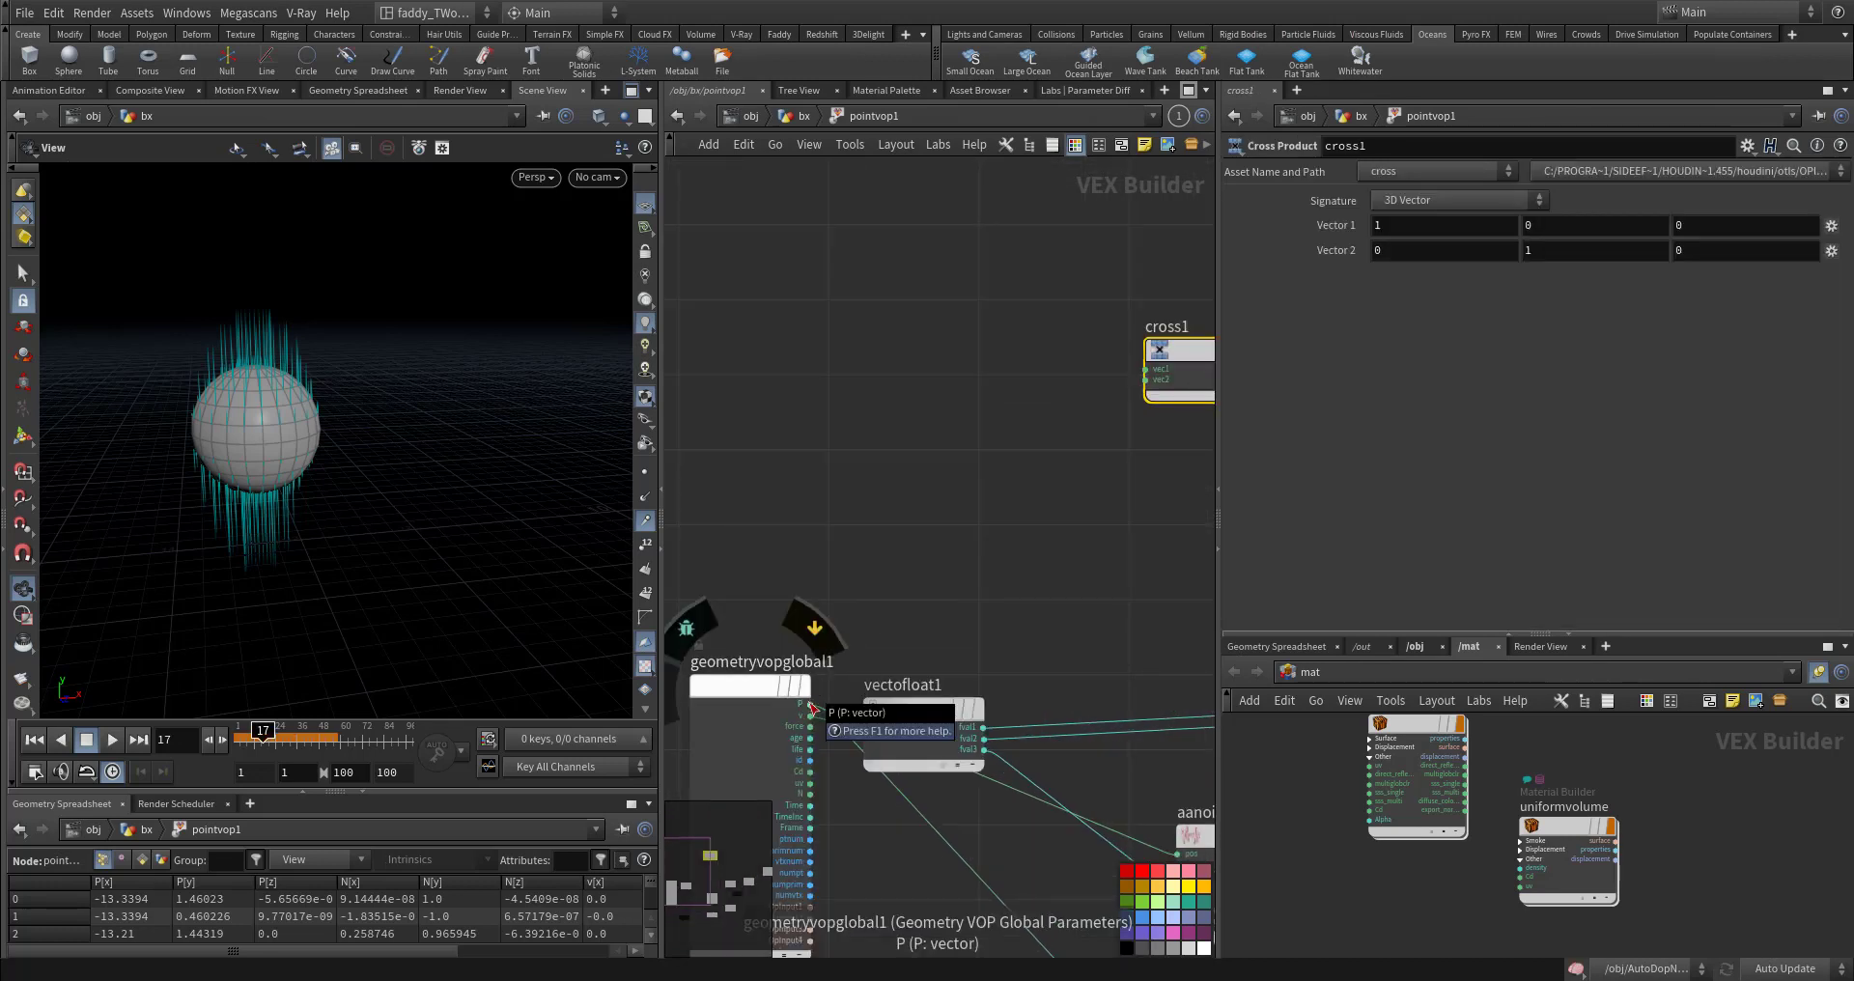
scroll(821, 779, "up", 1)
left_click(807, 796)
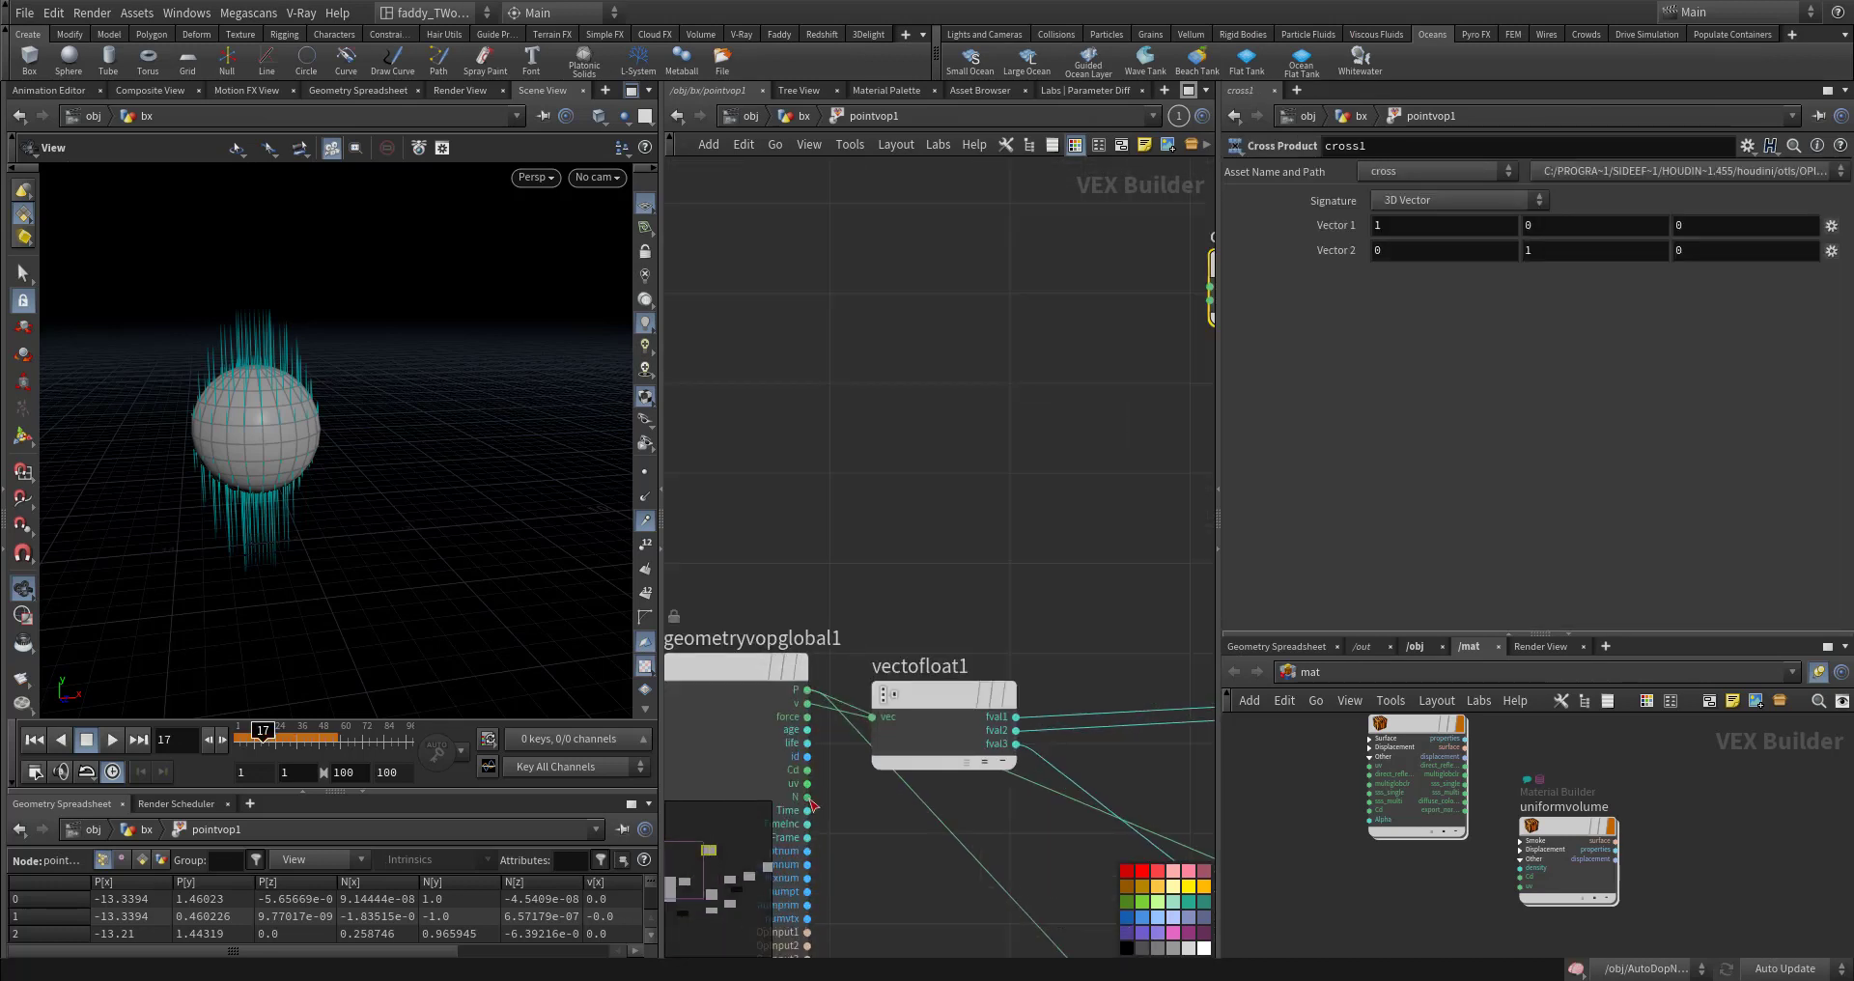
key("Escape")
left_click(809, 704)
middle_click_drag(1156, 288, 943, 430)
left_click(996, 427)
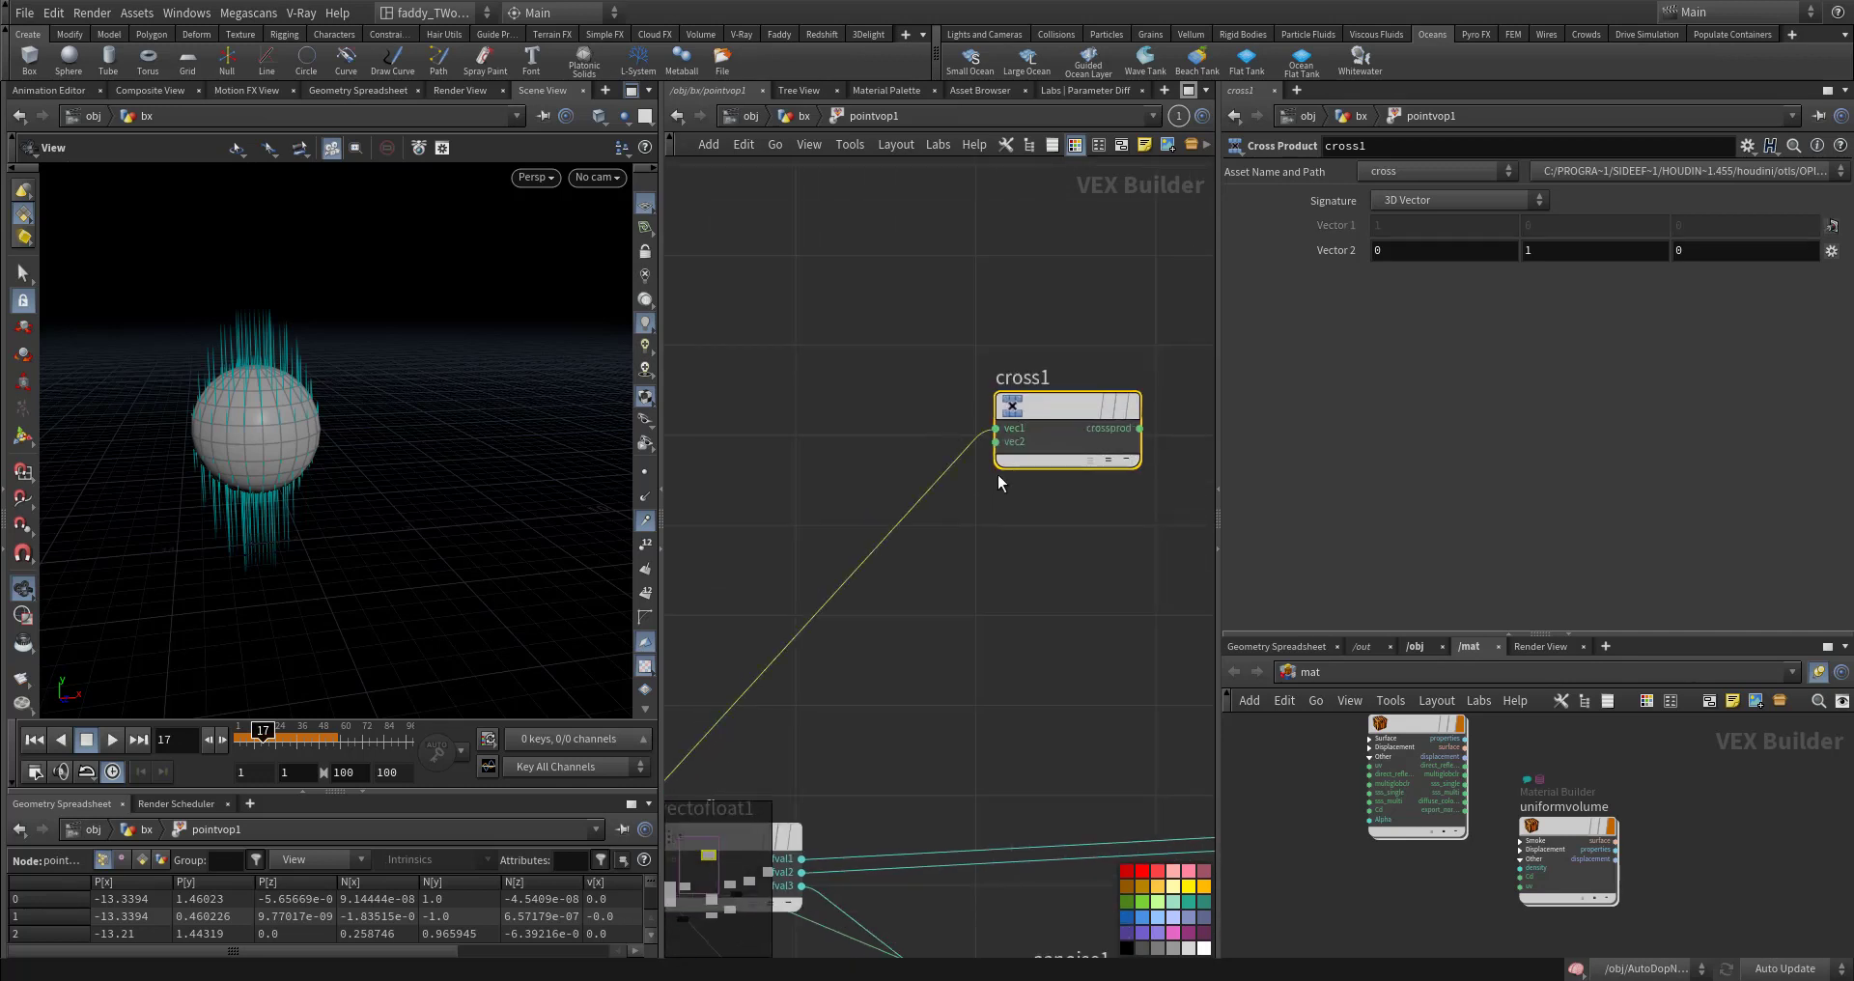
Step: Connect the cross product output directly to the v input of the geometry output node and inspect the sphere's trails
middle_click_drag(1110, 613, 839, 522)
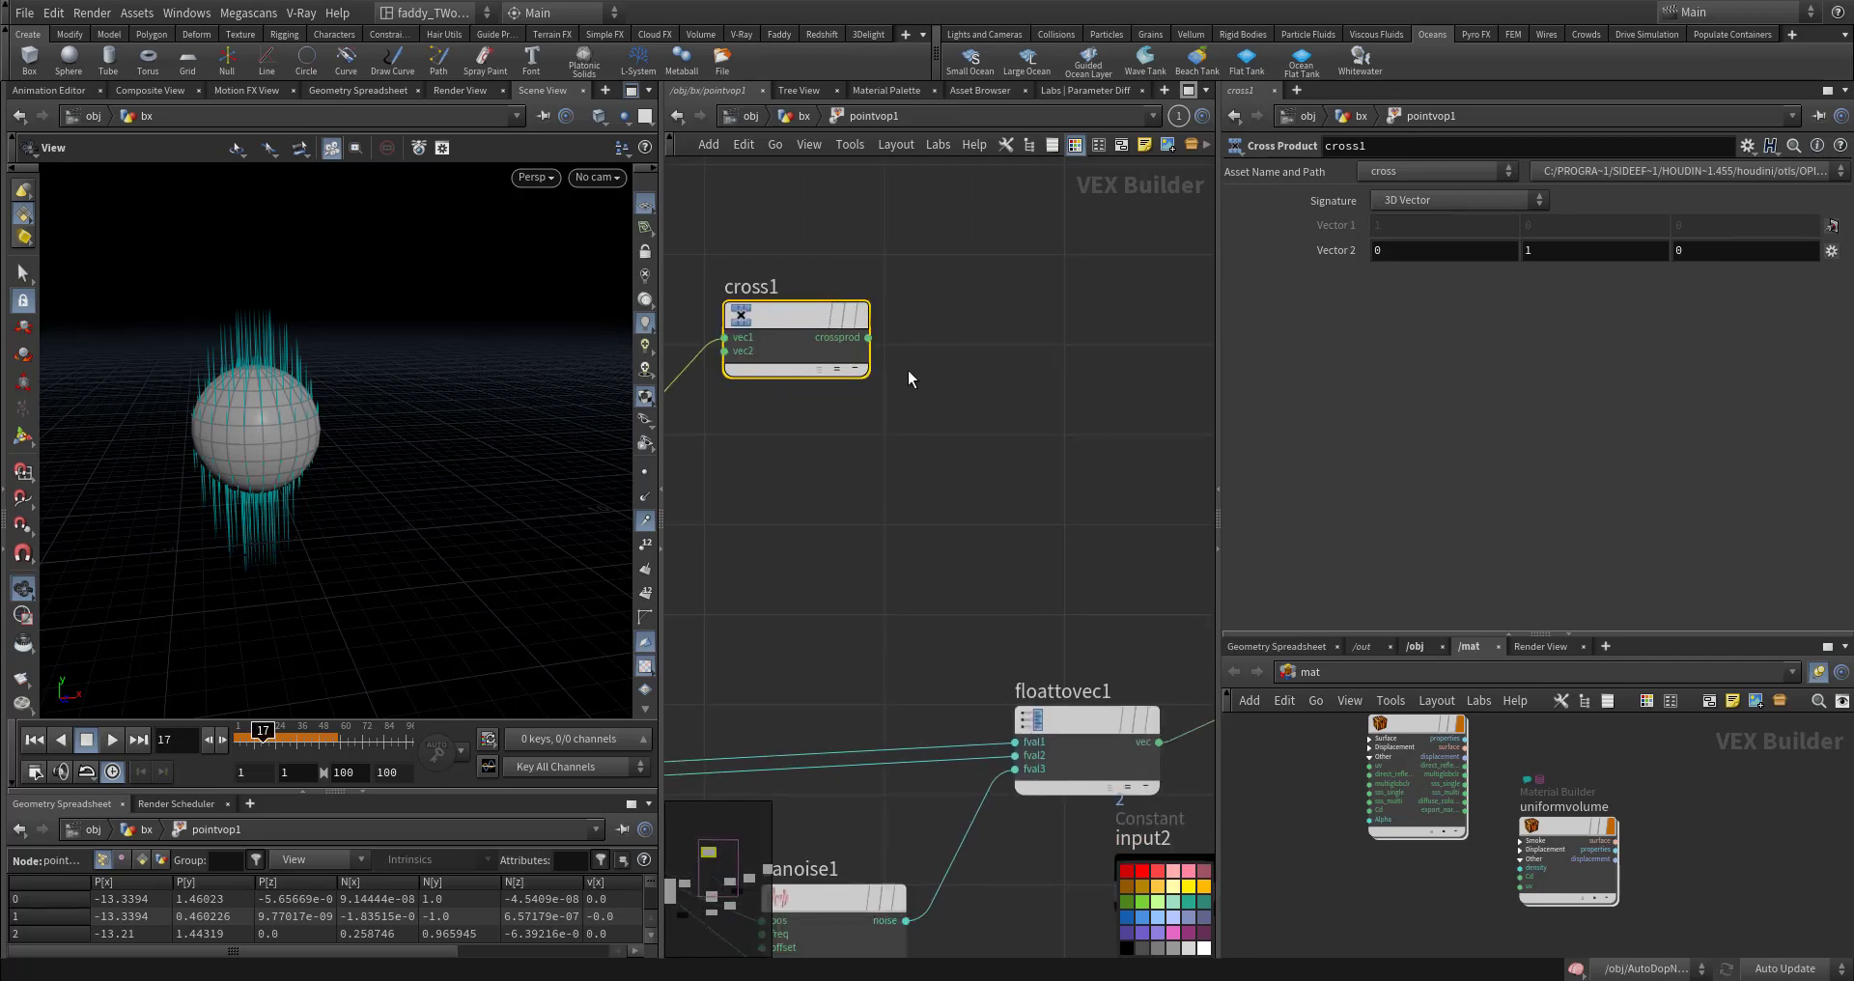
left_click(871, 338)
middle_click_drag(1069, 509, 711, 351)
middle_click_drag(1082, 417, 1064, 508)
left_click(1007, 426)
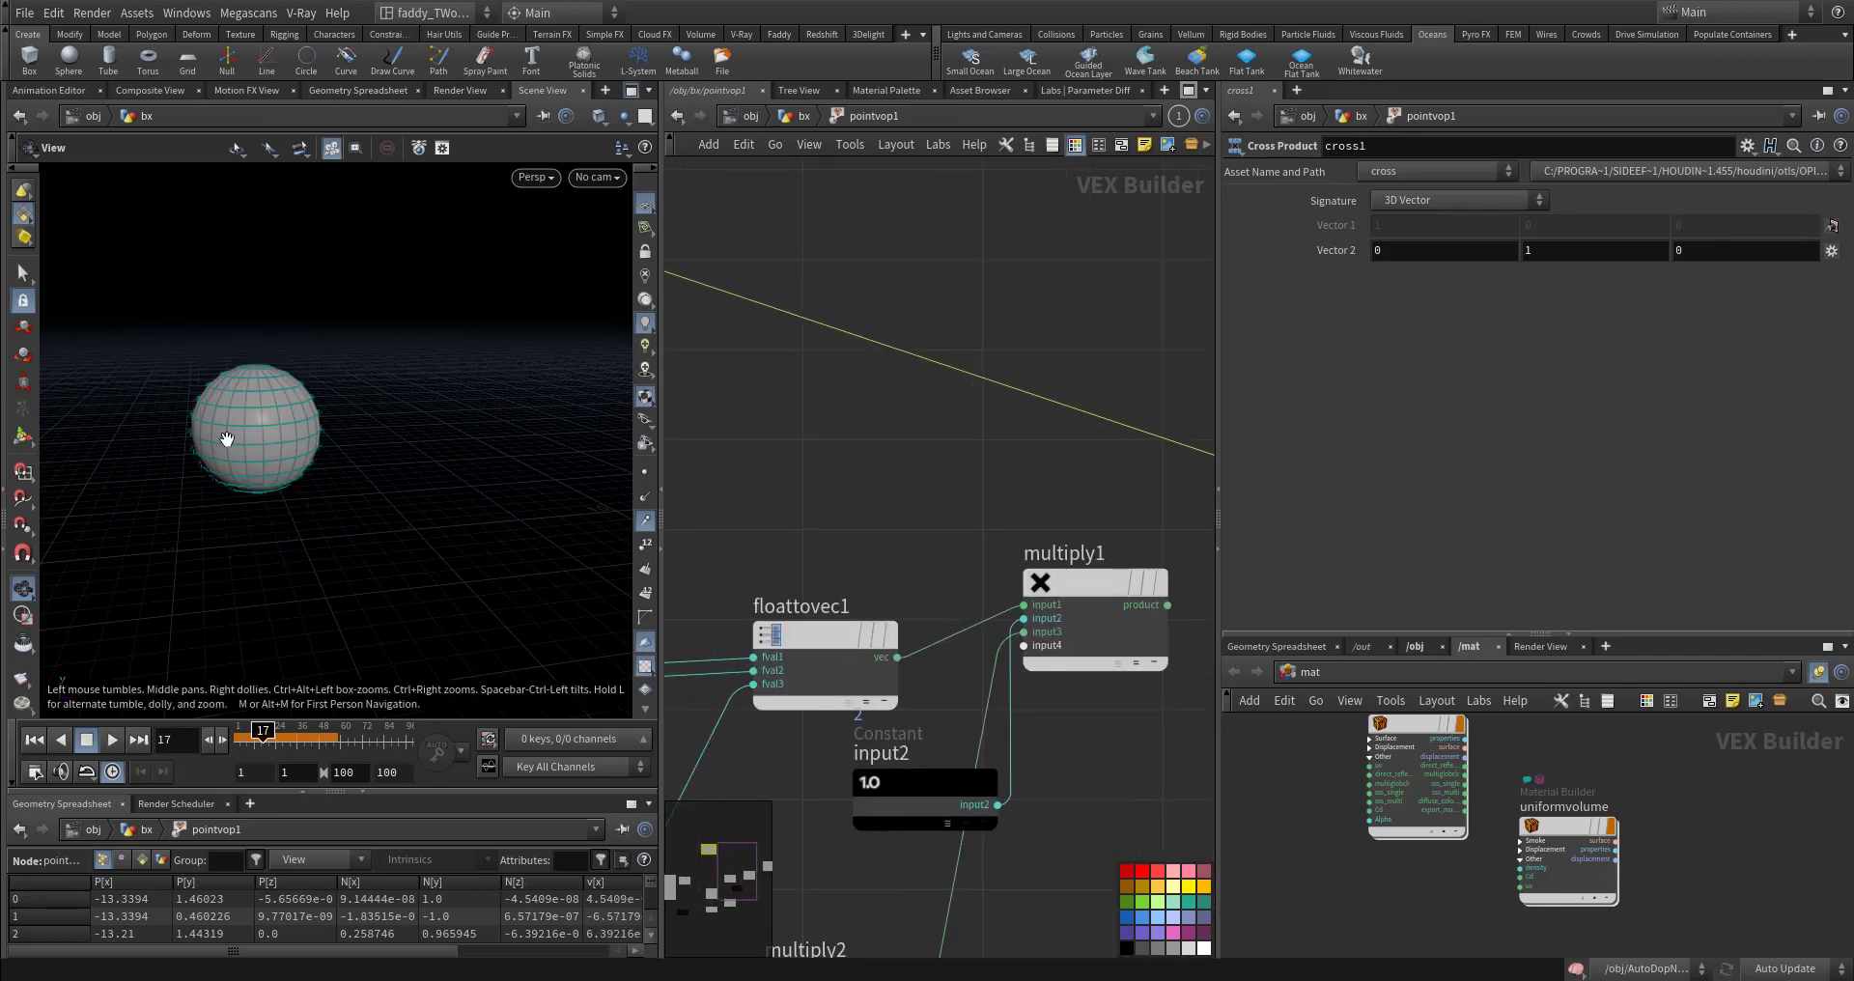
mouse_move(215, 426)
left_mouse_down()
mouse_move(244, 538)
mouse_move(234, 445)
left_mouse_up()
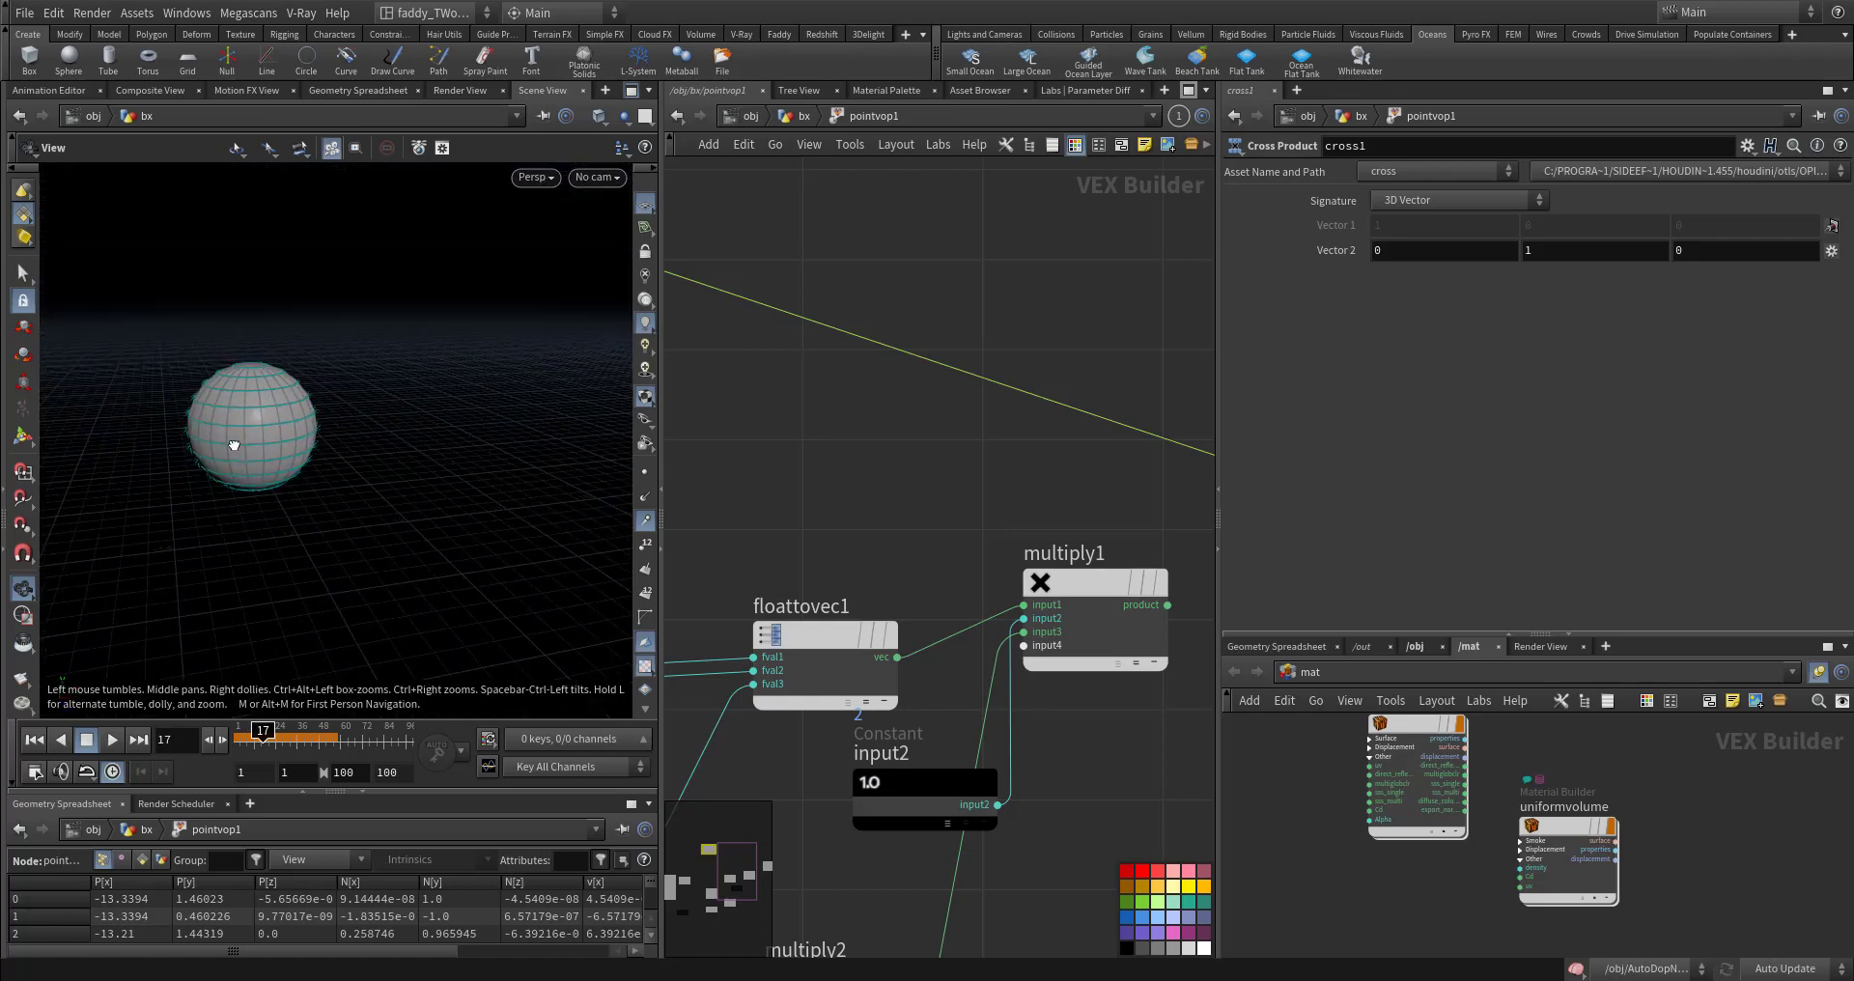
Step: Set Vector 2 of the cross product to 1, 0, 0 and inspect the sphere's trails
left_click(1432, 247)
type("1")
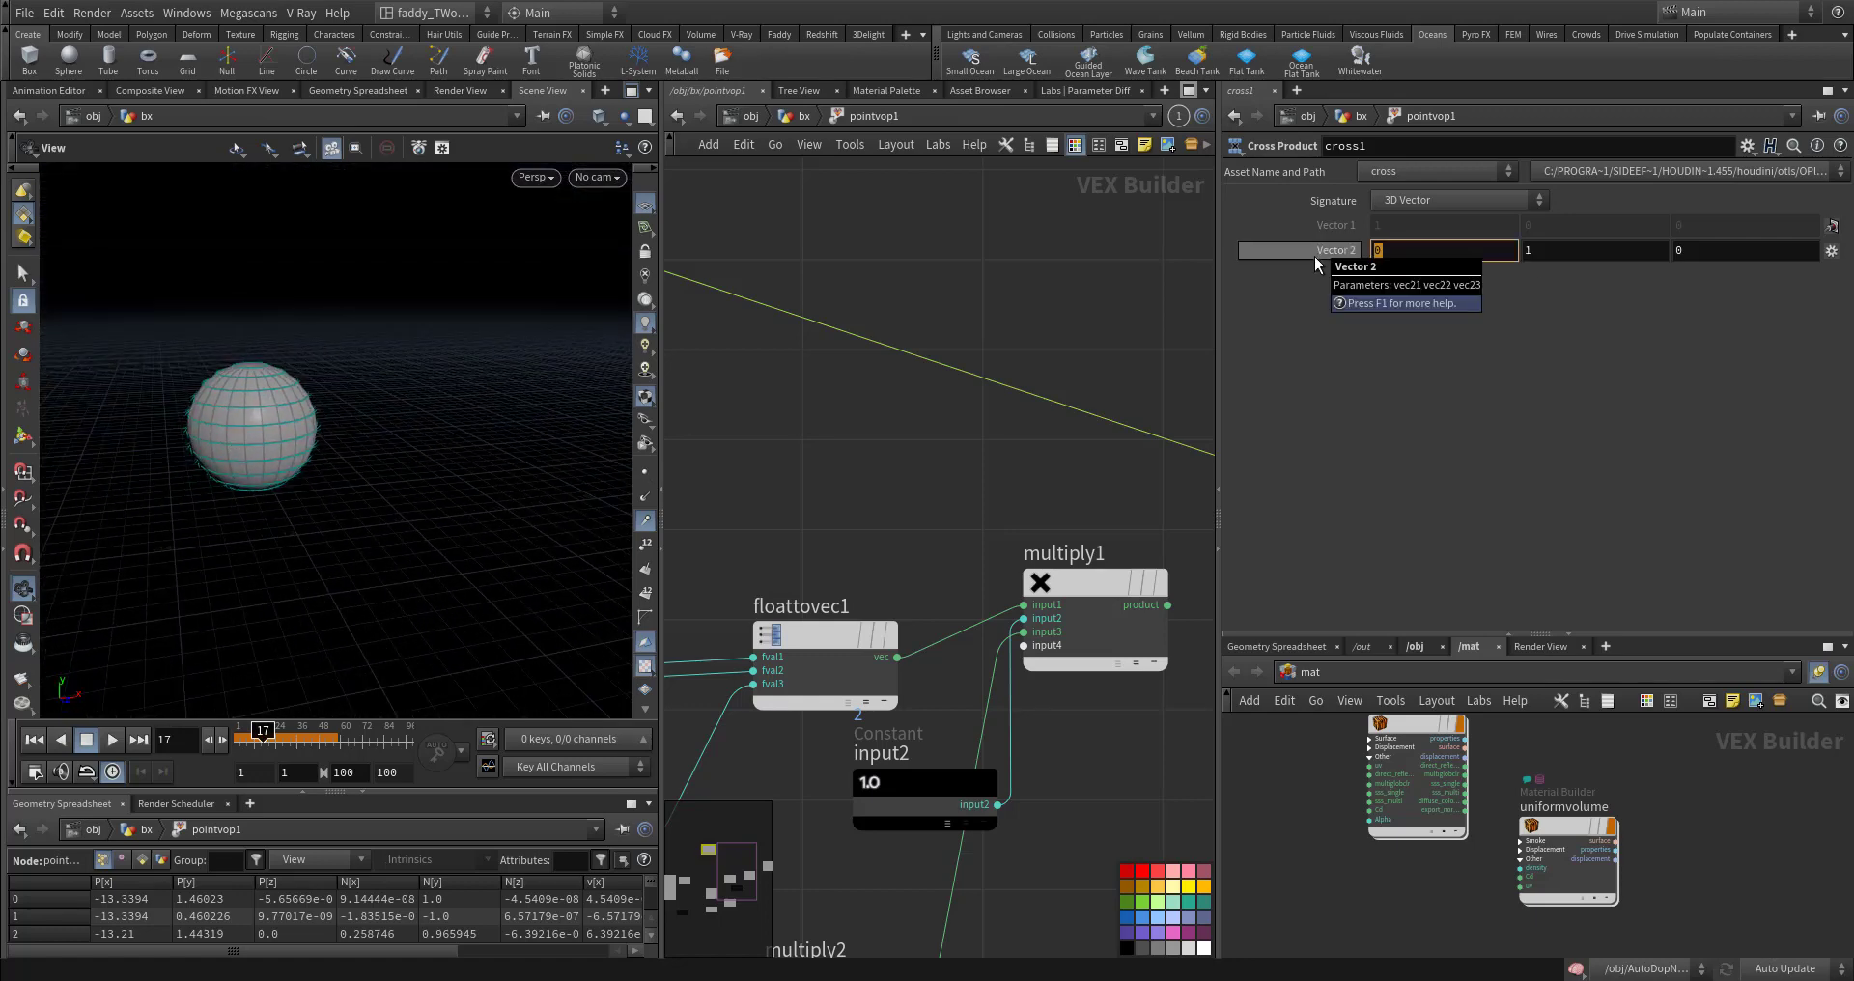
key("Tab")
type("0")
left_click_drag(405, 420, 372, 434)
scroll(954, 473, "down", 3)
Step: Rewire the cross product into input4 of multiply1 and connect multiply1's product to the output node's v input
middle_click_drag(926, 511, 898, 368)
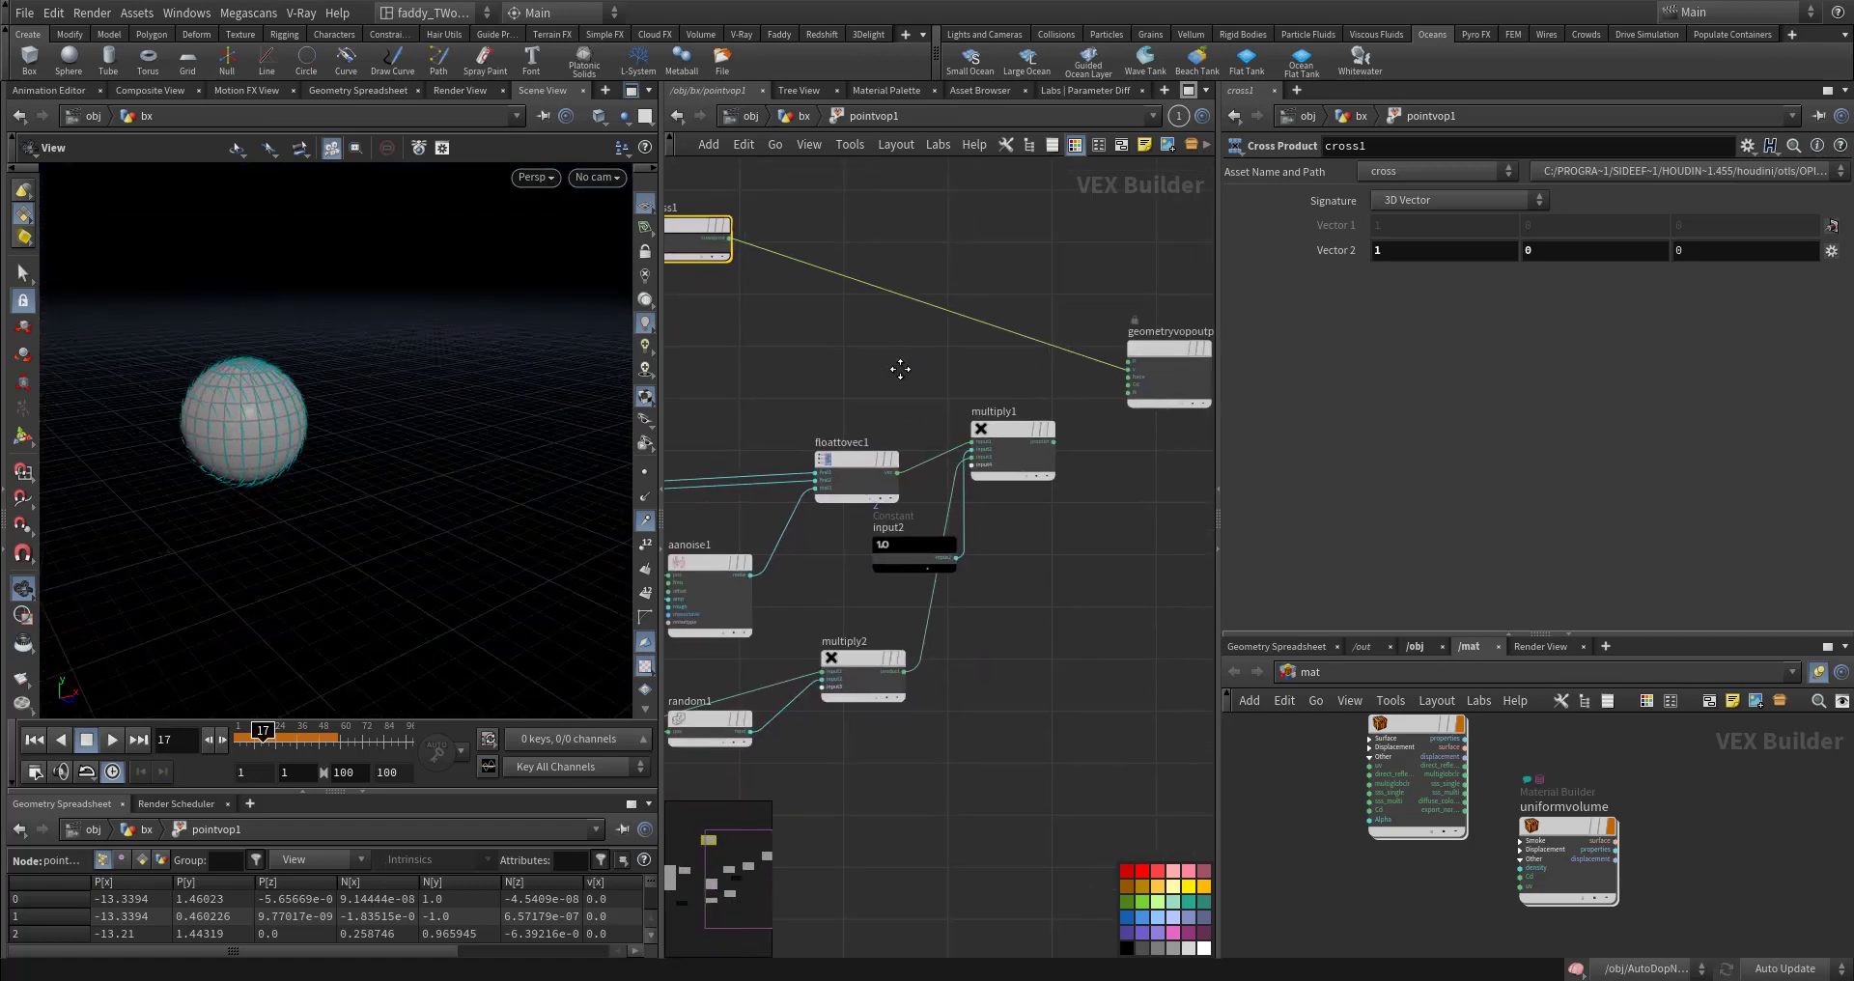
scroll(1100, 497, "up", 4)
middle_click_drag(1063, 462, 1162, 641)
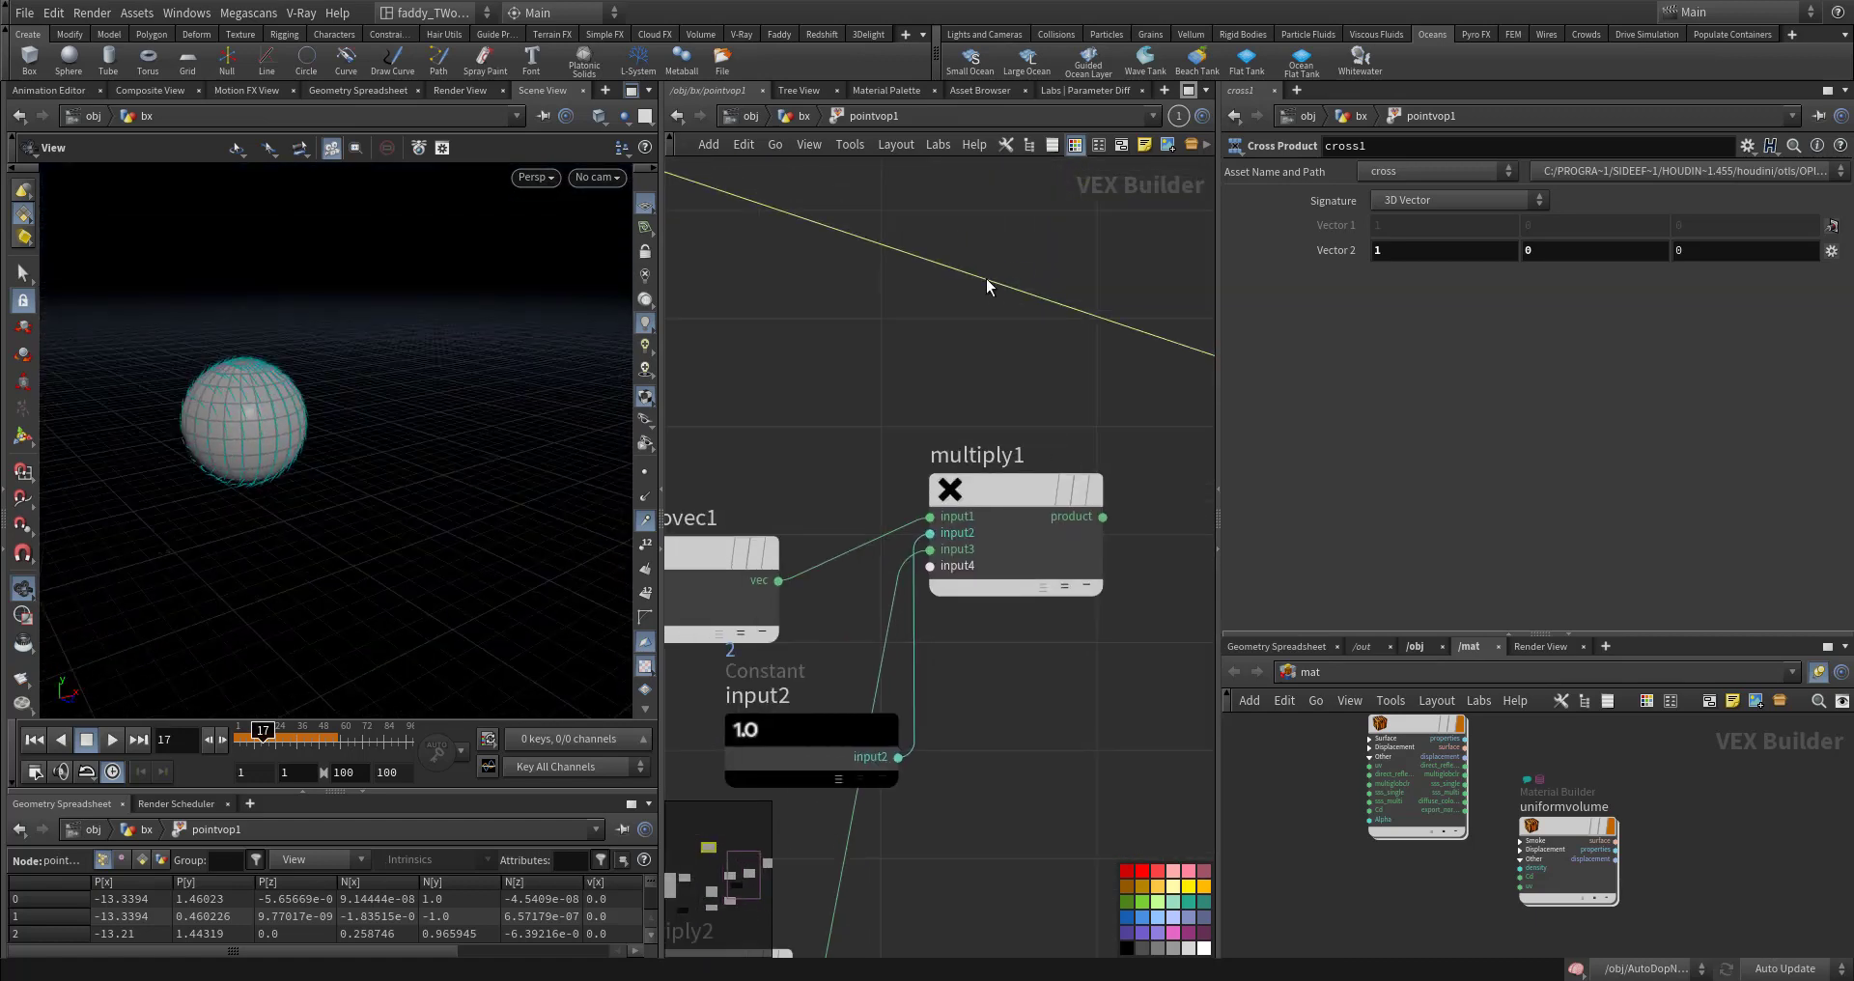
left_click_drag(987, 278, 930, 565)
middle_click_drag(1150, 551, 964, 567)
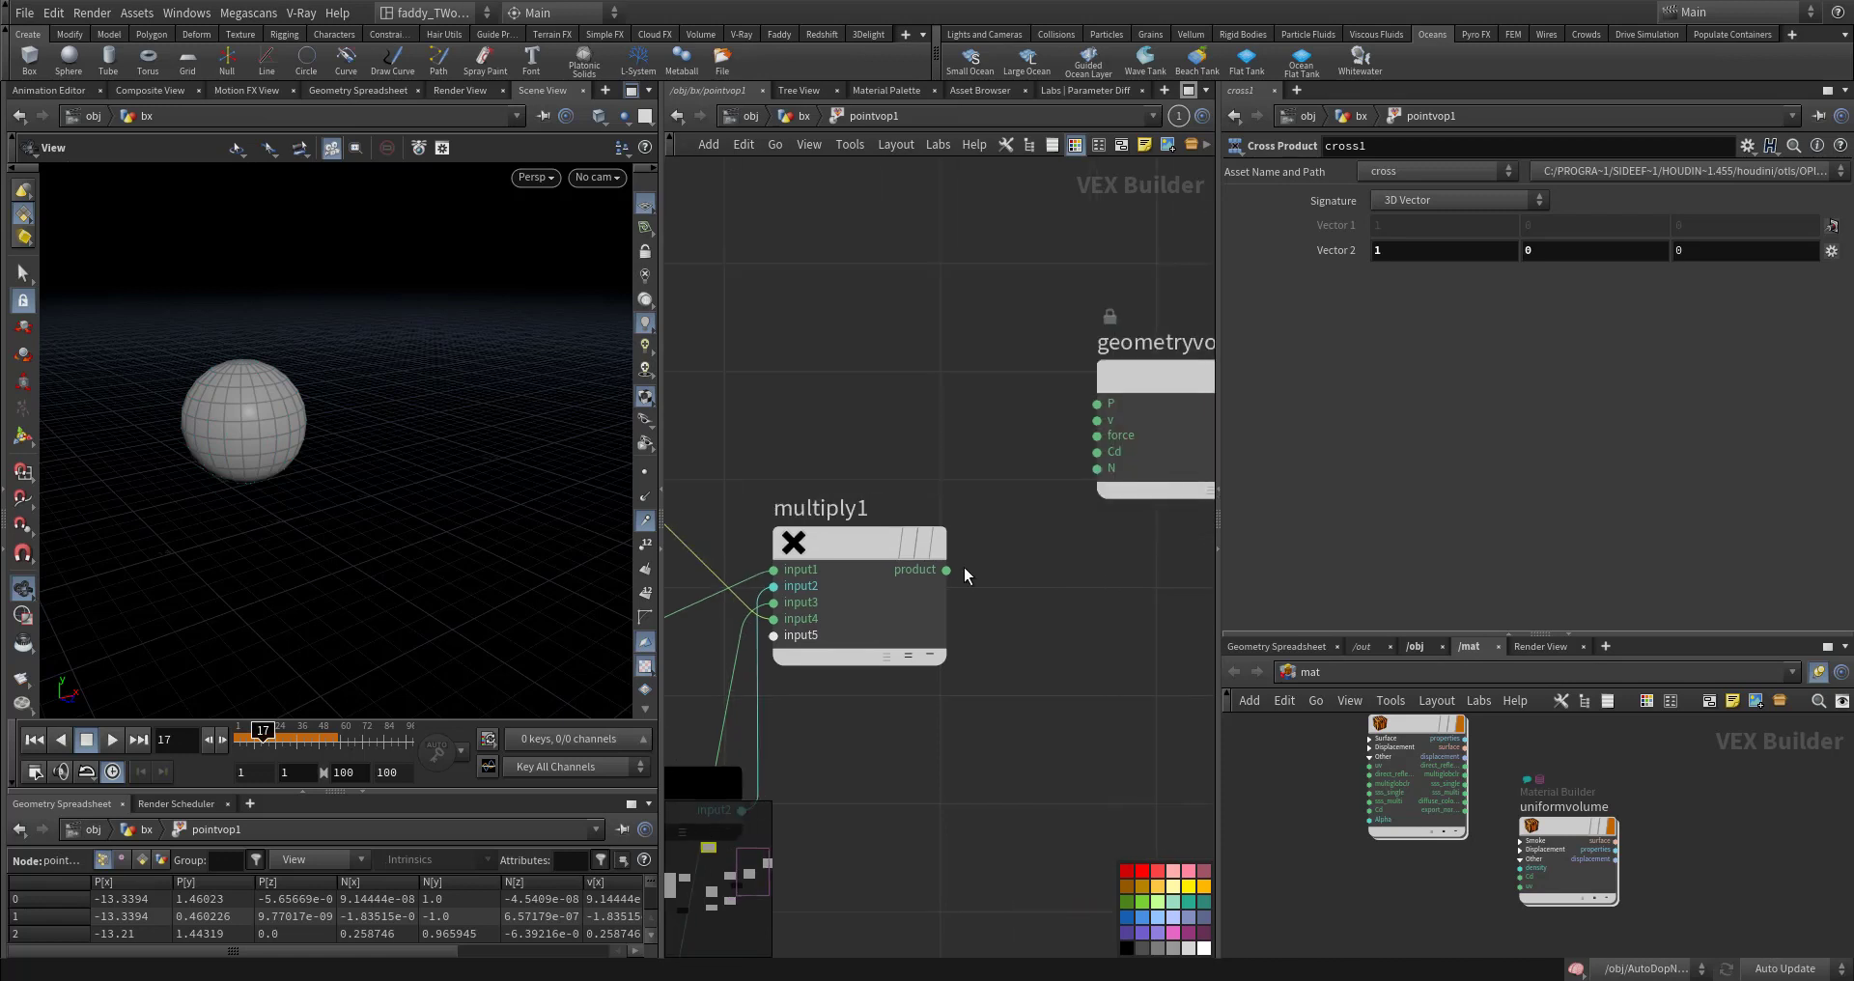
left_click_drag(946, 570, 1037, 421)
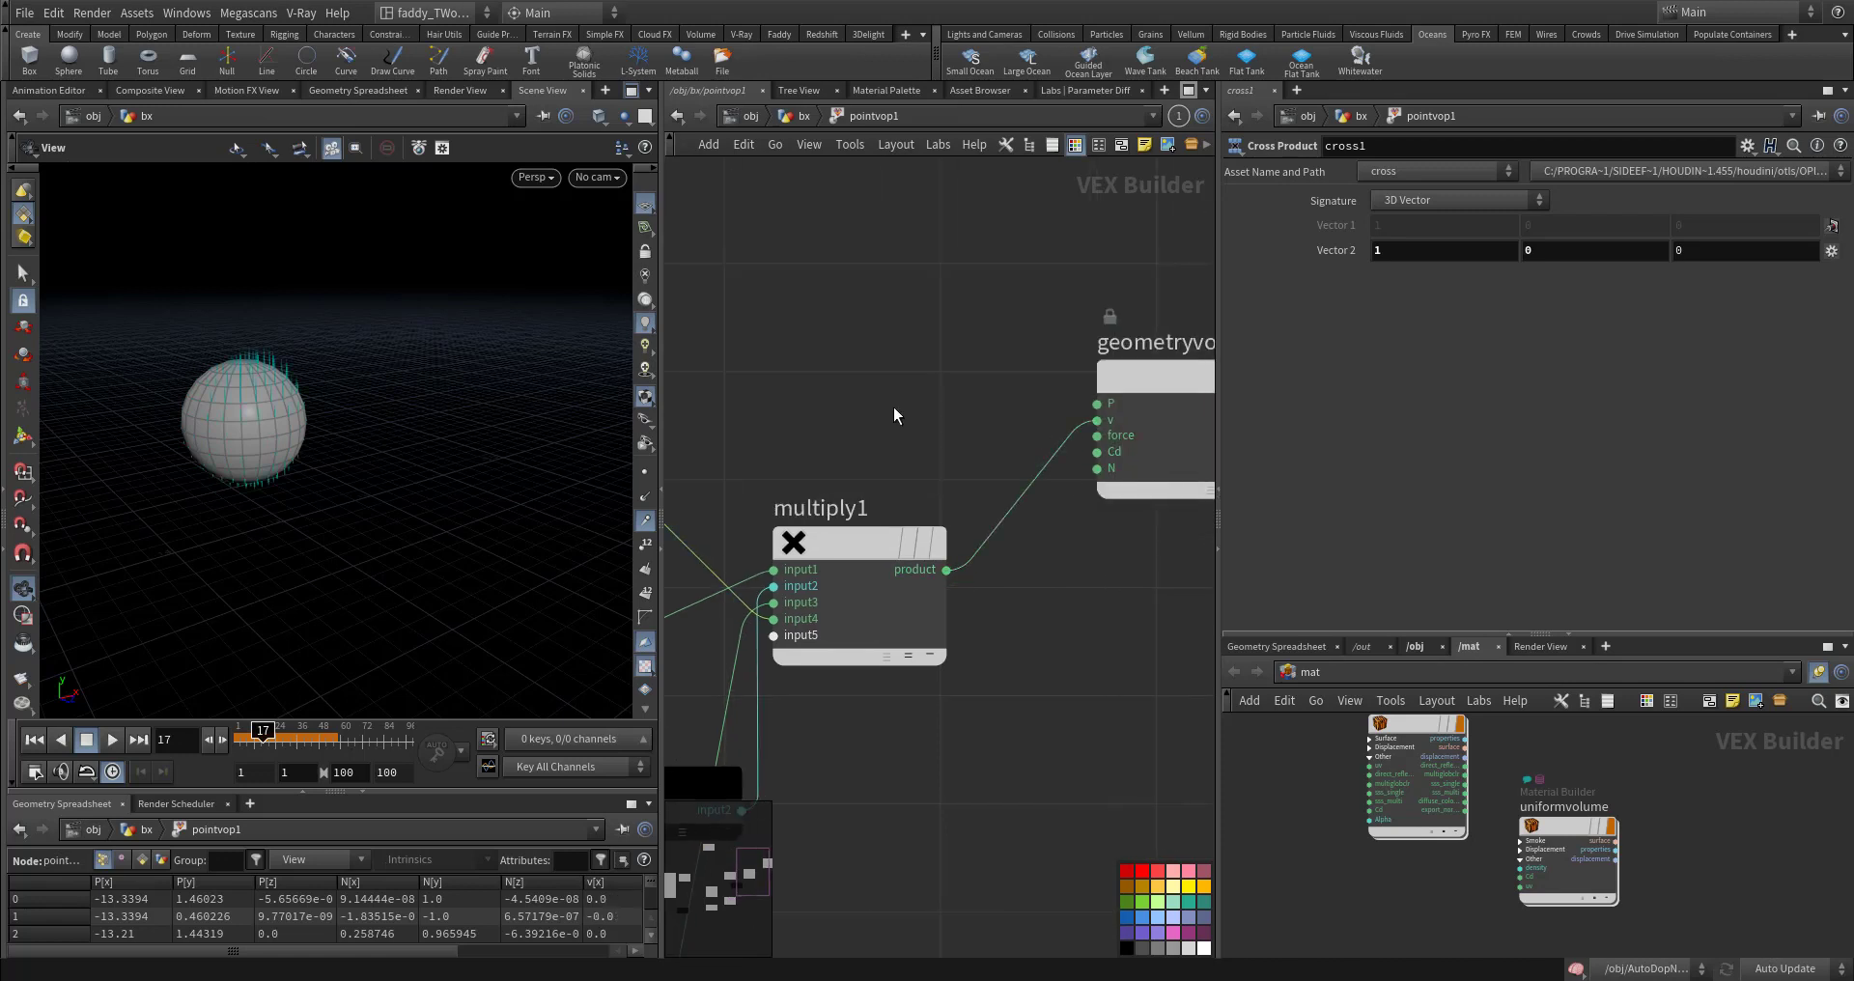
Step: Go to the AutoDopNetwork and replay the FLIP simulation from the first frame to review the fluid's new motion
key("2")
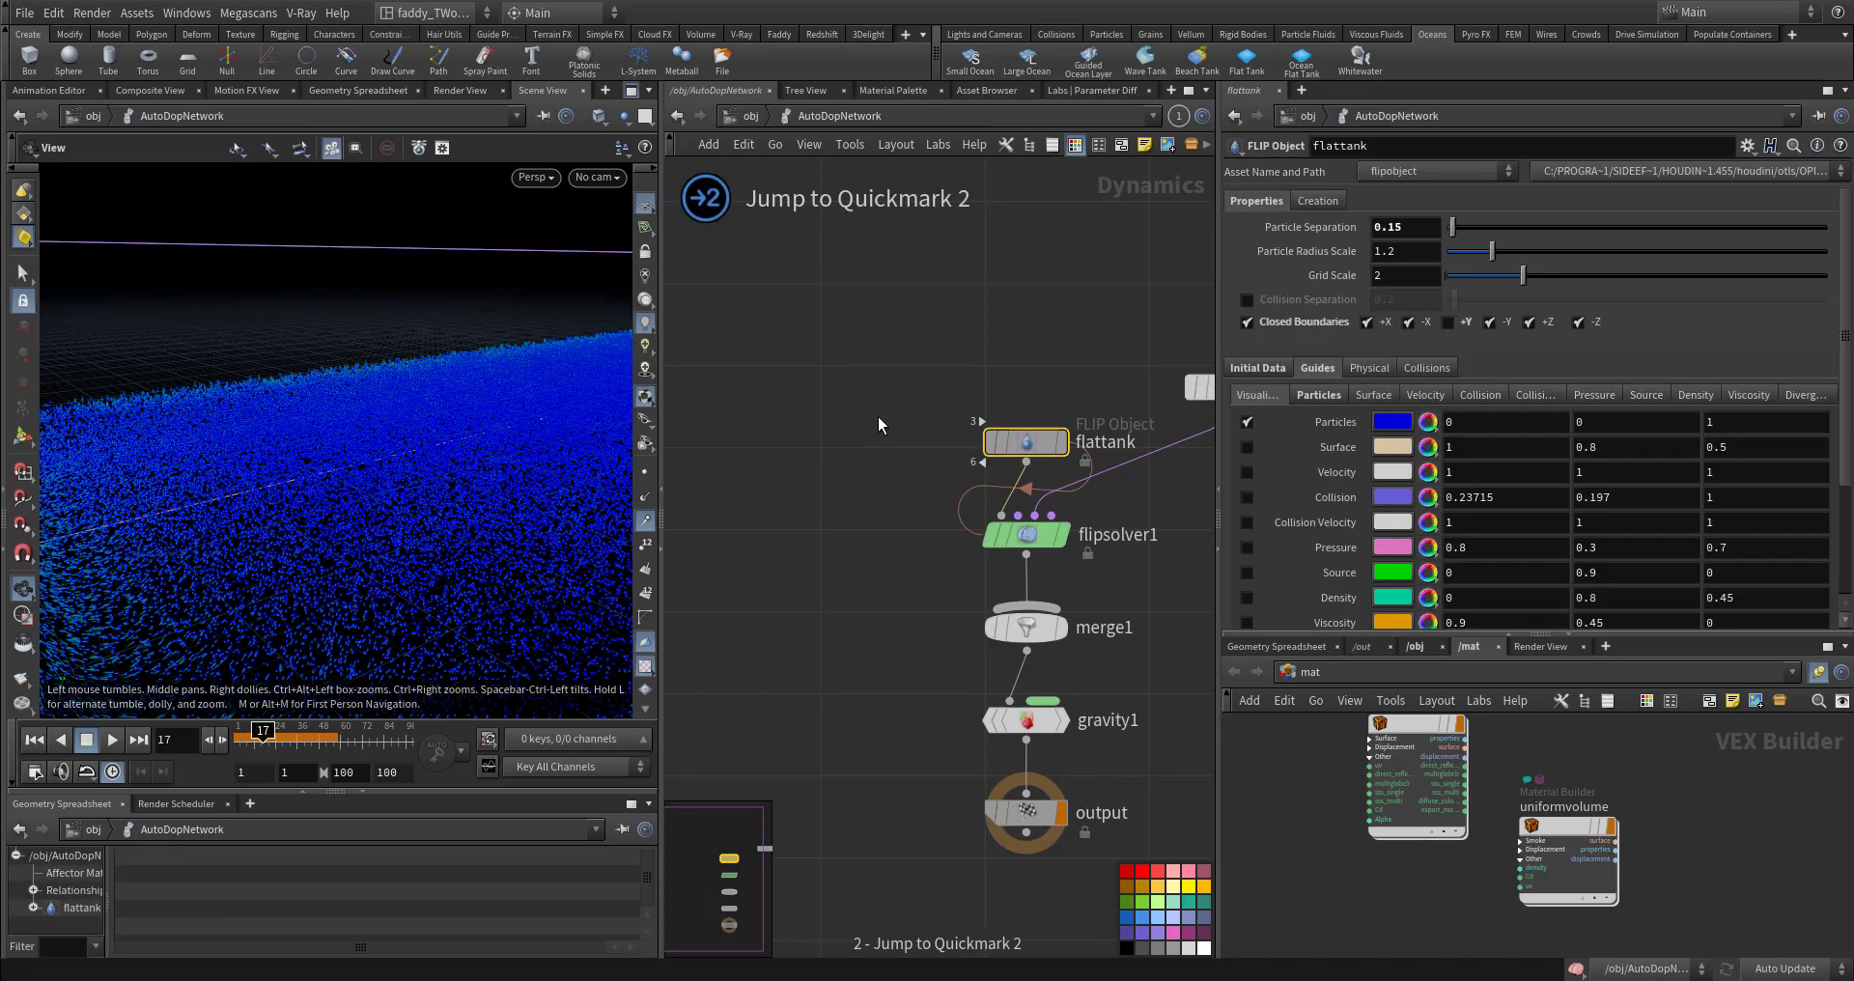
right_click_drag(497, 519, 145, 510)
key("Up")
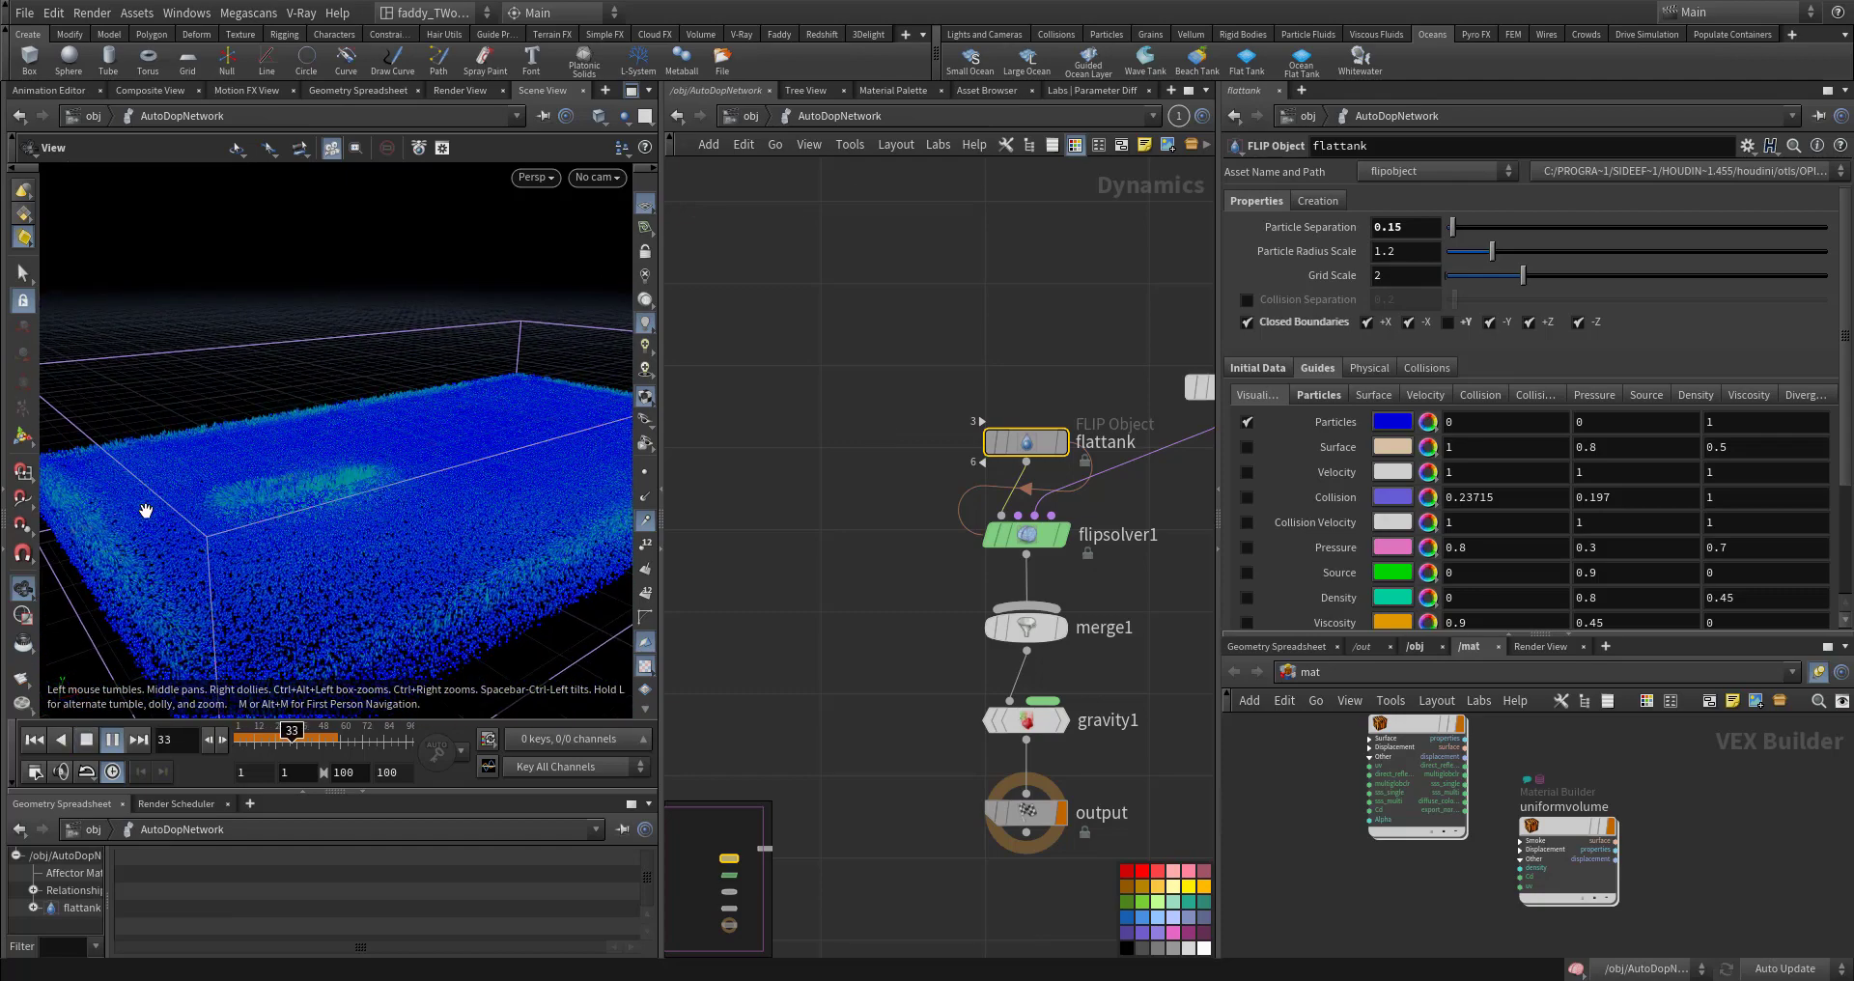
key("ctrl+Up")
key("Up")
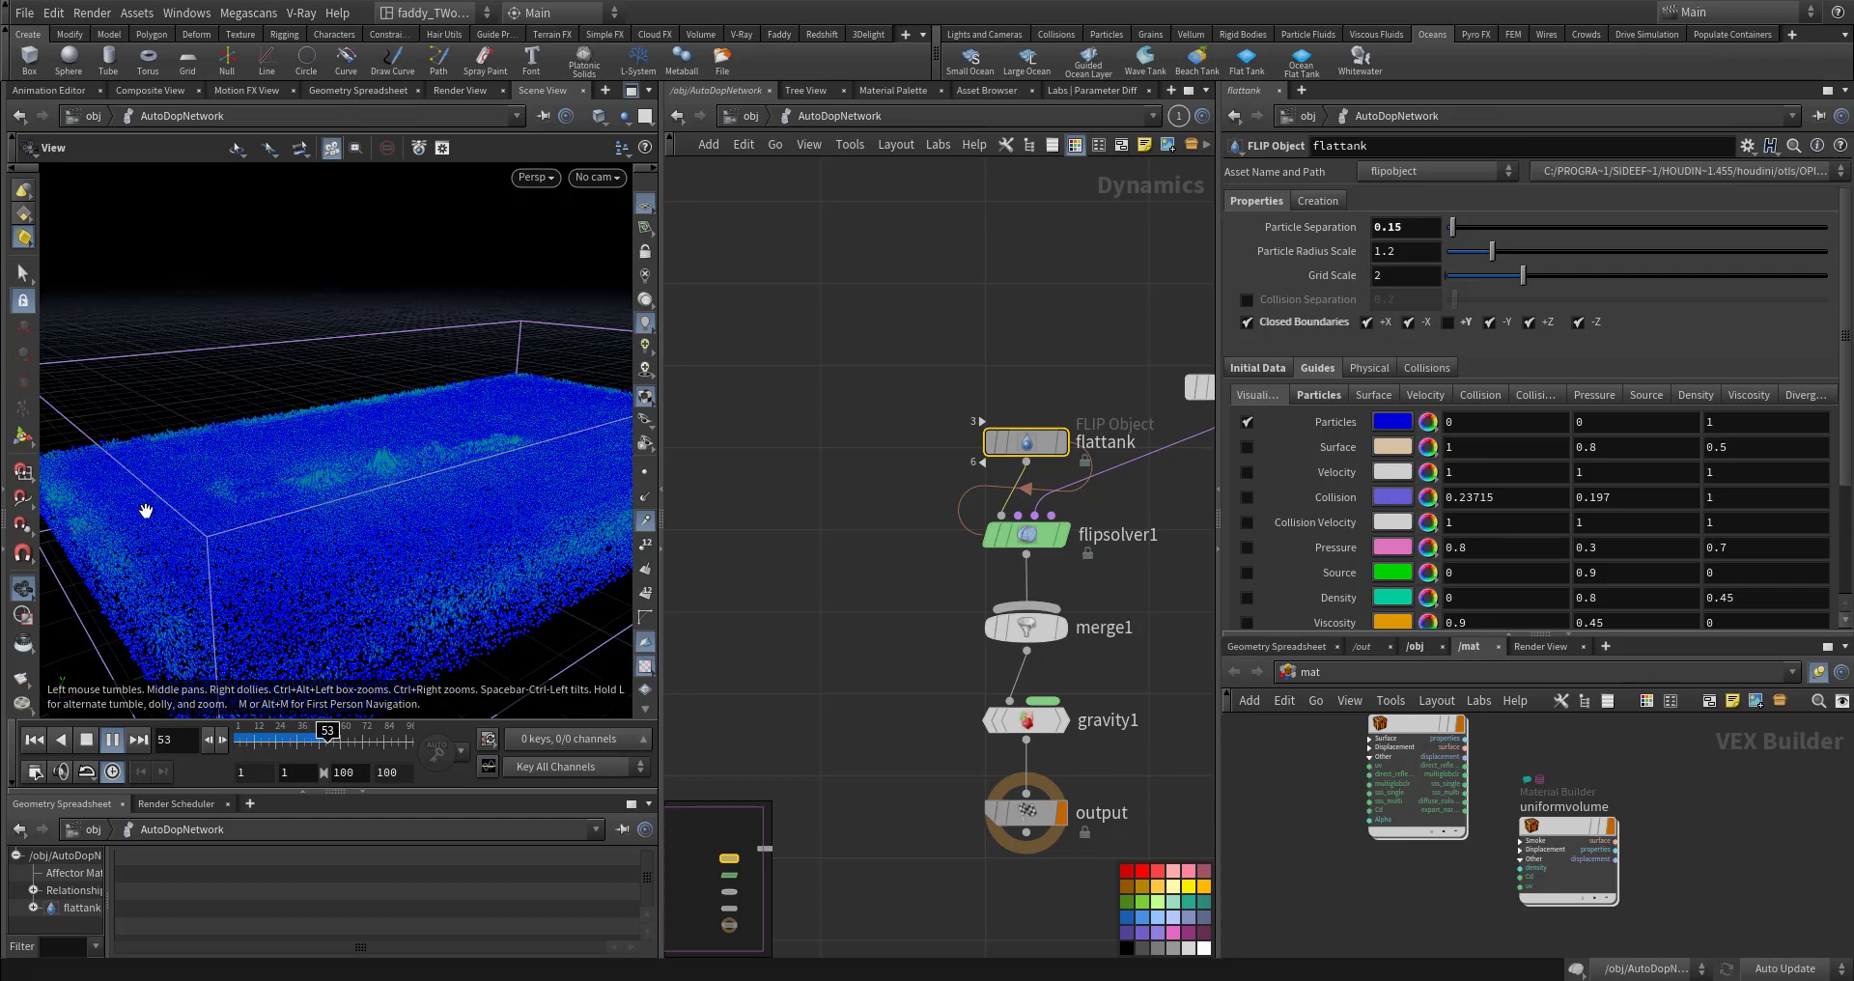
key("ctrl+Up")
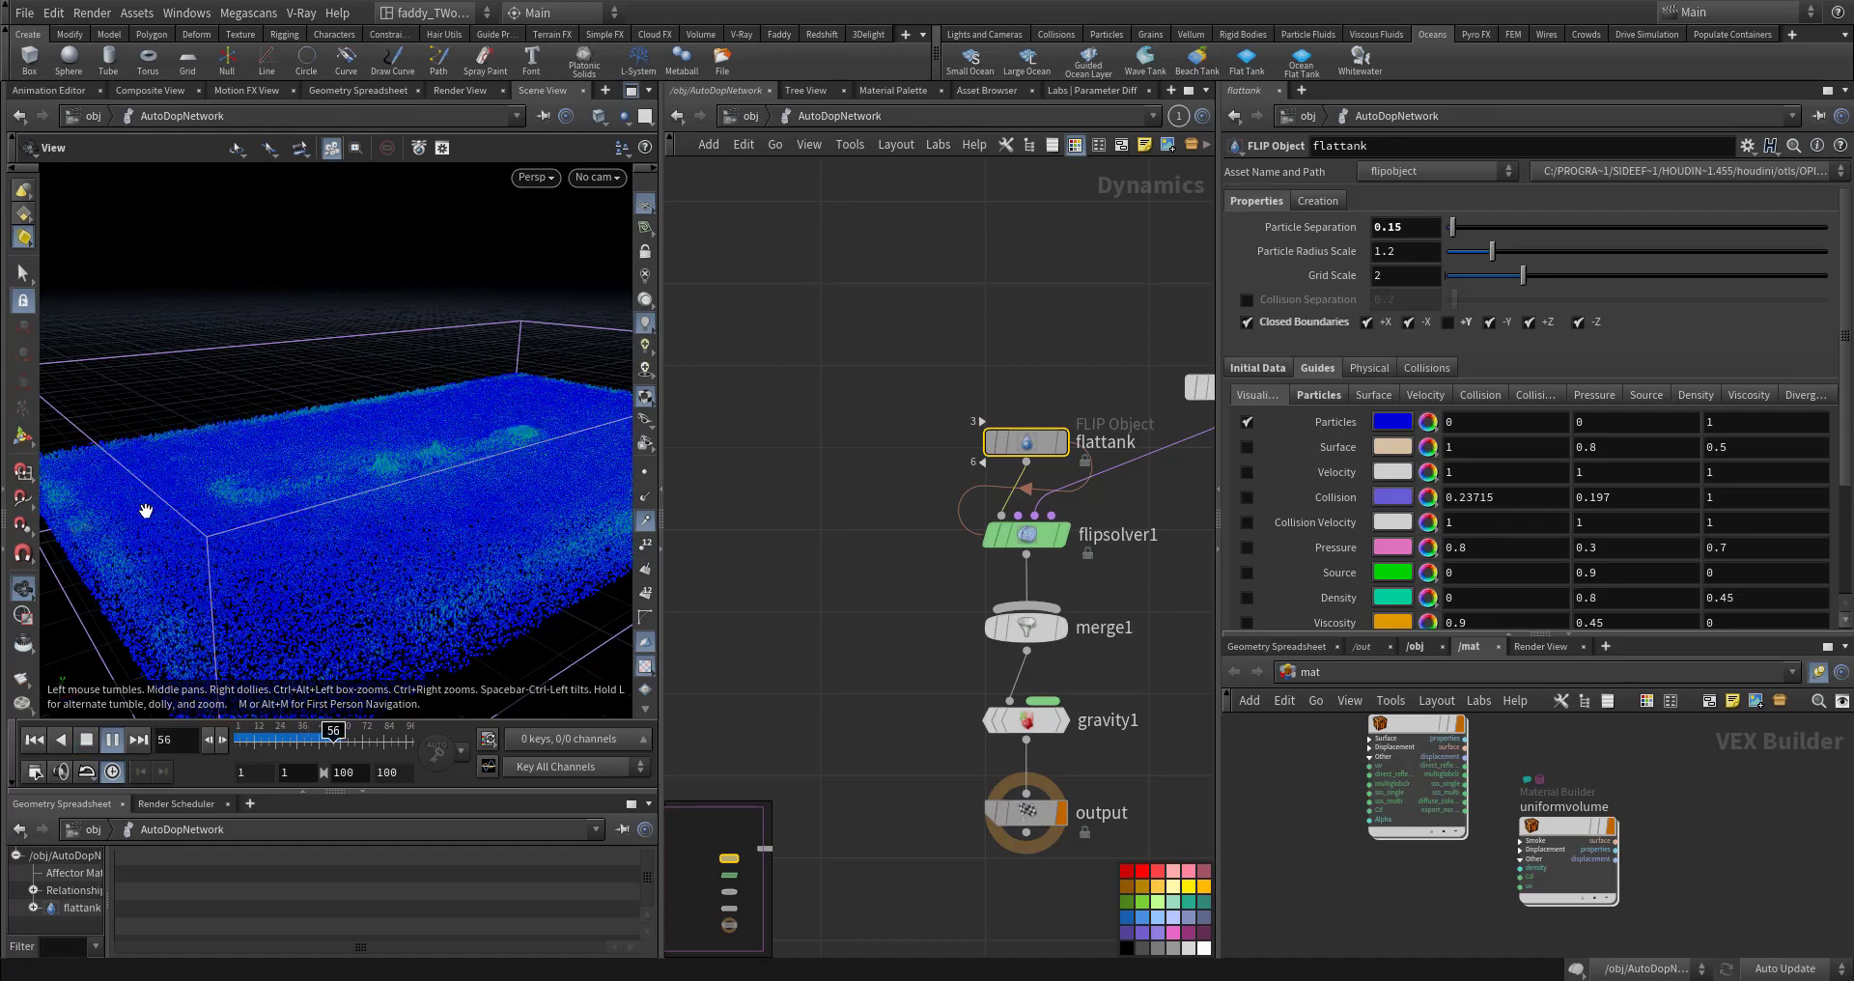
Step: Return to the bx network at frame 1 and move the sphere's transform1 to about -16.19 in X and 1.86 in Y
left_click_drag(287, 453, 400, 483)
key("ctrl+Up")
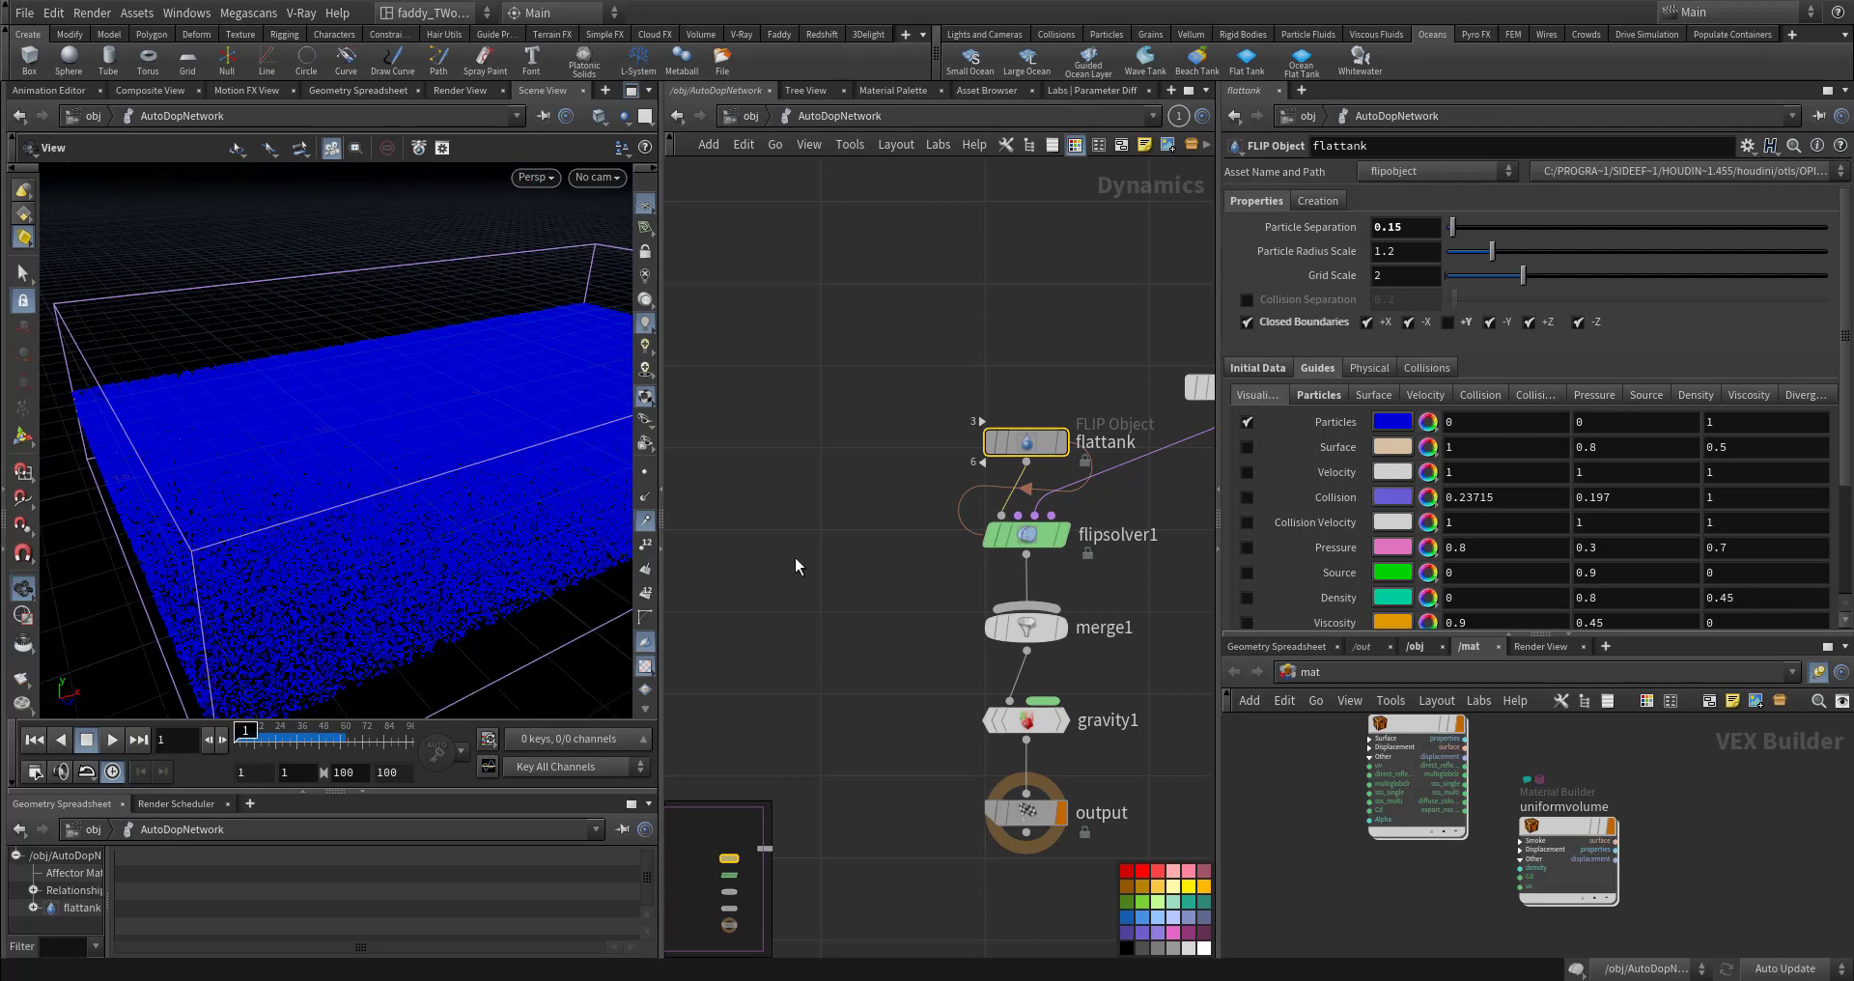
key("1")
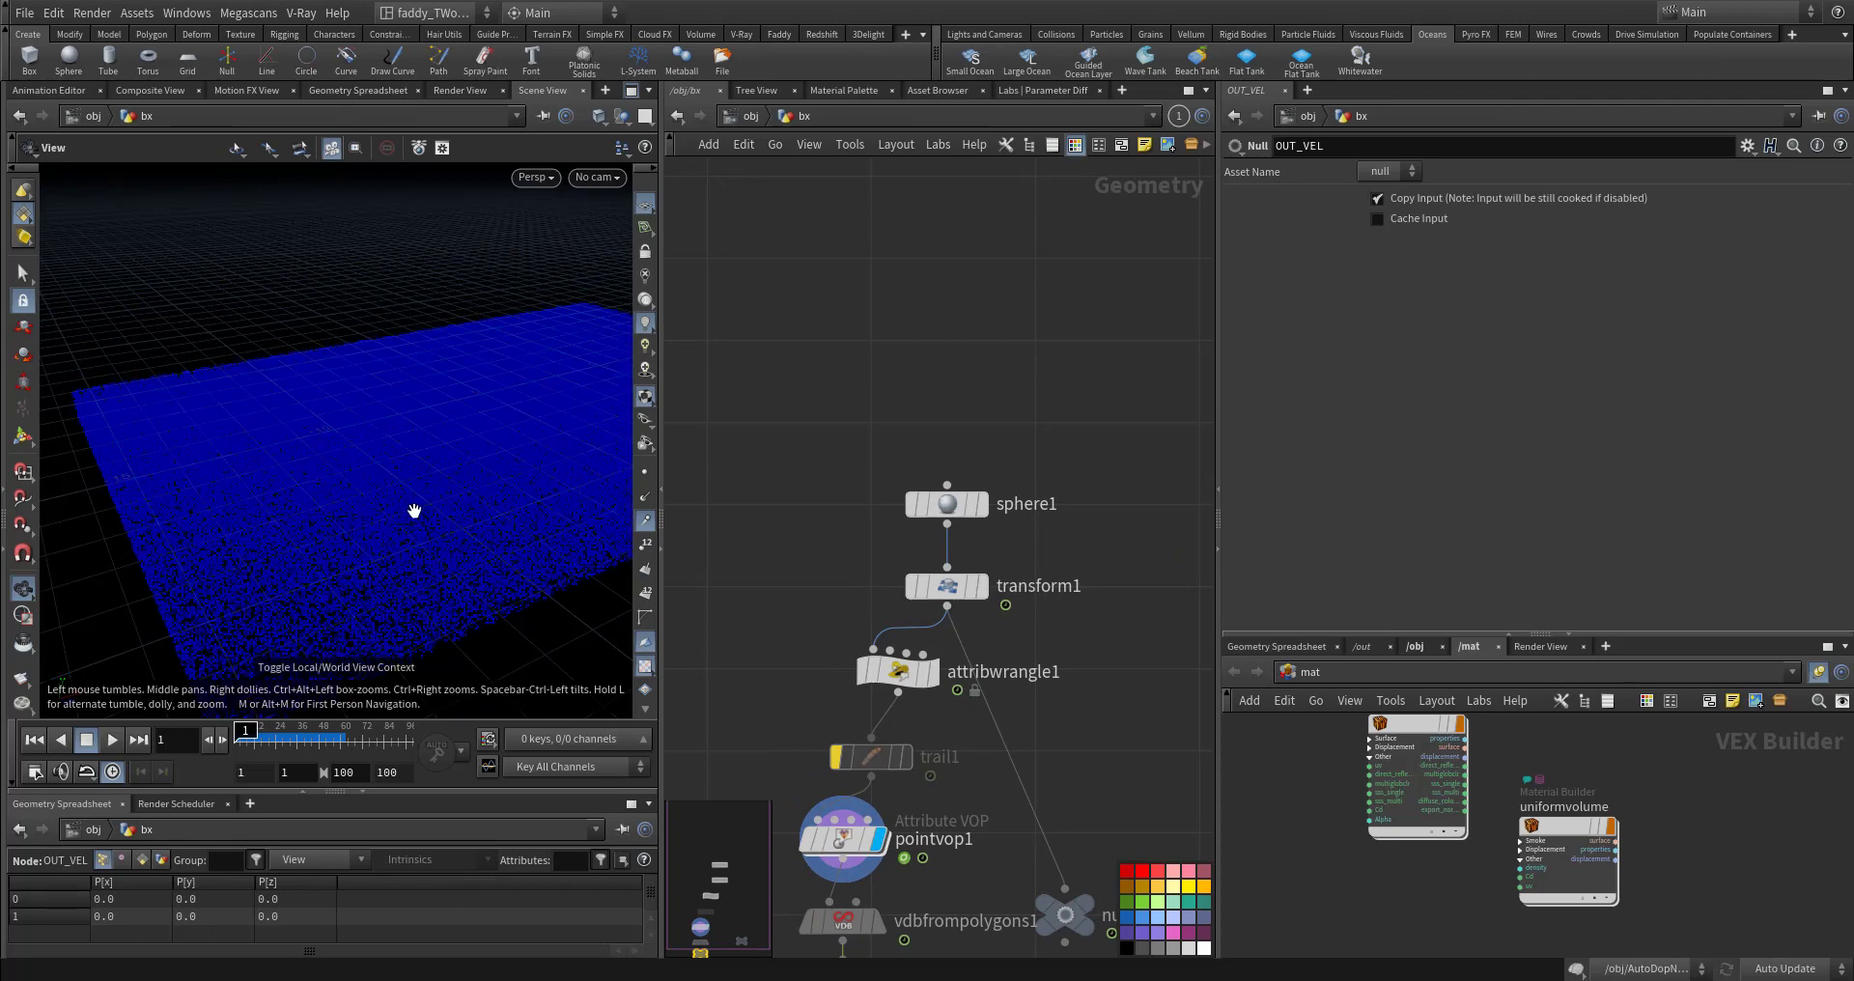
mouse_move(372, 509)
left_mouse_down()
mouse_move(393, 488)
mouse_move(284, 475)
mouse_move(327, 451)
mouse_move(534, 525)
mouse_move(364, 518)
left_mouse_up()
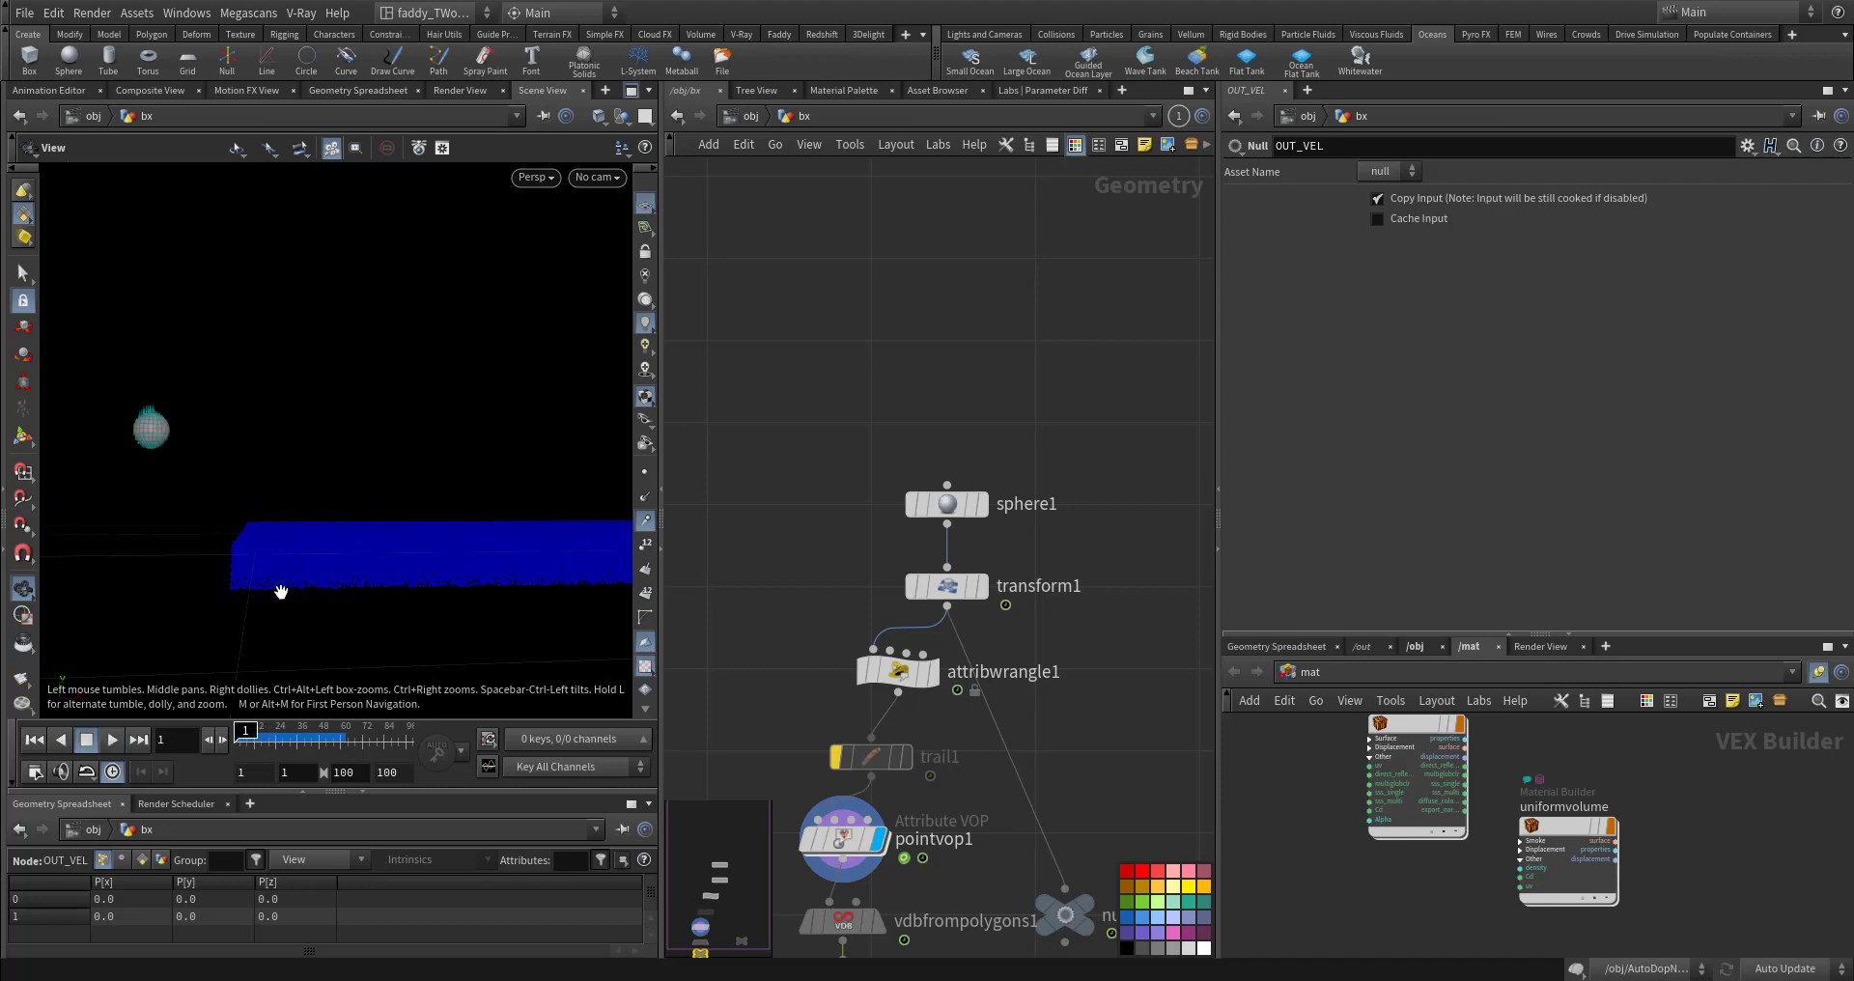
left_click(945, 503)
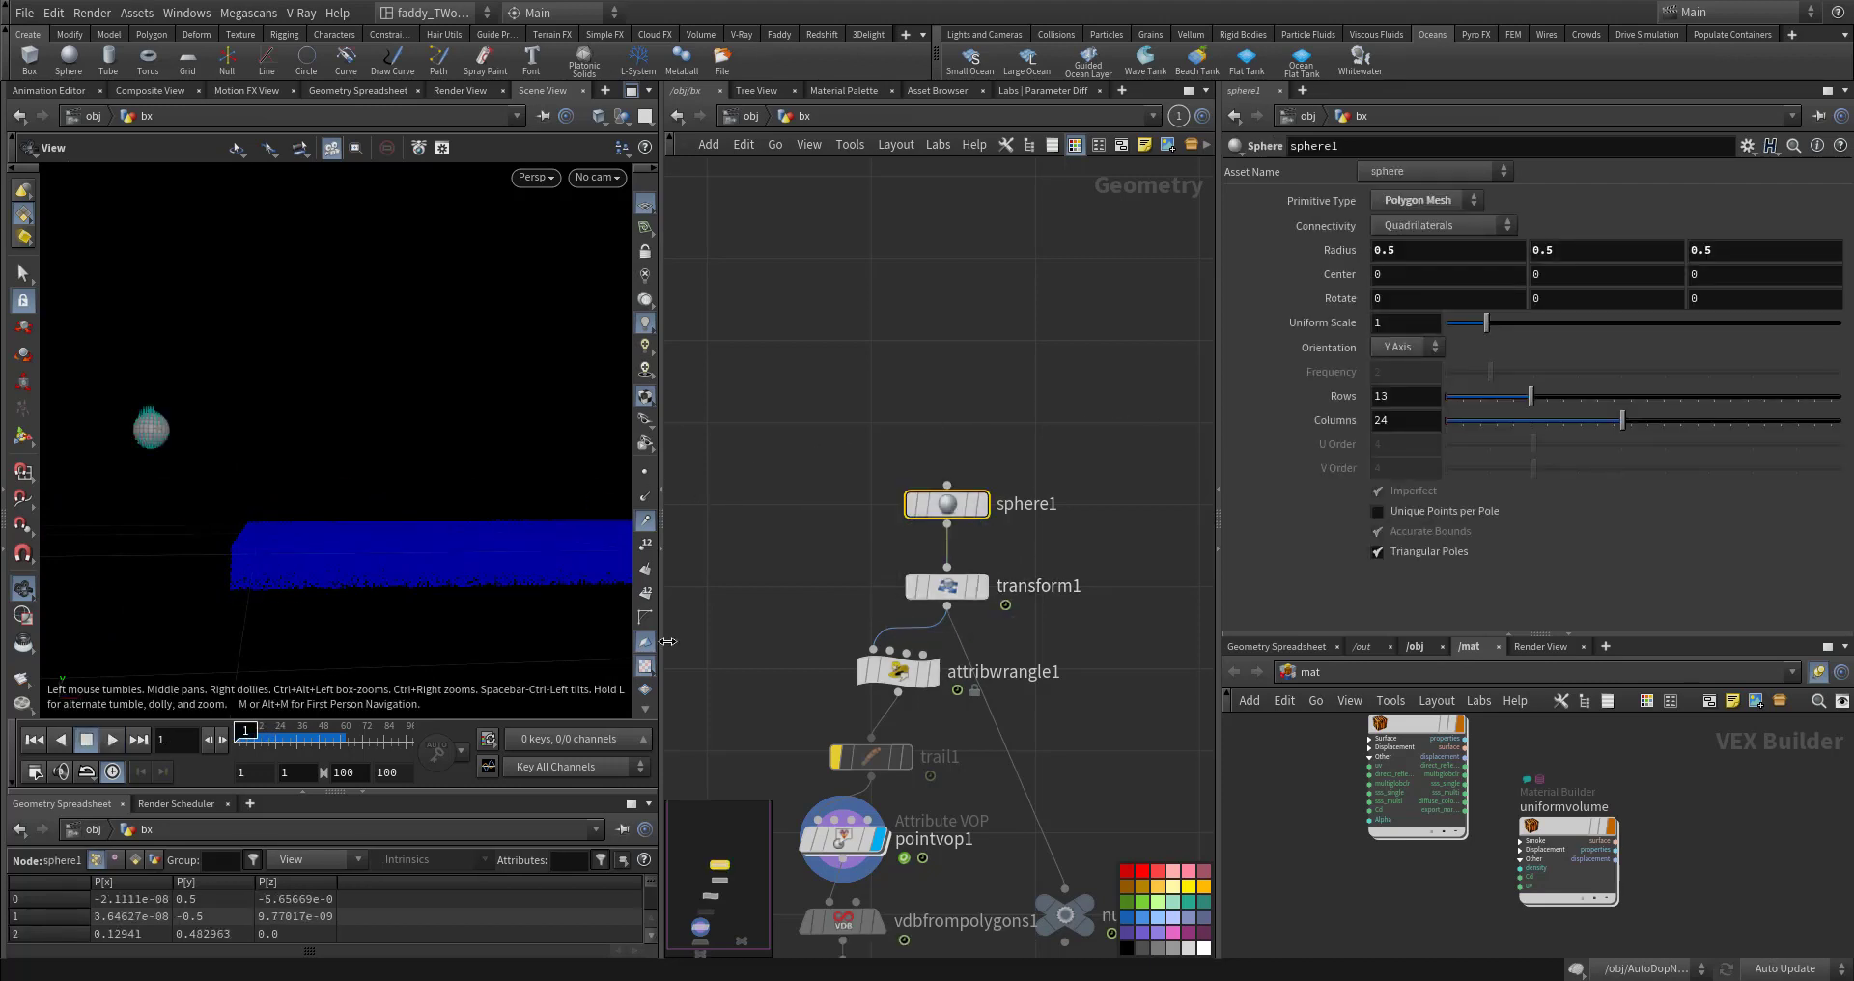
left_click(909, 591)
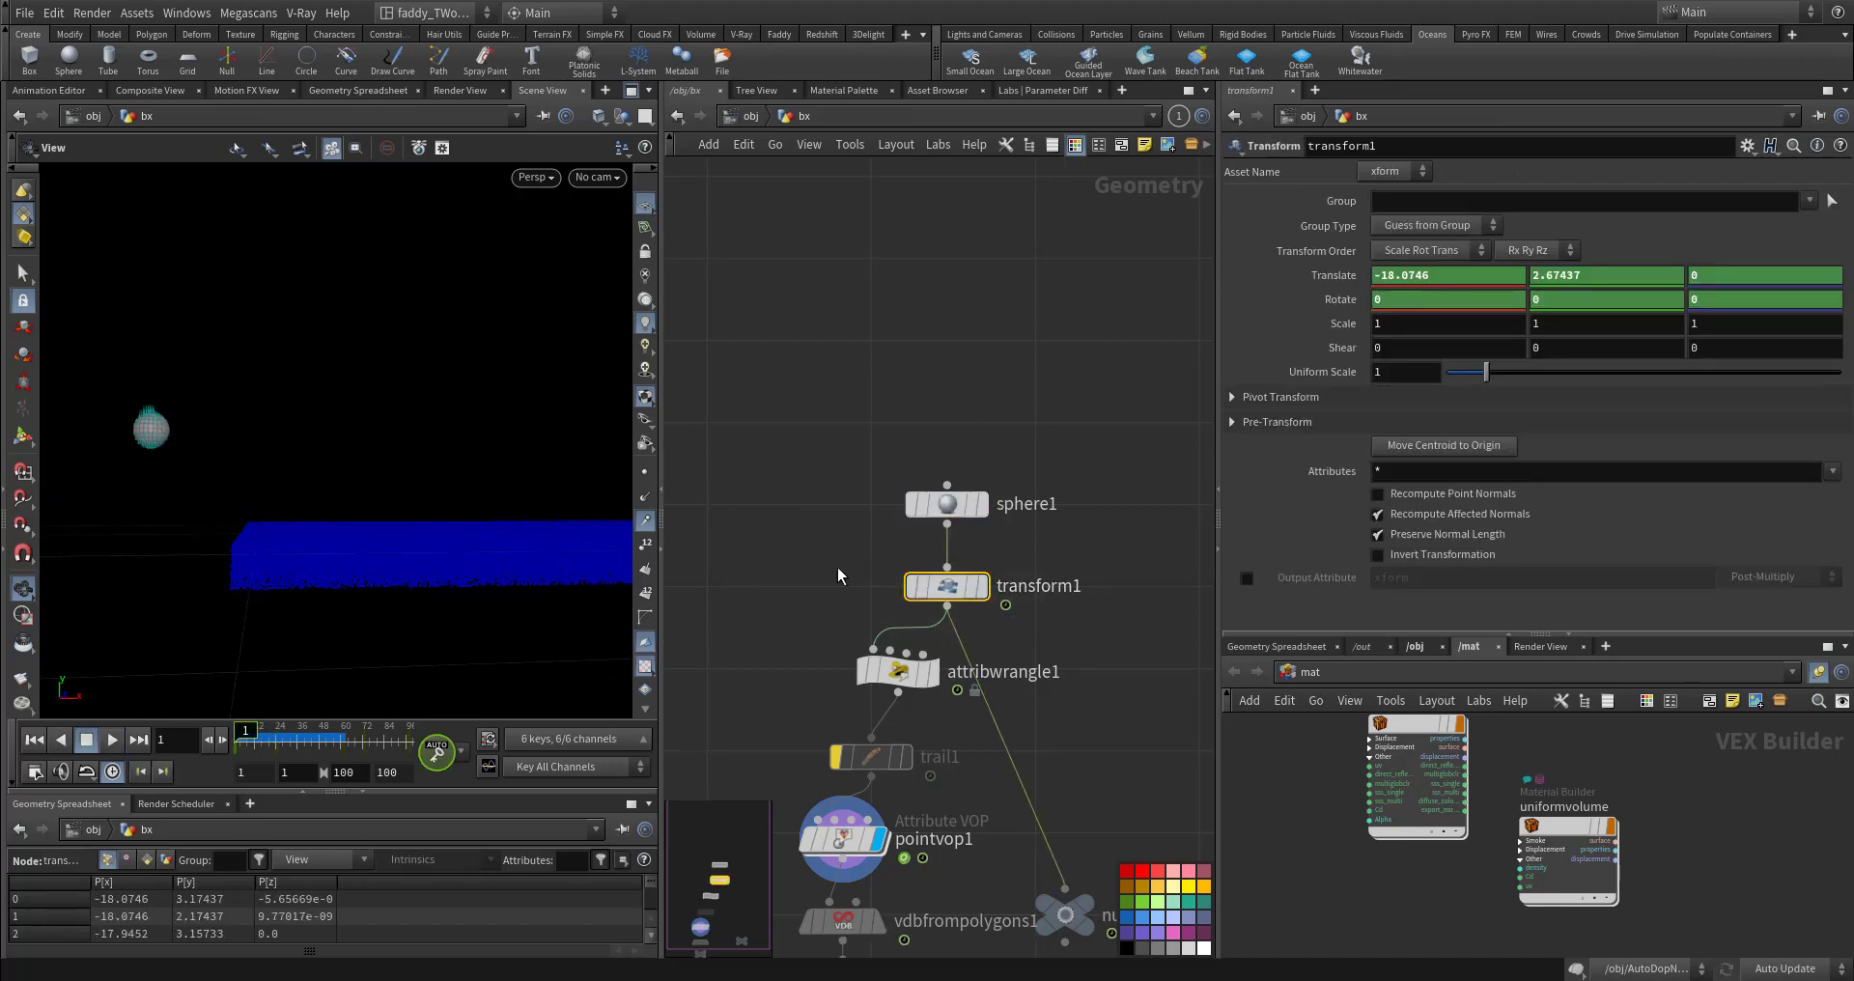
key("Return")
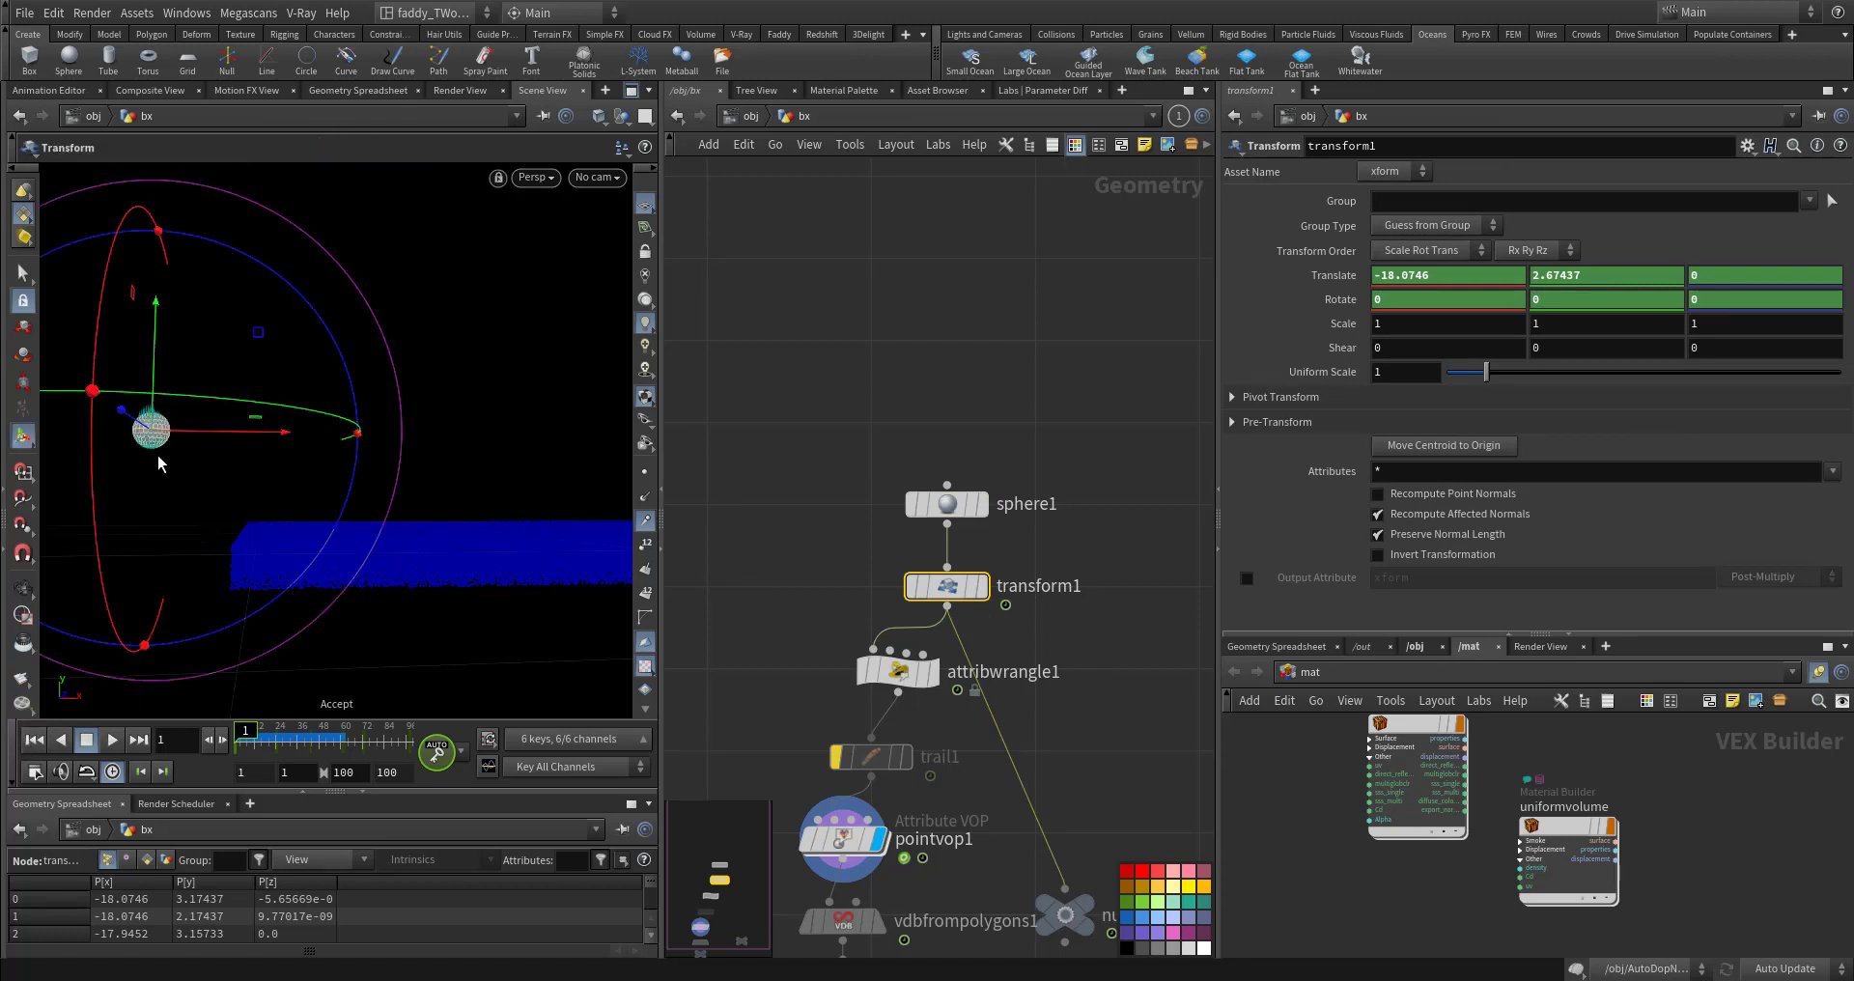
left_click_drag(161, 359, 168, 390)
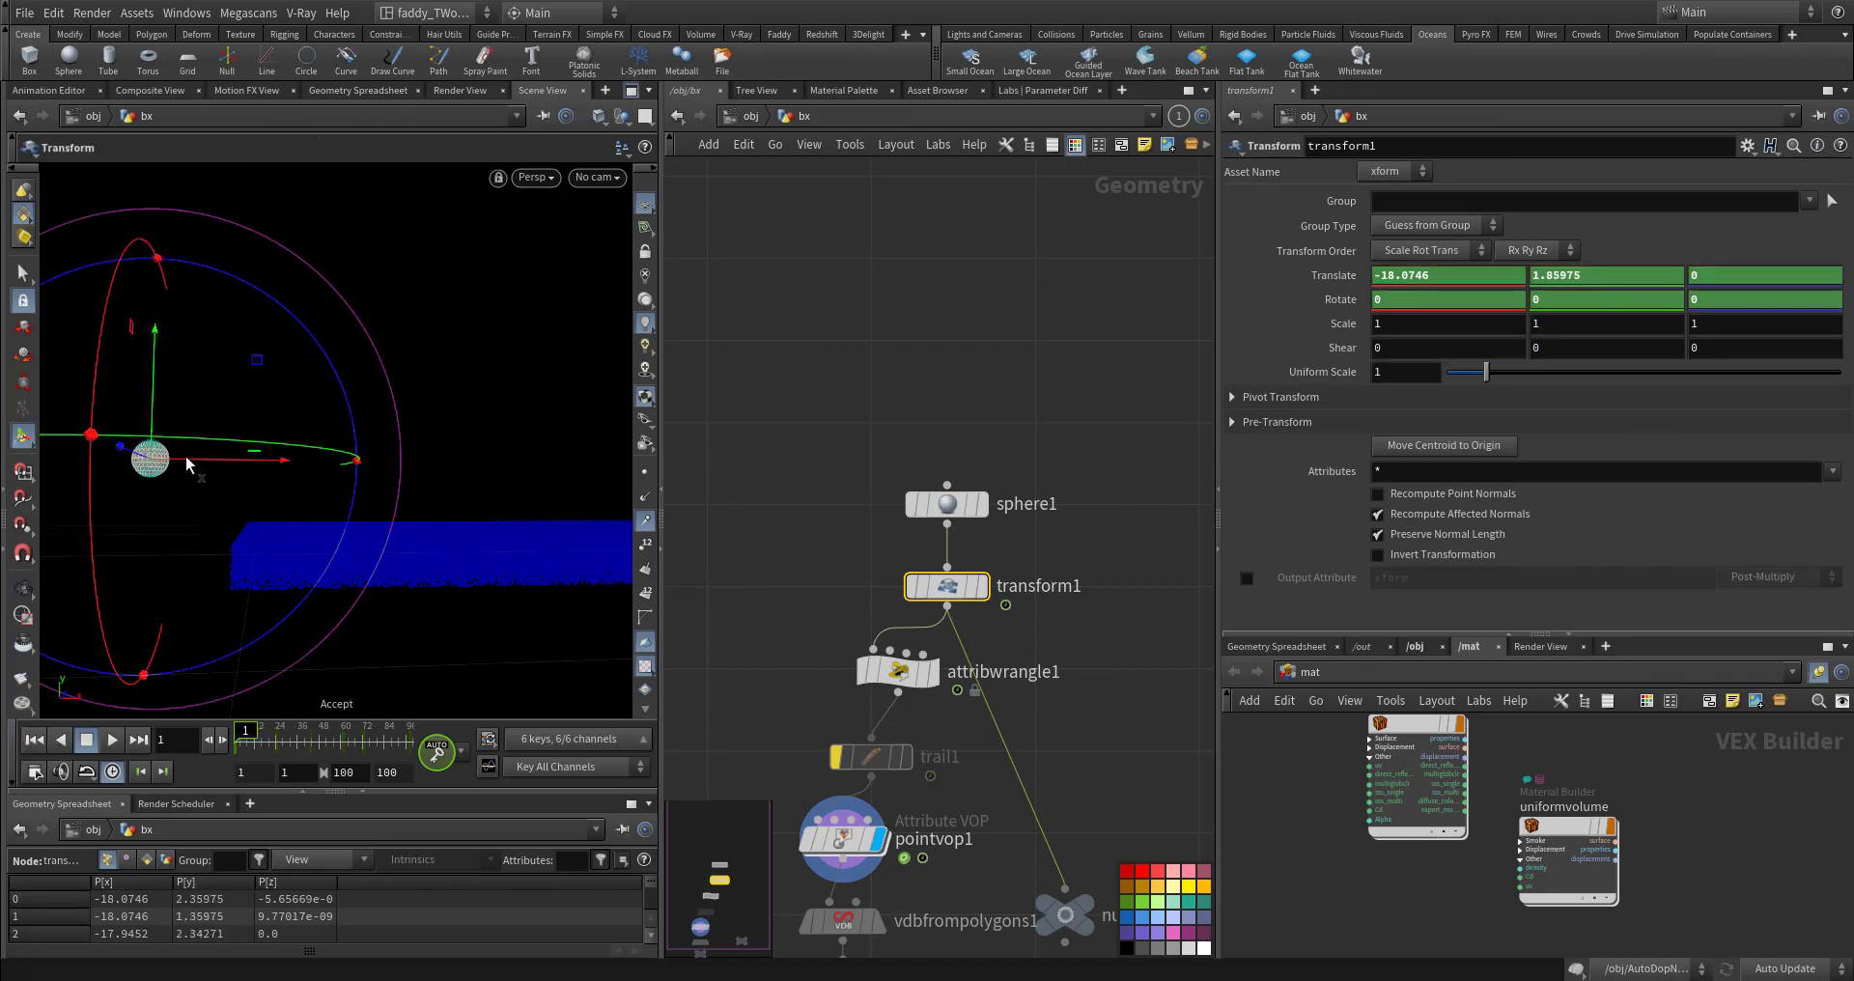
left_click_drag(185, 455, 261, 473)
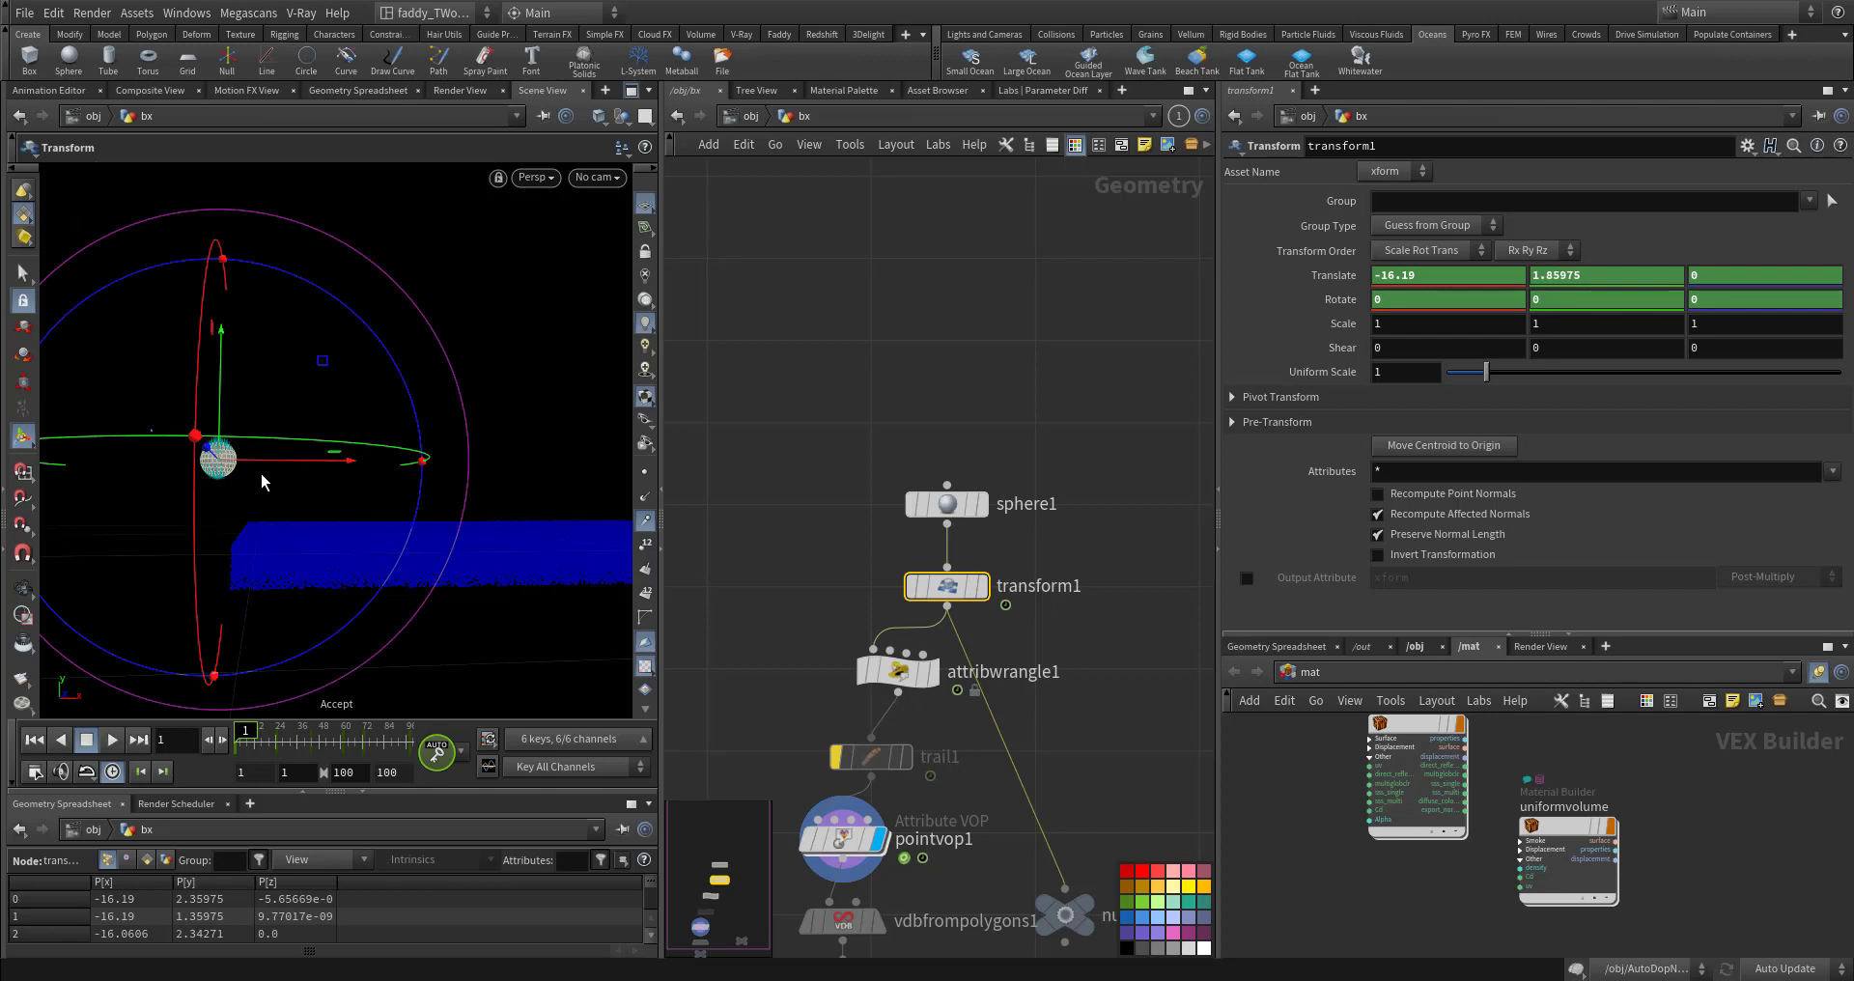
Step: Check the sphere's path by playback, lower transform1's first-frame Y translation to about 1.146, and replay it
key("Up")
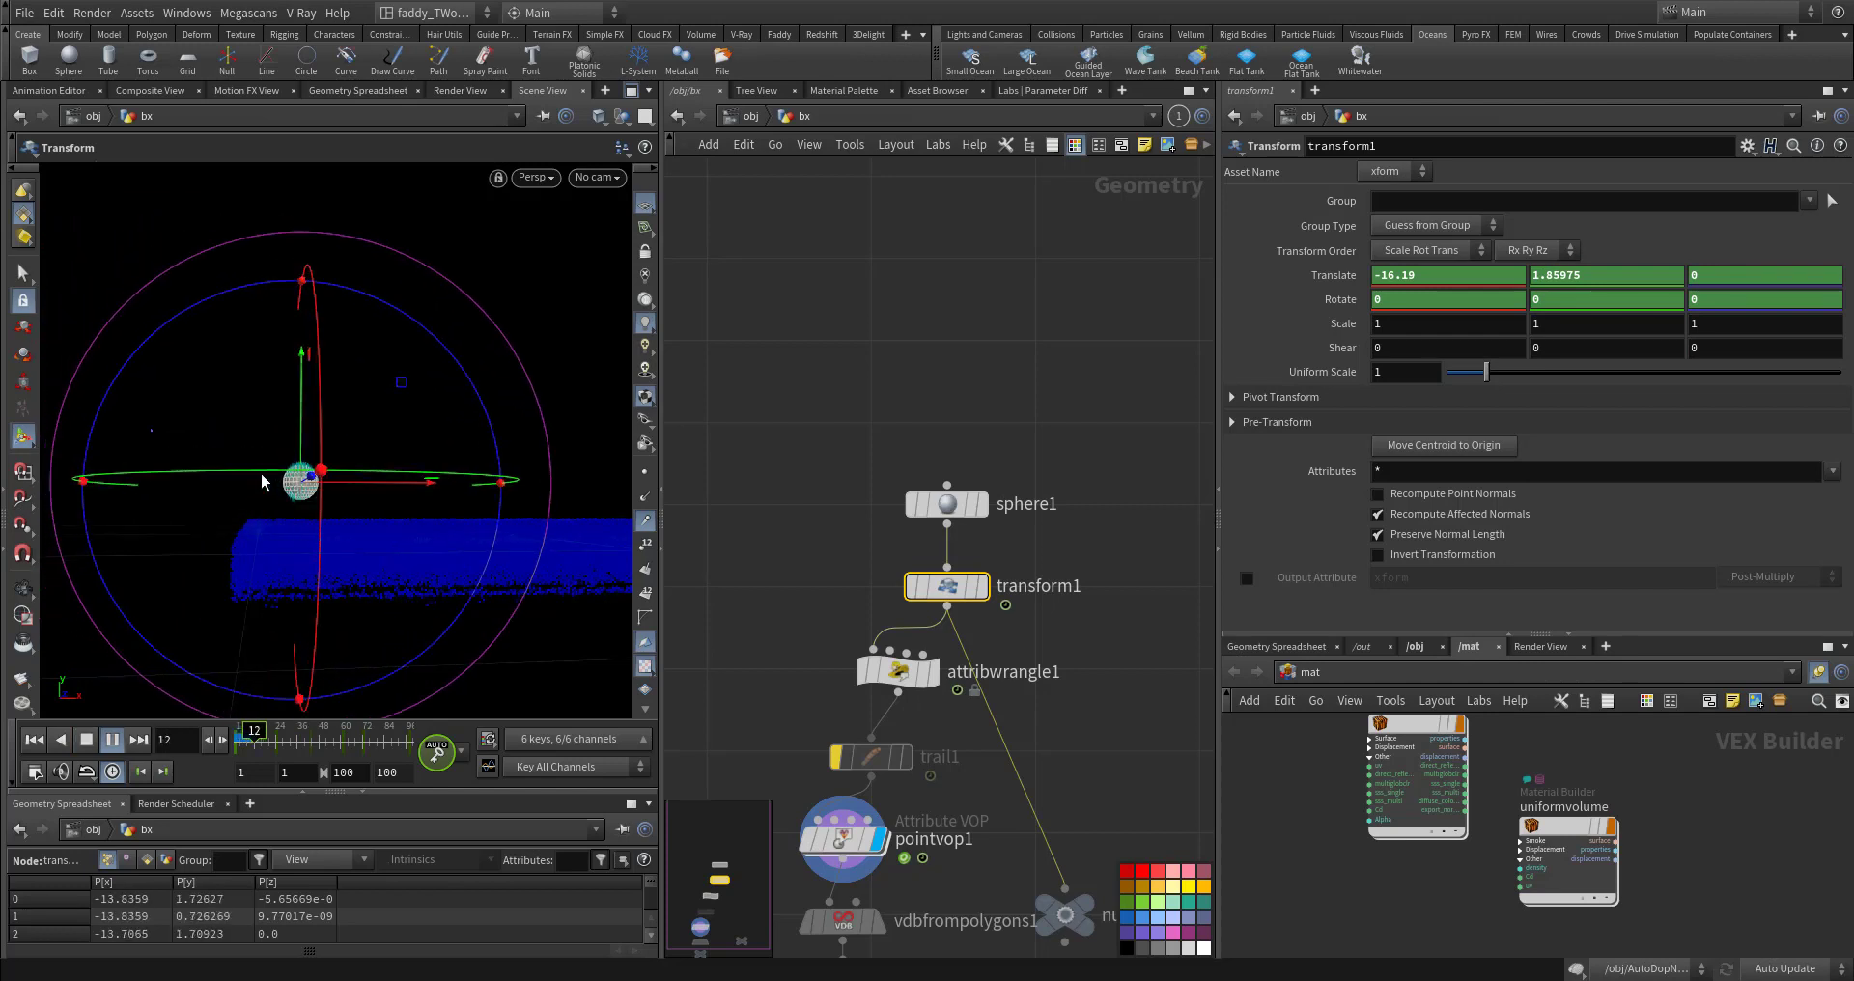
key("ctrl+Up")
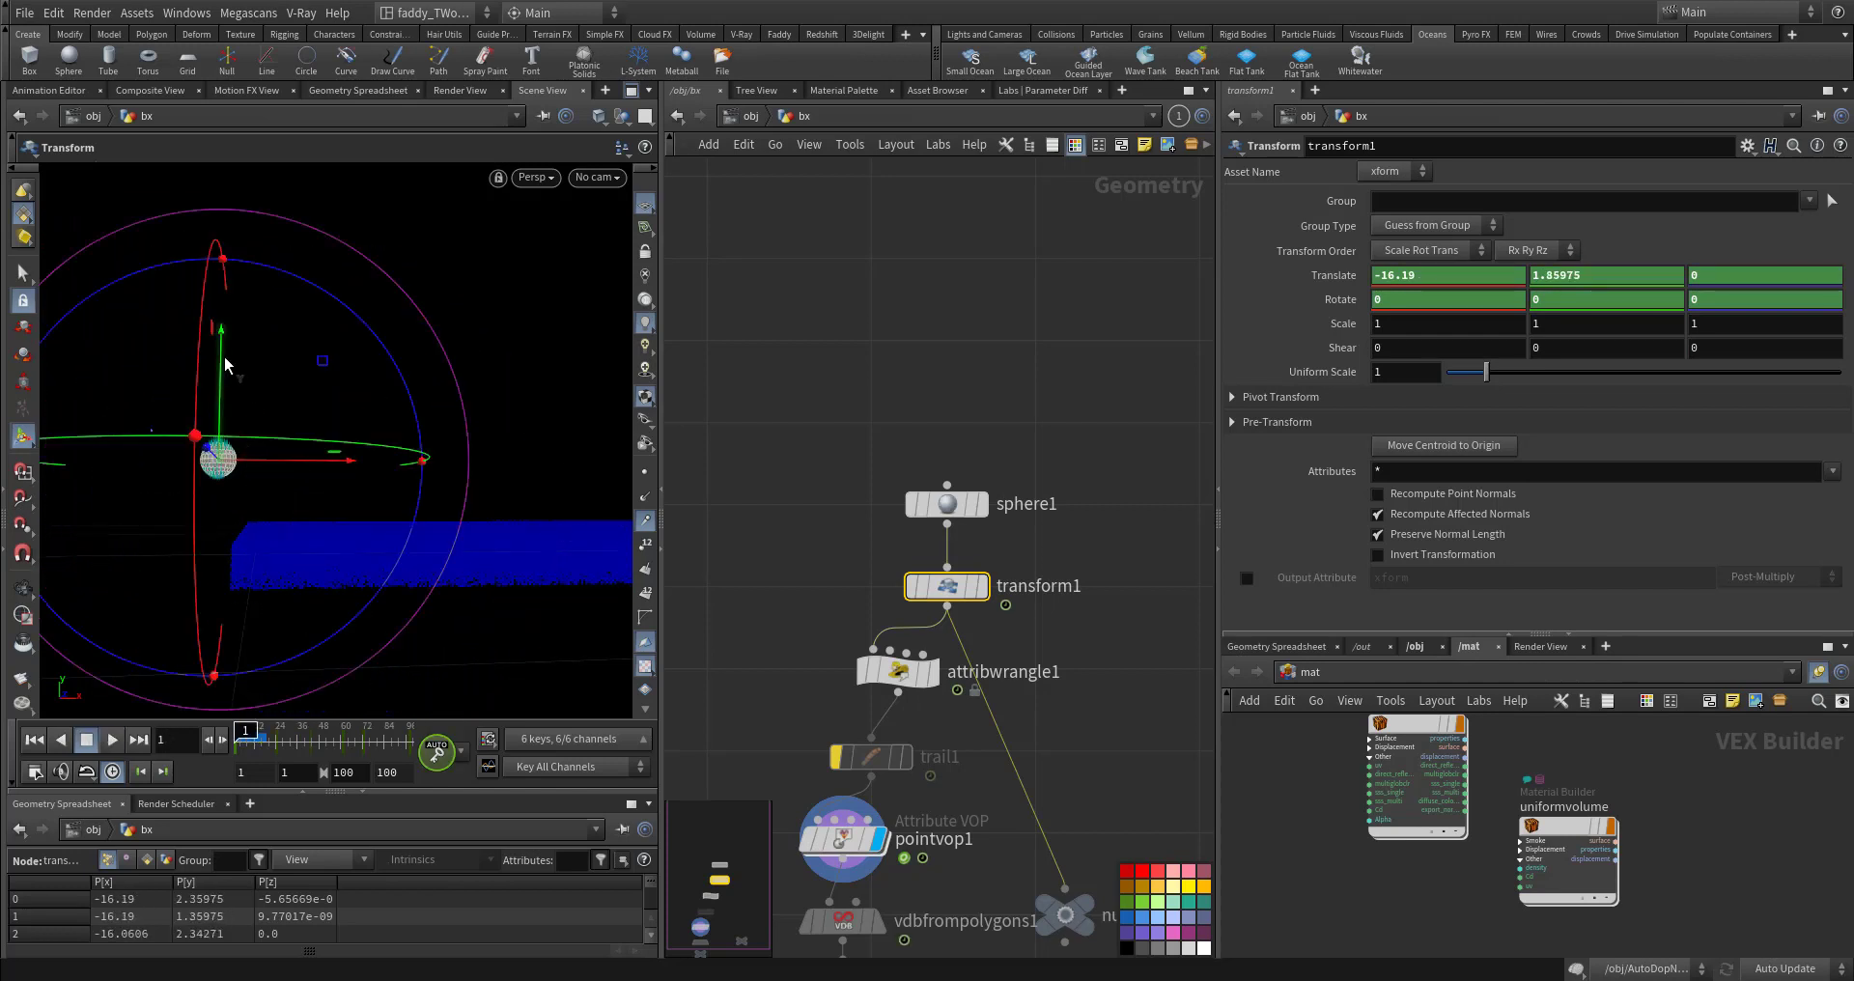
key("Up")
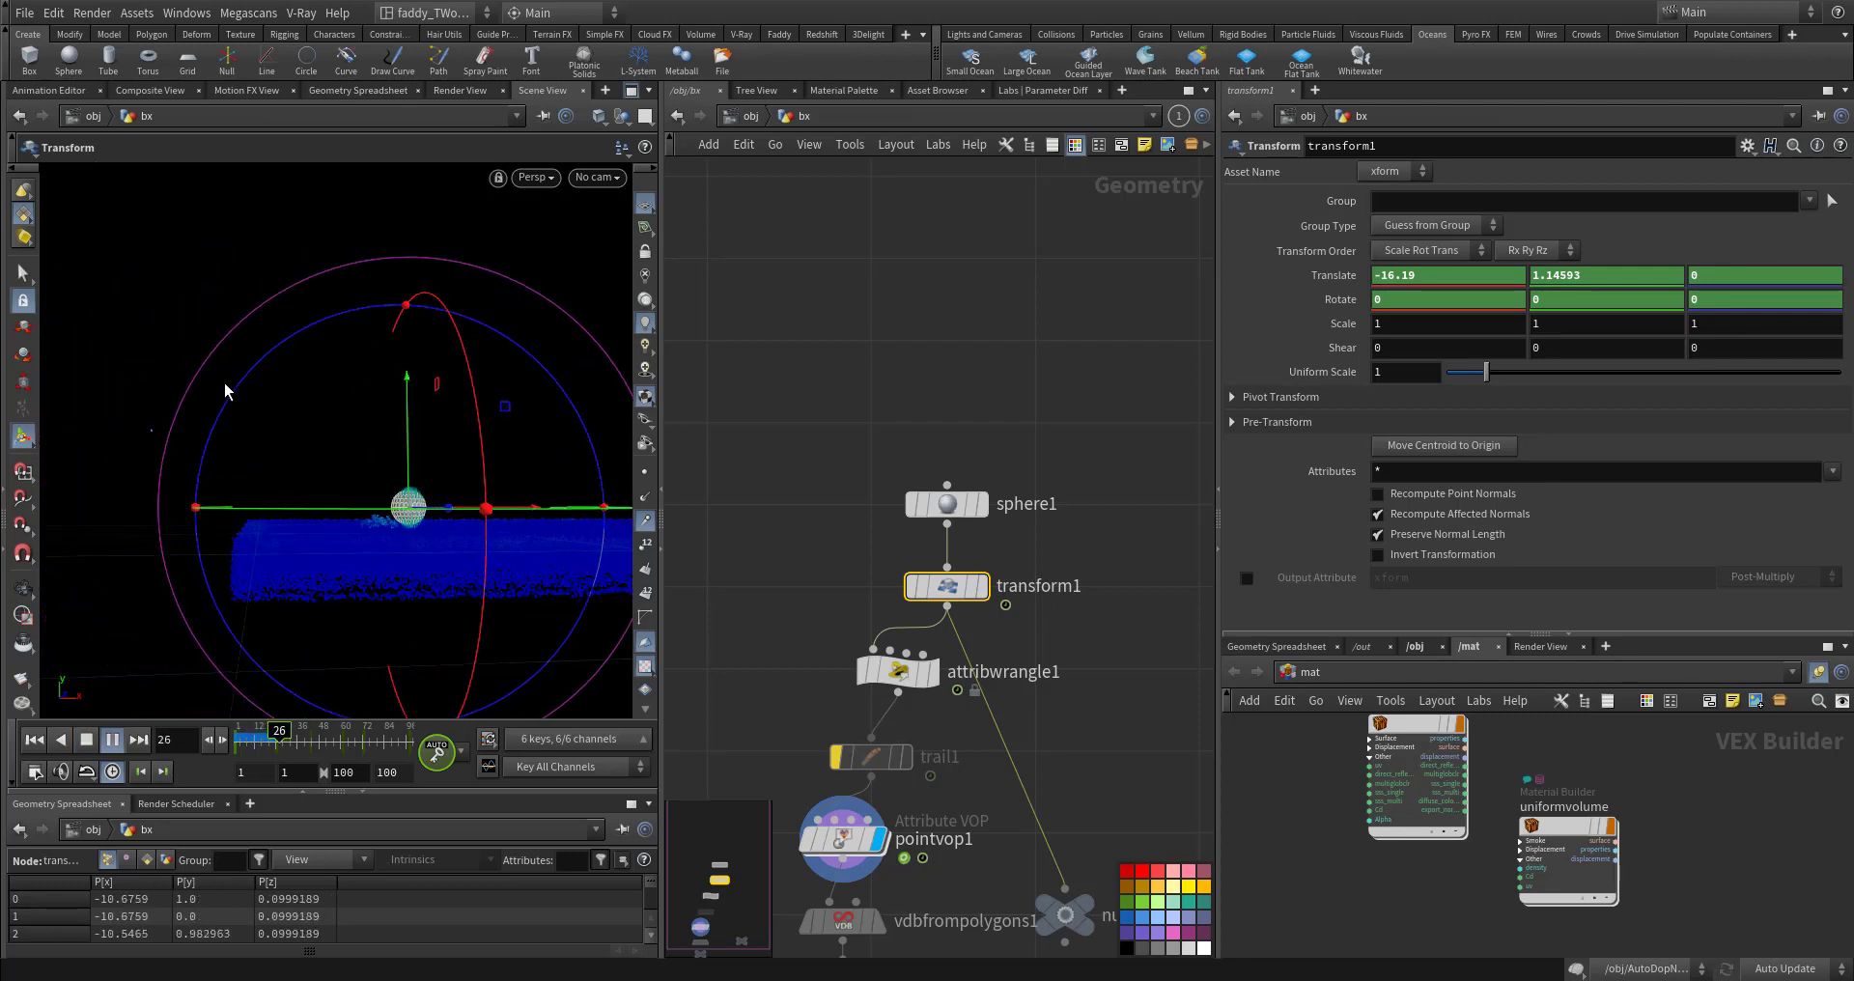
key("ctrl+Up")
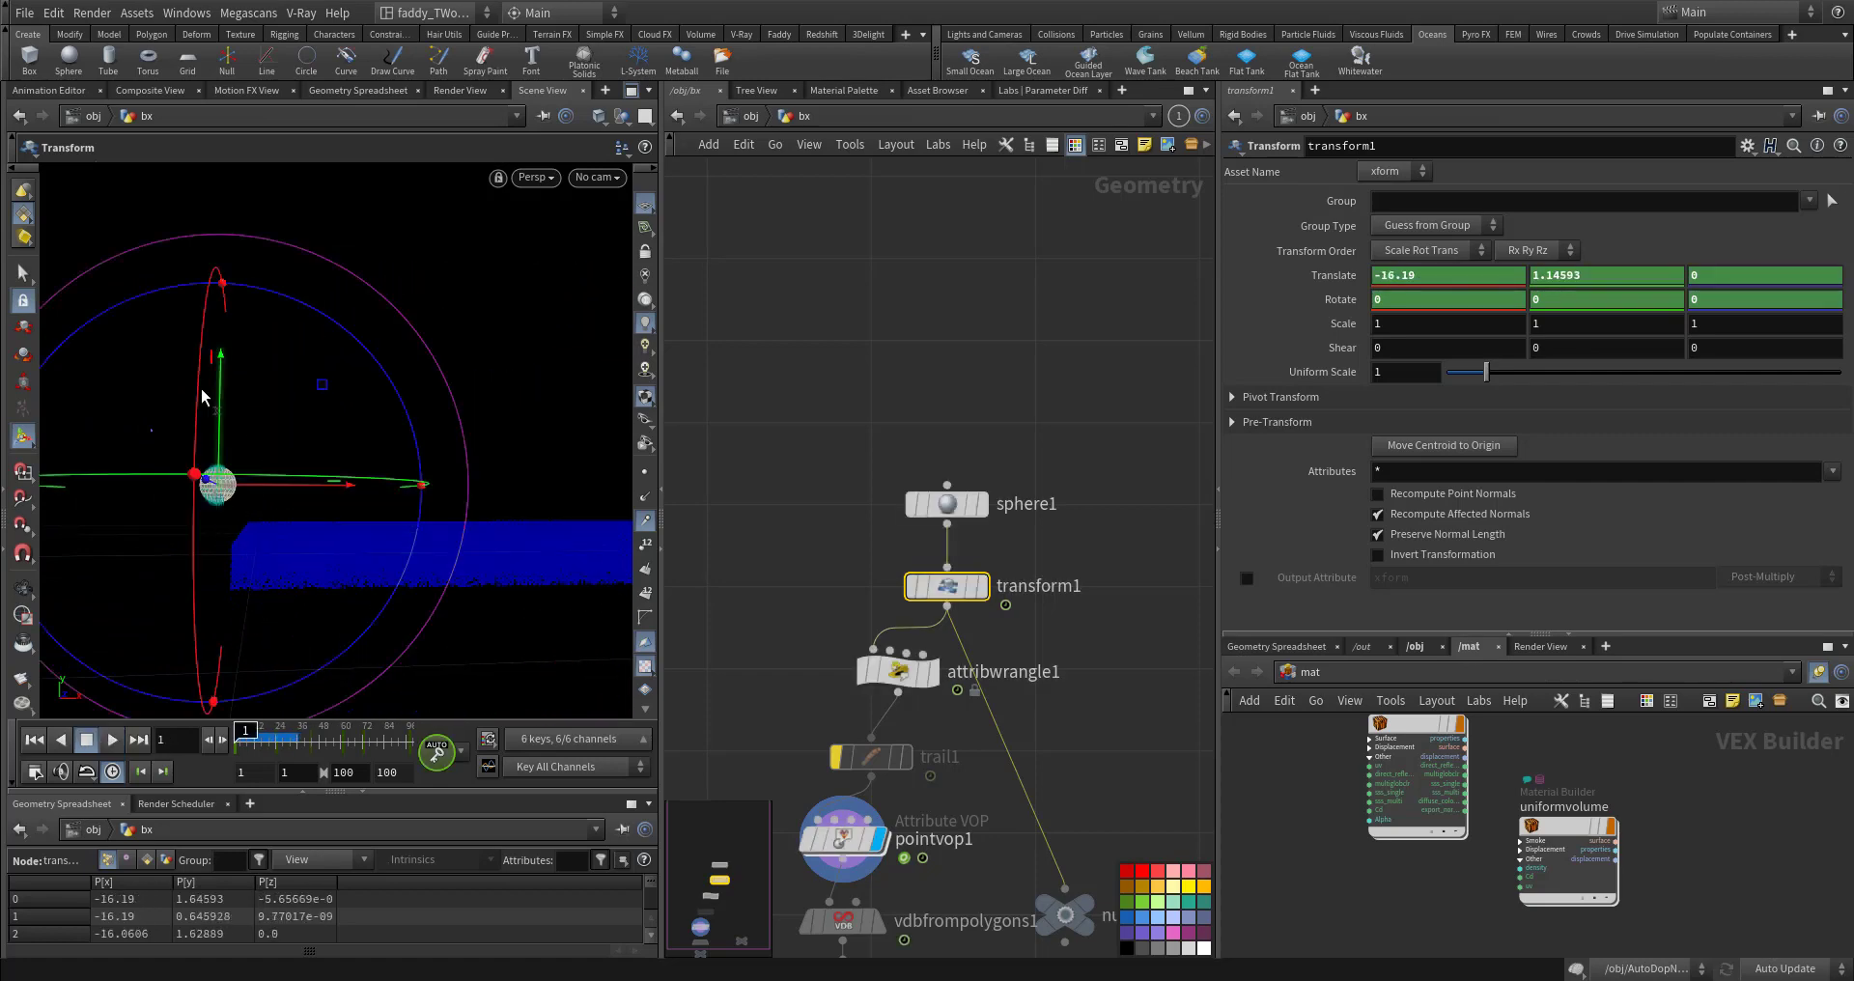
Step: Go back to the AutoDopNetwork, select volumesource1 and replay the FLIP simulation with the repositioned sphere
middle_click_drag(1001, 731, 979, 411)
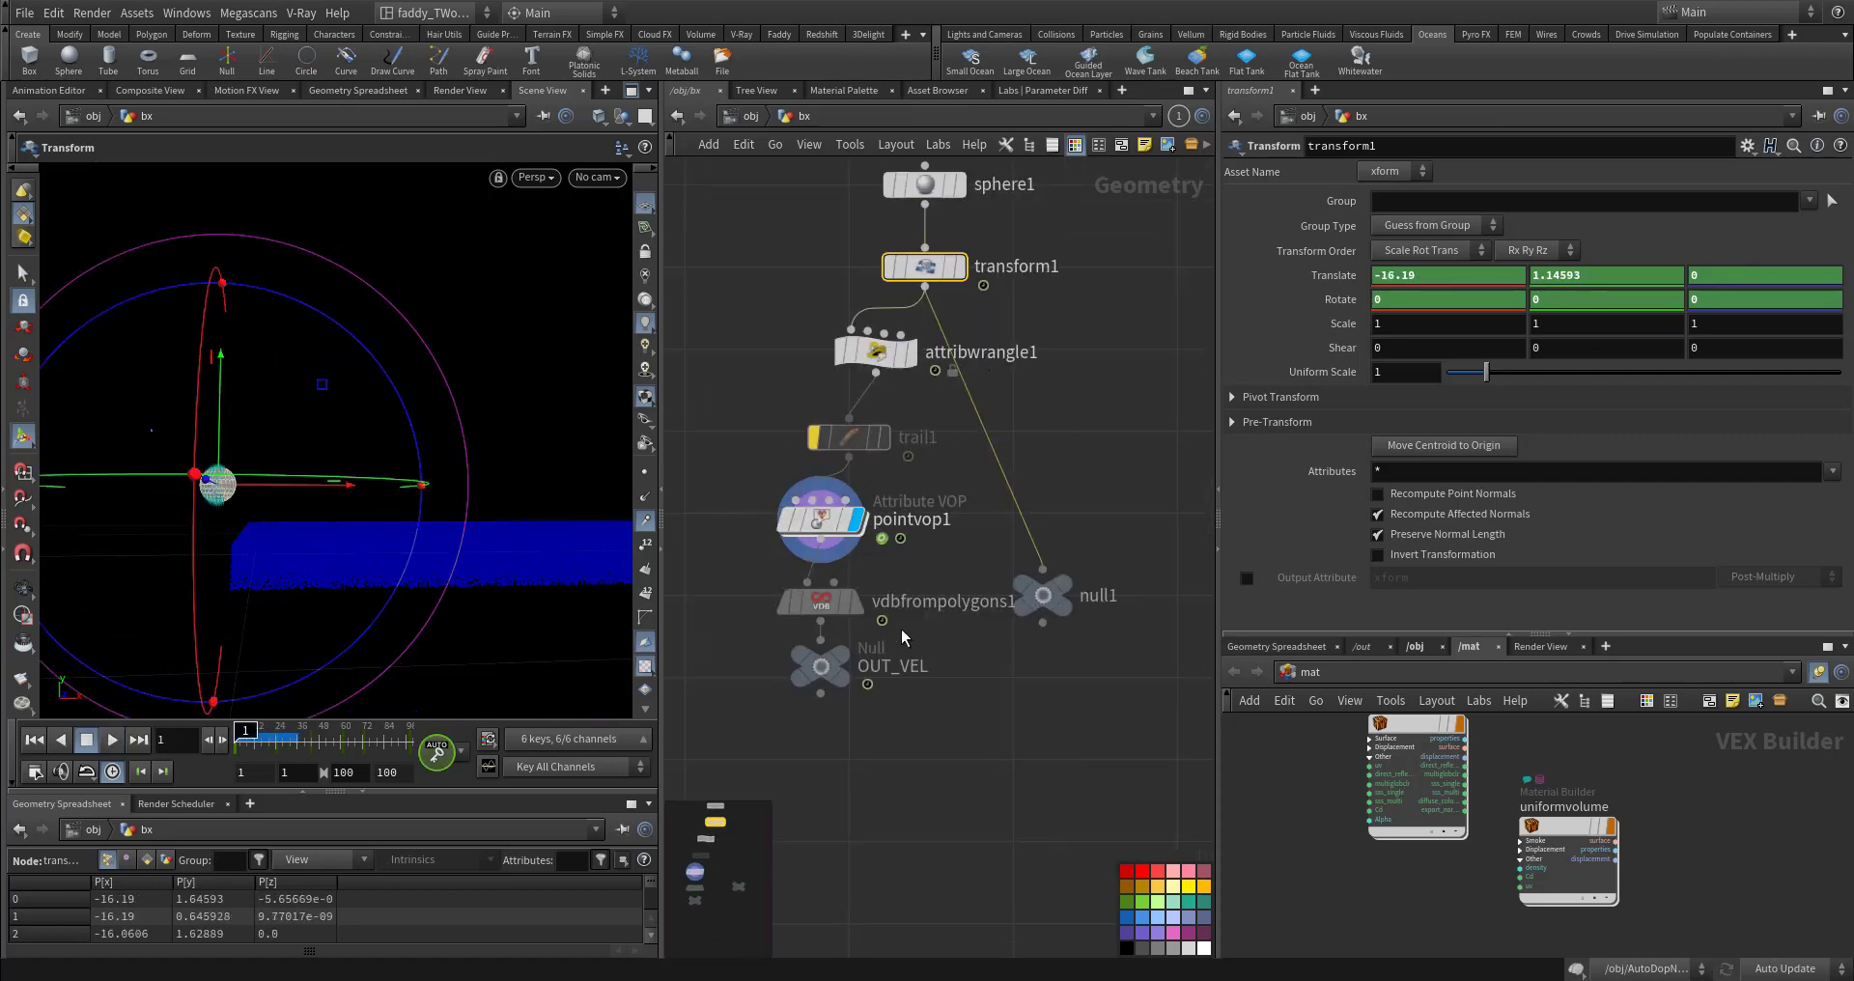
key("2")
left_click_drag(587, 588, 479, 563, "alt")
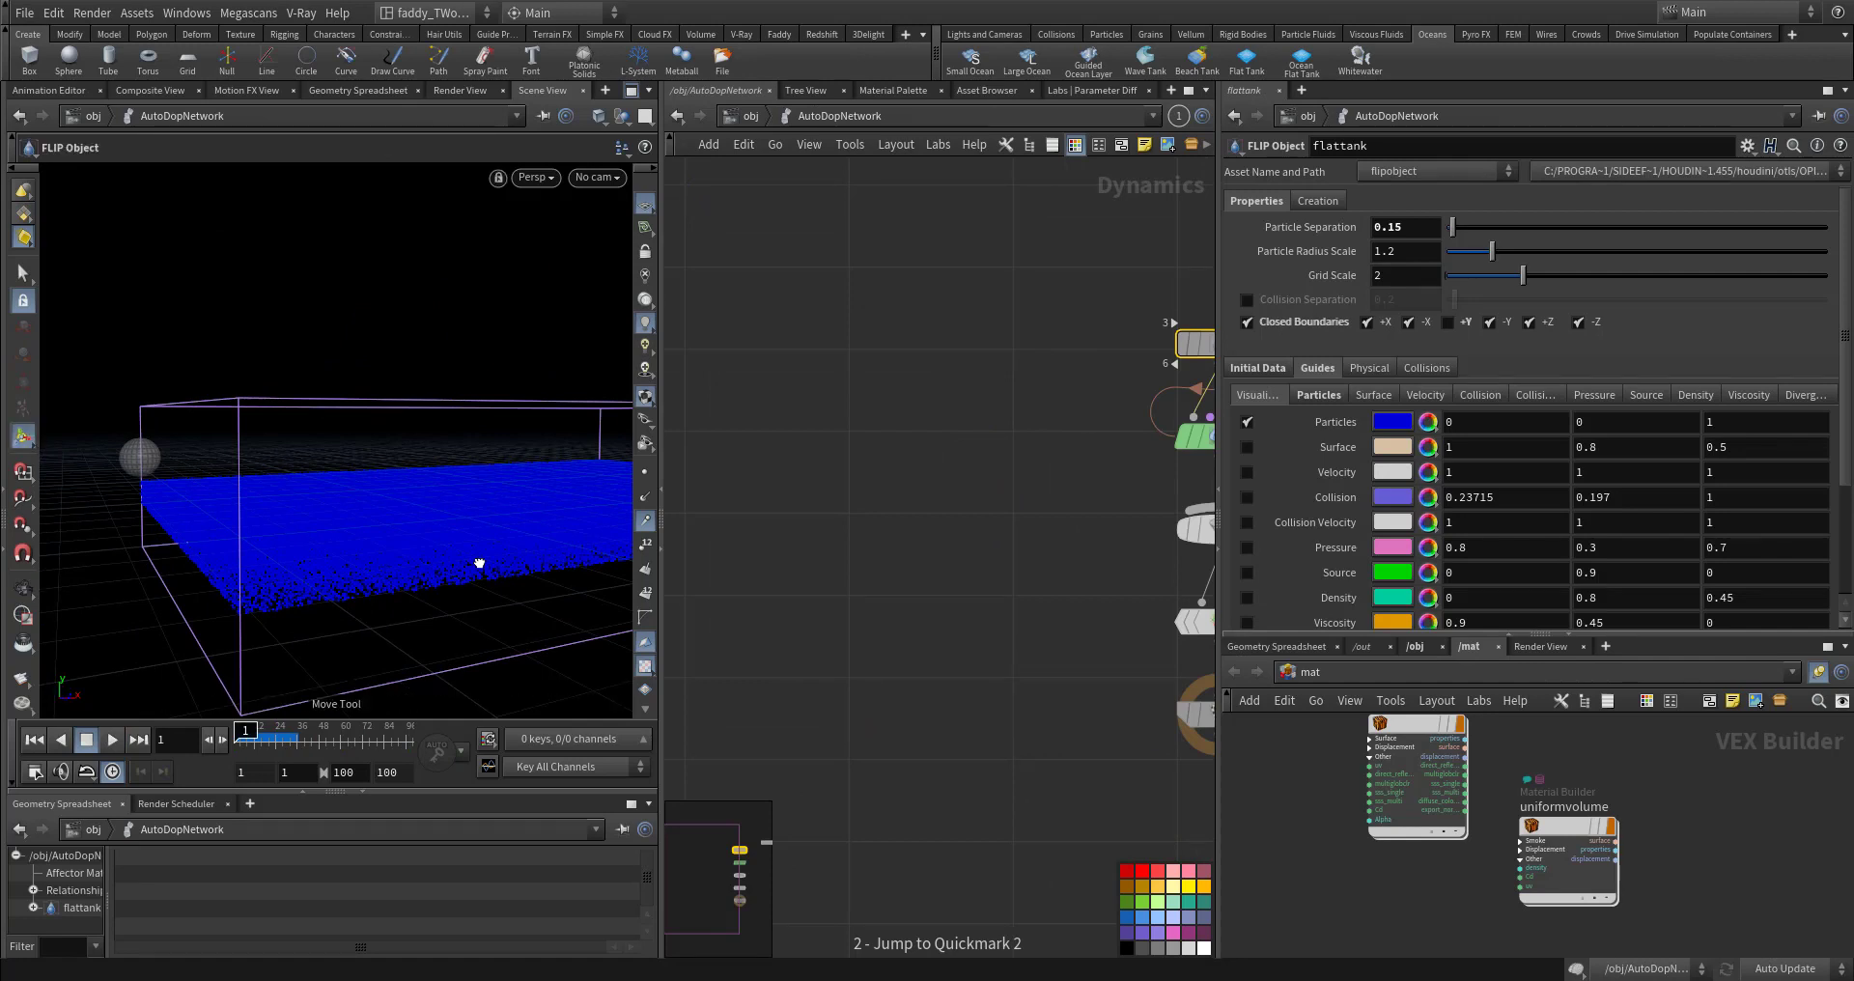
key("h")
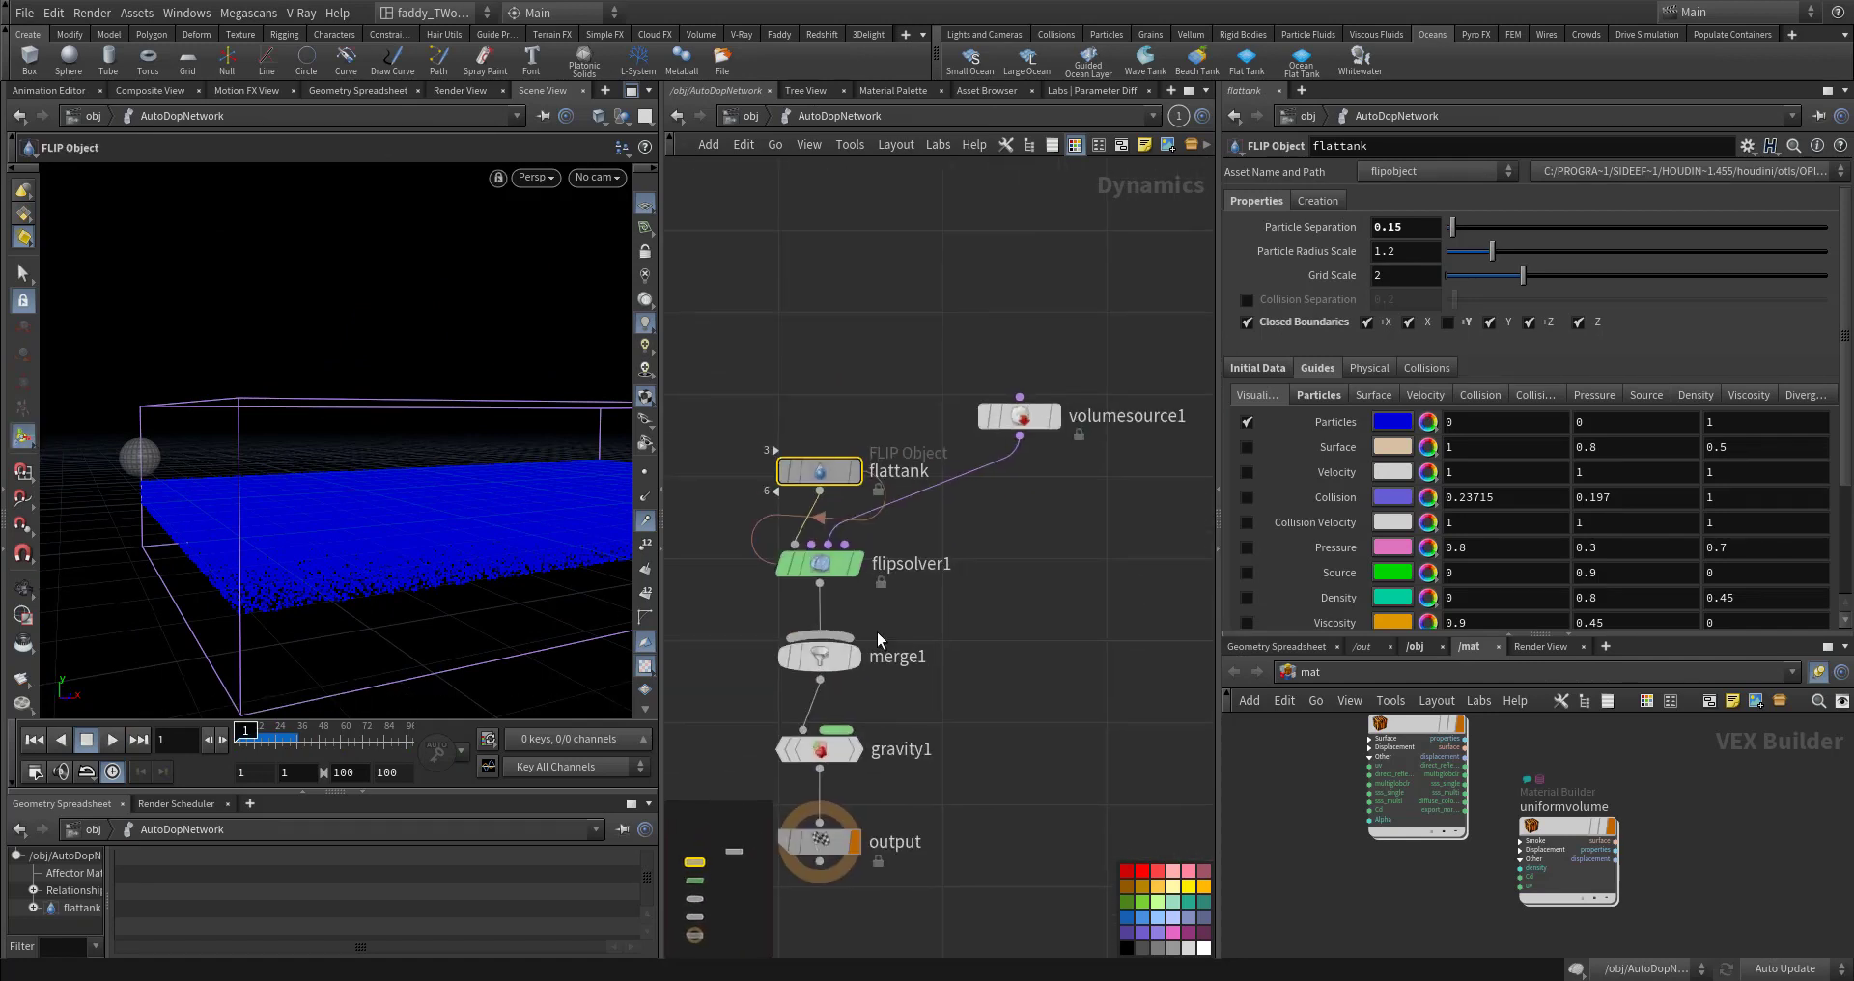
left_click(1009, 415)
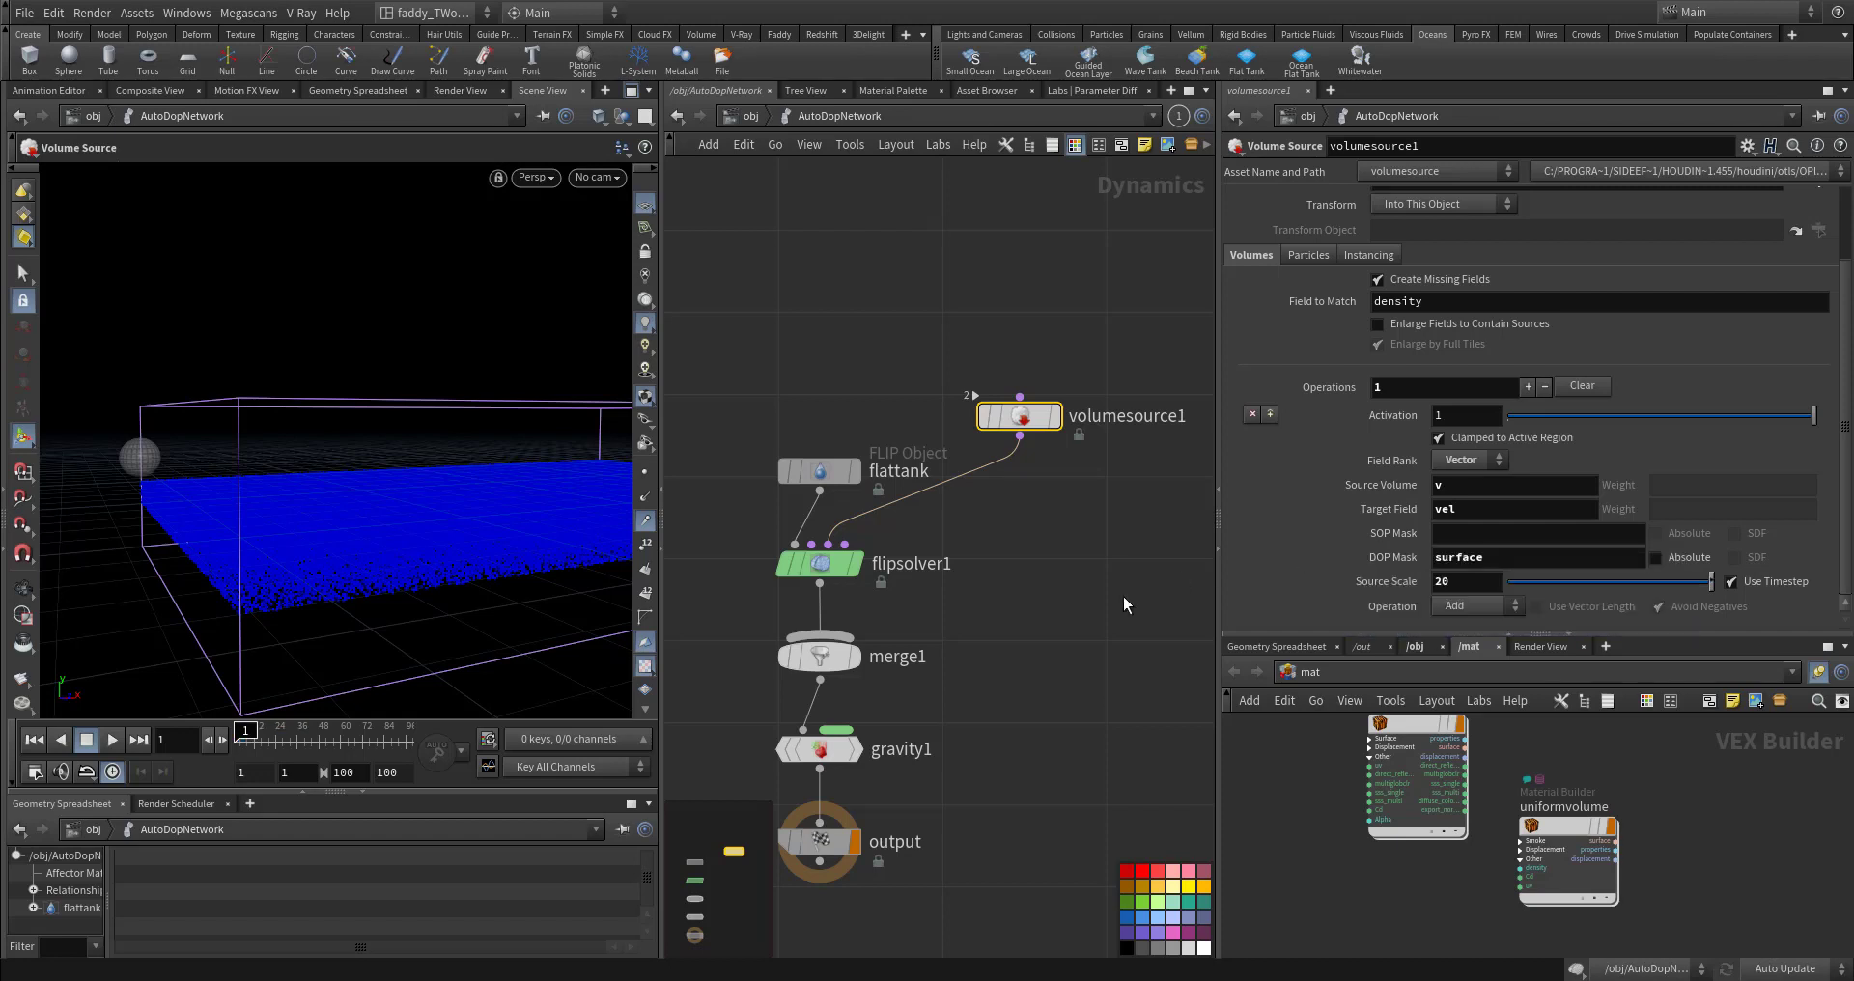
left_click(1064, 623)
key("Up")
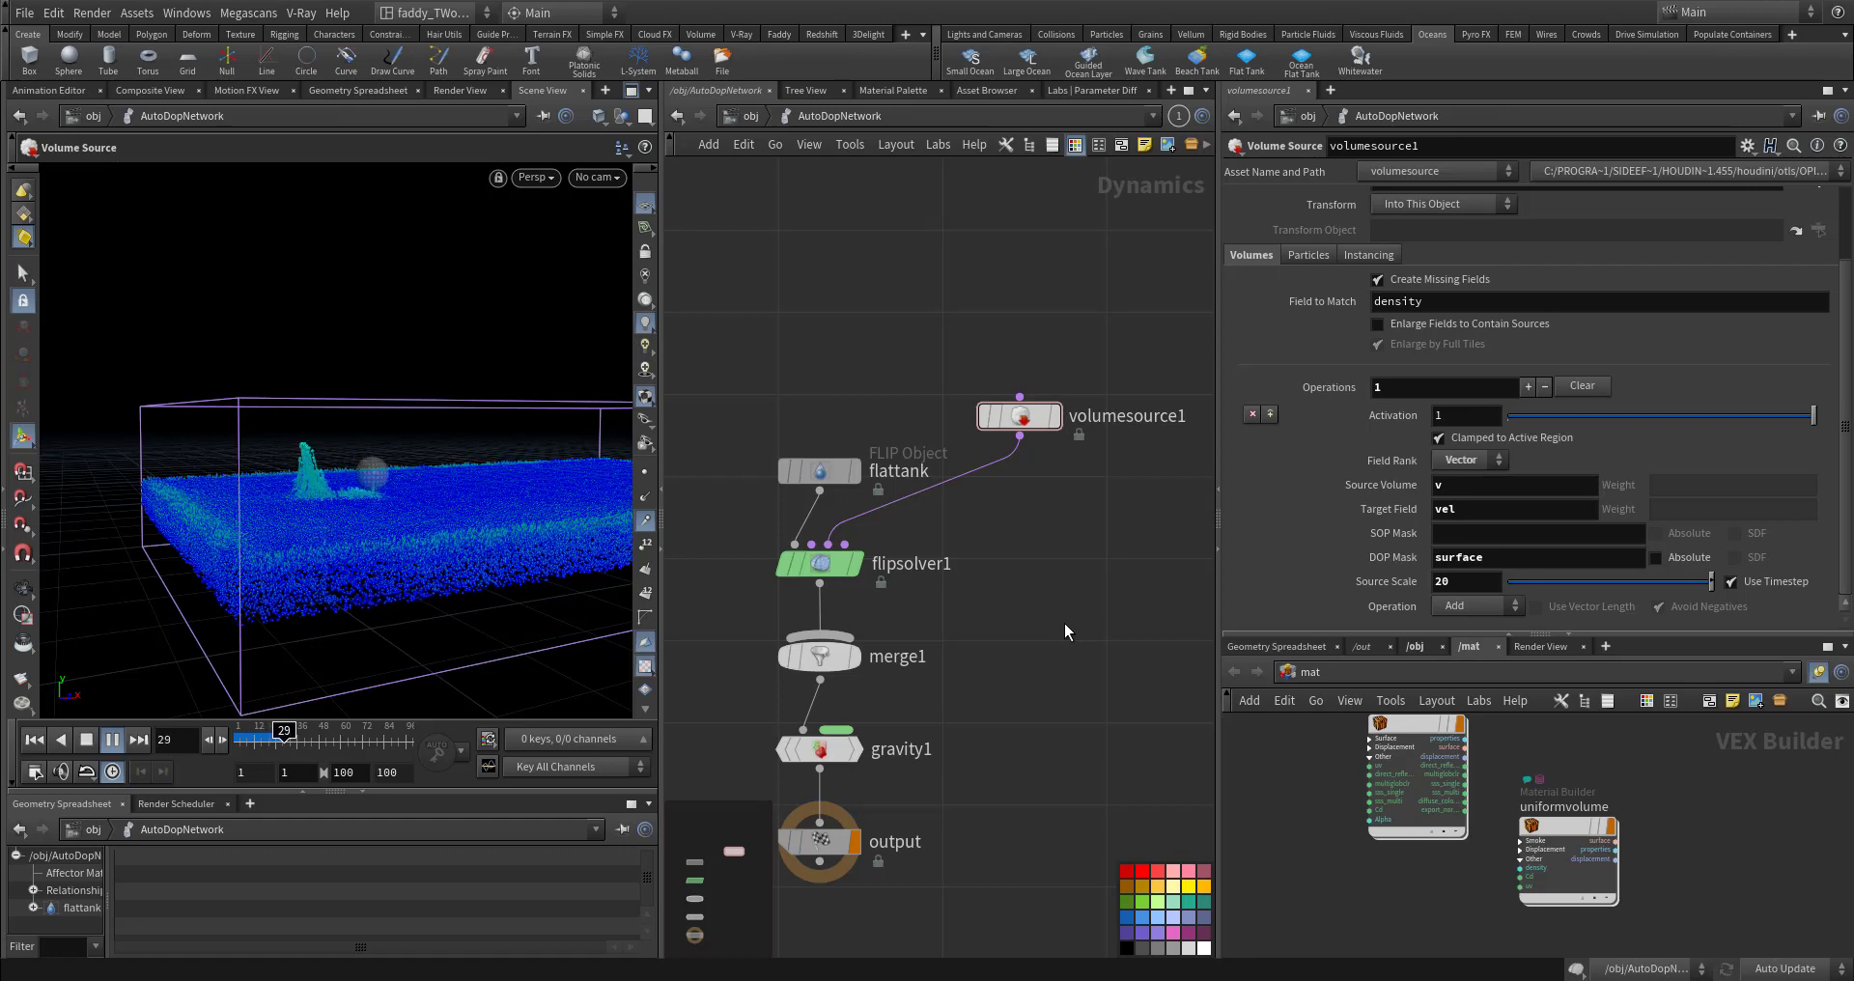
key("Up")
key("ctrl+Up")
Step: Set volumesource1's Source Scale to 15 and replay the simulation
left_click_drag(1458, 581, 1307, 565)
key("Up")
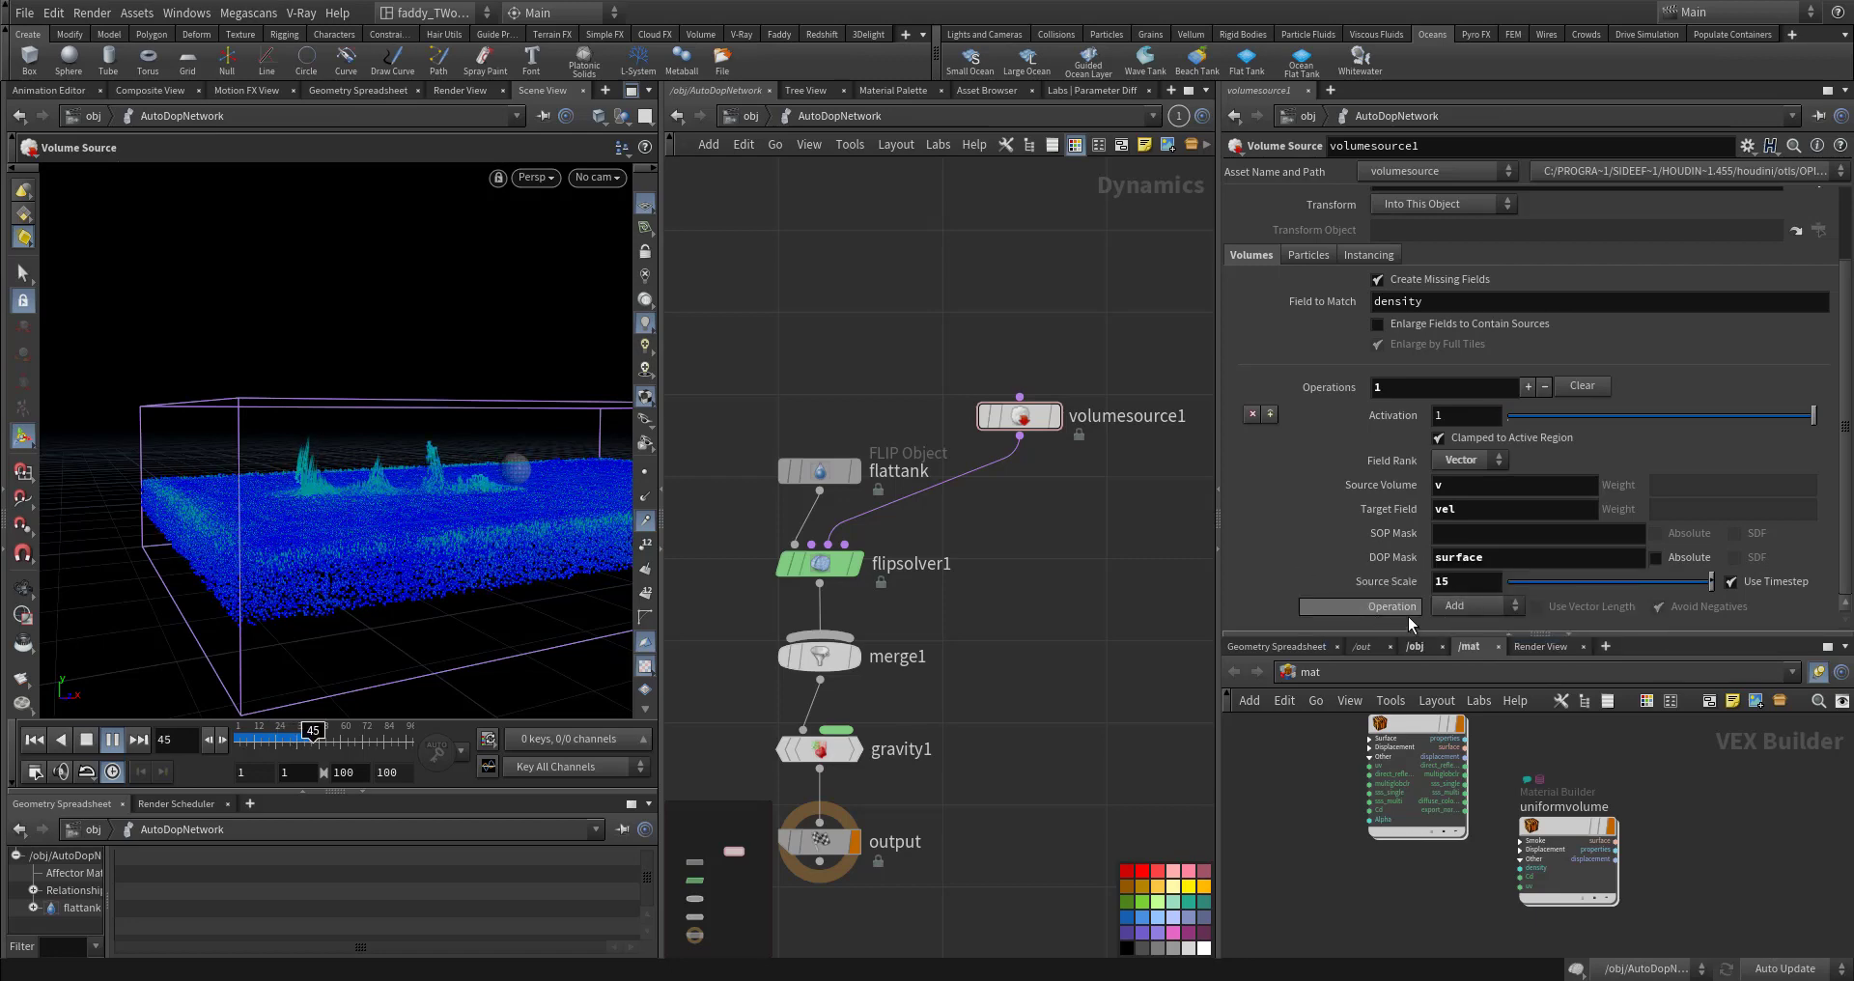
key("ctrl+Up")
Step: Change the velocity operation to Pull with Acceleration Strength 2 and Deceleration Strength 2, and replay the simulation
left_click(1454, 609)
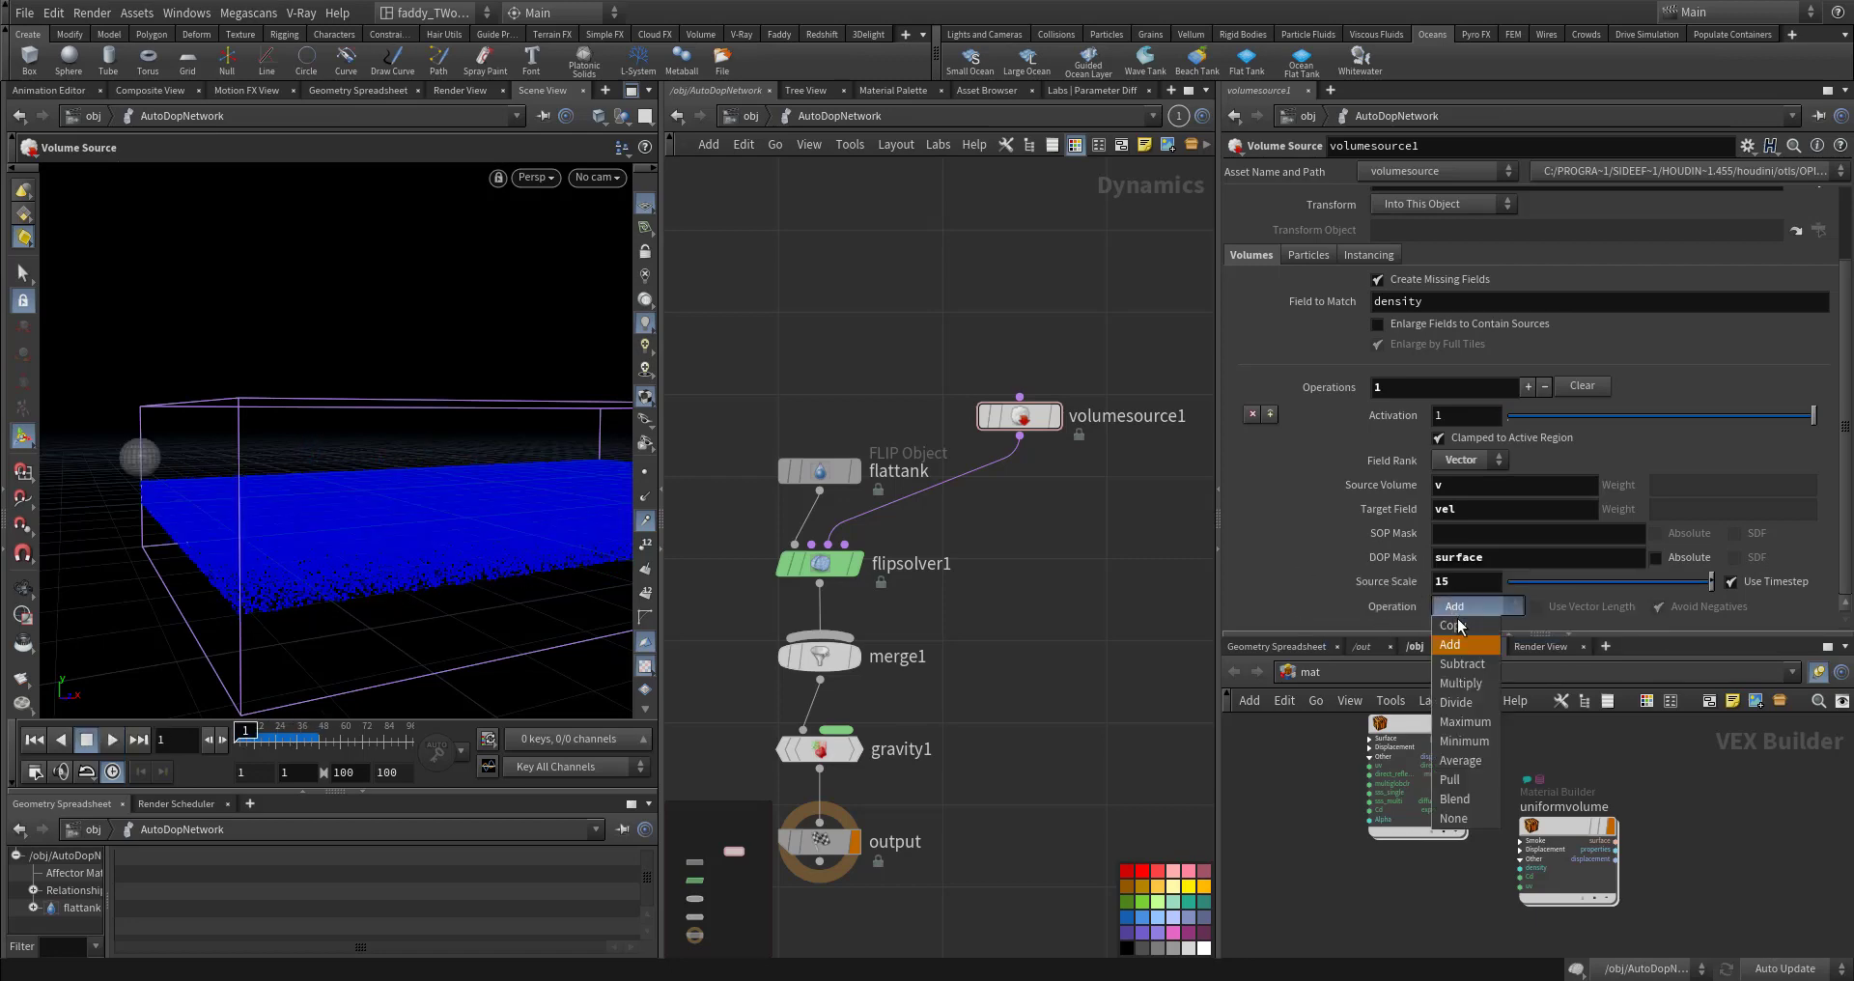
left_click(1470, 780)
scroll(1299, 554, "down", 2)
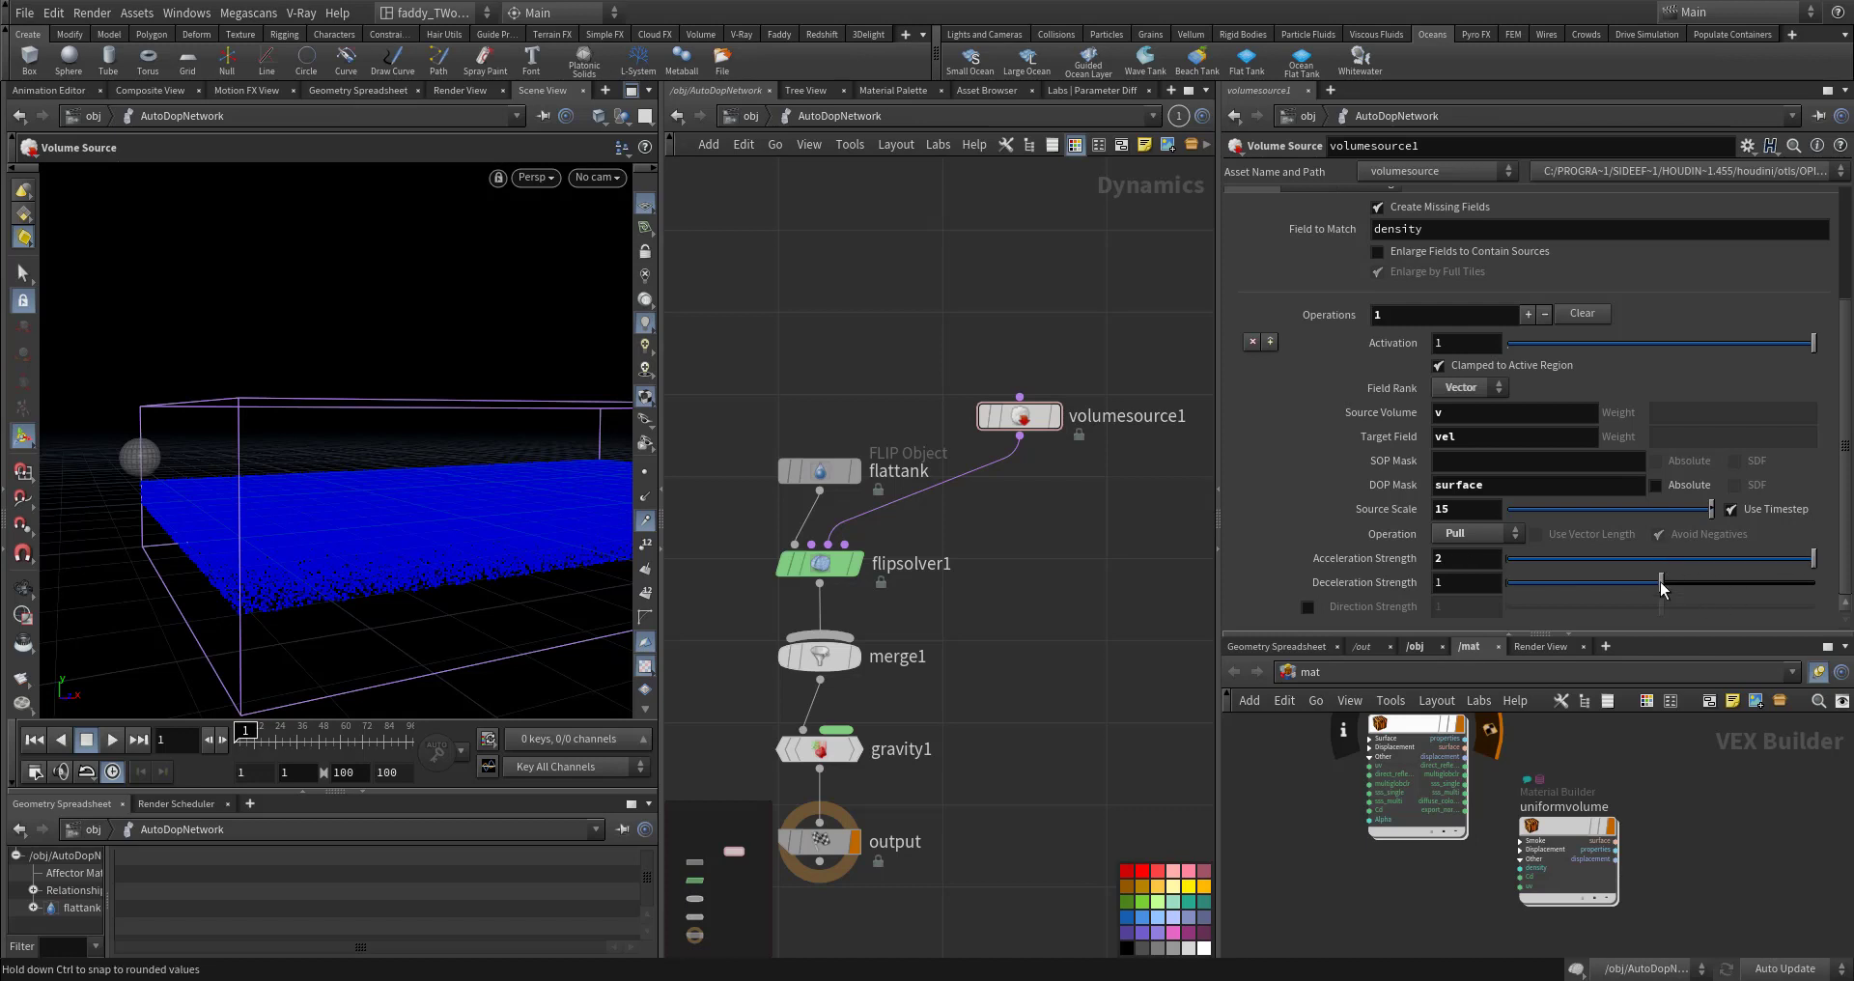
left_click_drag(1757, 582, 1815, 582)
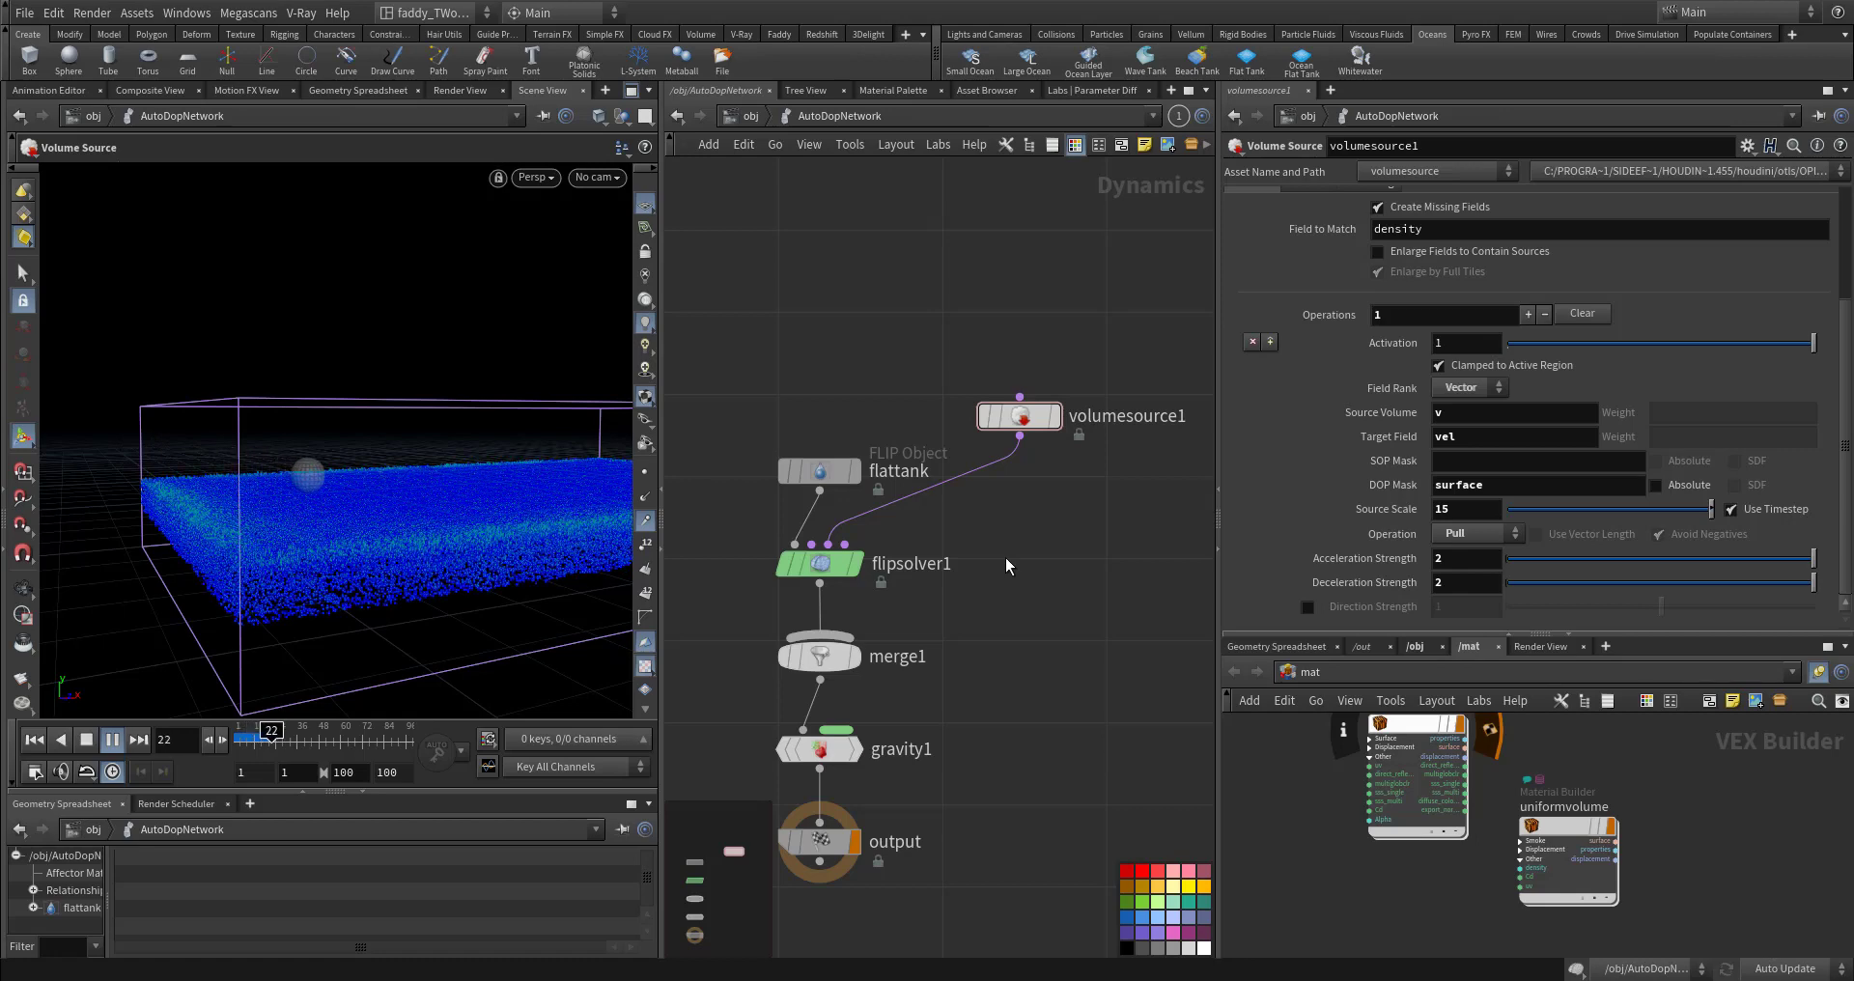
key("Up")
key("ctrl+Up")
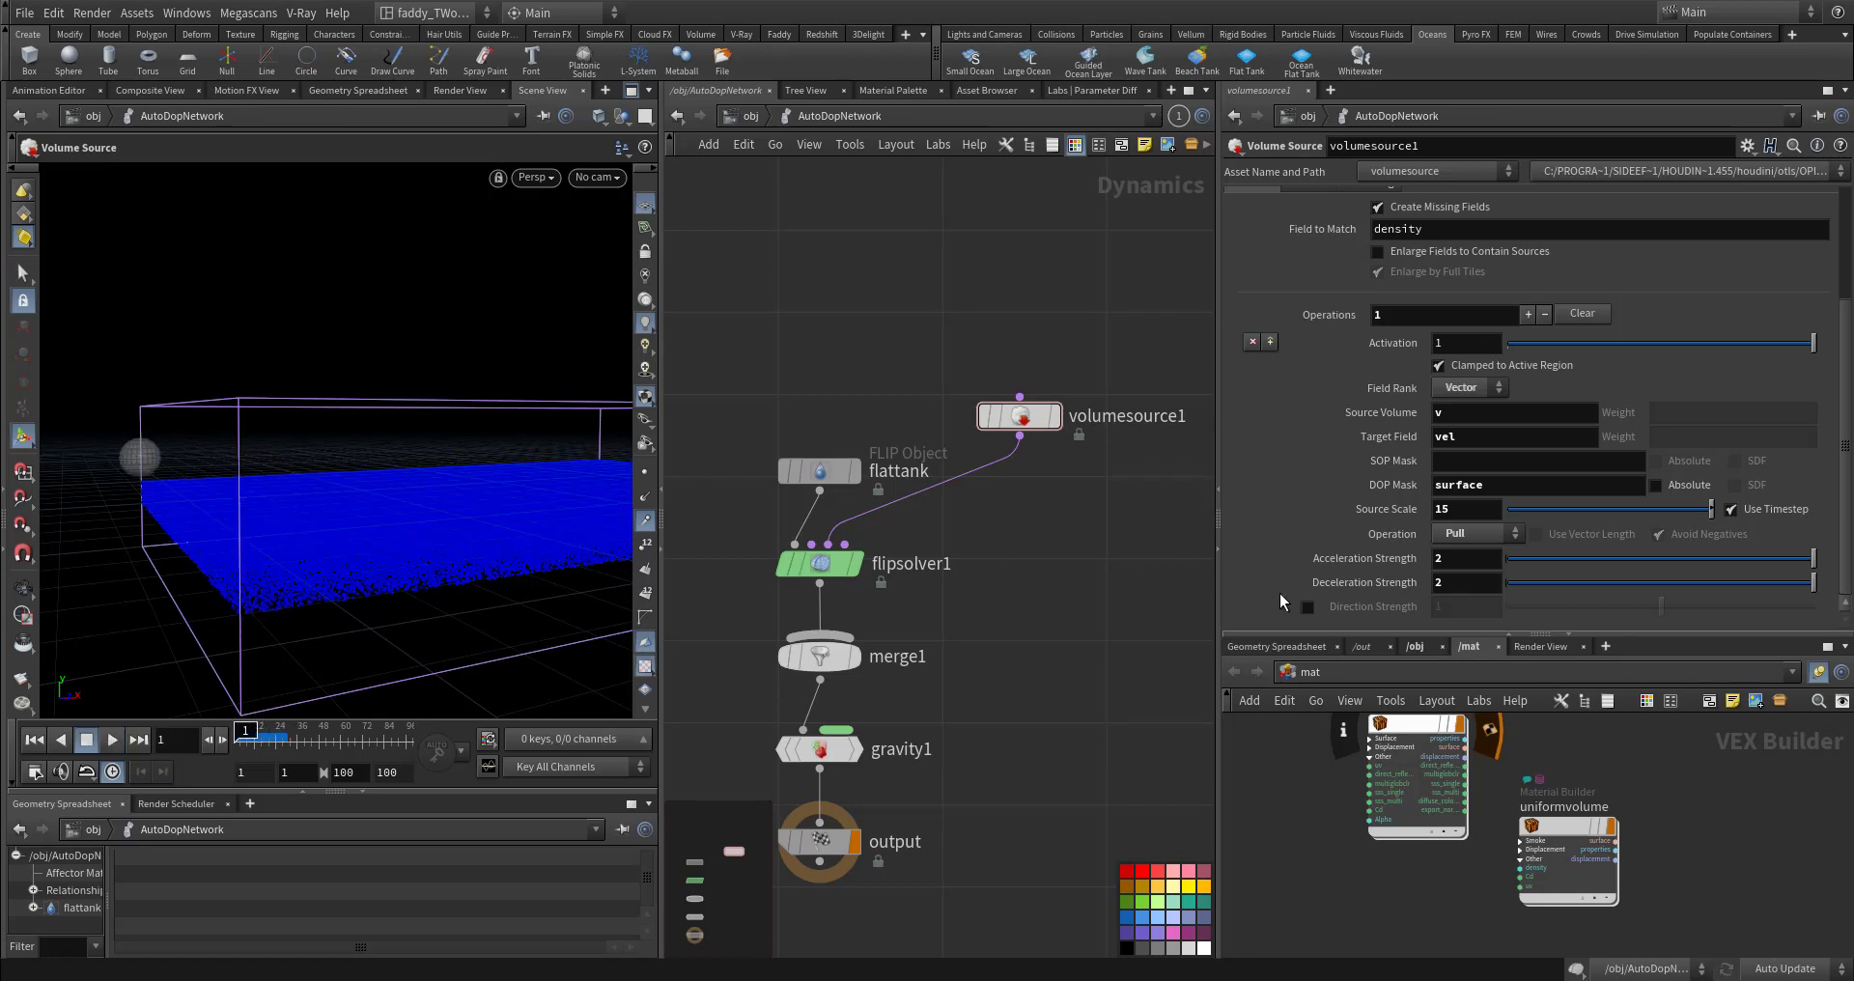
Step: Enable Direction Strength at 2, set Acceleration Strength to 15 and replay the simulation
left_click_drag(1673, 612, 1814, 607)
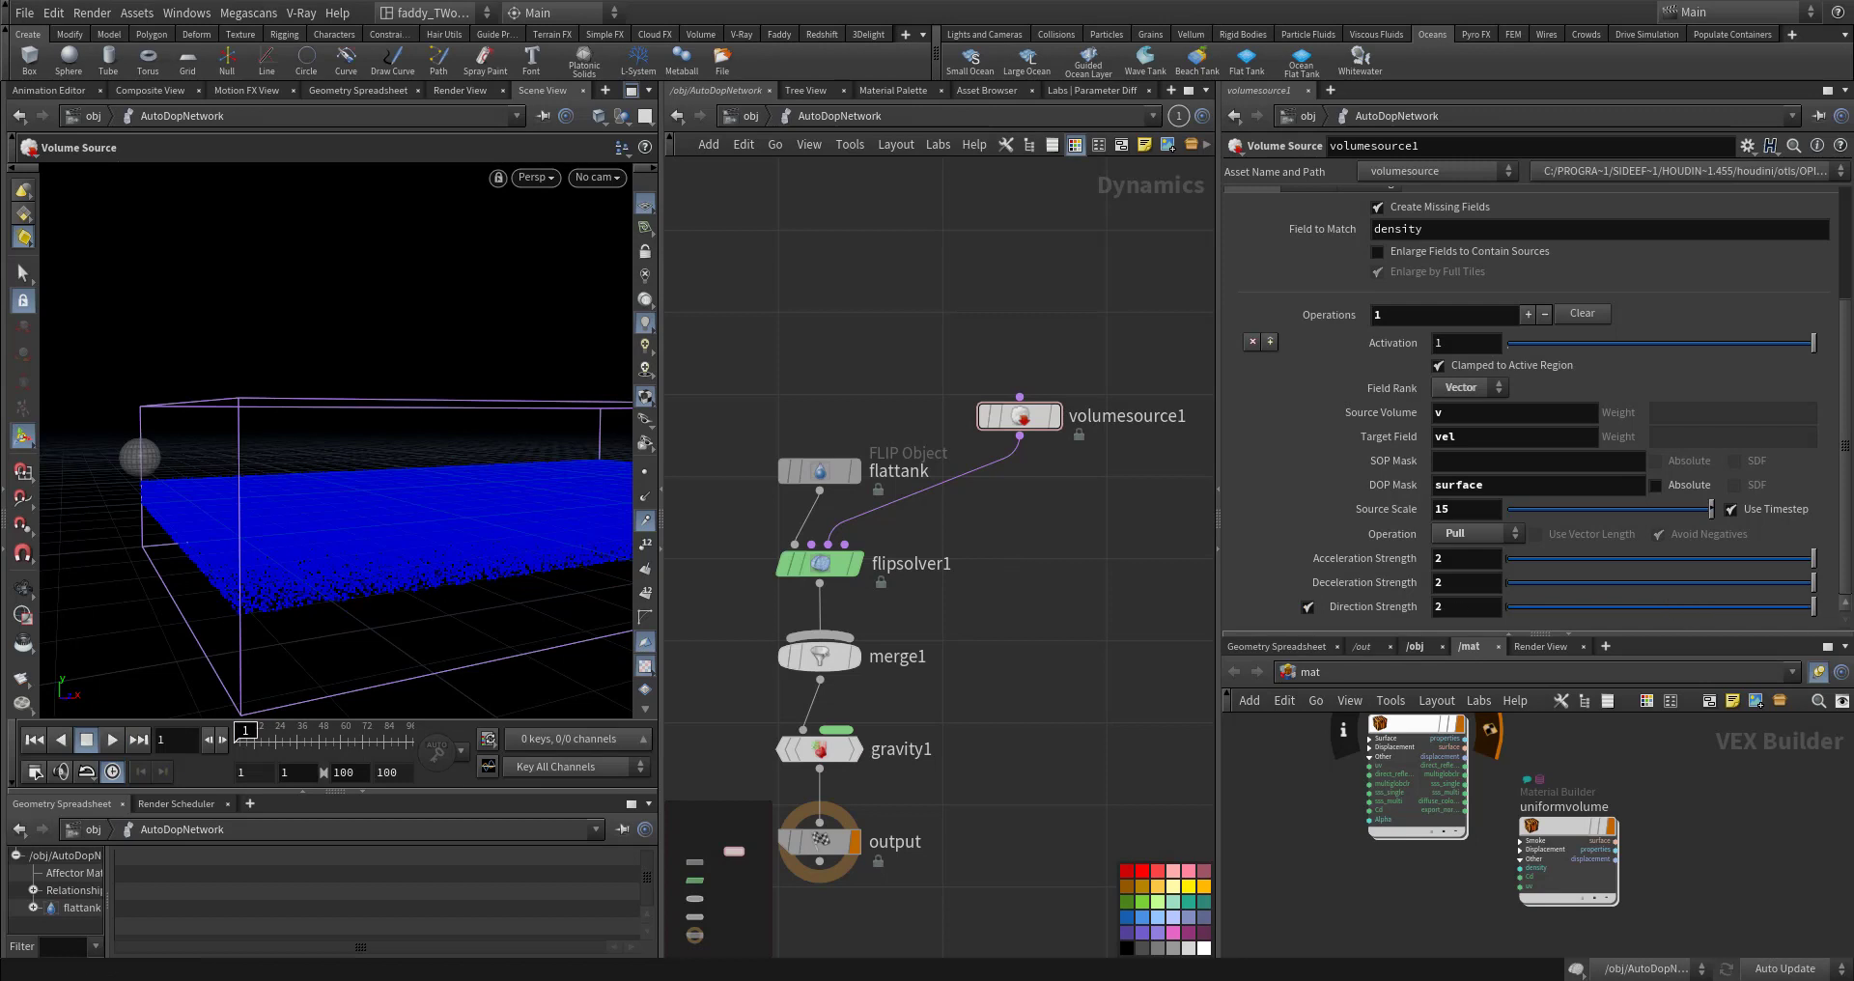
left_click(1445, 566)
type("15")
key("Return")
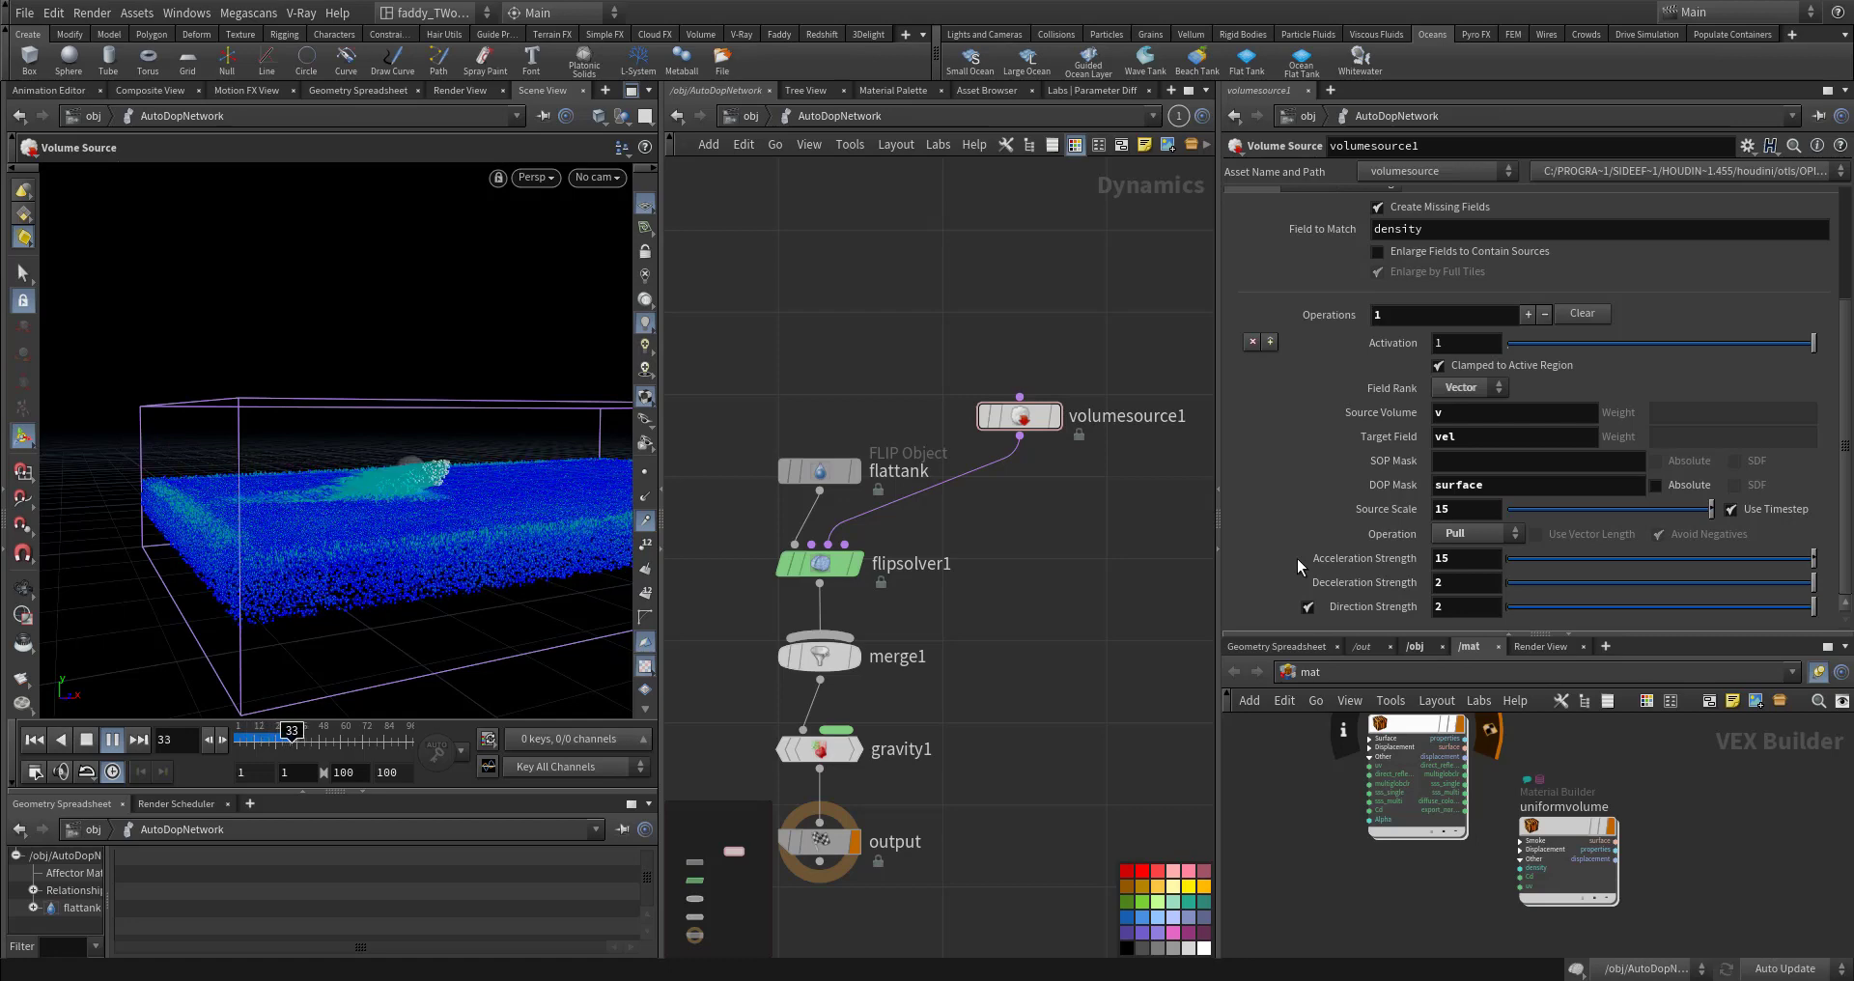
key("Up")
key("ctrl+Up")
Step: Set the Acceleration Strength to 10 and replay the simulation from the first frame
left_click_drag(1463, 558, 1314, 547)
type("1")
key("Return")
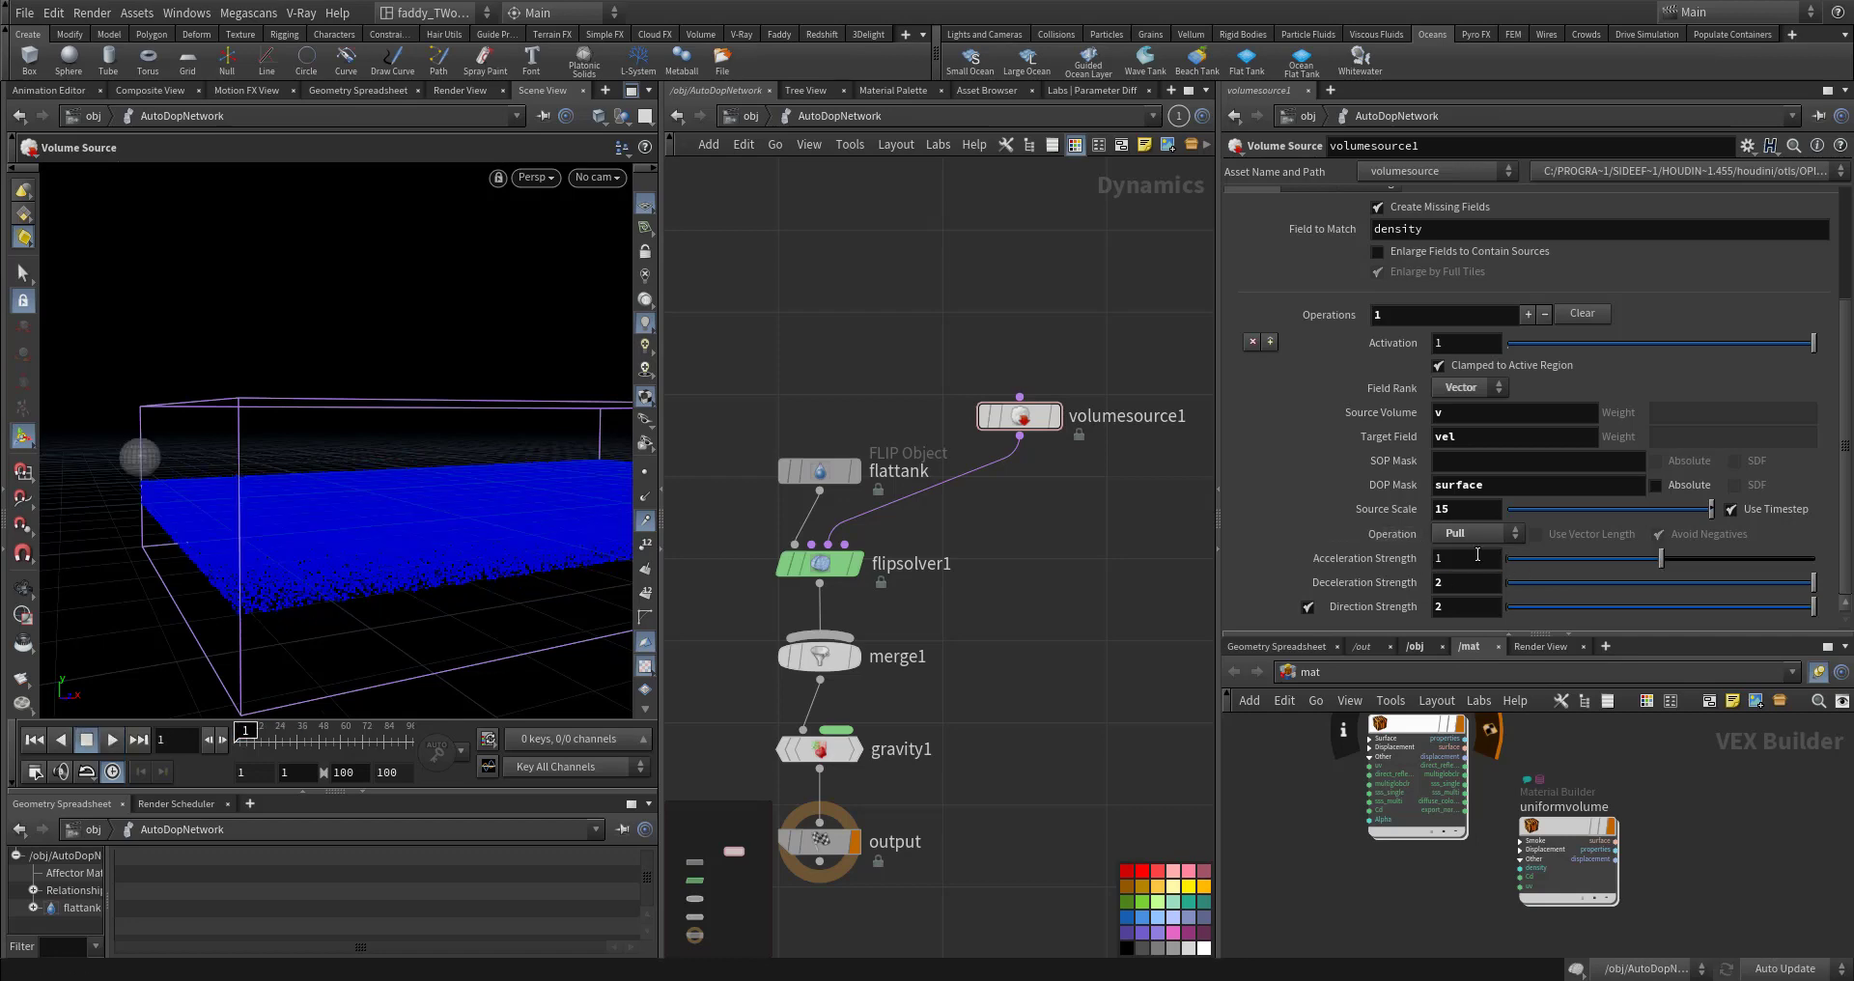
type("10")
key("Return")
key("Up")
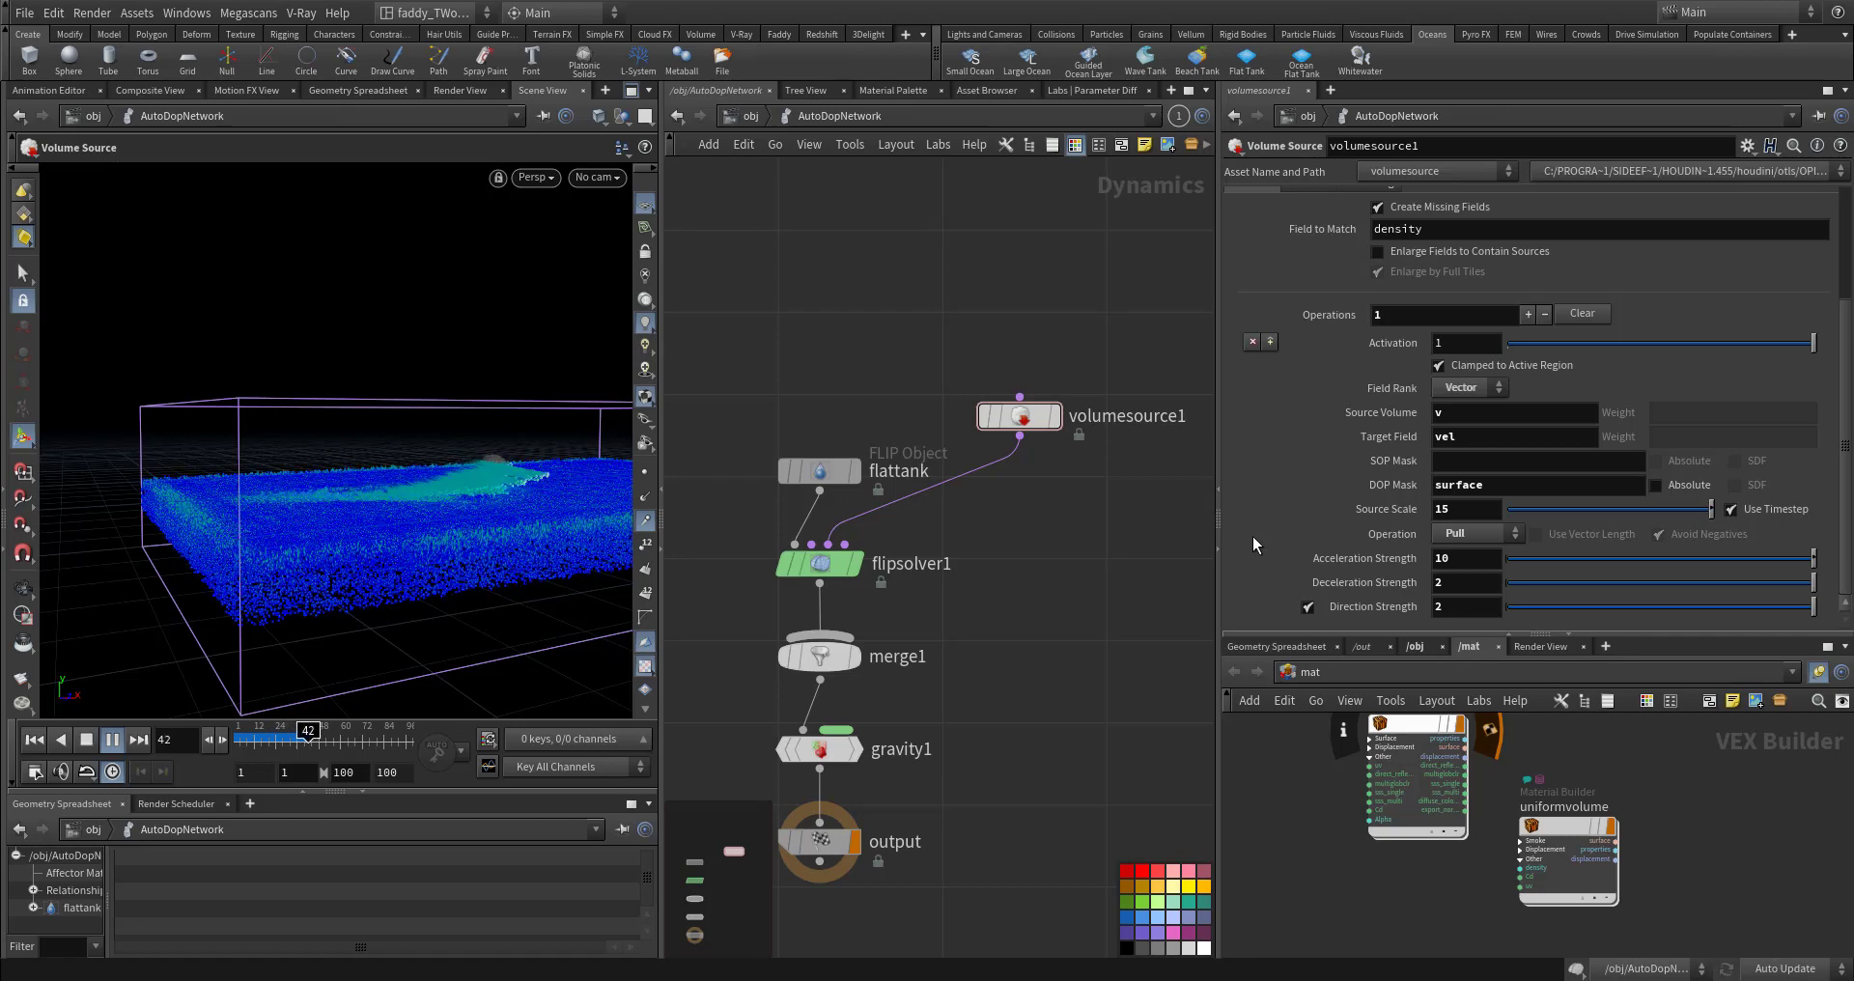
Step: Pause the playback, turn off point display in the viewport and continue the simulation to inspect the splash from above
key("Up")
left_click(648, 526)
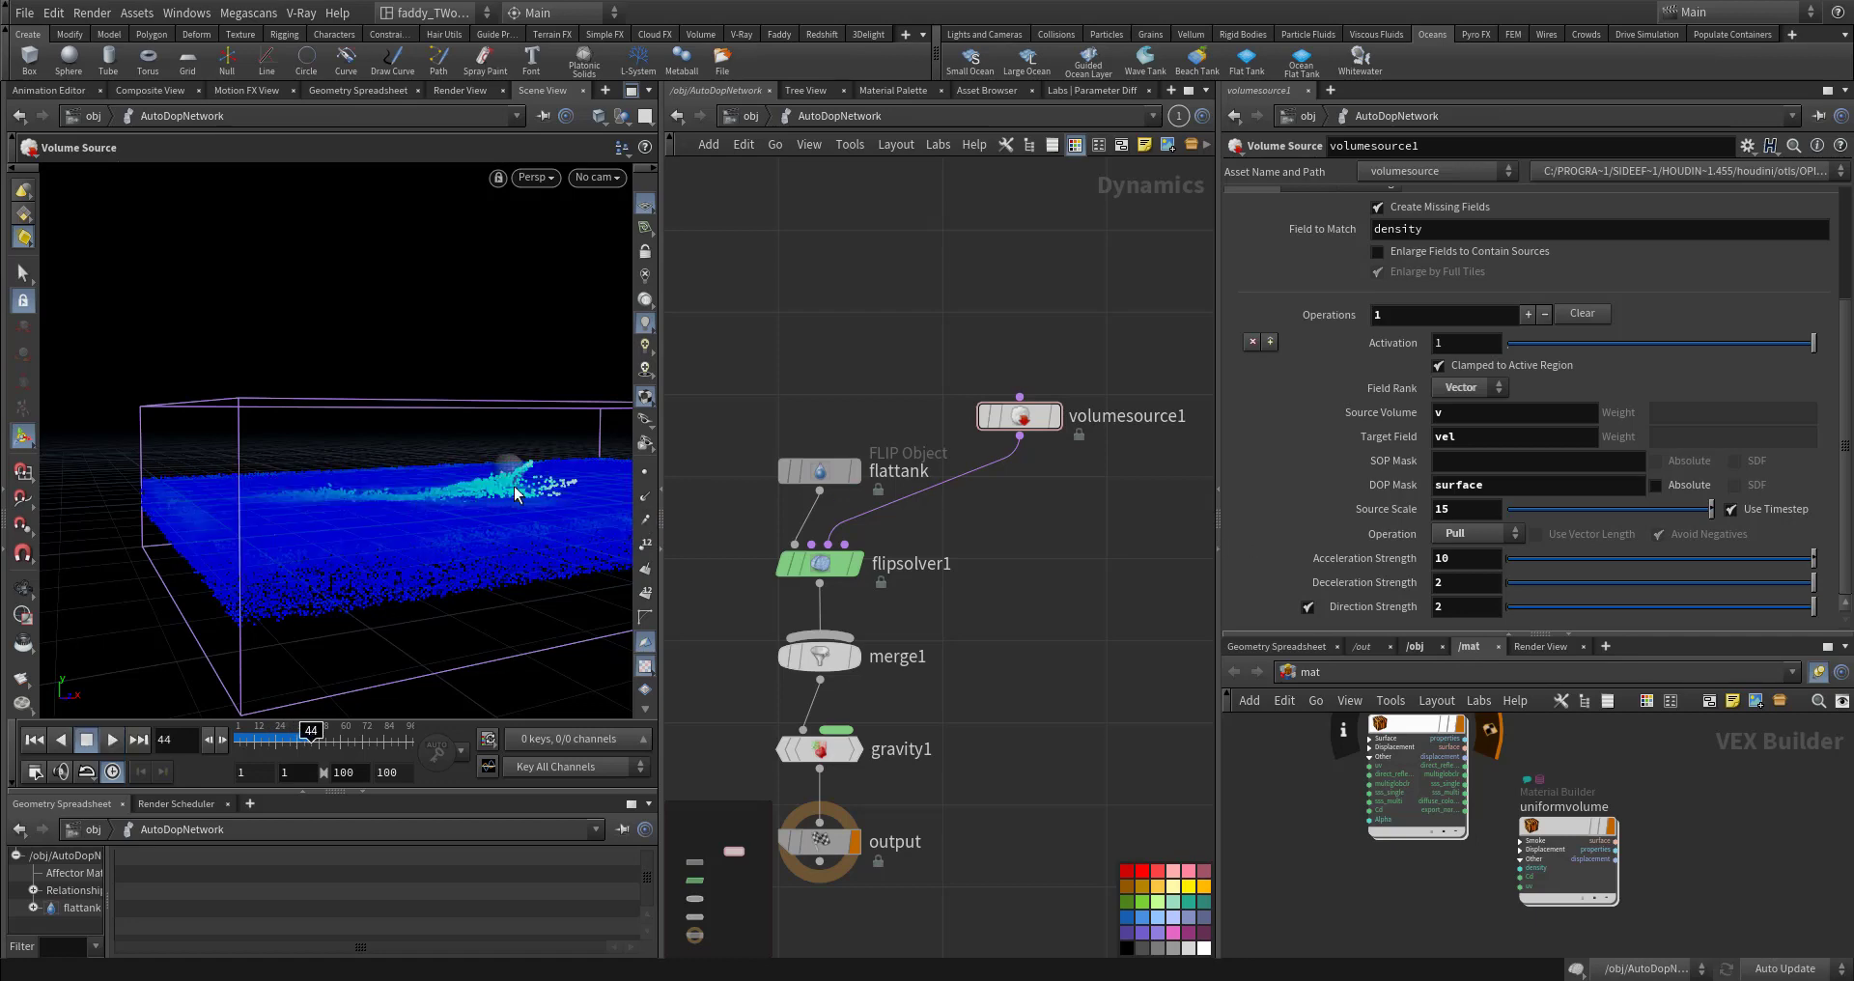
key("Escape")
left_click_drag(432, 489, 376, 576)
key("Up")
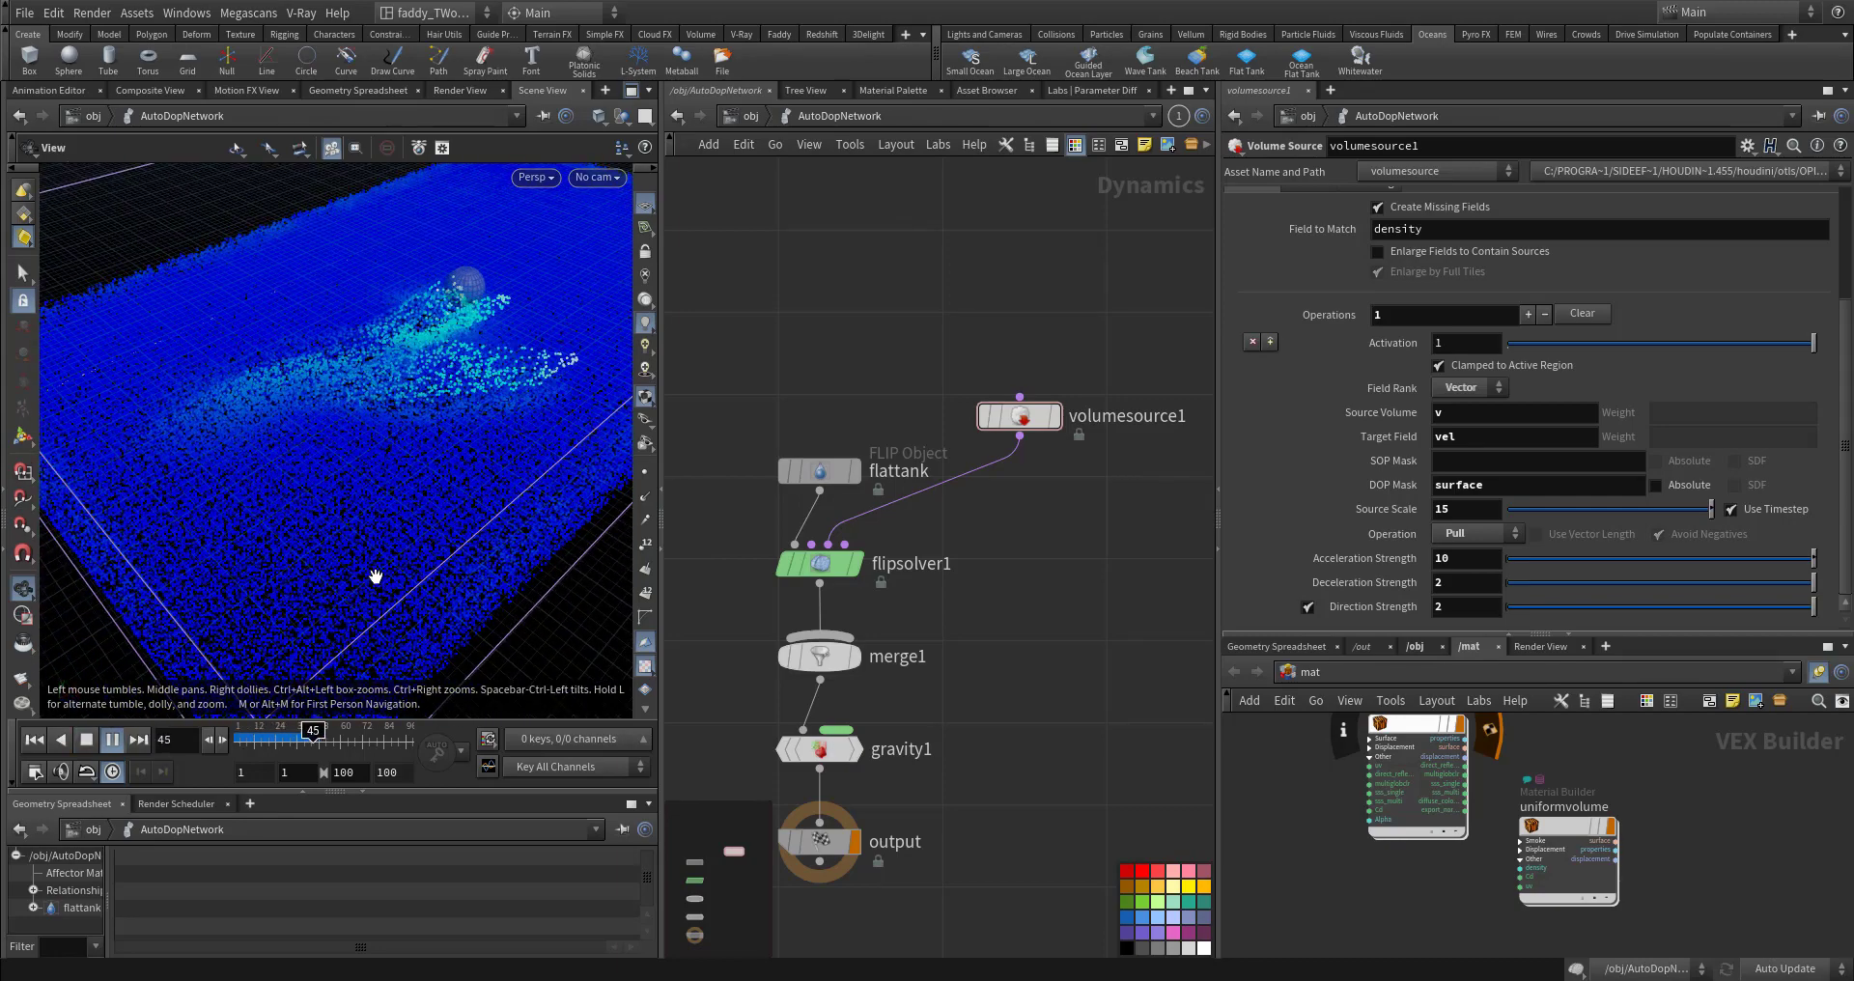
key("Up")
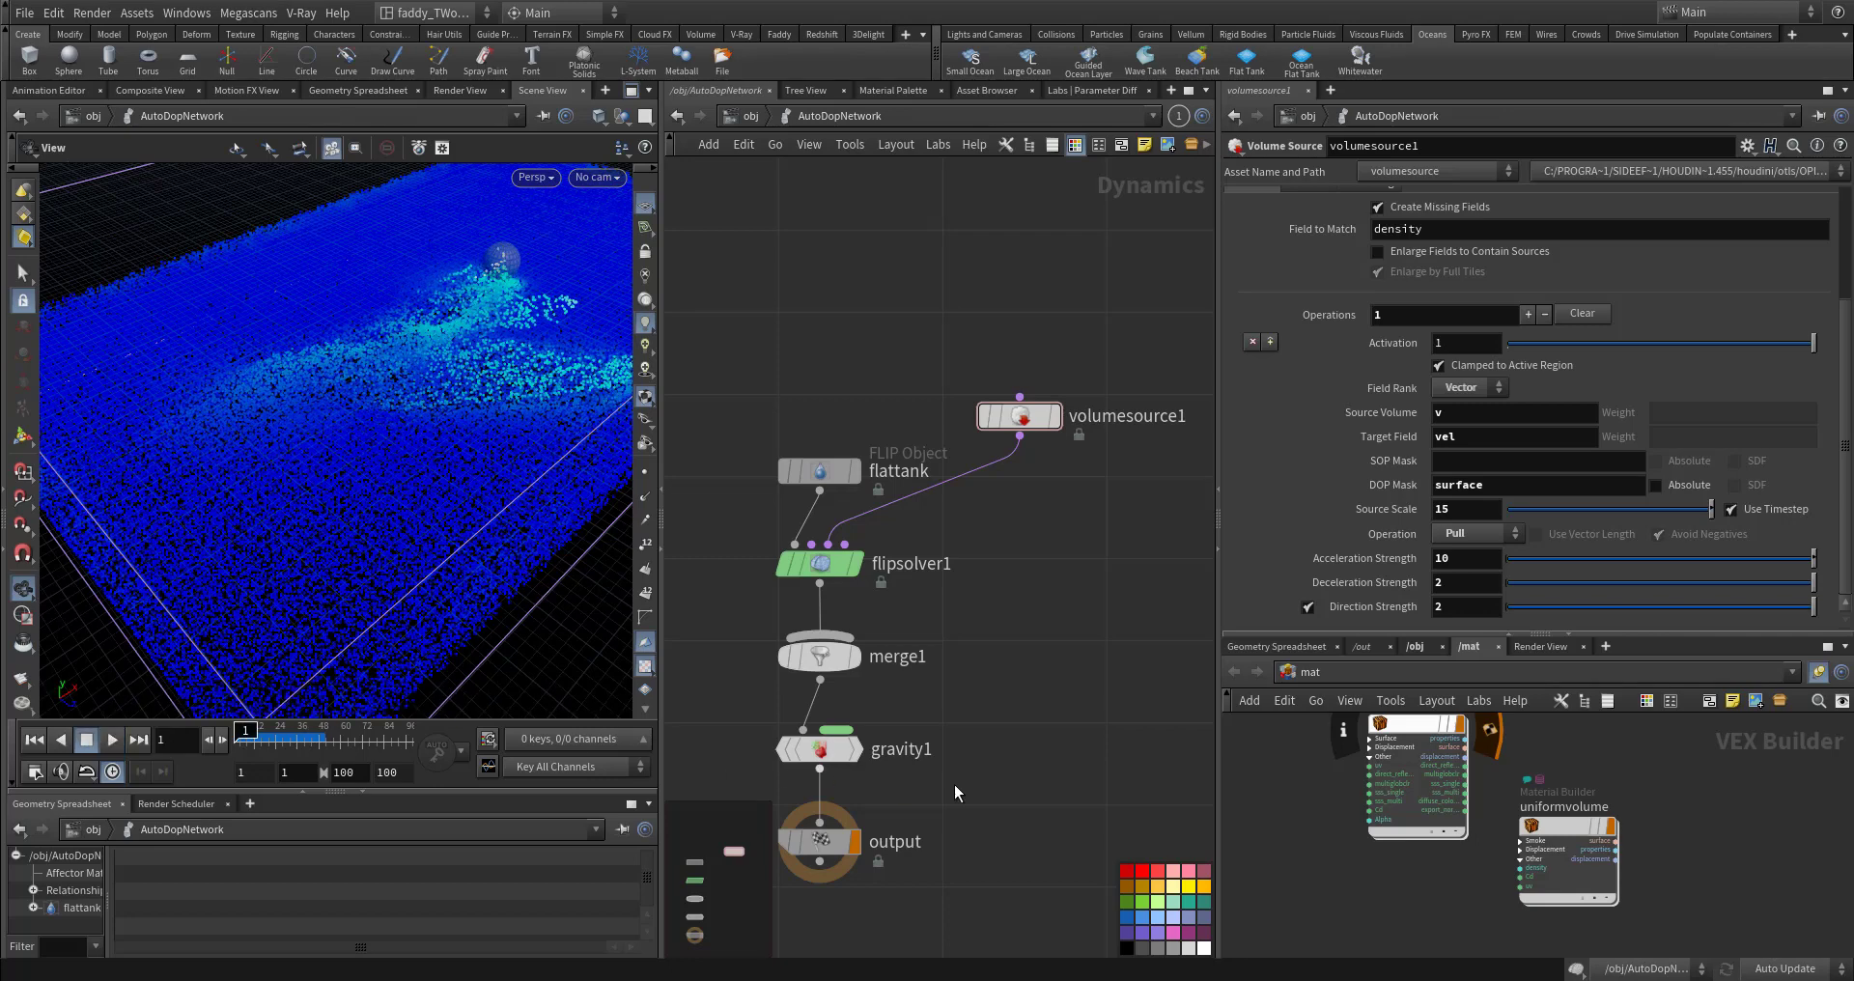
Step: Rewind, set the Acceleration Strength to 5 and replay the simulation
key("ctrl+Up")
left_click_drag(1432, 563, 1294, 559)
type("5")
key("Return")
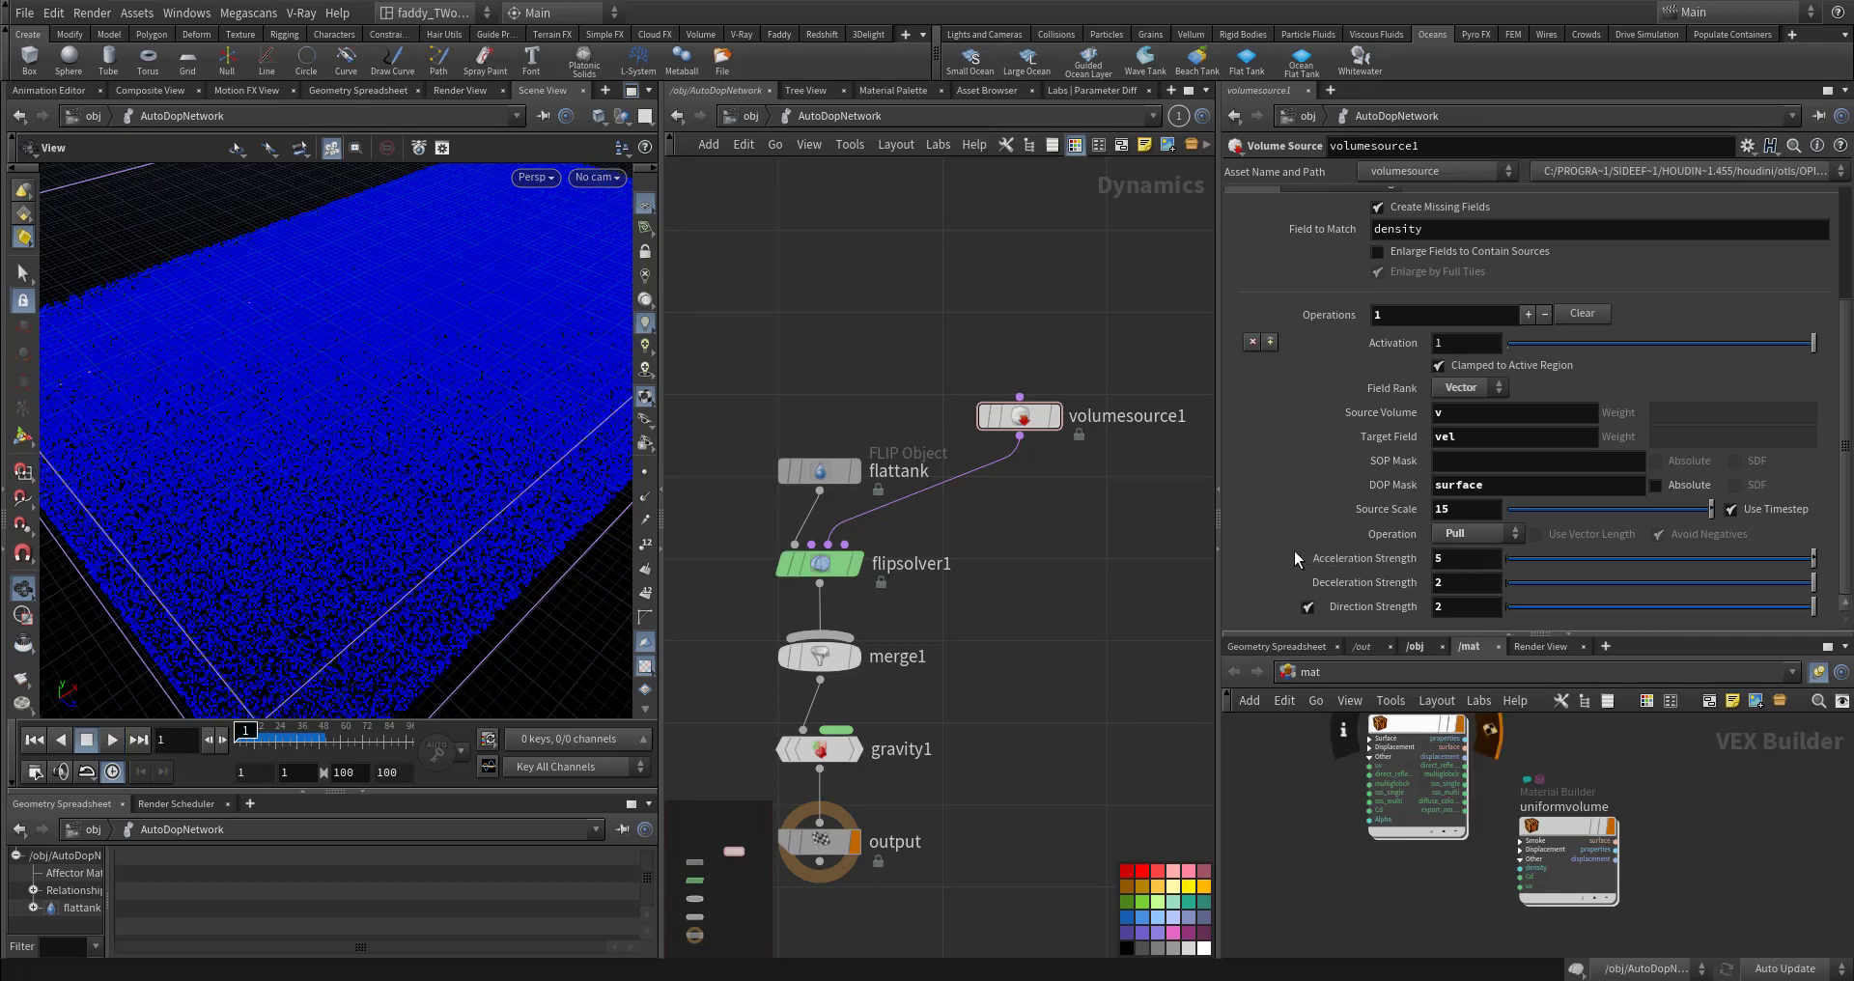
key("Up")
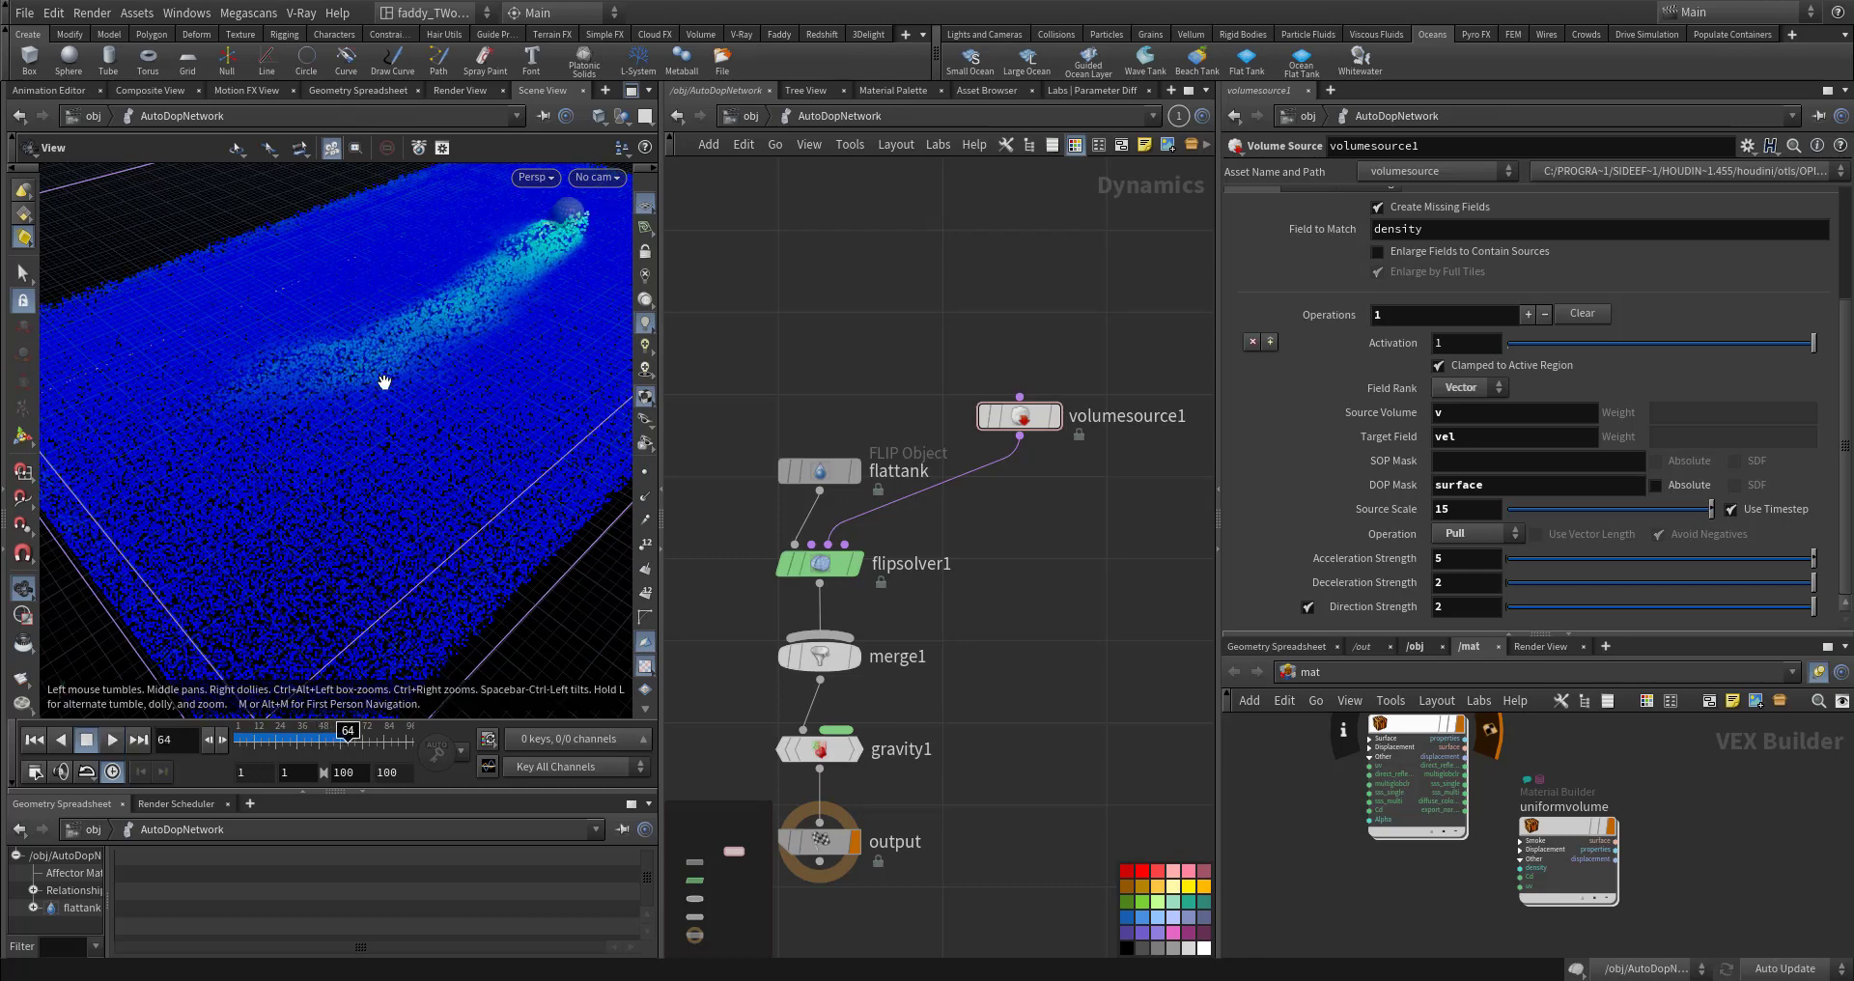
Step: Review further playback along the length of the tank, rewind to the first frame and go up to the object level
left_click_drag(385, 381, 454, 345)
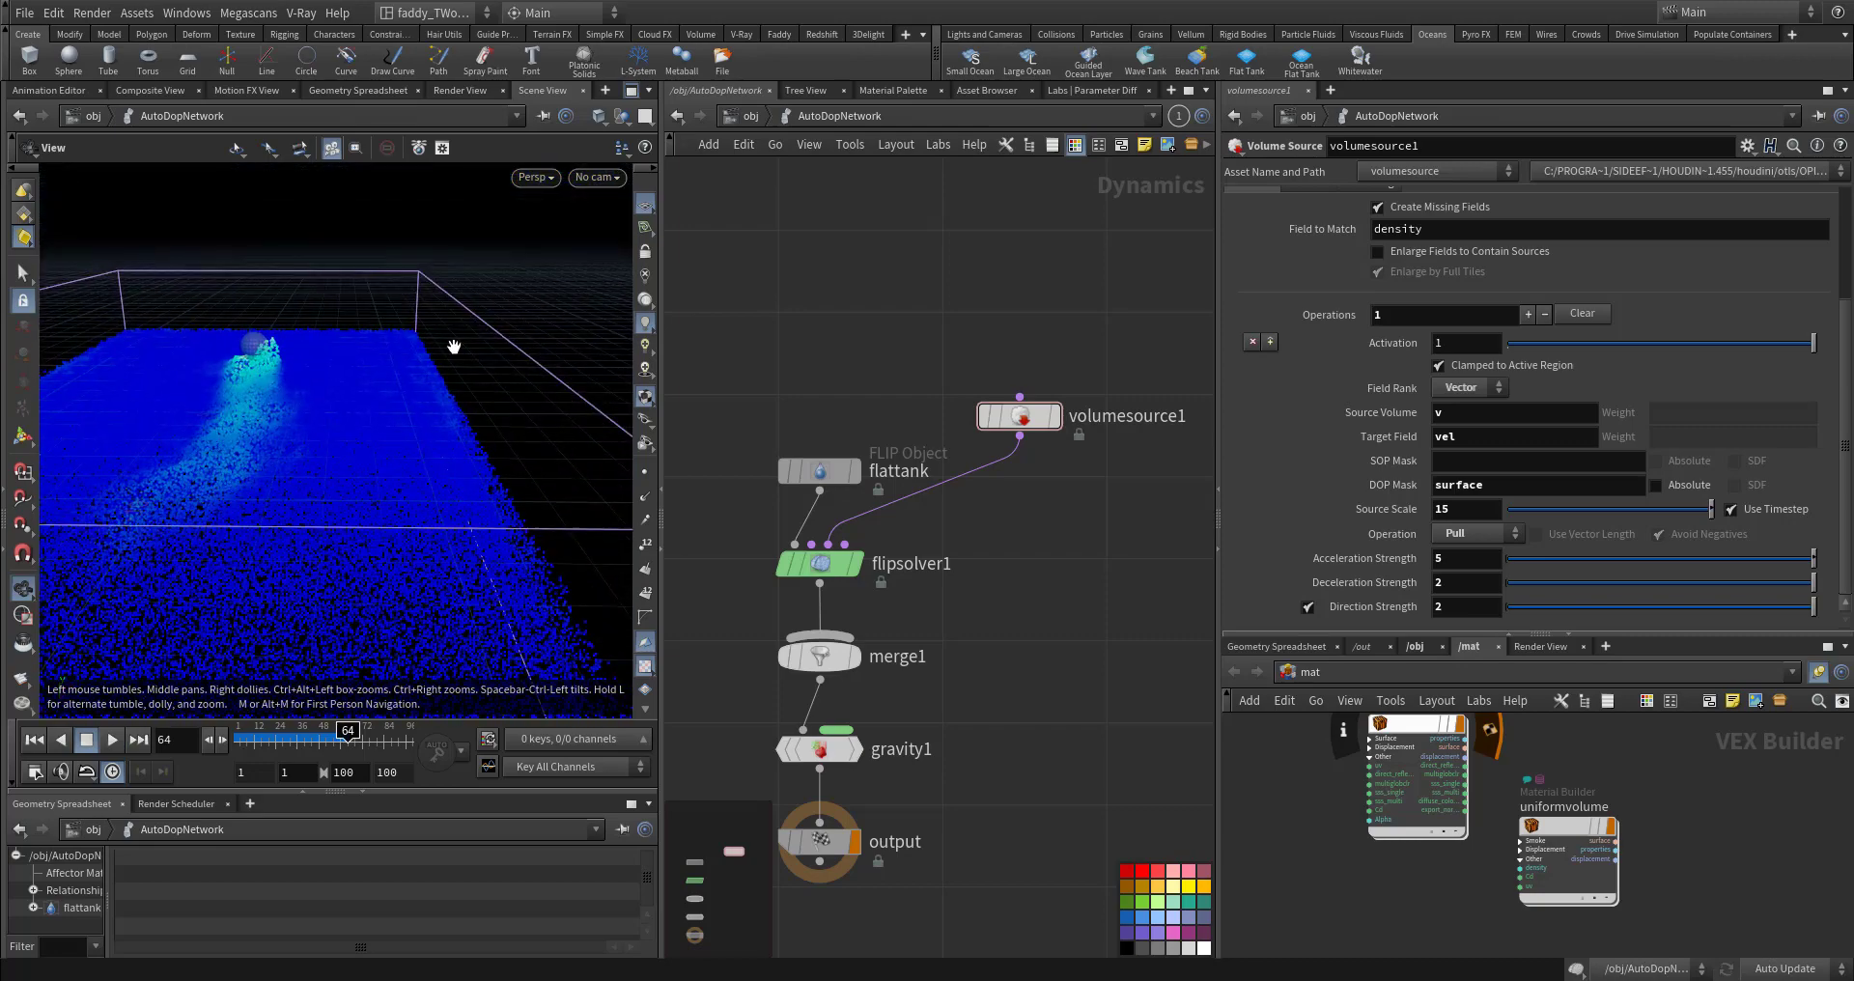
key("Up")
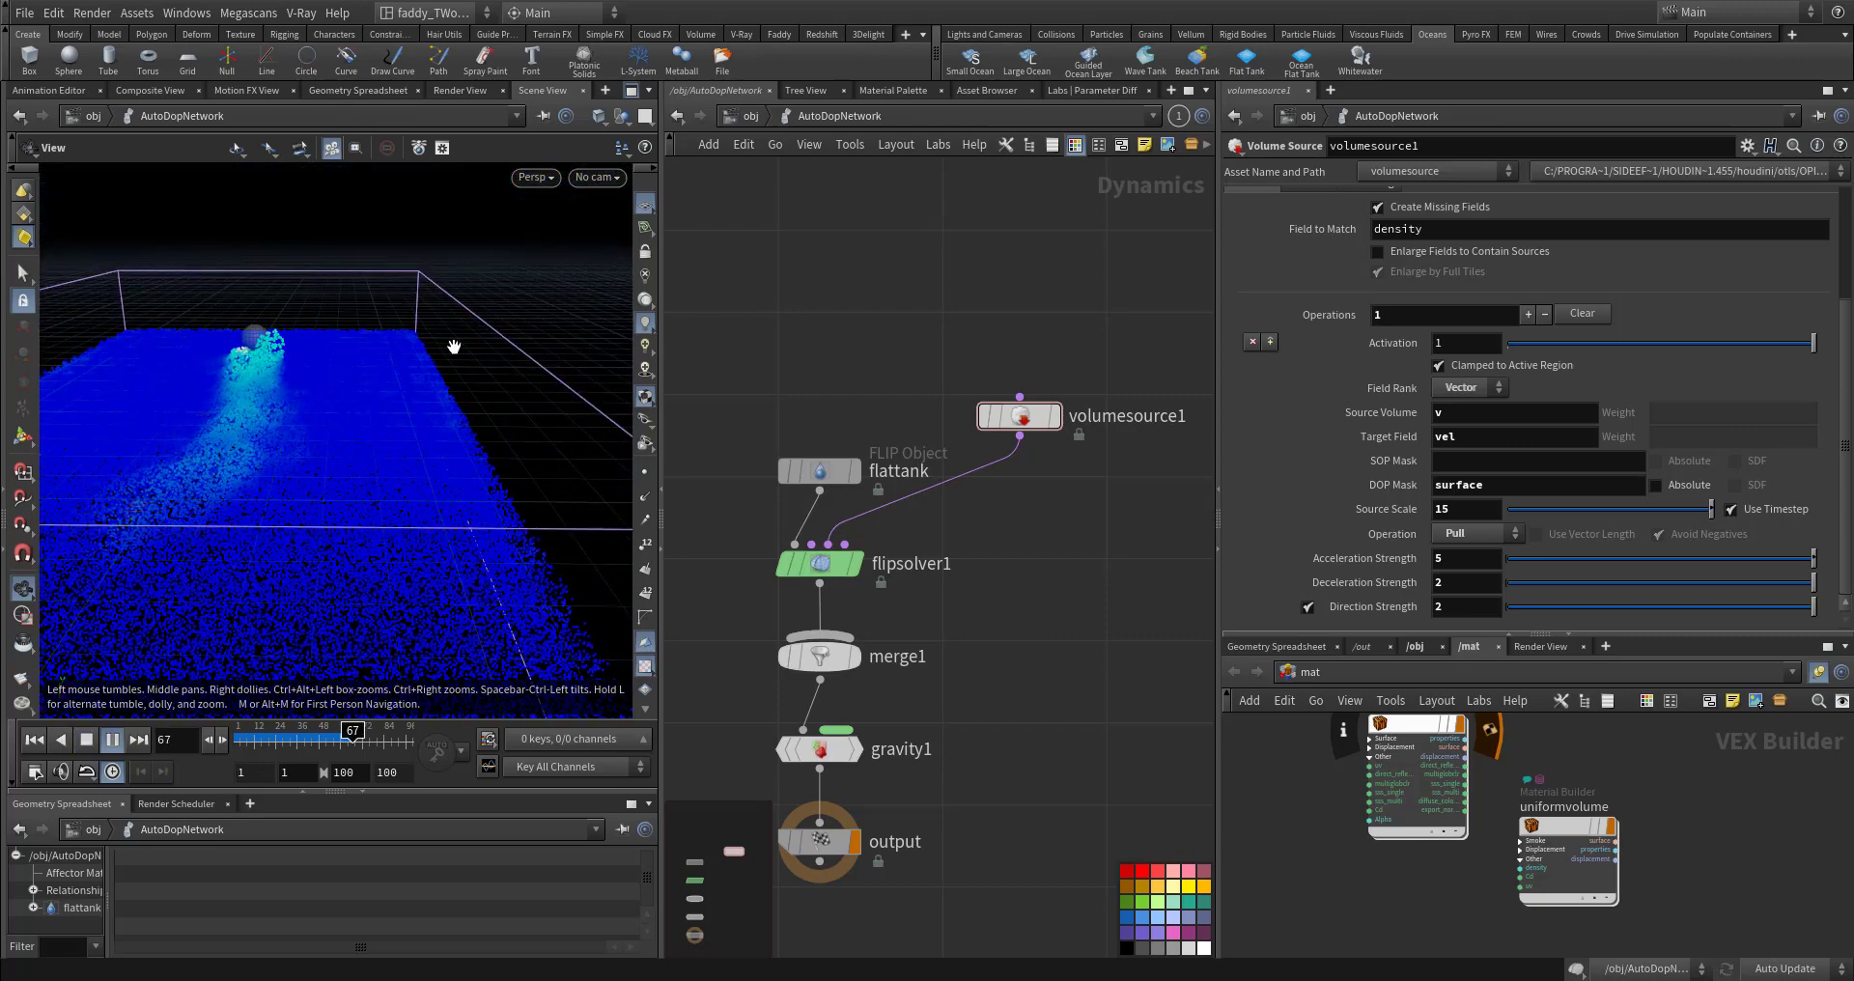
key("Up")
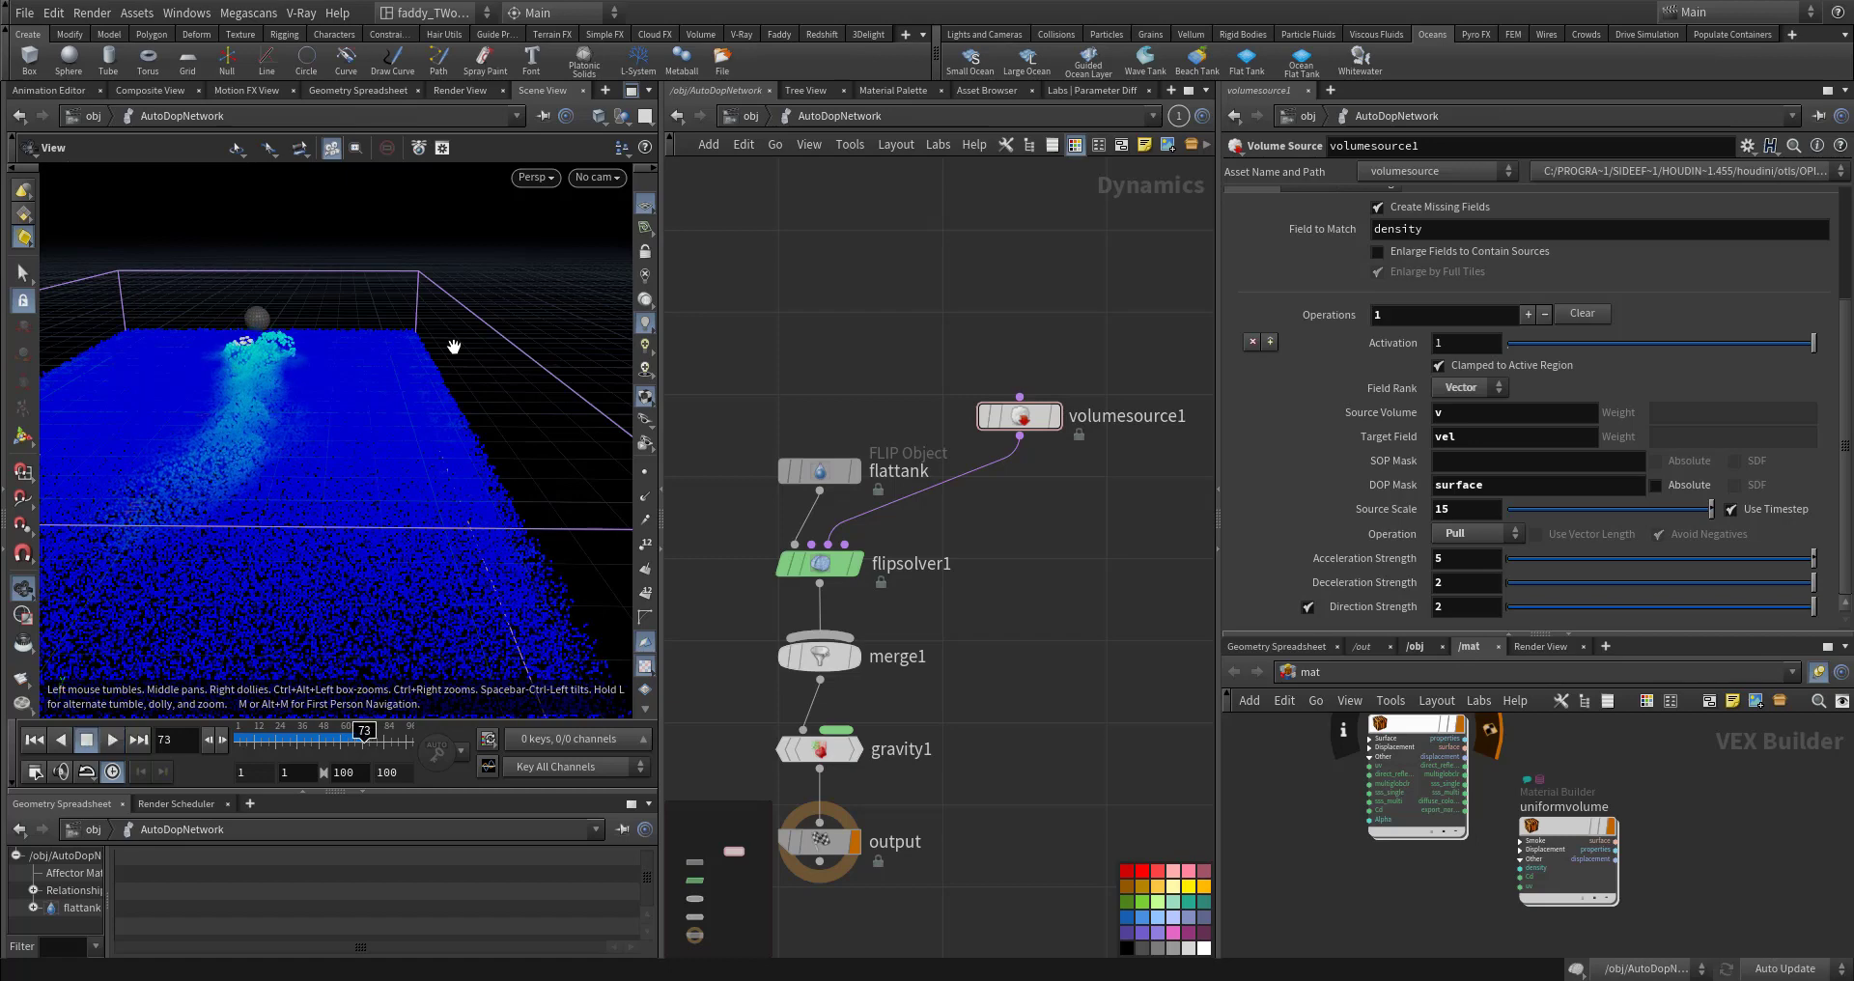
key("ctrl+Up")
left_click(745, 120)
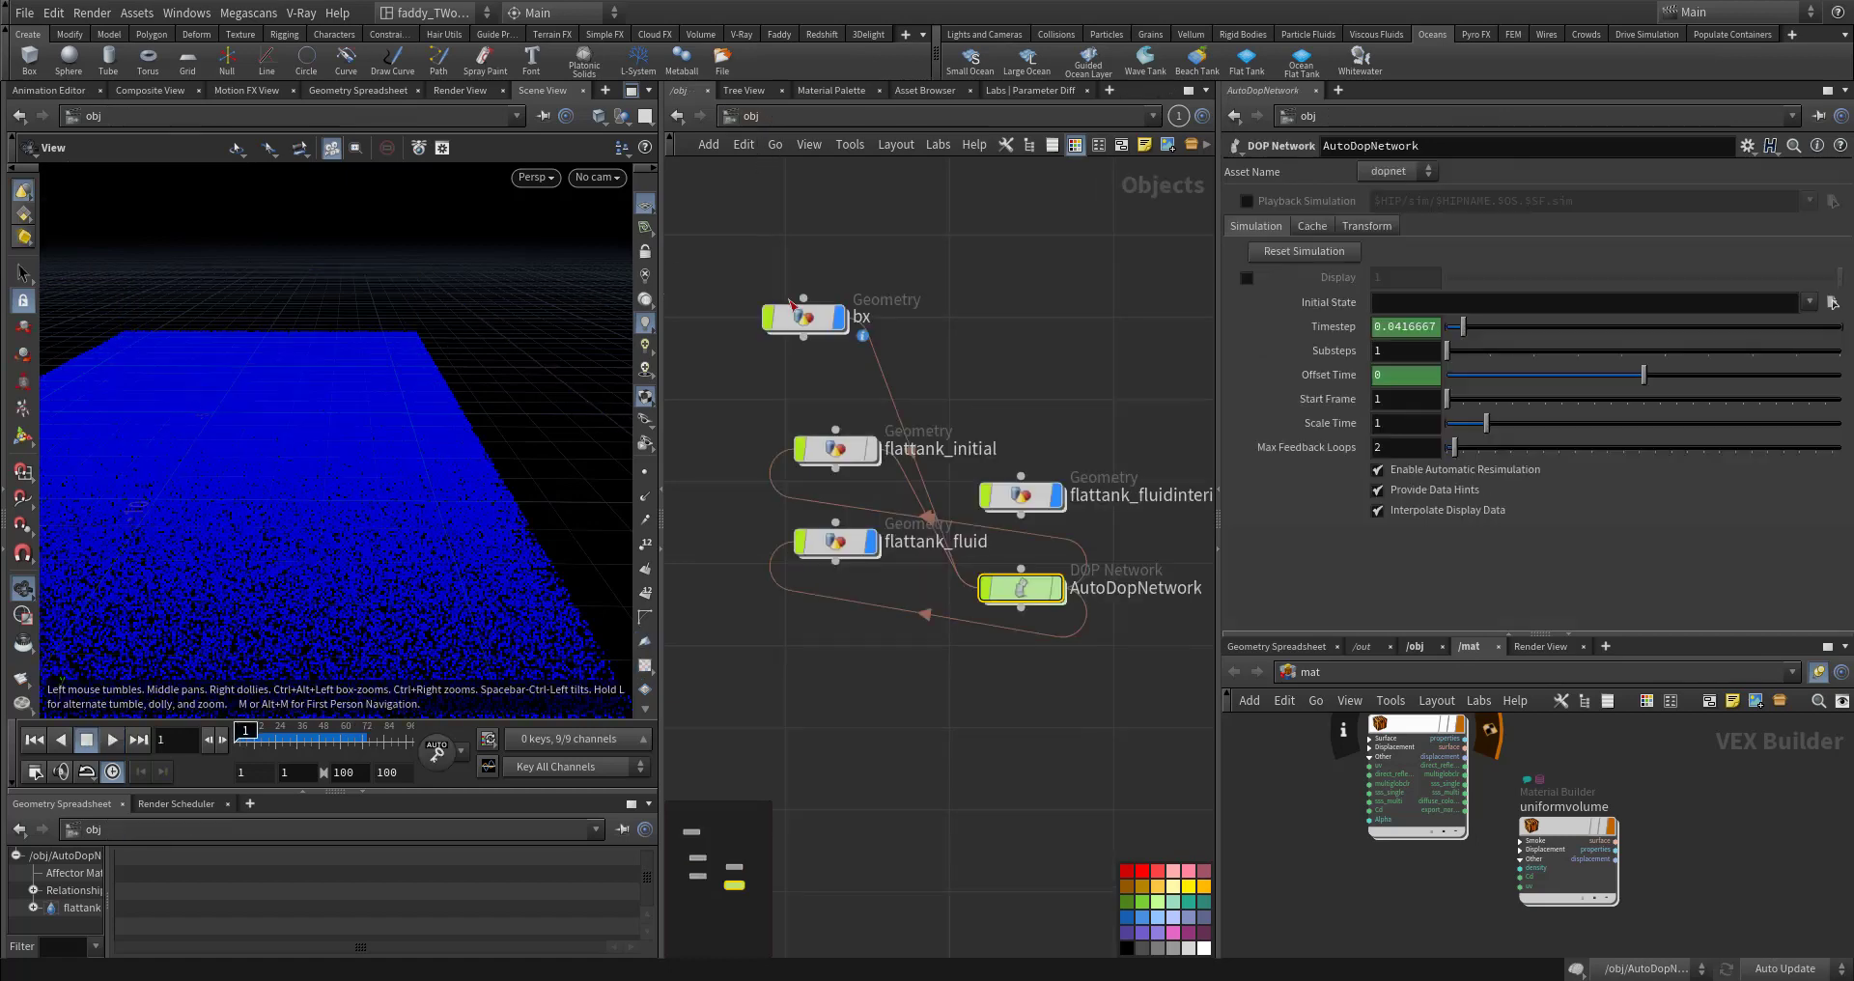
Step: Examine the pointvop1 network from the cross product, noise and random nodes through to the geometry output
key("1")
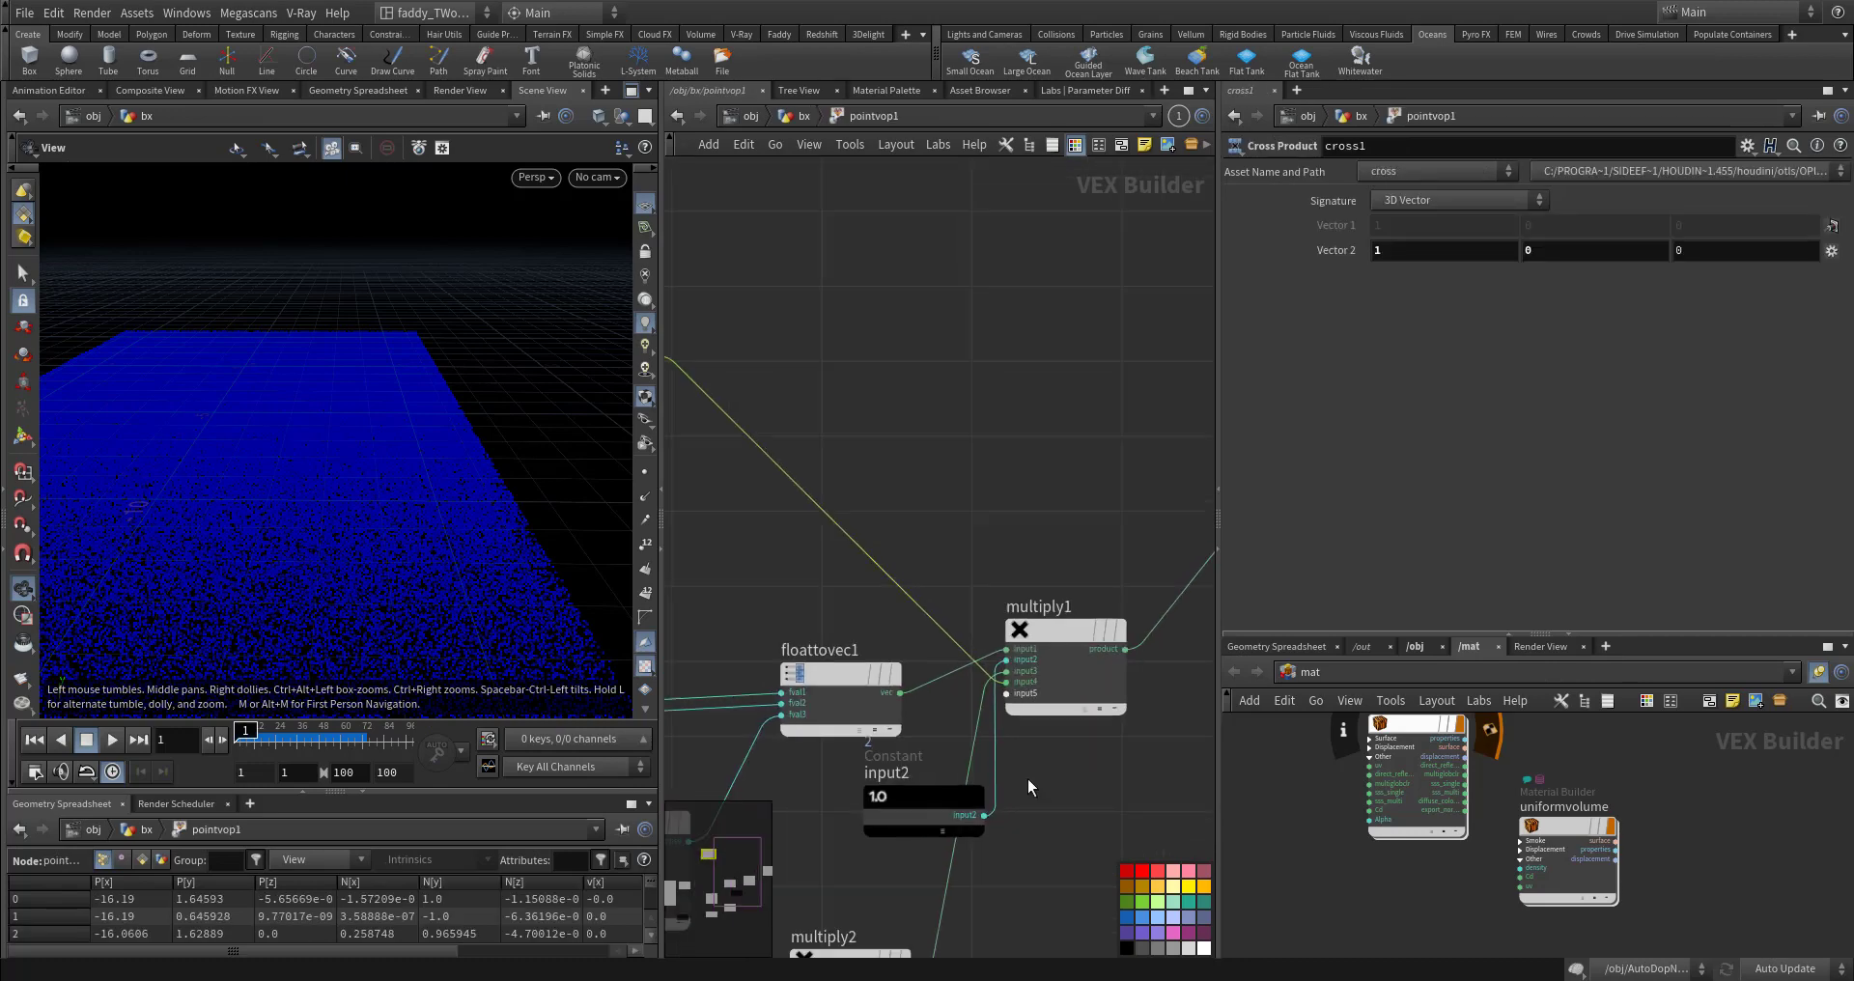
mouse_move(998, 711)
middle_mouse_down()
mouse_move(1073, 663)
mouse_move(1014, 659)
mouse_move(1014, 579)
mouse_move(909, 458)
middle_mouse_up()
middle_click_drag(1104, 738, 1004, 602)
mouse_move(1023, 786)
middle_mouse_down()
mouse_move(990, 678)
mouse_move(1033, 705)
middle_mouse_up()
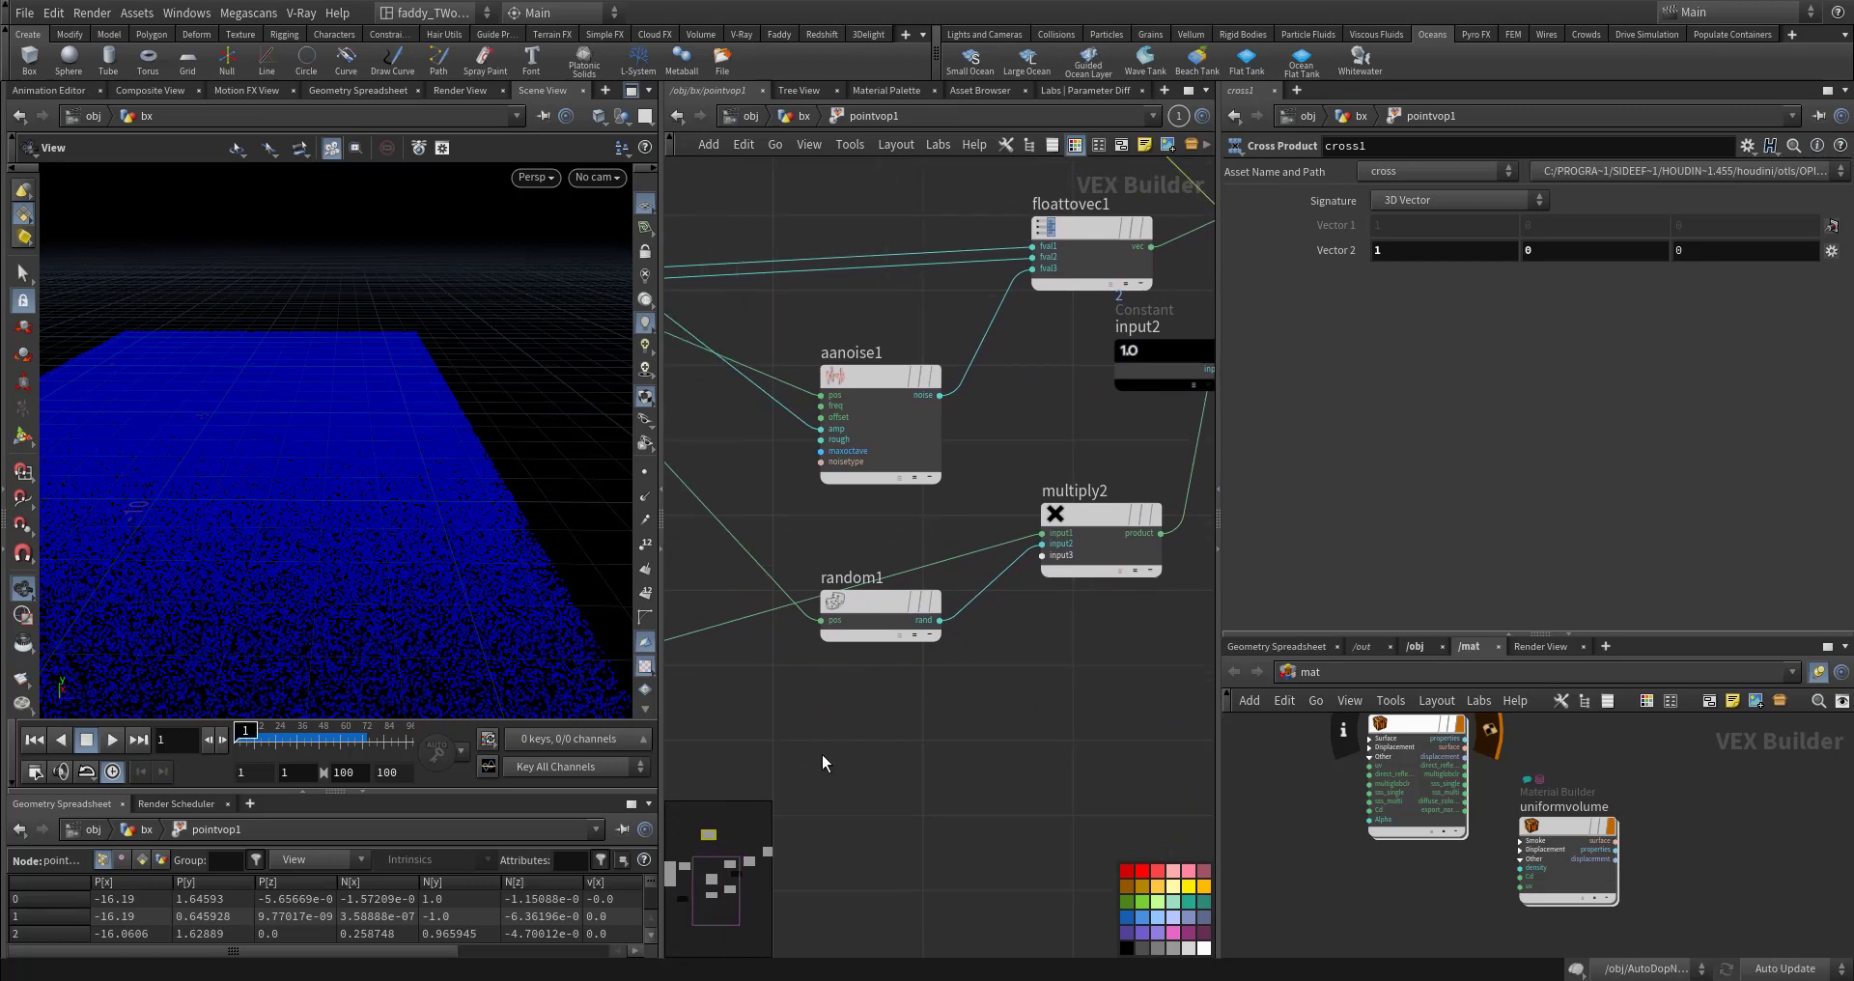
scroll(886, 728, "down", 5)
middle_click_drag(887, 728, 988, 738)
scroll(929, 705, "up", 2)
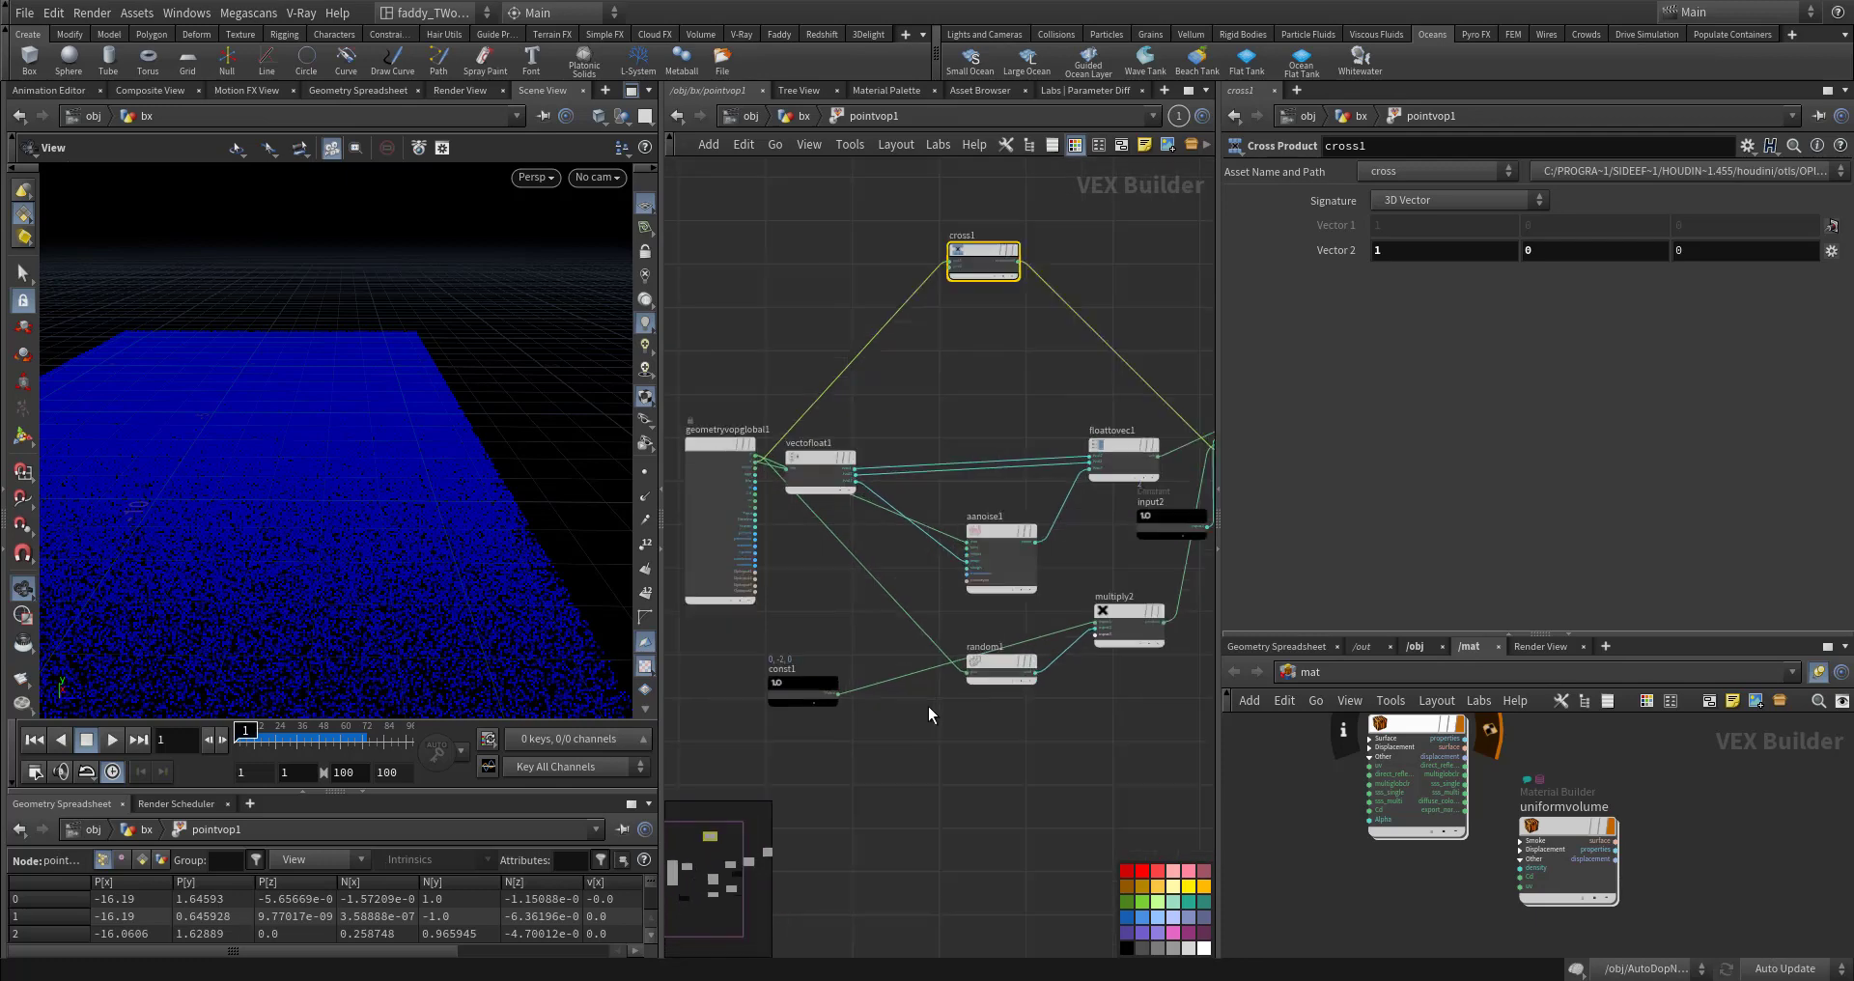
middle_click_drag(950, 398, 820, 513)
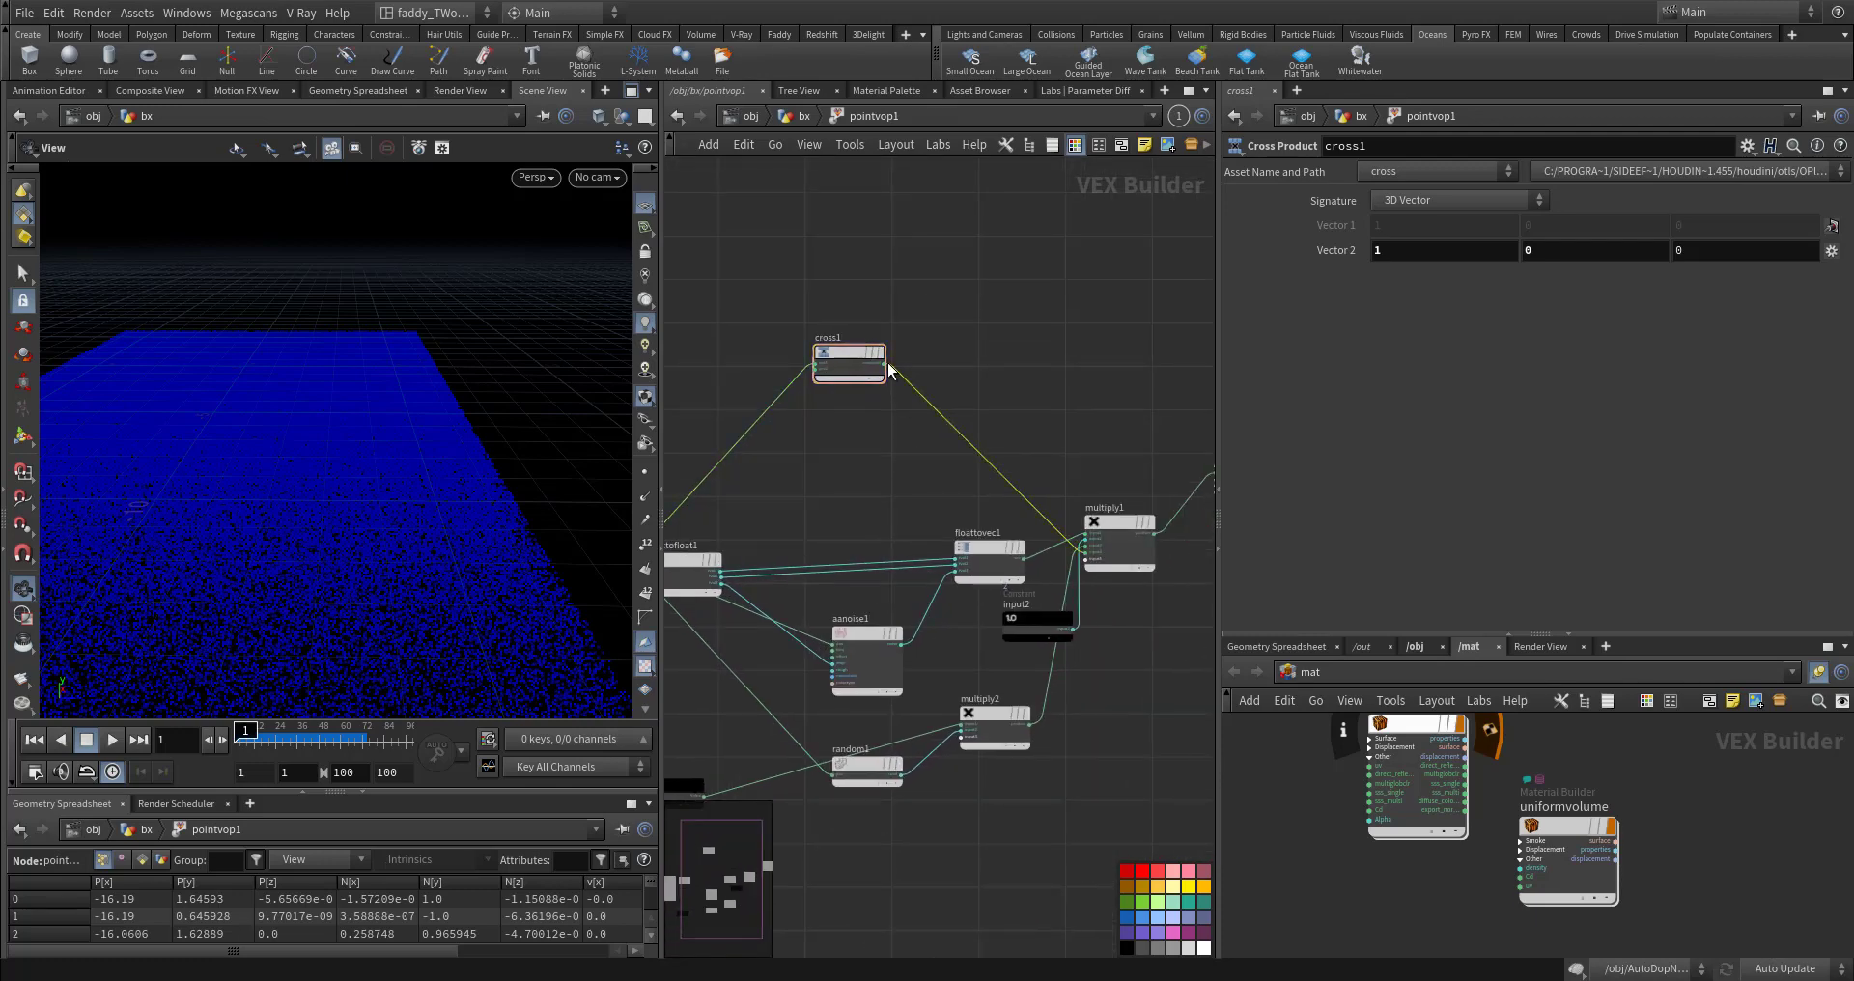
mouse_move(1091, 421)
middle_mouse_down()
mouse_move(939, 445)
mouse_move(1066, 483)
mouse_move(1067, 416)
middle_mouse_up()
middle_click_drag(963, 822, 742, 796)
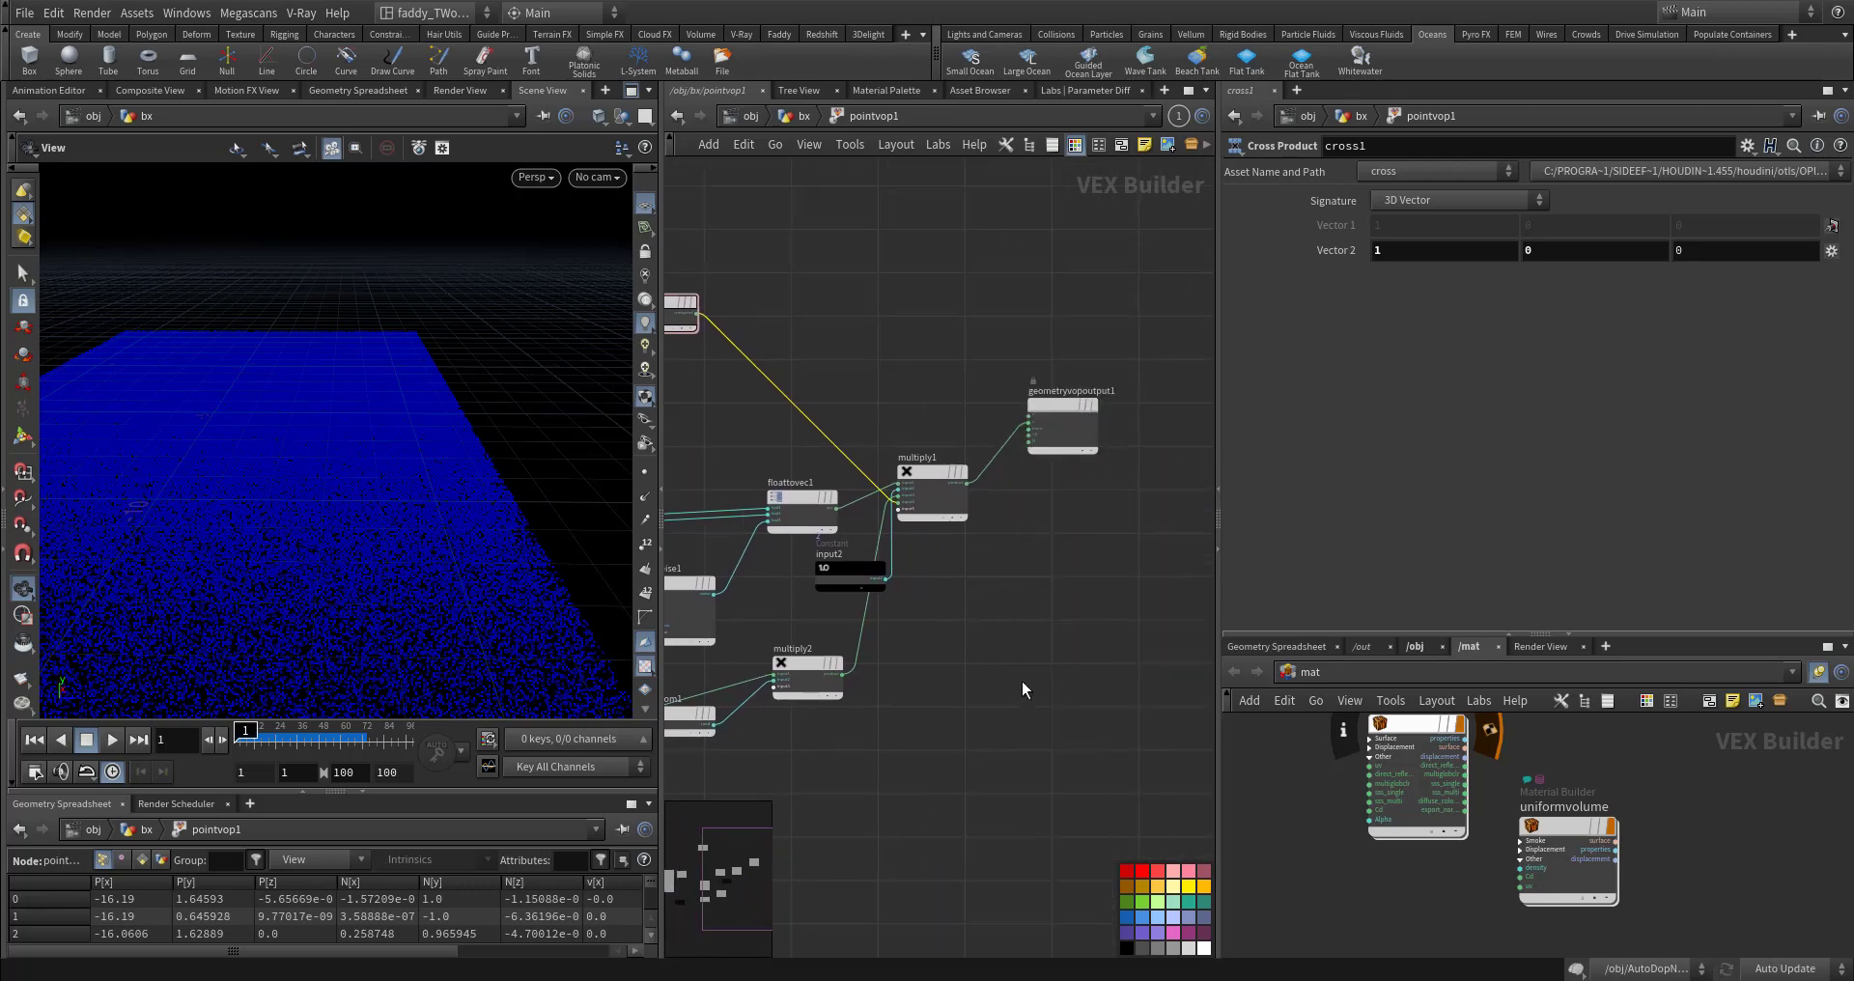
Step: Insert a Multiply node on the wire between multiply1 and the geometry output
key("Tab")
type("mul")
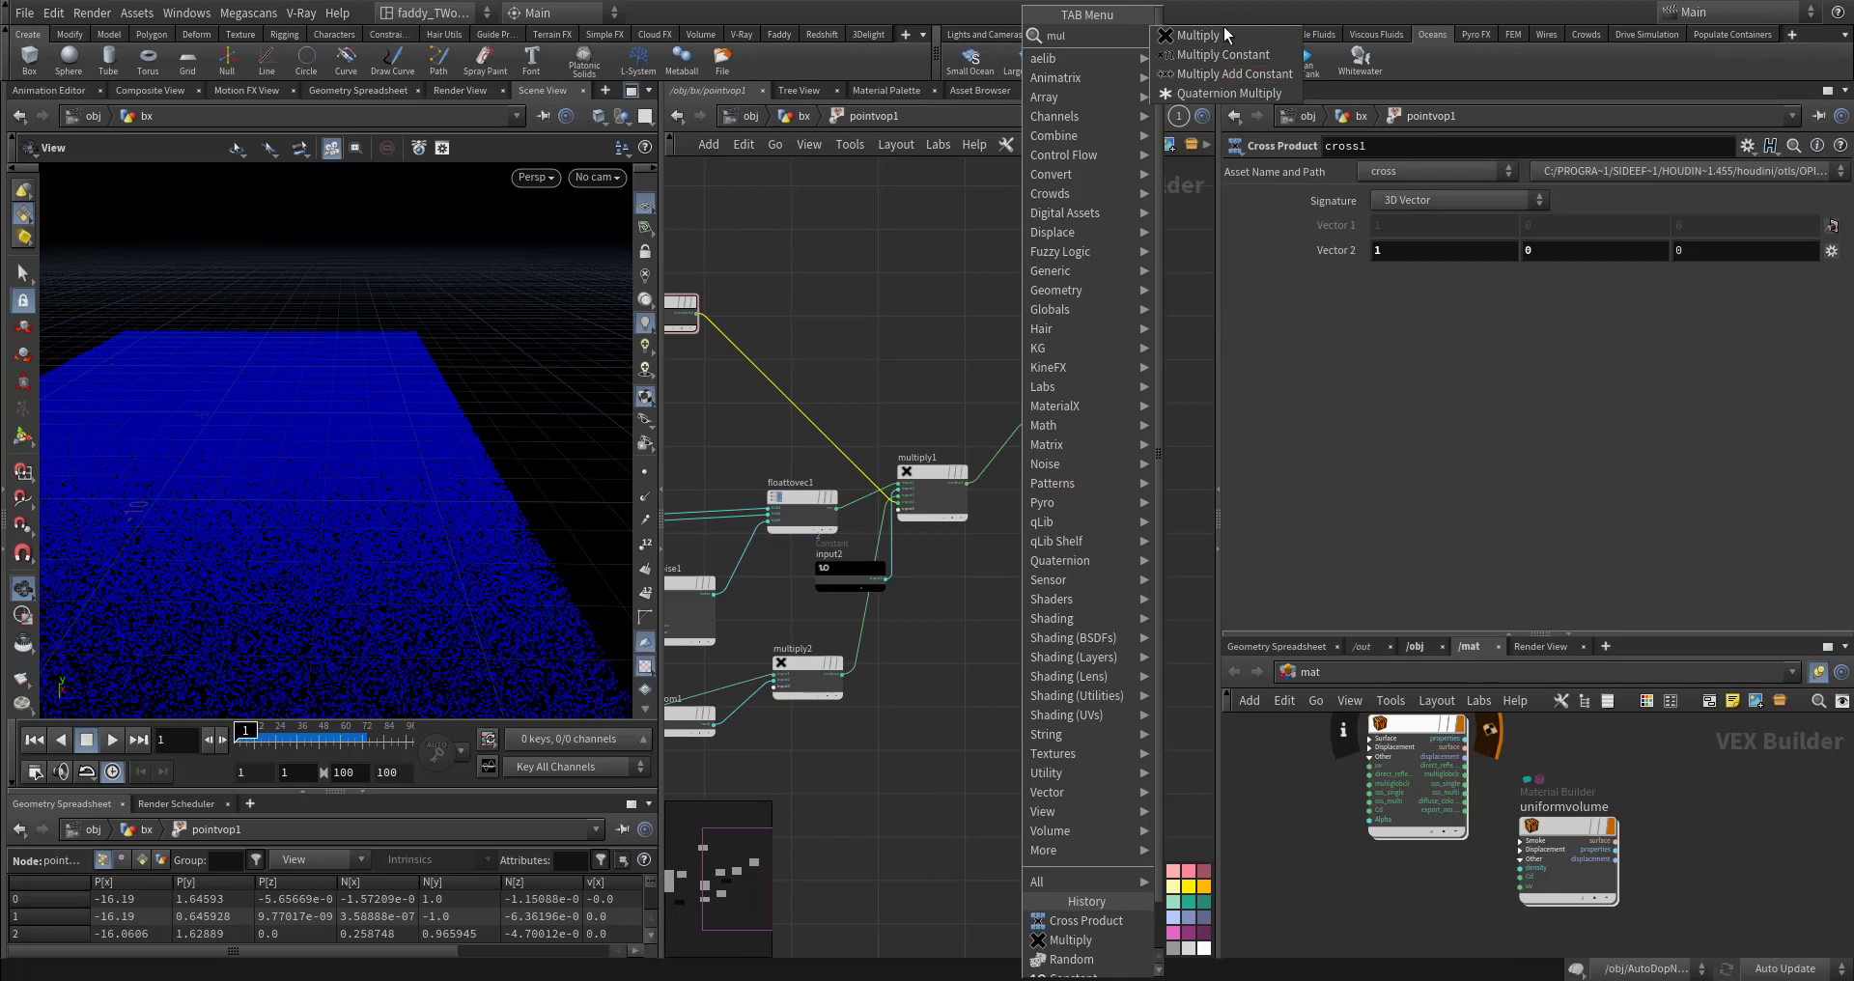
left_click(1197, 35)
scroll(1009, 637, "up", 3)
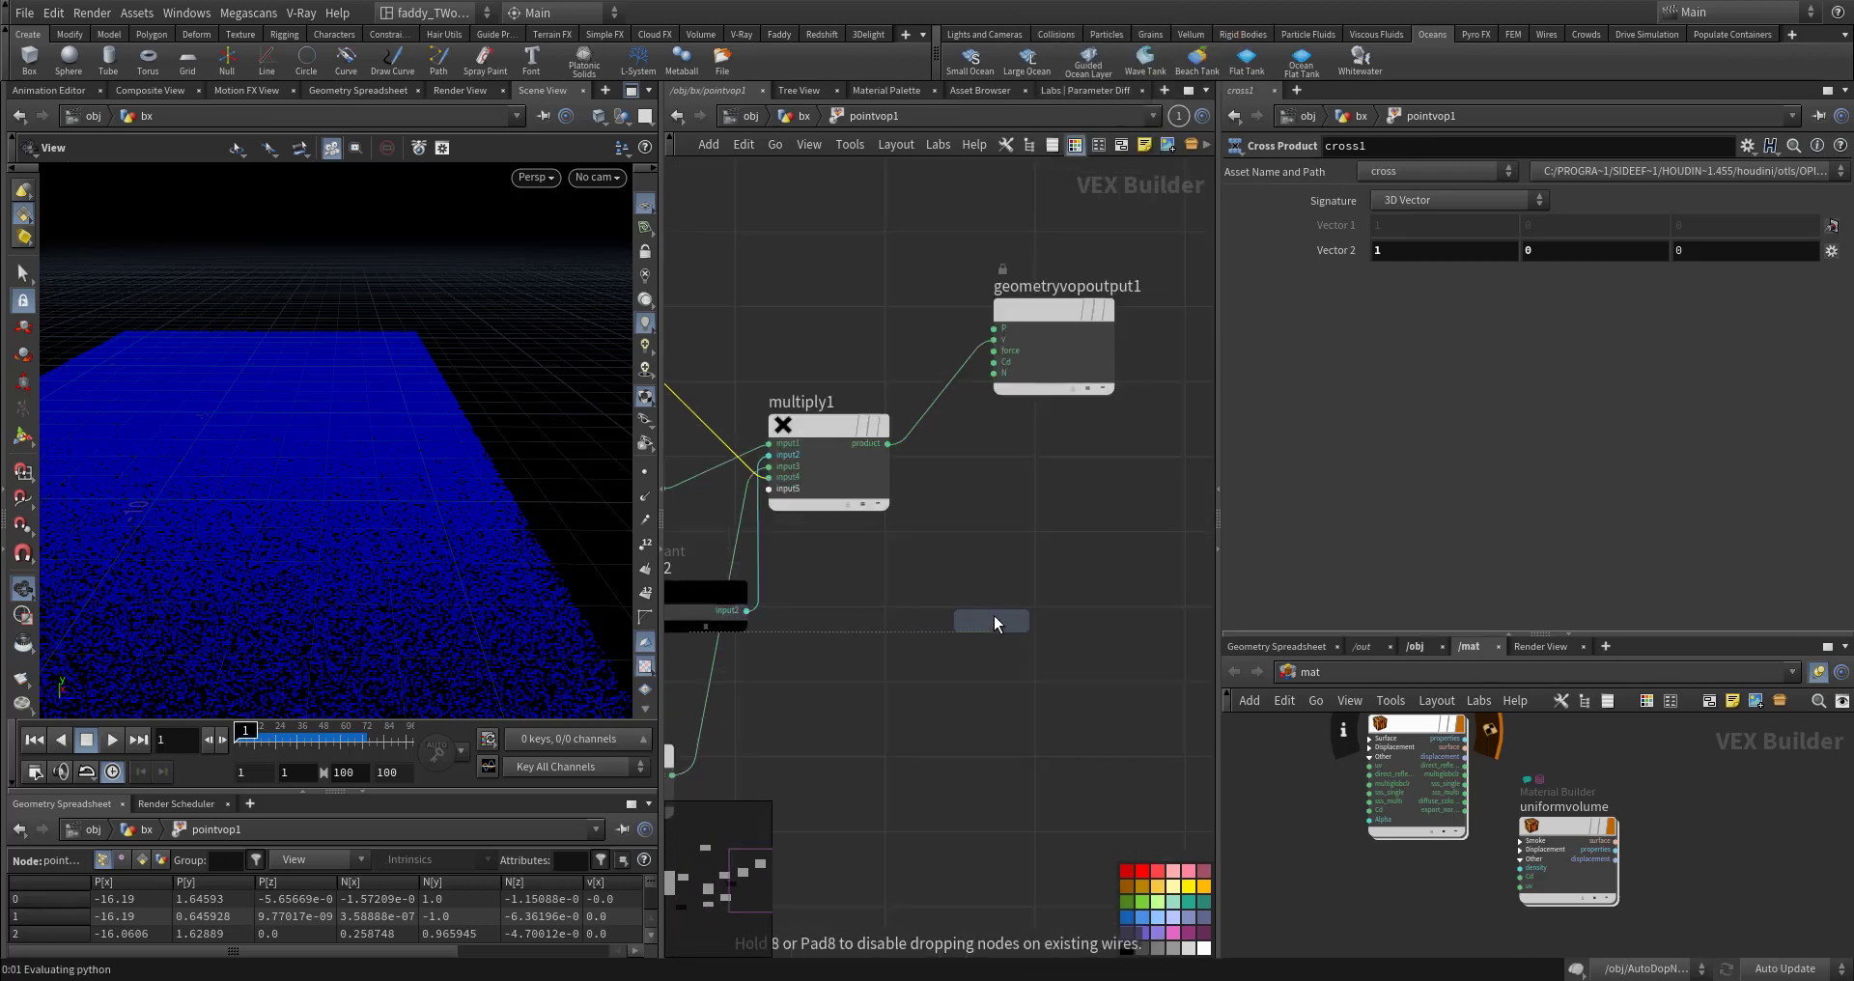
left_click(949, 387)
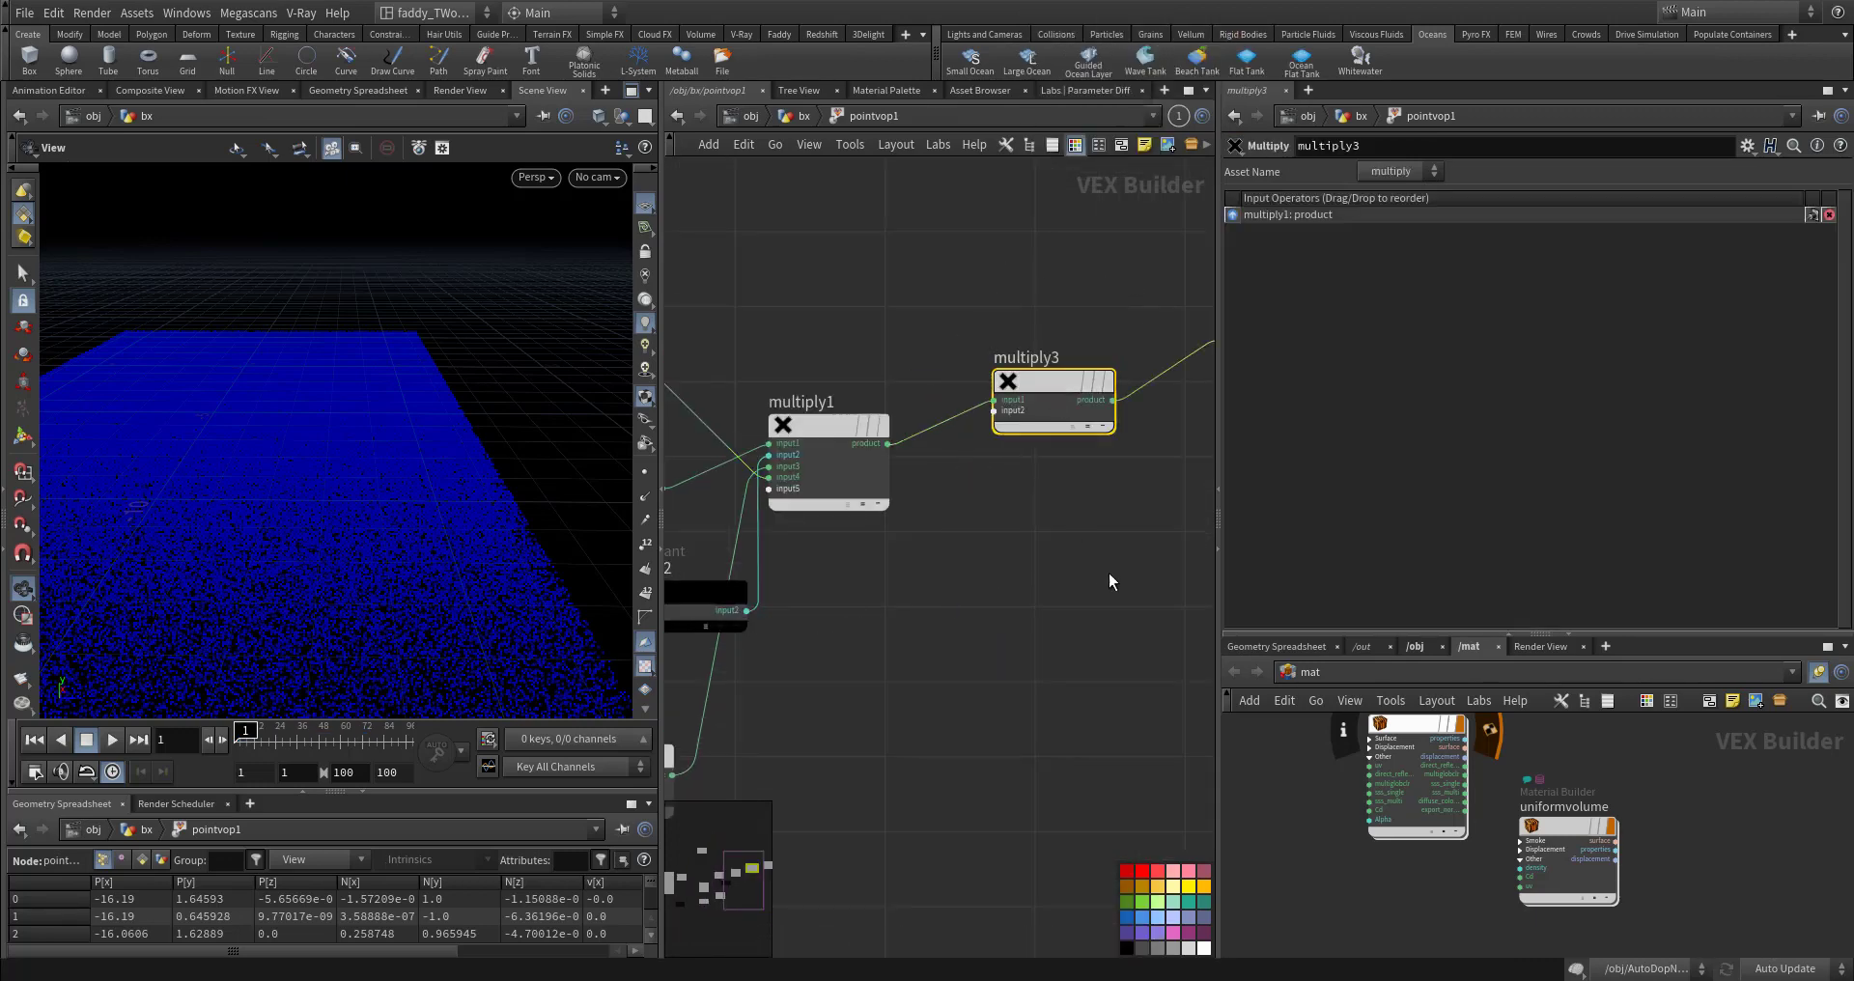
Step: Connect the global N attribute to the second input of multiply3
middle_click_drag(925, 605, 1036, 581)
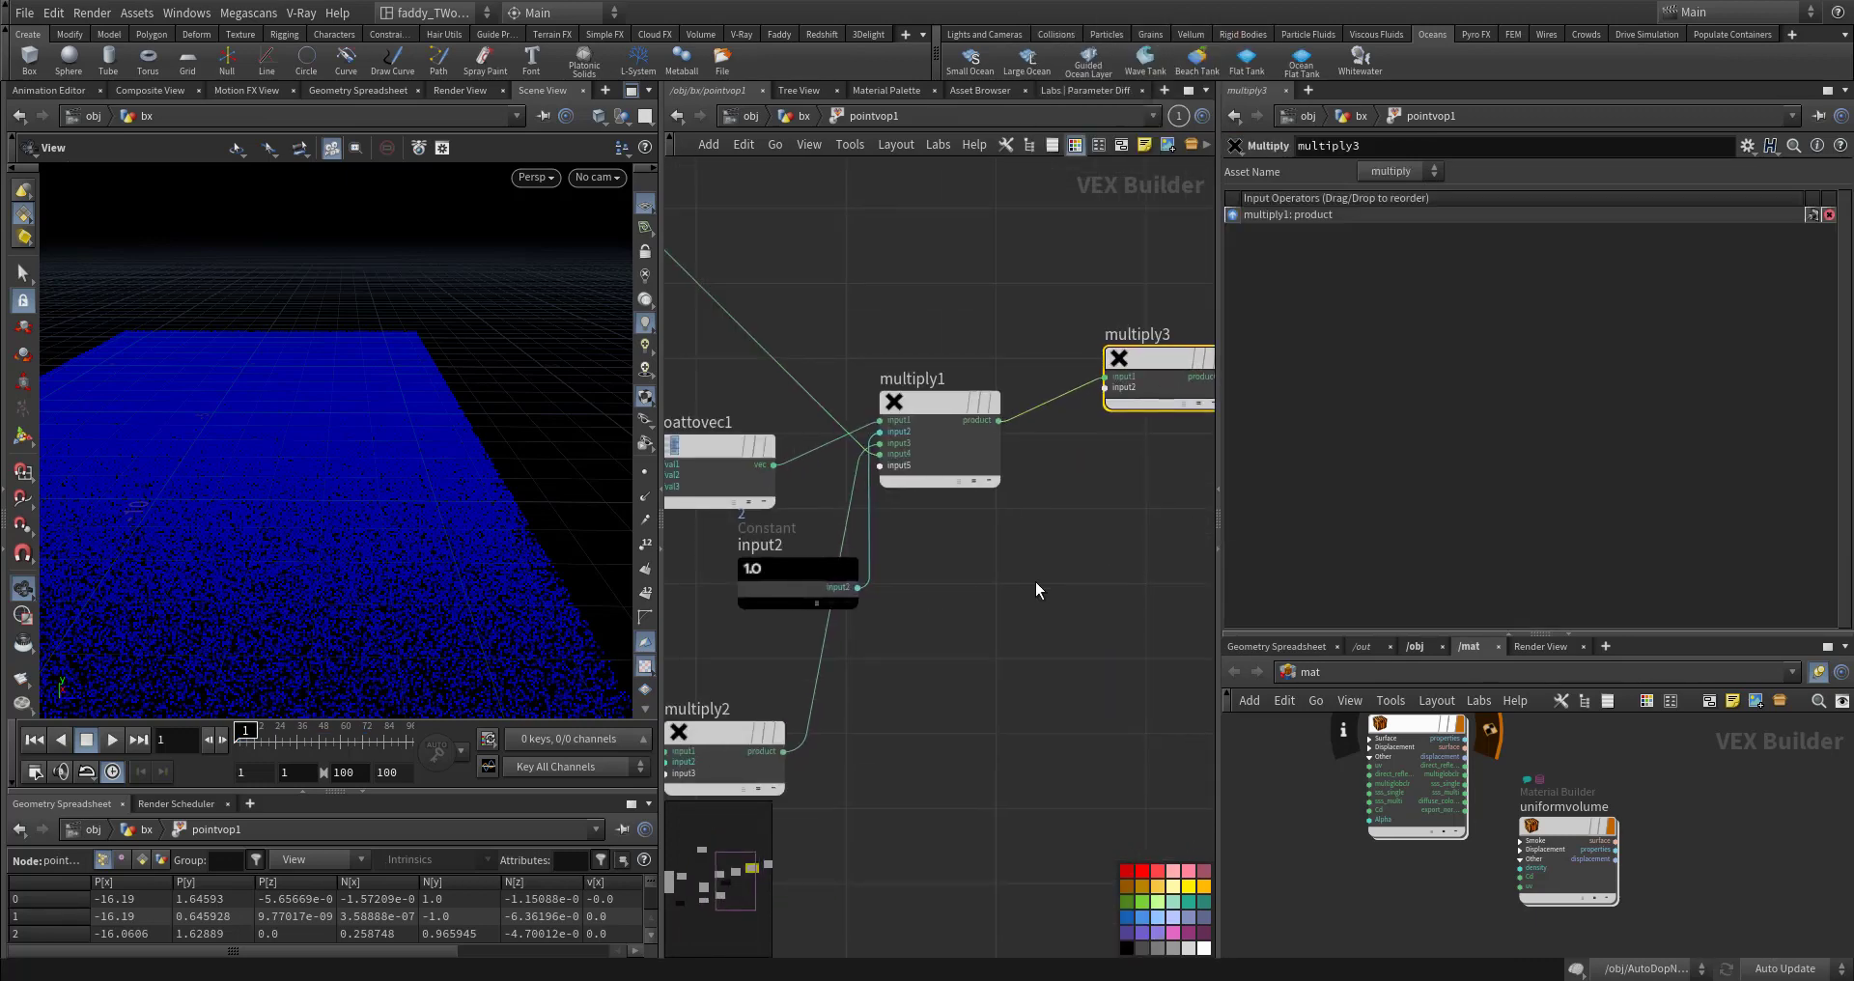
left_click(1106, 388)
middle_click_drag(759, 698, 990, 668)
middle_click_drag(733, 496, 993, 542)
scroll(894, 635, "down", 3)
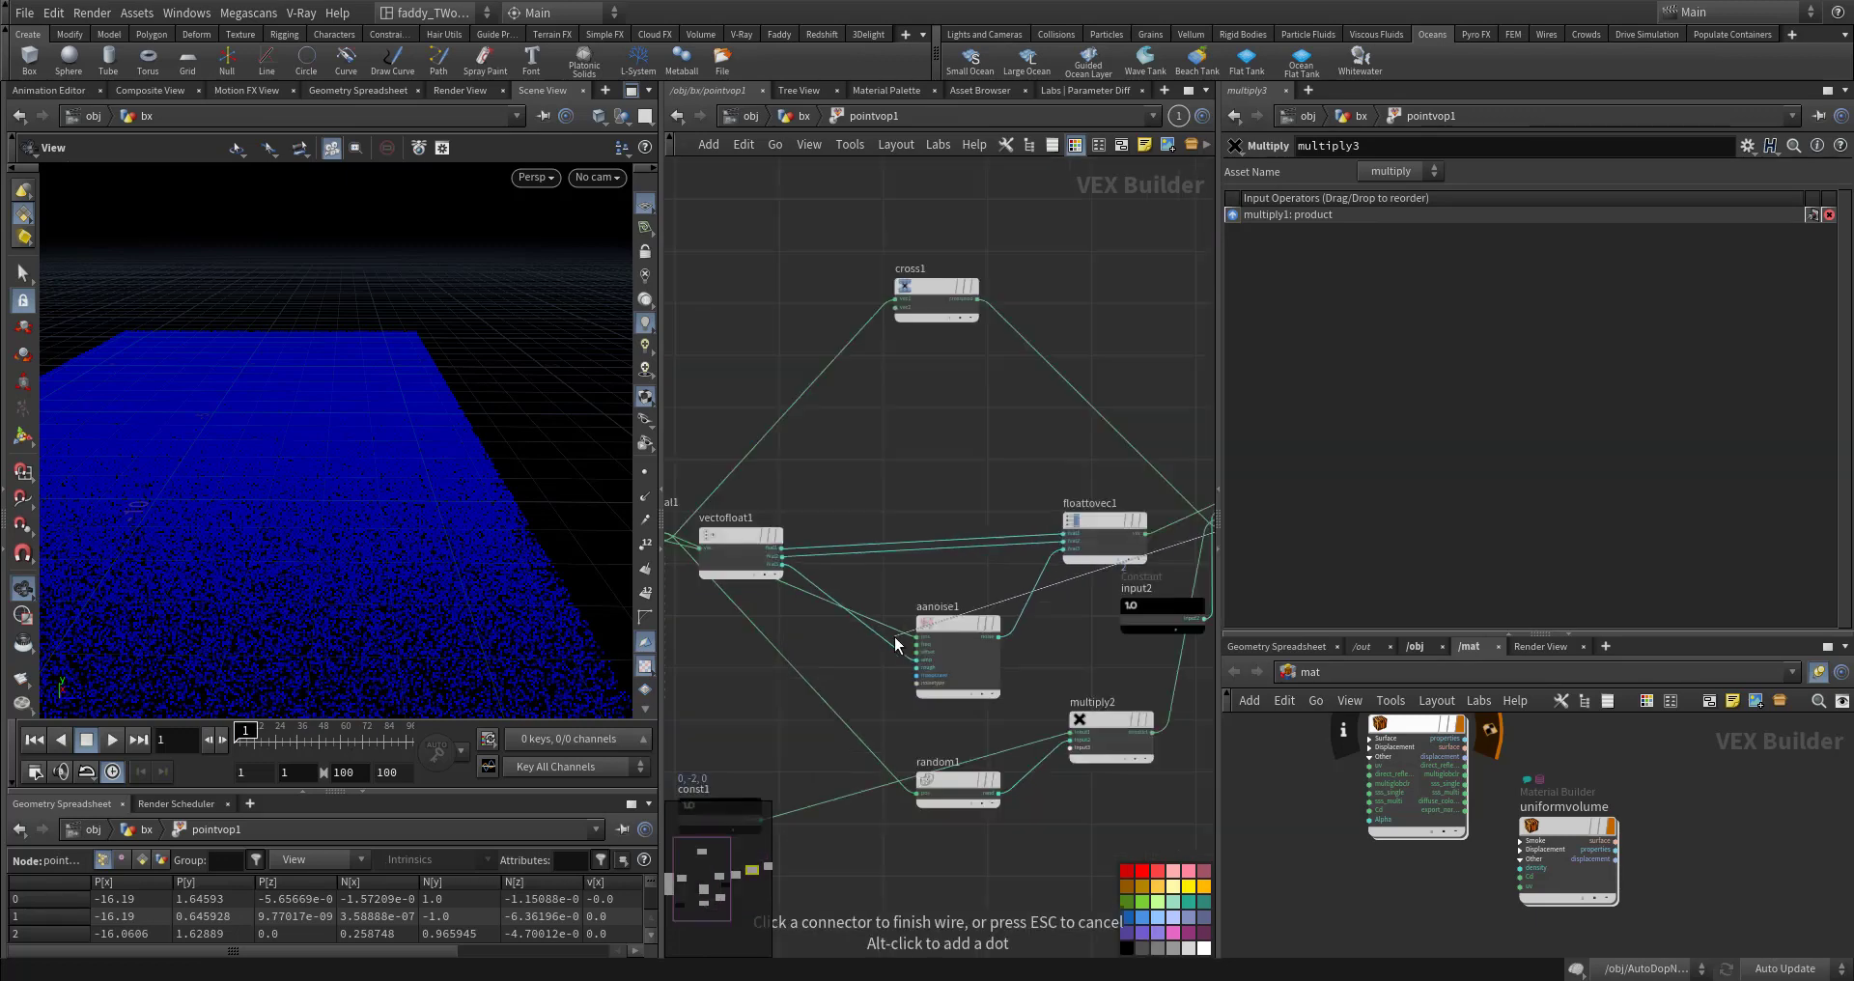
scroll(894, 635, "down", 1)
middle_click_drag(861, 645, 981, 599)
scroll(894, 598, "up", 5)
left_click(965, 635)
middle_click_drag(1207, 483, 712, 560)
middle_click_drag(1083, 560, 745, 593)
middle_click_drag(1138, 684, 831, 753)
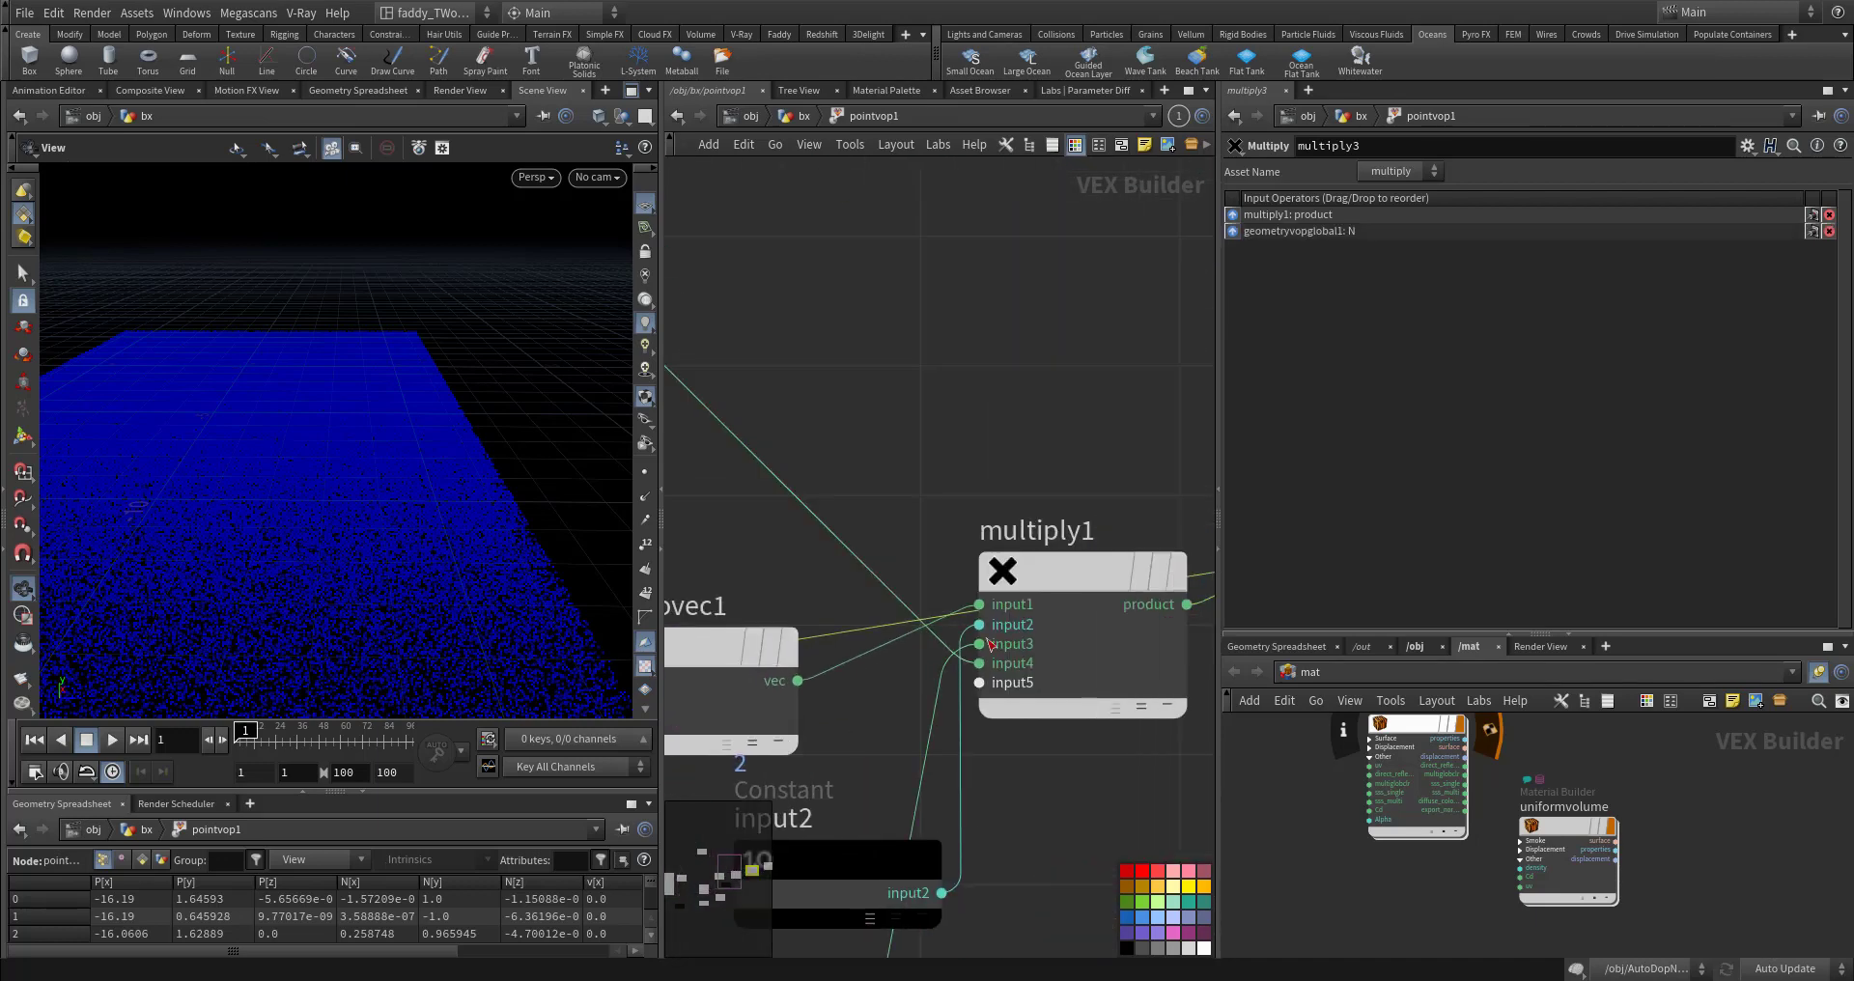
middle_click_drag(1088, 437, 1014, 423)
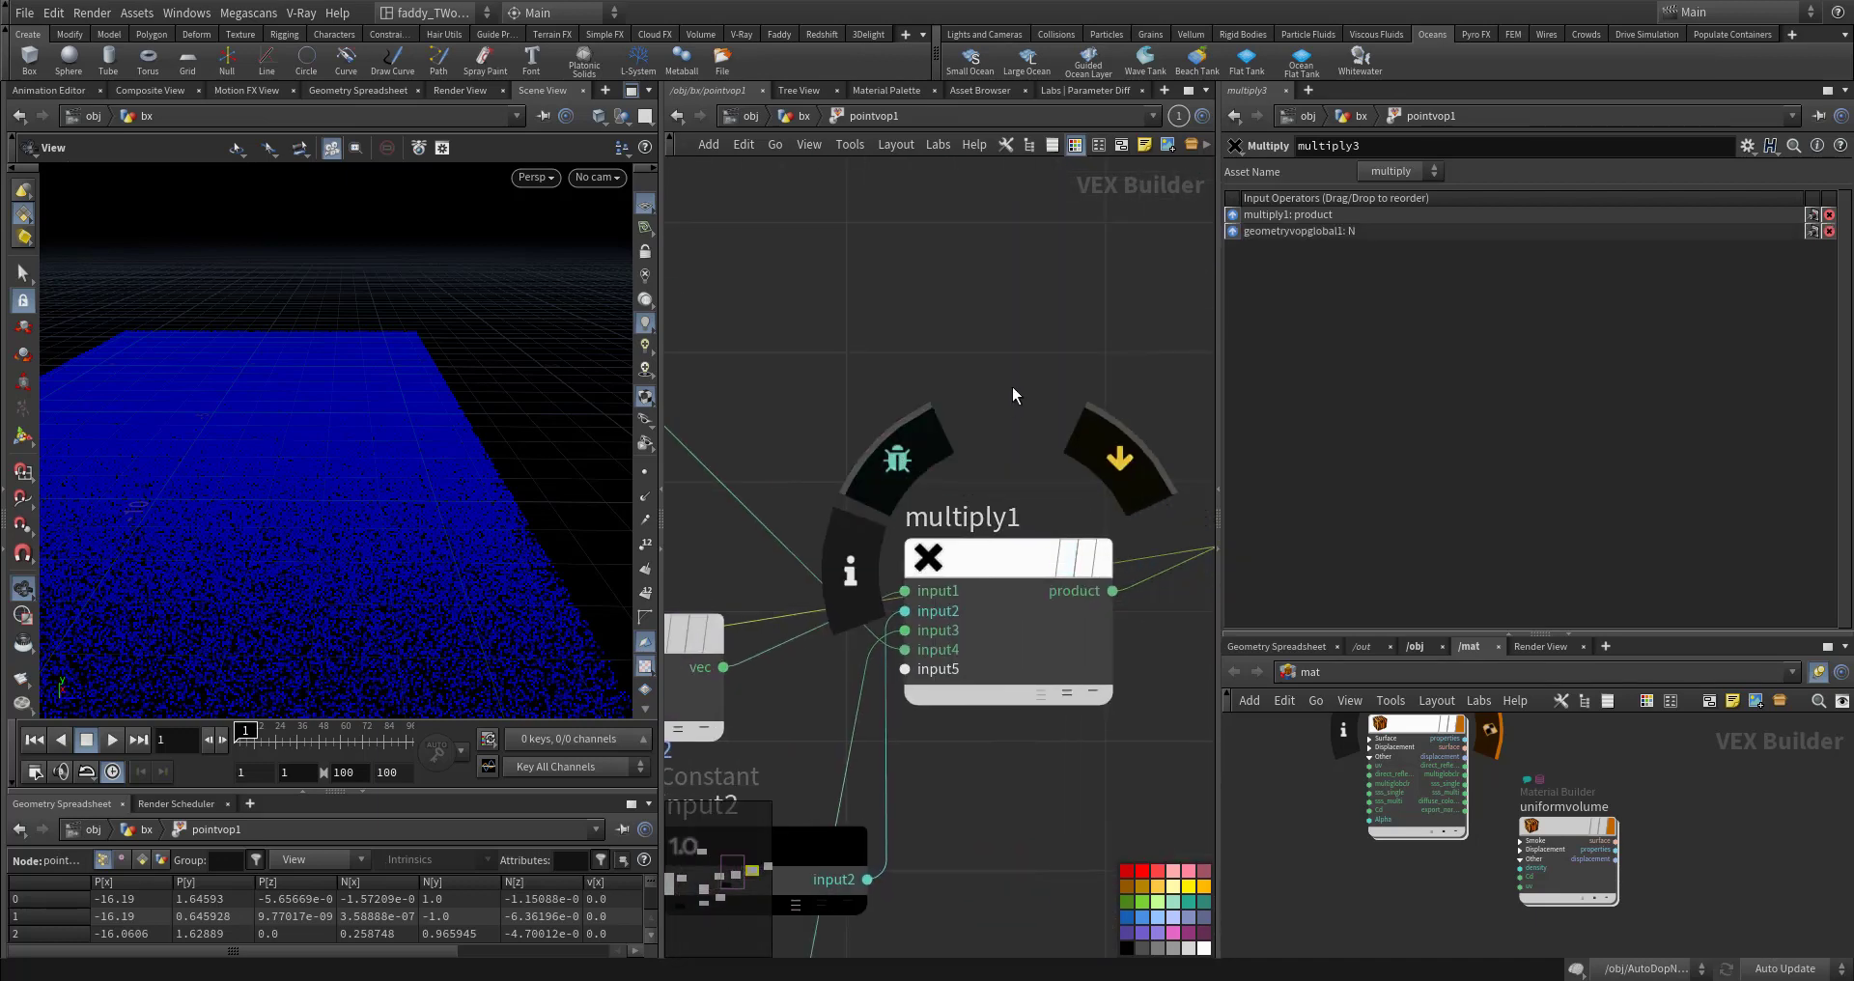
Step: Return to the DOP network, replay the simulation to review the disturbance in the tank, and rewind to the first frame
key("2")
left_click_drag(418, 527, 302, 527)
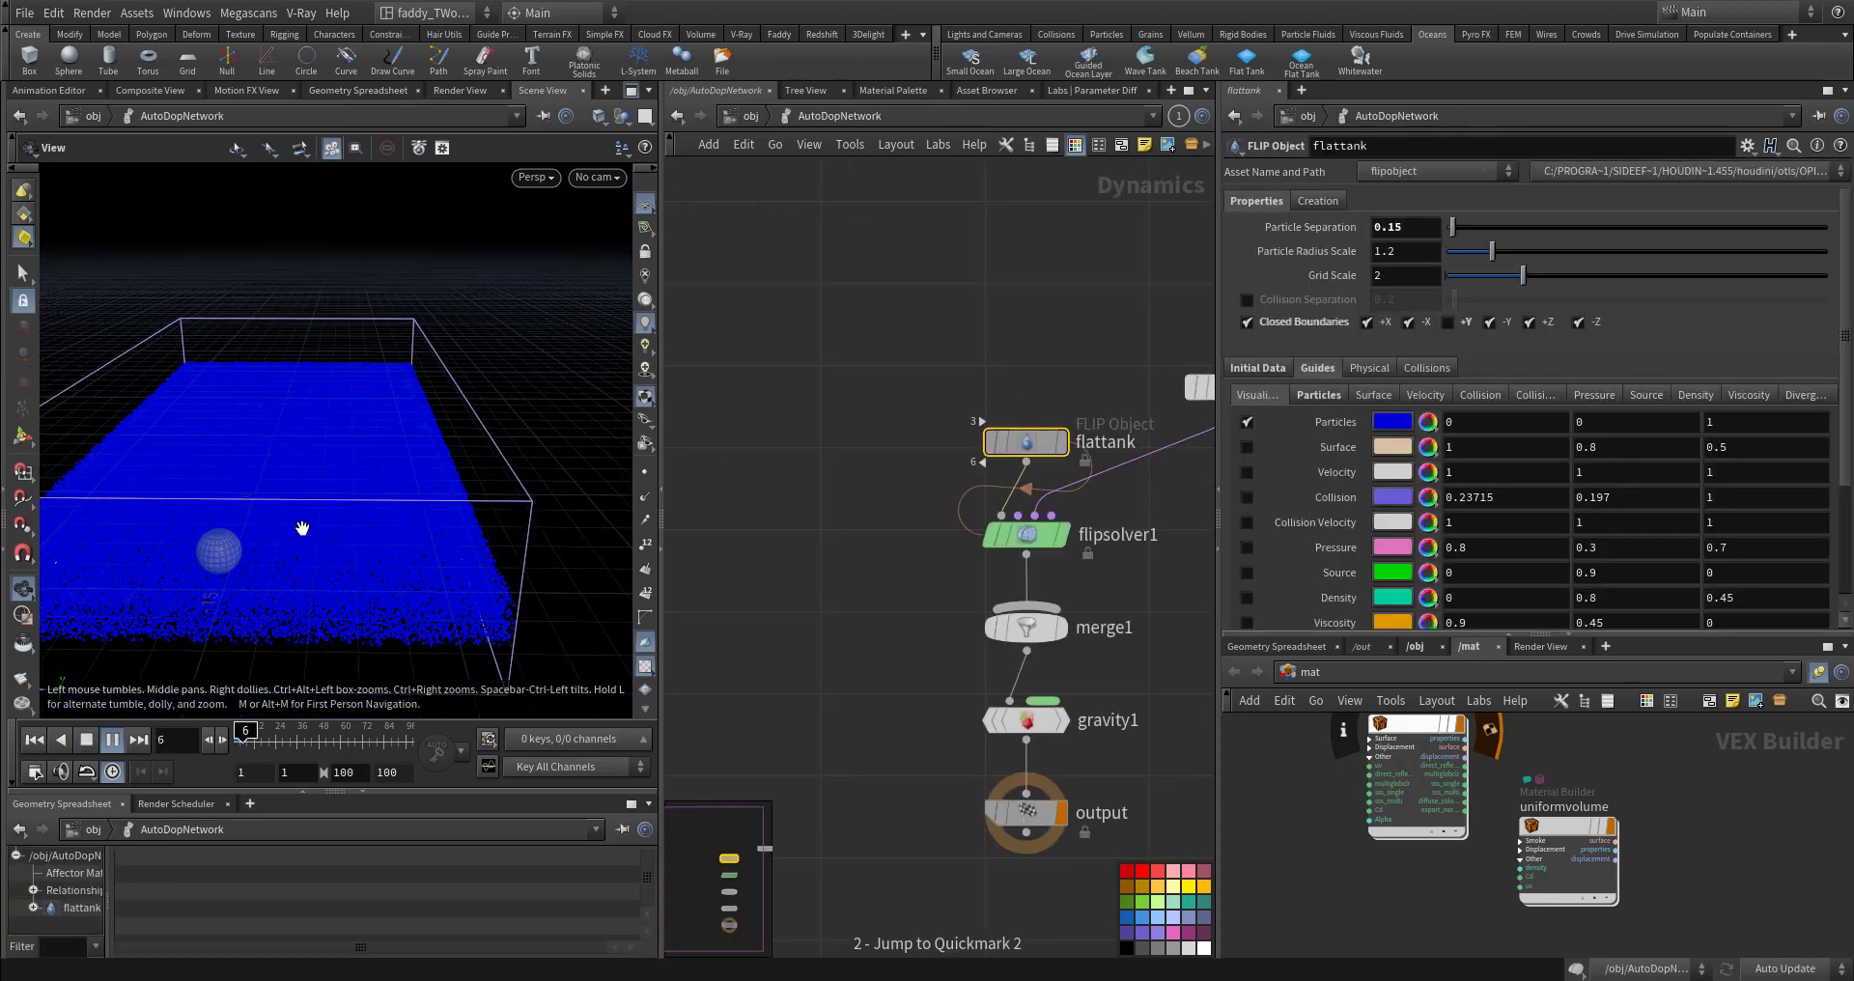
key("ctrl+Up")
key("space+y")
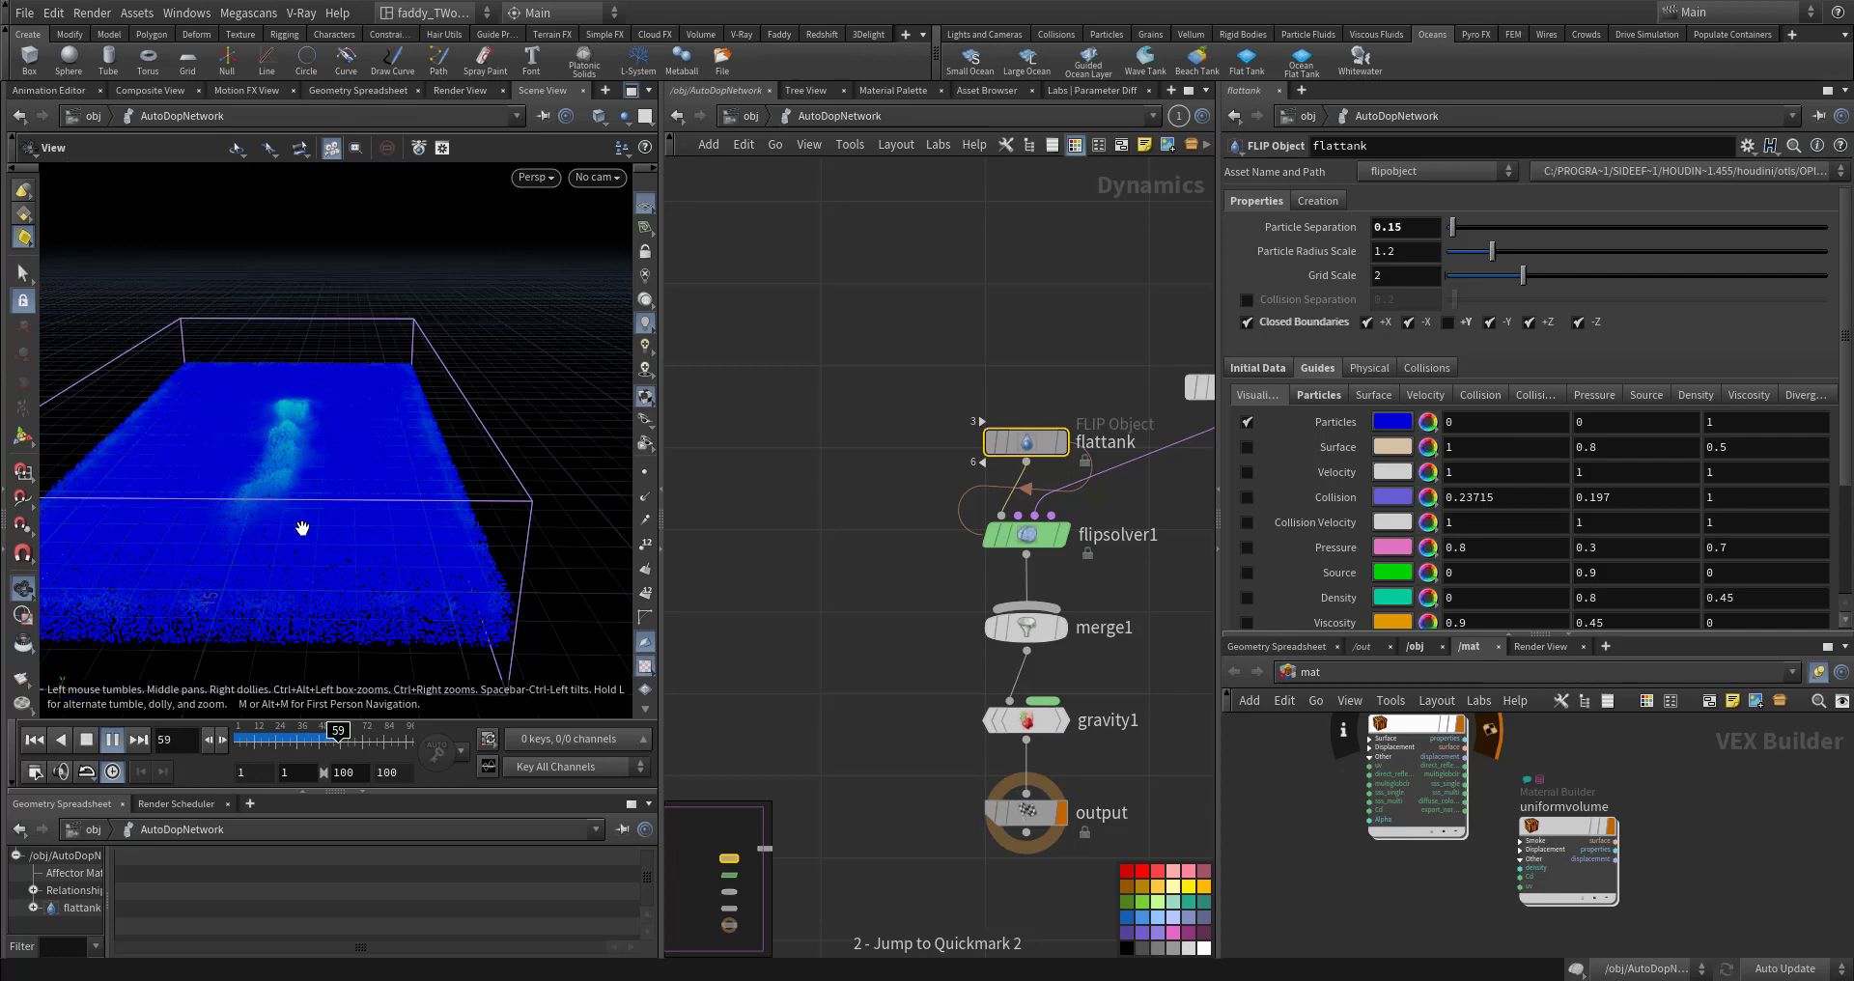
key("Up")
key("ctrl+Up")
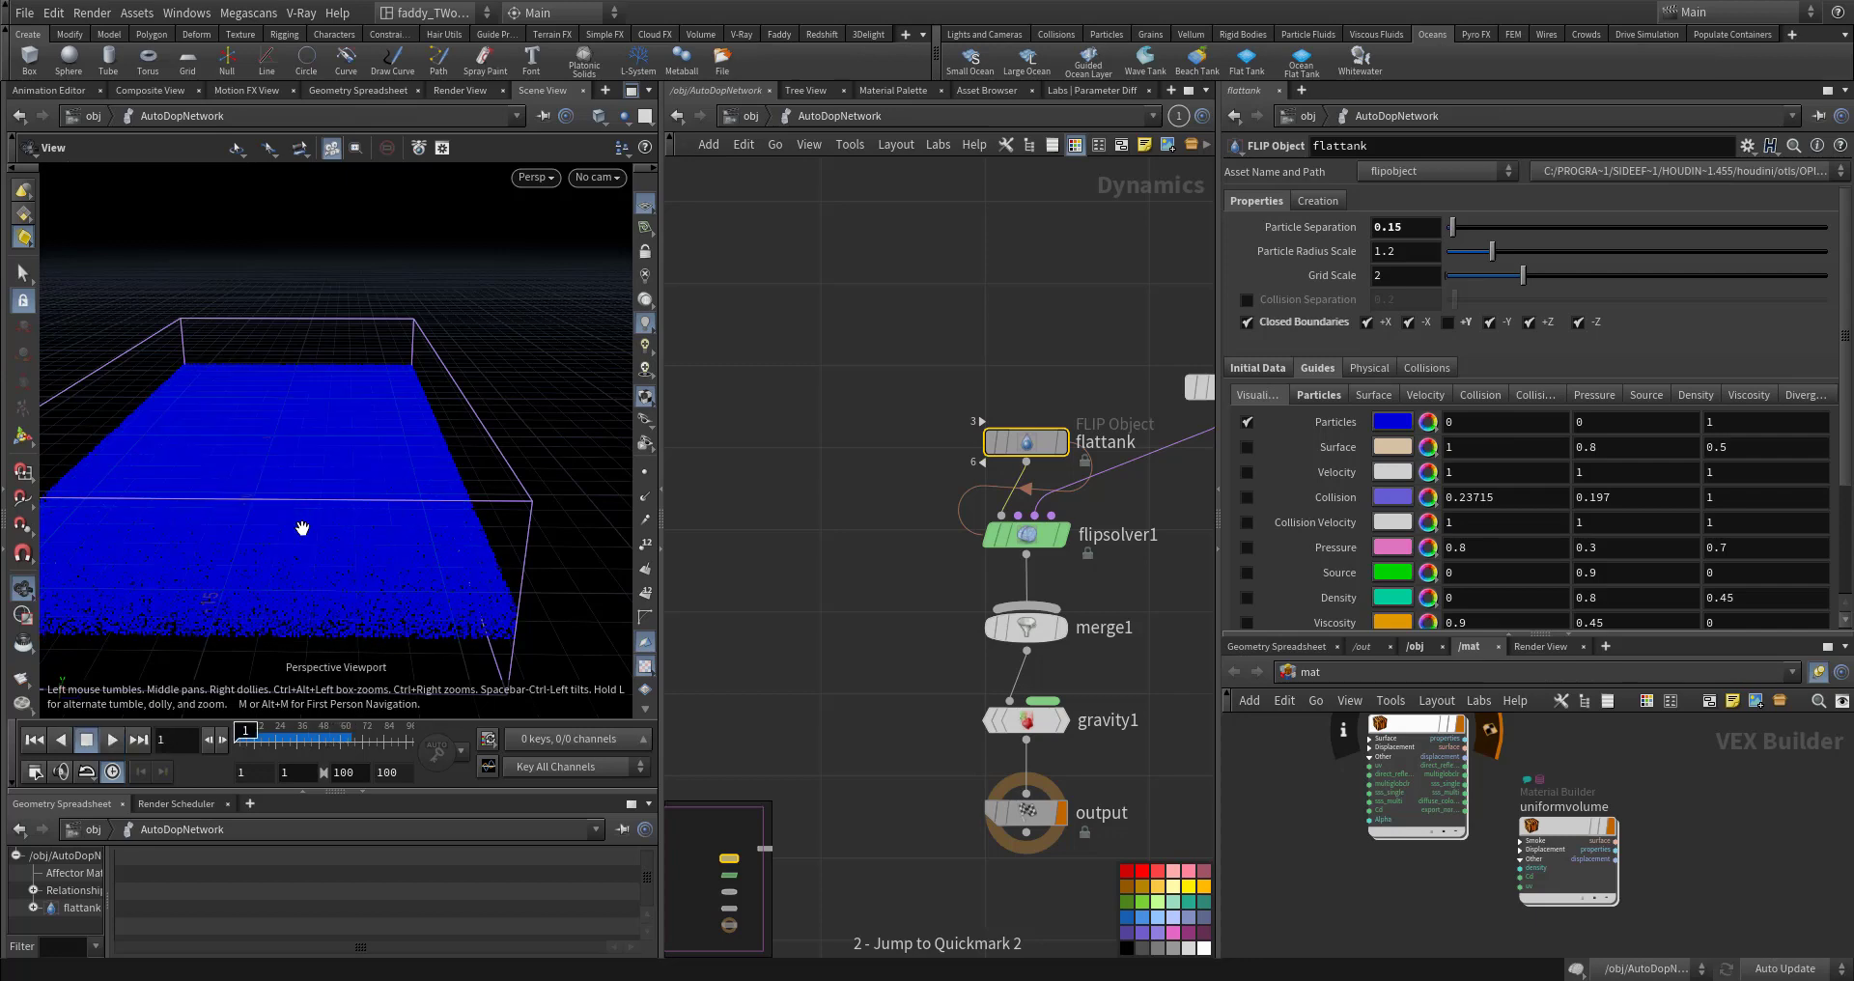
Step: Reopen the pointvop1 network and move the multiply3 node up, clear of multiply1
key("1")
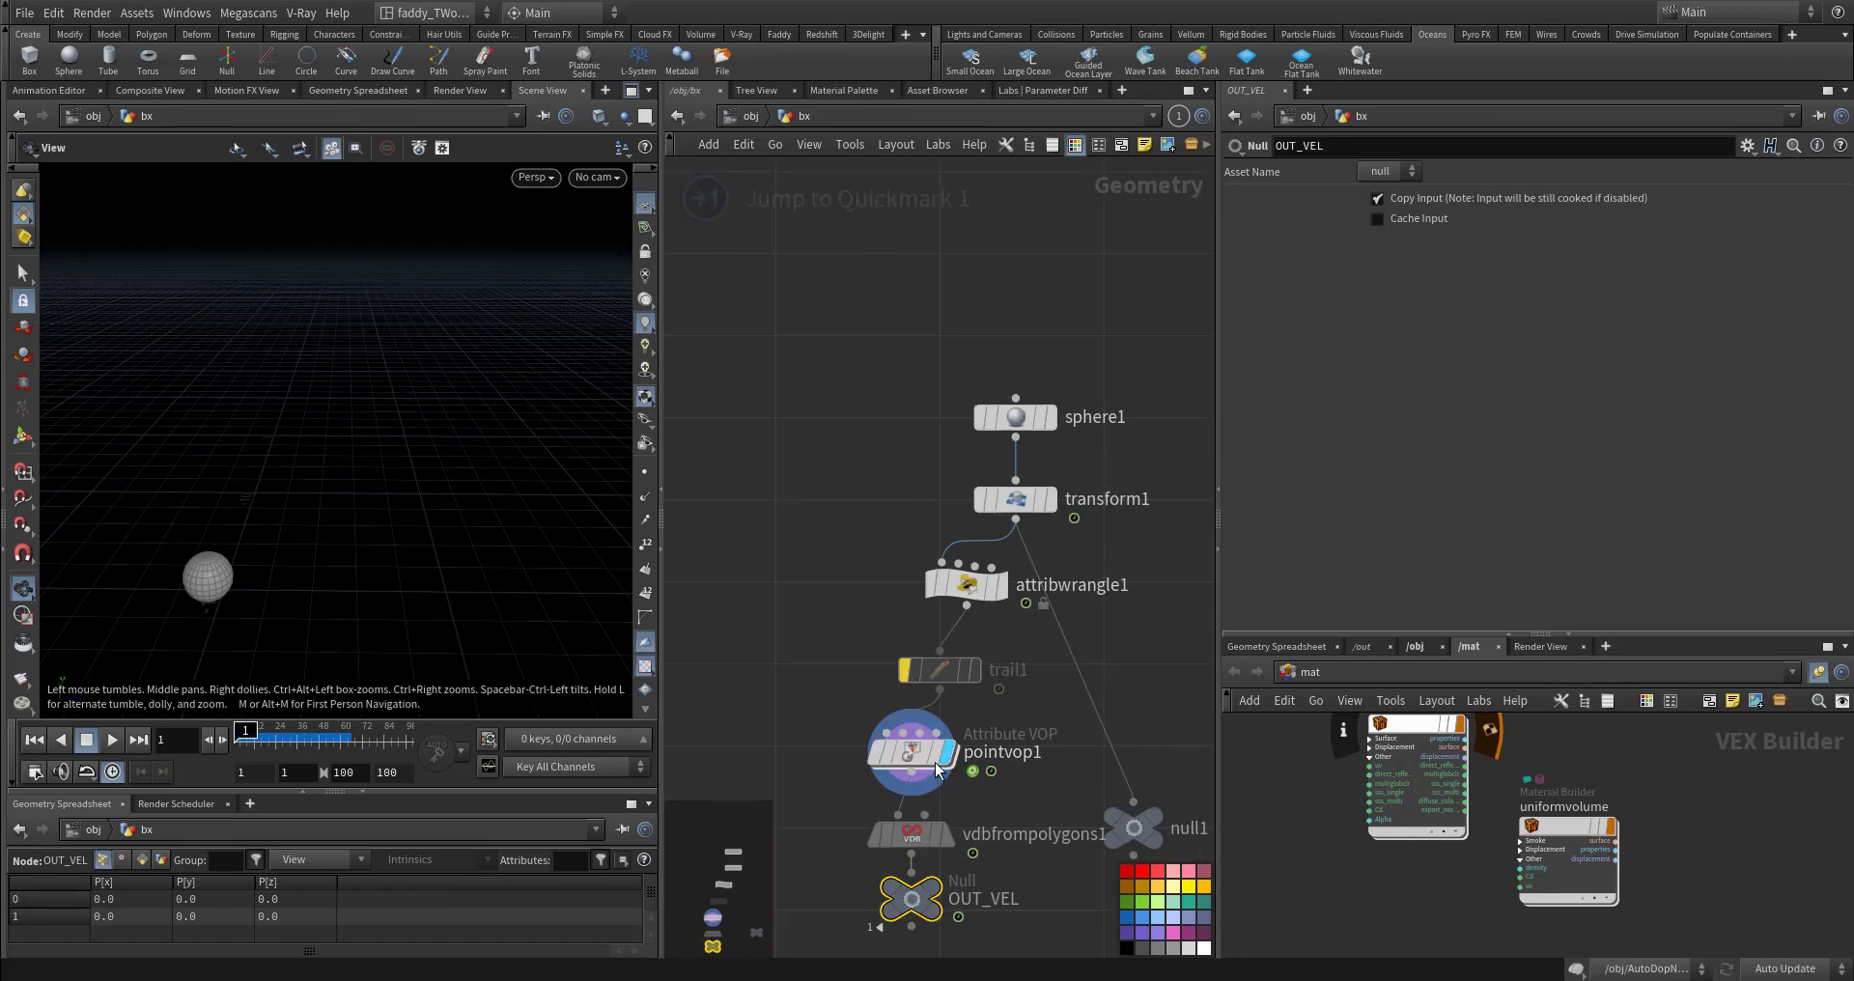
double_click(914, 745)
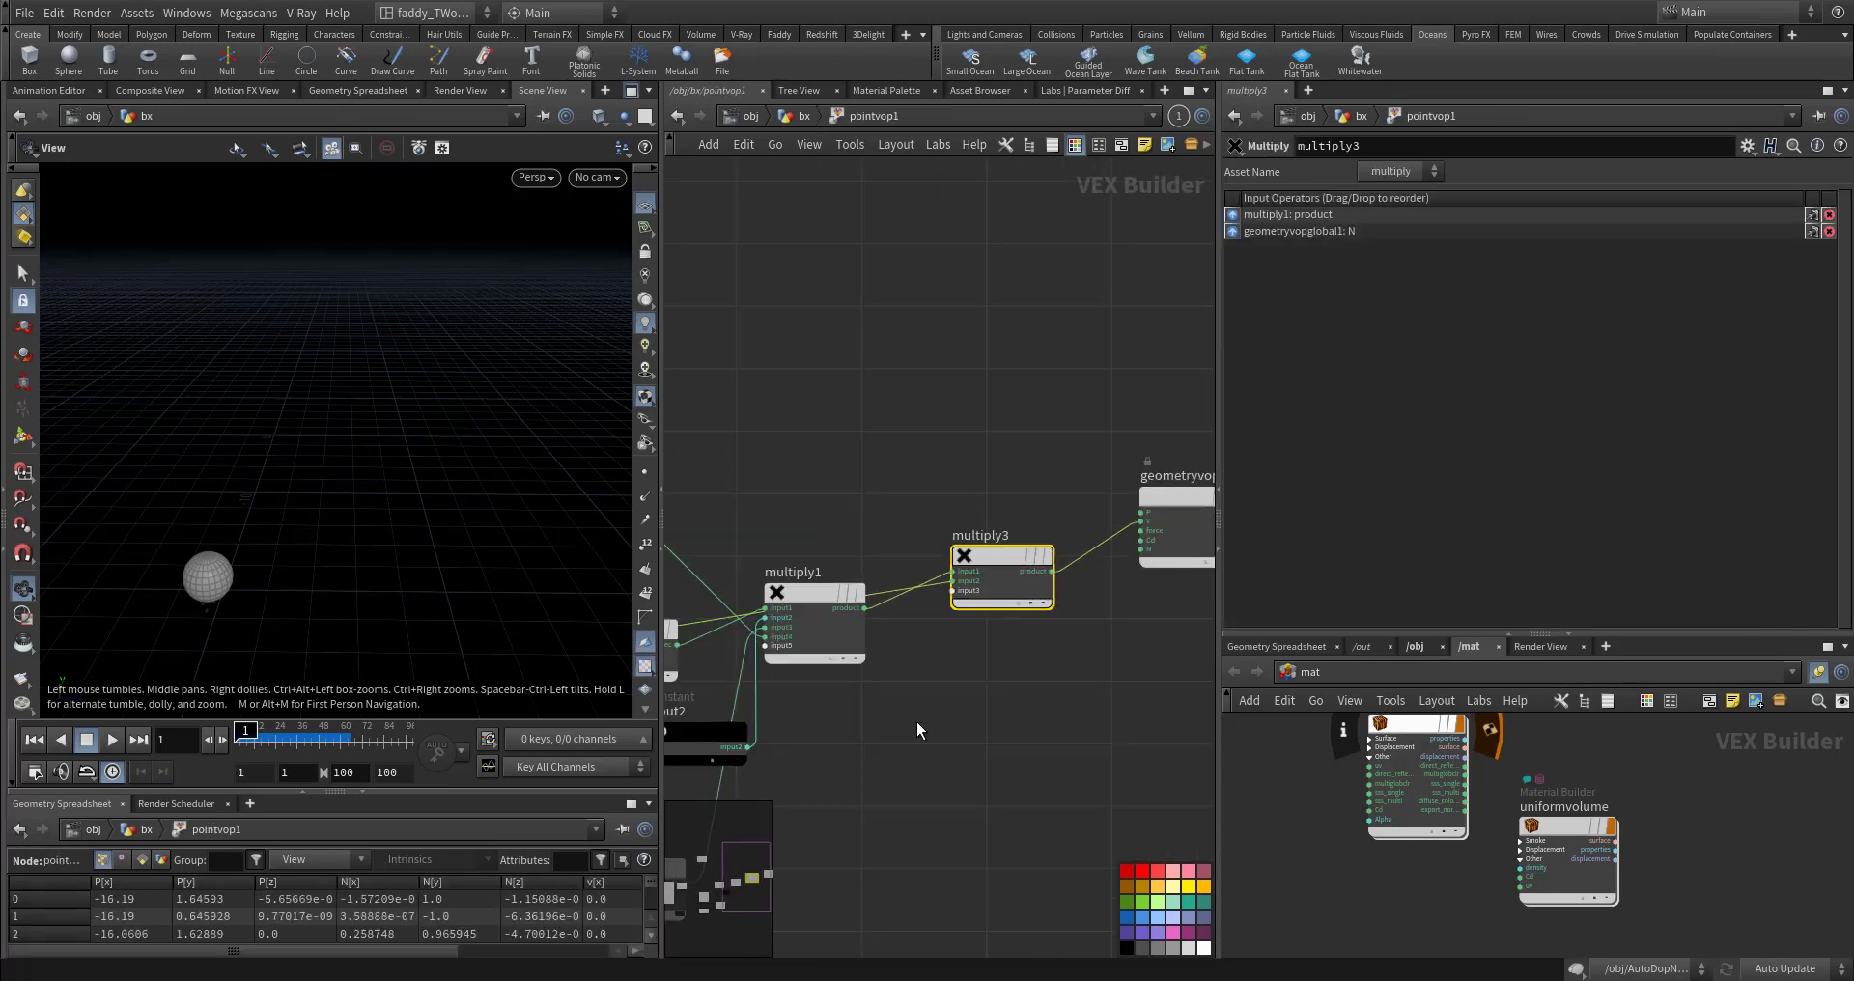
left_click_drag(983, 512, 1010, 354)
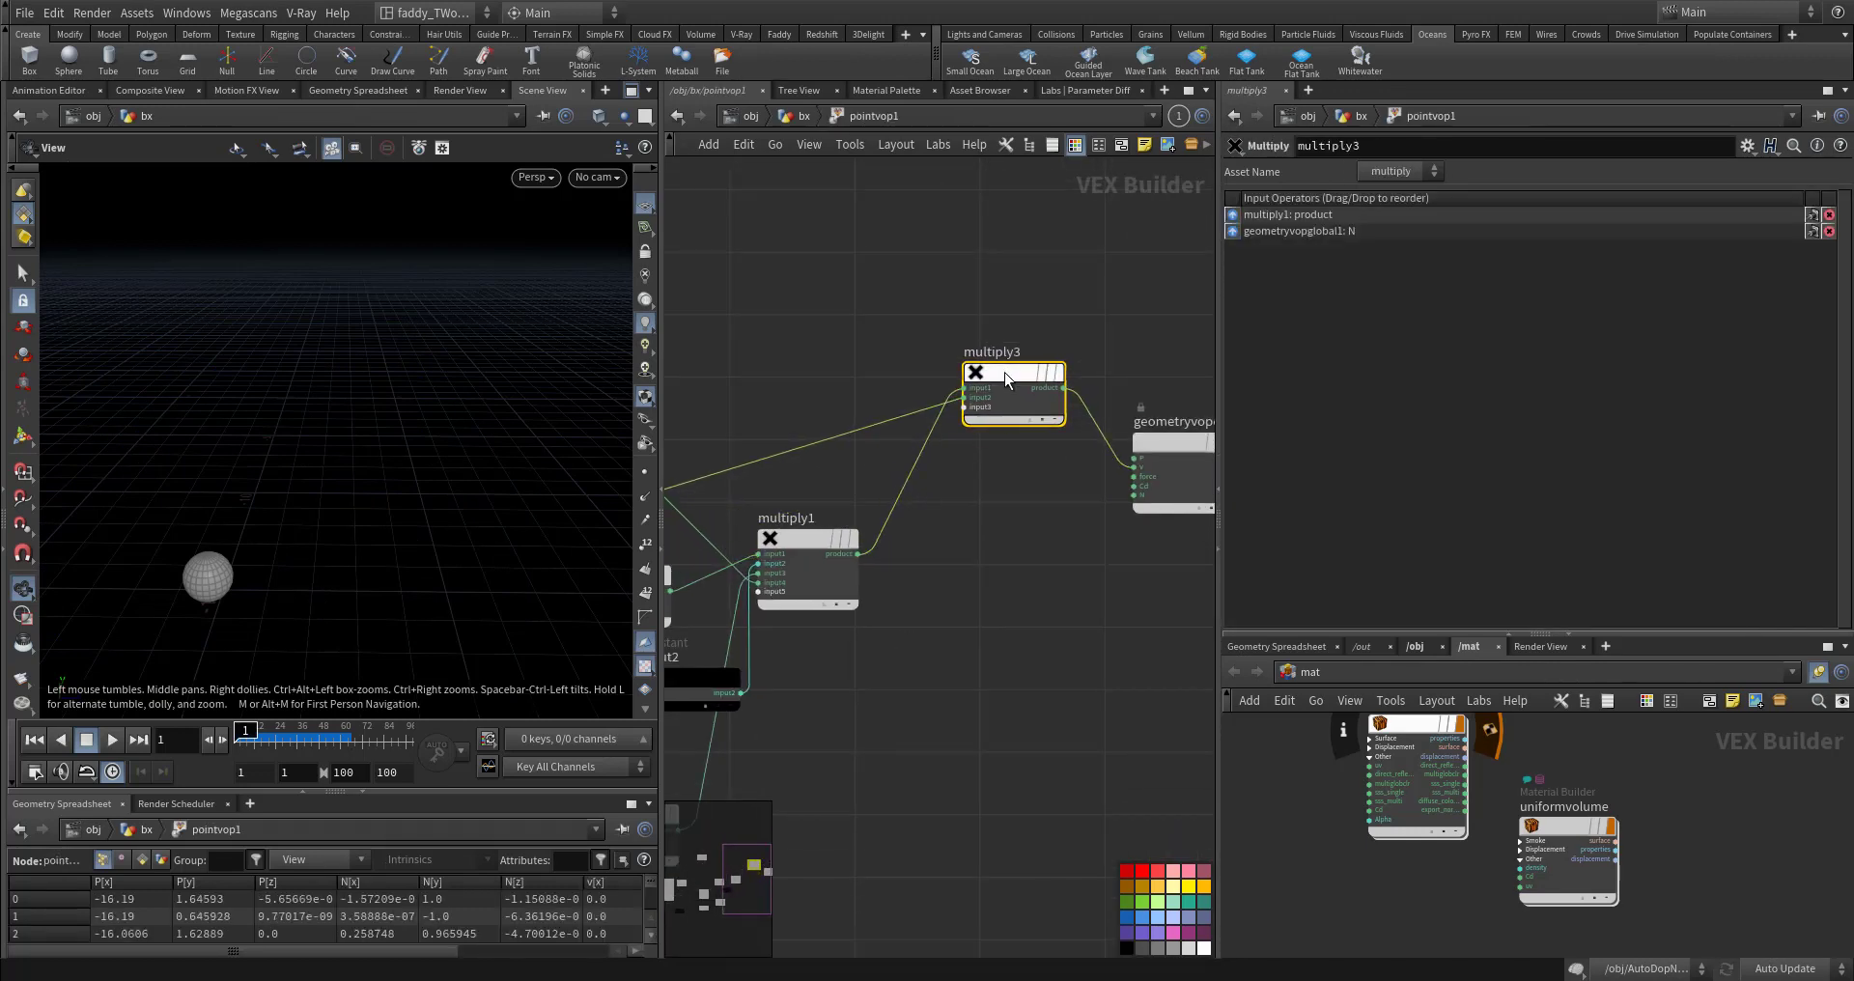
middle_click_drag(930, 600, 1029, 600)
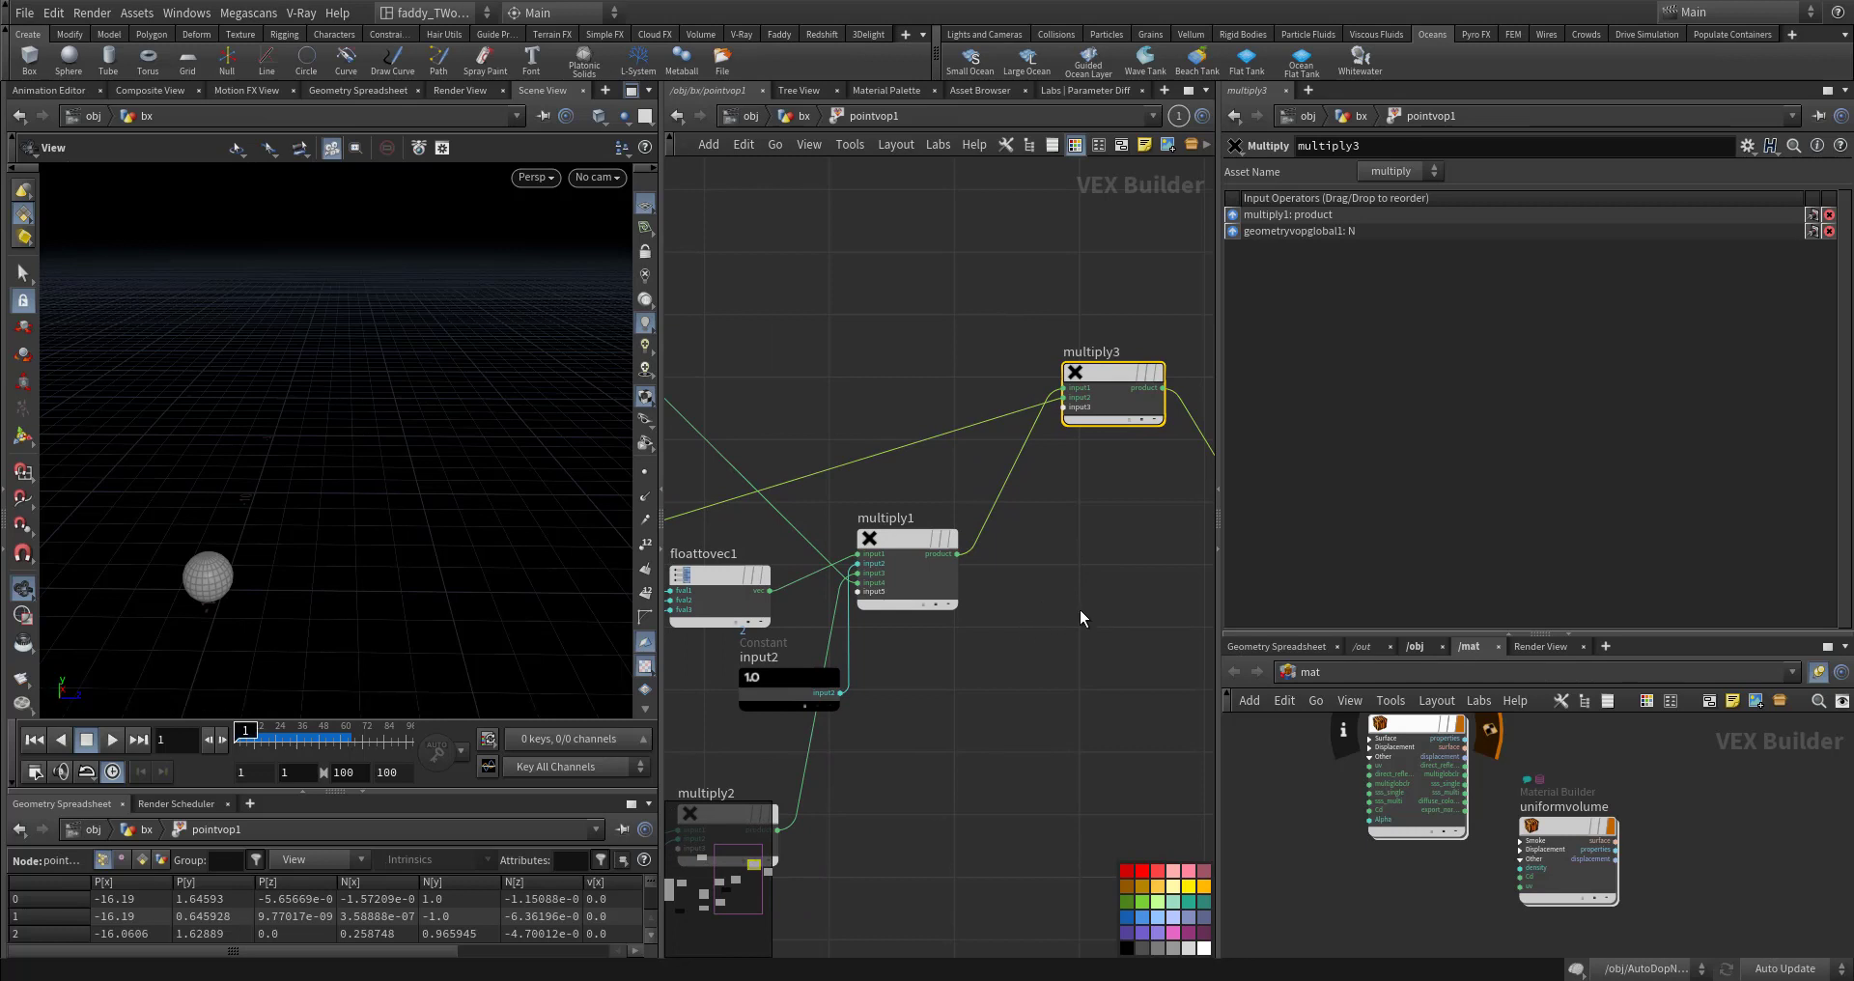
Step: Insert another Multiply node on the wire carrying N into multiply3 and place it above multiply1
key("Tab")
left_click(1014, 612)
middle_click_drag(1056, 589, 1131, 631)
key("Tab")
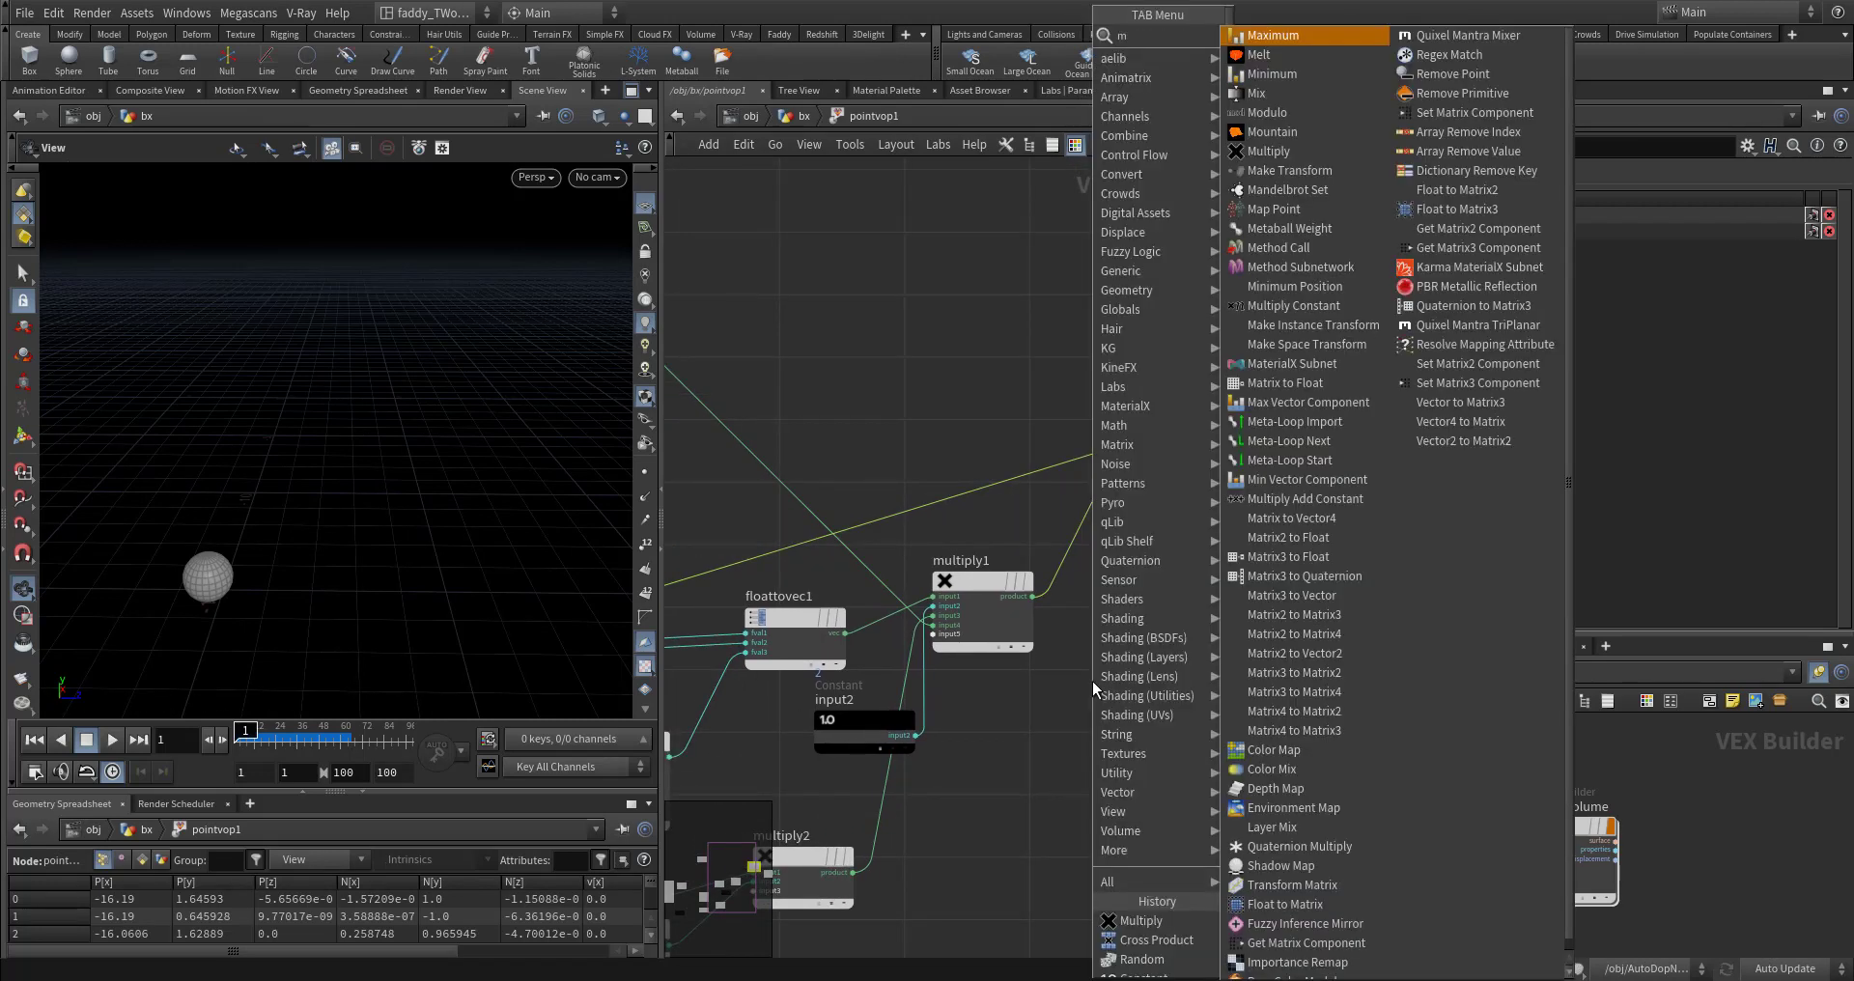
type("mul")
left_click(1276, 43)
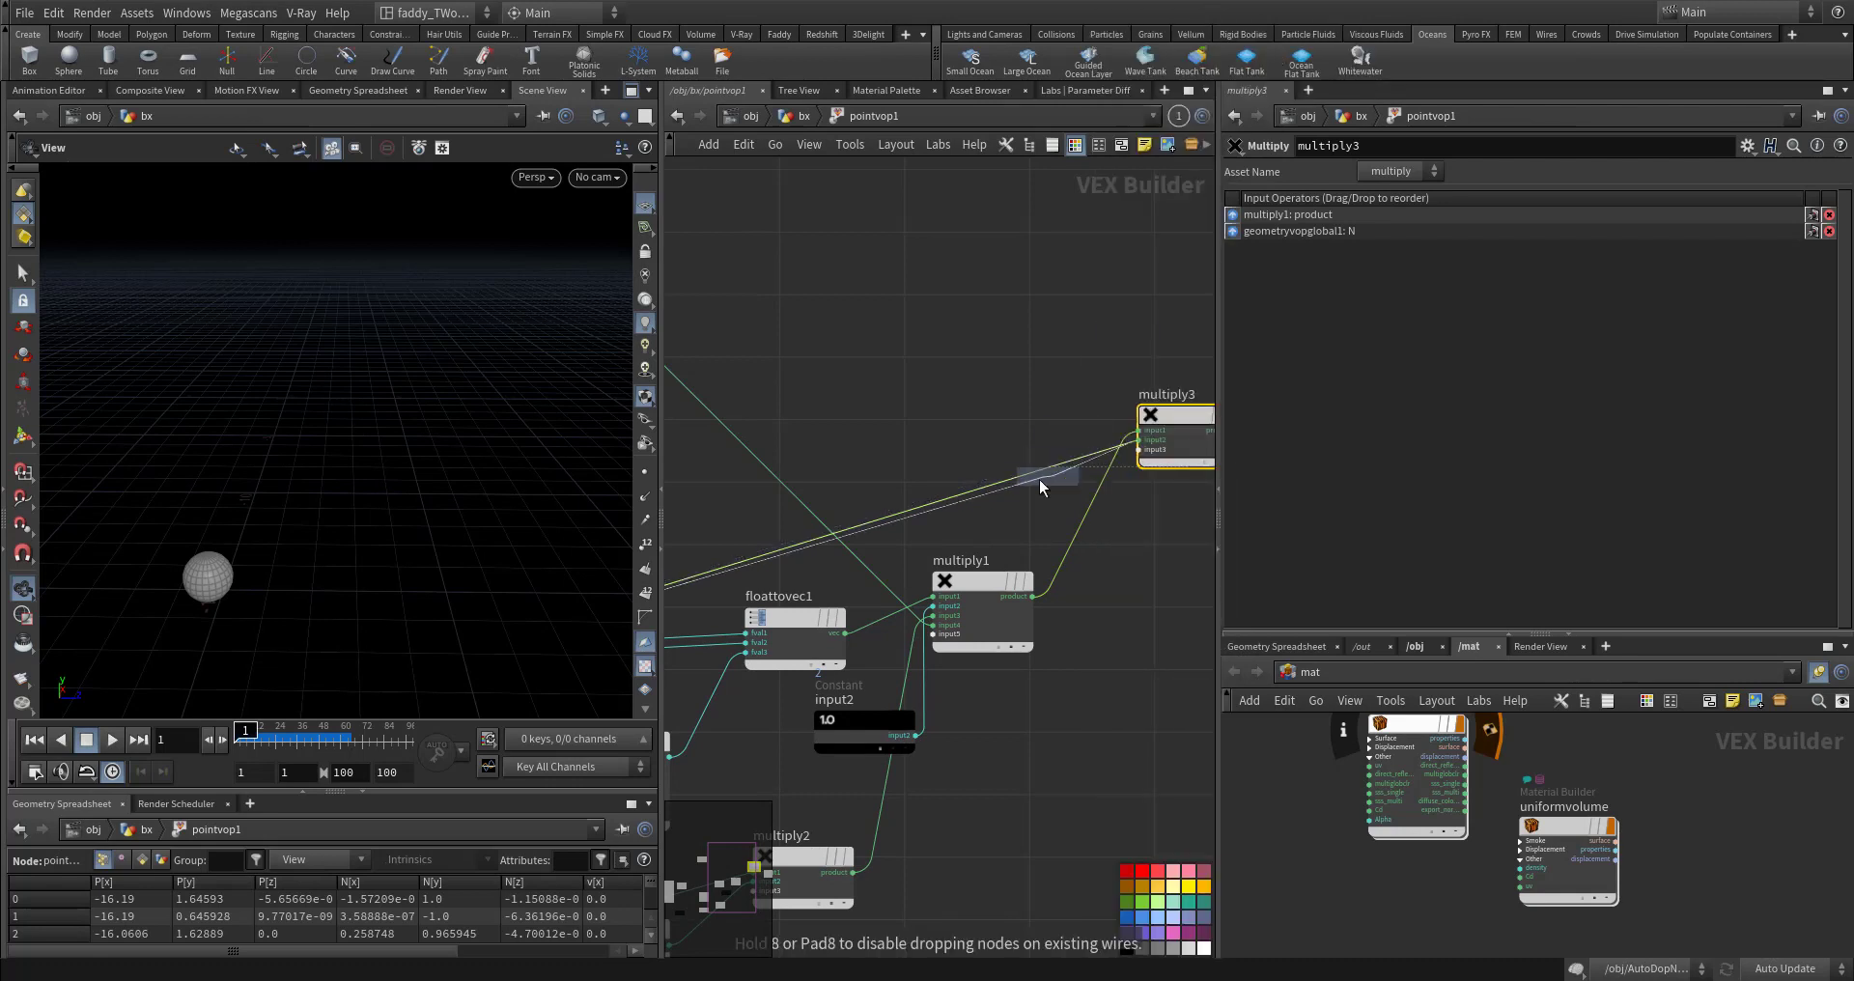
left_click(975, 462)
middle_click_drag(975, 462, 1033, 386)
left_click_drag(1034, 386, 1023, 287)
Step: Connect the random1 output to the second input of multiply4 and the input2 constant to its third input
left_click(991, 321)
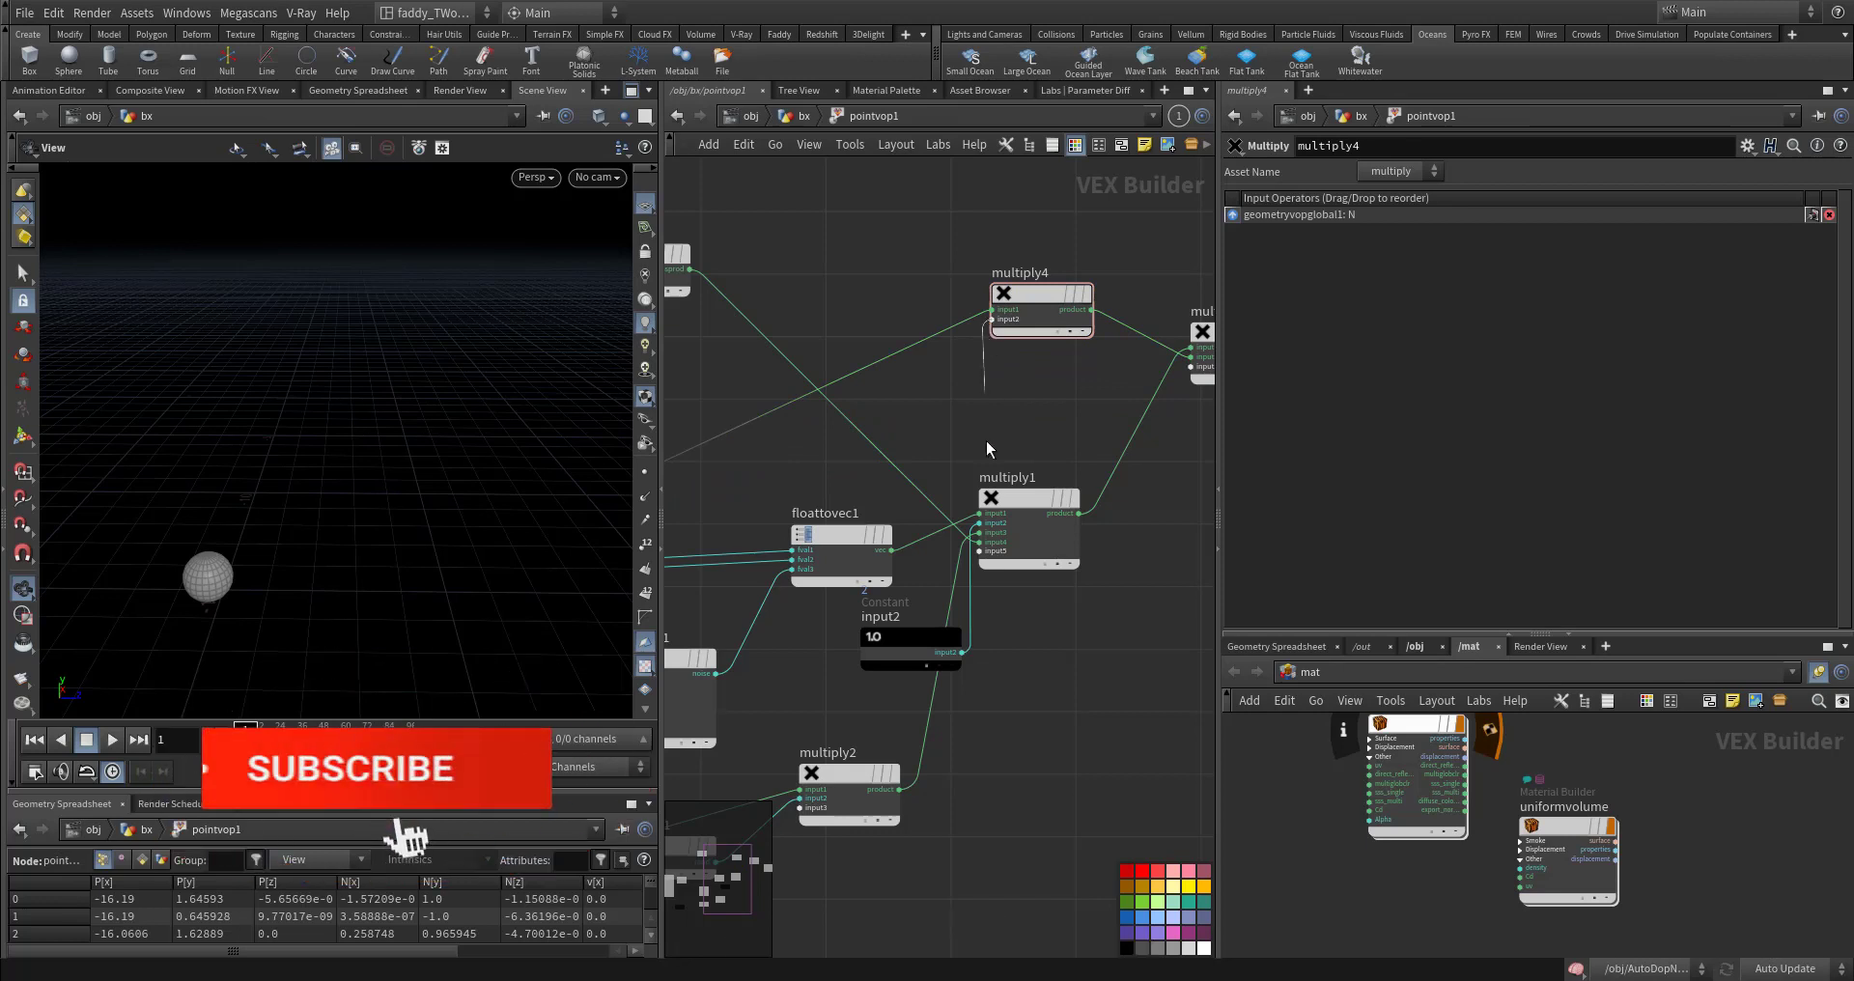
middle_click_drag(1043, 809, 1172, 648)
left_click(845, 698)
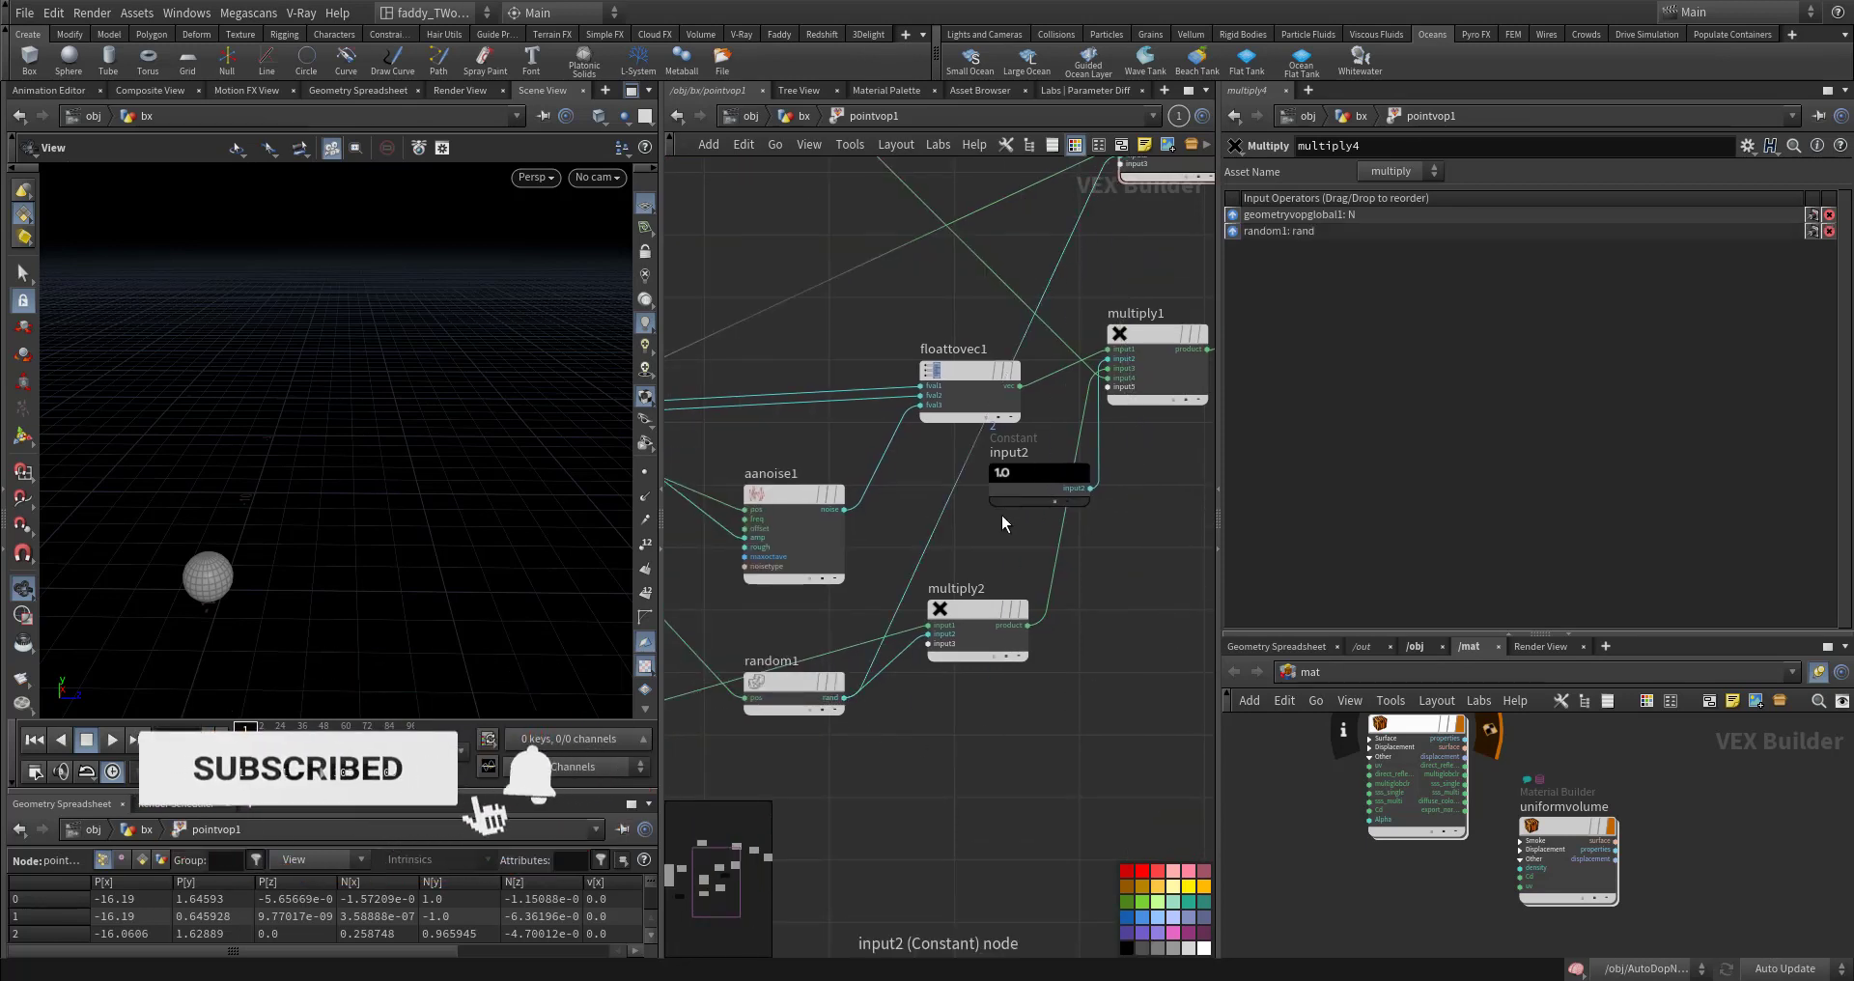
middle_click_drag(1127, 287, 1006, 572)
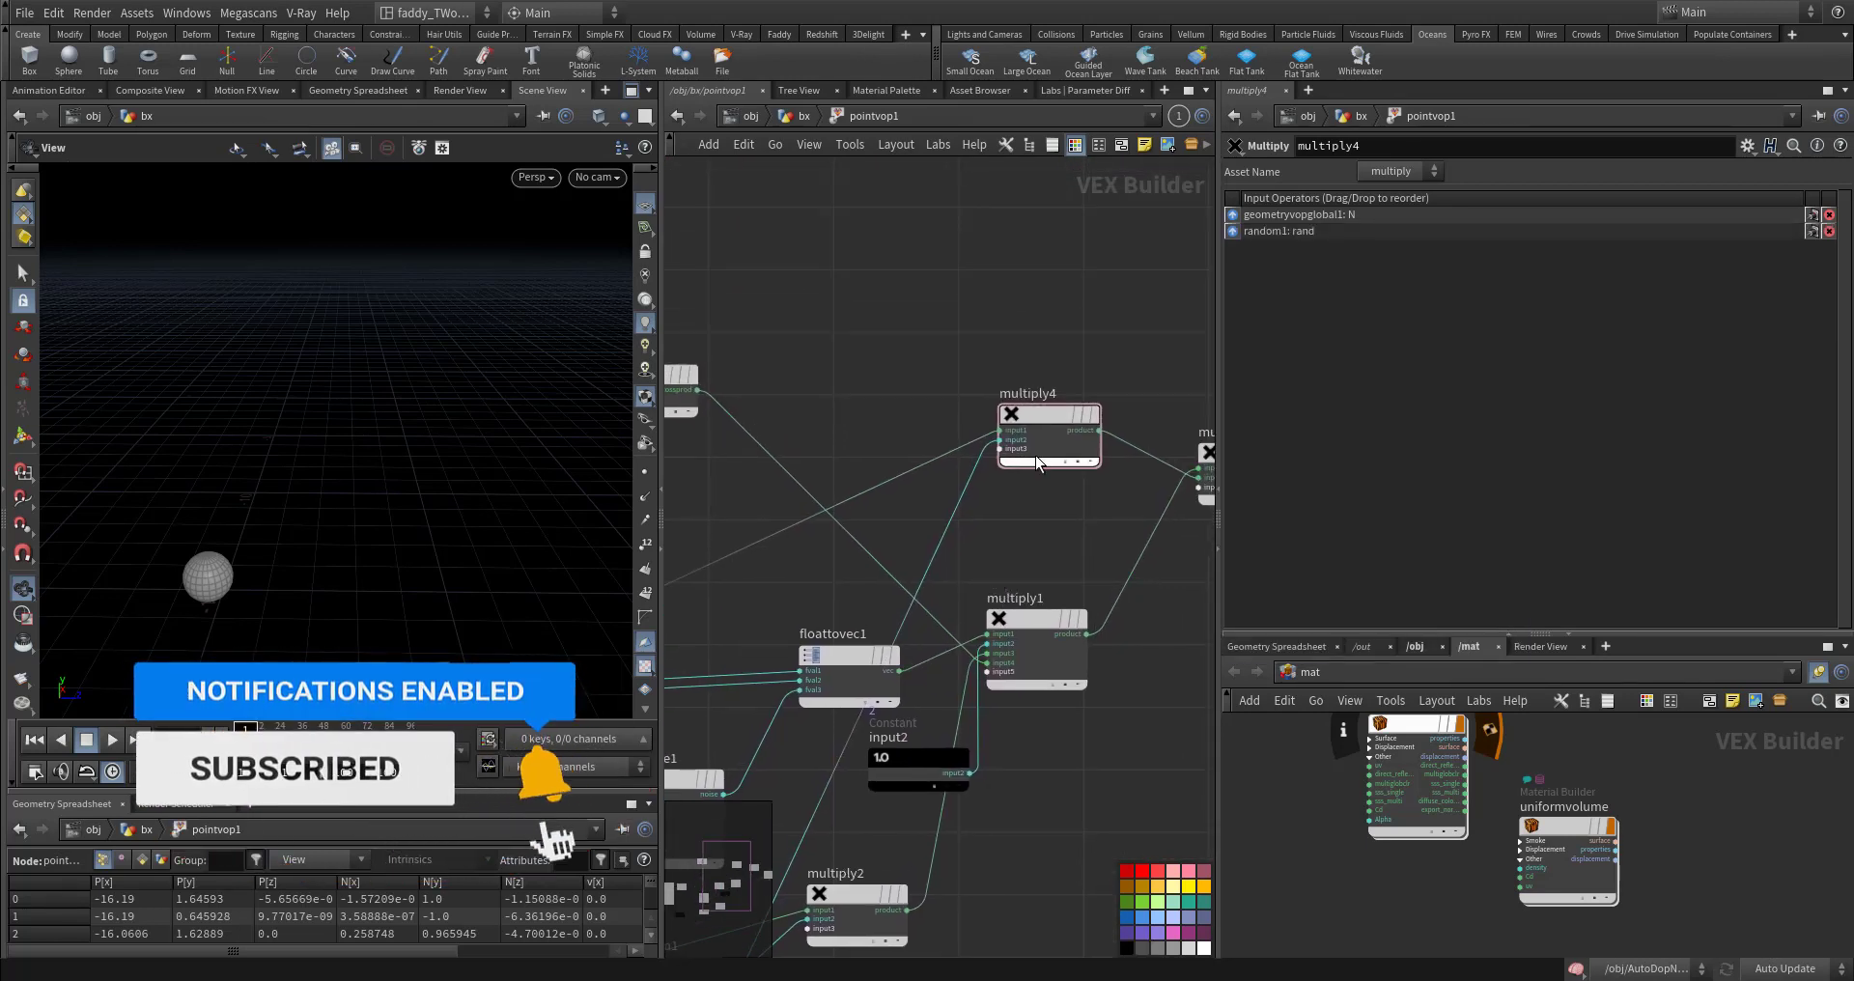
left_click(1033, 439)
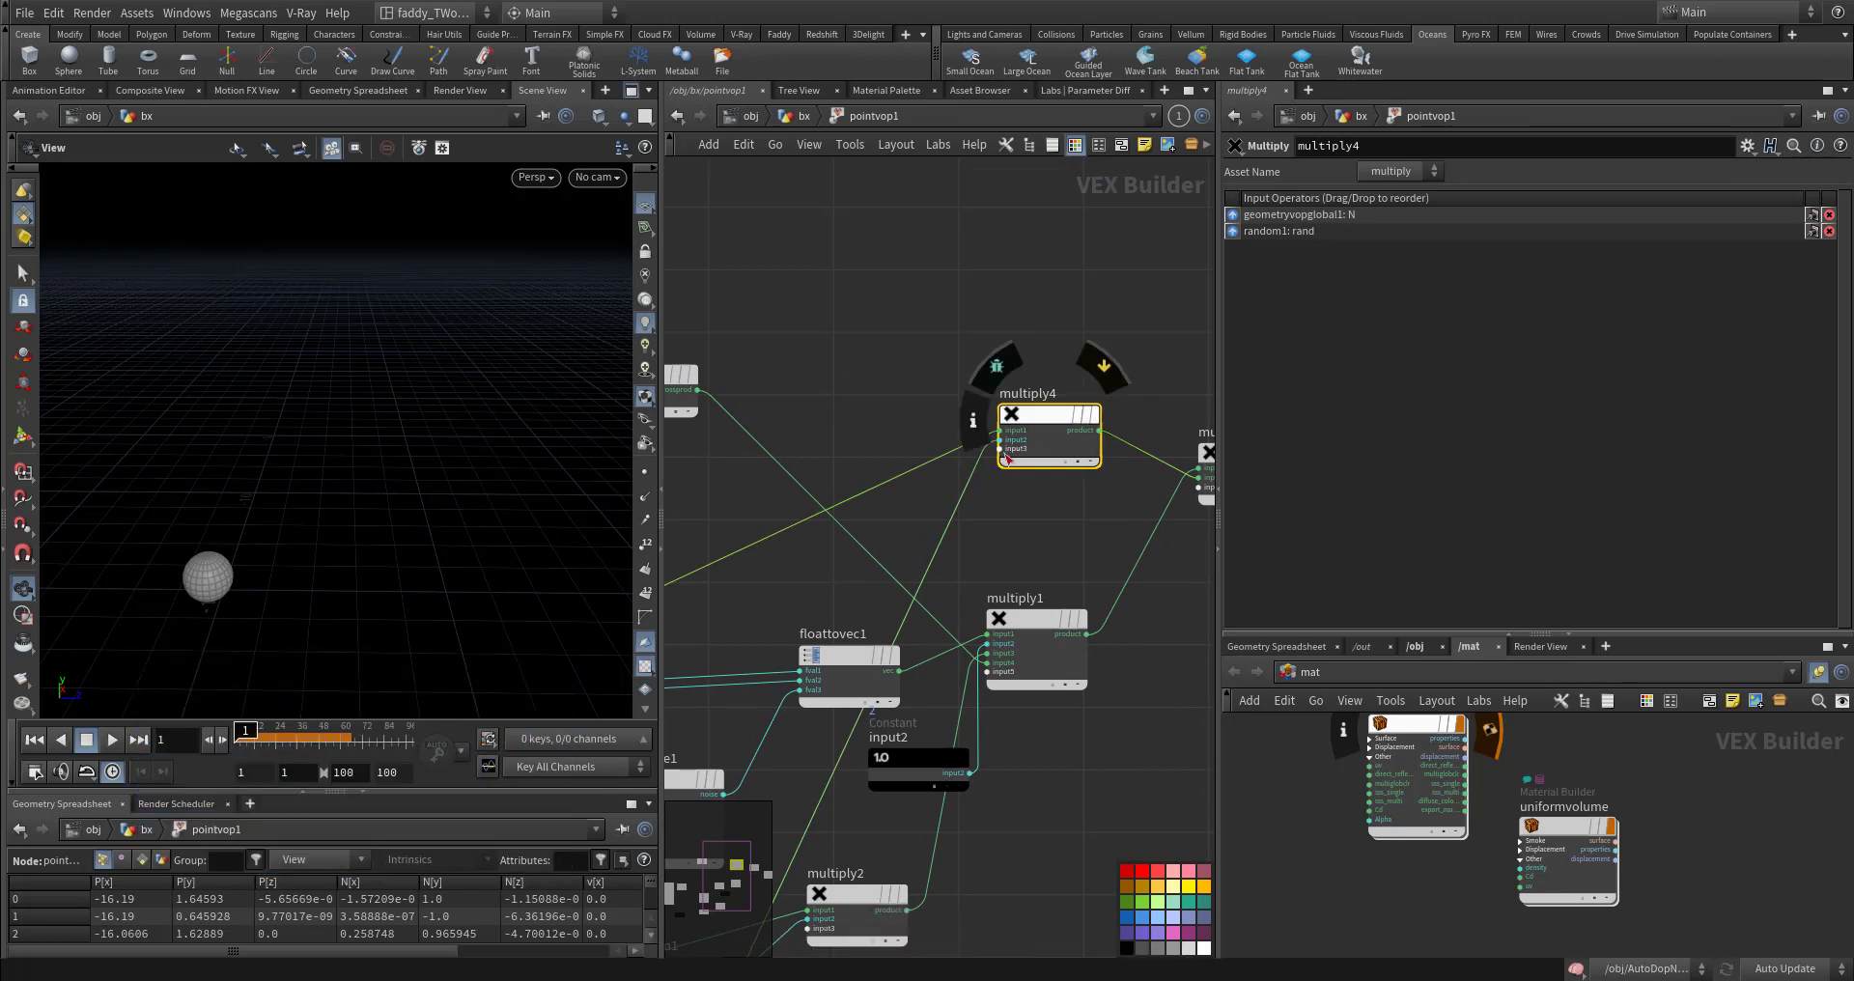
left_click(1008, 449)
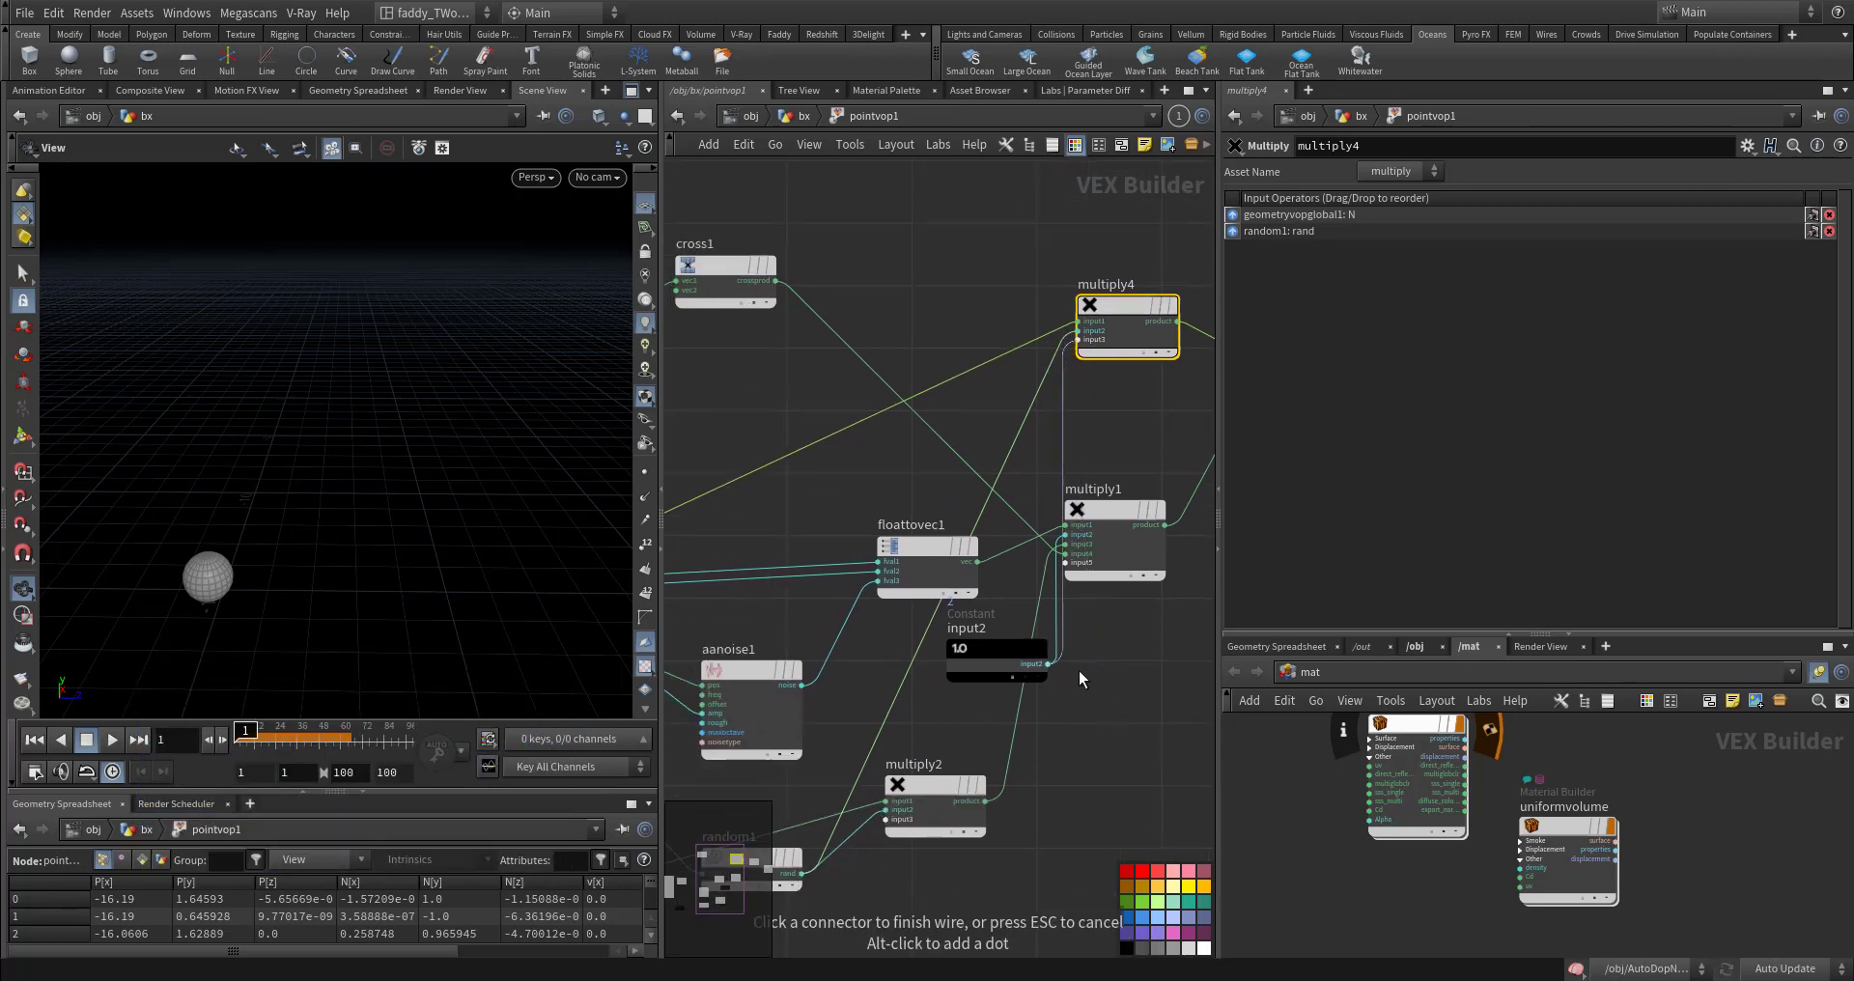
left_click(1080, 679)
Step: Review the simulation in the DOP network and examine the tank from a closer, rotated view
key("2")
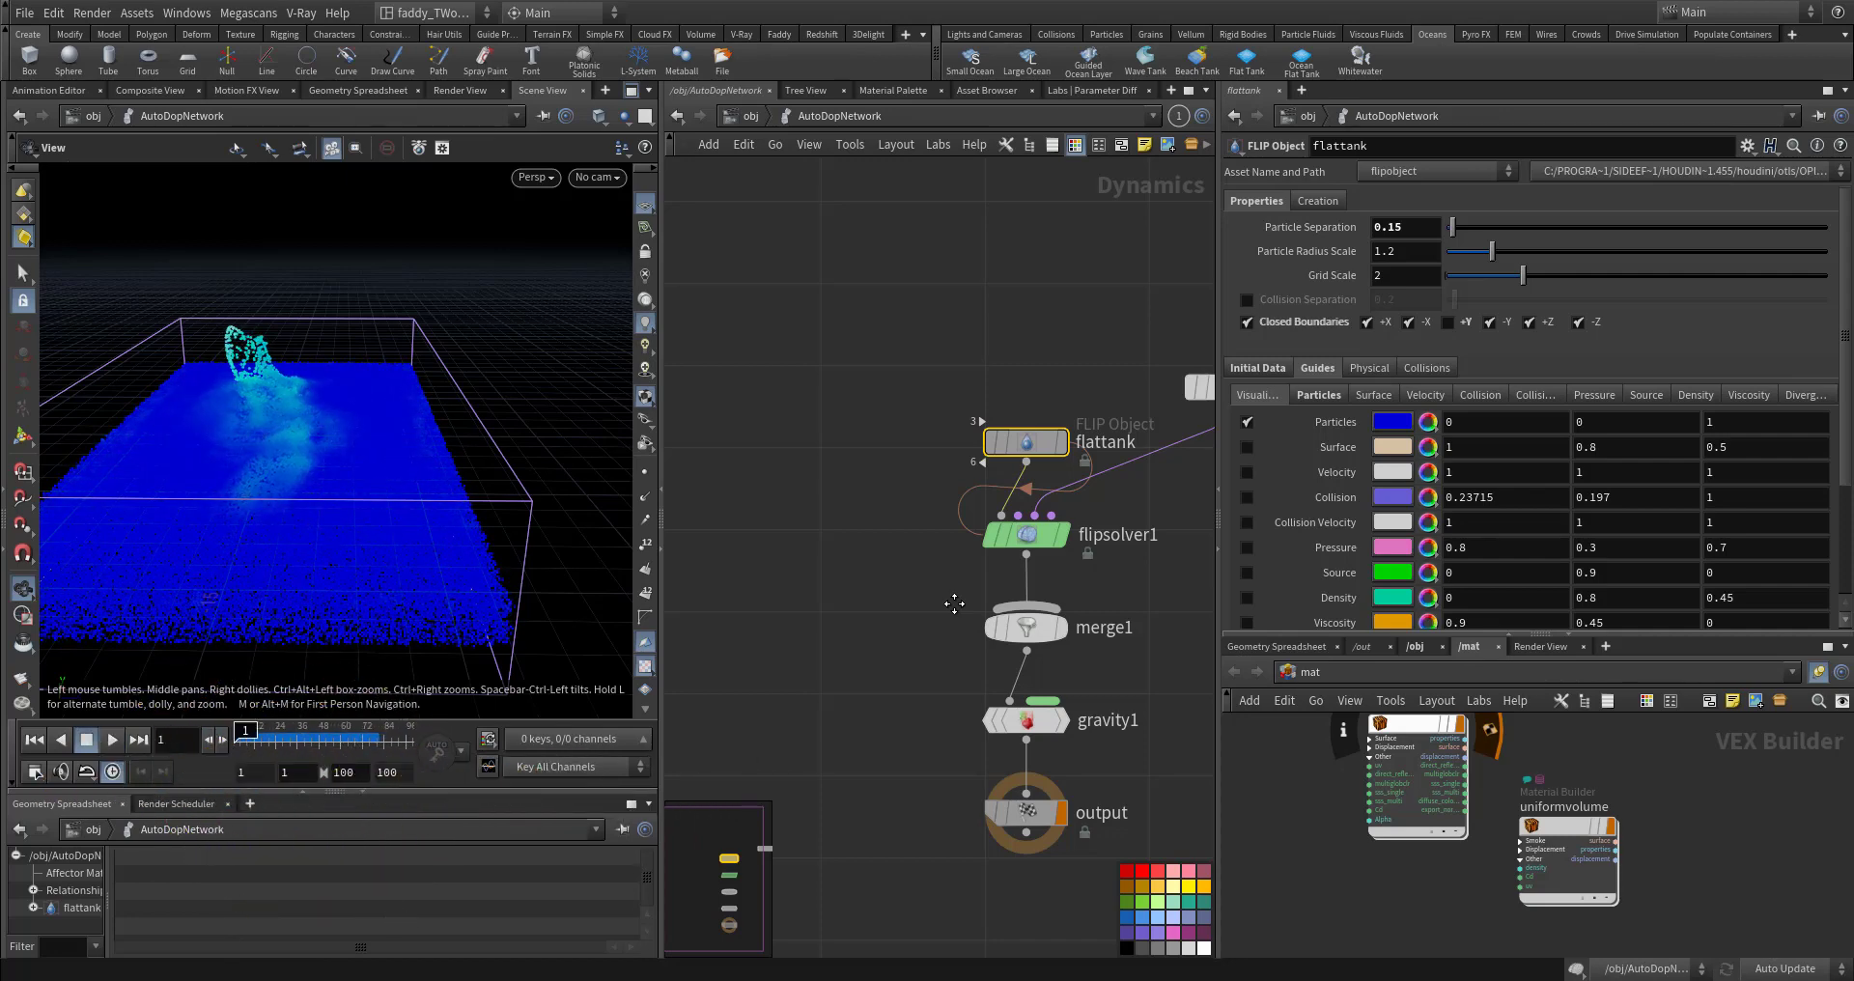
left_click(994, 535)
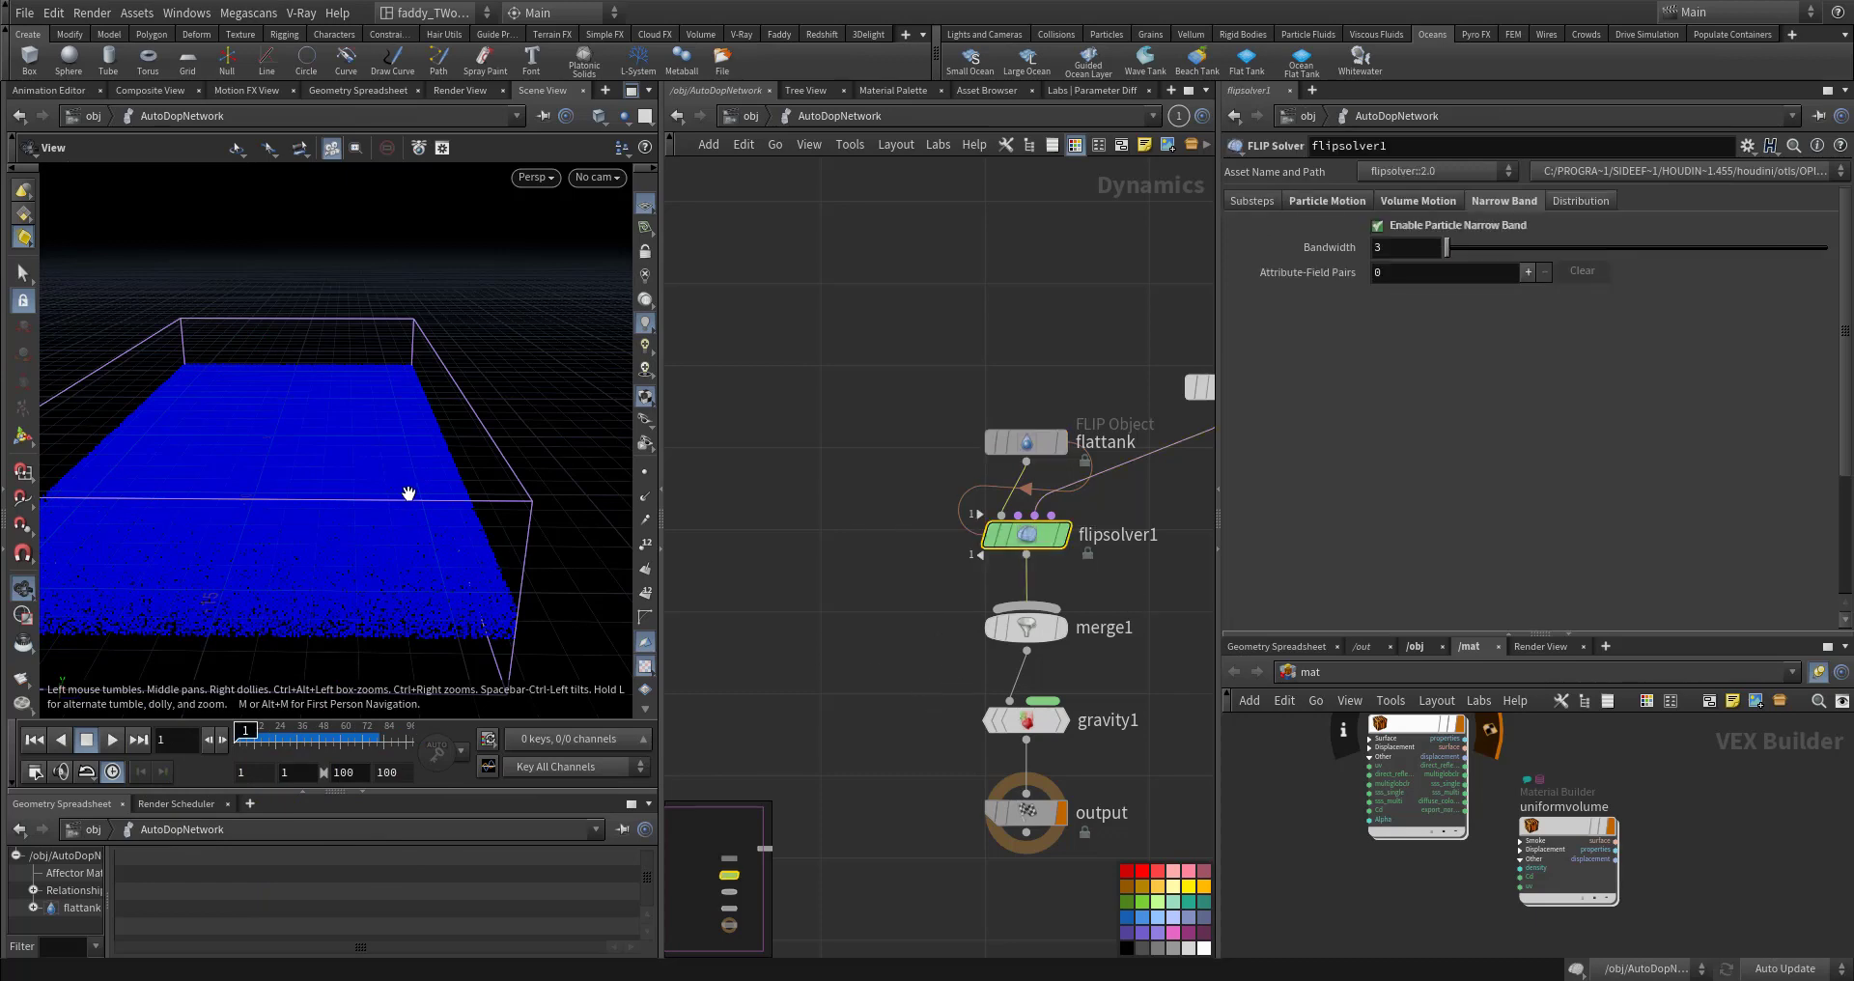
left_click_drag(408, 493, 435, 521)
key("Return")
key("Escape")
right_click_drag(434, 522, 480, 517)
Step: Set the flattank FLIP object's Particle Separation to 0.1 and replay the simulation
left_click_drag(888, 406, 1120, 468)
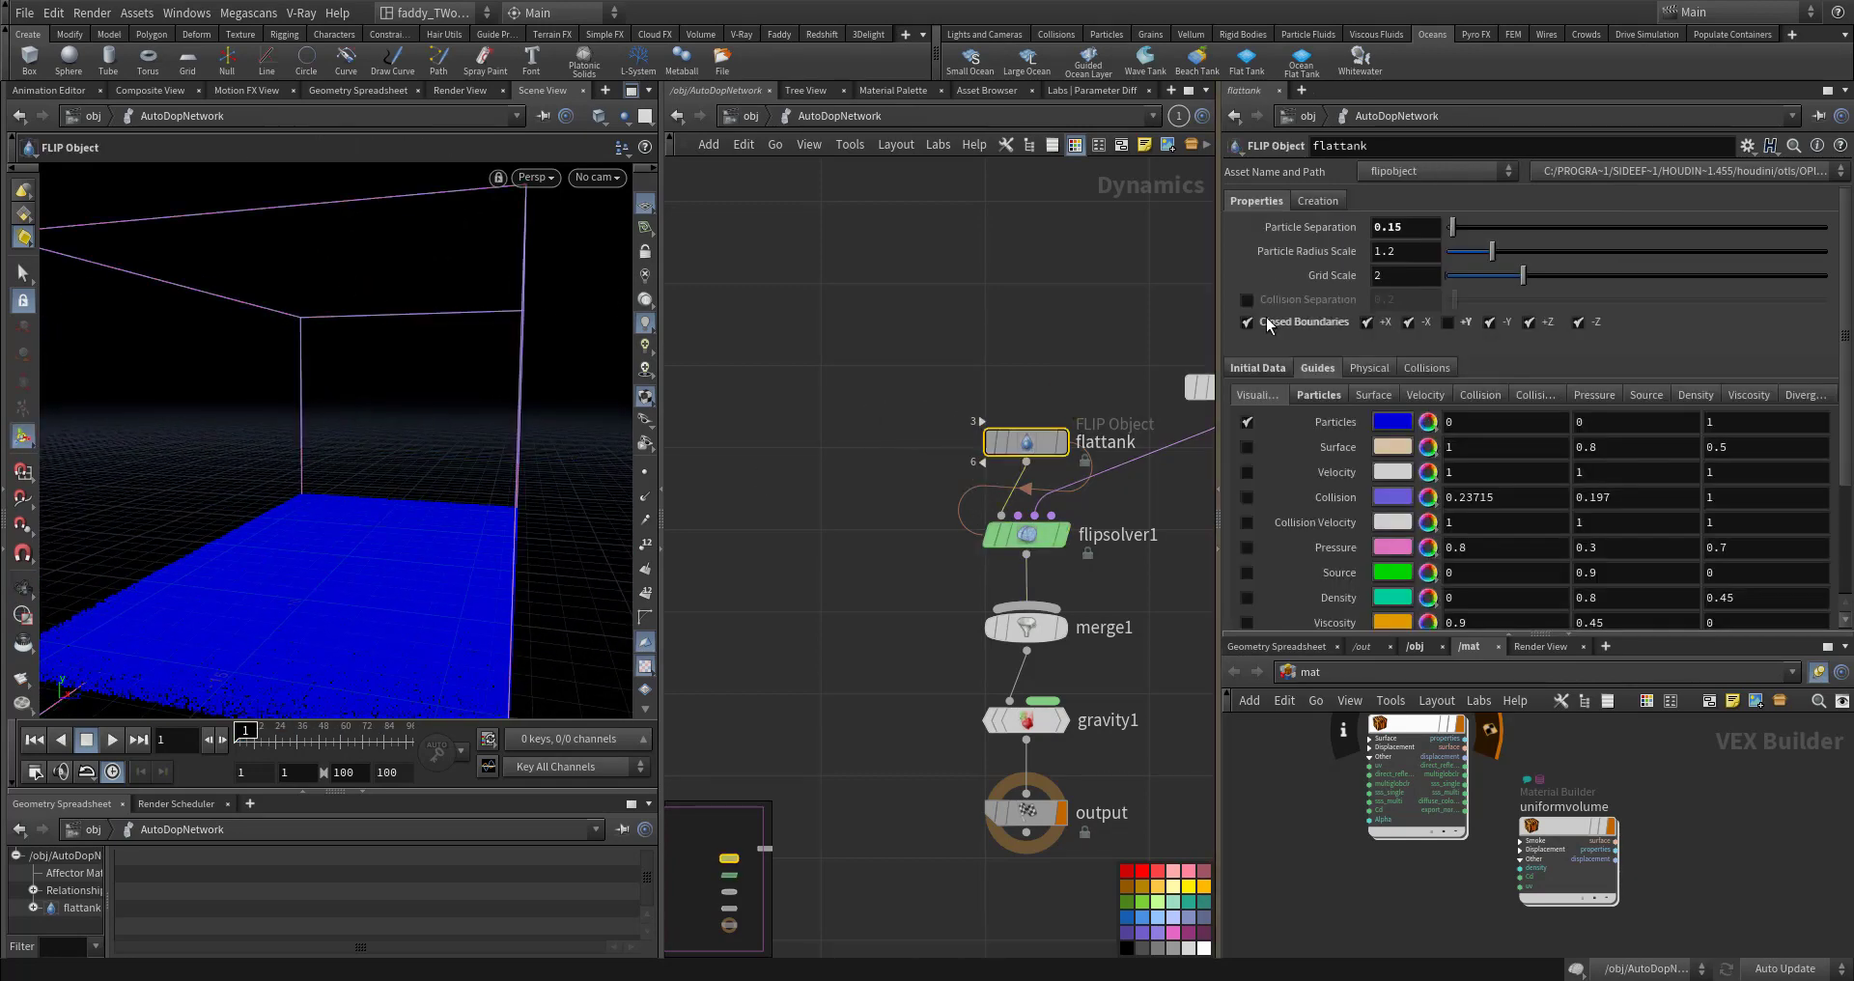
left_click_drag(1390, 227, 1456, 255)
type("1")
key("Return")
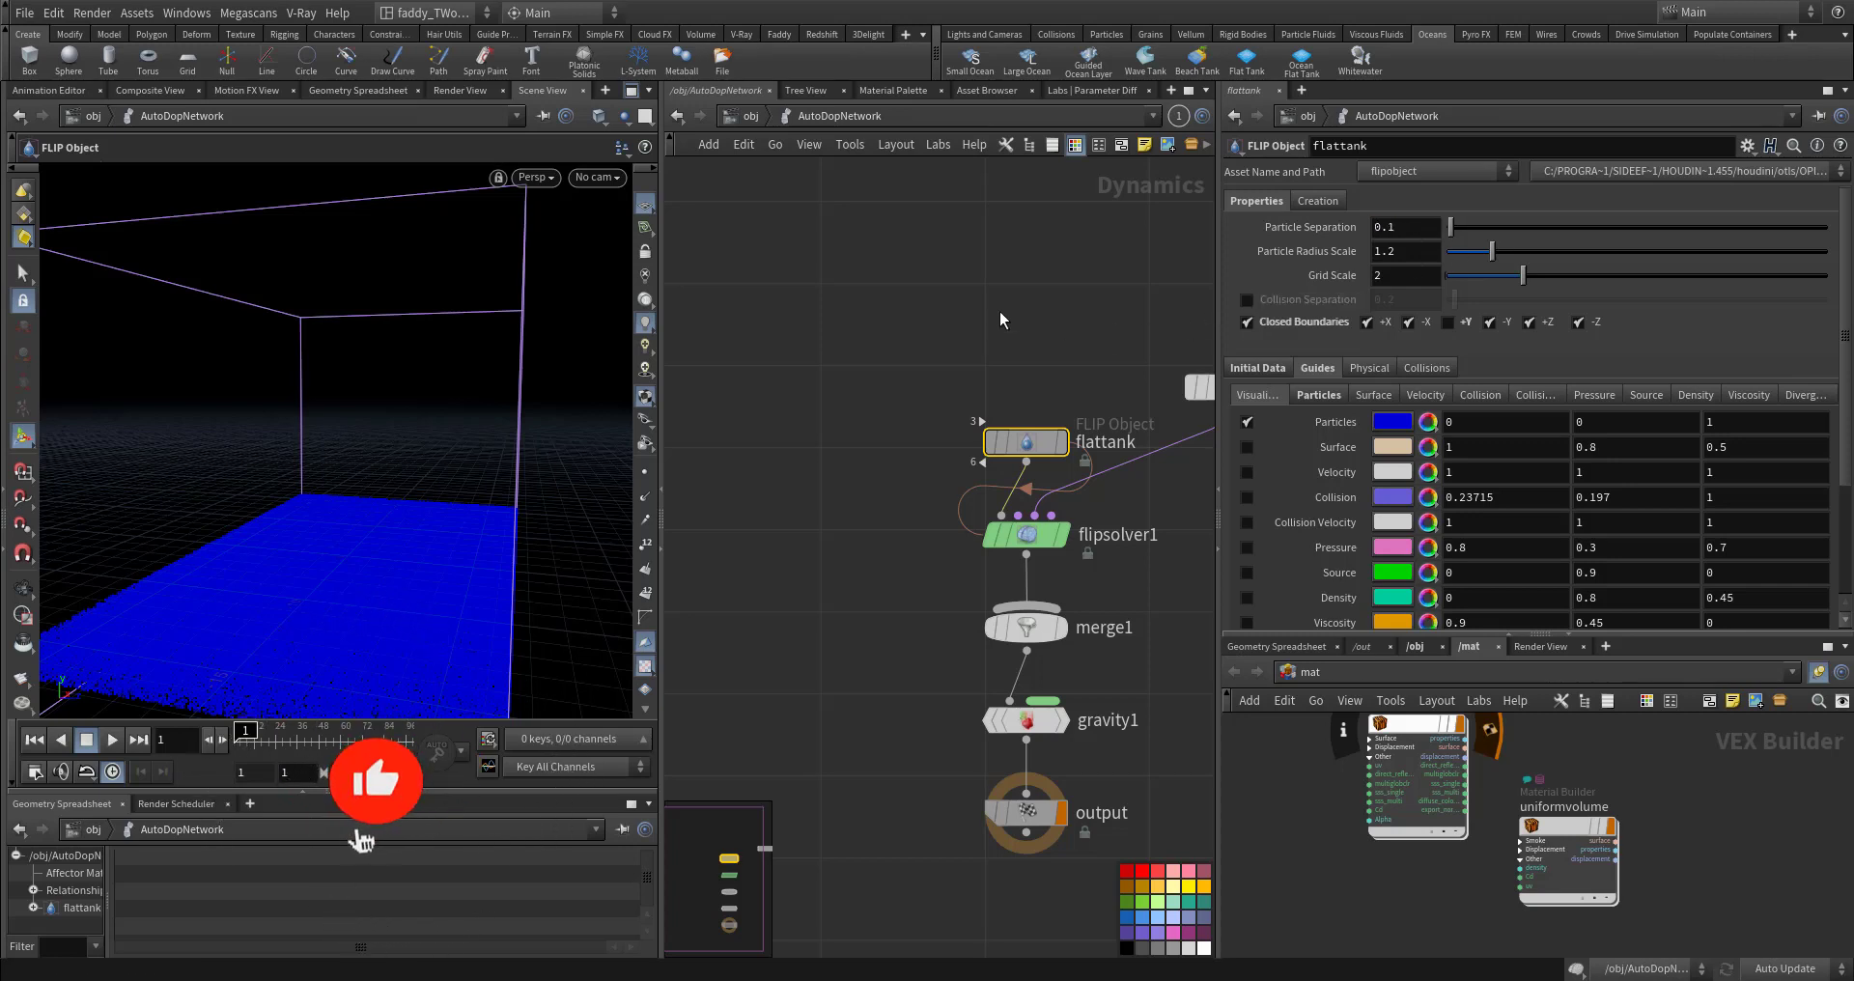
left_click(1000, 311)
key("Up")
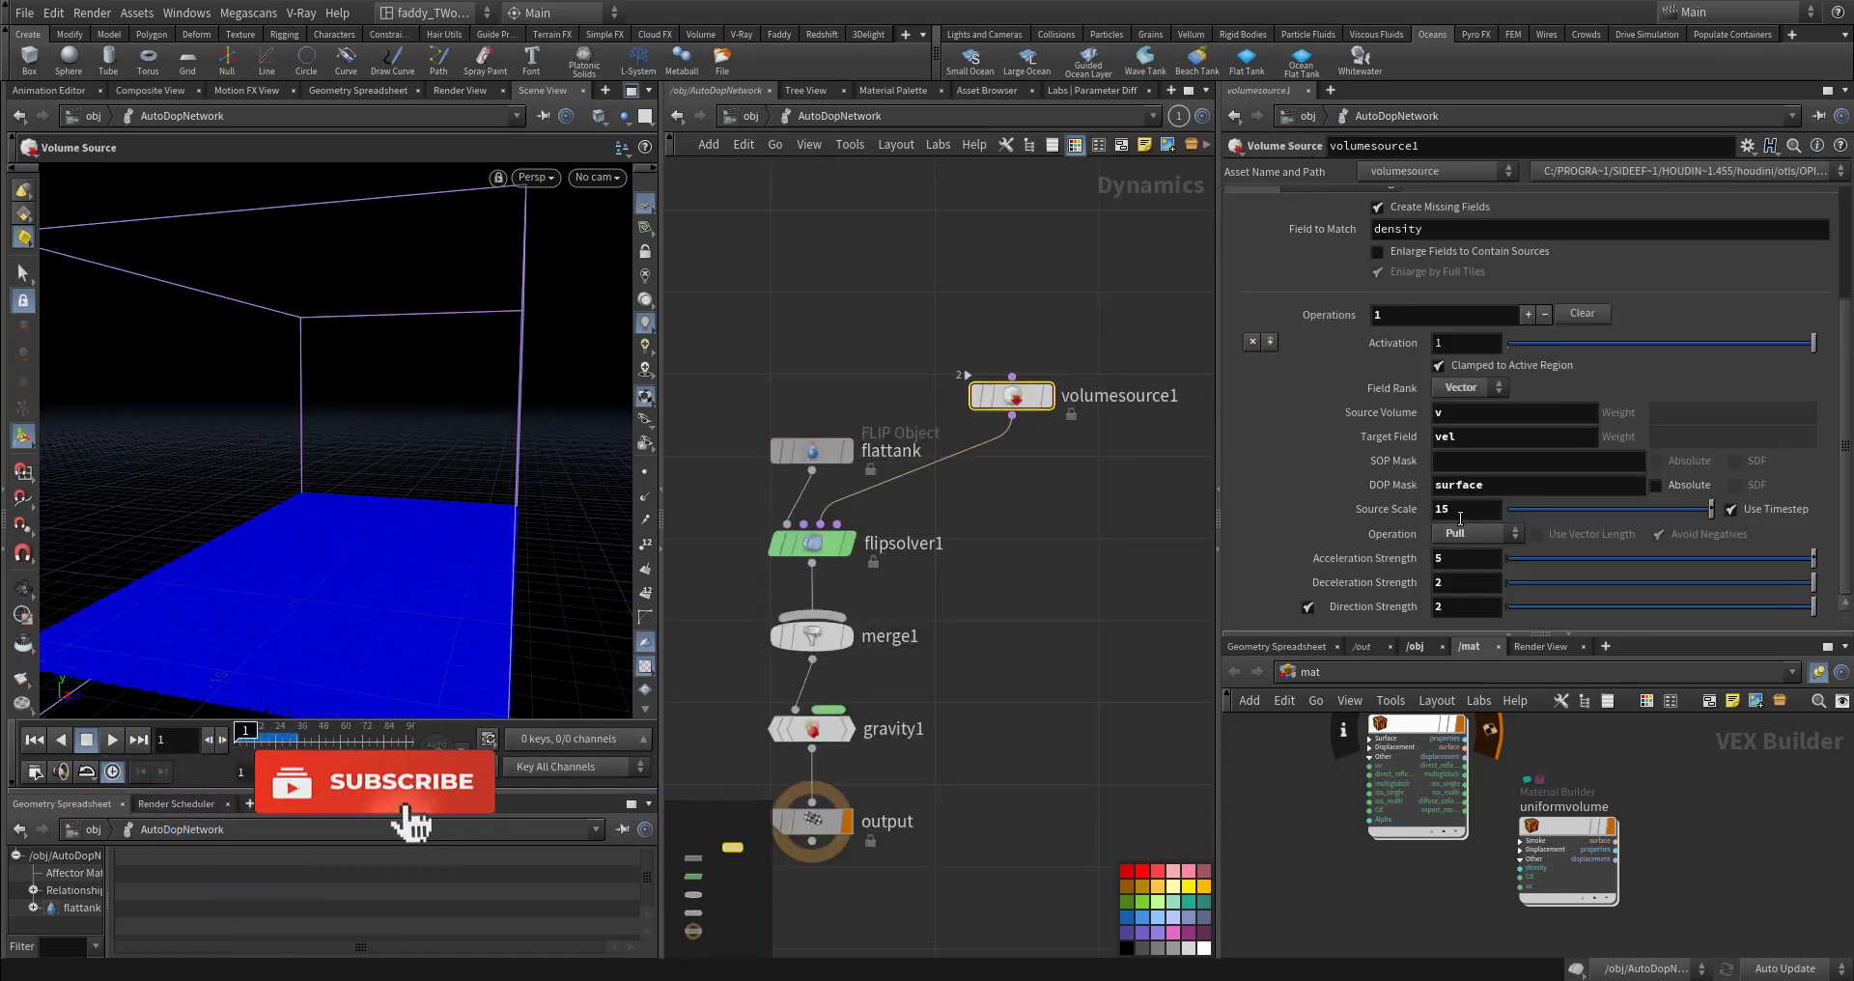
Step: Set the volume source's Source Scale to 10 and replay the simulation
type("10")
key("Return")
key("Up")
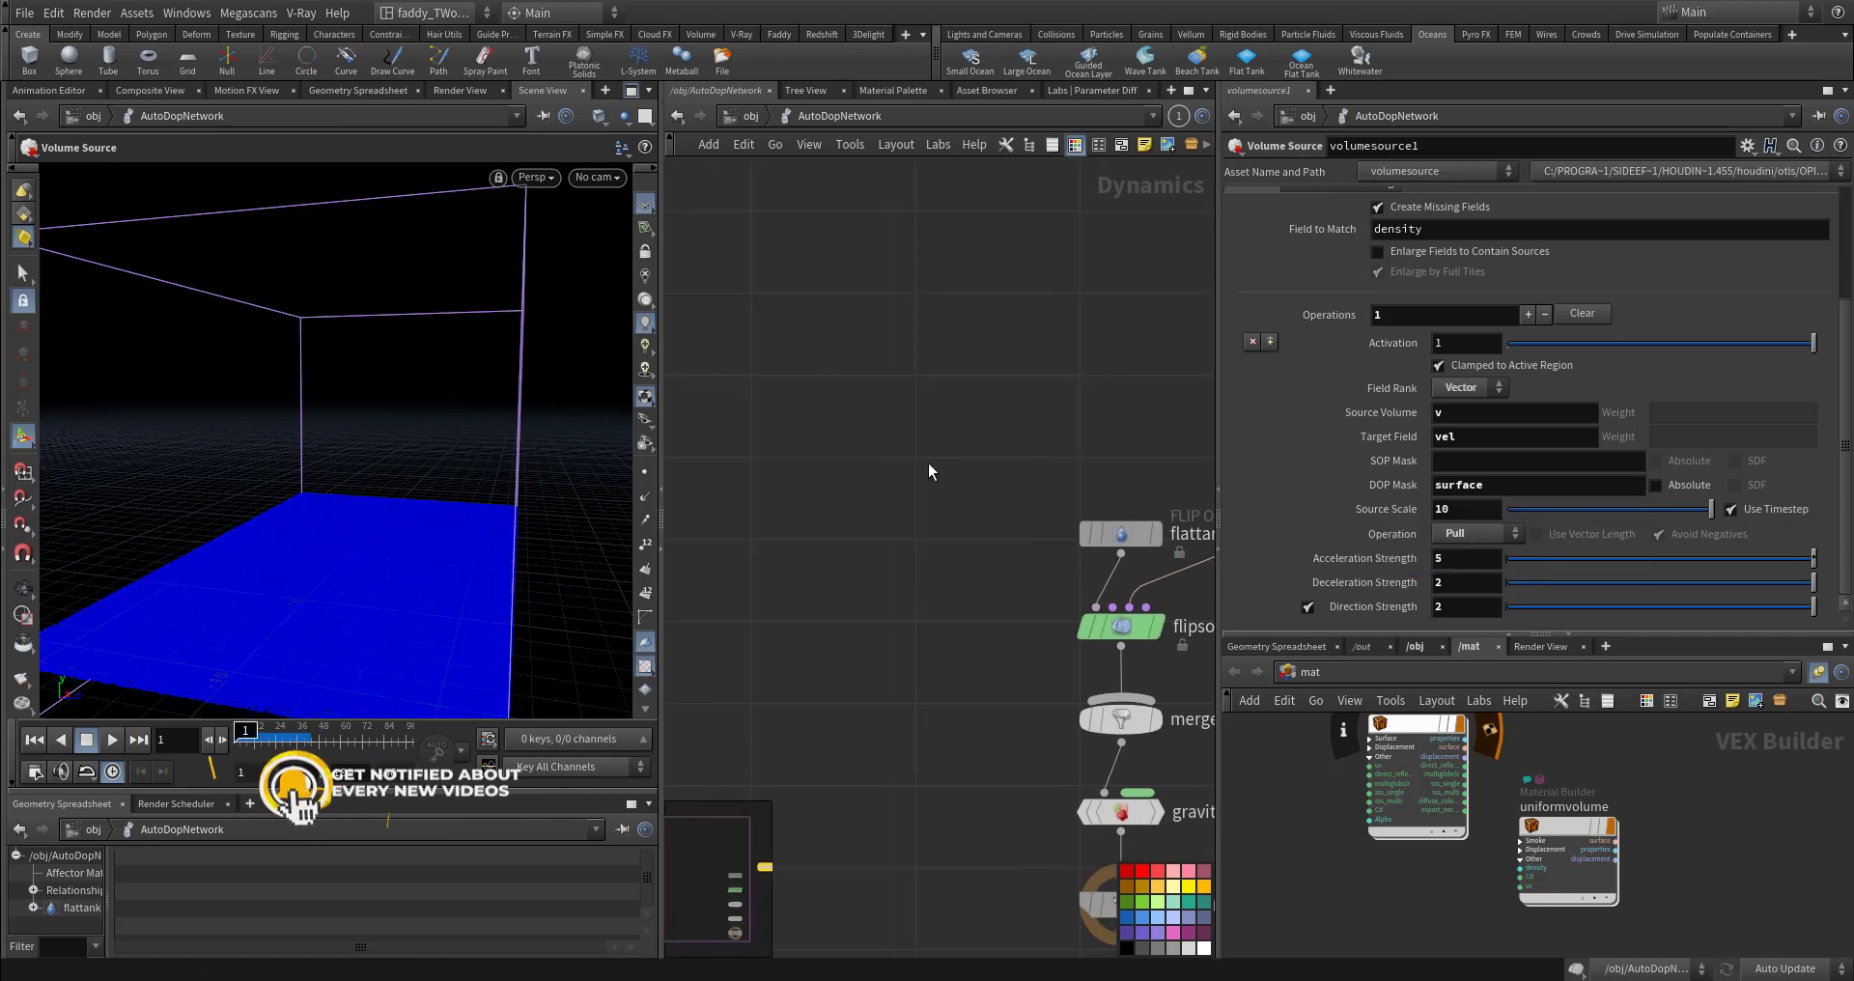
Step: Add a Static Object node to the DOP network and set its SOP Path to /obj/bx/OUT_VEL
key("Tab")
mouse_move(969, 450)
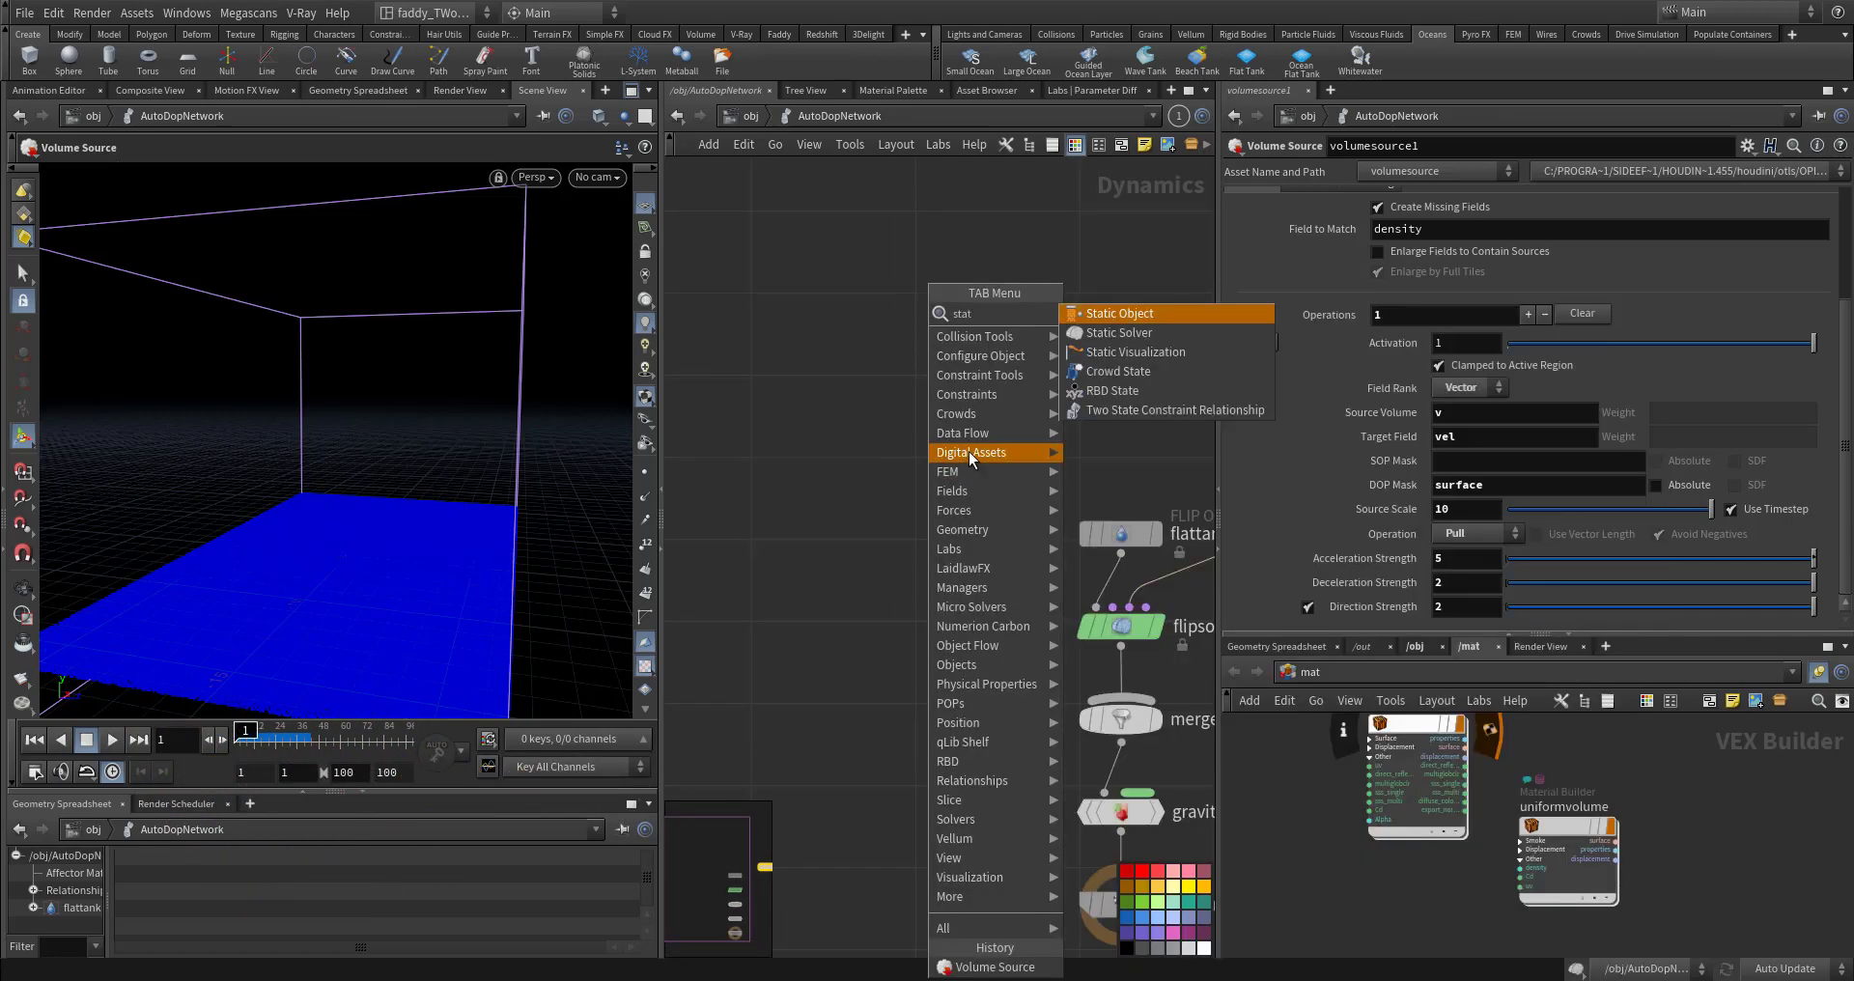
left_click(1139, 314)
left_click(873, 544)
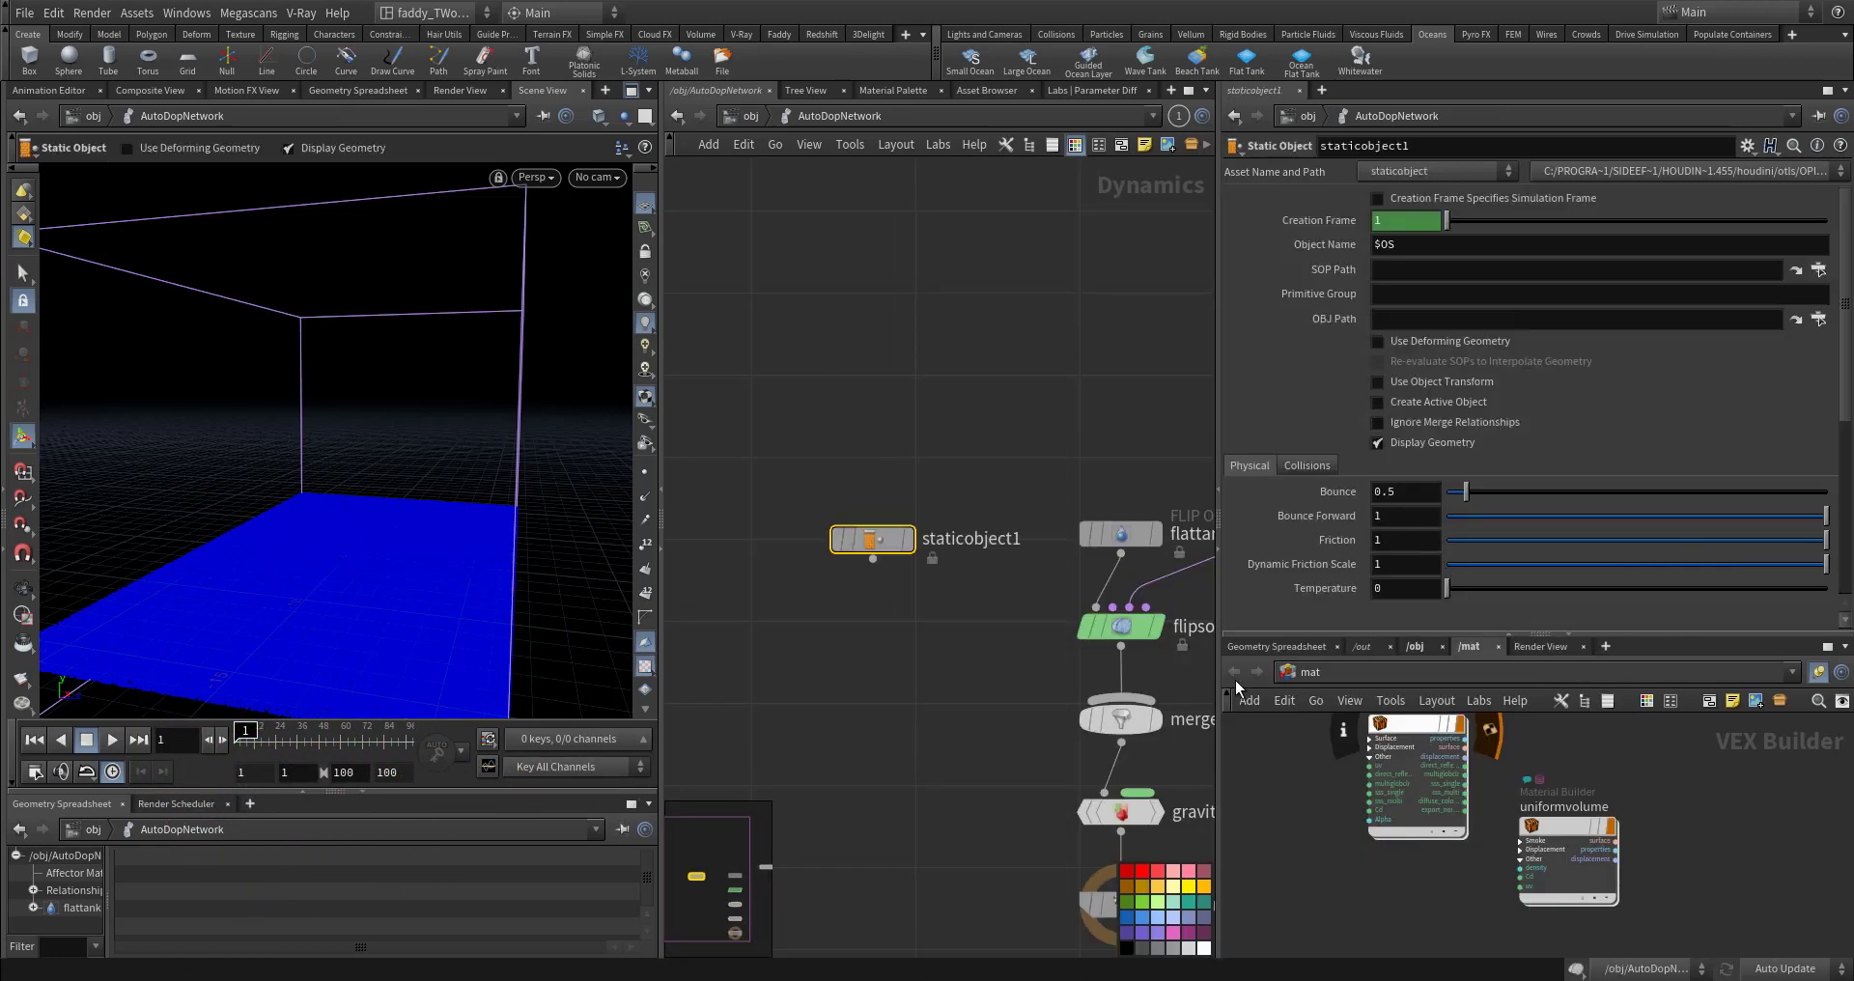
left_click(1818, 272)
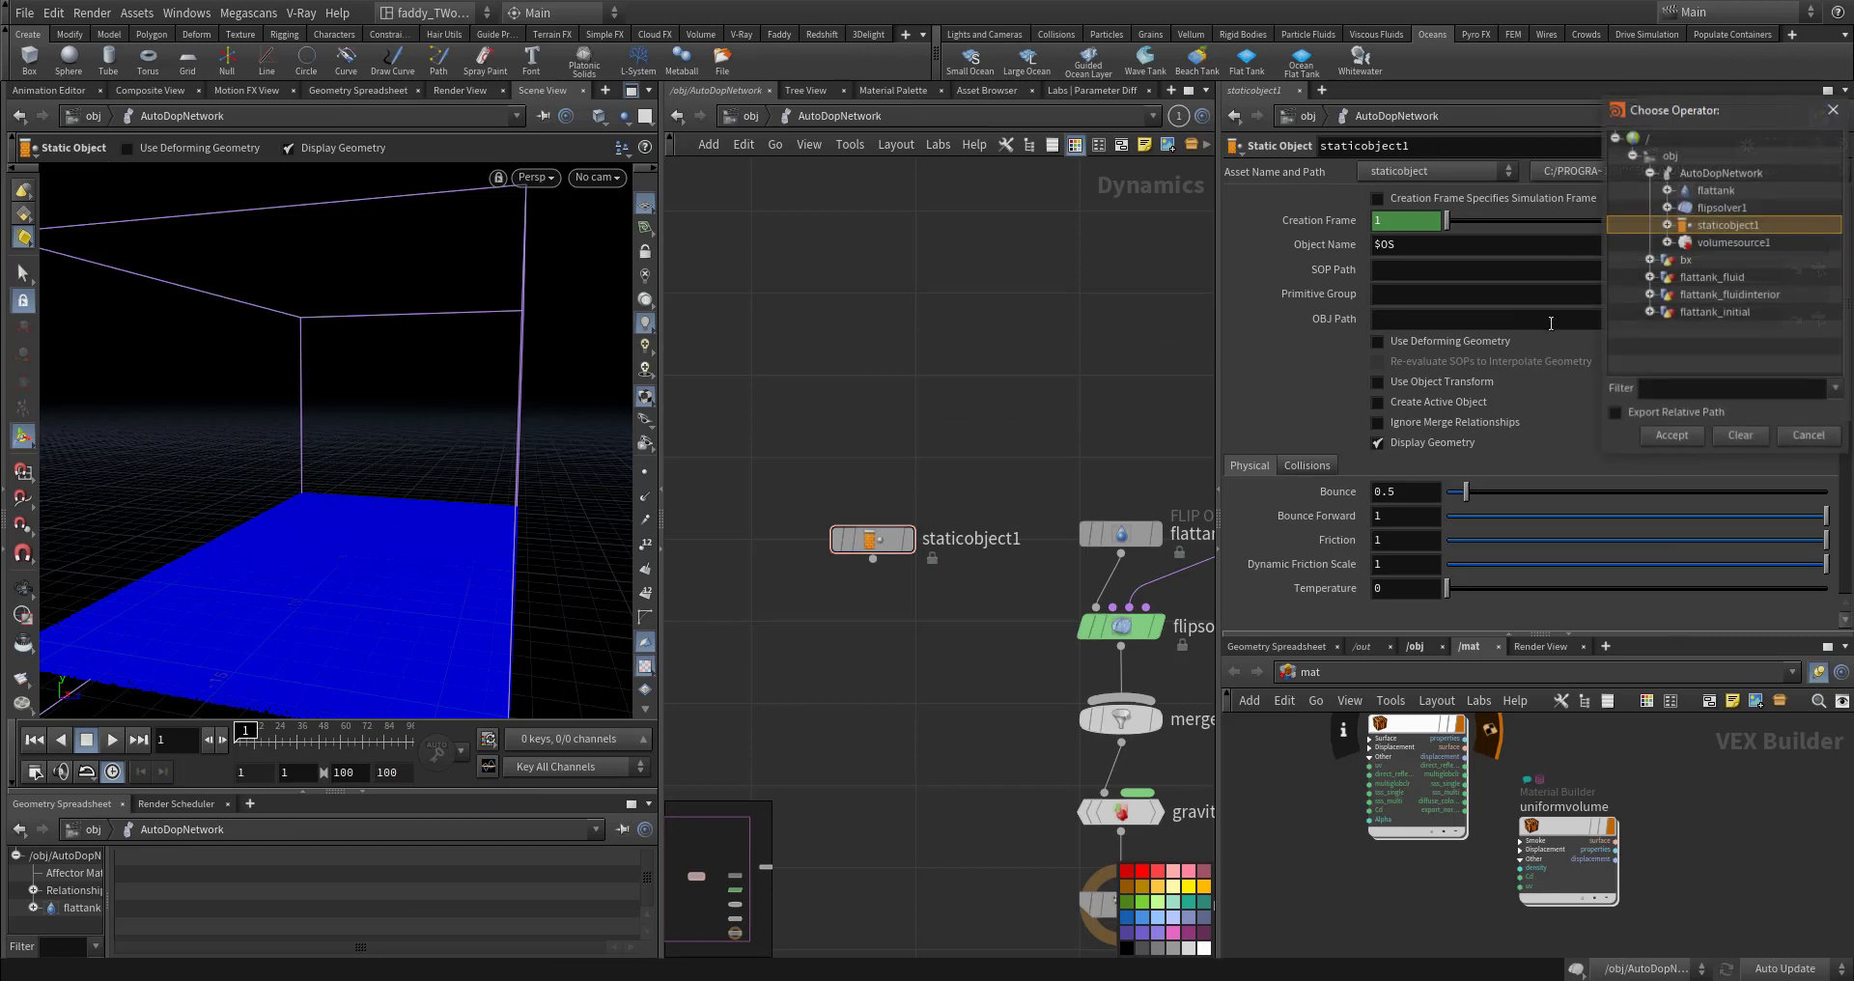
left_click(1650, 260)
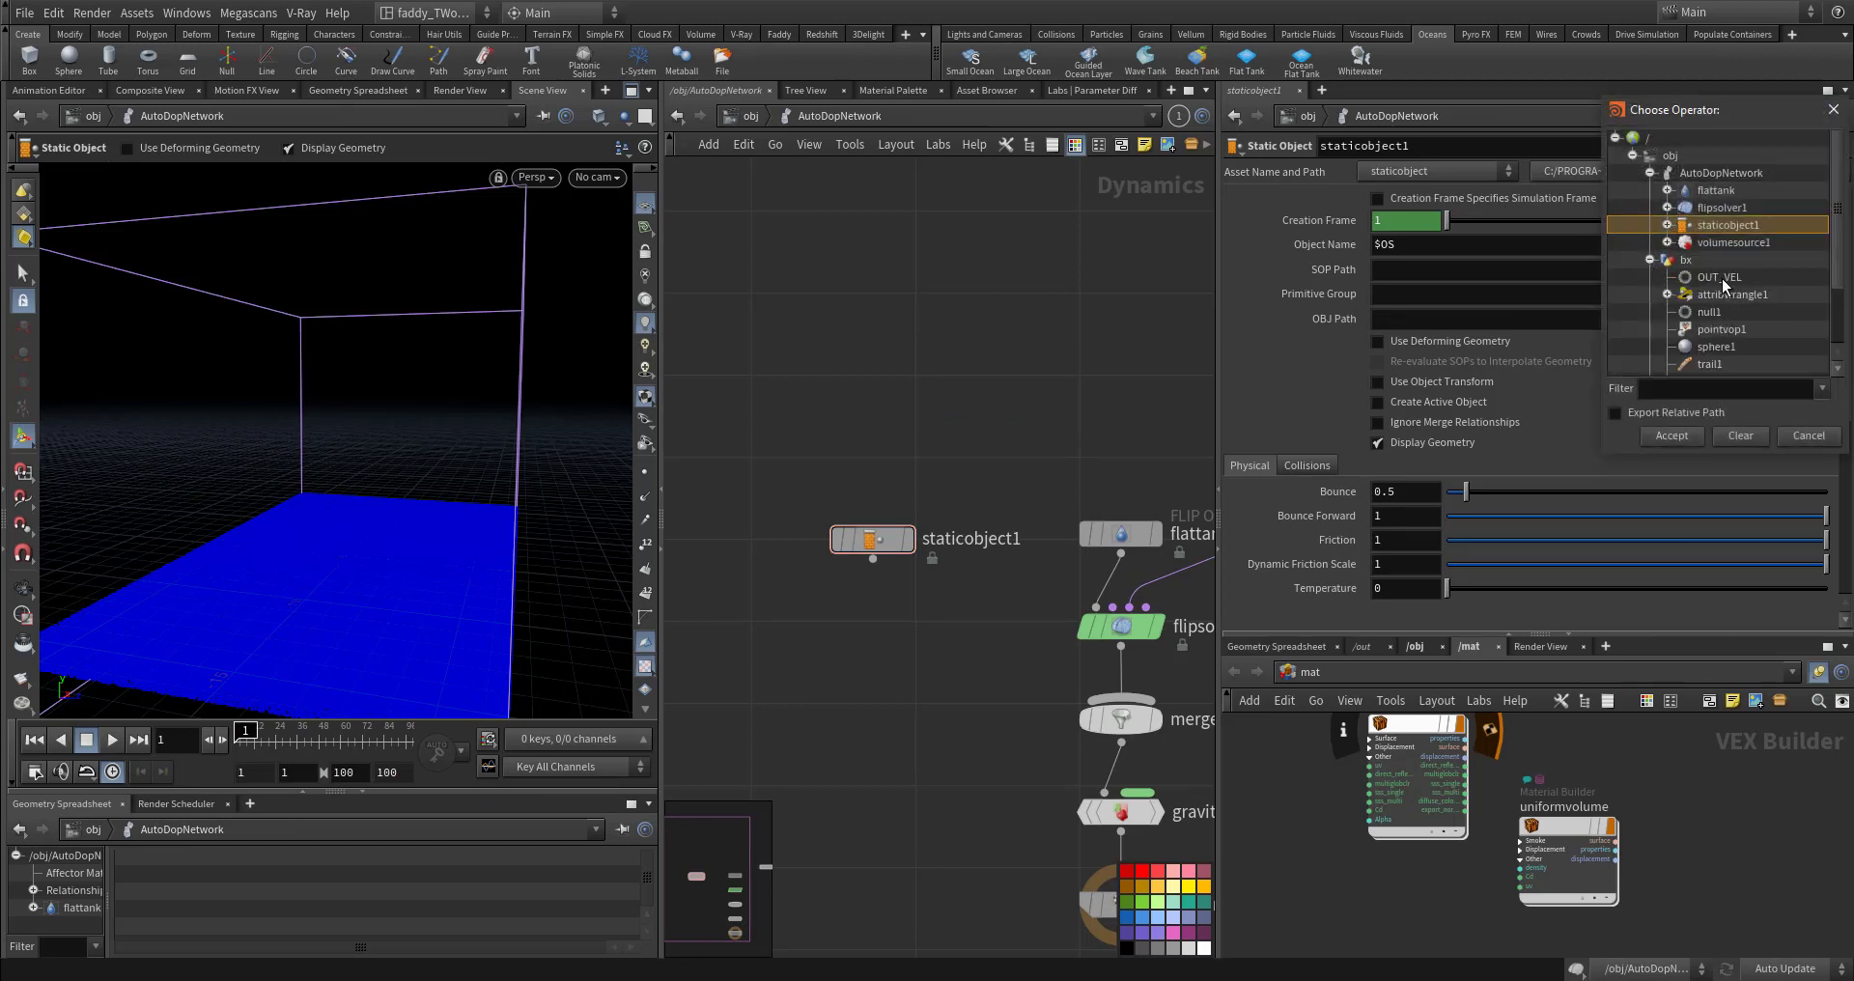
double_click(1721, 278)
middle_click_drag(875, 609, 861, 574)
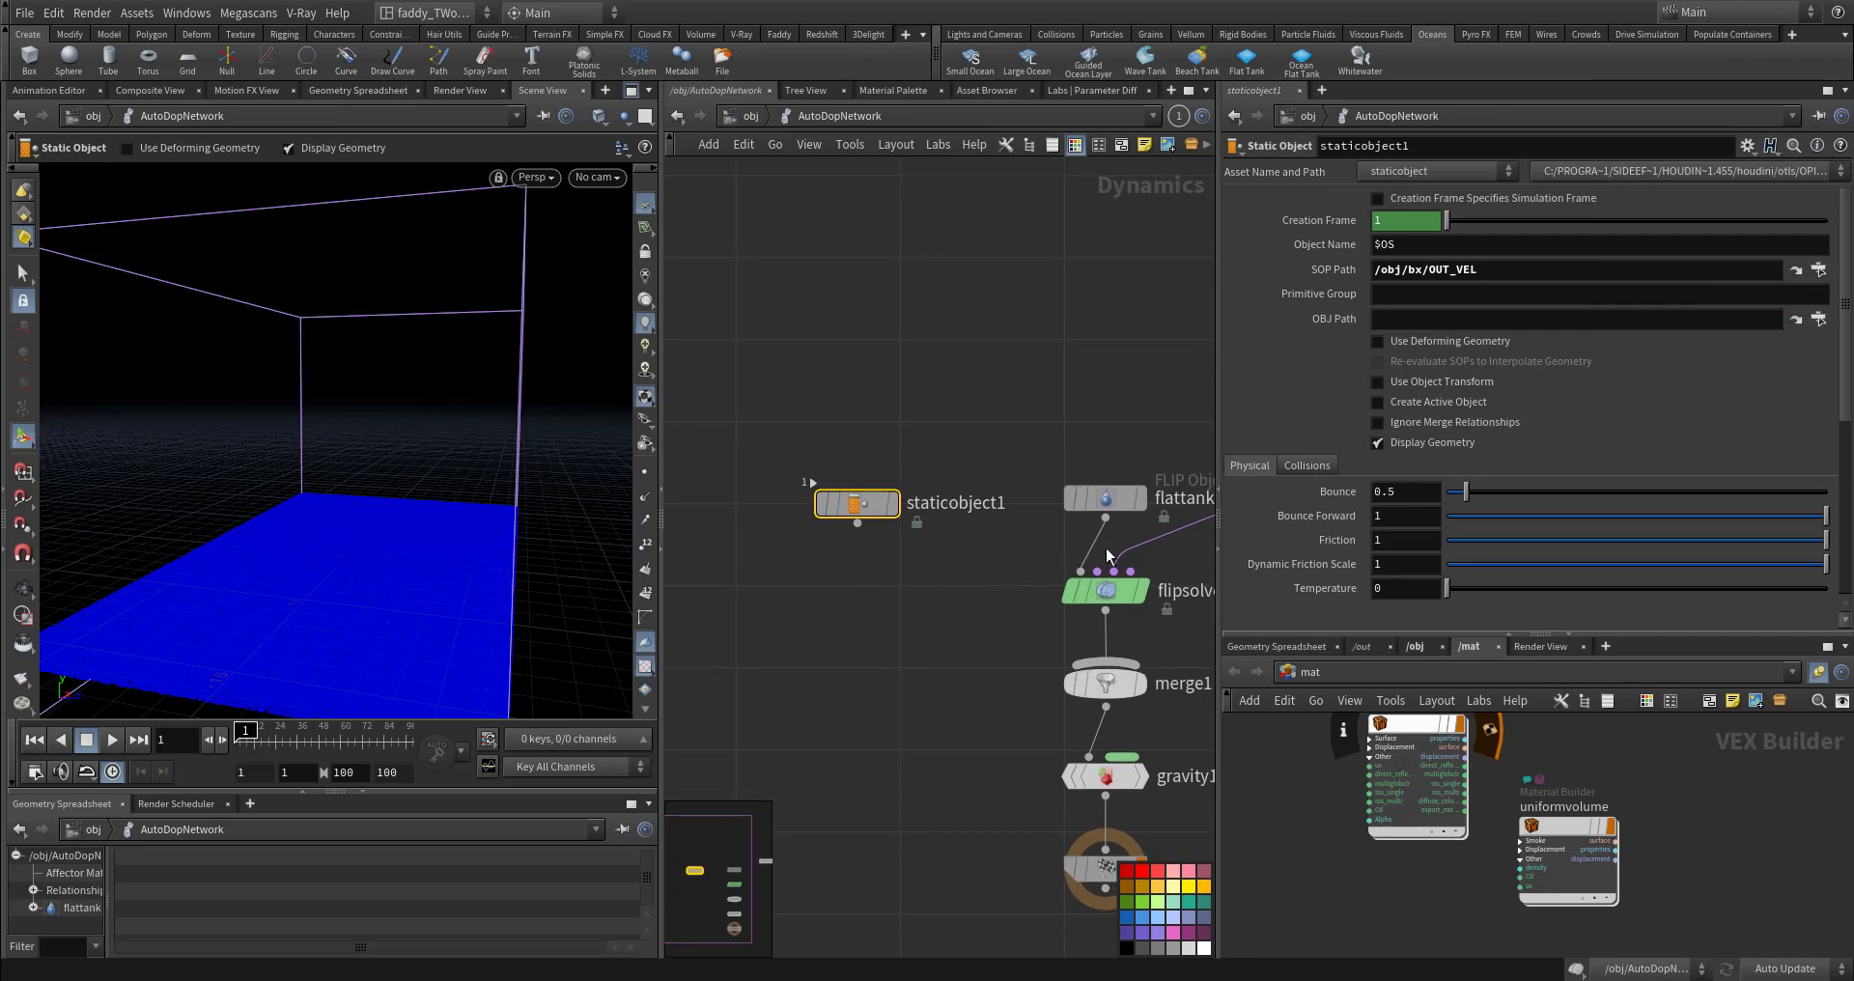
Step: Enable Use Deforming Geometry on staticobject1, connect it to merge1 ahead of the FLIP solver, and play the simulation briefly
middle_click_drag(981, 635, 928, 540)
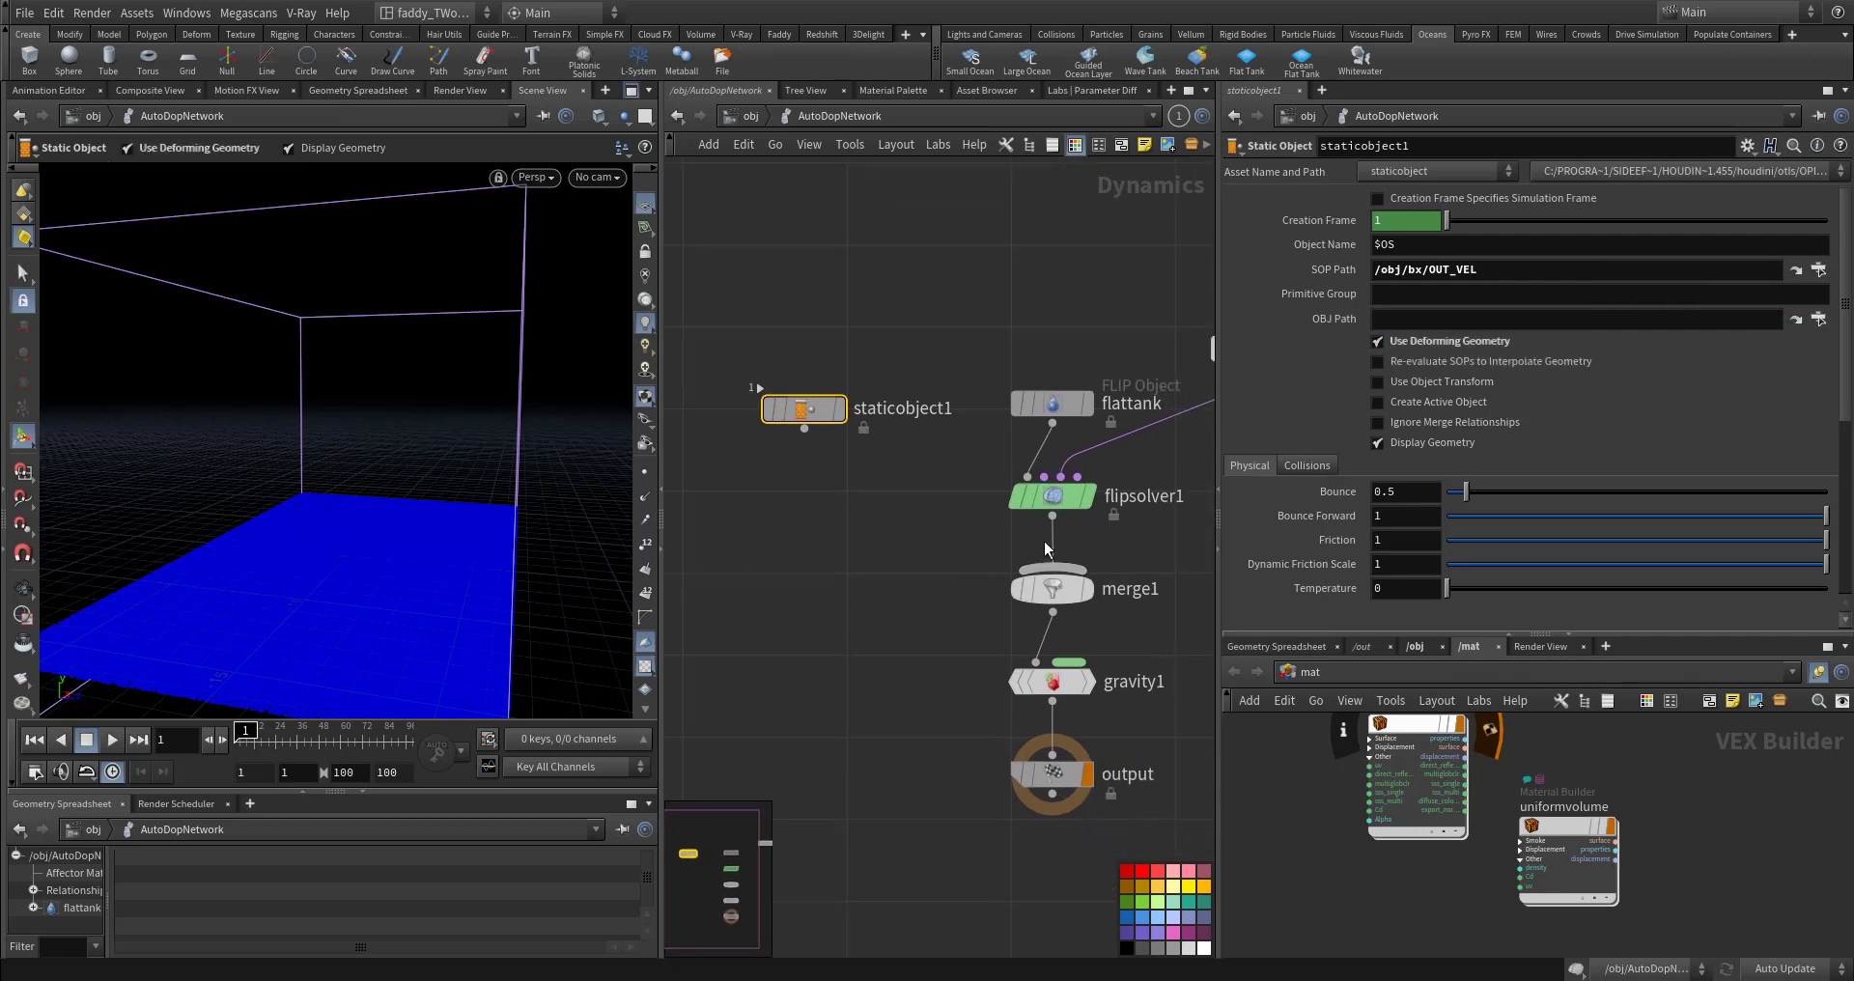
left_click(805, 428)
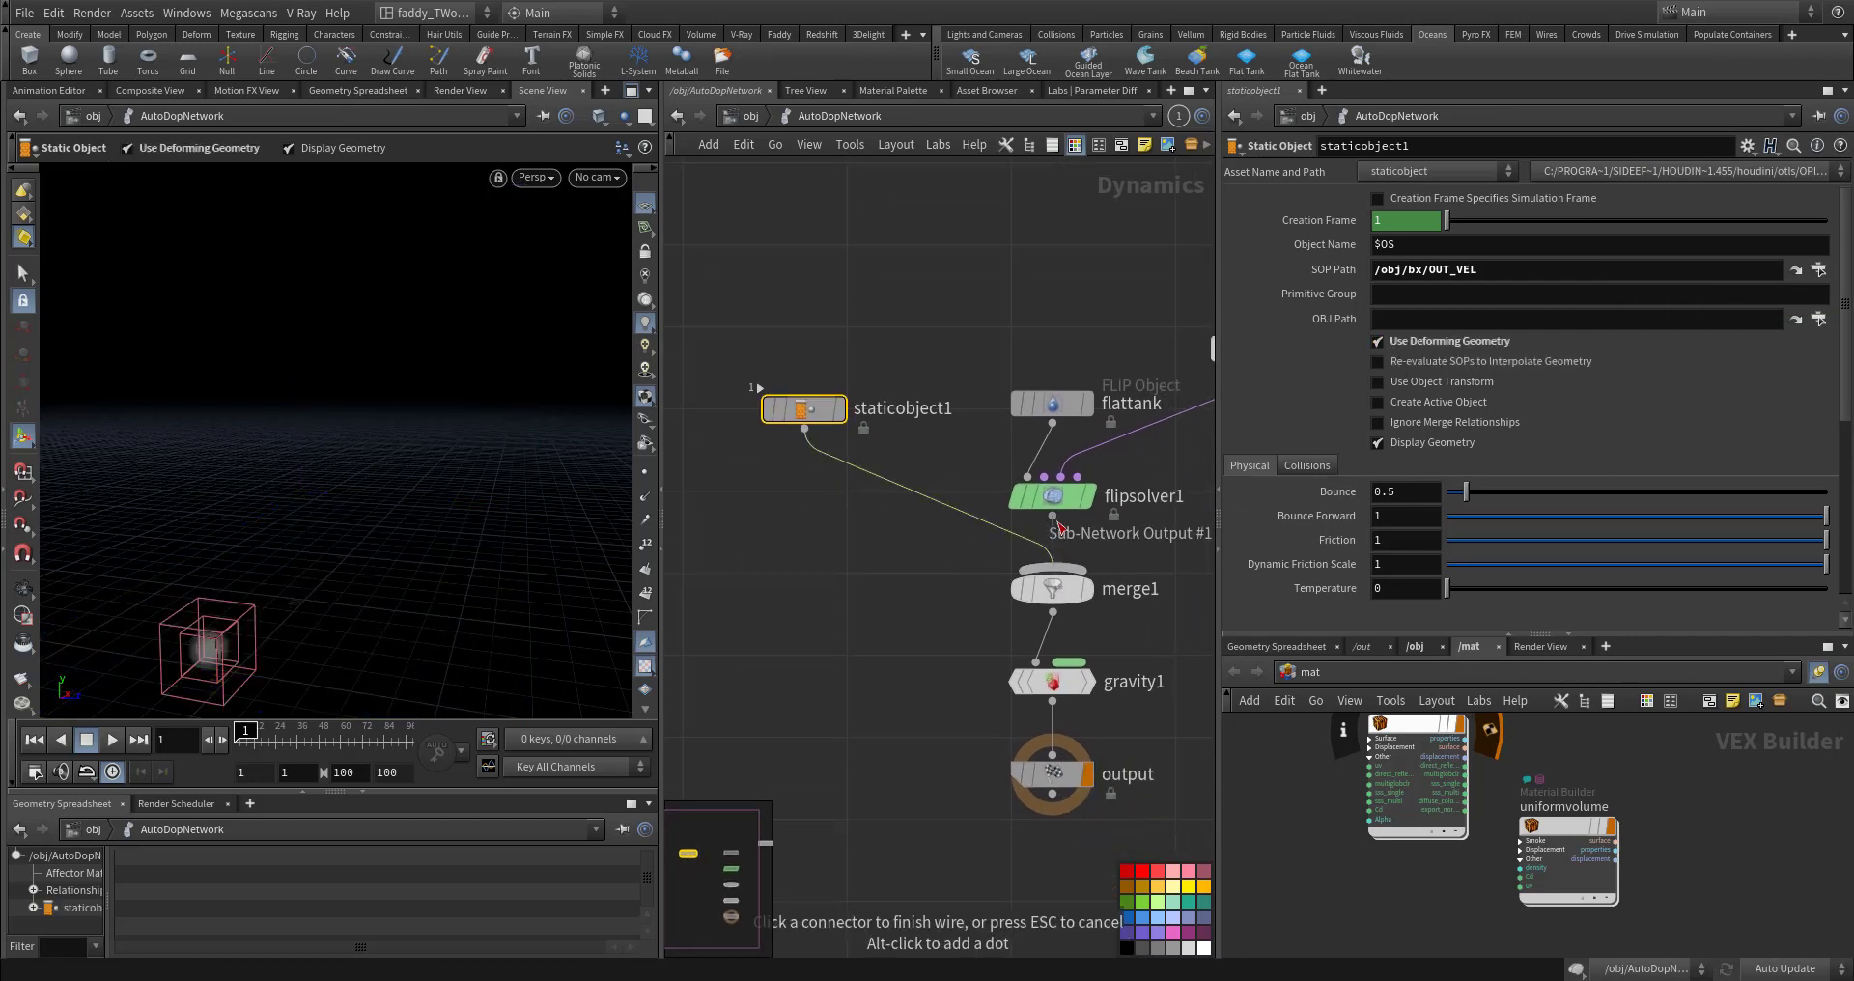
left_click(1053, 568)
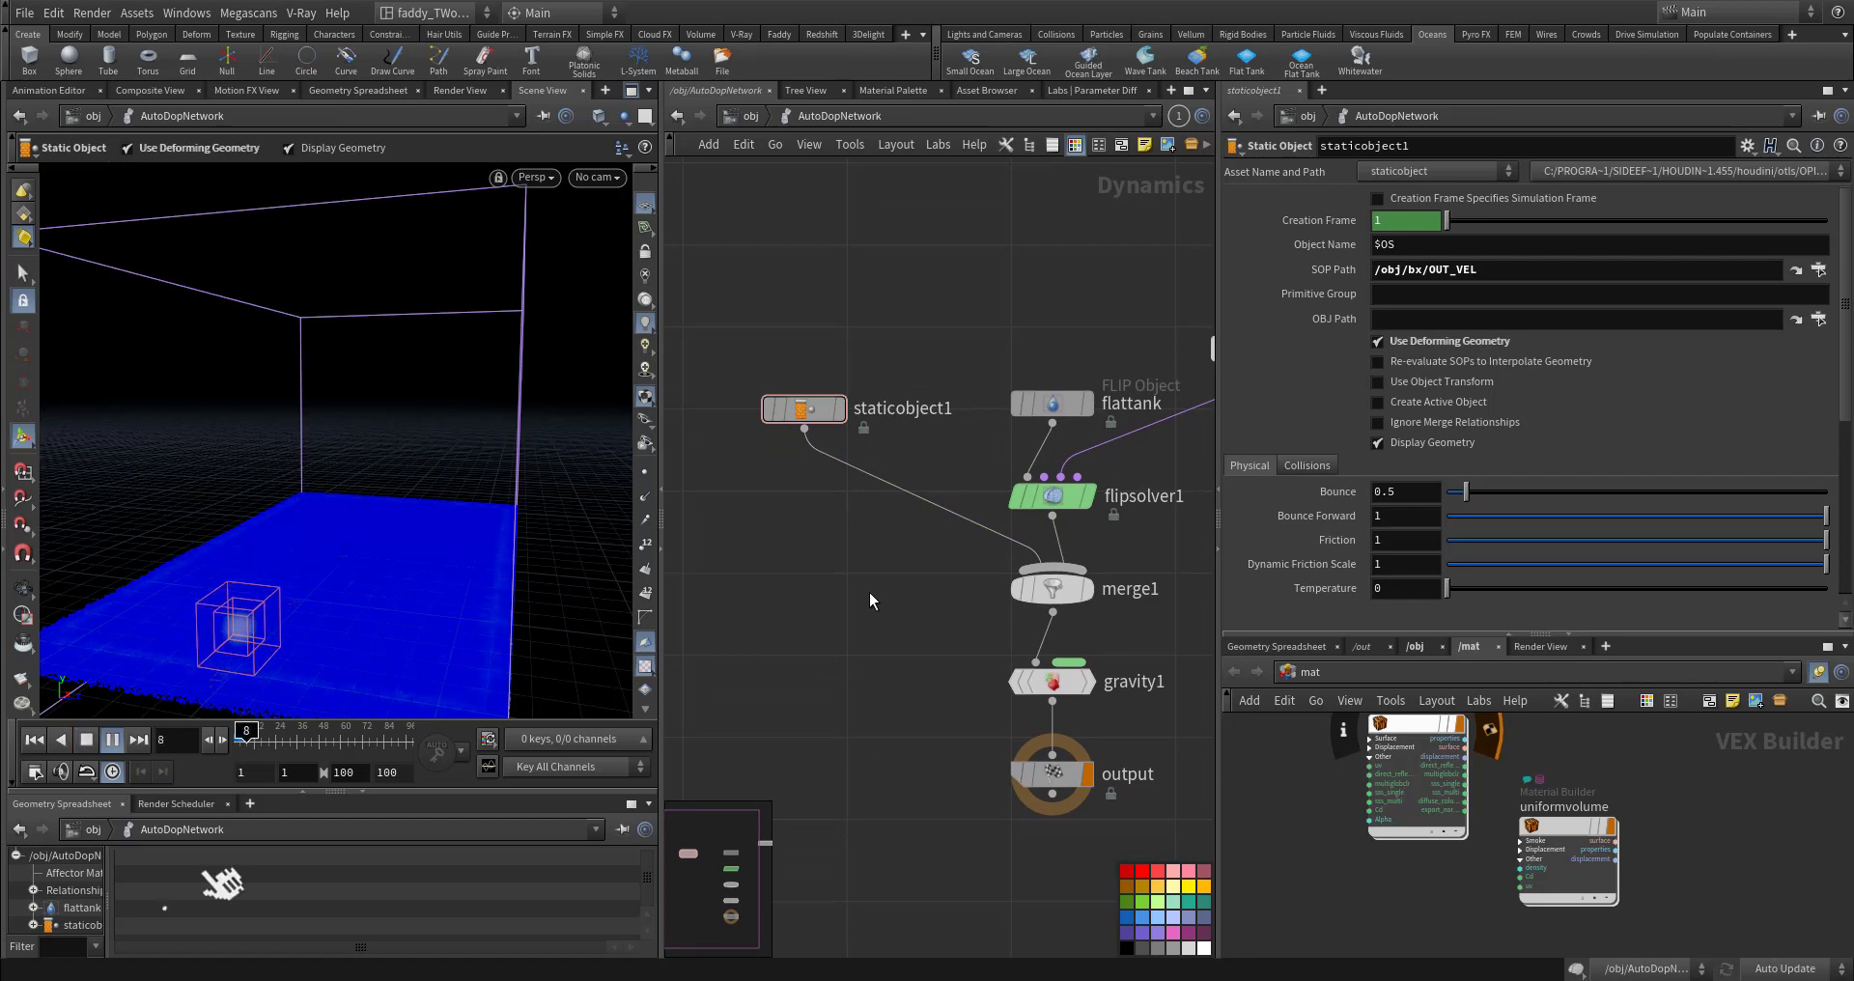
key("ctrl+Up")
Step: In the bx geometry network, rewire null1's input to the output of pointvop1
key("1")
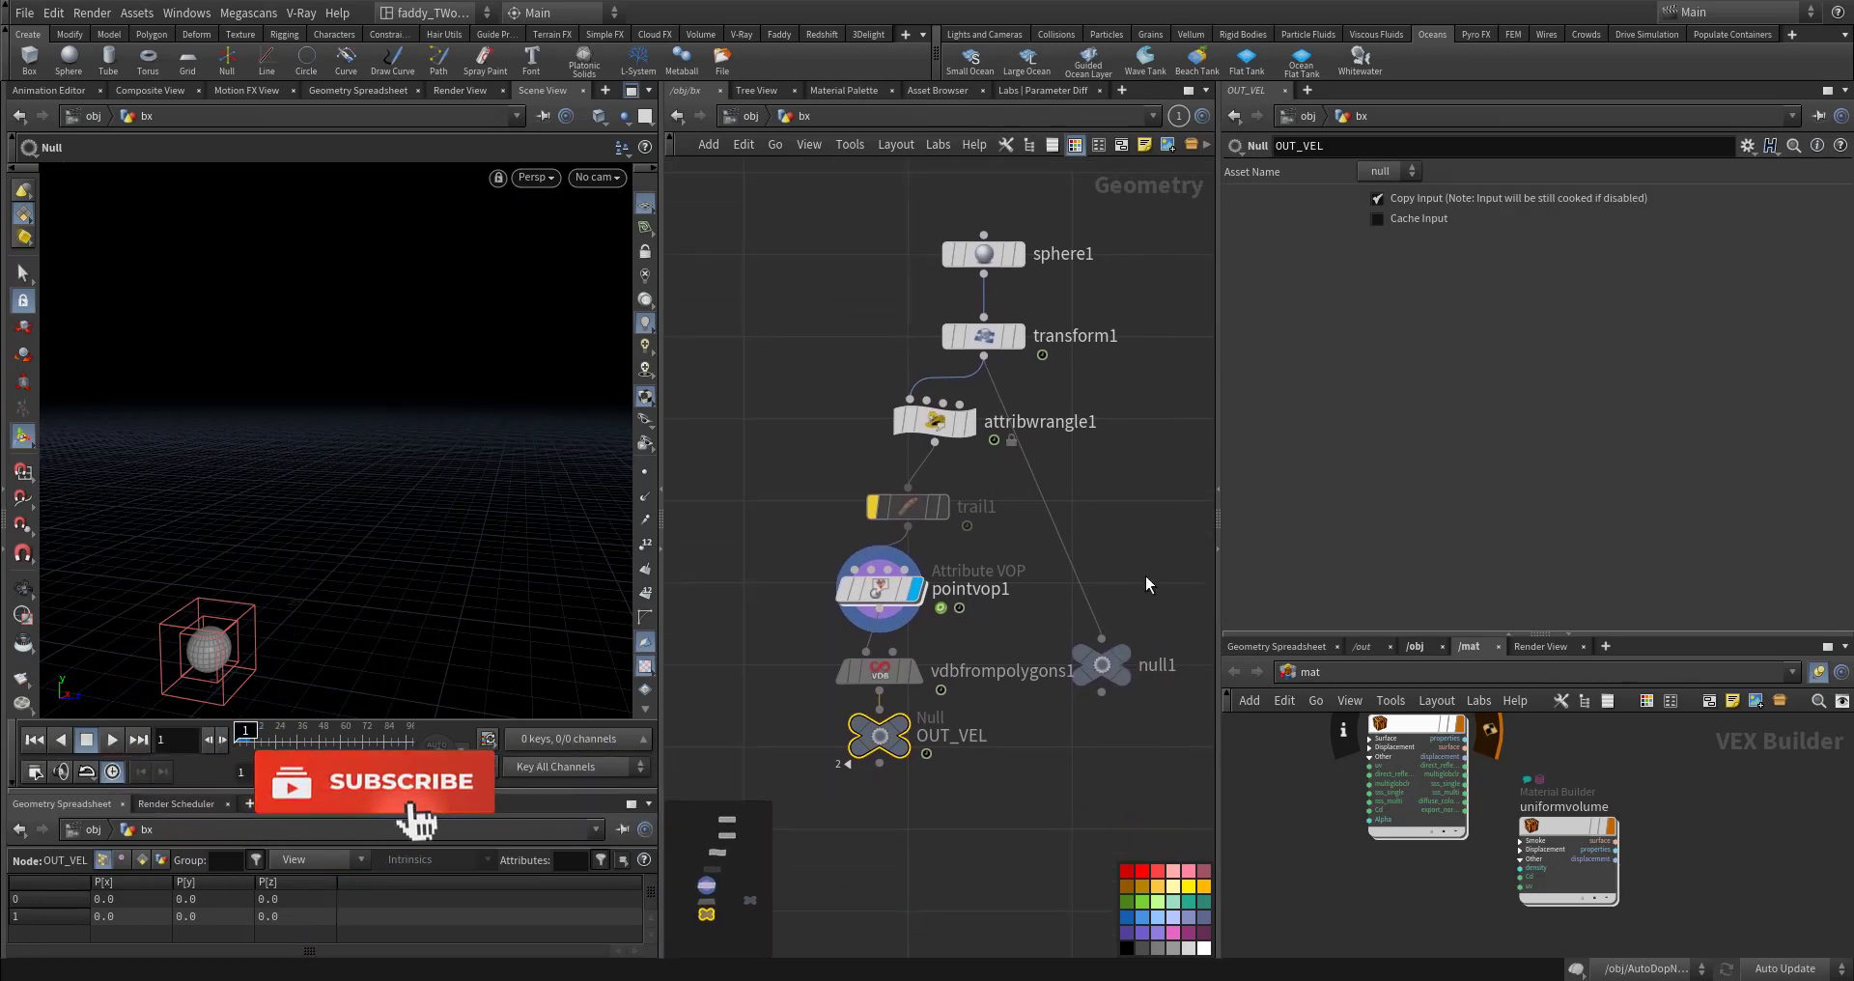
left_click(1101, 666)
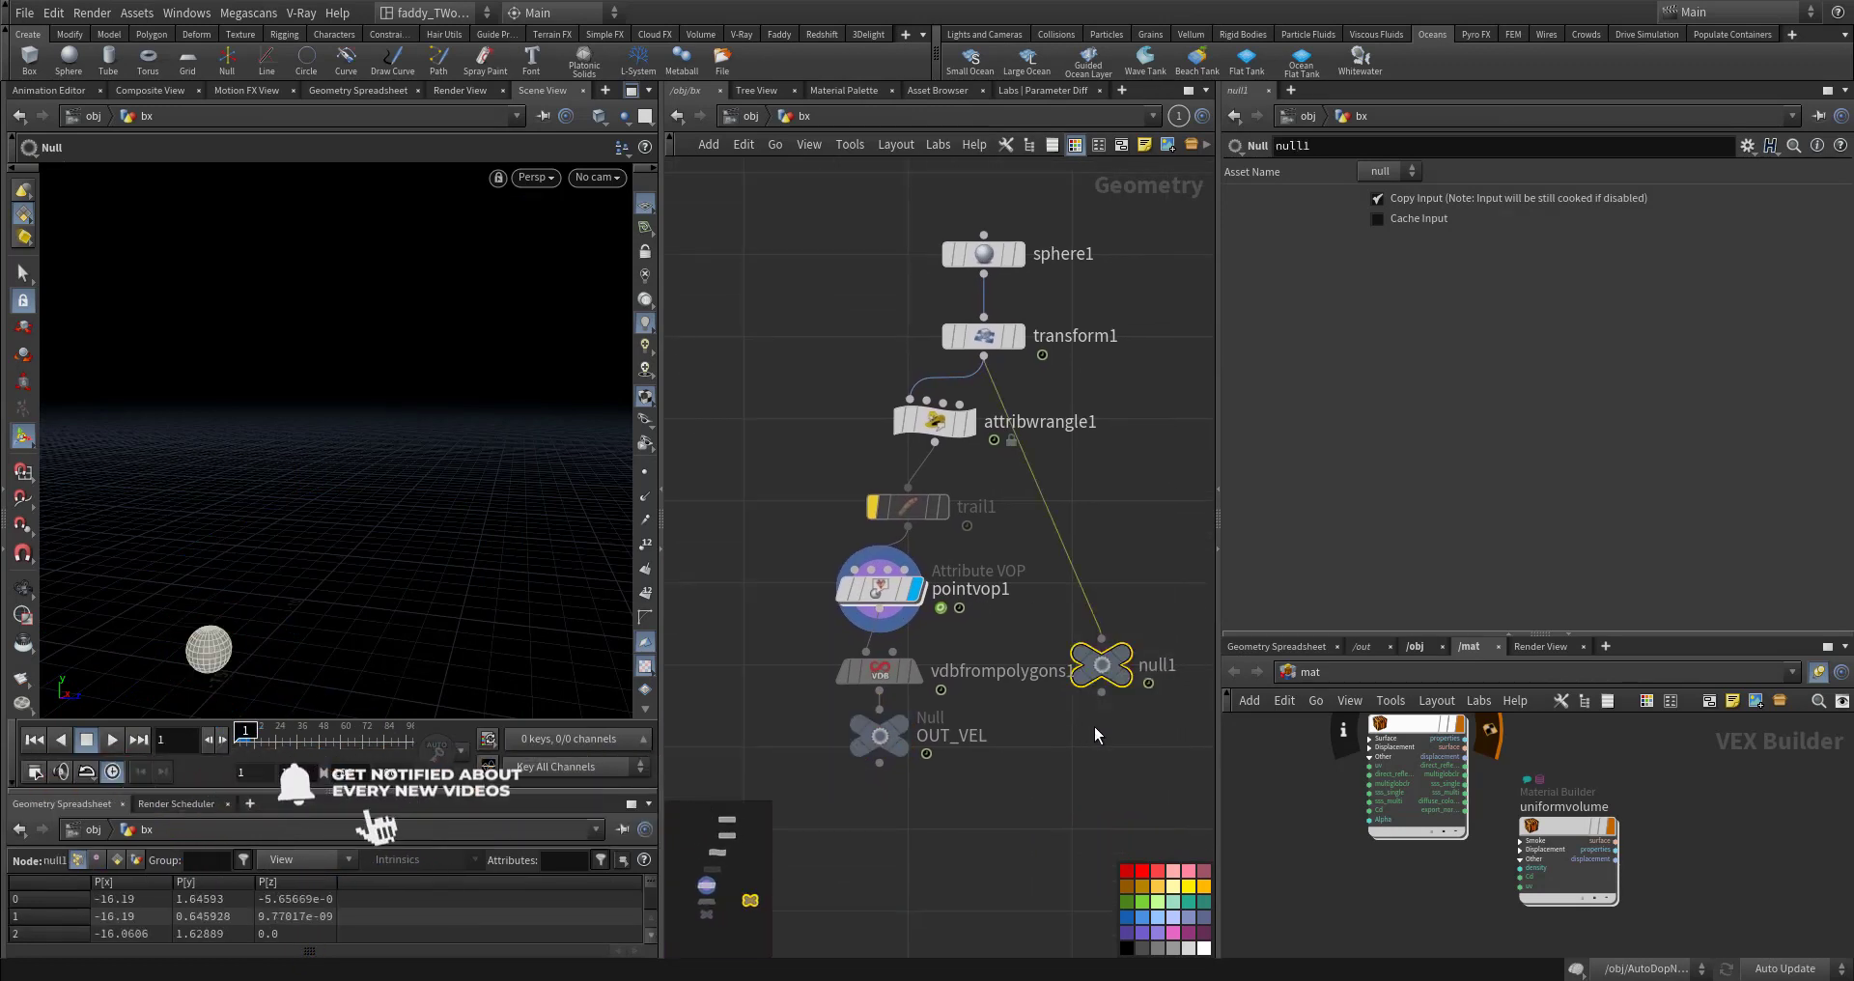
left_click(1101, 638)
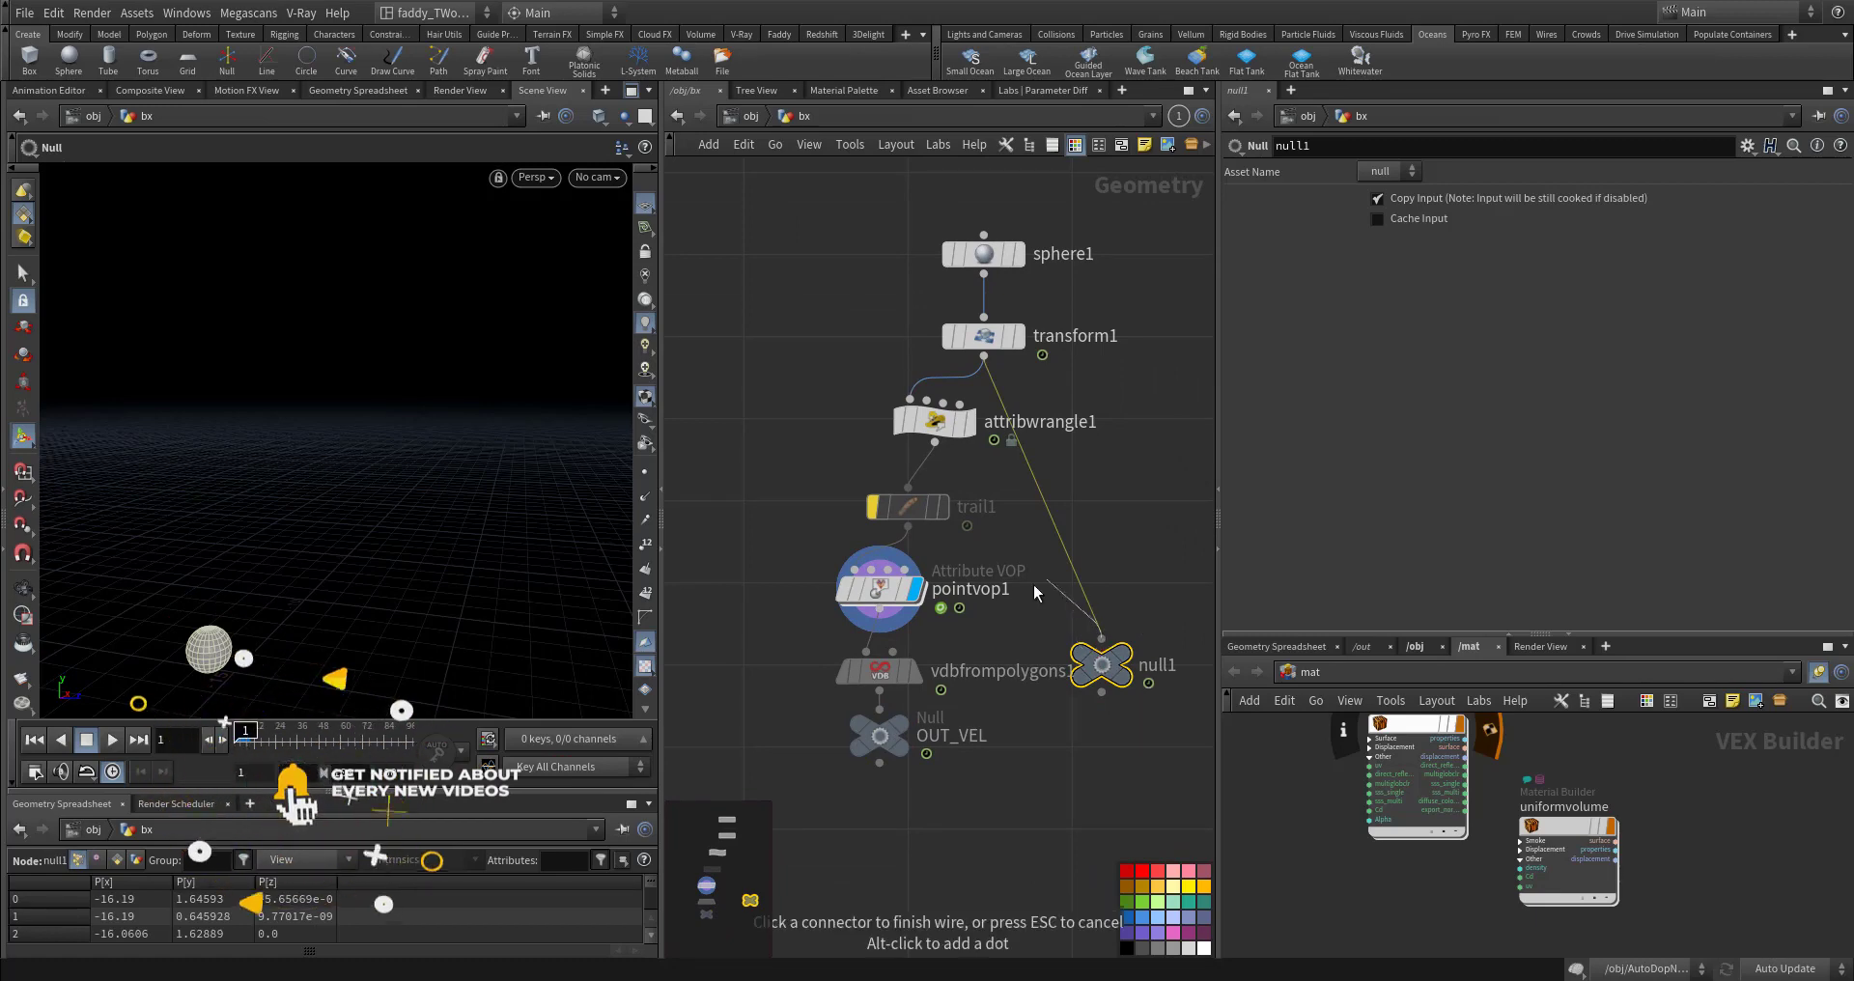
left_click(935, 632)
Step: Copy null1, paste its path /obj/bx/null1 as staticobject1's SOP Path, and replay the simulation
key("ctrl+c")
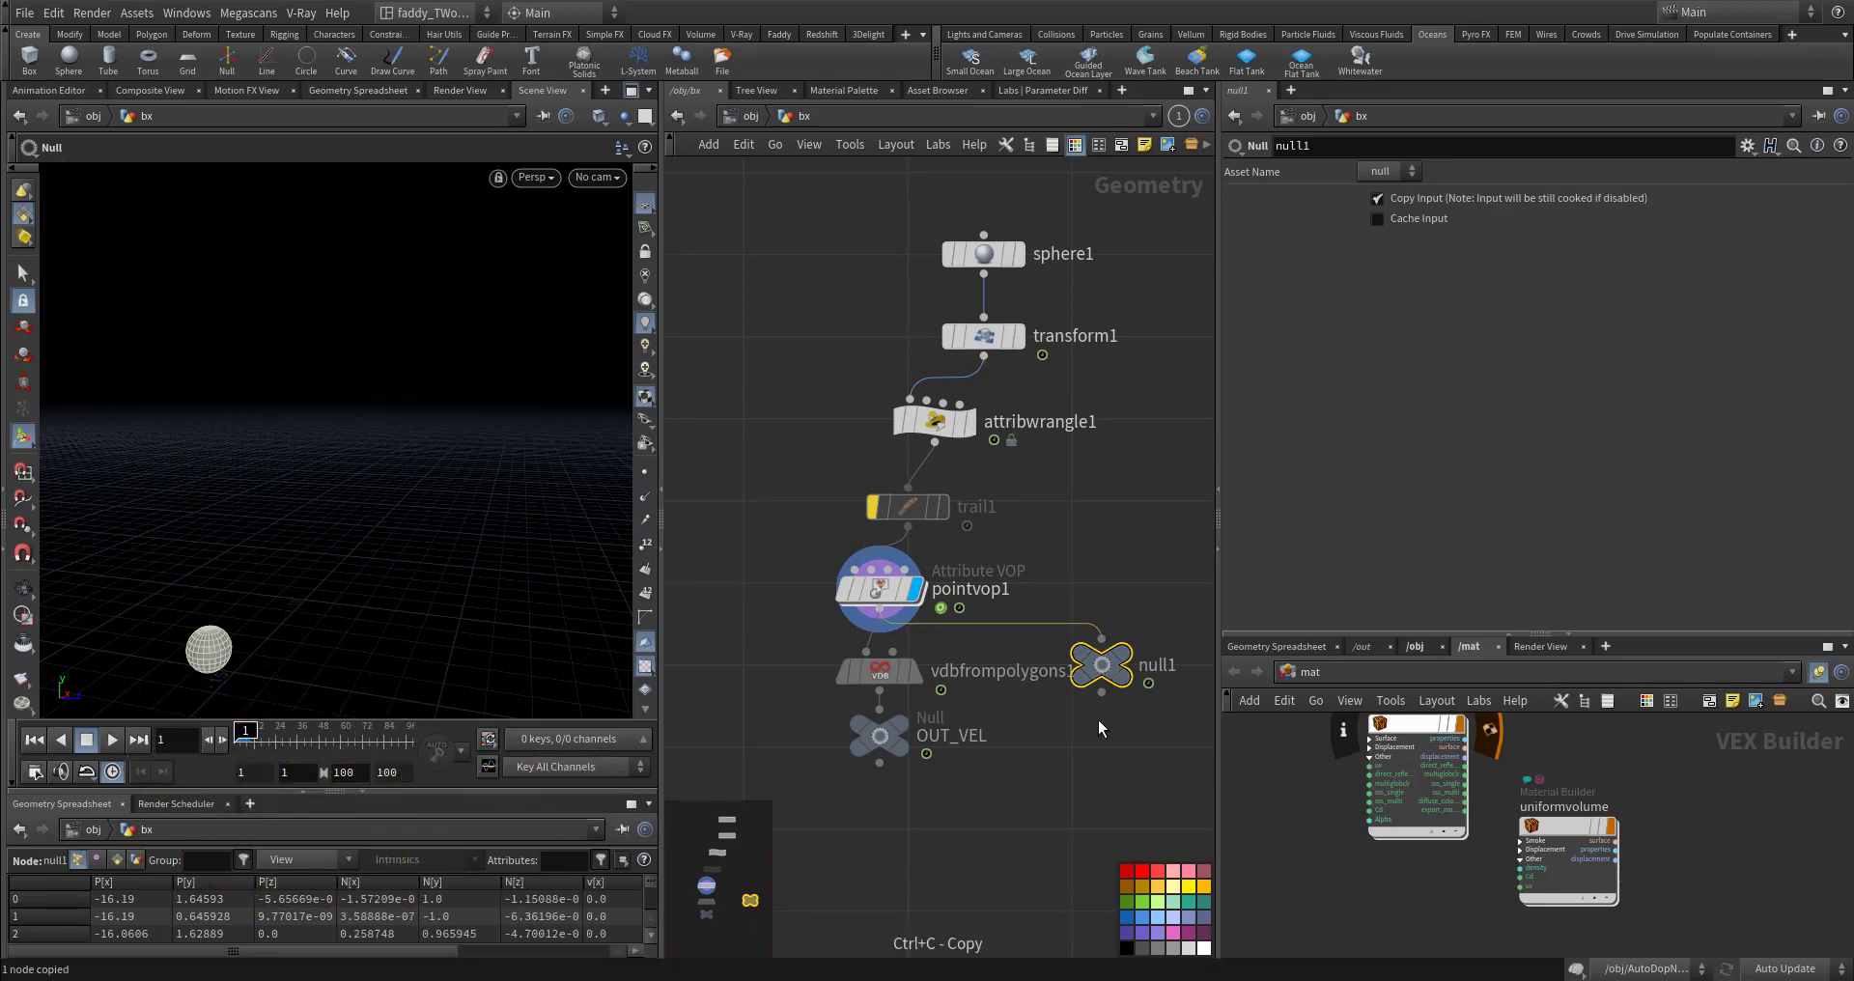
key("2")
left_click(1028, 418)
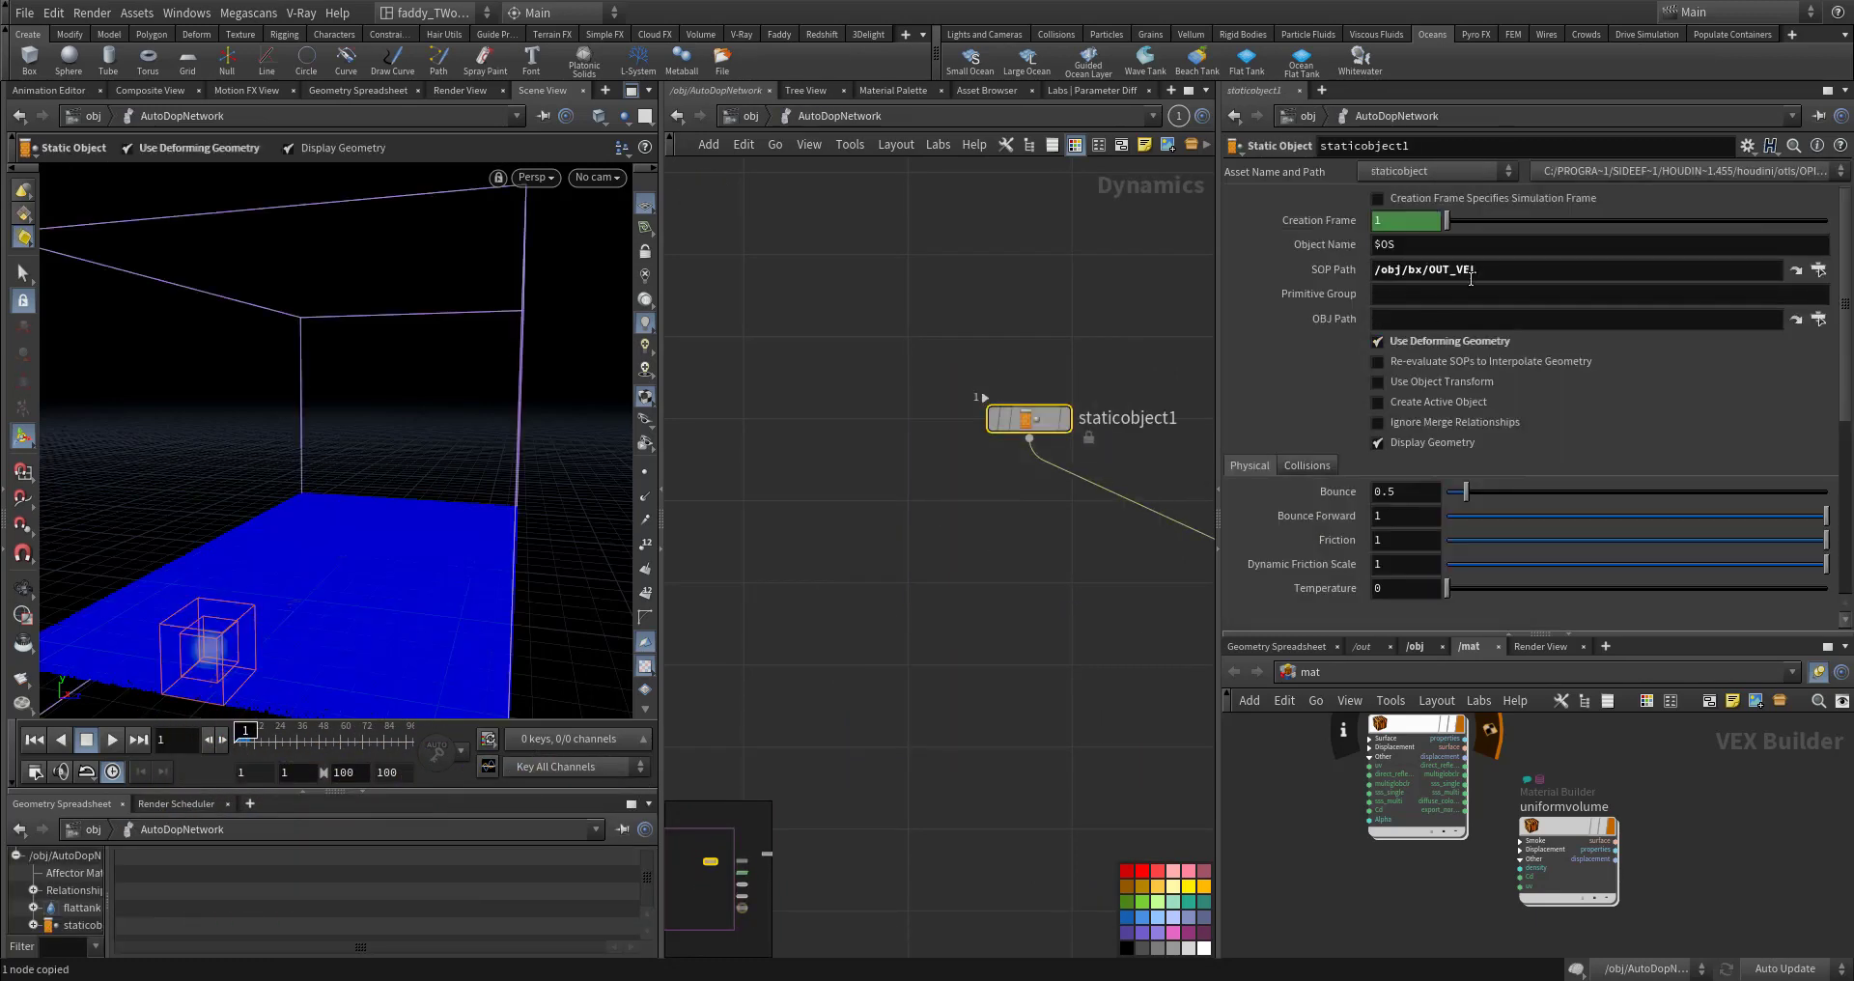
left_click_drag(1373, 275, 1294, 294)
key("ctrl+v")
left_click(1039, 591)
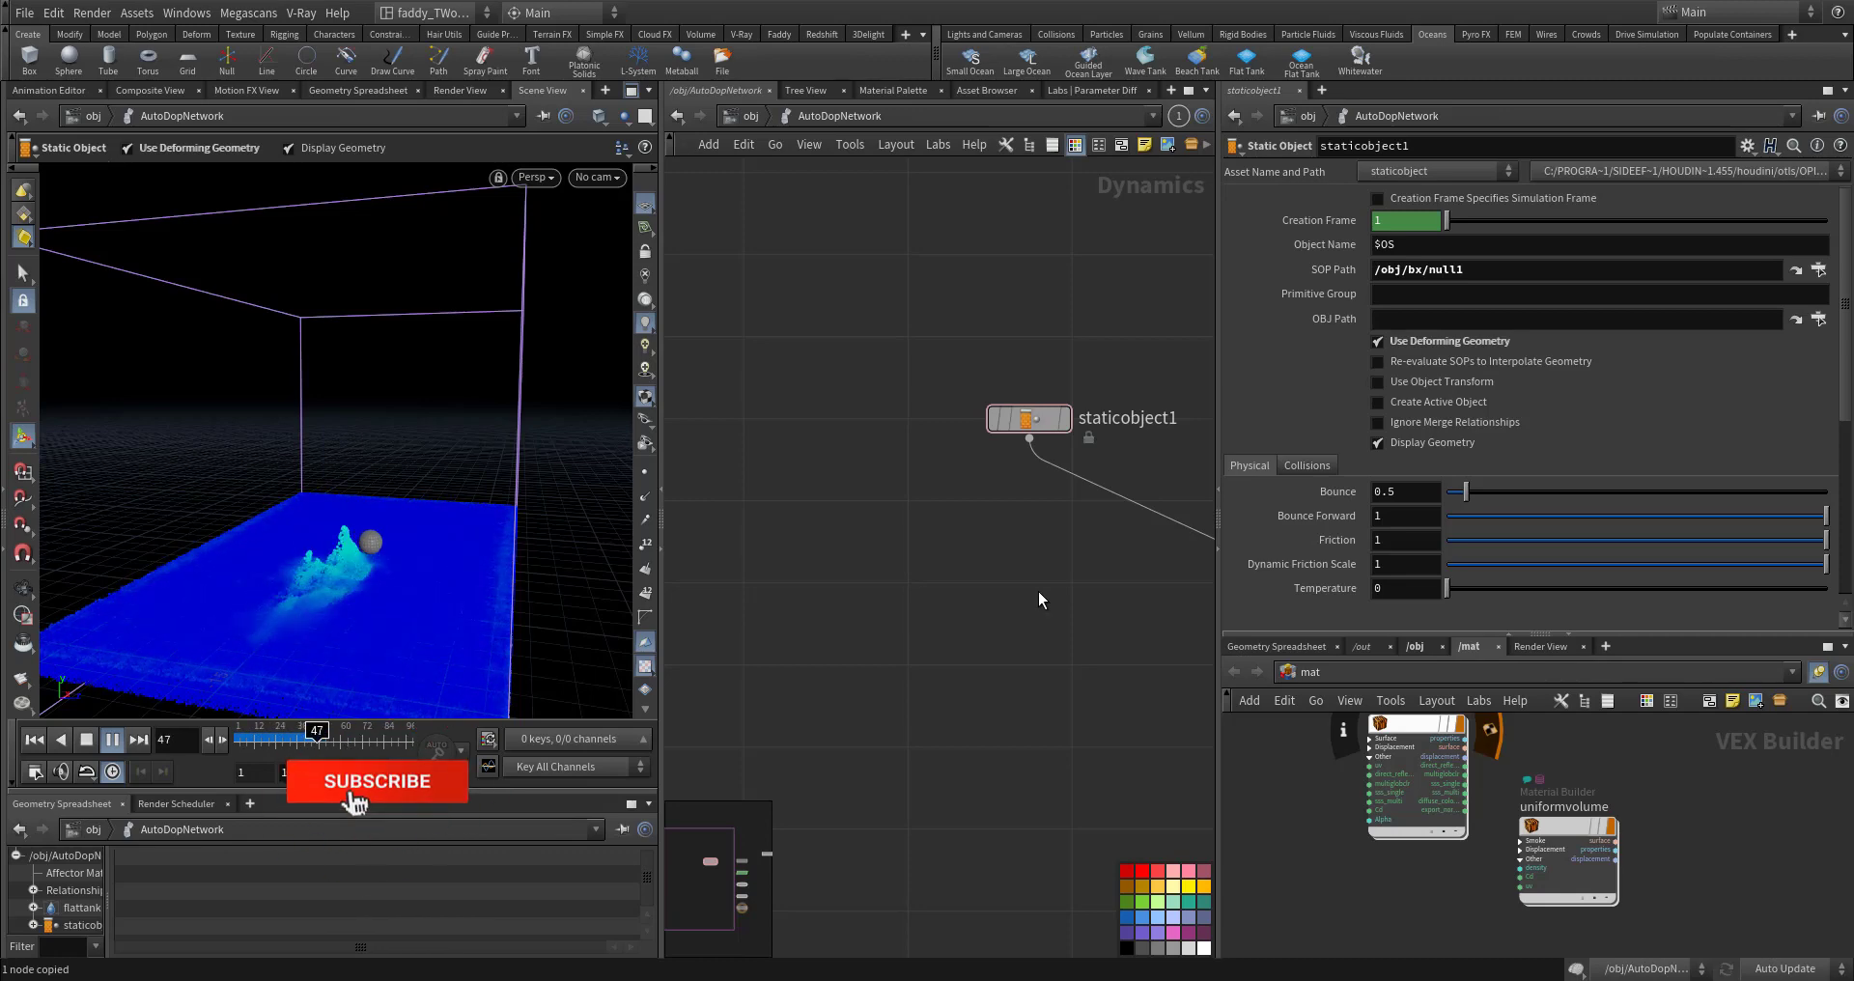
Step: Examine the sphere's collision with the water from a rotated view and replay the simulation
key("Escape")
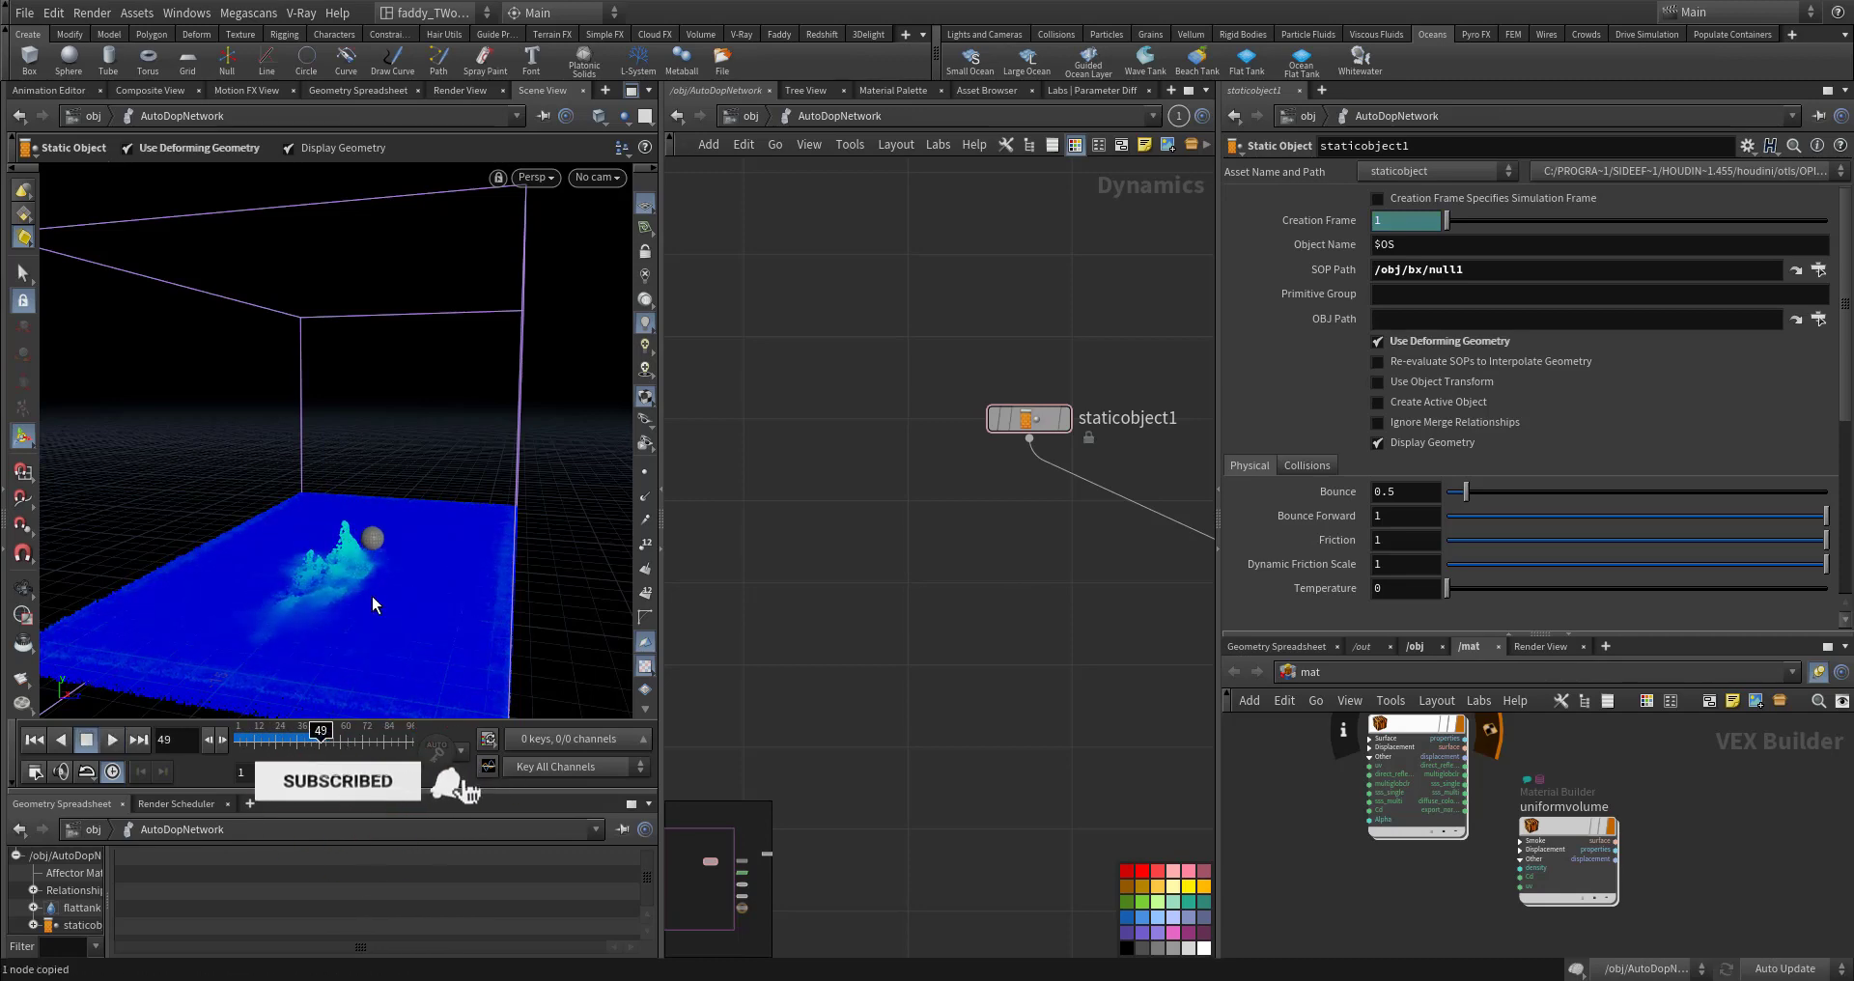
left_click_drag(373, 595, 241, 589, "alt")
middle_click_drag(377, 608, 168, 515, "alt")
key("ctrl+Up")
key("Up")
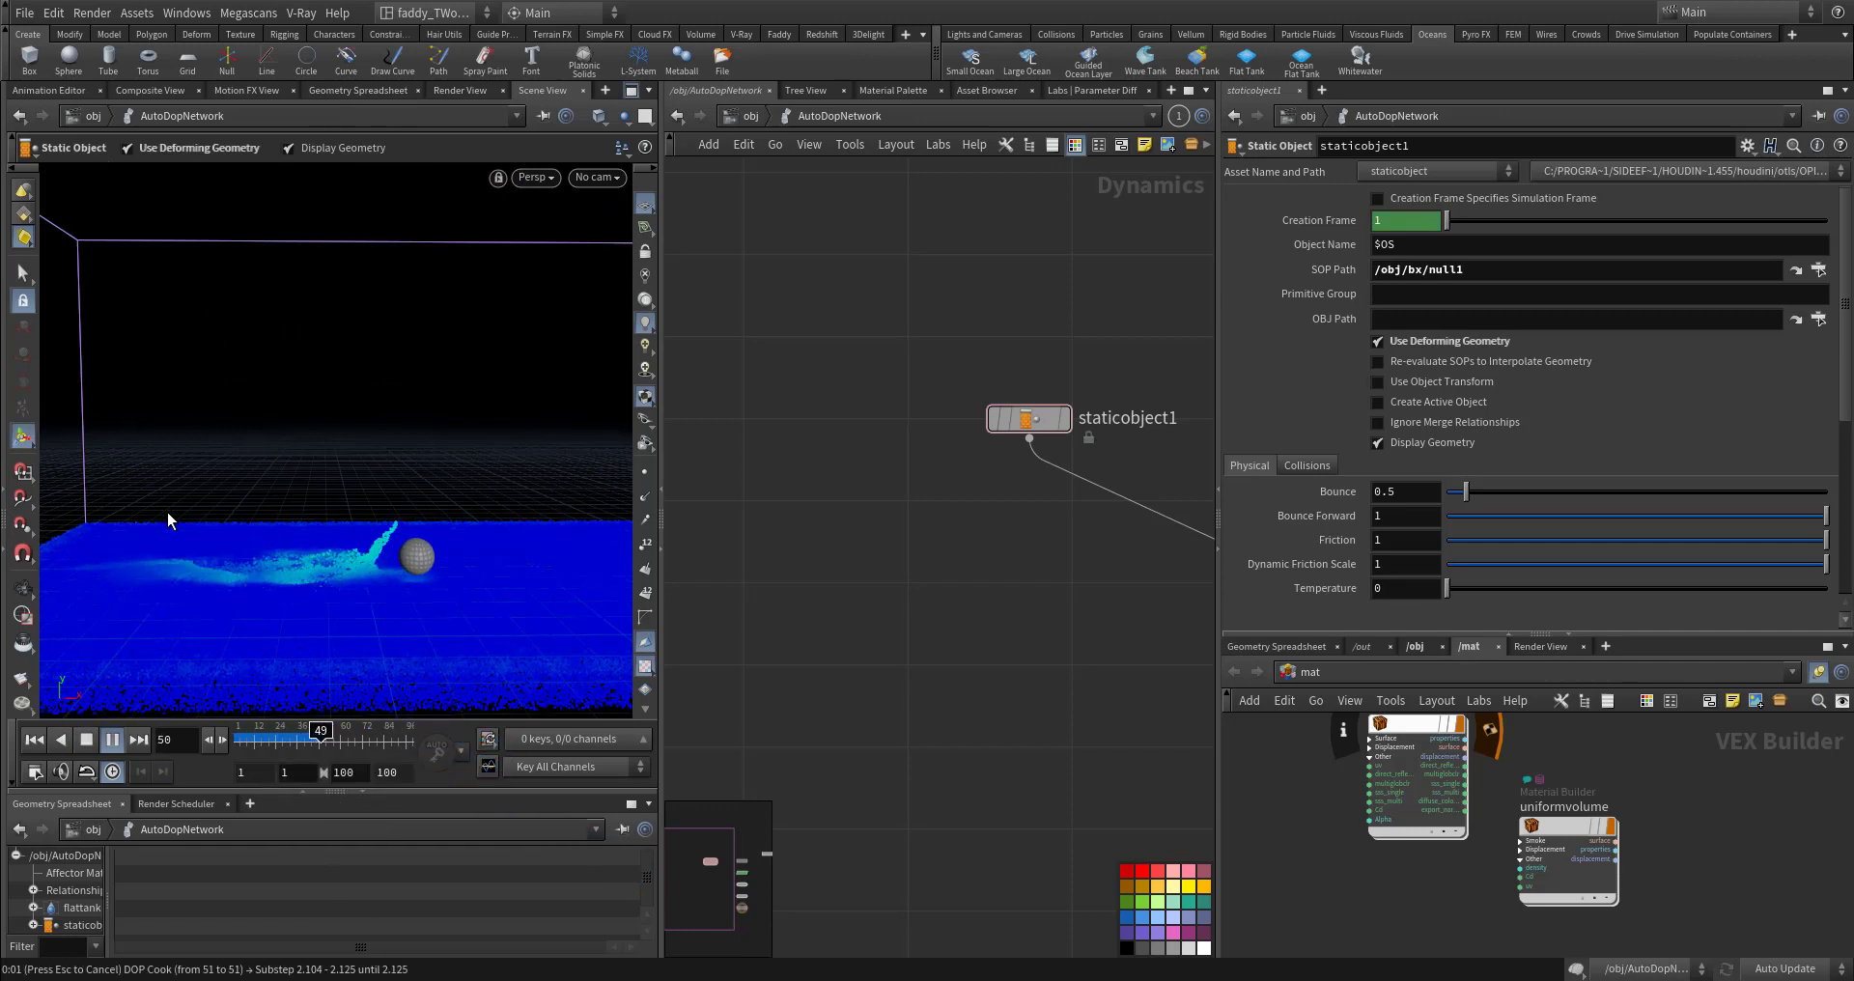
key("Escape")
Step: Set flipsolver1's collision Velocity Scale to 5 under Volume Motion and replay the simulation
middle_click_drag(1058, 607, 719, 630)
key("ctrl+Up")
left_click(869, 493)
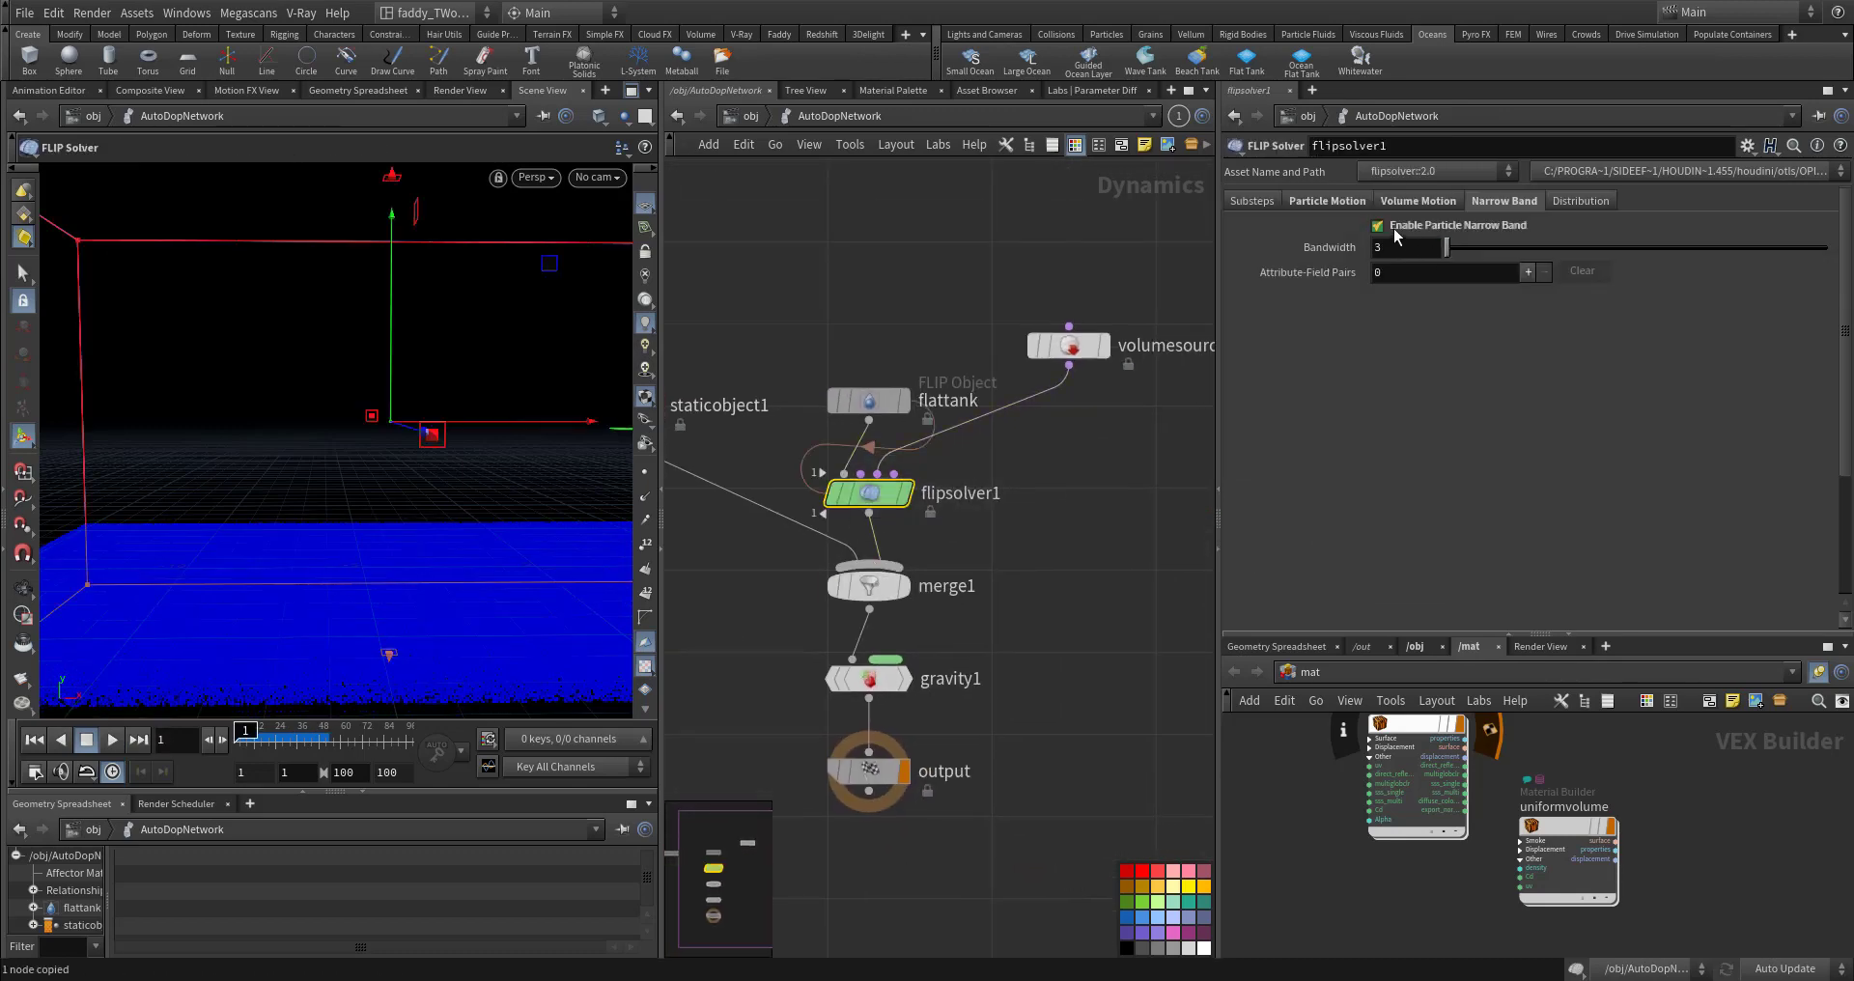
left_click(1348, 371)
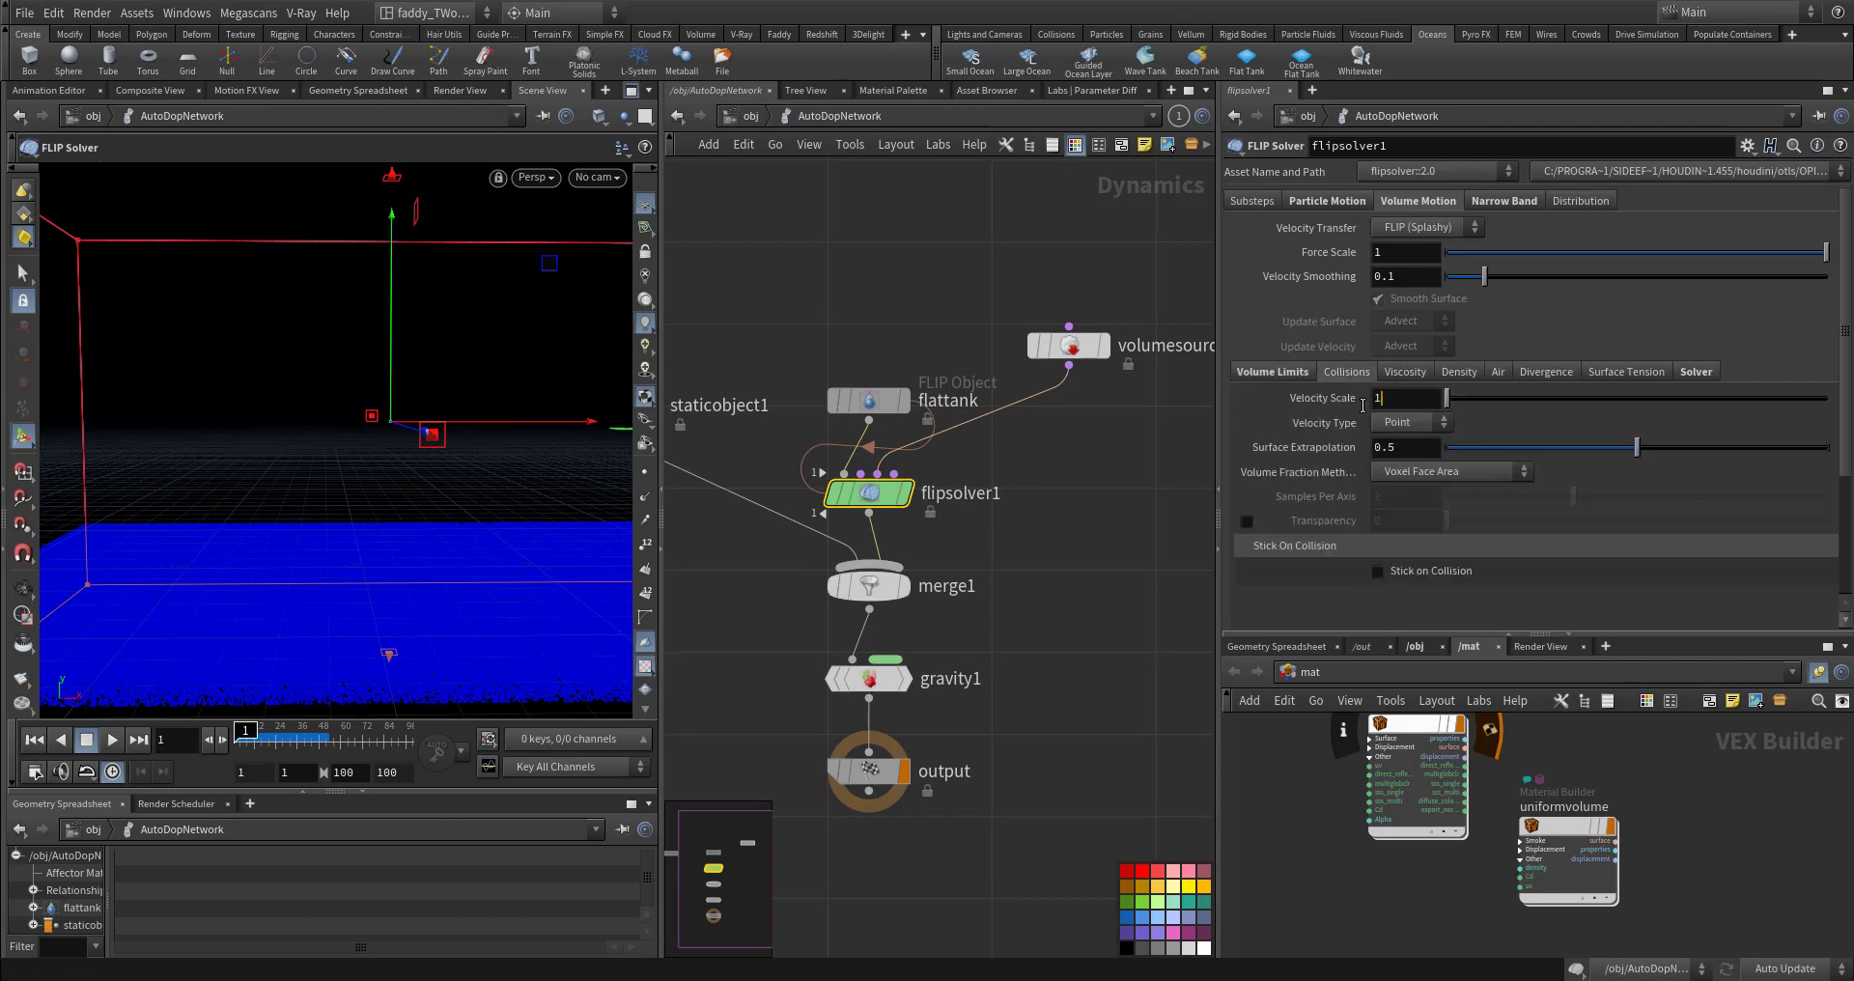
type("5")
key("Return")
key("Up")
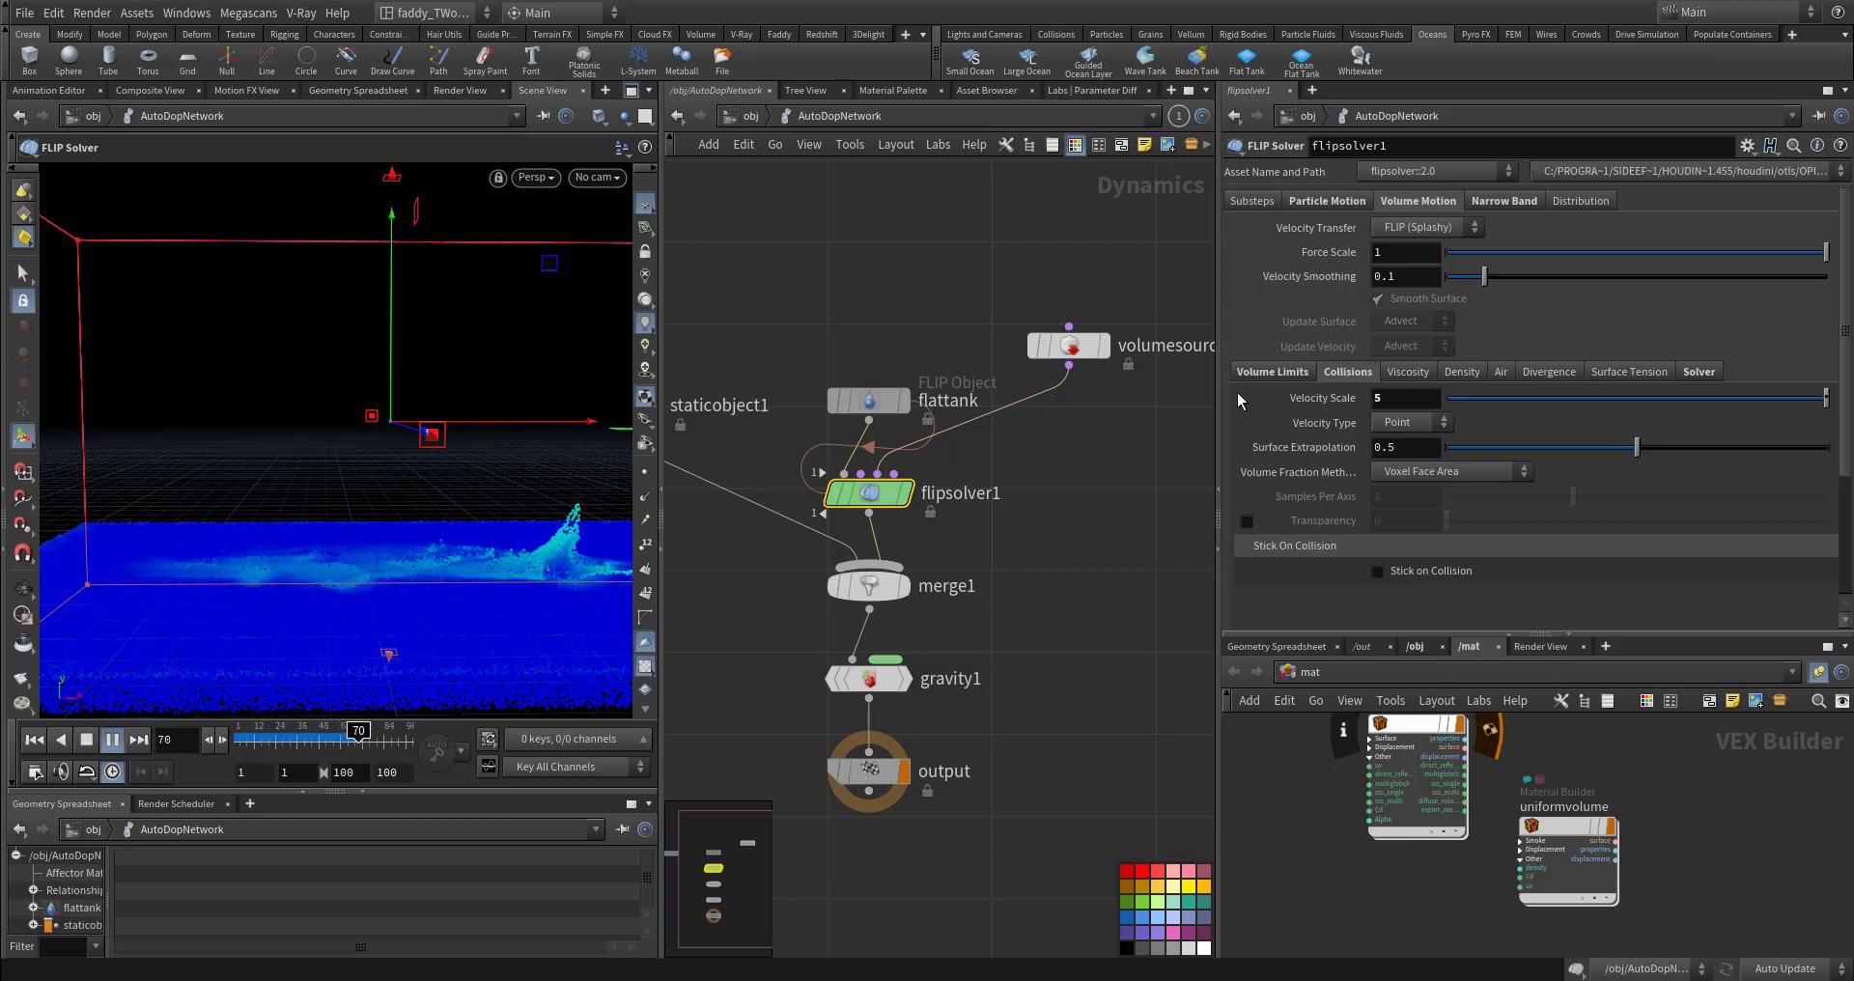
key("Up")
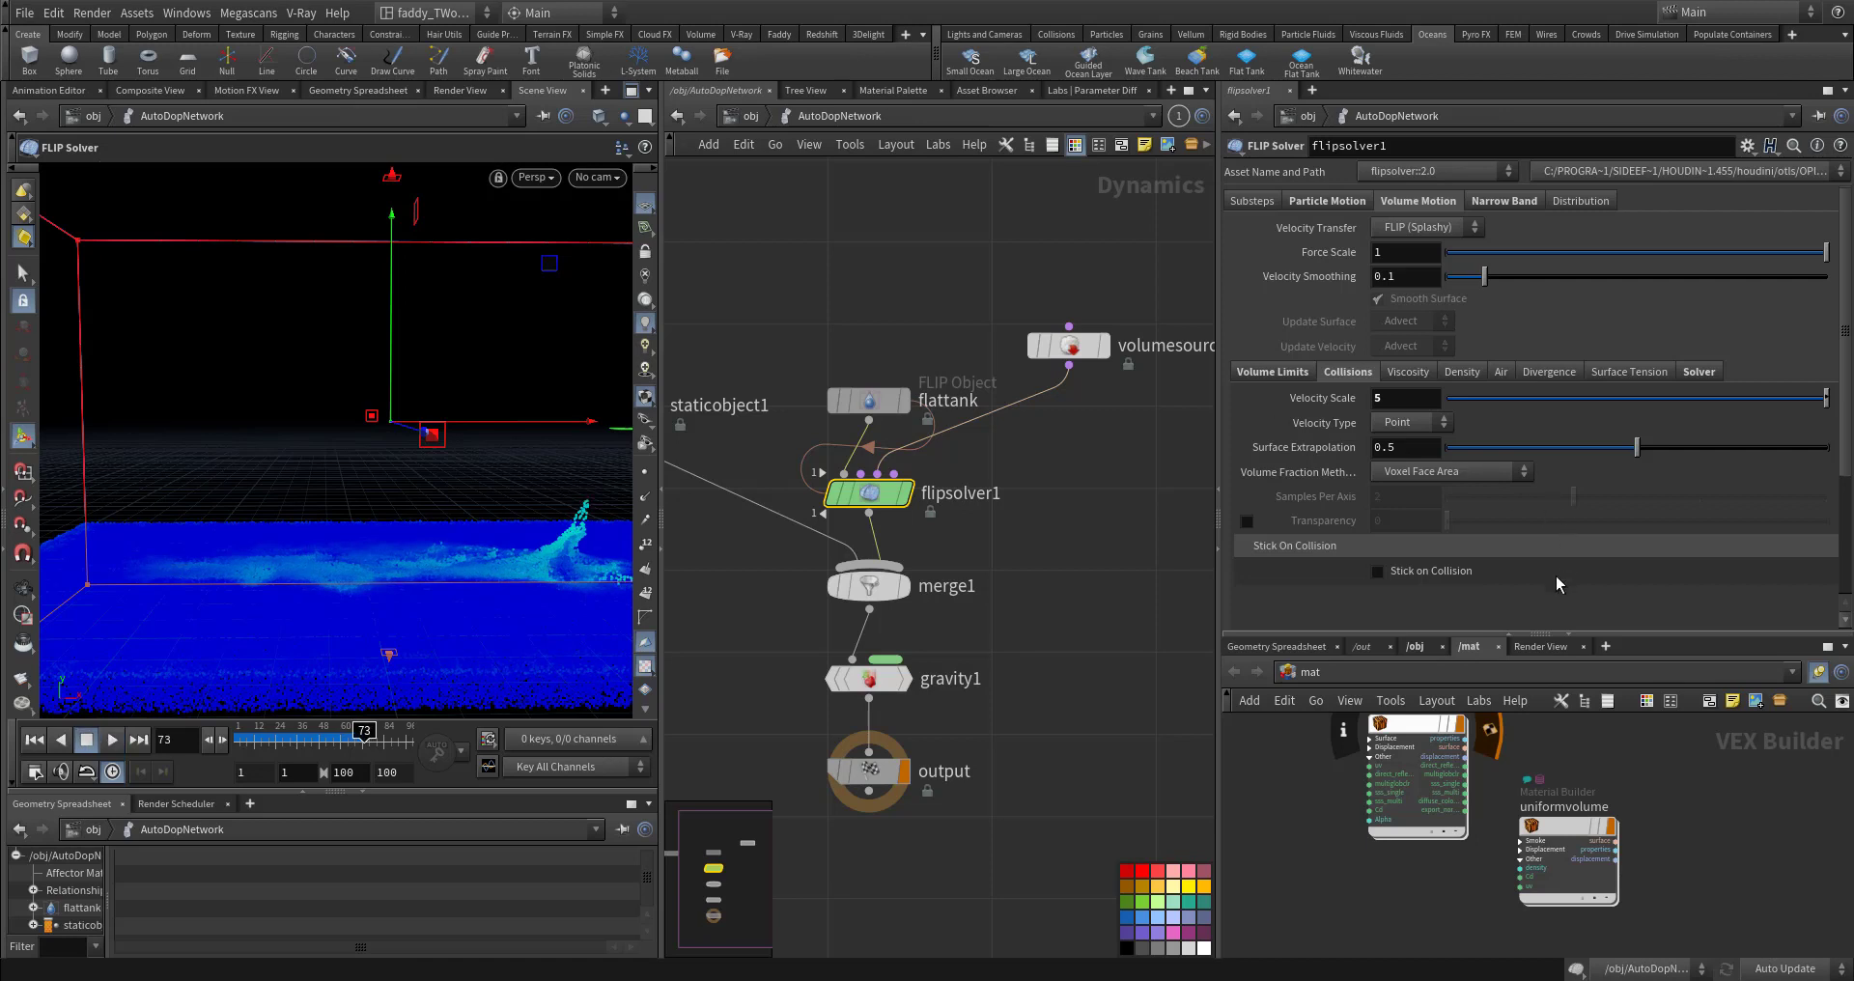
Step: Return to the first frame and set the flattank FLIP object's Particle Separation to 0.05
key("ctrl+Up")
middle_click_drag(971, 451, 1108, 535)
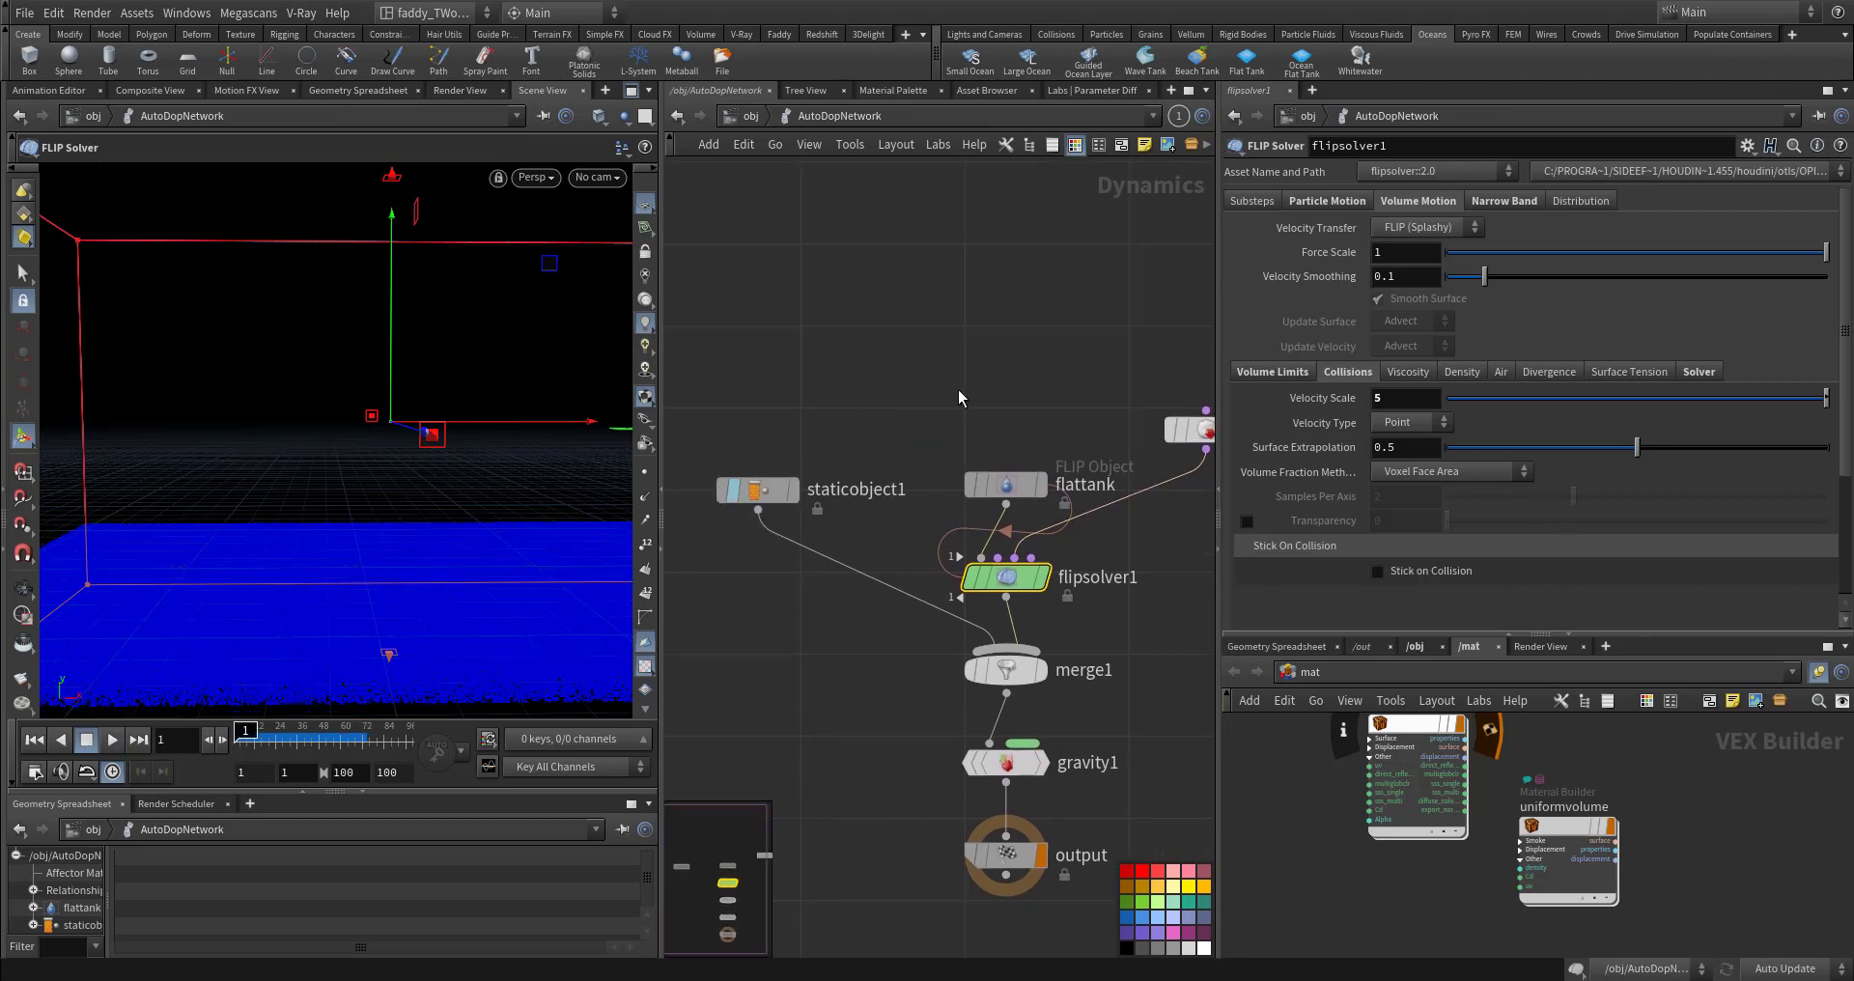
left_click(1006, 485)
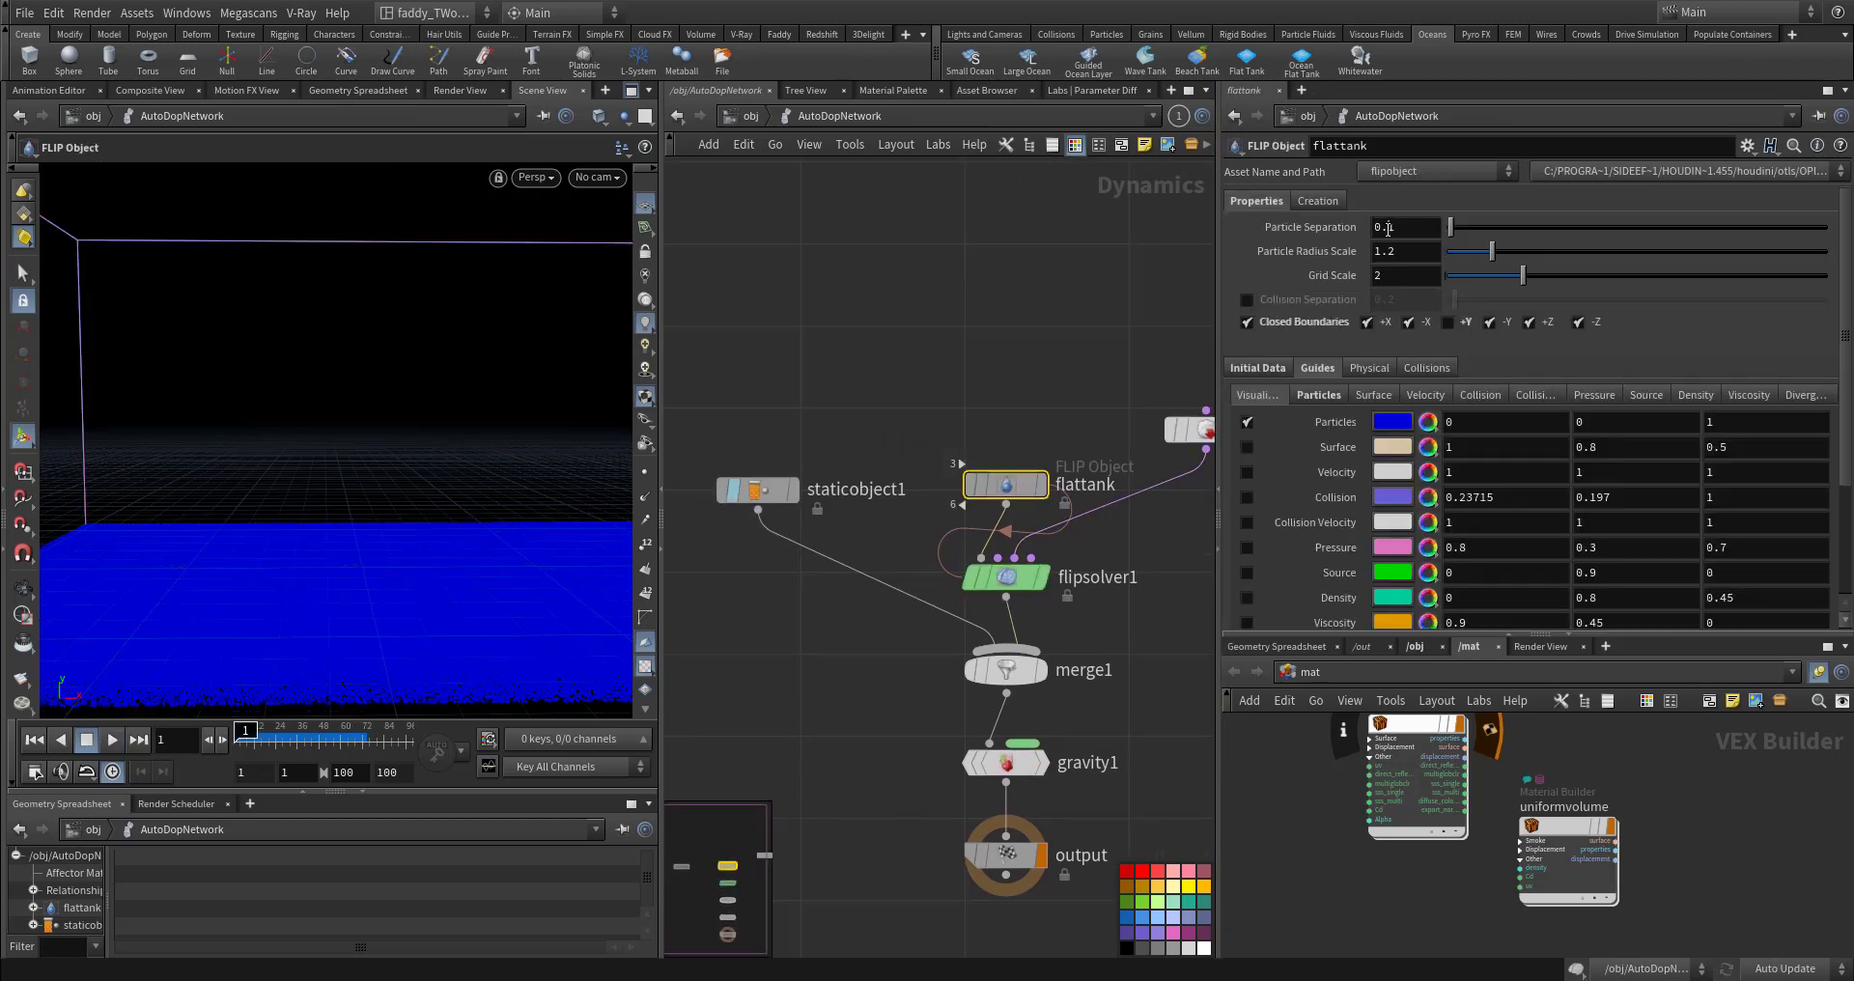
double_click(1388, 229)
type("0.05")
key("Return")
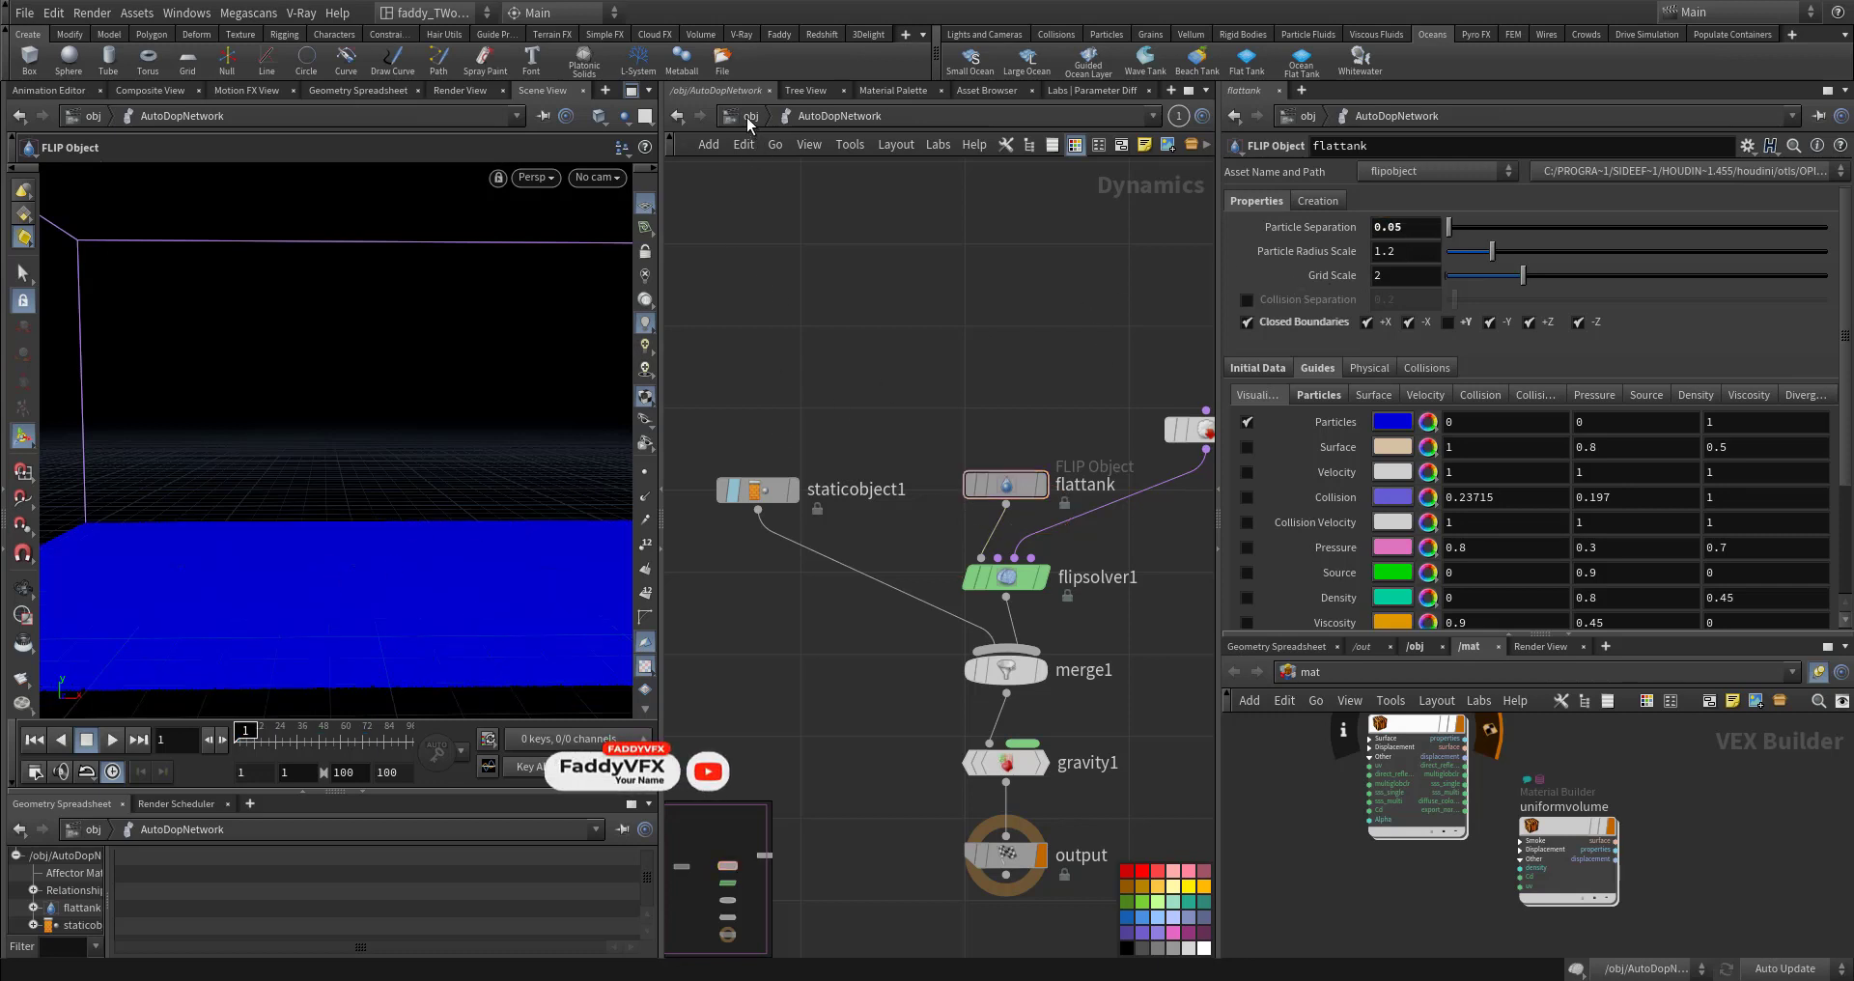
Step: Open the flattank_fluid geometry network and add a Fetch node to the /out network
left_click(750, 117)
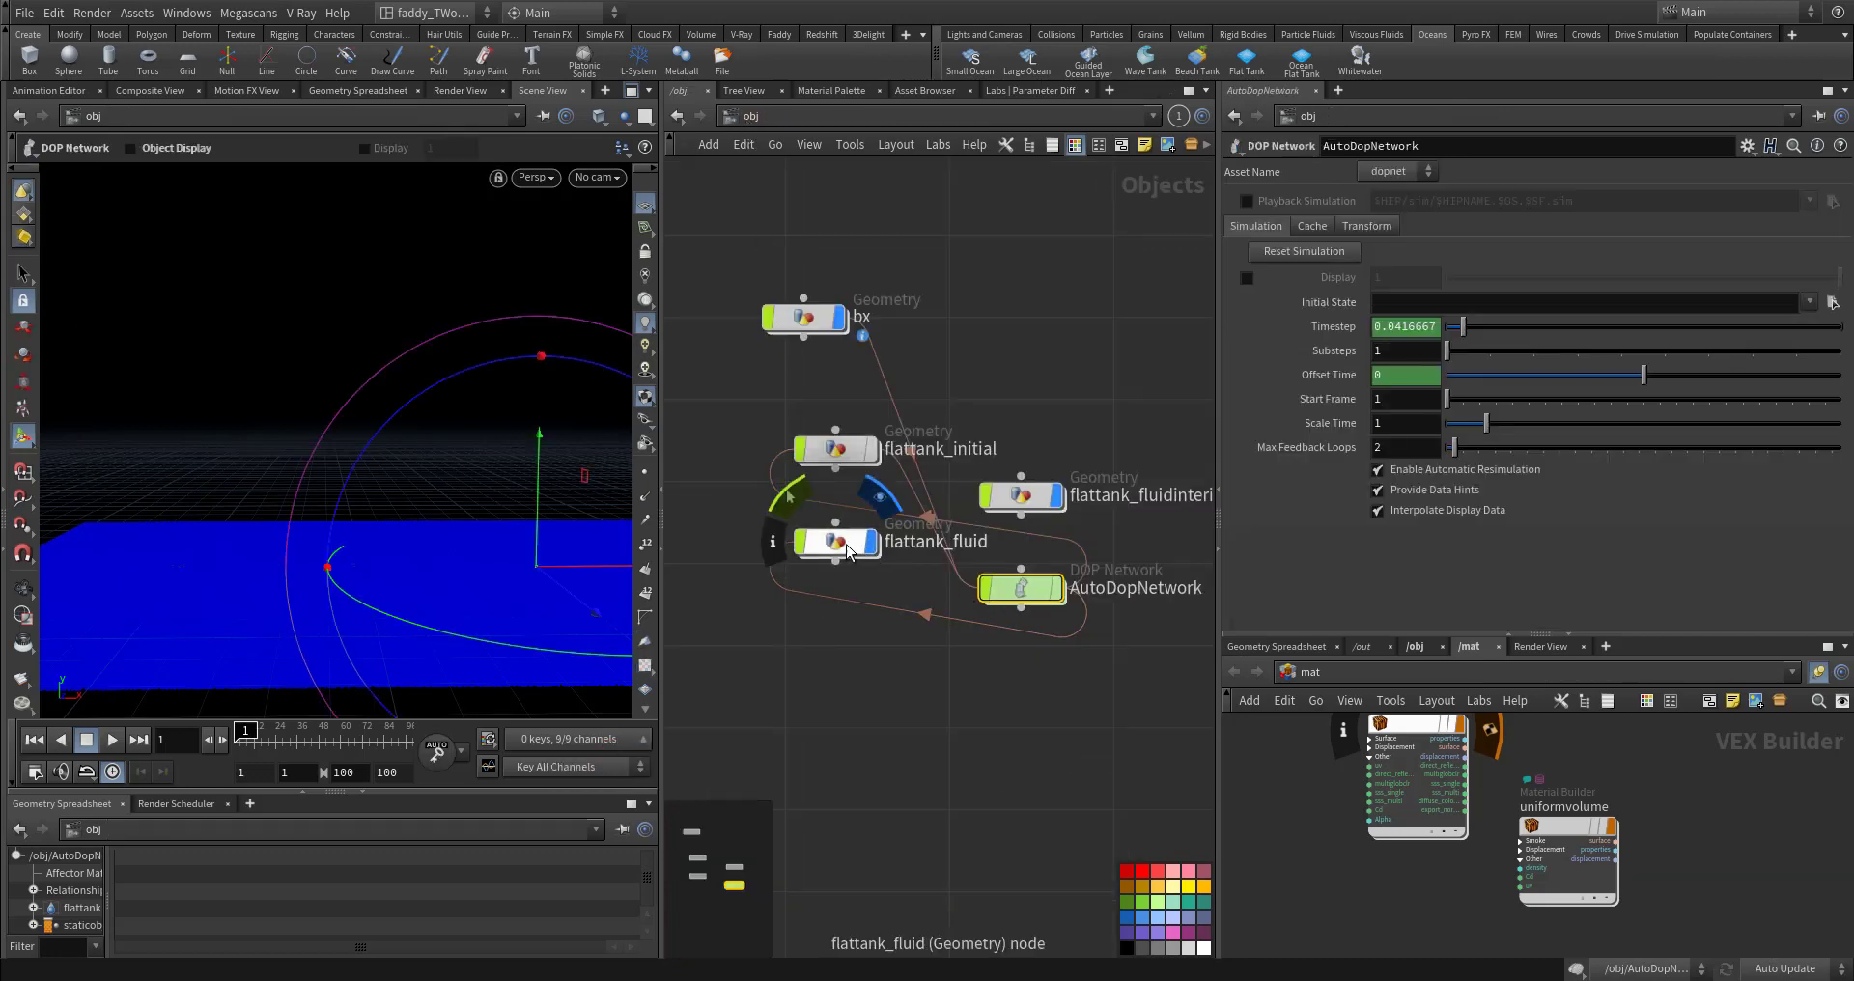
double_click(836, 541)
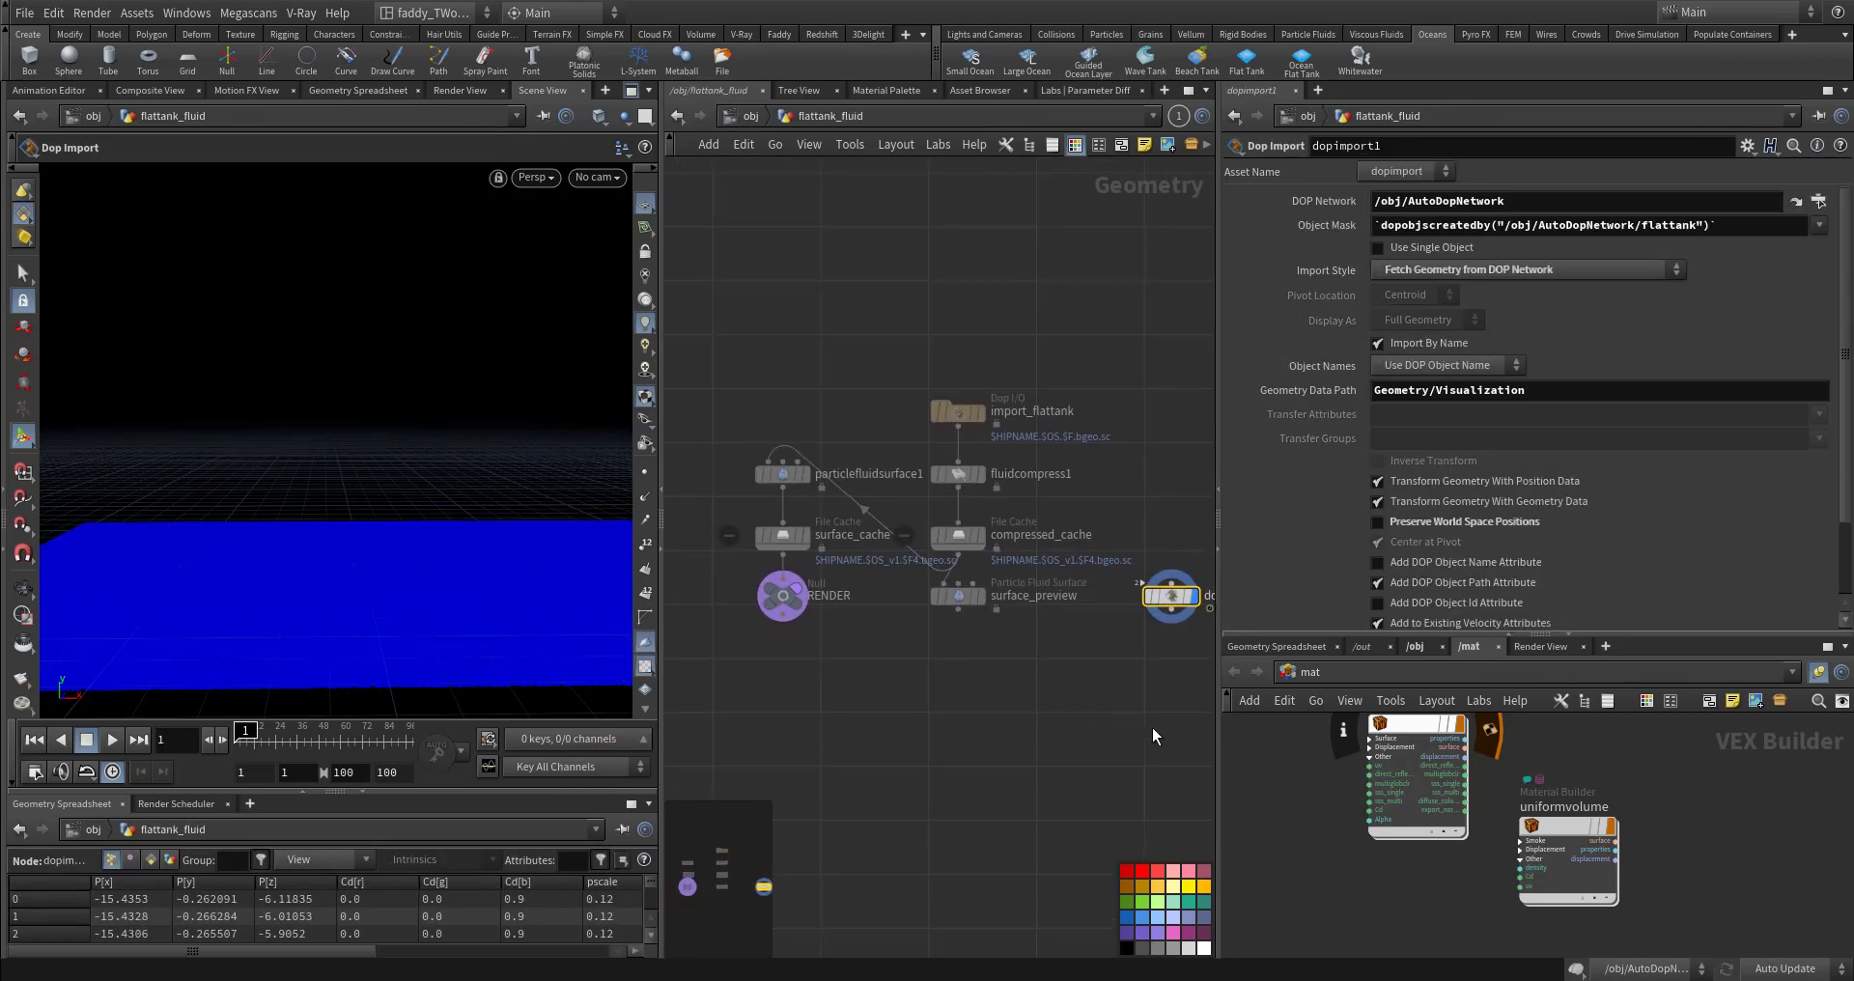
left_click(1369, 646)
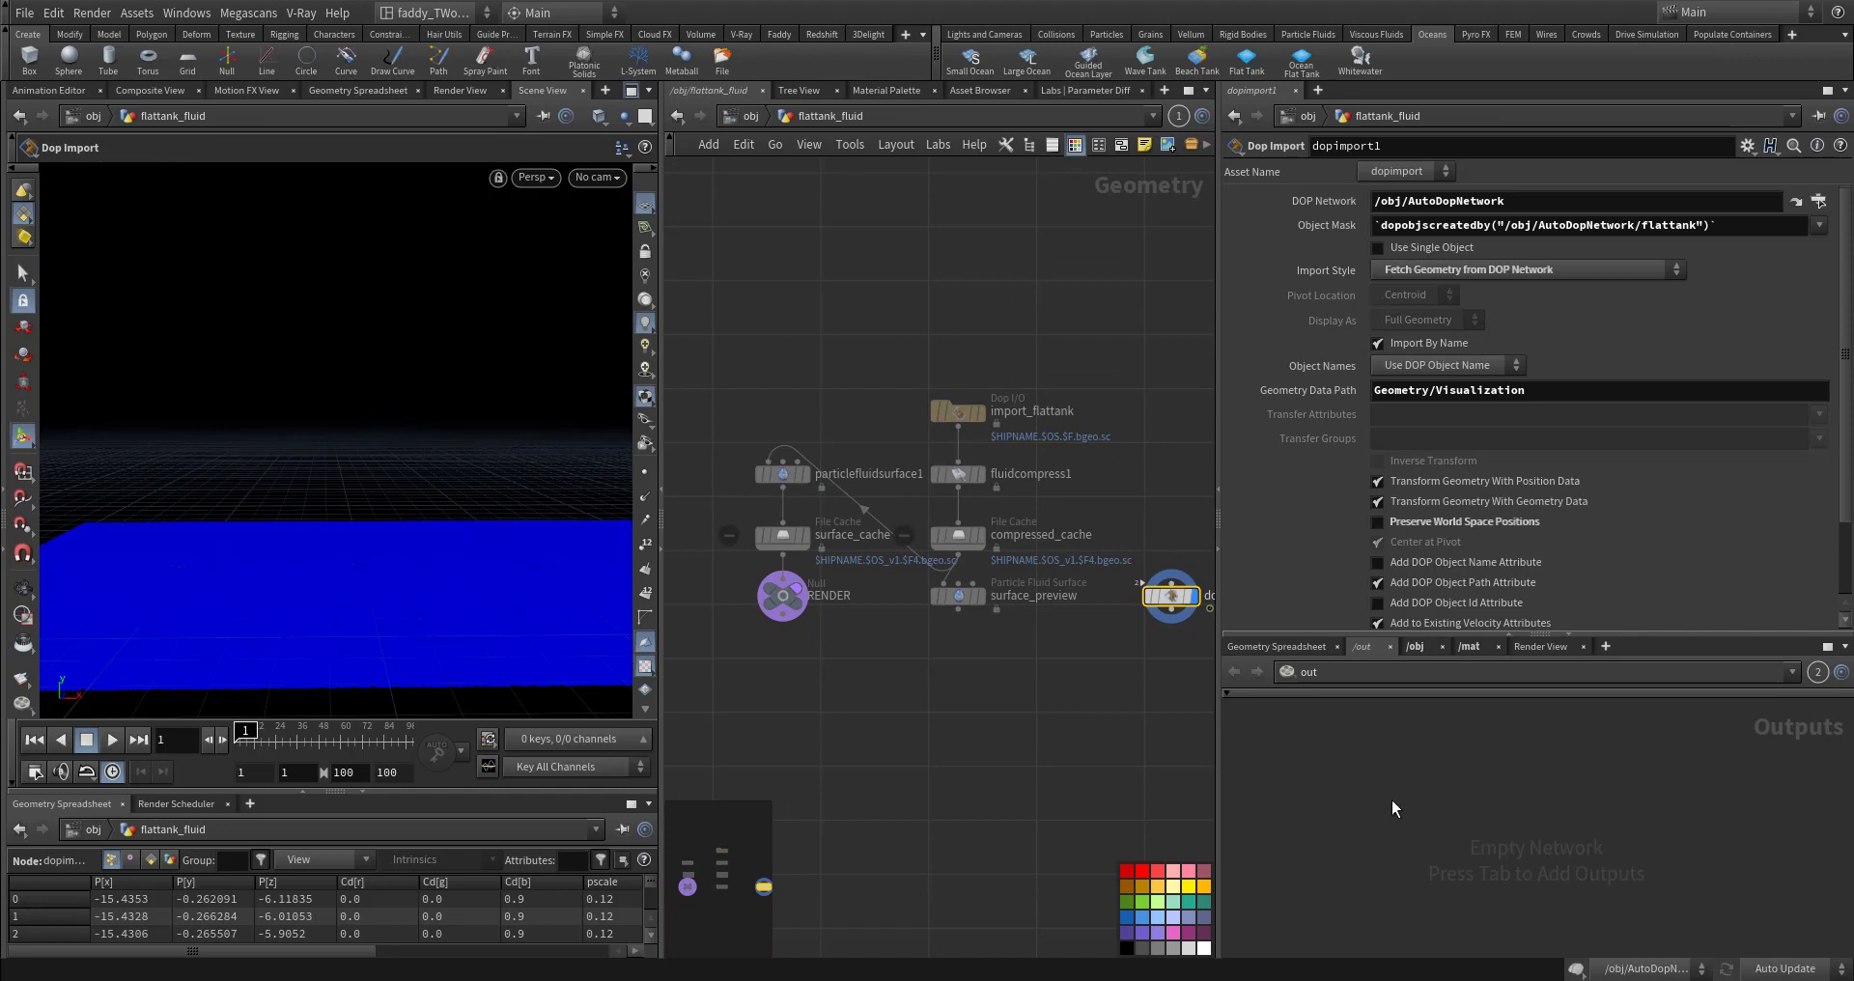
key("Tab")
type("fet")
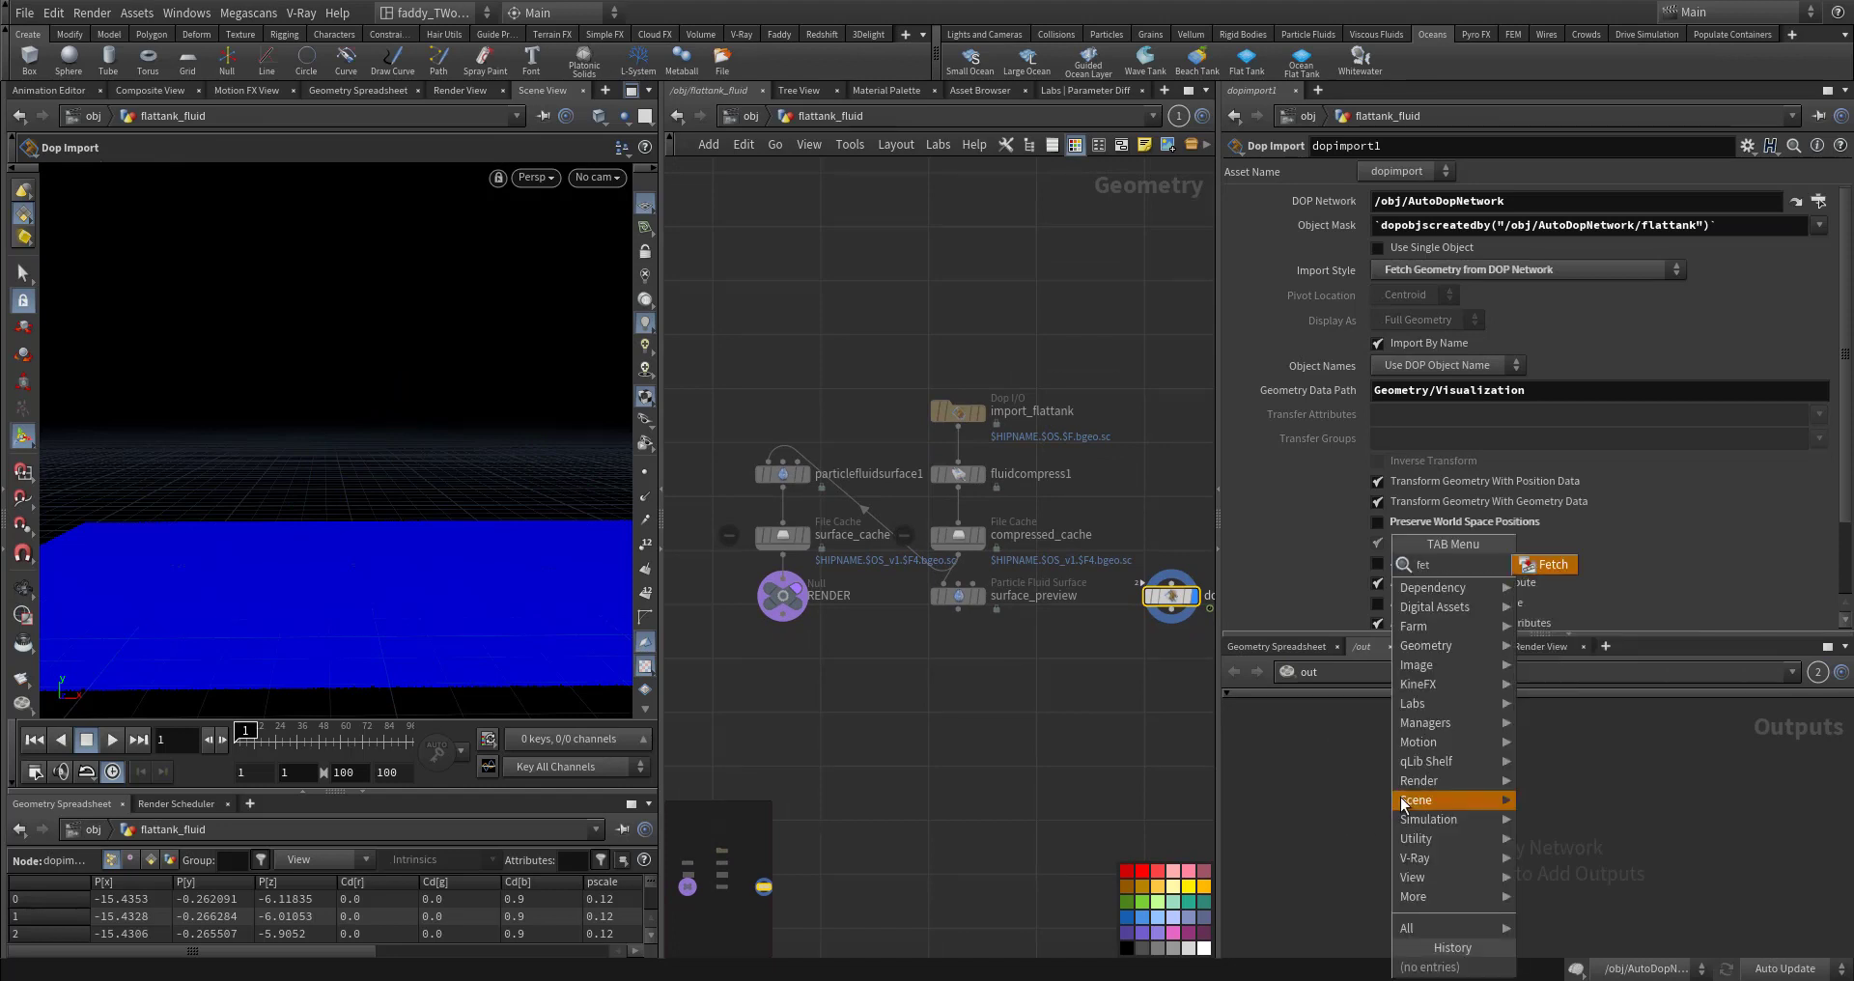
left_click(1555, 570)
left_click(1433, 794)
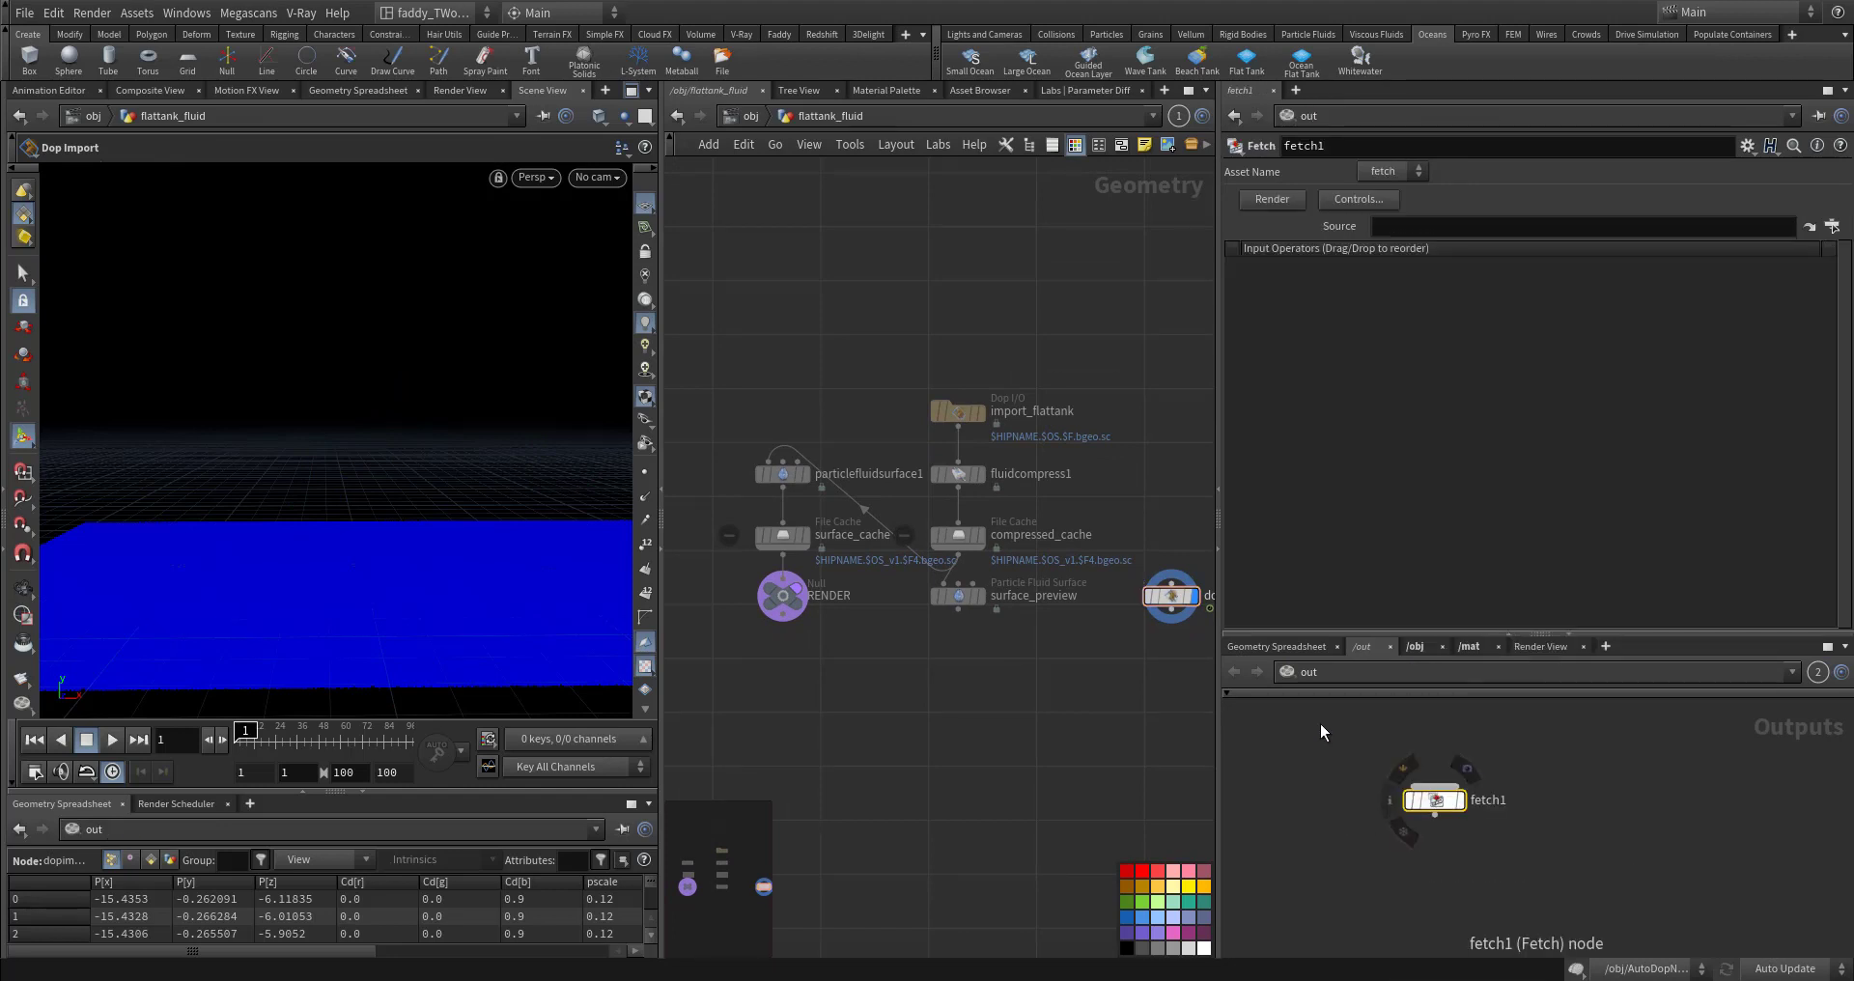
Step: Save the scene as waveSphere in the E:/H_Hip/backup/ folder
key("ctrl+shift+s")
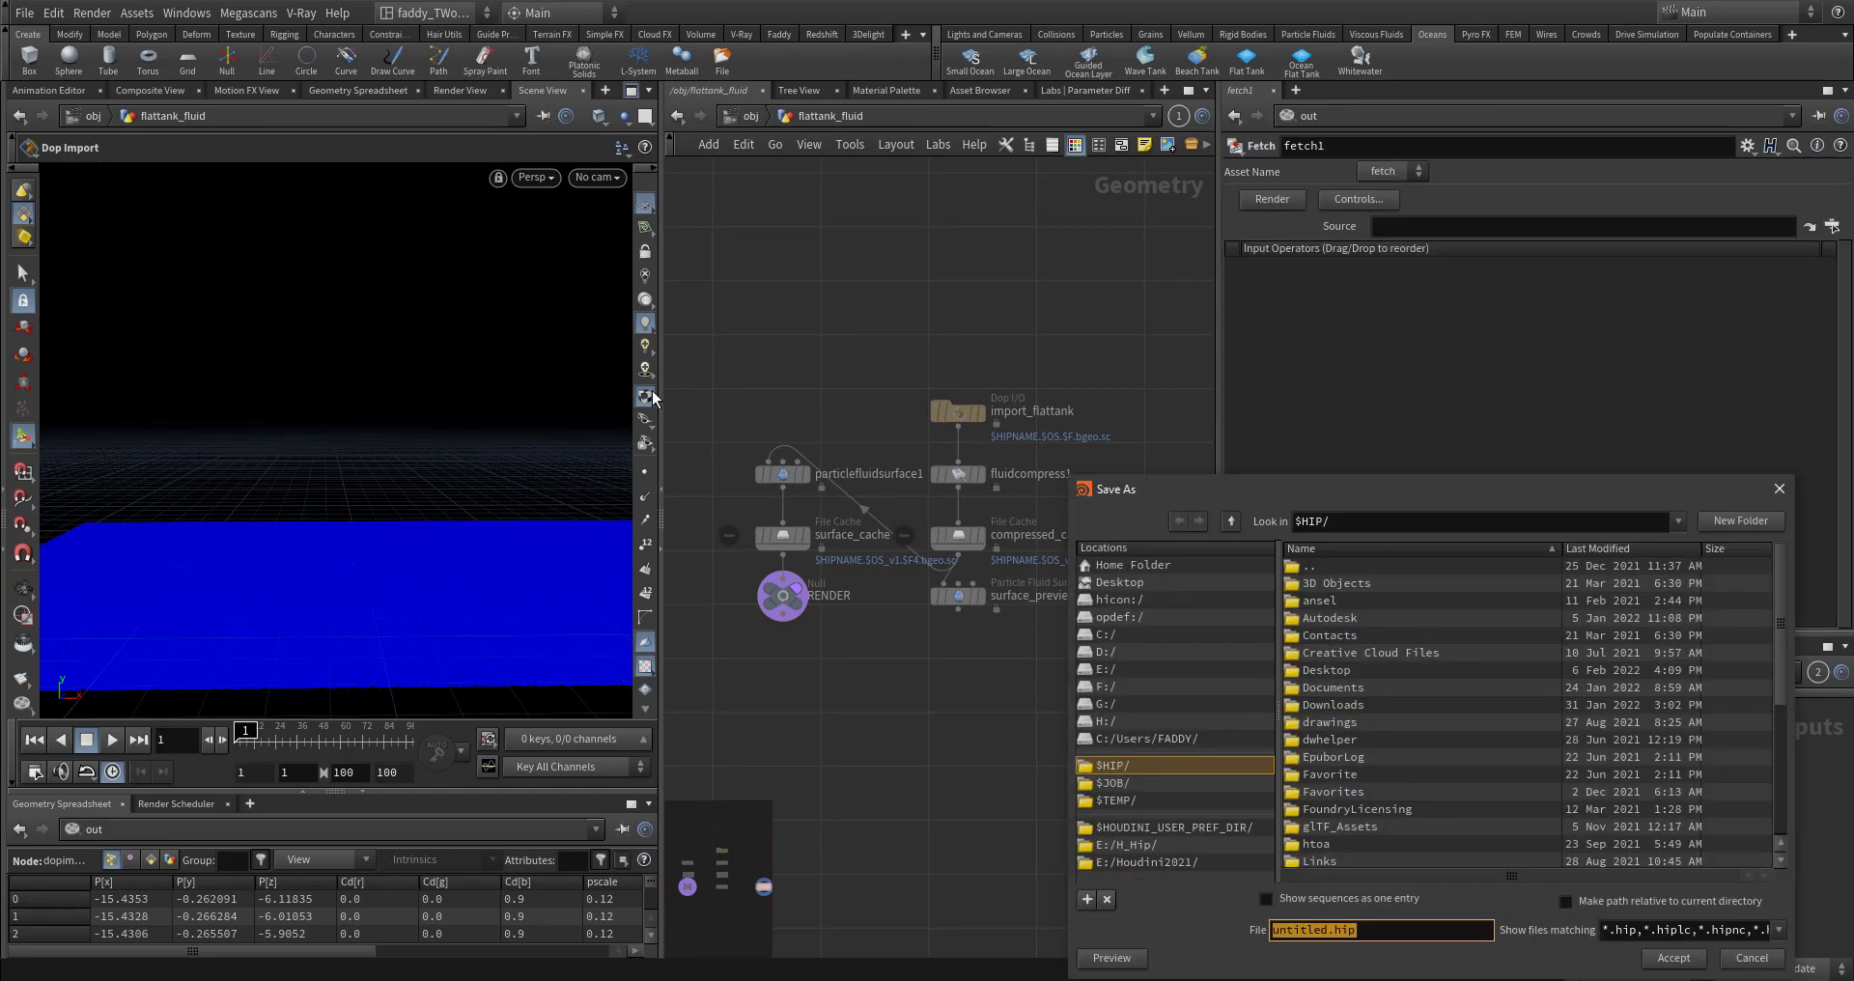
left_click(1137, 846)
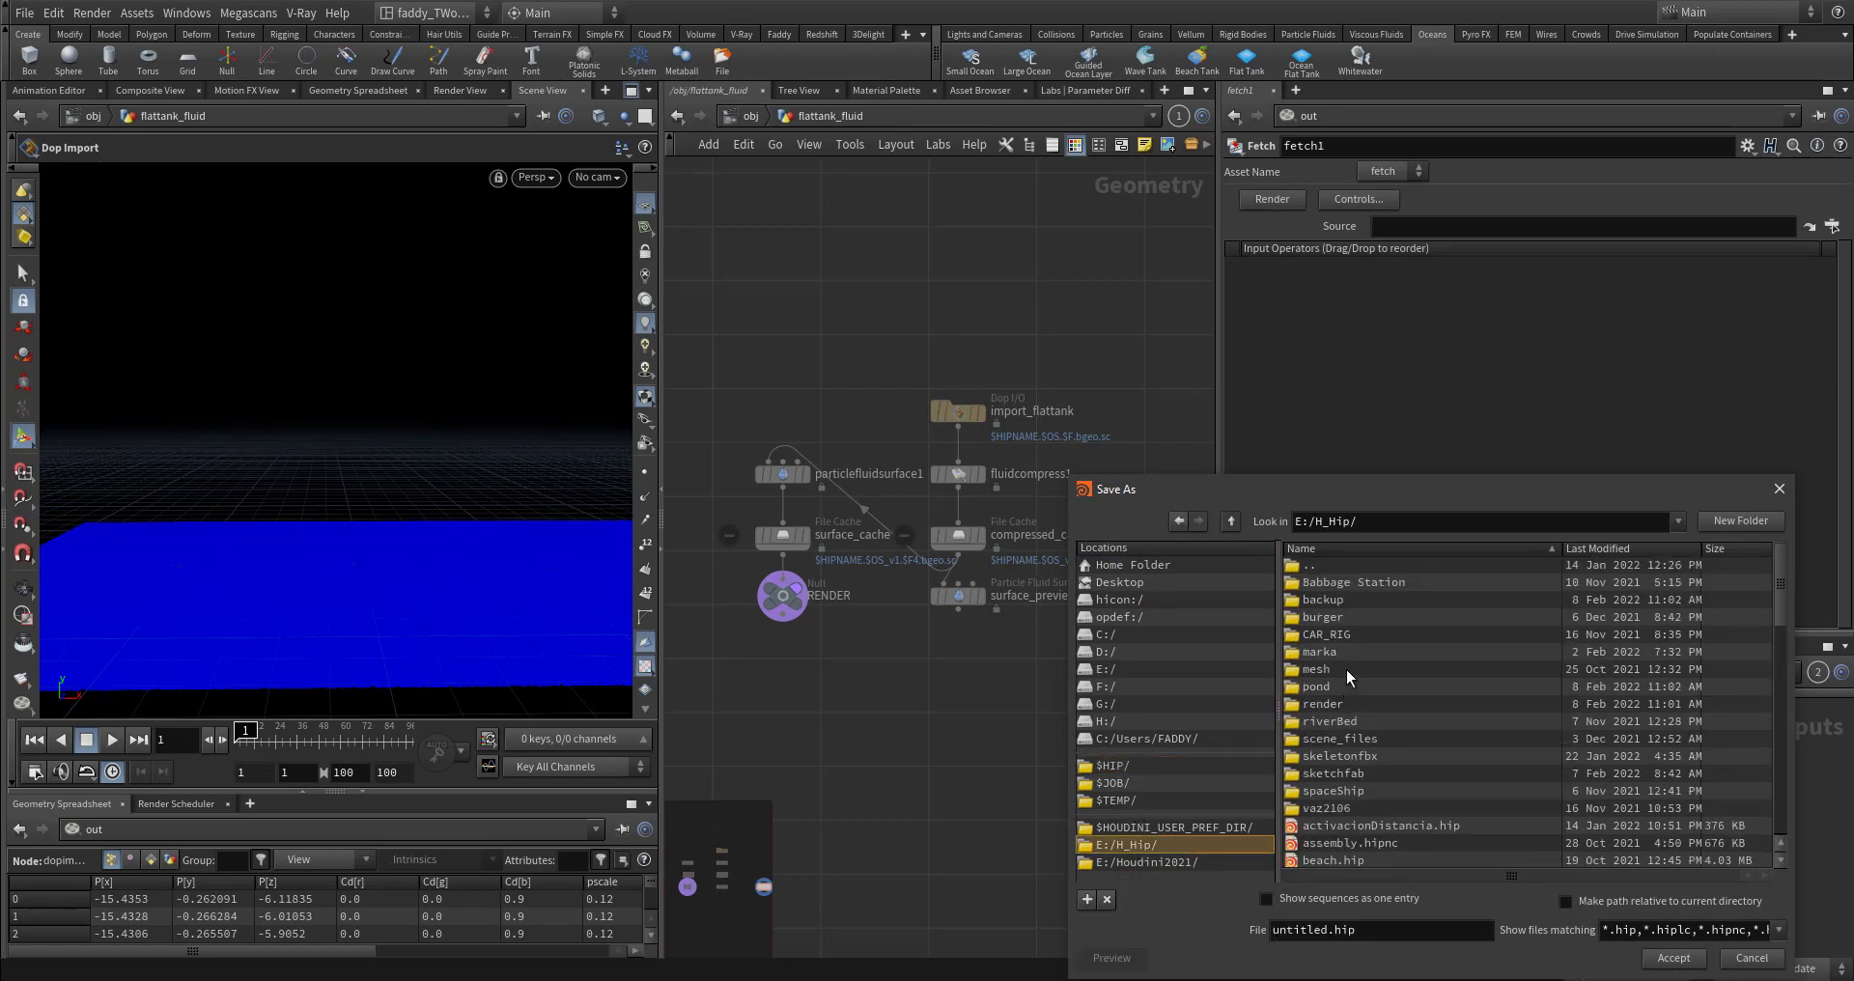
double_click(1347, 600)
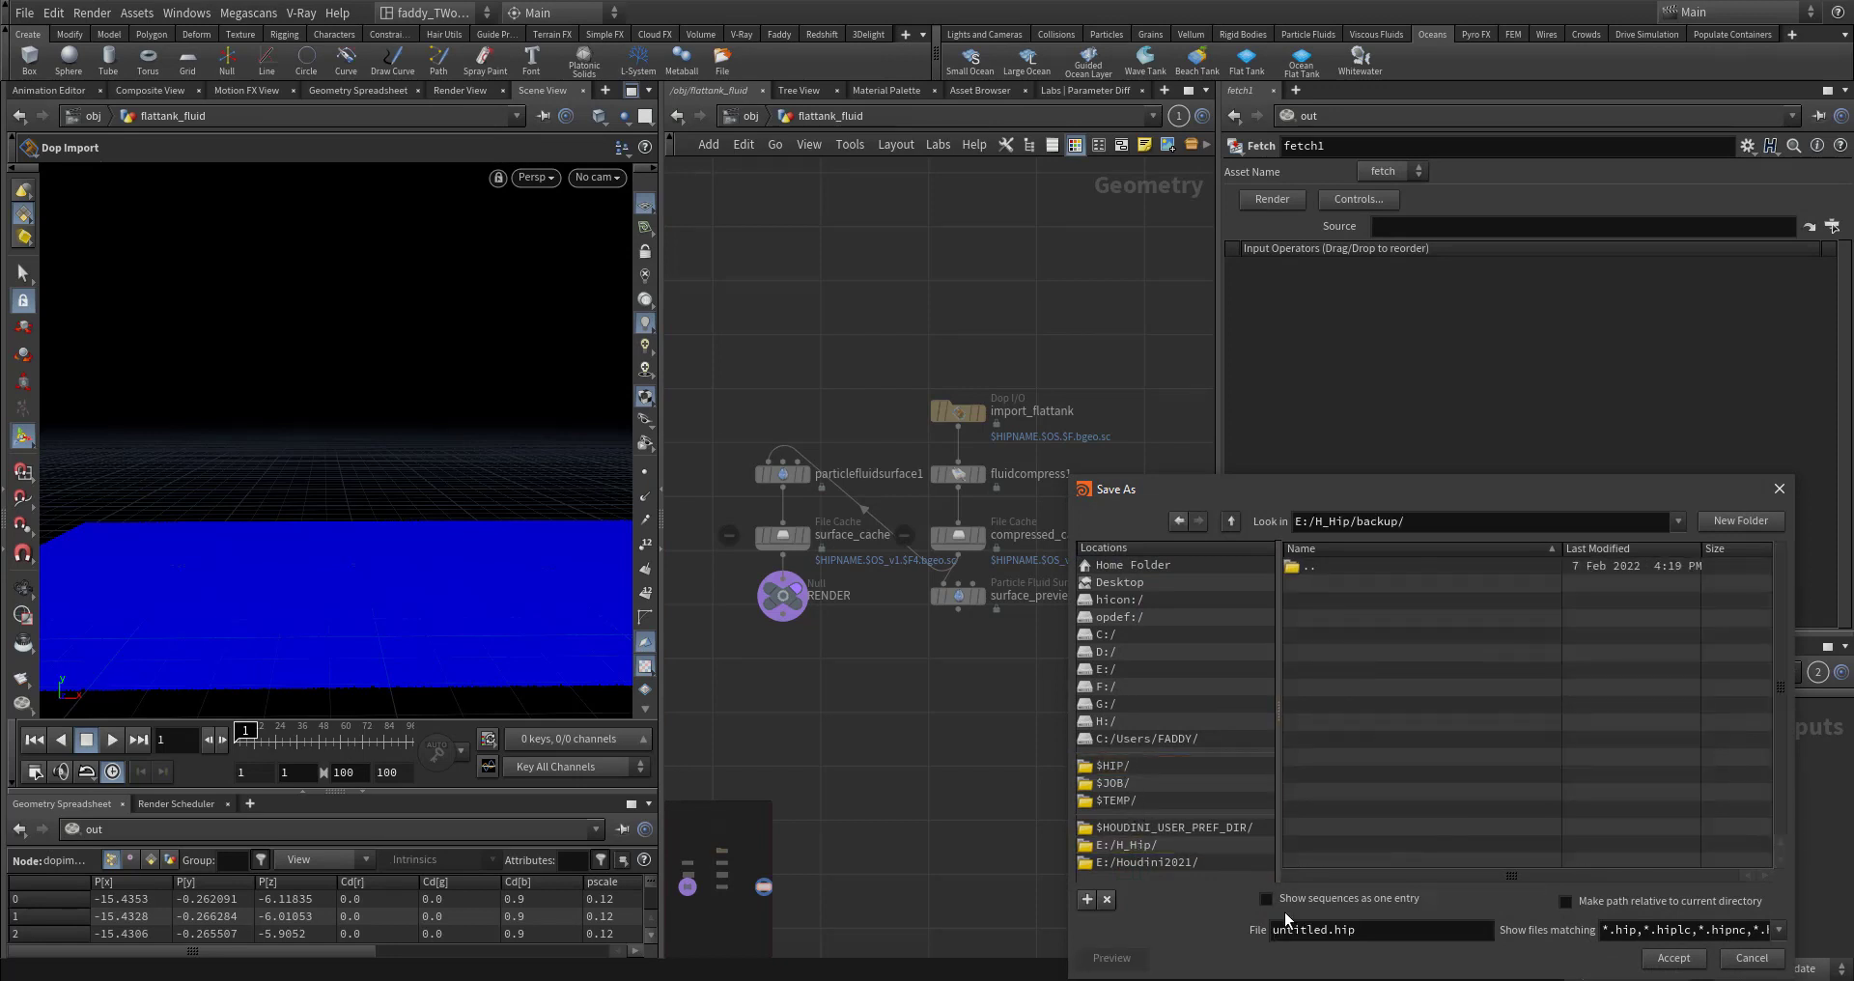
double_click(1328, 930)
type("waveSphere")
key("Return")
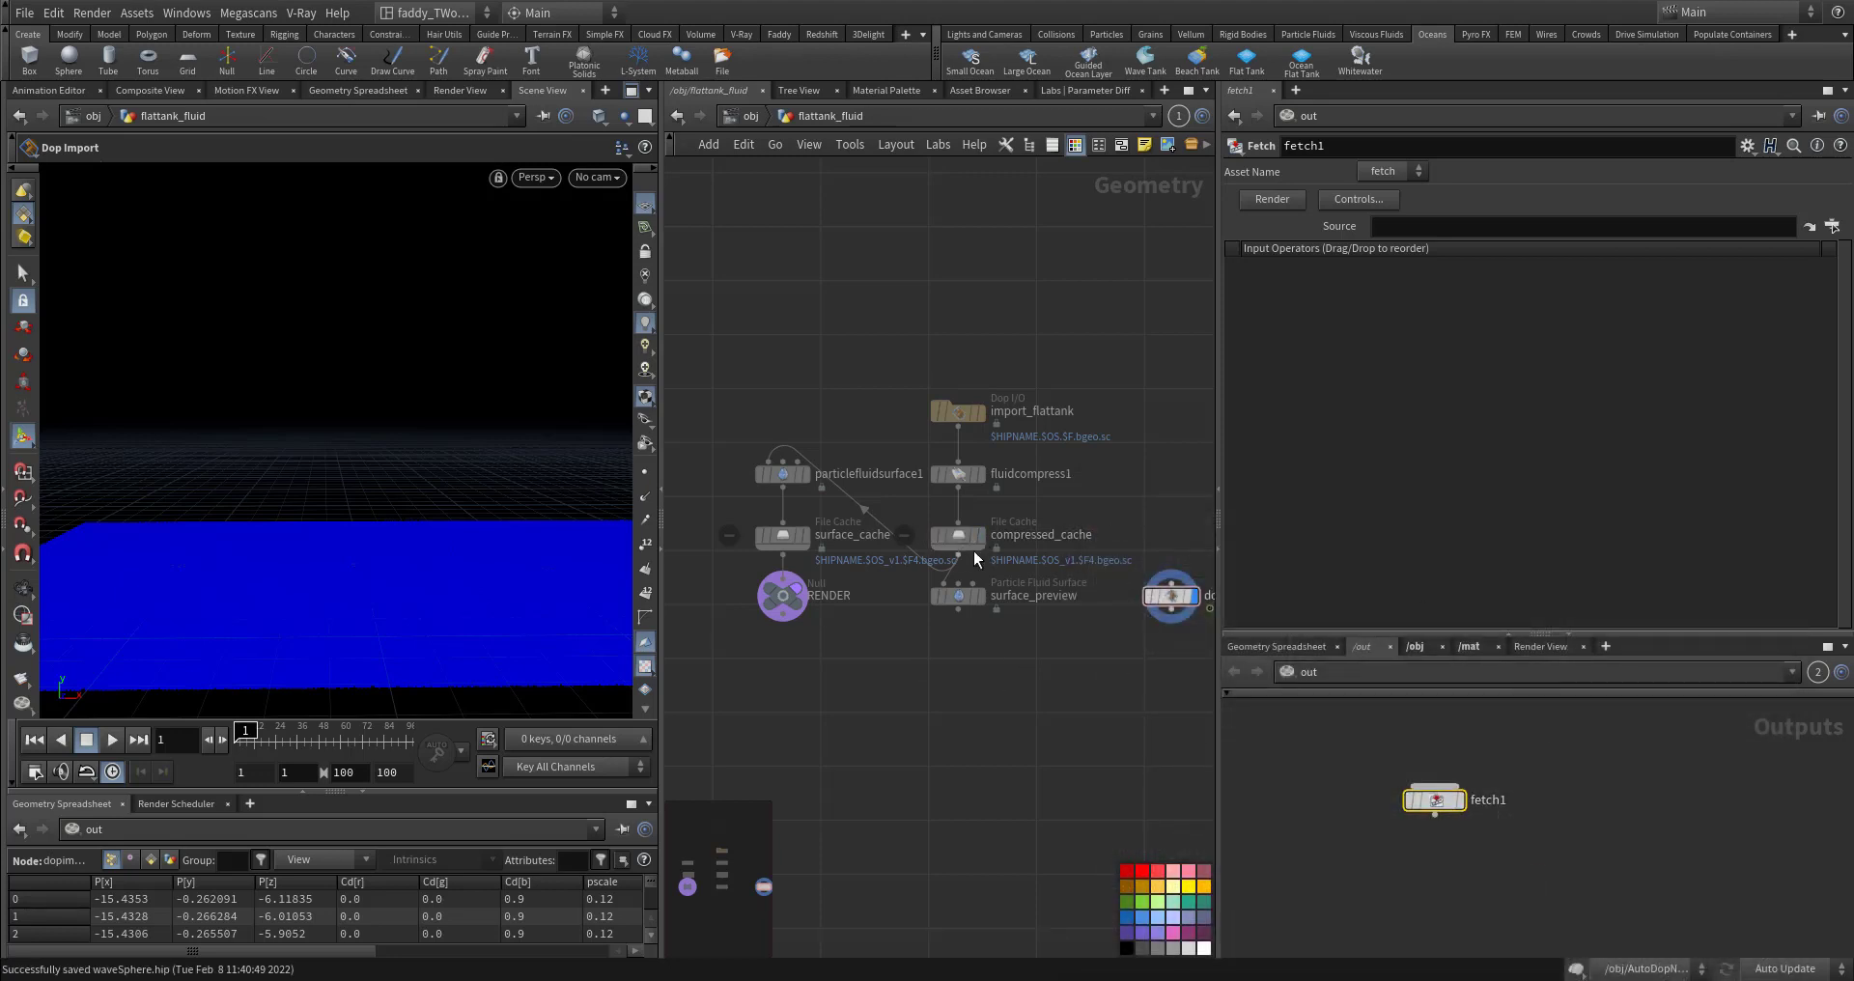
Step: Set fetch1's Source to /obj/flattank_fluid/compressed_cache/render
scroll(1027, 553, "up", 4)
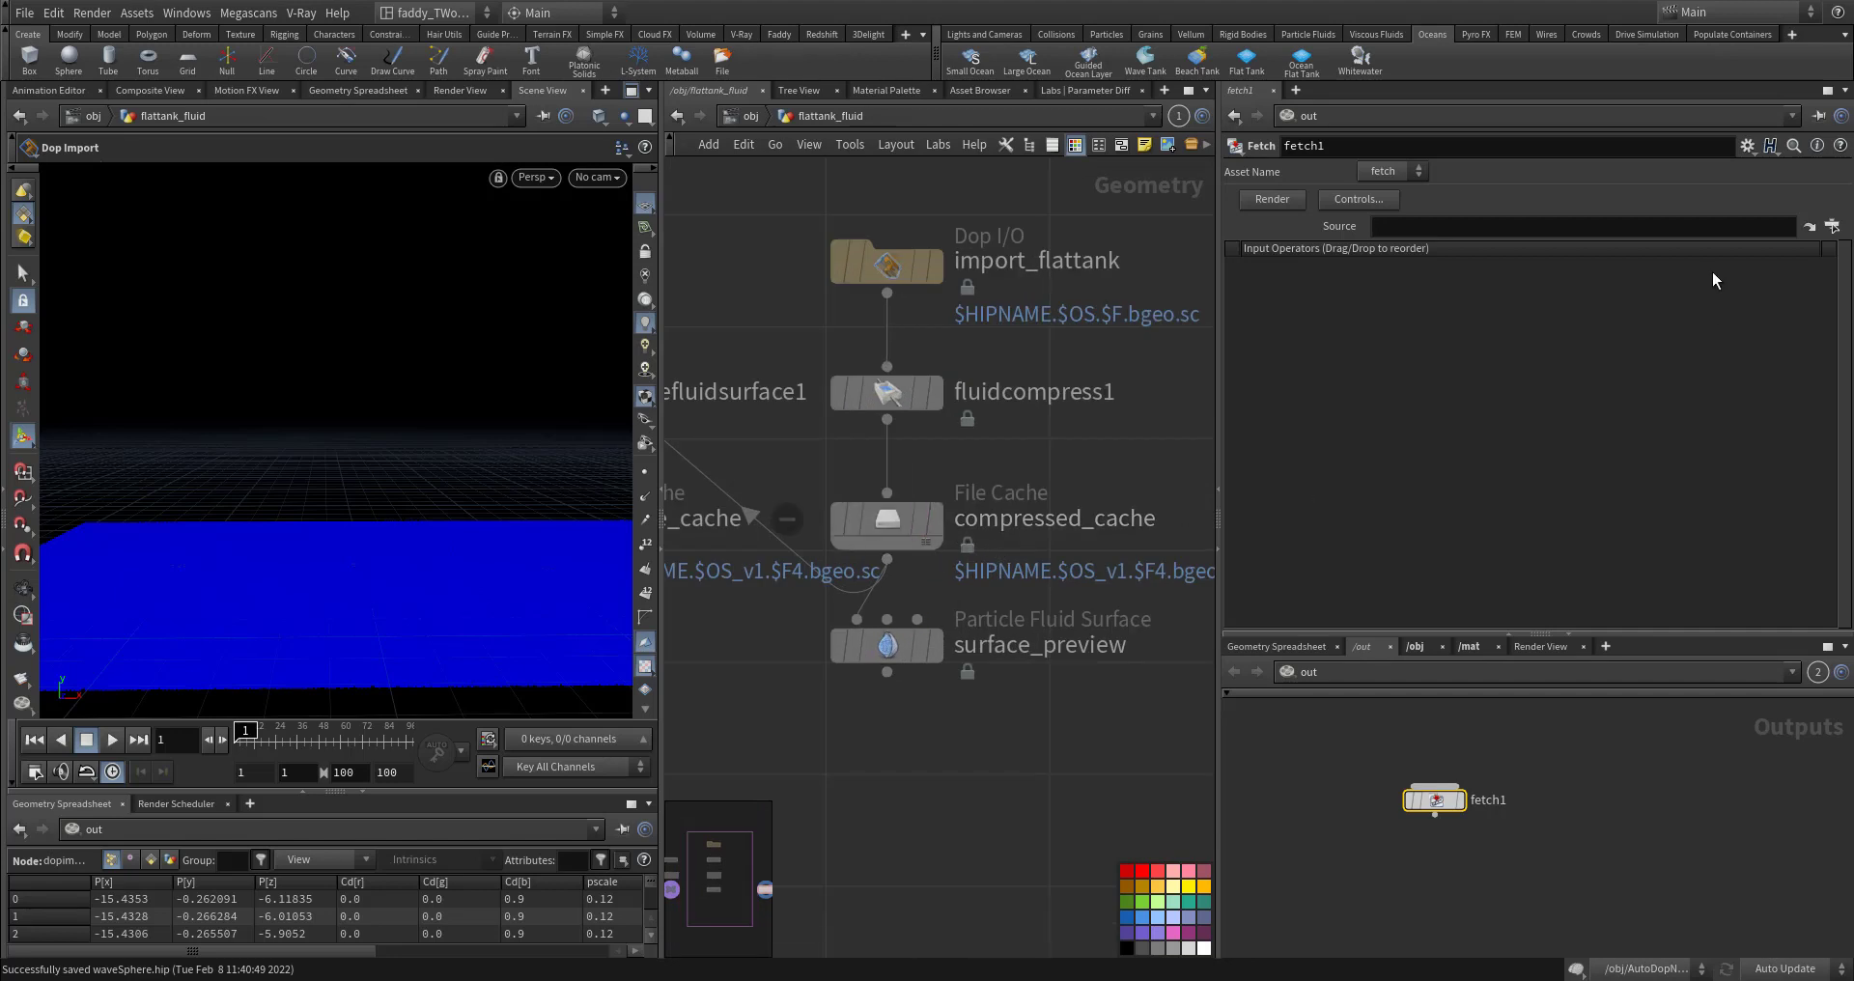
left_click(1833, 226)
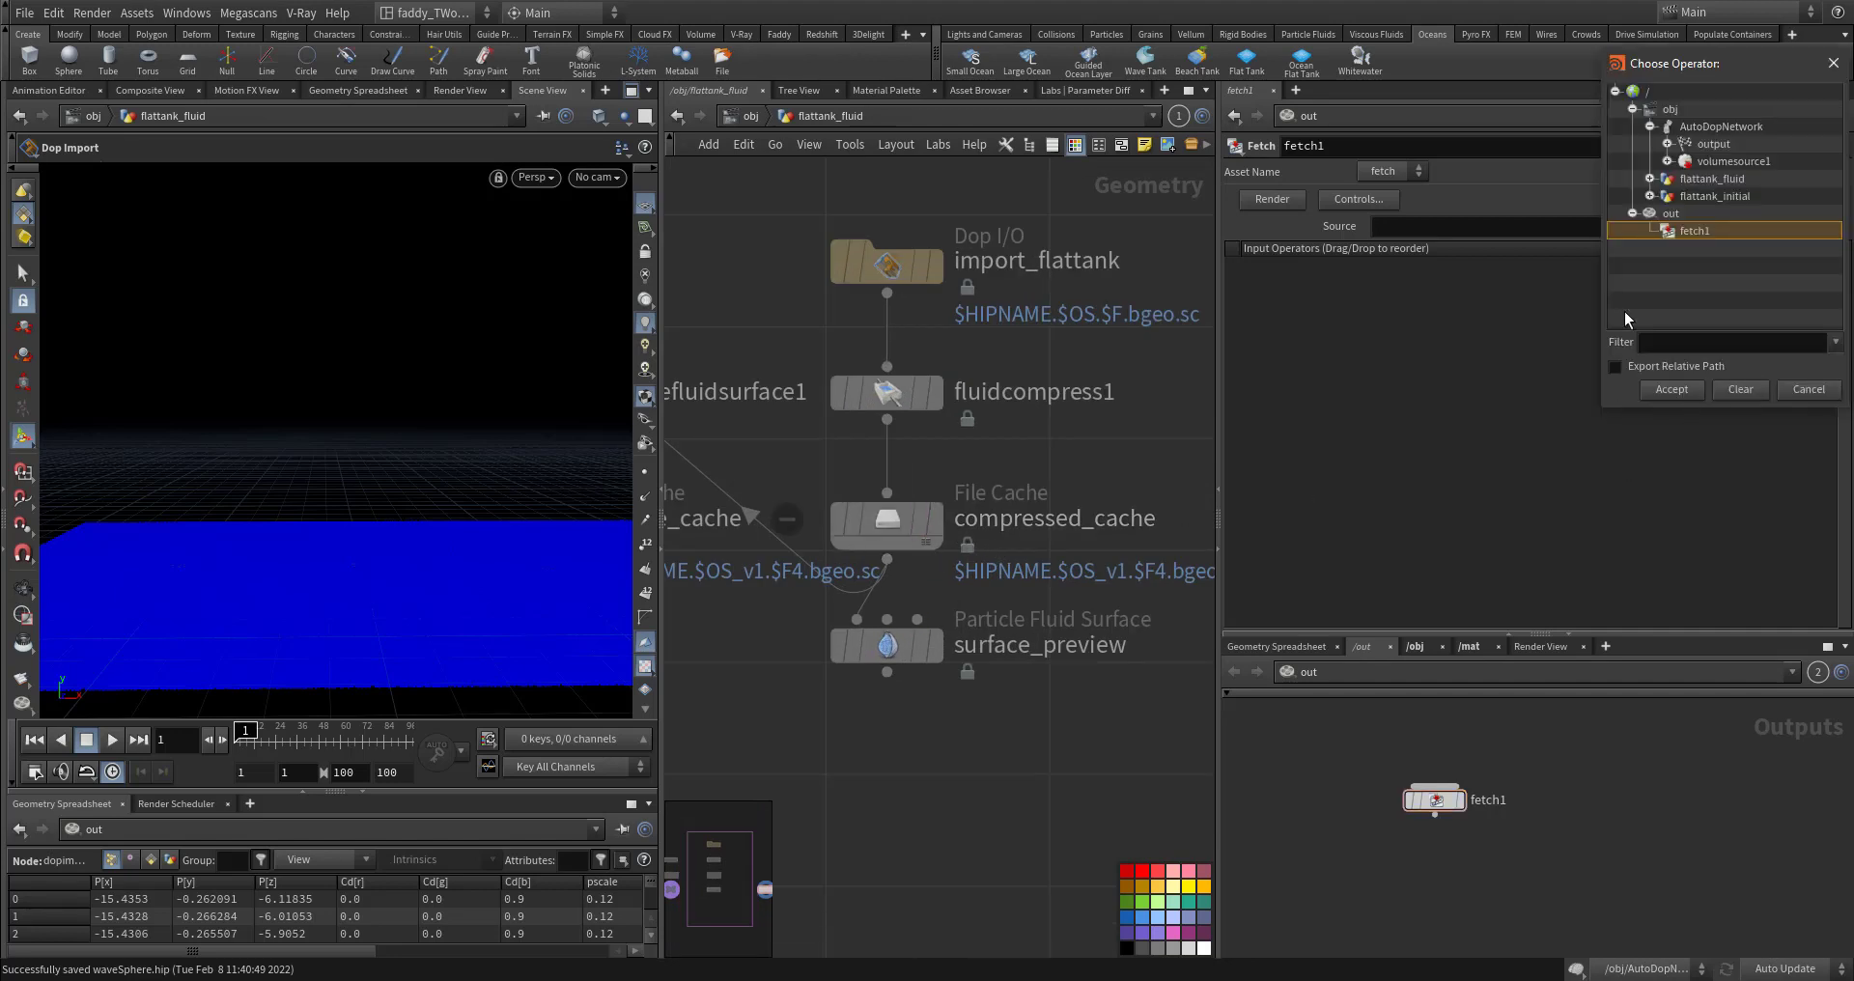
left_click(1650, 180)
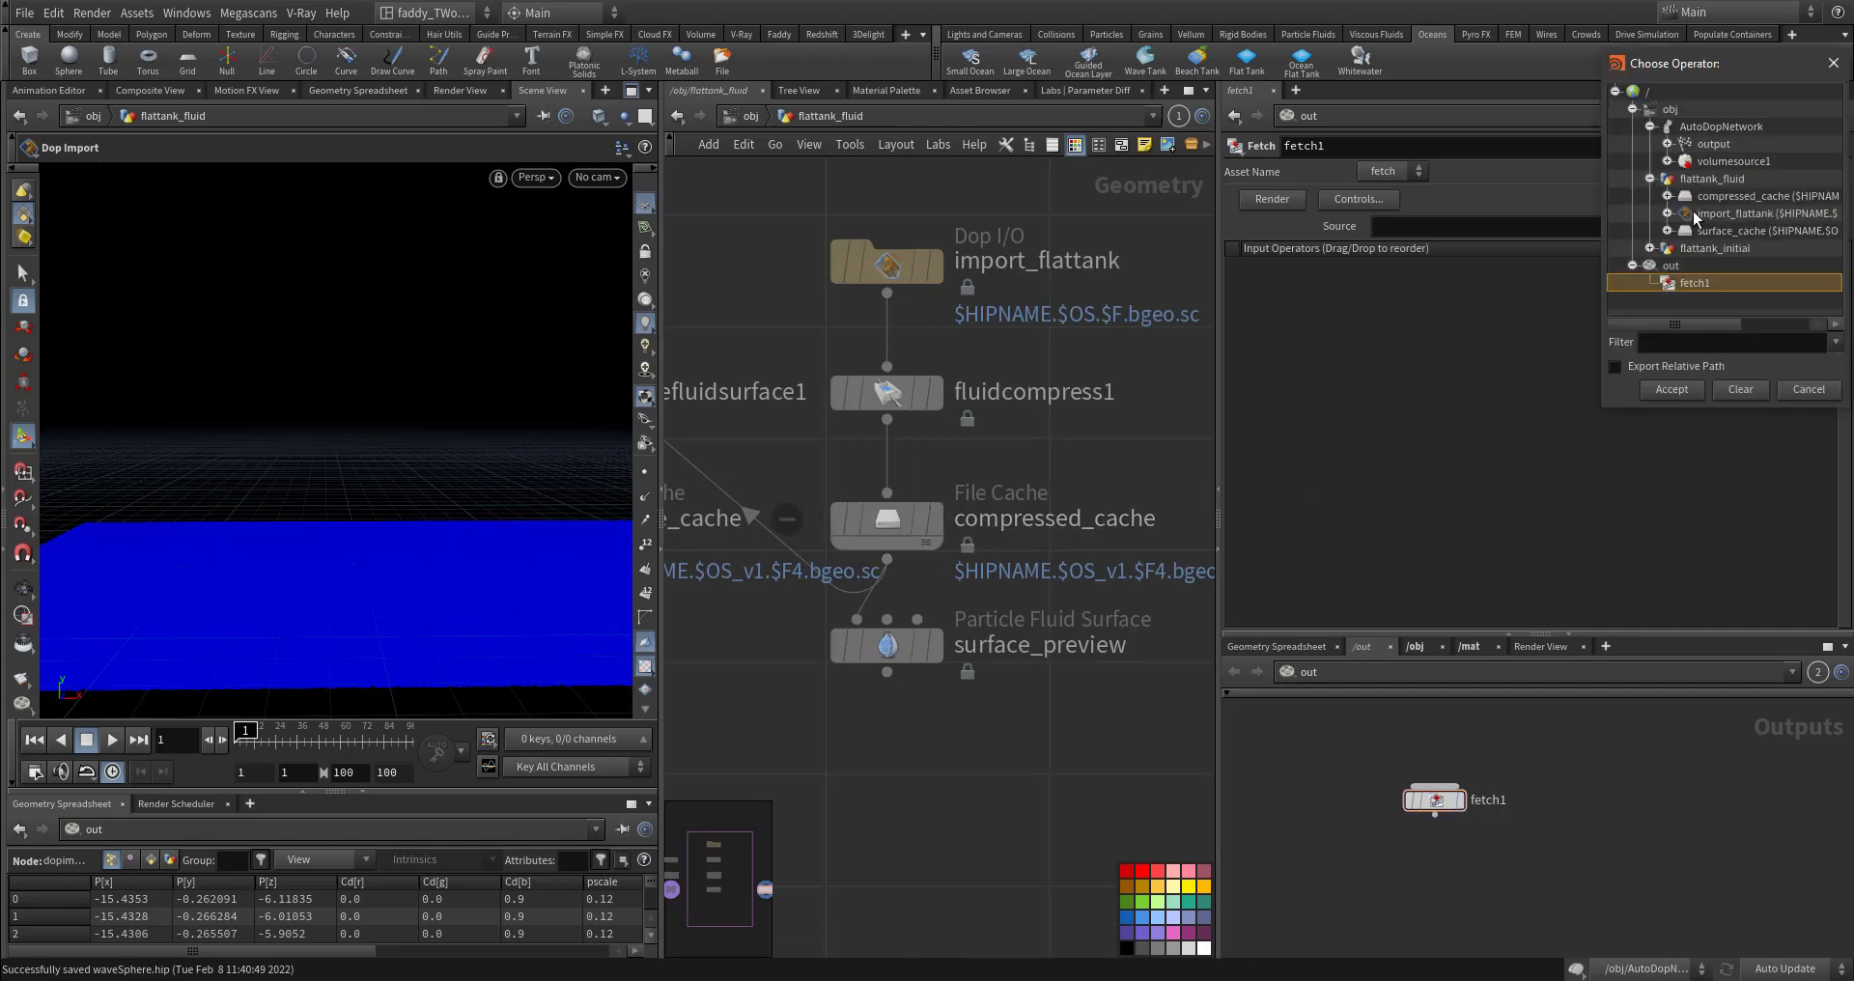
left_click(1668, 196)
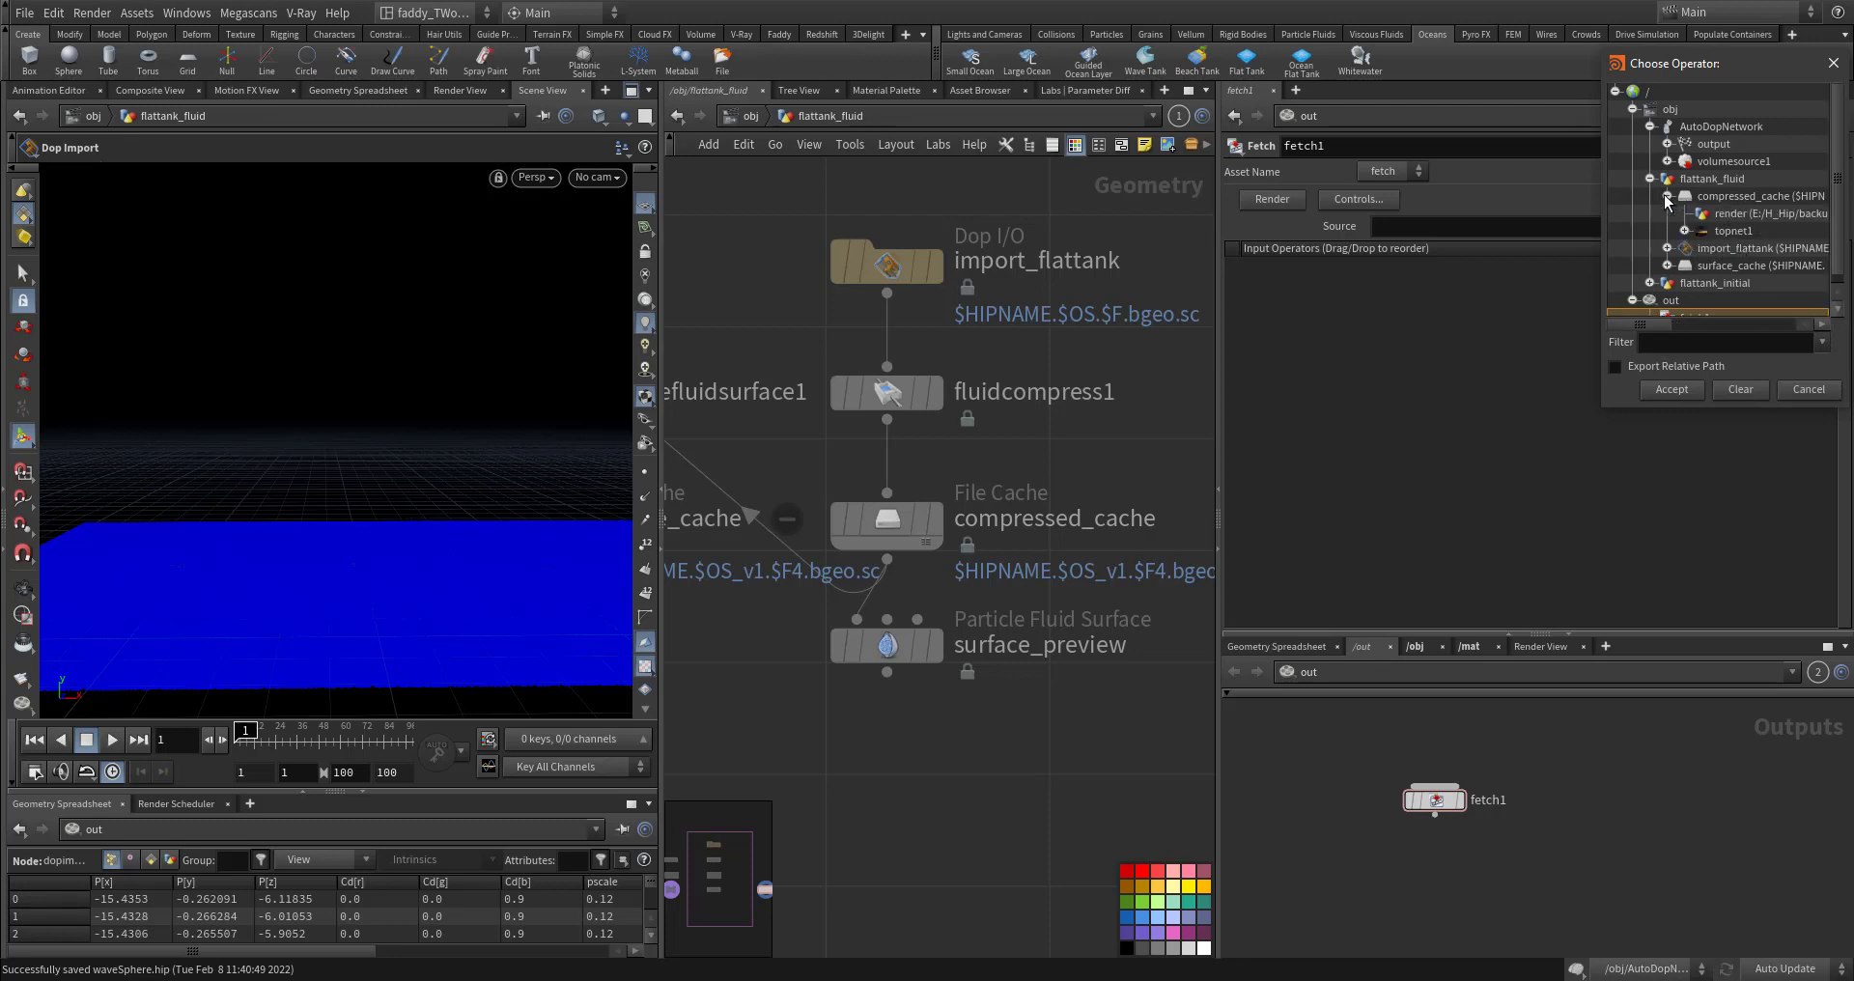
double_click(1752, 213)
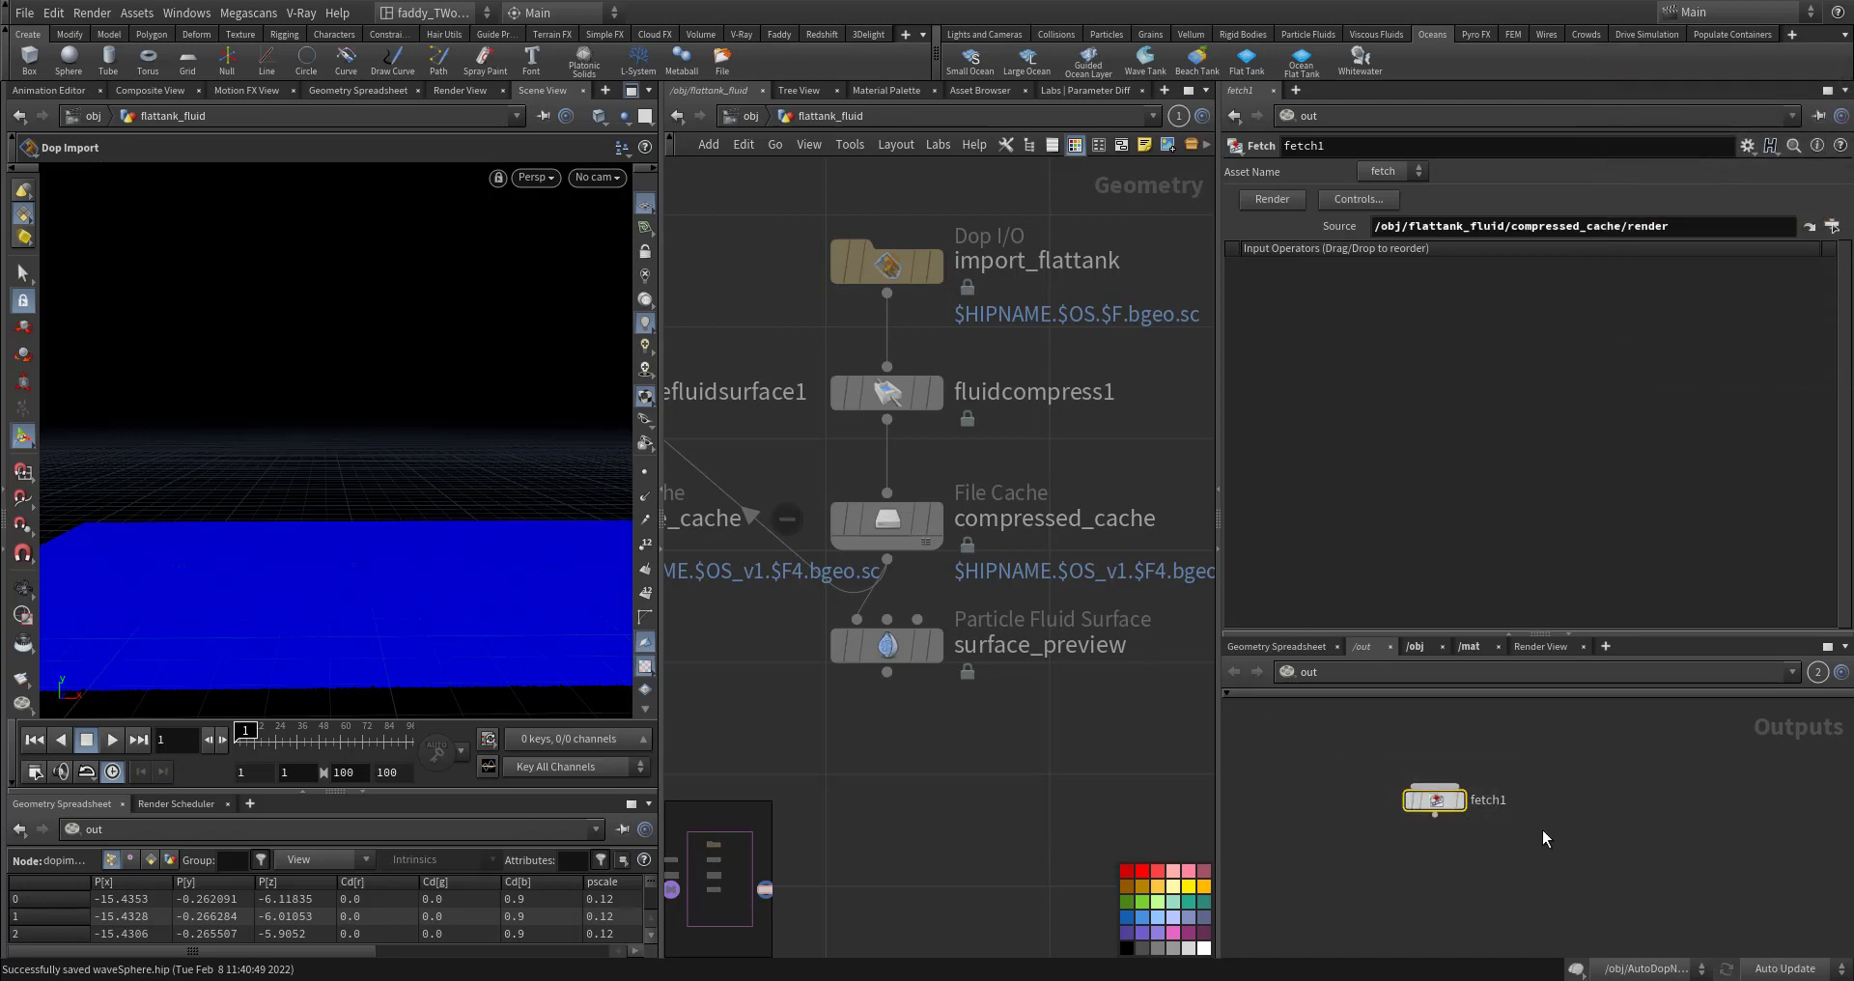
Step: Display particlefluidsurface1 and disable Closed Boundaries in its Regions bounding box settings
middle_click_drag(734, 726, 1120, 738)
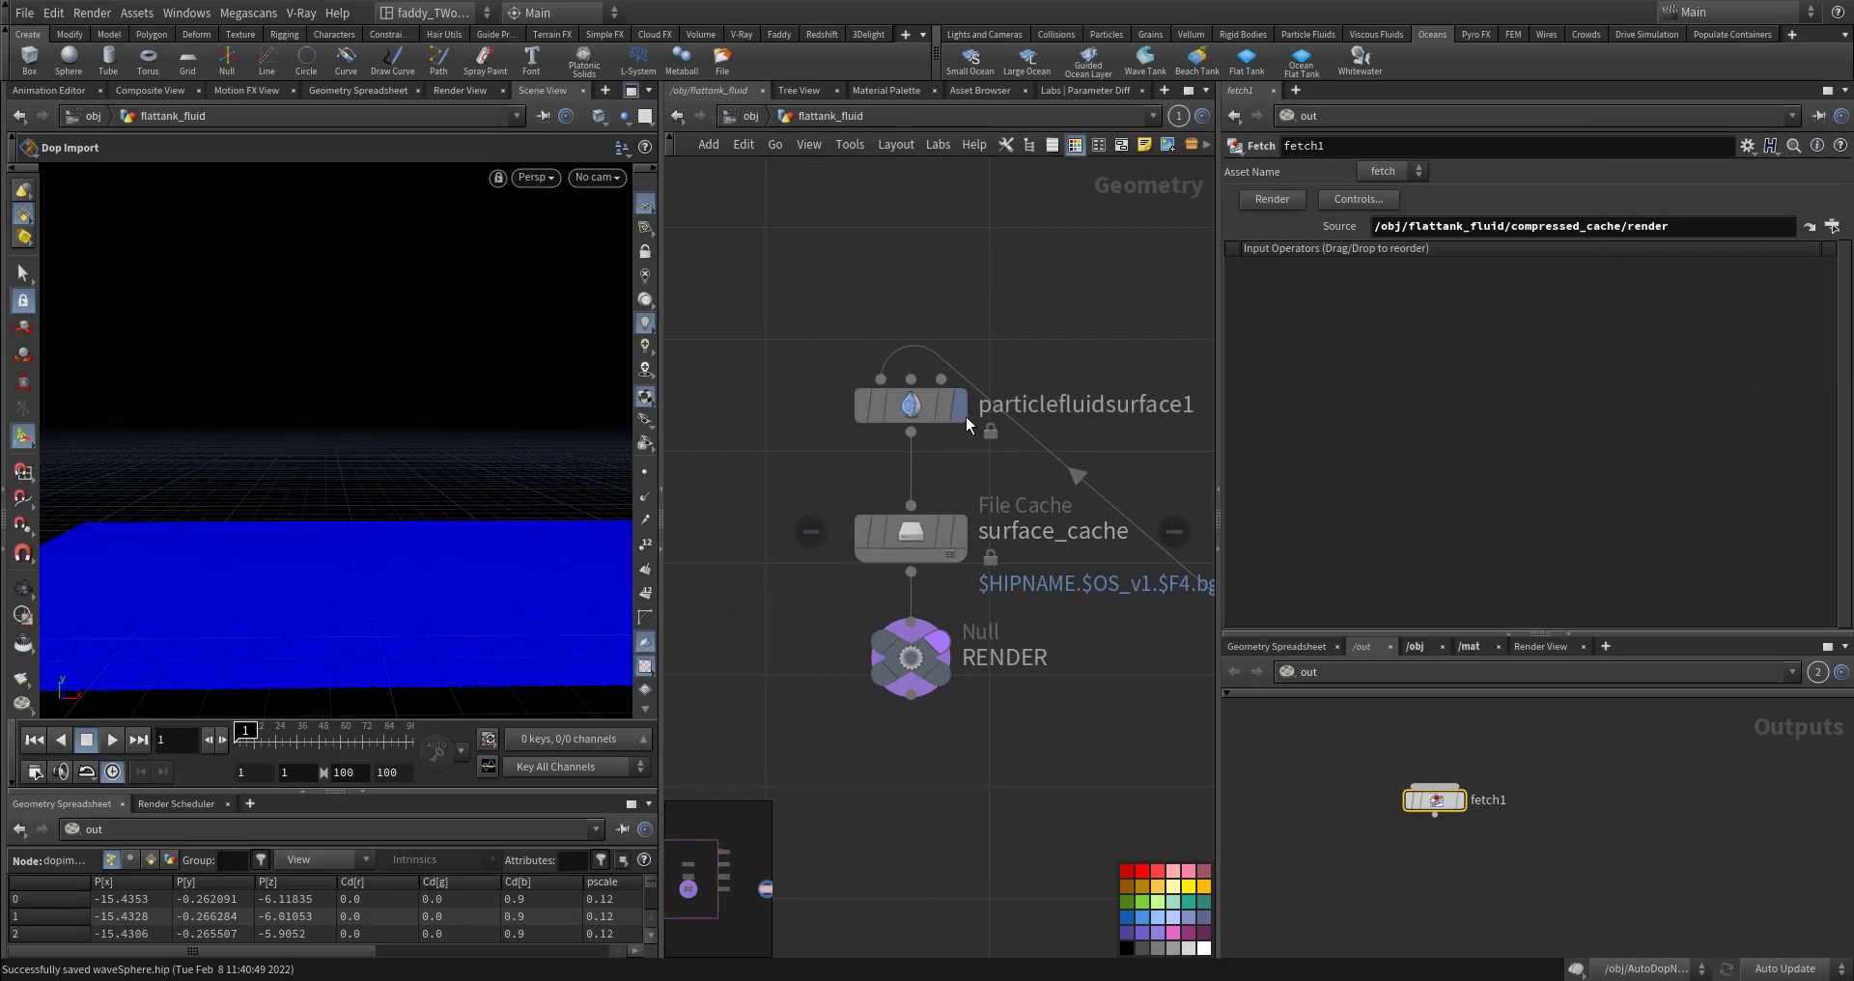
mouse_move(906, 418)
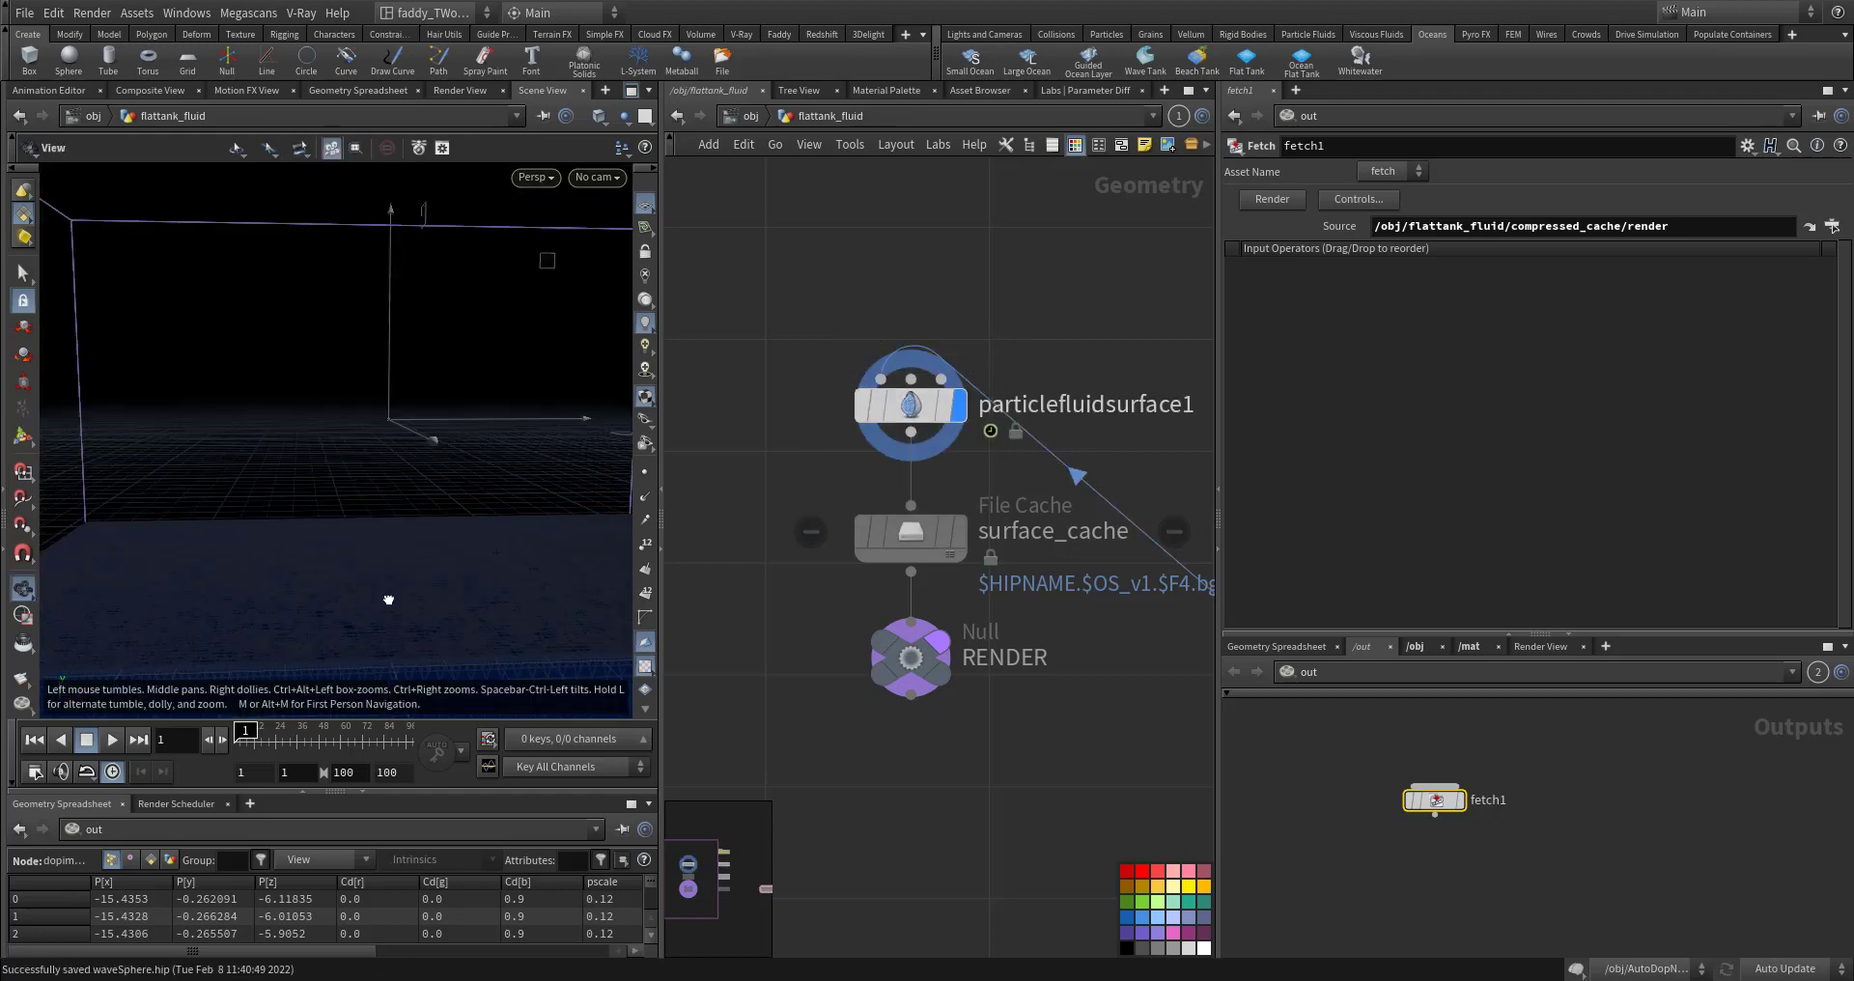
left_click_drag(389, 599, 322, 641, "alt")
right_click_drag(323, 641, 319, 661, "alt")
left_click(859, 417)
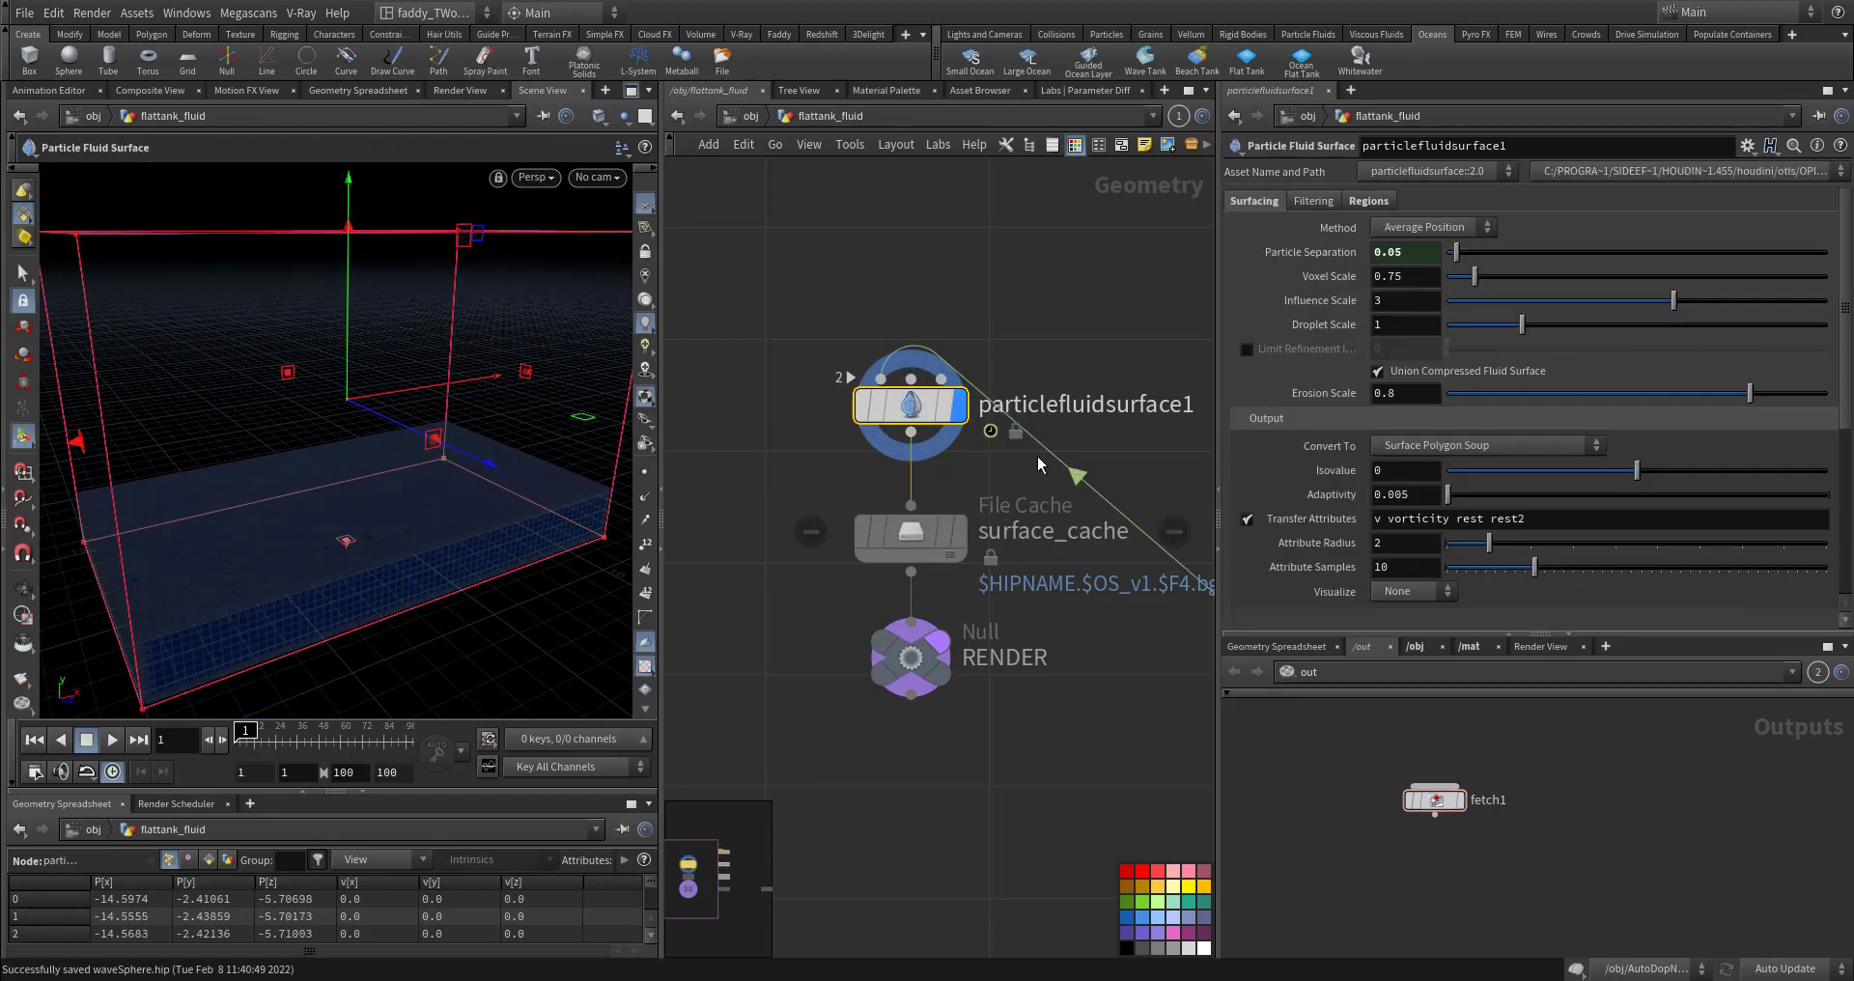
left_click(1364, 201)
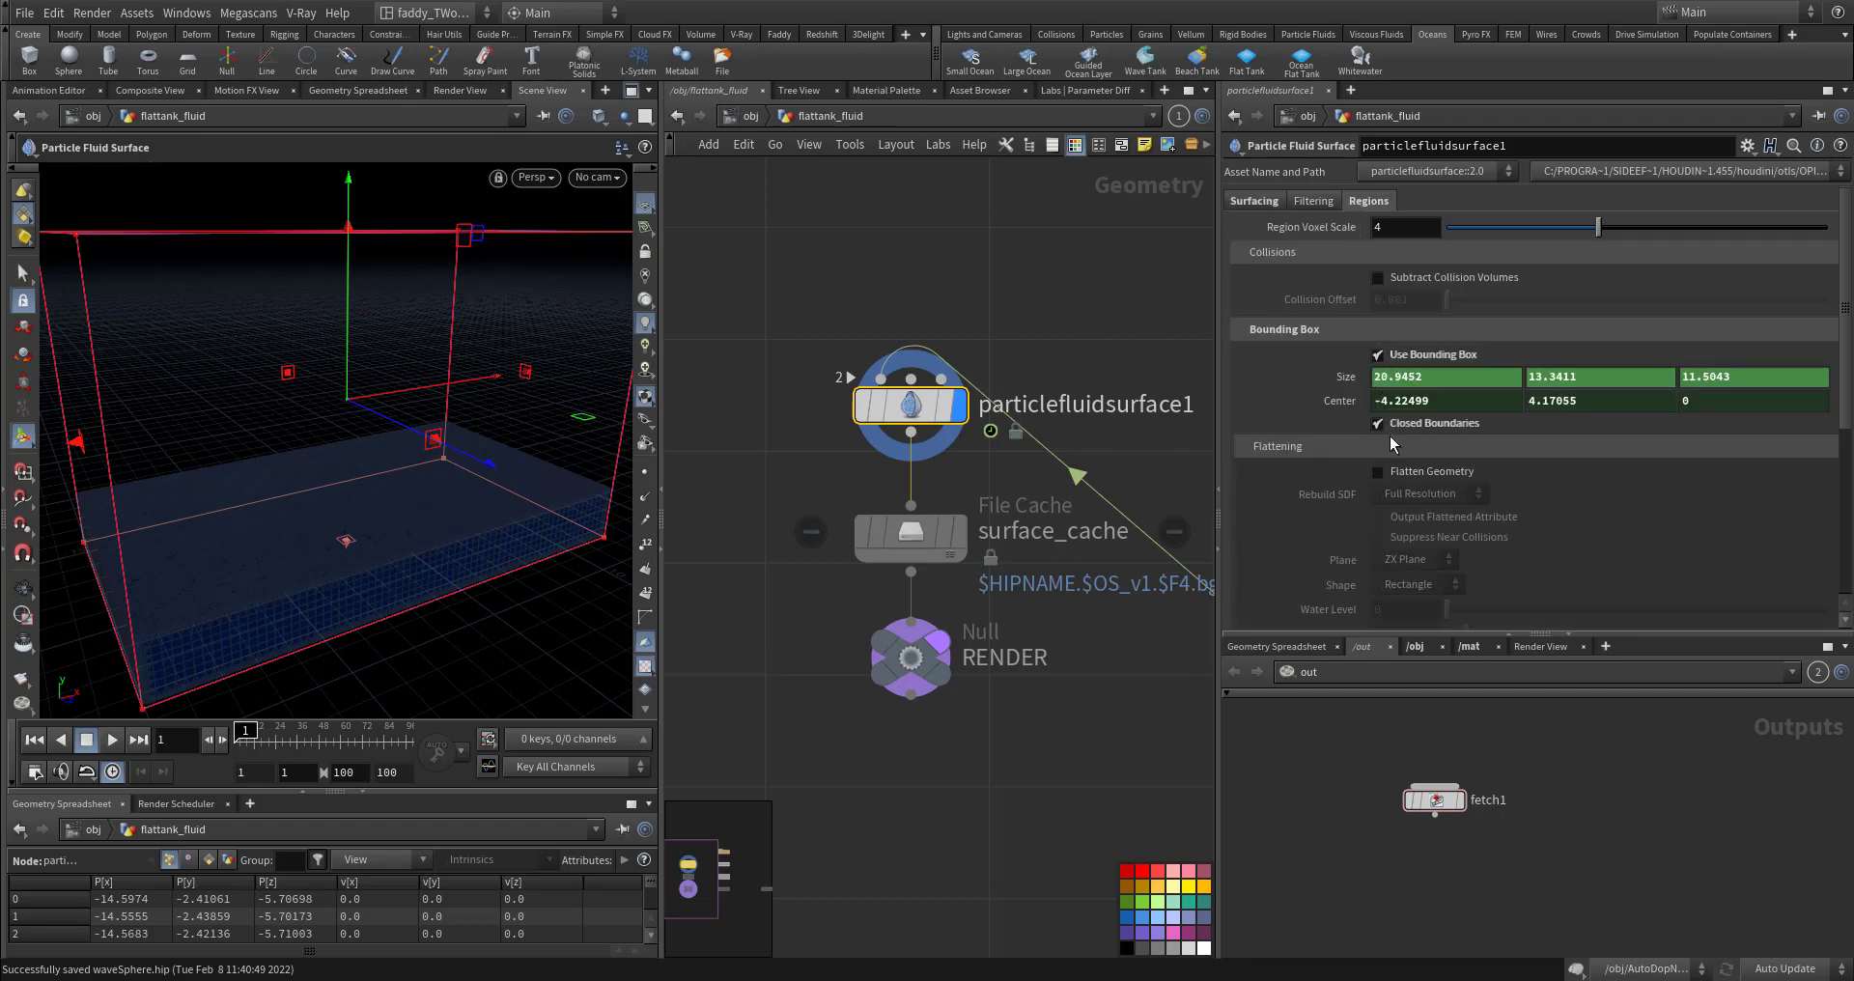
left_click(1376, 424)
left_click_drag(451, 579, 414, 579, "alt")
right_click_drag(415, 580, 562, 543, "alt")
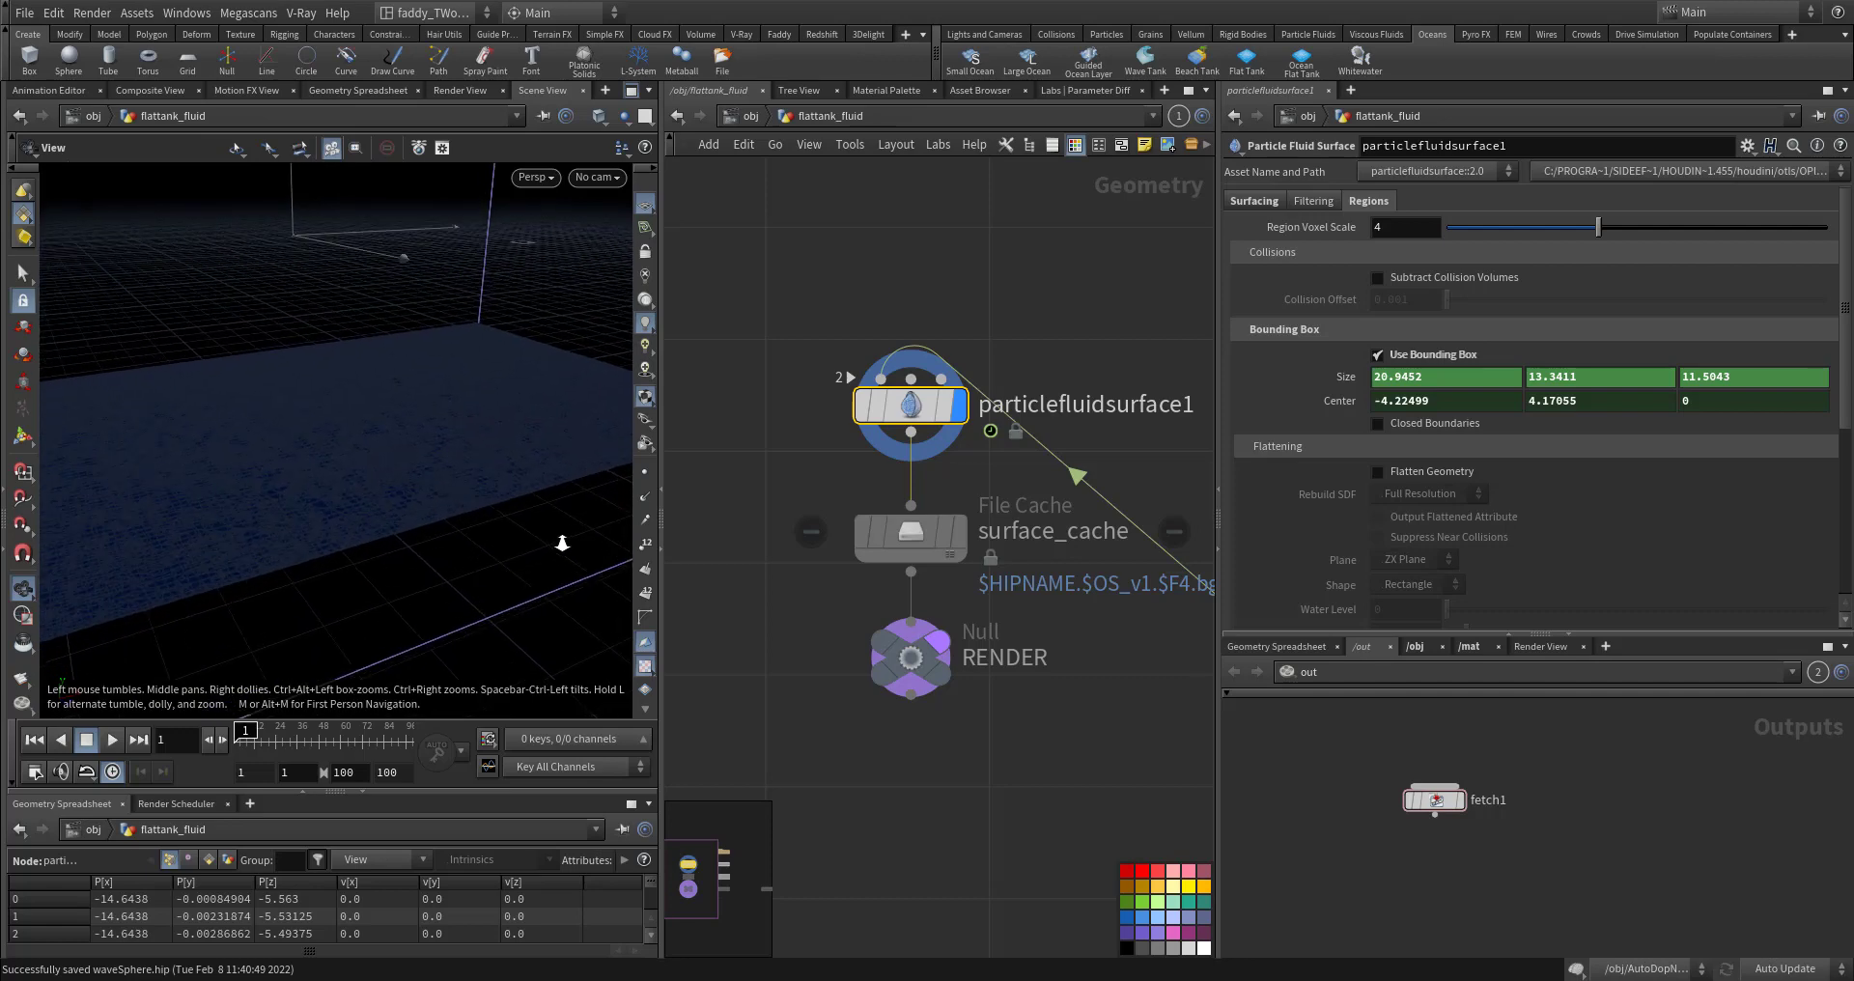
key("Return")
Step: Enable Flatten Geometry on particlefluidsurface1 and set Rebuild SDF to None
left_click(1378, 471)
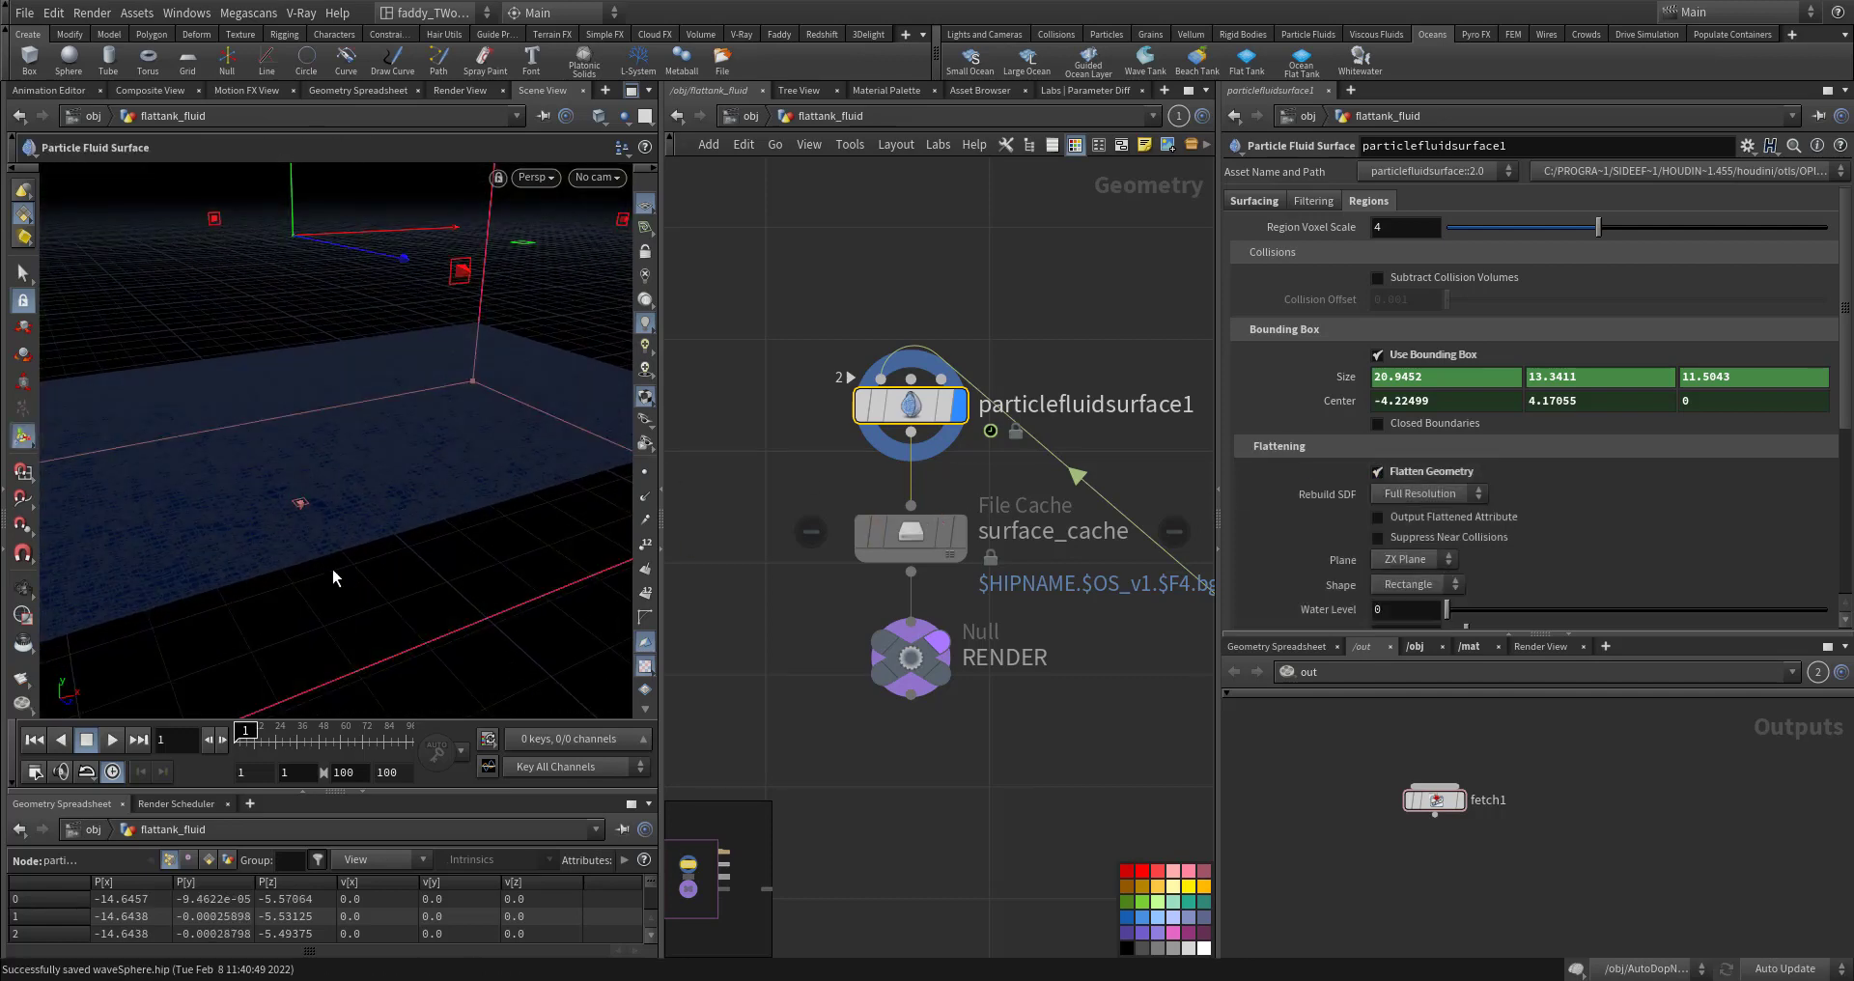
key("Escape")
left_click_drag(328, 585, 386, 492)
key("Return")
left_click(1451, 496)
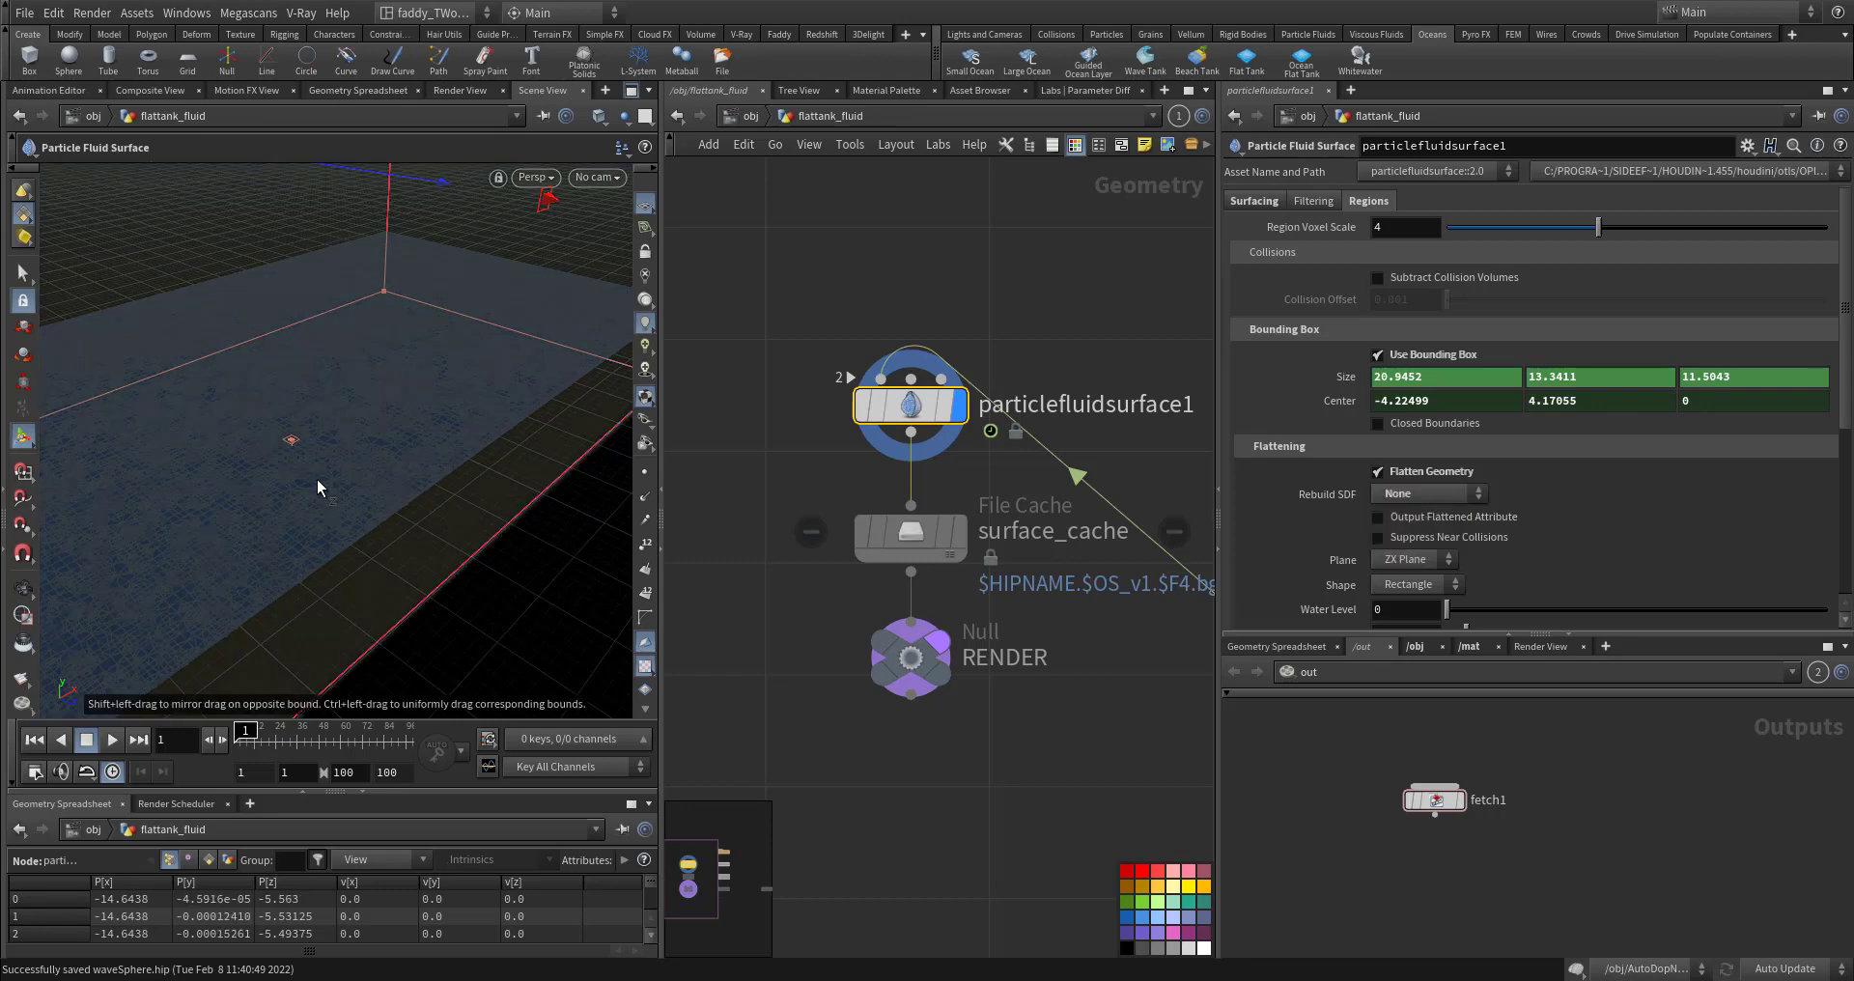
left_click_drag(360, 487, 488, 425, "alt")
middle_click_drag(489, 425, 466, 449, "alt")
left_click_drag(467, 449, 394, 439, "alt")
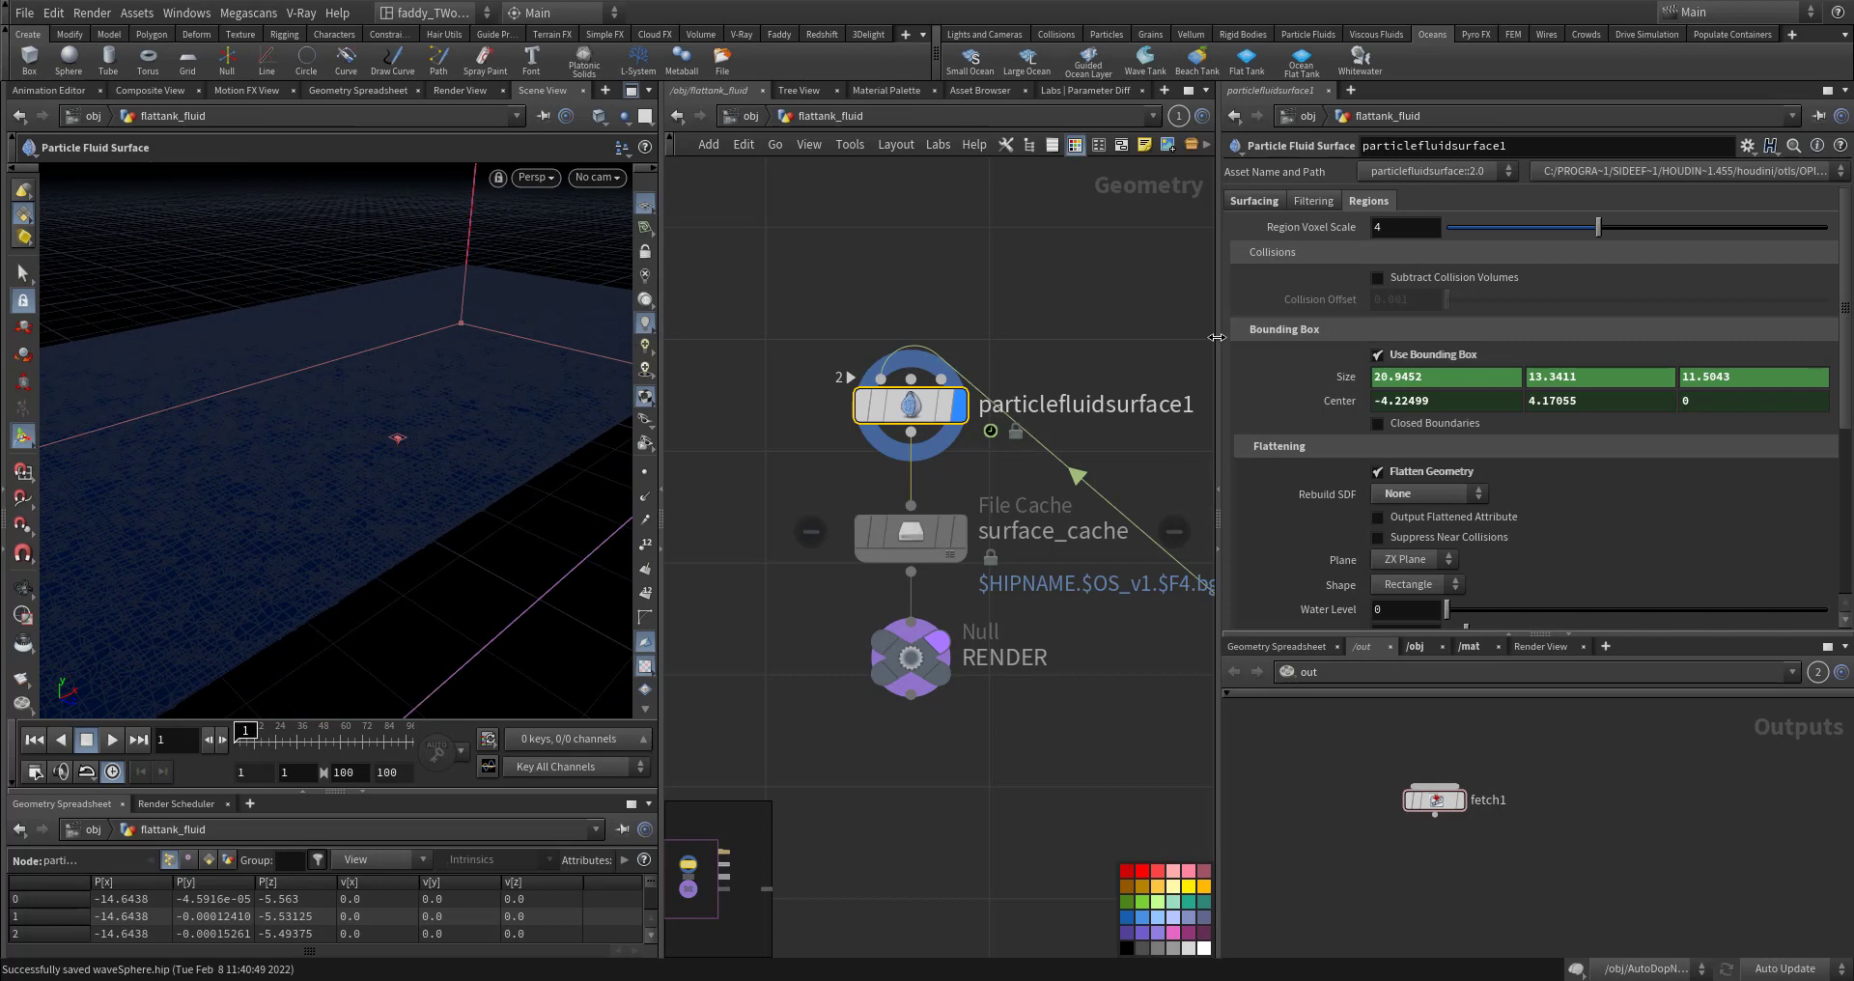
Step: Set particlefluidsurface1's surfacing Voxel Scale to 0.50 and Influence Scale to 2
left_click(1253, 201)
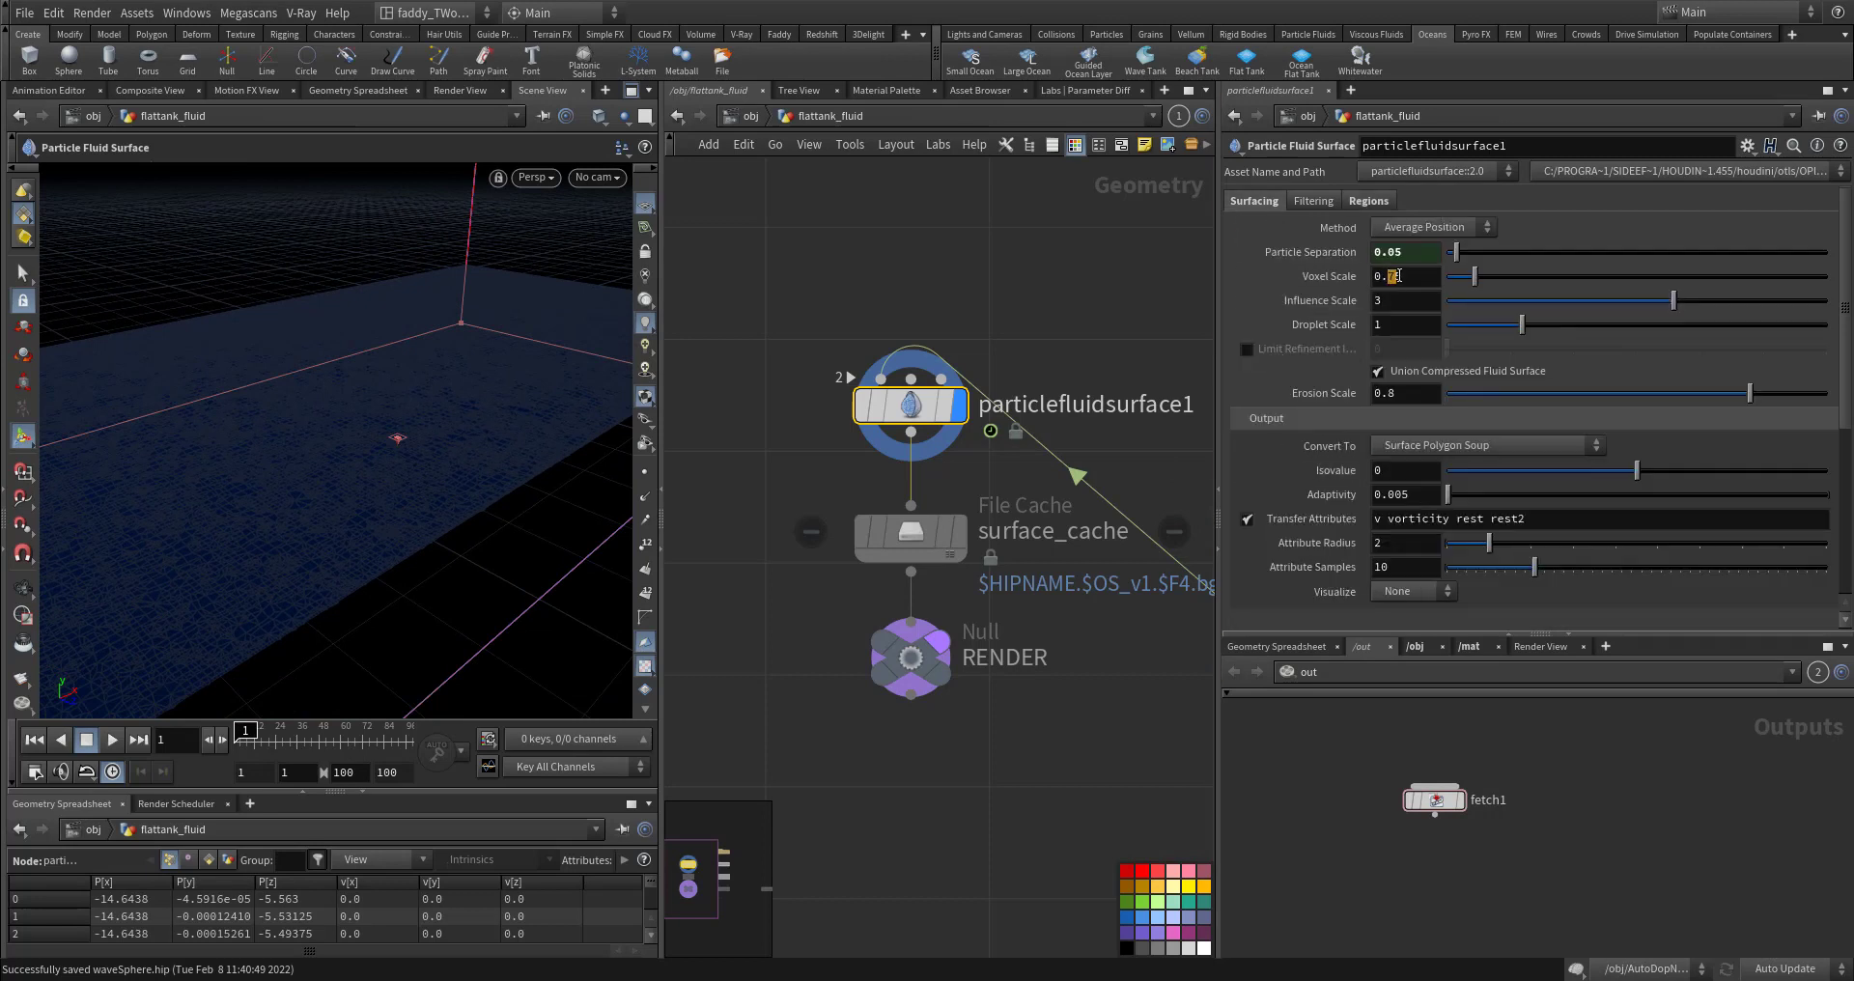
left_click_drag(1397, 276, 1439, 279)
key("Return")
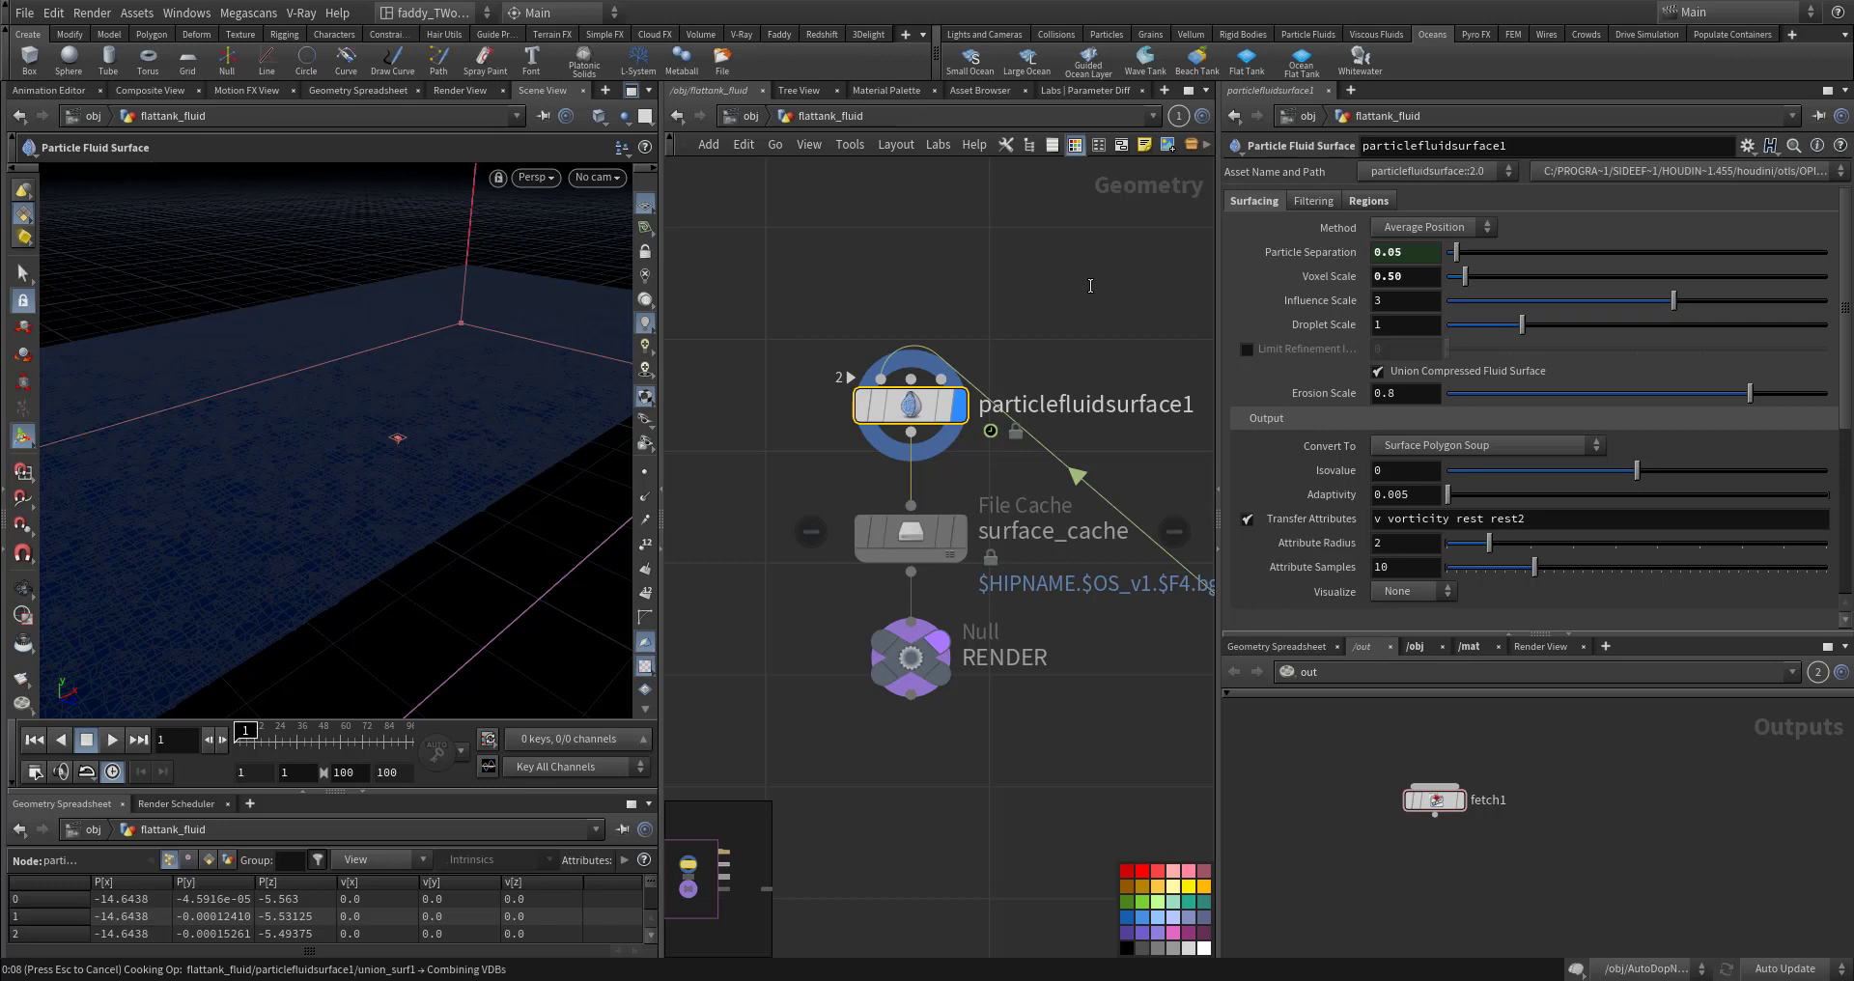
key("ctrl+s")
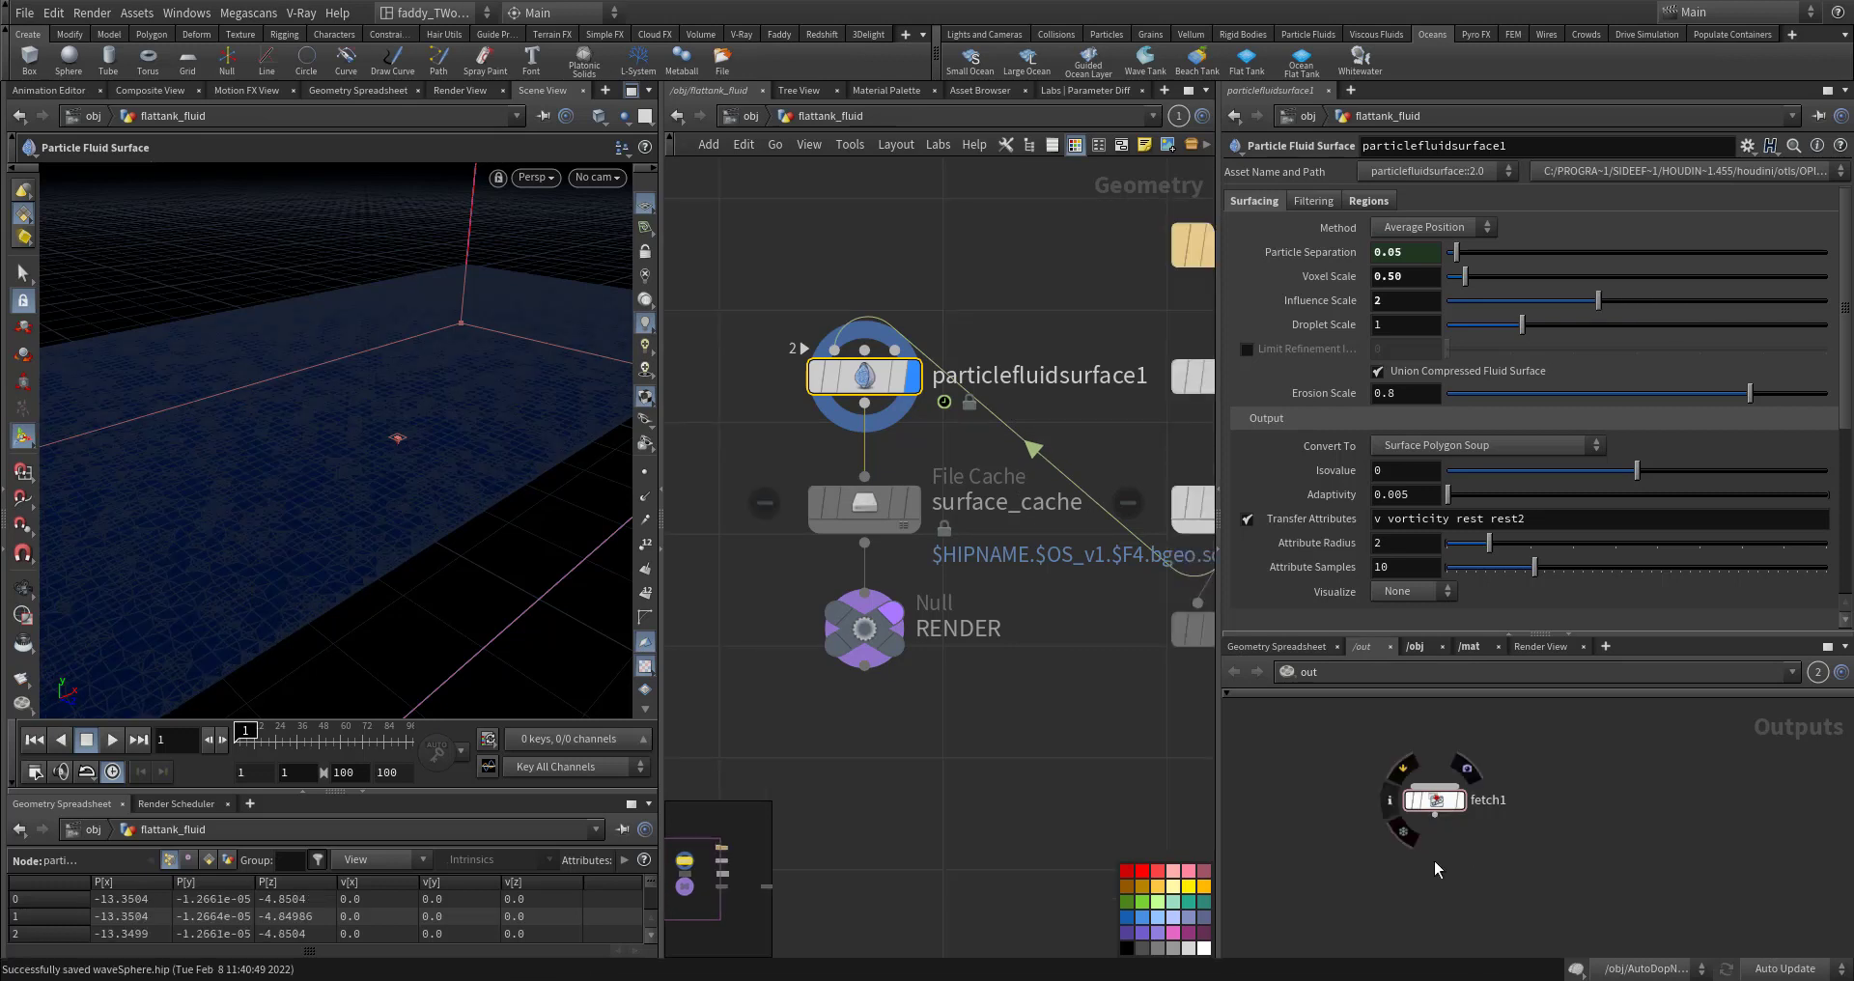
Step: Add a second Fetch node fed by fetch1 in /out and set its Source to /obj/flattank_fluid/surface_cache/render
key("Tab")
type("fe")
left_click(1620, 565)
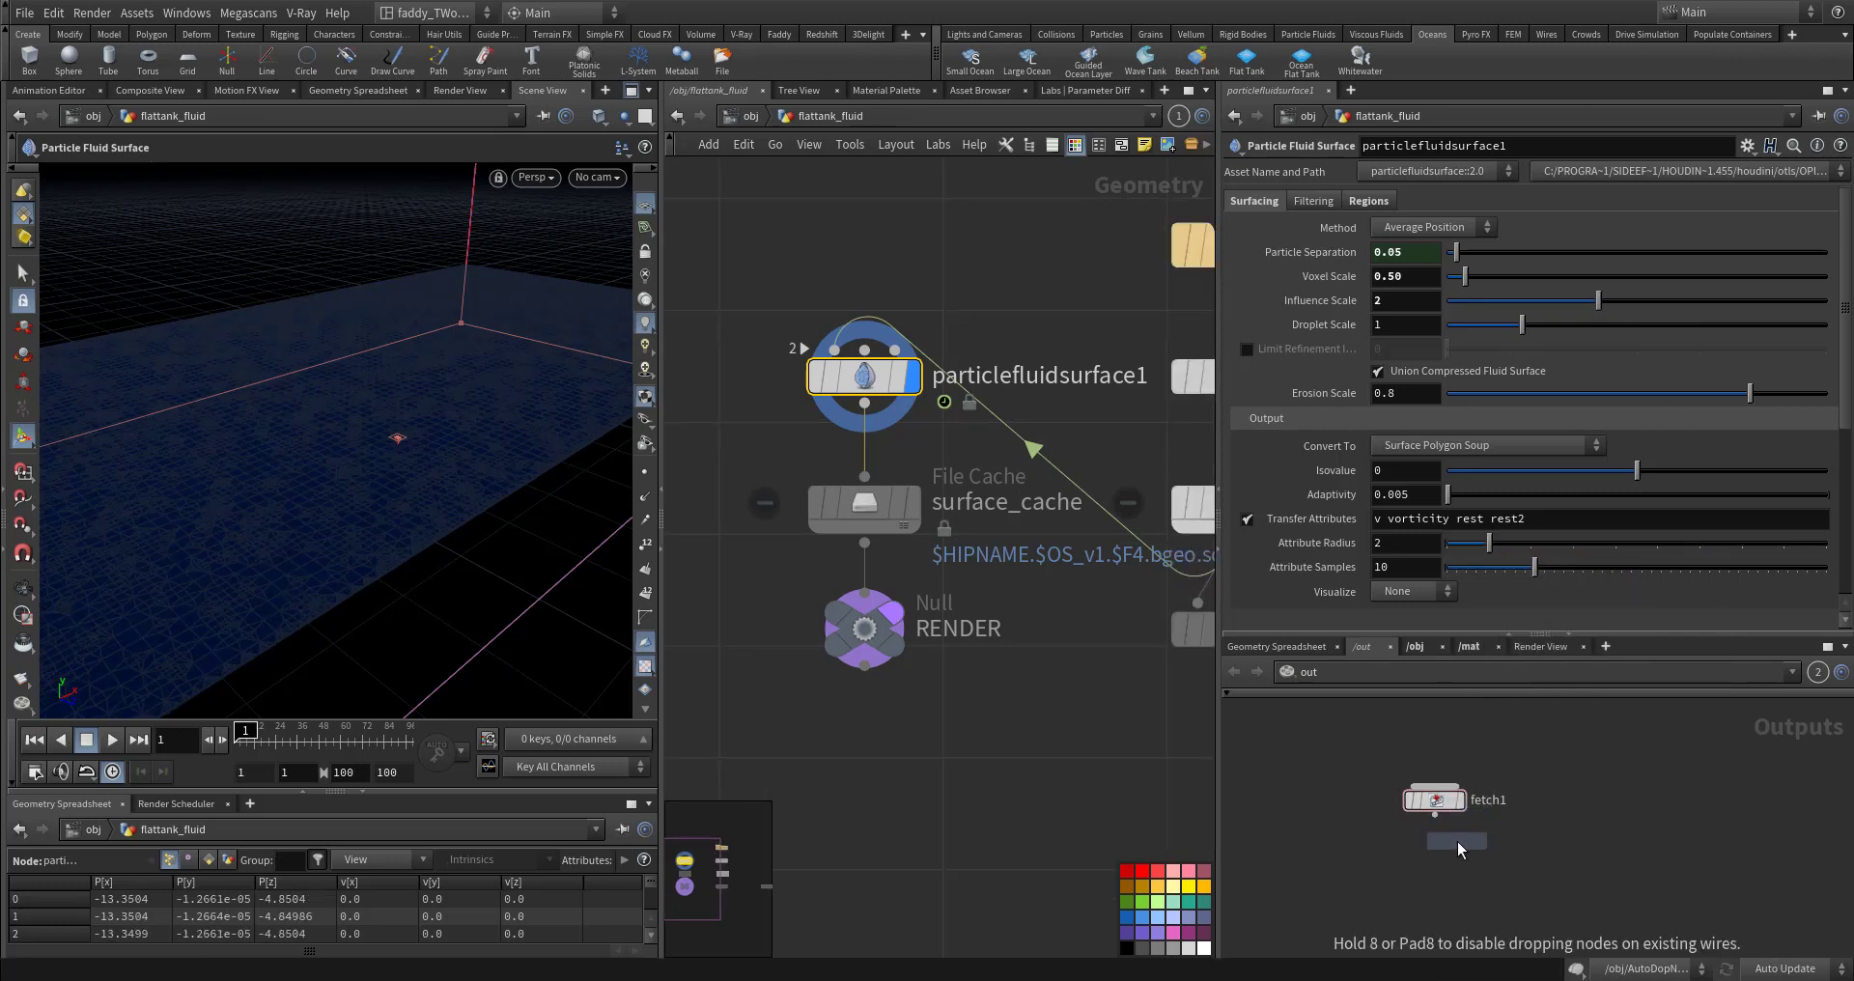
left_click(1433, 858)
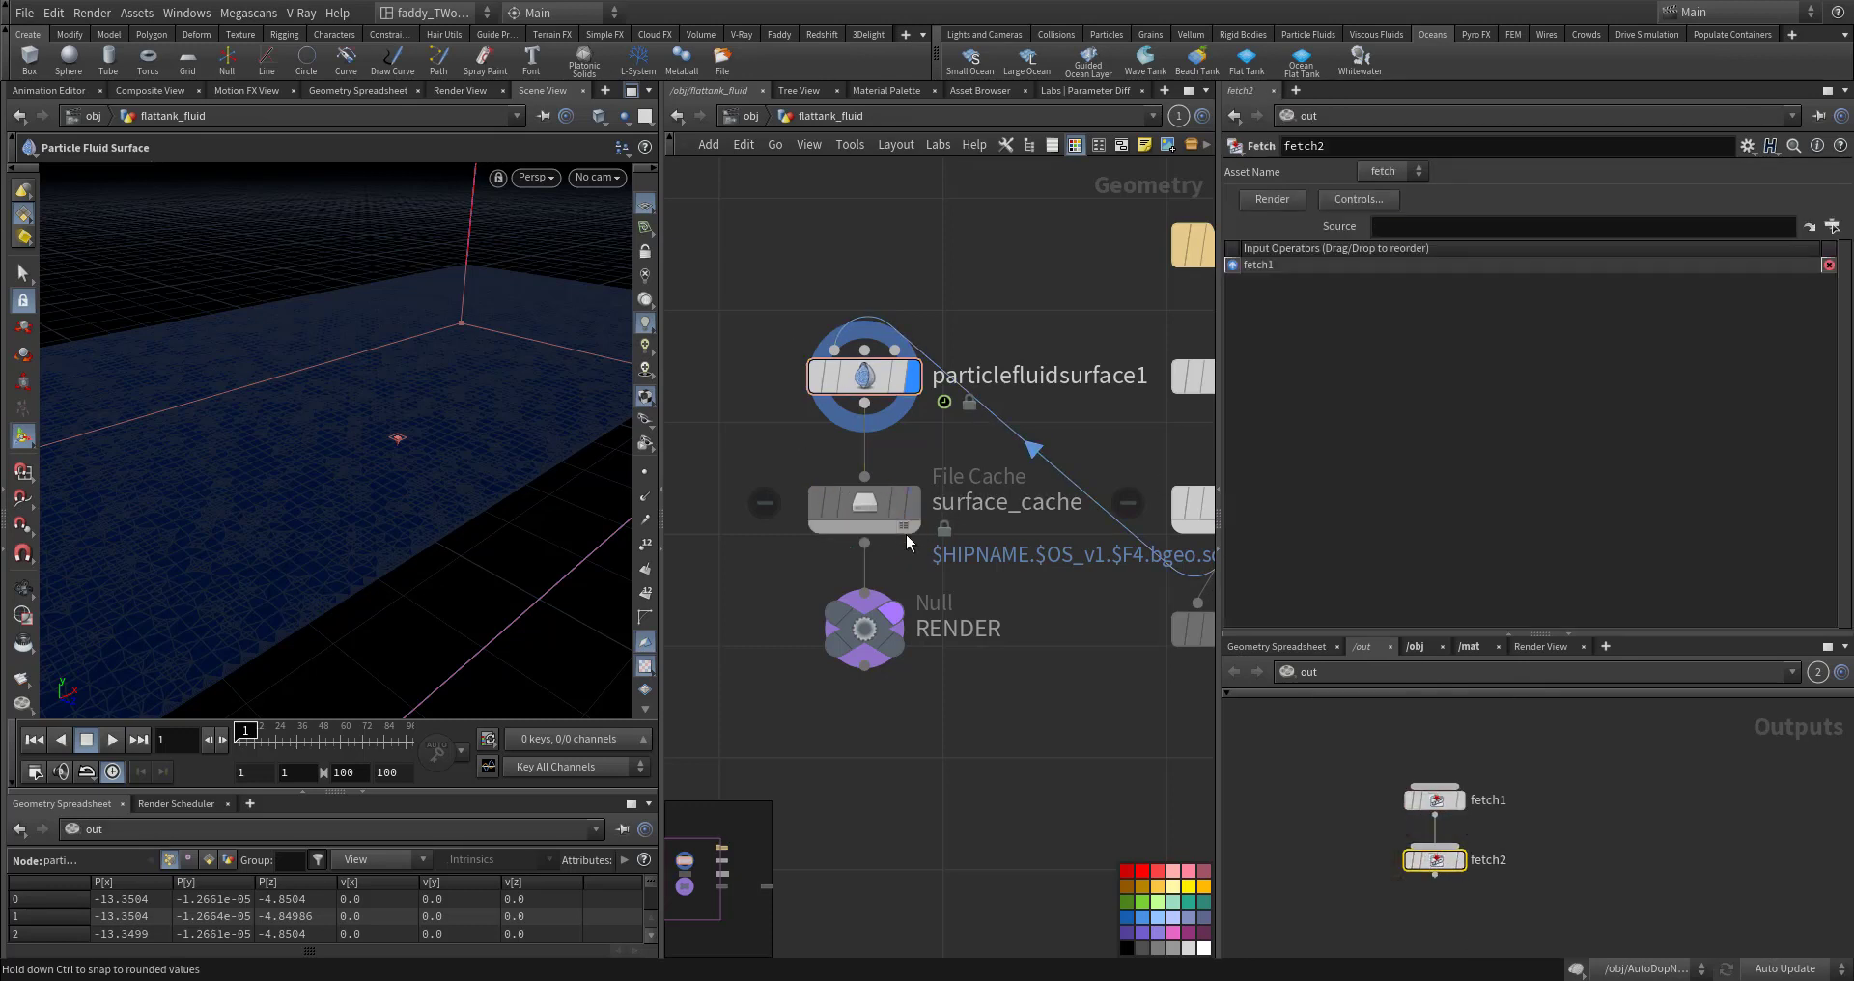
left_click(1832, 226)
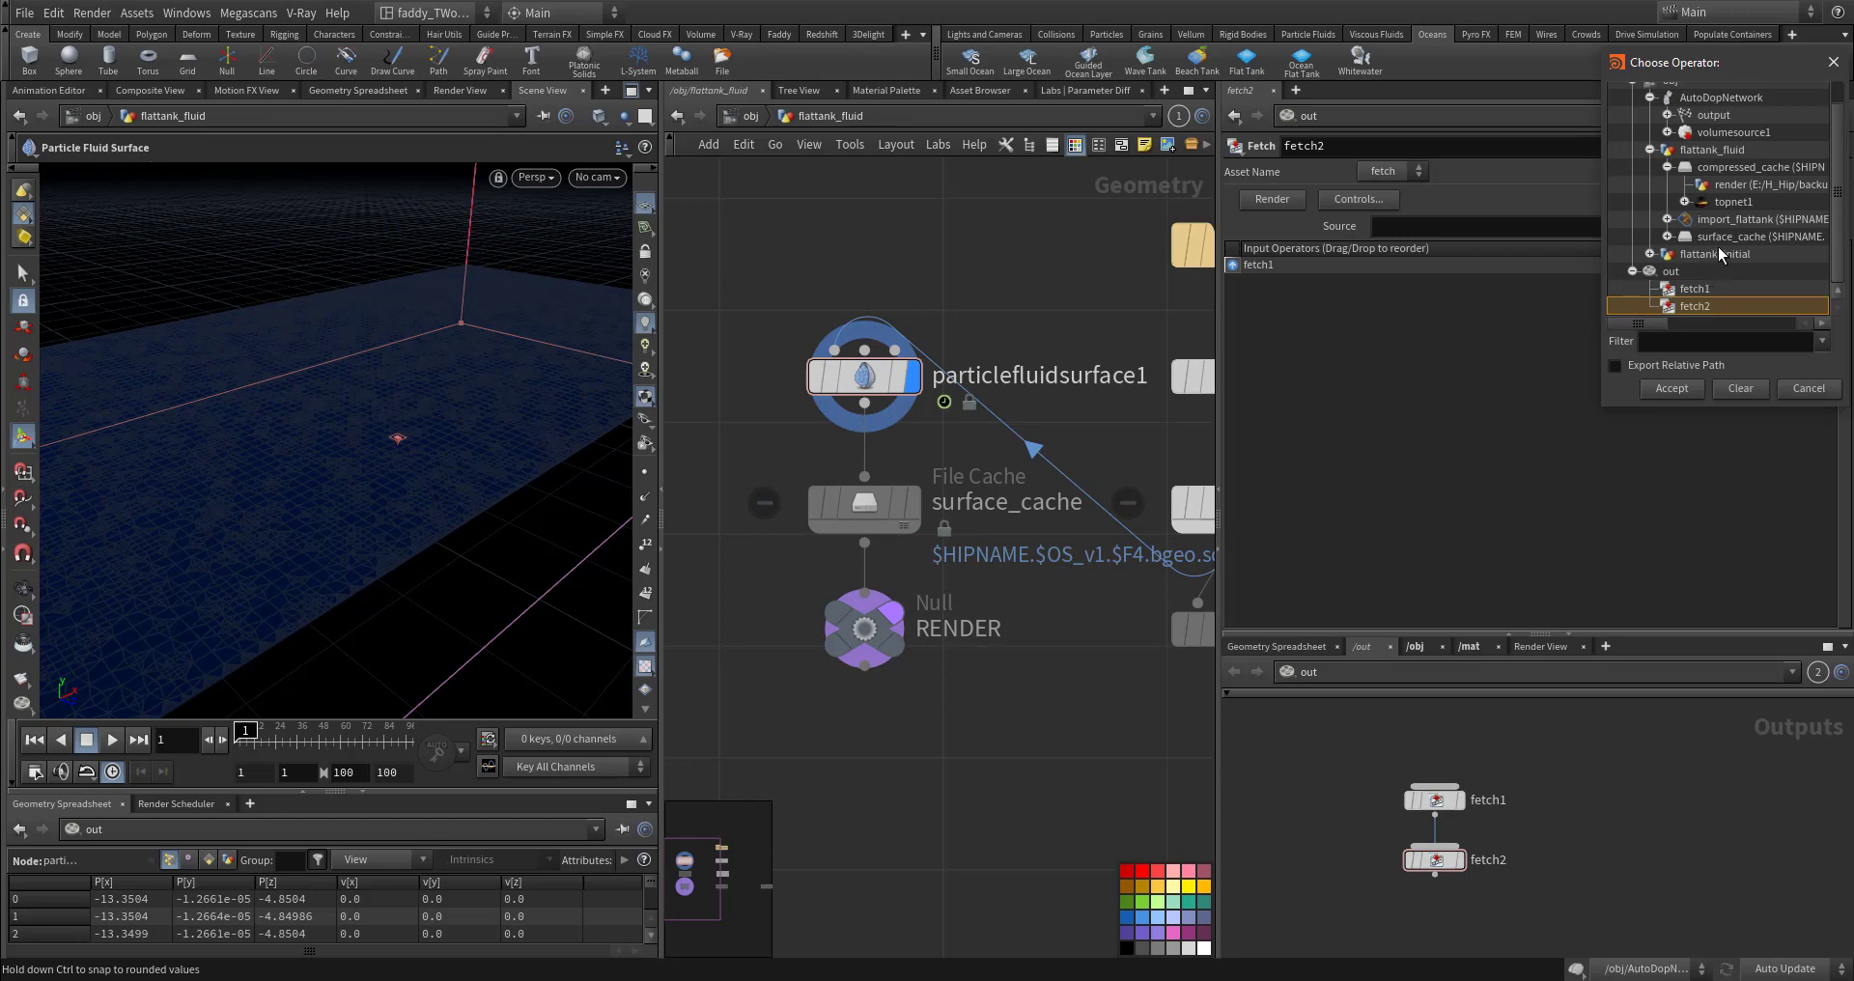
left_click(1667, 236)
double_click(1728, 255)
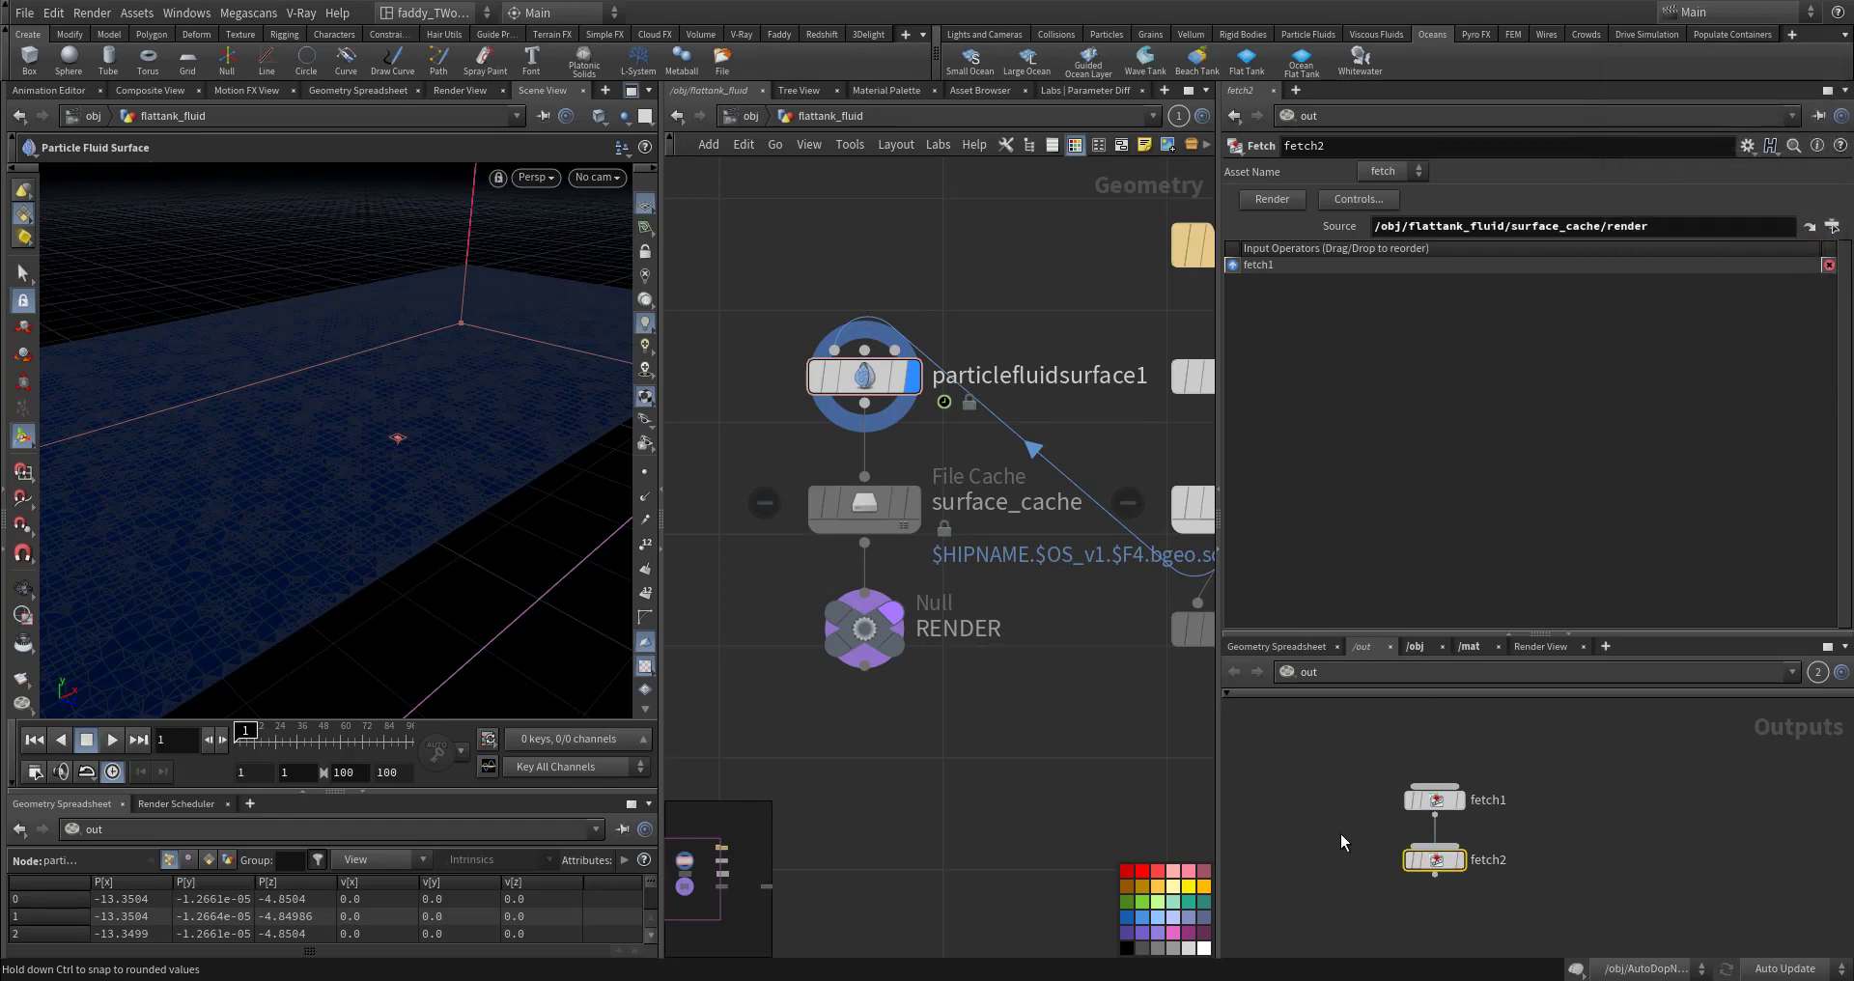
Step: Open AutoDopNetwork and examine flipsolver1's Particle Motion settings for reseeding, separation, droplets and vorticity
left_click(734, 114)
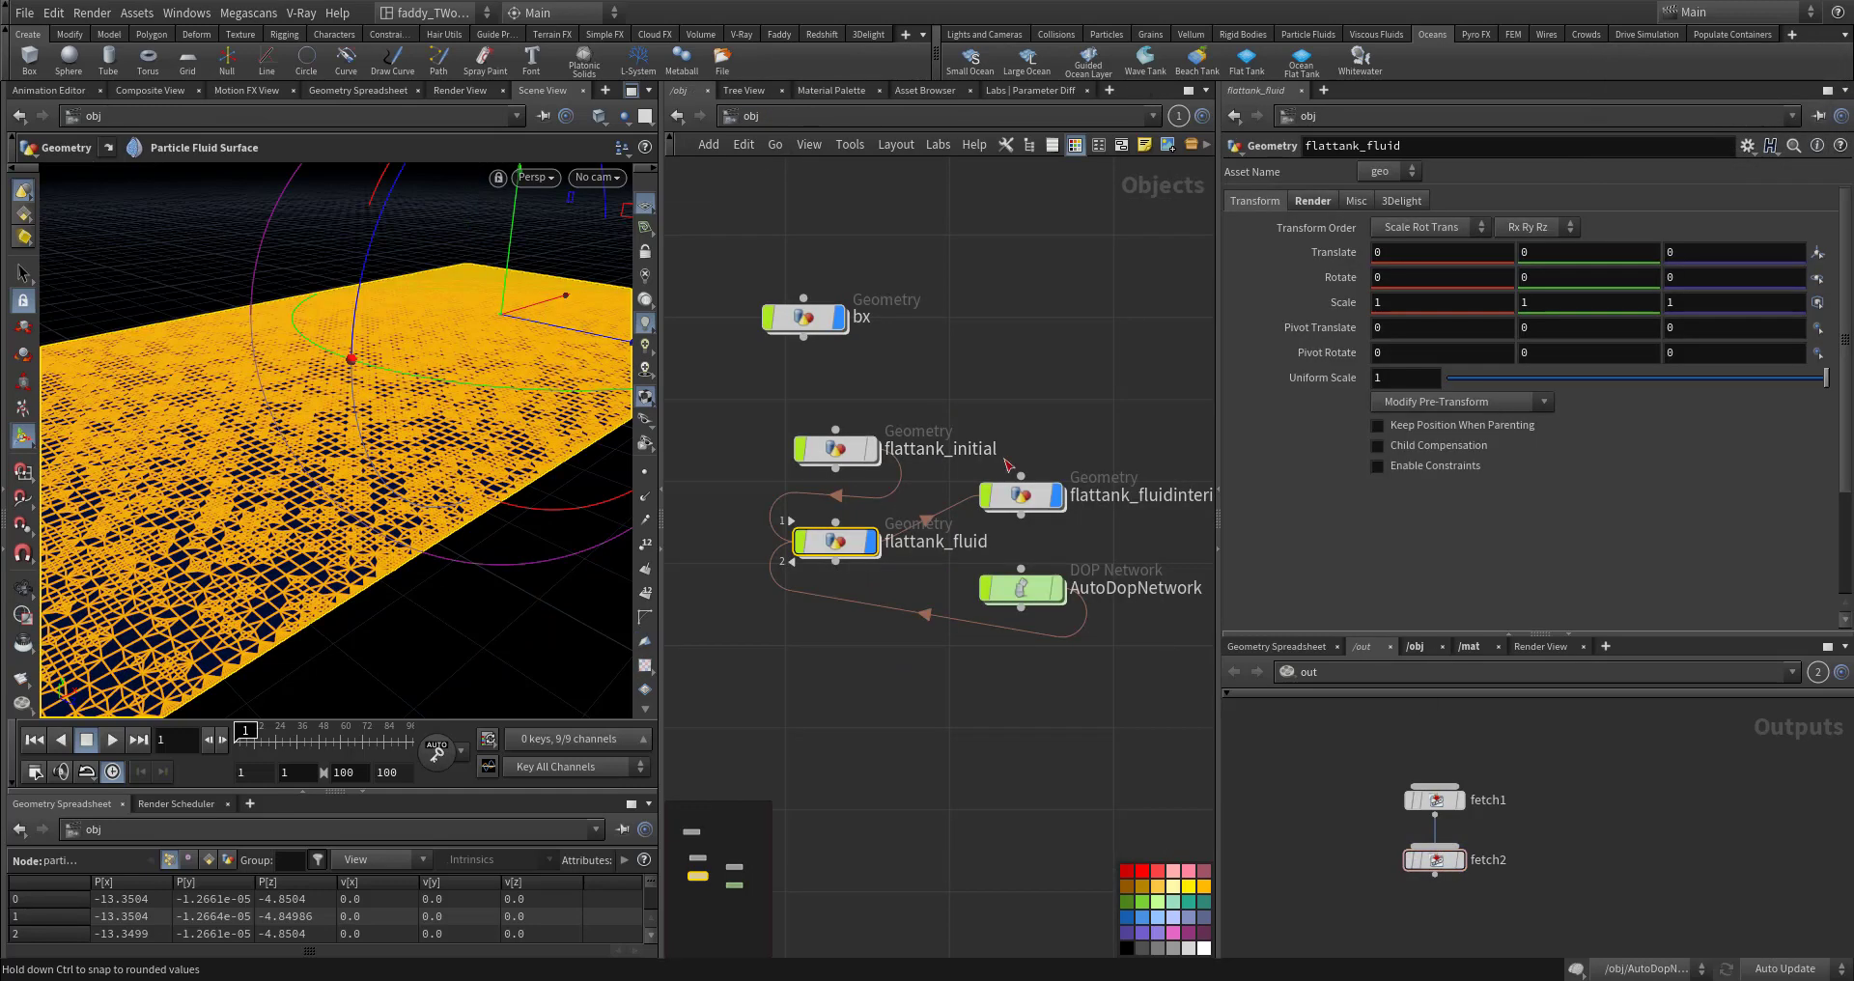
double_click(1125, 623)
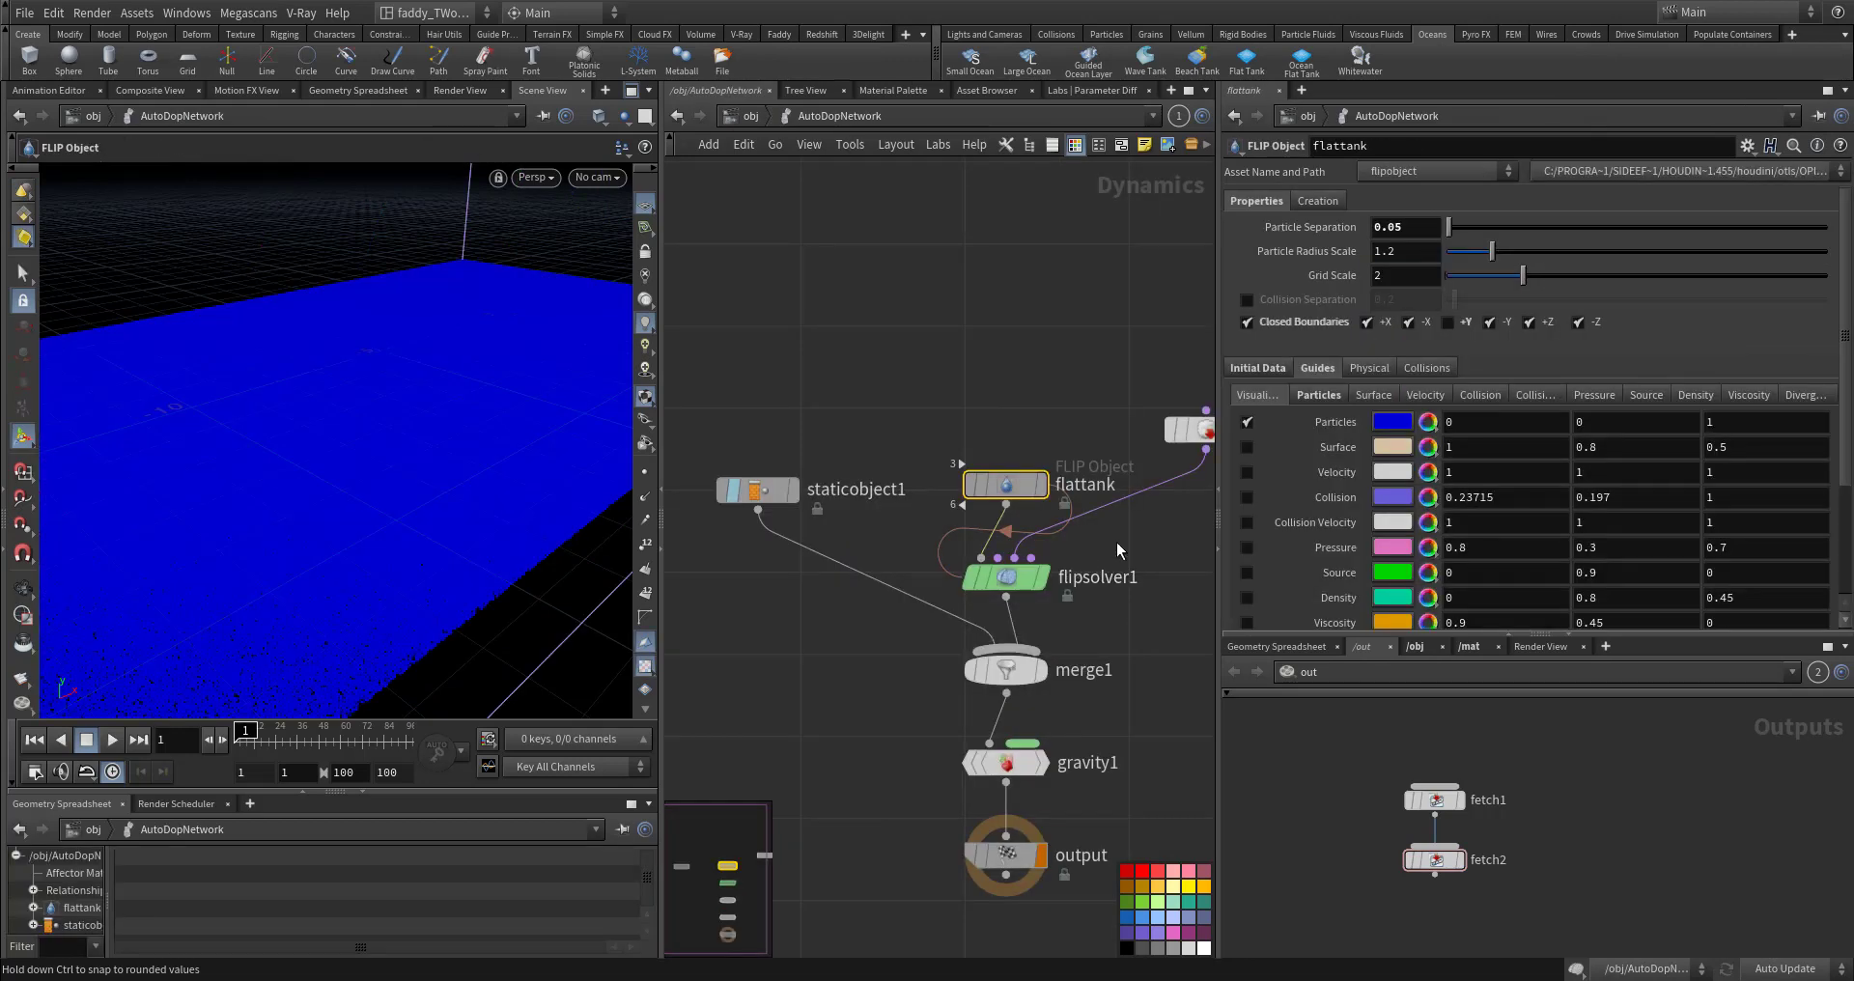
left_click(1025, 576)
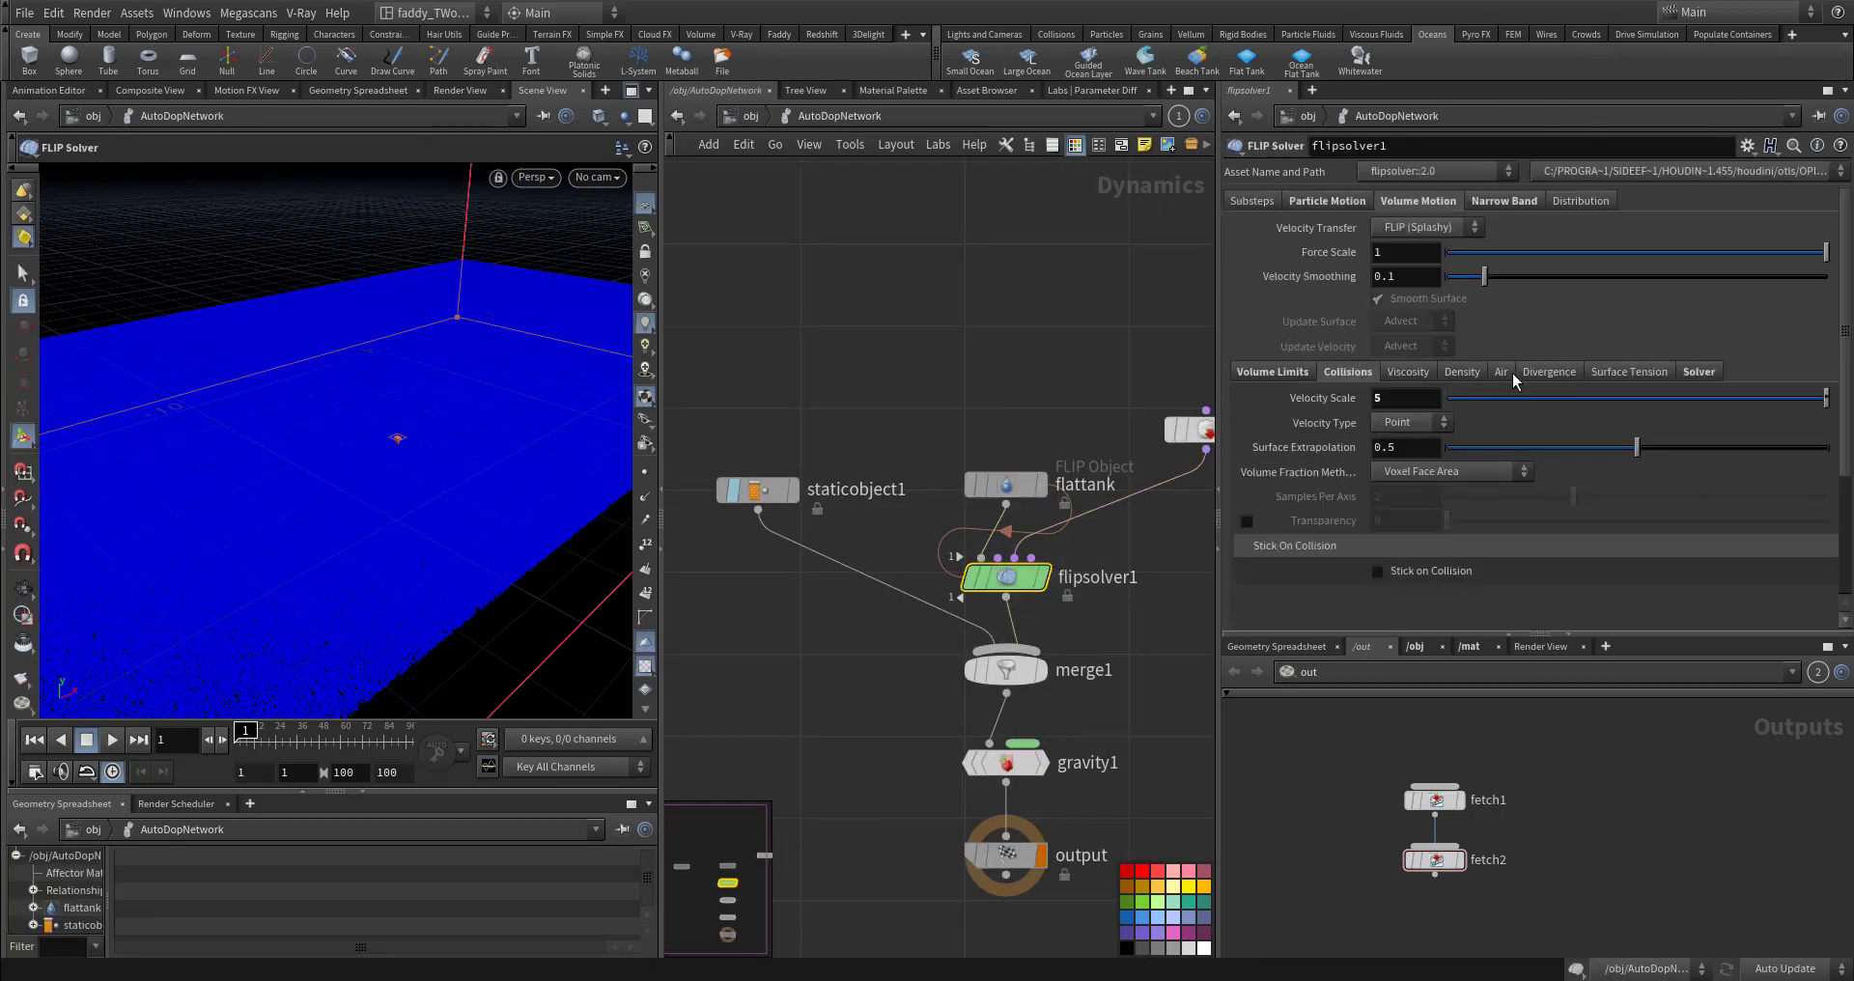
left_click(1466, 376)
left_click(1326, 200)
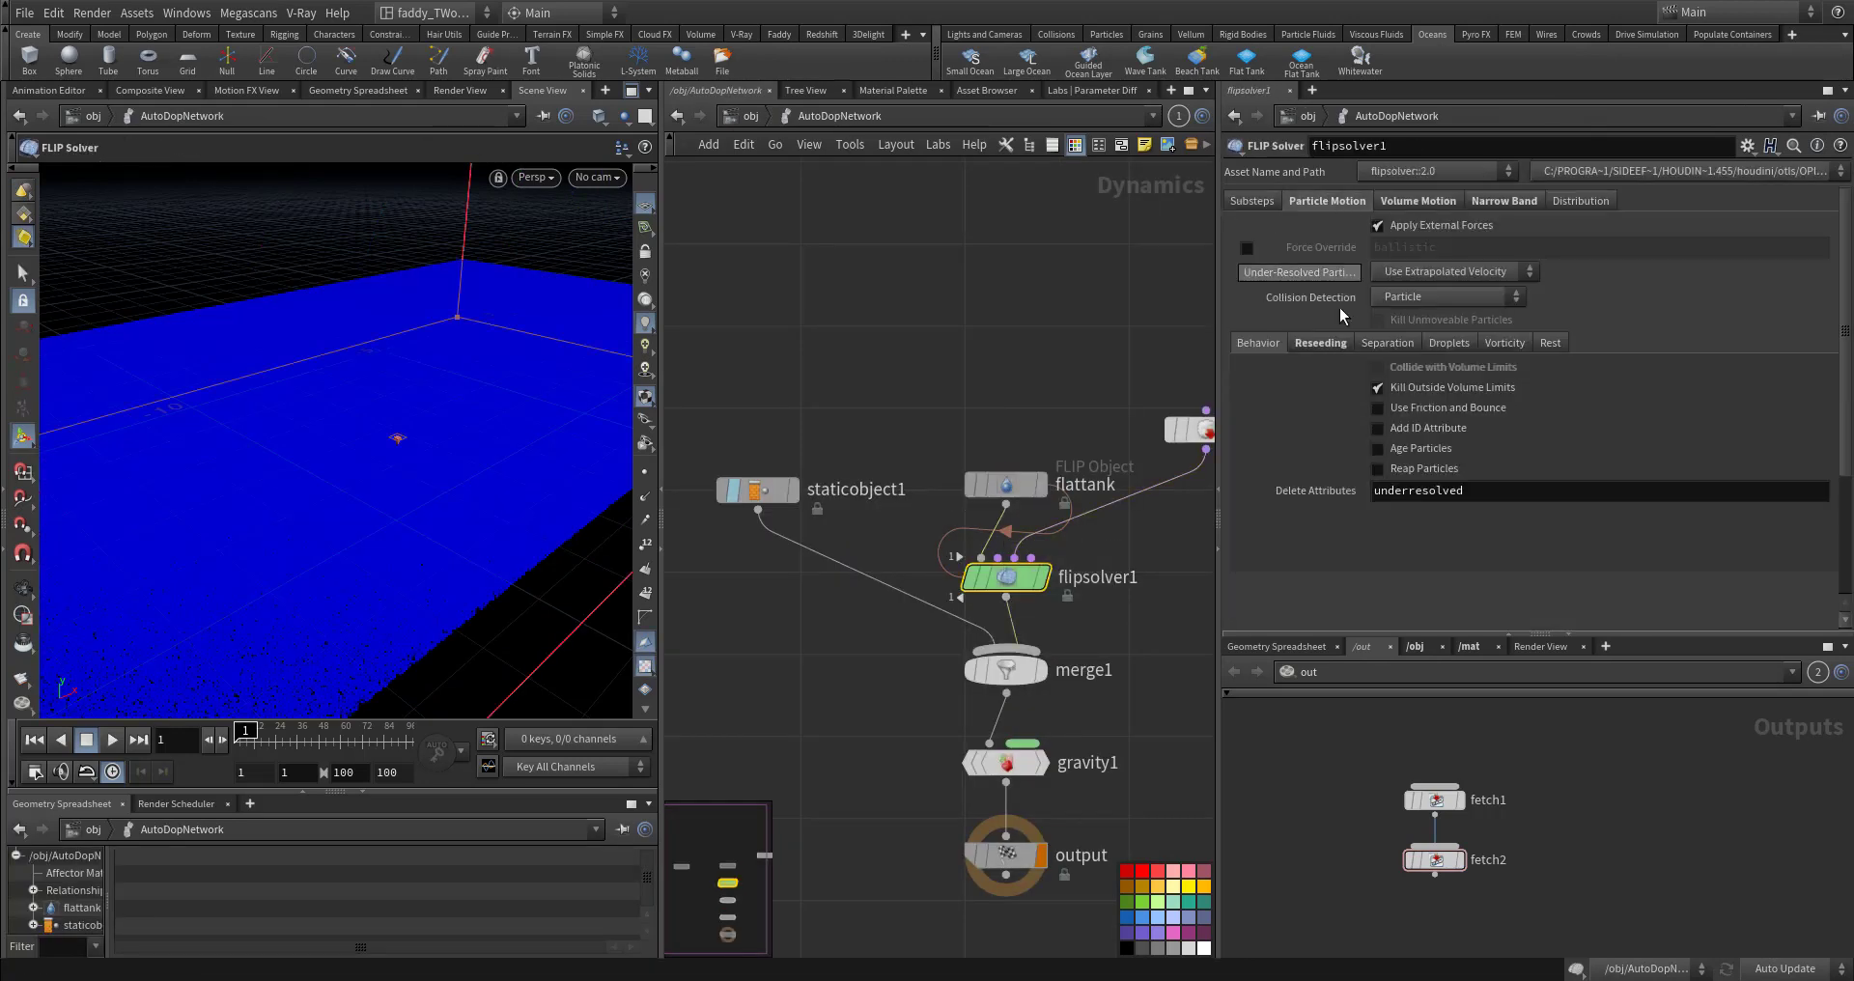
left_click(1303, 345)
left_click(1386, 344)
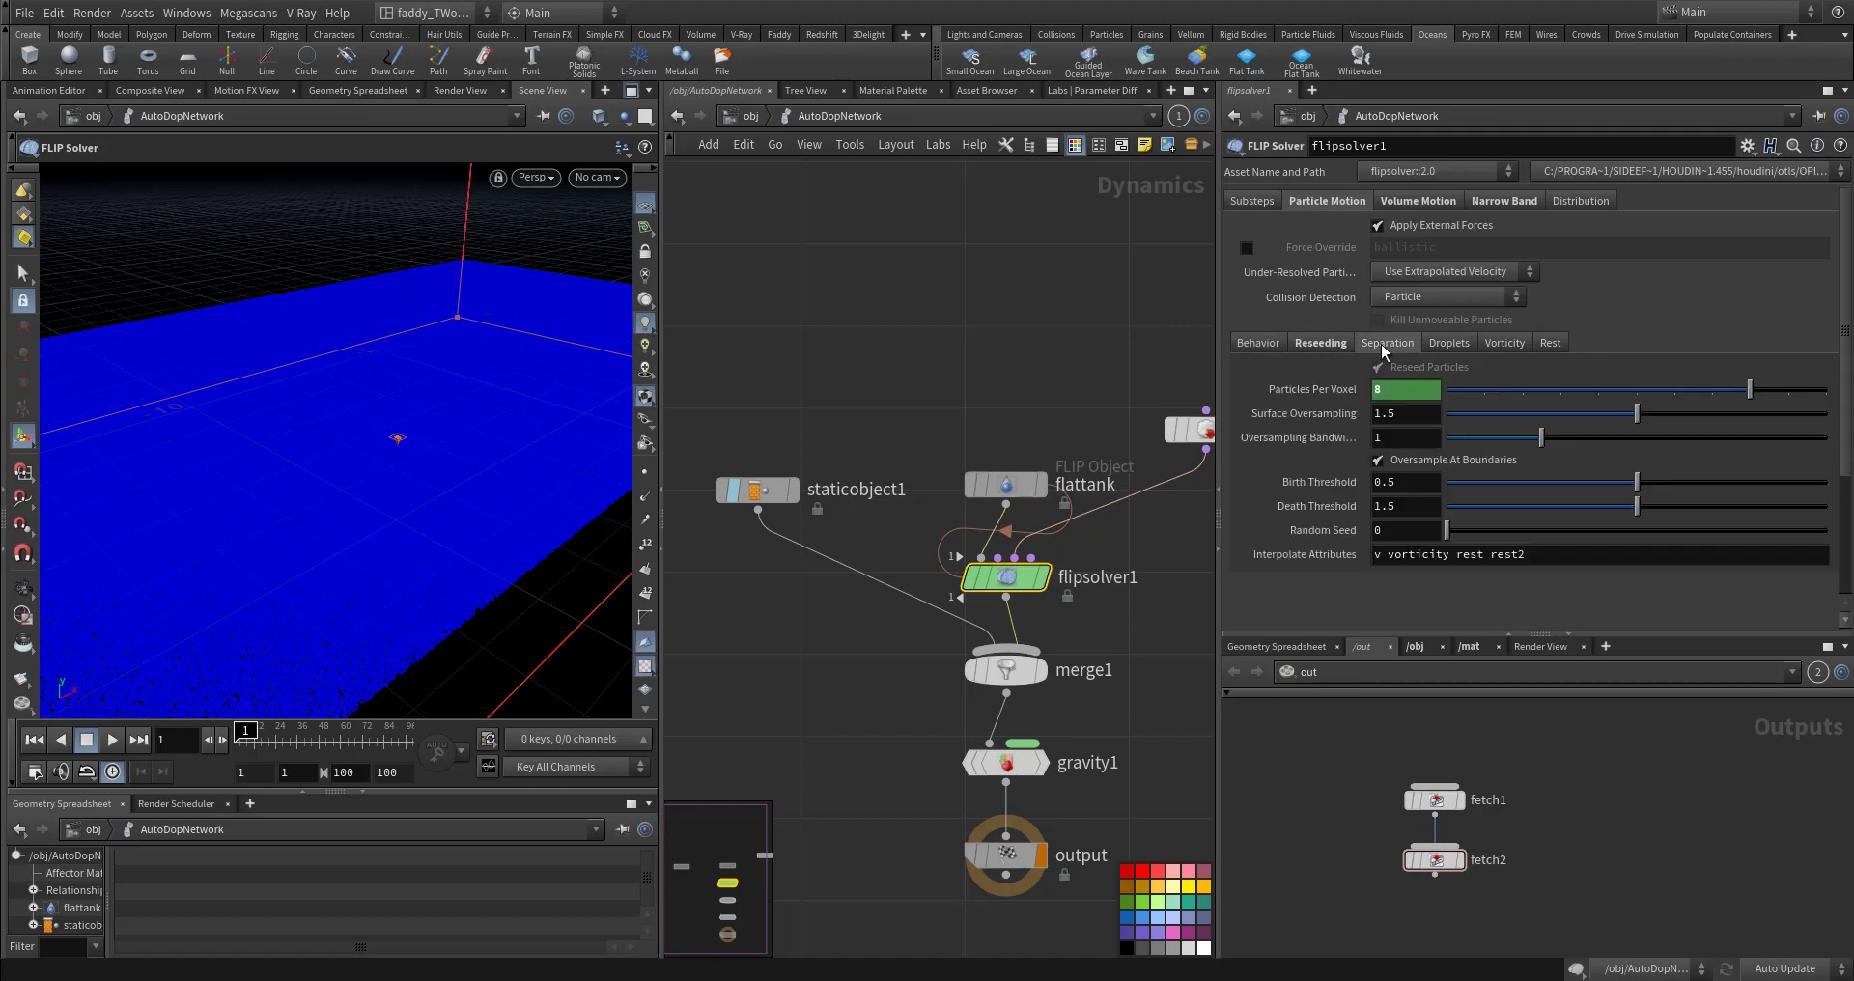
left_click(1446, 345)
left_click(1494, 346)
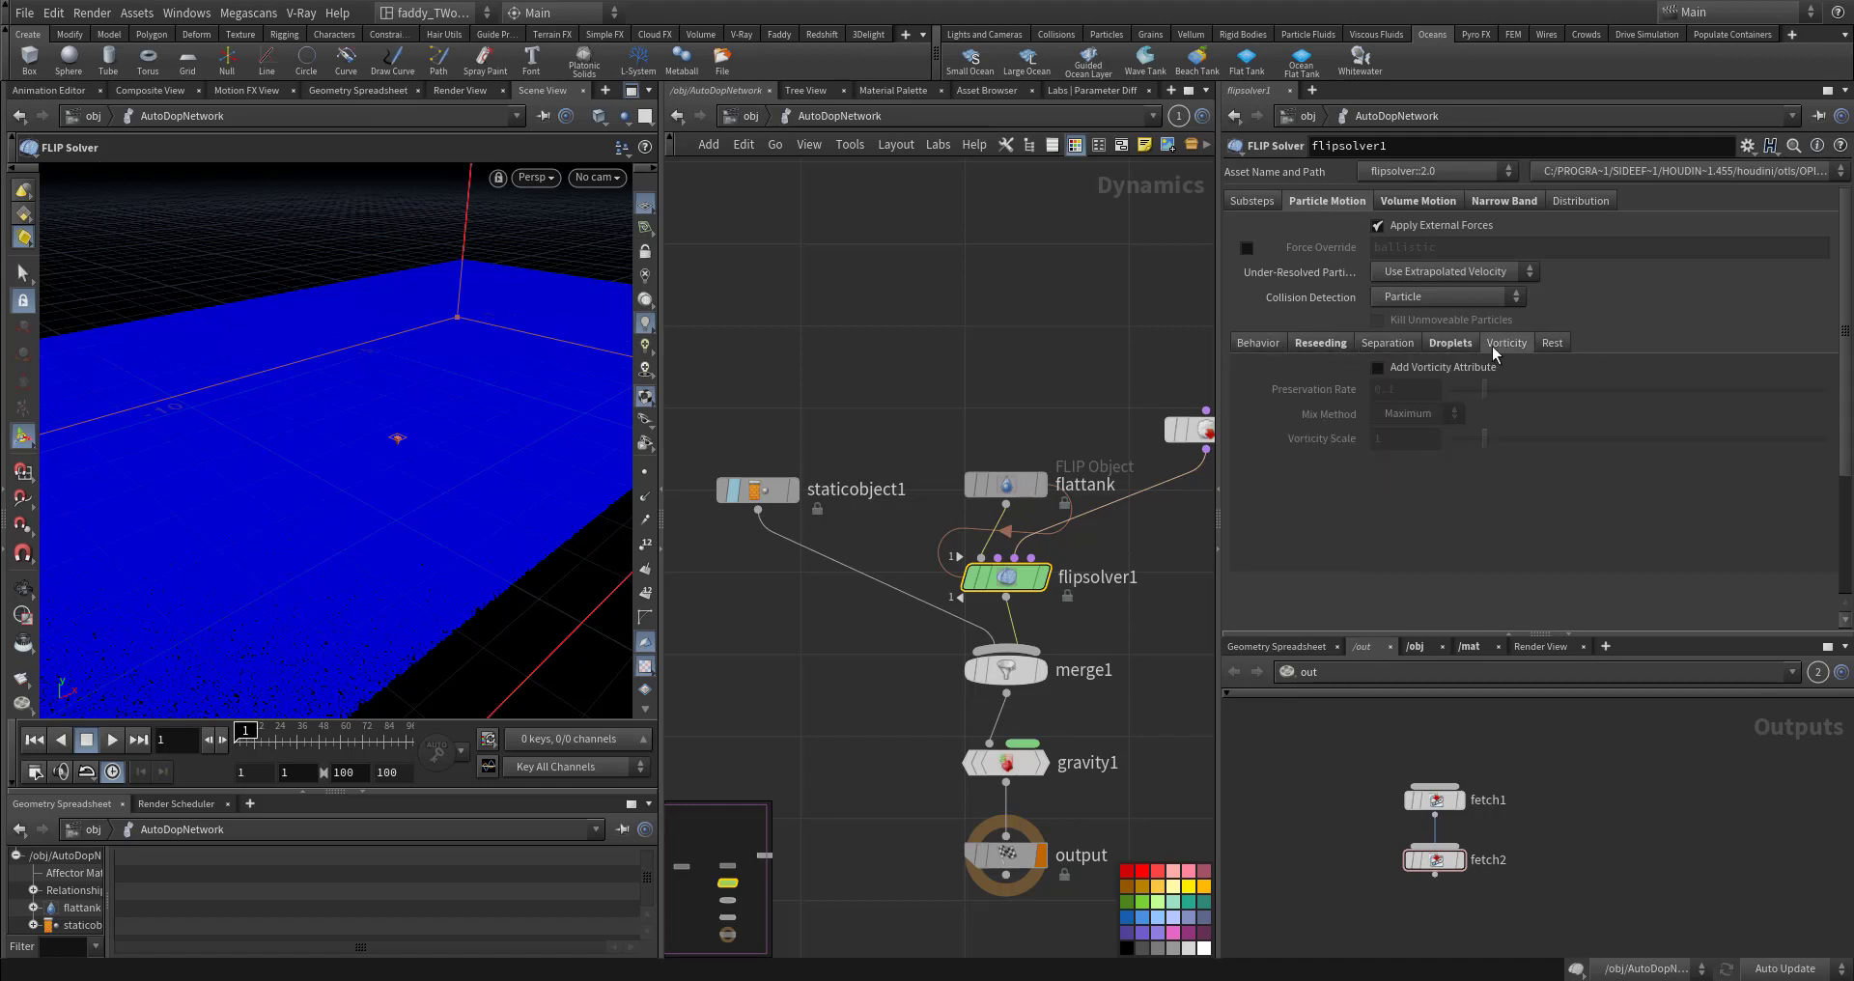
Step: Review flipsolver1's Volume Motion settings, from volume limits, collisions and viscosity through surface tension and solver
left_click(1416, 201)
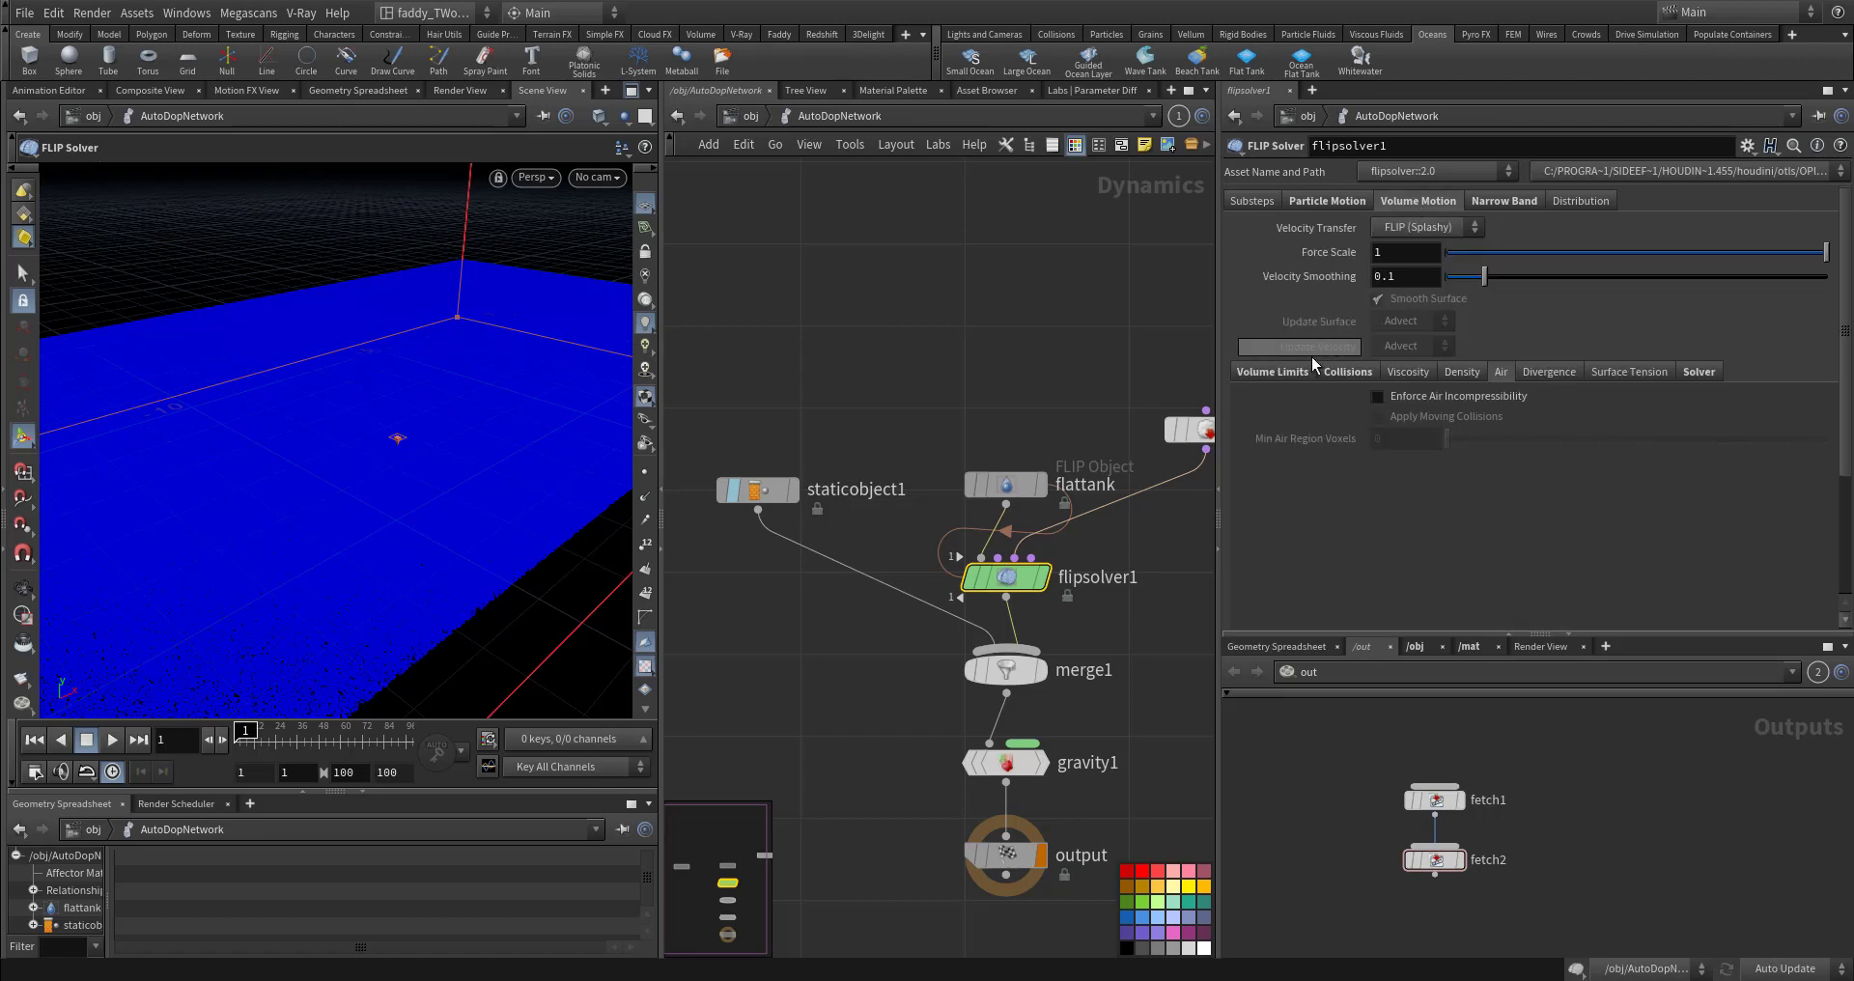
left_click(1348, 372)
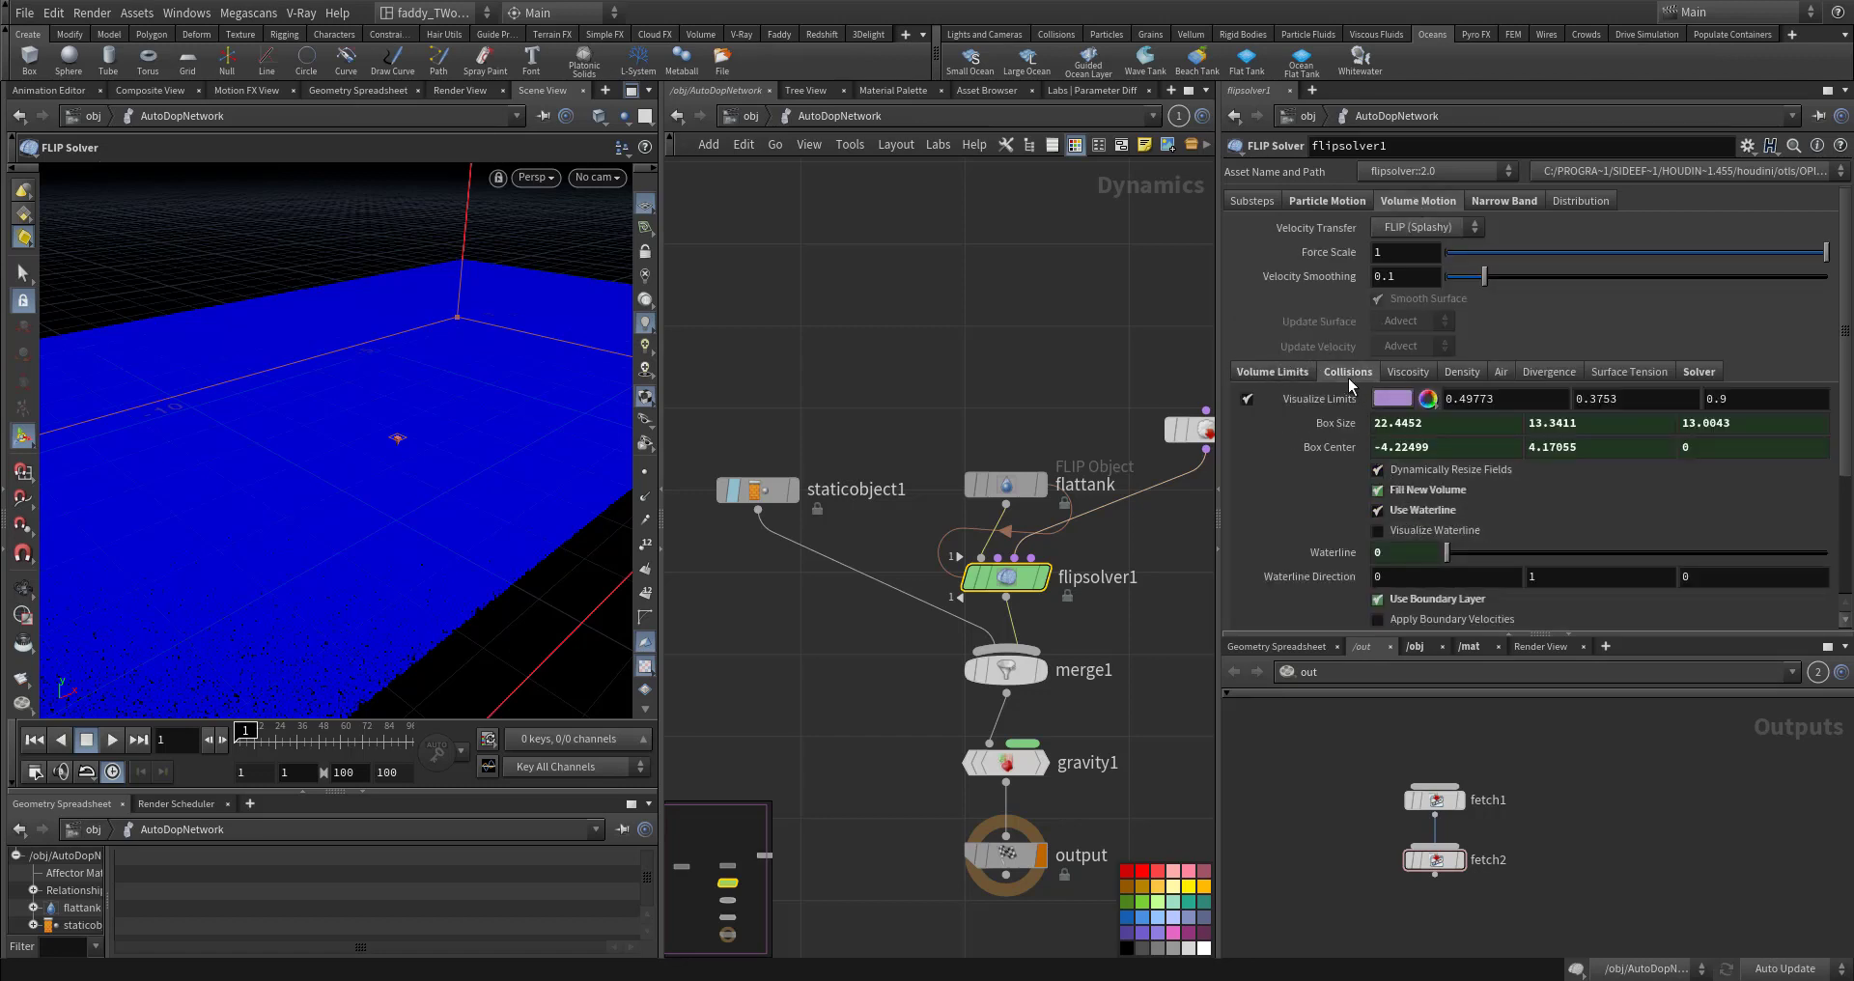
left_click(1393, 396)
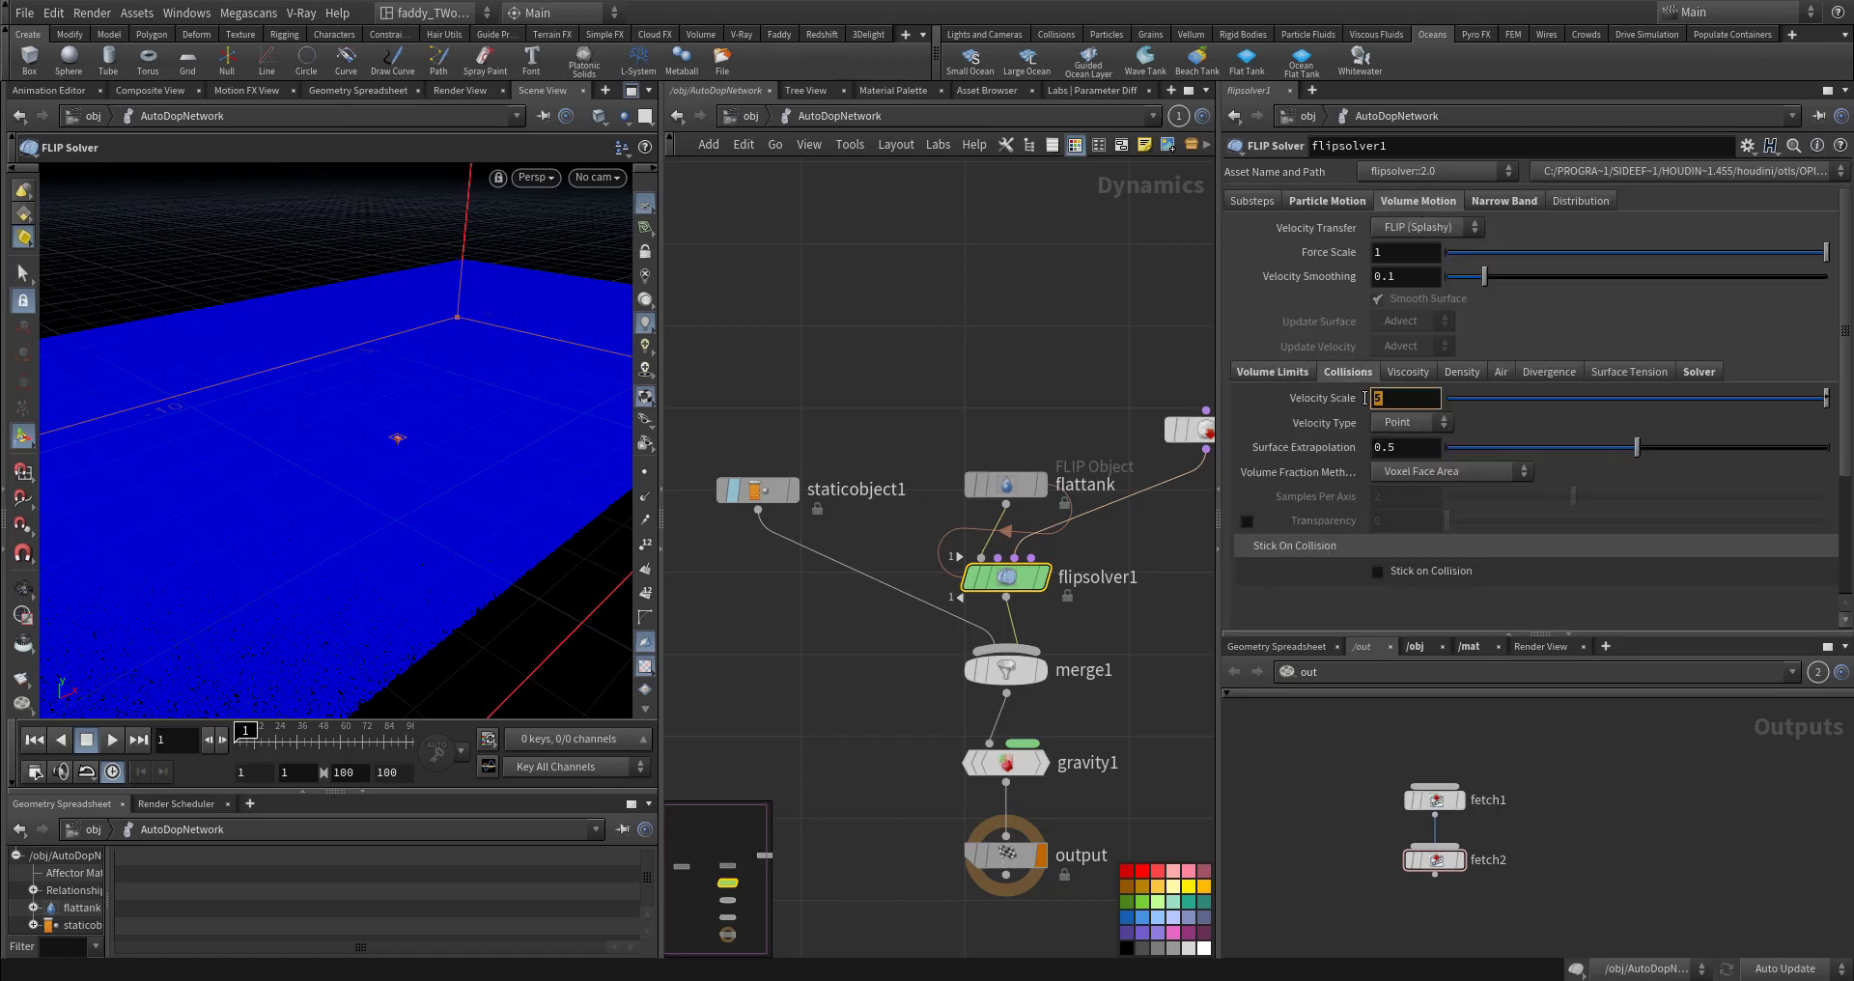
left_click(1418, 374)
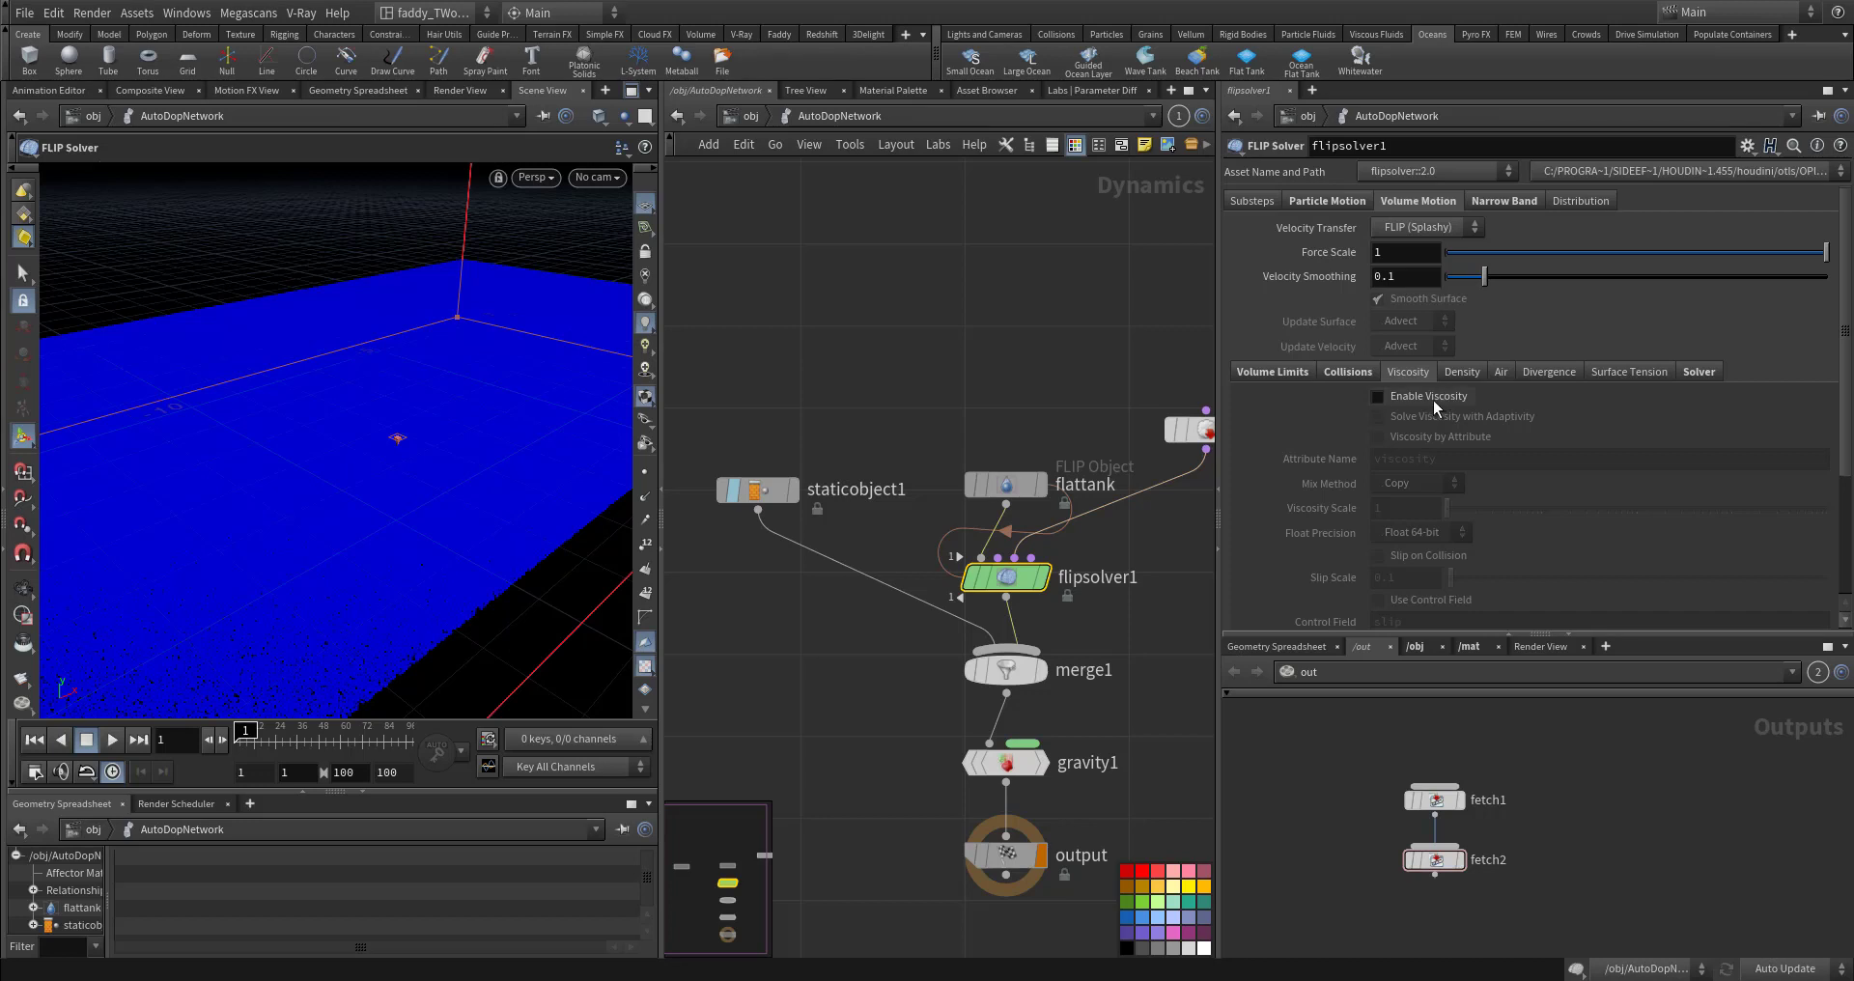
left_click(1462, 375)
left_click(1502, 374)
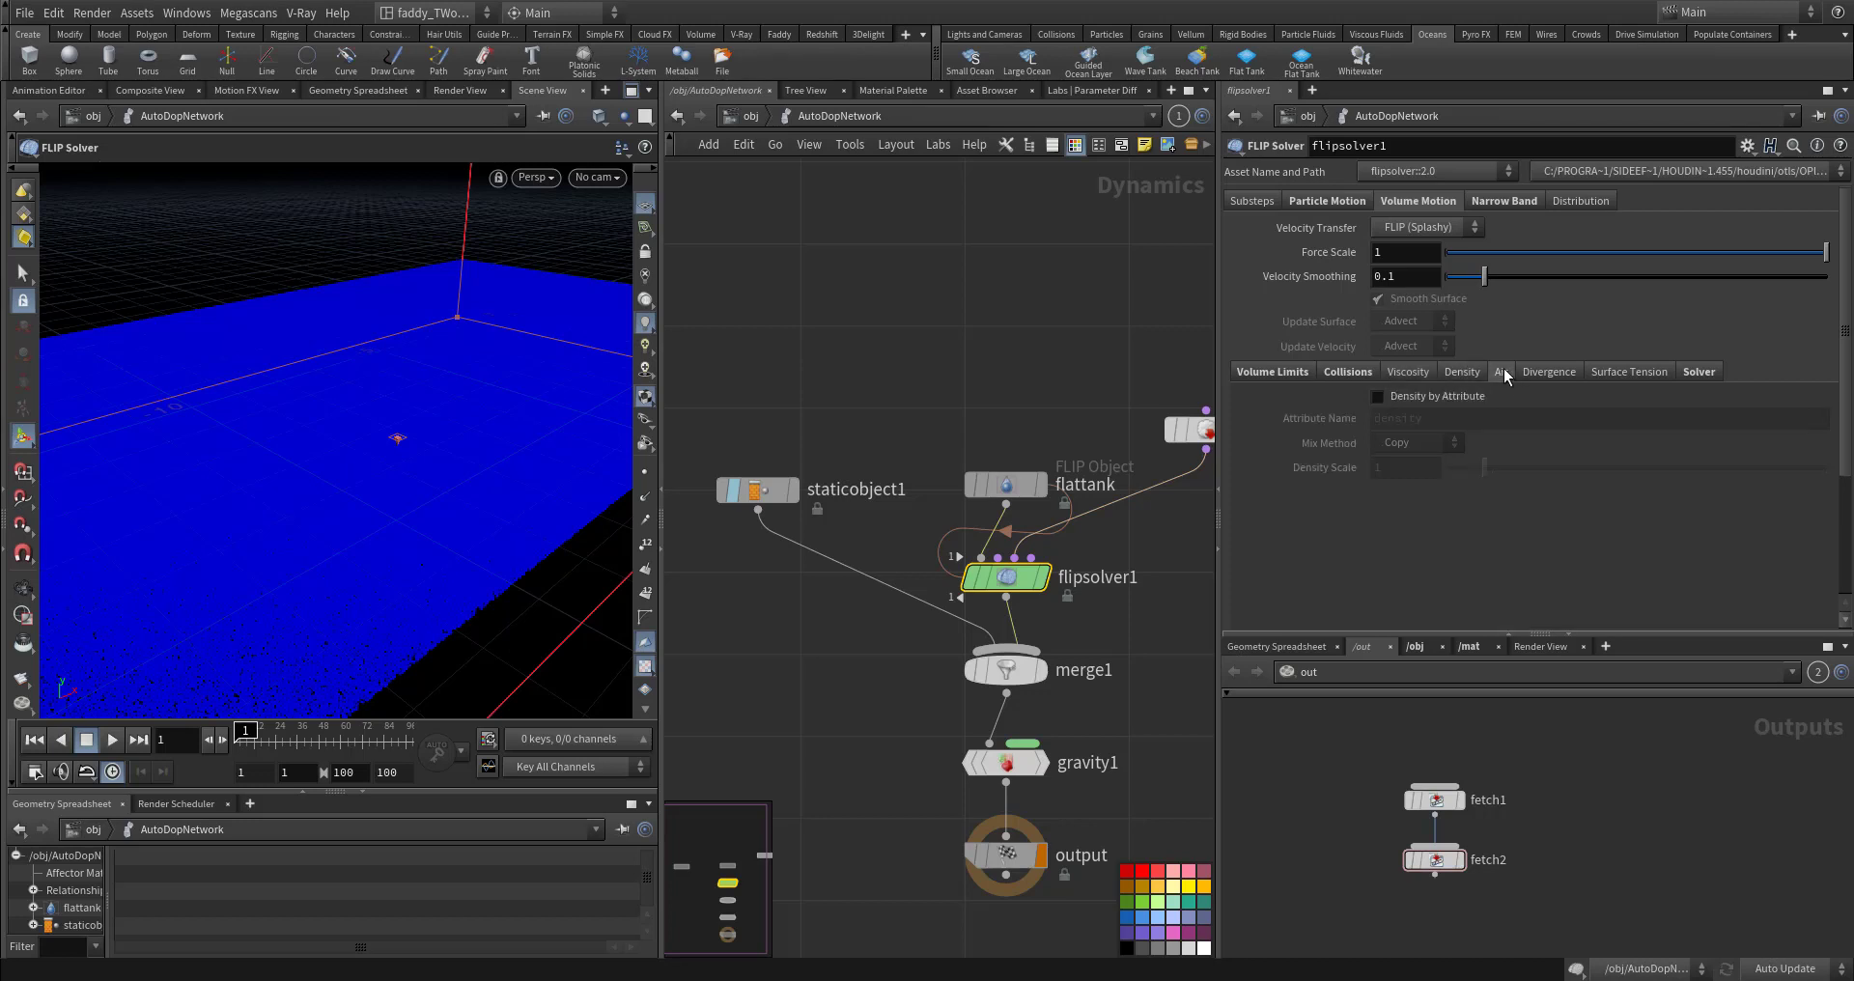
left_click(1562, 377)
left_click(1616, 375)
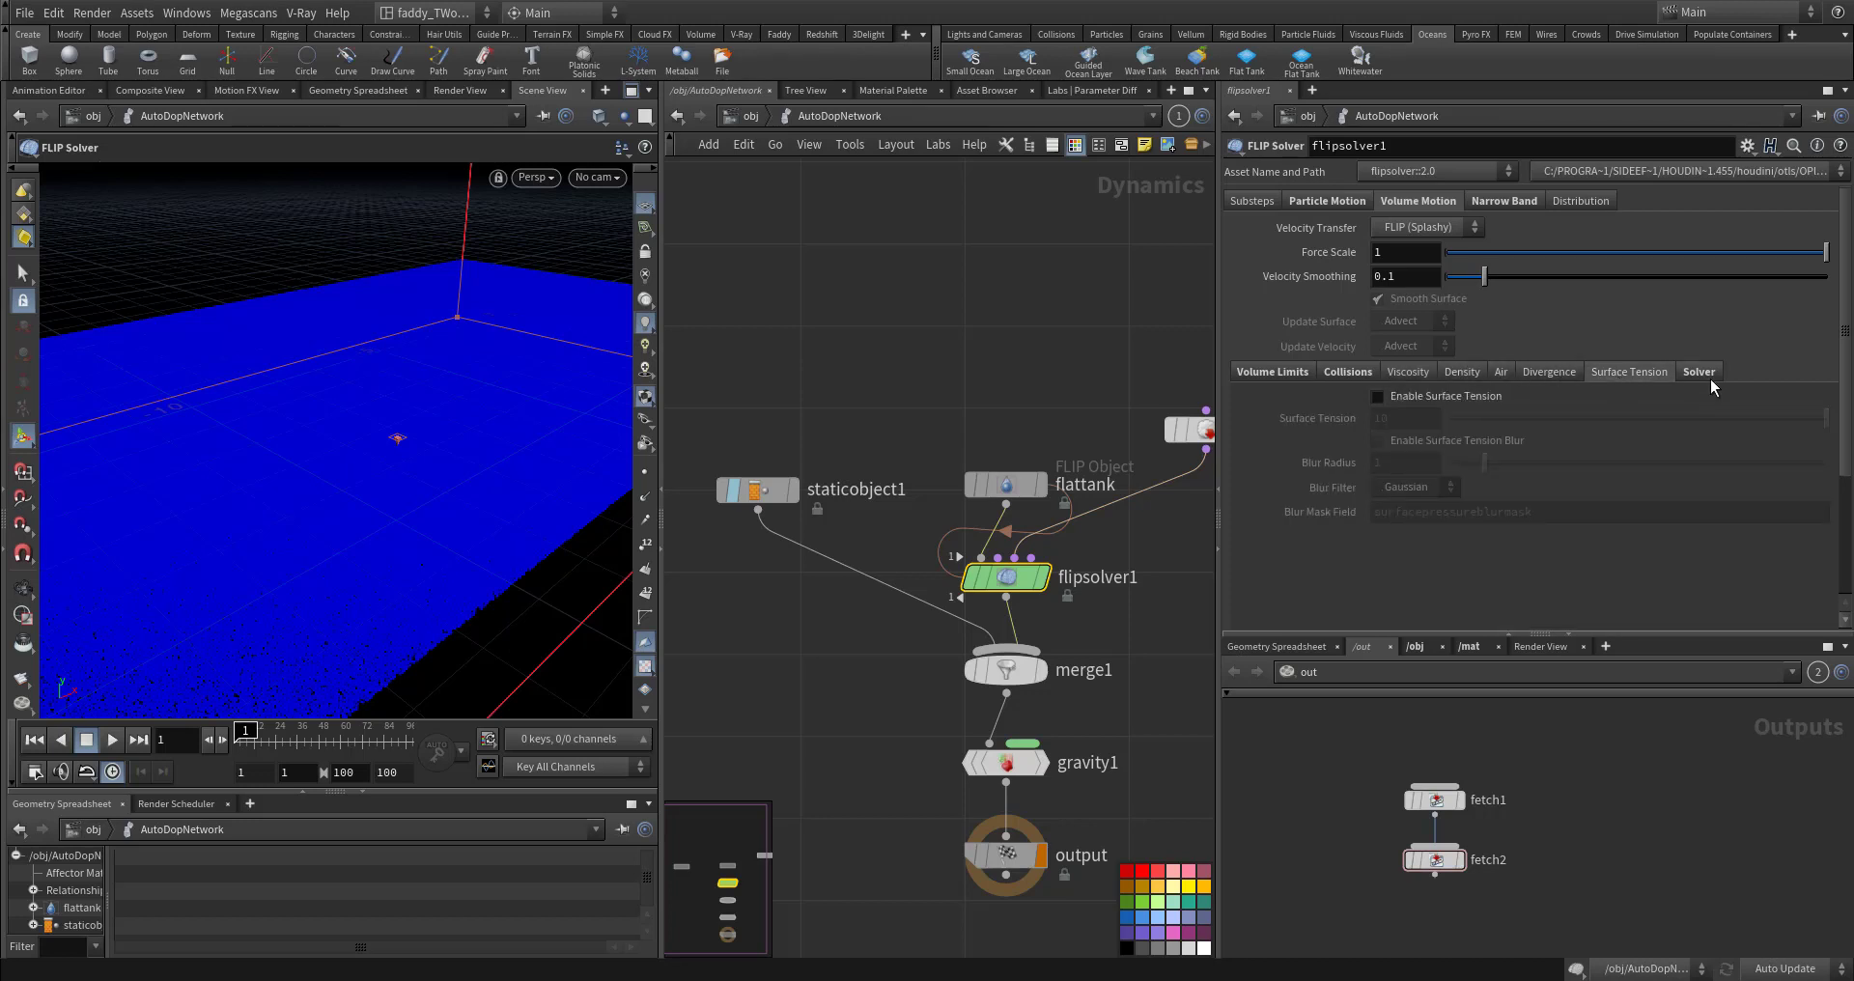
left_click(1707, 374)
scroll(1346, 576, "down", 1)
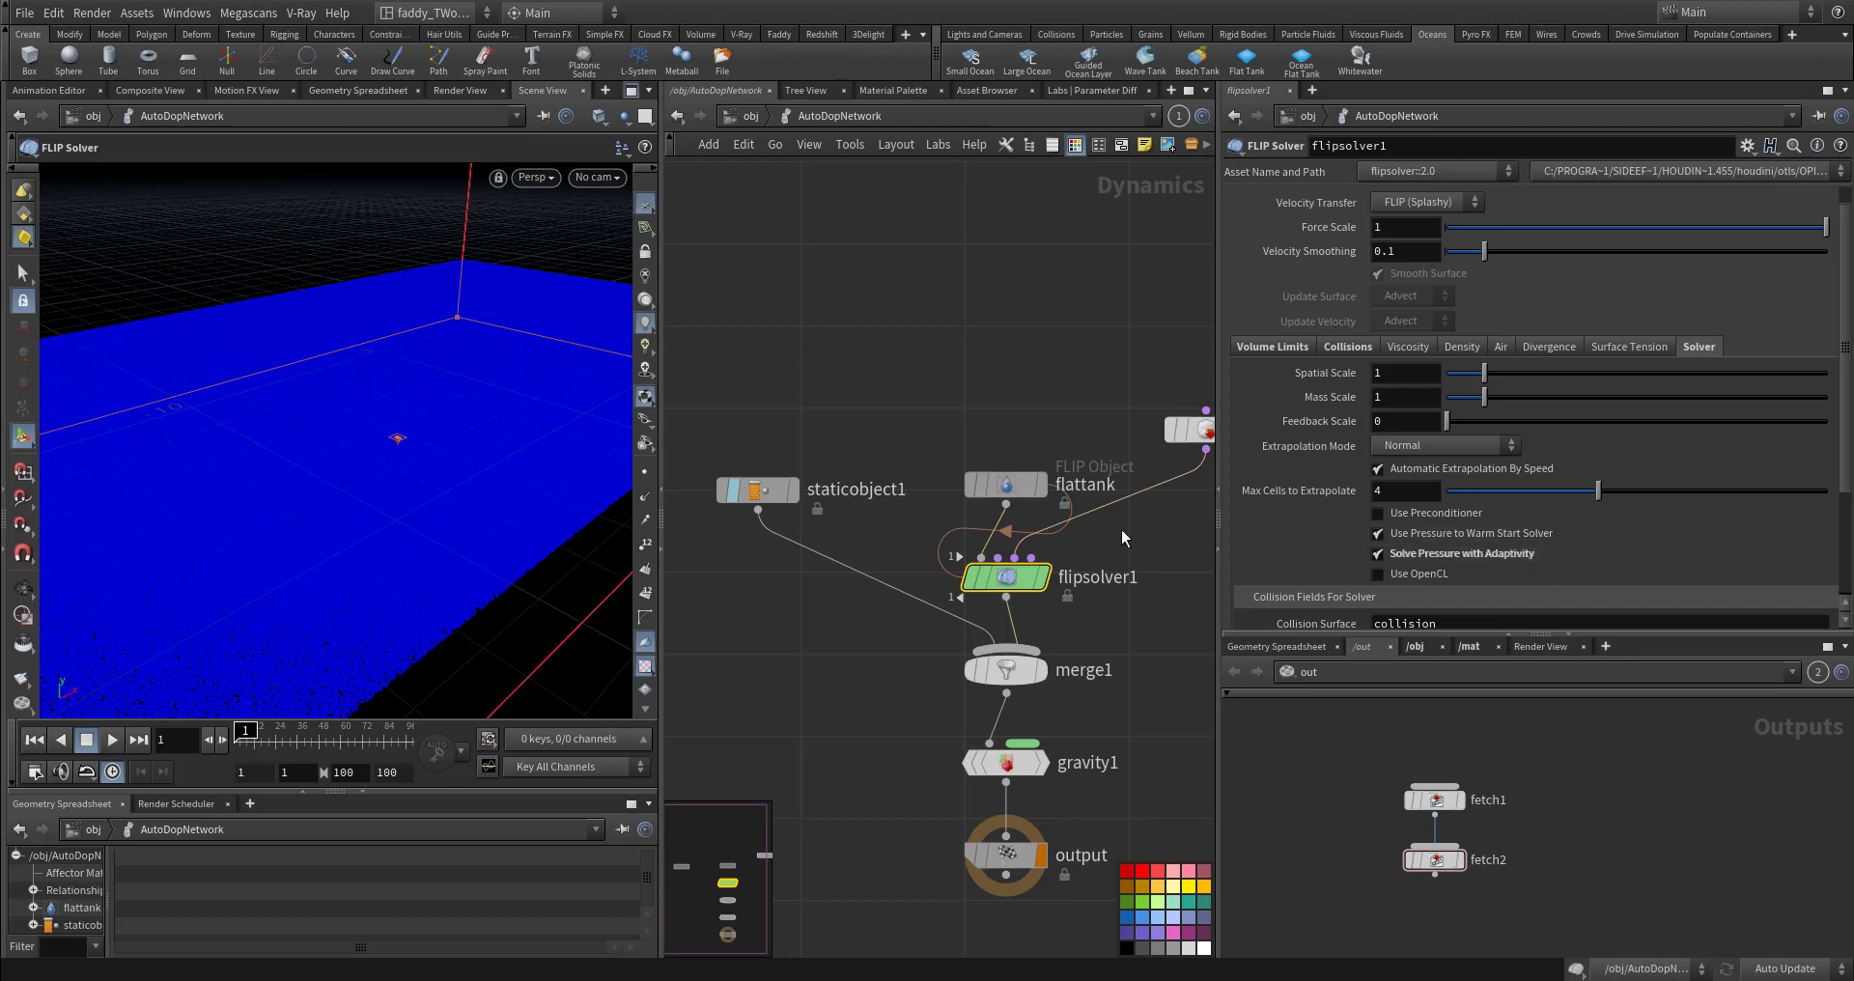
key("Escape")
left_click_drag(574, 589, 374, 530)
key("Return")
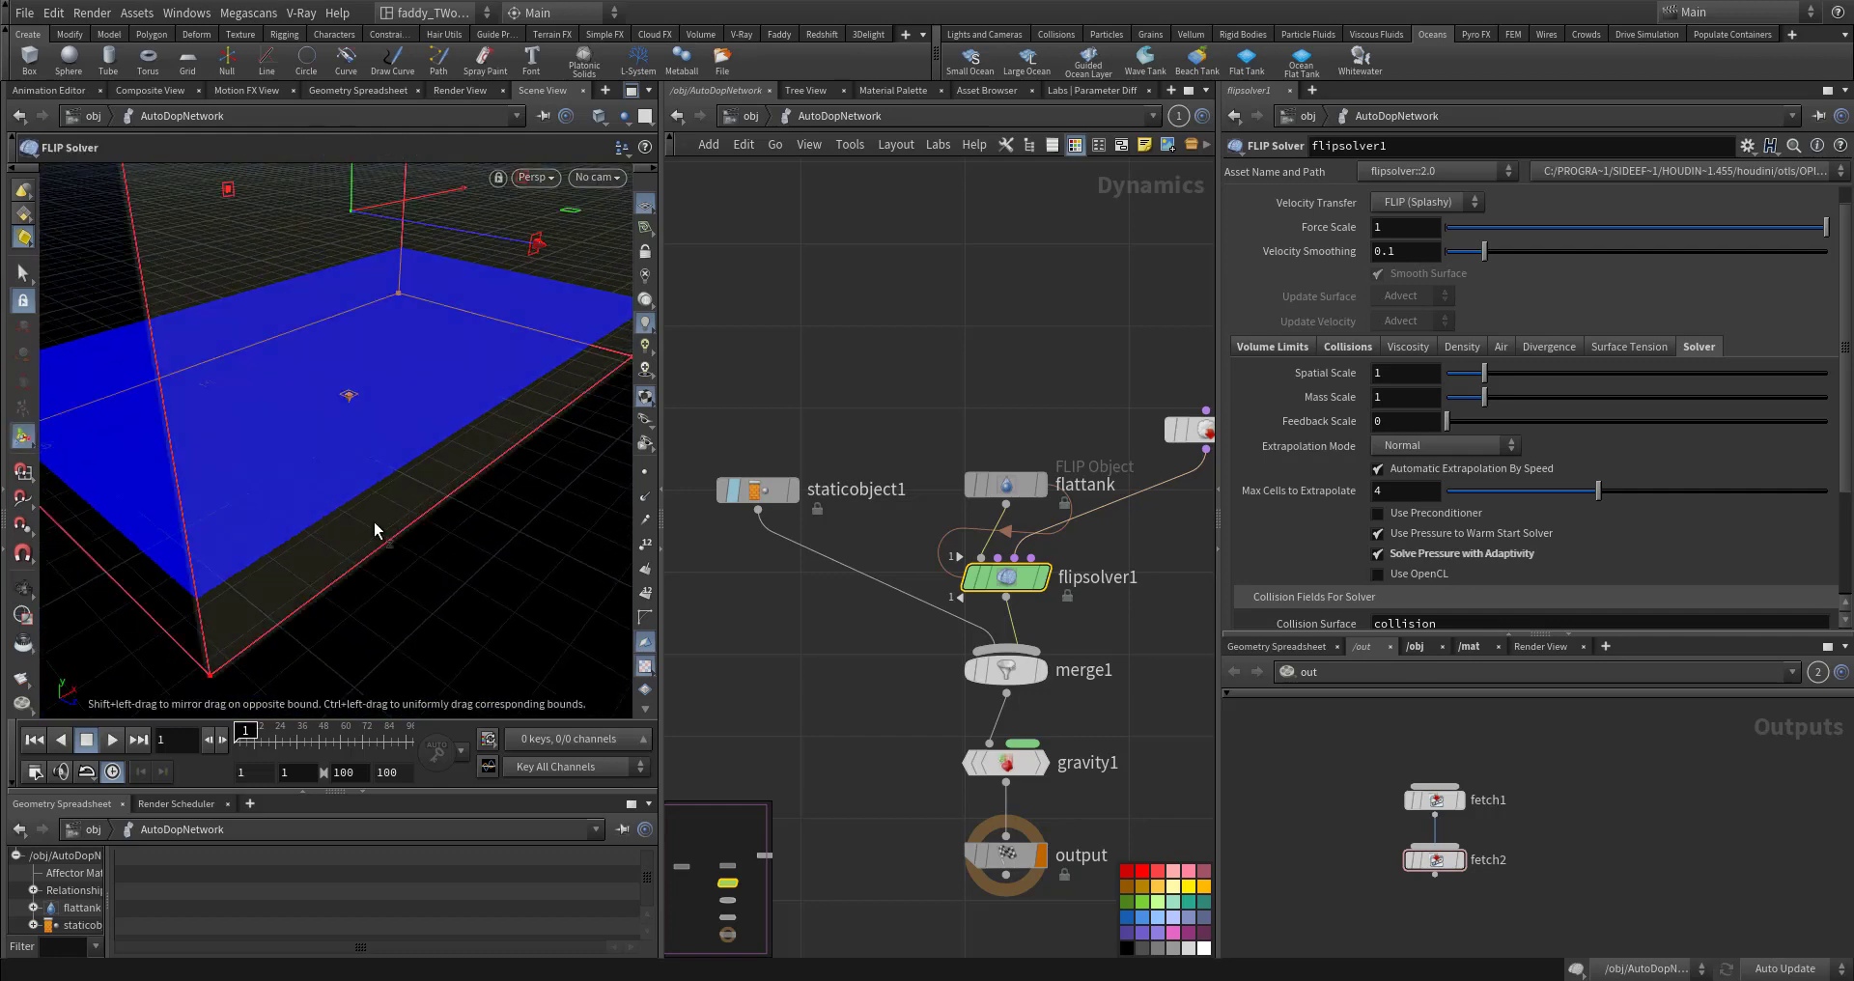
left_click_drag(483, 335, 465, 323, "alt")
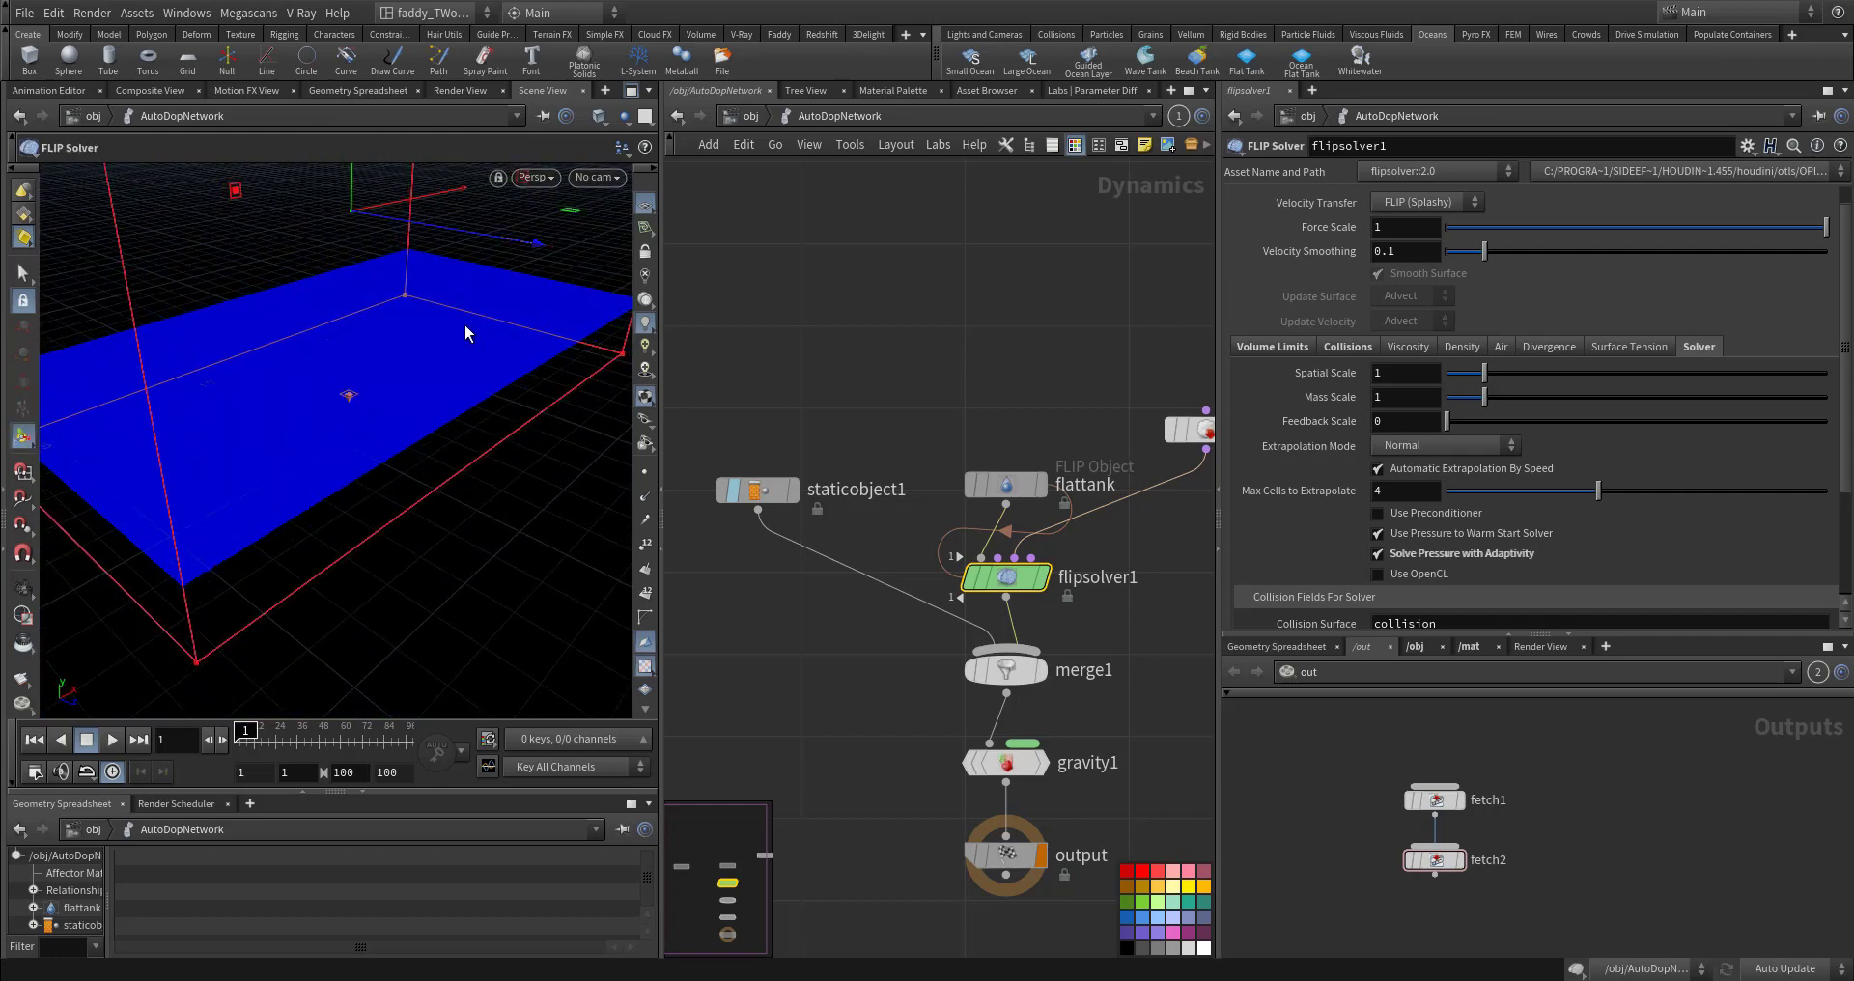
Step: Create a whitewater setup from the flattank FLIP object in AutoDopNetwork using the Whitewater tool
left_click_drag(541, 214, 454, 321, "alt")
left_click(734, 117)
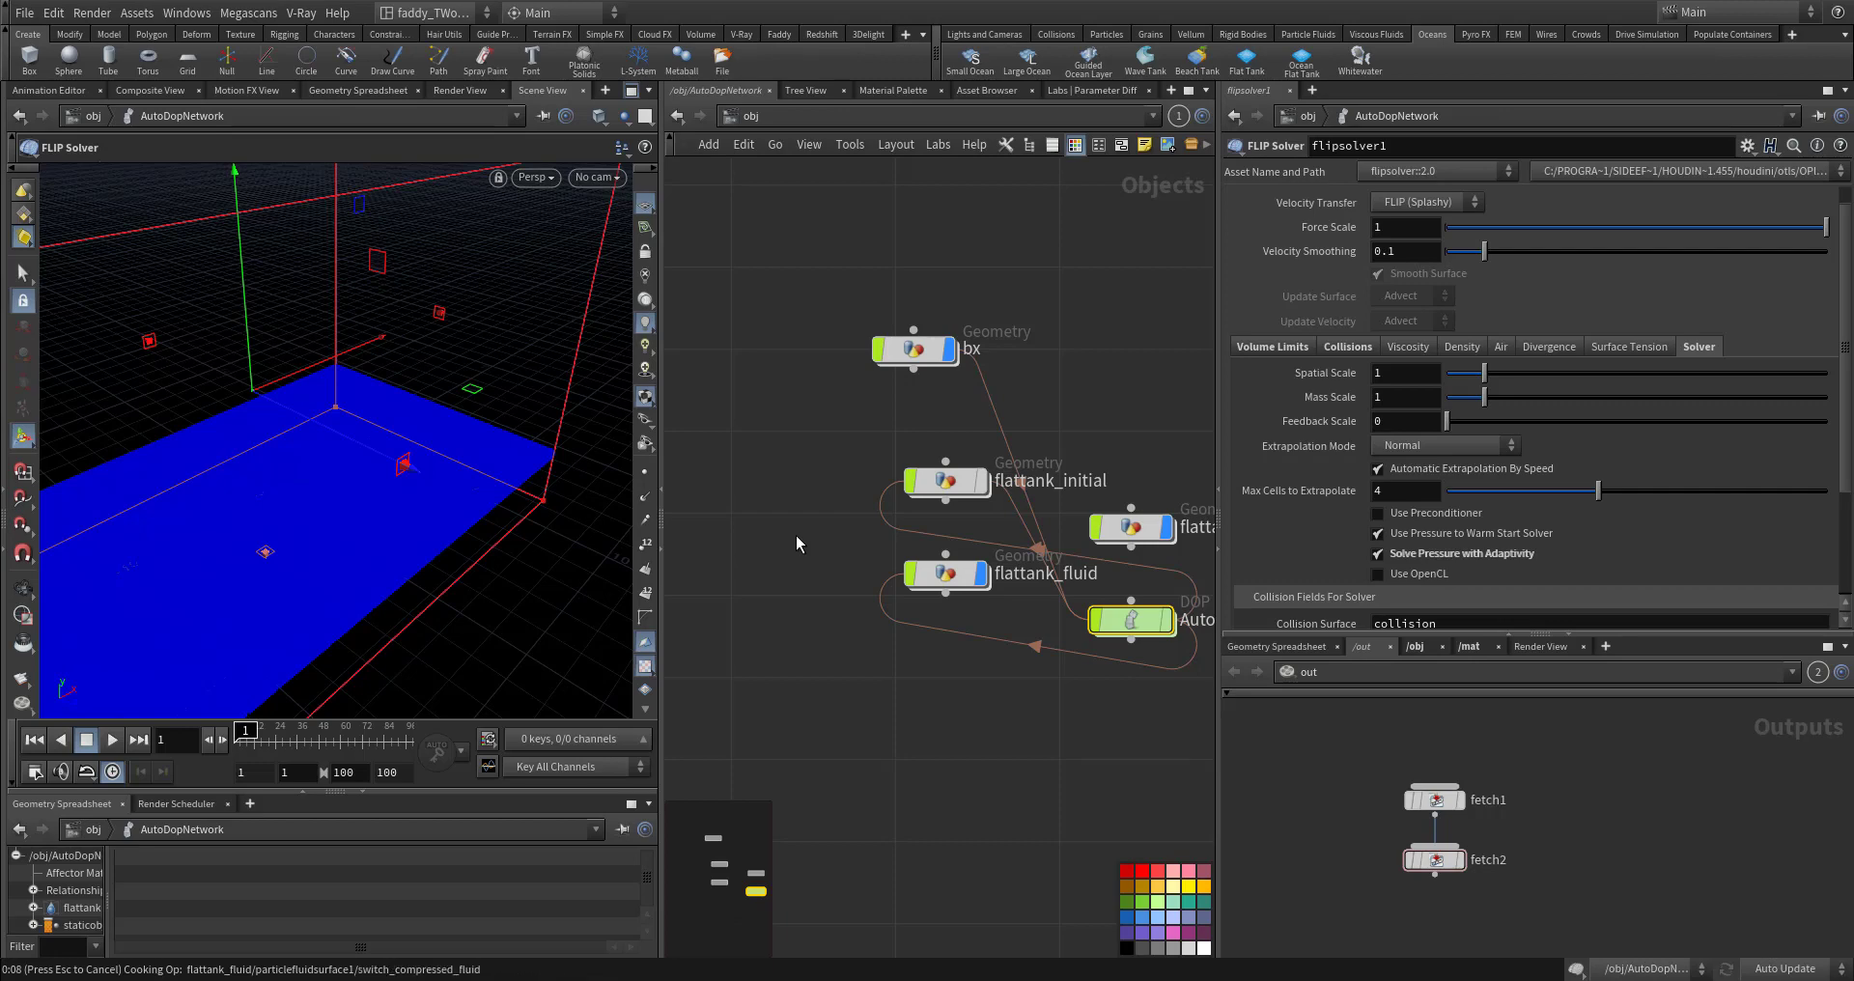
middle_click_drag(364, 530, 425, 489, "alt")
middle_click_drag(902, 556, 901, 628)
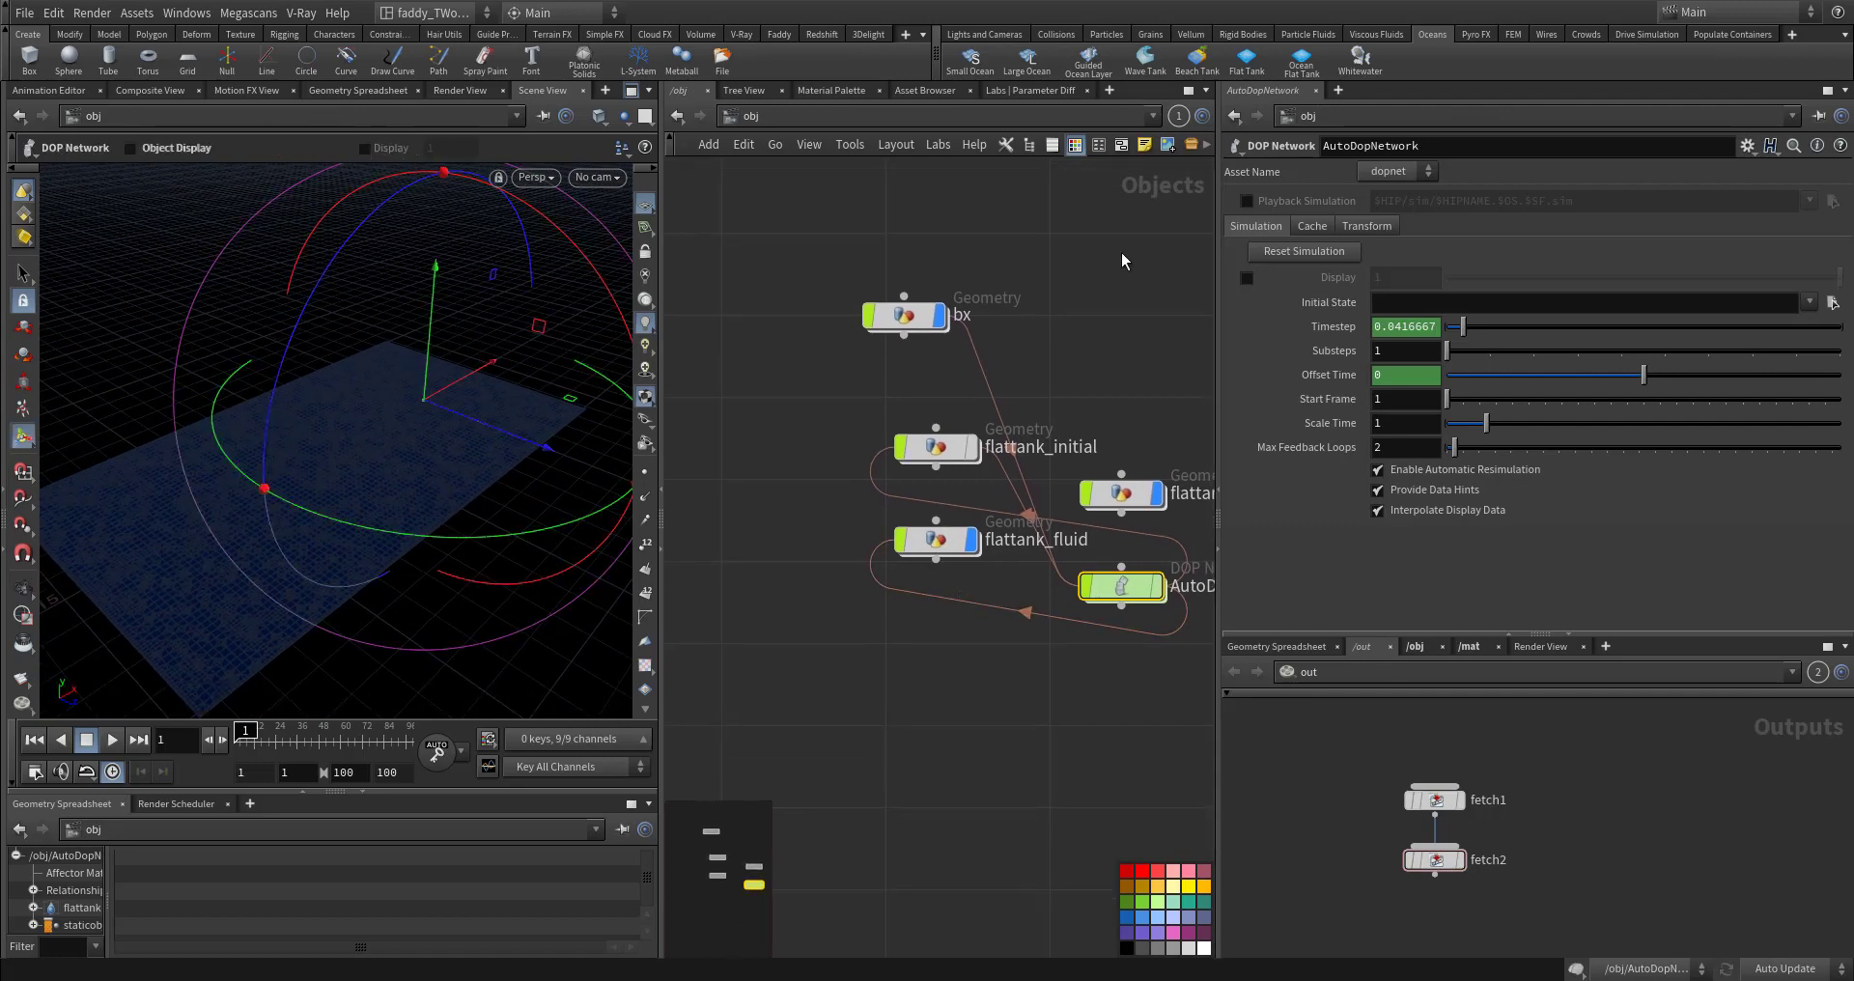
left_click(1361, 58)
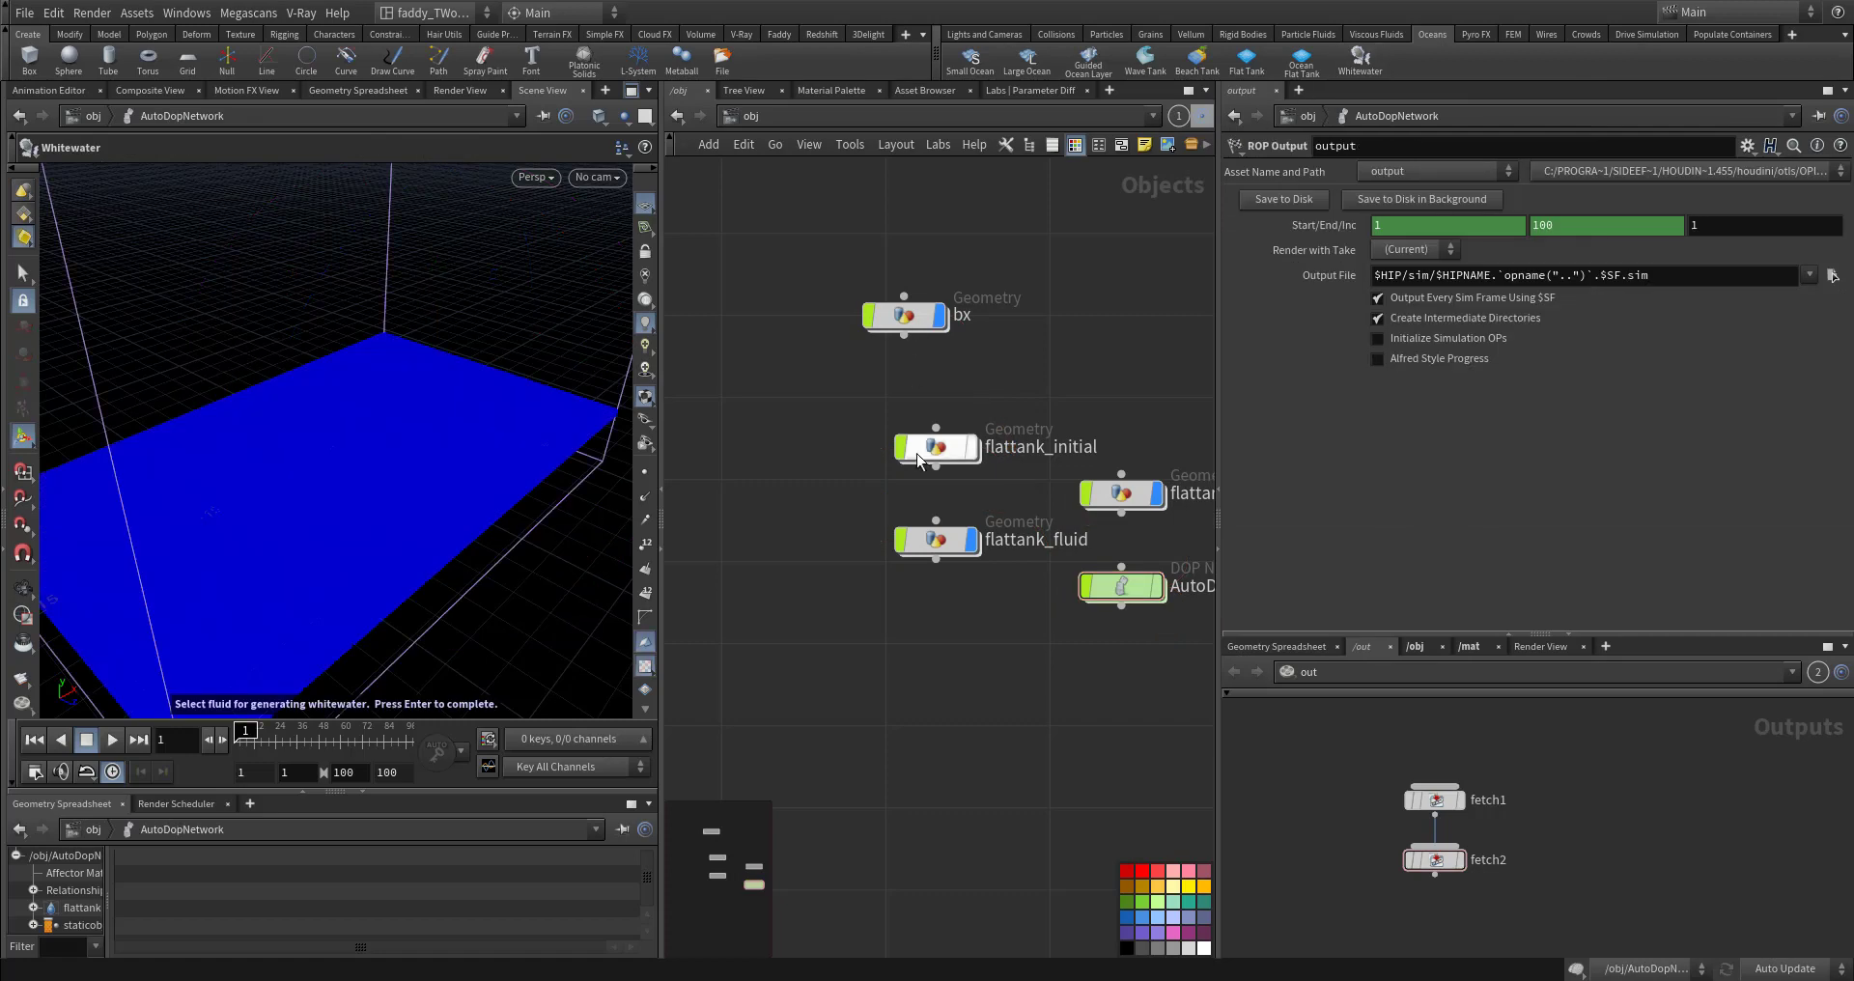
left_click(1005, 484)
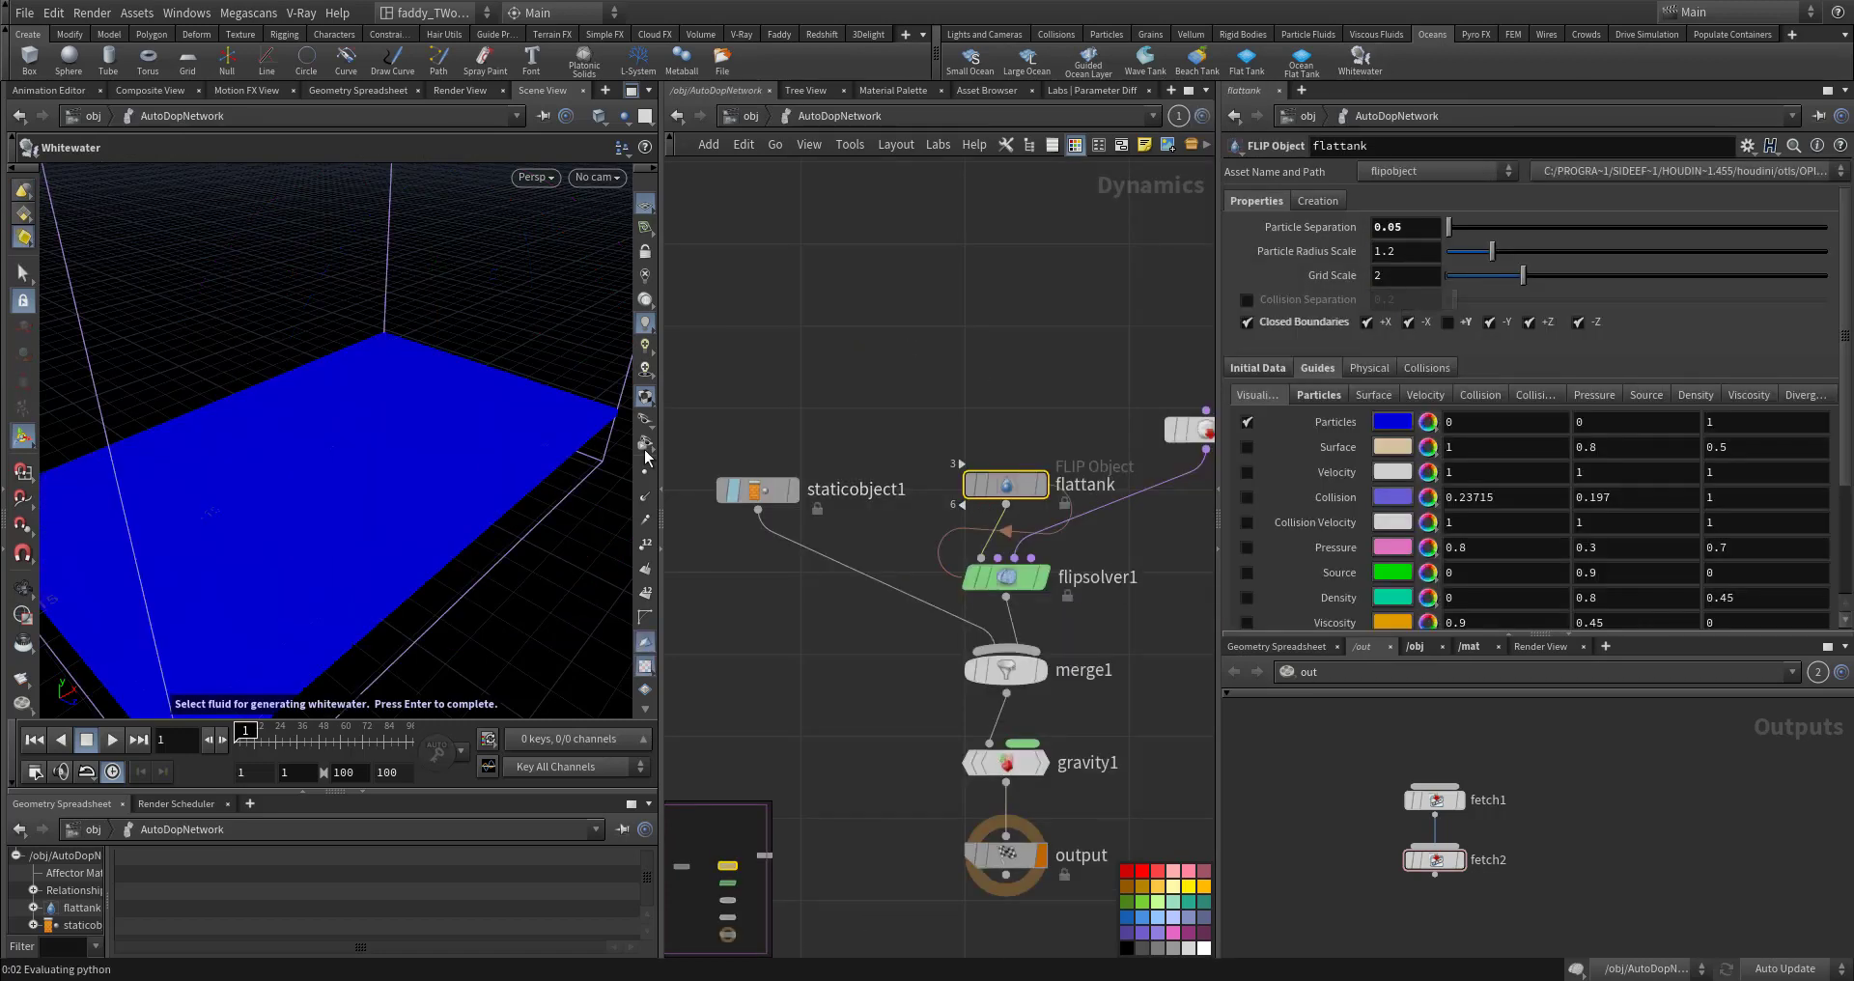
key("Return")
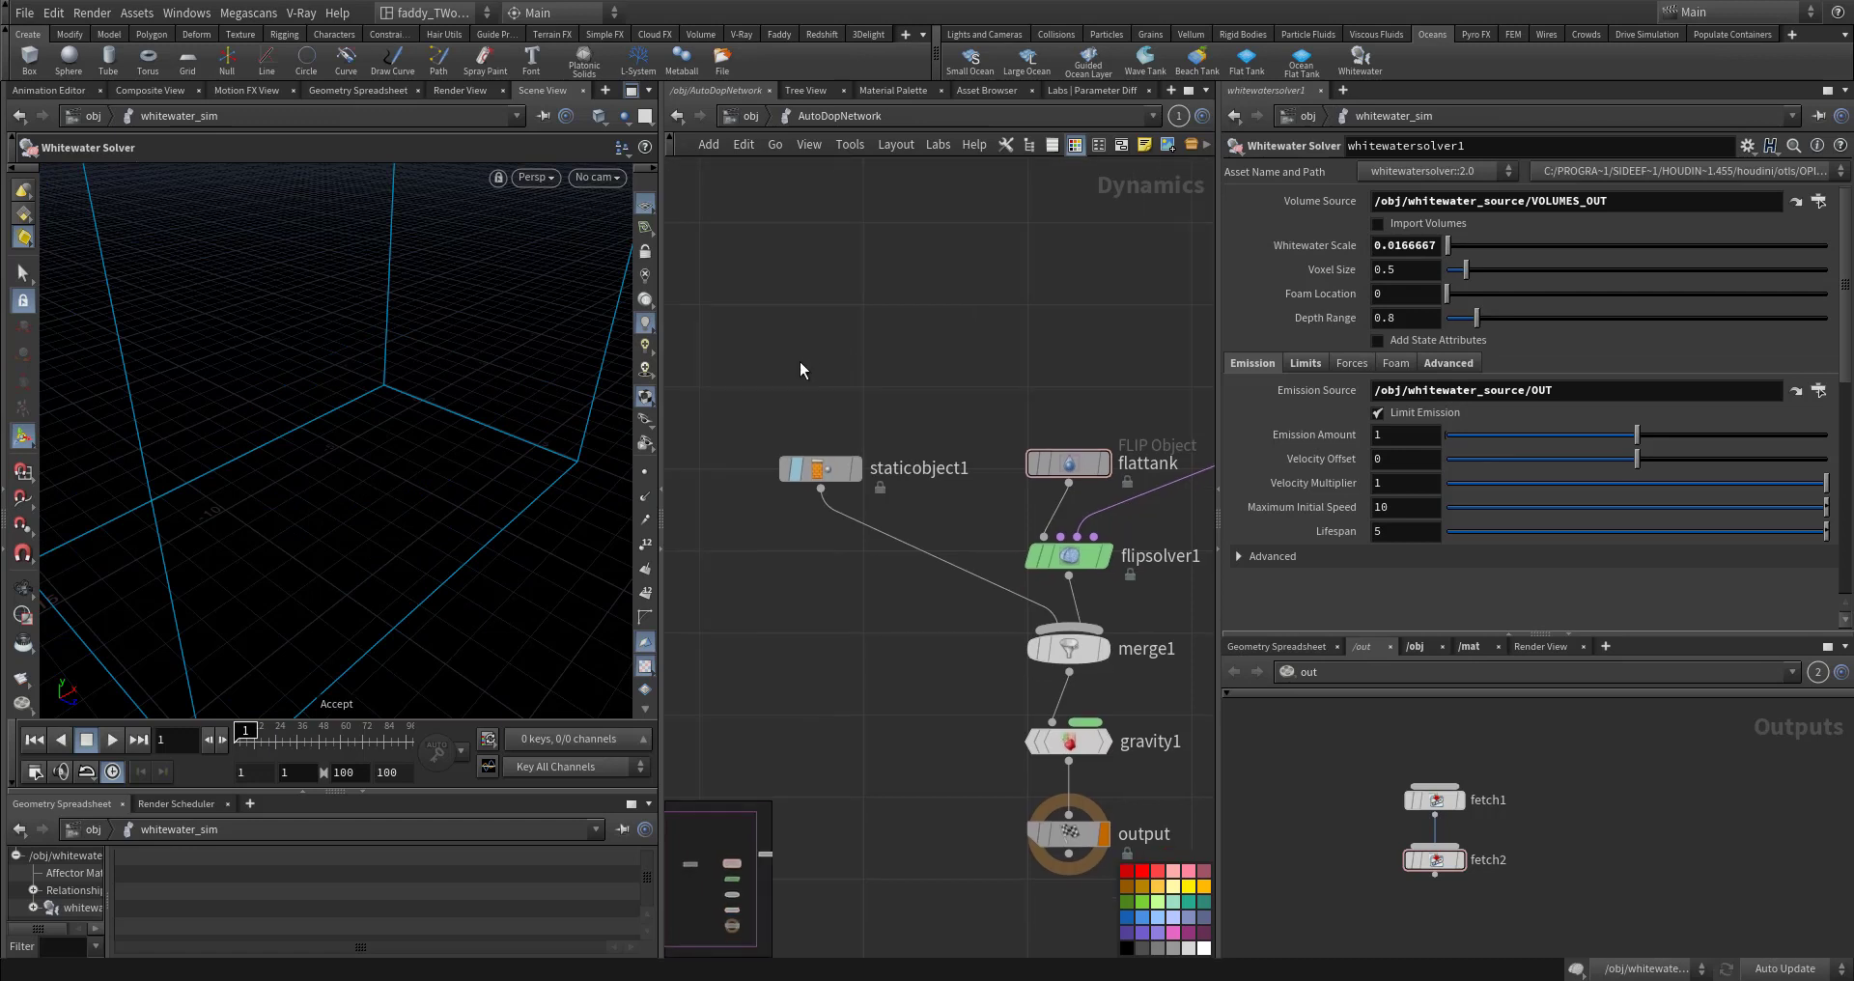
Step: Reposition merge1 near staticobject1 in AutoDopNetwork and copy both nodes
left_click_drag(1063, 665, 916, 648)
left_click_drag(681, 392, 960, 699)
key("ctrl+c")
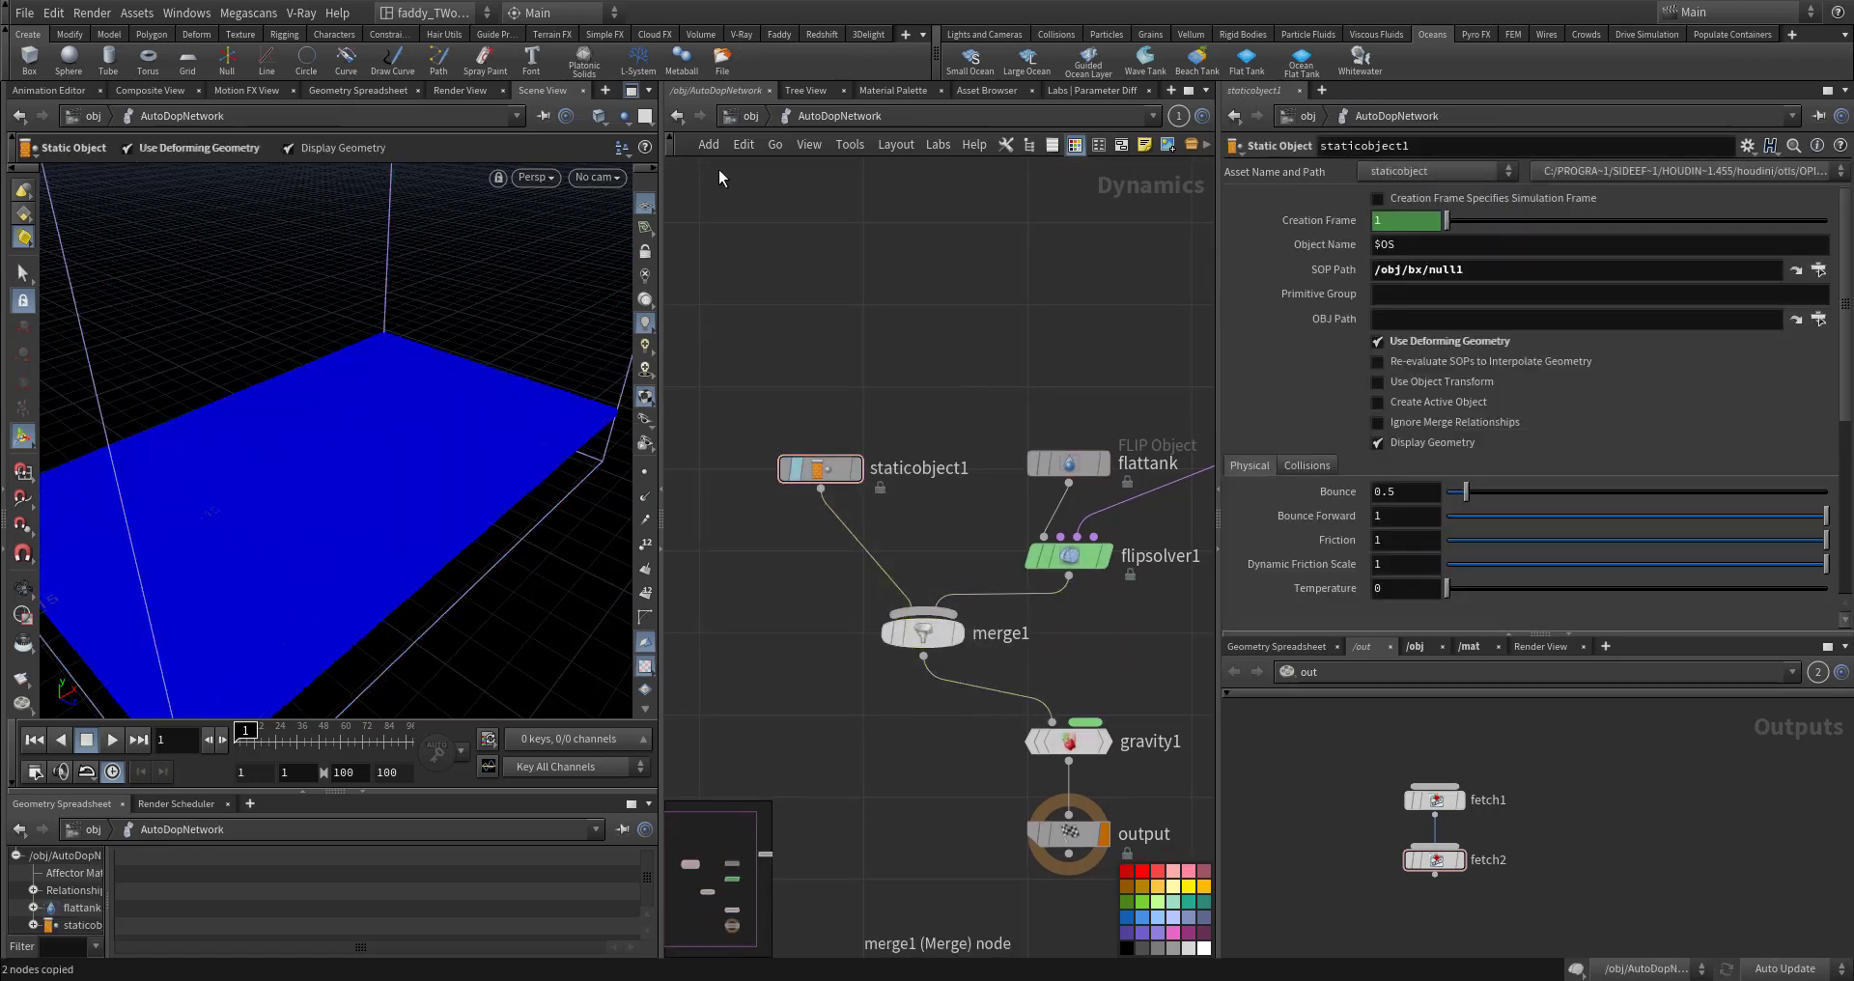
Step: Arrange the whitewater nodes at object level, with whitewater_source above whitewater_sim and whitewater_import below it
key("u")
left_click_drag(954, 378, 1004, 734)
middle_click_drag(1010, 542, 993, 608)
left_click(989, 790)
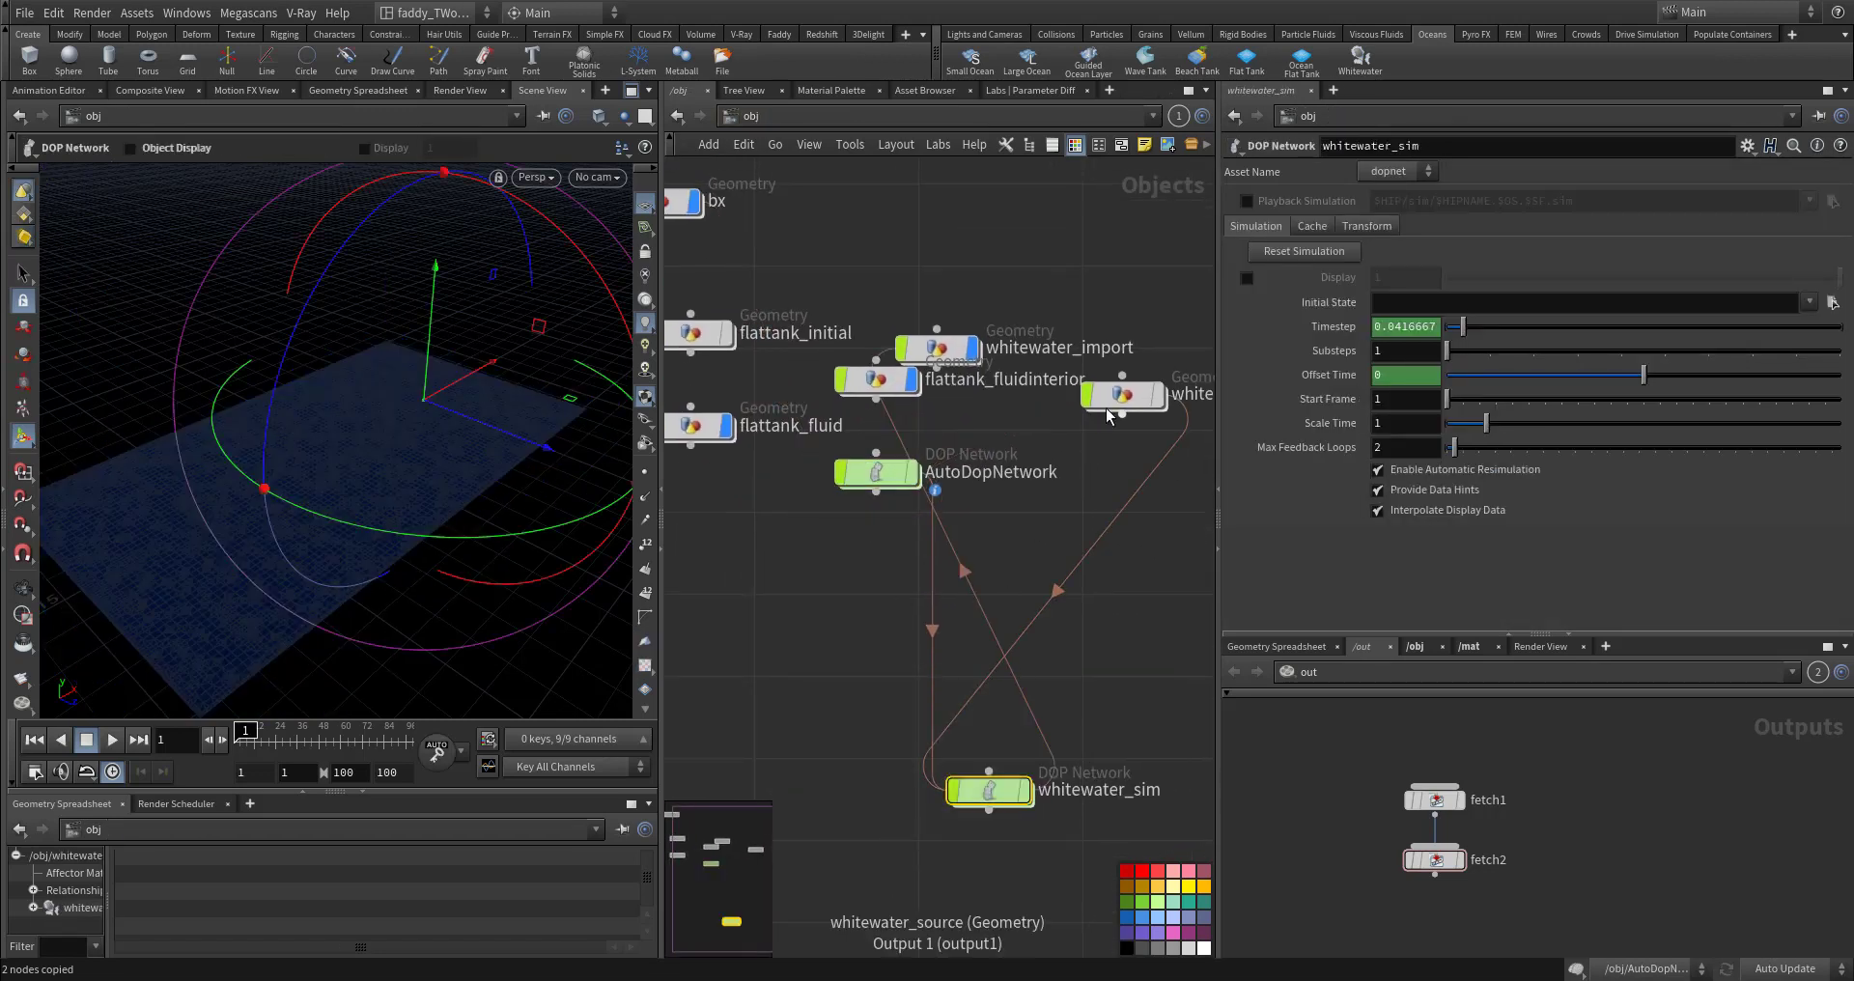
left_click_drag(1122, 397, 855, 719)
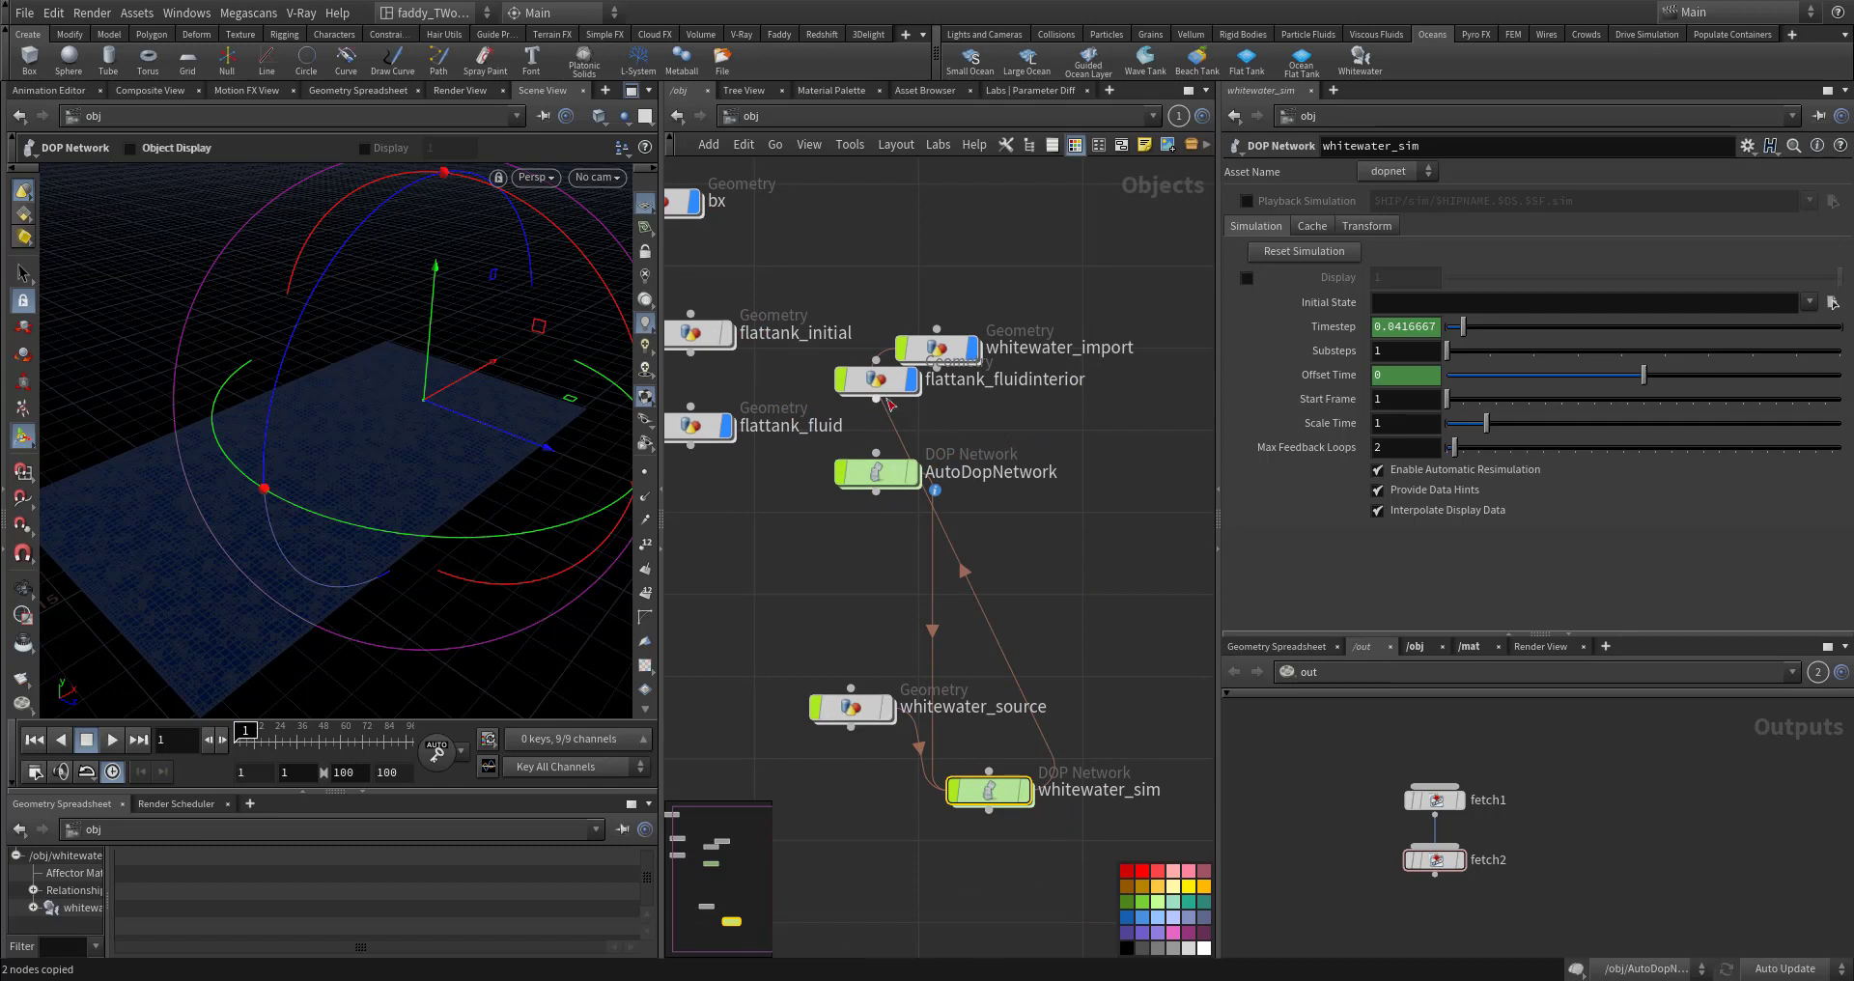
left_click_drag(876, 378, 1088, 885)
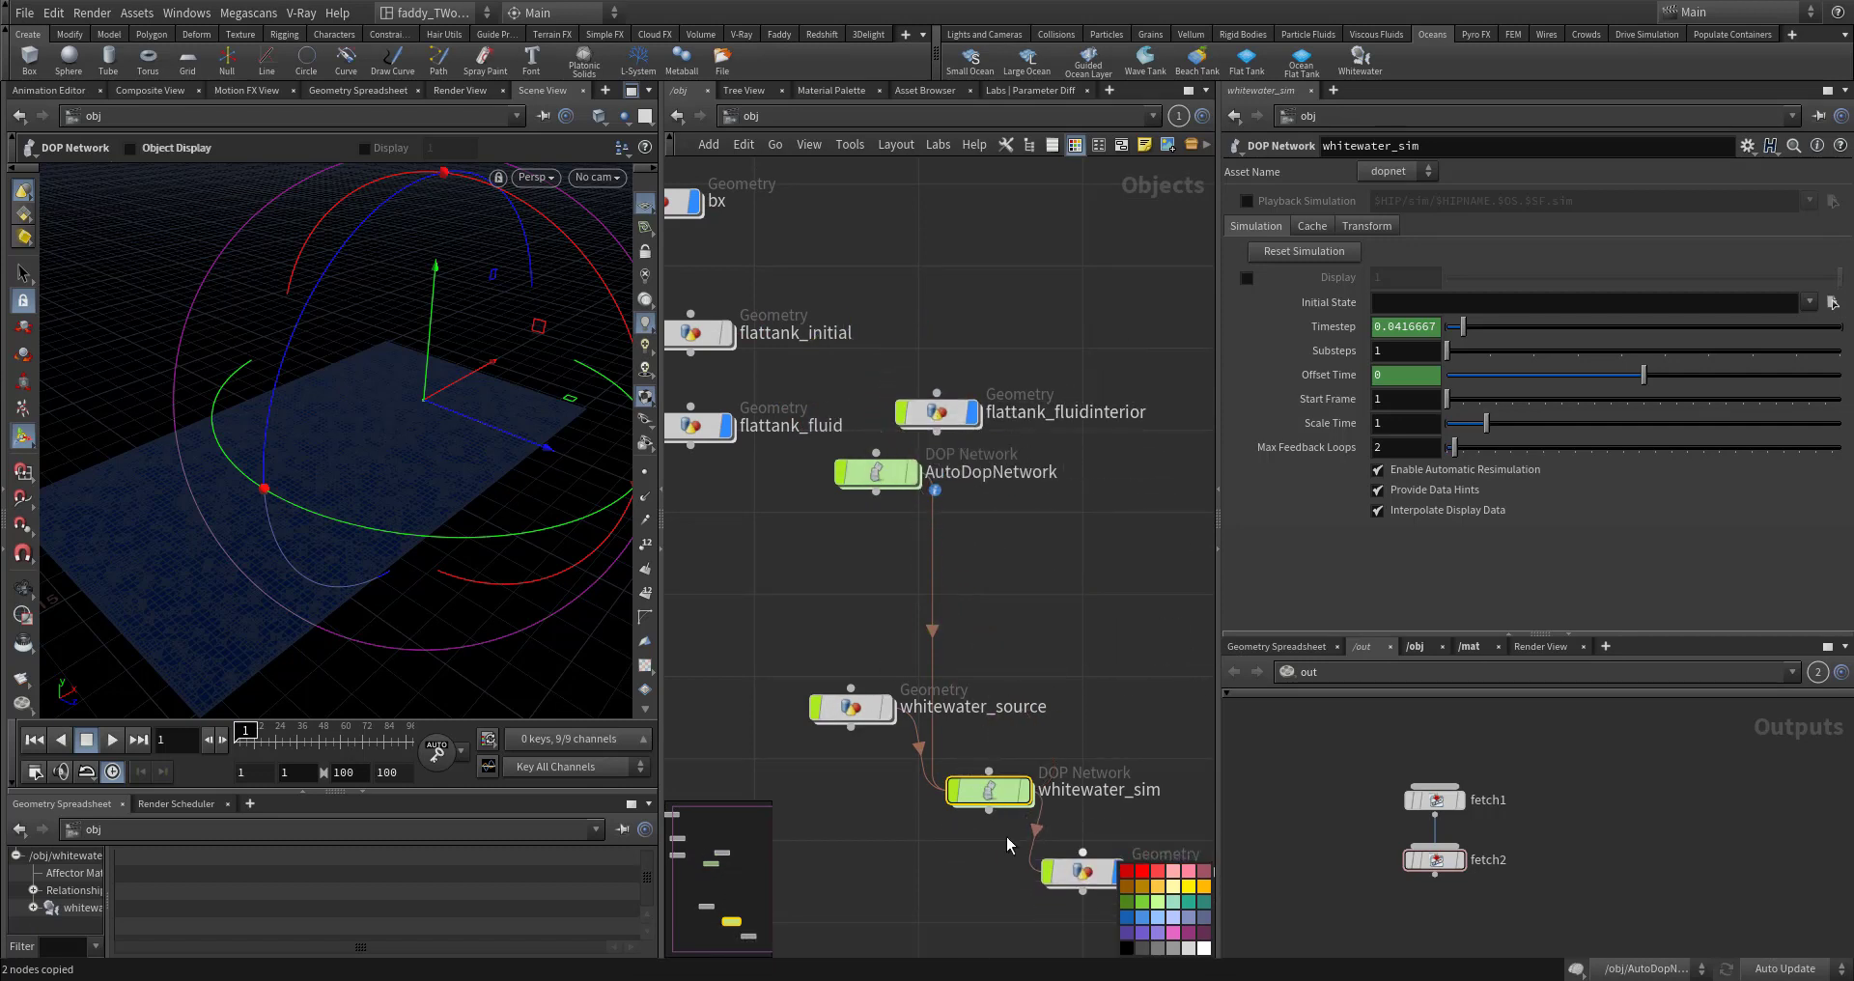
middle_click_drag(892, 789, 915, 728)
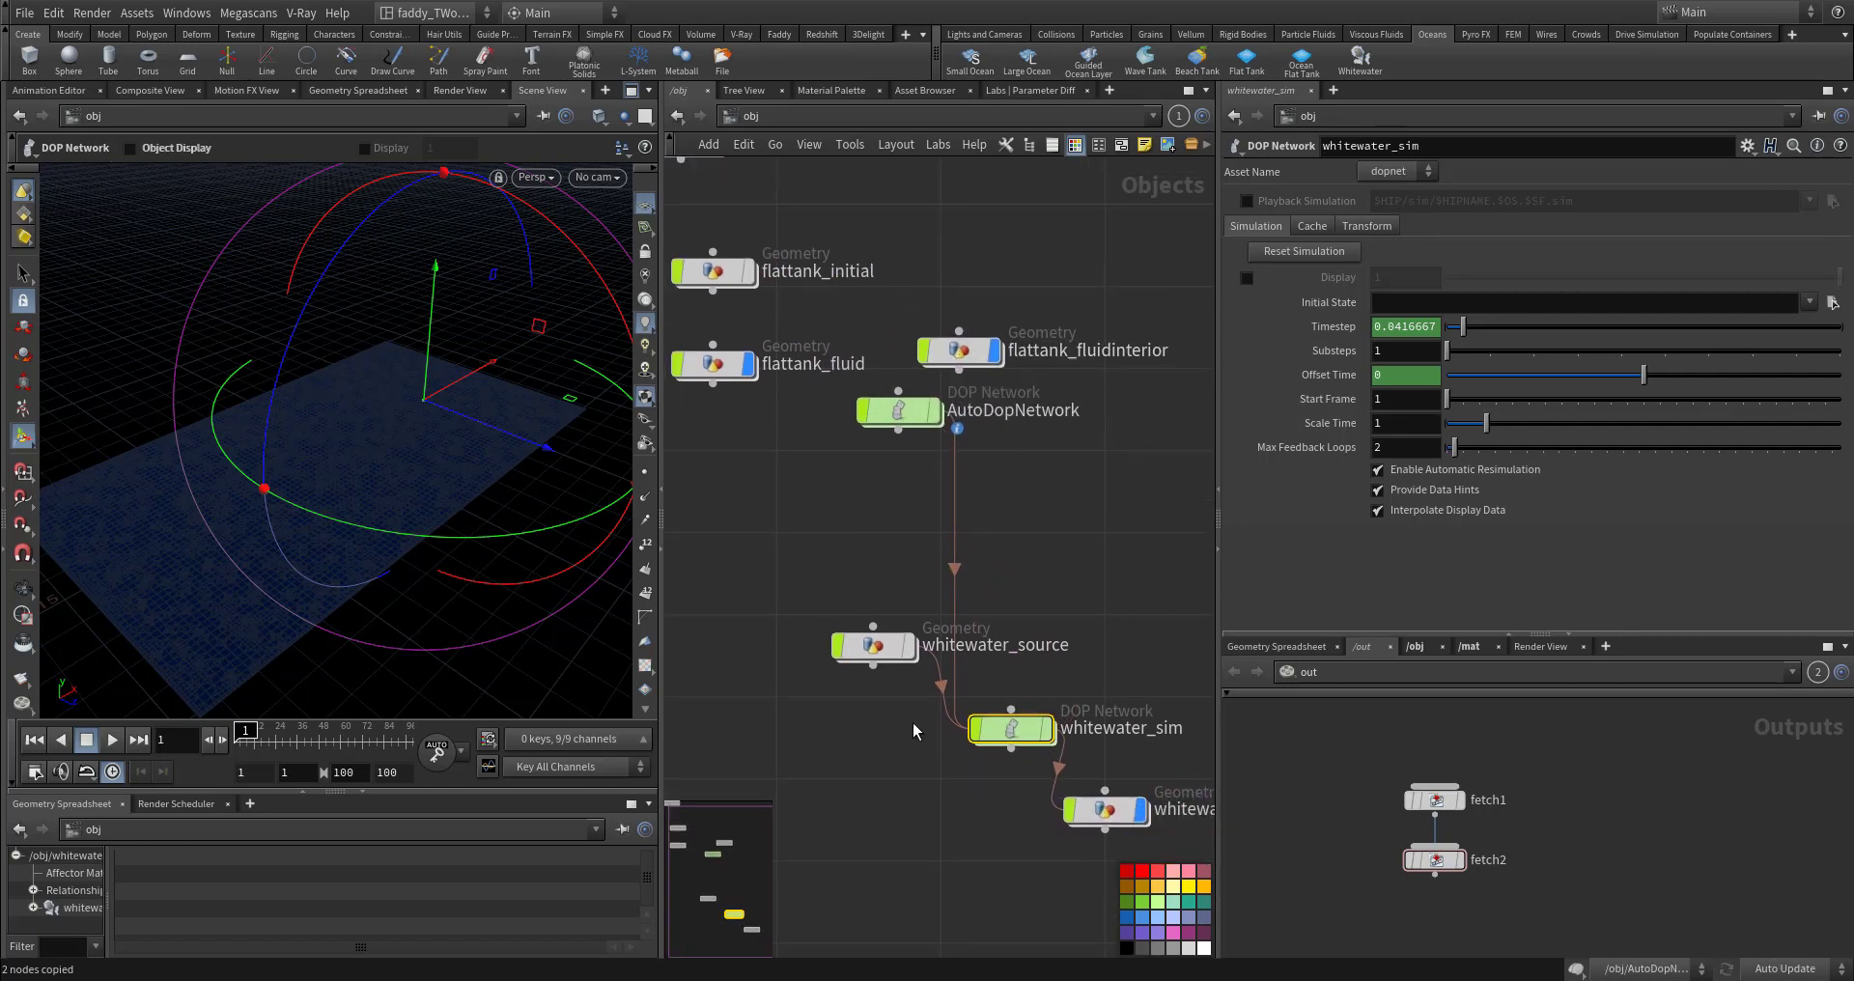
Step: Insert a Null after compressed_cache in flattank_fluid and reference it as Object 1 of merge_flattank in whitewater_source
double_click(875, 664)
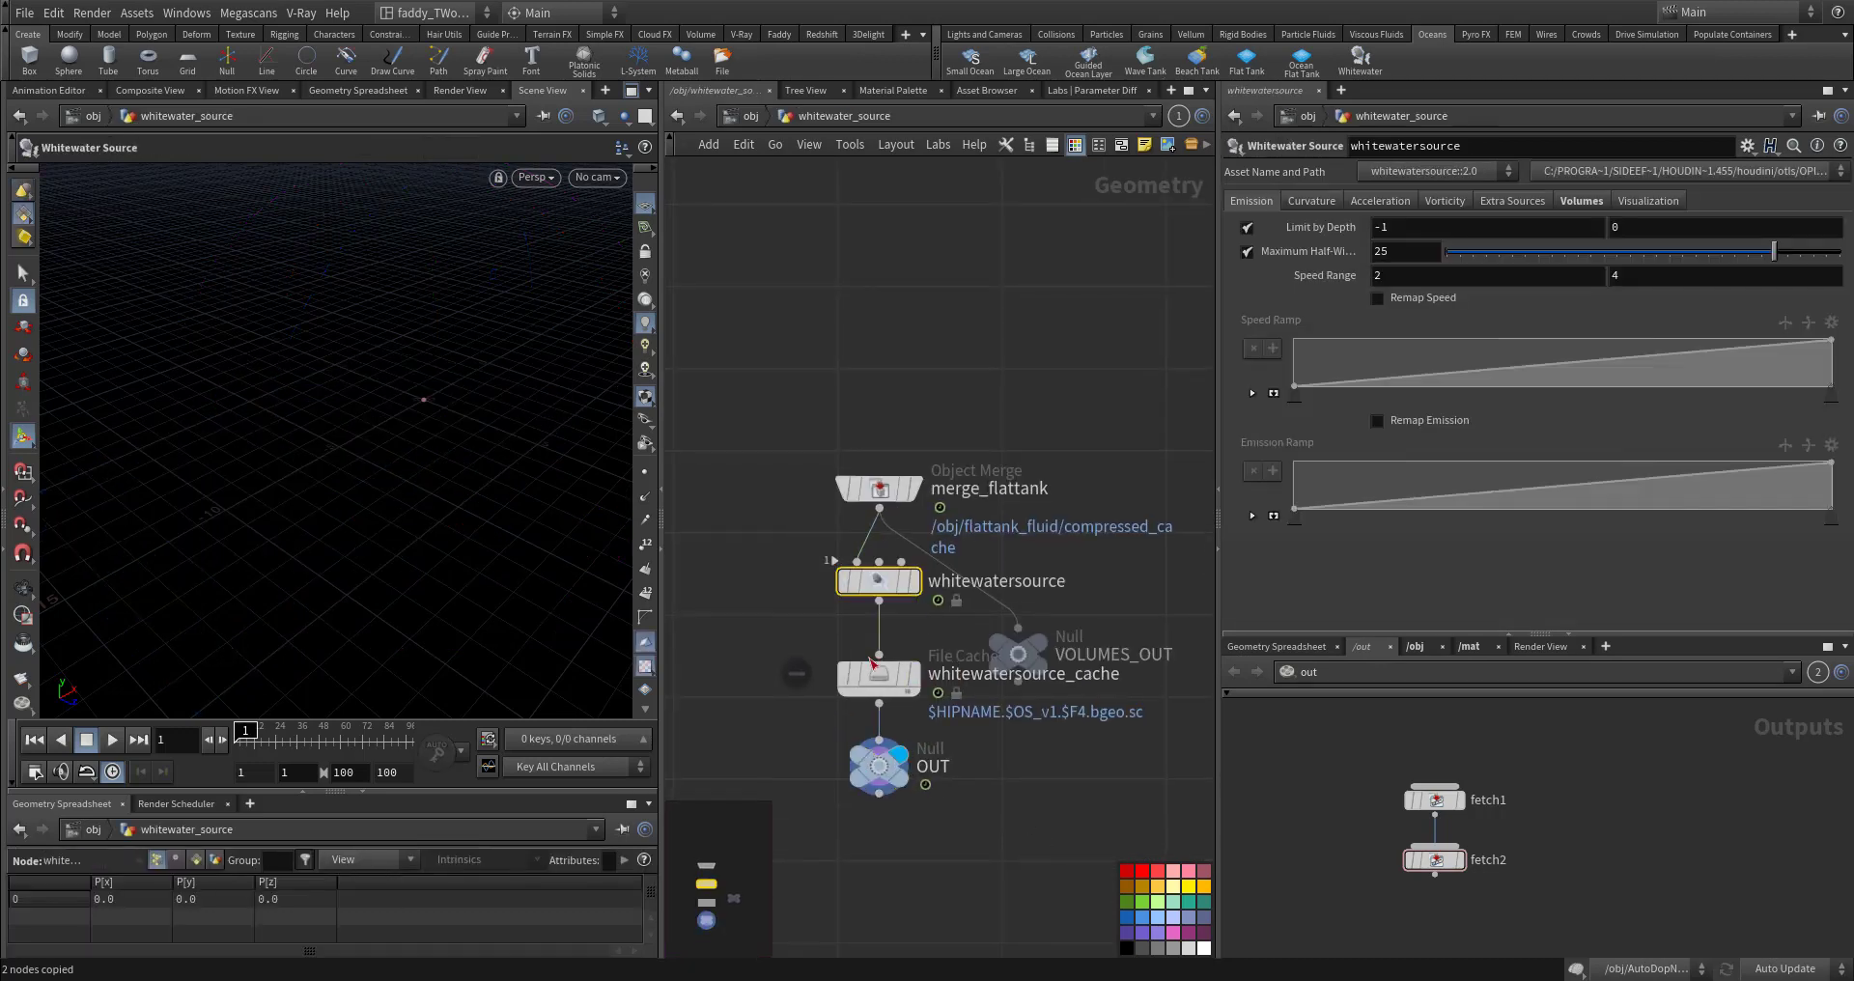
left_click(858, 483)
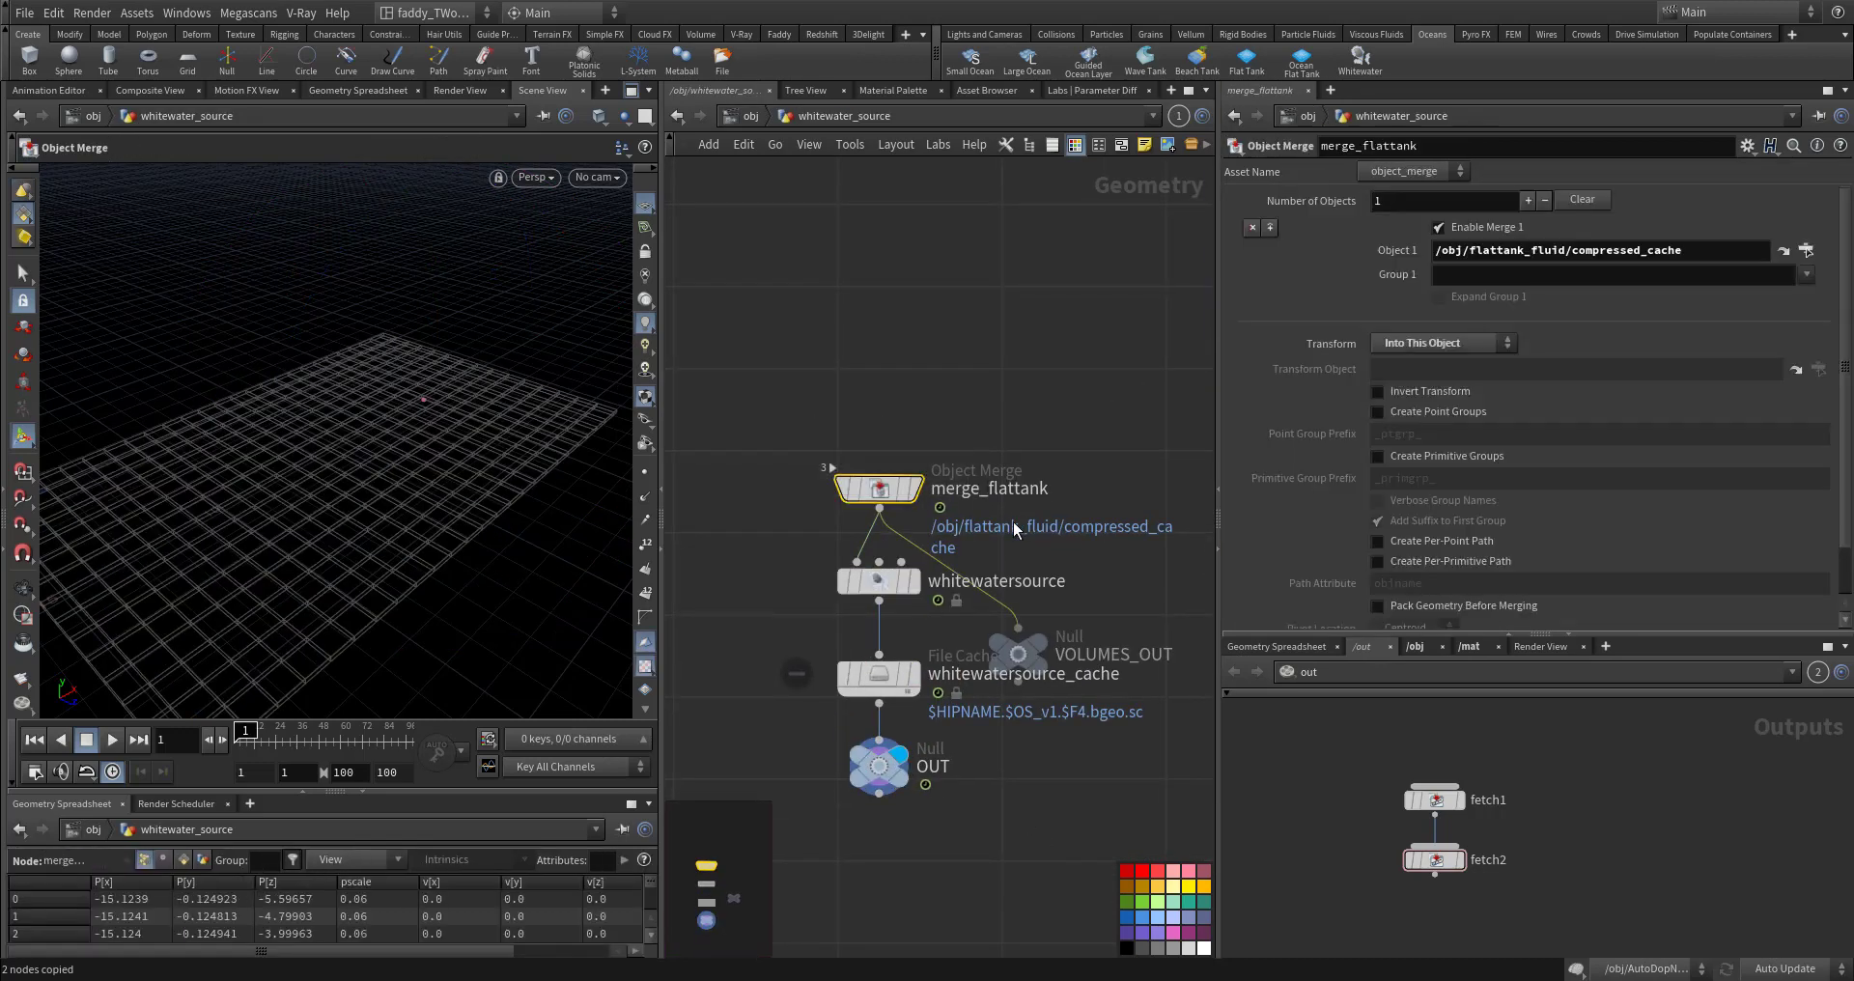
left_click(1414, 648)
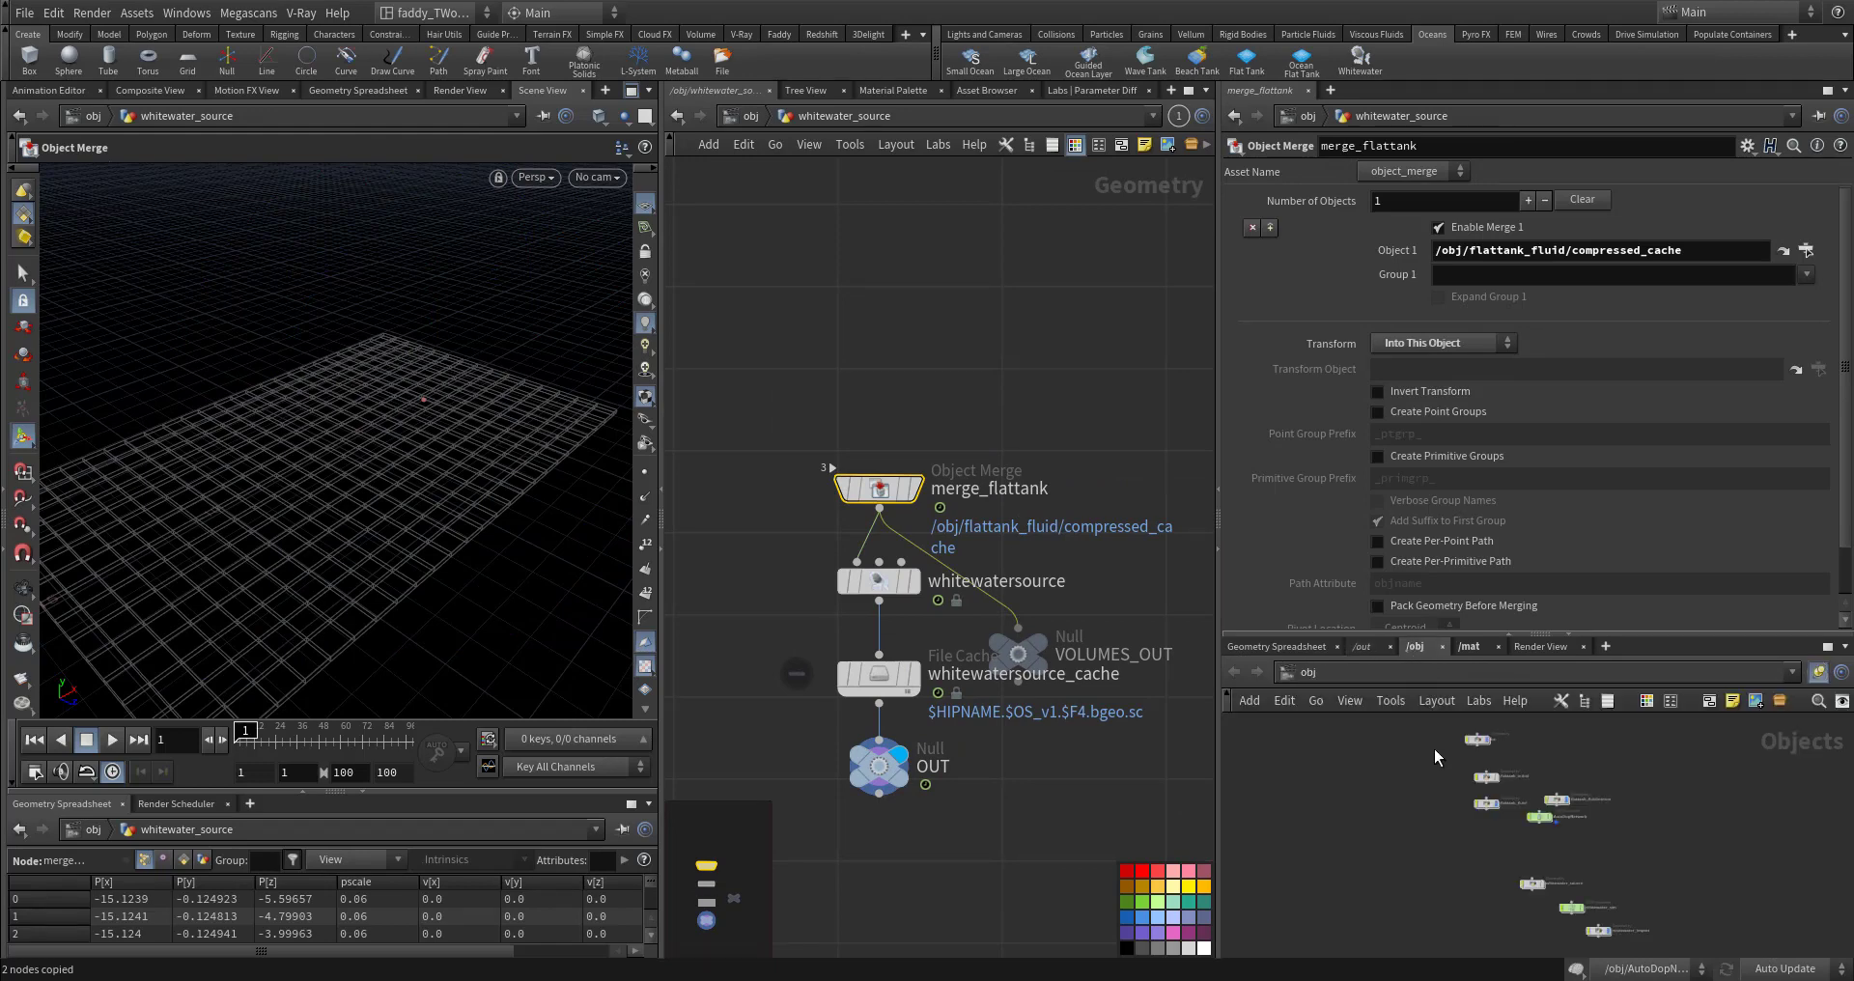
double_click(1353, 831)
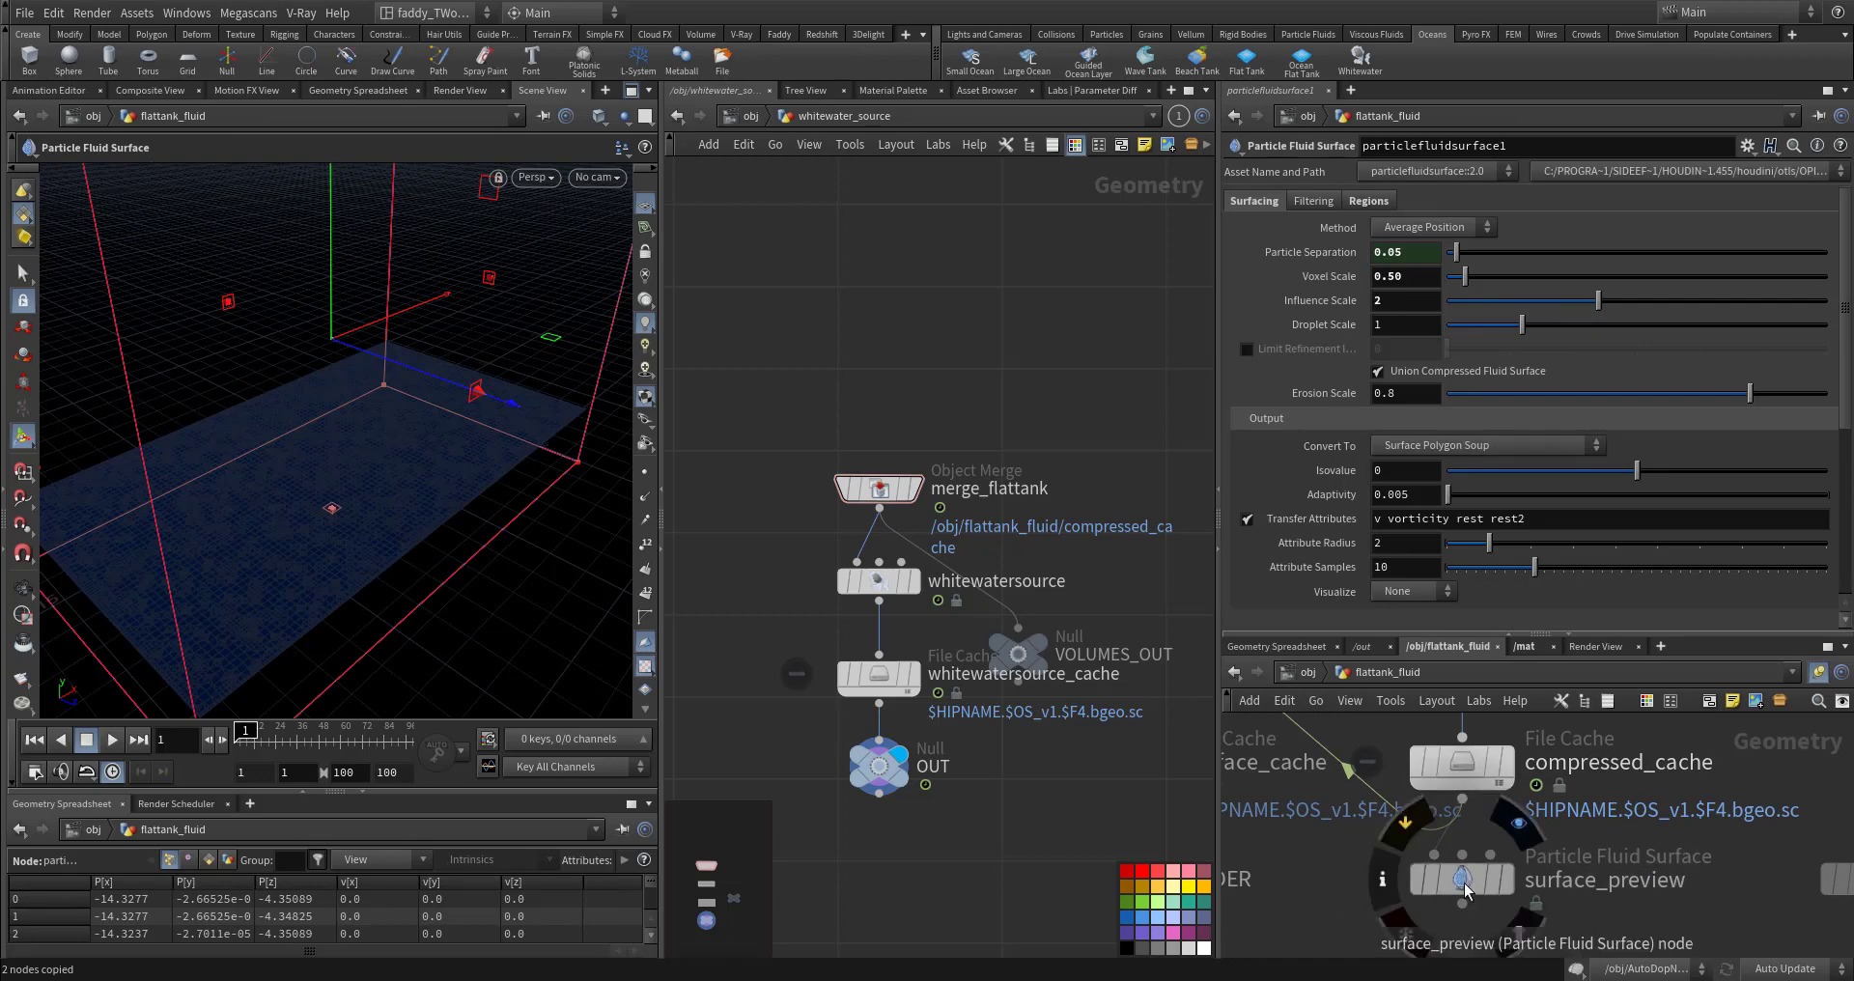
left_click_drag(1464, 884, 1475, 939)
left_click(1531, 859)
key("Tab")
key("Return")
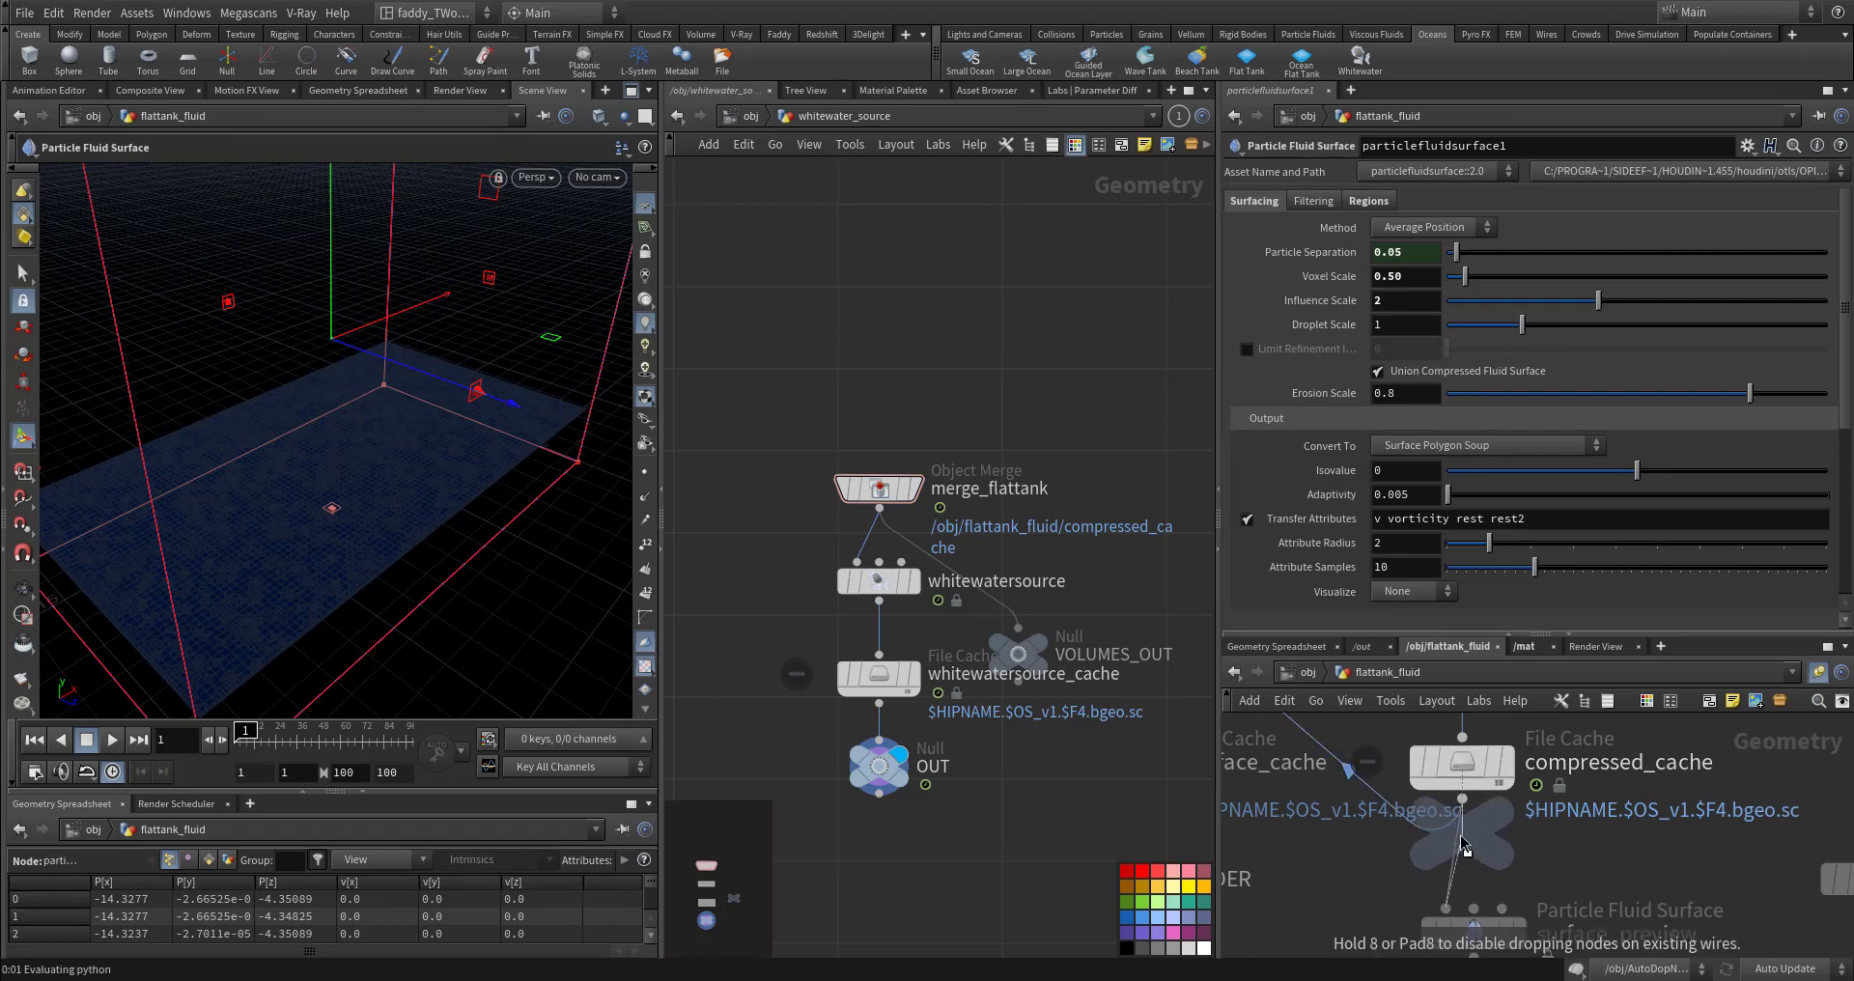
left_click(1461, 886)
left_click_drag(1462, 800, 1430, 874)
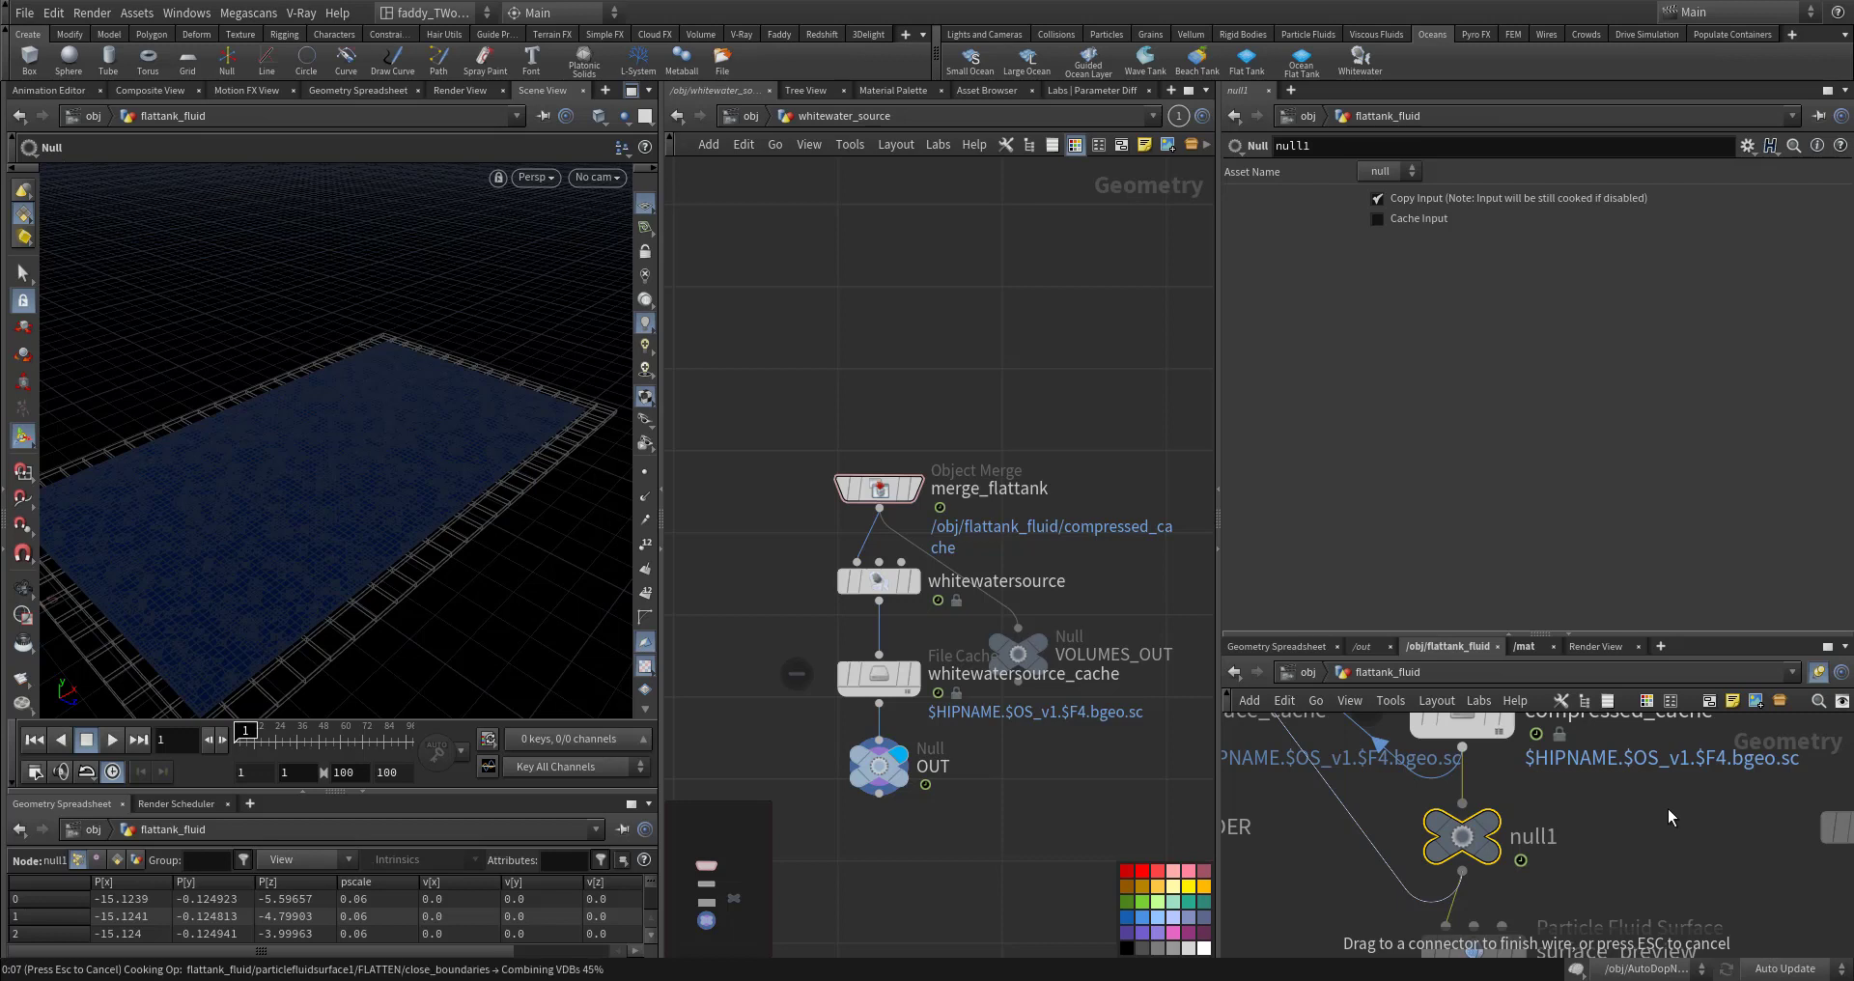
middle_click_drag(1645, 821, 1581, 869)
left_click_drag(1464, 896, 1526, 253)
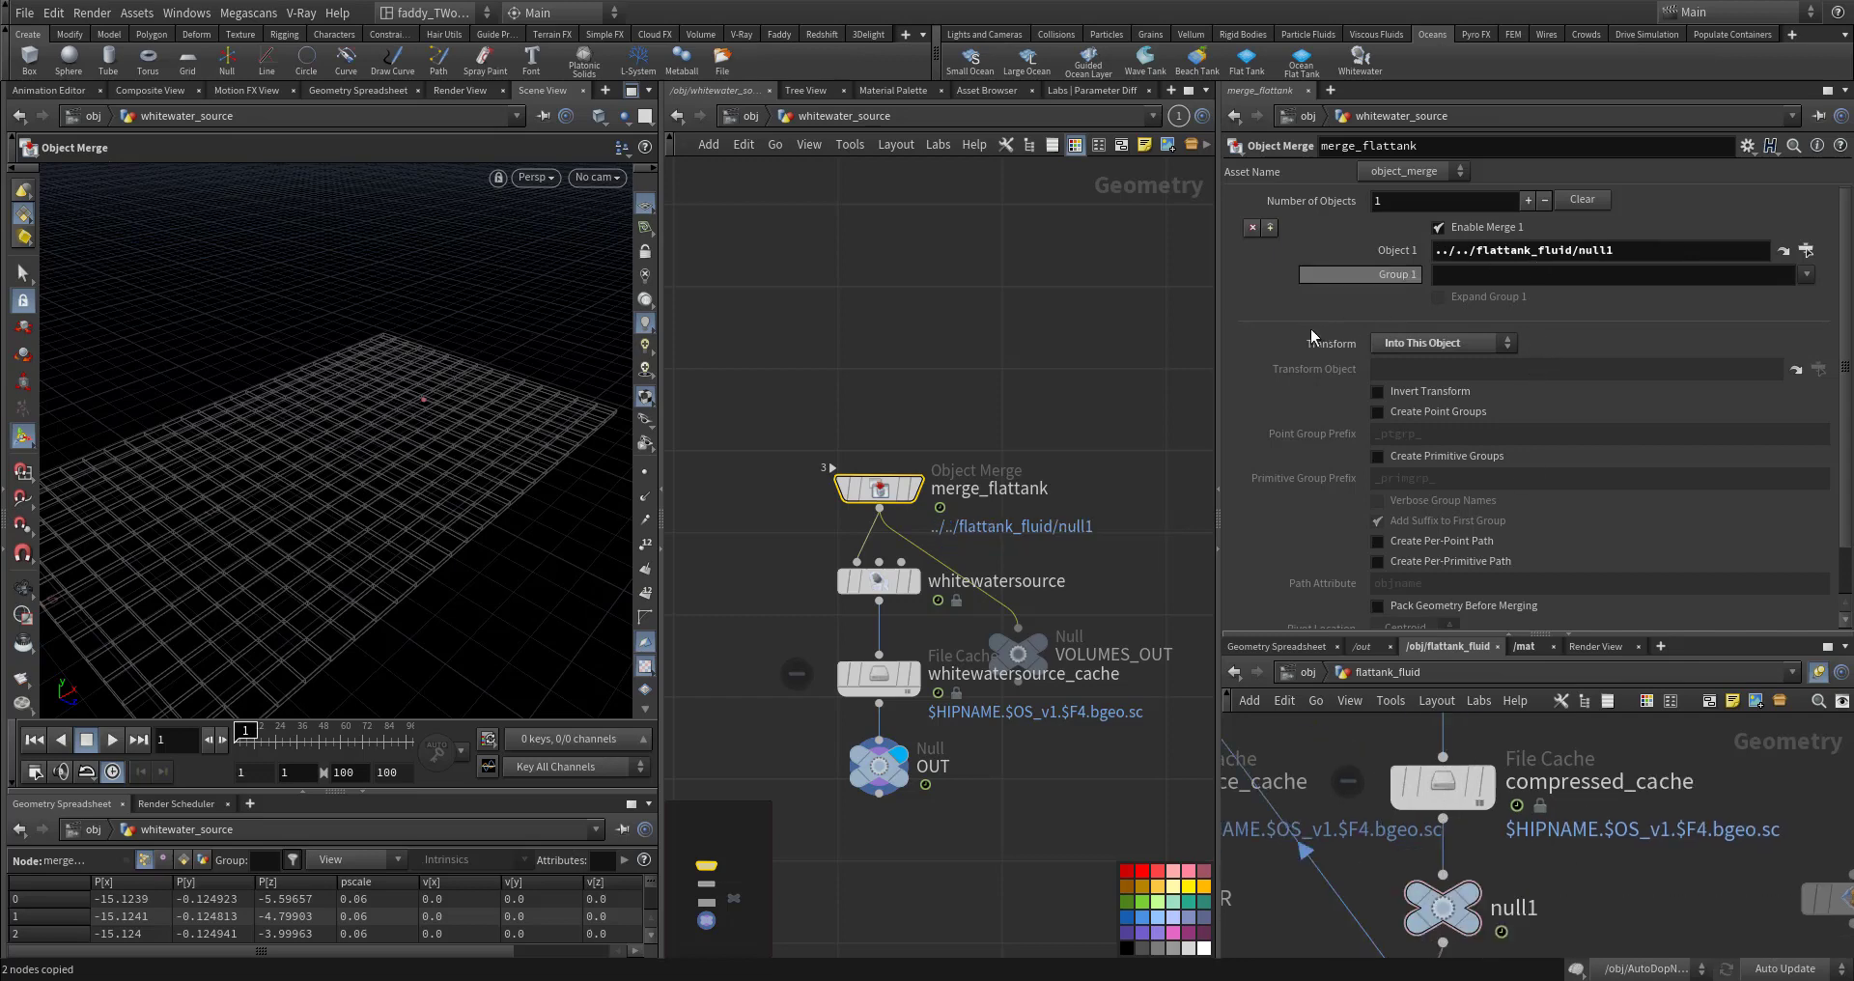
Step: Set the minimum Acceleration Range of whitewatersource to 20 and check its vorticity, extra source and volume settings
middle_click_drag(895, 514, 947, 372)
left_click(931, 437)
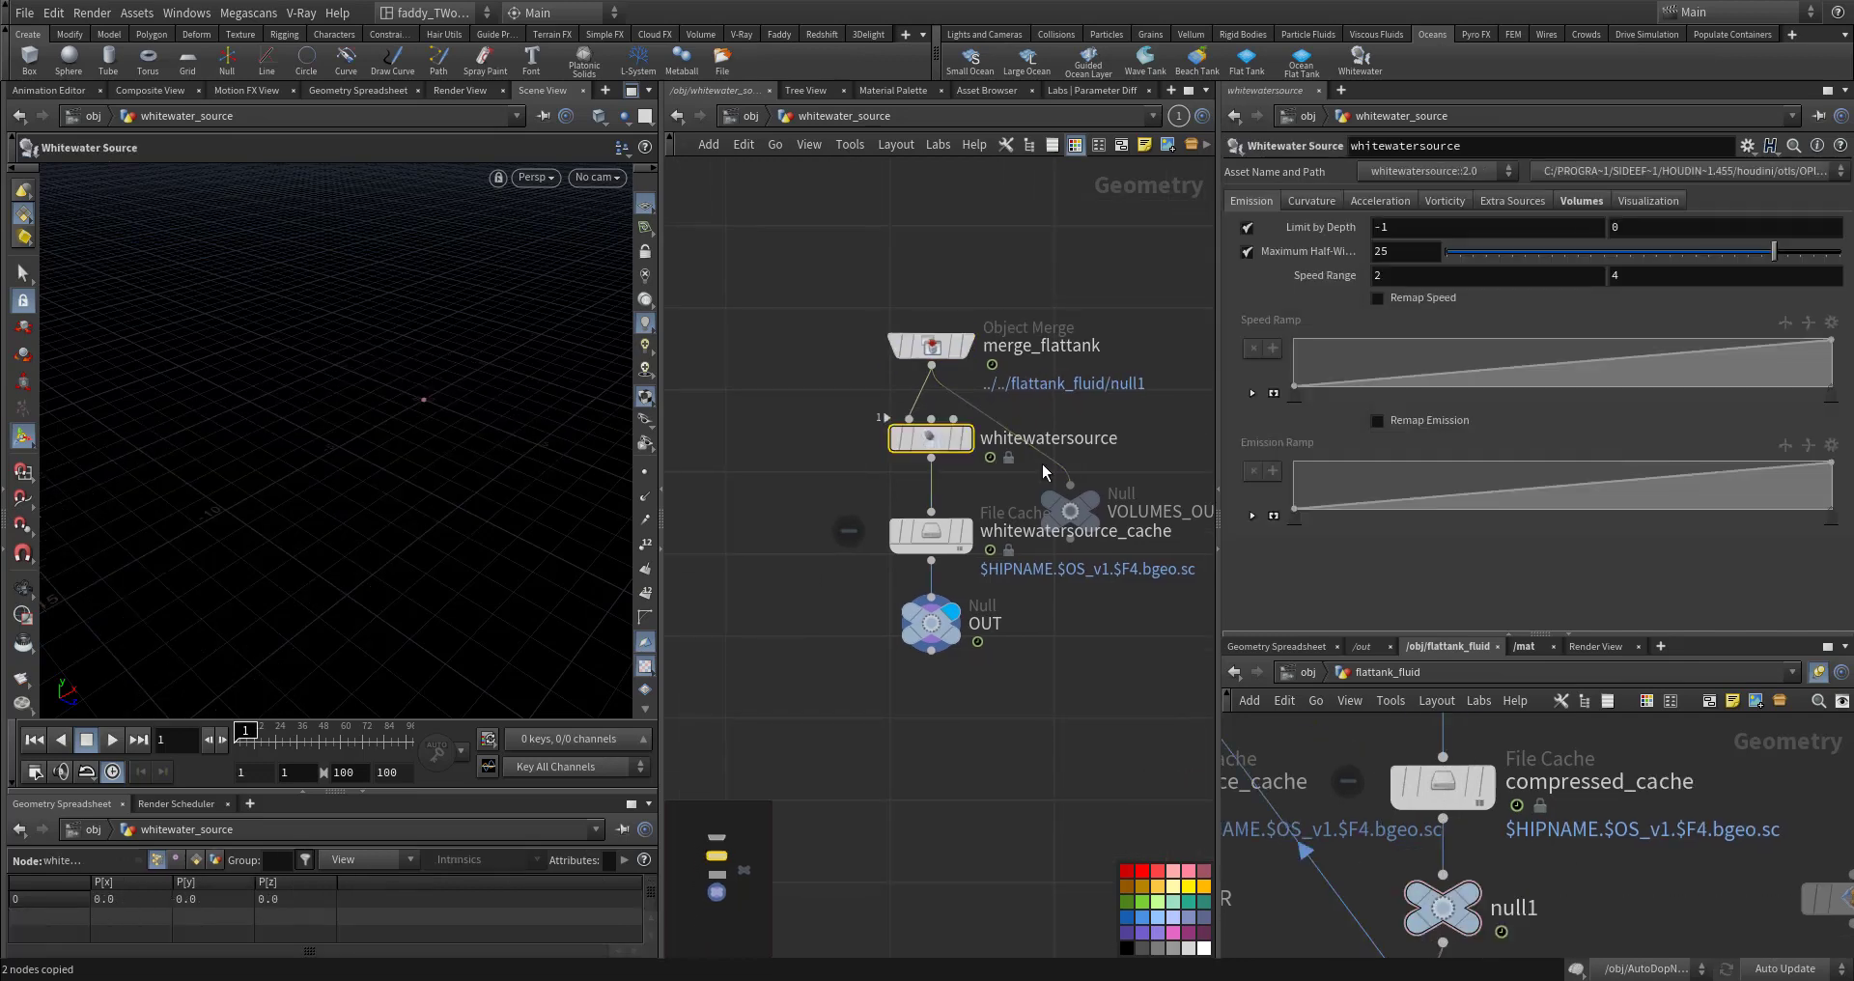
left_click(1313, 201)
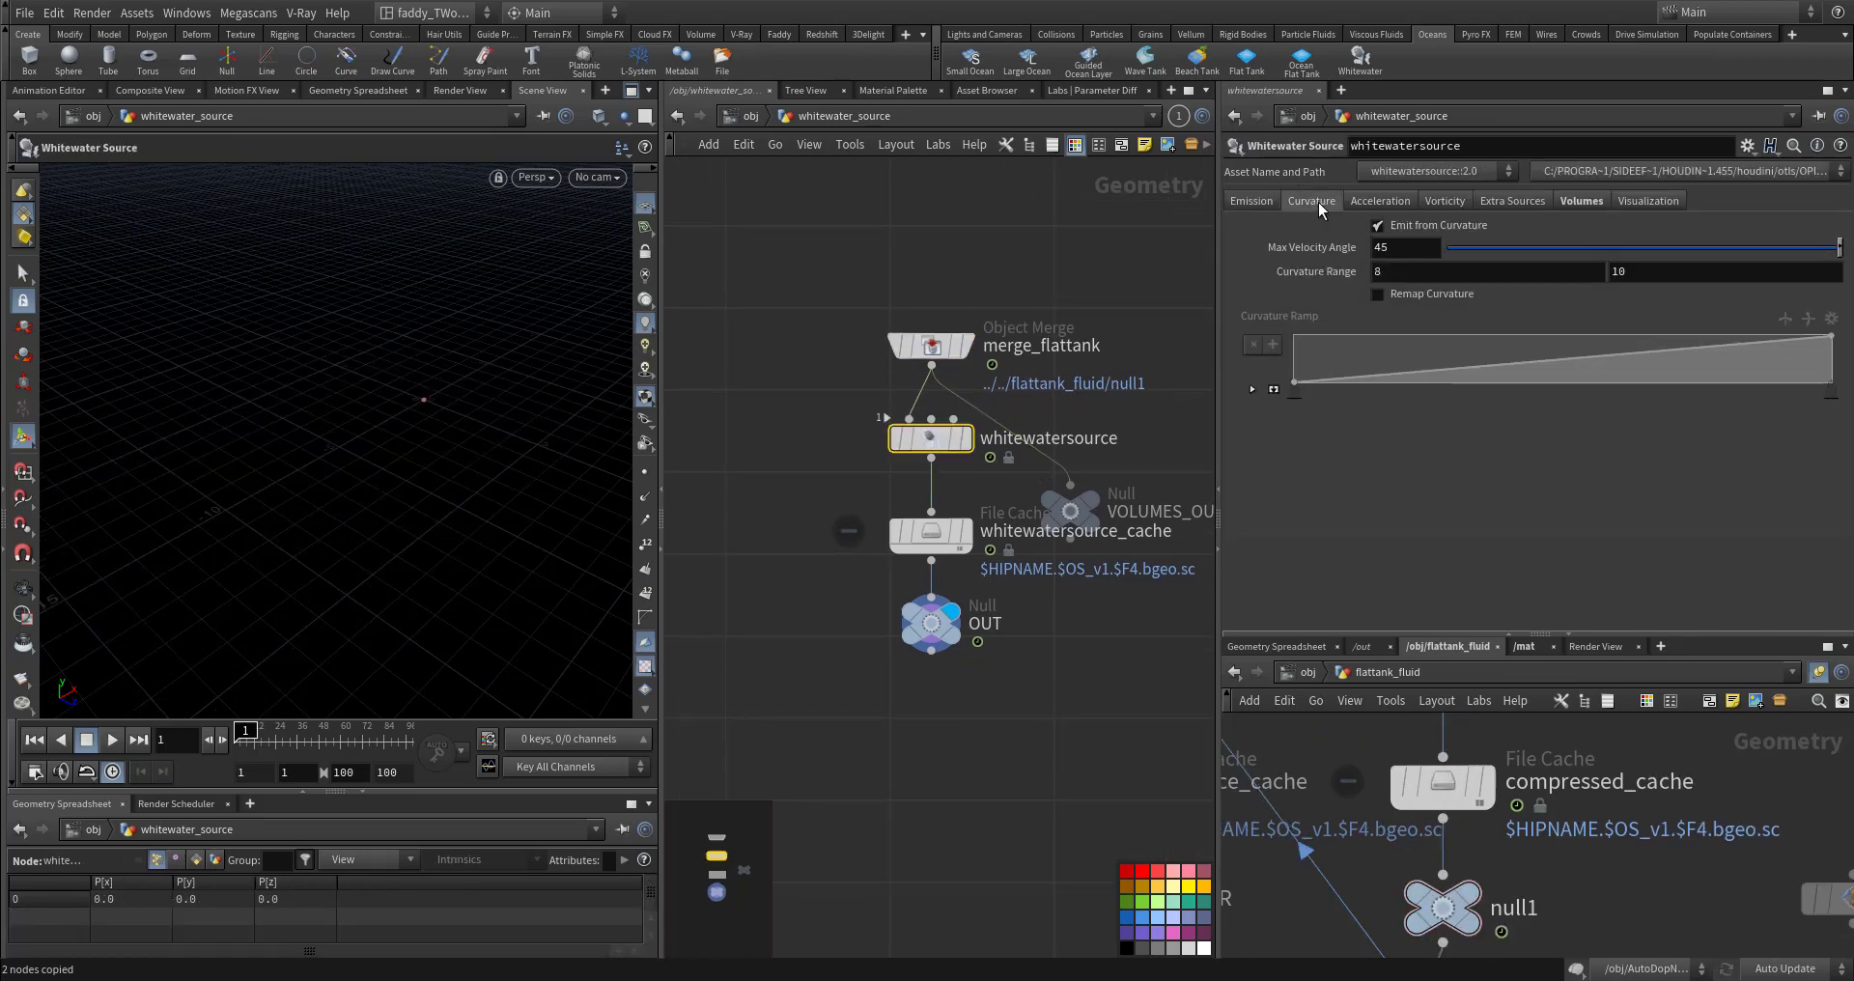
left_click(1380, 201)
left_click(1379, 251)
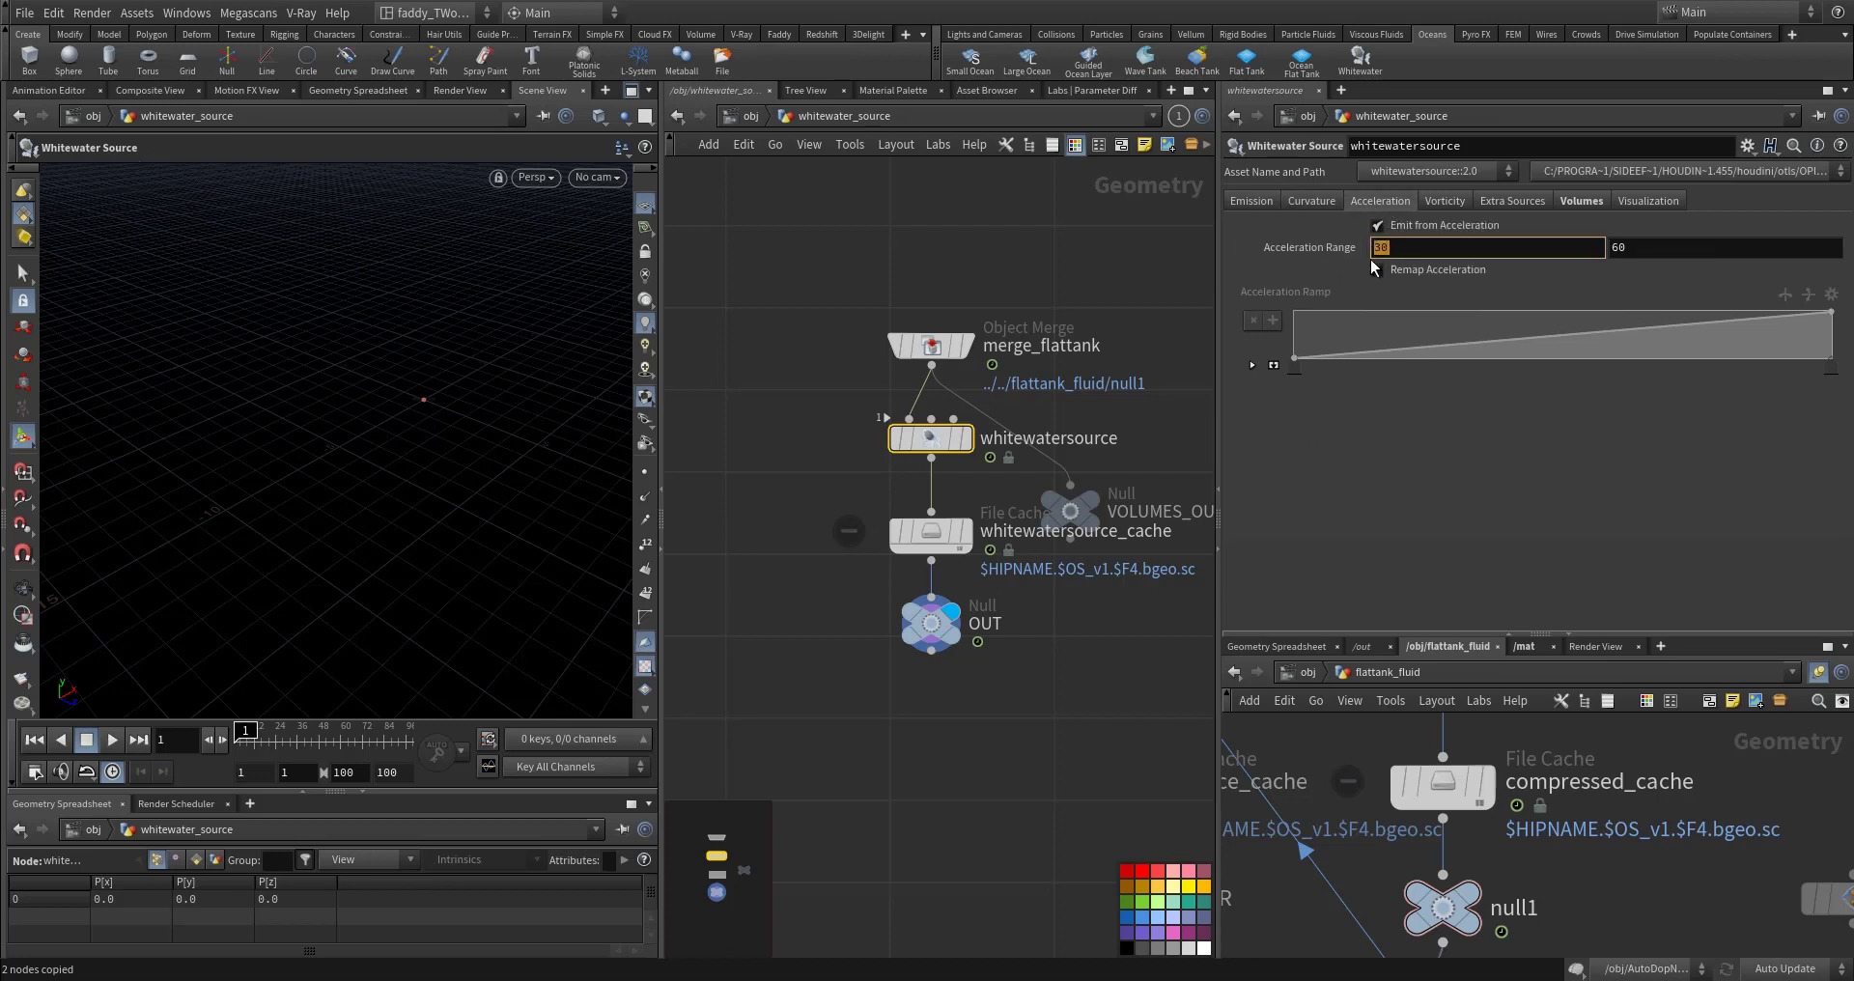
key("Tab")
left_click(1403, 252)
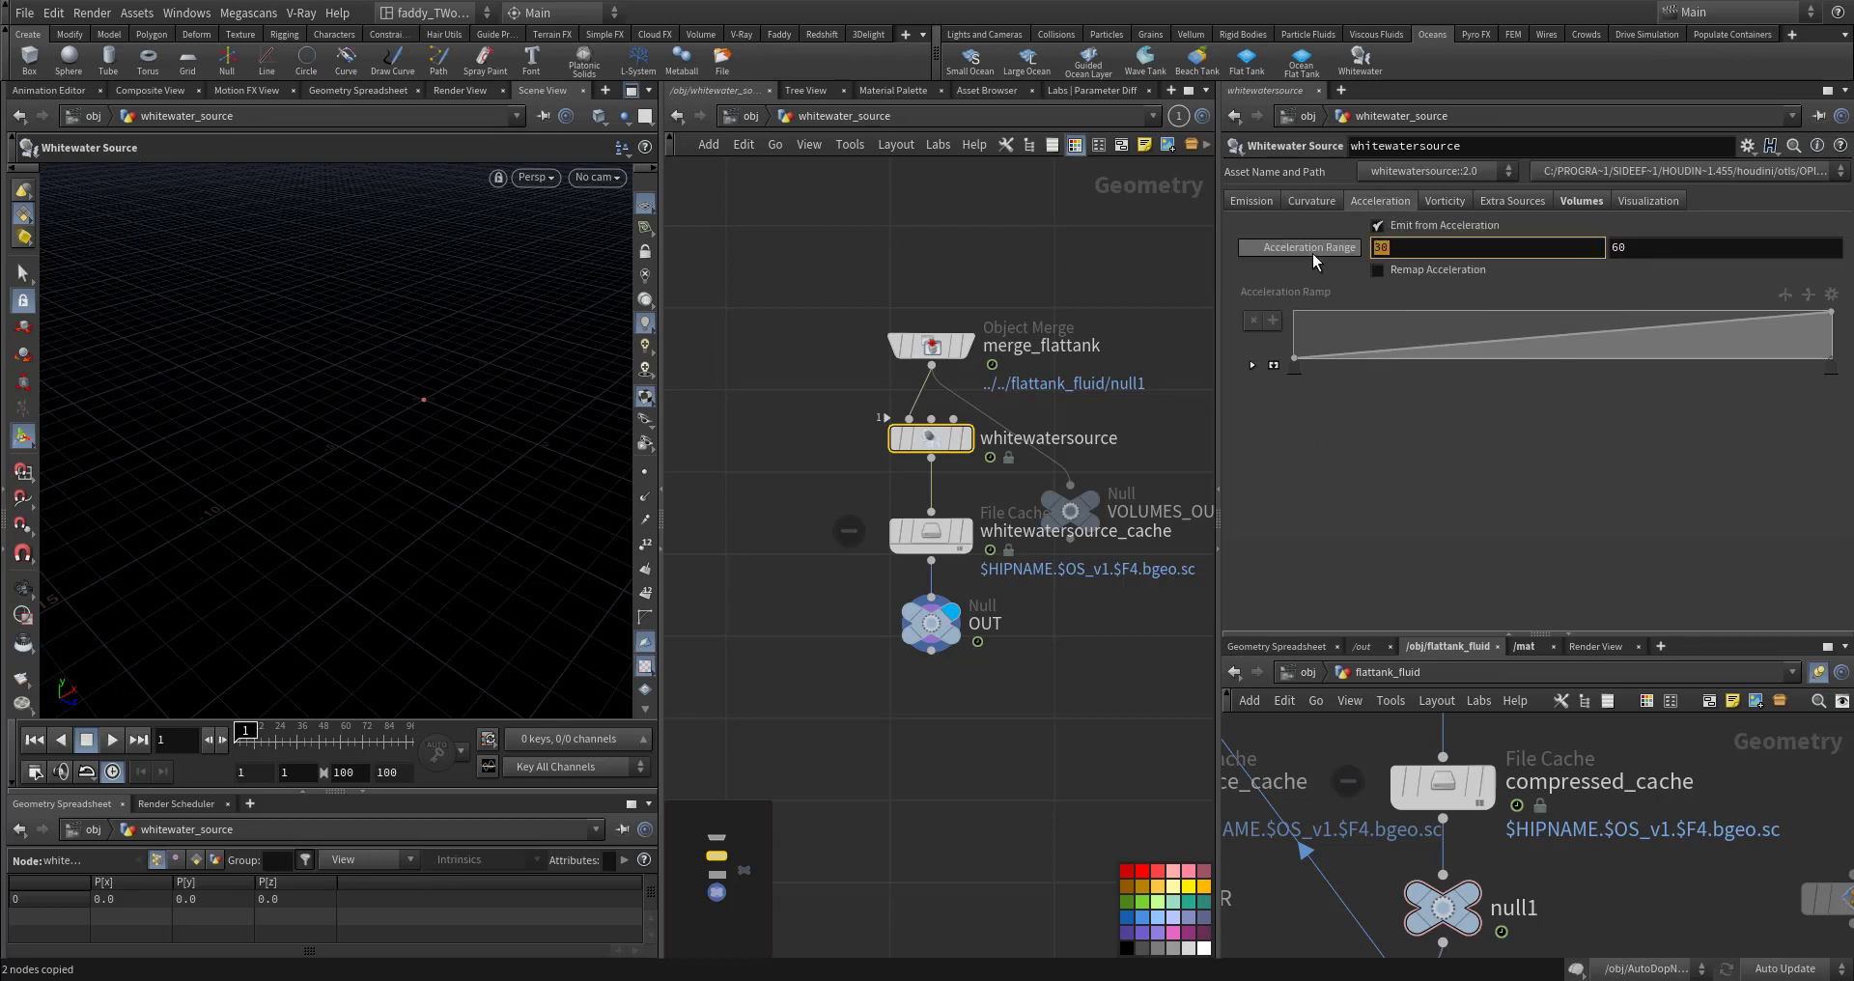
key("Return")
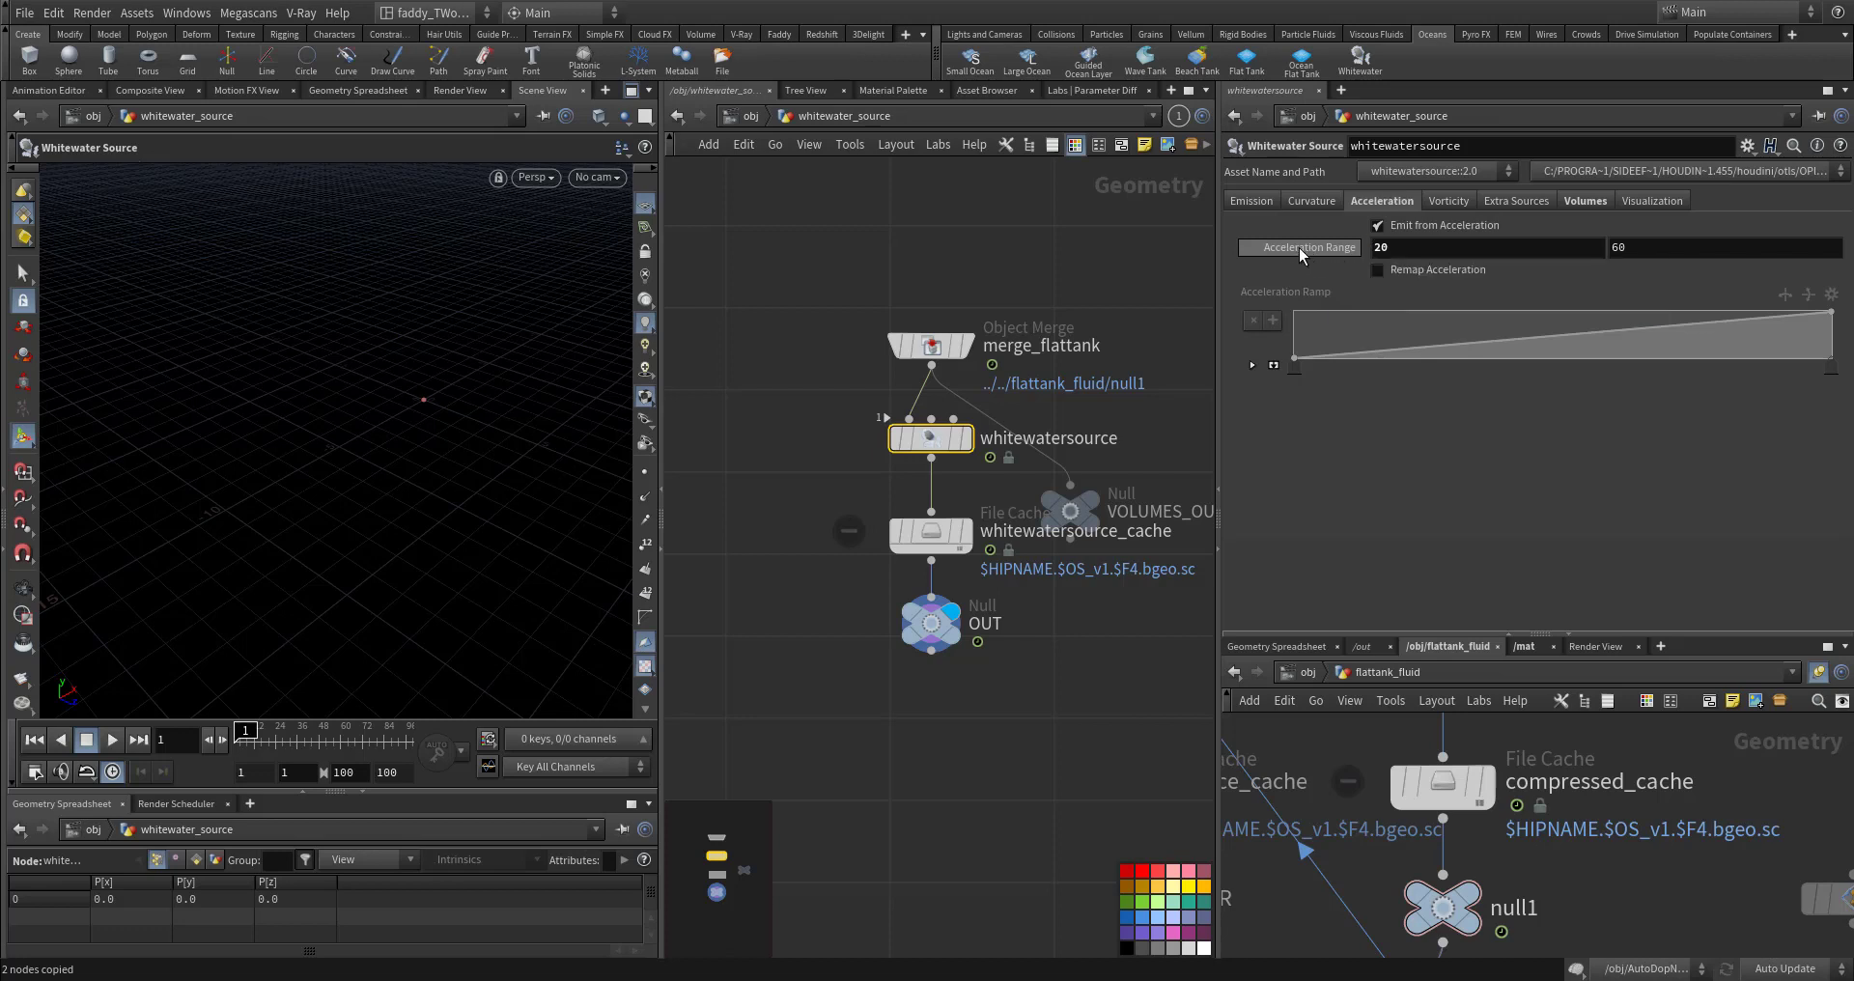
left_click(1439, 201)
left_click(1510, 198)
left_click(1579, 200)
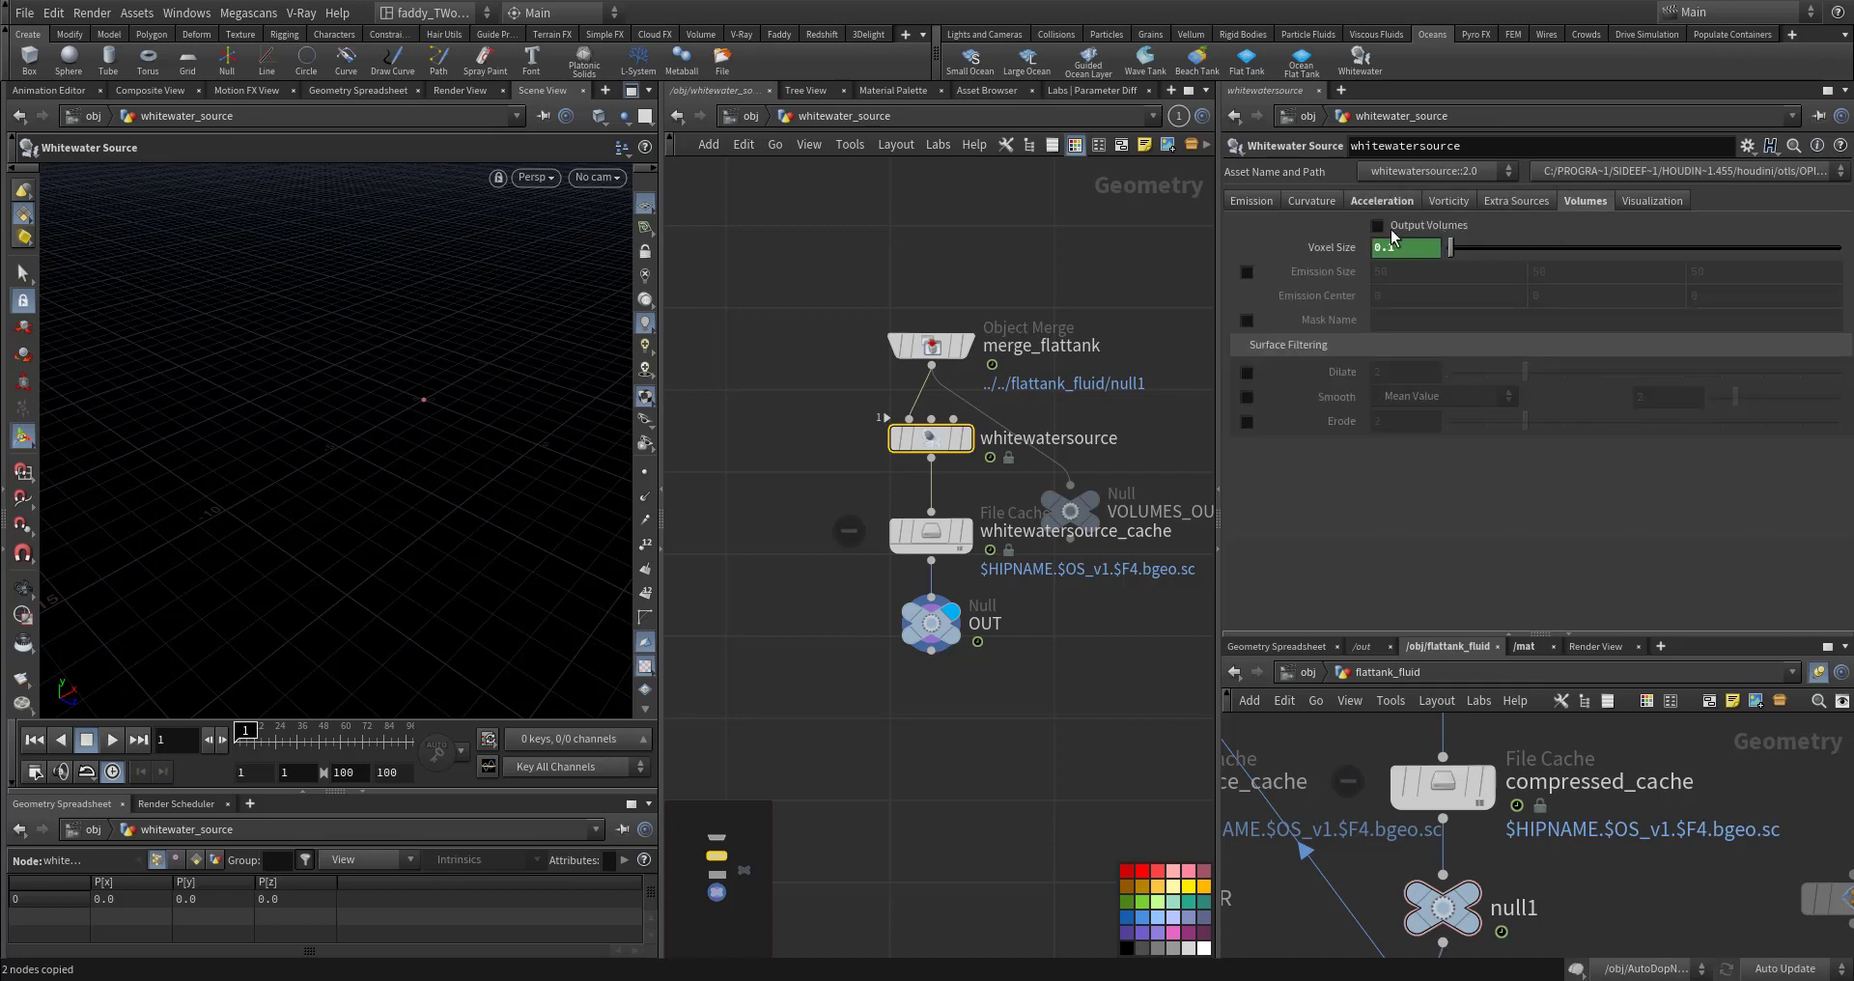
Step: Paste the copied staticobject1 and merge nodes into whitewater_sim, beside the whitewater solver chain
left_click(755, 117)
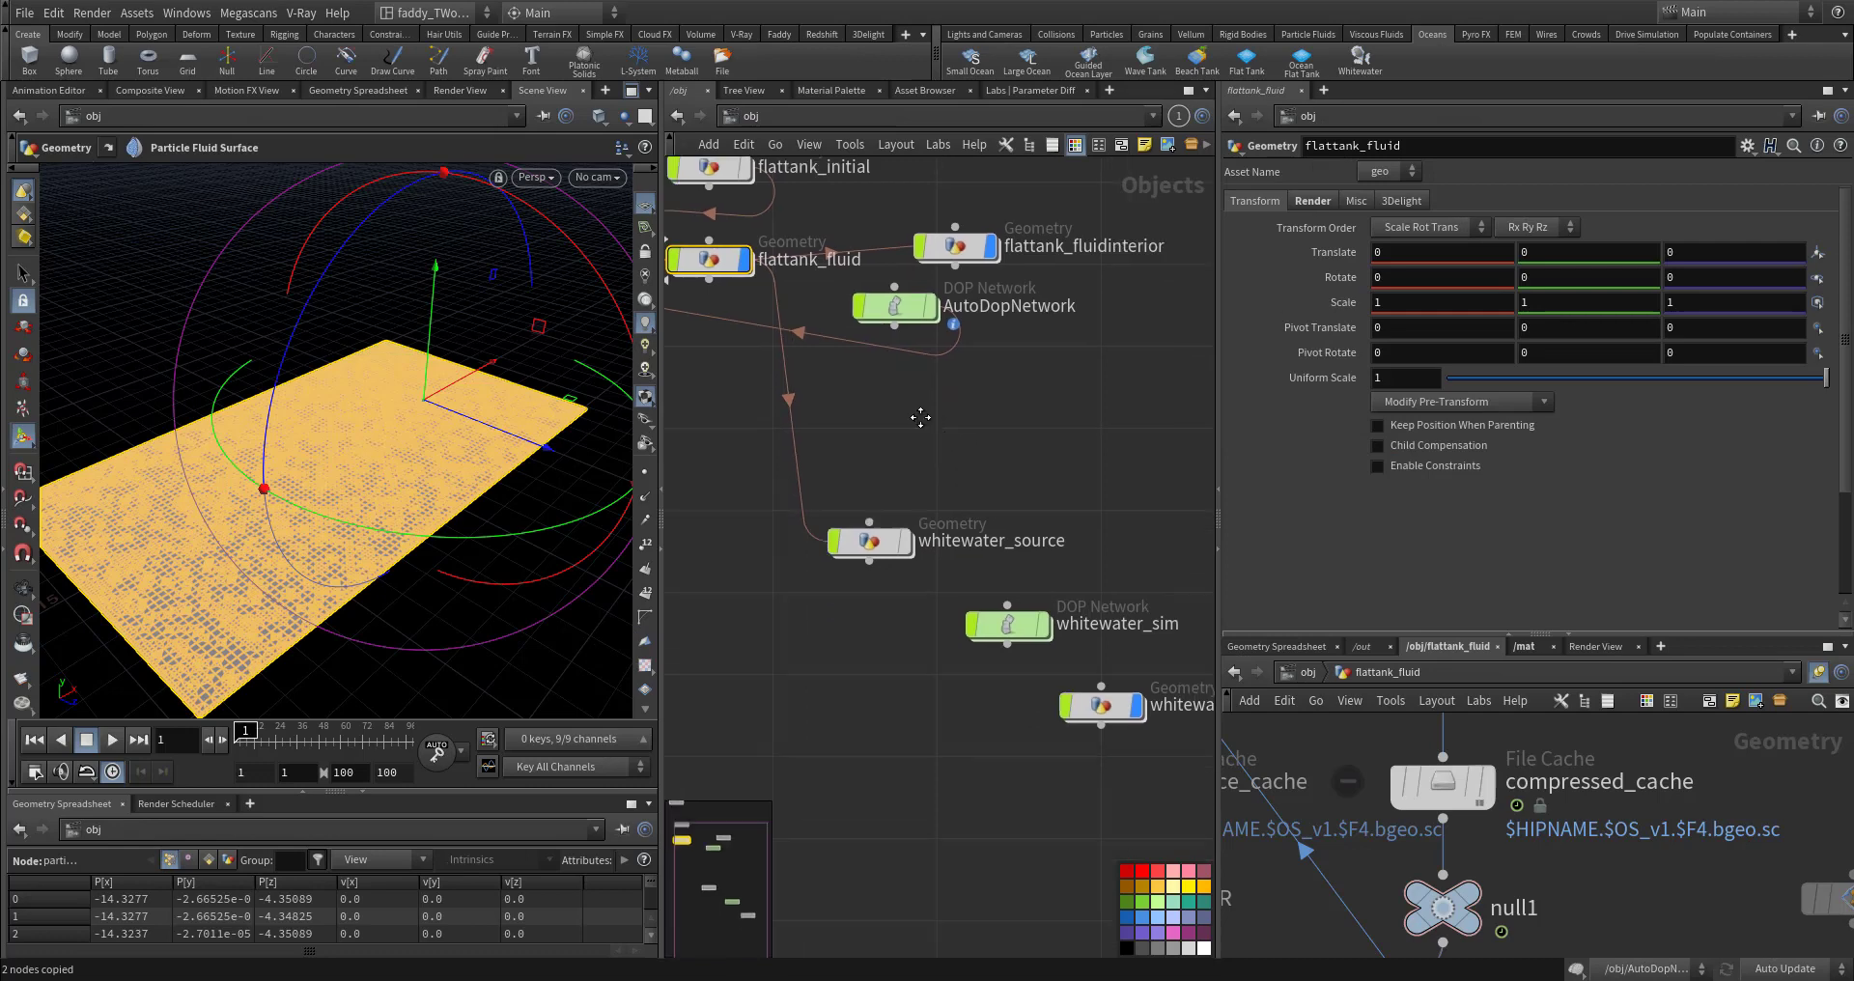
double_click(960, 545)
key("ctrl+v")
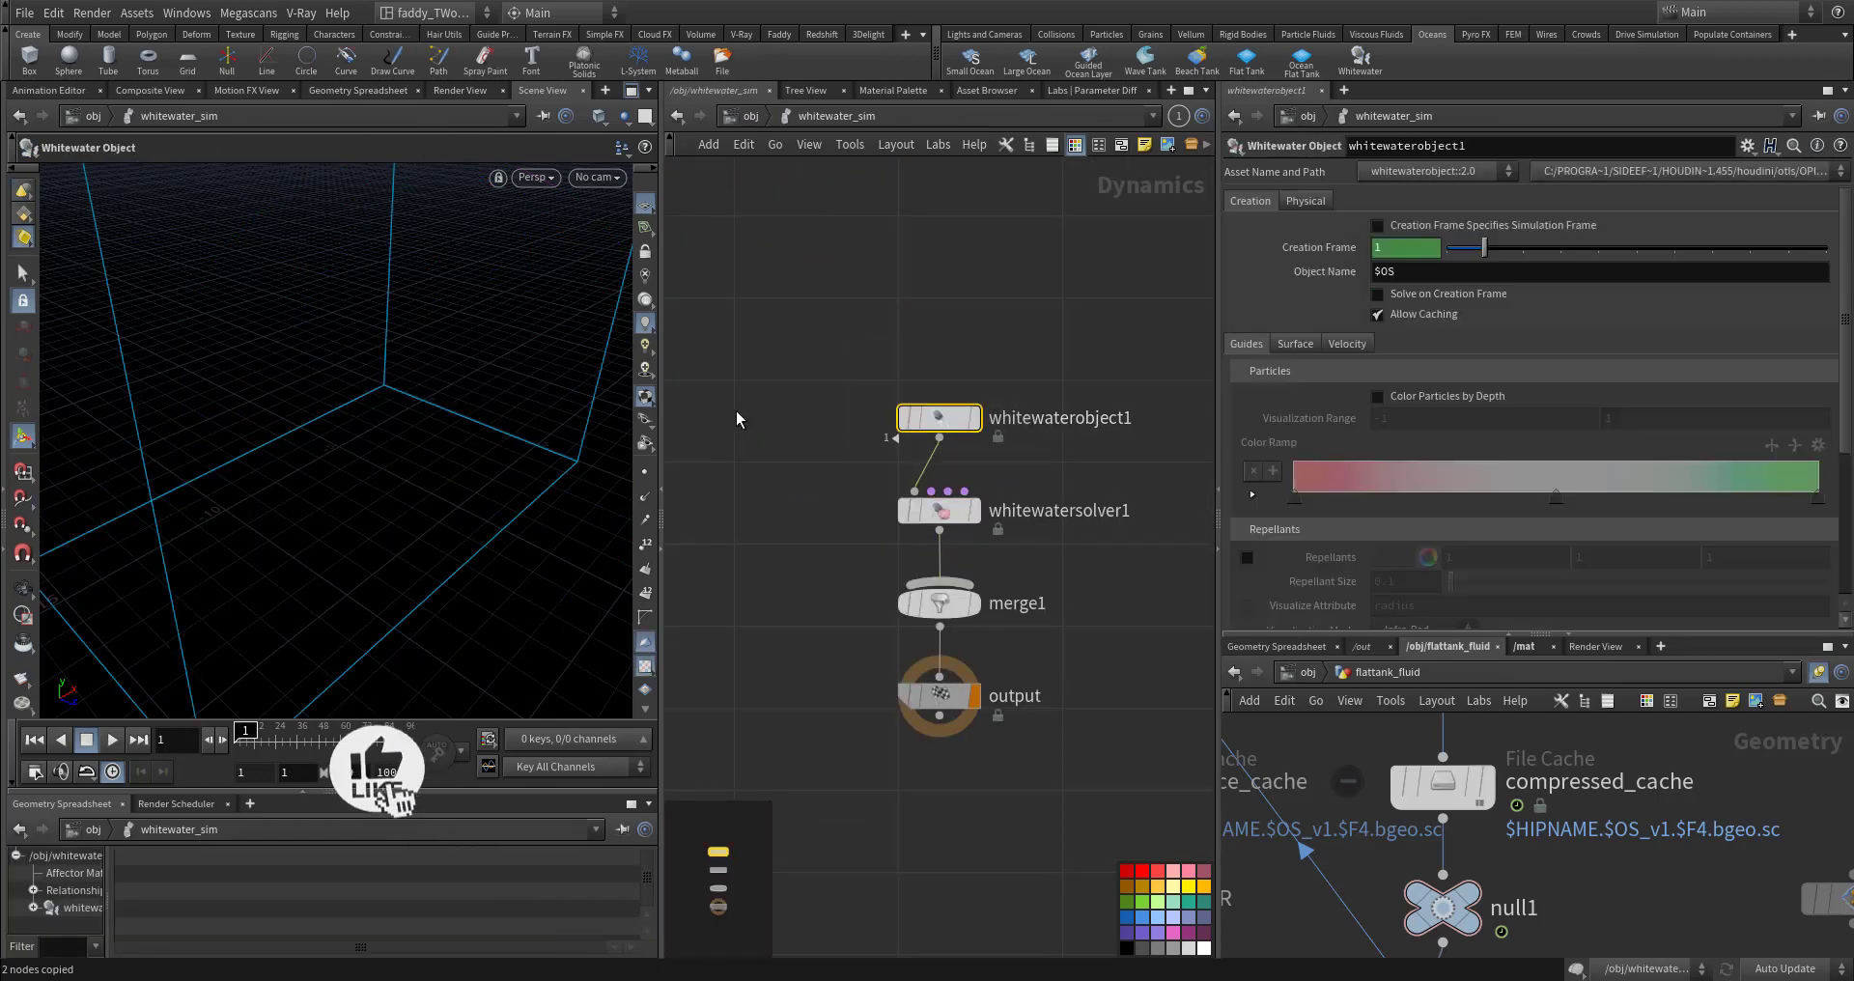
left_click_drag(849, 499, 801, 589)
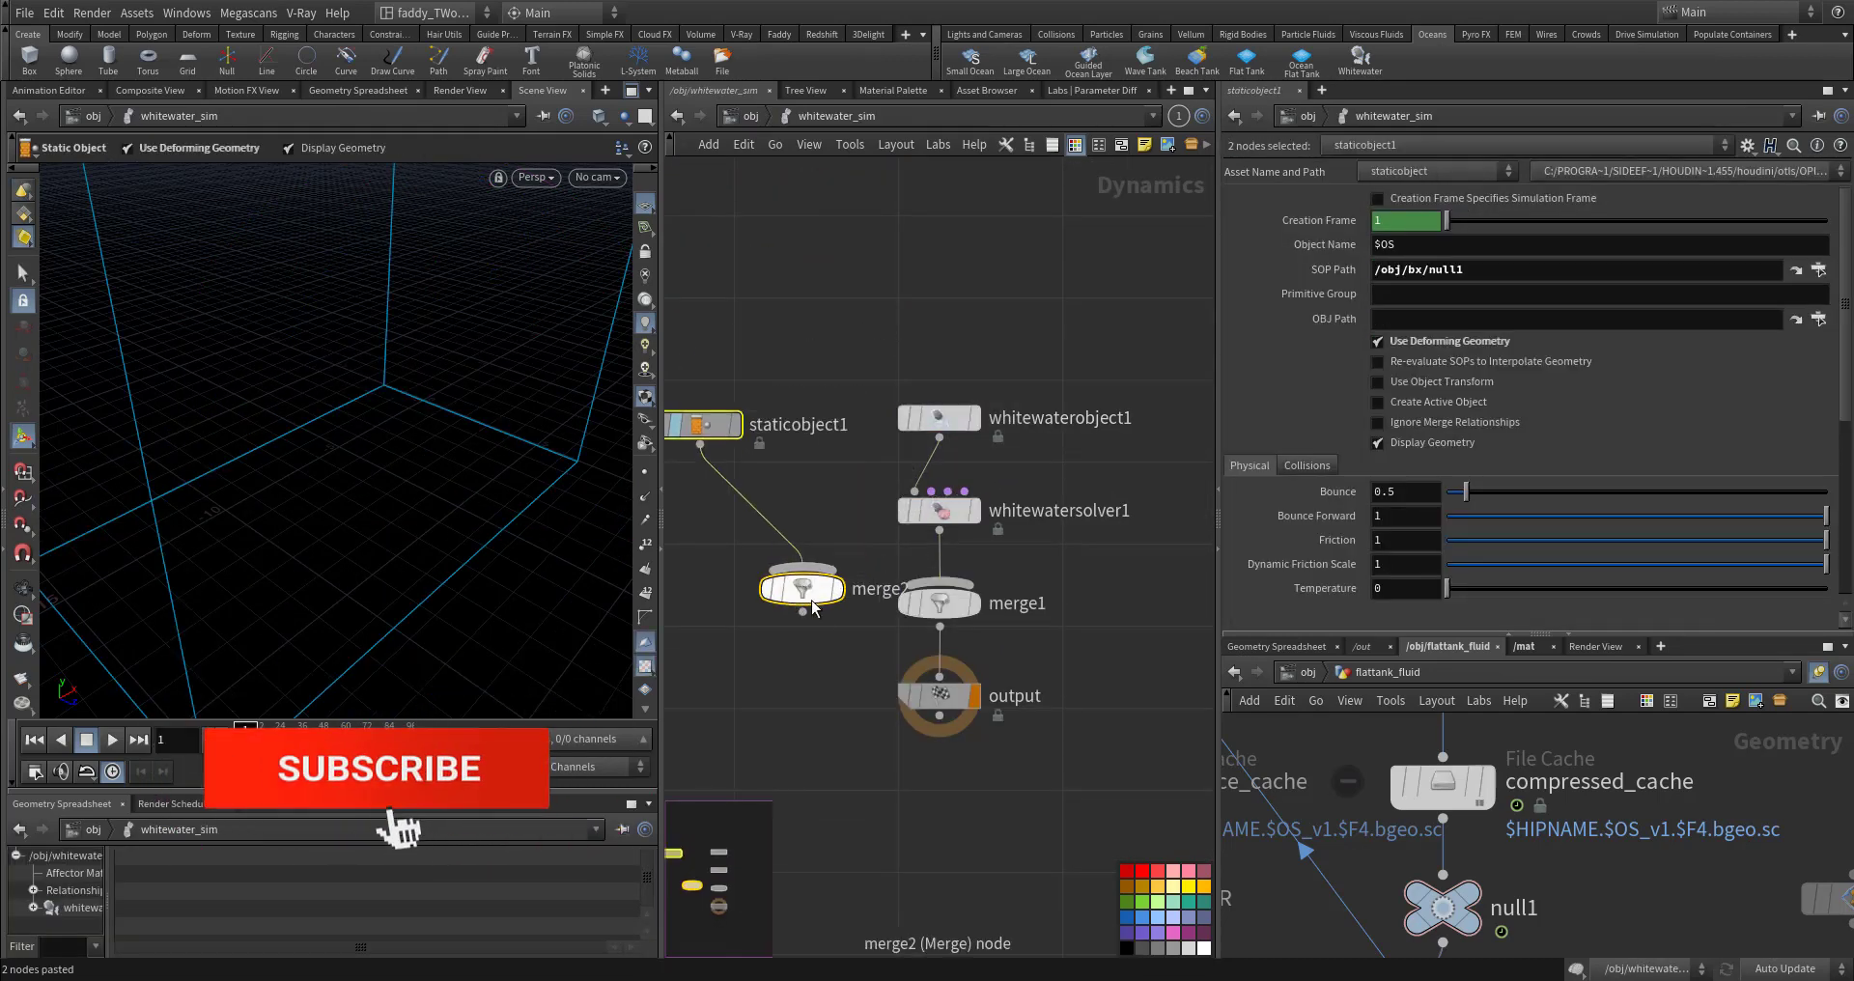
Step: Delete merge1 in whitewater_sim and route whitewatersolver1 through the pasted merge2 into output
left_click(884, 614)
left_click_drag(941, 614, 1005, 860)
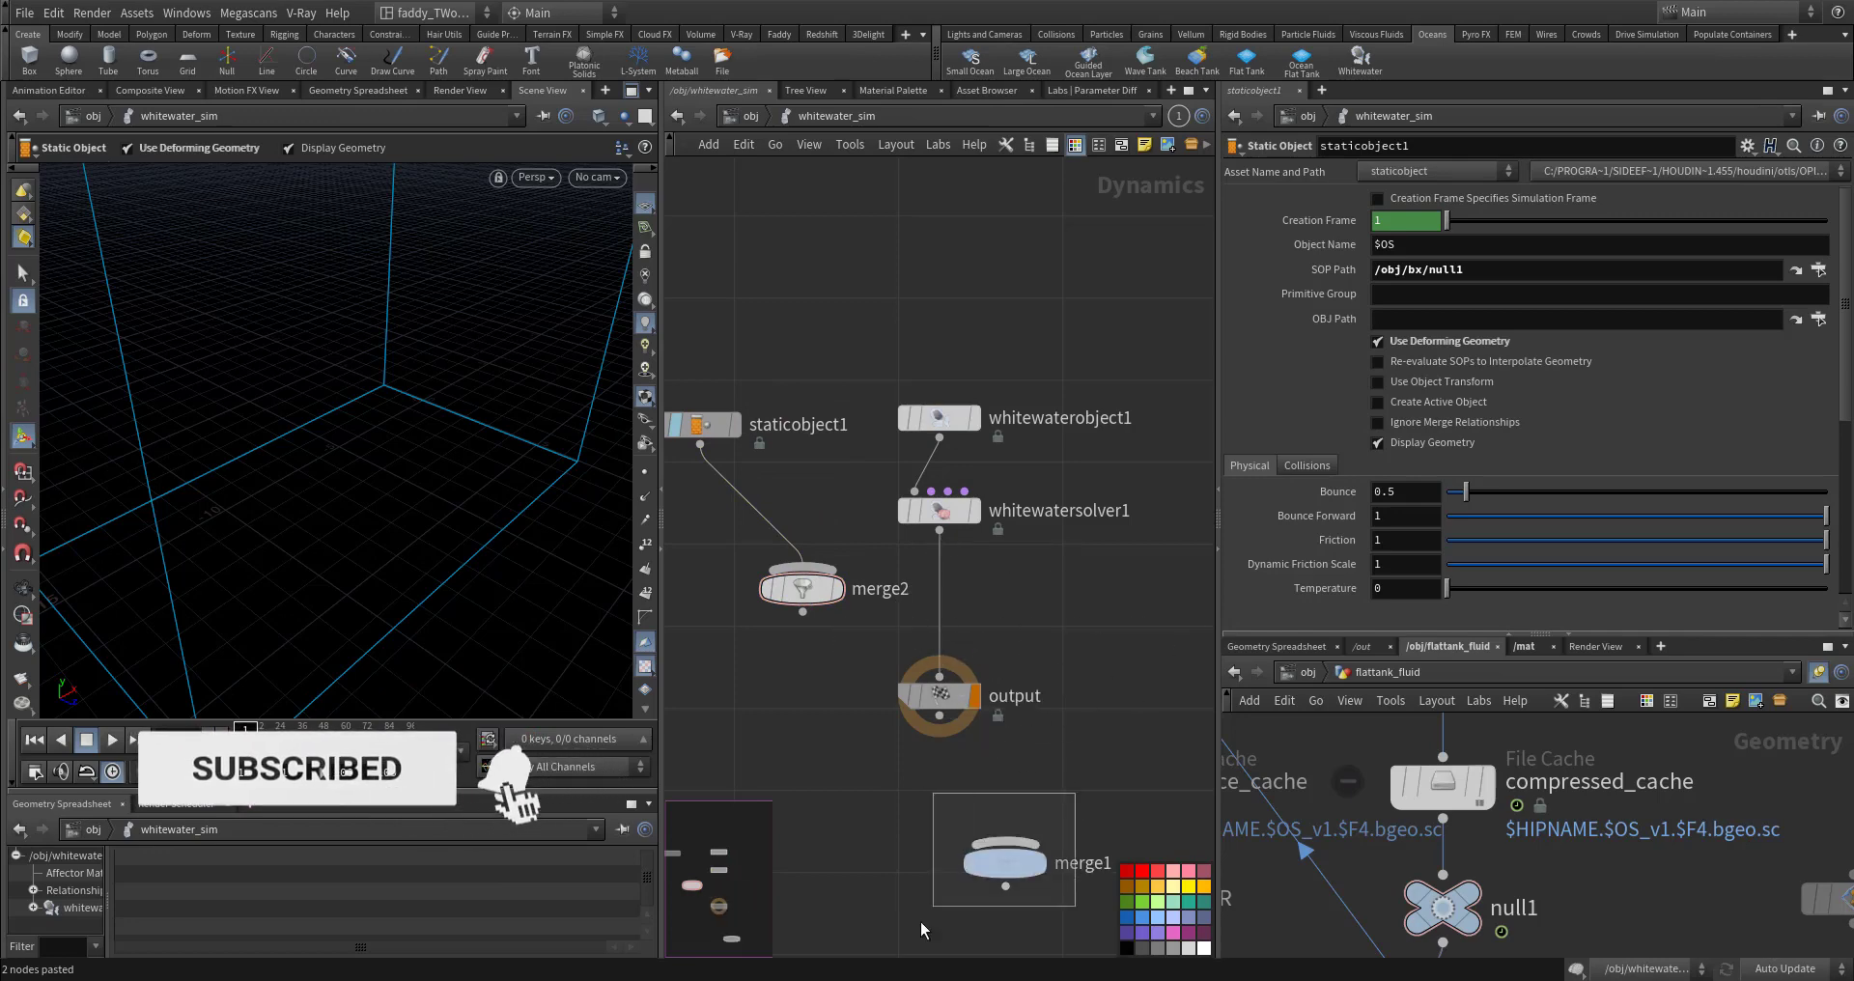
key("Delete")
left_click_drag(939, 676, 939, 530)
Step: Set whitewatersolver1's Whitewater Scale to 0.025
left_click(1014, 512)
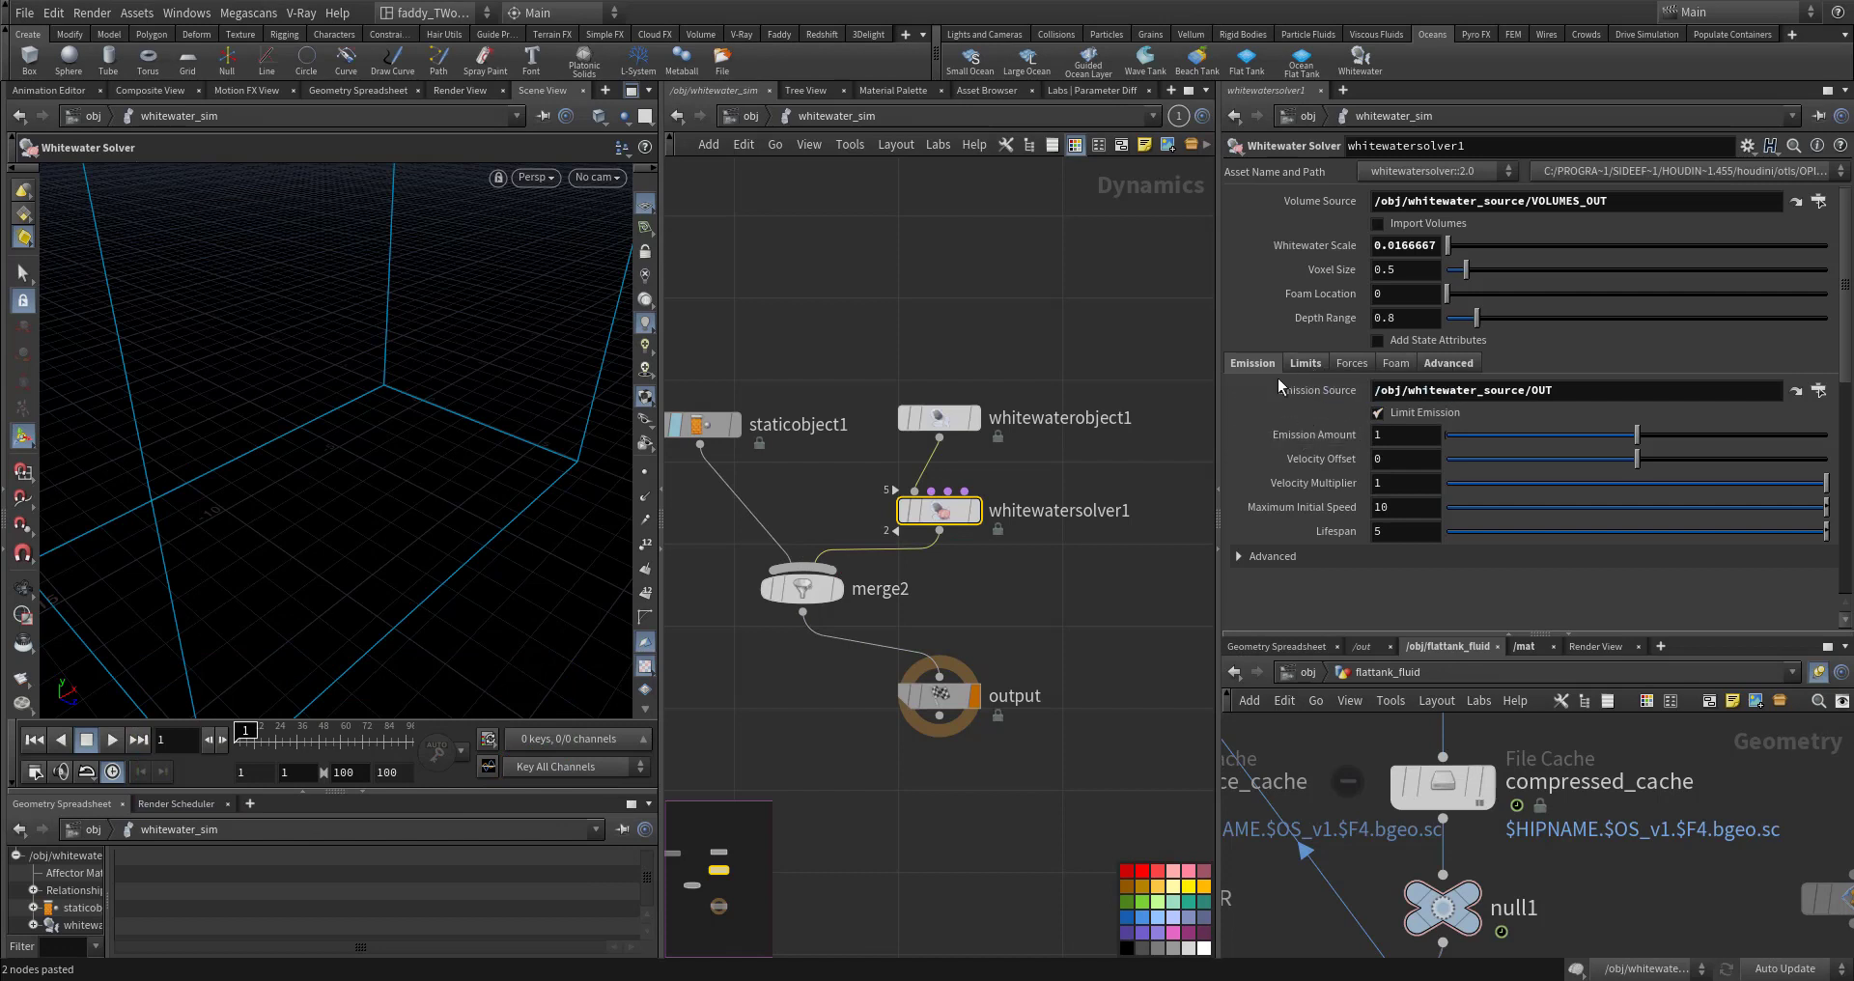
left_click_drag(987, 311, 852, 503)
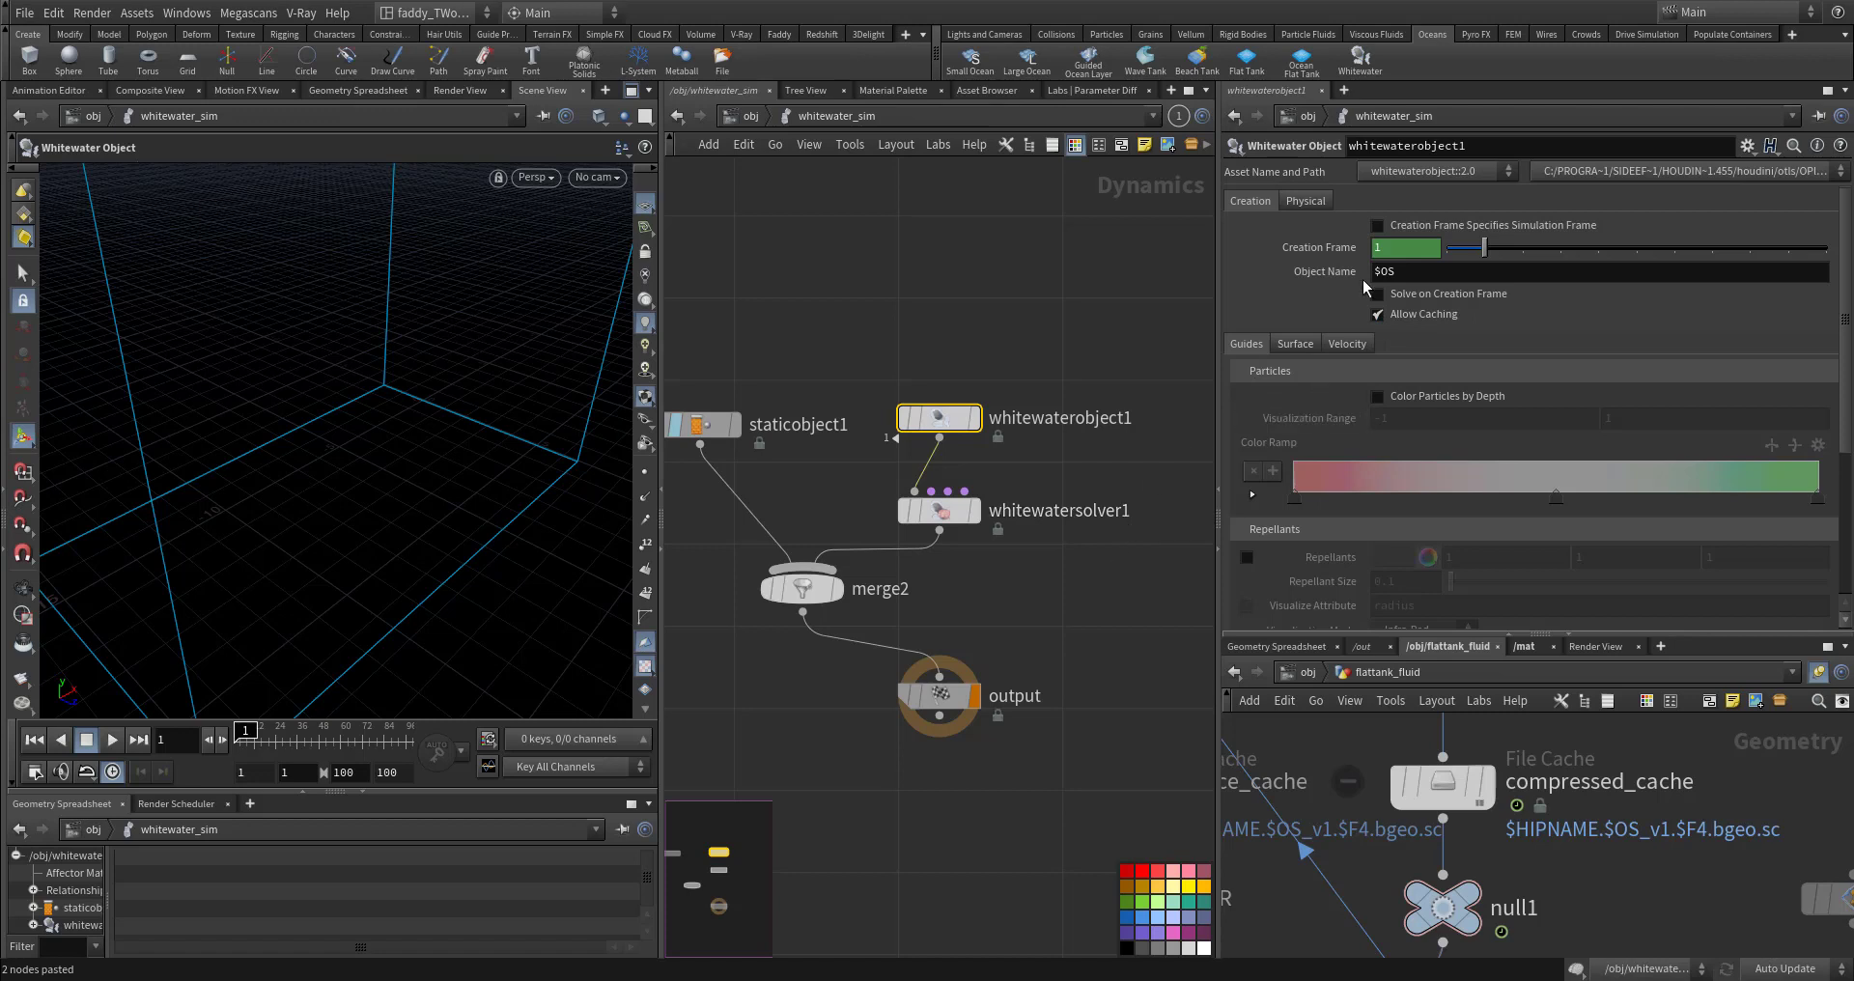
left_click(997, 503)
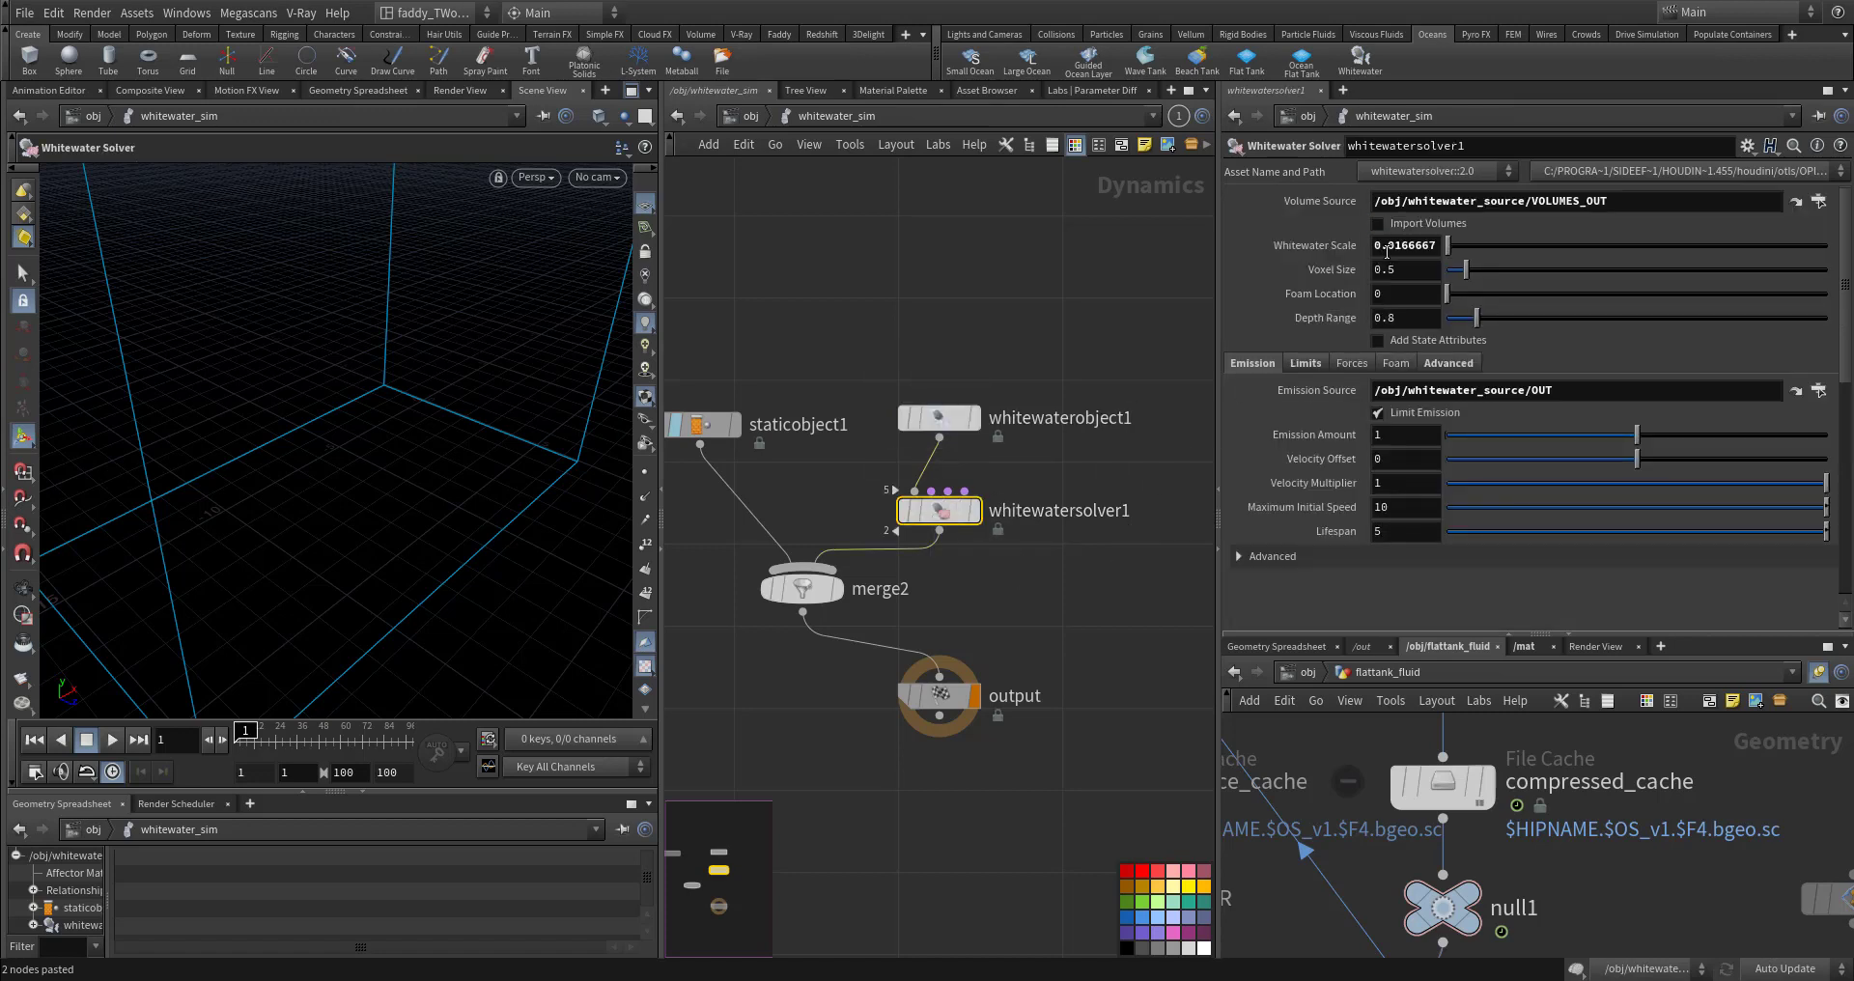
left_click_drag(1392, 245, 1475, 247)
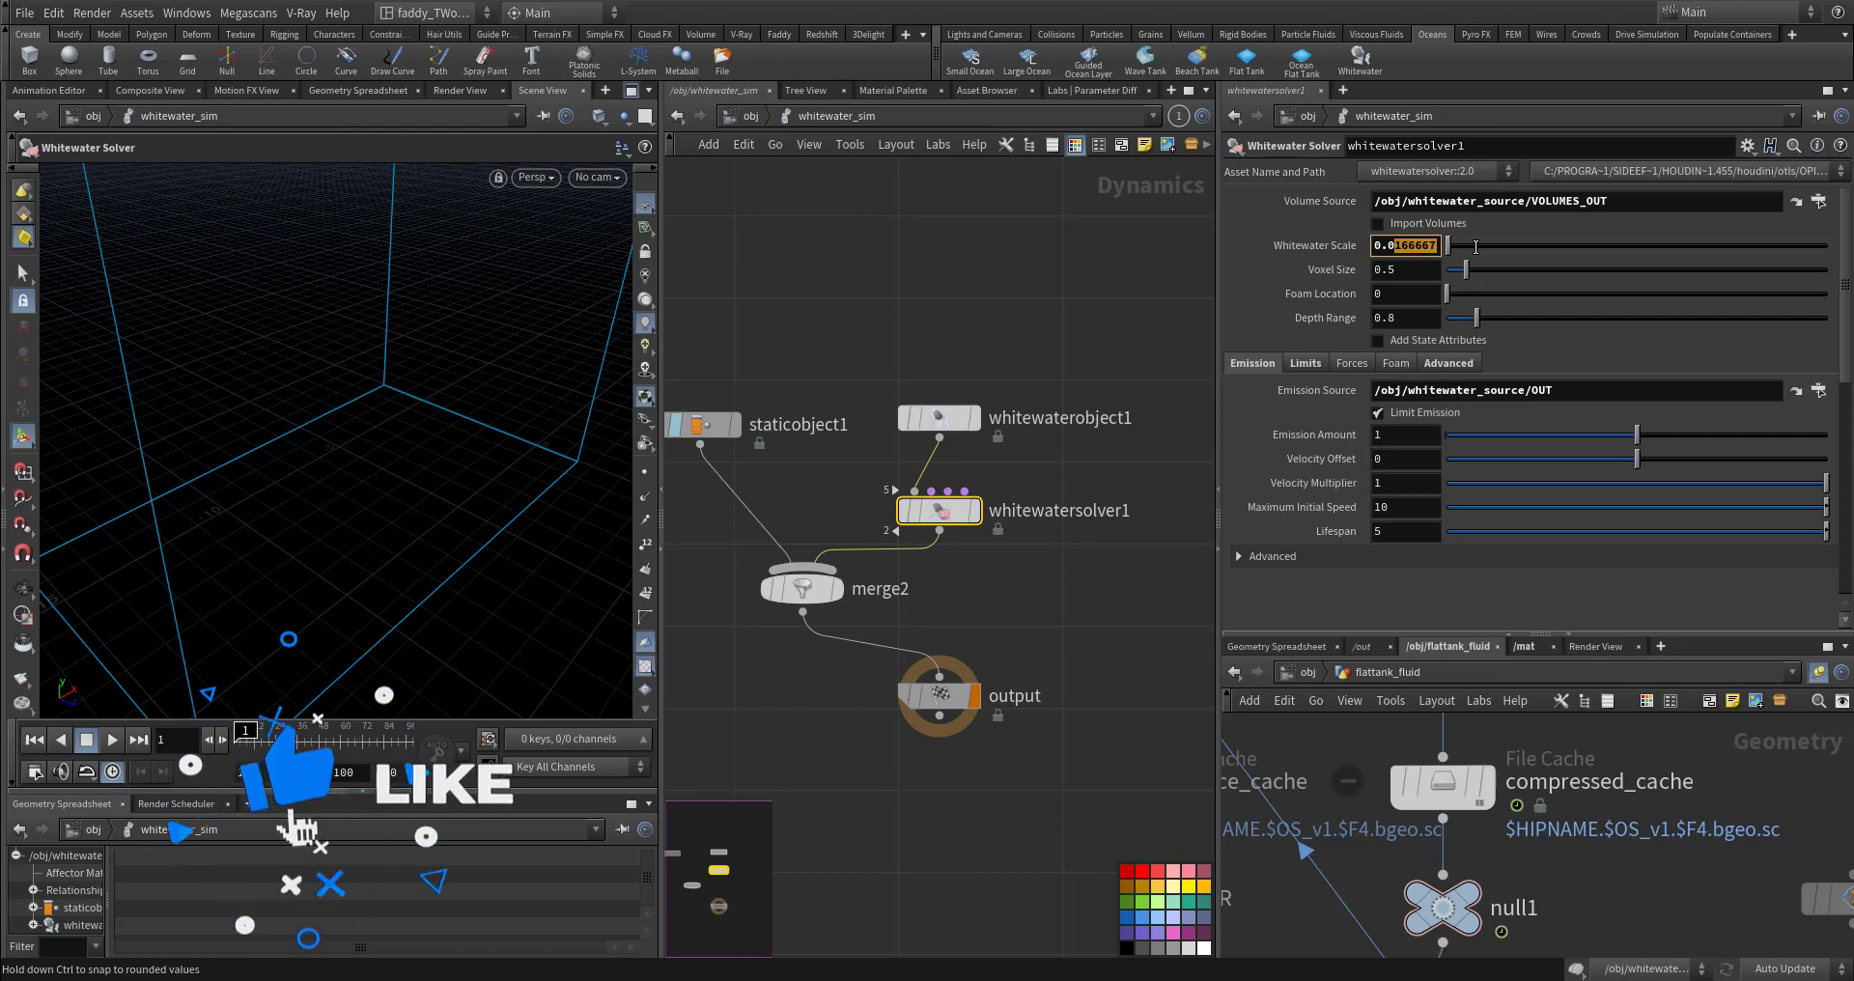
type("25")
key("Return")
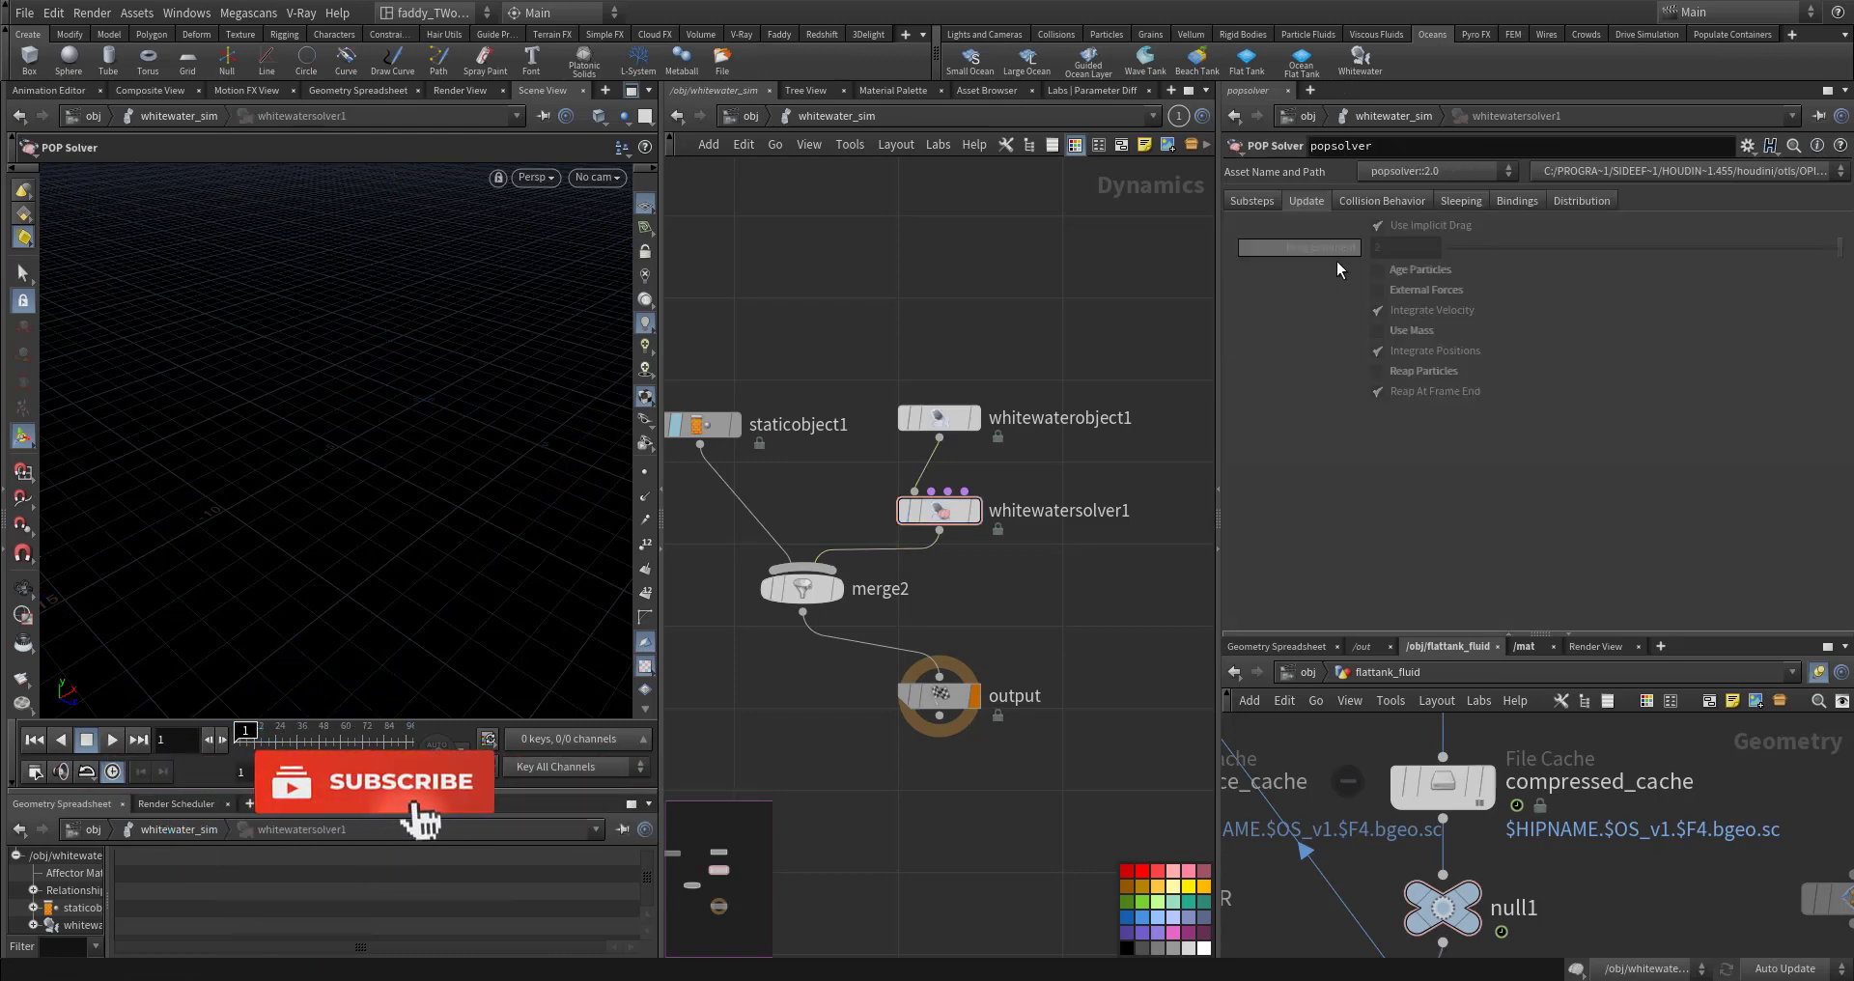
Step: Set whitewatersolver1's Emission Amount to 2 and open its Limits settings
left_click_drag(865, 461, 1021, 551)
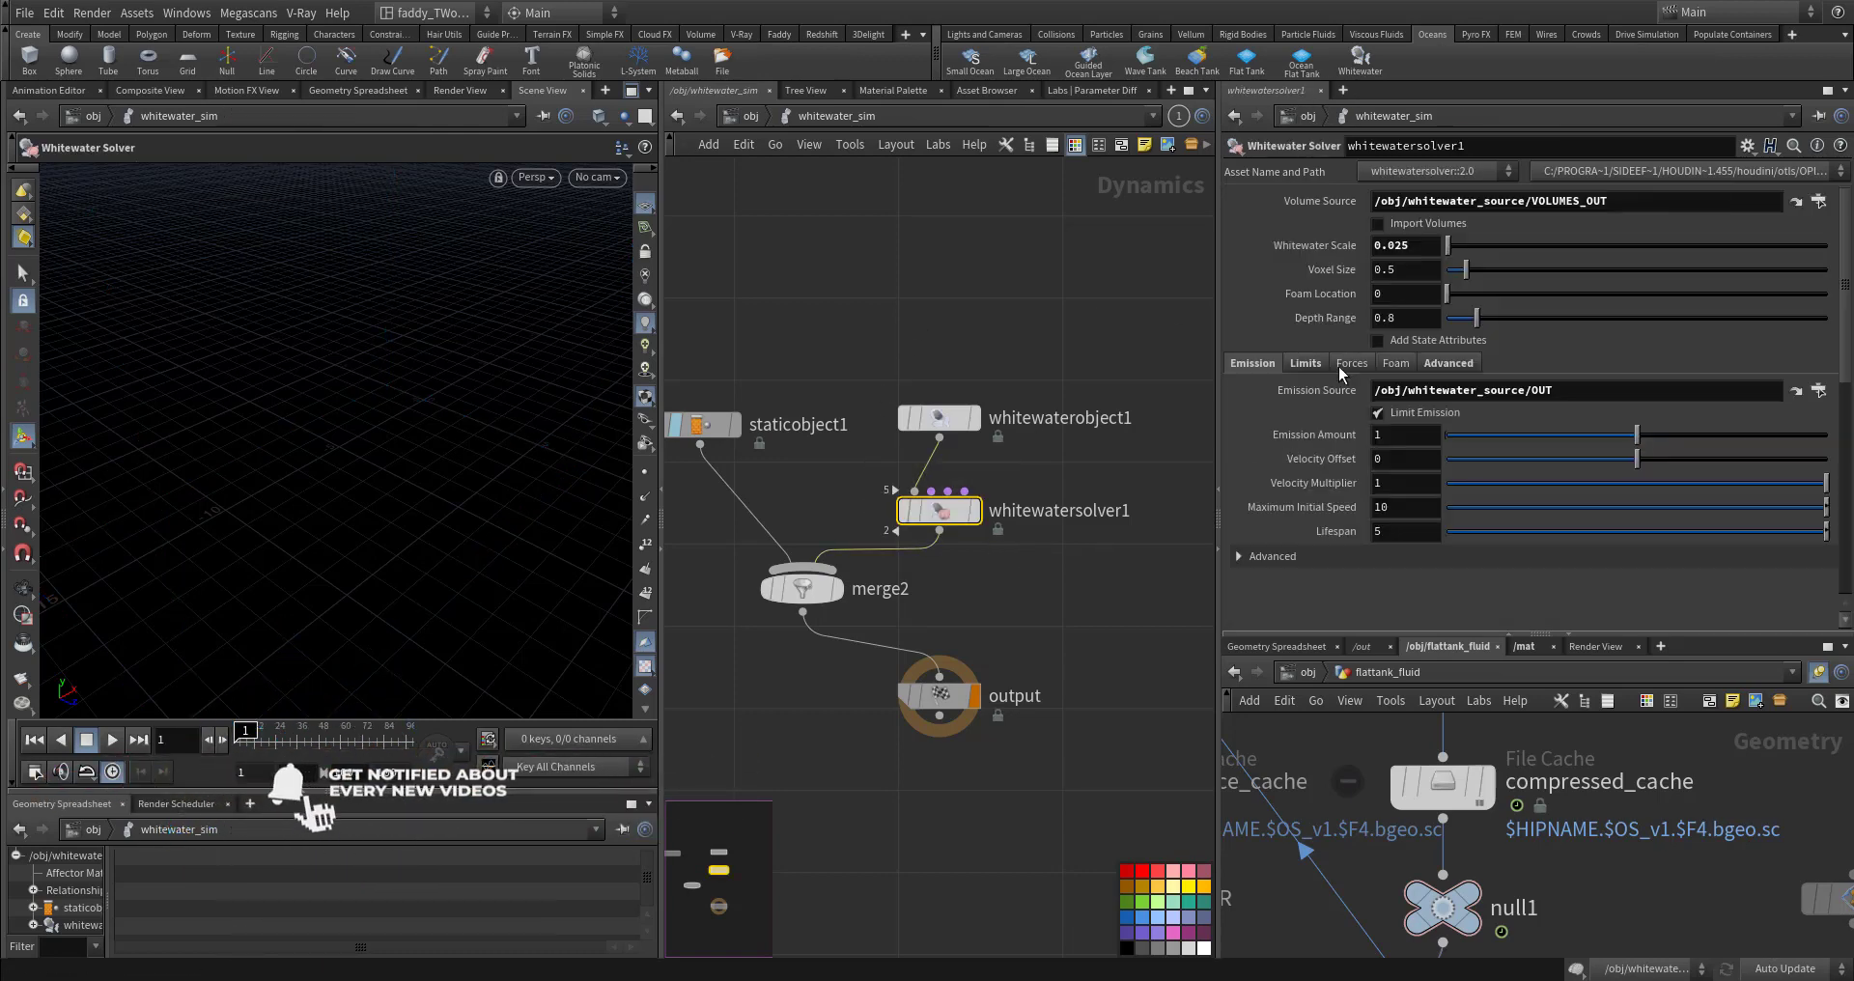
left_click(1375, 434)
type("2")
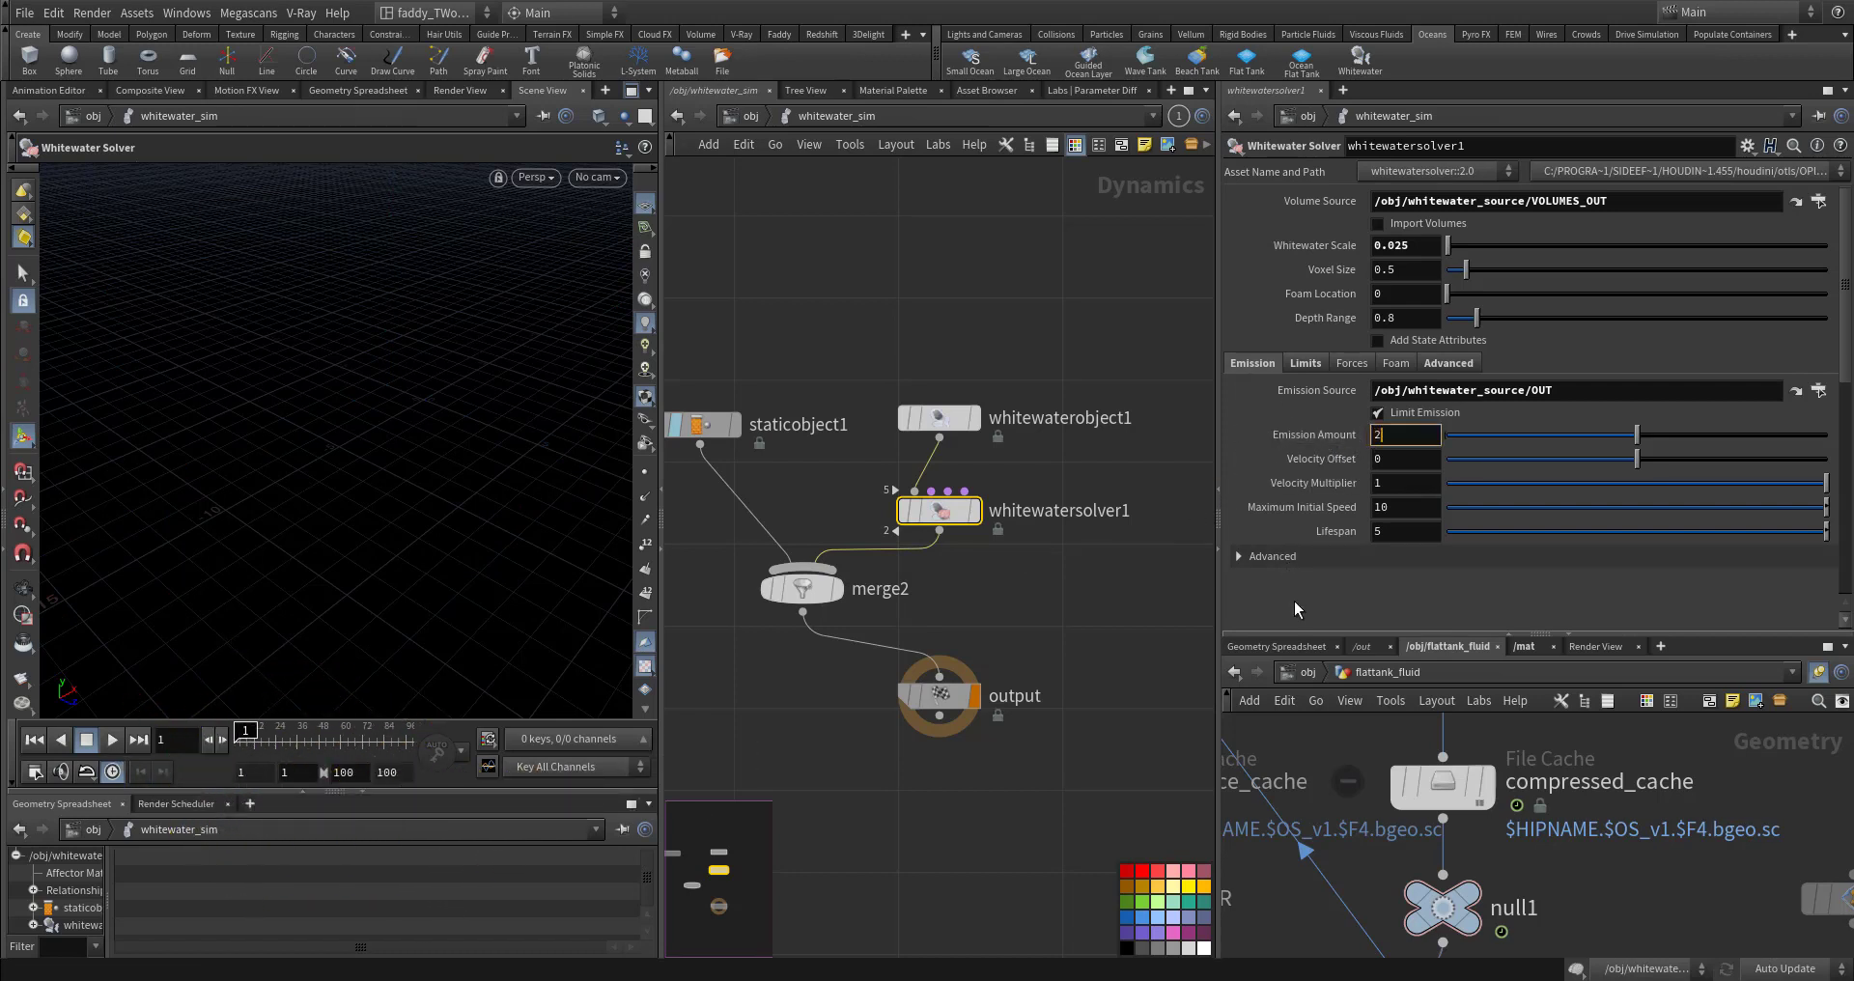
left_click(1306, 363)
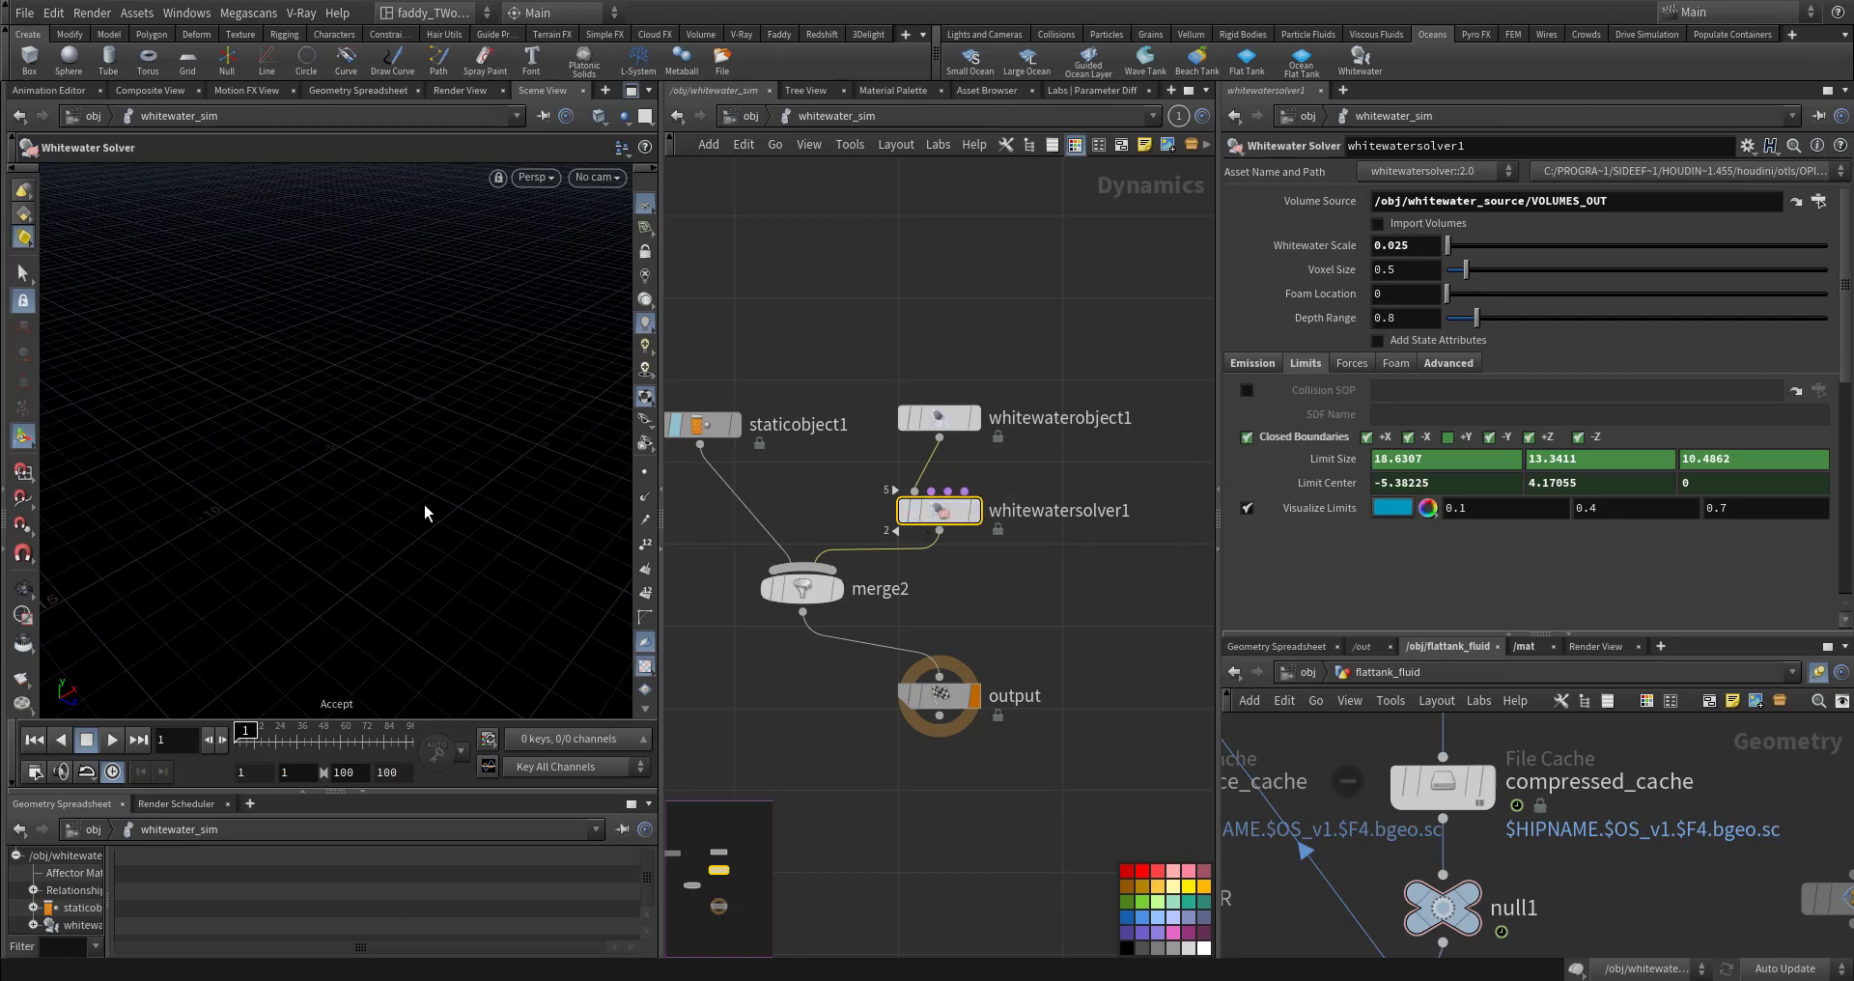
Step: In whitewatersolver1's Forces settings, shift the Buoyancy by Depth ramp's falloff end slightly outward and set the vertical Buoyancy to 14
left_click_drag(893, 382, 956, 441)
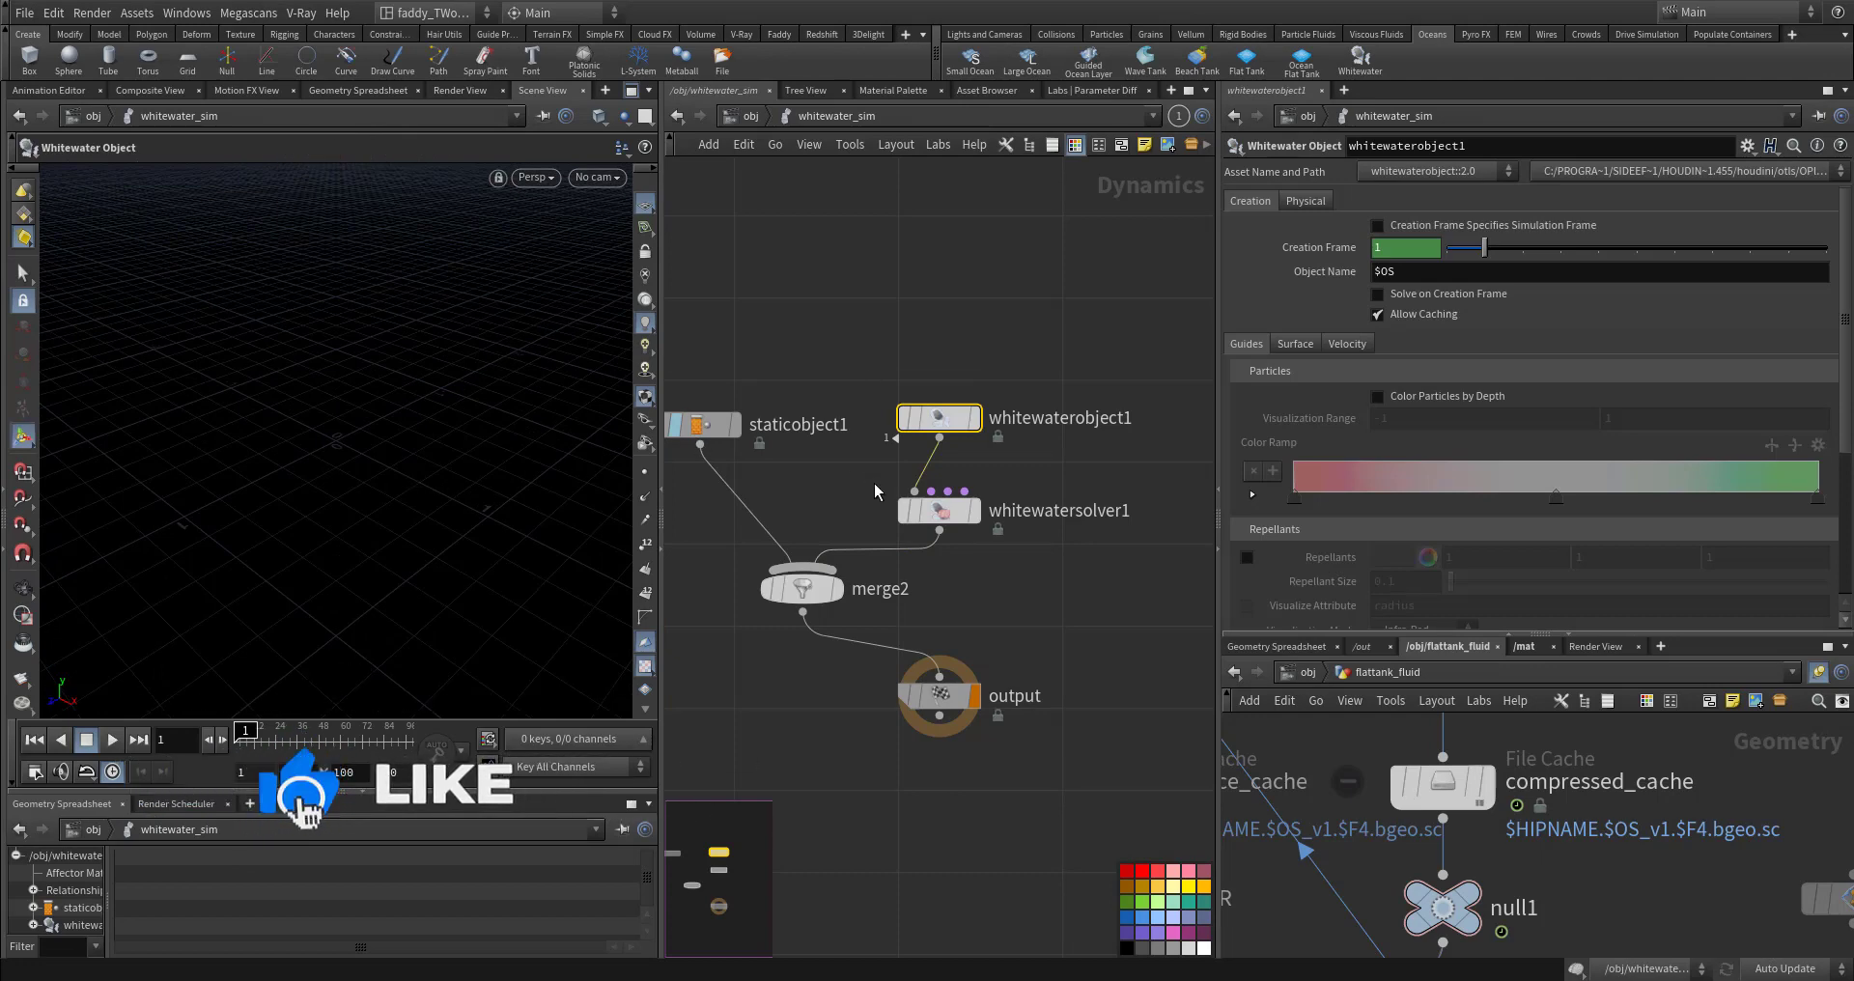
left_click(939, 509)
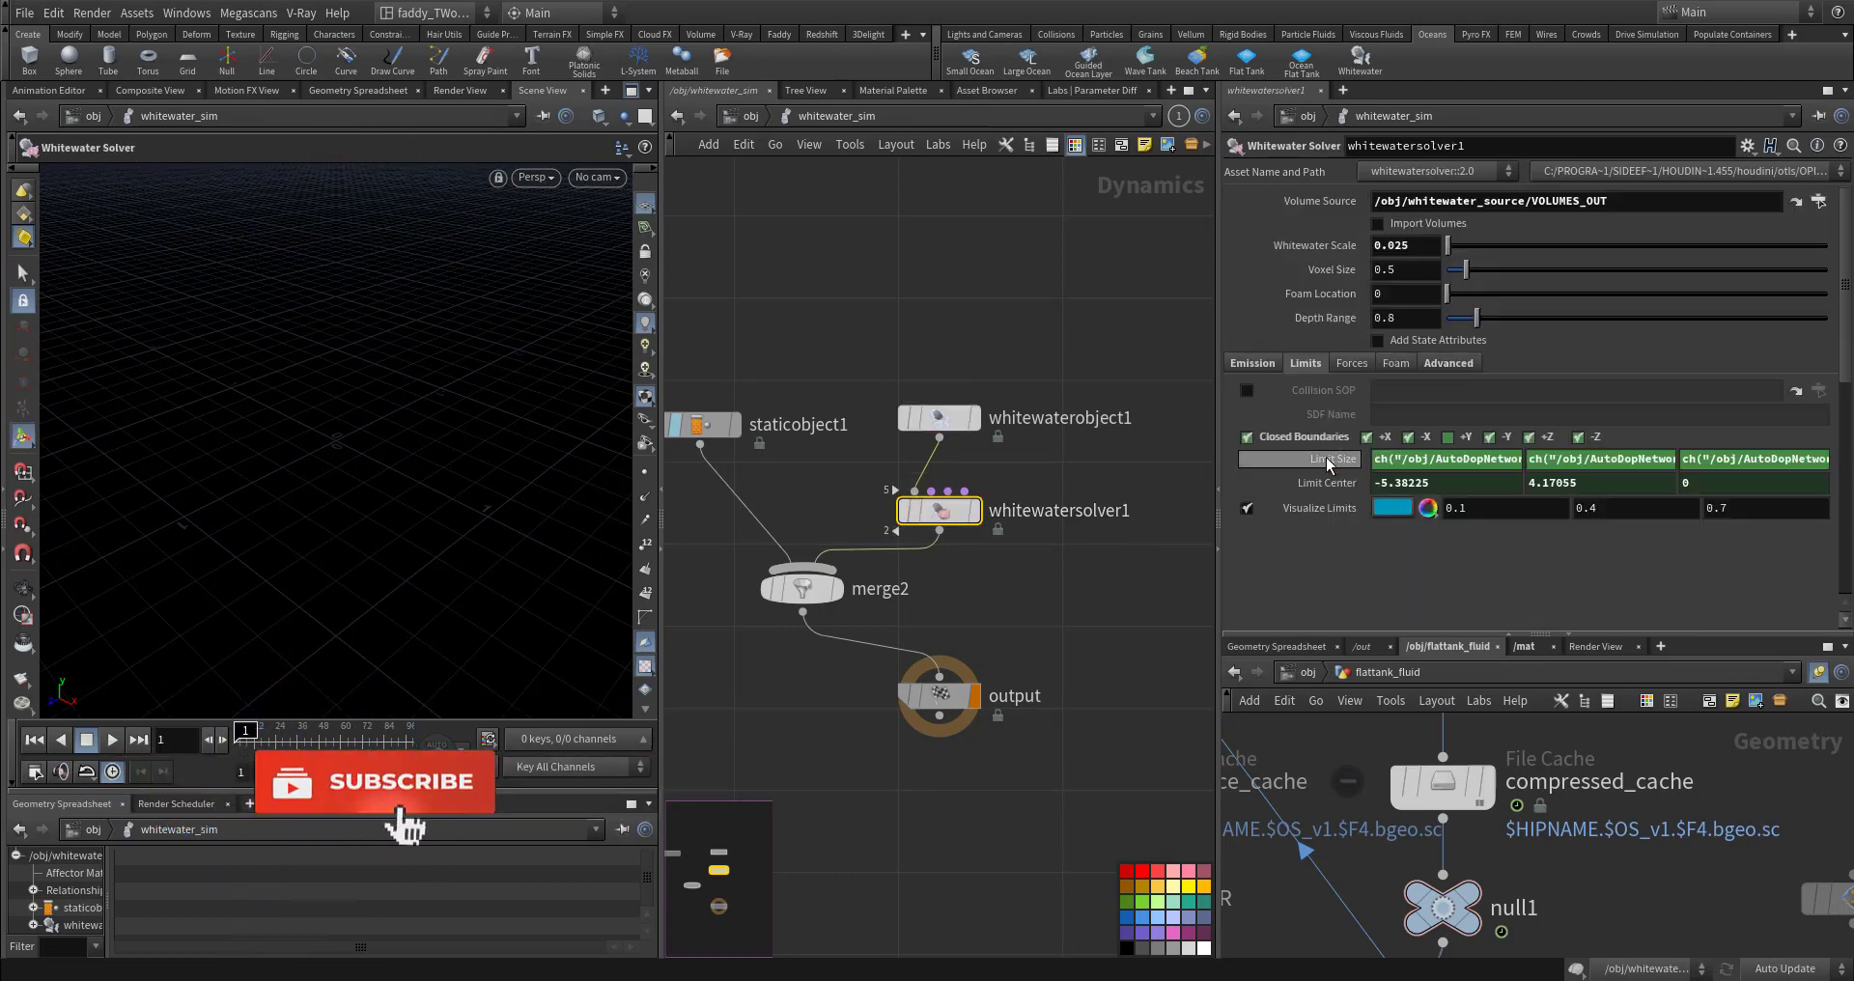
left_click(1351, 364)
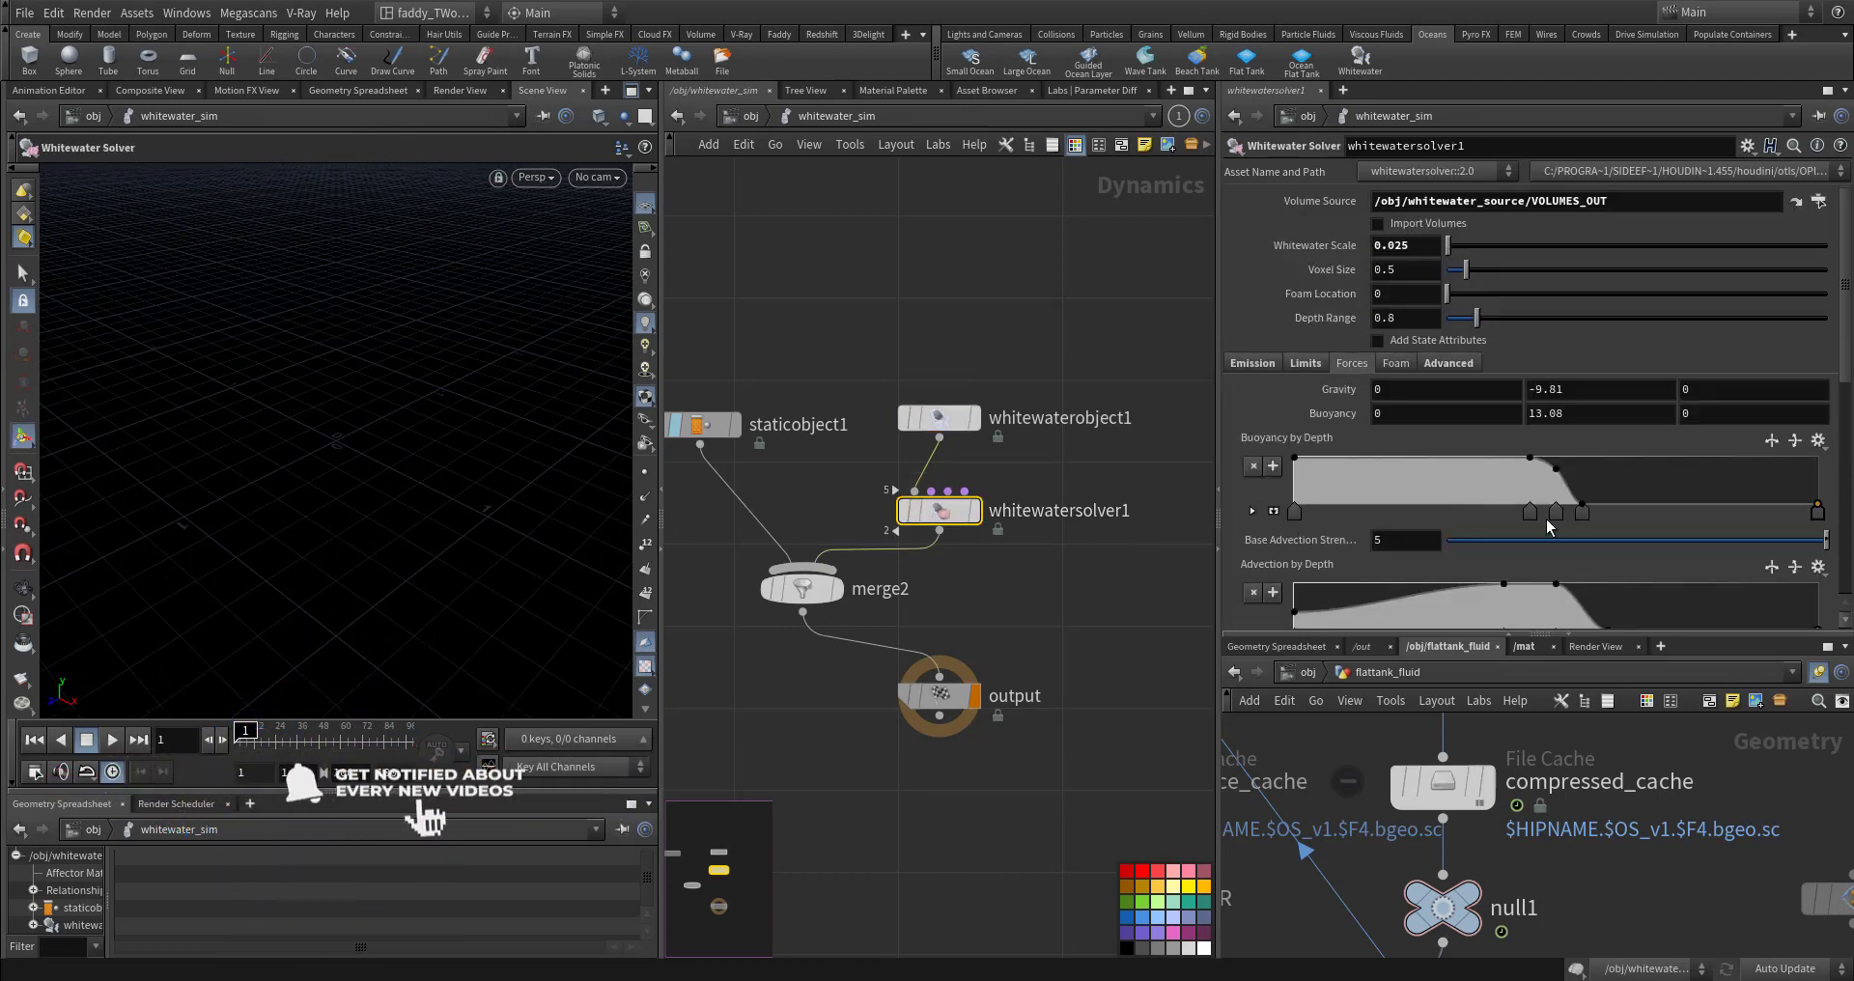
left_click(1582, 512)
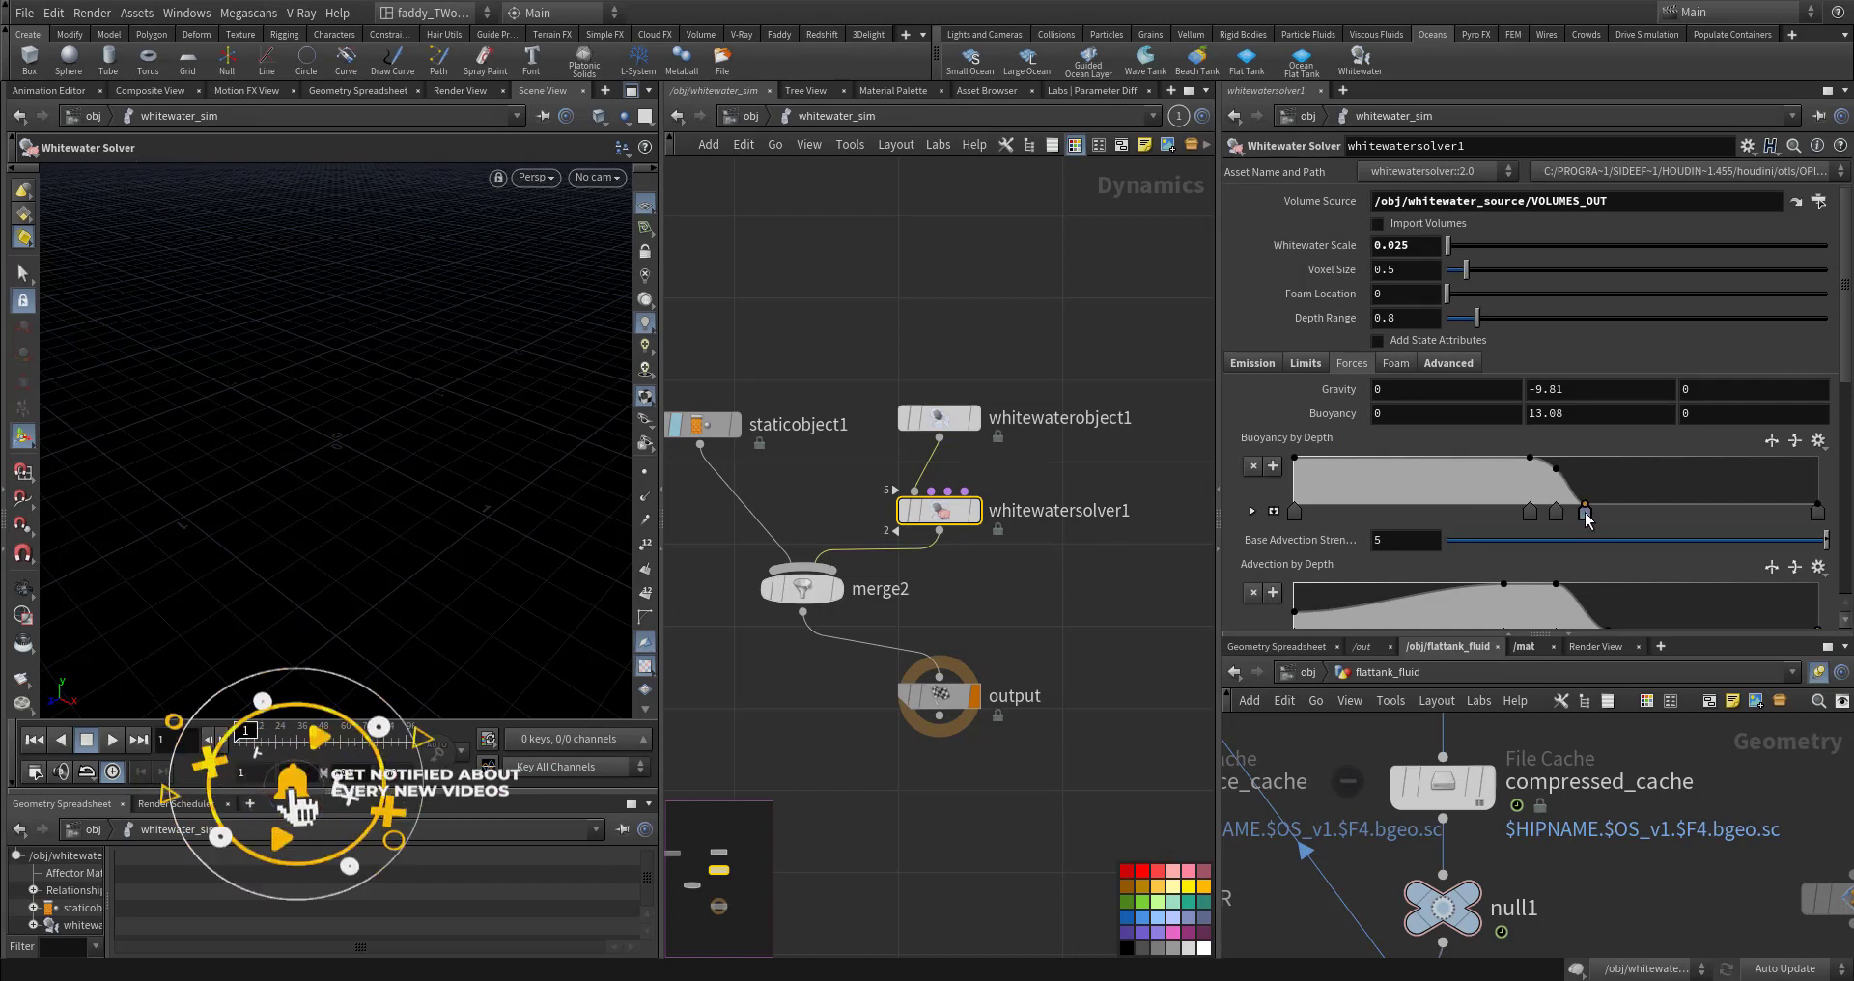
scroll(1269, 529, "down", 1)
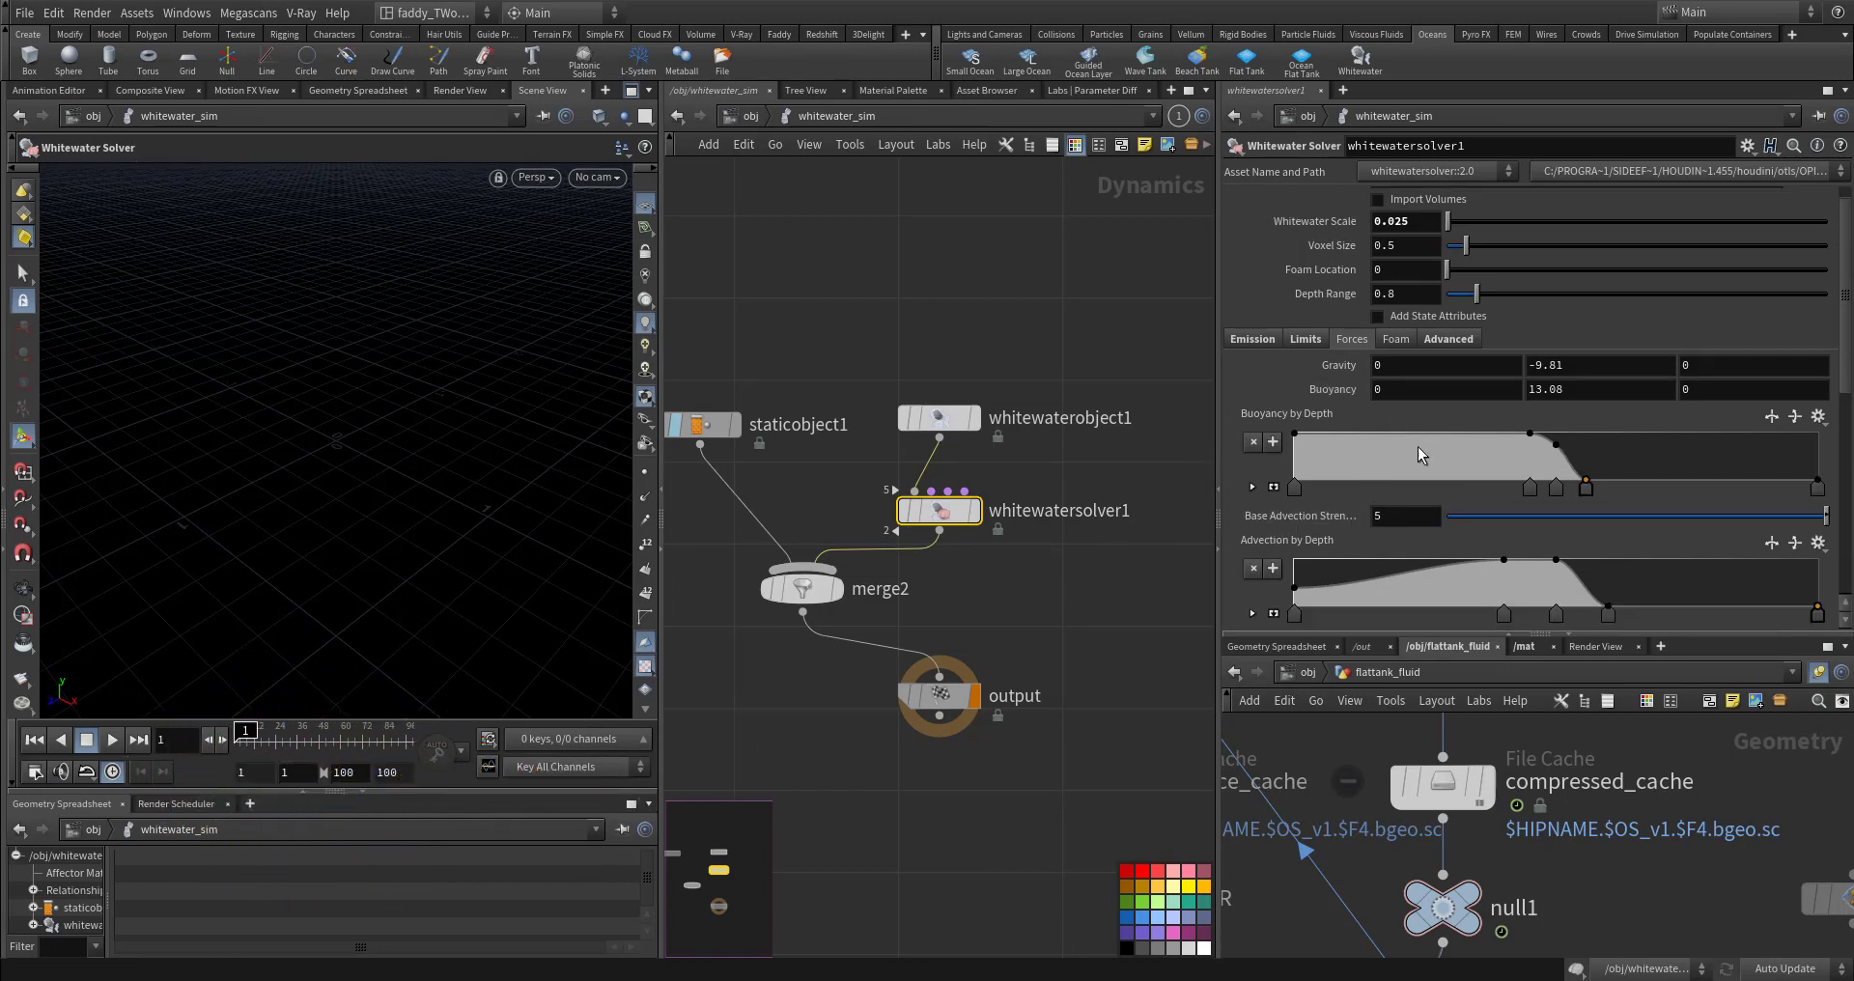
left_click(1535, 389)
type("14")
key("Return")
Step: Reshape whitewatersolver1's Advection by Depth ramp by raising its first point and moving the falloff end slightly outward
scroll(1234, 497, "down", 4)
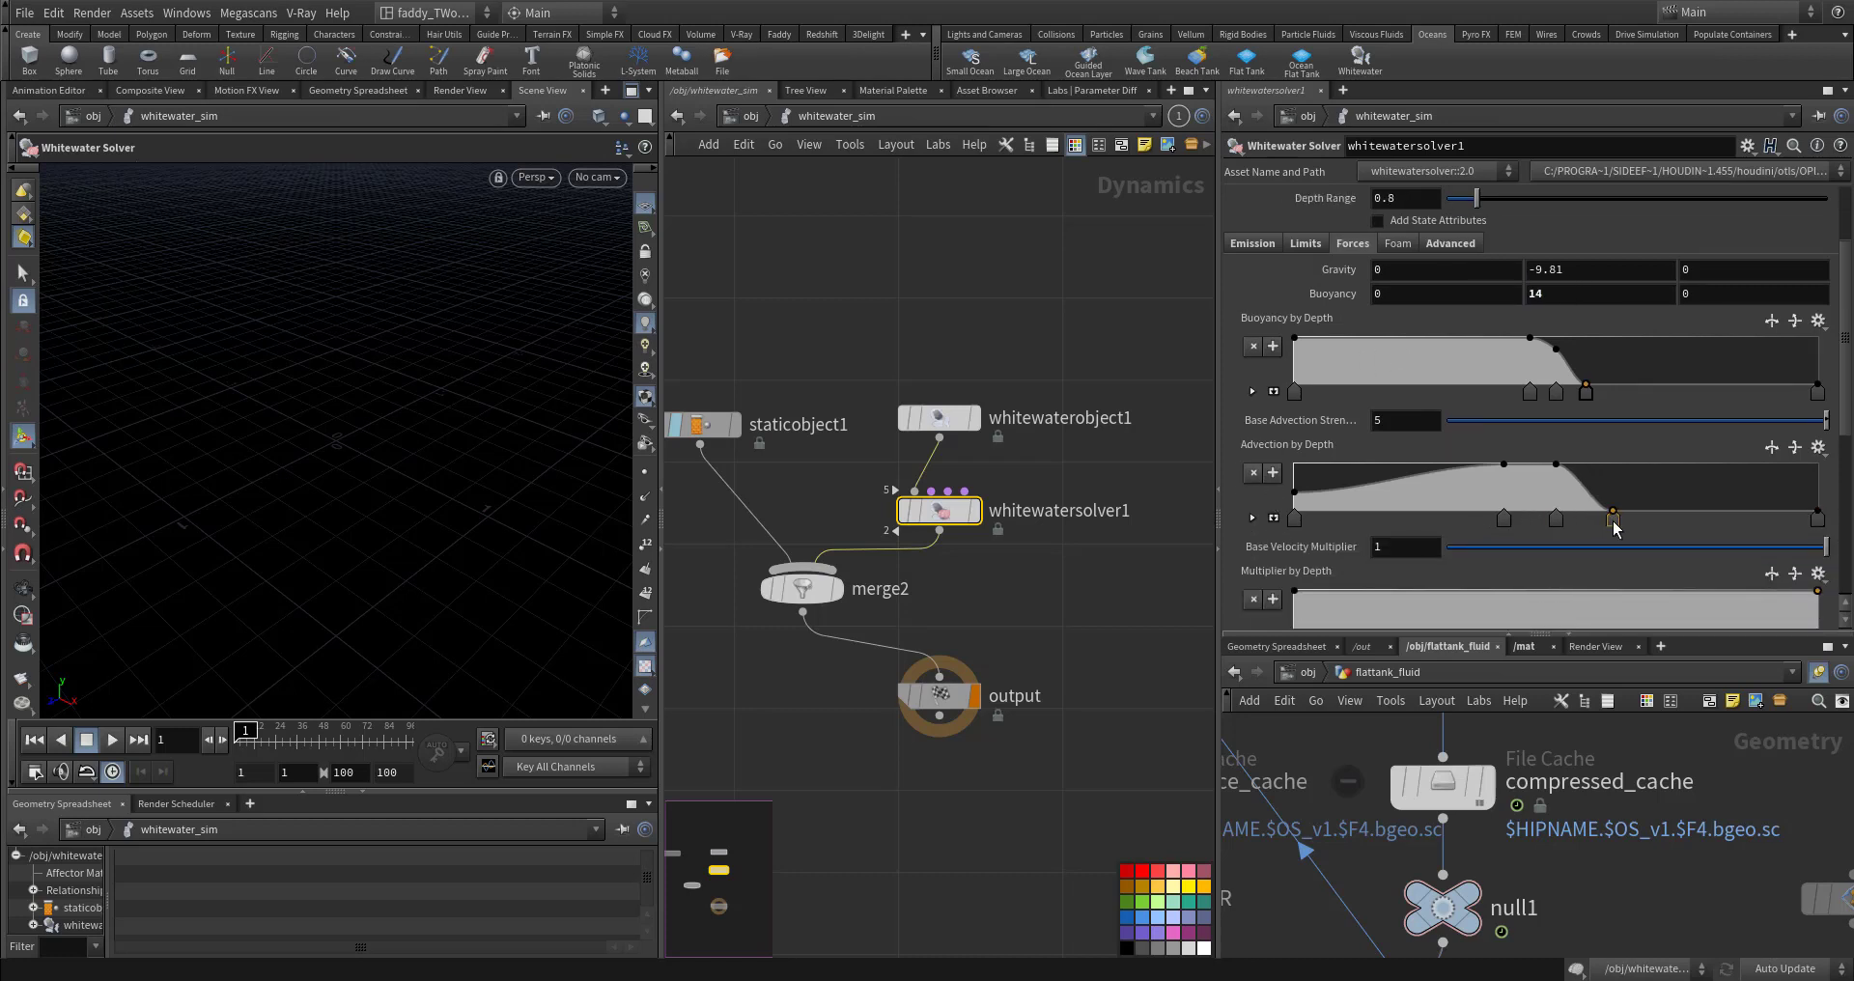
left_click(1295, 483)
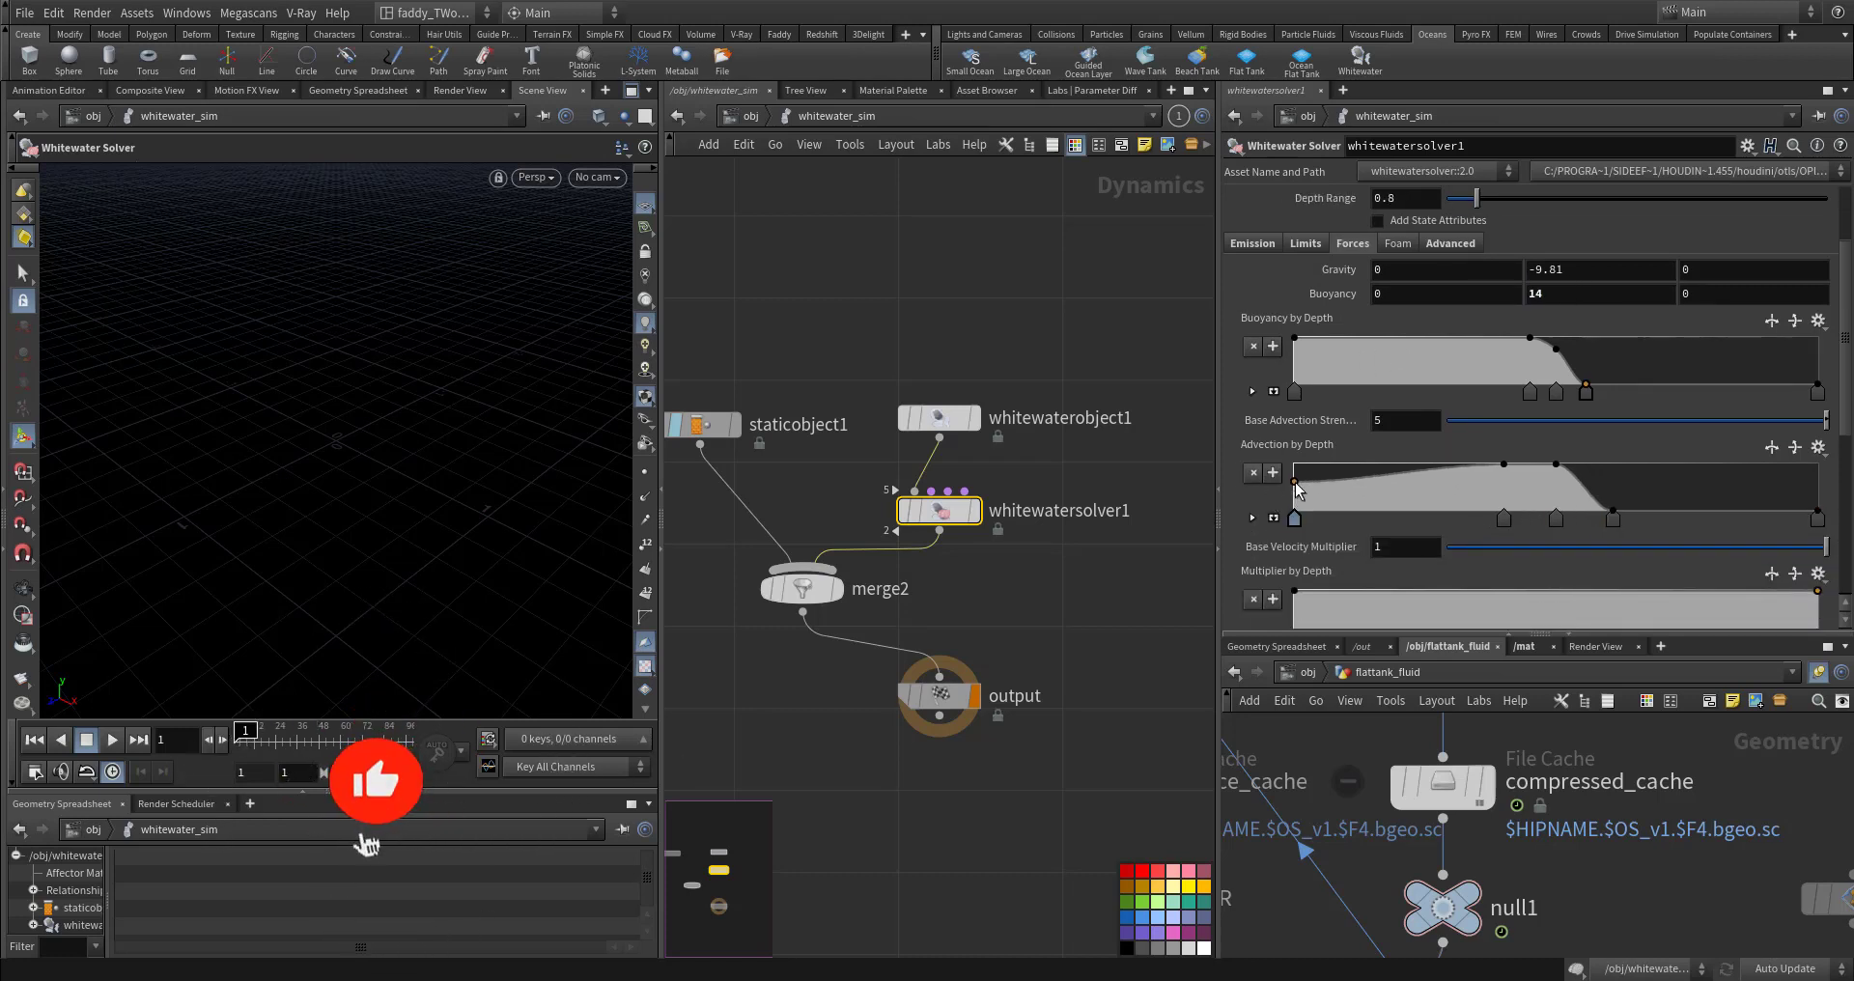
scroll(1265, 539, "down", 2)
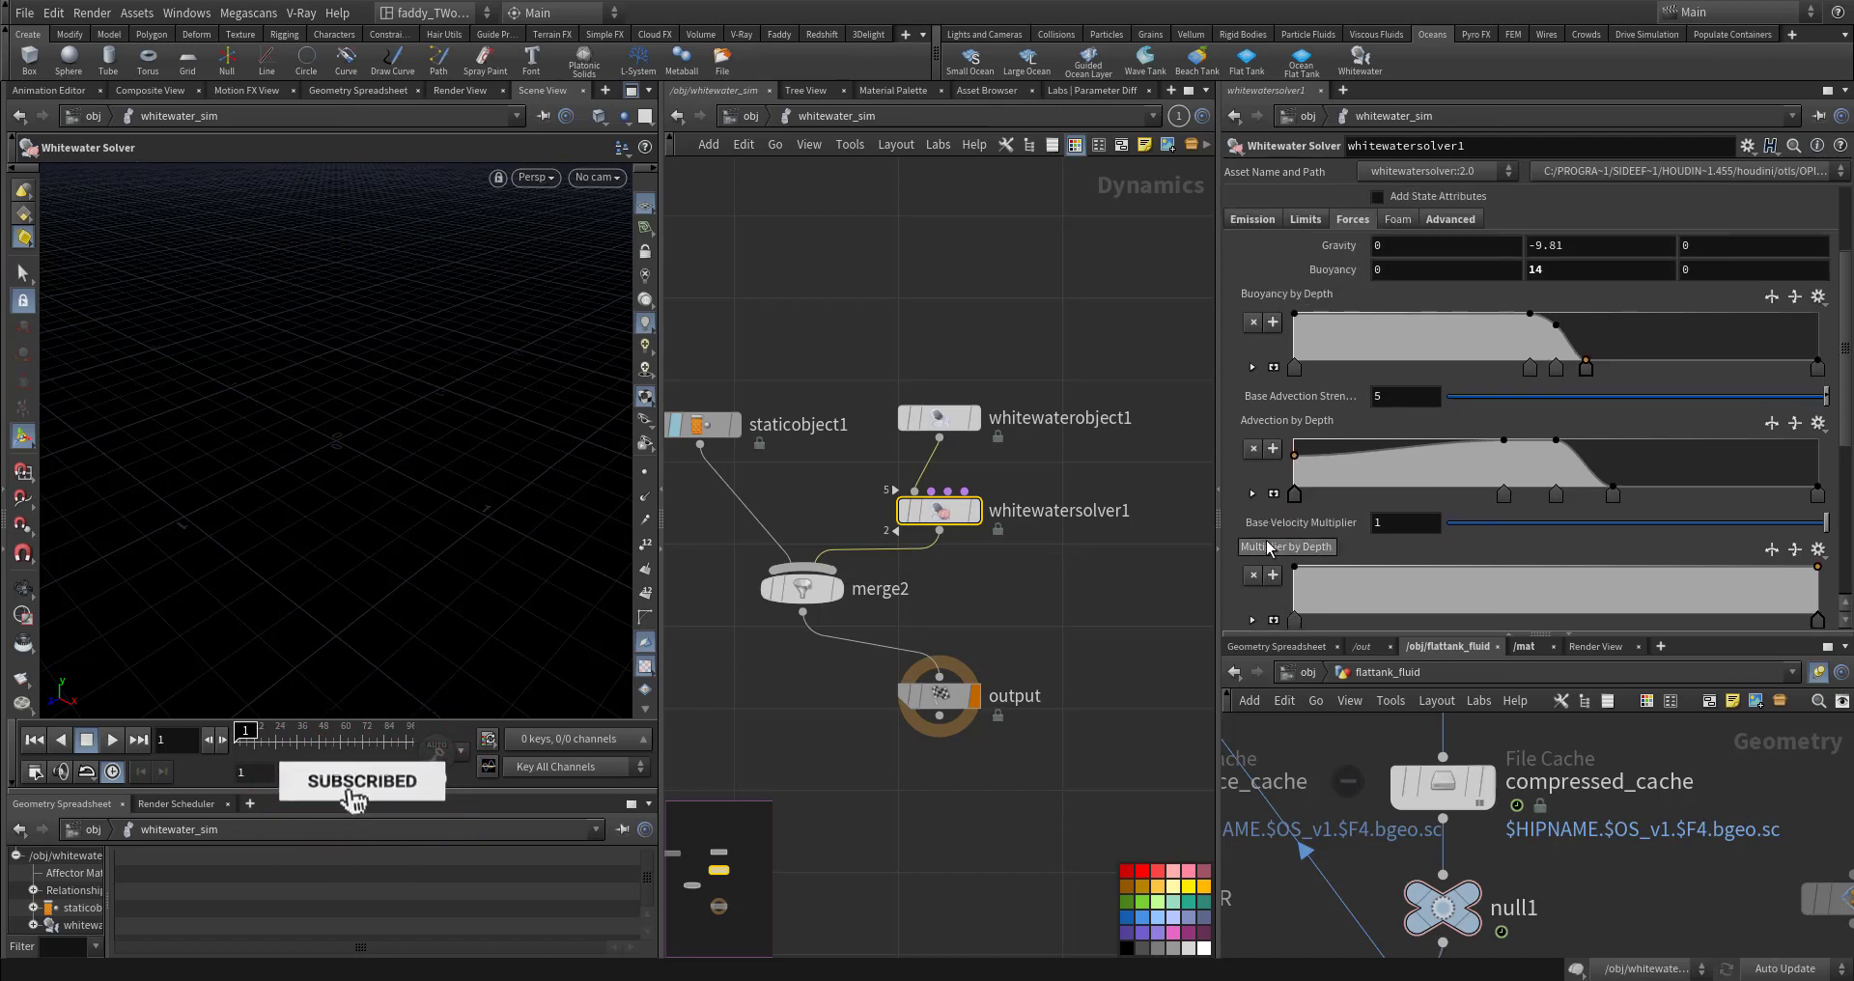
Step: Enable Variable Stiffness for whitewatersolver1's foam clumping and shift the Stiffness by Depth ramp's peak slightly outward
scroll(1266, 541, "up", 5)
left_click(1397, 363)
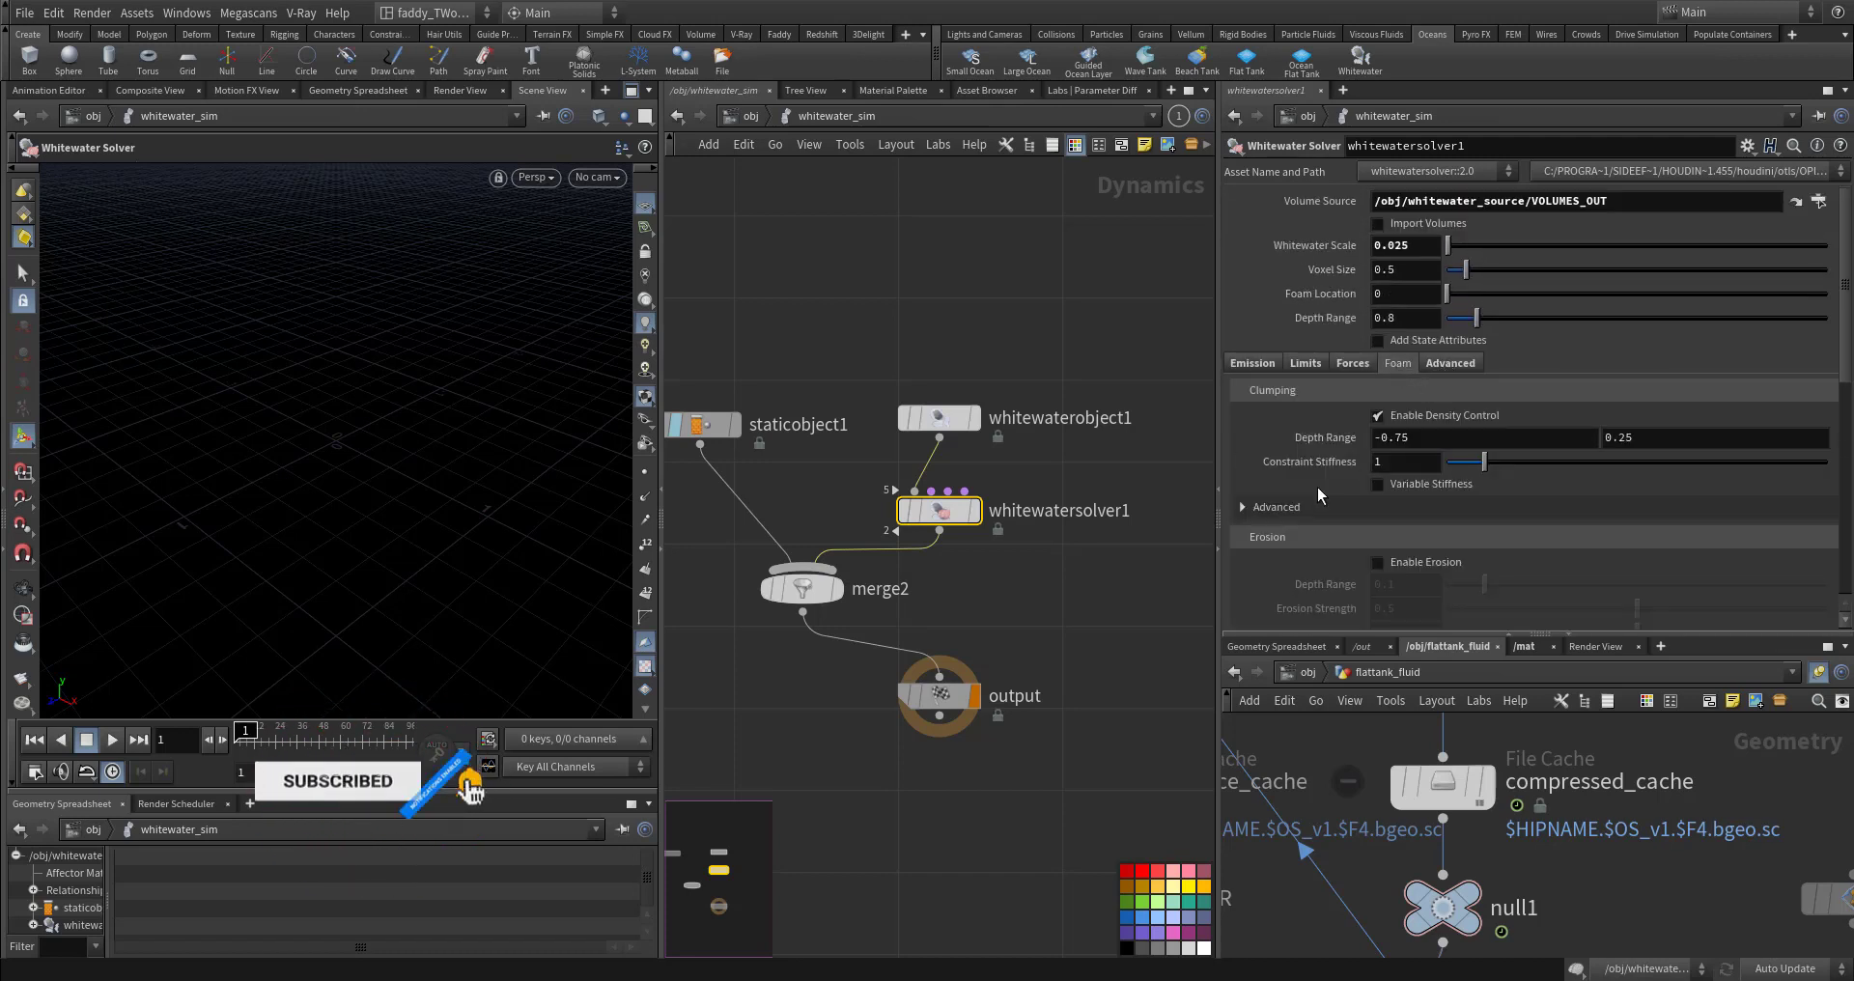
scroll(1323, 492, "down", 1)
left_click(1378, 437)
scroll(1284, 527, "down", 3)
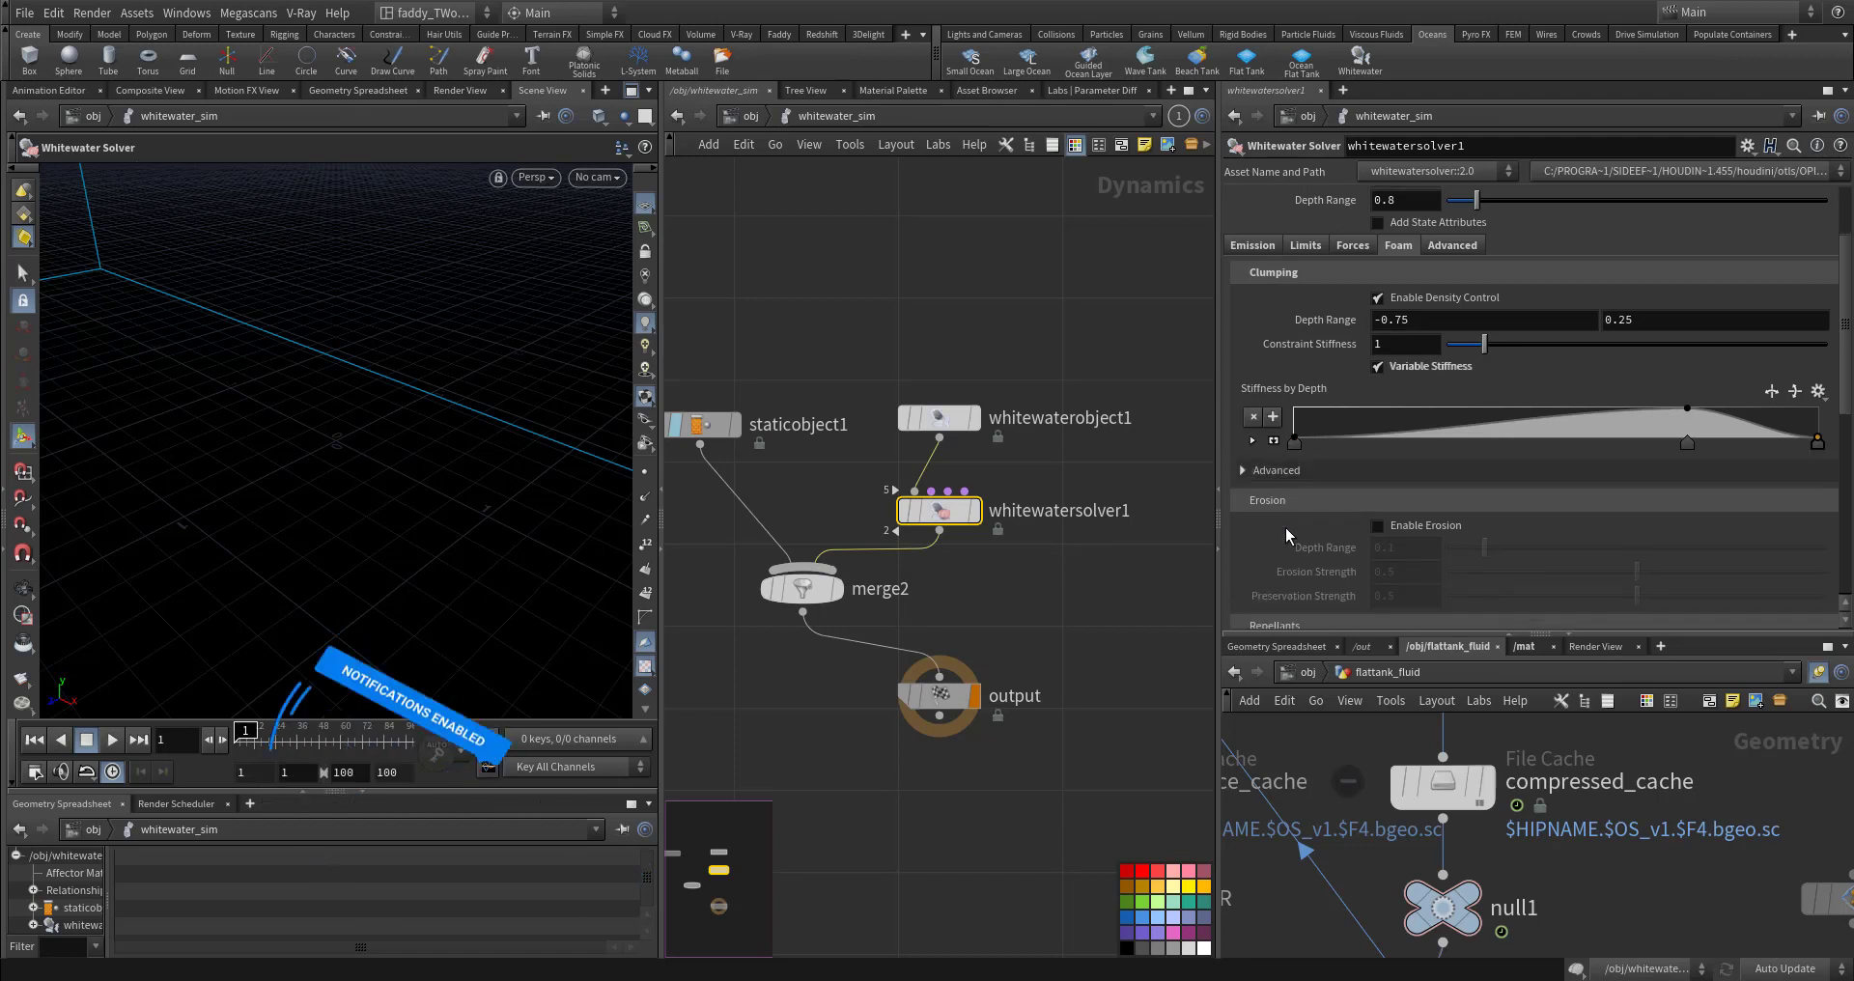
scroll(1323, 500, "down", 2)
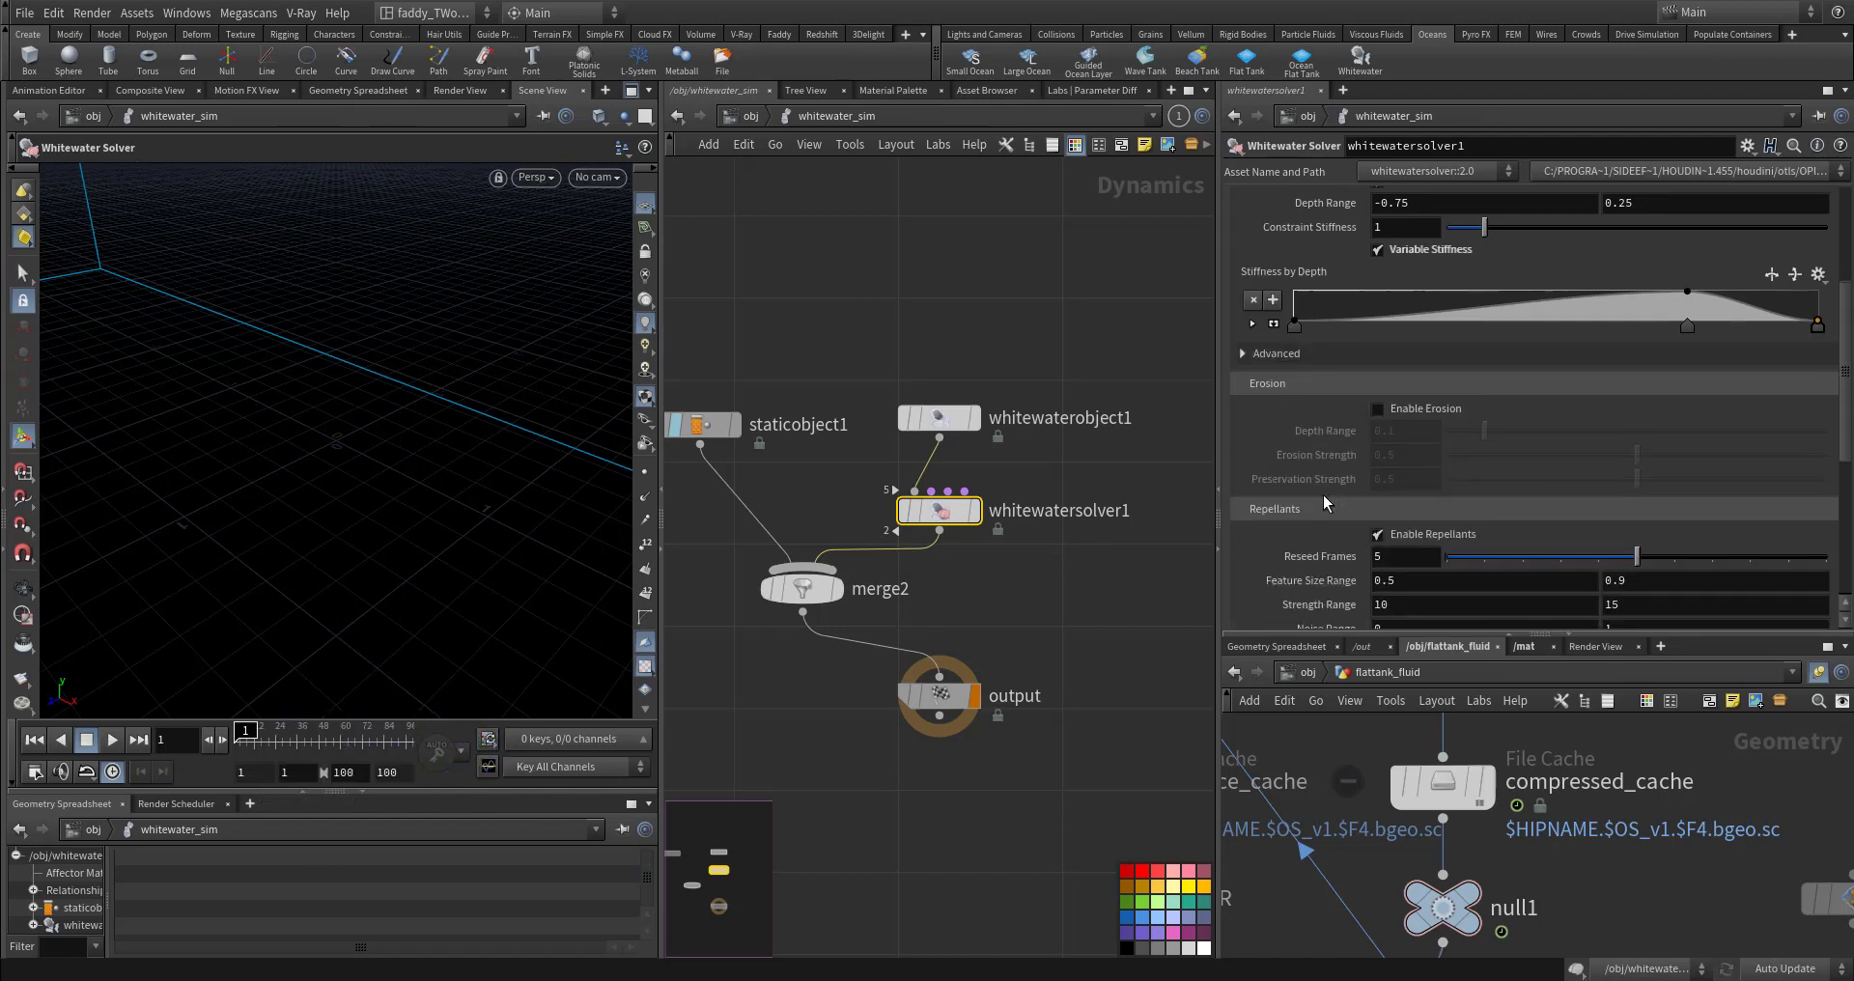
scroll(1311, 483, "up", 3)
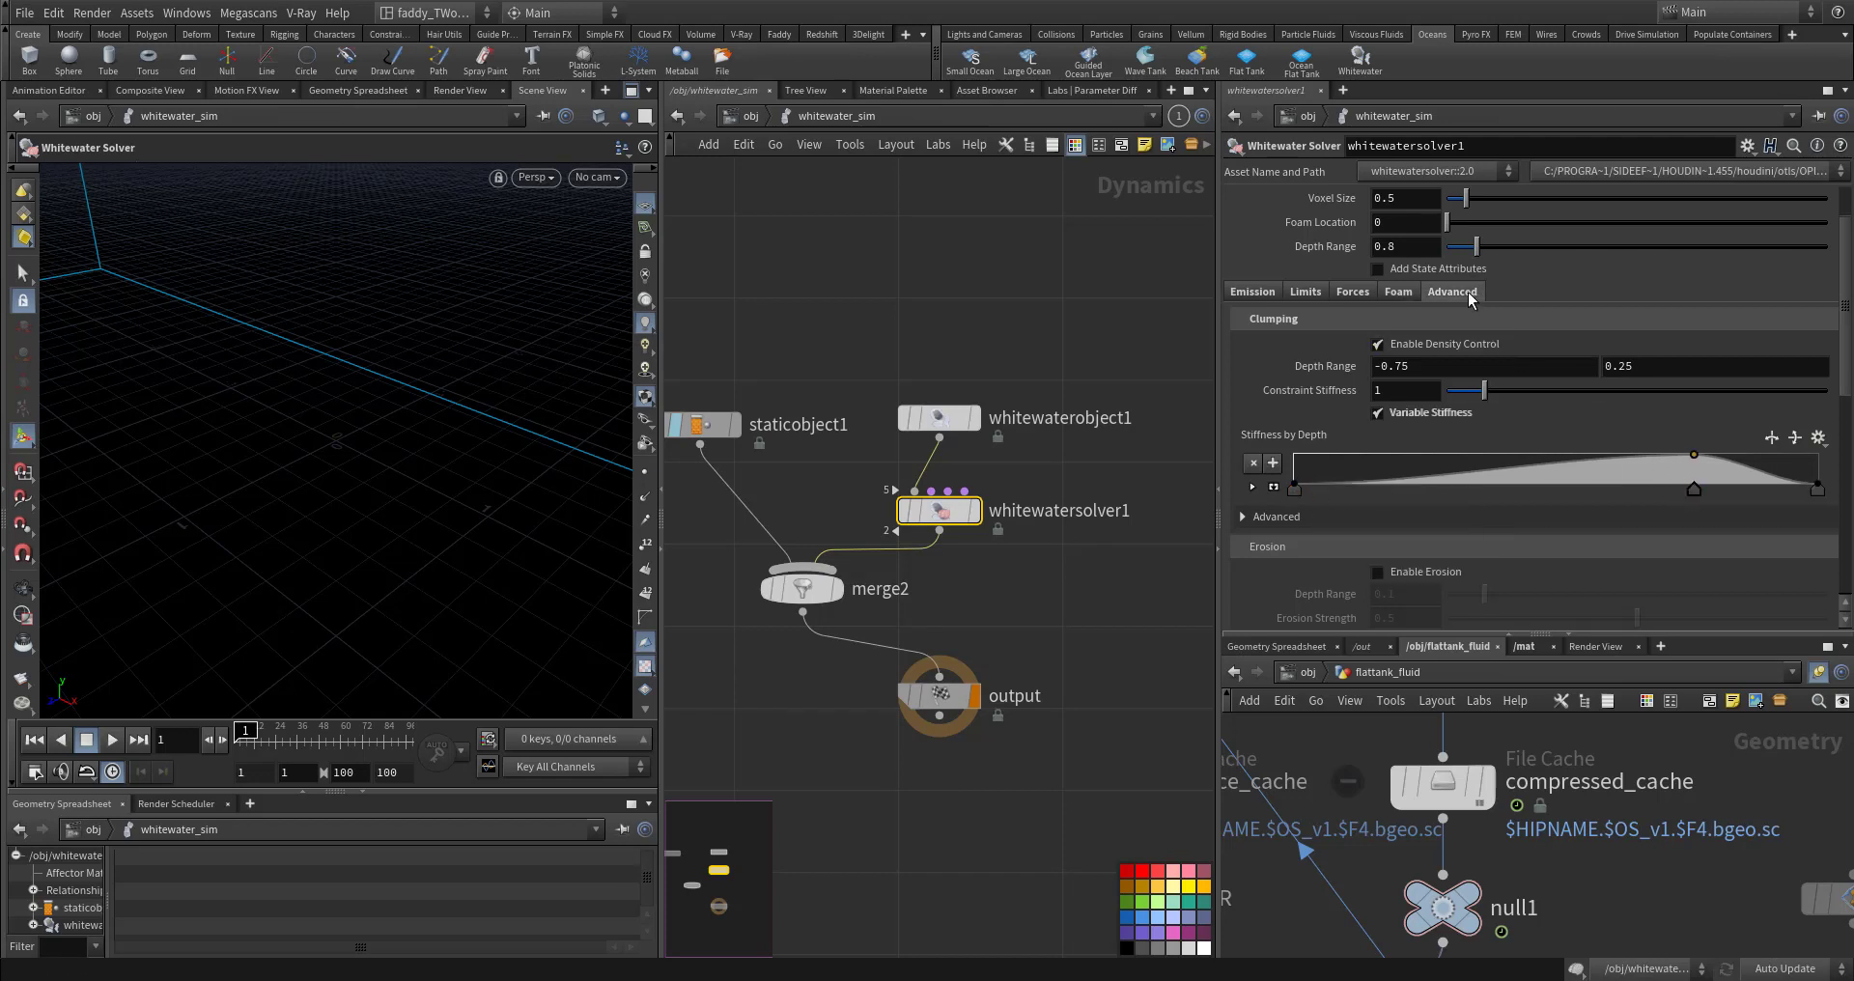
Step: Review whitewatersolver1's Advanced settings and its general solver parameters
left_click(1452, 291)
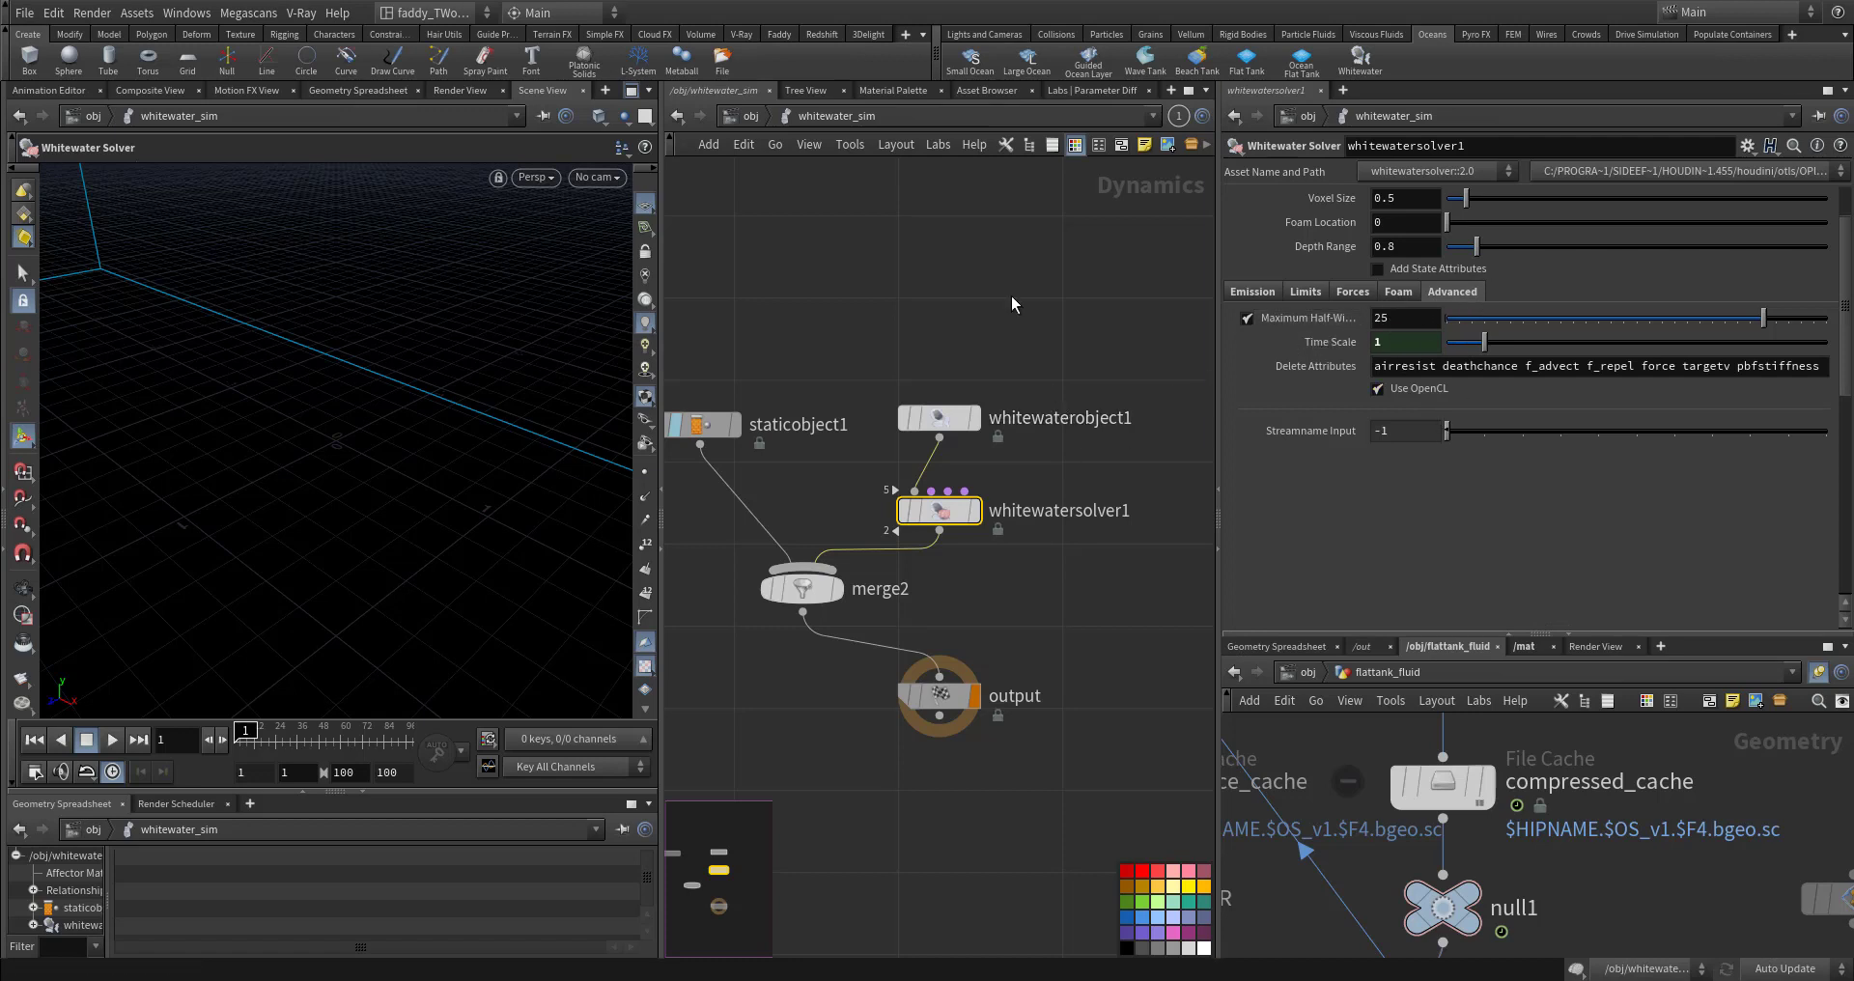
middle_click_drag(1102, 184, 1101, 280)
scroll(1296, 257, "up", 2)
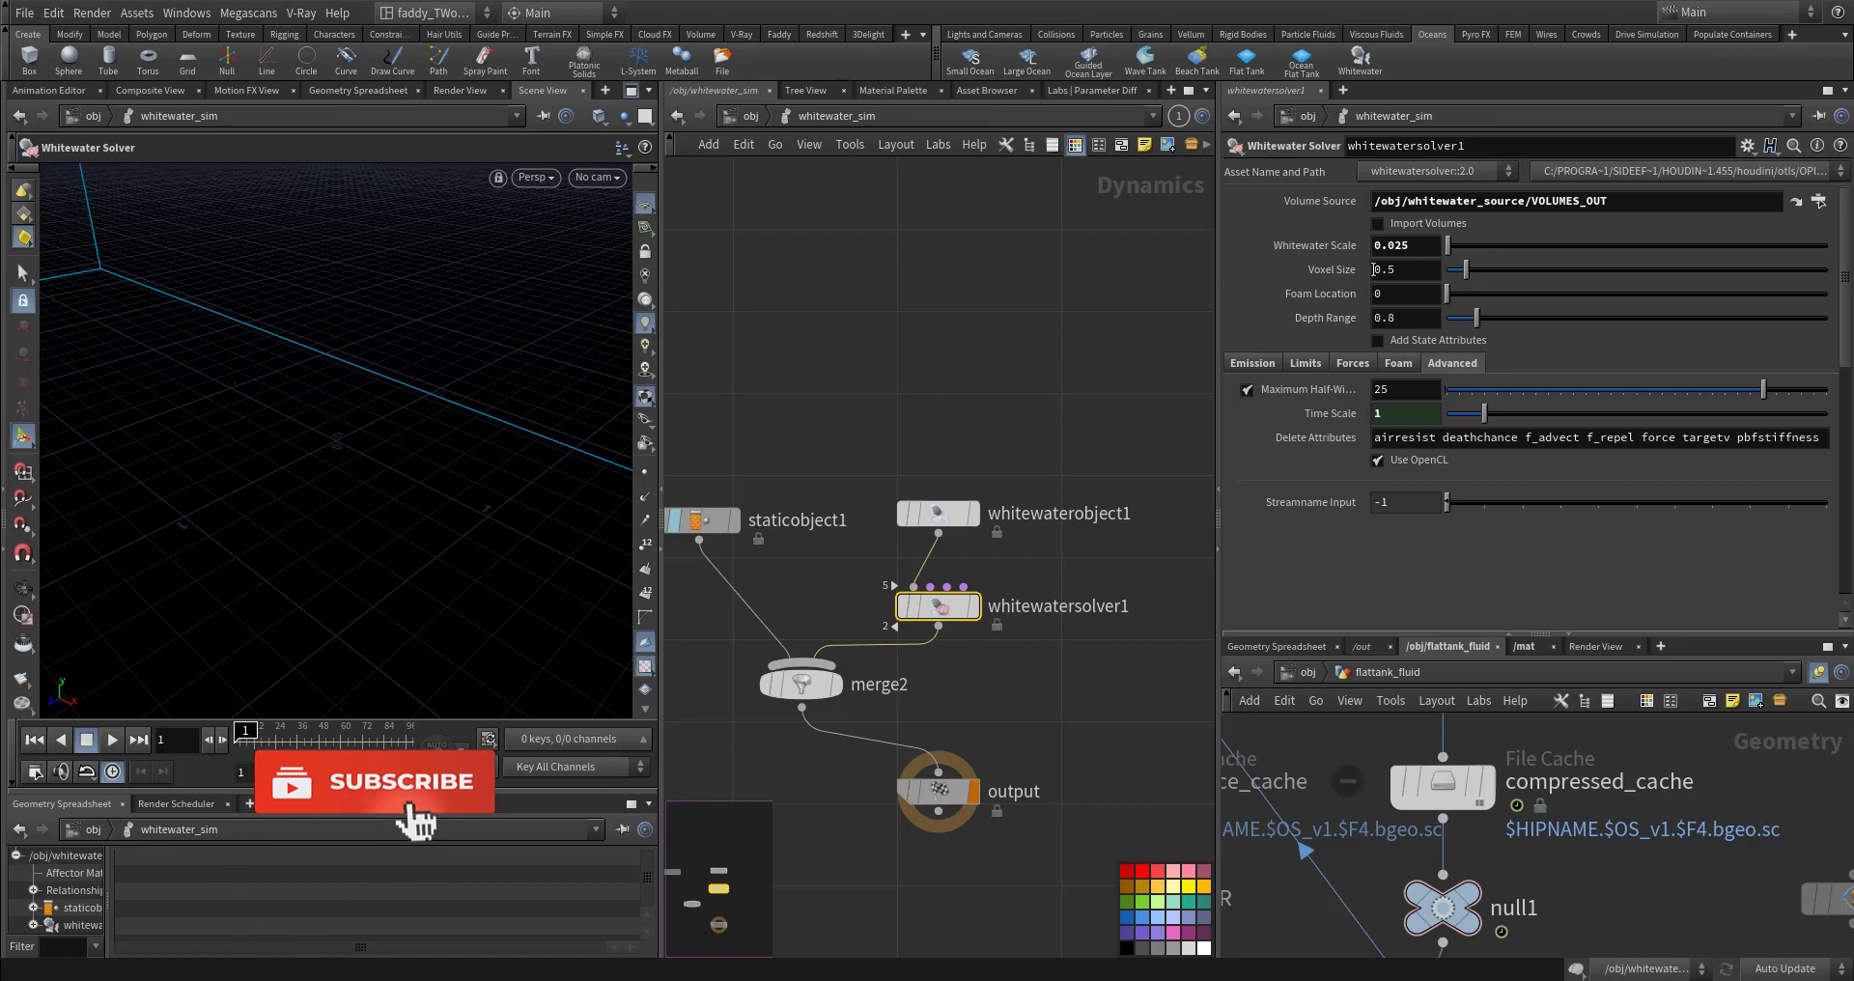
middle_click_drag(1035, 398, 1015, 360)
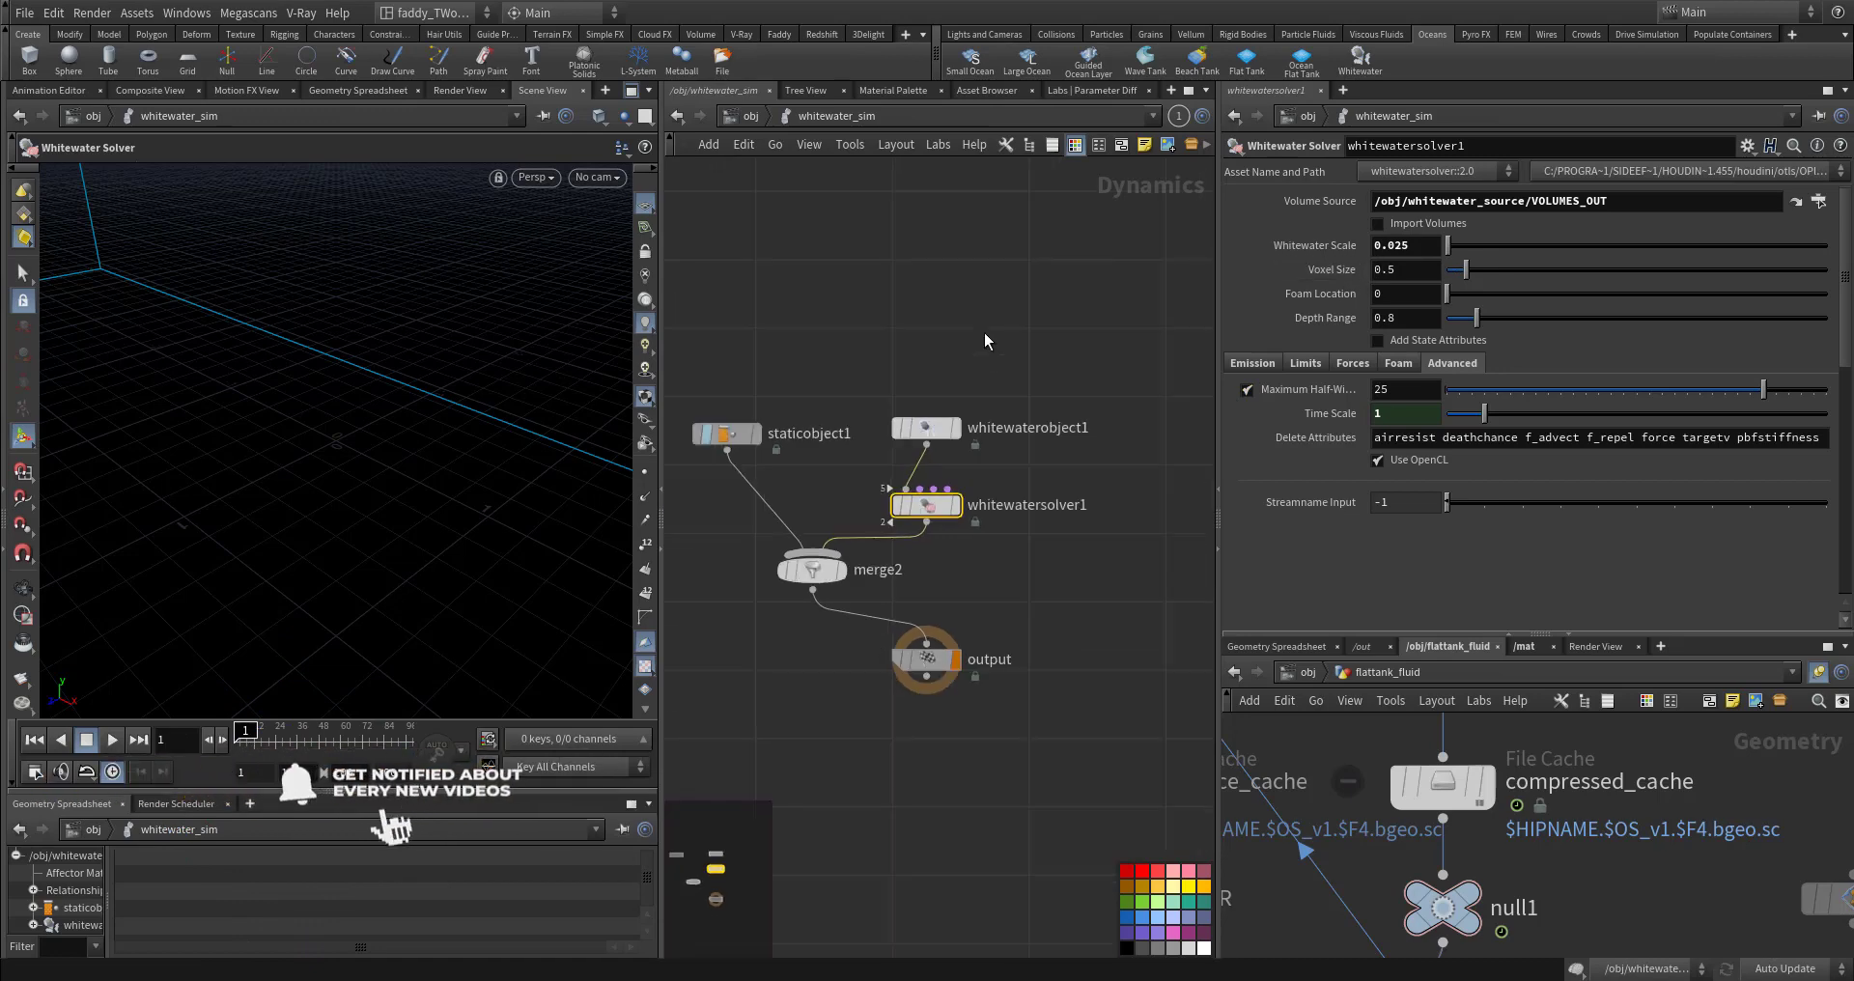
Step: In whitewater_import, insert a File Cache node between import_whitewater and set_density
left_click(754, 117)
double_click(908, 543)
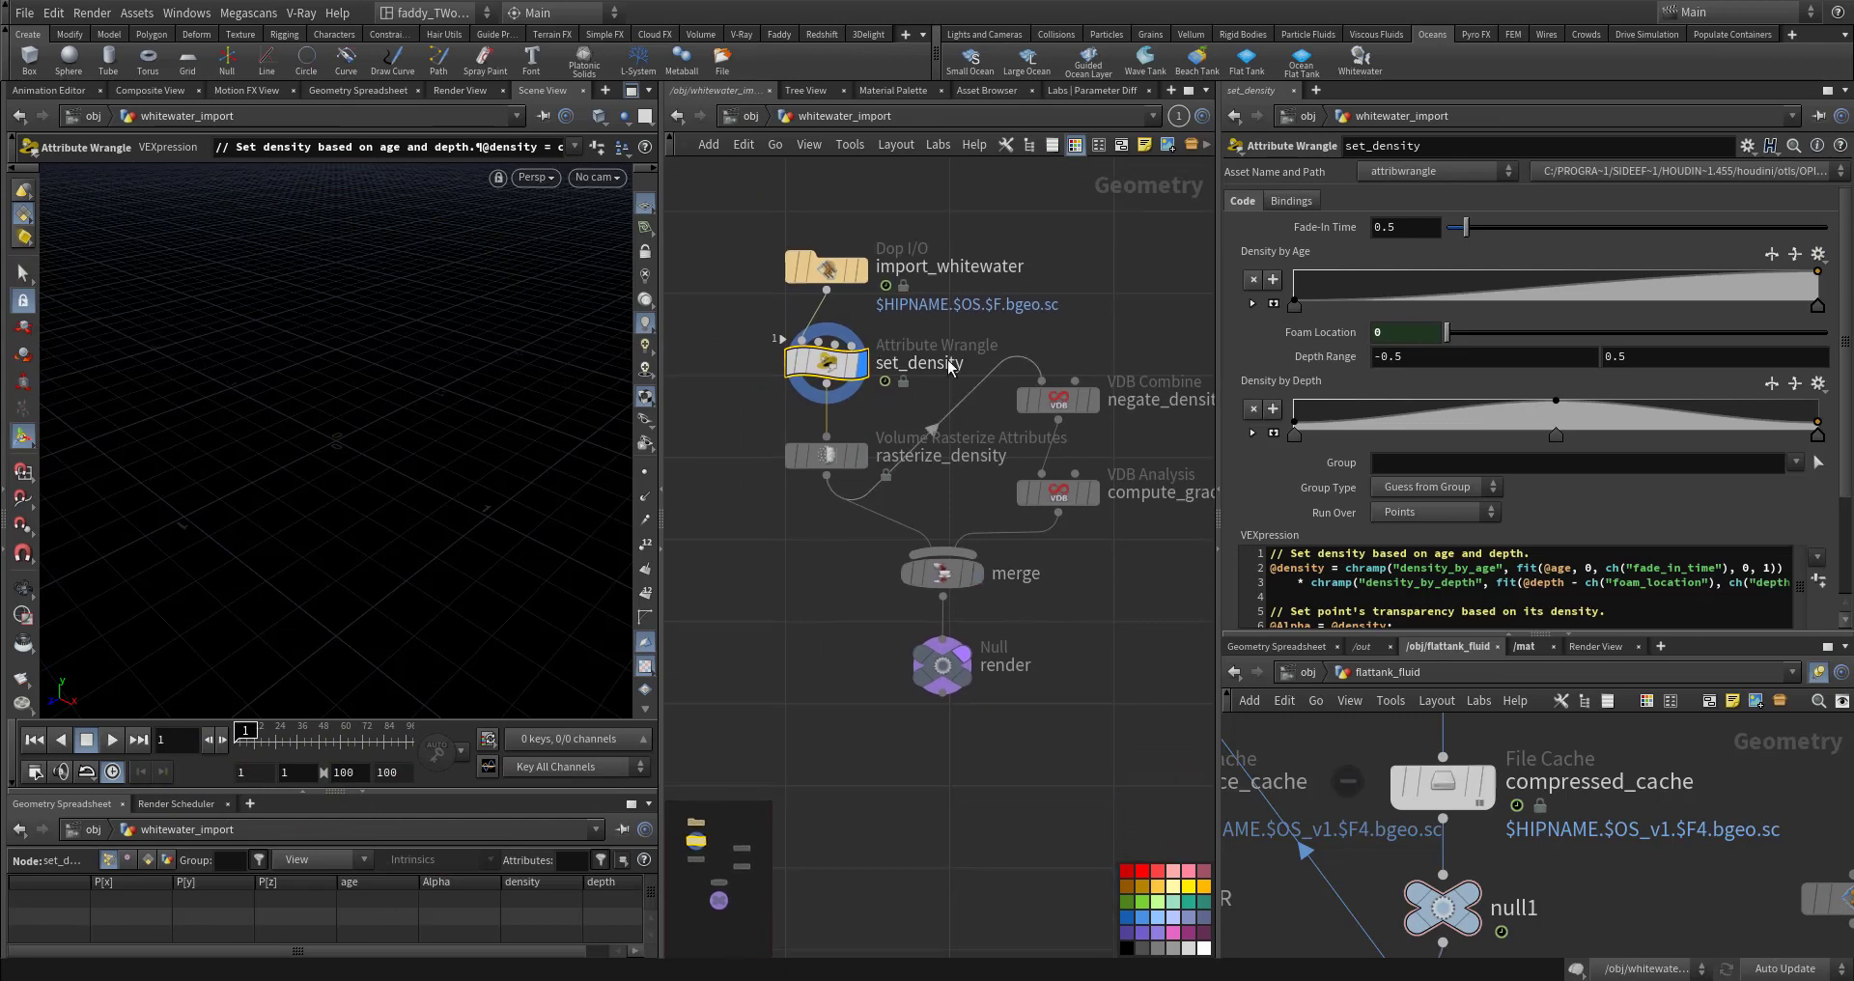
left_click_drag(827, 268, 809, 212)
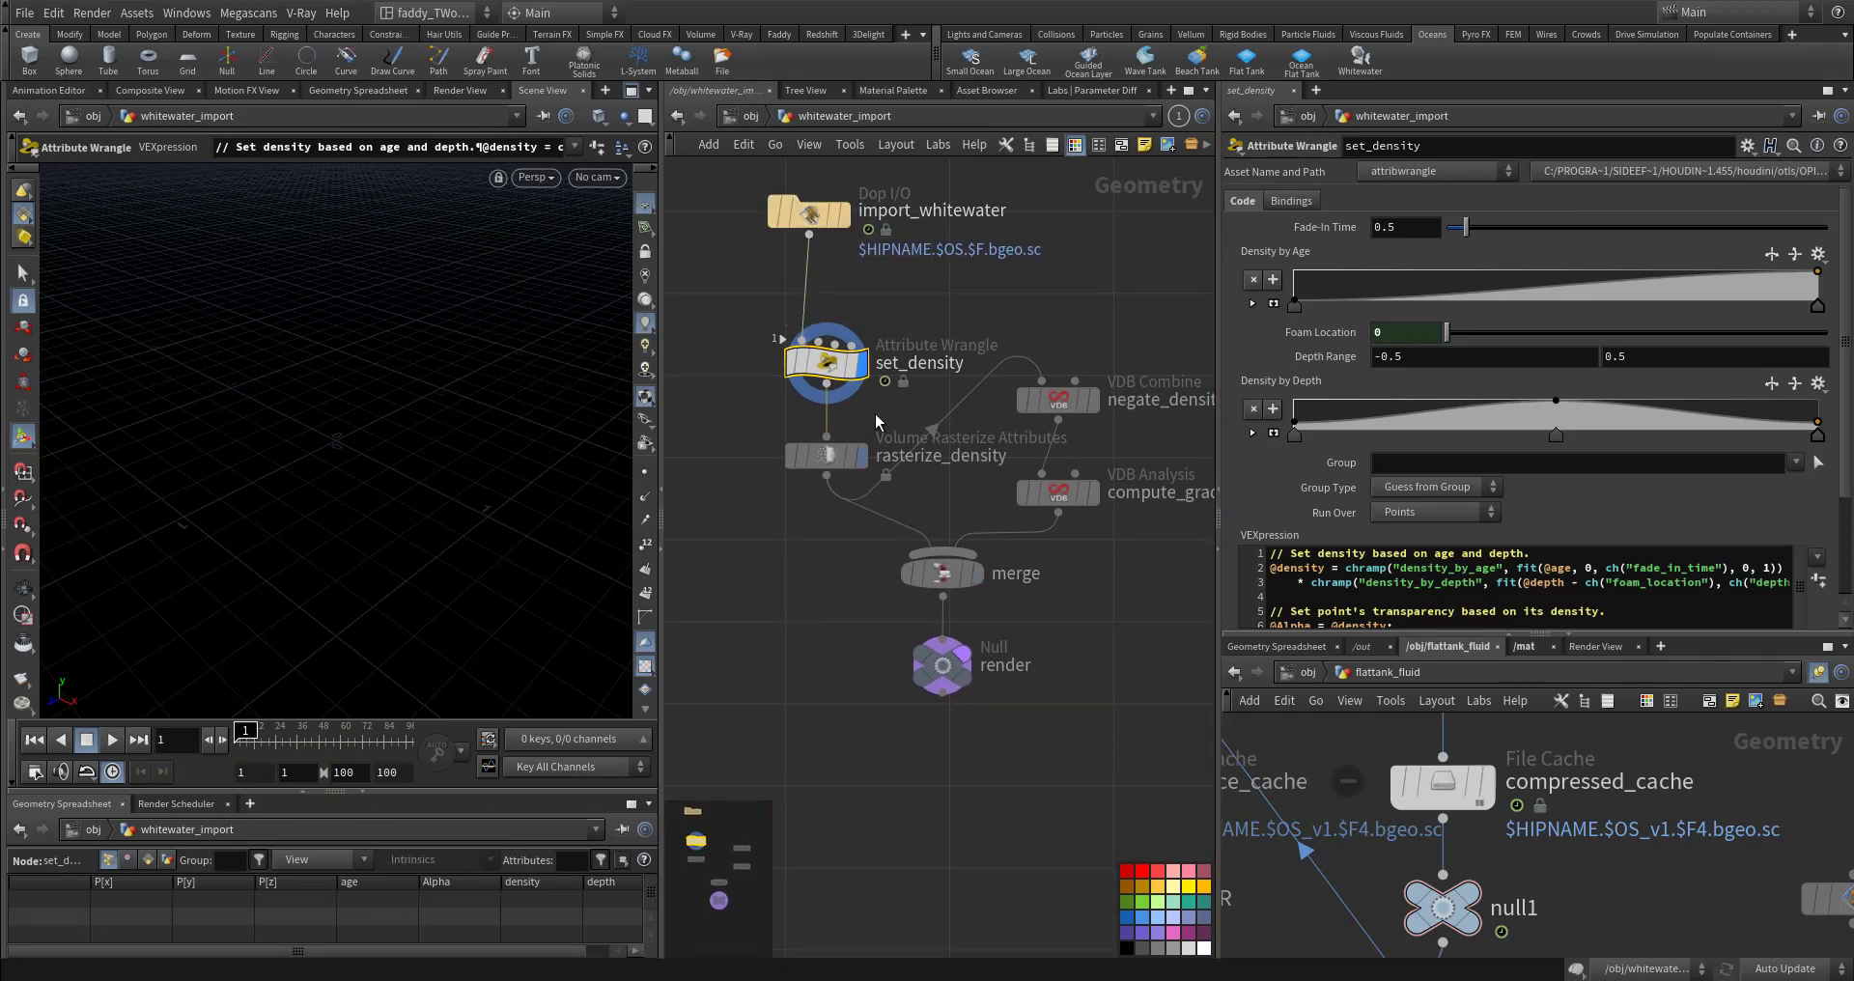
key("Tab")
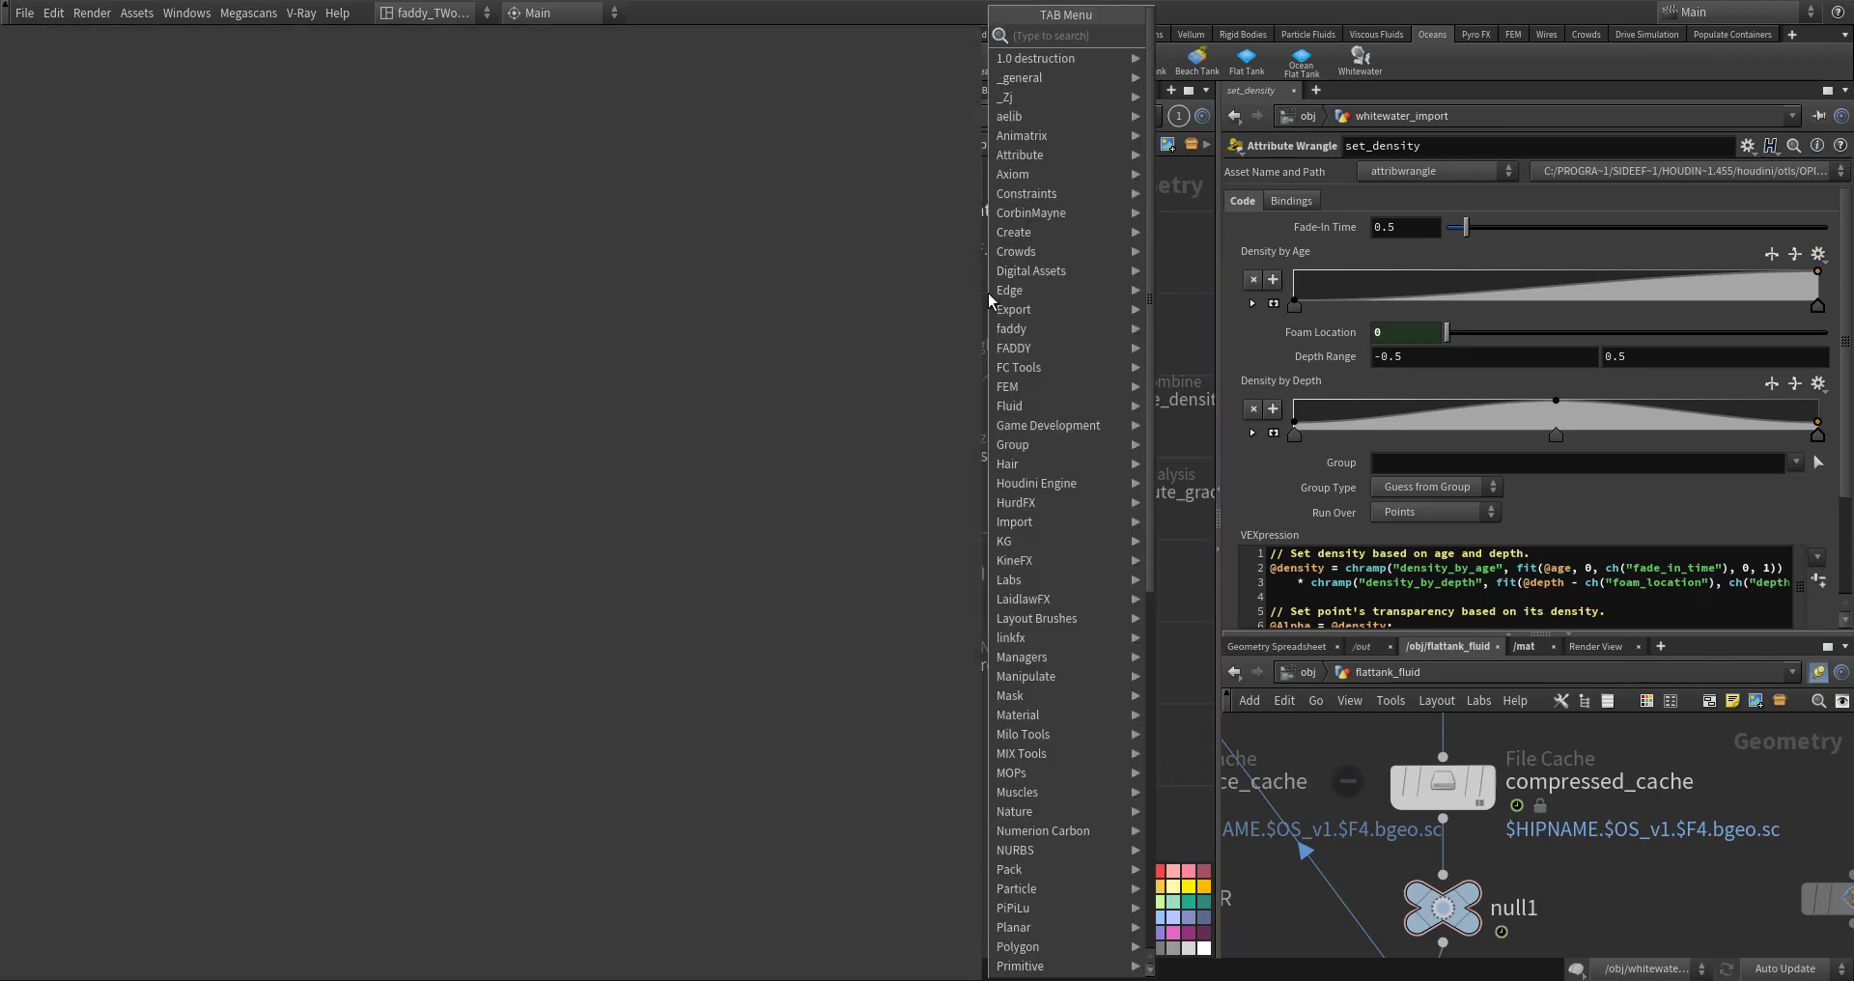
type("filec")
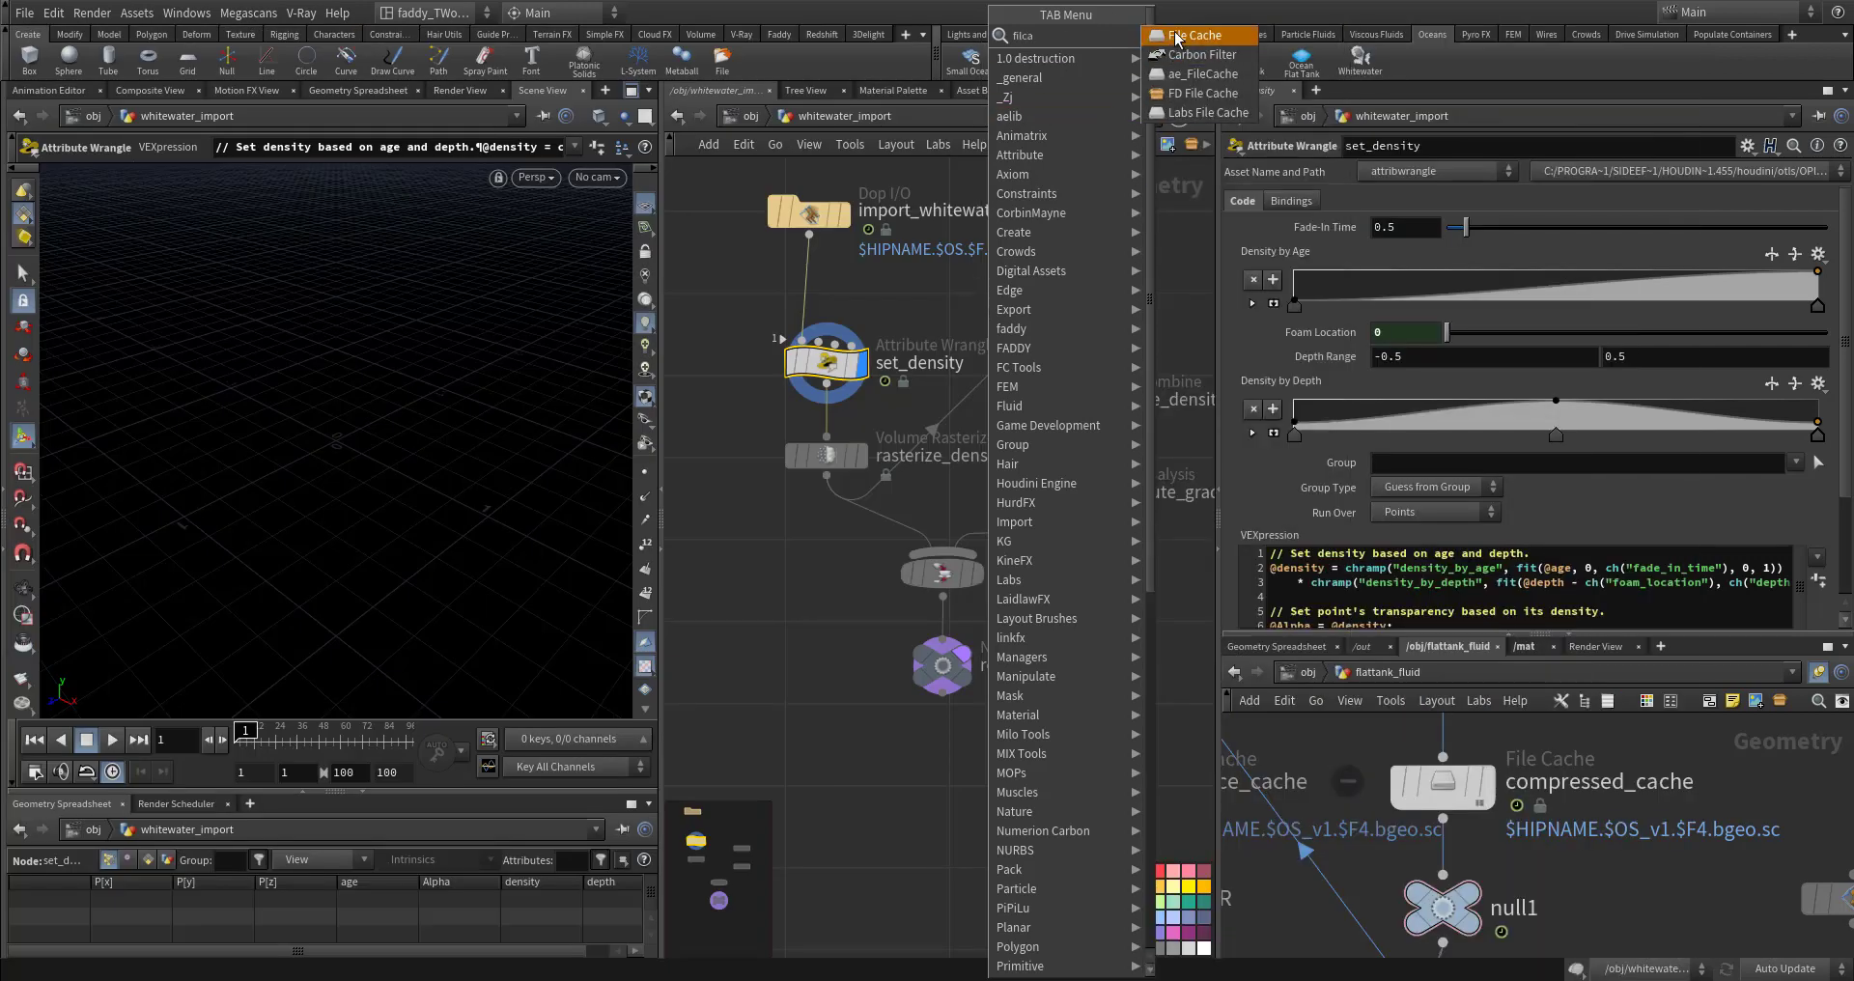
left_click(1175, 34)
left_click(809, 250)
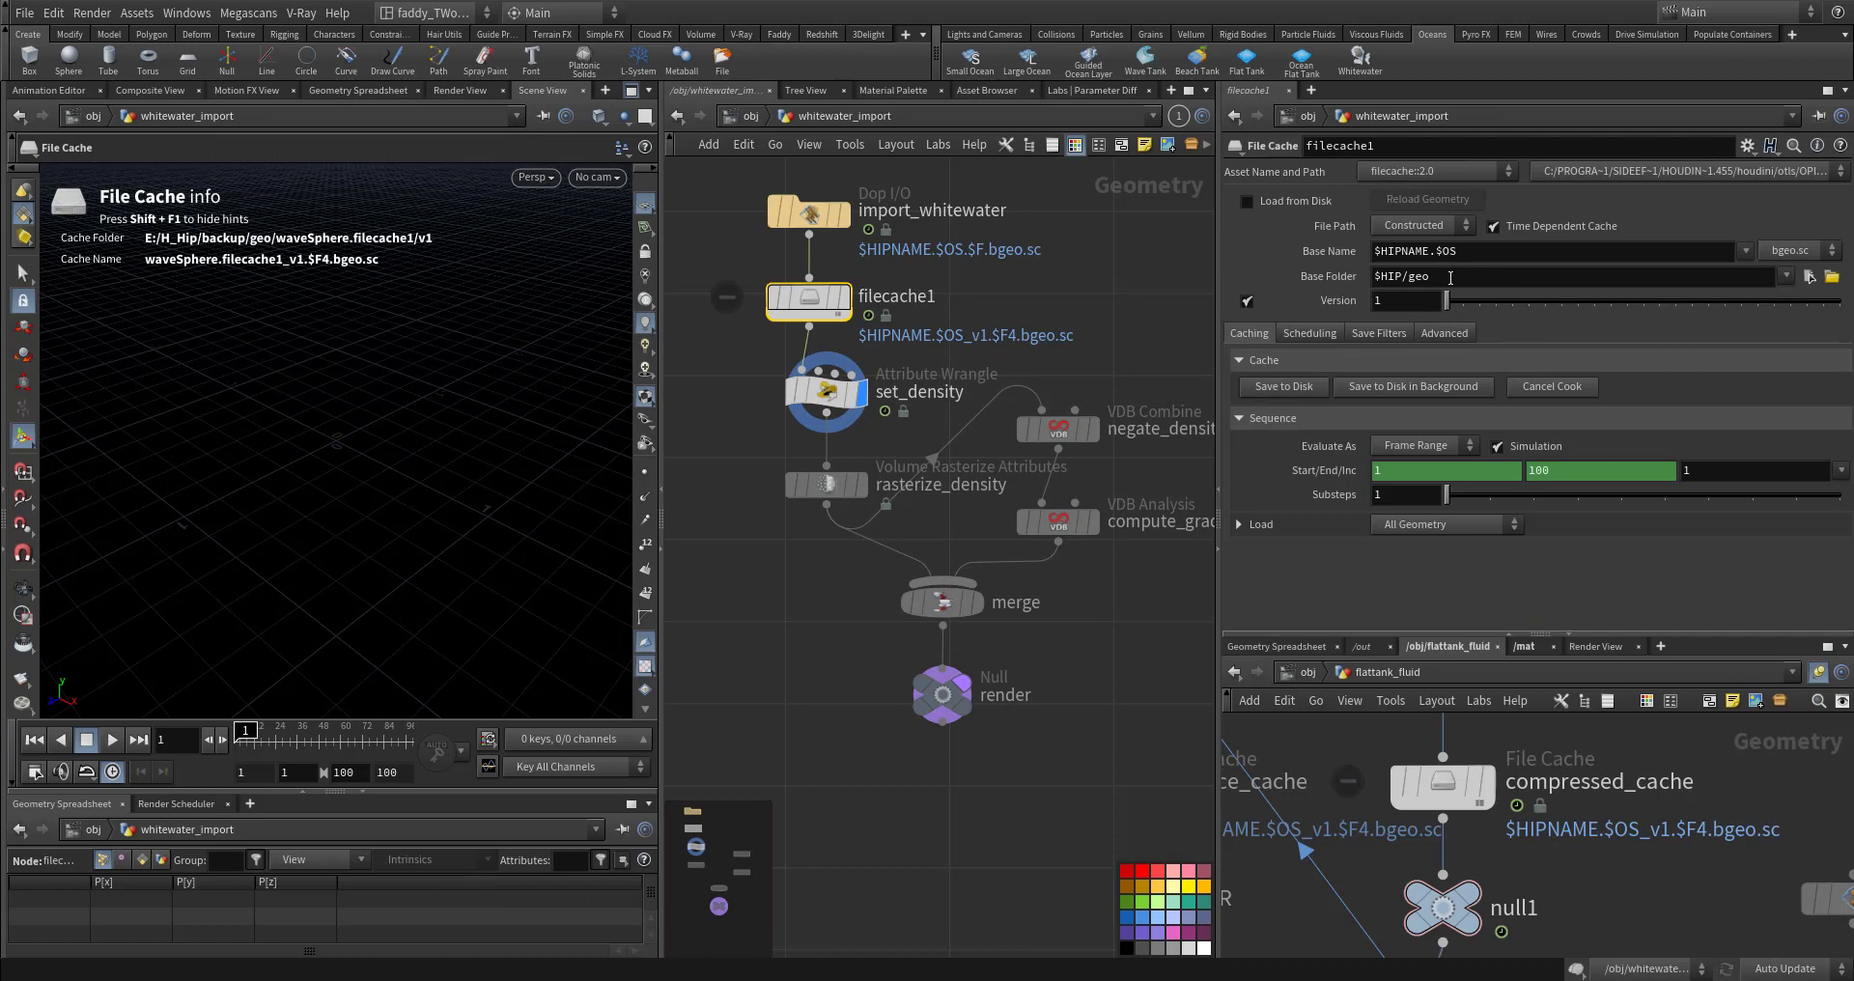
Step: Rename the new File Cache node as ww_import
double_click(903, 299)
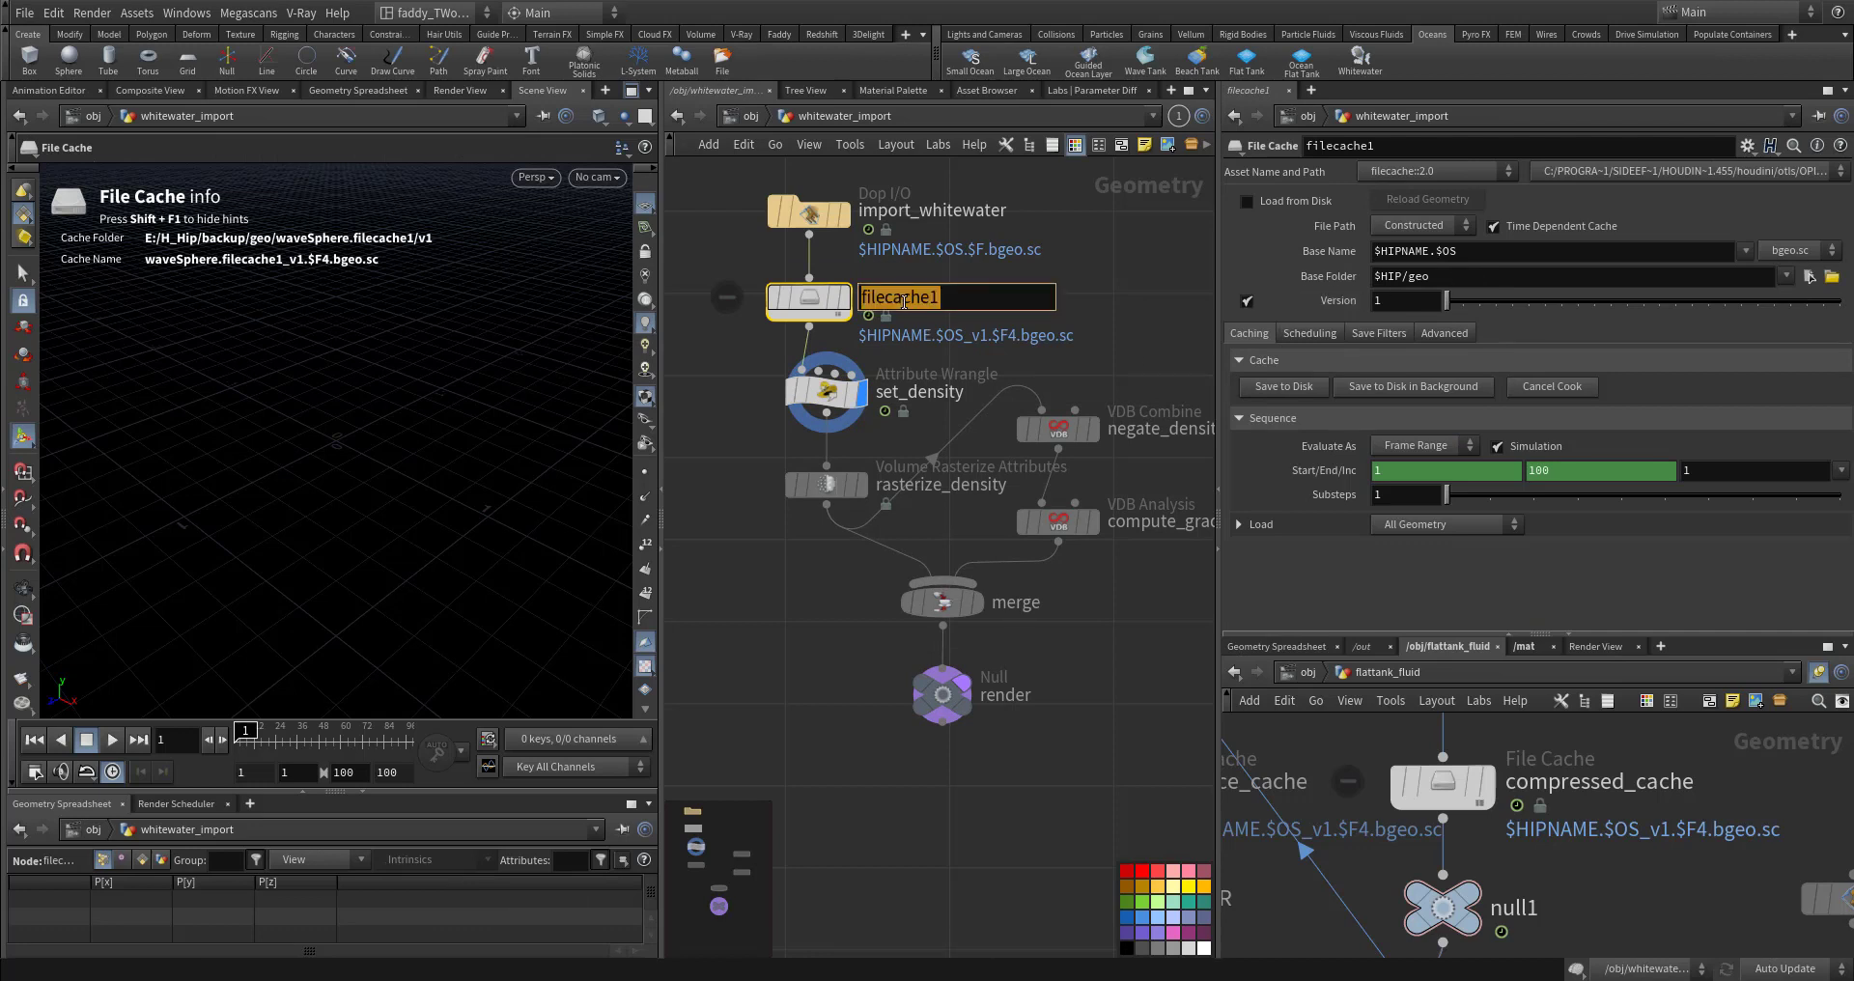
type("ww_impor")
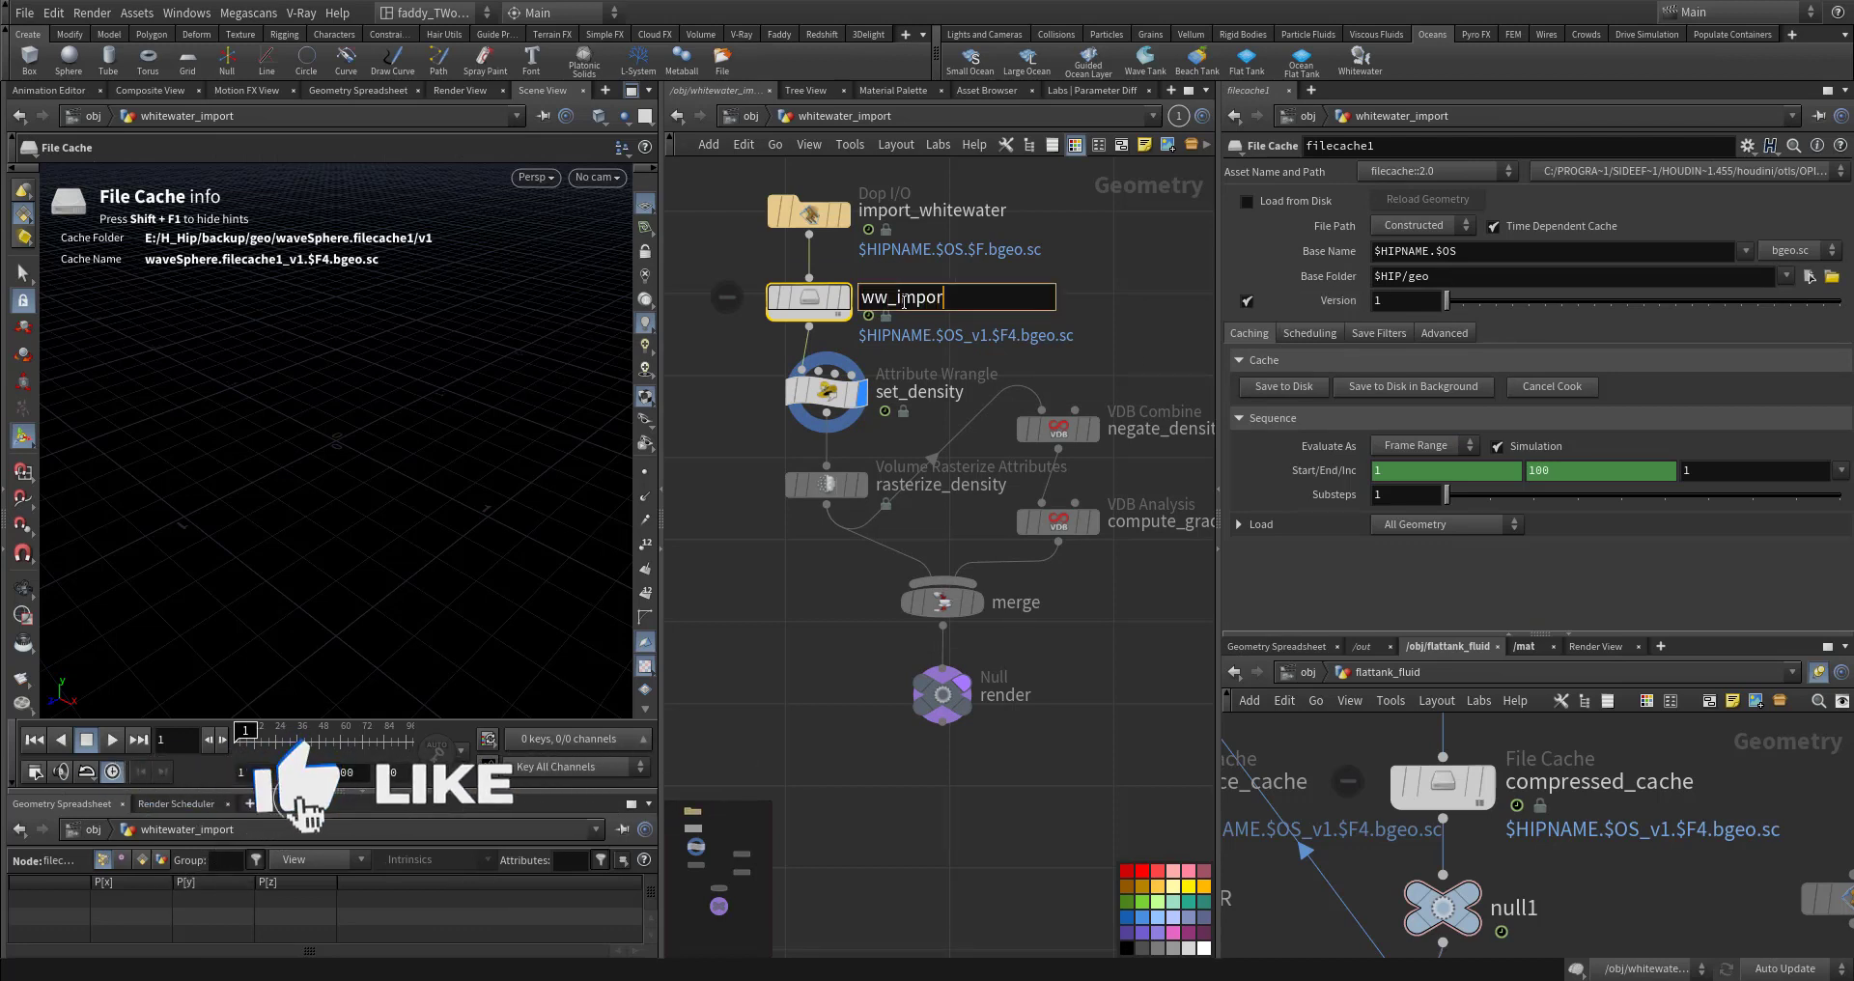
type("t")
key("Return")
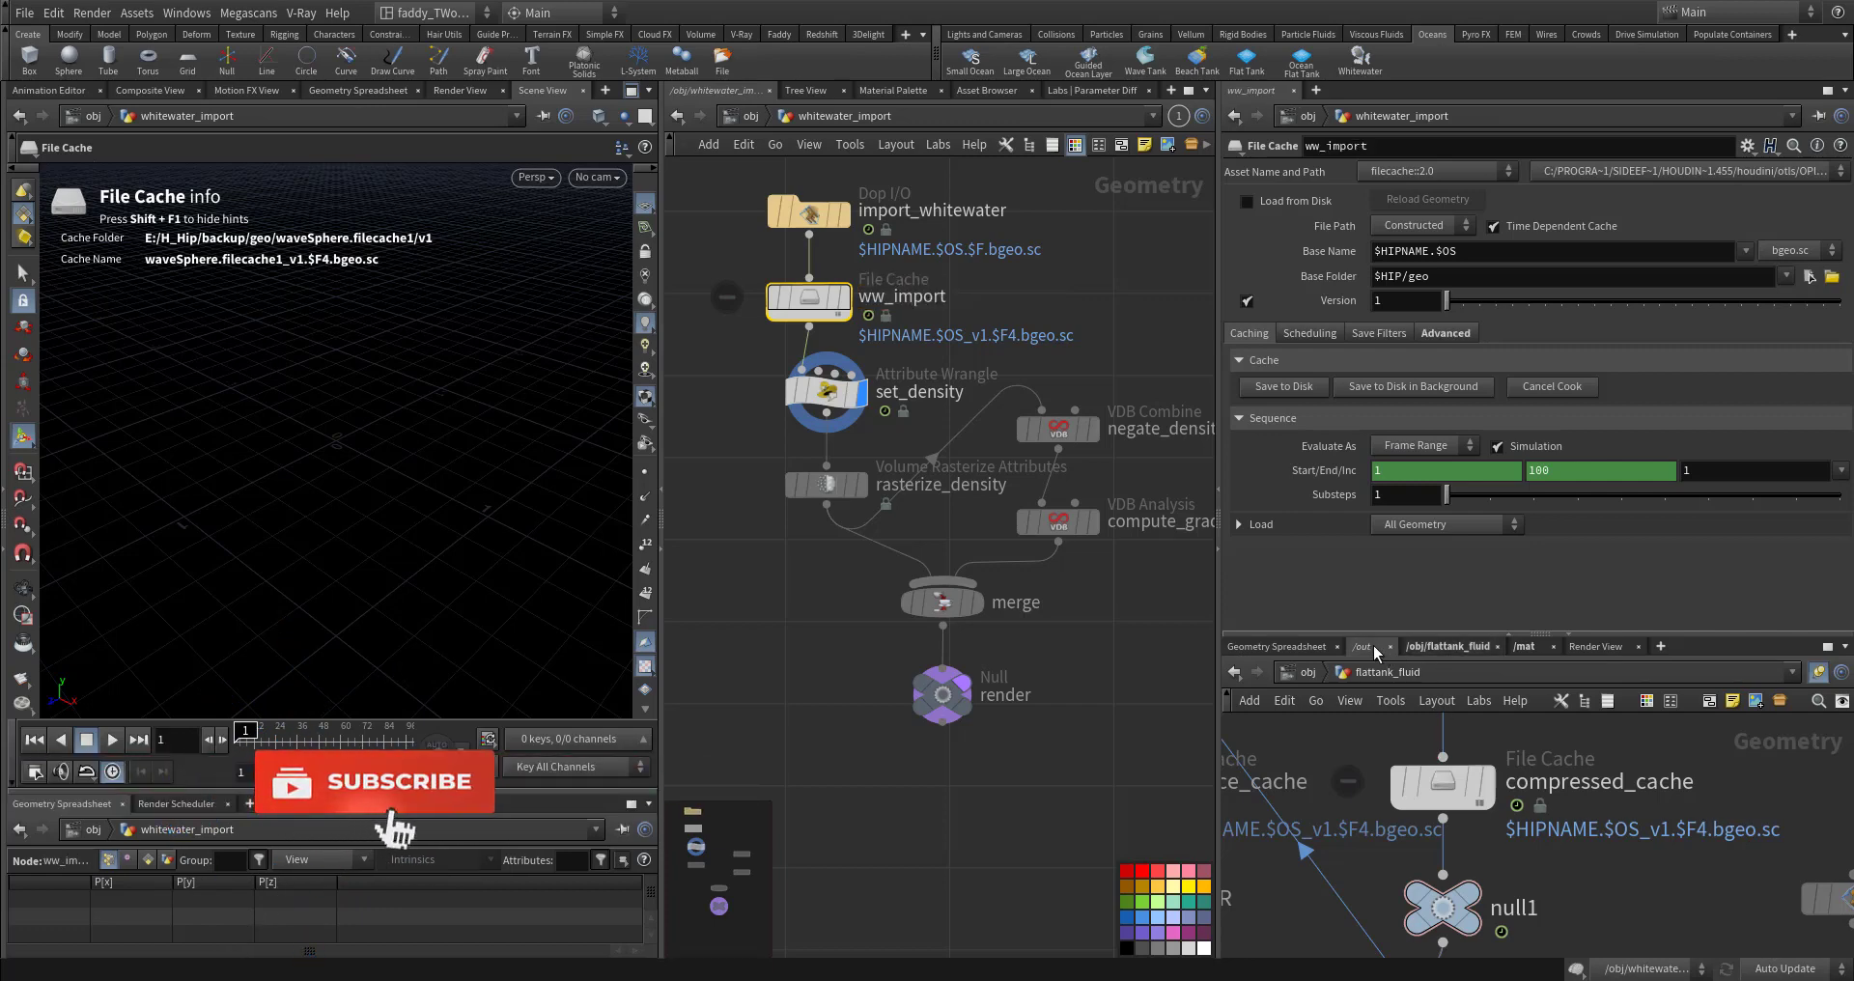
Step: Add another Fetch node in the out network, connected below fetch2
left_click(1375, 651)
key("Tab")
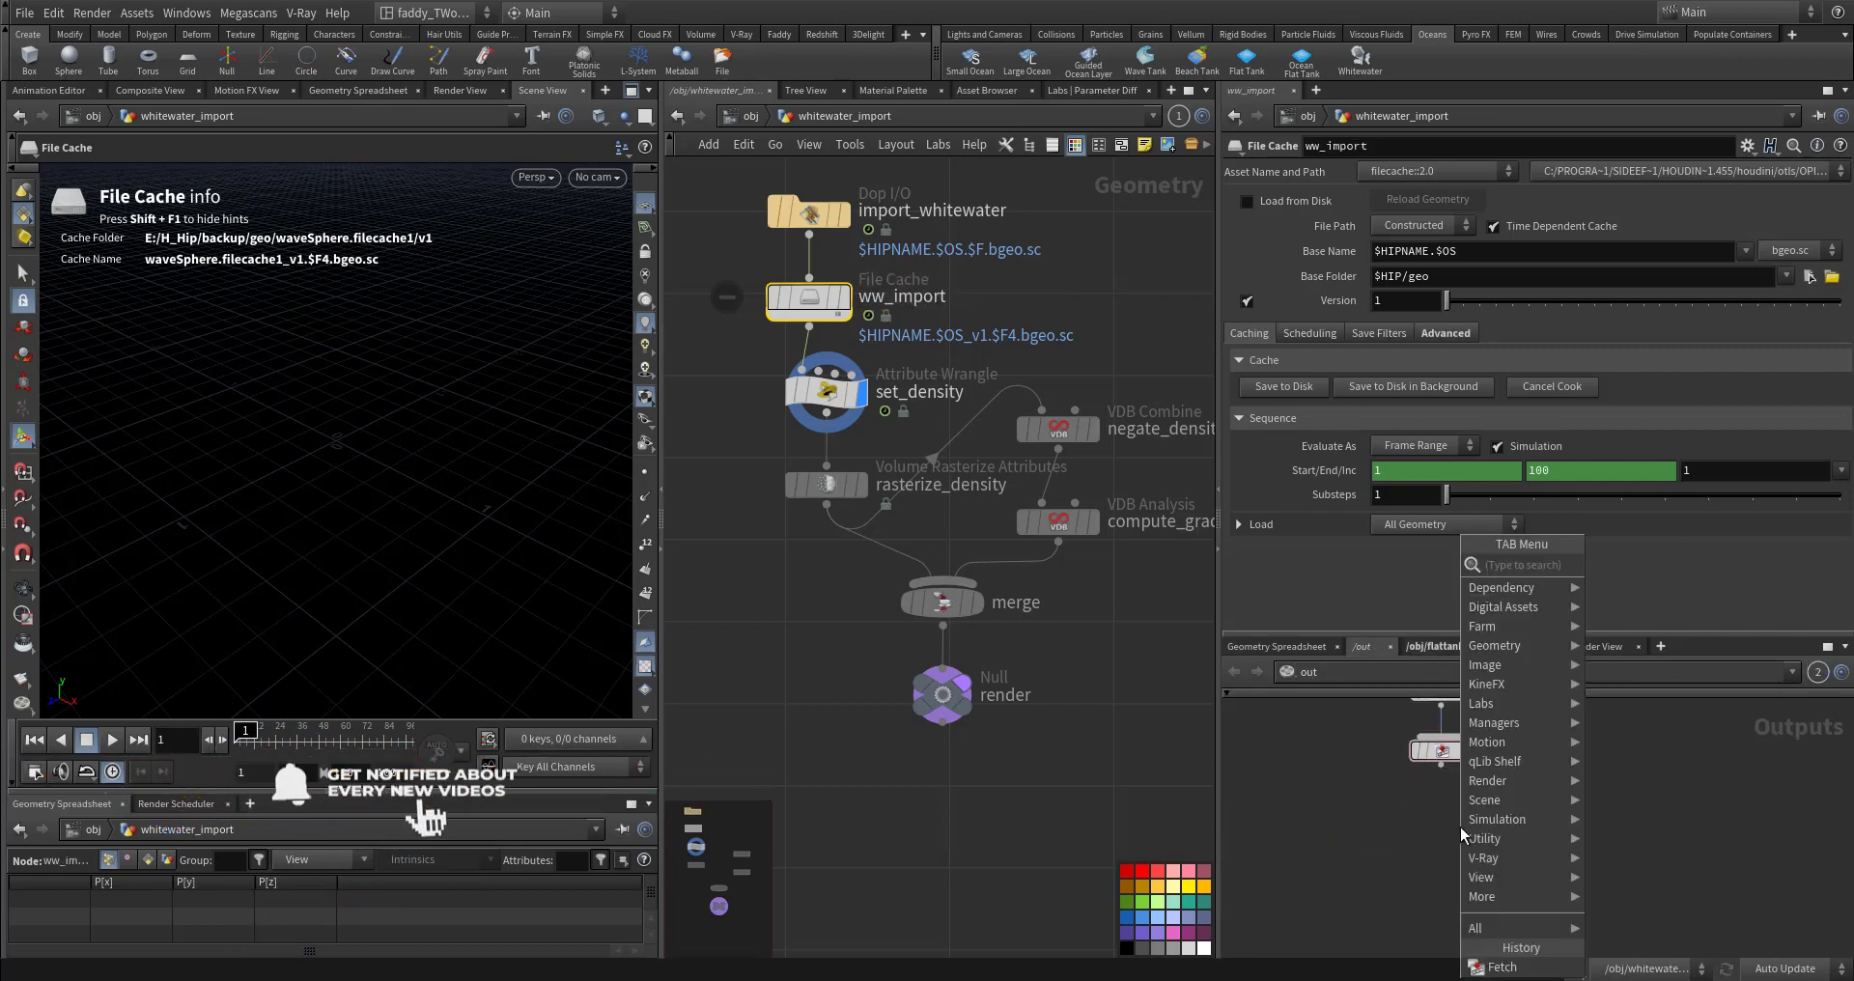
type("fe")
left_click(1605, 566)
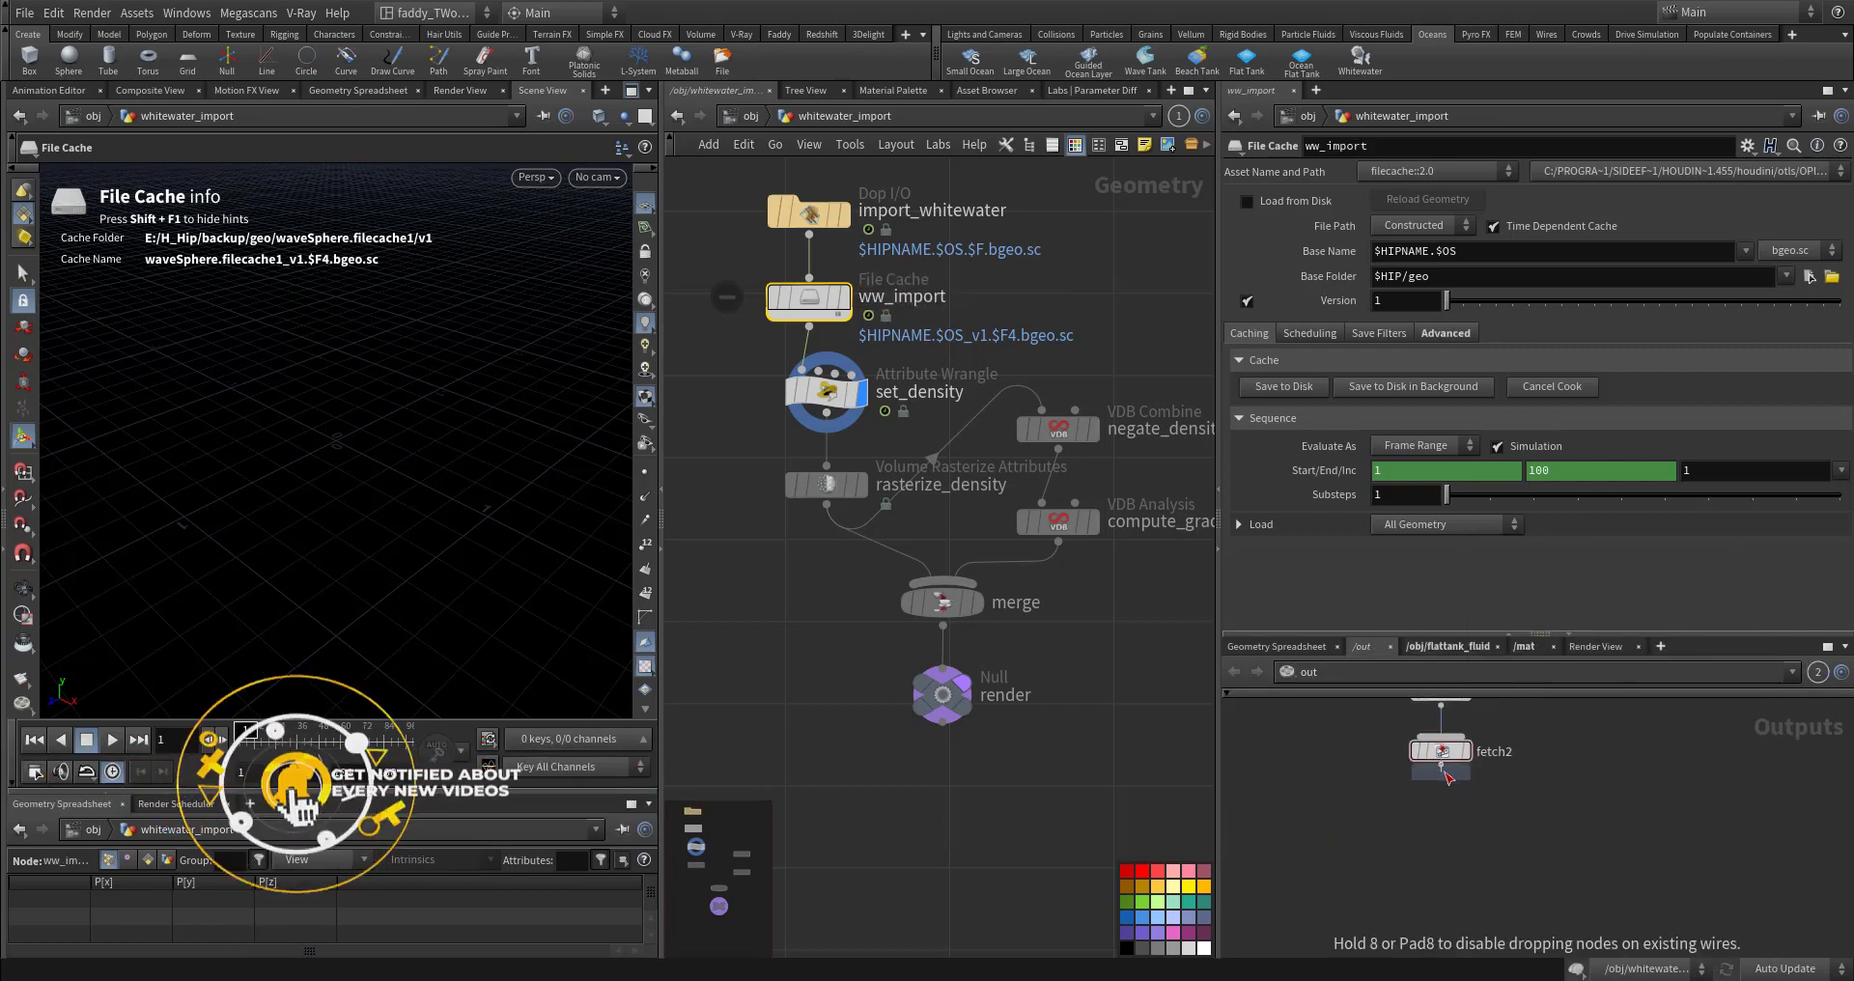
left_click(1415, 810)
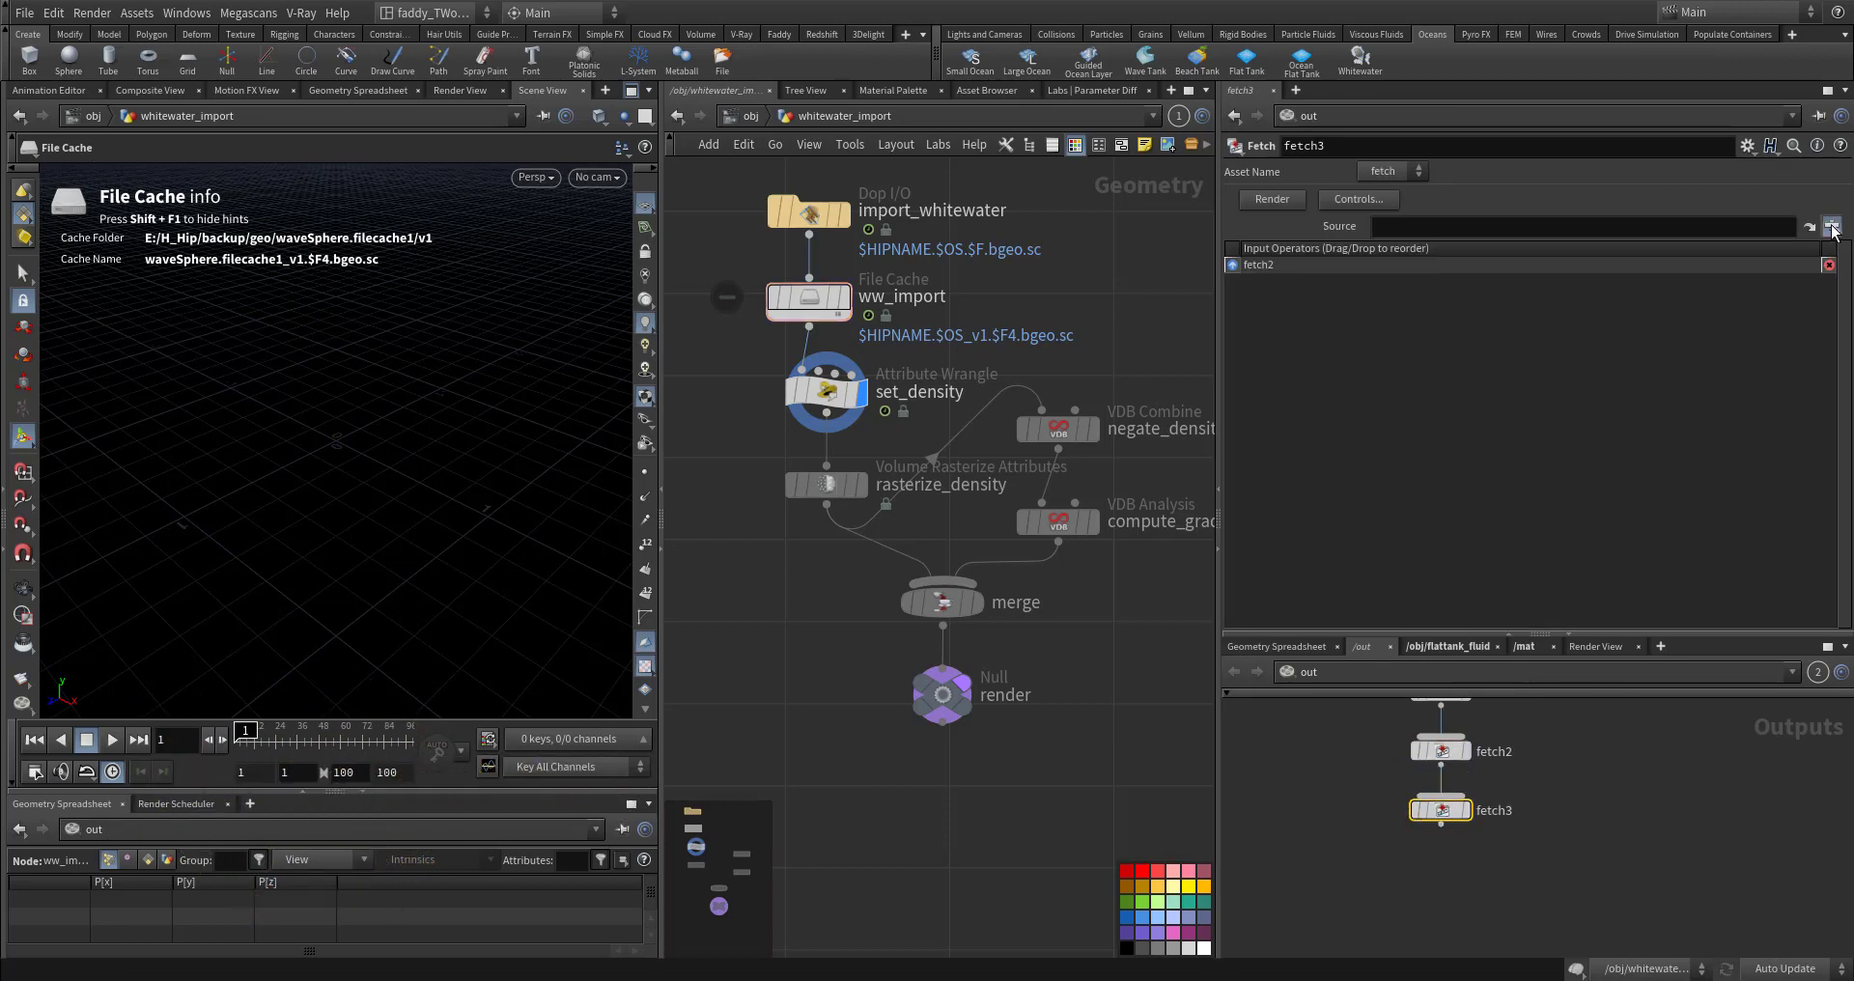
Step: Set the new Fetch node's source to /obj/whitewater_import/ww_import/render
left_click(1831, 227)
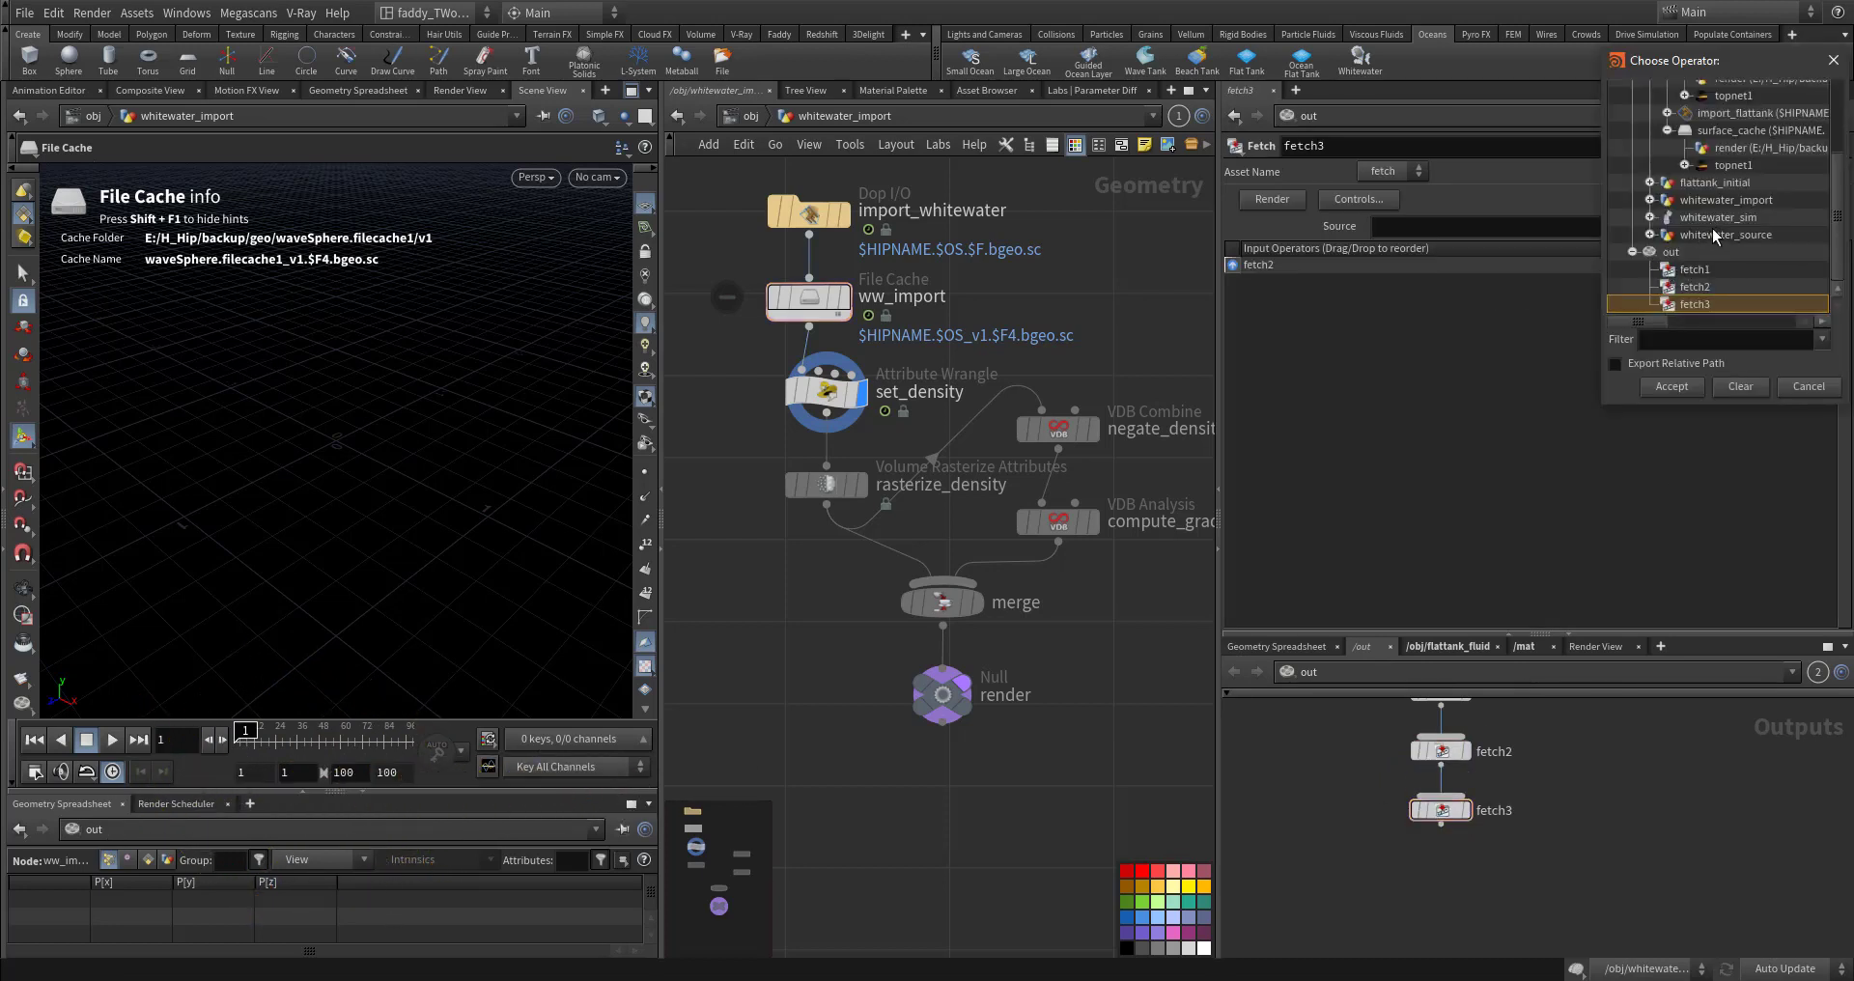
left_click(1653, 199)
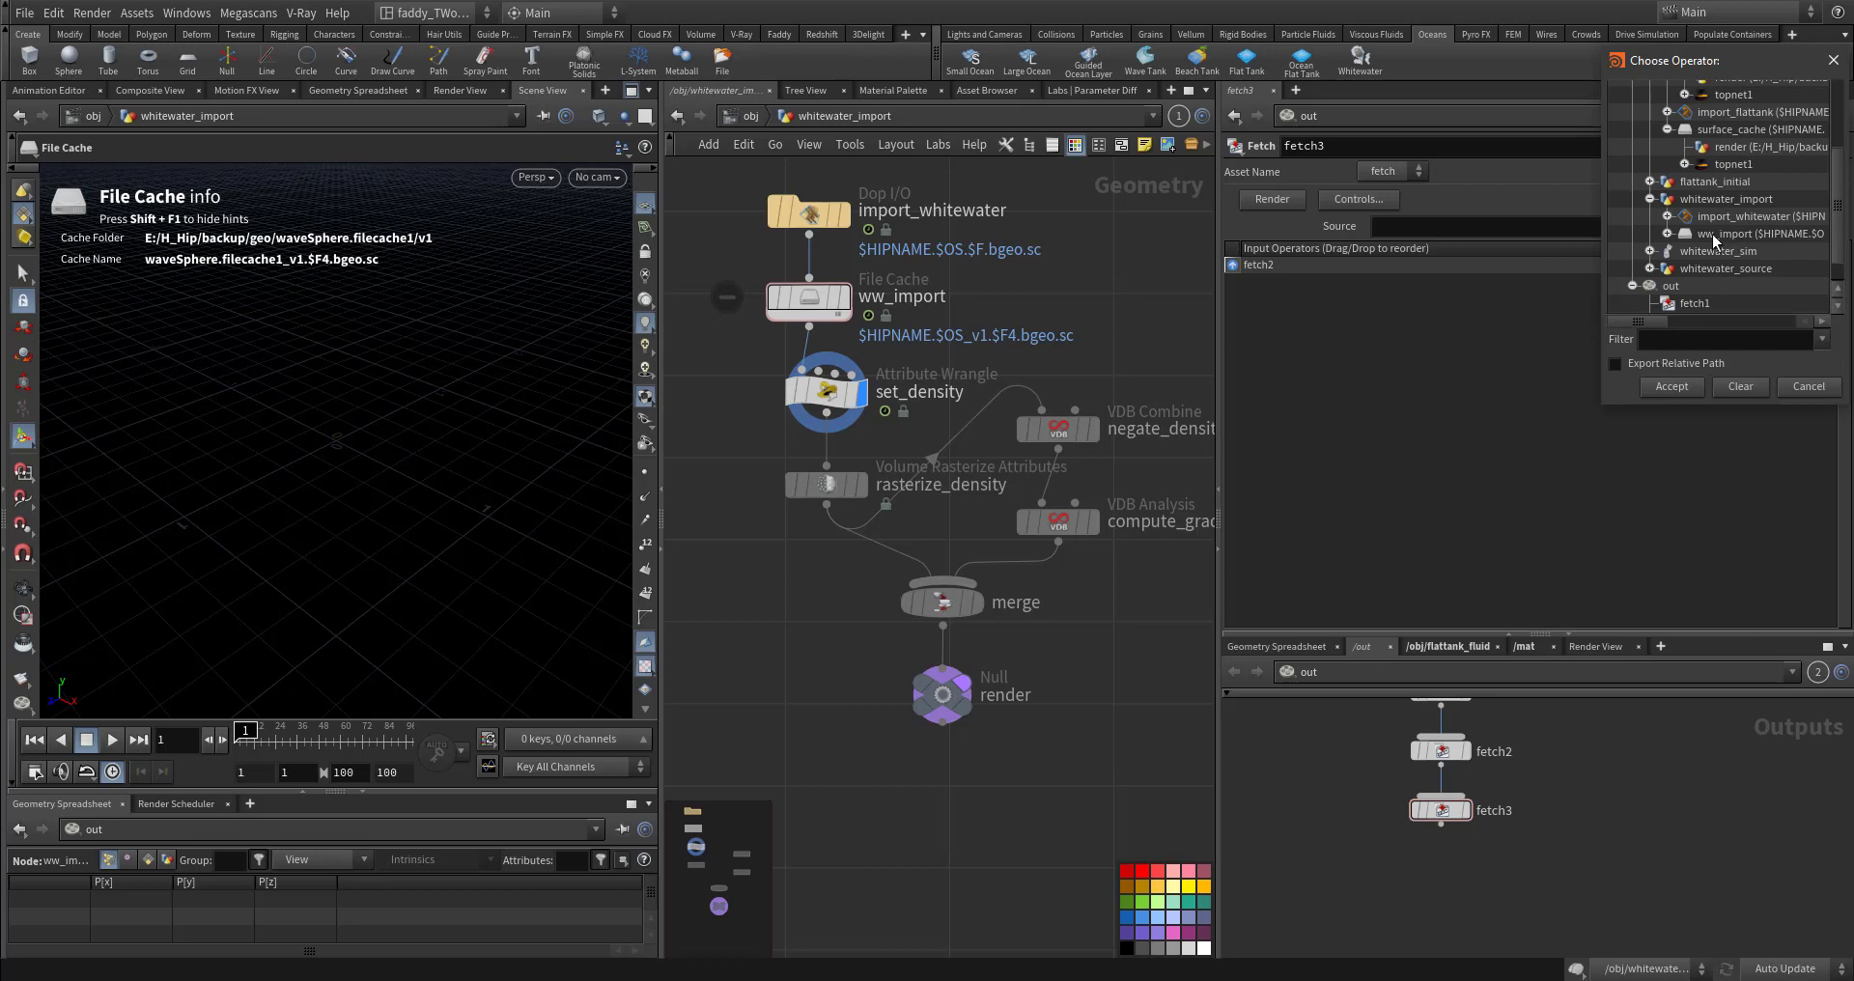
left_click(1714, 236)
left_click(1667, 233)
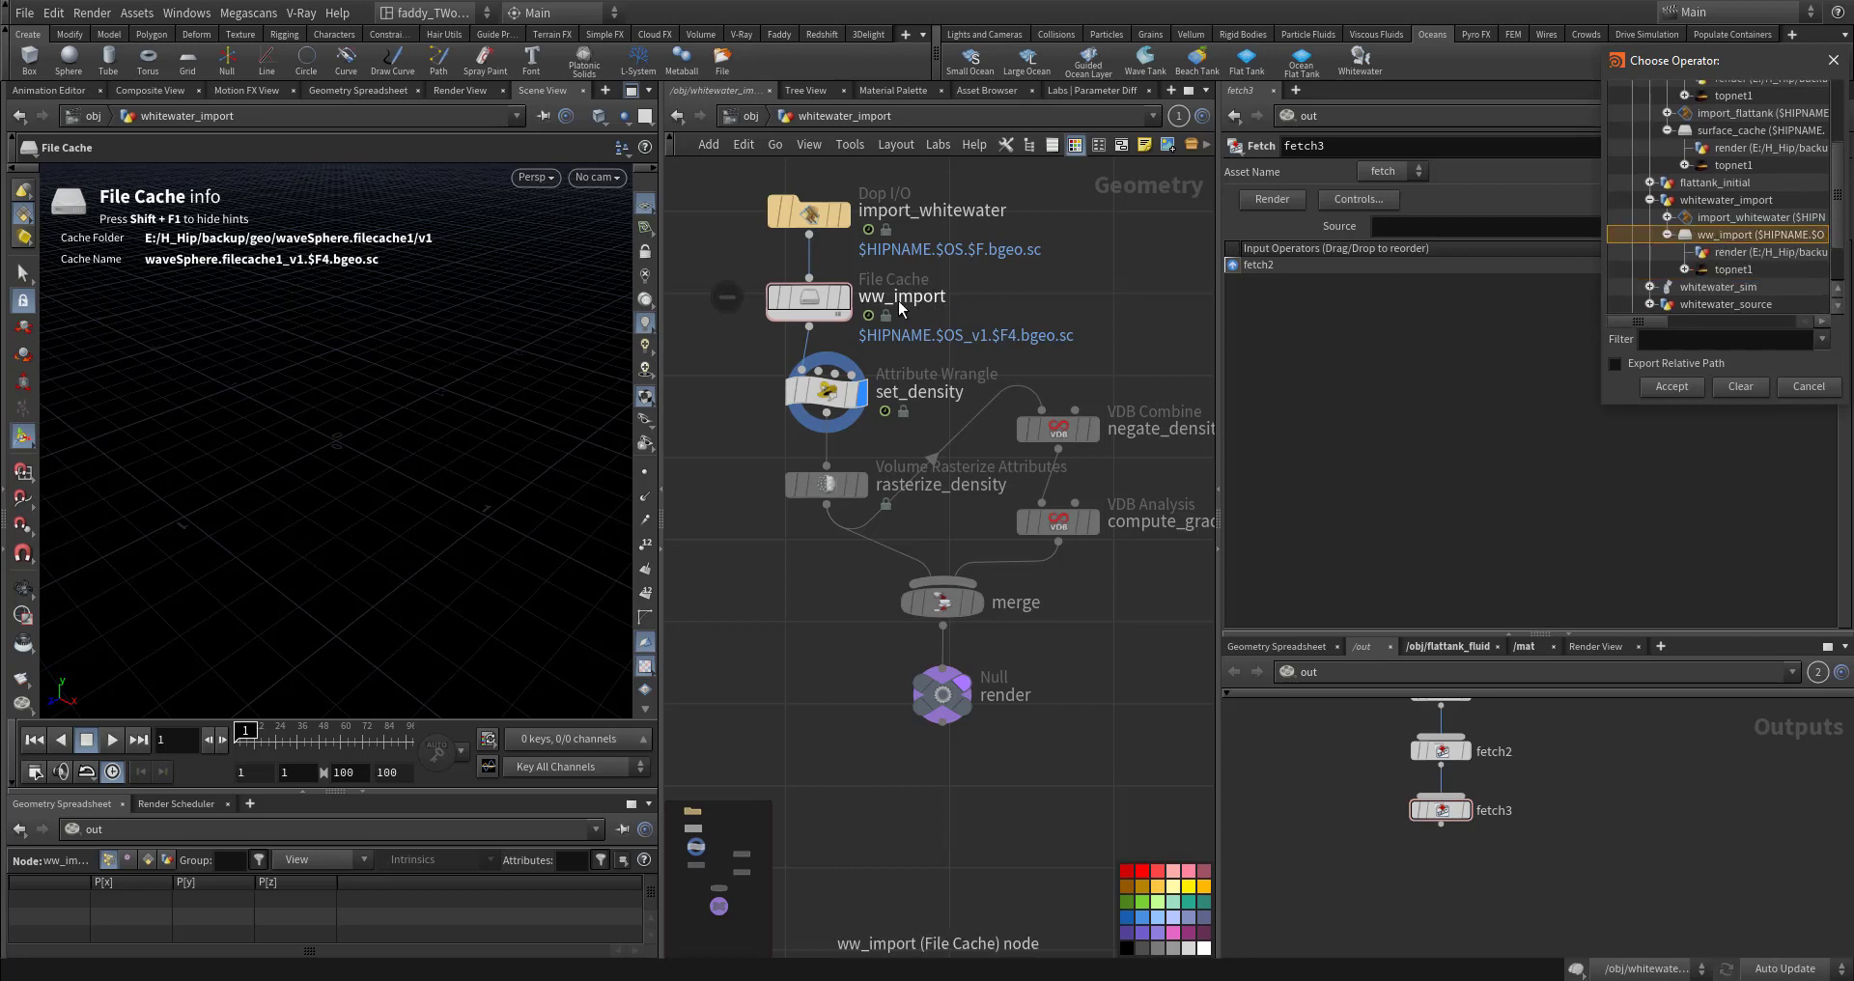
double_click(1736, 253)
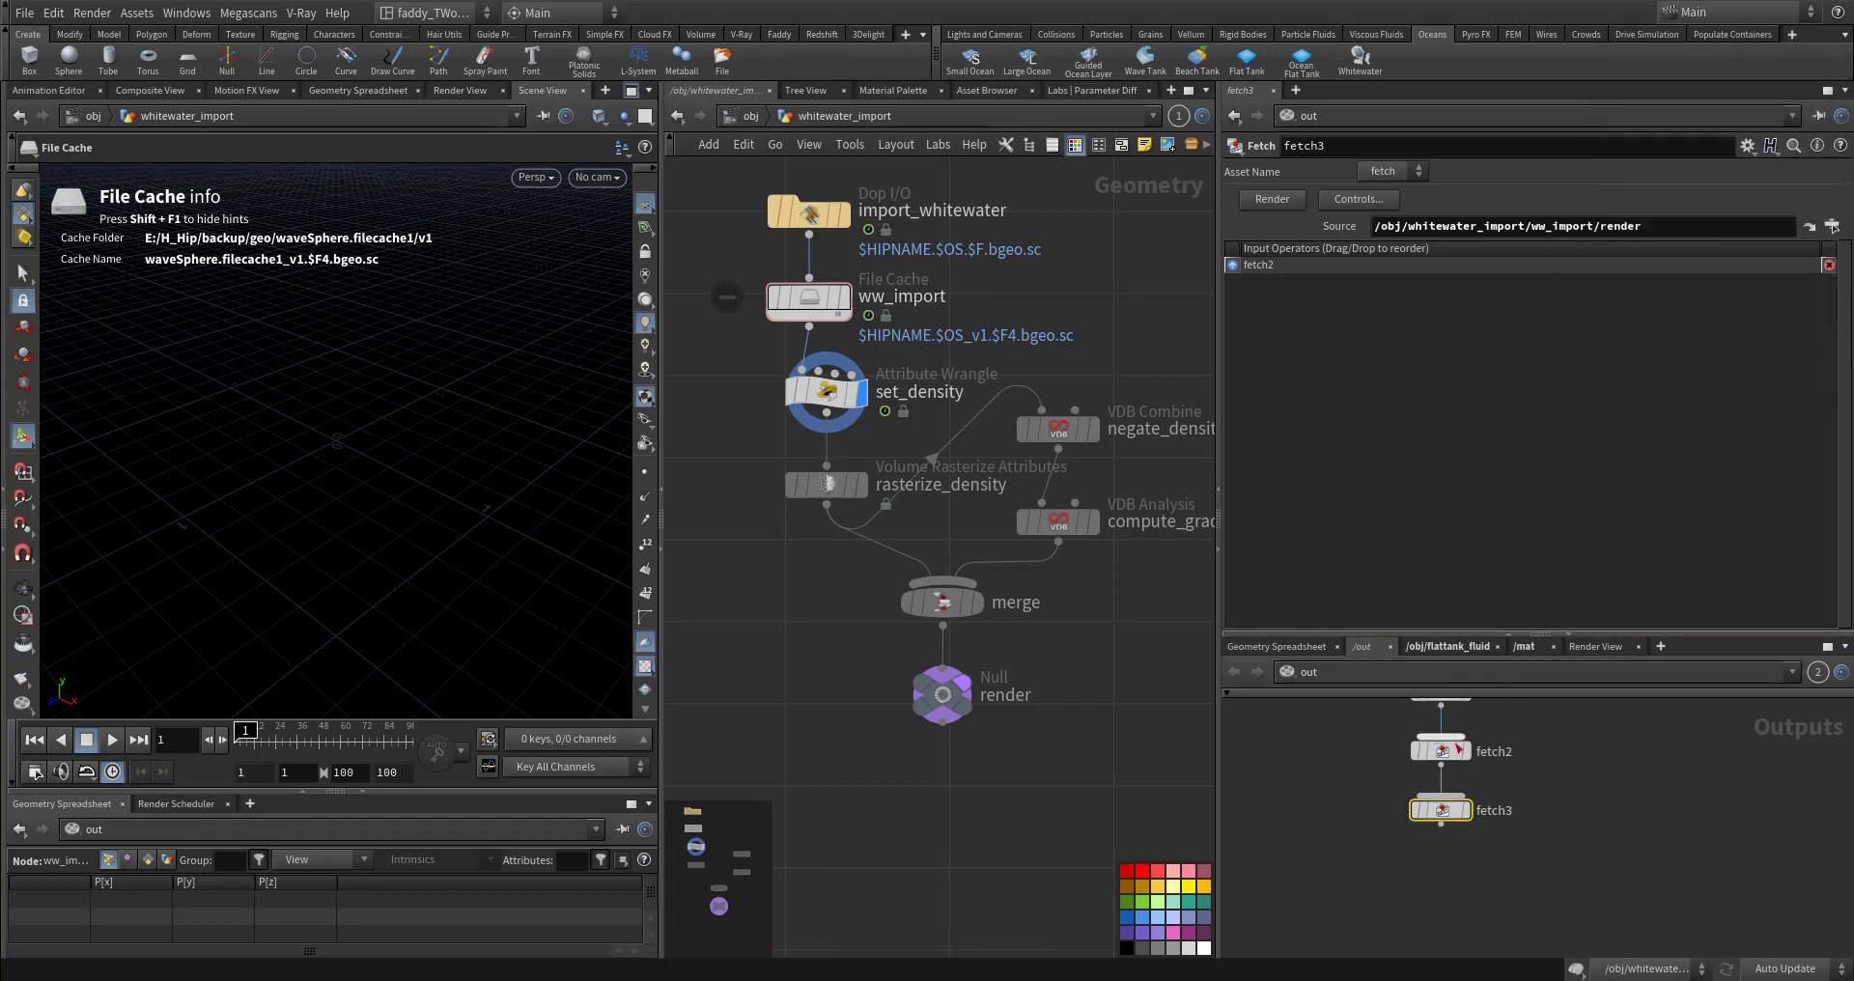
Step: Return to the object level and frame the whole tank and sphere in the viewport
middle_click_drag(797, 460, 877, 591)
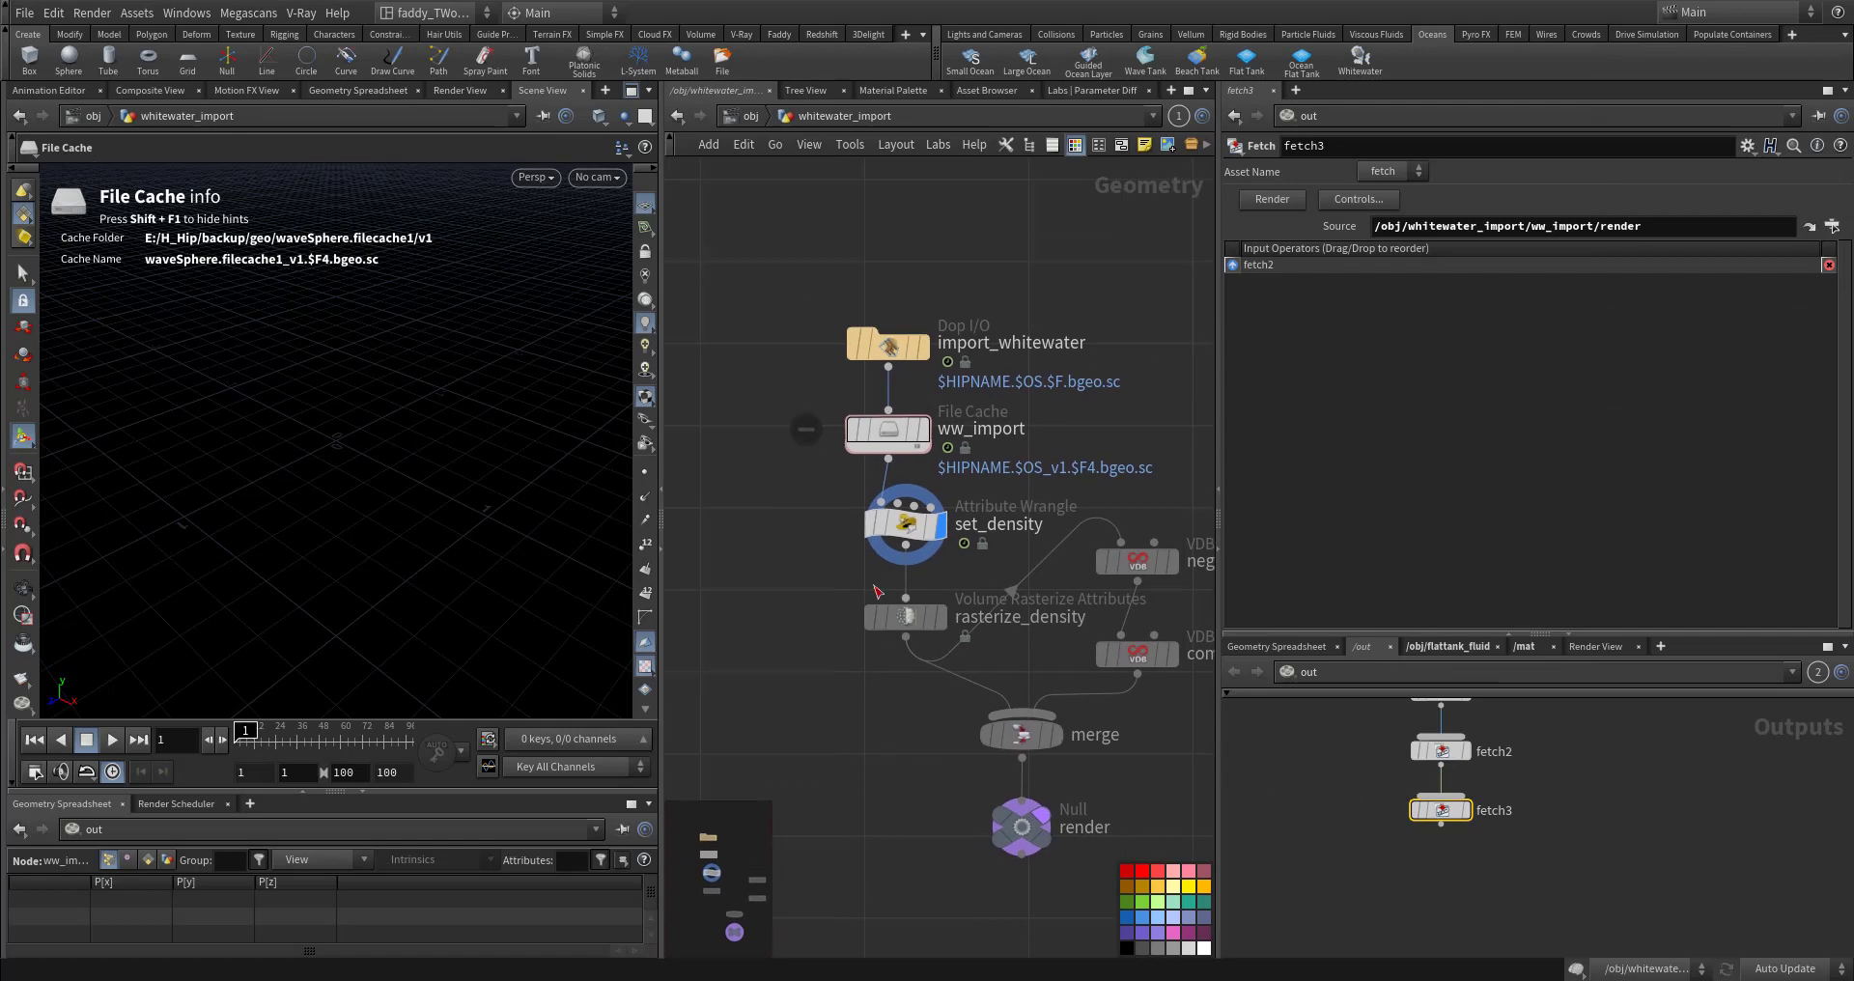
left_click(750, 117)
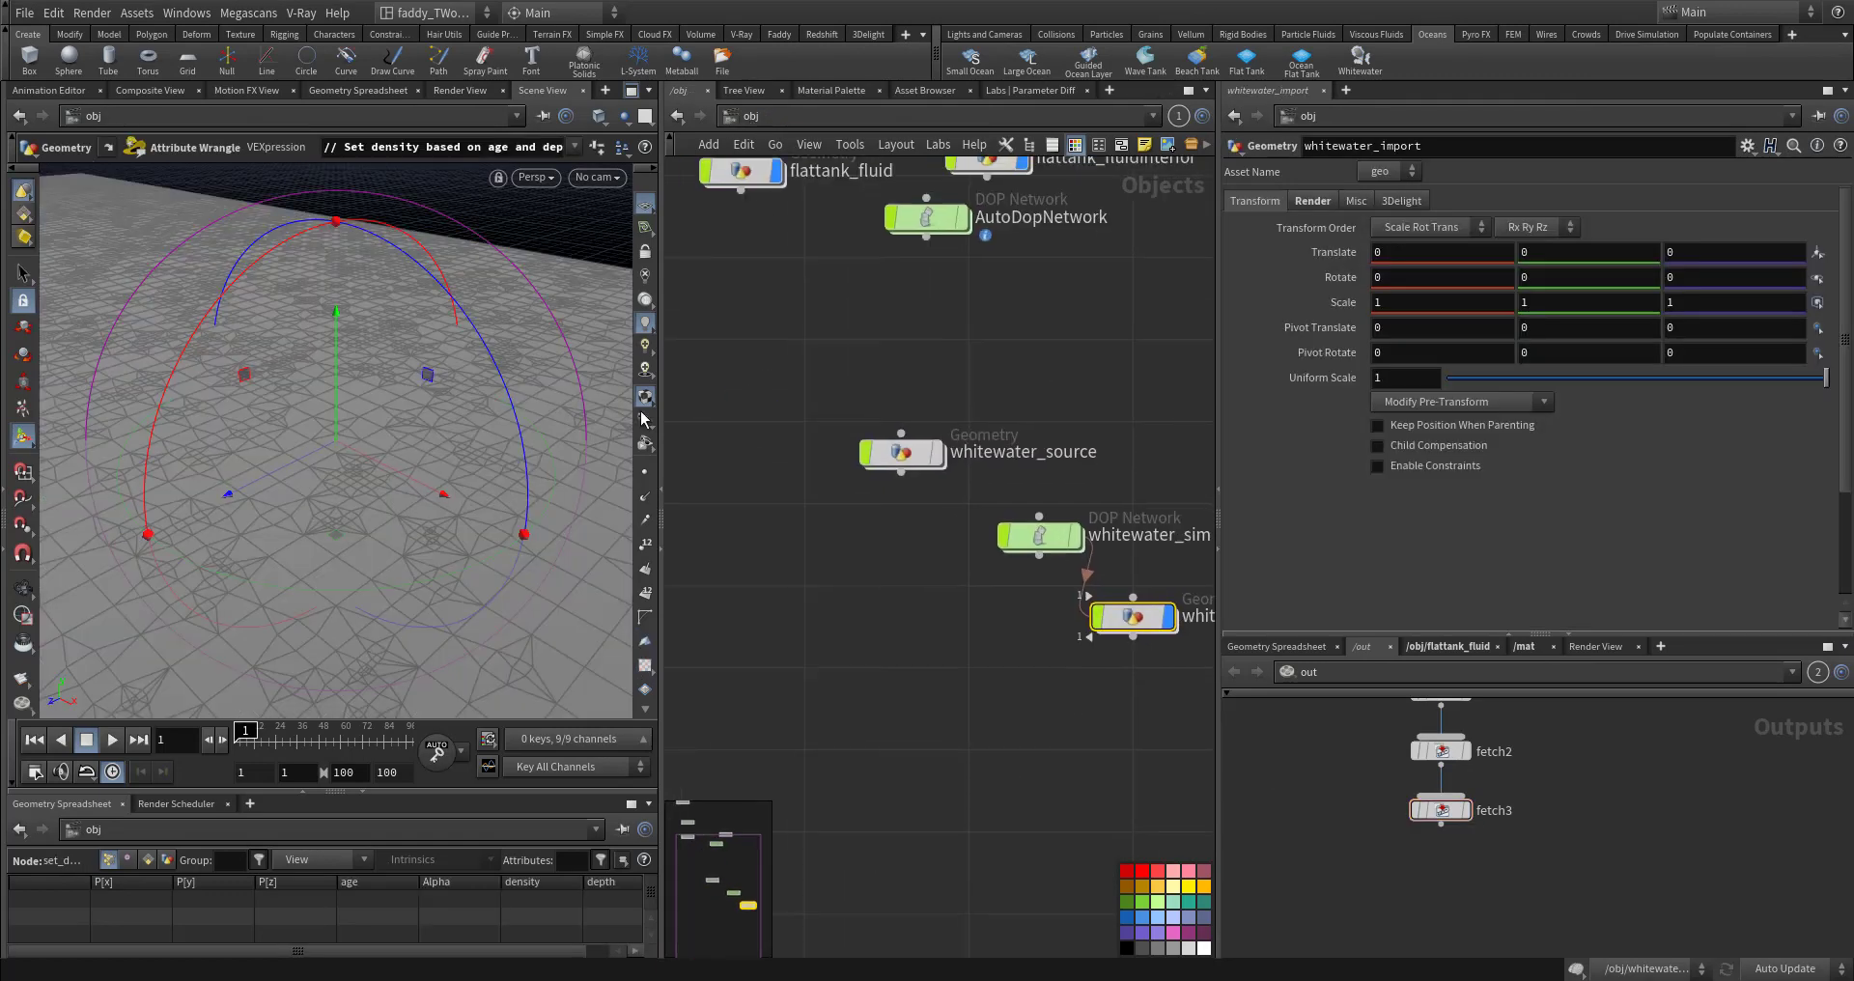
right_click_drag(538, 434, 231, 531, "alt")
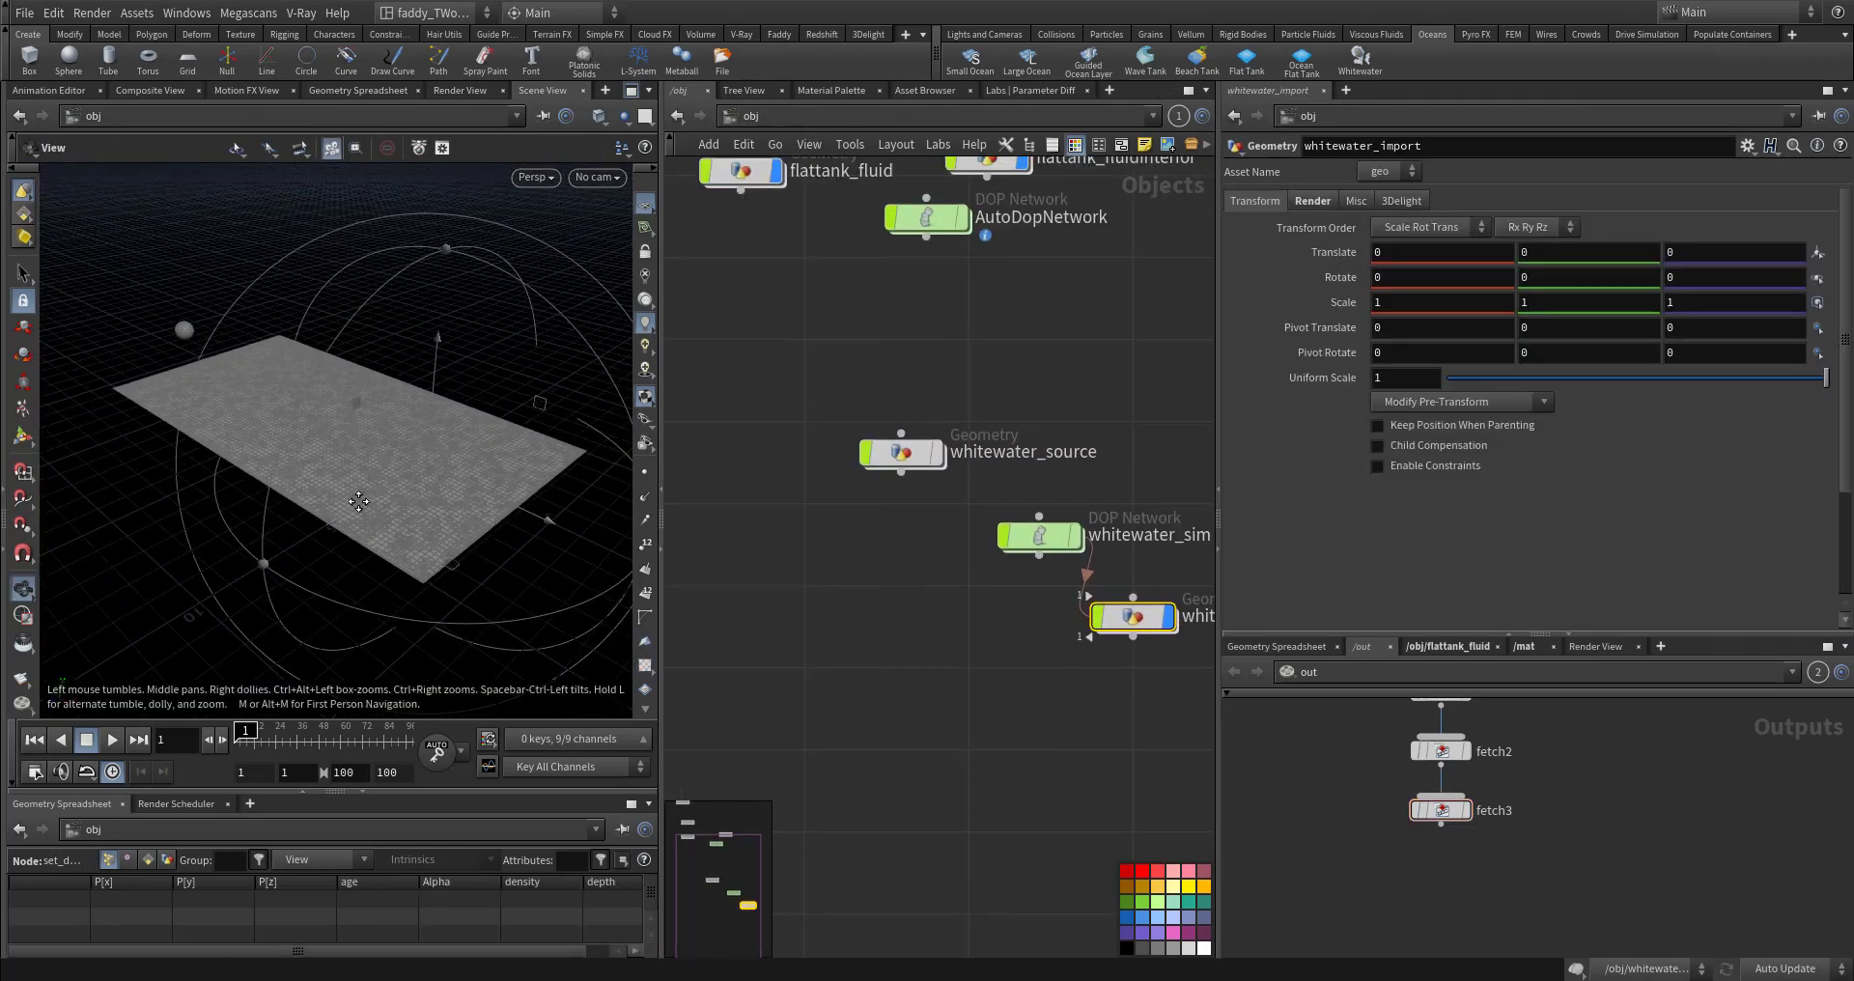
middle_click_drag(353, 496, 319, 562, "alt")
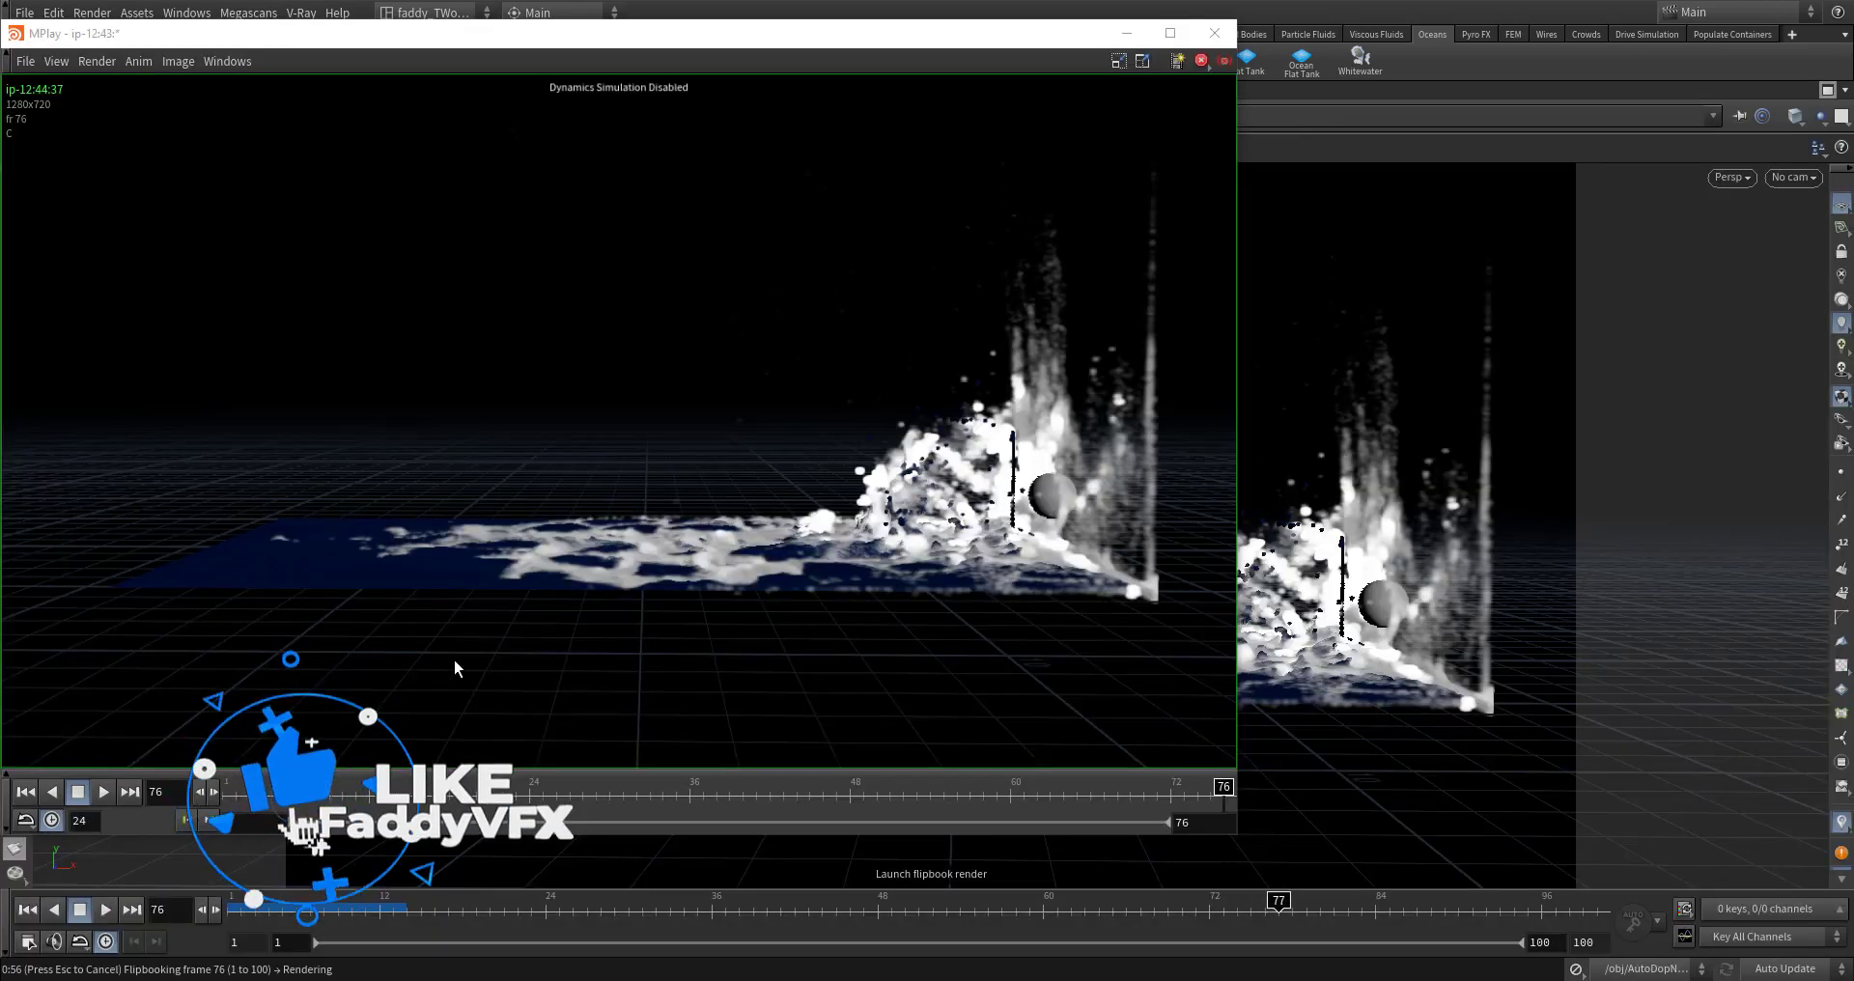
Step: Play back the rendered flipbook of the whitewater simulation in MPlay
left_click(99, 791)
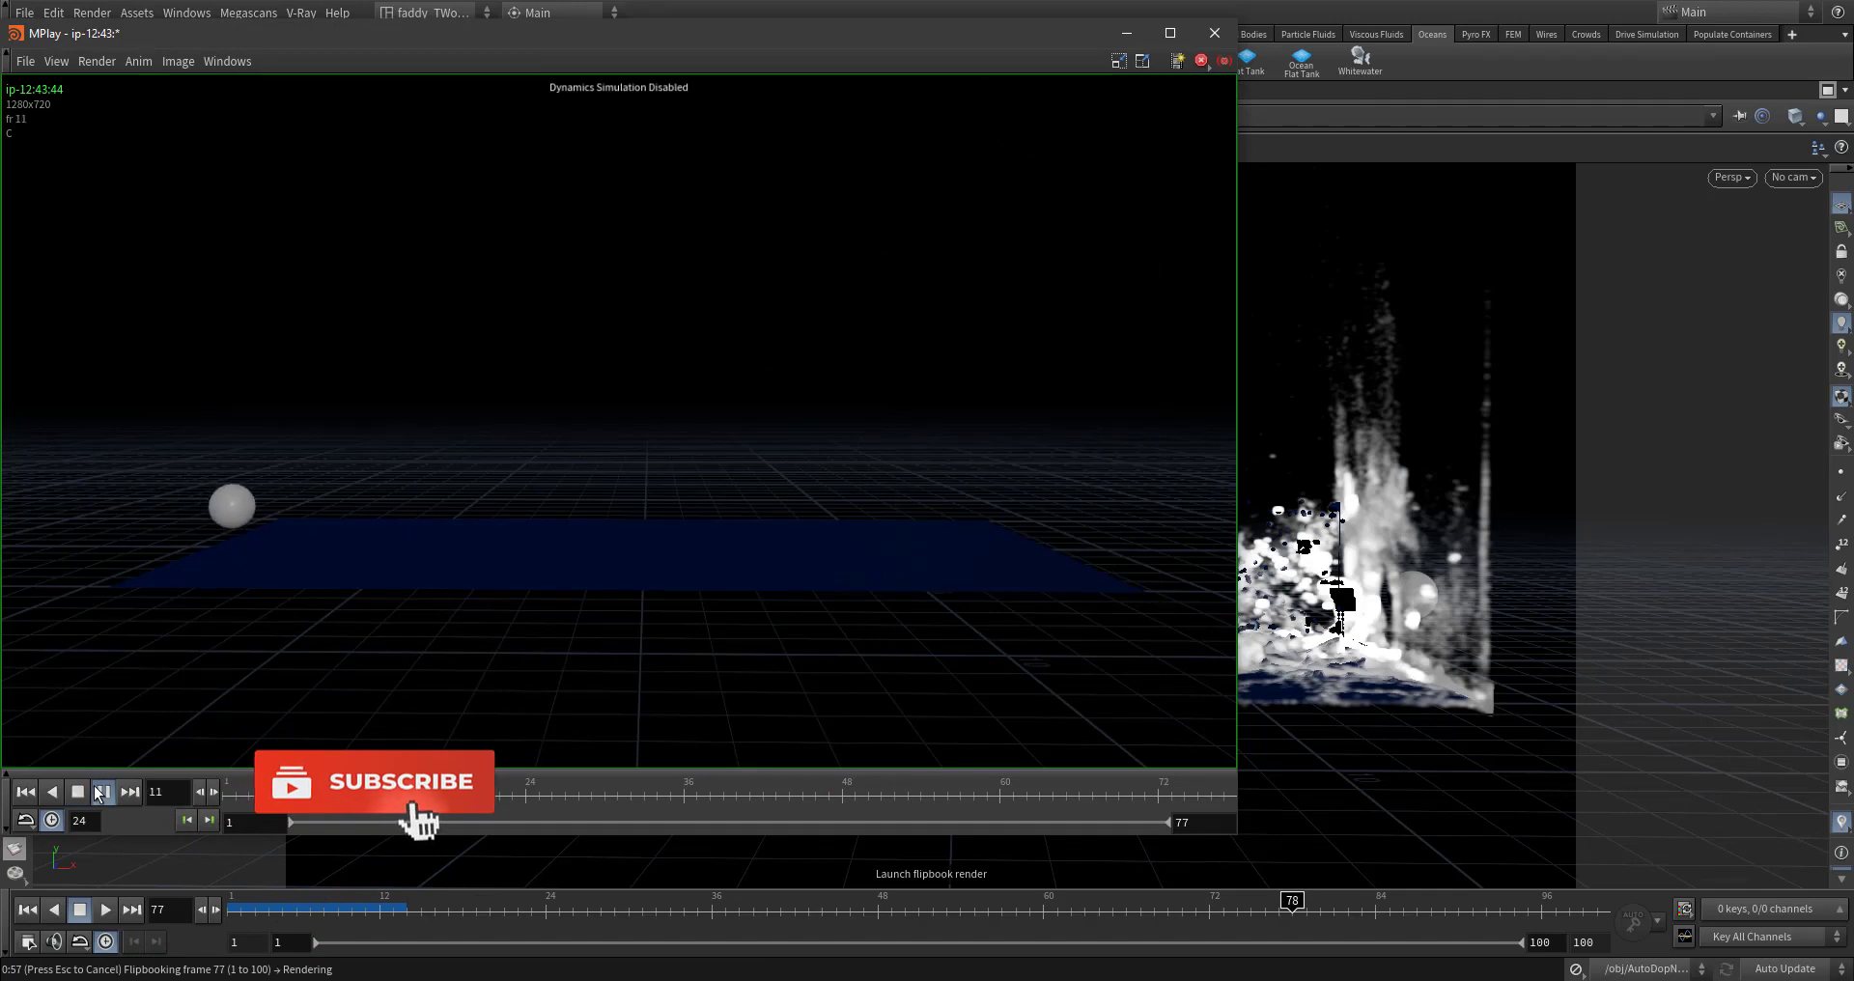
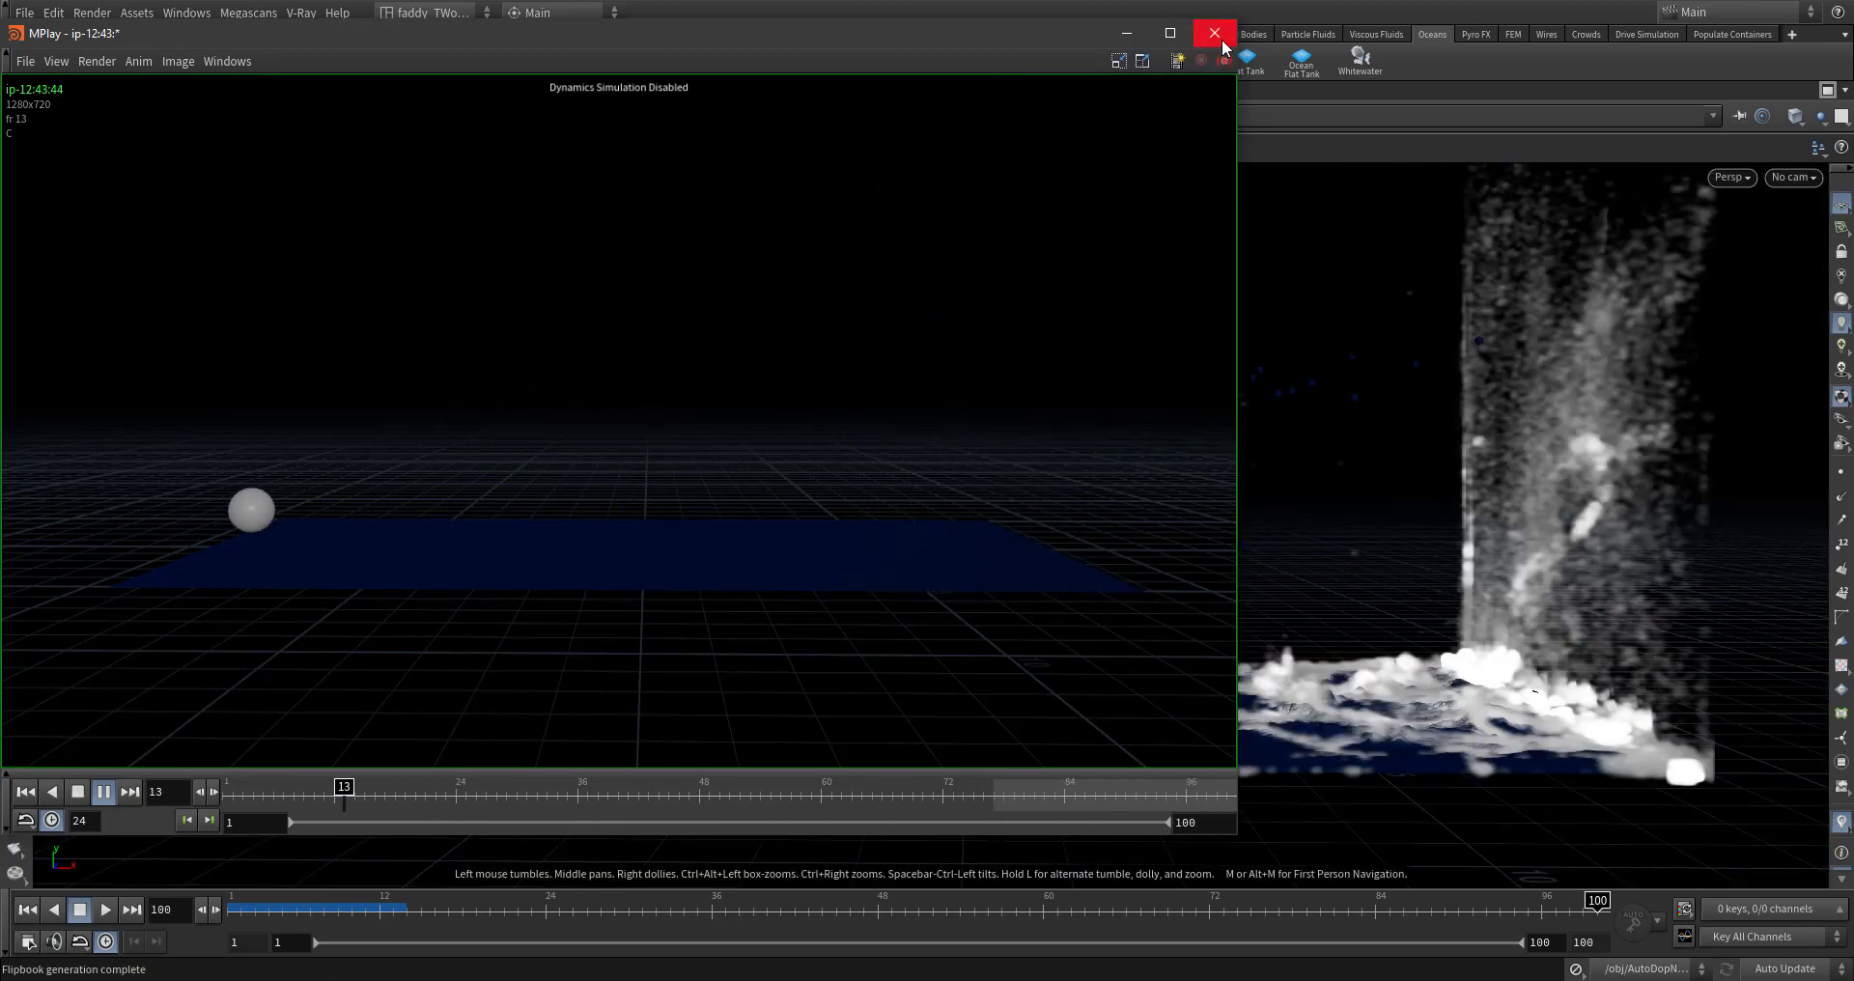
Step: Stop the flipbook playback, minimize MPlay and restore the multi-pane workspace
key("space")
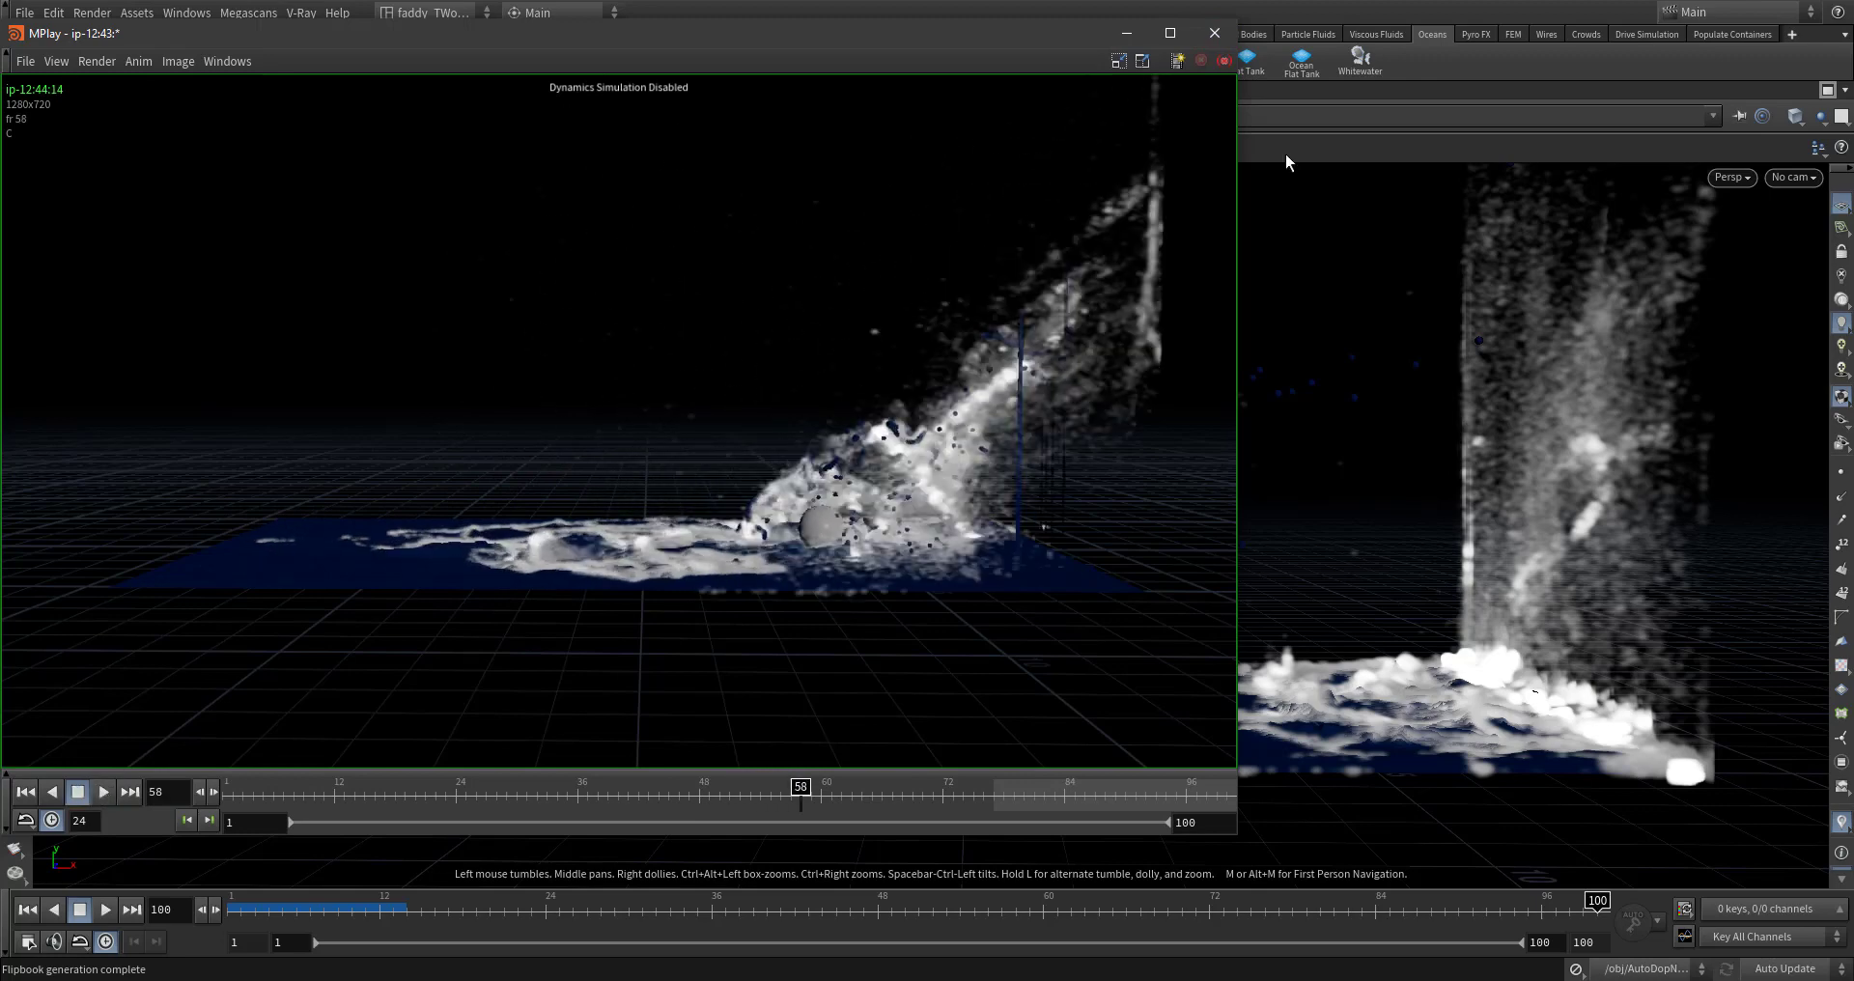
left_click(1126, 33)
left_click(1827, 90)
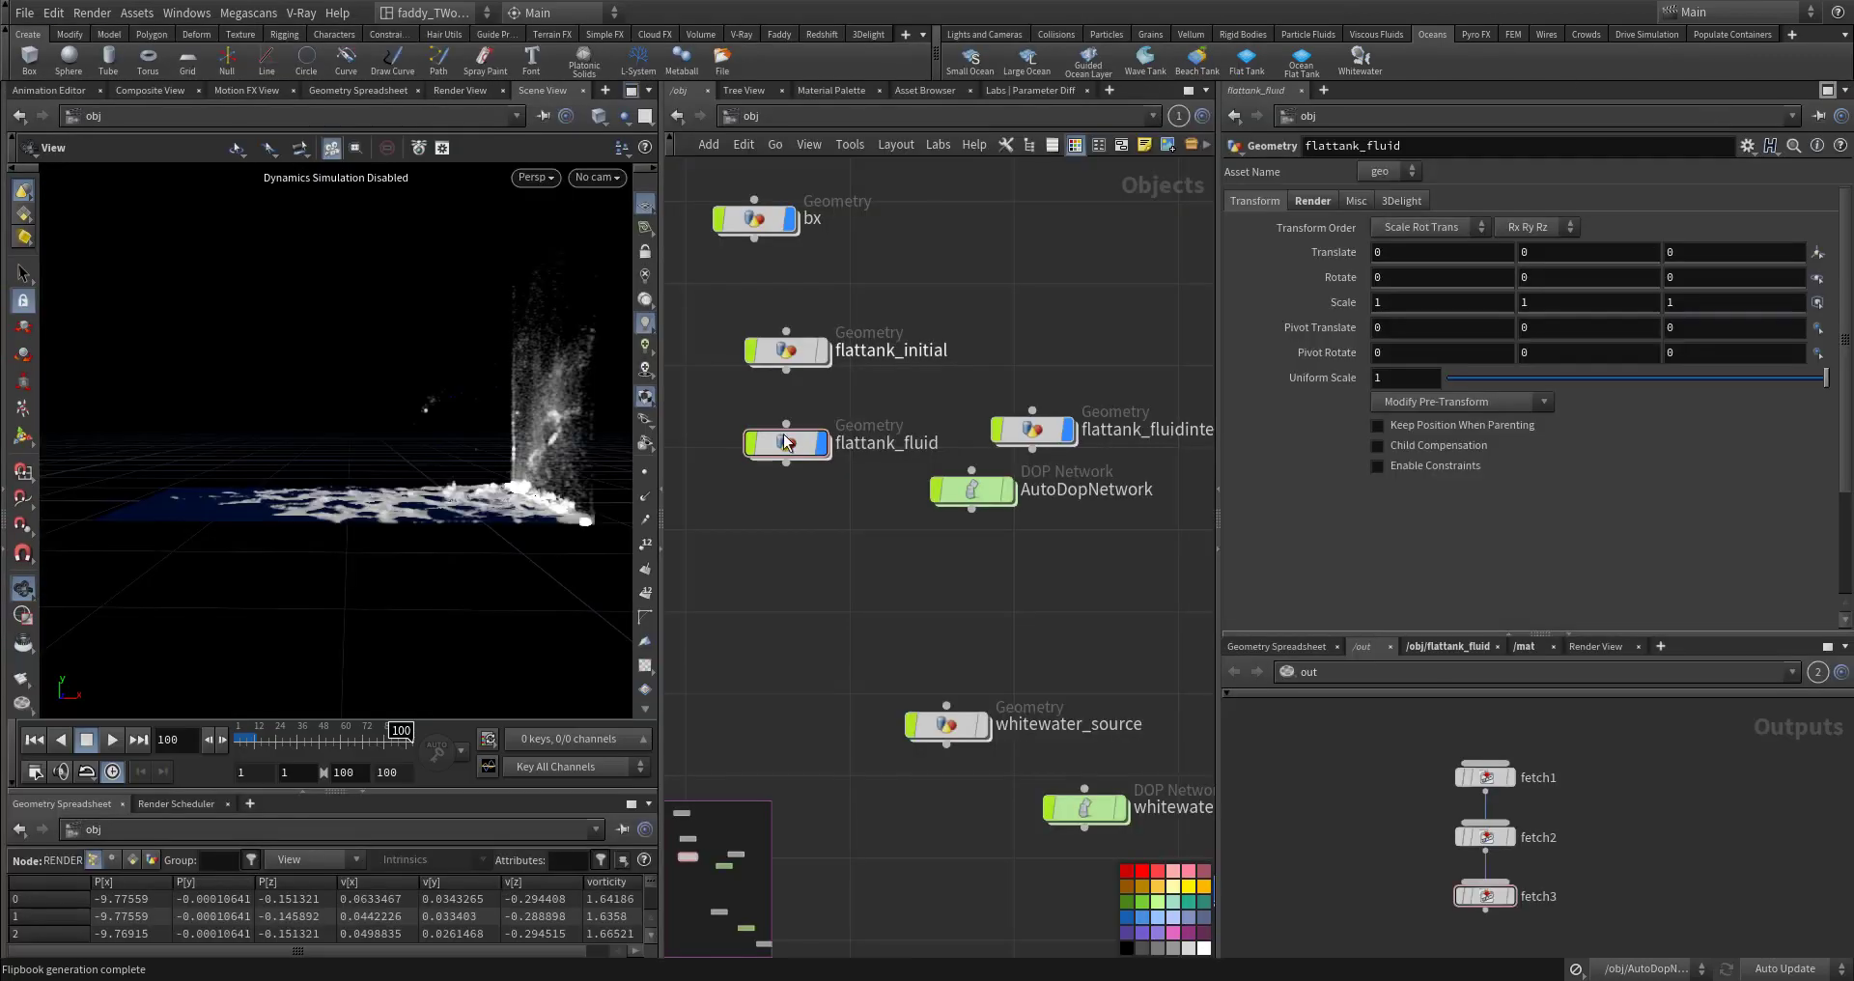
Step: Examine the foam and splash around the sphere at frame 56 from several angles and distances
left_click(274, 739)
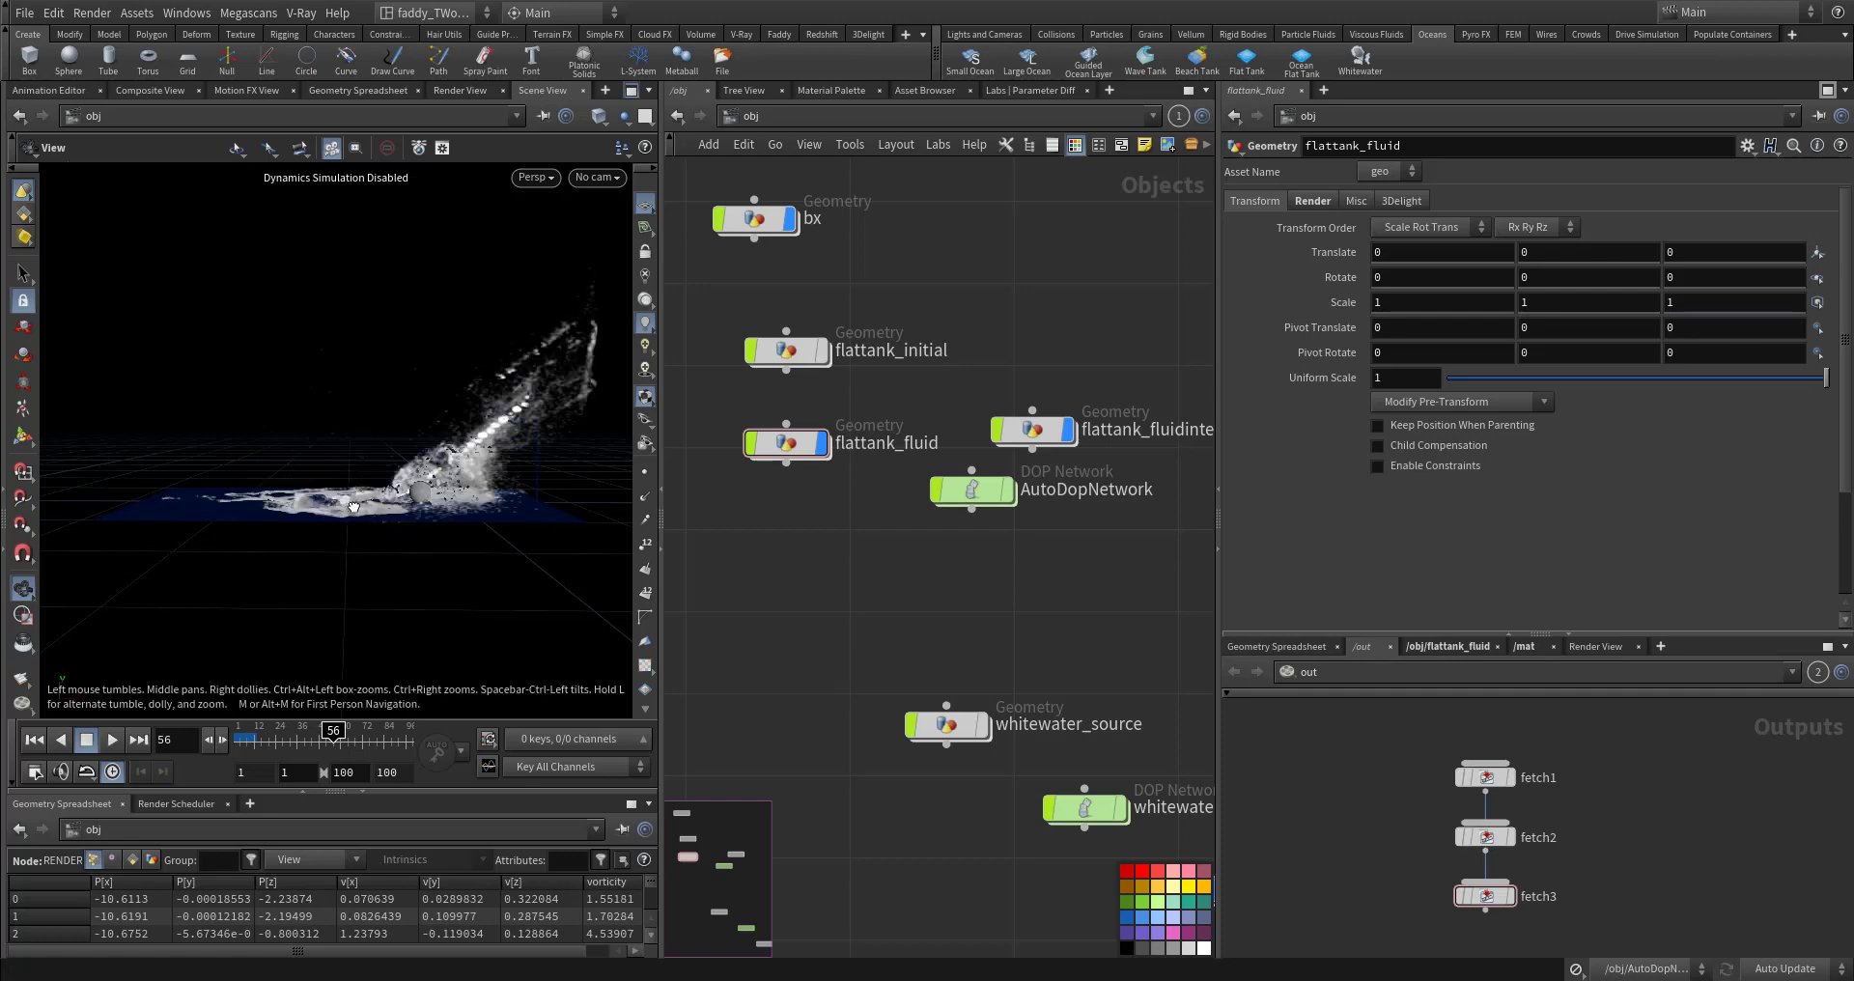
left_click_drag(351, 502, 438, 570)
right_click_drag(438, 570, 487, 454)
middle_click_drag(348, 531, 484, 468)
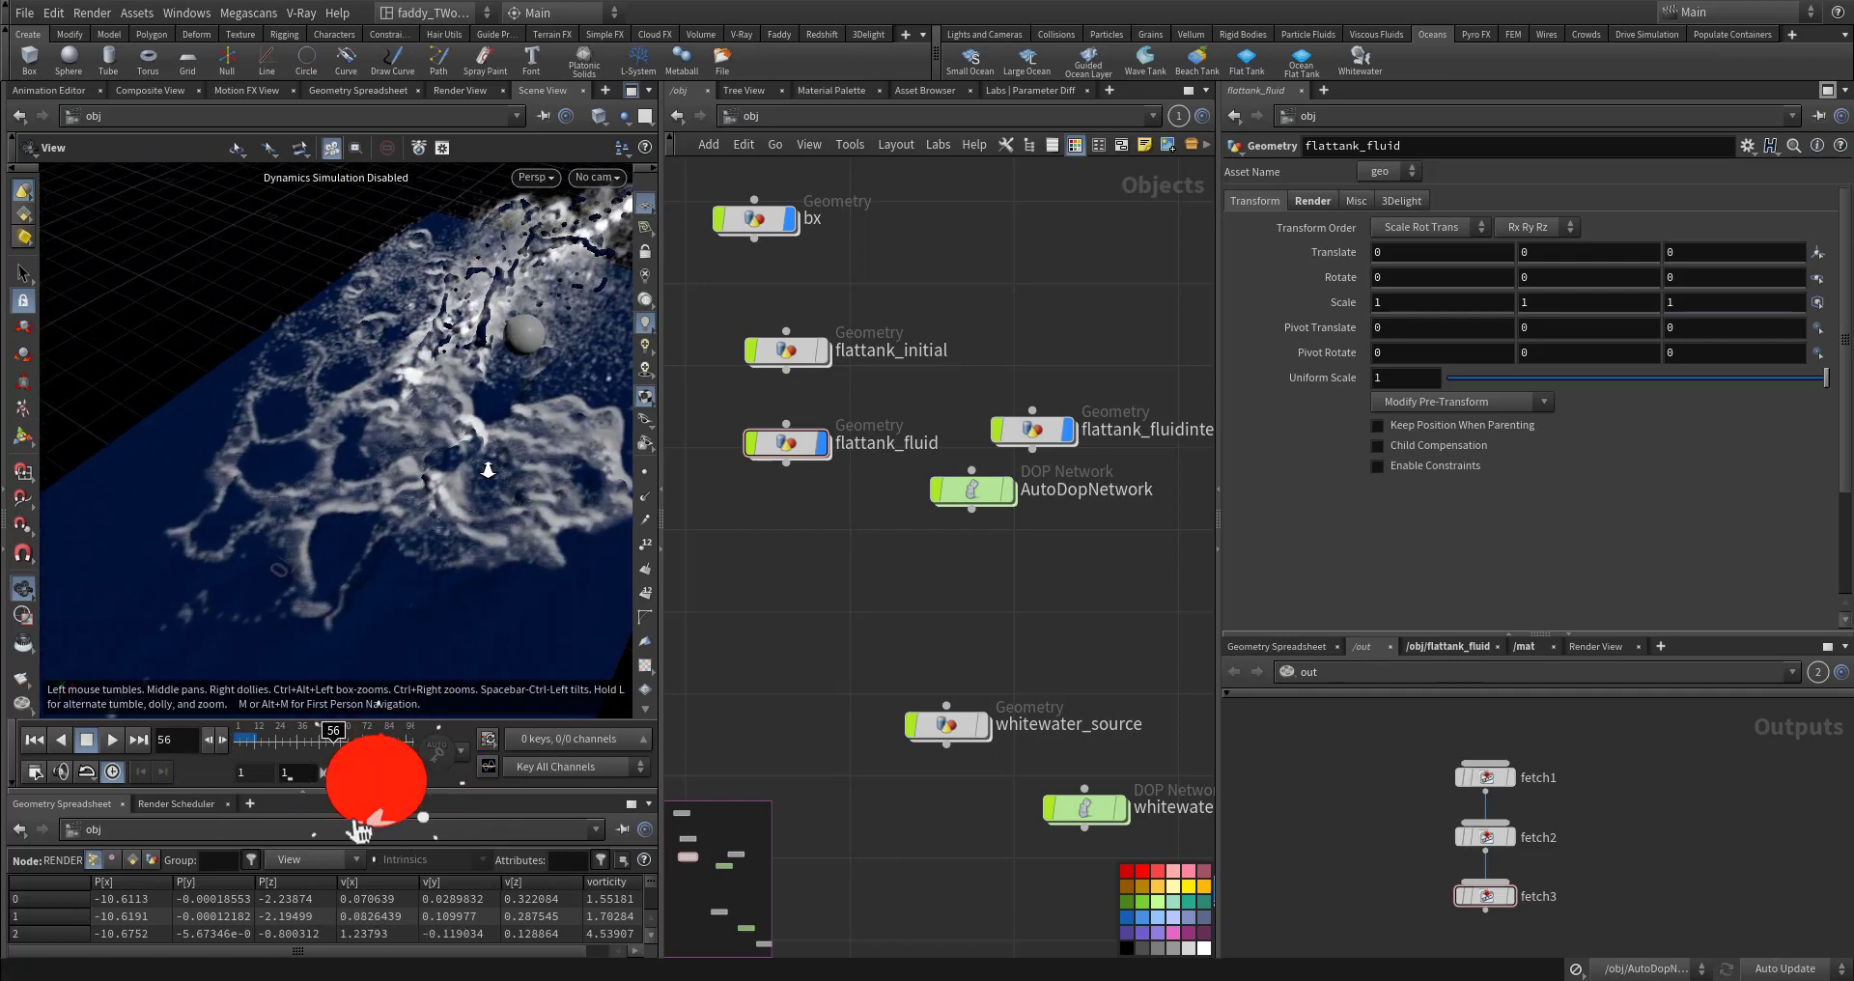
right_click_drag(484, 469, 392, 510)
middle_click_drag(392, 510, 303, 467)
left_click_drag(303, 467, 145, 454)
middle_click_drag(483, 434, 304, 441)
left_click_drag(304, 441, 357, 482)
middle_click_drag(357, 483, 296, 448)
left_click_drag(297, 448, 374, 483)
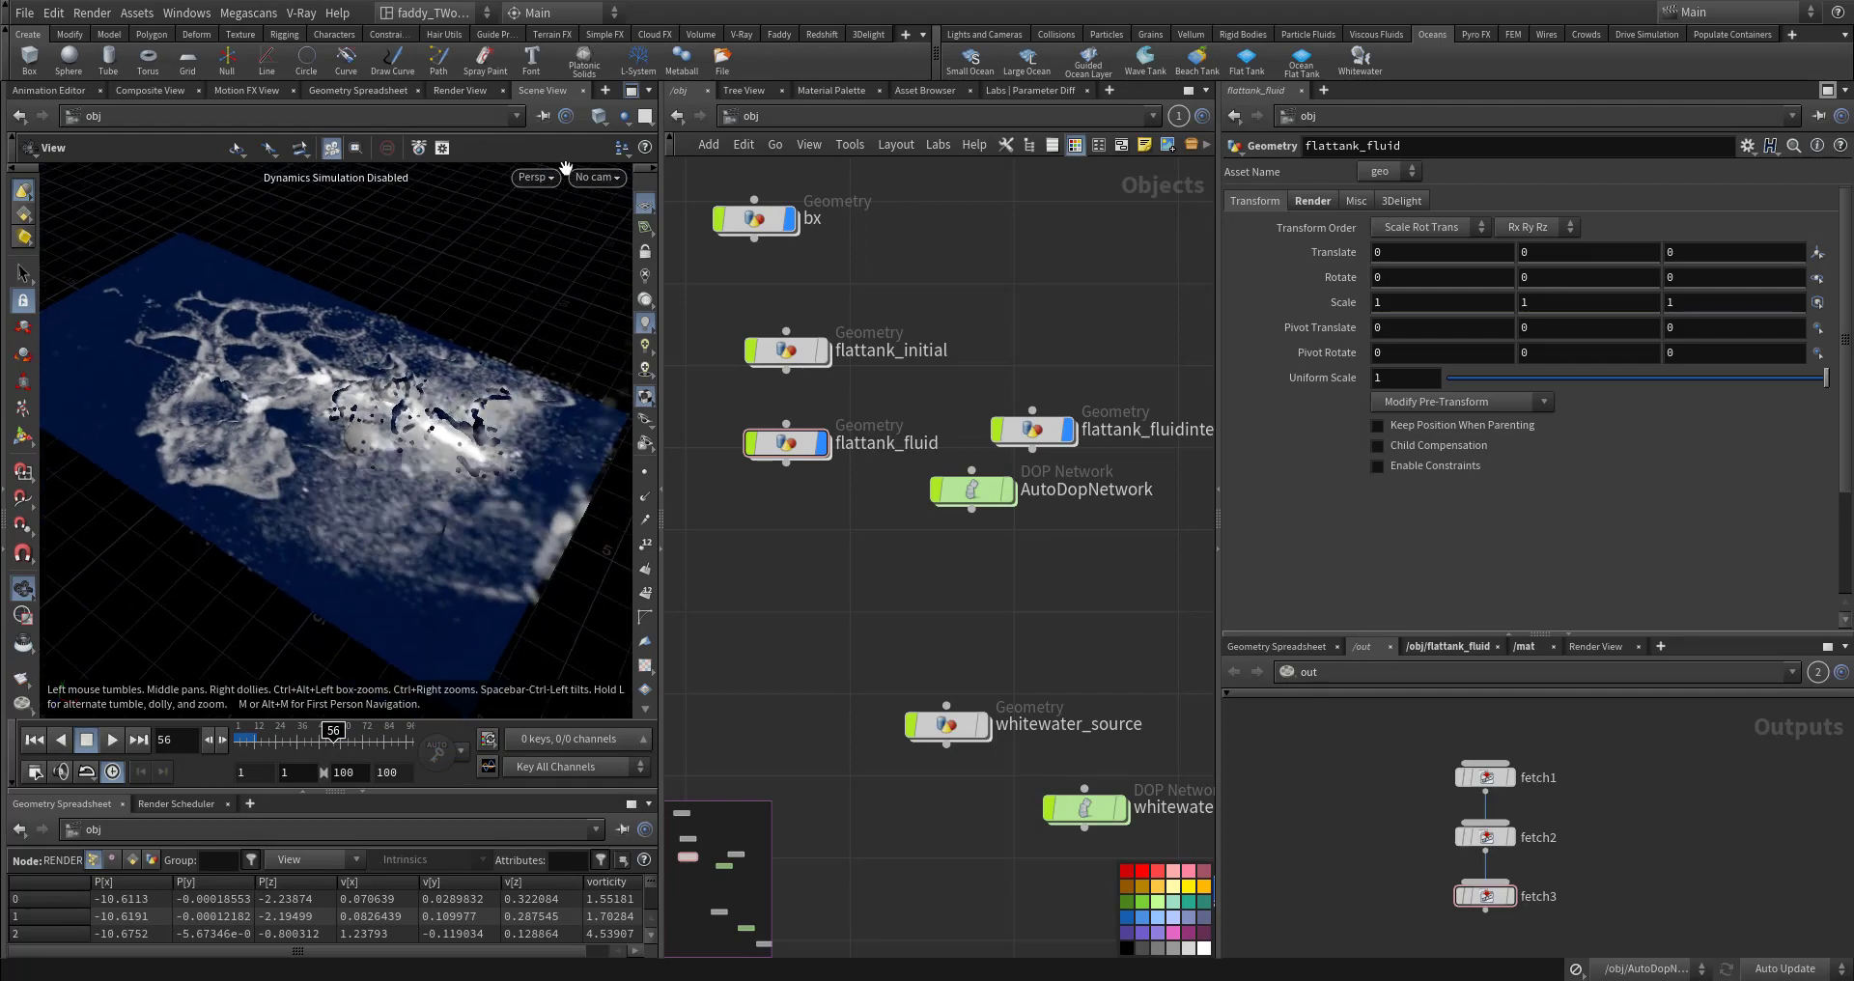
Step: Maximize the viewport and frame the whole tank from a raised, oblique angle
left_click(630, 90)
right_click_drag(598, 514, 310, 580)
right_click_drag(676, 509, 471, 576)
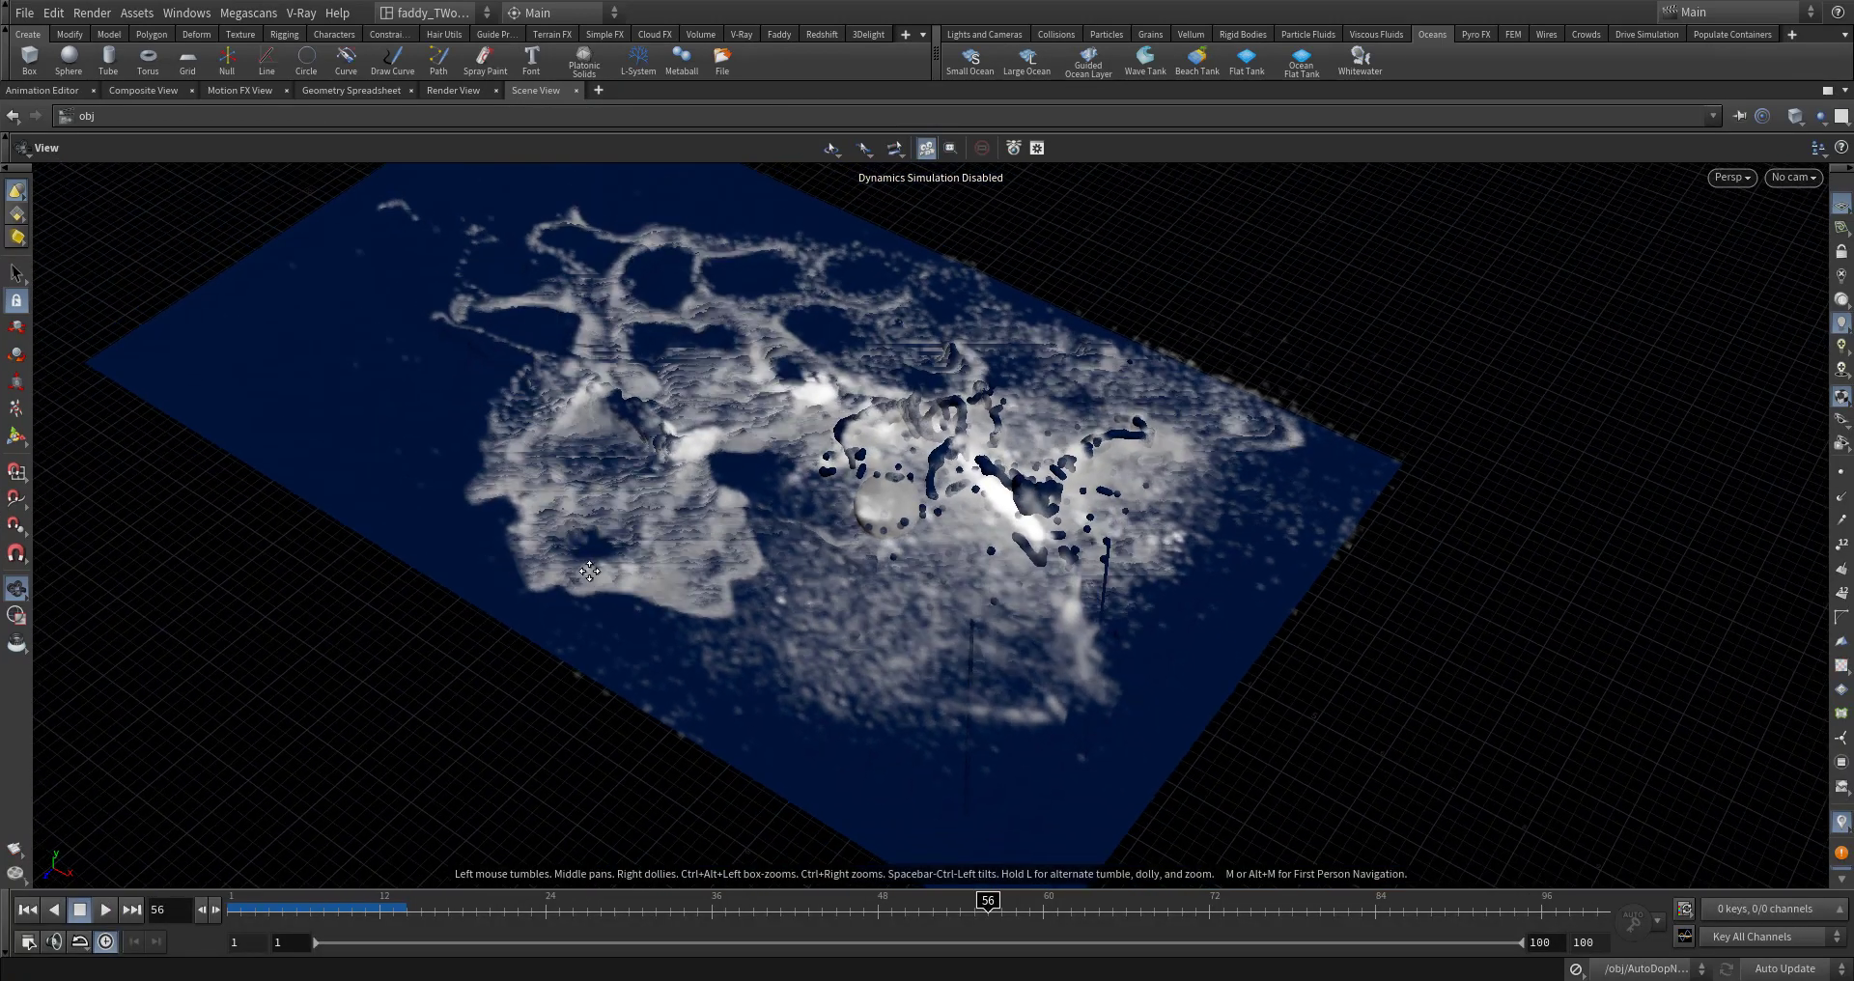
middle_click_drag(615, 521, 621, 559)
right_click_drag(621, 559, 563, 575)
left_click_drag(562, 575, 572, 544)
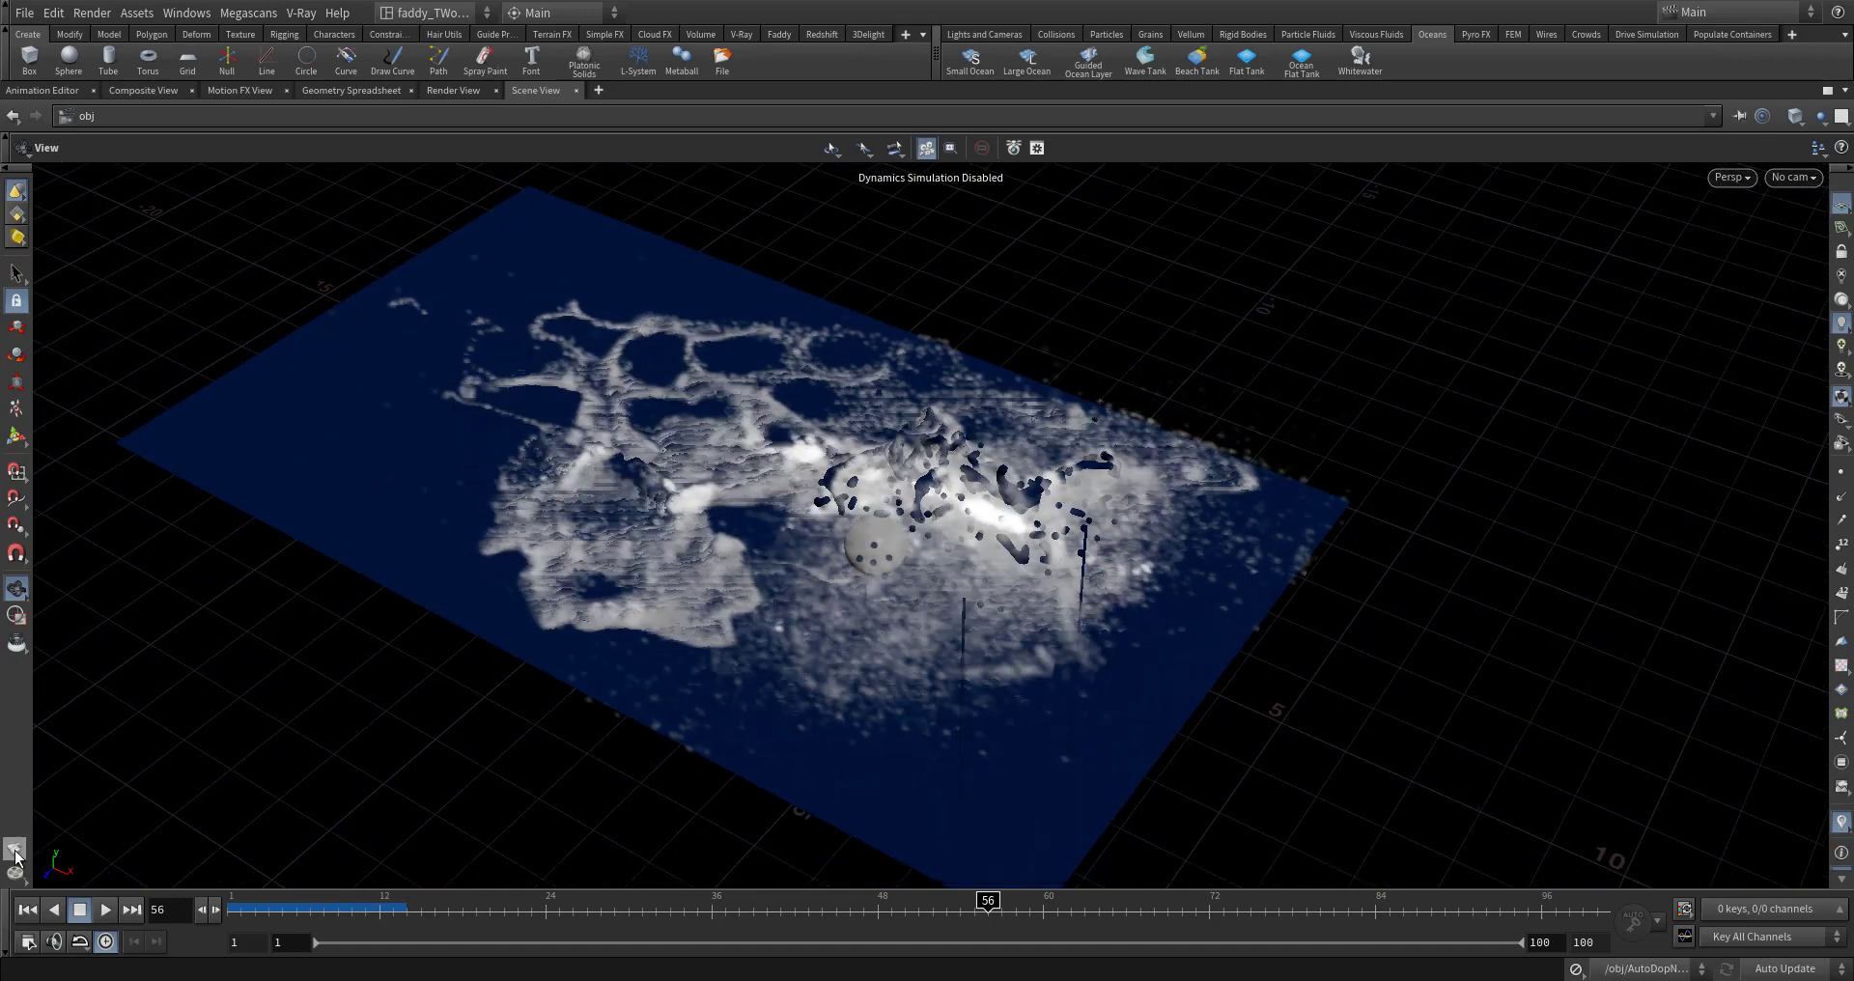
Step: Render a flipbook of the whitewater from this angle, review its playback and return to the multi-pane workspace
left_click(14, 849)
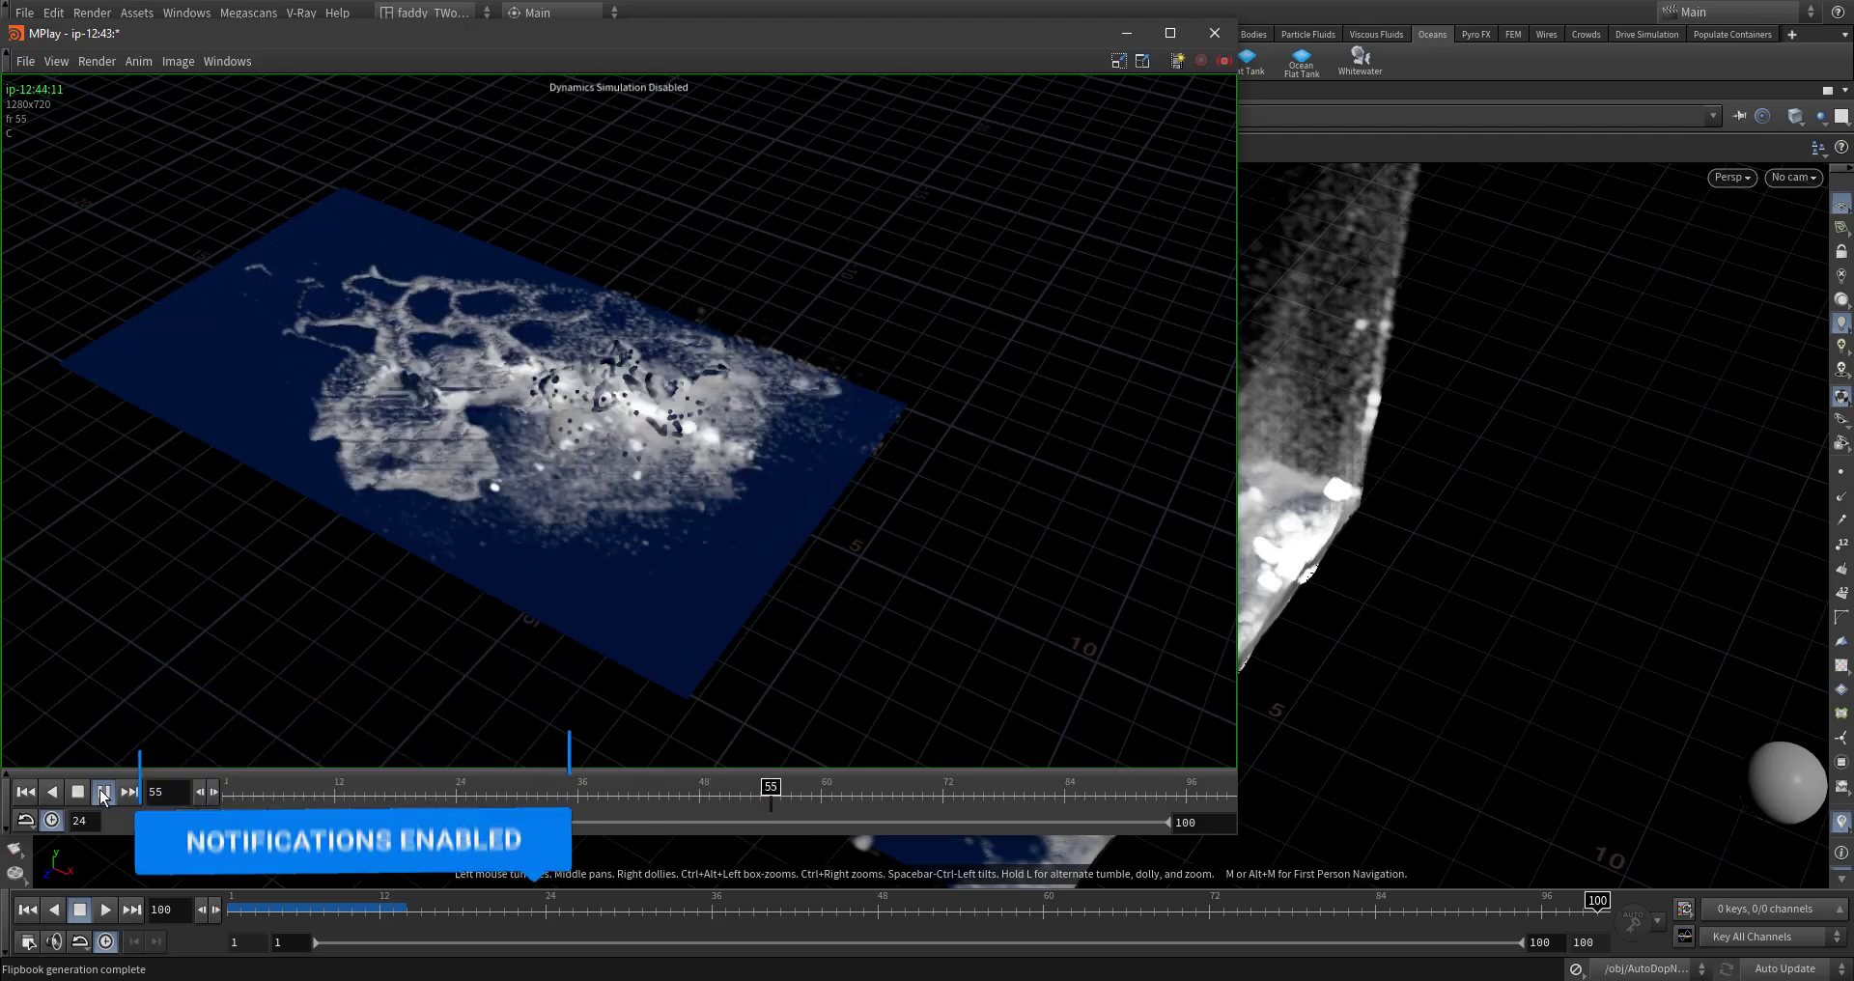
left_click(103, 793)
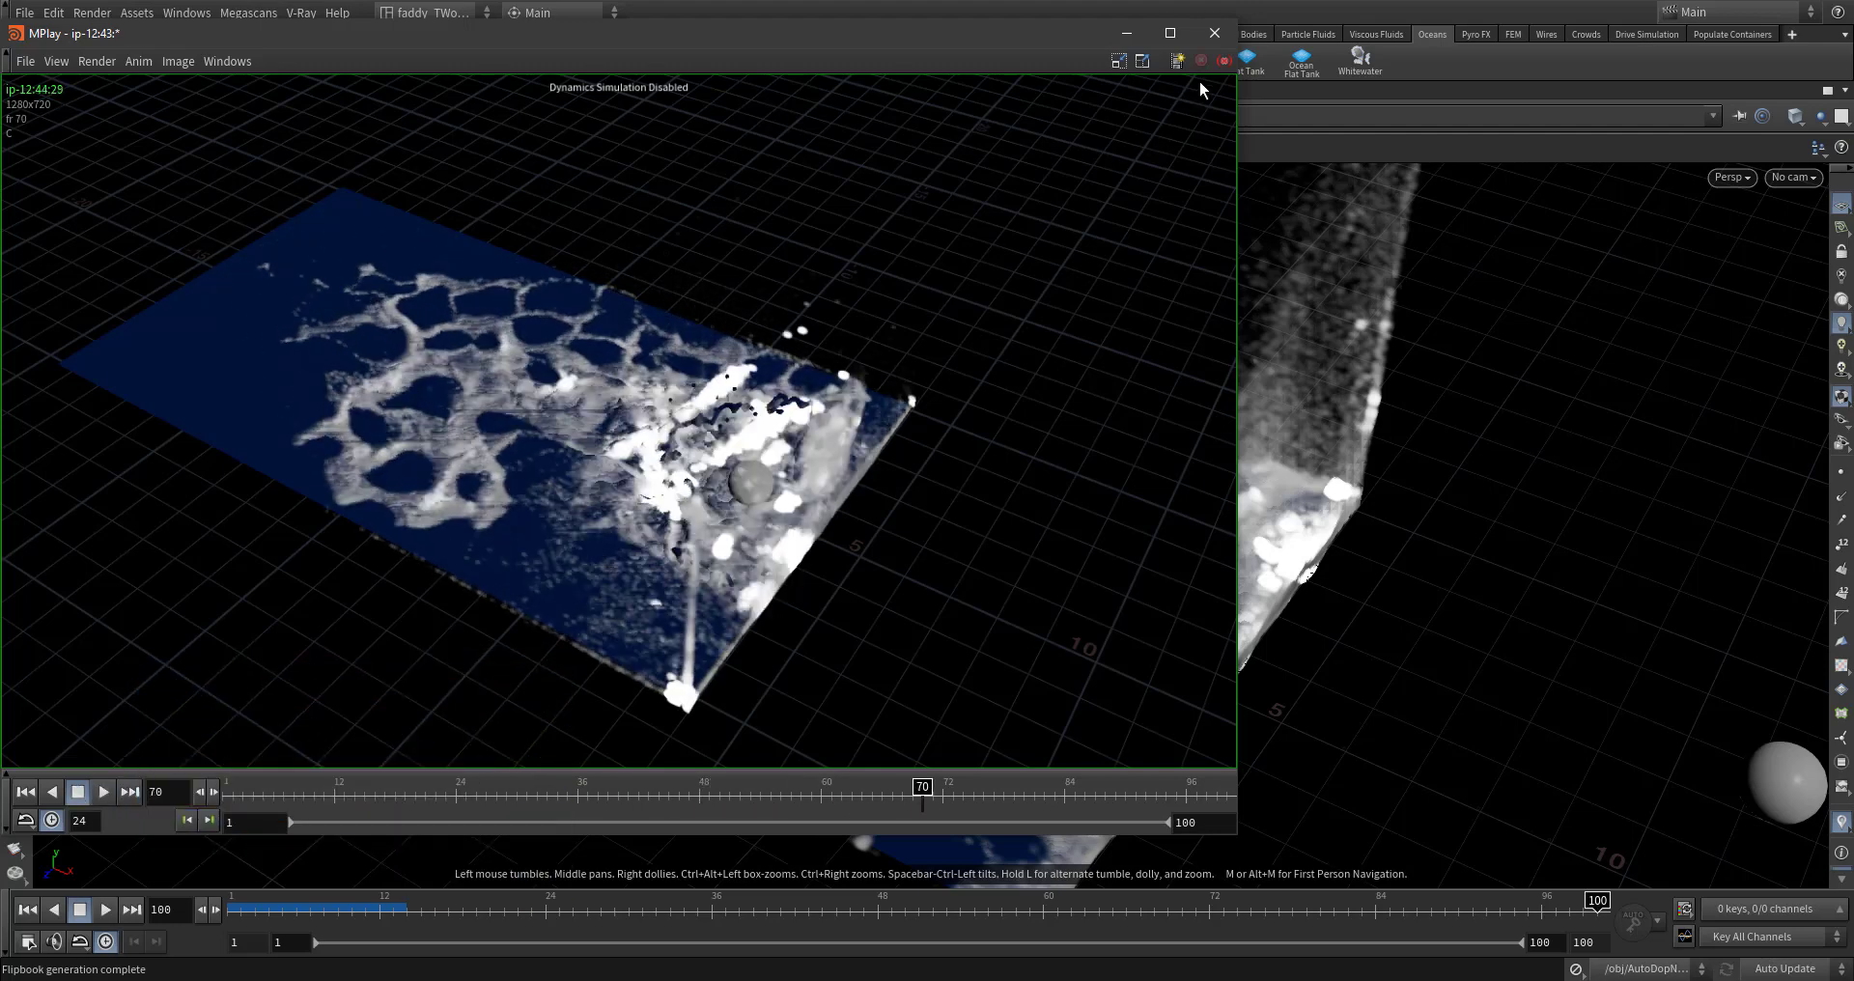
left_click(1827, 89)
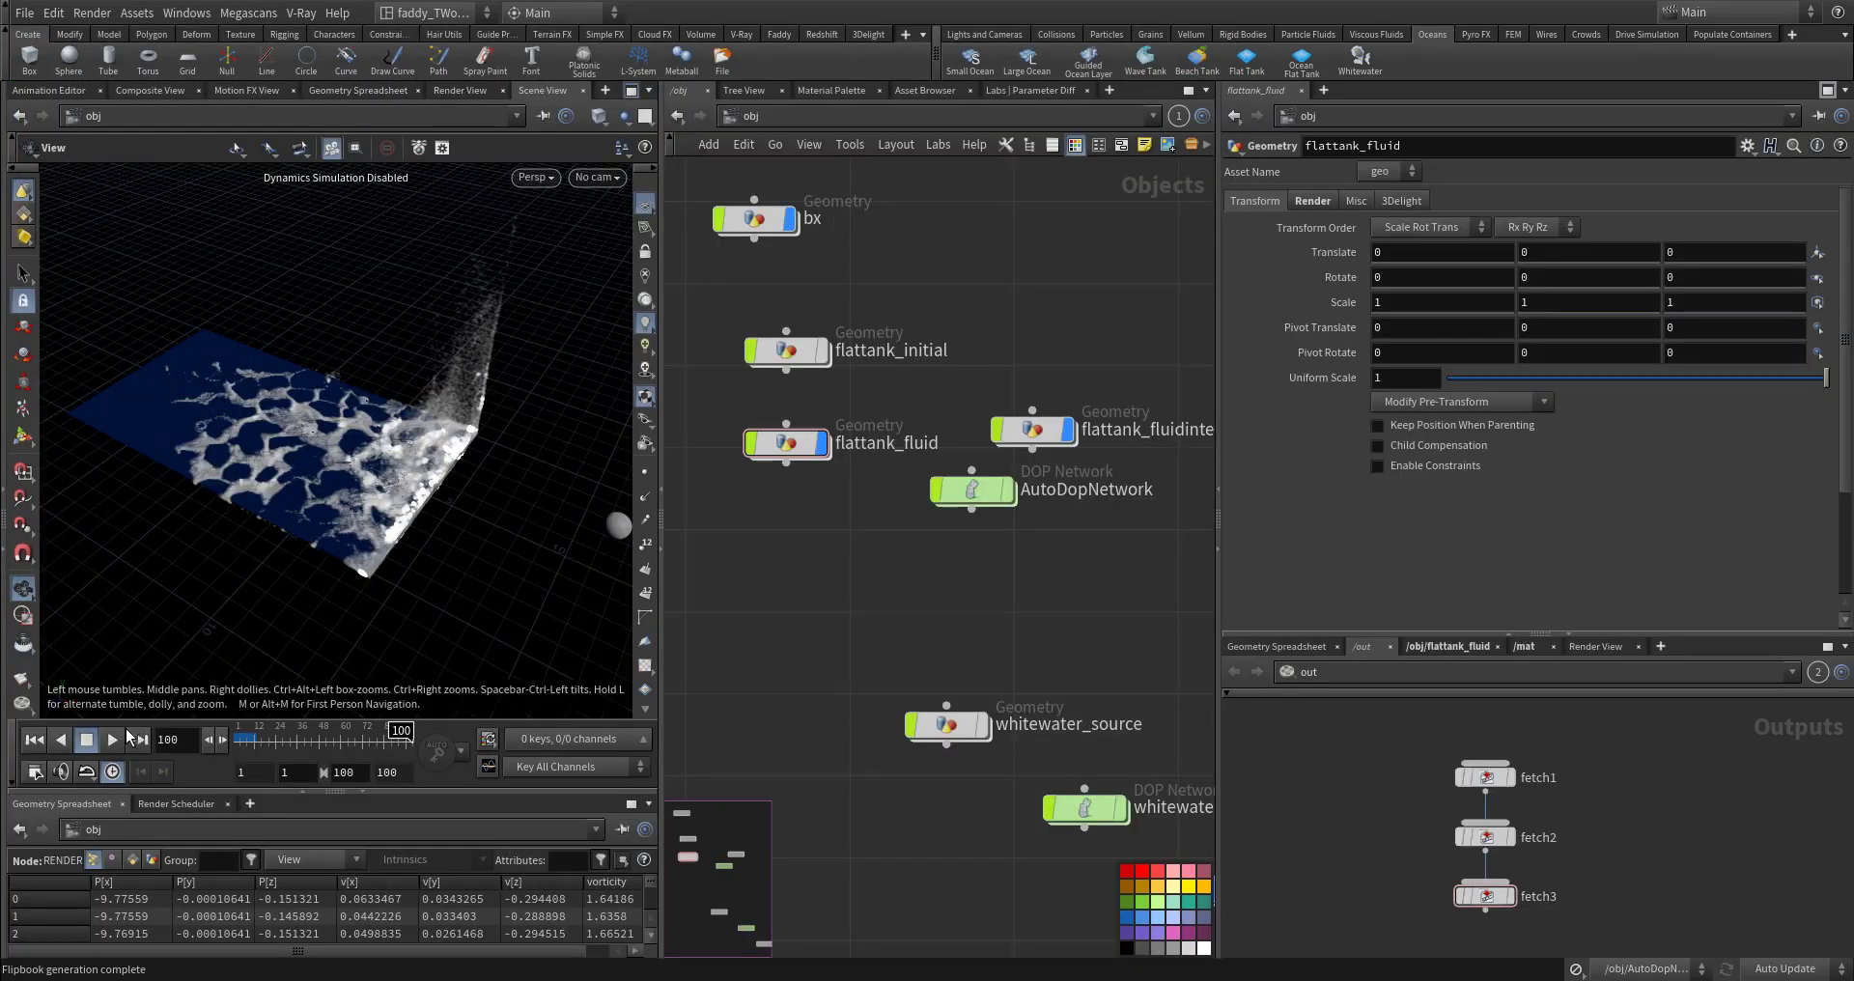
Step: Compare the tank at frames 1 and 100, examining the foam pattern on the surface up close
left_click(36, 740)
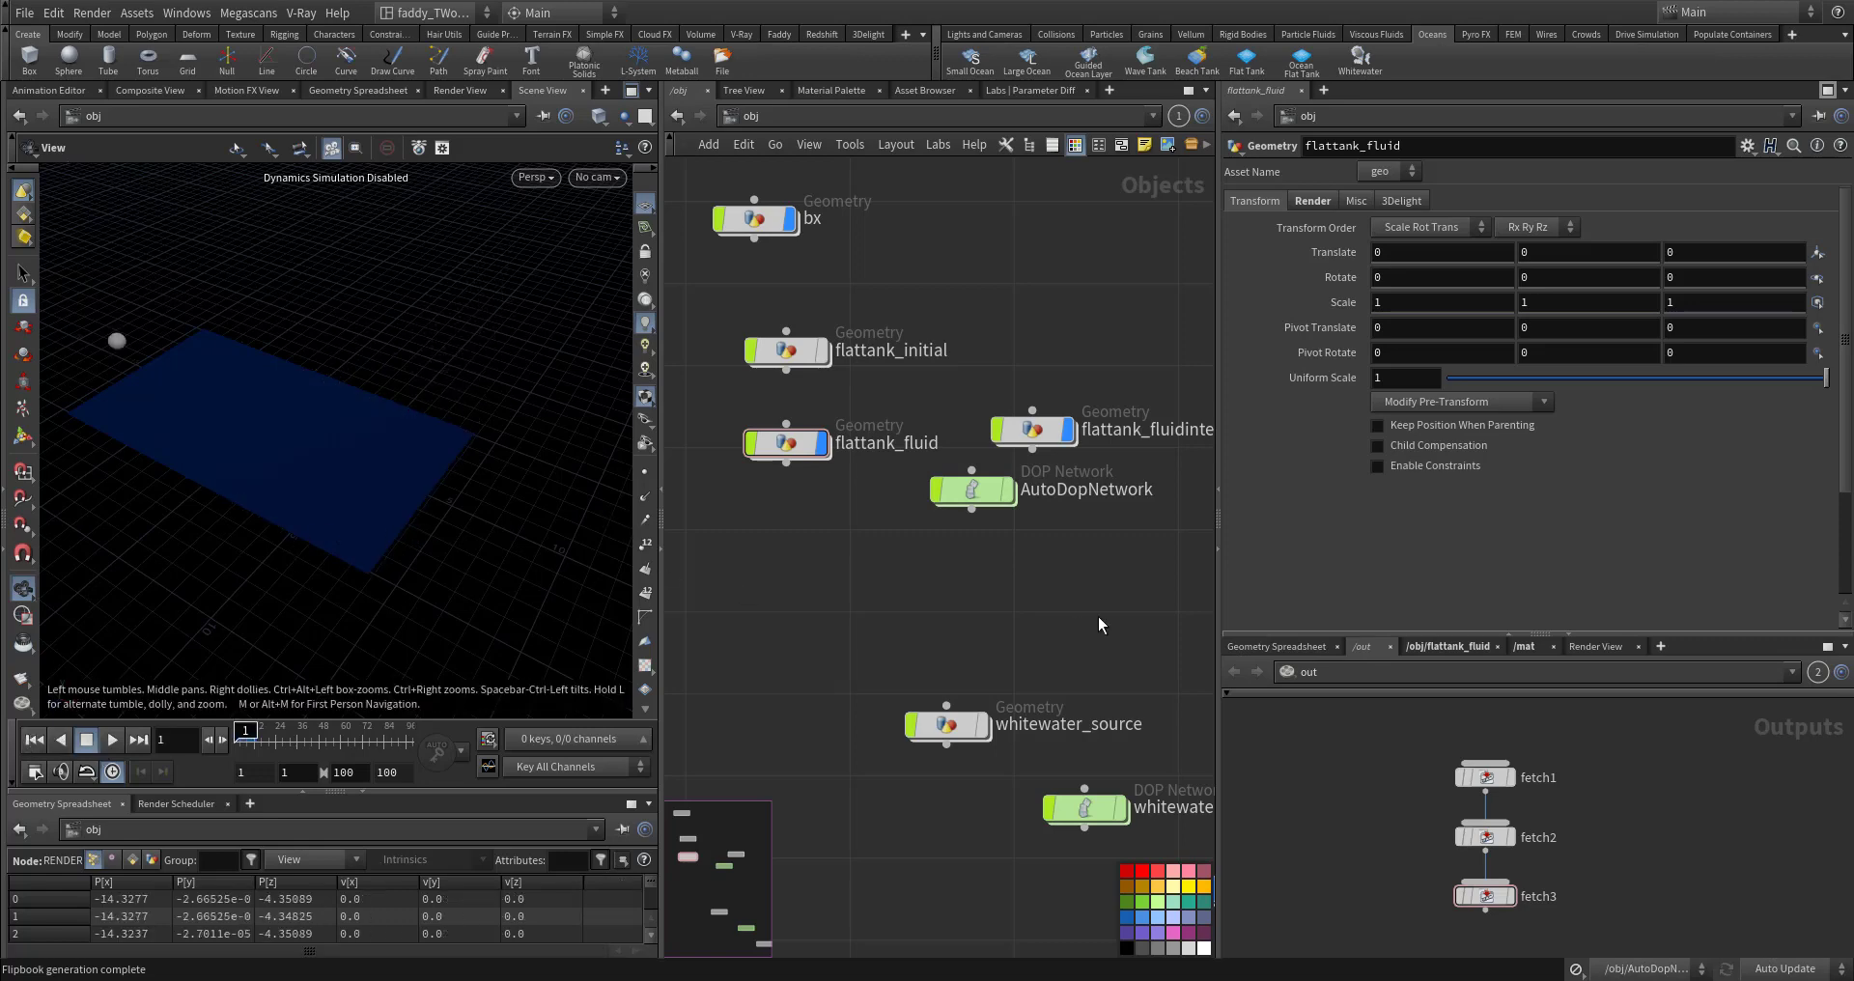
middle_click_drag(1098, 625, 1059, 597)
middle_click_drag(417, 490, 478, 508)
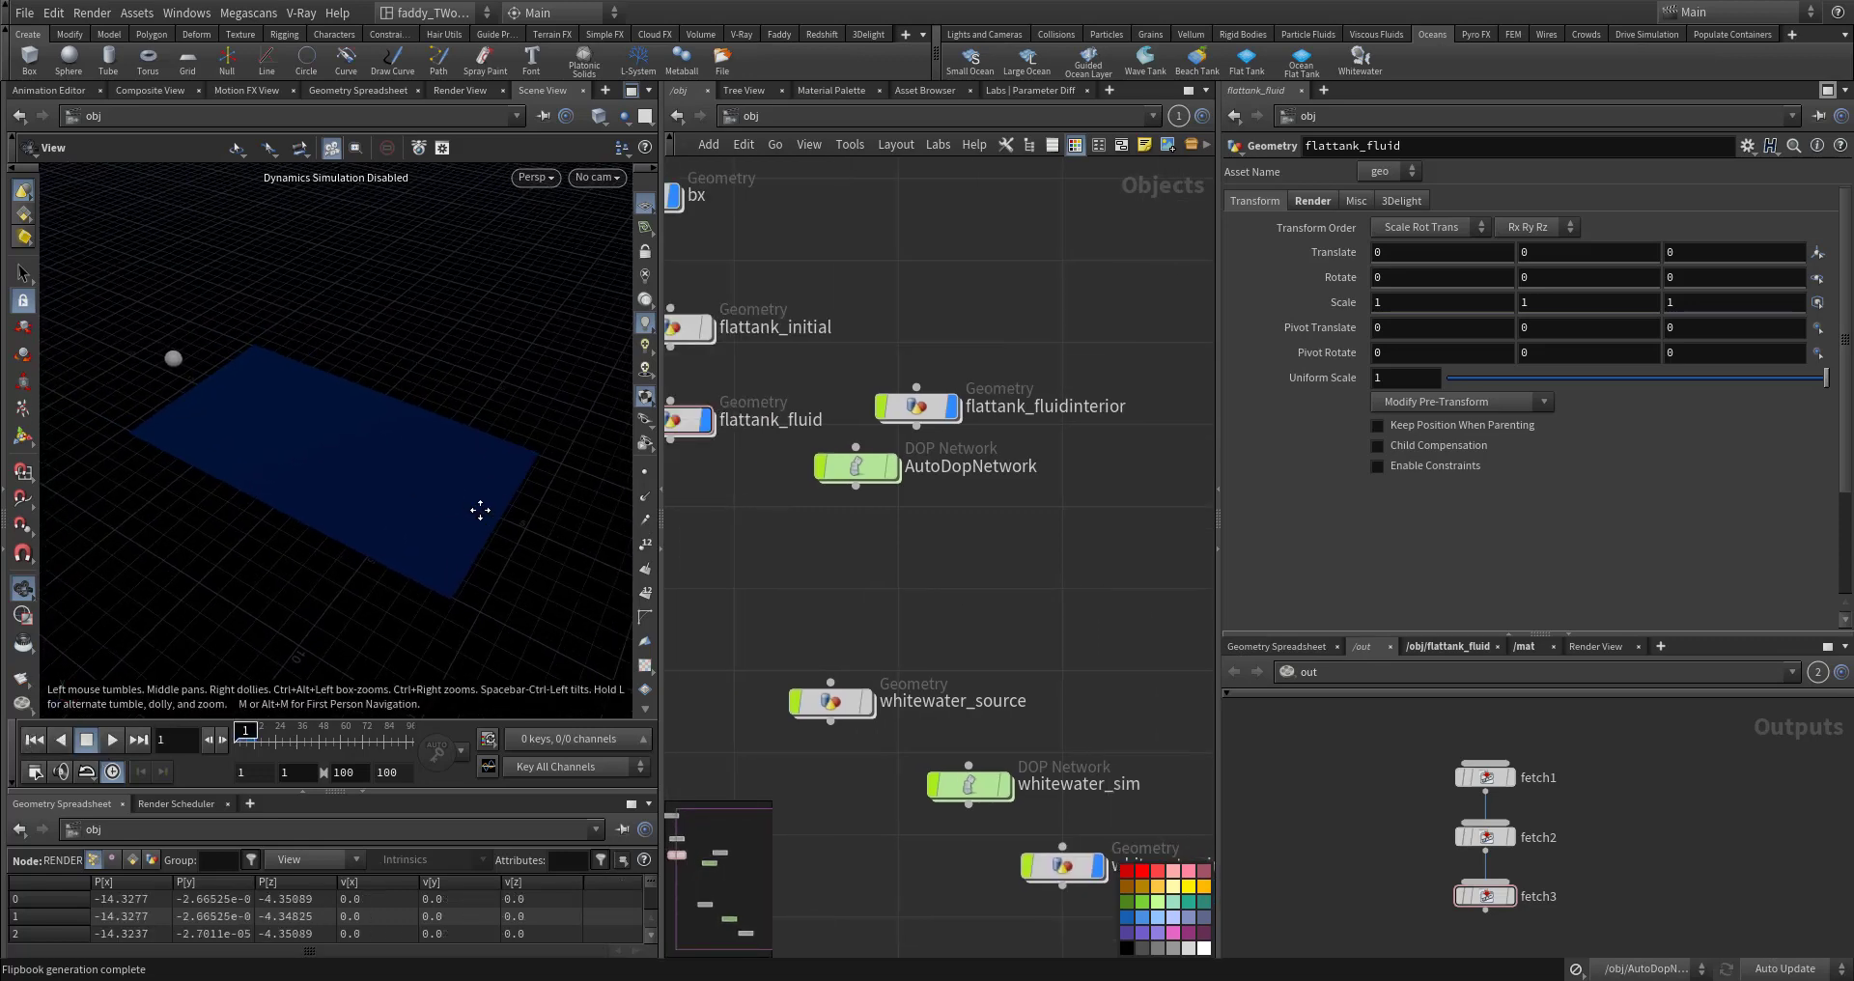
right_click_drag(478, 508, 522, 493)
left_click(393, 740)
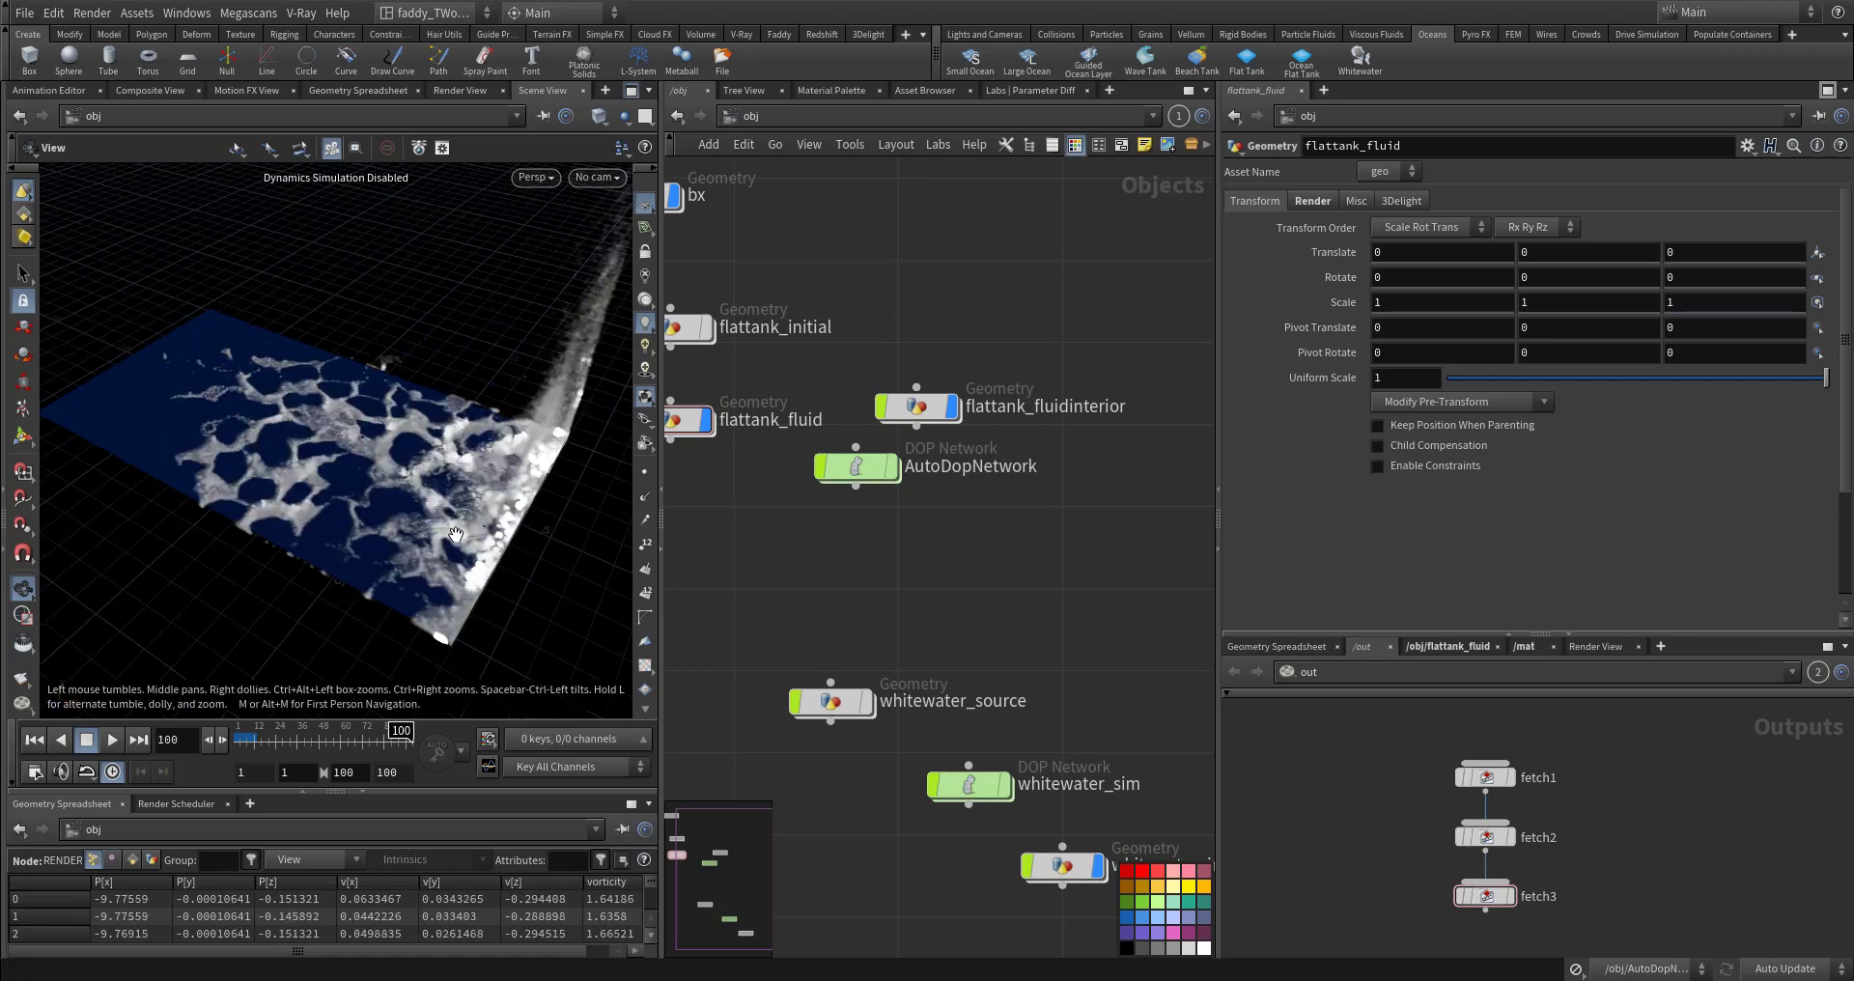
right_click_drag(455, 535, 429, 483)
middle_click_drag(430, 483, 543, 534)
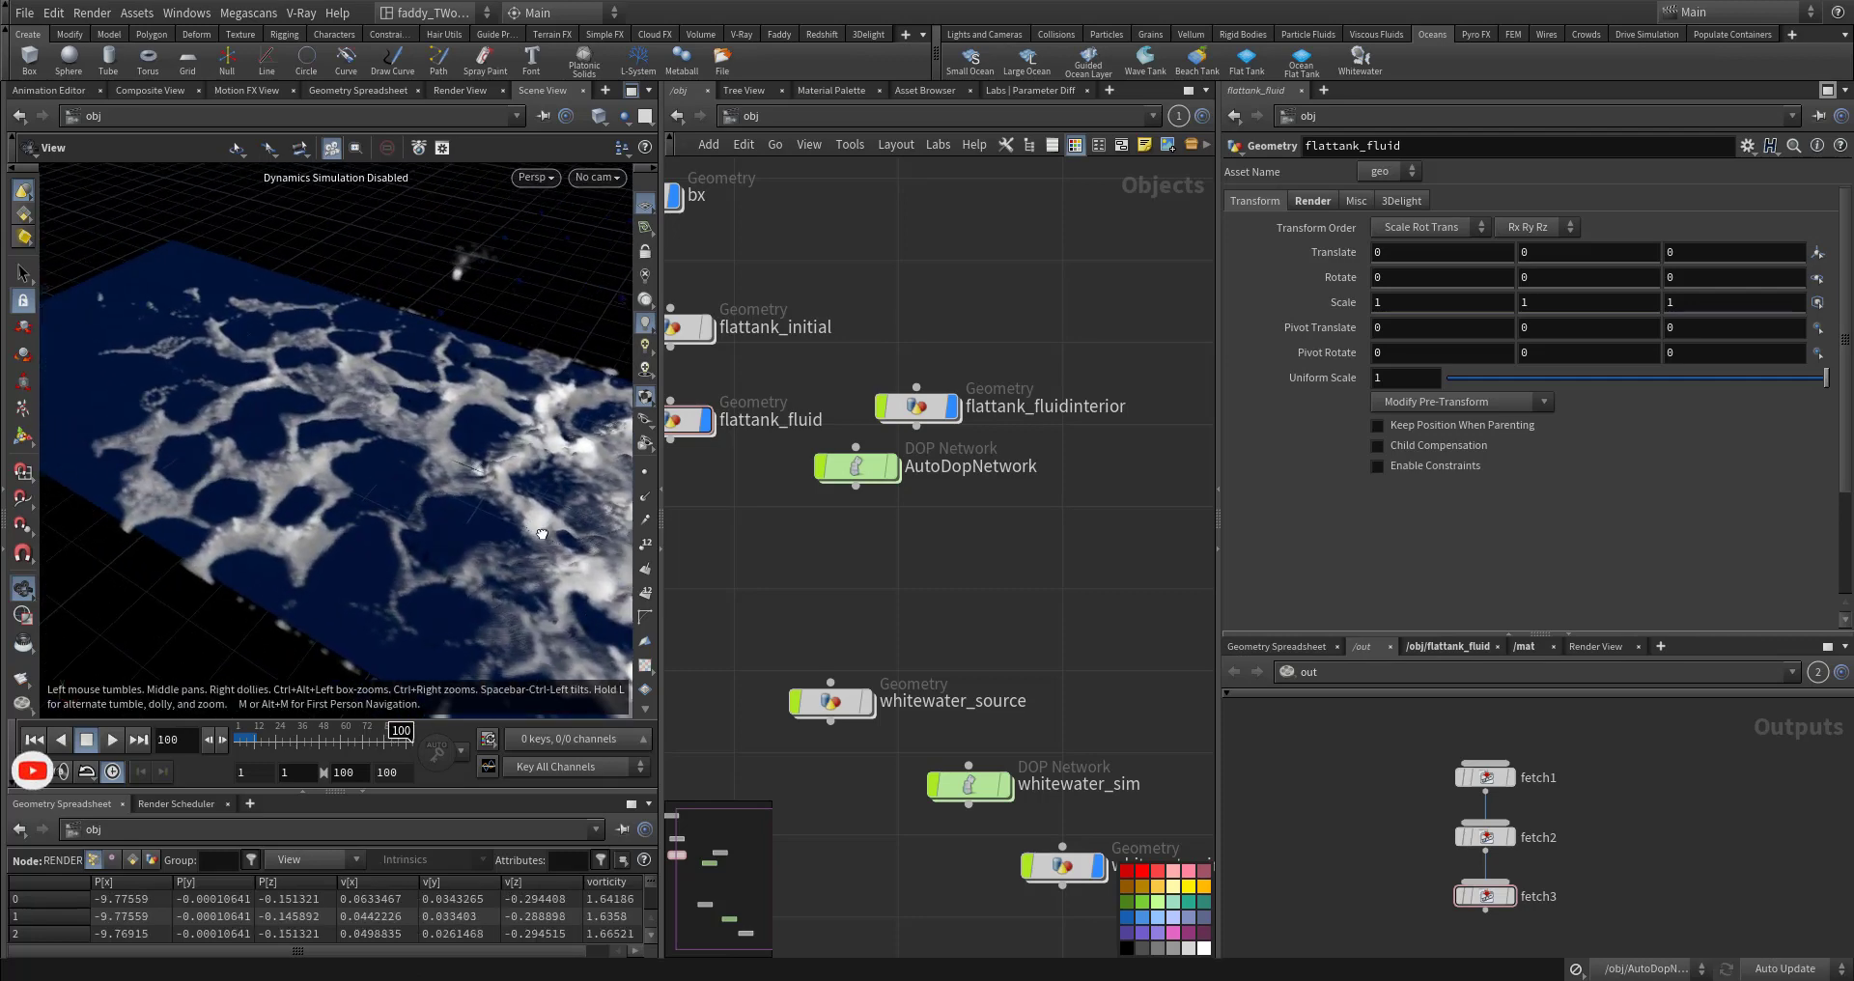
left_click_drag(543, 534, 479, 502)
Step: Create a camera from the current view, lock it to the view and aim it lower across the foam
left_click(979, 36)
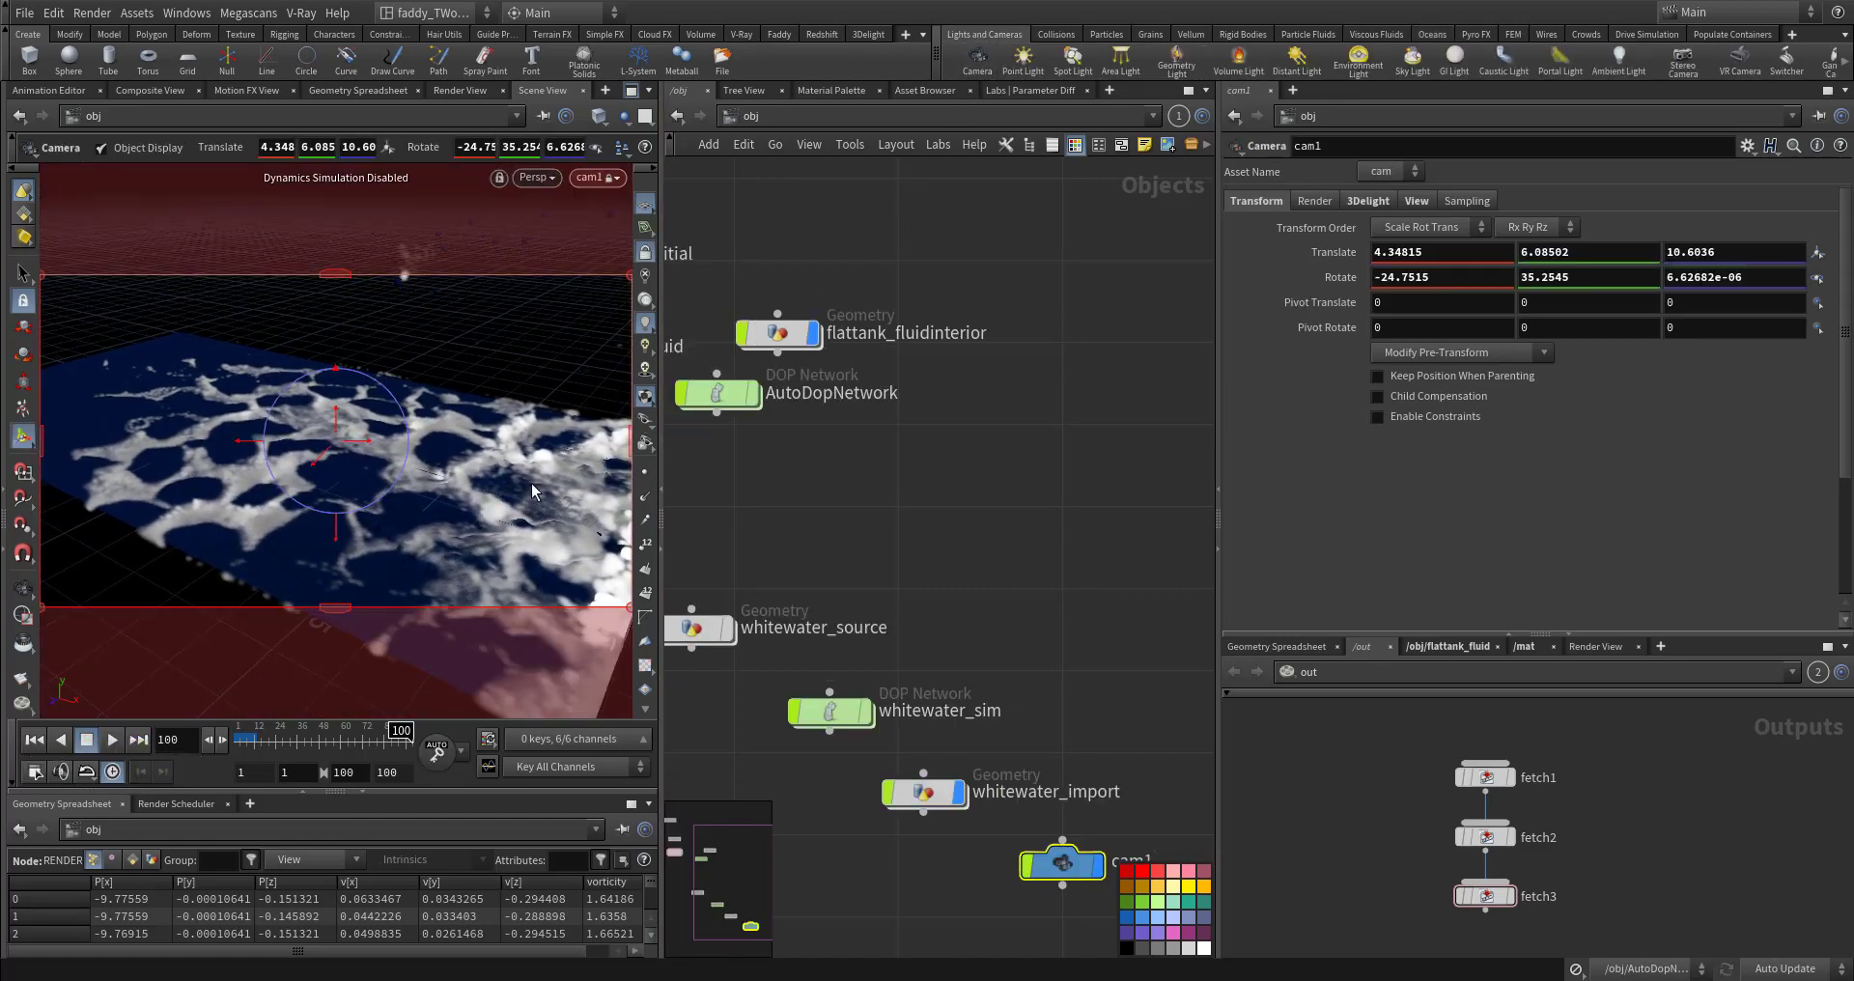
middle_click_drag(531, 491, 494, 442, "alt")
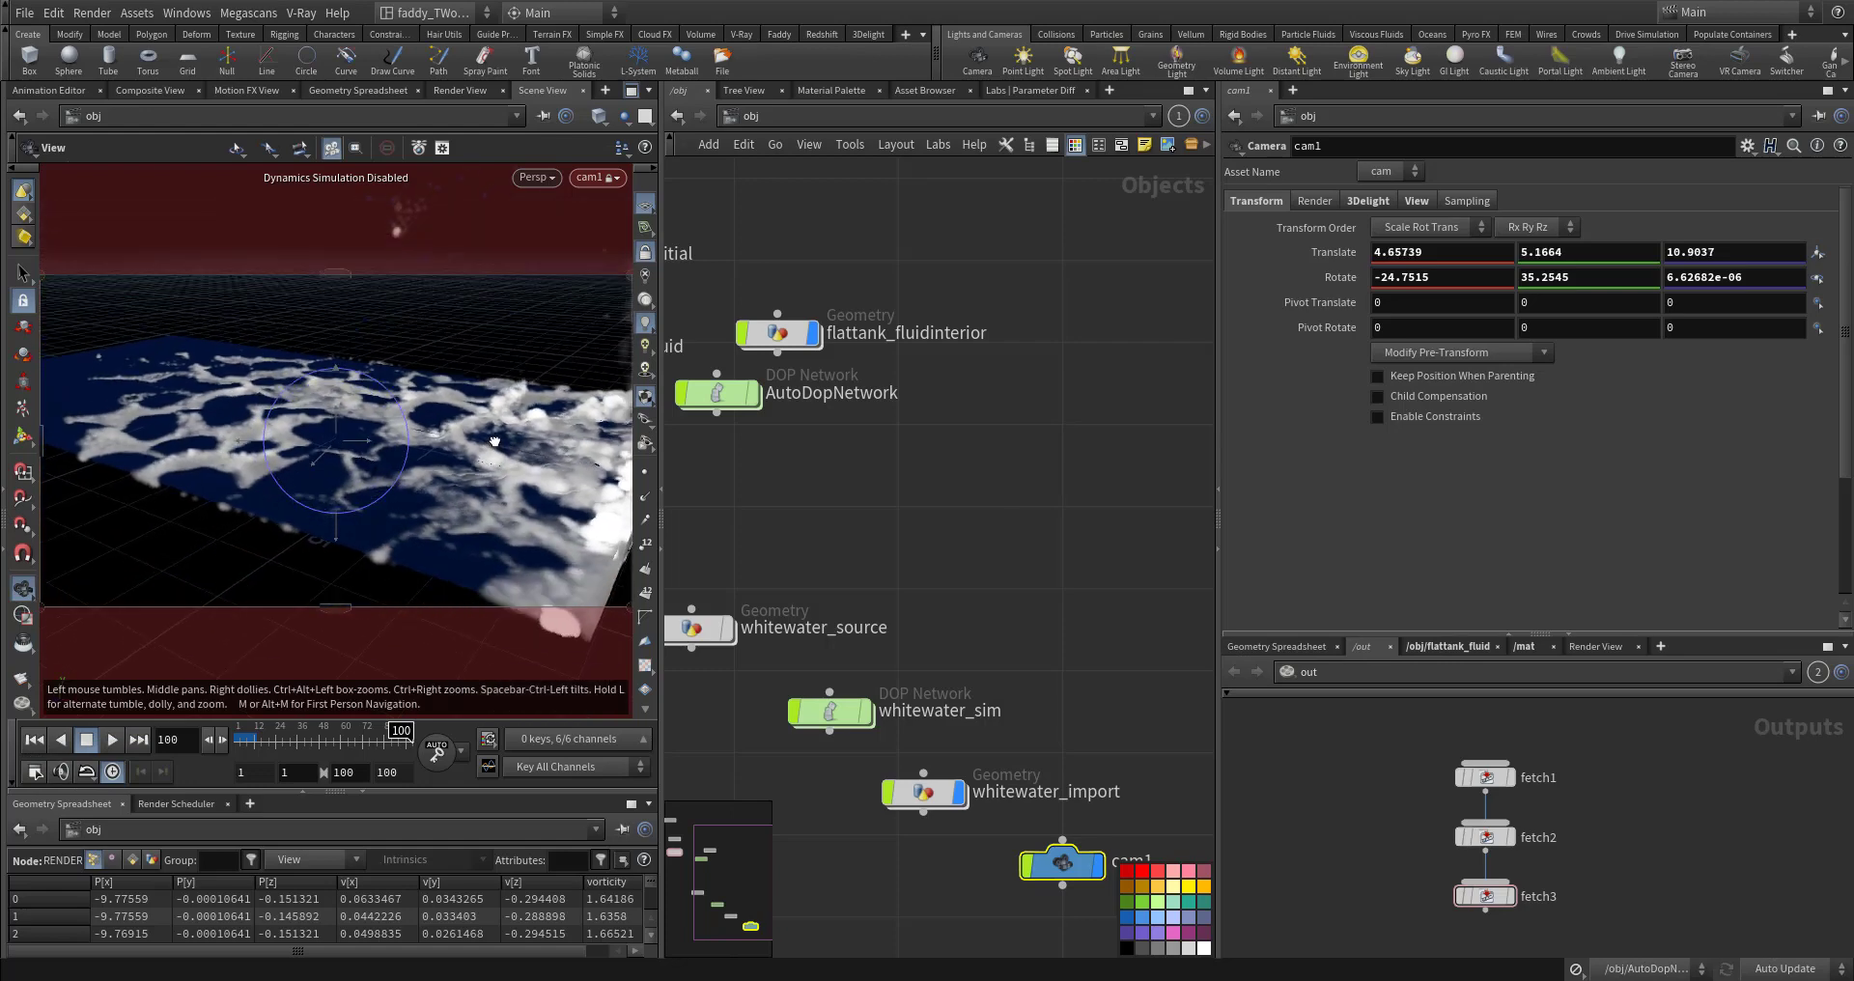
mouse_move(494, 442)
left_mouse_down("alt")
mouse_move(473, 450)
mouse_move(483, 434)
left_mouse_up("alt")
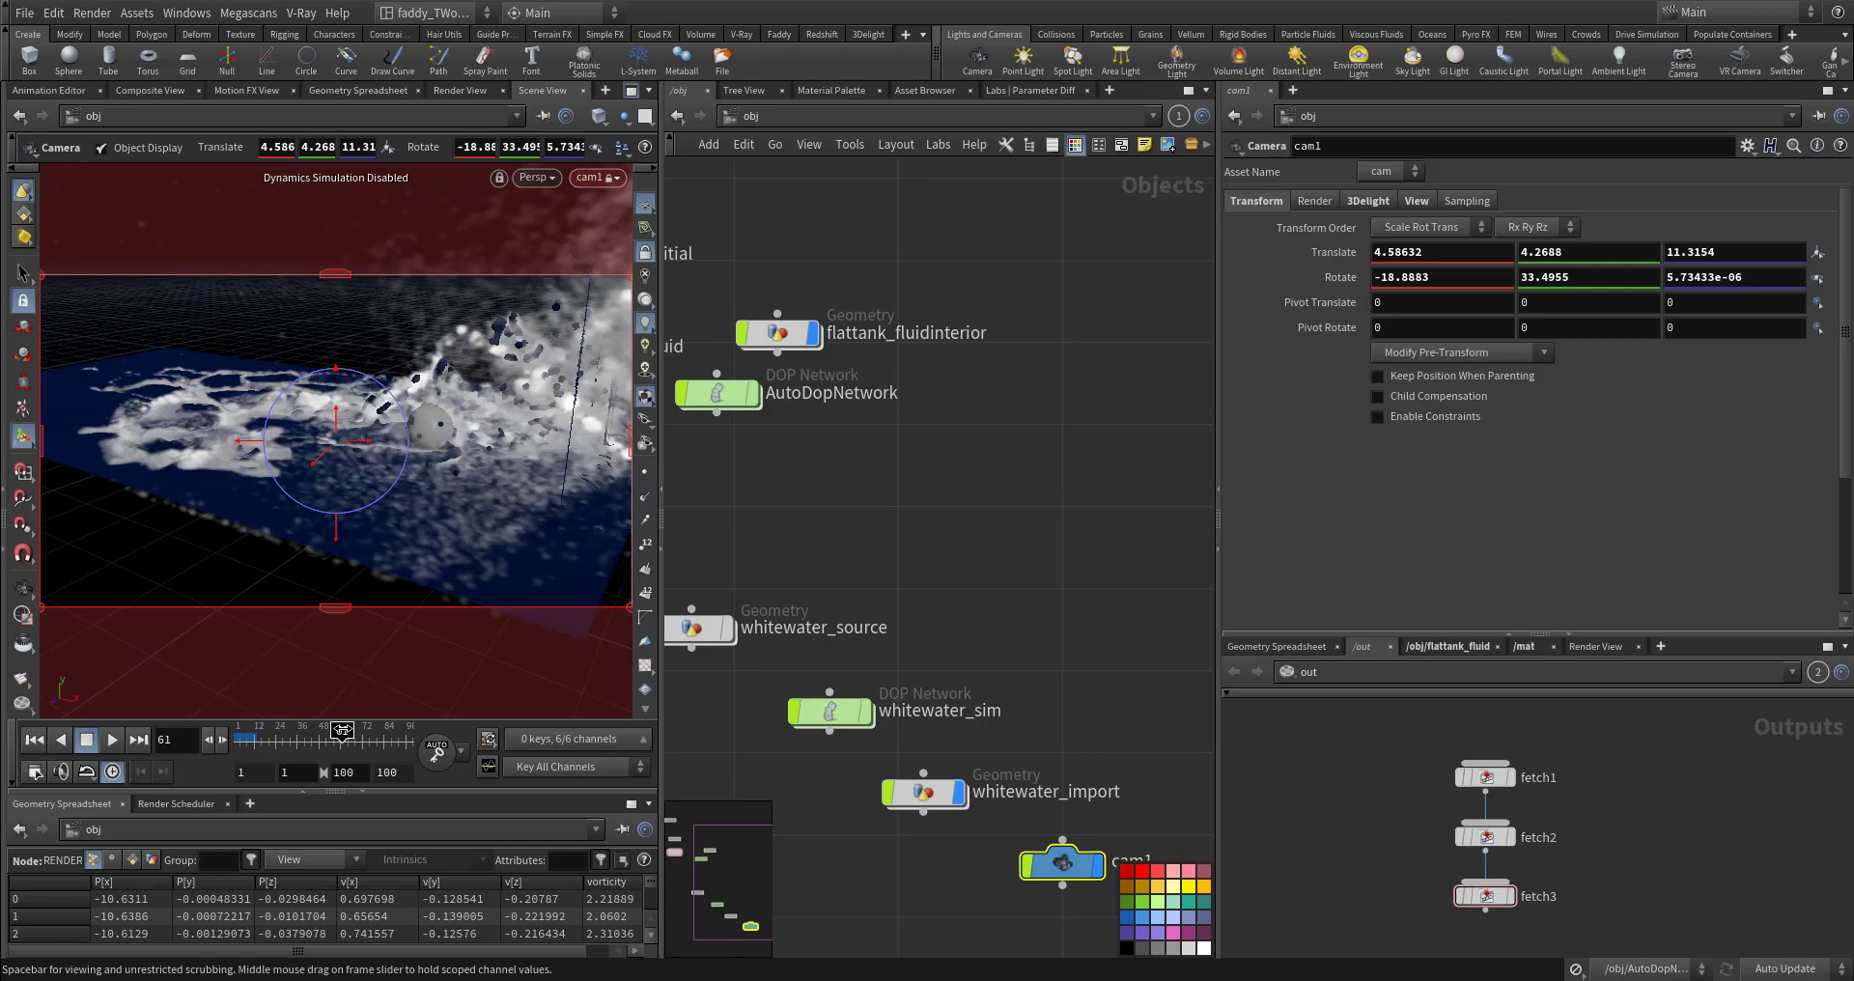
Step: At frame 54, raise and pull back cam1 to translate about 4.38, 7.28, 11.69, rotated about -30, 32.3
left_click(296, 731)
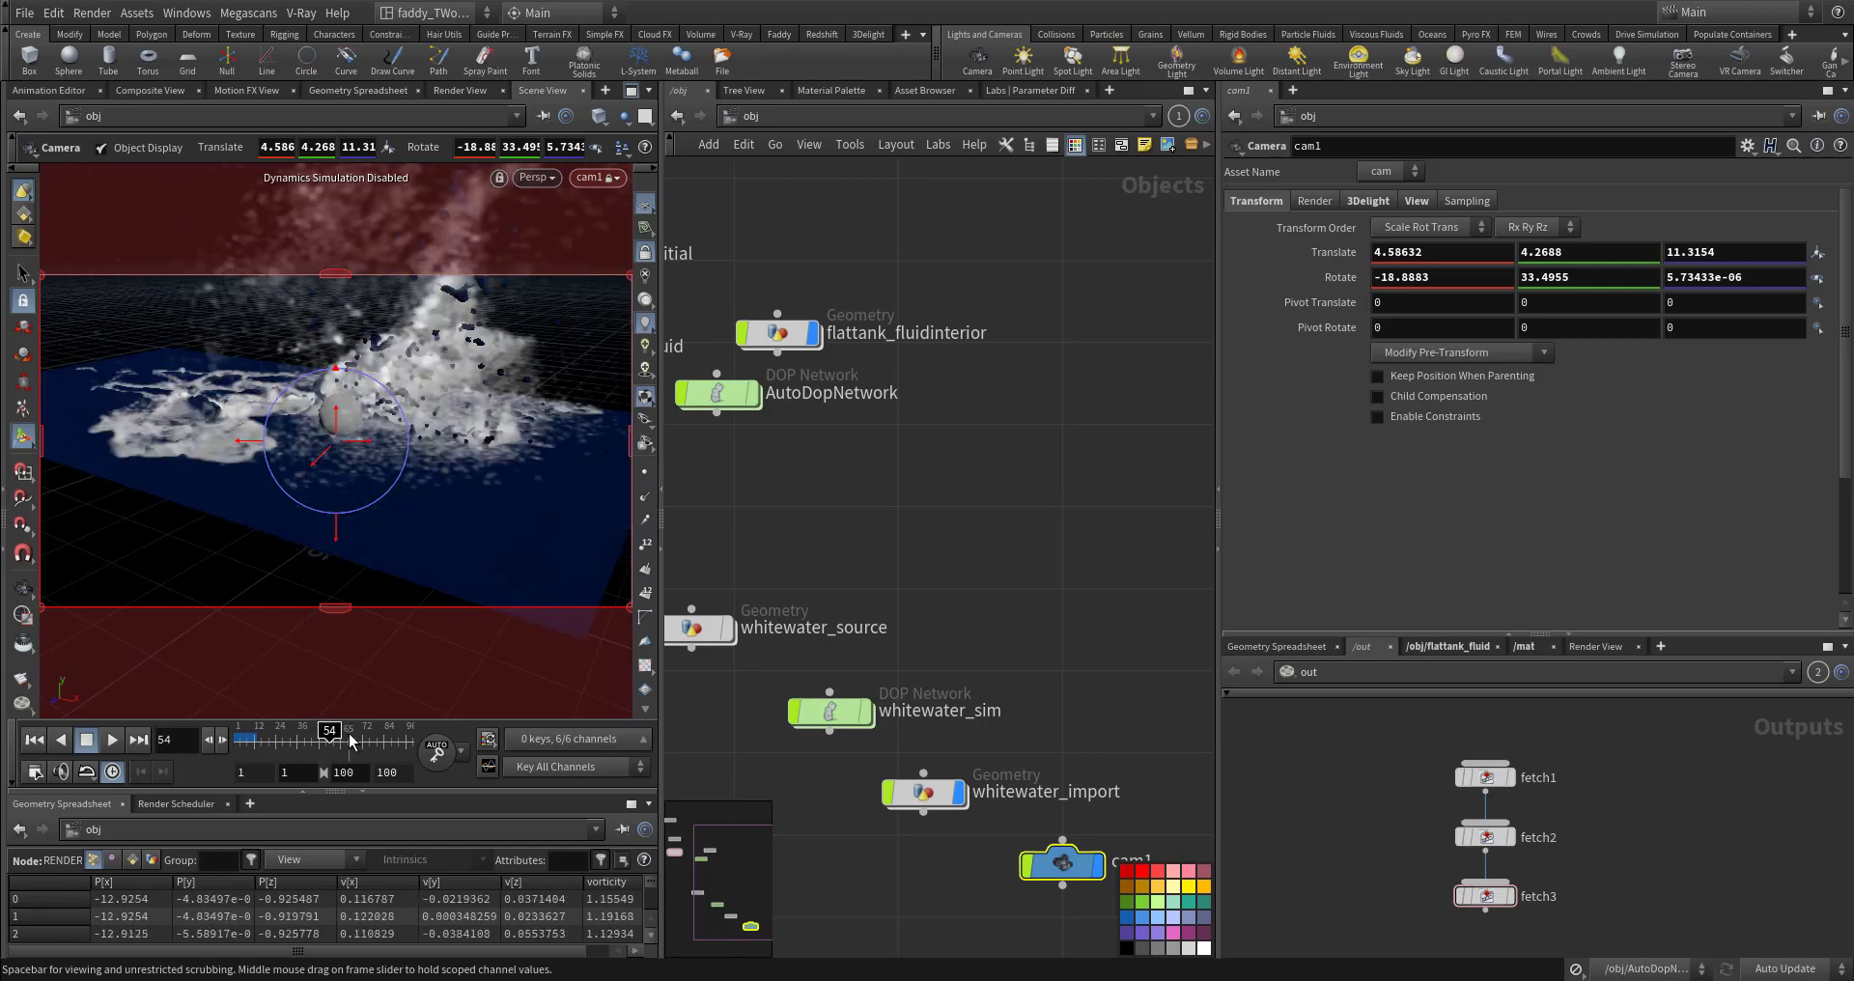
middle_click_drag(408, 509, 405, 549, "alt")
left_click_drag(405, 548, 413, 538, "alt")
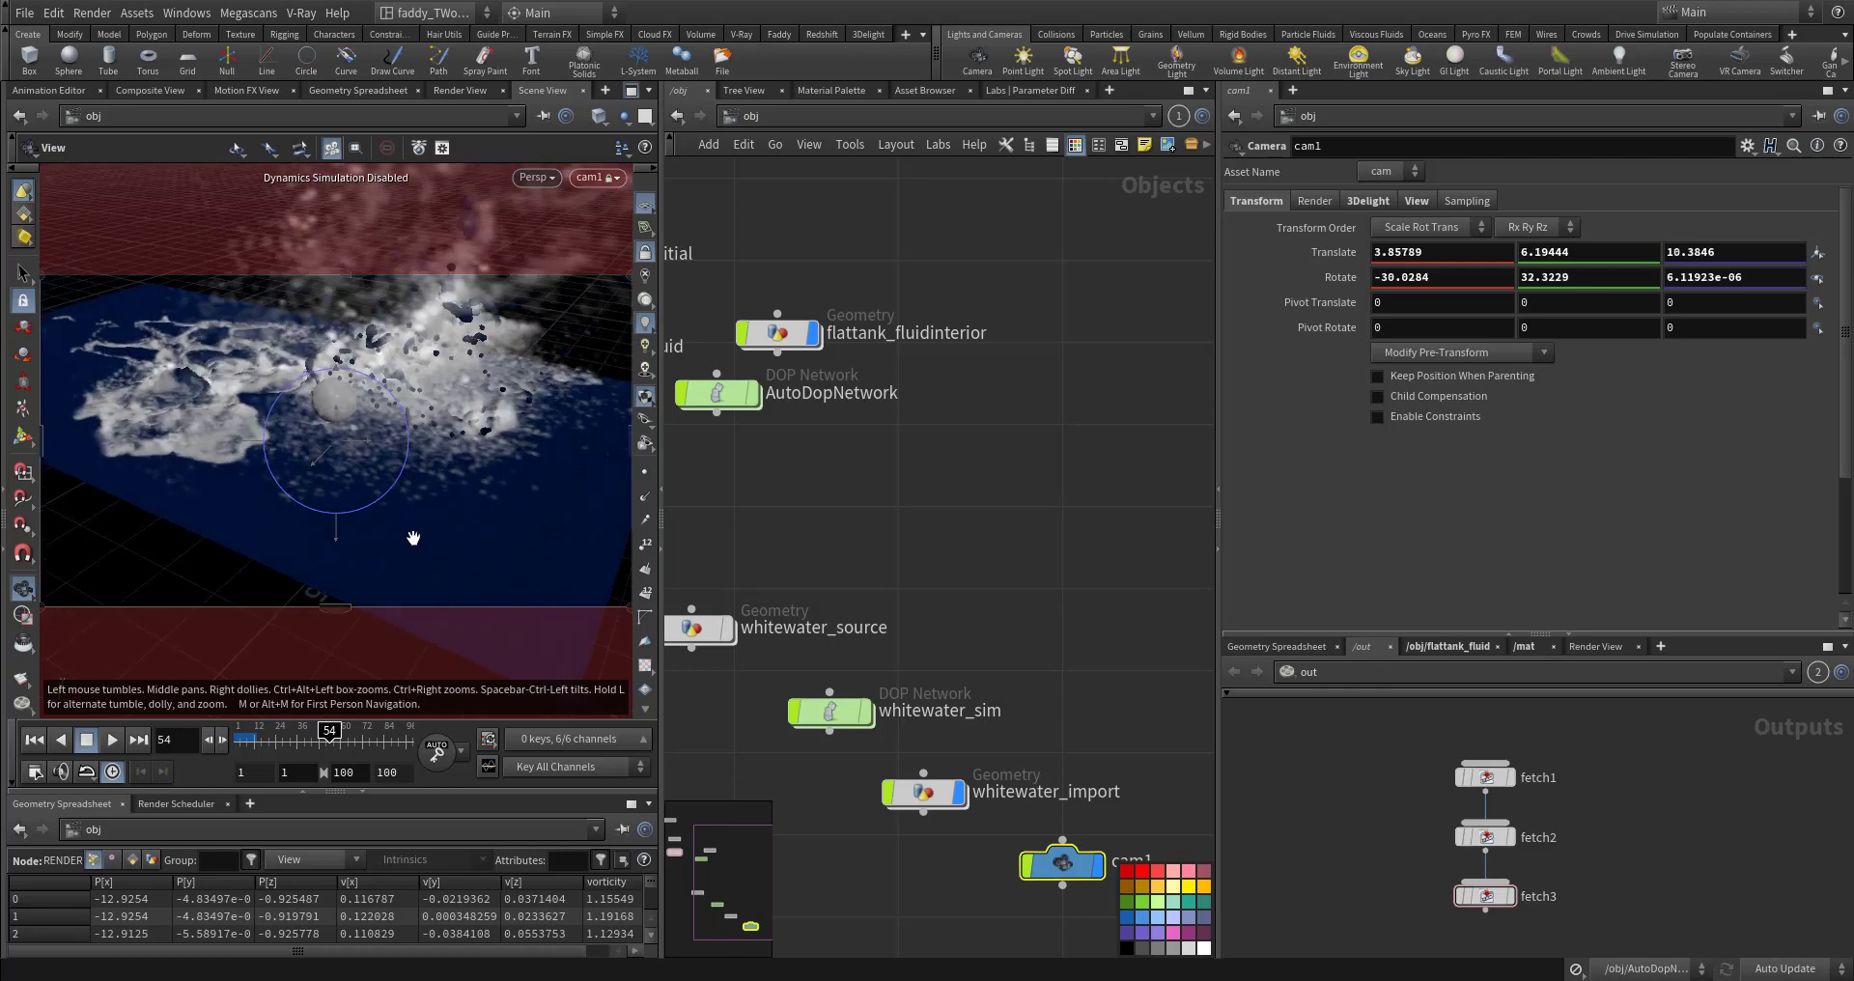
right_click_drag(413, 538, 385, 537, "alt")
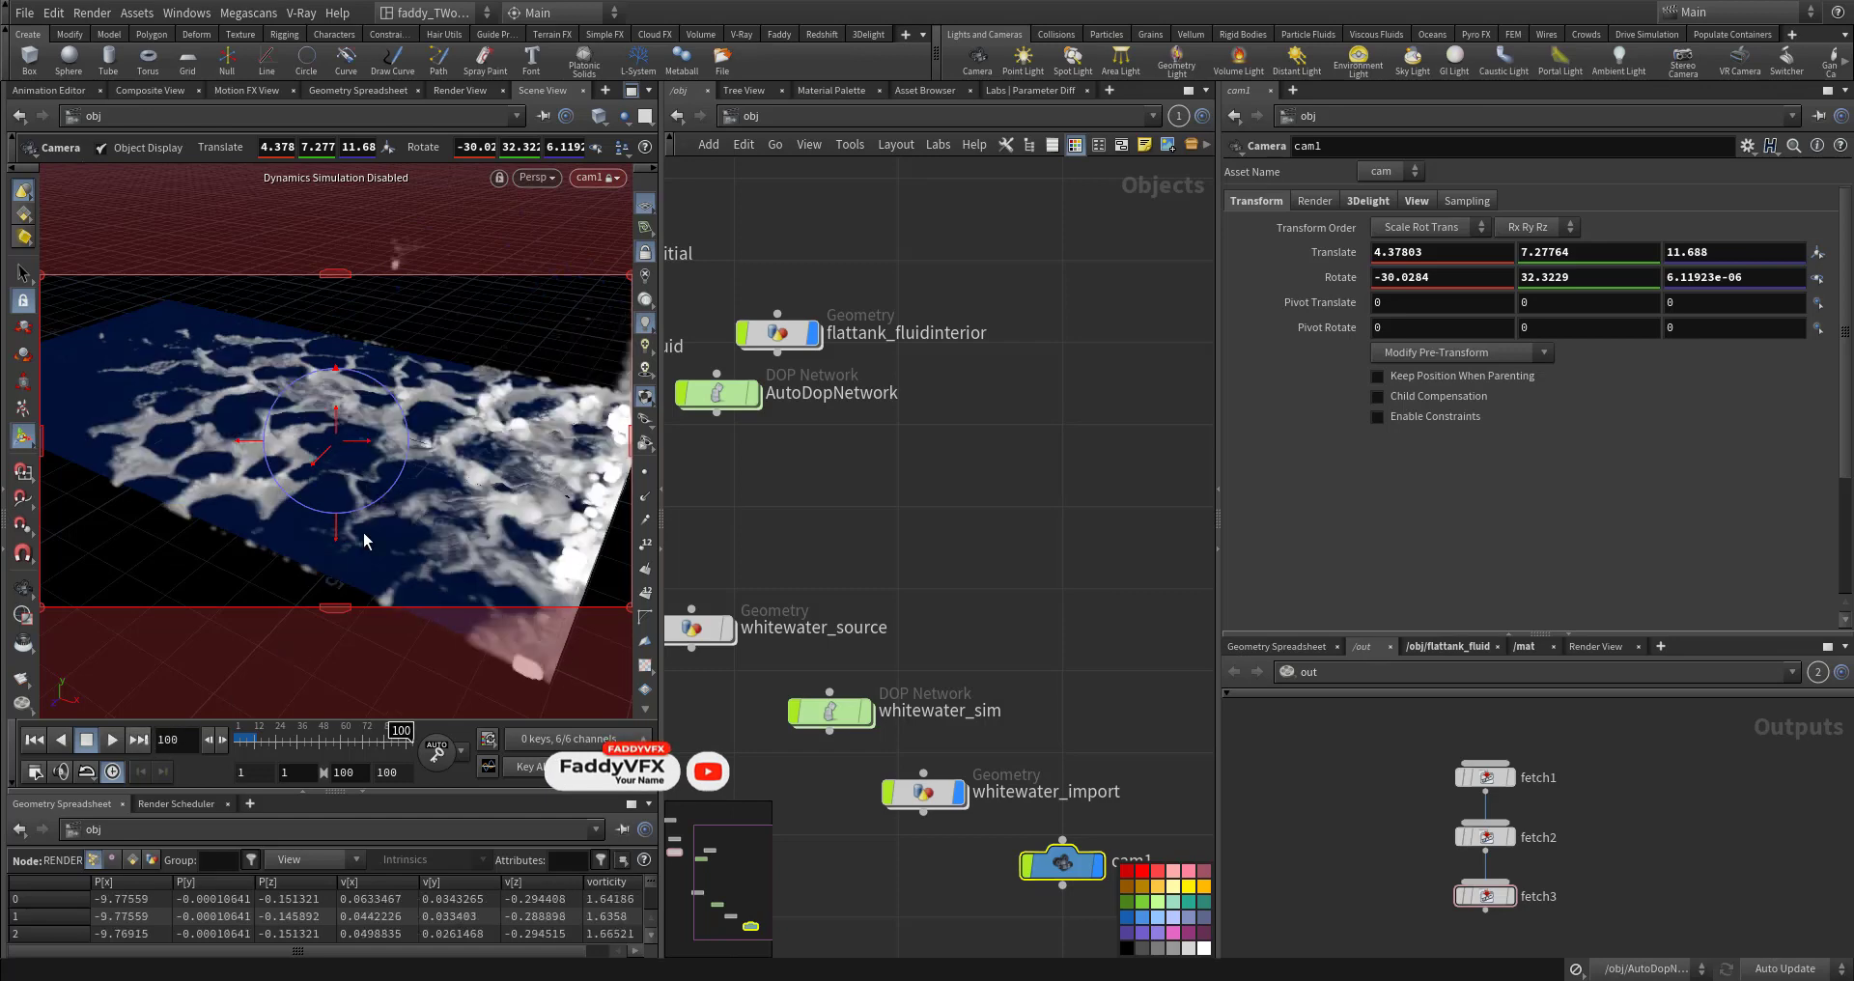
Step: Swing cam1 to a rotation of about -31.2, 20.0 and fine-tune its framing of the foam at frame 87
mouse_move(363, 531)
middle_mouse_down("alt")
mouse_move(405, 540)
mouse_move(391, 533)
middle_mouse_up("alt")
left_click_drag(365, 542, 418, 556)
middle_click_drag(419, 556, 430, 559, "alt")
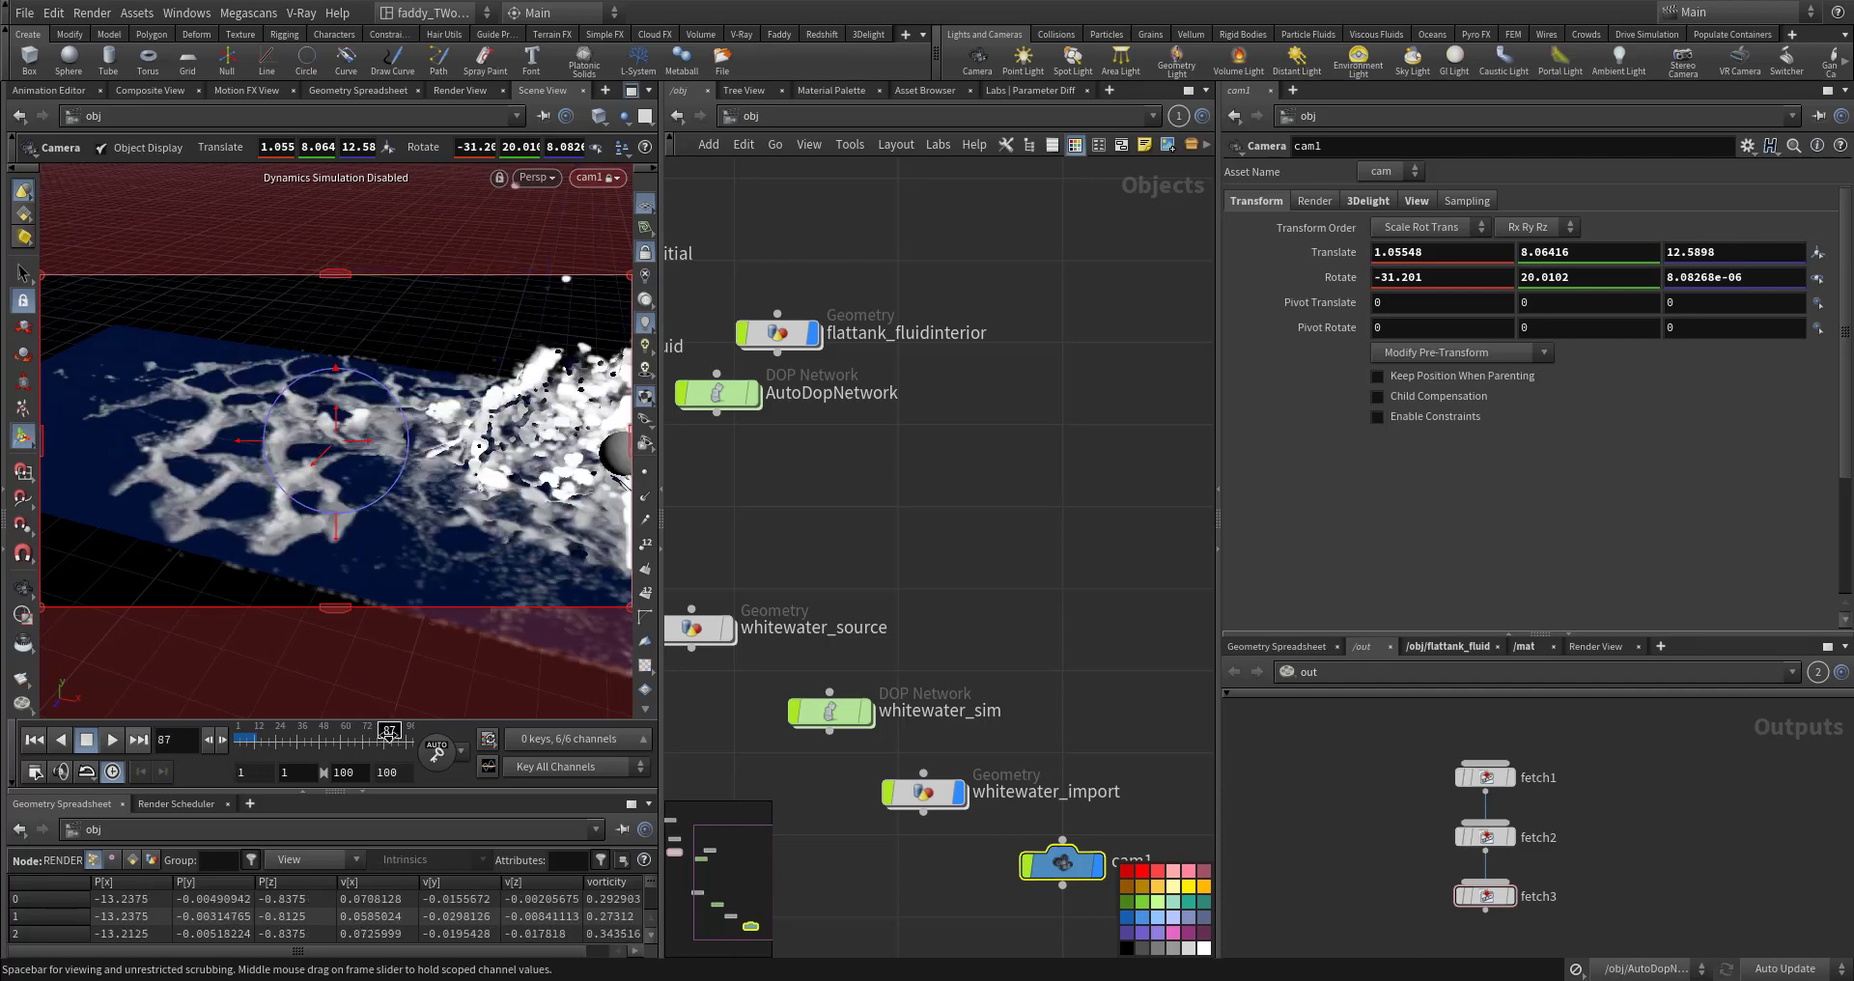
middle_click_drag(406, 464, 388, 463, "alt")
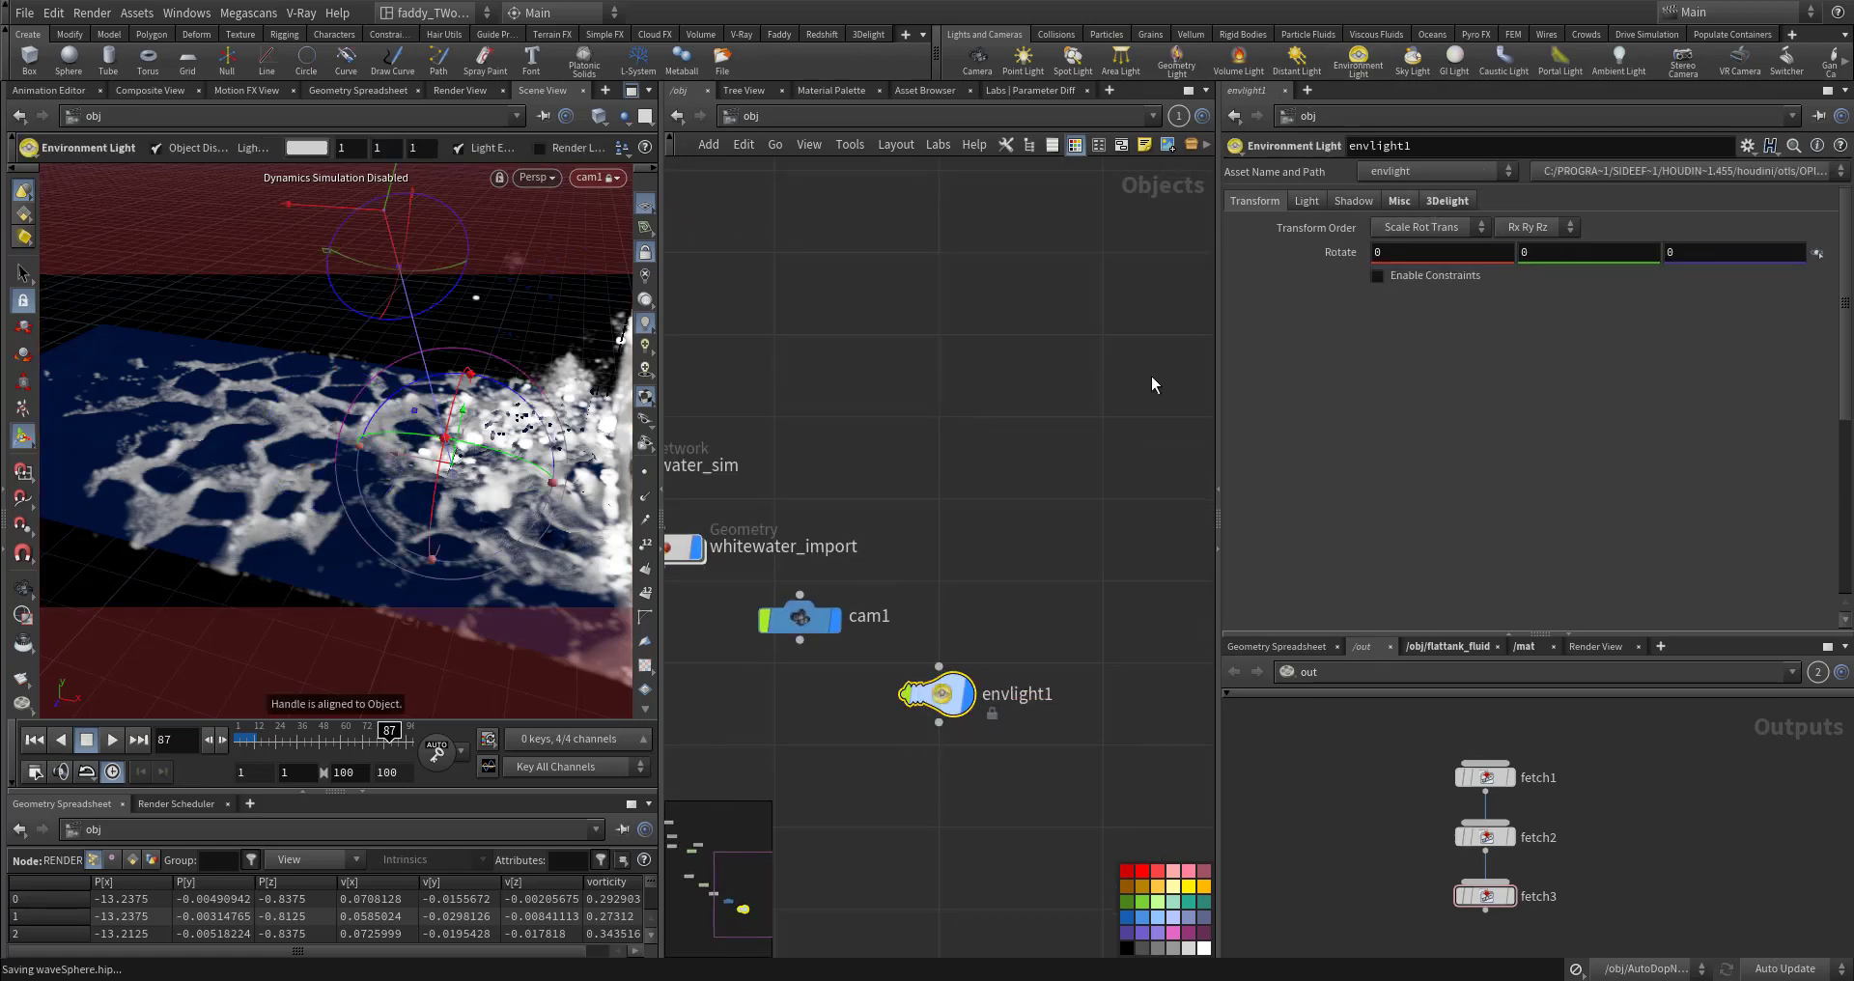
Step: Use kloppenheim_06_2k.hdr as the environment light's map and clip the light to the positive Y hemisphere
left_click(1309, 200)
left_click(1794, 302)
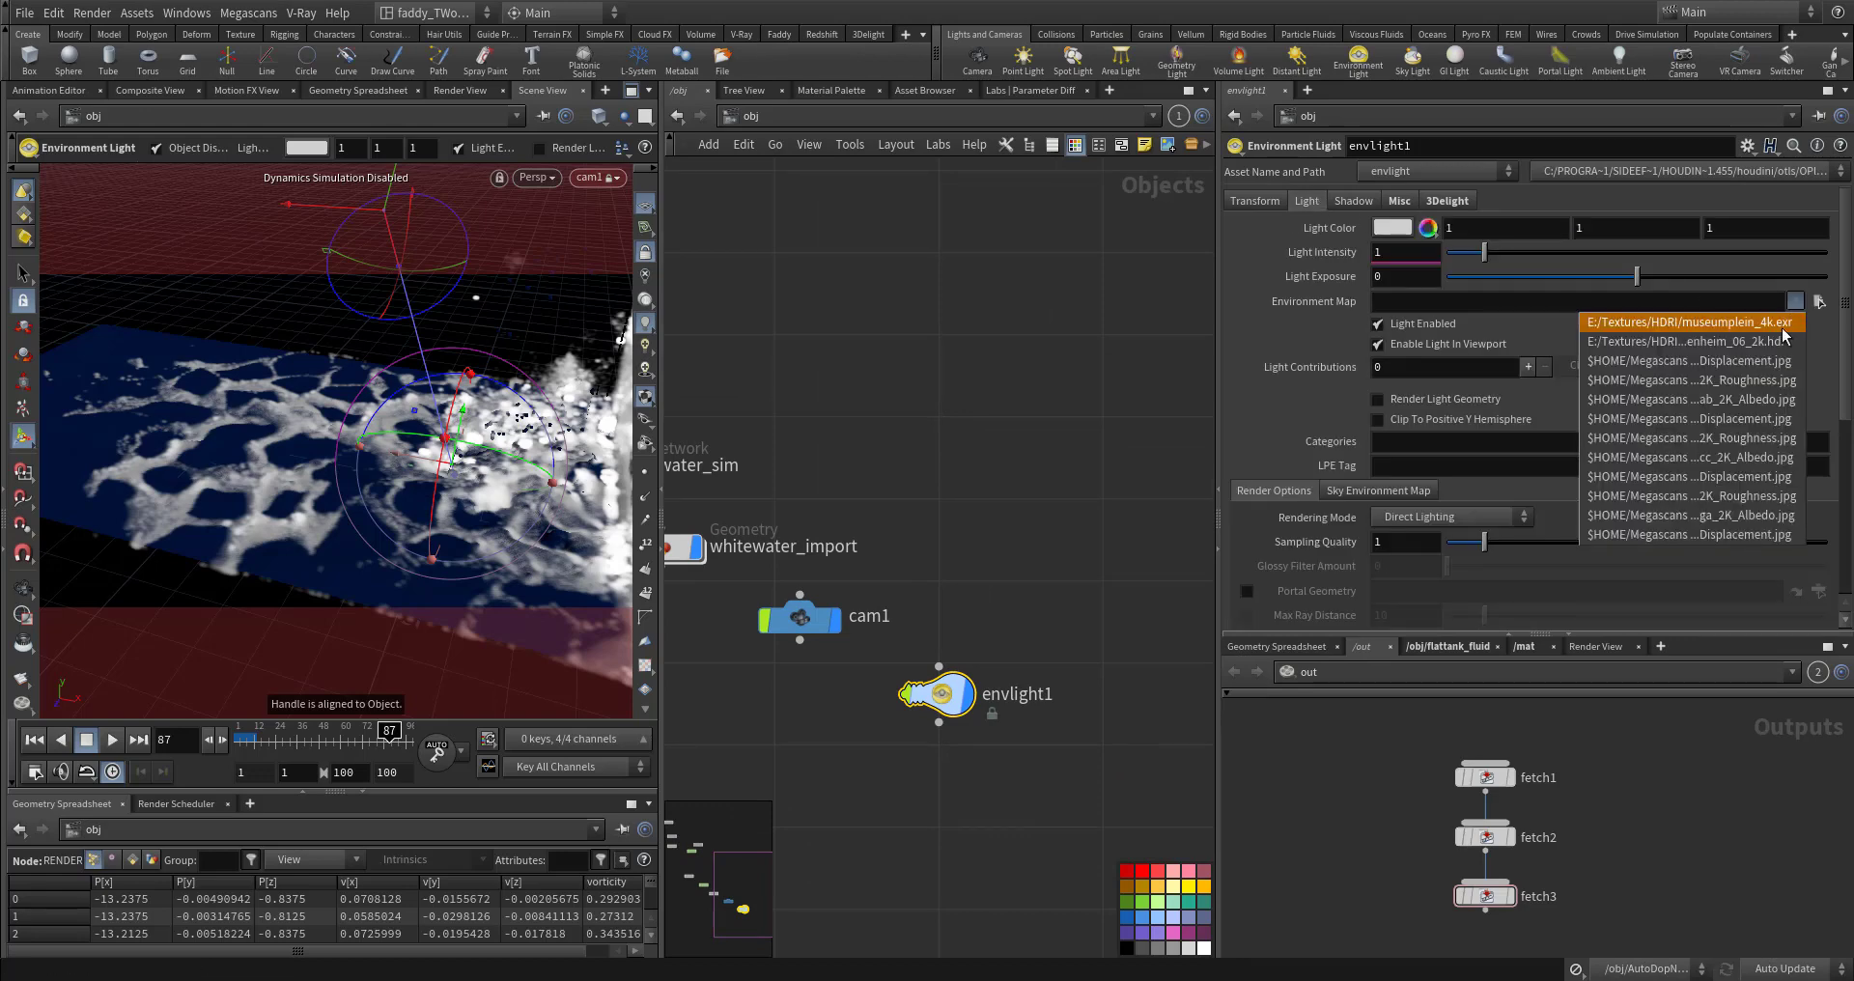
left_click(1770, 342)
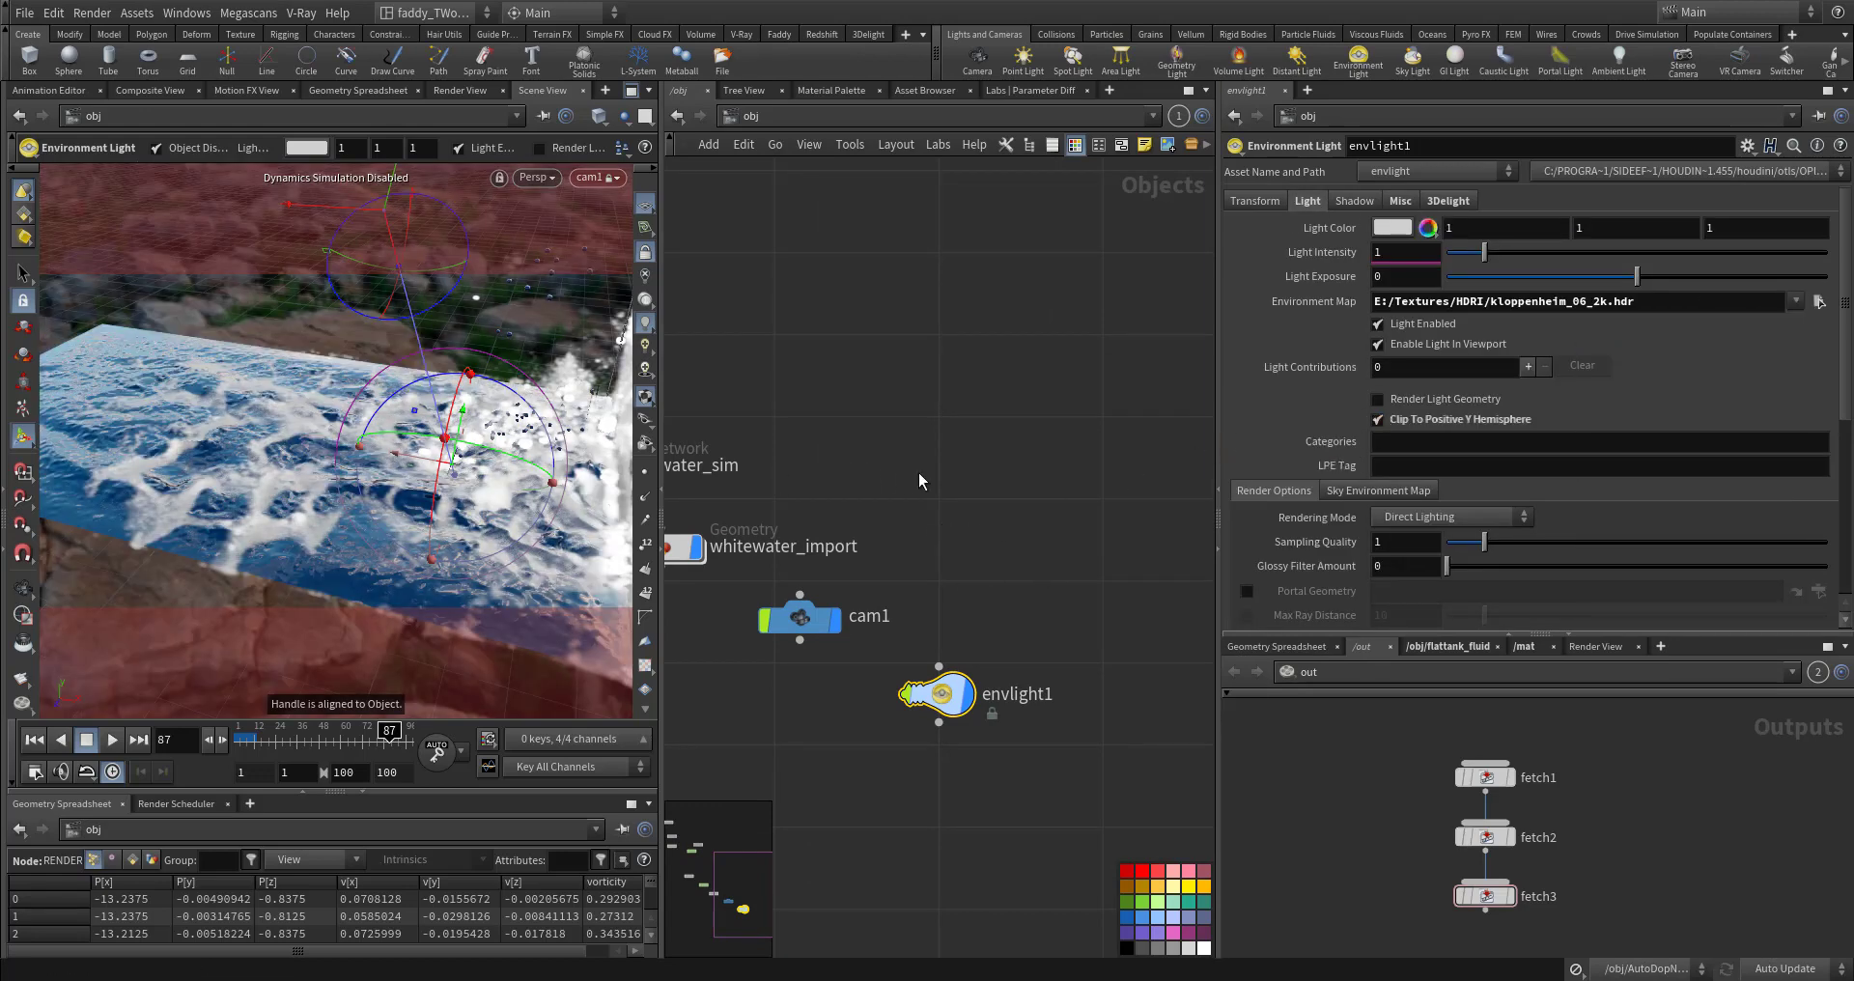
Step: Add a Karma render node beside the Fetch chain in the out network and set its camera to /obj/cam1
key("Tab")
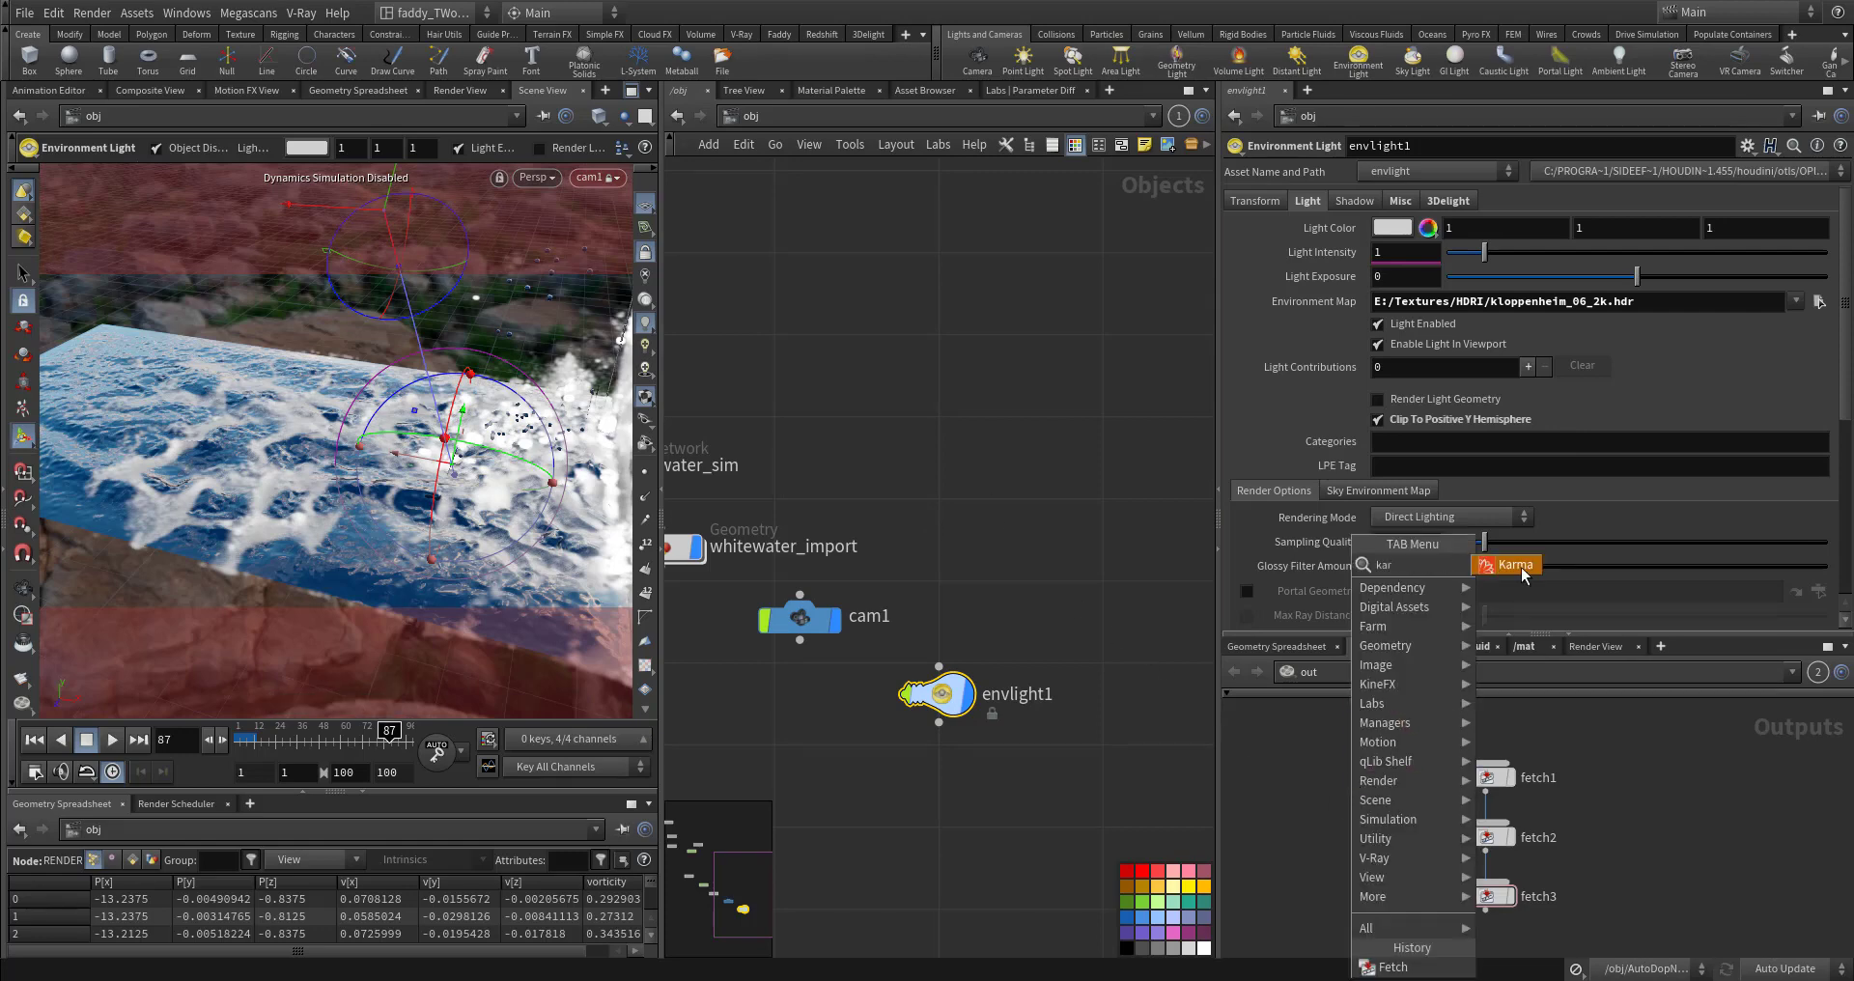
left_click(1516, 565)
left_click(1337, 814)
left_click(1817, 352)
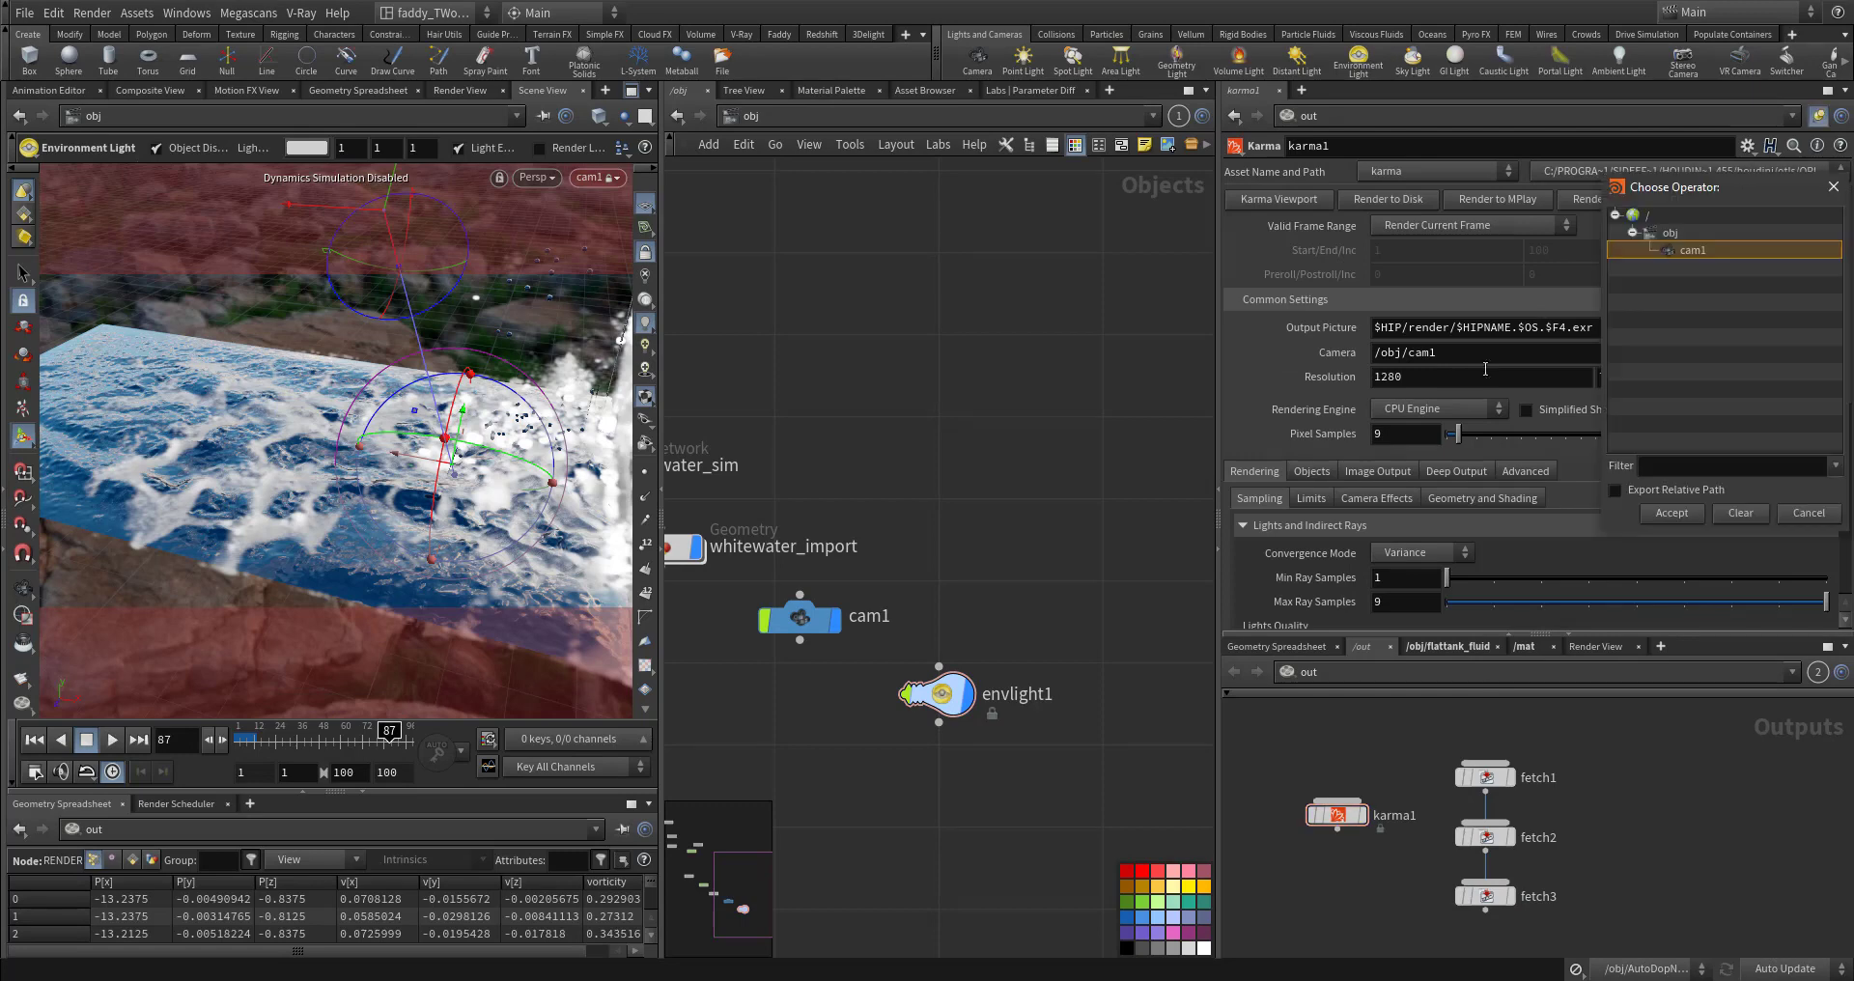
double_click(1706, 251)
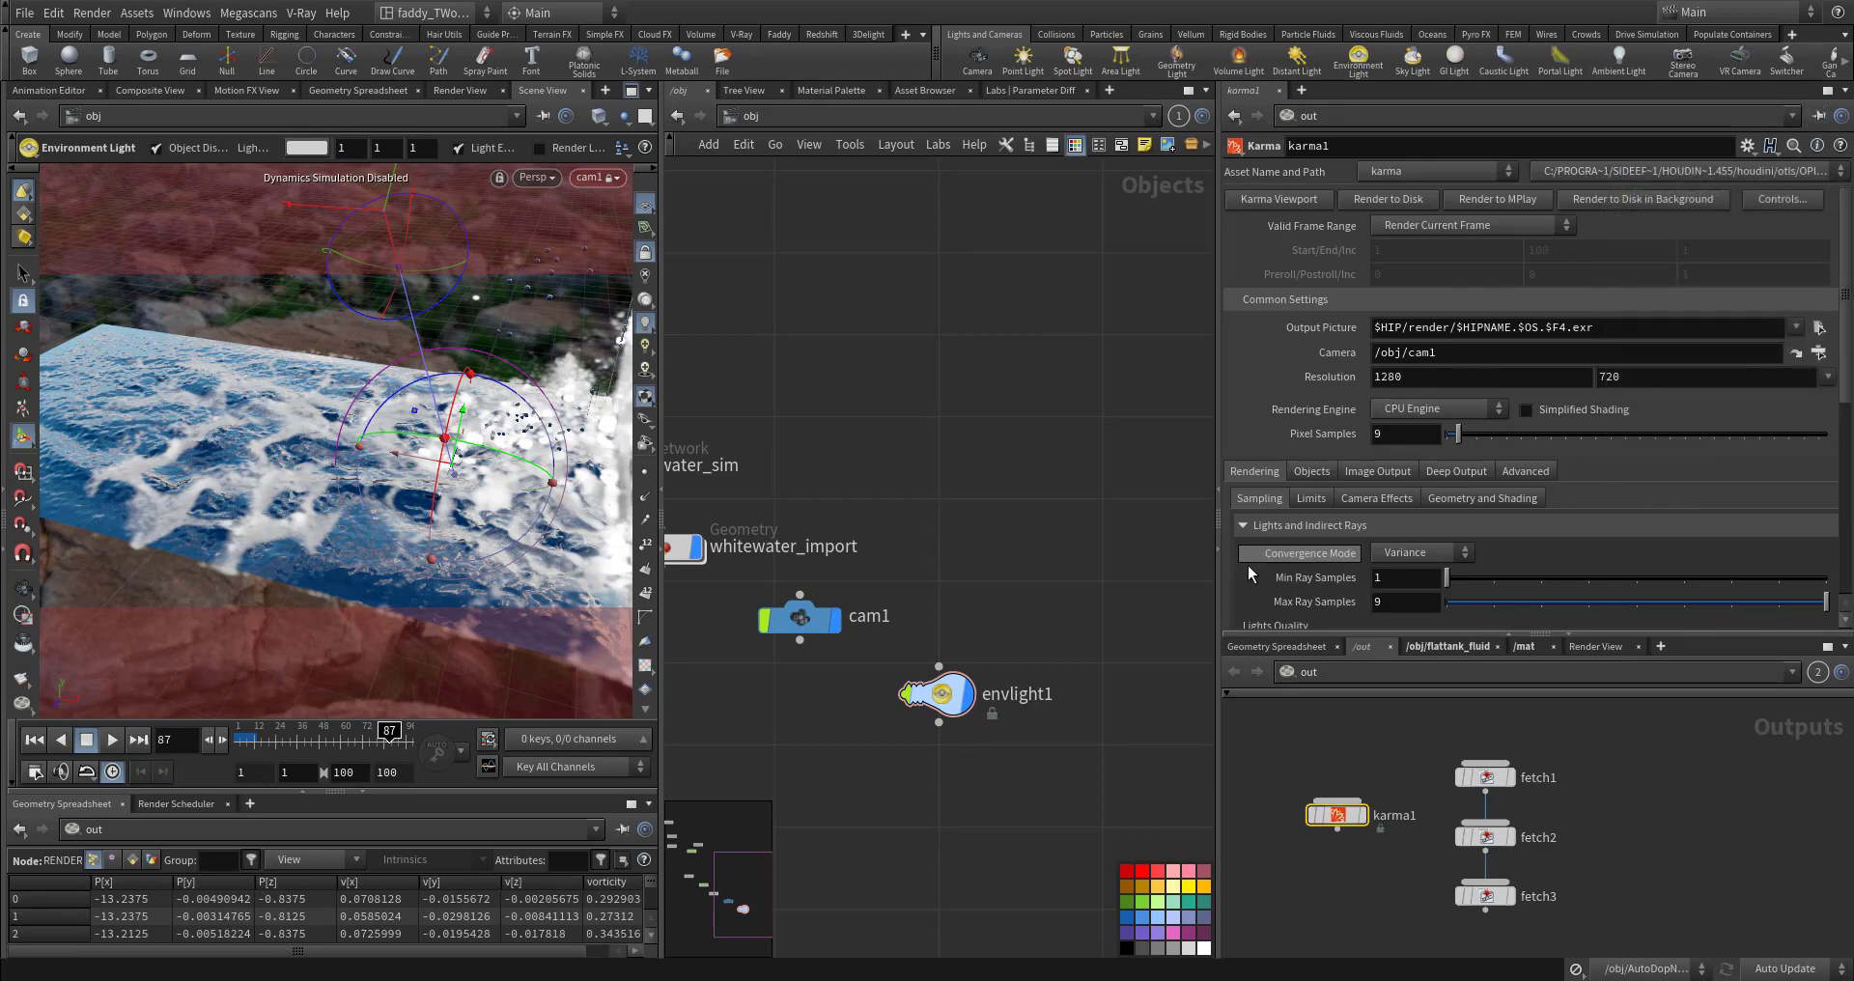
Step: Open the Karma node's viewport, look through /cameras/cam1, switch the renderer to Karma and reposition the viewer window
left_click(1295, 201)
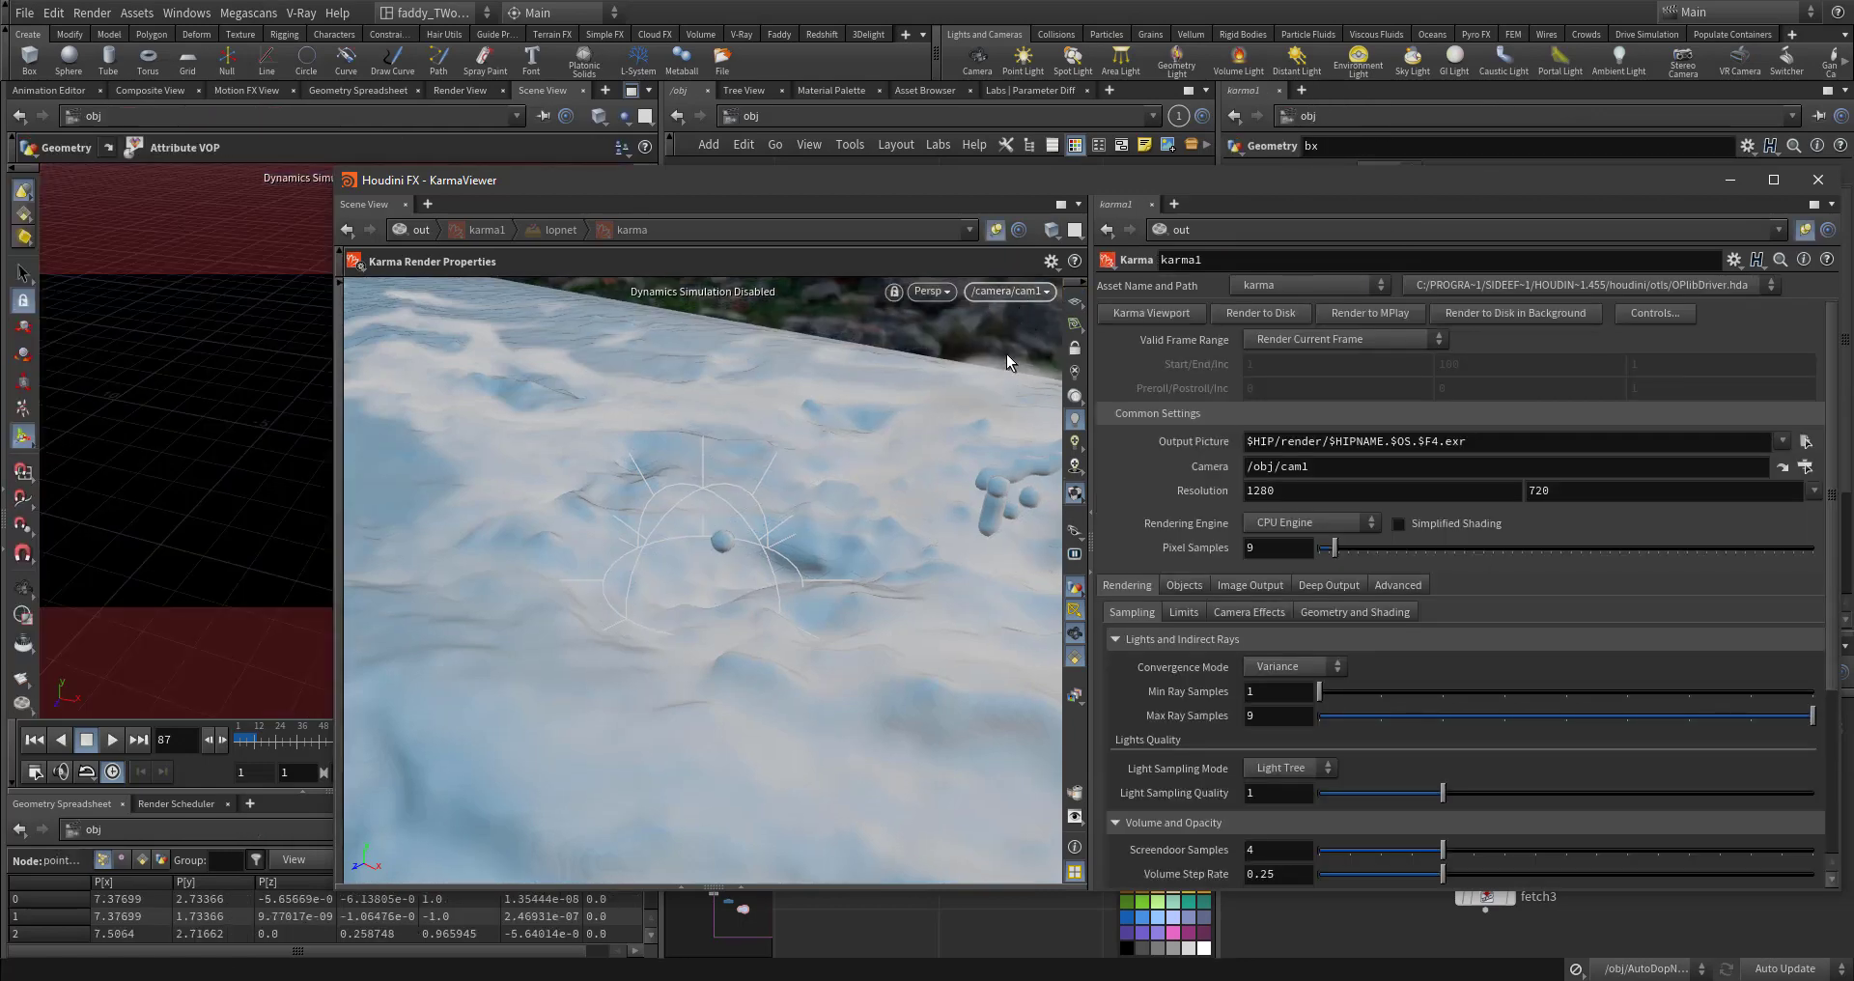
left_click(1009, 290)
left_click(1006, 330)
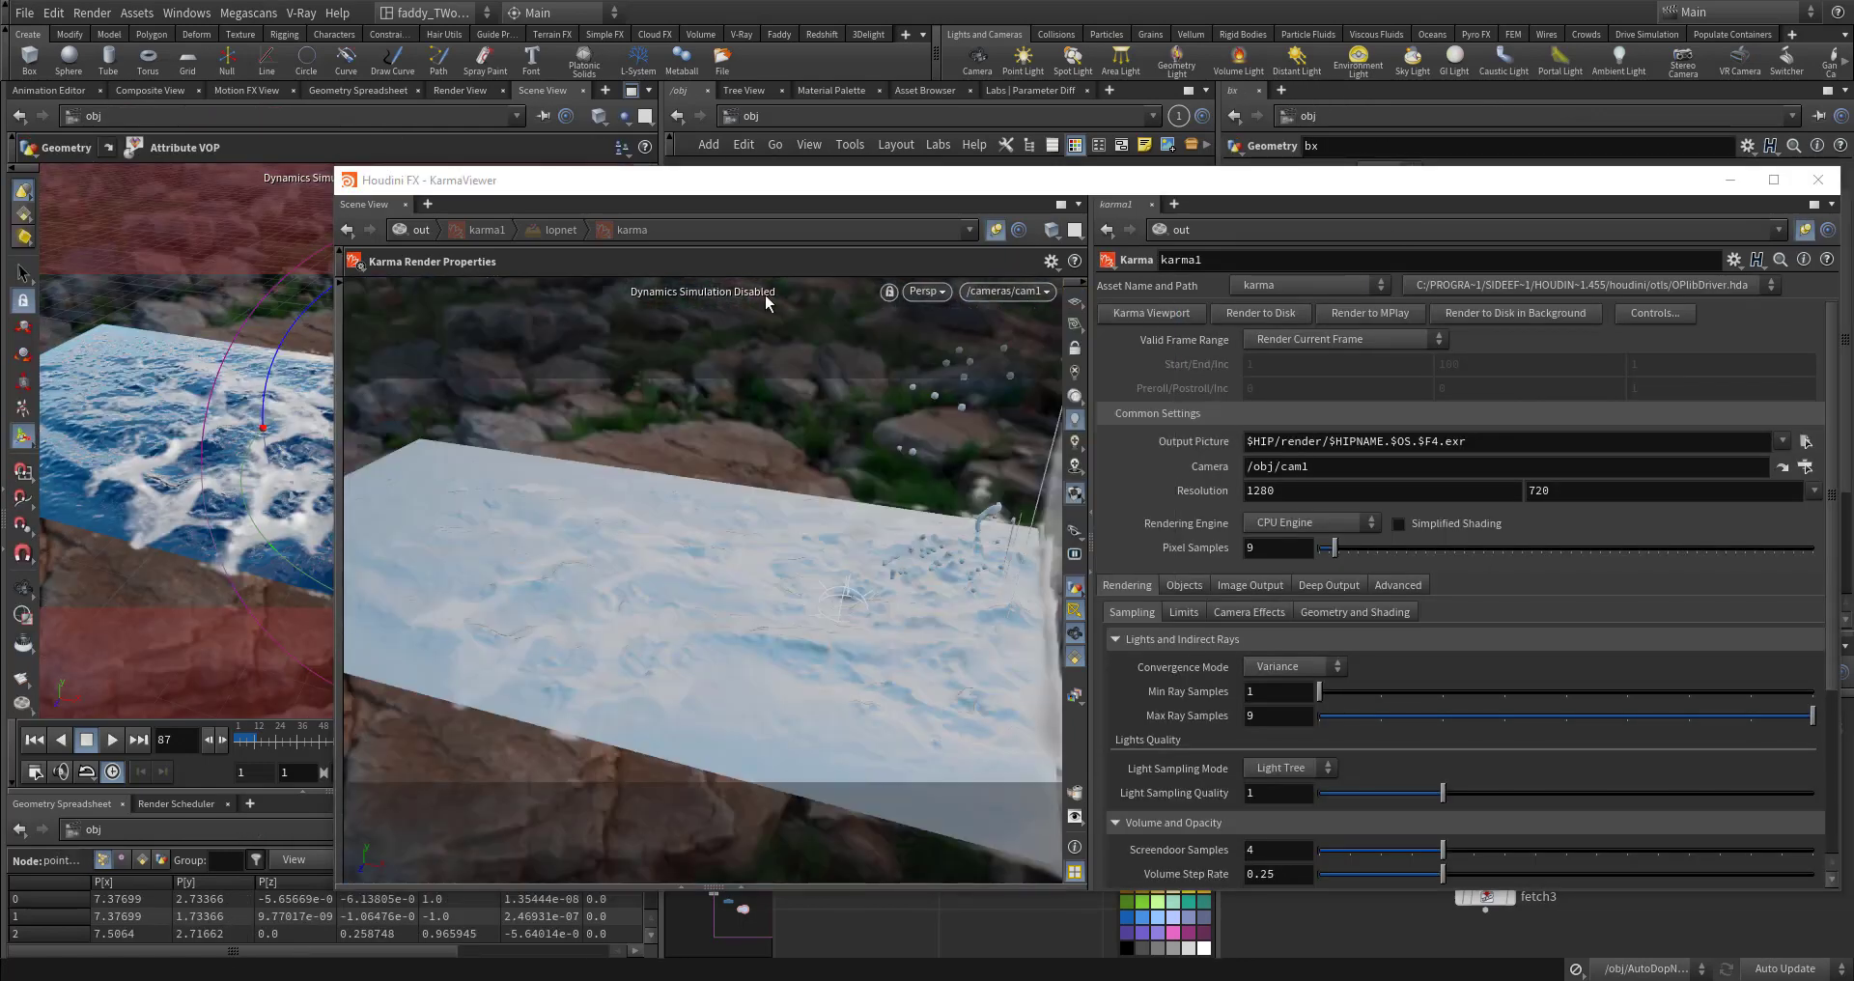
left_click(922, 291)
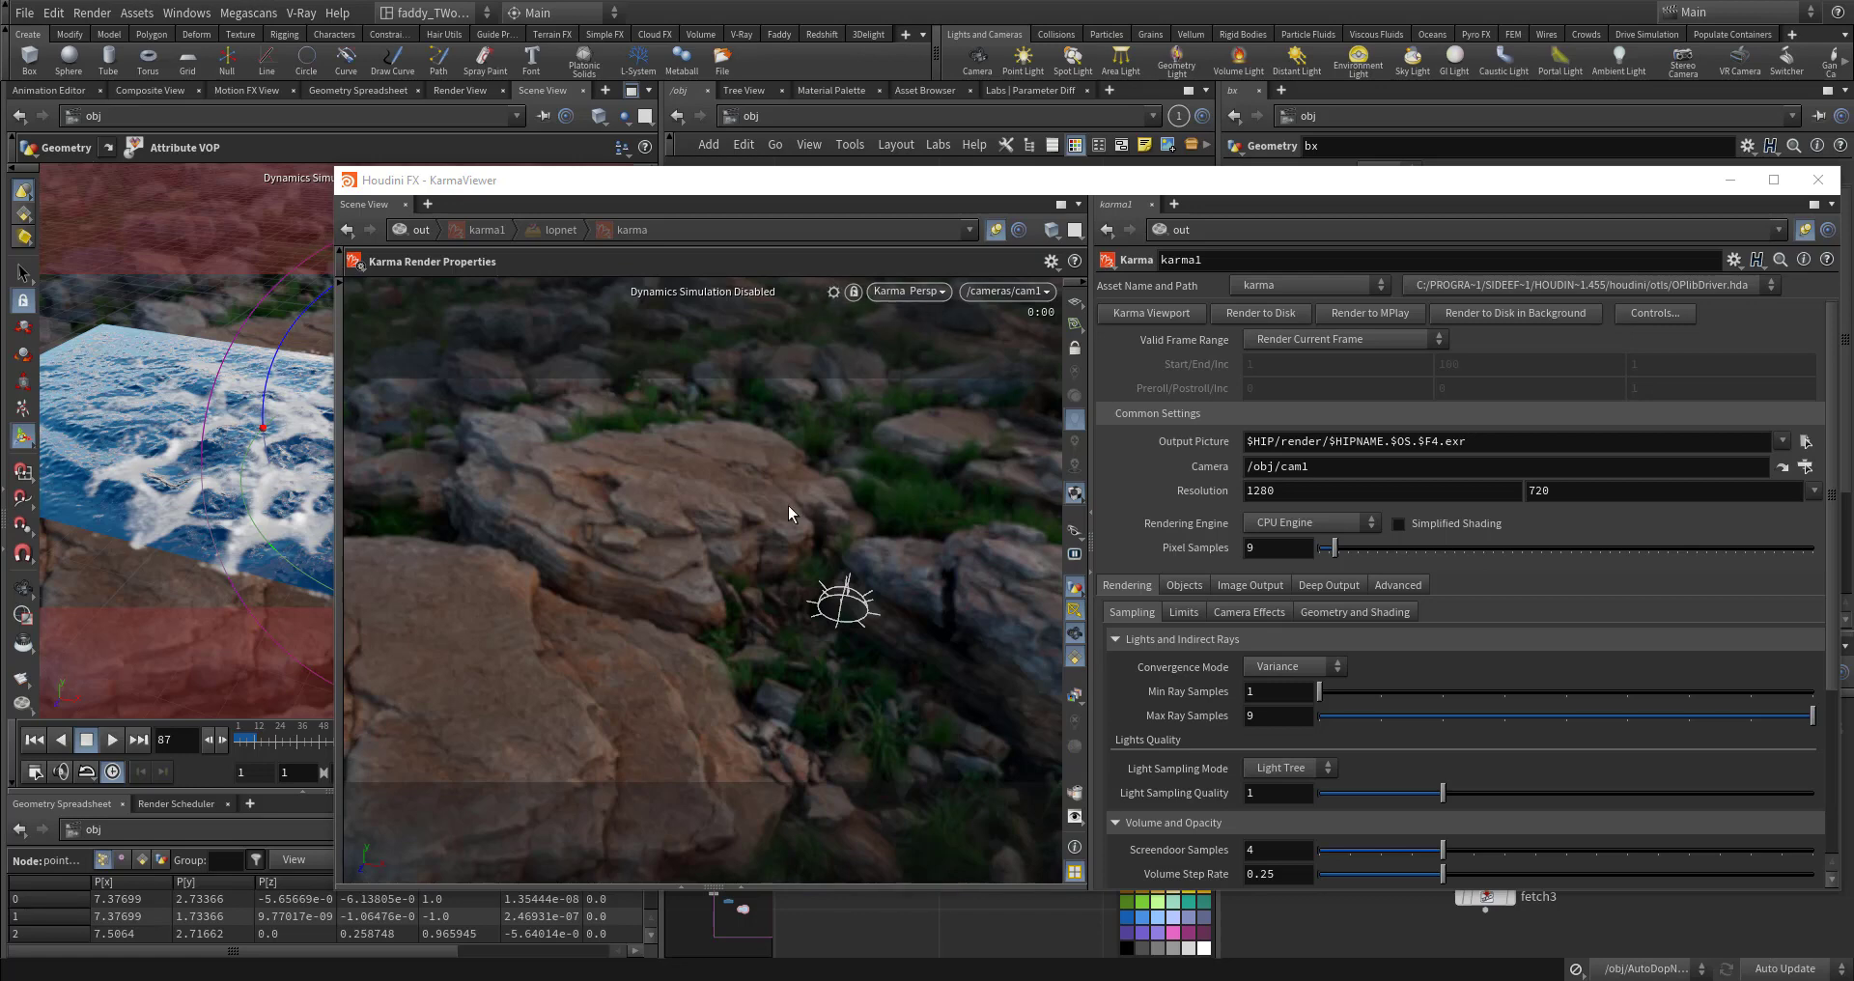
left_click_drag(592, 189, 873, 166)
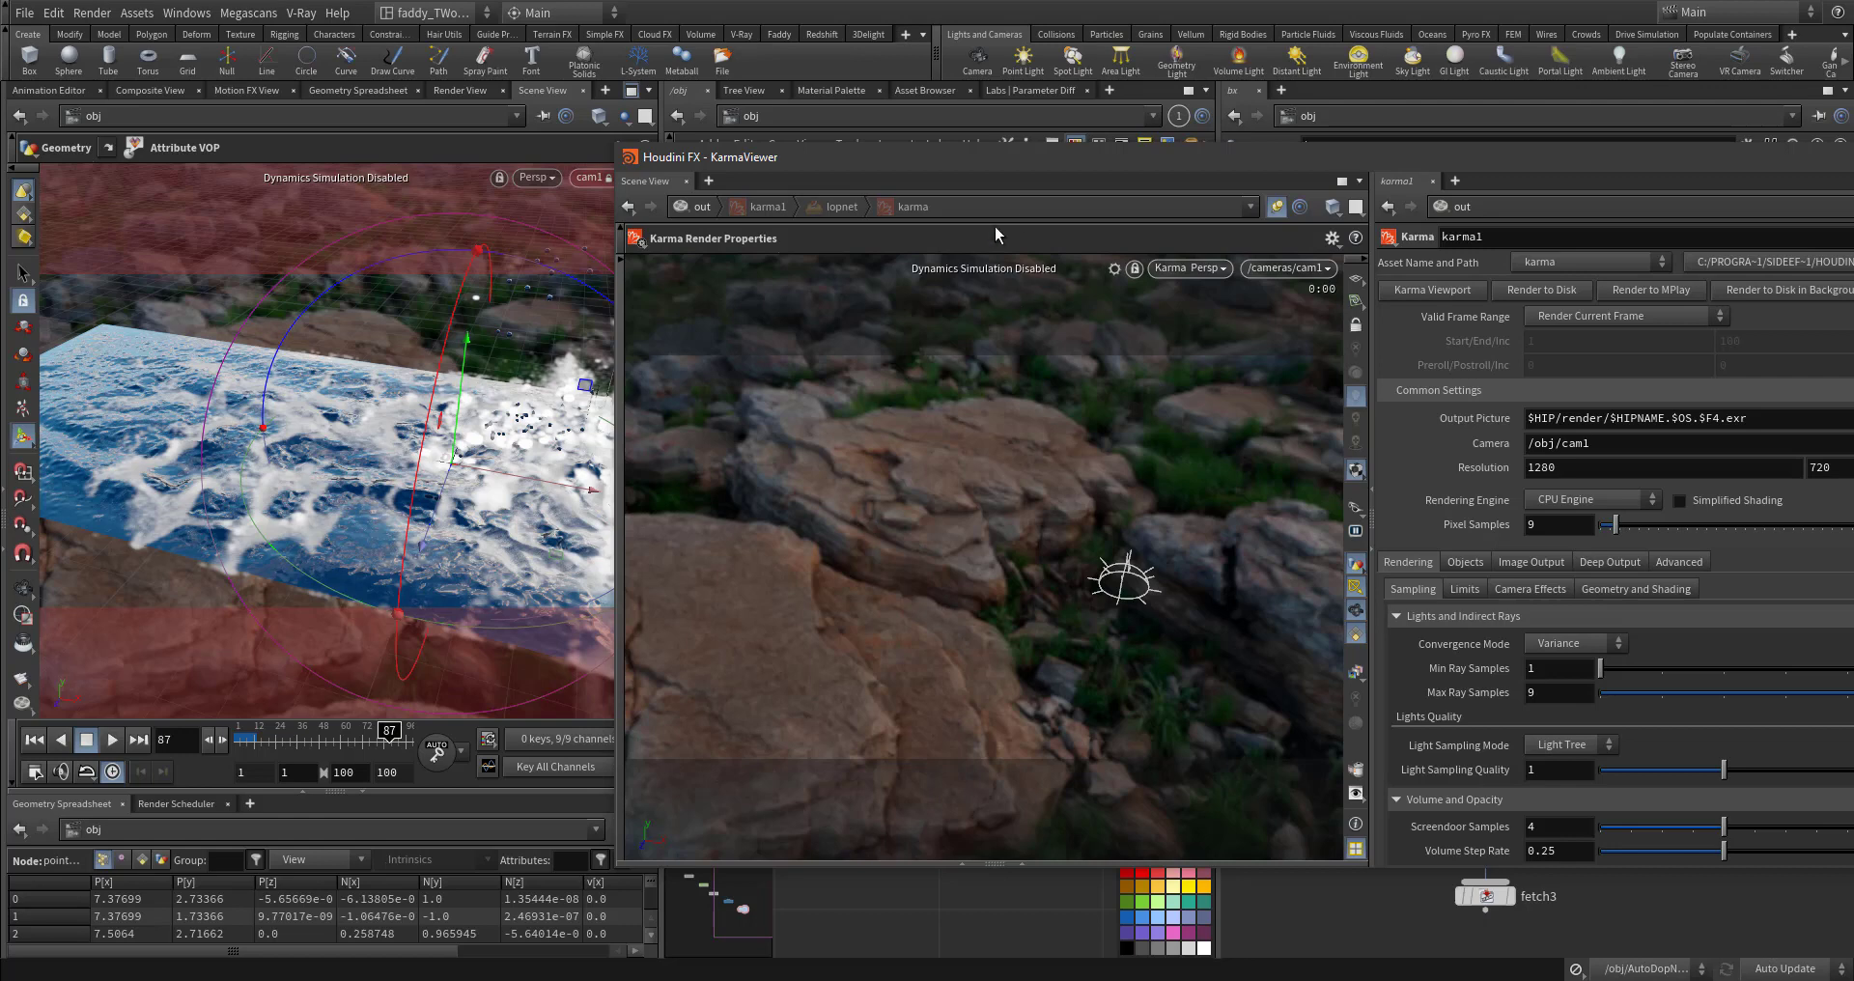
left_click_drag(1062, 171, 794, 150)
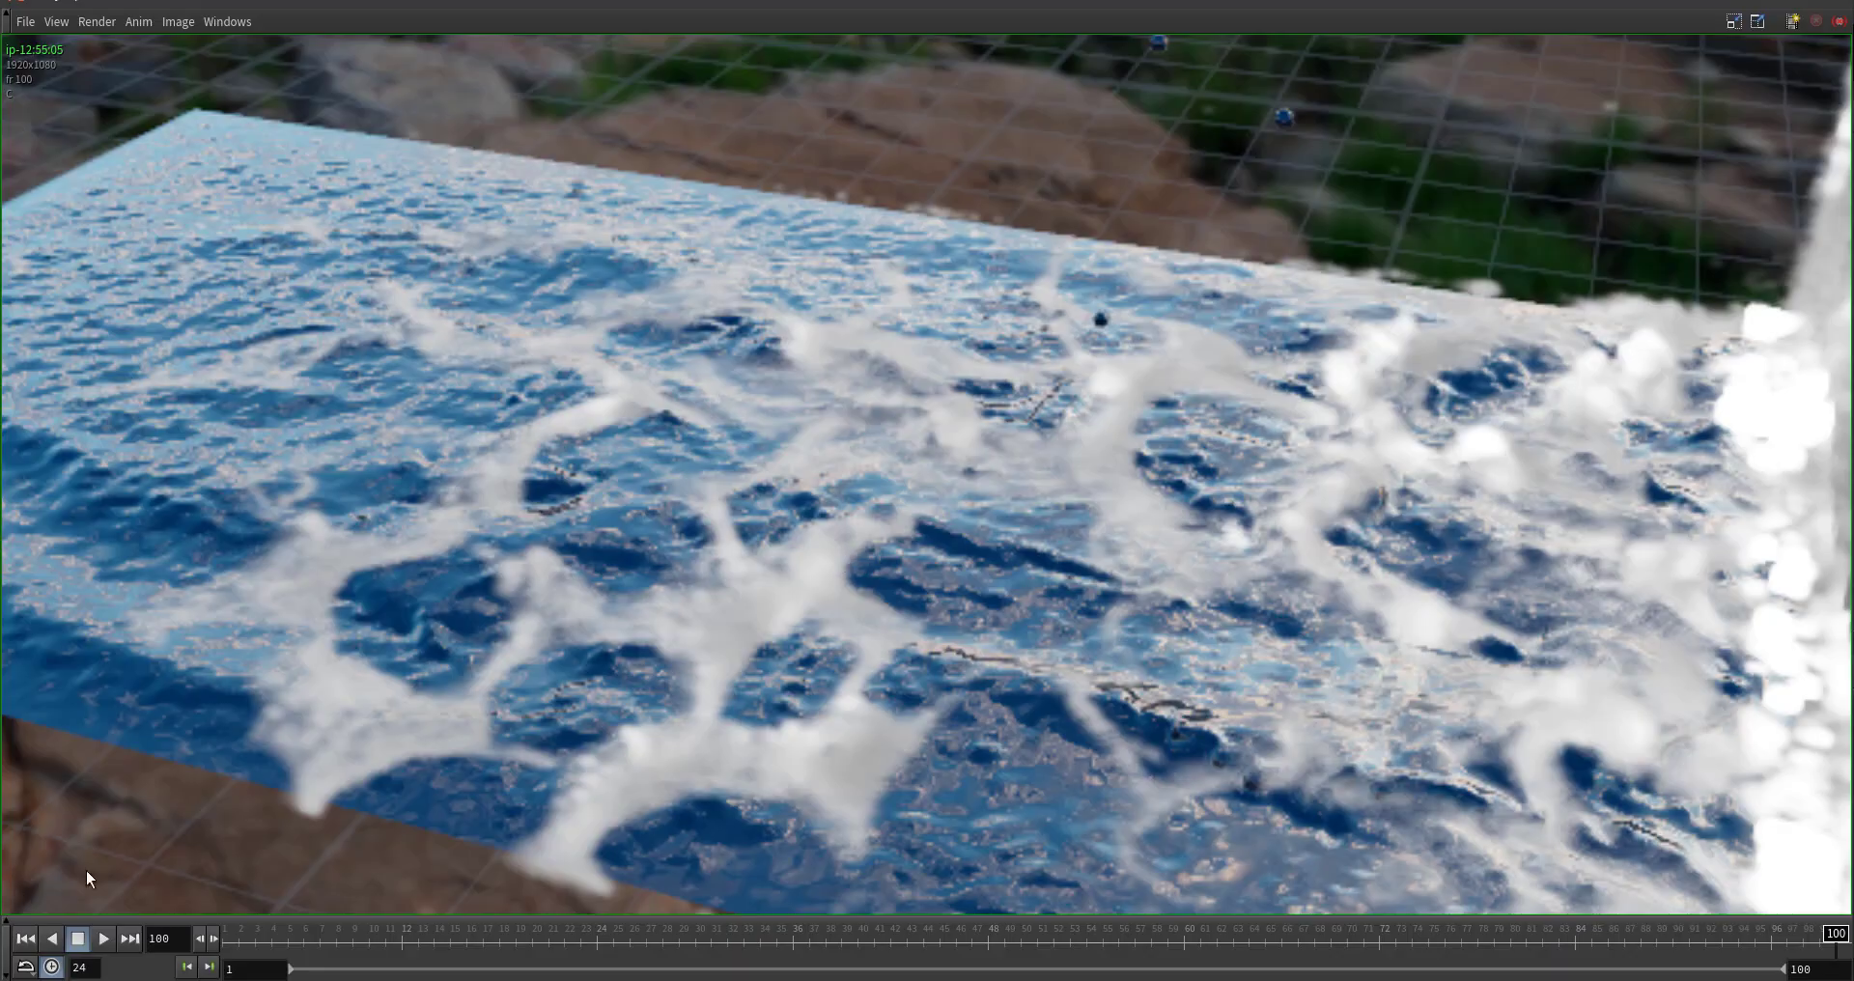
Step: Play back the final 100-frame flipbook of the lit water and whitewater in MPlay
left_click(104, 937)
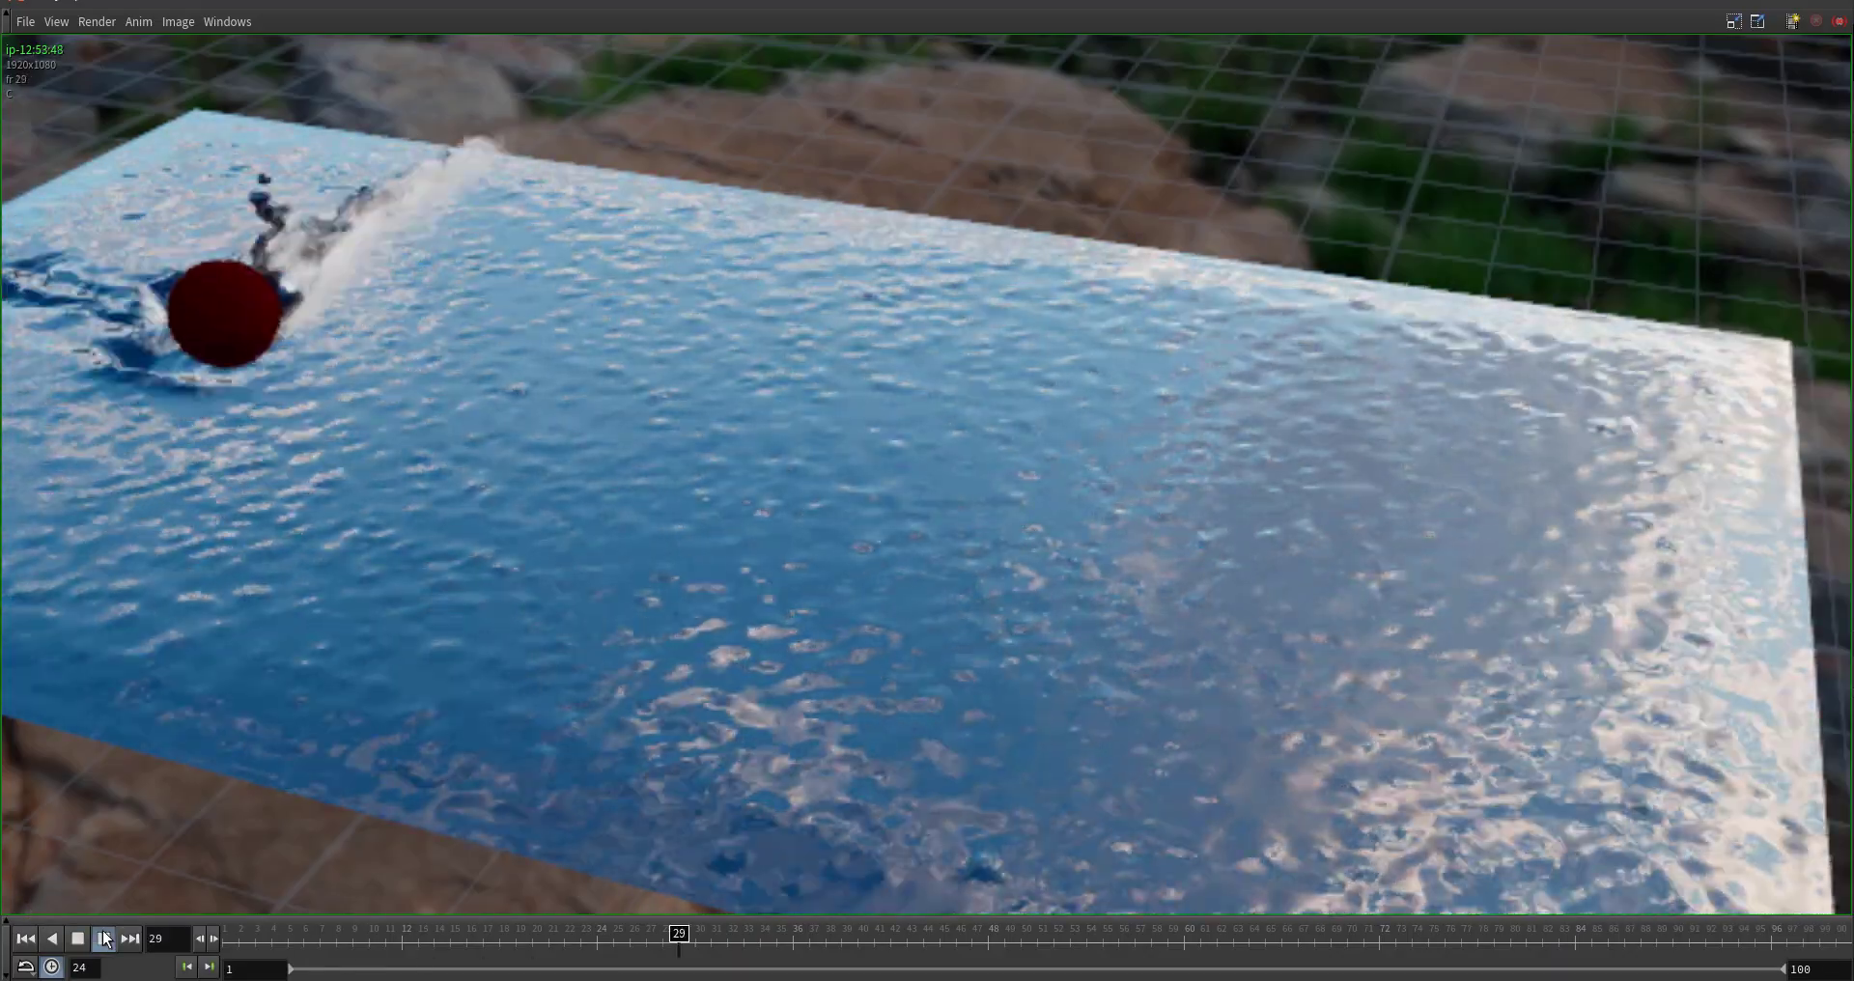